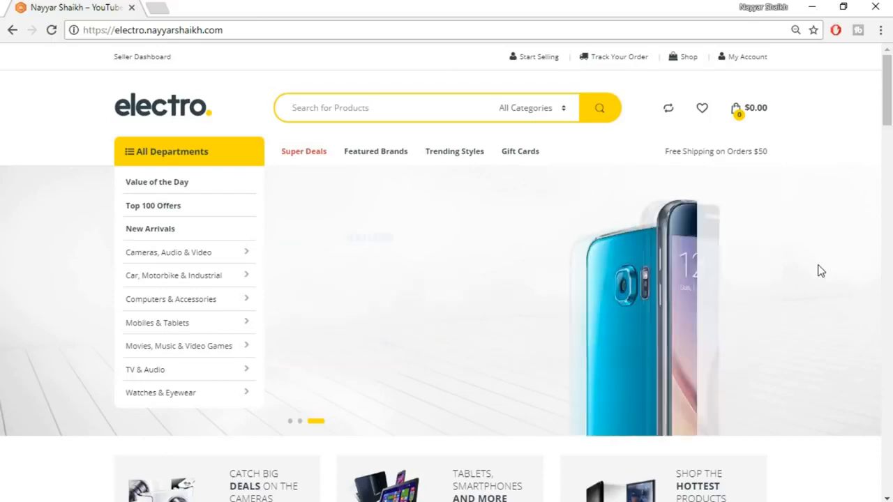
- Switch to the Edge window with the Electro store home page and zoom out two levels
mouse_move(394, 501)
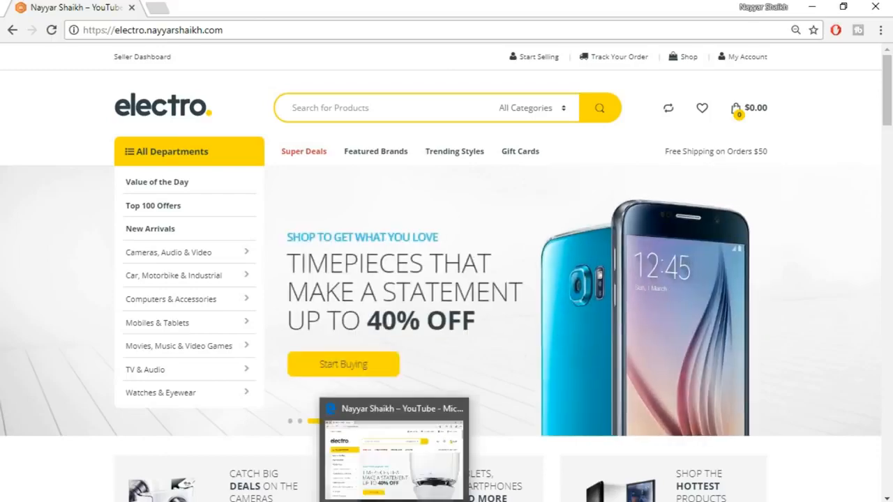
left_click(394, 501)
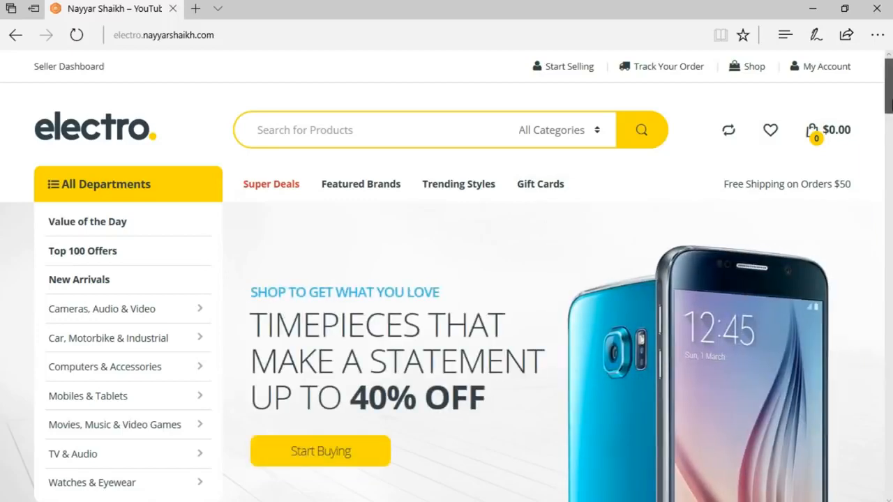
scroll(890, 115, "down", 1)
scroll(890, 98, "up", 1)
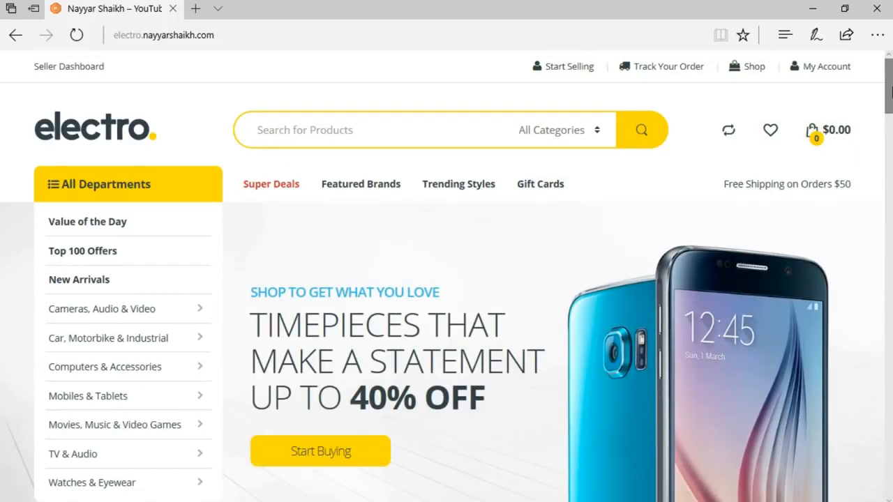
key("ctrl+minus")
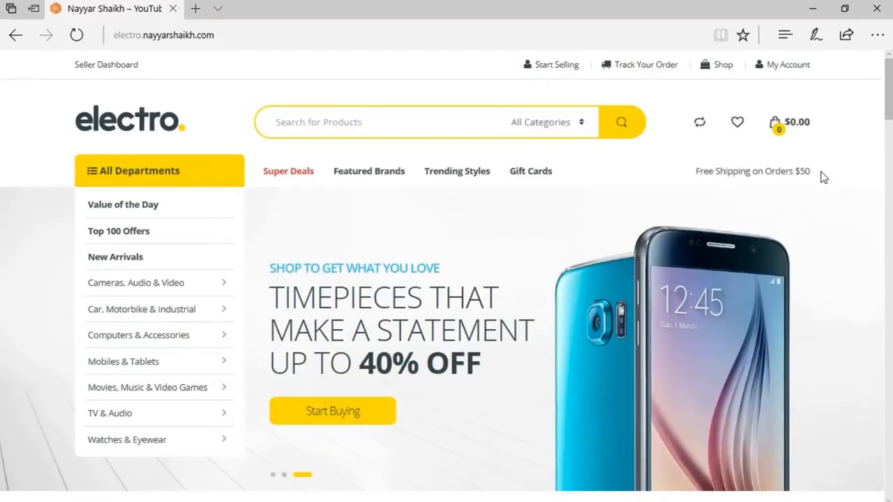
key("ctrl+minus")
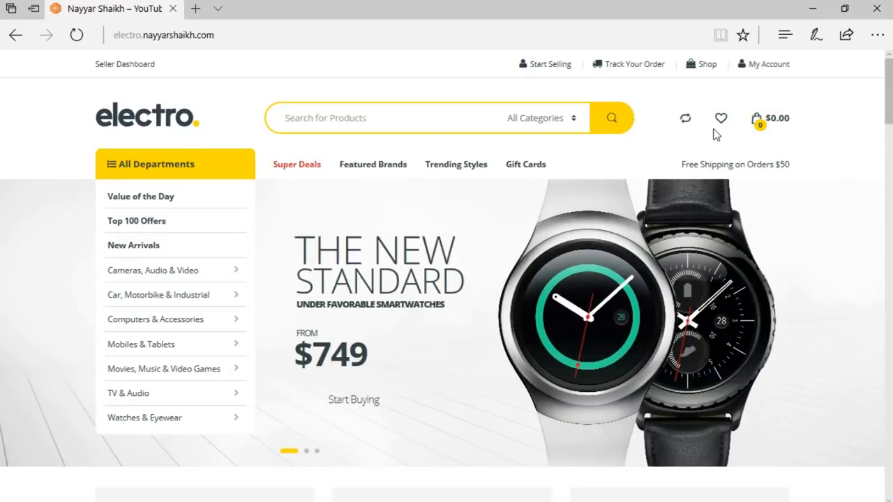
- Go to Start Selling's My account page and choose 'I am a vendor' to reveal shop fields
left_click(537, 67)
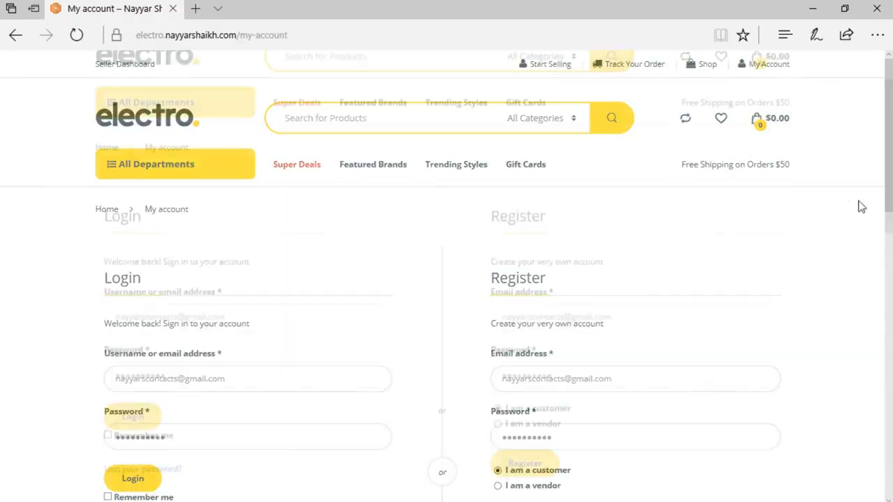
scroll(862, 206, "down", 2)
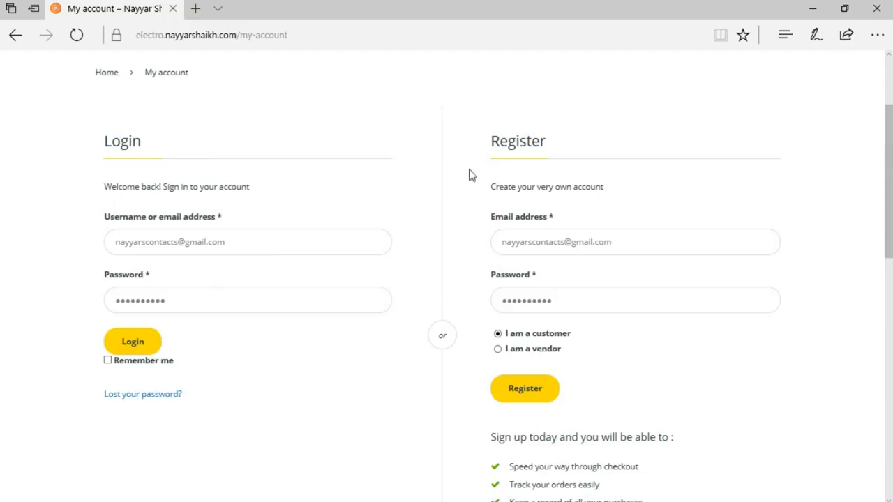
scroll(675, 303, "down", 1)
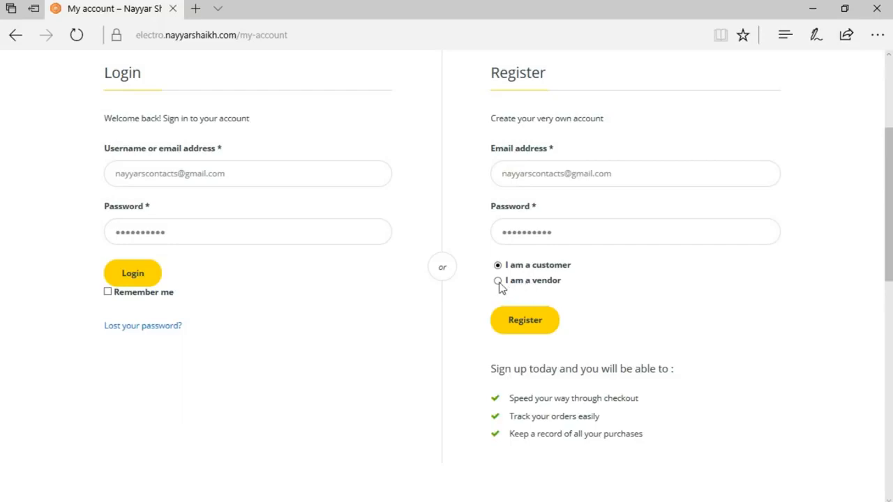
left_click(498, 282)
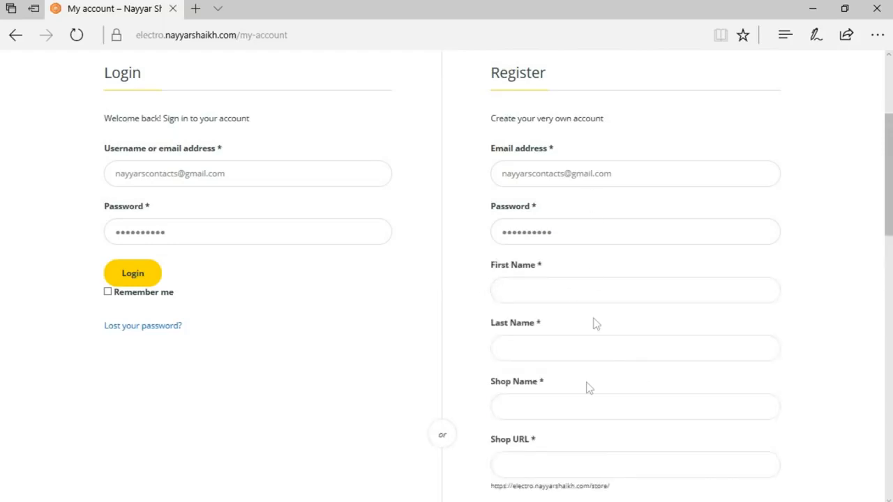
scroll(608, 295, "down", 2)
scroll(607, 295, "down", 3)
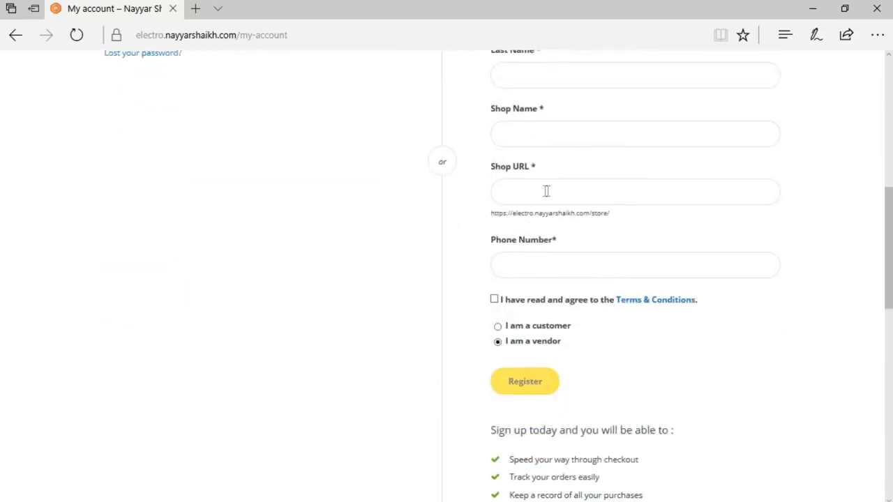
scroll(698, 224, "up", 5)
scroll(698, 238, "down", 3)
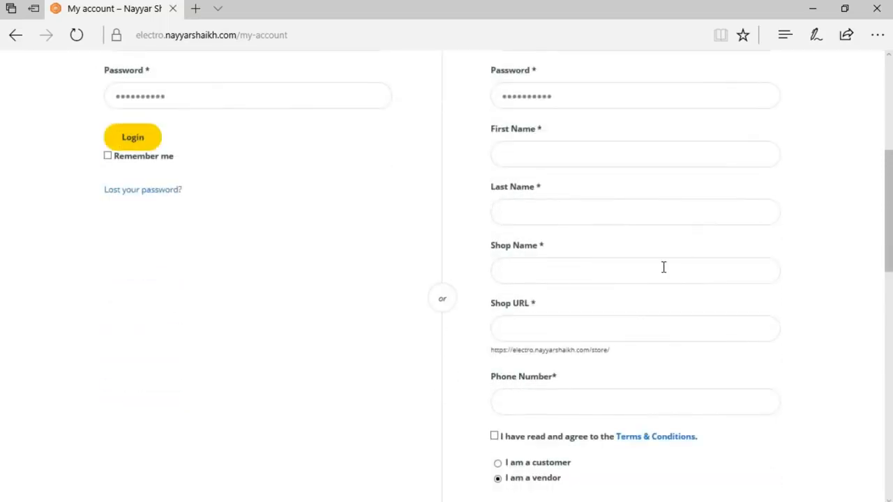
scroll(663, 267, "up", 4)
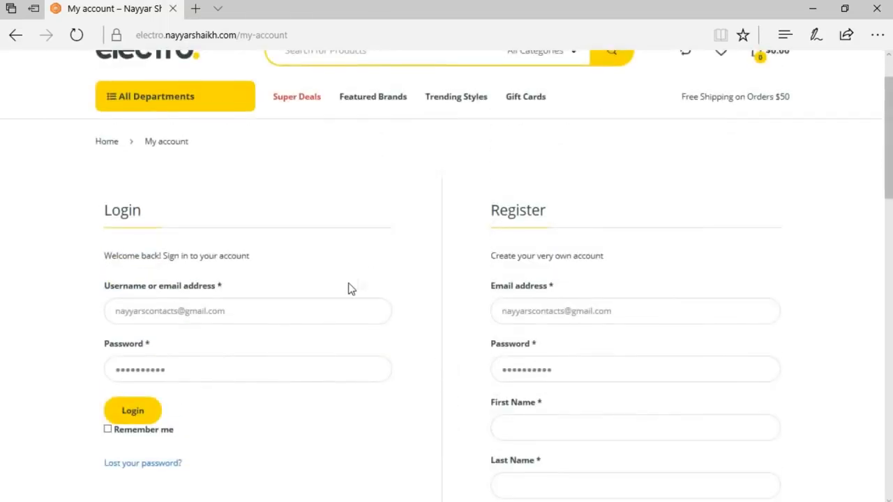
scroll(167, 333, "down", 1)
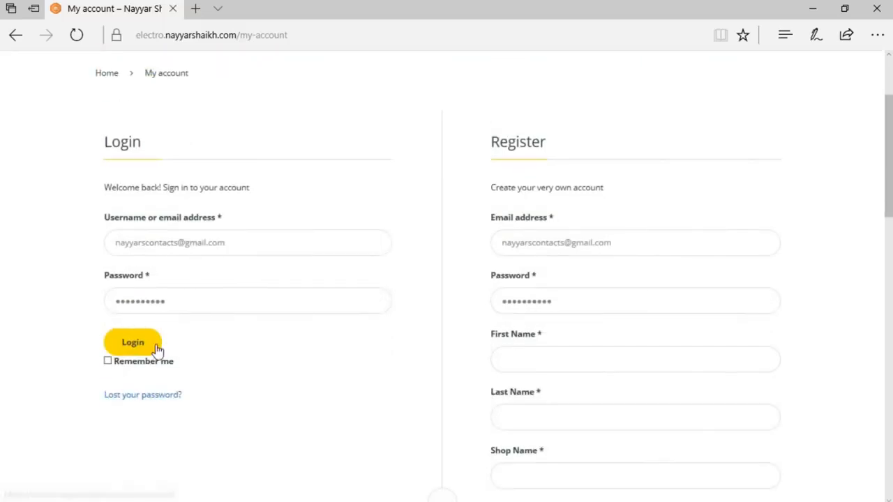
- Log in as the seller and point out the dashboard's $276.00 sales figure
left_click(132, 347)
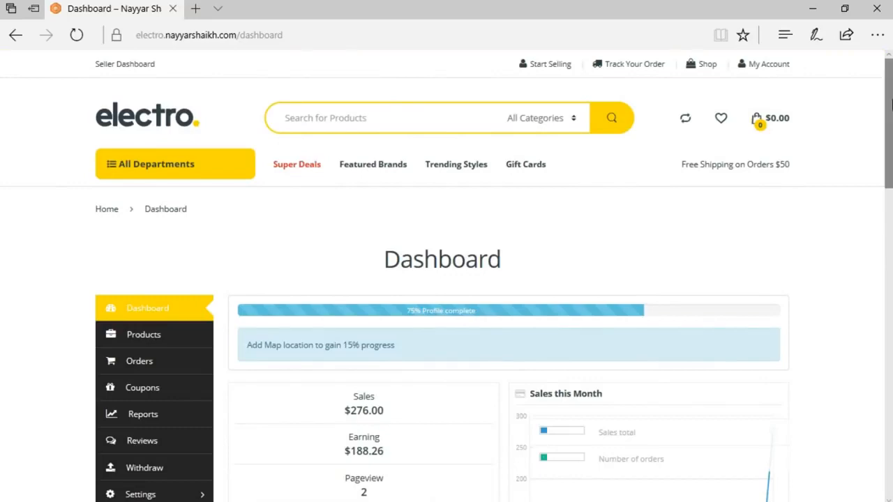
left_click_drag(892, 104, 892, 168)
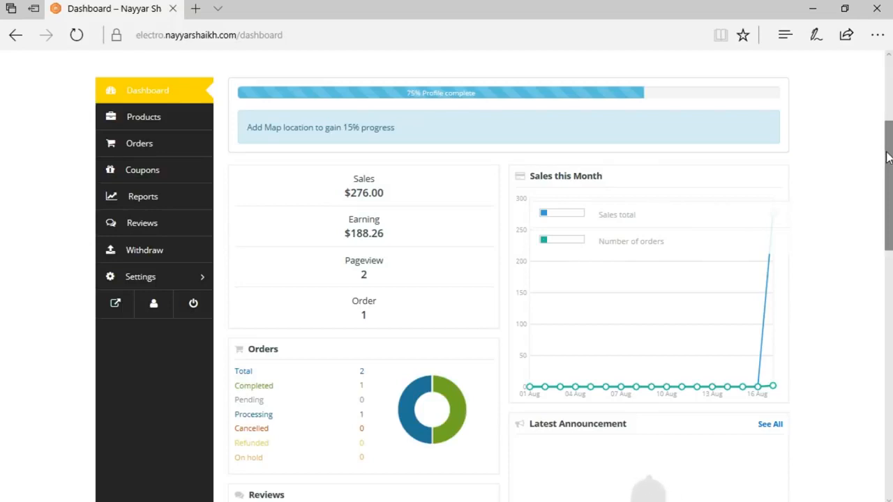
left_click_drag(890, 173, 891, 198)
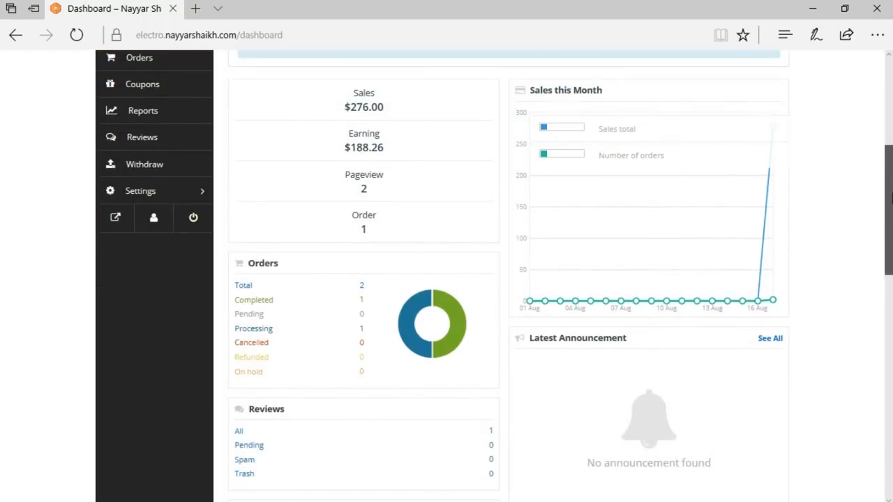
left_click_drag(333, 91, 408, 106)
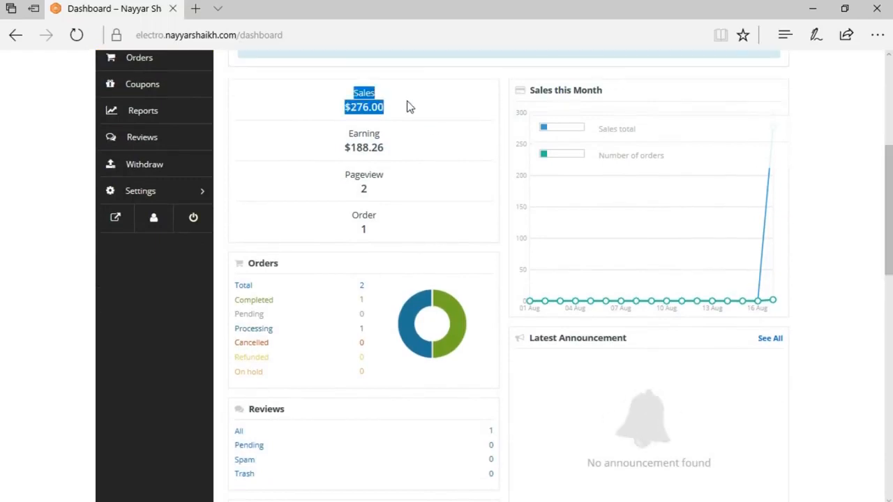
left_click(390, 113)
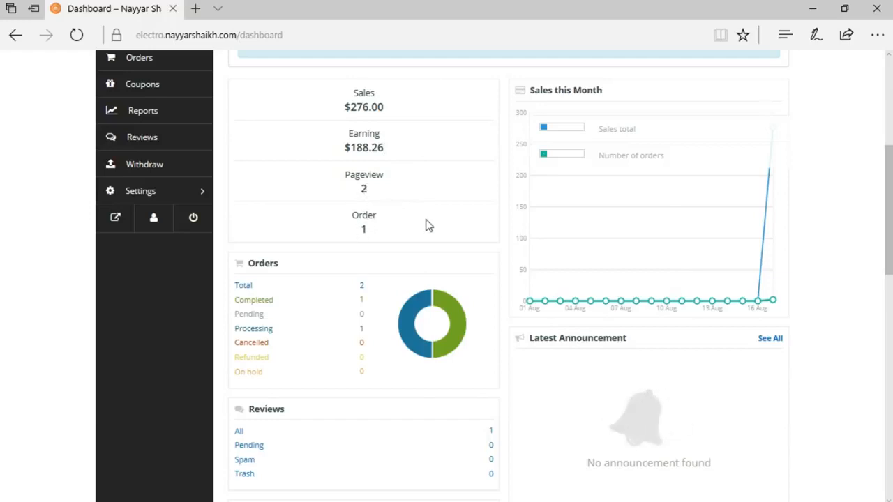
scroll(426, 225, "up", 1)
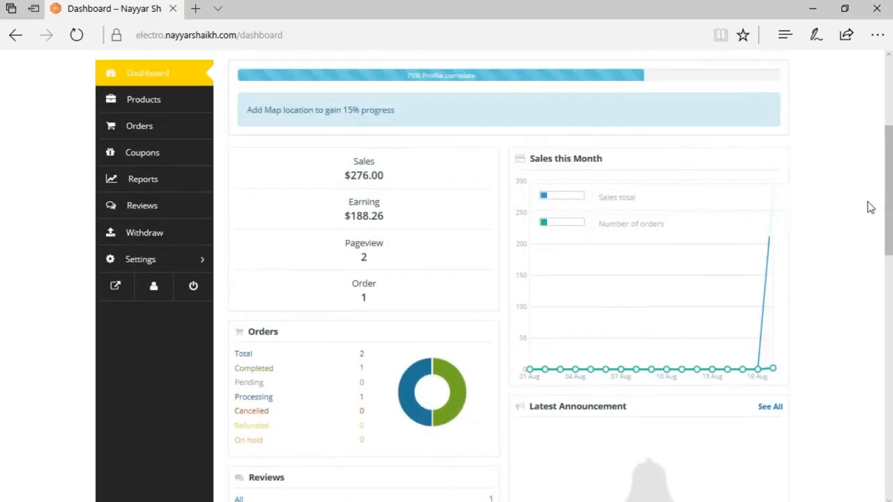
scroll(891, 202, "down", 1)
scroll(891, 202, "down", 2)
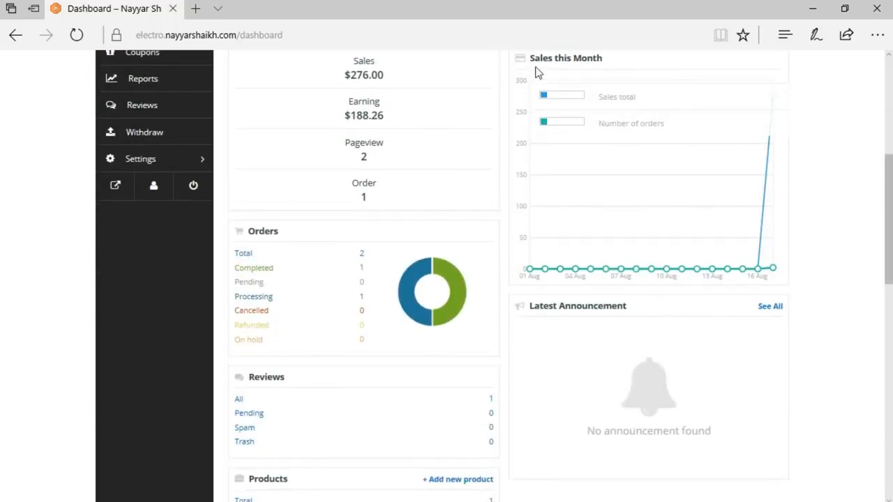
mouse_move(759, 271)
scroll(843, 174, "down", 2)
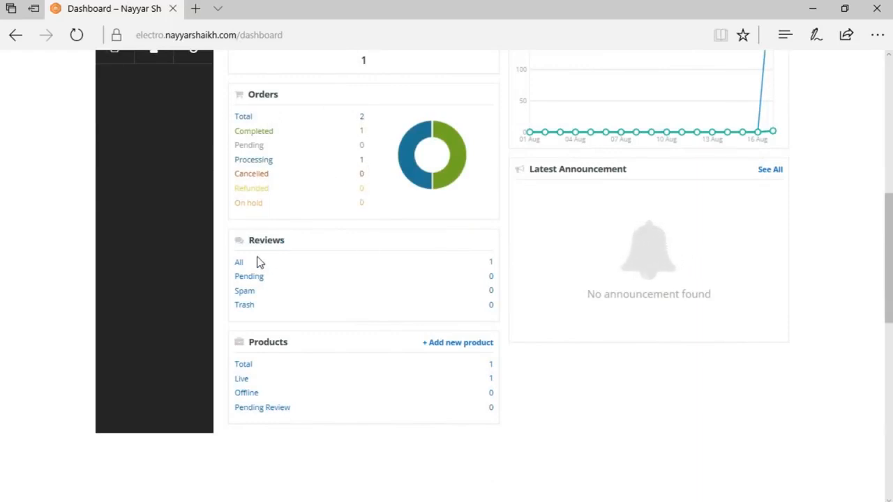
scroll(767, 355, "up", 5)
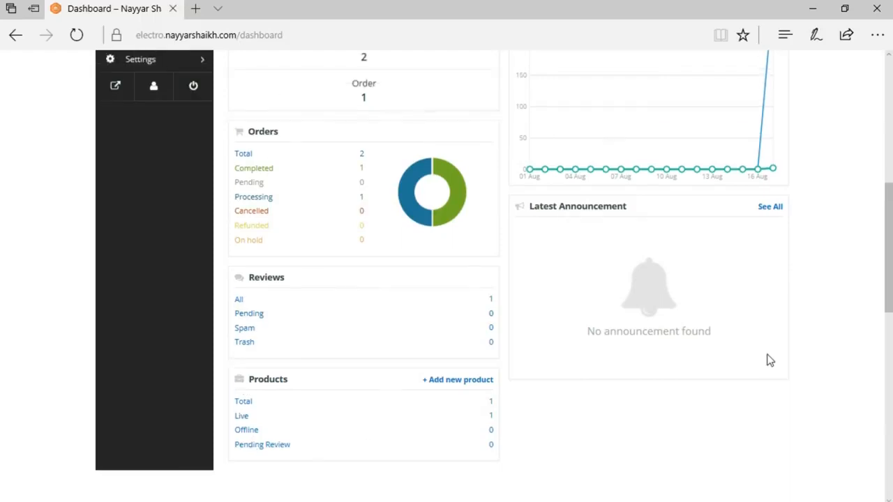
left_click(135, 213)
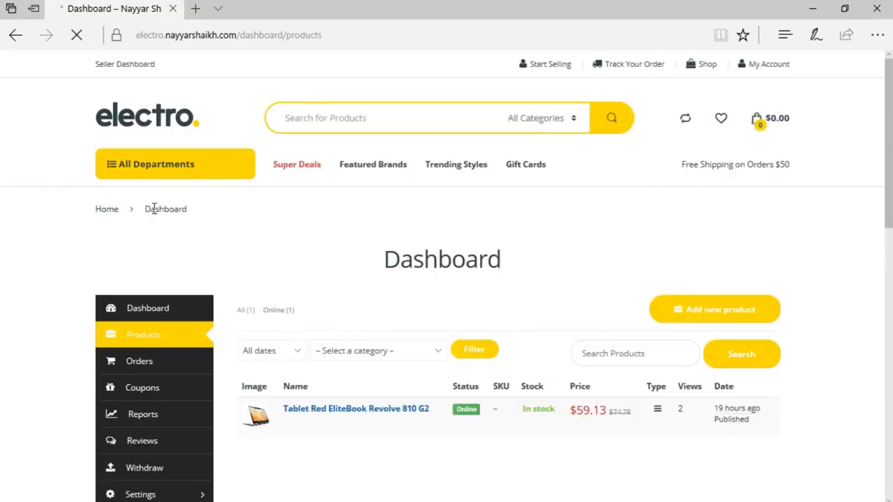
- Check the Products table listing Tablet Red EliteBook Revolve 810 G2 at $59.13, then go to Orders
scroll(611, 309, "down", 2)
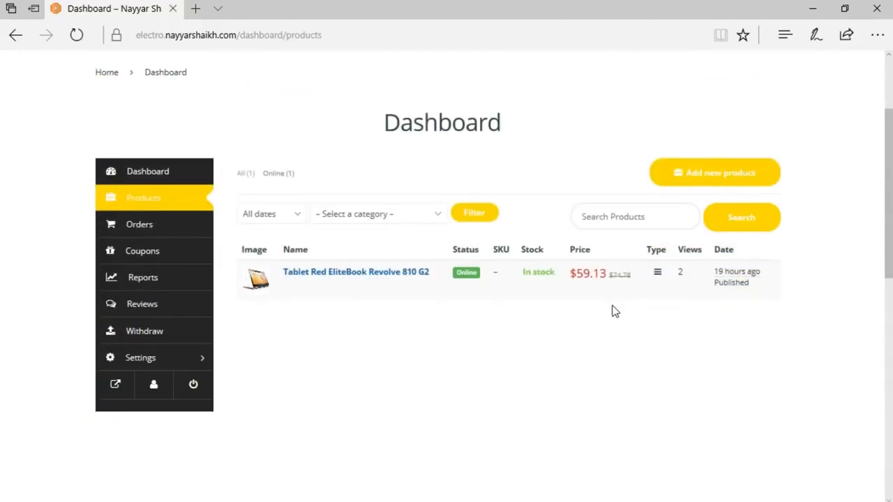
mouse_move(389, 279)
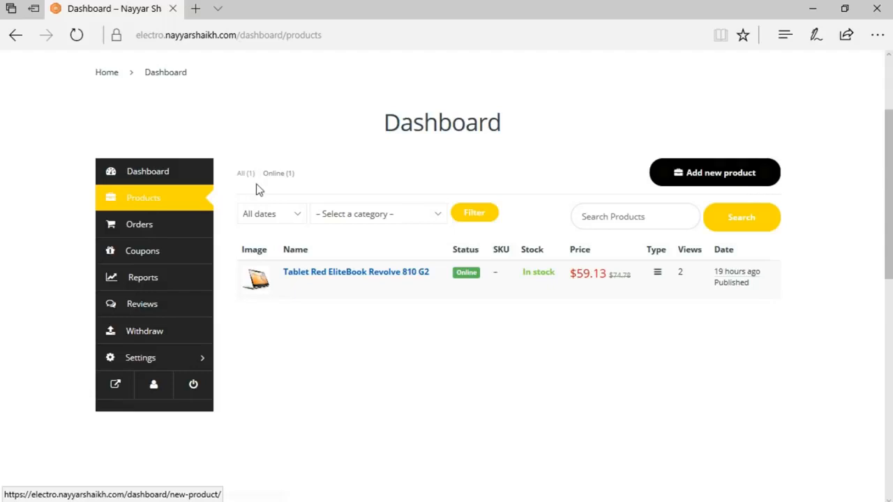
left_click(175, 235)
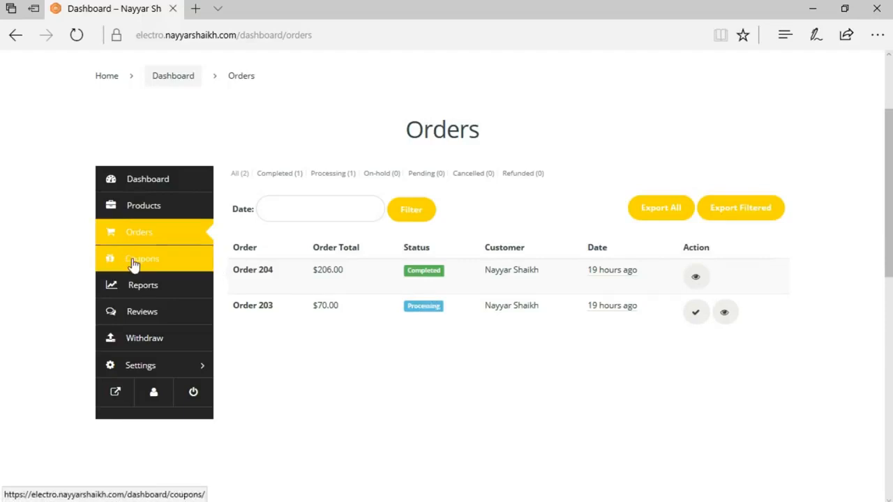
- Open the Coupons list and highlight the 60% coupon amount for product 201
left_click(167, 267)
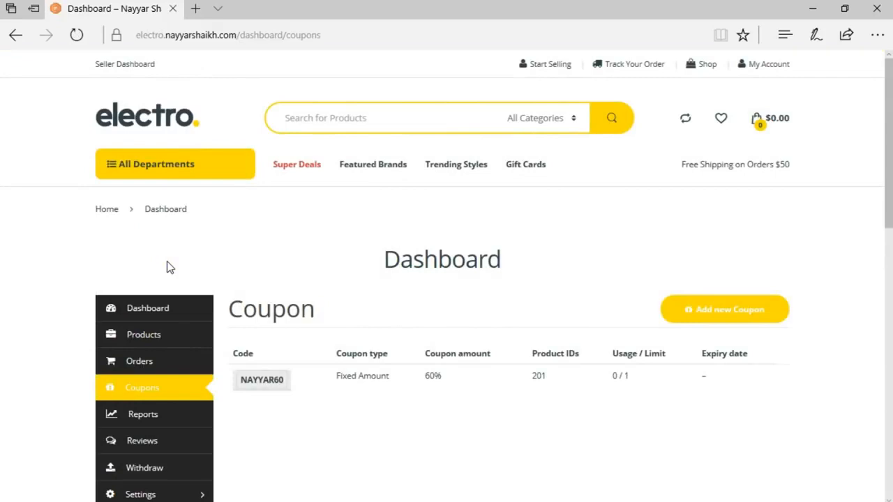
scroll(180, 293, "down", 3)
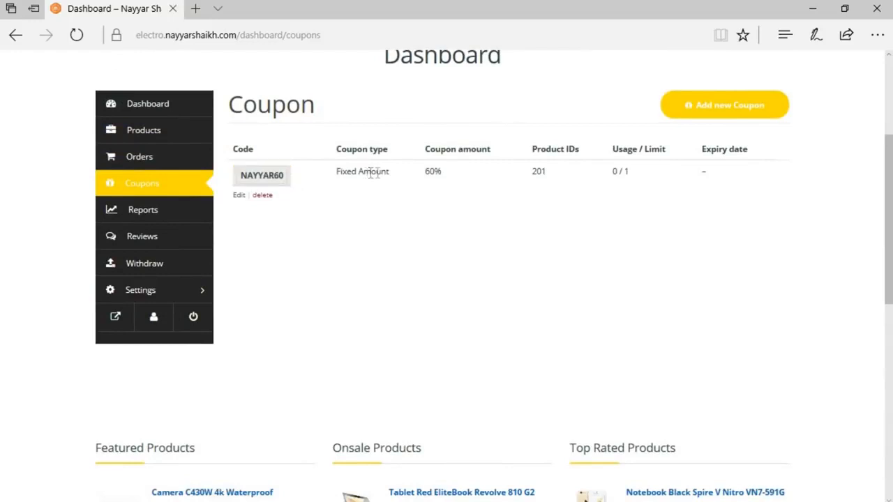
left_click_drag(421, 172, 451, 174)
- In Reports, point out 2 orders, 4 items and $4.00 shipping, then view Top selling
left_click(148, 220)
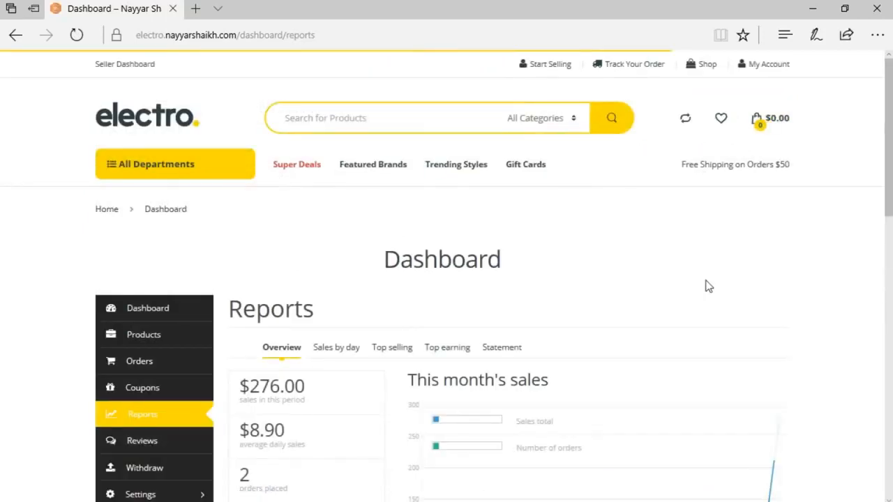
scroll(703, 286, "down", 2)
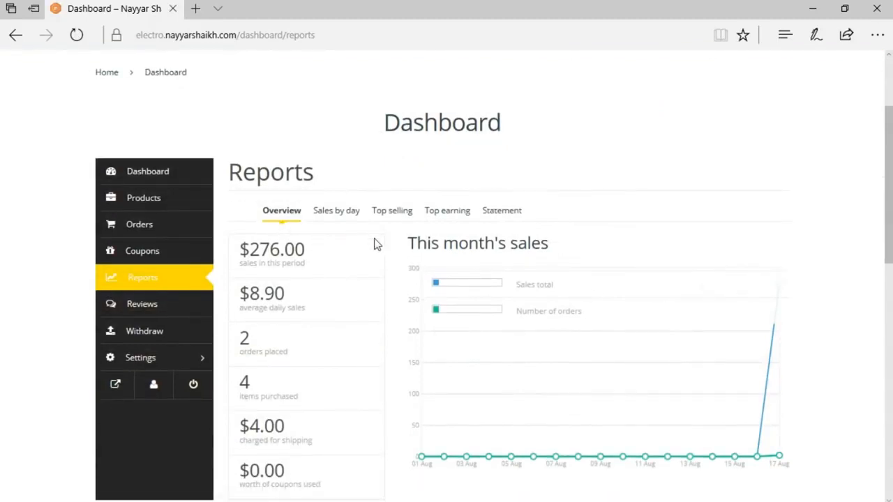
scroll(349, 237, "down", 1)
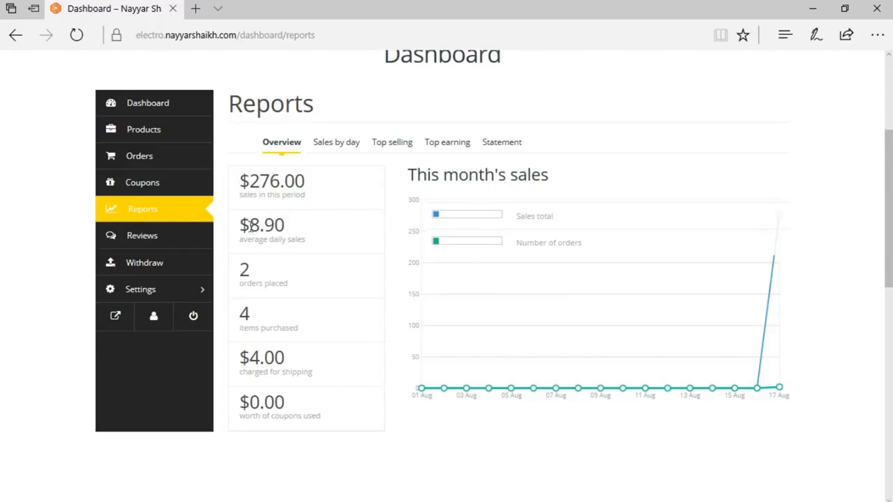
double_click(252, 269)
left_click(298, 287)
double_click(296, 307)
left_click(309, 317)
left_click_drag(239, 368, 258, 361)
left_click(283, 362)
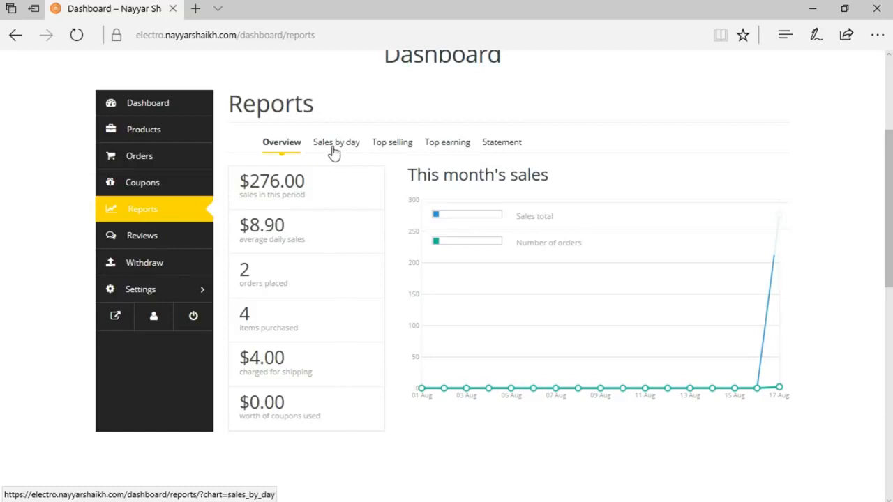
left_click(382, 155)
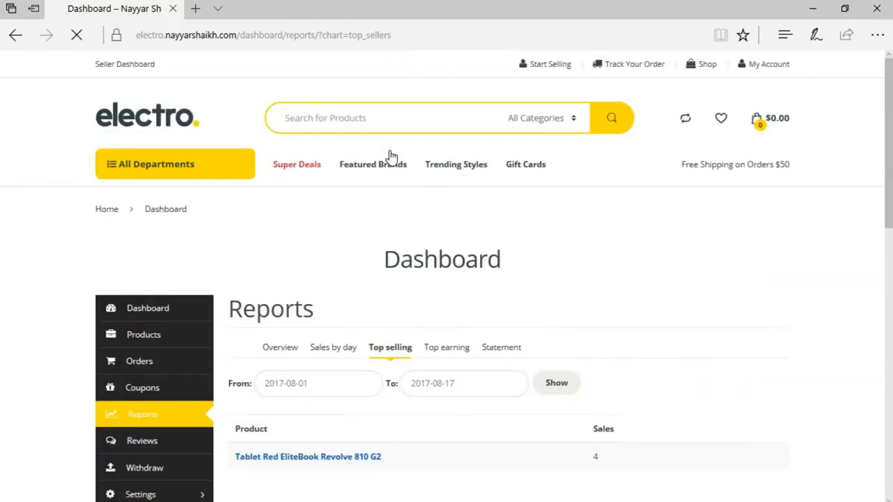
scroll(457, 374, "down", 2)
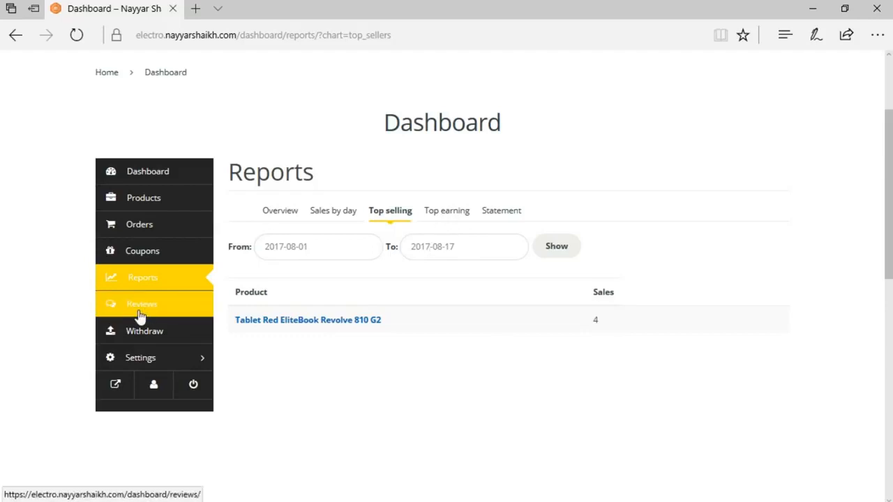
- Open Reviews to see the single approved five-star 'Excellent!' review
left_click(174, 312)
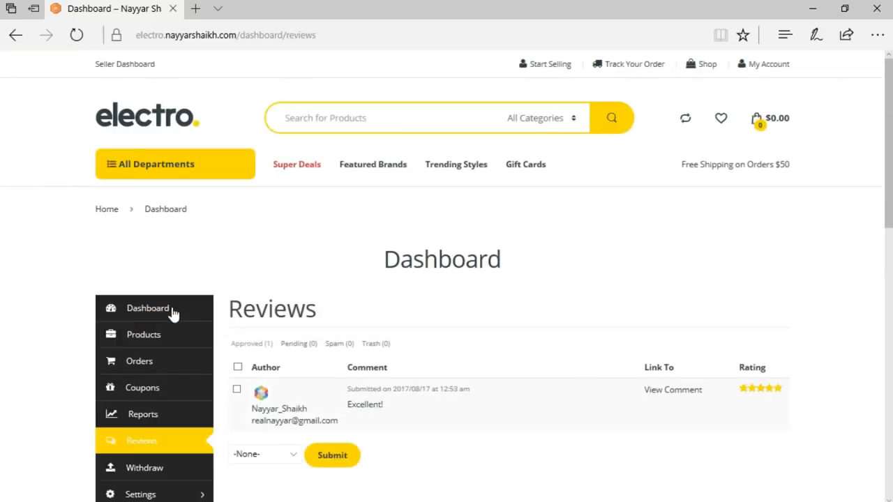
scroll(736, 298, "down", 1)
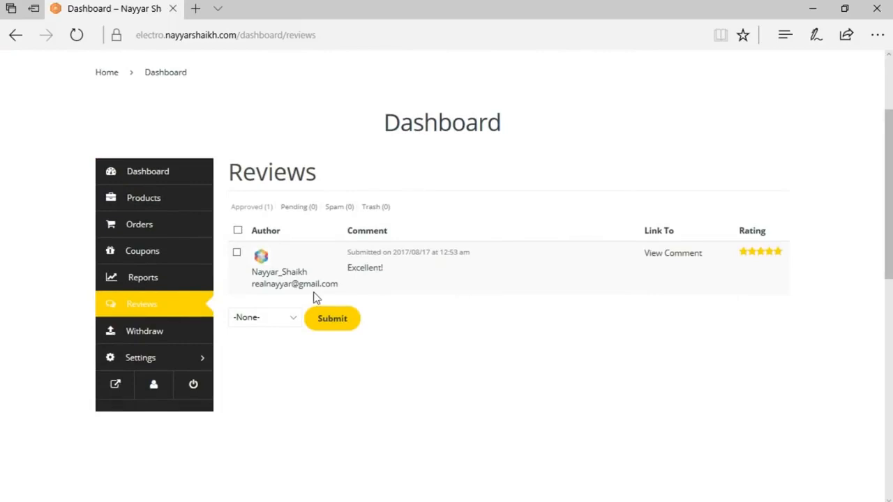
- Open Withdraw, check the $188.26 balance, and keep PayPal as the payment method
mouse_move(361, 285)
left_click(168, 340)
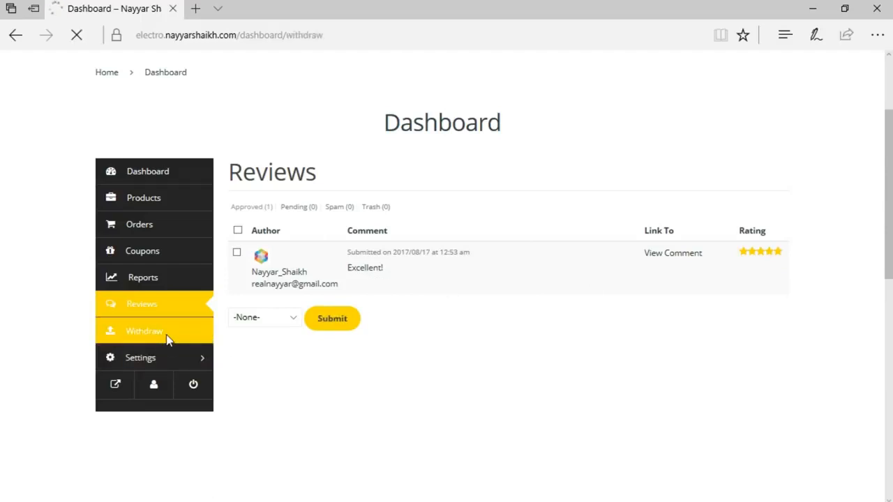
scroll(704, 299, "down", 2)
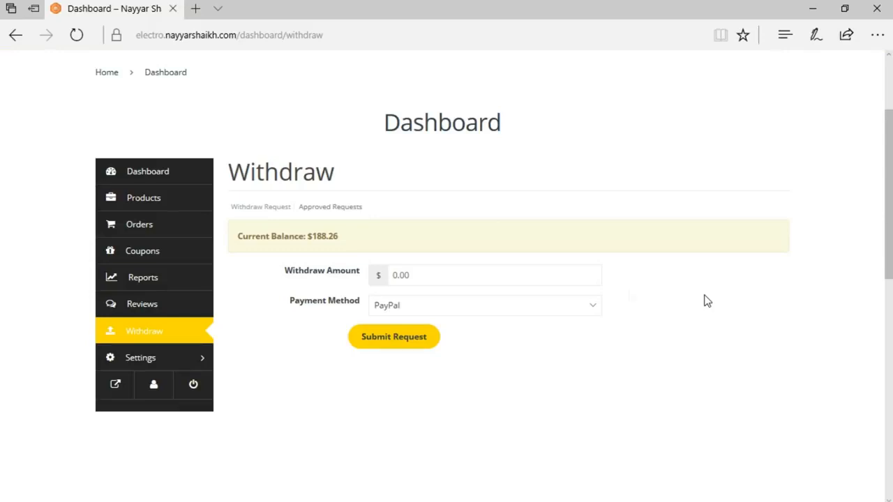
left_click(439, 313)
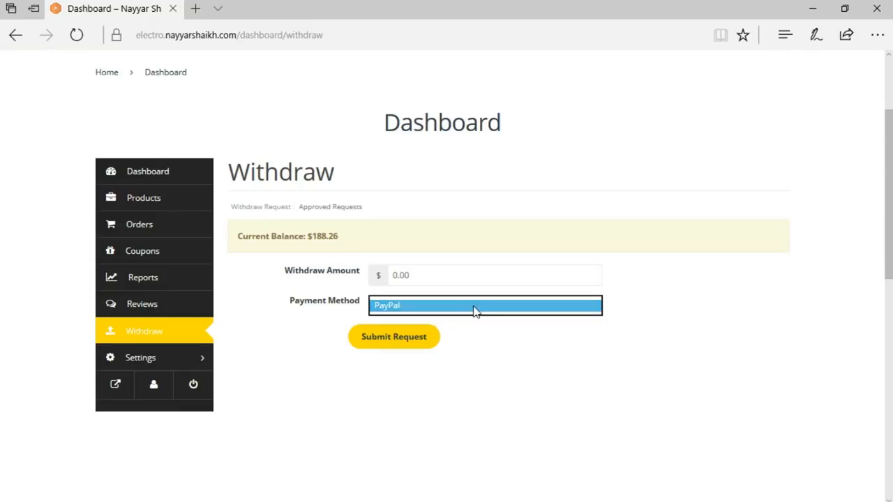
left_click(477, 316)
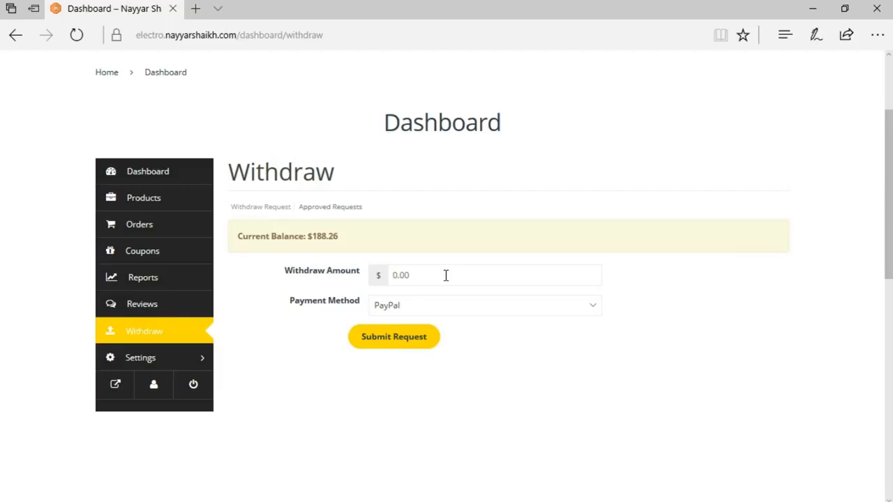
- Open Shoppers Stop's Store settings and scroll through banner, address fields and 75% profile completion
left_click(152, 370)
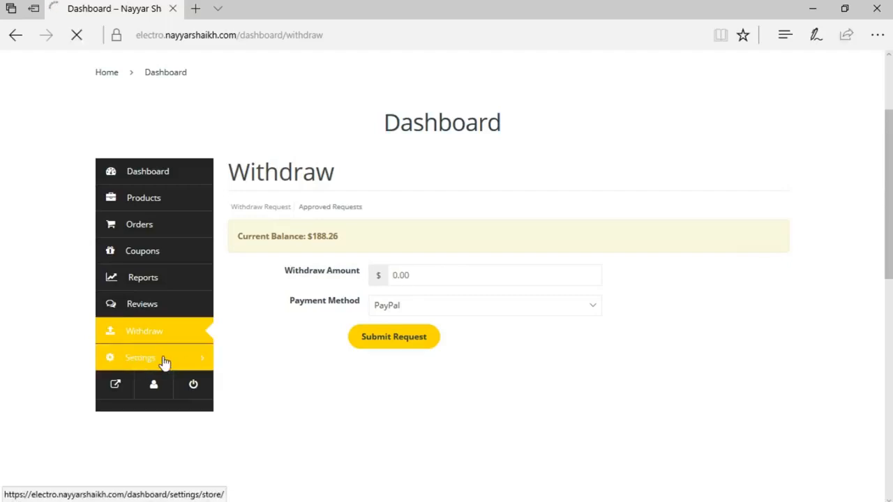
scroll(767, 307, "down", 2)
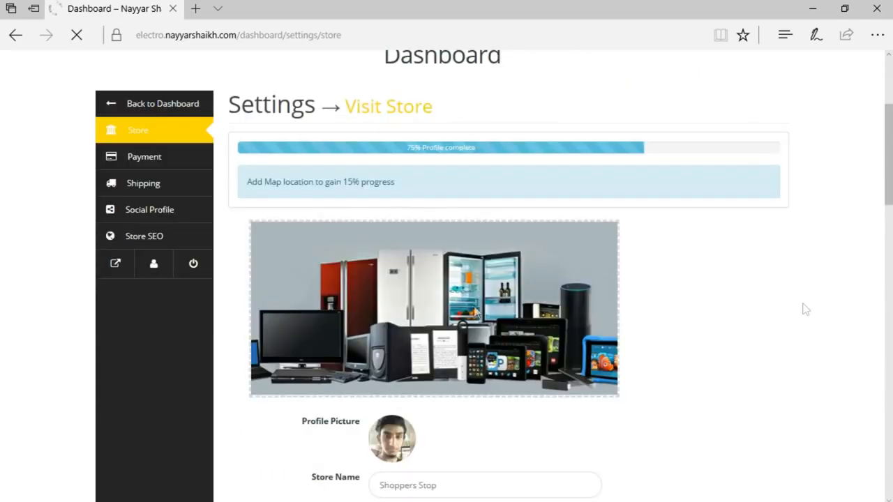
mouse_move(416, 293)
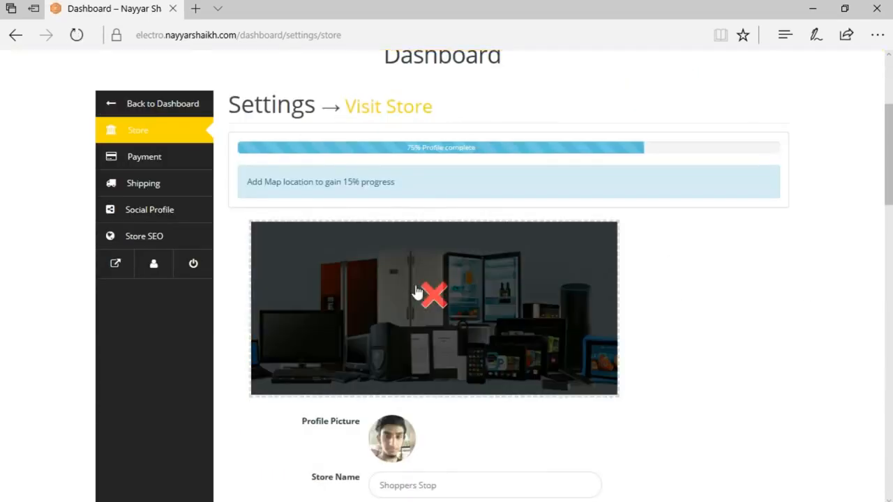
scroll(716, 296, "down", 3)
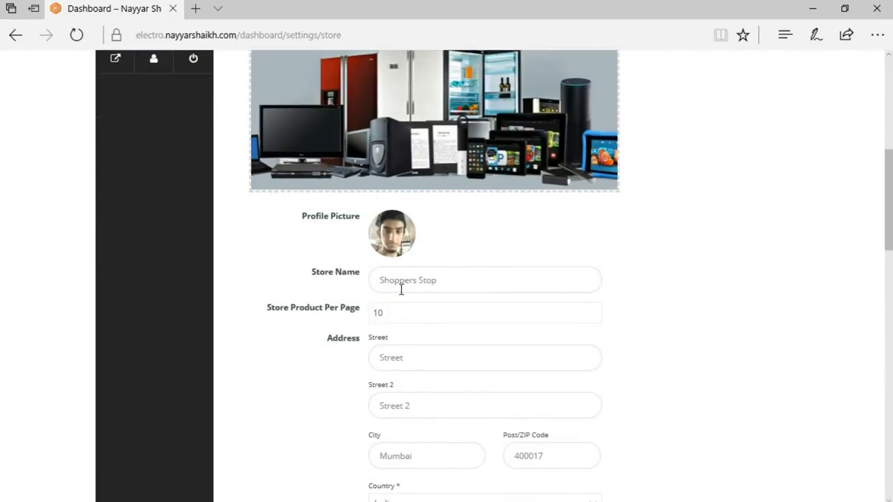
scroll(497, 298, "down", 1)
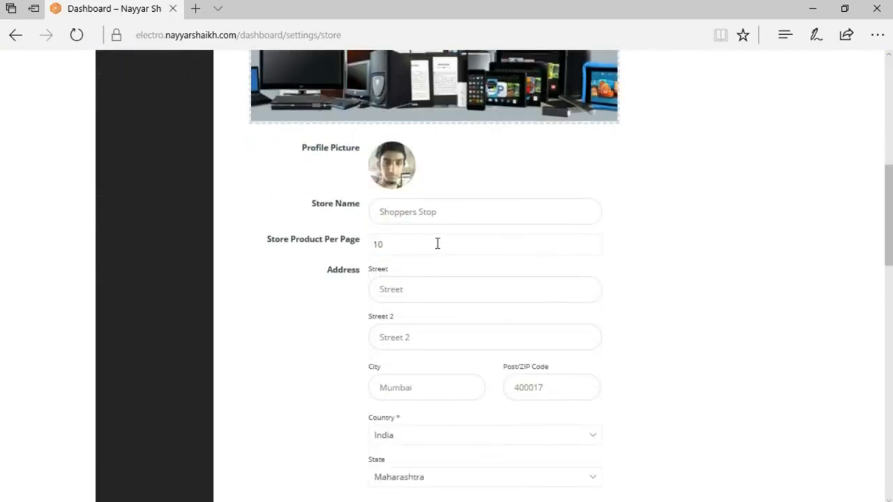
scroll(430, 258, "down", 2)
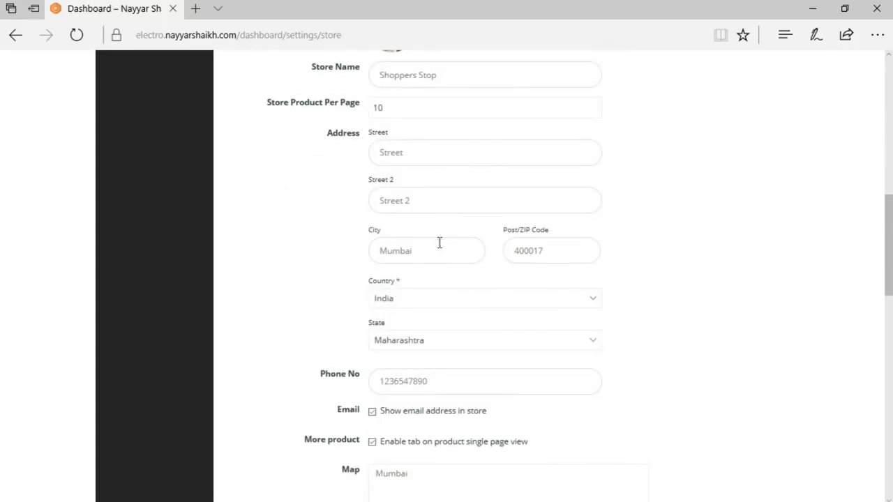
scroll(442, 279, "down", 1)
scroll(401, 315, "down", 5)
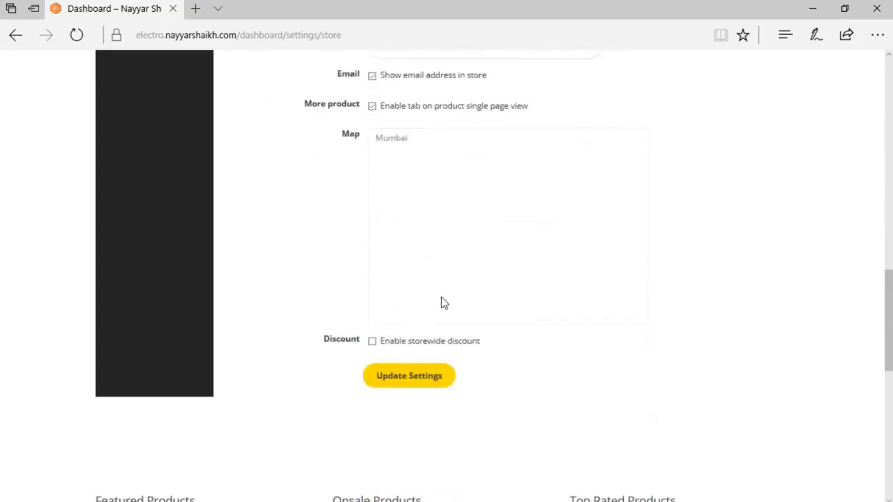
scroll(408, 346, "up", 13)
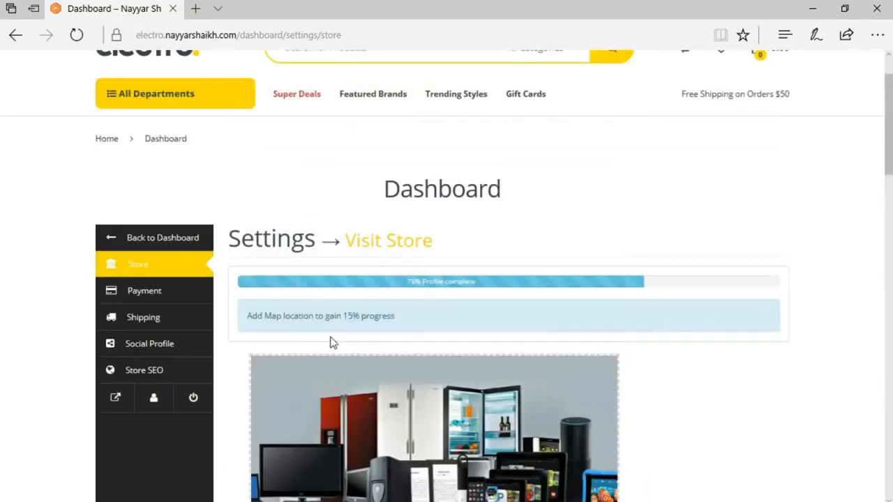
- Open Payment settings and scroll to the PayPal e-mail withdrawal method already filled in
left_click(149, 300)
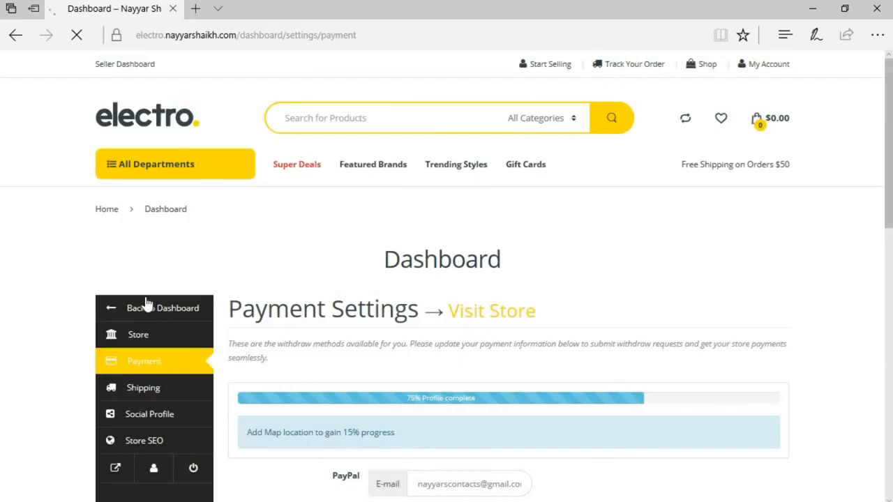
scroll(495, 390, "down", 1)
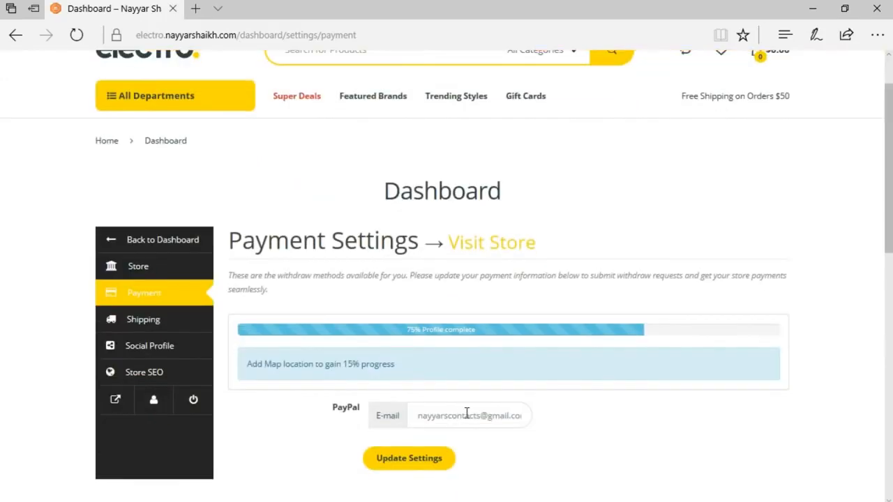
scroll(591, 413, "down", 2)
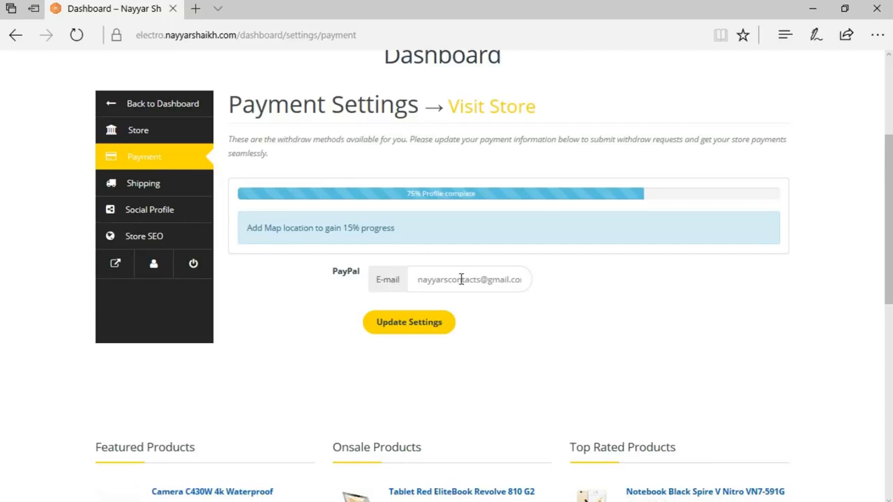
- Open Dokan's Shipping Settings page and scroll through its disabled shipping and 0.00 price fields
left_click(157, 192)
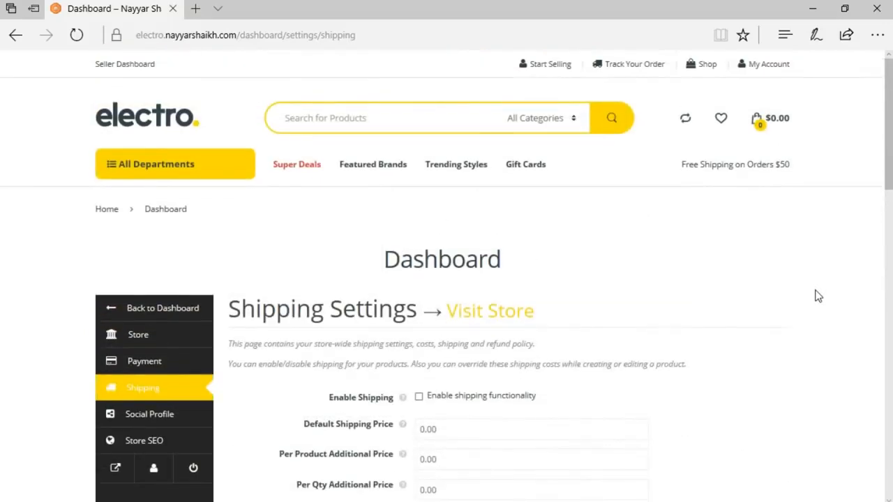
scroll(818, 296, "down", 3)
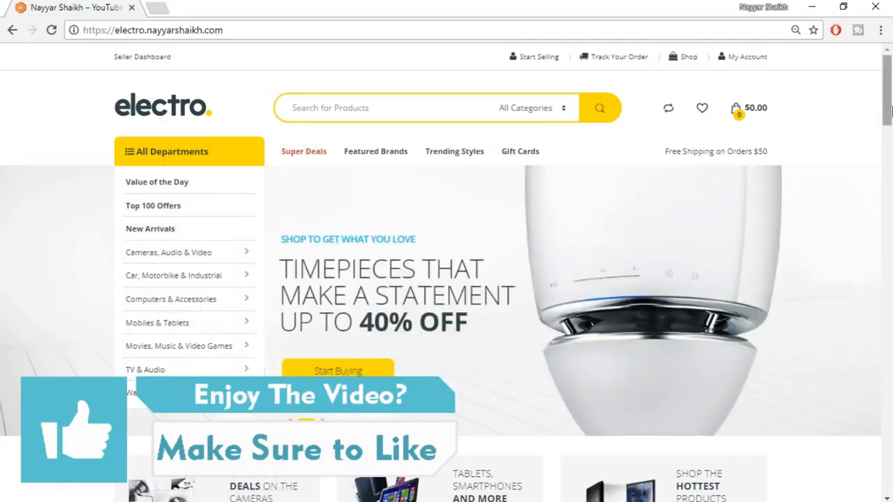
- Scroll to the homepage product tabs and switch from On Sale to the Top Rated products
left_click_drag(890, 111, 891, 150)
scroll(560, 223, "down", 1)
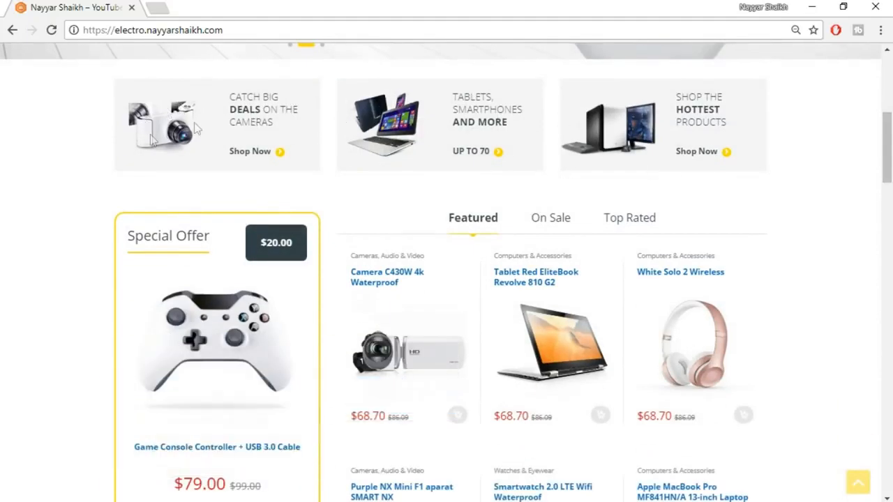
scroll(445, 160, "down", 3)
scroll(446, 163, "up", 1)
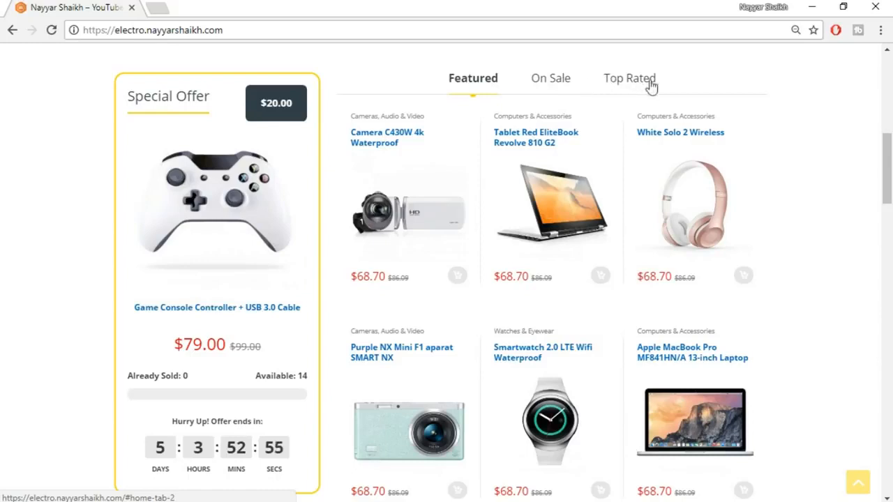
left_click(558, 83)
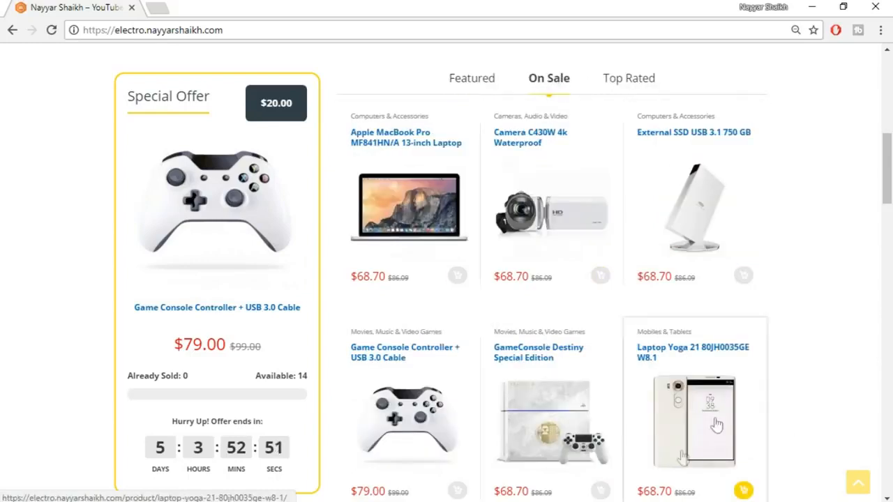
left_click(624, 90)
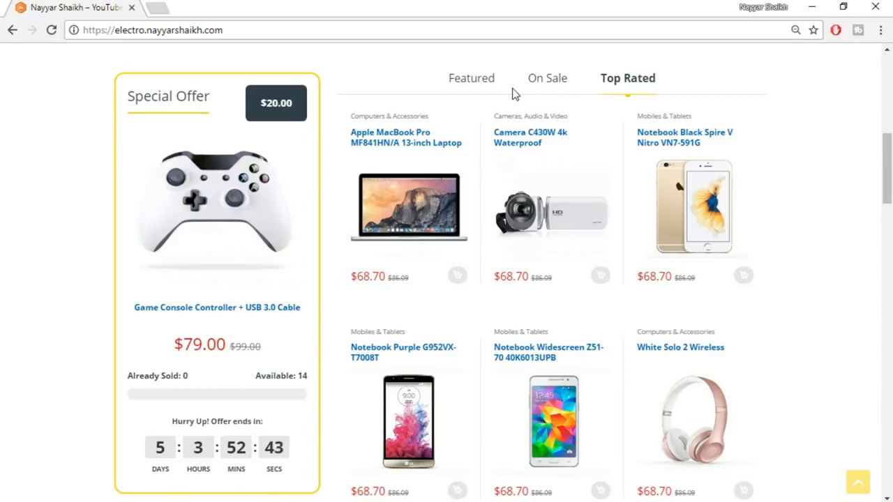
scroll(820, 180, "down", 7)
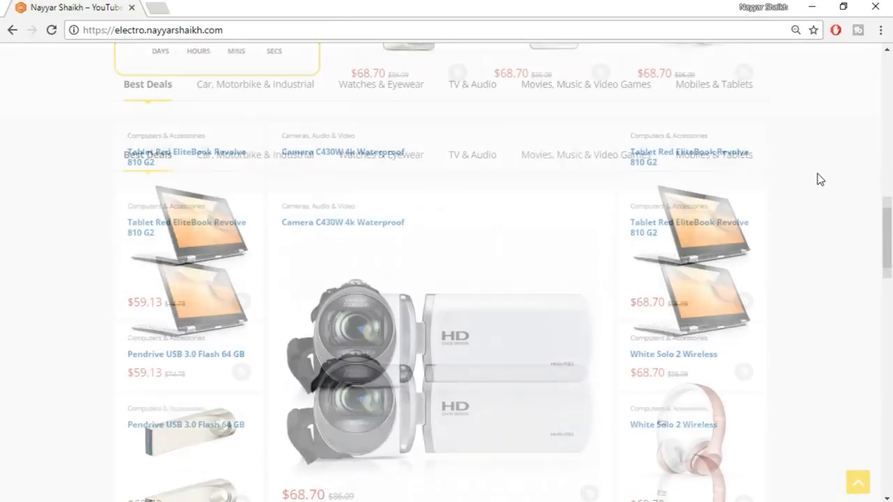
scroll(518, 112, "down", 1)
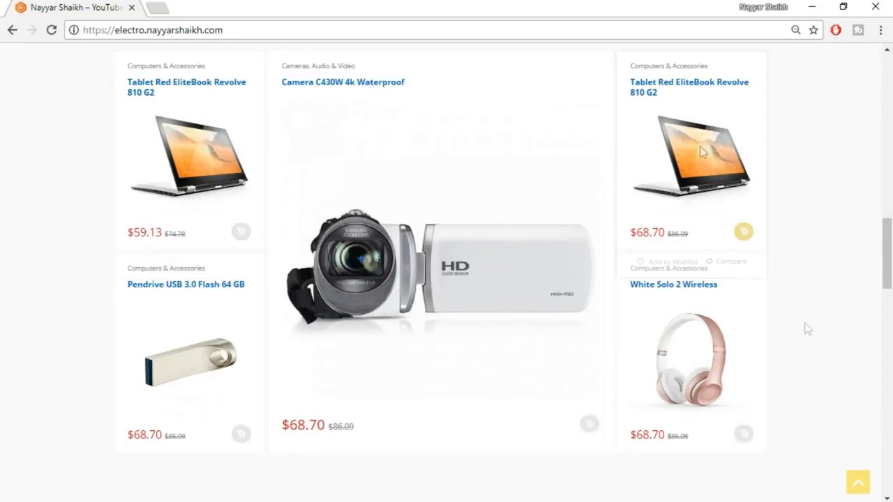
scroll(890, 356, "down", 3)
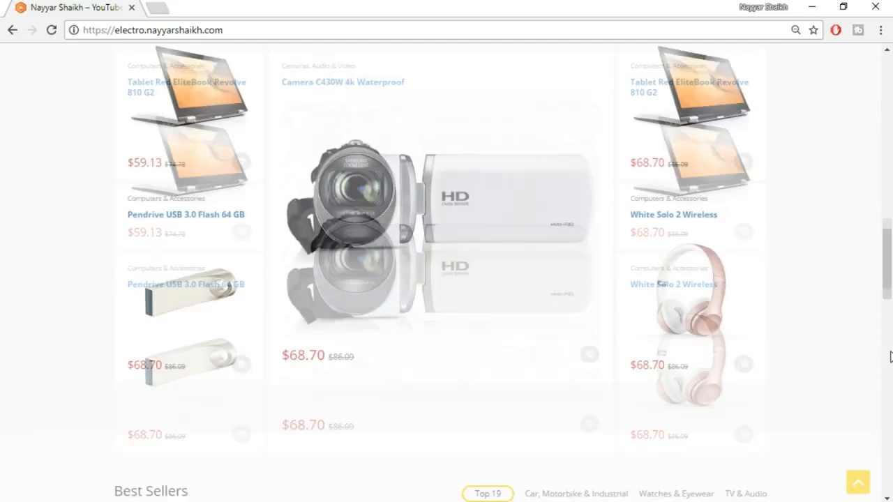
scroll(890, 356, "down", 5)
scroll(349, 156, "up", 1)
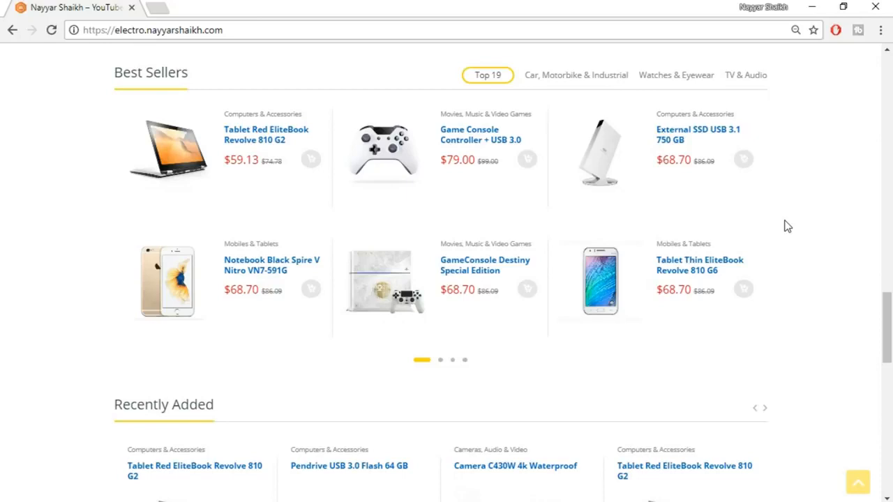
scroll(783, 230, "down", 5)
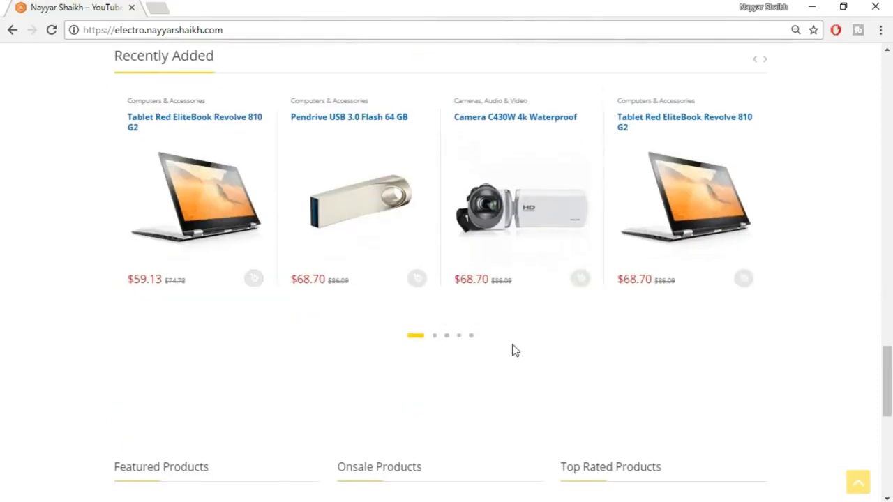
scroll(618, 351, "down", 5)
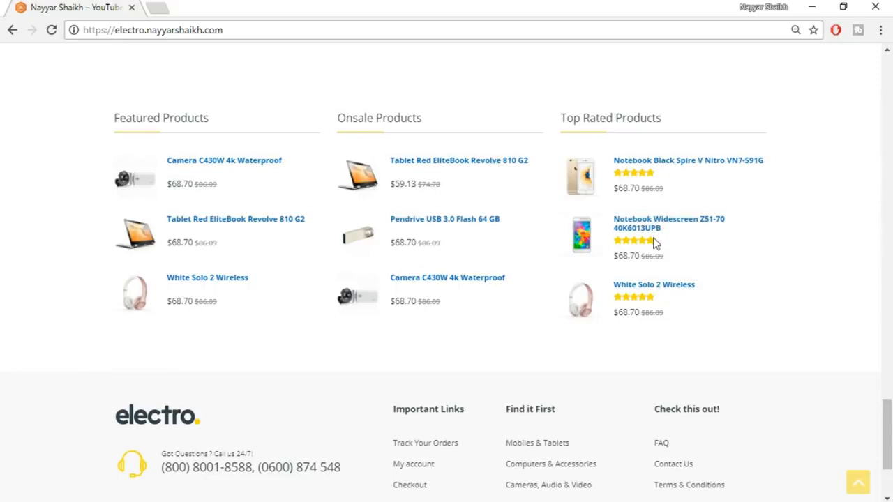
scroll(653, 243, "down", 2)
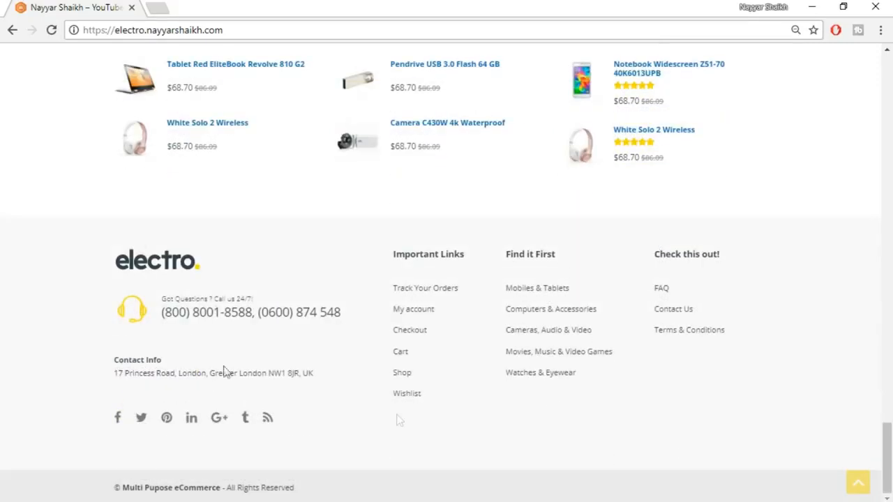
left_click_drag(884, 432, 888, 50)
scroll(516, 221, "down", 10)
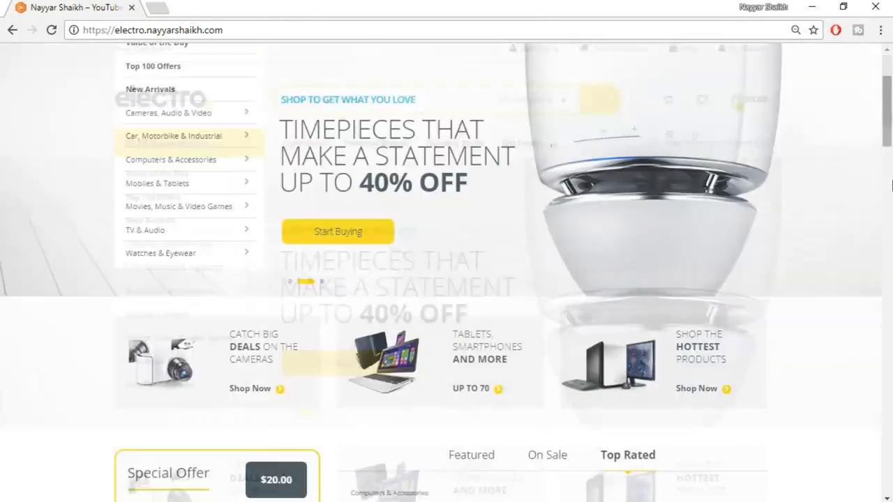
scroll(544, 260, "up", 3)
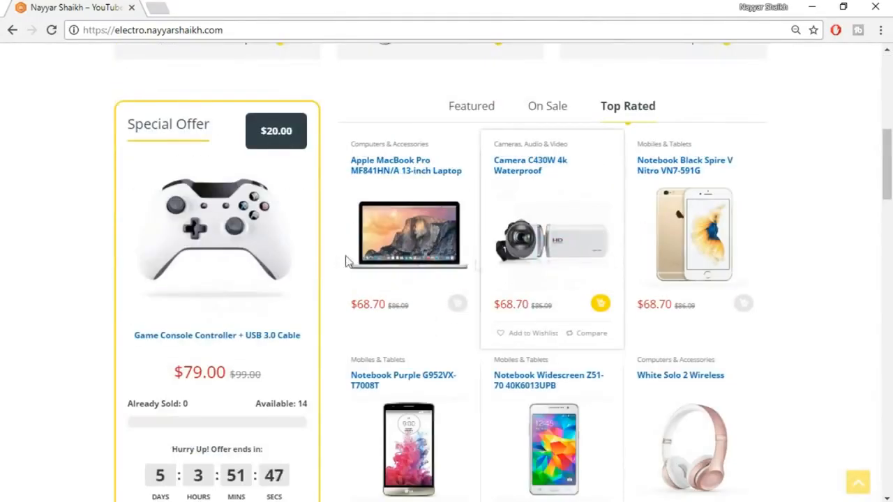
- Open the Game Console Controller + USB 3.0 Cable product page and scroll through it
left_click(201, 227)
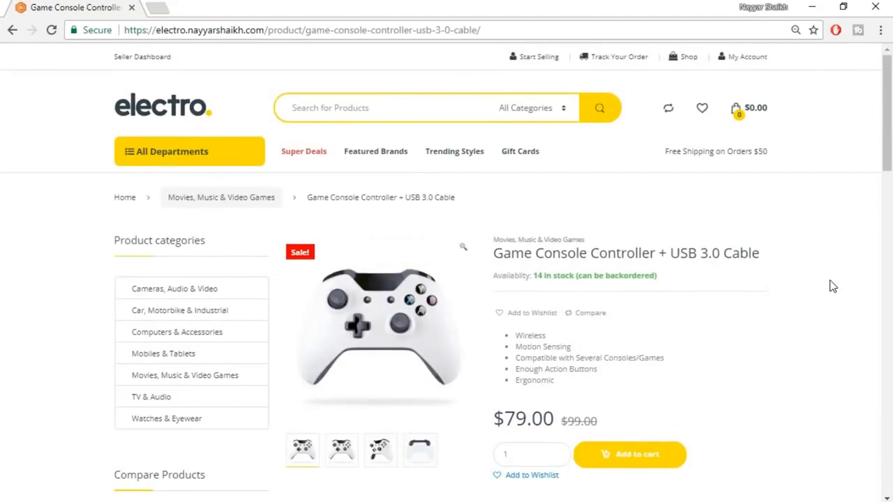
scroll(832, 286, "down", 2)
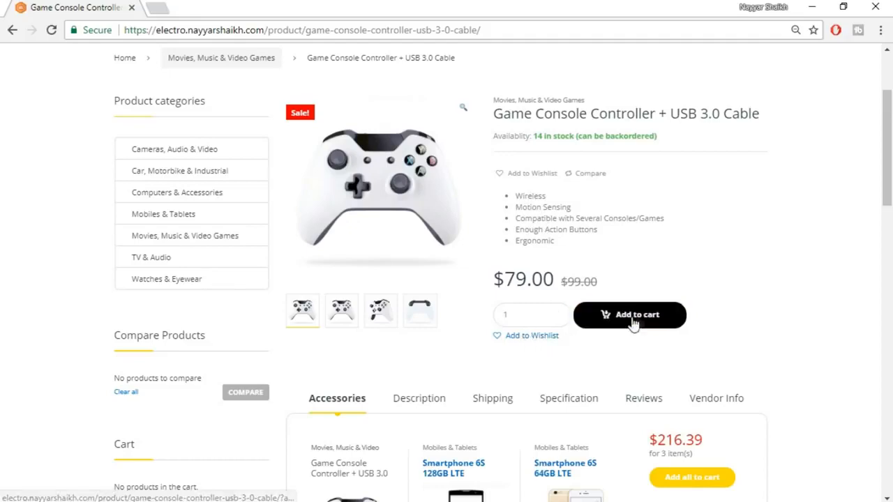
scroll(398, 209, "down", 2)
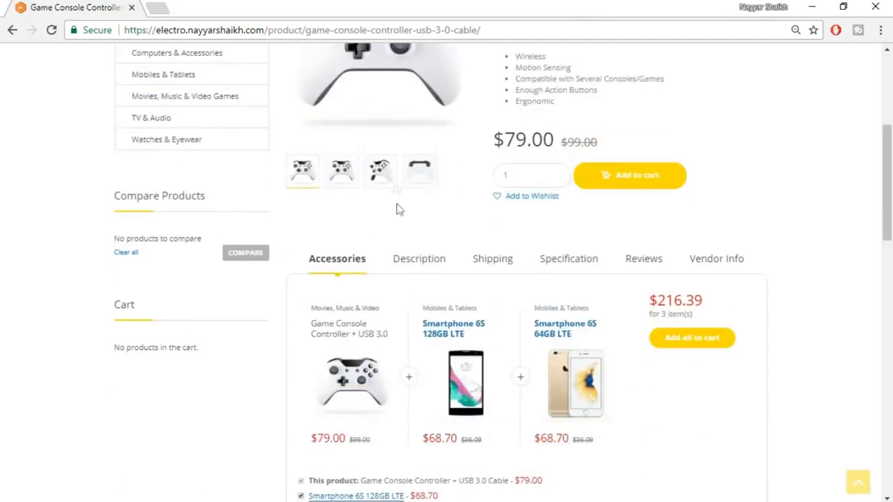
scroll(398, 217, "up", 3)
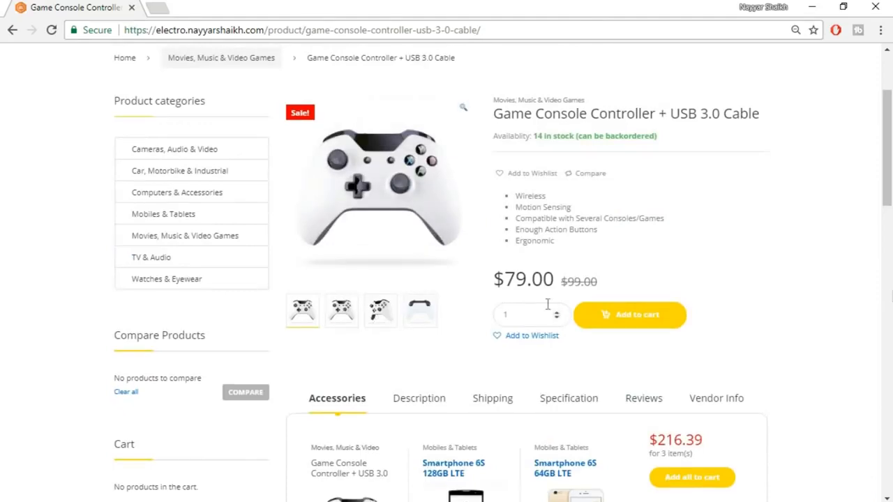
scroll(878, 298, "down", 4)
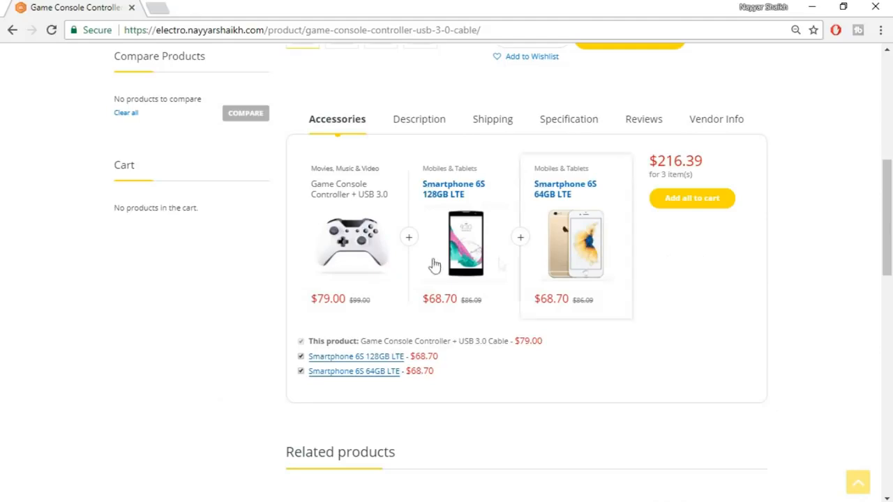
scroll(639, 359, "up", 5)
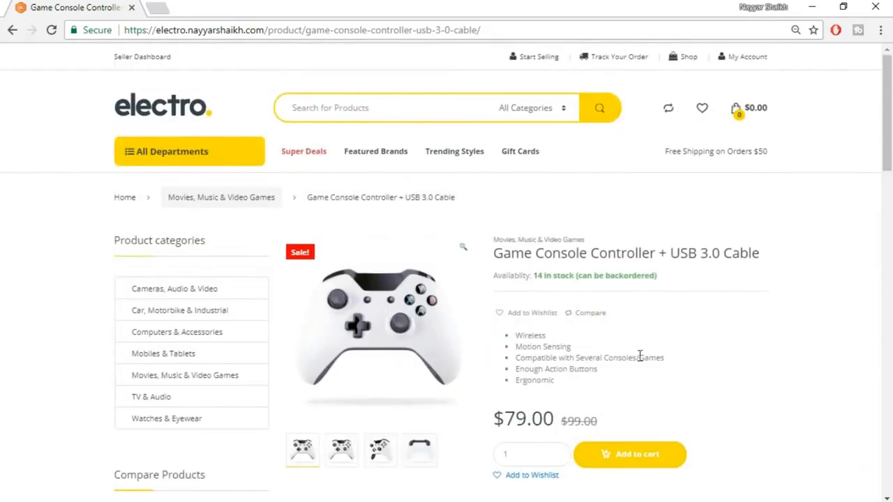
scroll(644, 298, "down", 5)
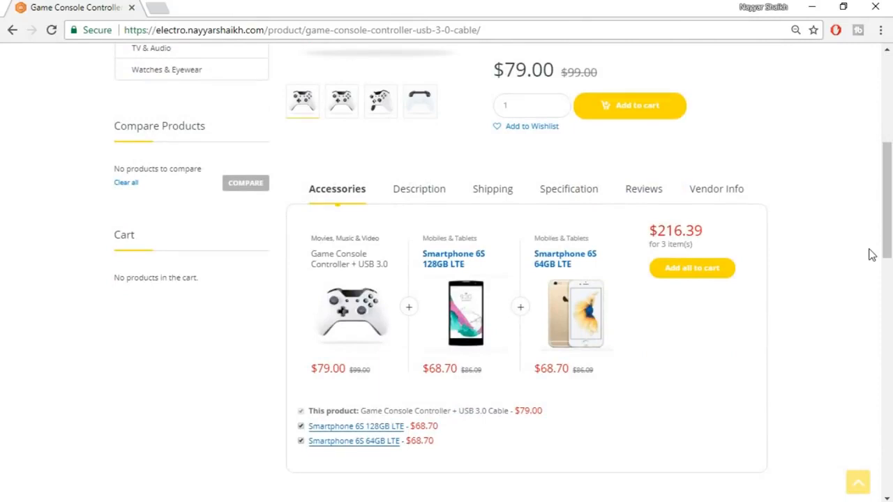
scroll(725, 240, "down", 2)
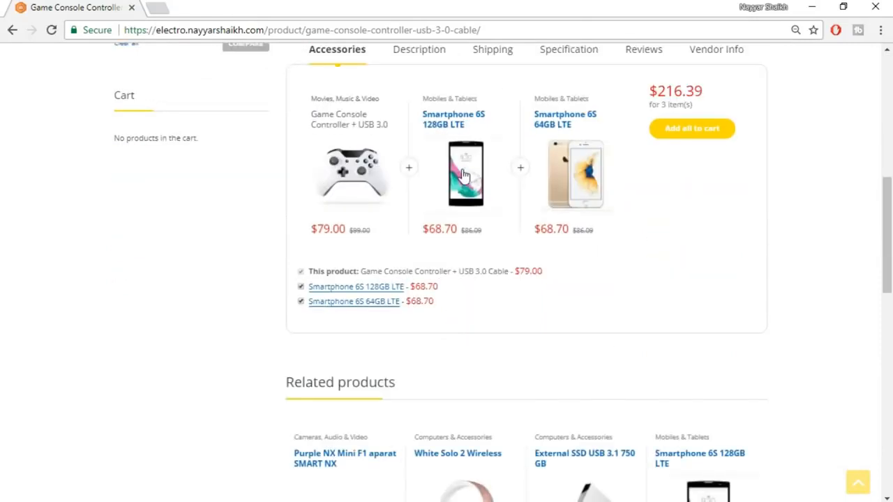
scroll(697, 237, "up", 1)
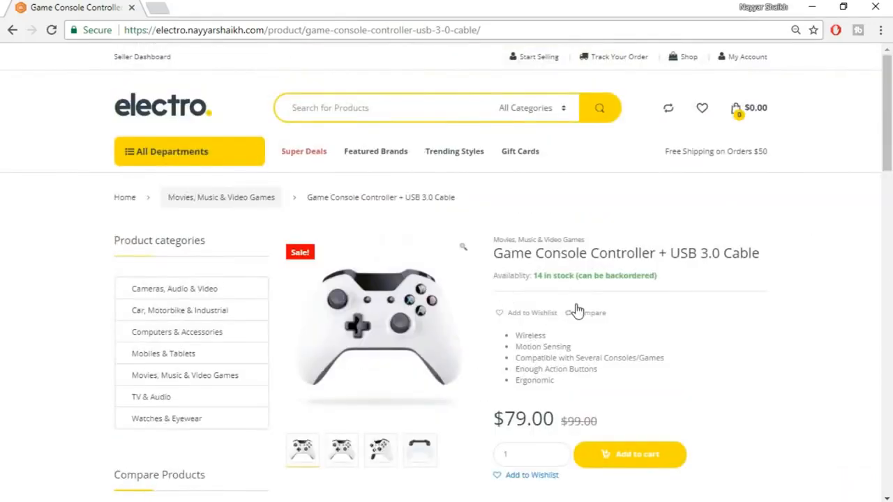
scroll(576, 311, "down", 5)
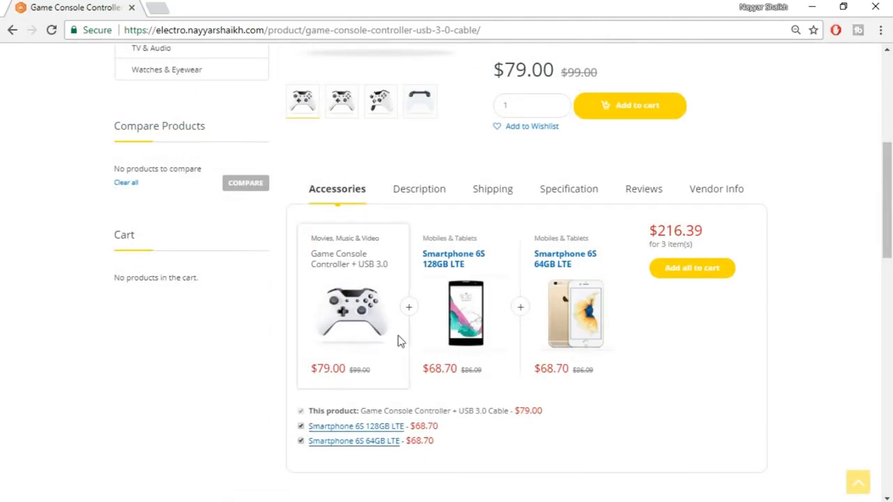
- Add the controller with its accessories to the cart, then view the Description and Shipping tabs
left_click(689, 278)
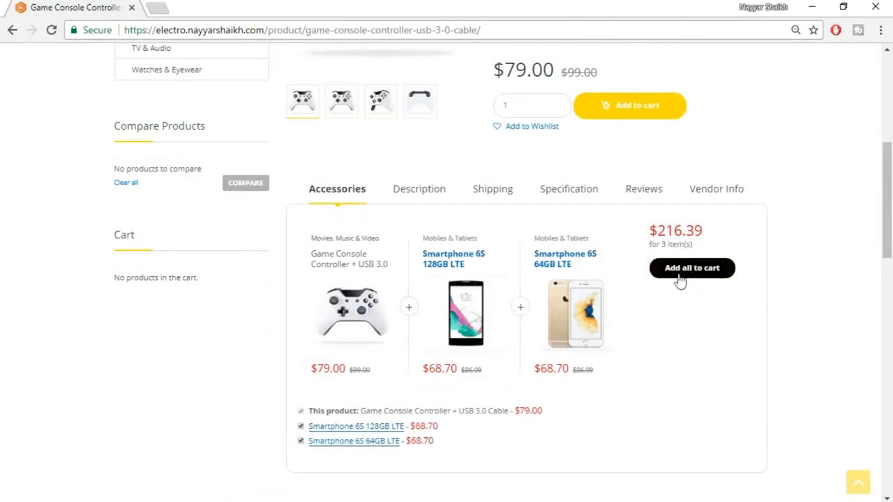
left_click(423, 189)
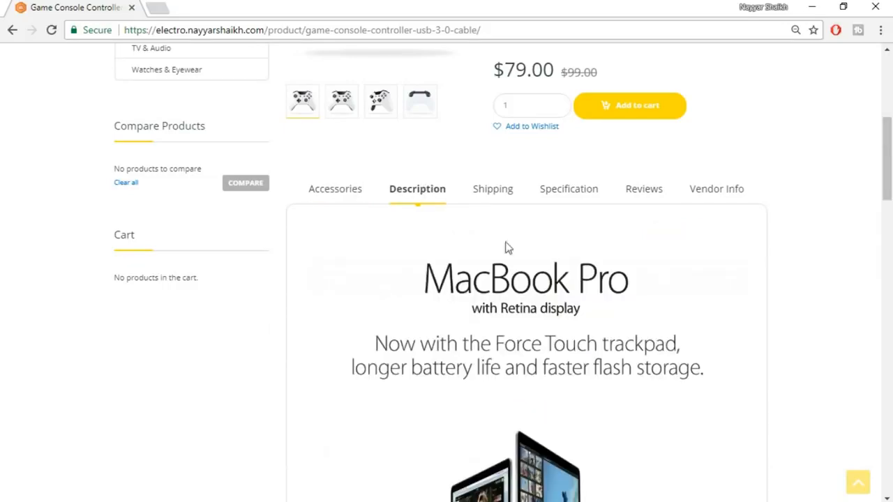
scroll(555, 286, "down", 8)
scroll(551, 309, "up", 10)
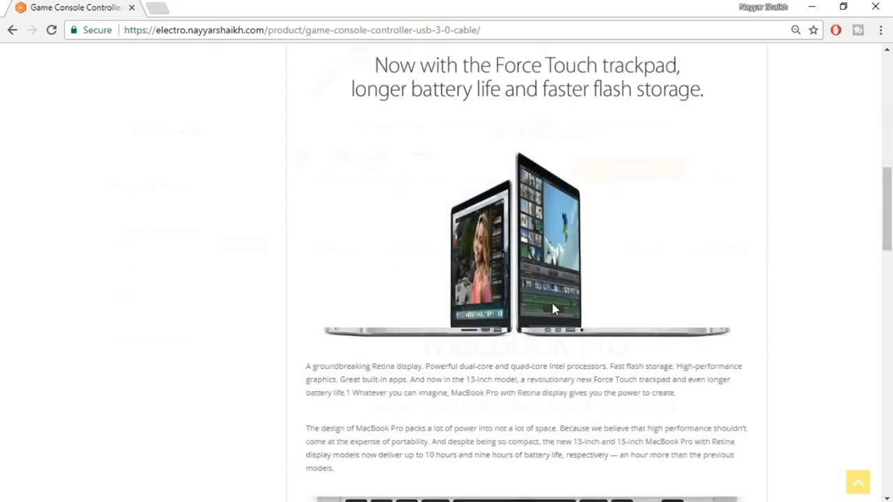
left_click(493, 258)
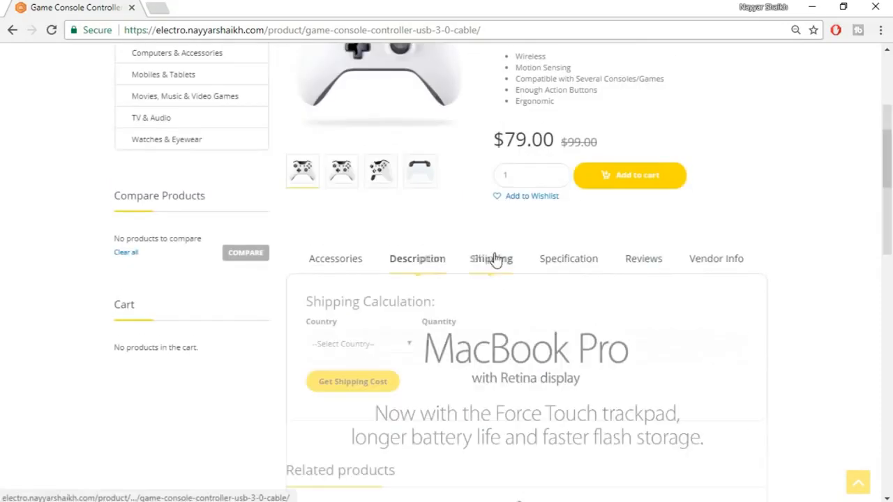
- Calculate the $6.00 shipping cost to Maharashtra, India, then show the Specification tab
left_click(391, 352)
left_click(387, 368)
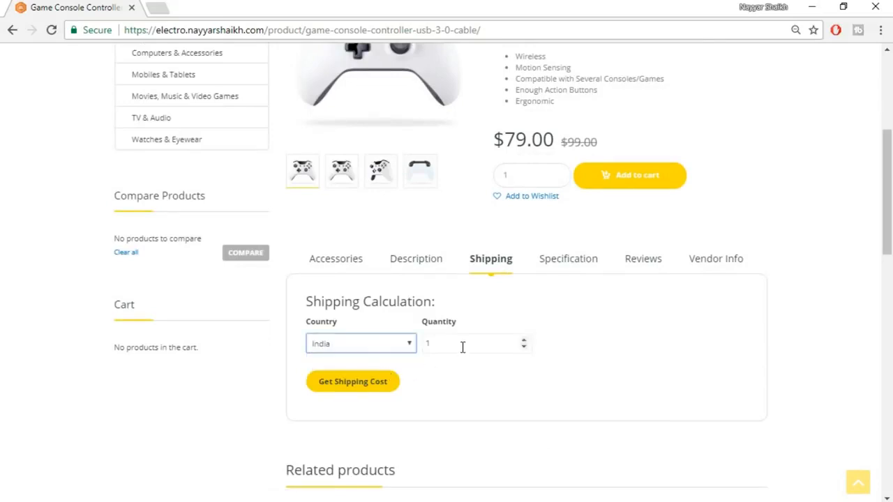
left_click(386, 393)
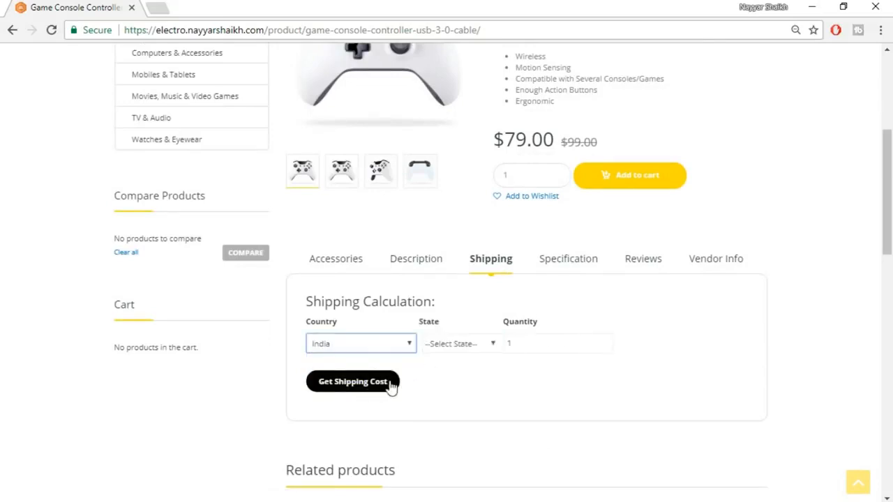
left_click(476, 356)
left_click(460, 370)
left_click(374, 396)
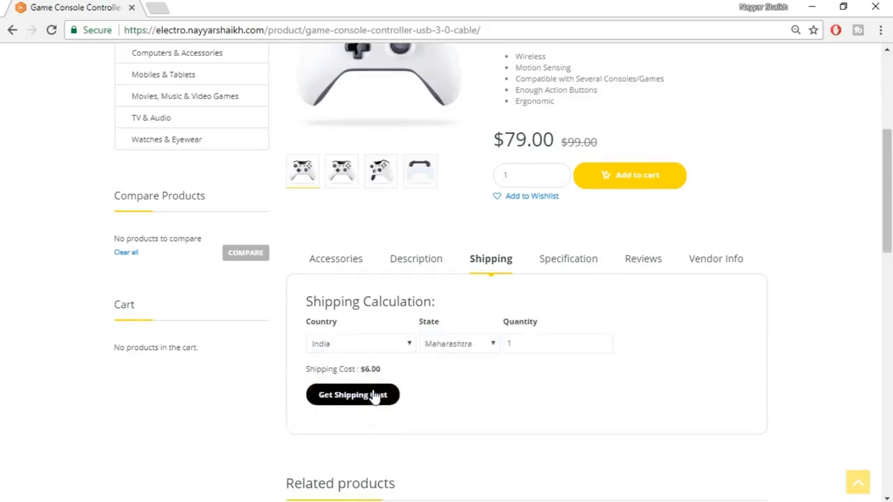
left_click_drag(384, 369, 362, 372)
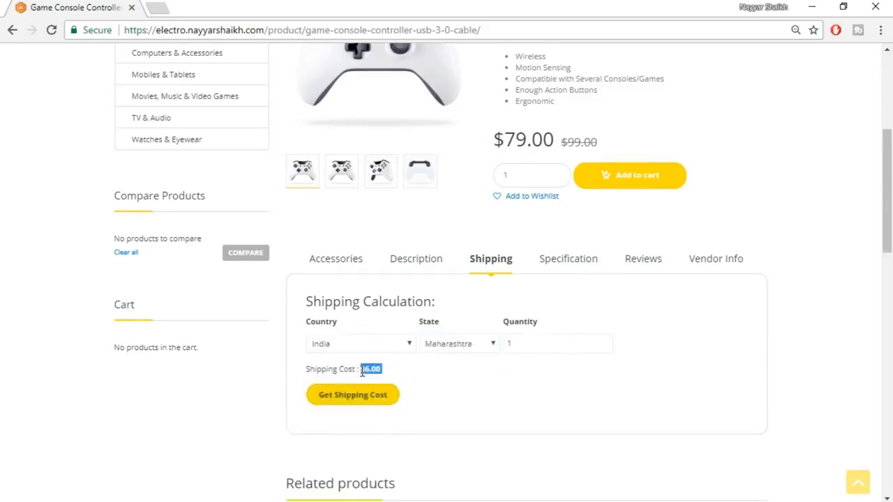
left_click(567, 263)
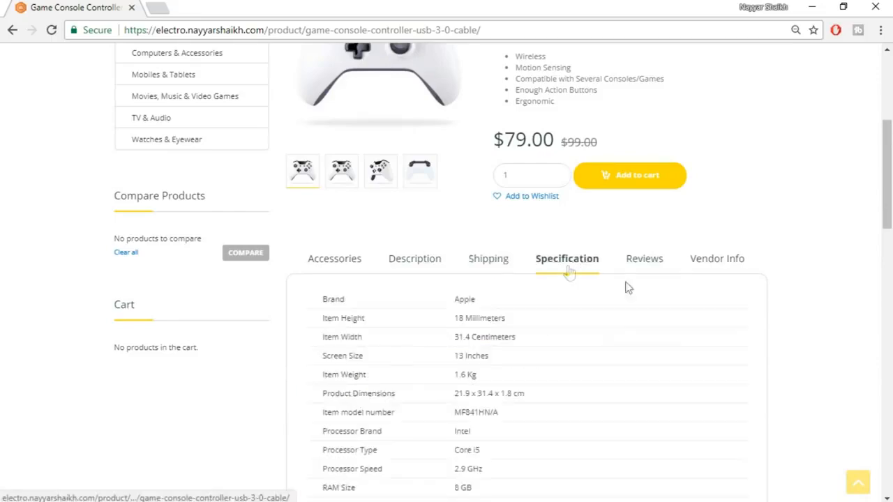
- View the controller's Reviews and Vendor Info tabs
scroll(708, 311, "down", 3)
scroll(504, 265, "up", 3)
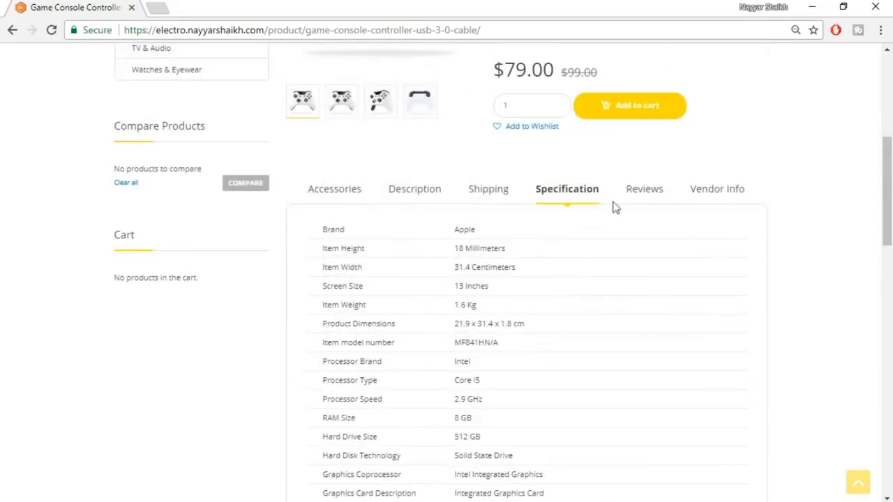
left_click(630, 189)
scroll(767, 267, "down", 4)
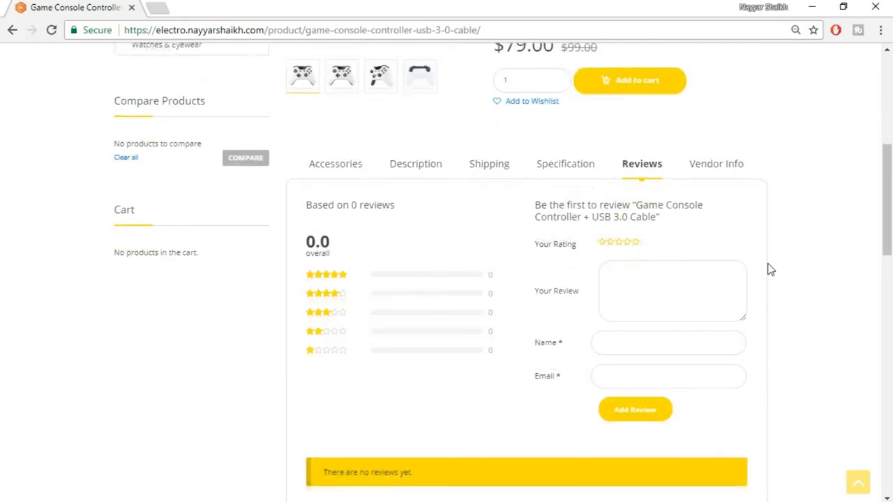
scroll(380, 227, "up", 3)
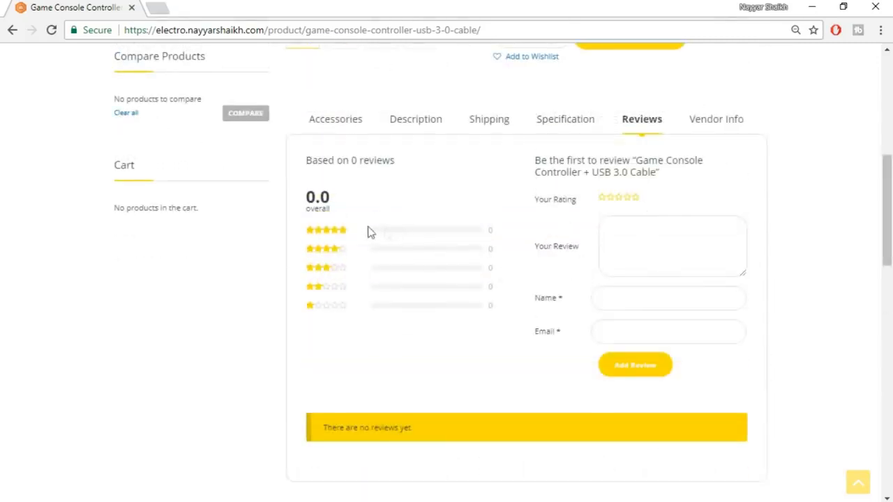
left_click(730, 122)
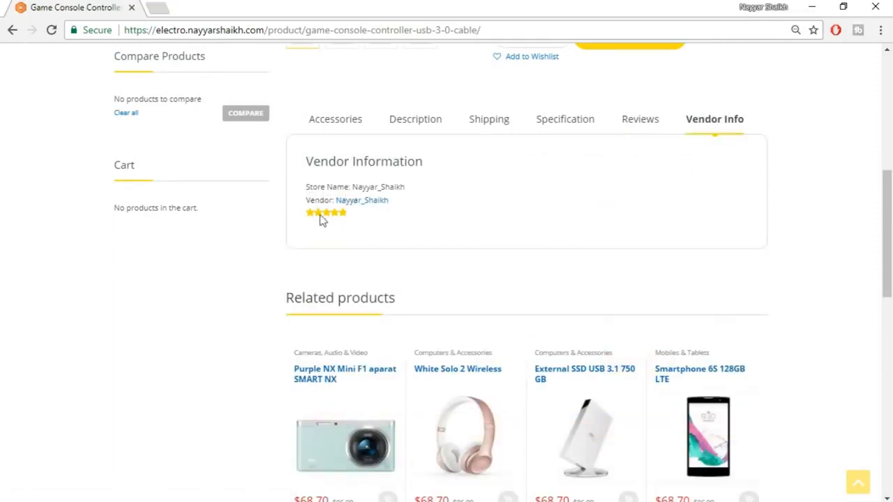
- Return to the Accessories bundle and scroll down to the Related products
left_click(341, 120)
scroll(758, 248, "down", 5)
scroll(756, 242, "down", 1)
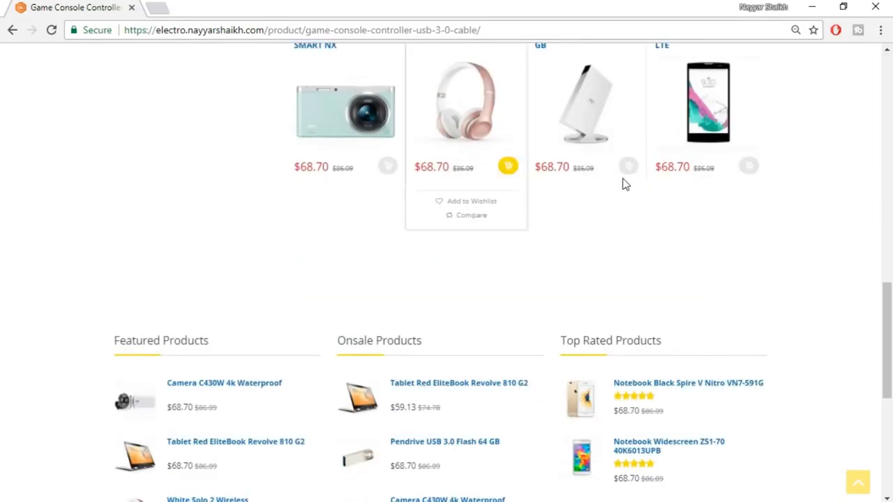
scroll(616, 176, "up", 4)
scroll(891, 245, "down", 1)
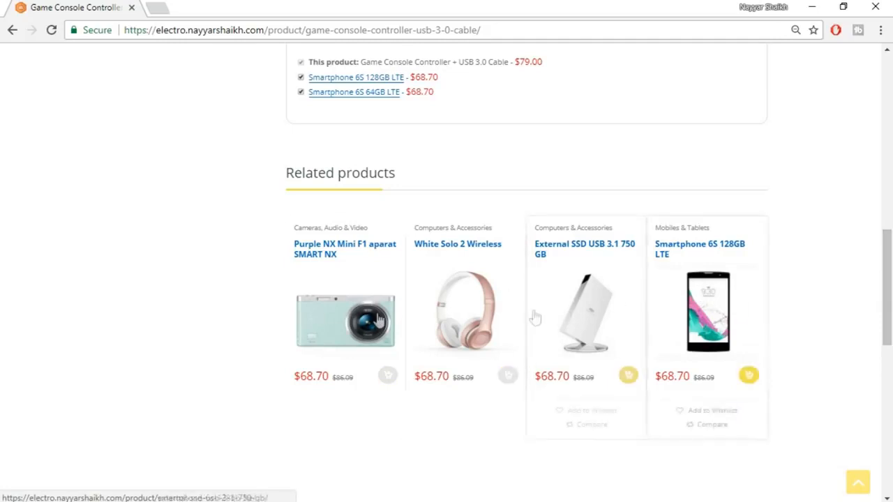
scroll(855, 370, "down", 5)
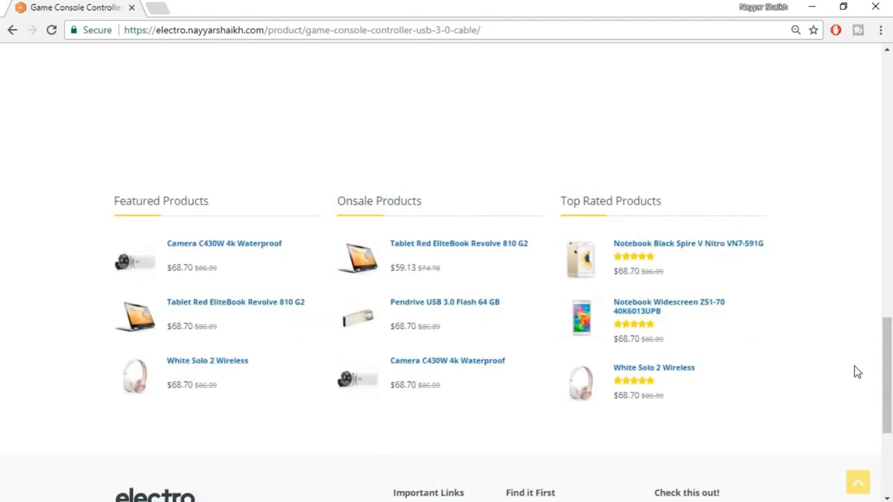
scroll(857, 371, "up", 5)
left_click_drag(887, 311, 891, 156)
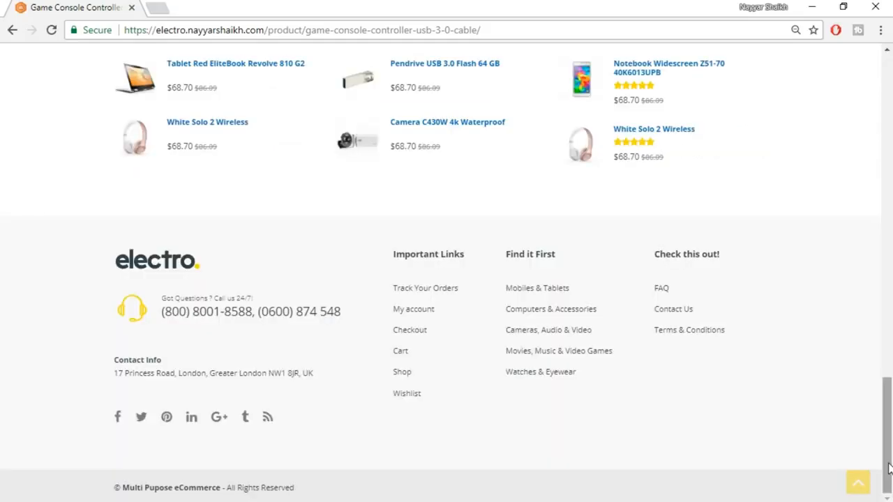
left_click_drag(888, 437, 891, 119)
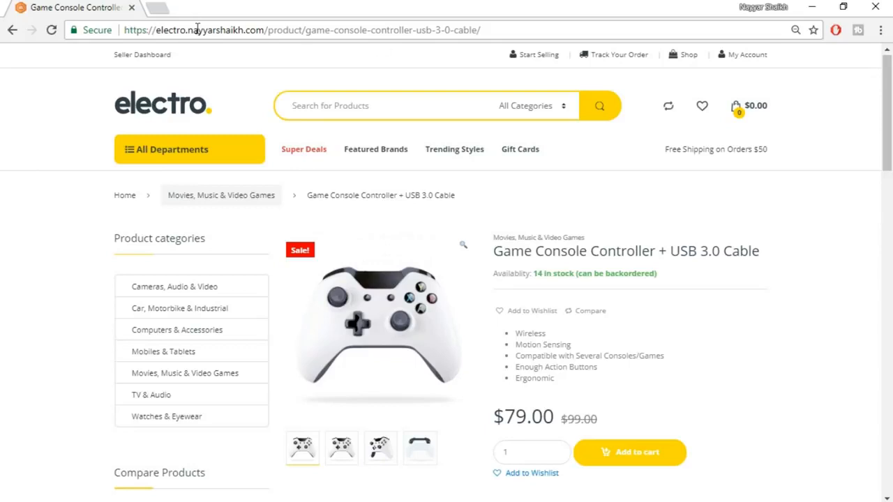
- Select the start of the site address in the address bar, then clear the selection
left_click_drag(124, 30, 265, 30)
left_click(264, 29)
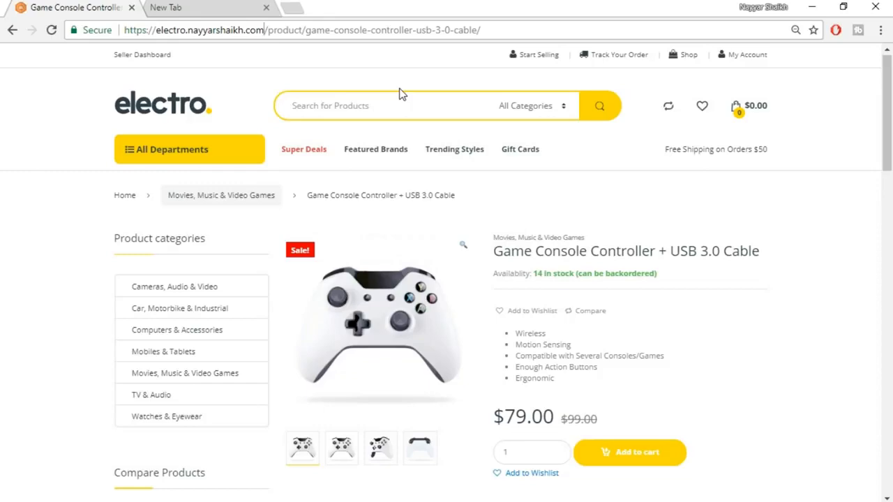
- In the new tab, load bloggdude.com/tmd to reach the TMD Hosting site
left_click(229, 8)
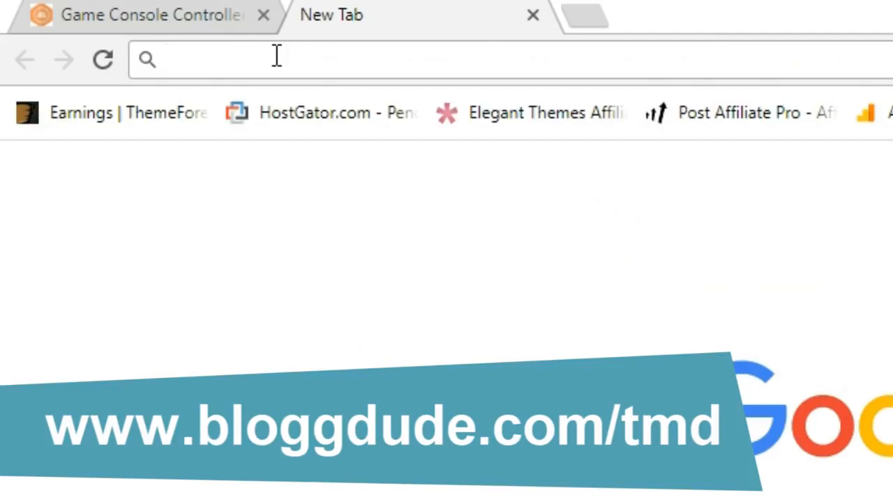
type("blo")
key("Right")
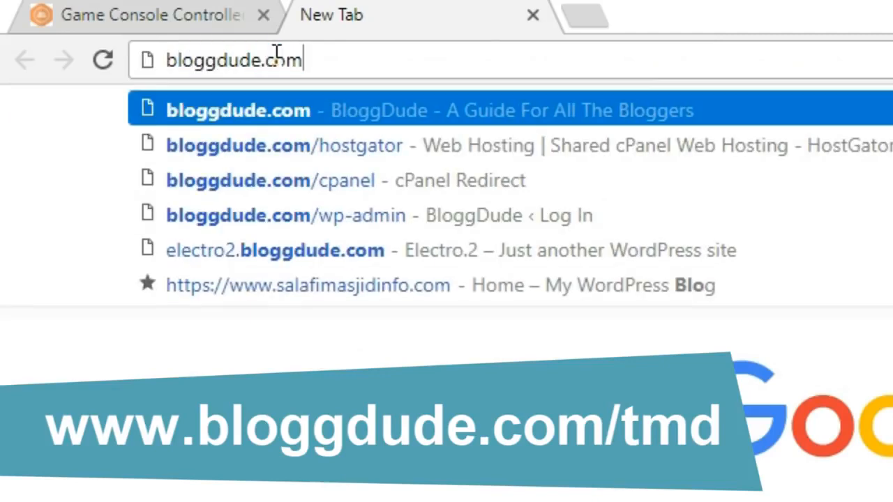
key("Down")
key("Return")
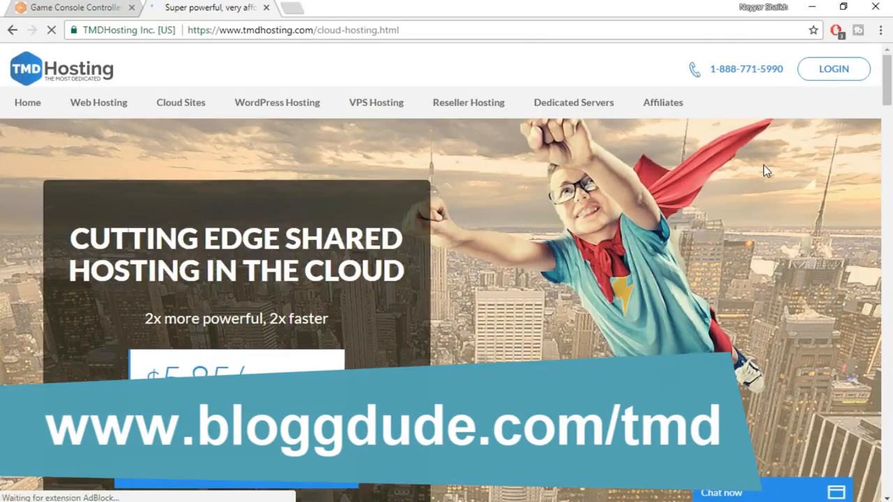
- Scroll to the cloud pricing plans, zoom the page to 75%, and highlight Storm Cloud's SSD Space
scroll(774, 203, "down", 10)
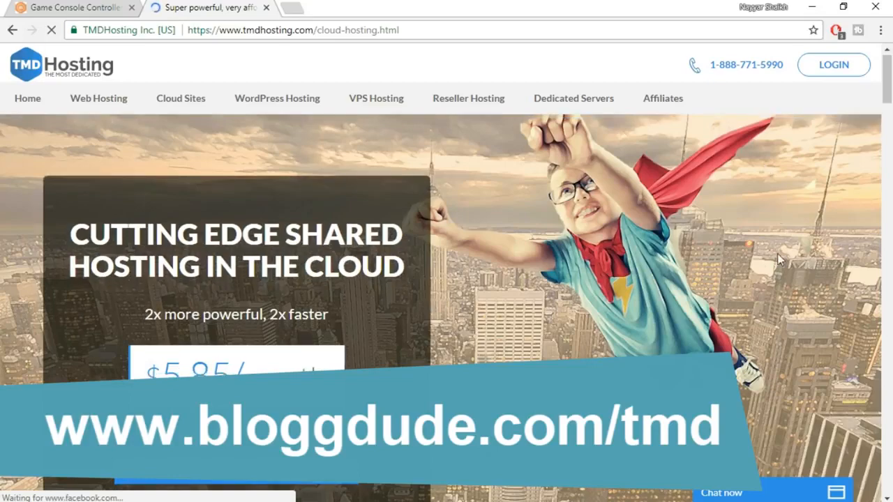
scroll(778, 259, "down", 15)
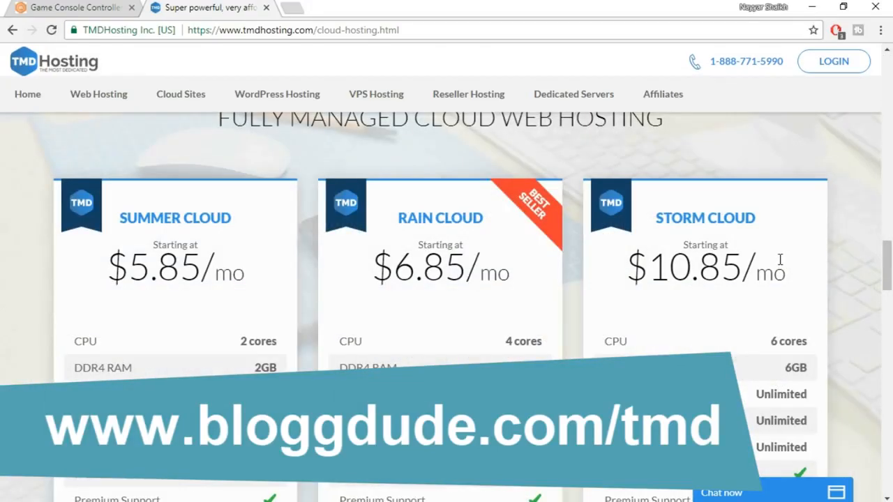
scroll(779, 264, "down", 3)
key("ctrl+minus")
key("ctrl+minus")
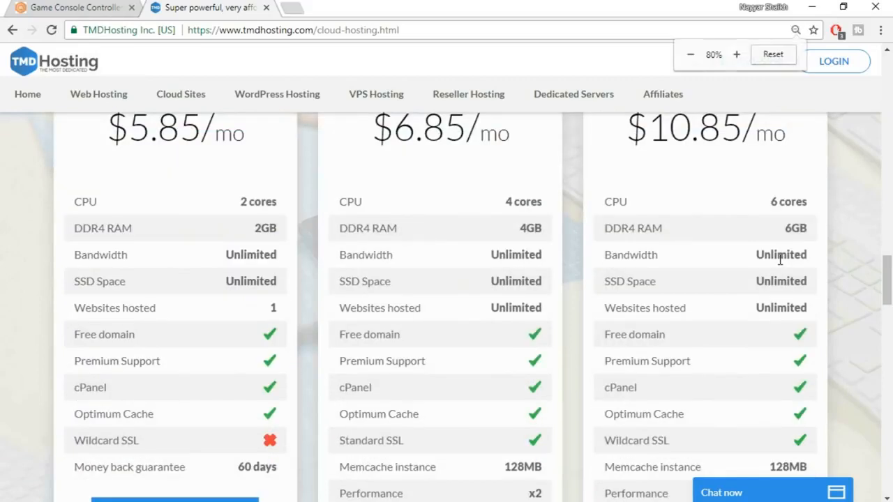
key("ctrl+minus")
key("ctrl+minus")
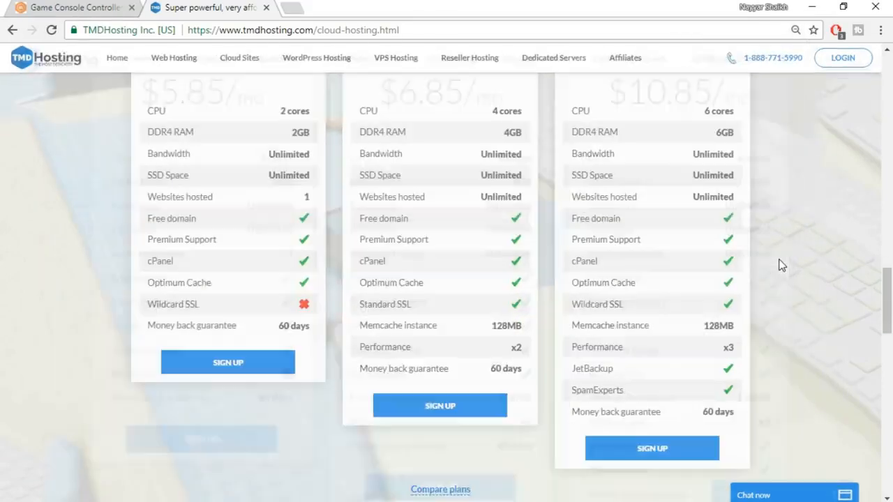
key("ctrl+plus")
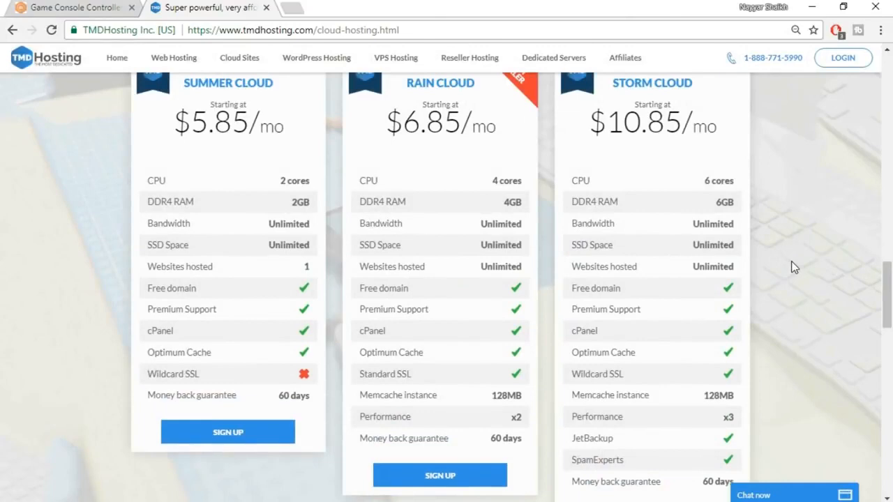
key("ctrl+minus")
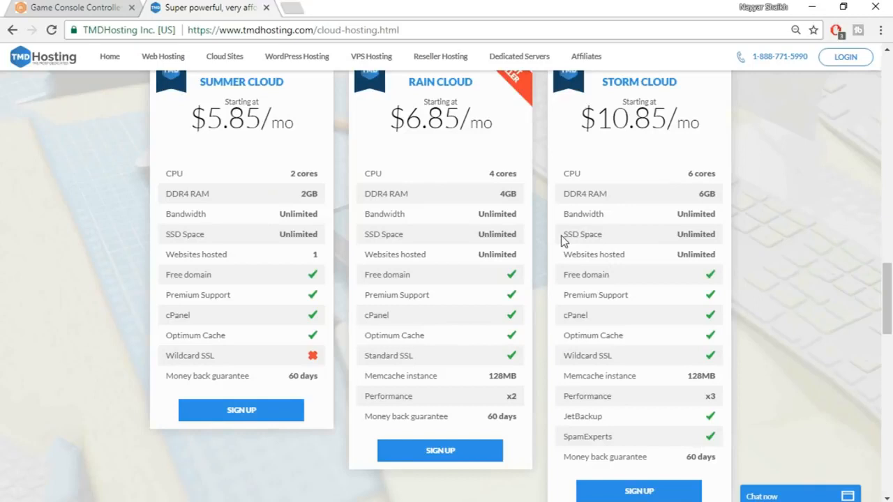
left_click_drag(564, 235, 618, 239)
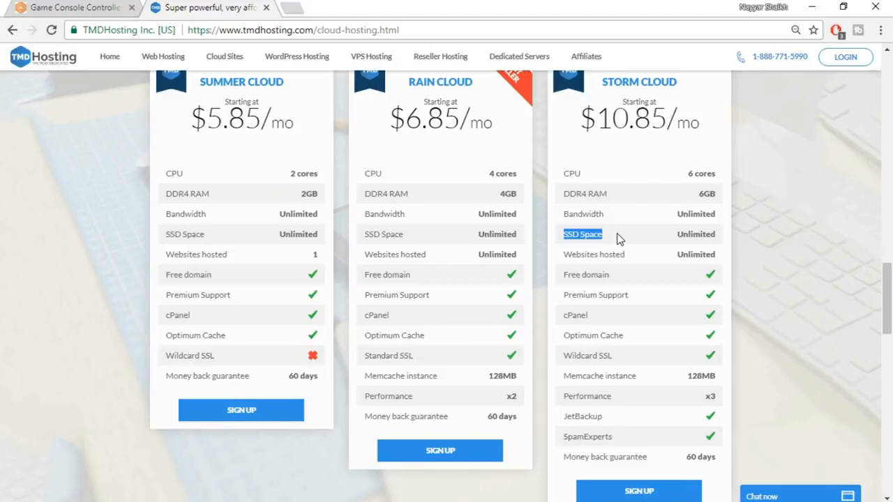
left_click(294, 6)
type("ssd")
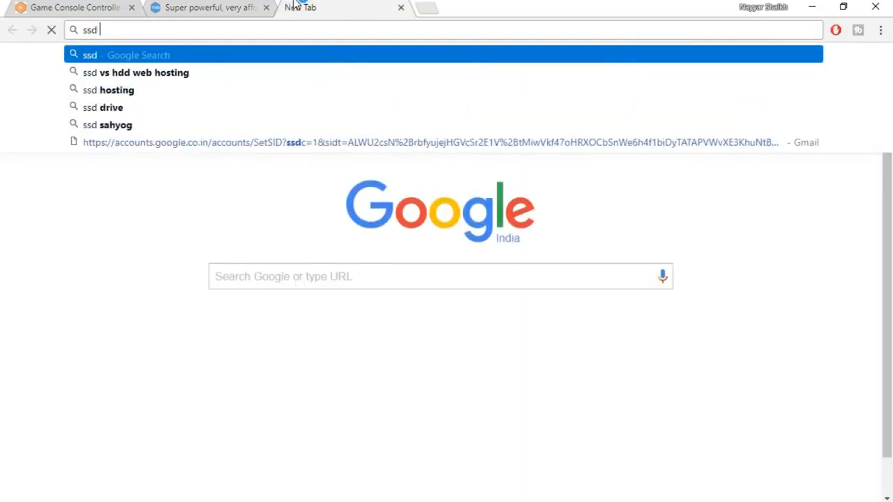
key("Down")
key("Down")
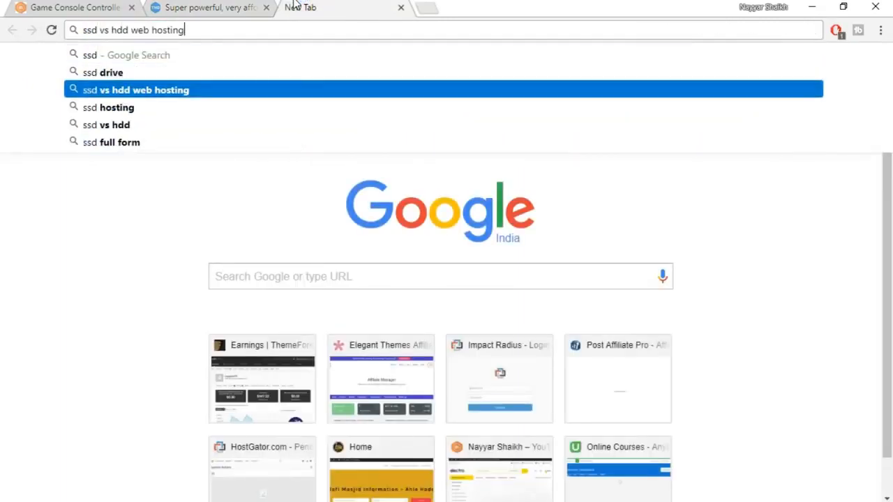
key("Return")
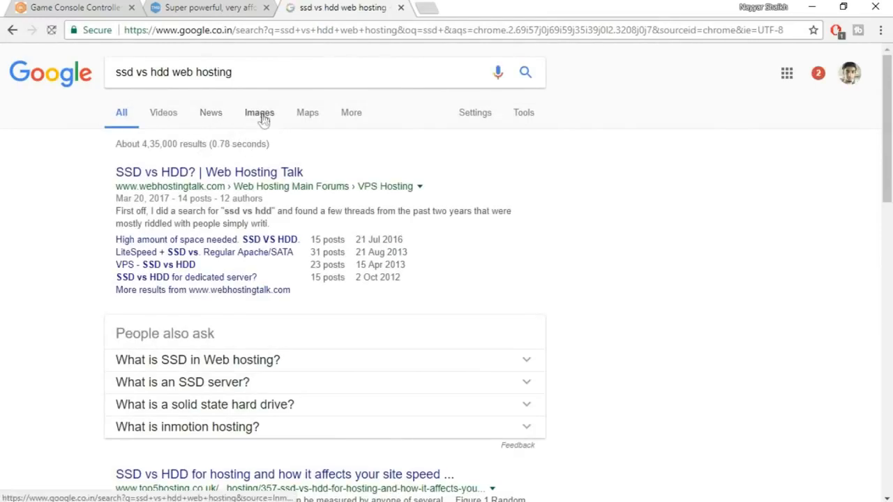
left_click(260, 119)
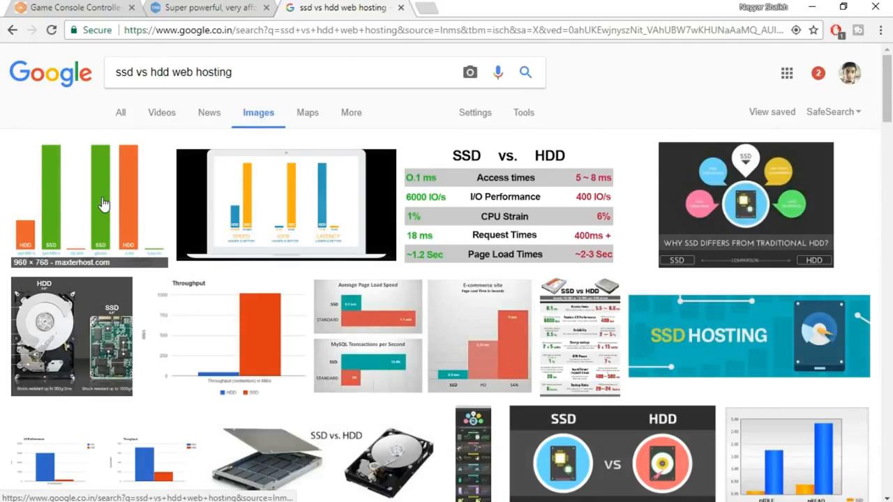
left_click(101, 202)
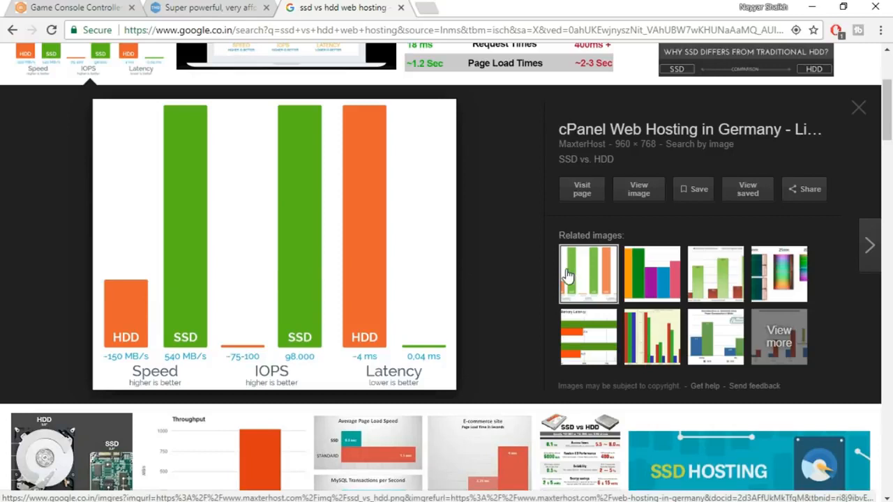
left_click(401, 7)
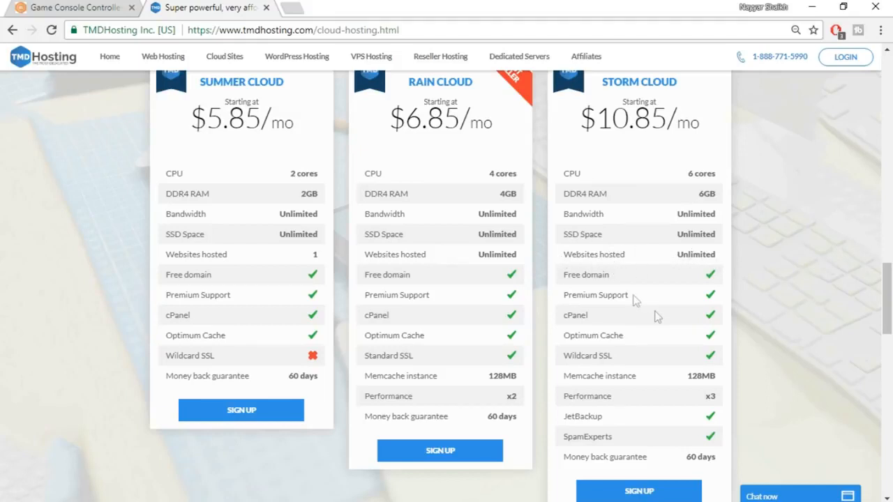
left_click(89, 7)
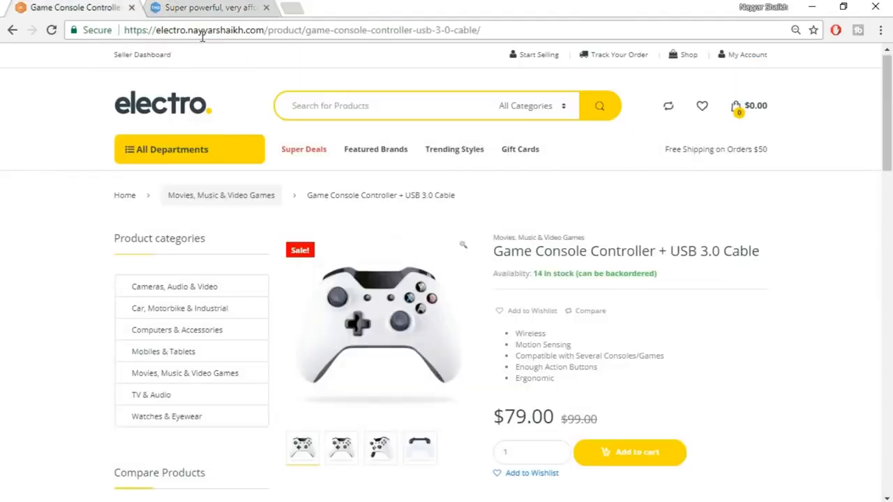
left_click(261, 30)
left_click(203, 11)
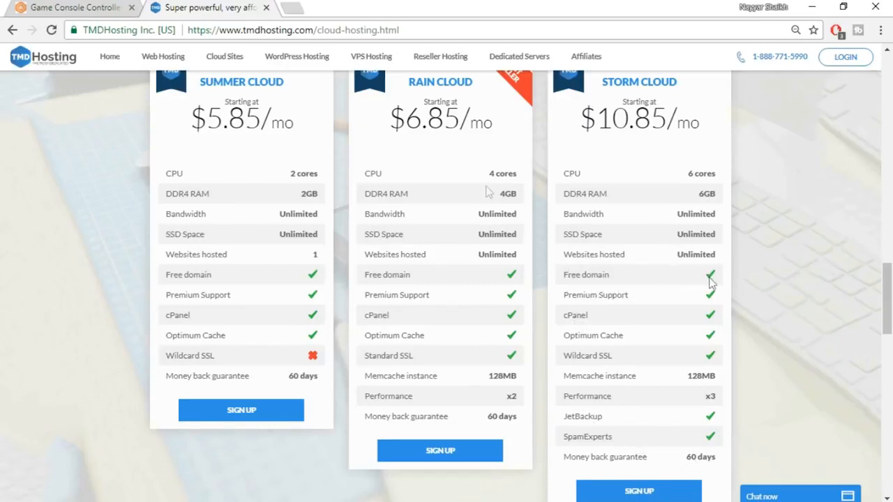
left_click(106, 6)
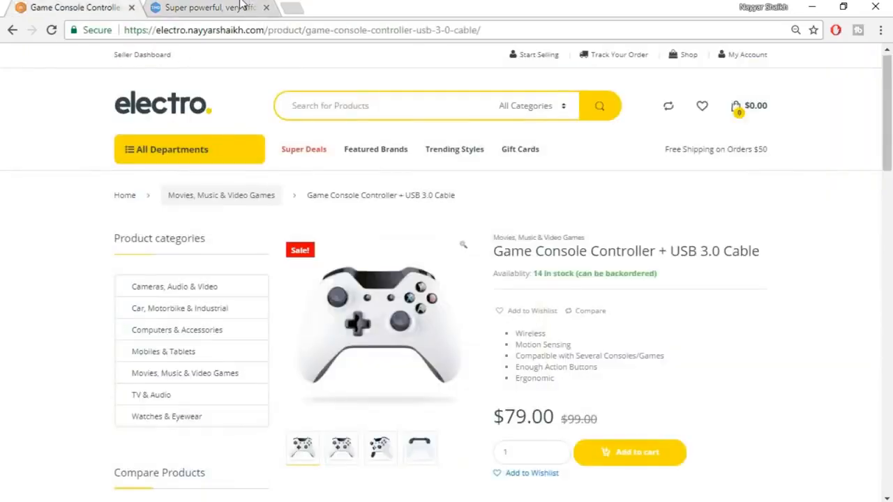
left_click(242, 7)
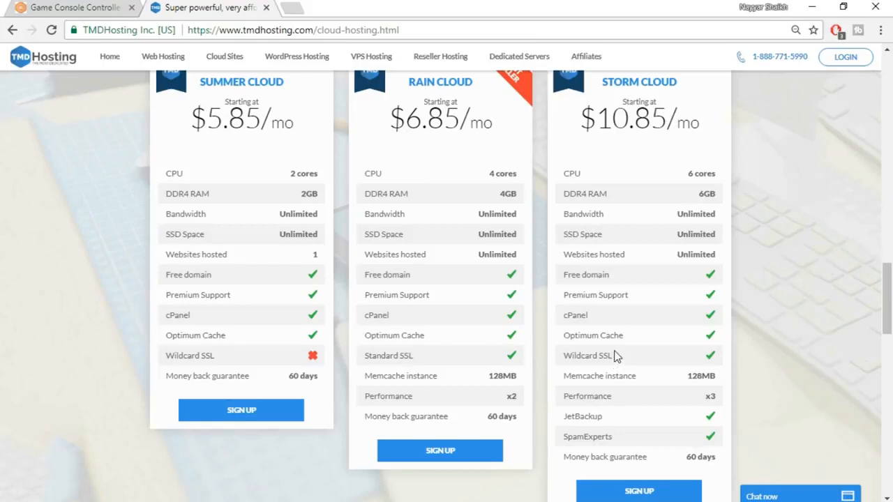
left_click(68, 6)
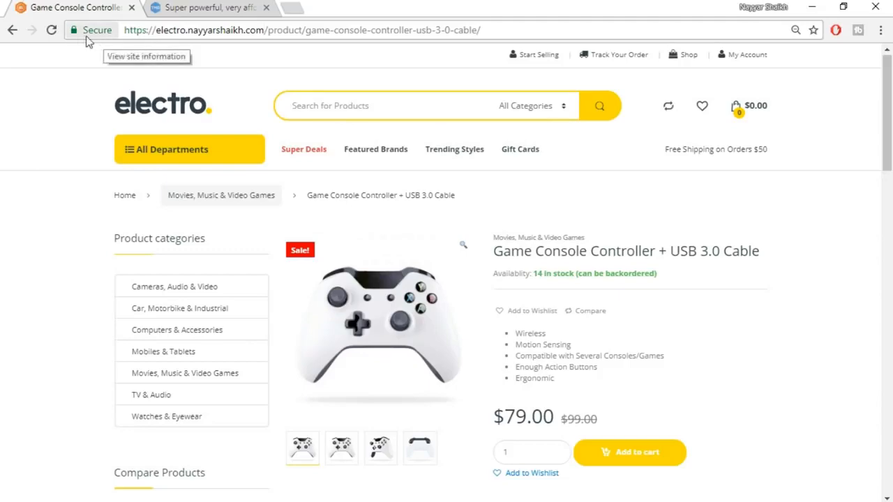
left_click(209, 6)
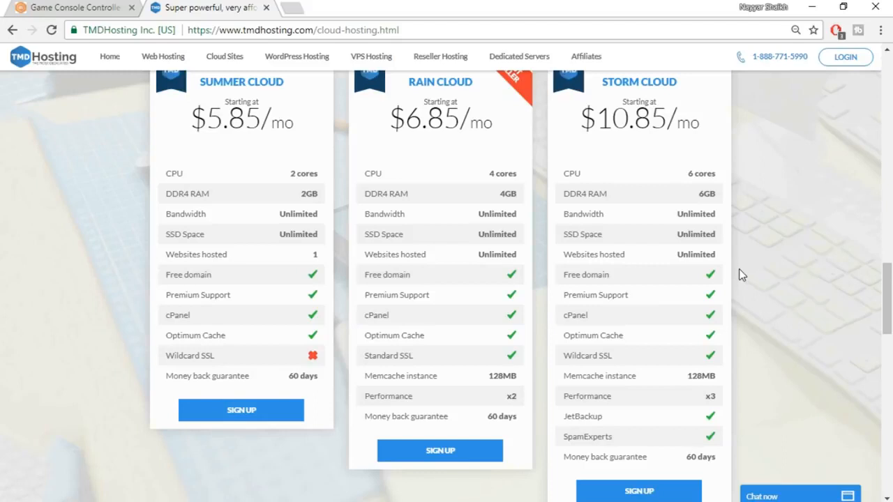
left_click_drag(563, 355, 643, 358)
left_click(646, 353)
left_click(116, 7)
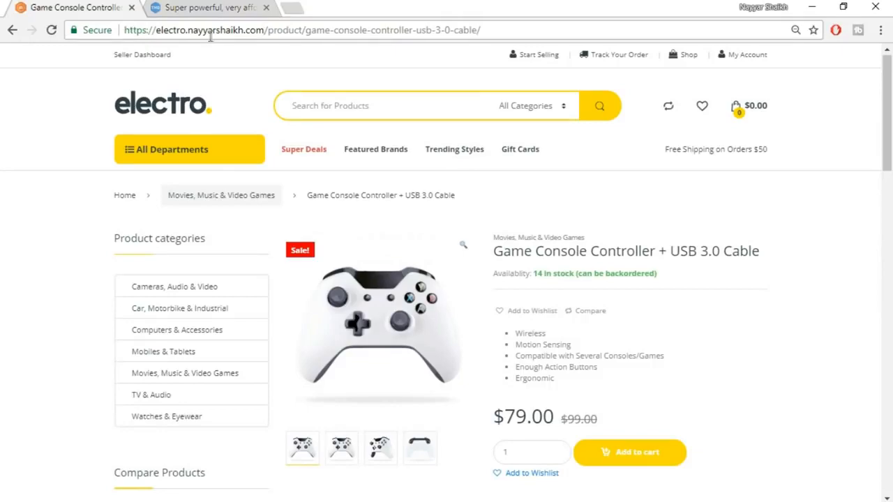
left_click(221, 7)
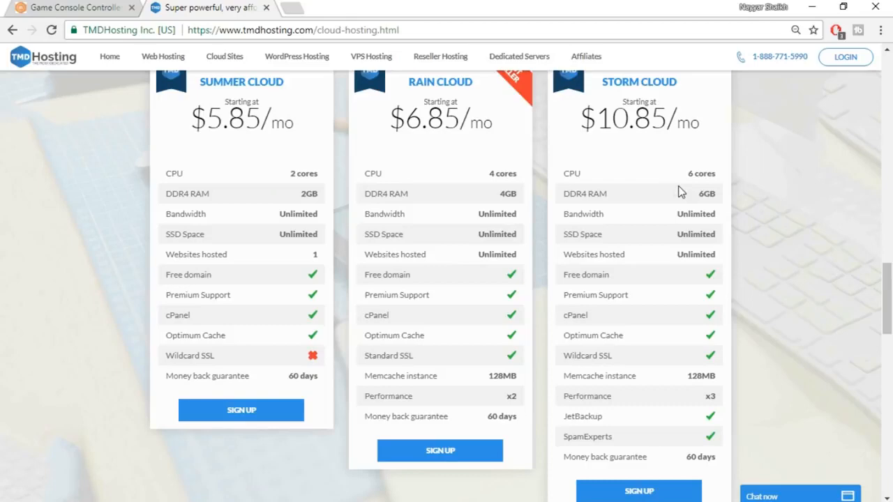
- Compare the cloud plans and sign up for the third plan, Storm Cloud
scroll(334, 219, "up", 1)
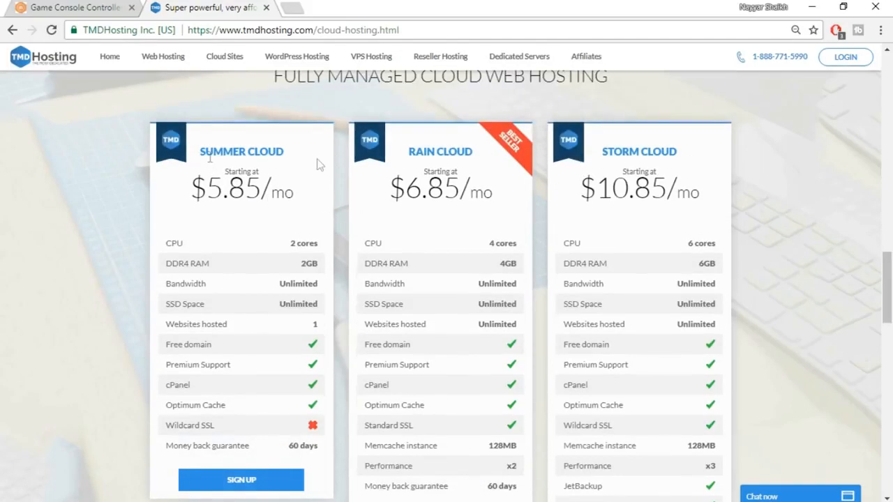
scroll(673, 184, "down", 1)
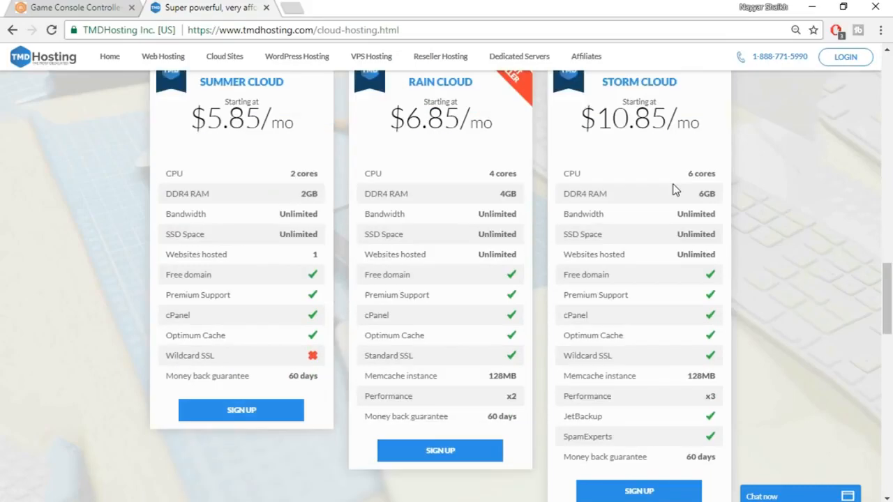
scroll(674, 193, "up", 1)
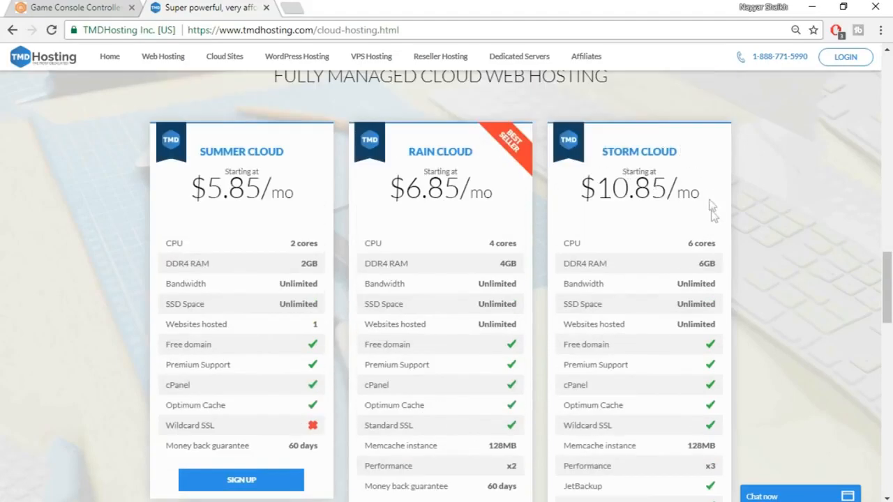
scroll(721, 251, "down", 2)
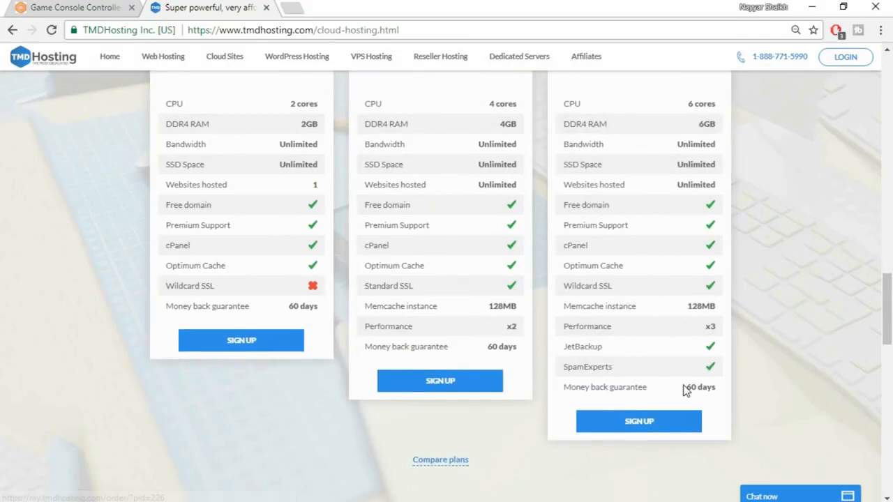
scroll(691, 370, "up", 1)
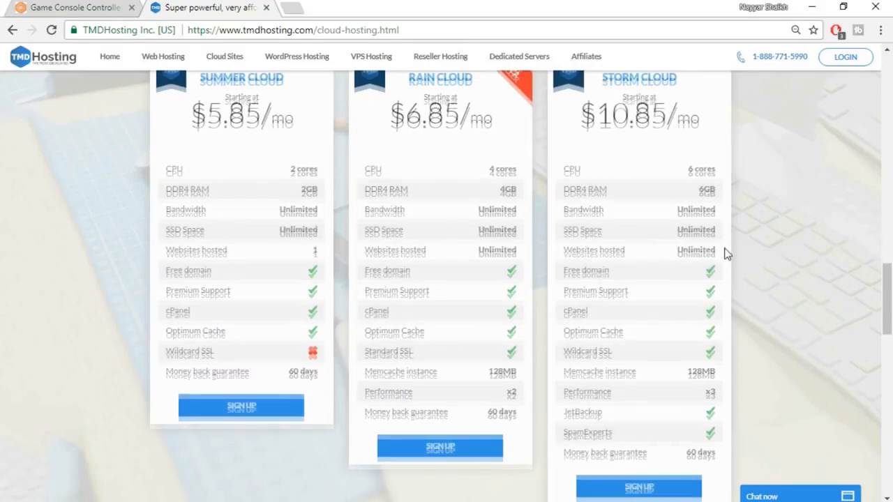
scroll(726, 254, "down", 1)
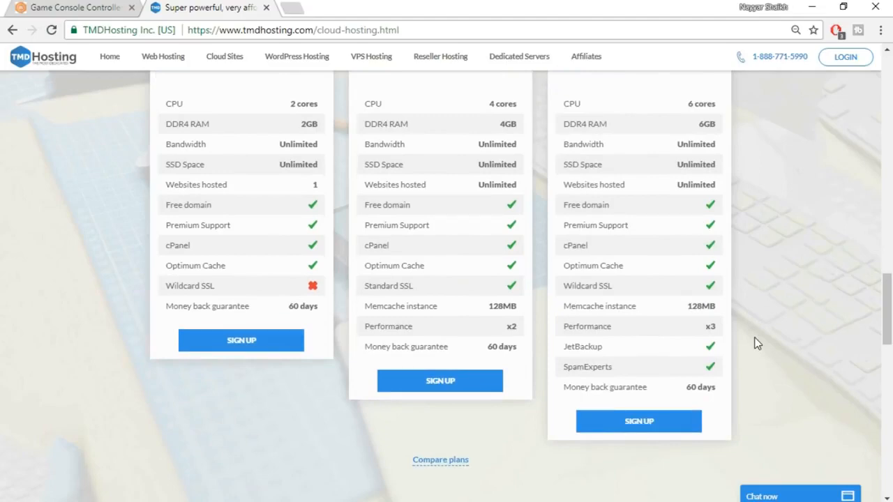
scroll(751, 349, "up", 1)
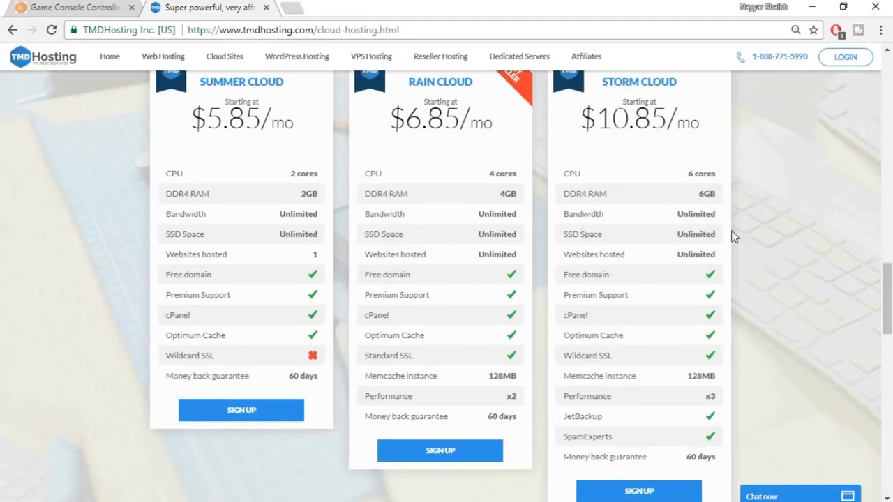
scroll(658, 178, "up", 2)
scroll(688, 295, "down", 4)
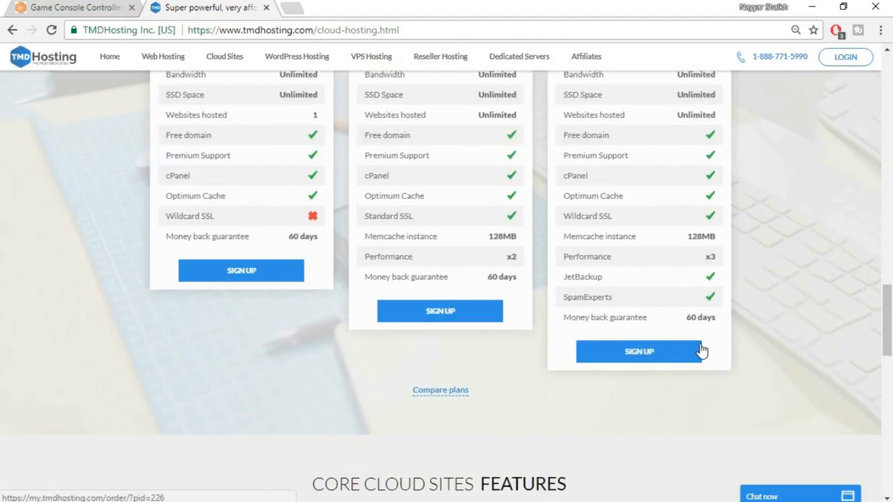
scroll(828, 325, "up", 1)
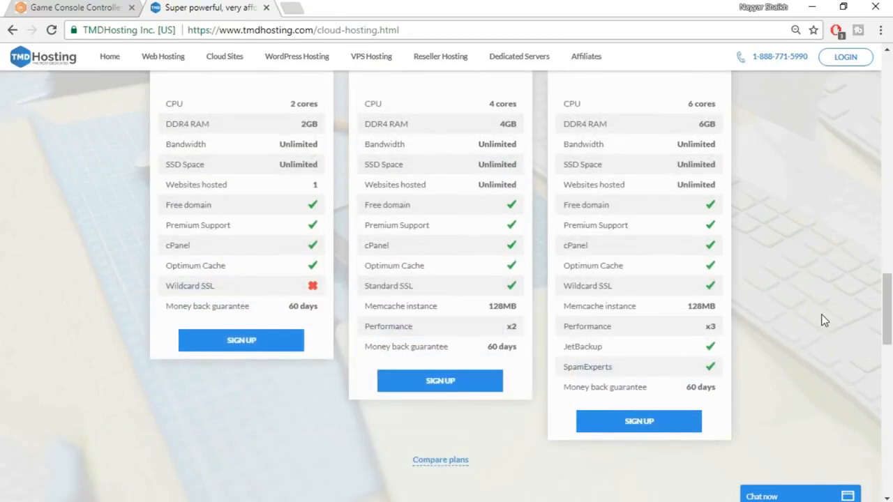
scroll(823, 321, "down", 1)
left_click(645, 357)
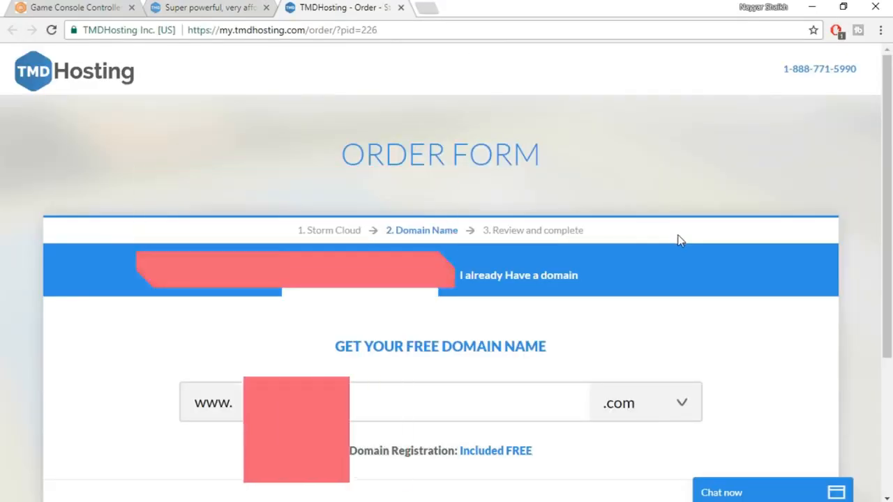
- Choose 'I already Have a domain', paste the existing domain name, and proceed
scroll(522, 269, "down", 1)
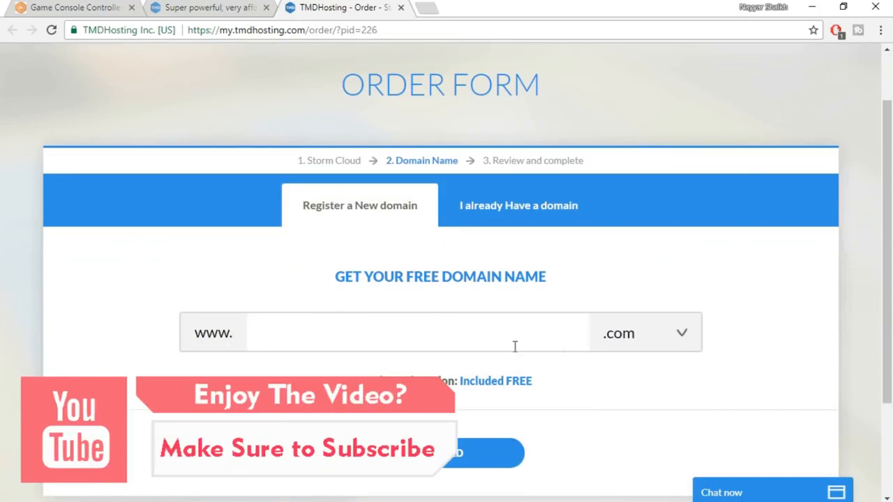
left_click(616, 335)
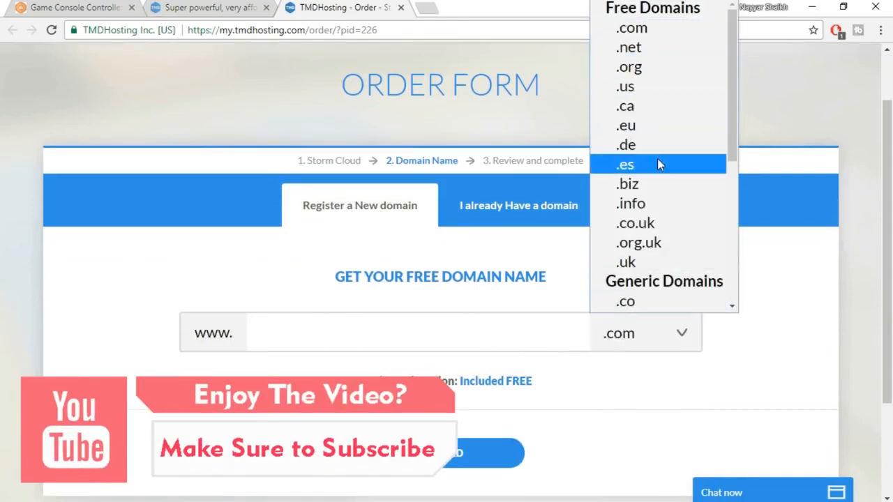
left_click(784, 262)
left_click(488, 209)
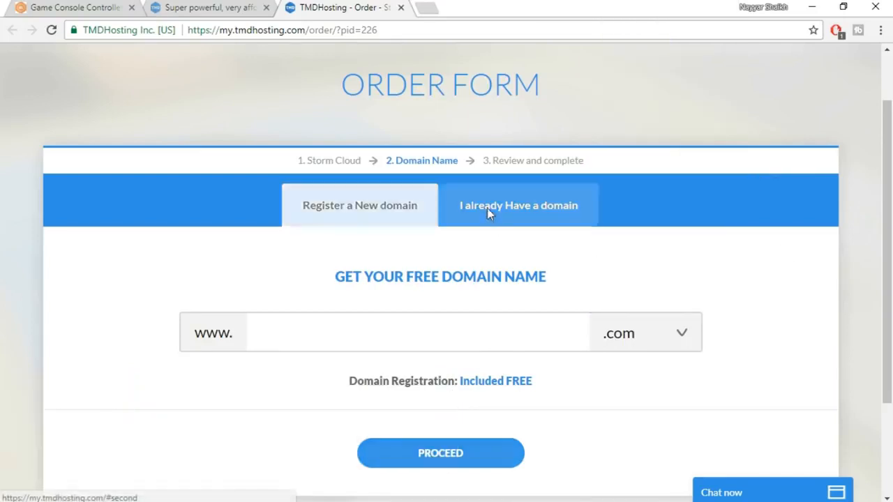
left_click(494, 334)
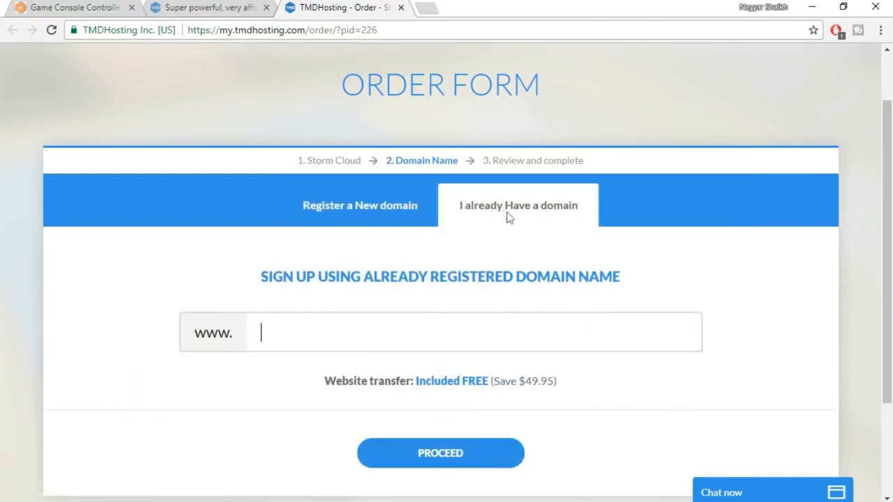
left_click(387, 219)
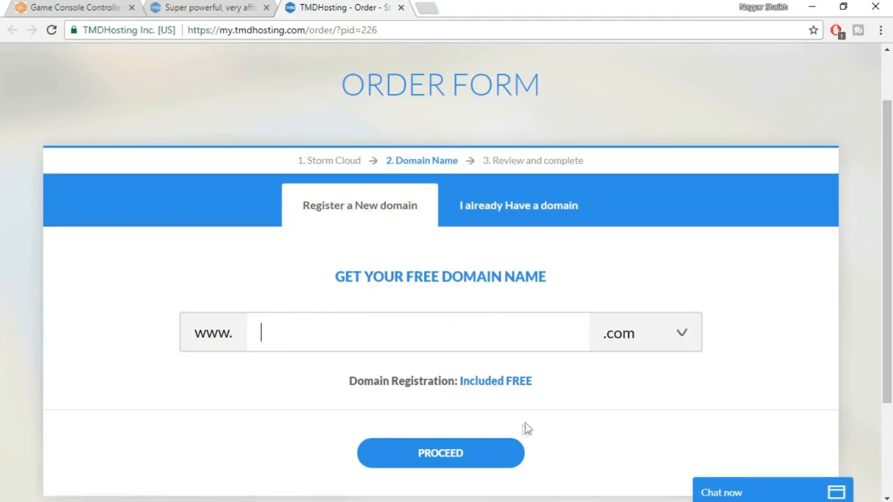
left_click(493, 217)
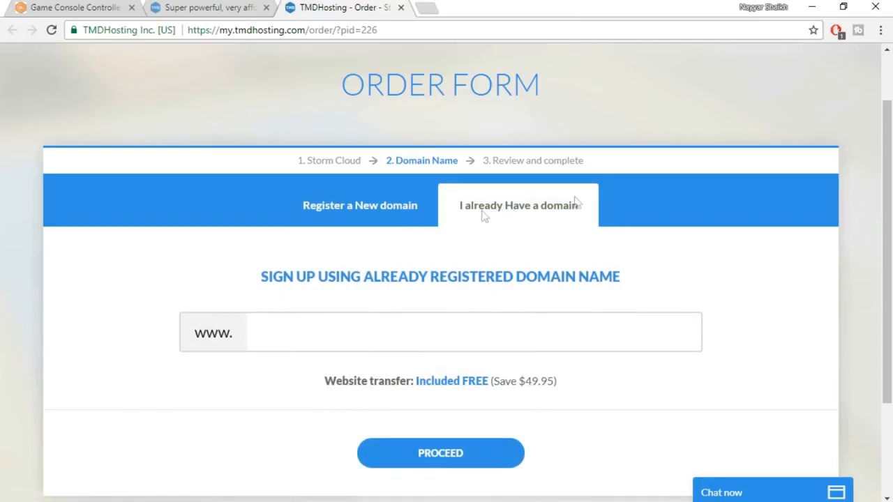
left_click(493, 347)
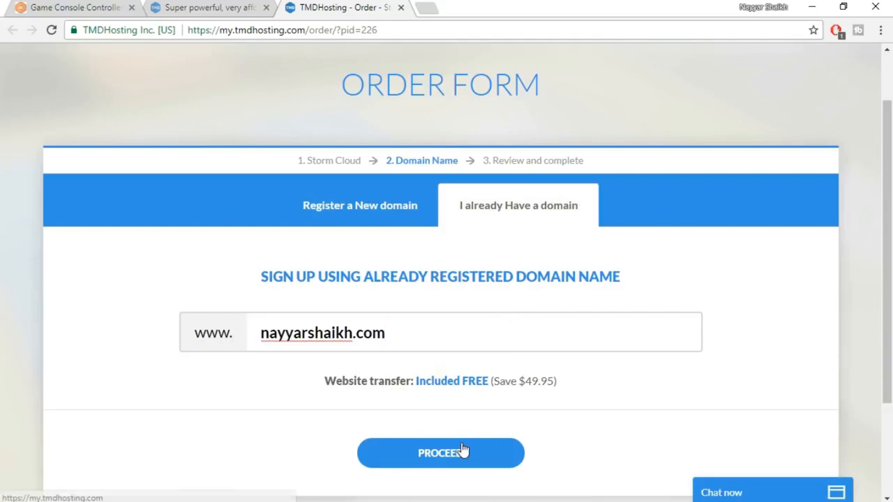
left_click(458, 450)
- Scroll past the contact form, preview PayPal, keep Credit Card payment, and review the purchase details
scroll(808, 262, "down", 2)
scroll(809, 261, "down", 1)
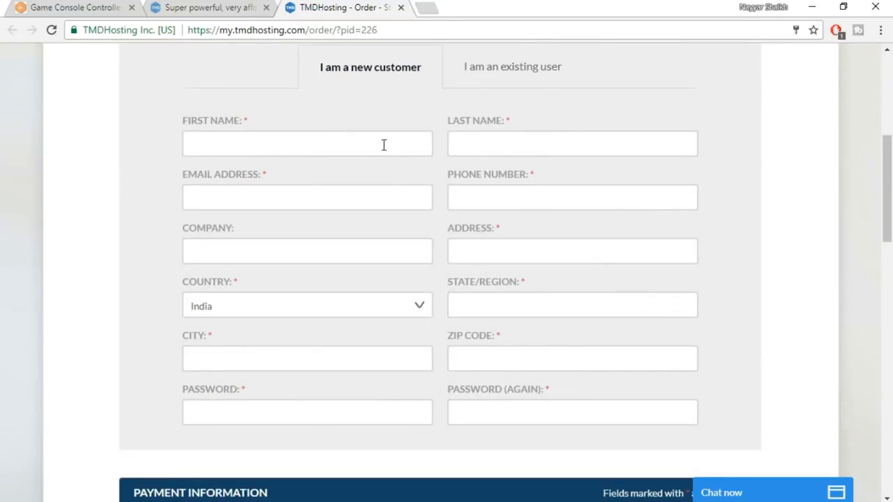
scroll(667, 281, "down", 5)
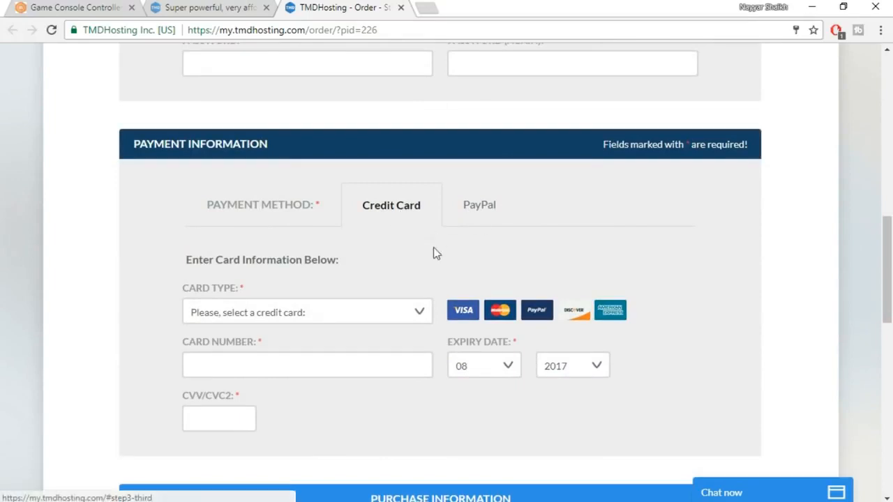
left_click(495, 209)
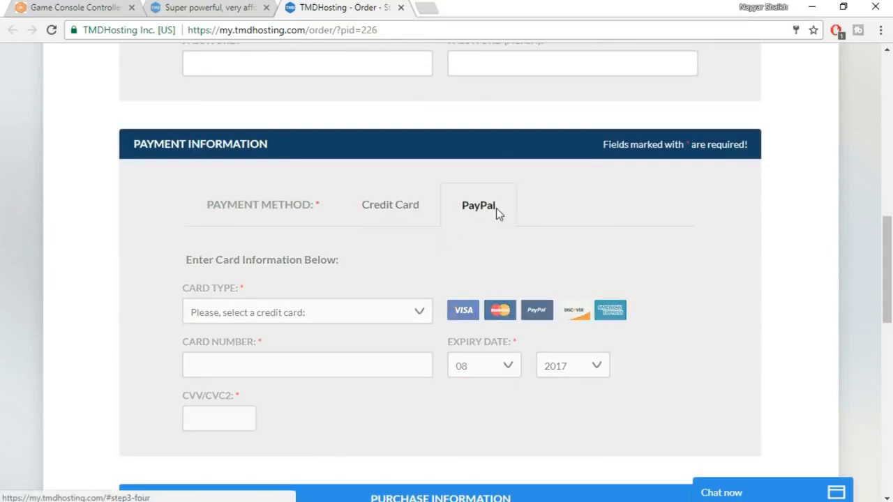
left_click(398, 210)
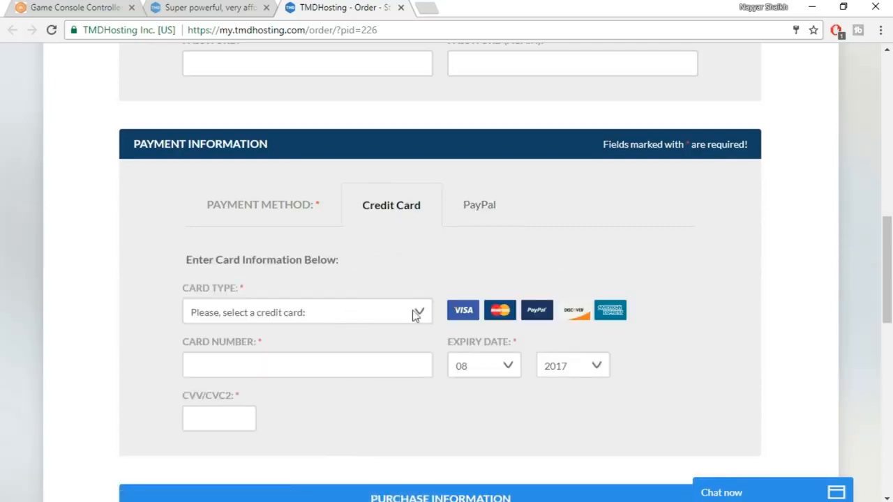
scroll(753, 365, "down", 6)
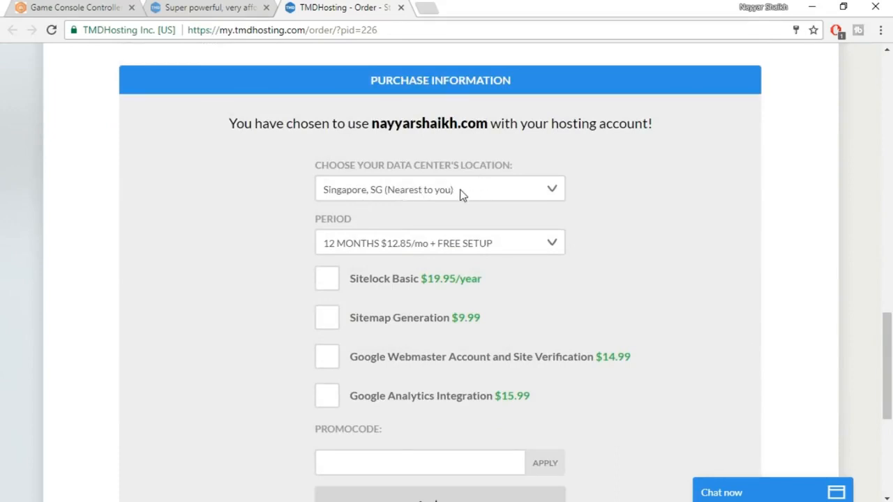
left_click(506, 190)
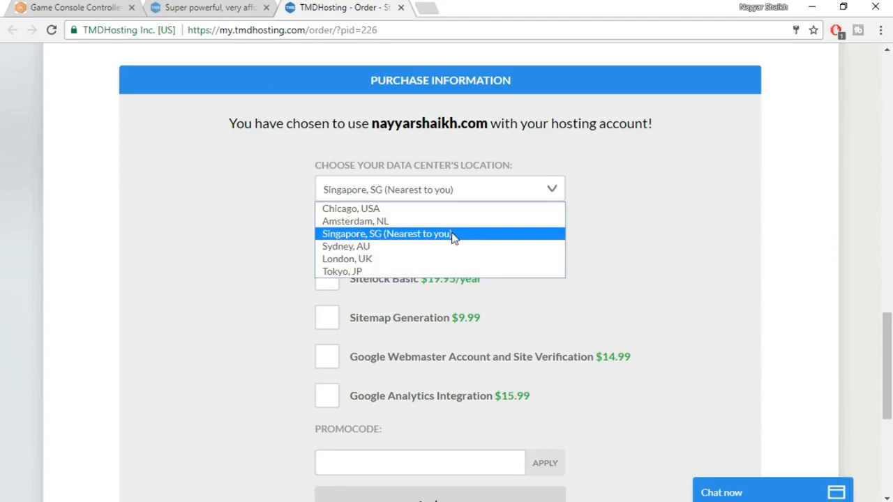
left_click(429, 235)
scroll(645, 237, "down", 1)
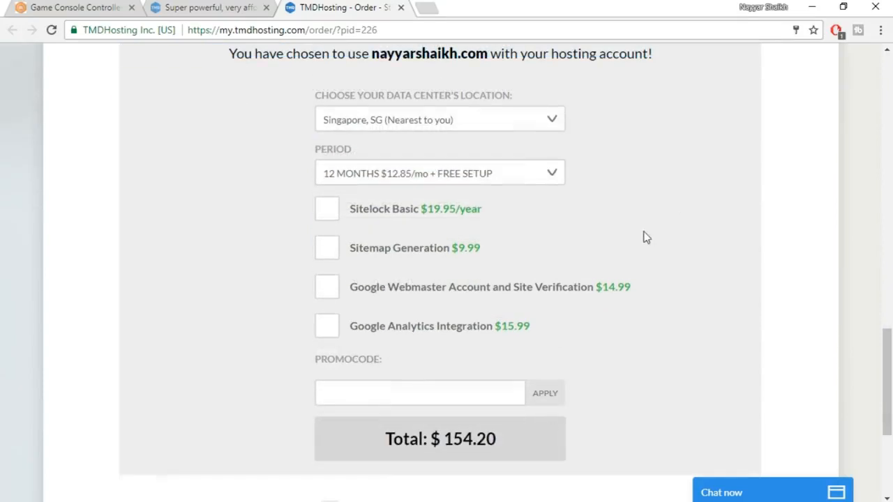
left_click(410, 175)
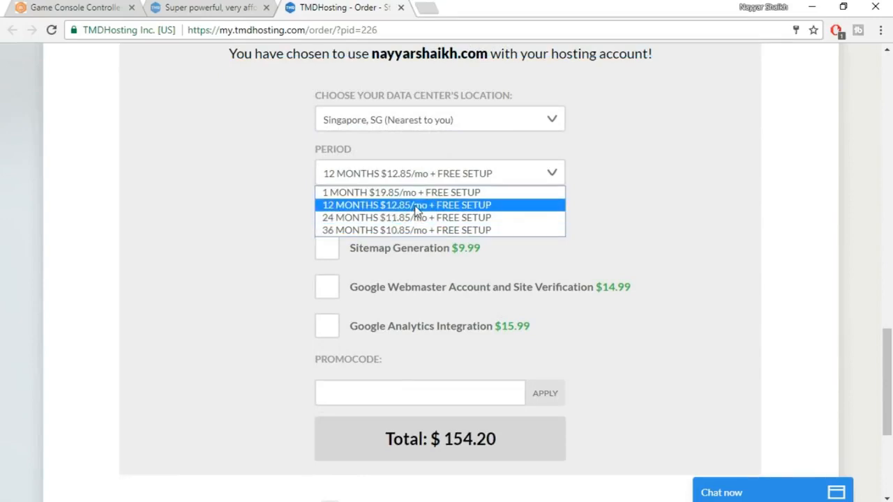
left_click(415, 208)
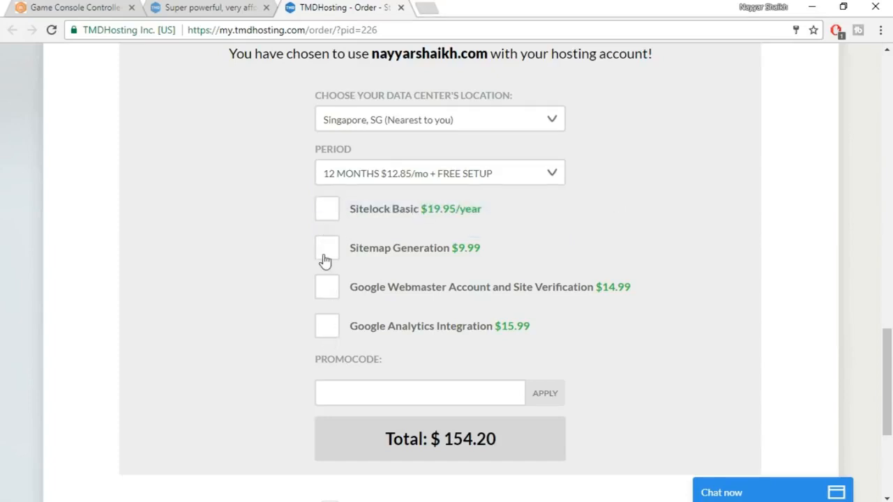
scroll(621, 278, "down", 1)
scroll(619, 278, "down", 2)
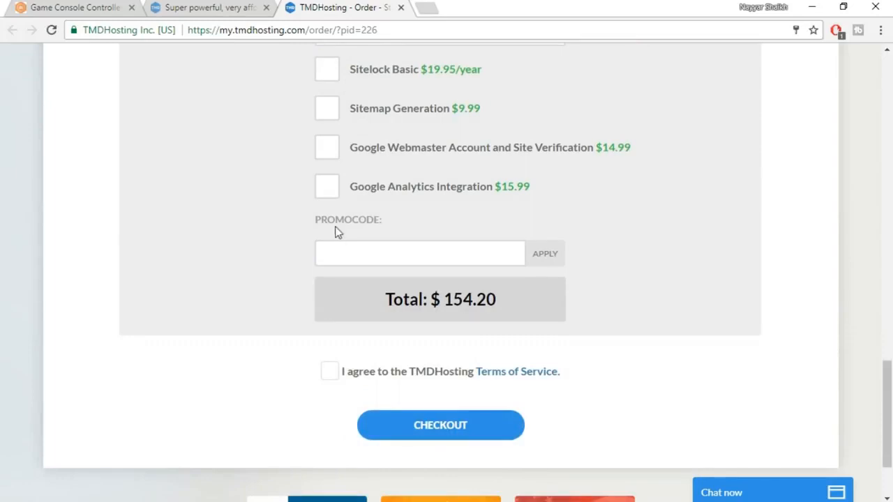
- Apply the promo code for 7.00% off ($143.41 total) and agree to the TMDHosting Terms of Service
left_click(427, 255)
type("NAYYARYT")
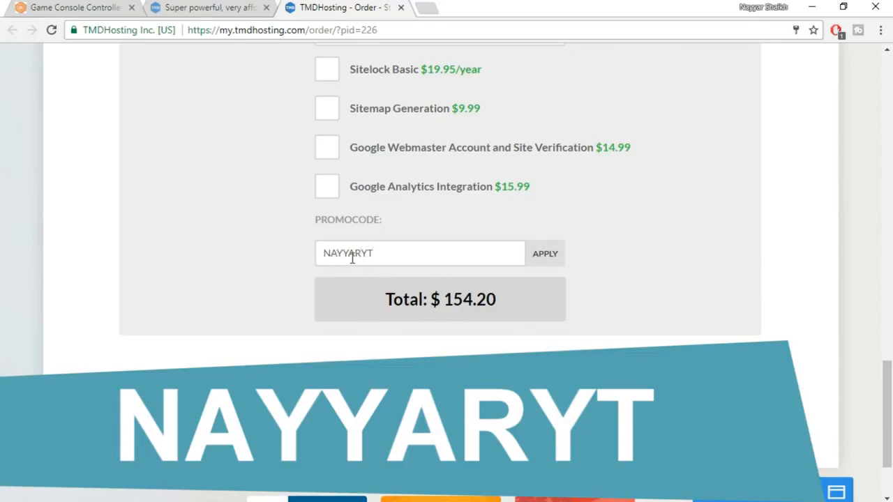
left_click(553, 259)
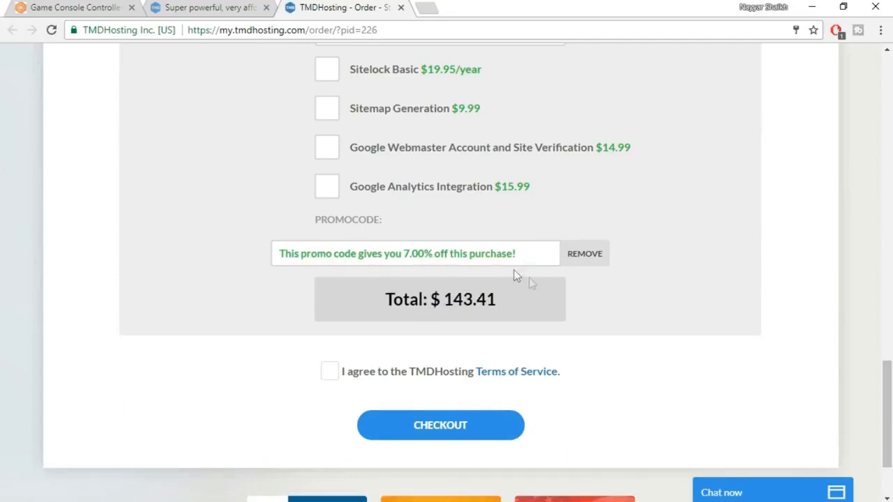
left_click(328, 377)
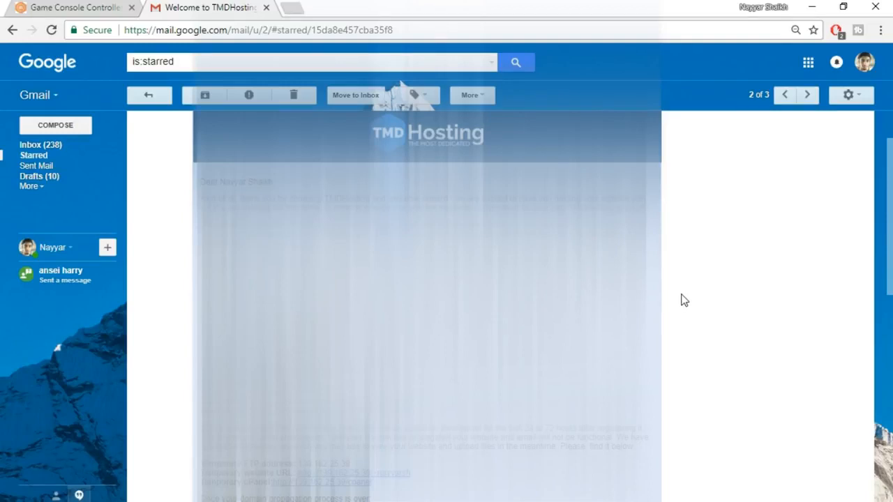
- Scroll through the starred 'Welcome to TMDHosting' email to read the hosting account details
scroll(684, 300, "down", 5)
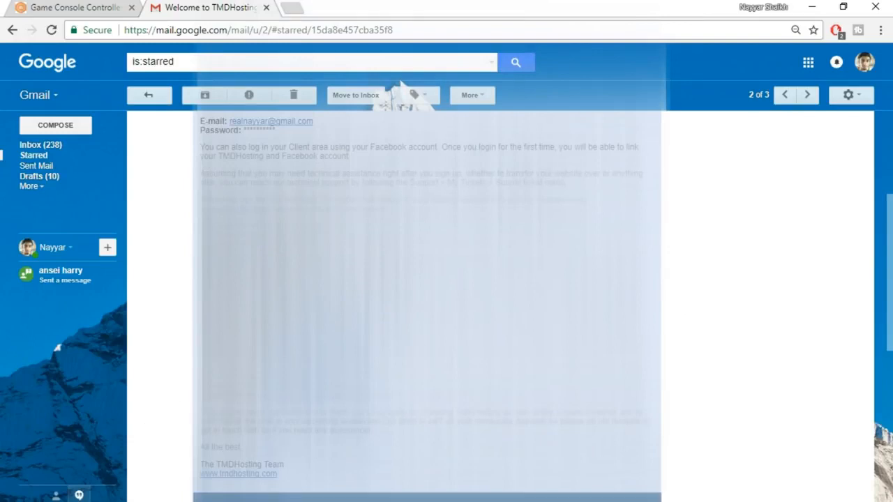
- Open the email's cPanel link in a new tab and view the logged-in cPanel dashboard
right_click(304, 268)
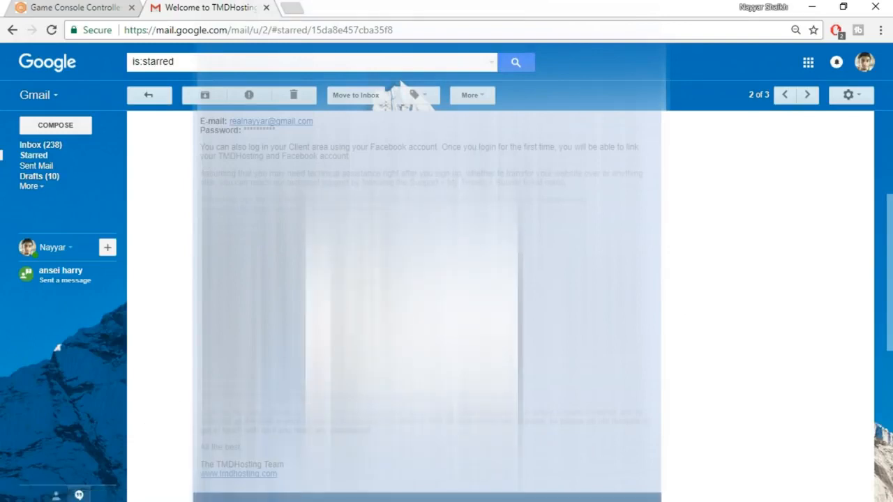
left_click(336, 278)
left_click(335, 6)
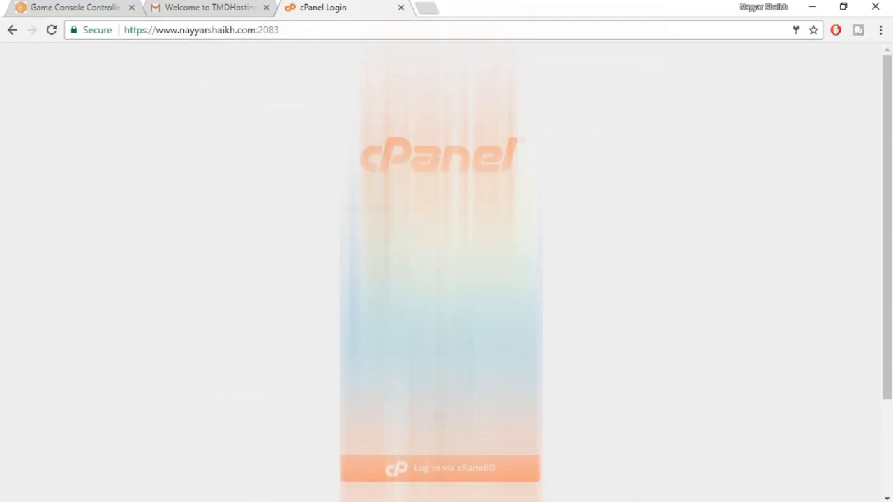
left_click(230, 7)
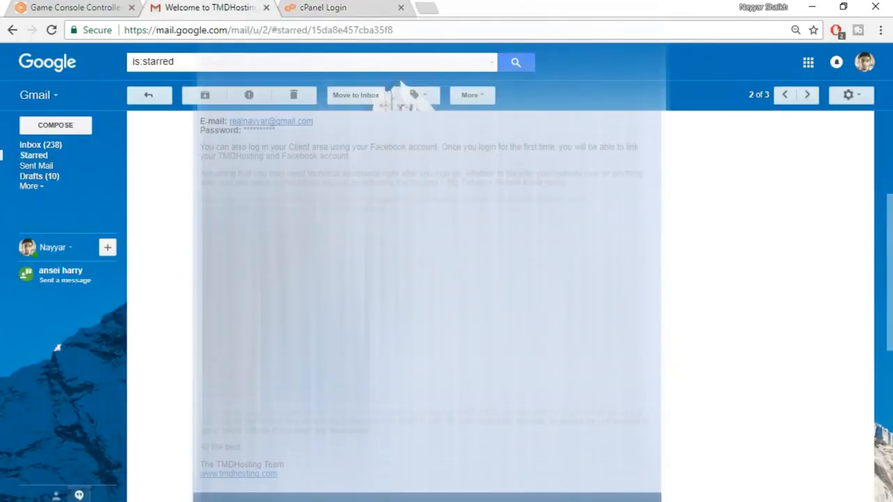
left_click(382, 8)
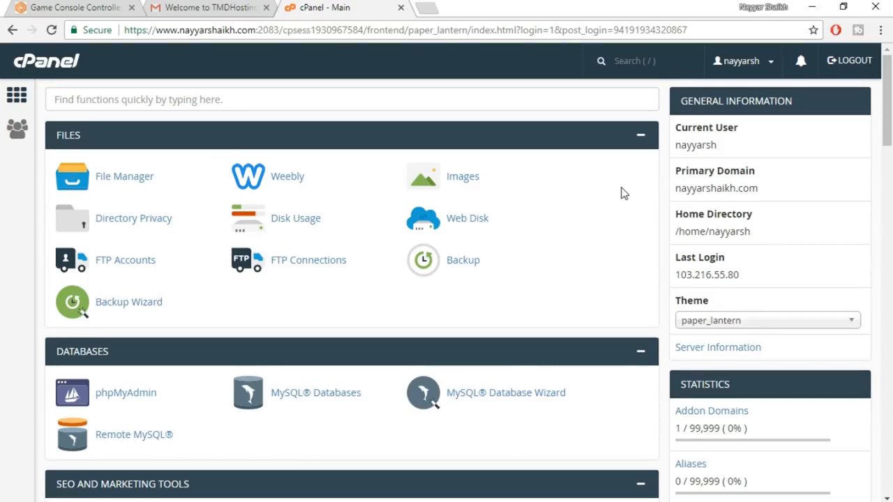
- Launch the WordPress installer from cPanel's Softaculous Apps Installer section
scroll(618, 221, "down", 10)
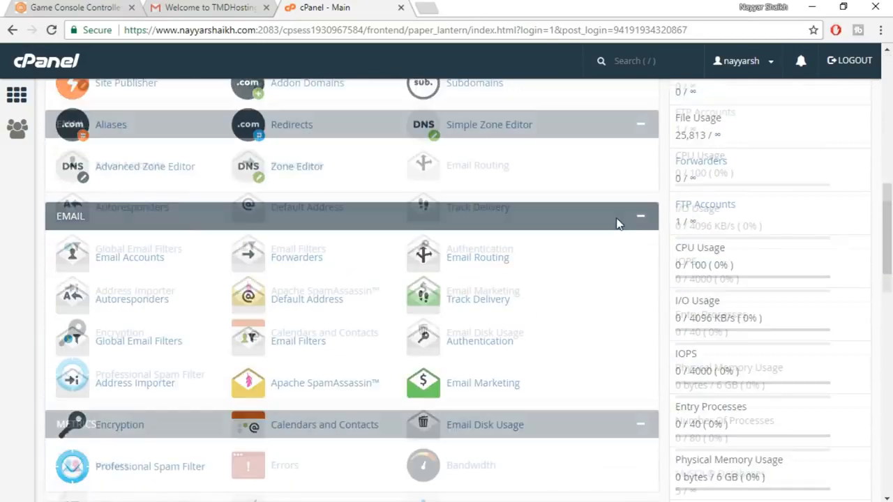
scroll(616, 223, "down", 15)
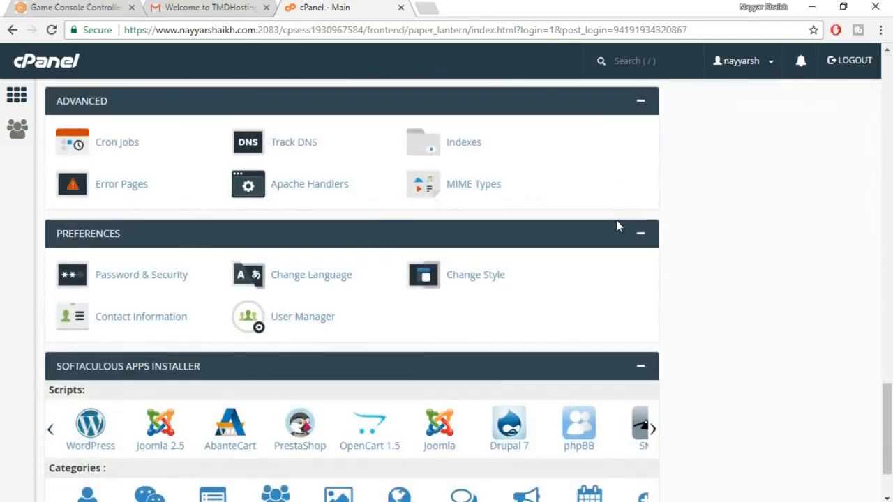
scroll(617, 226, "down", 2)
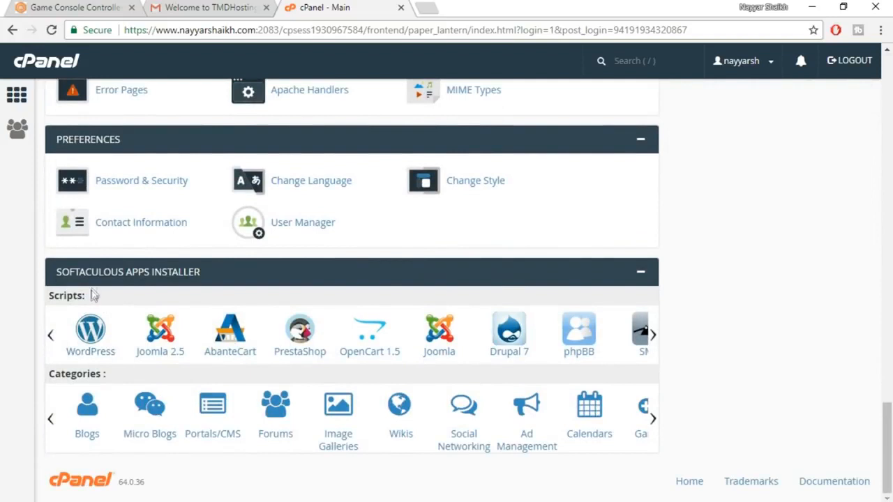
left_click(95, 357)
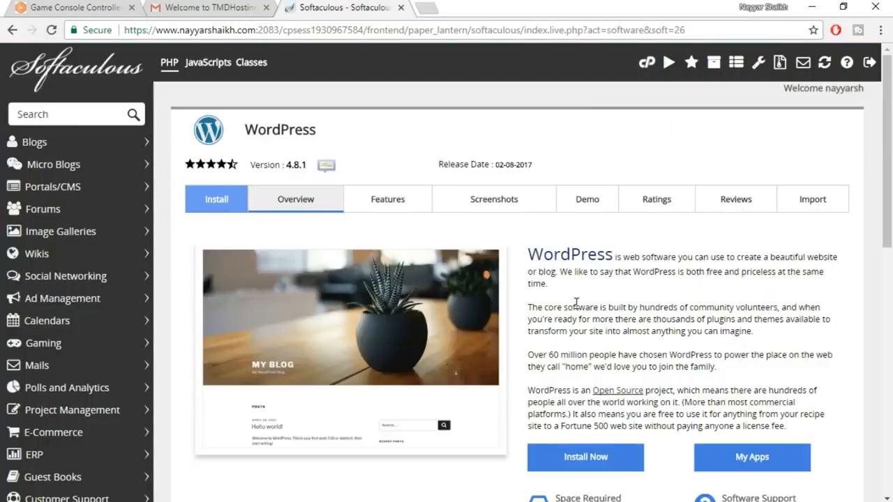
left_click(603, 457)
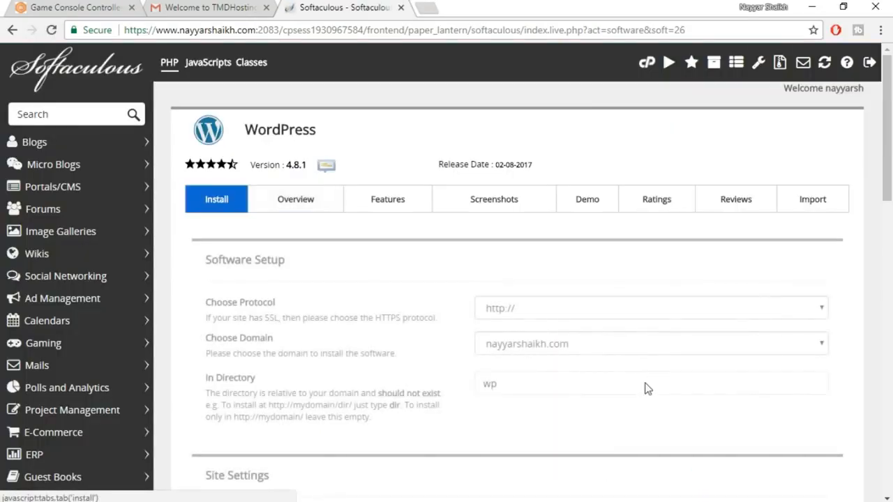
left_click(563, 309)
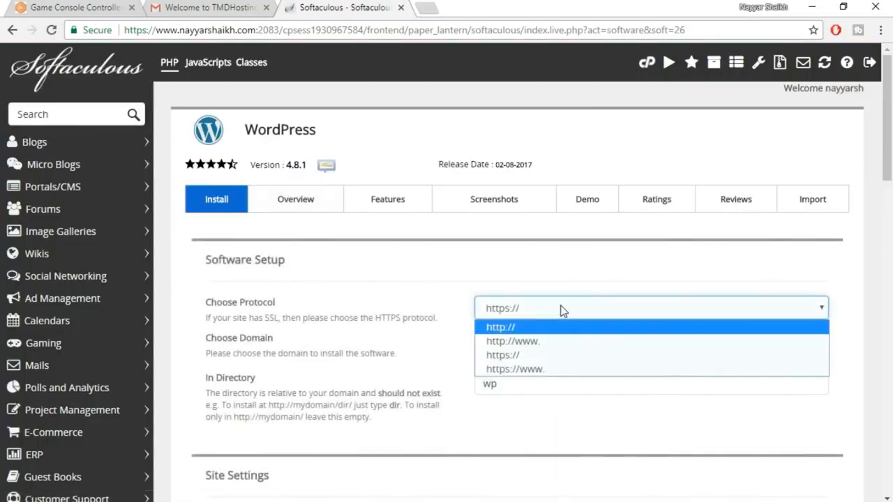
left_click(531, 369)
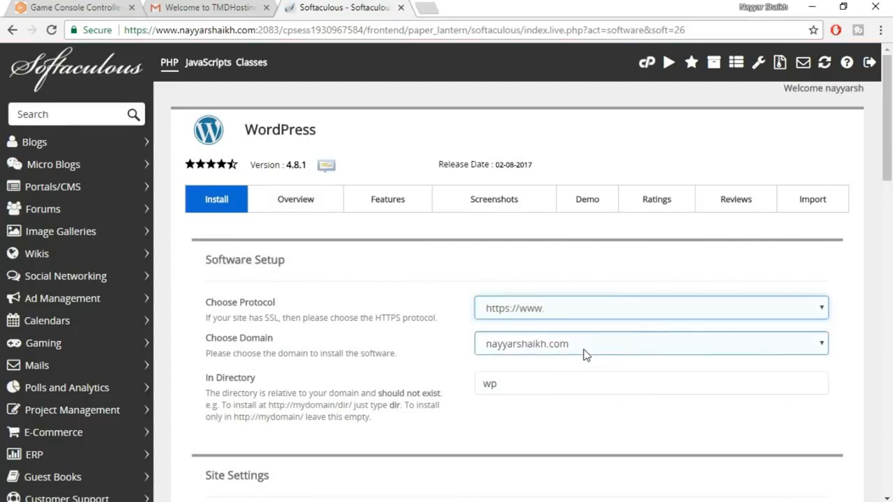
left_click(577, 352)
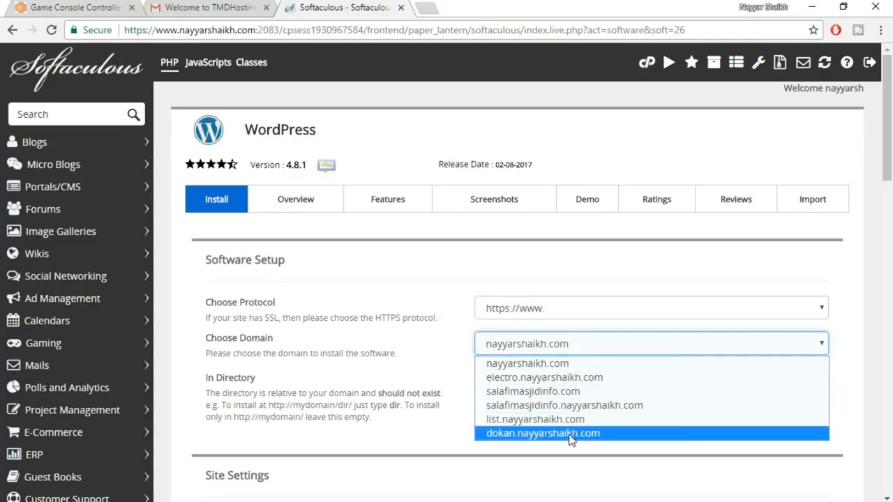
scroll(571, 422, "down", 1)
left_click(598, 314)
- Delete 'wp' from In Directory so WordPress installs at the domain root
left_click_drag(598, 314, 434, 319)
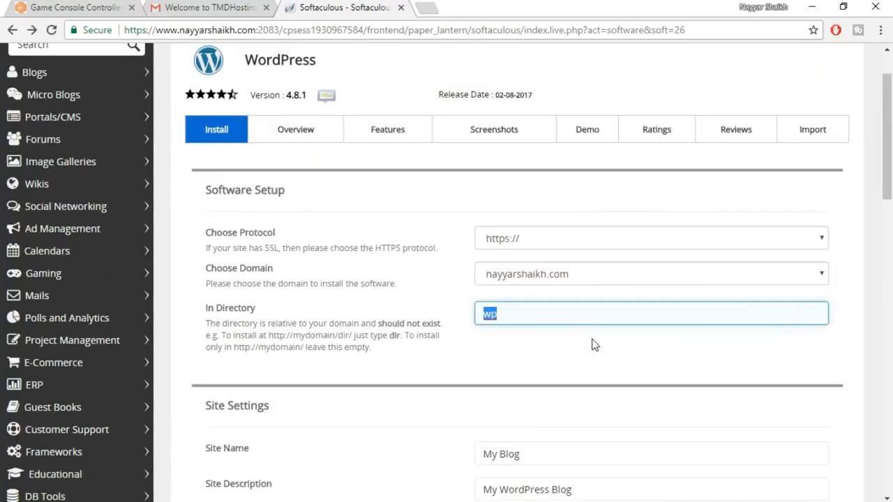
left_click_drag(566, 320, 474, 324)
key("BackSpace")
scroll(632, 373, "down", 3)
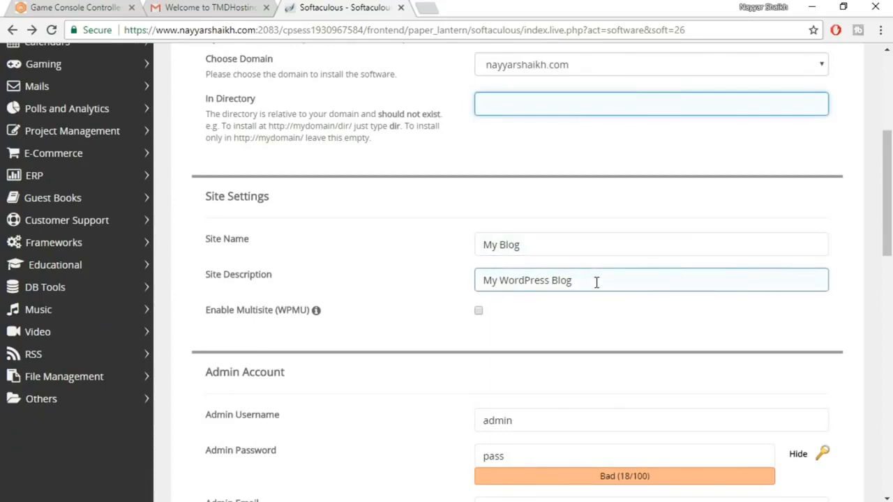
scroll(618, 305, "down", 2)
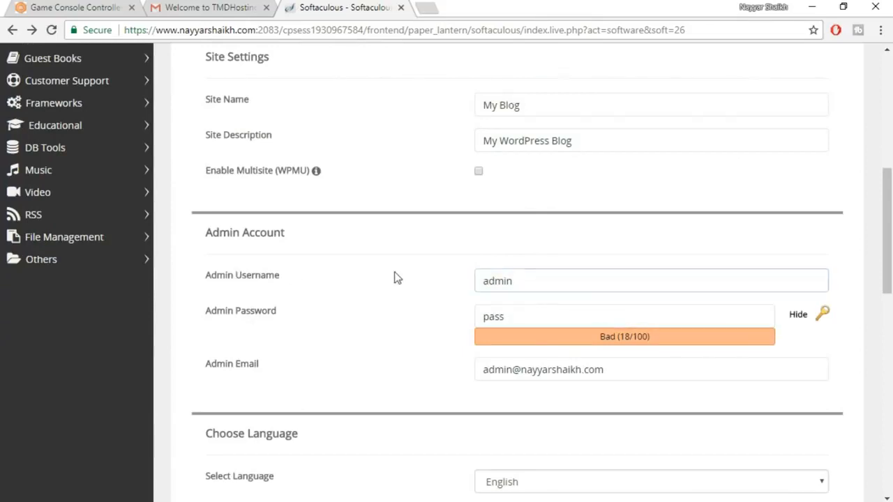
- Replace the default admin username and set a new masked admin password
left_click_drag(546, 274, 451, 273)
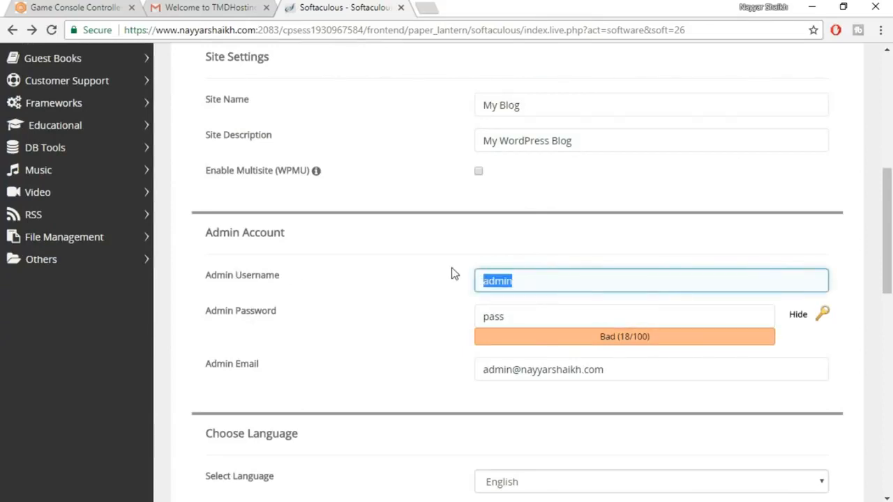
type("Nayyar_Shaikh")
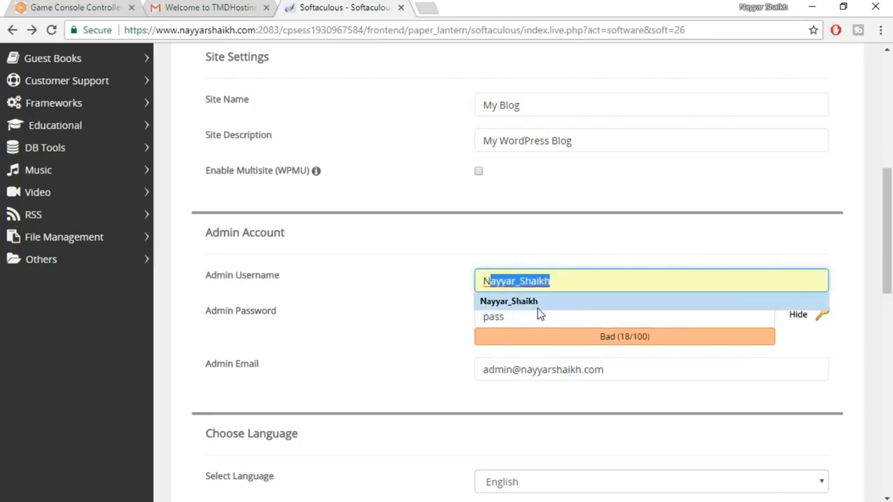
left_click(516, 300)
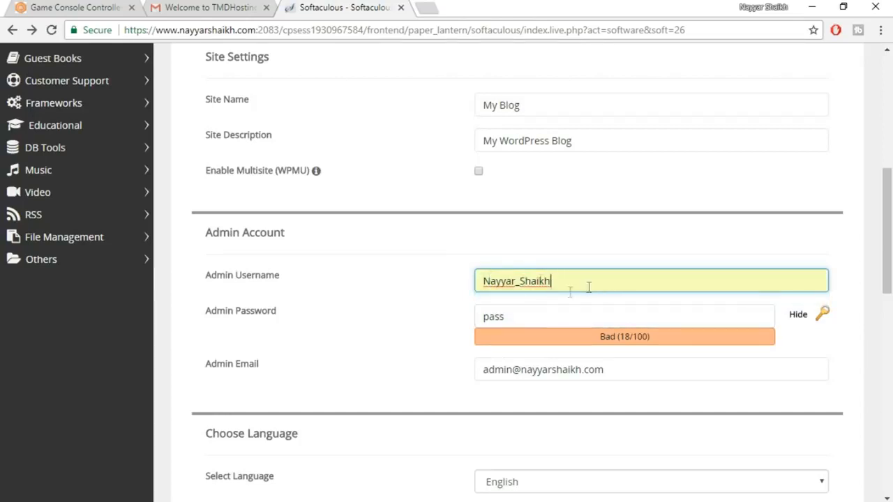
left_click_drag(518, 319, 460, 307)
left_click(799, 317)
type("**********")
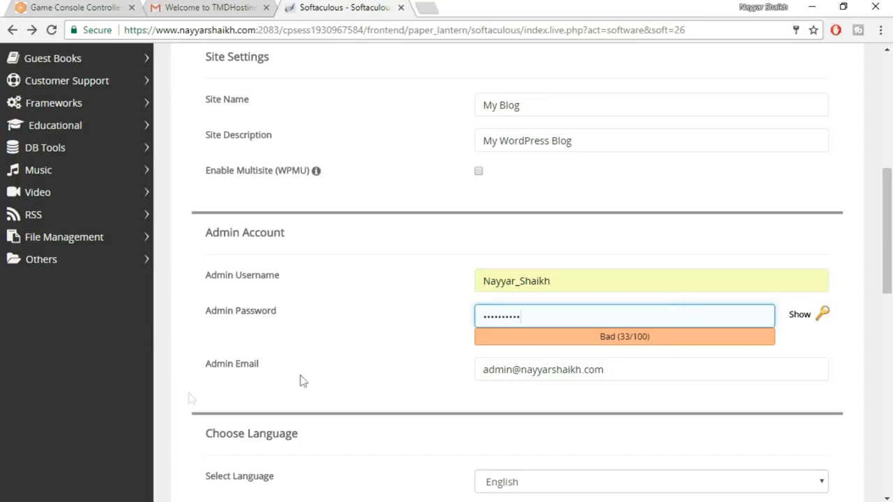
- Fill in the admin e-mail address and run the WordPress 4.8.1 installation
left_click(621, 368)
left_click_drag(615, 368, 470, 373)
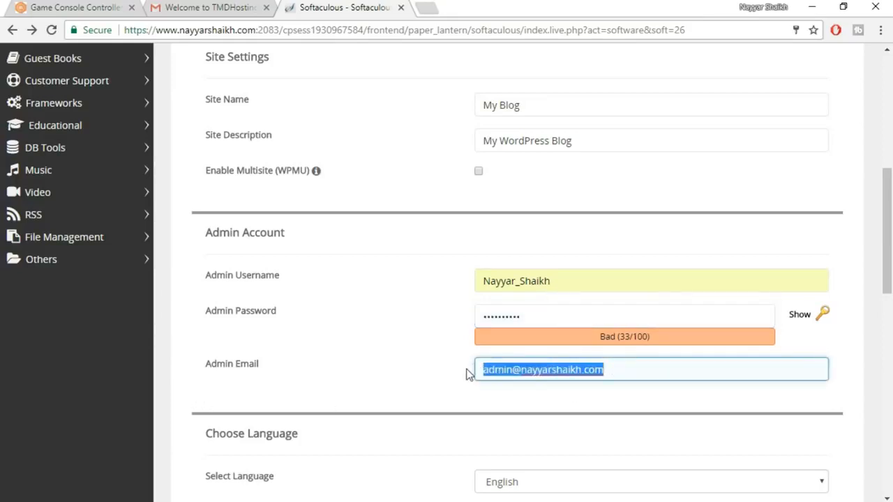
type("r")
left_click(543, 395)
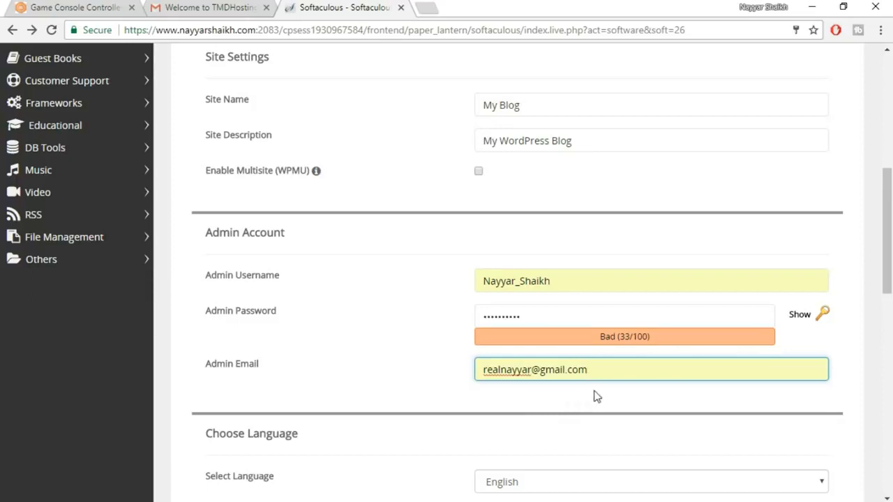
scroll(630, 388, "down", 1)
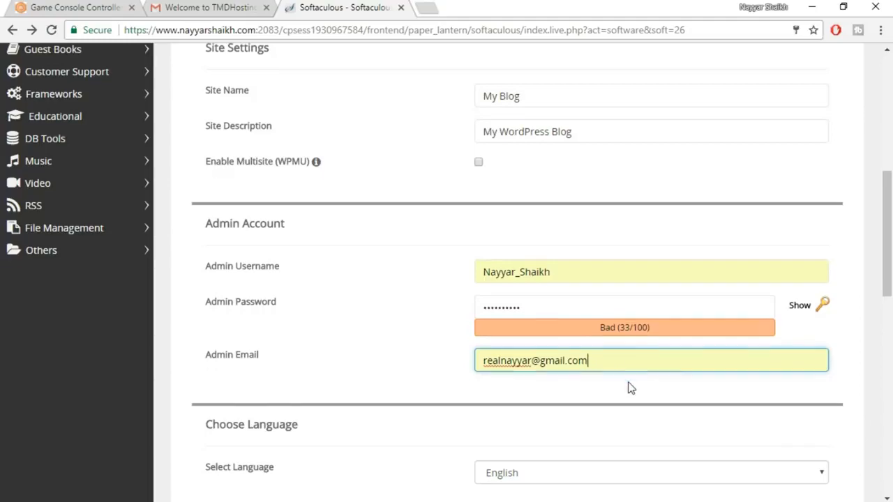
scroll(629, 388, "down", 4)
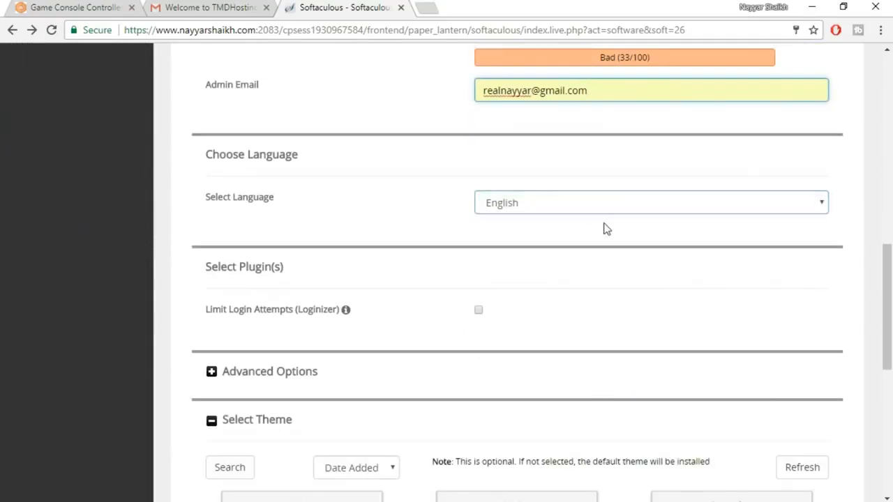
scroll(472, 313, "down", 7)
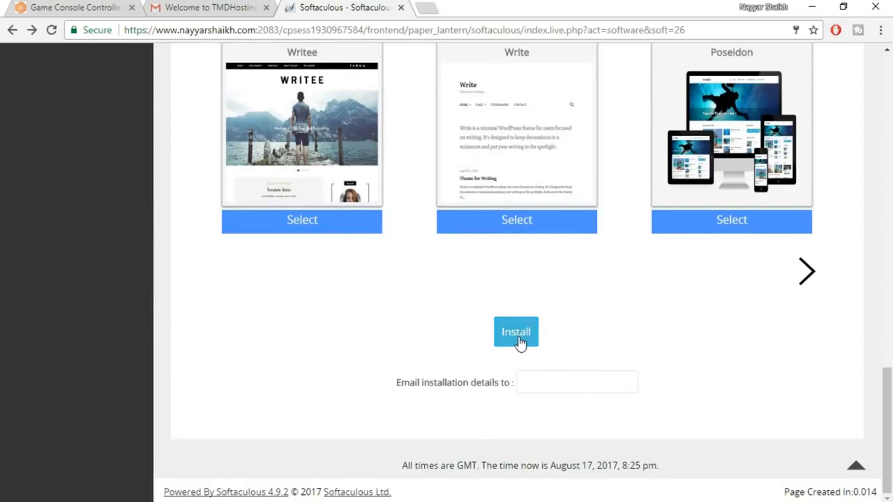
left_click(516, 332)
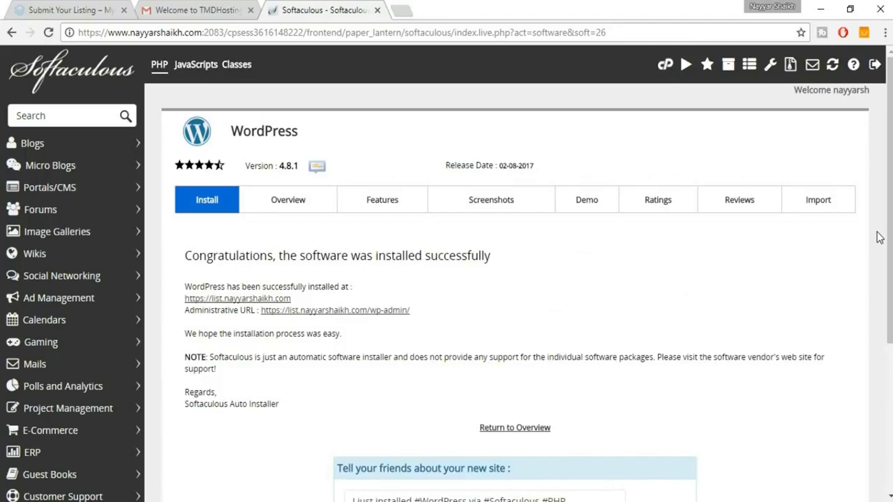
- Open the wp-admin Administrative URL in a new tab to reach the My Blog Dashboard
right_click(325, 315)
left_click(349, 322)
left_click(460, 10)
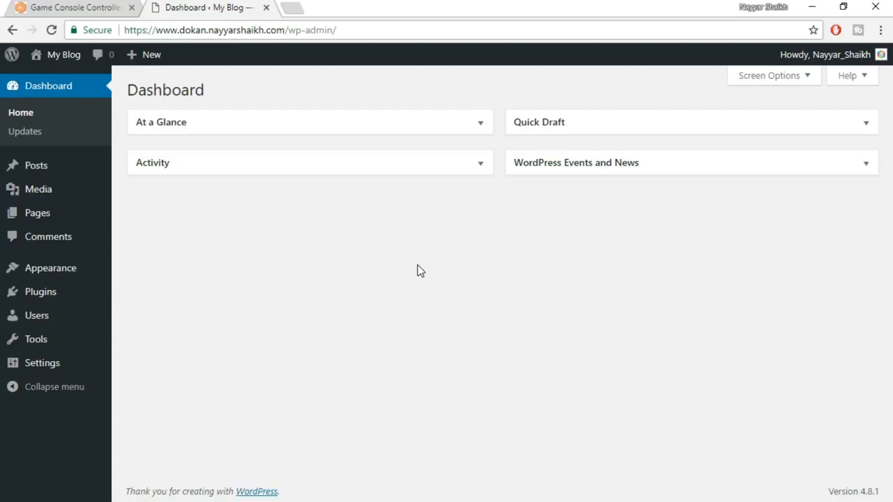
- Open My Blog's front page via Visit Site in a new tab, view it, then return to the Dashboard
mouse_move(60, 63)
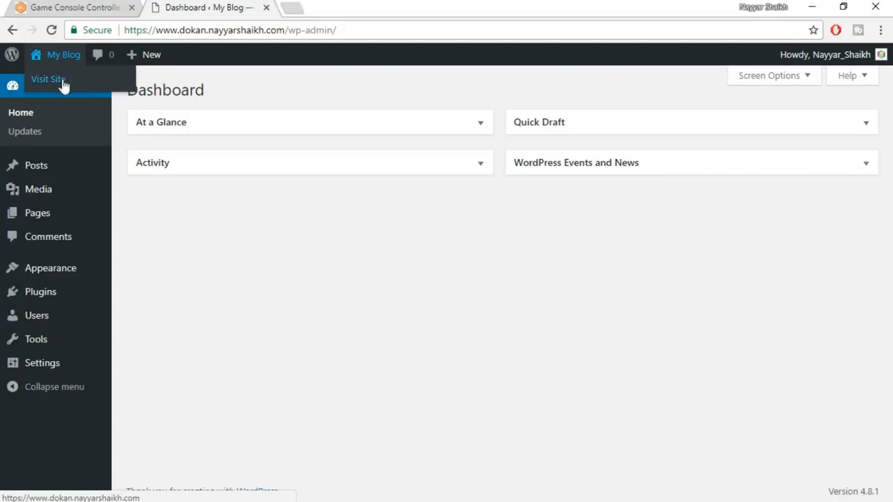
right_click(63, 81)
left_click(125, 90)
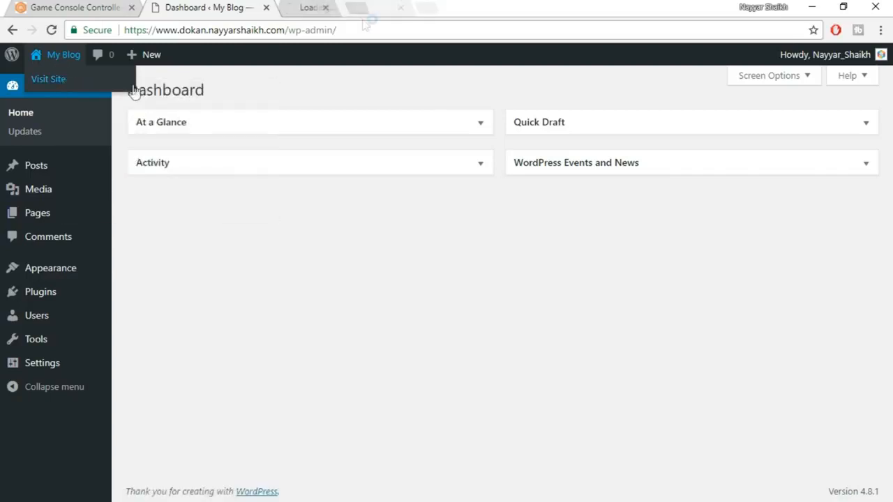
left_click(383, 7)
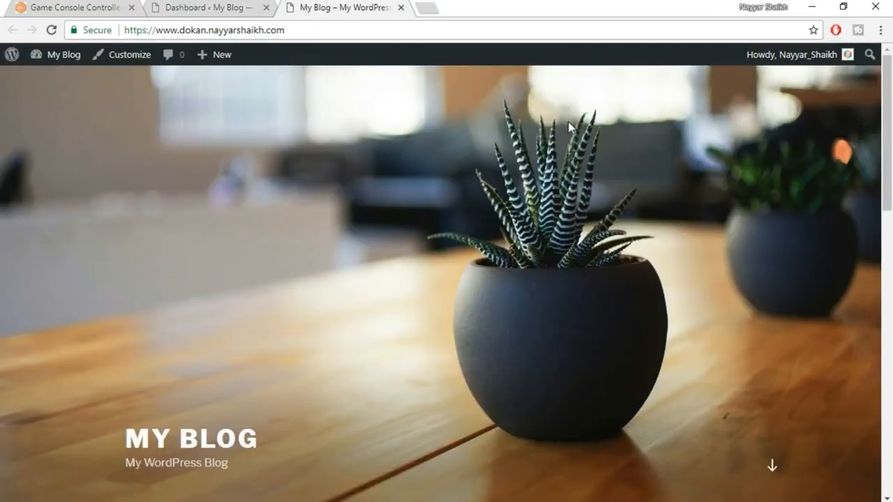
scroll(623, 258, "down", 3)
scroll(622, 257, "down", 3)
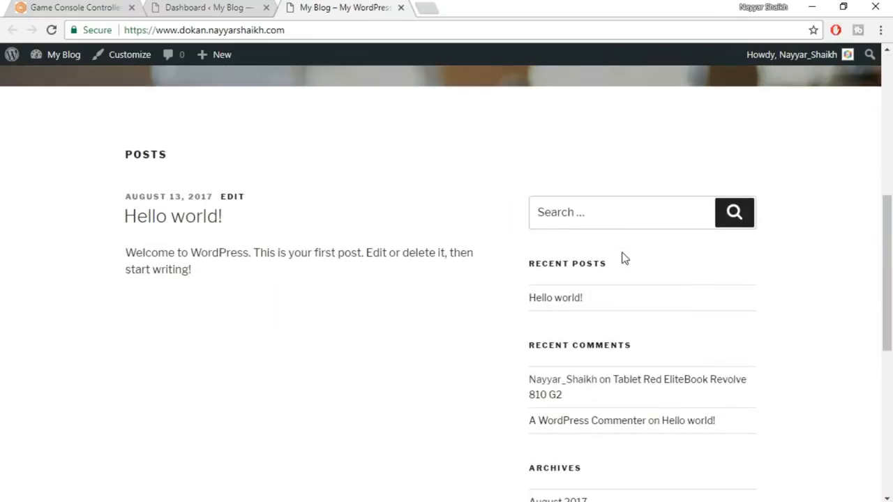
scroll(624, 258, "up", 6)
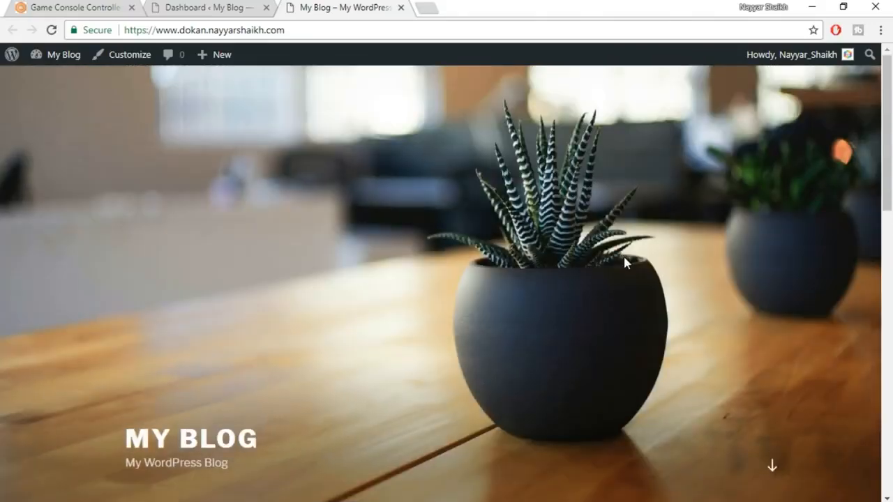
left_click(202, 9)
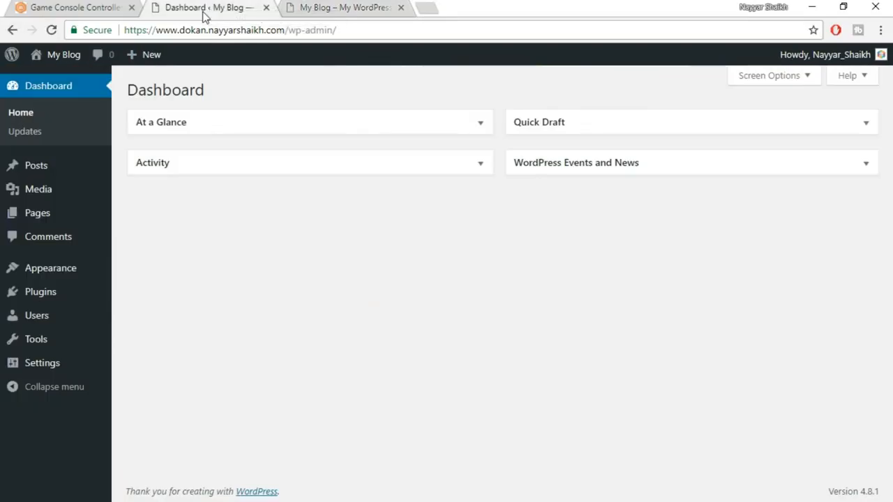
- Go to Appearance > Themes > Add New, then start a new blank browser tab
left_click(74, 273)
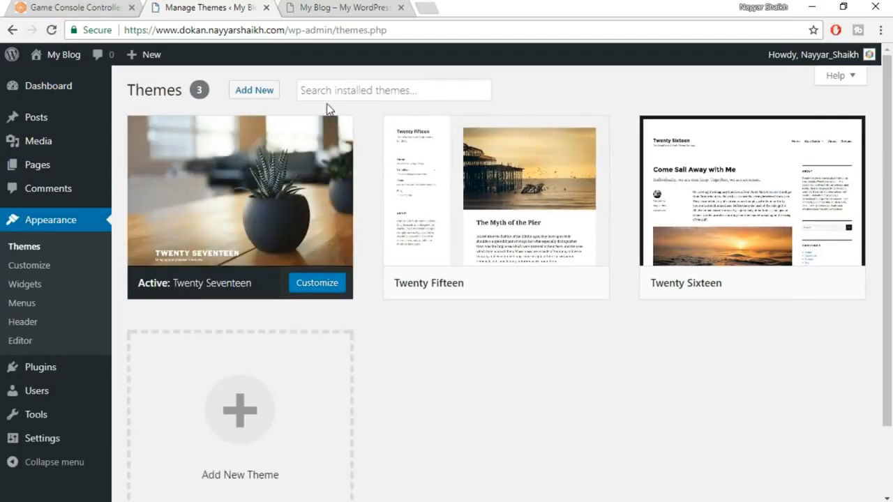
left_click(251, 97)
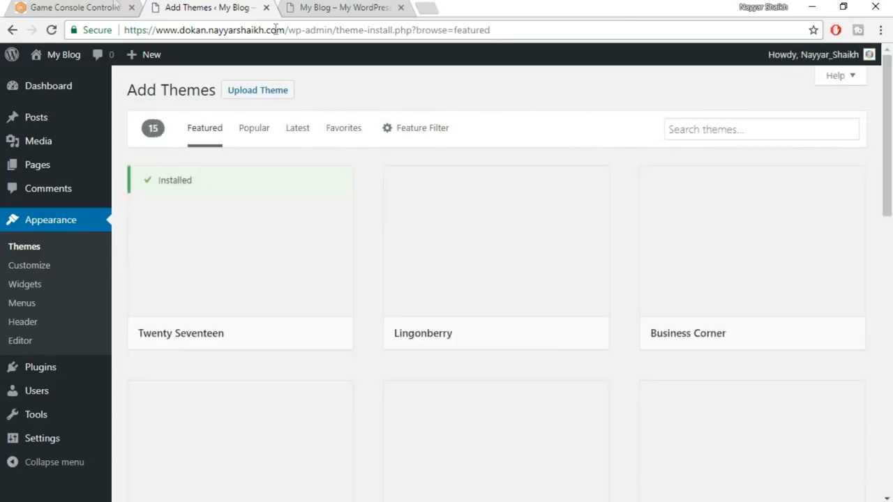
left_click(84, 6)
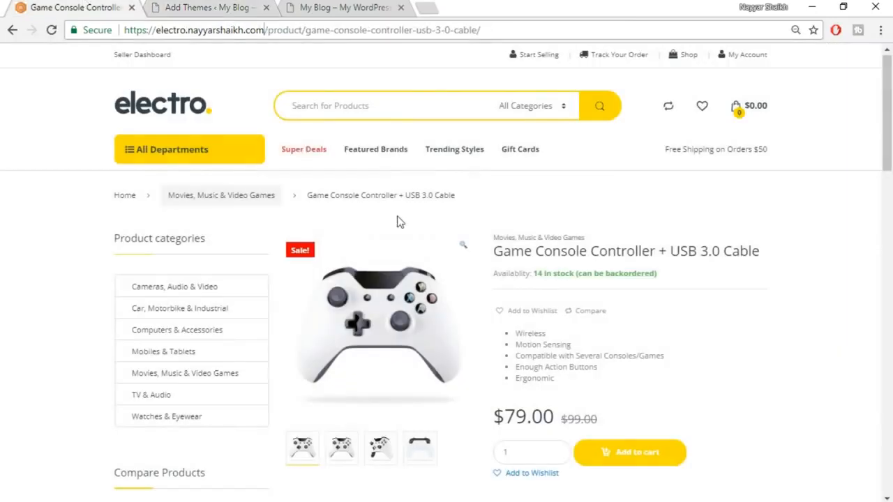
left_click(244, 6)
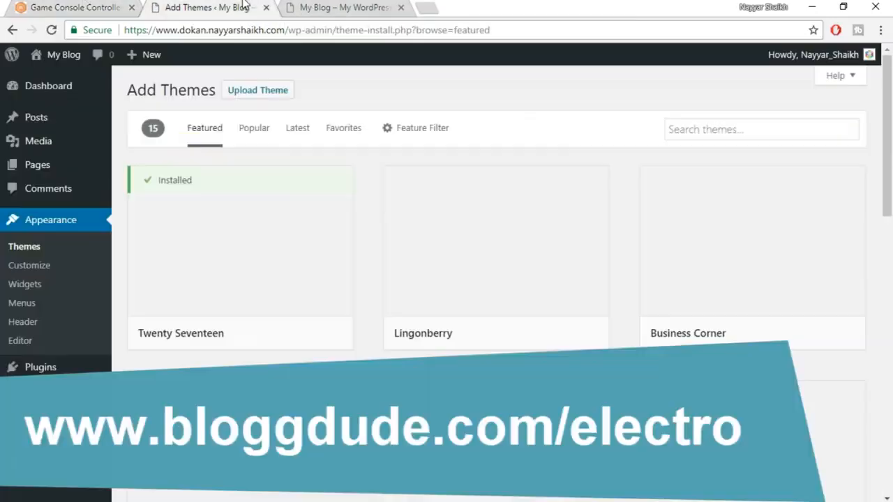
left_click(434, 4)
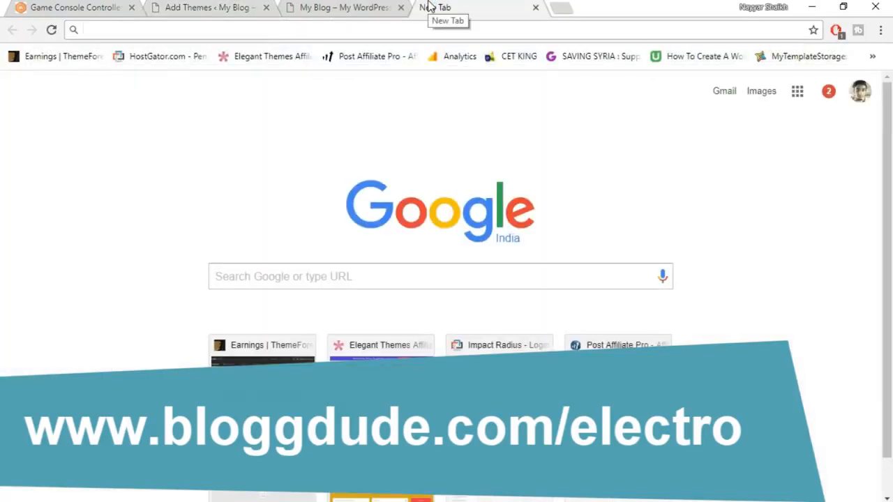
- Load bloggdude.com/electro to reach the ThemeForest Electro theme page ($59 Regular License)
type("bloggdude.com/electro")
key("Return")
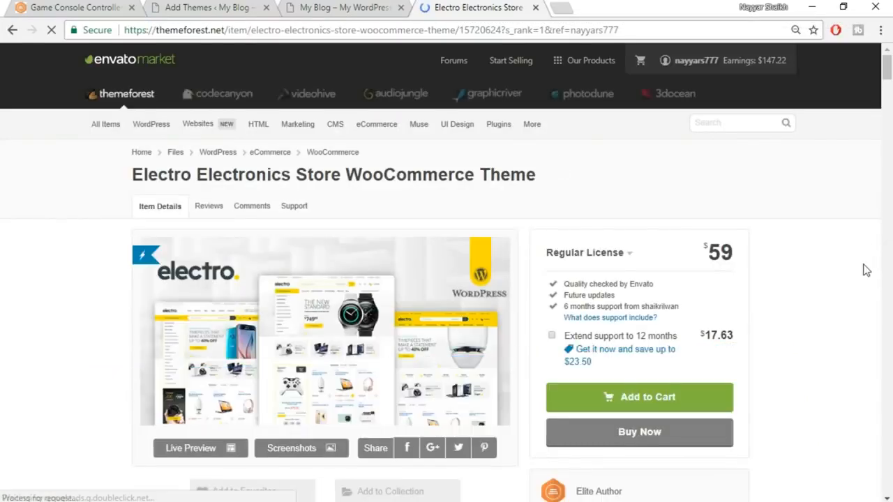
scroll(867, 269, "down", 1)
scroll(866, 270, "down", 1)
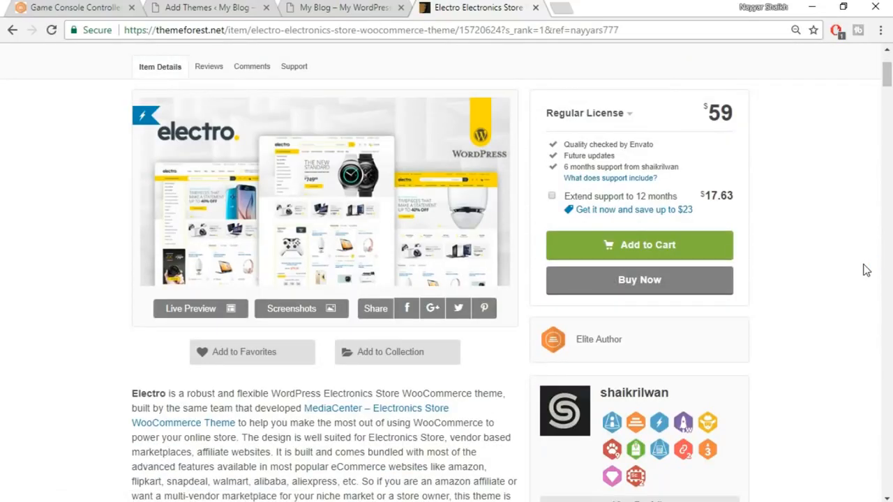
left_click(72, 7)
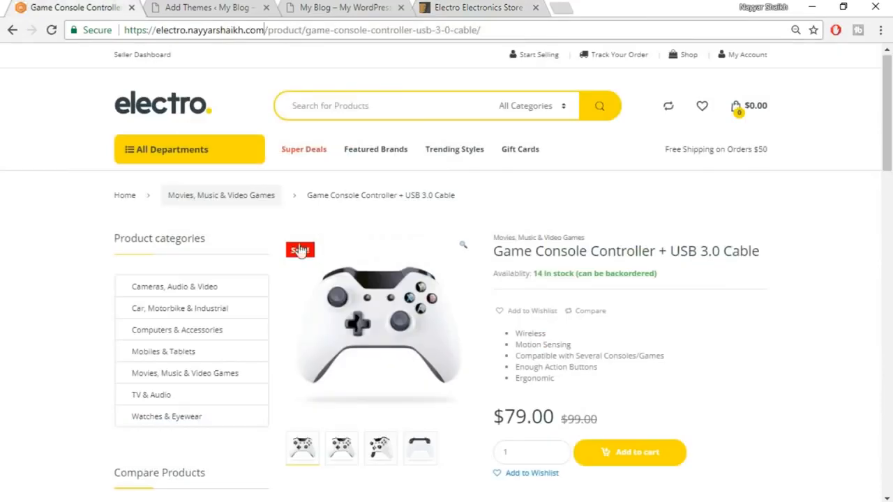
left_click(486, 7)
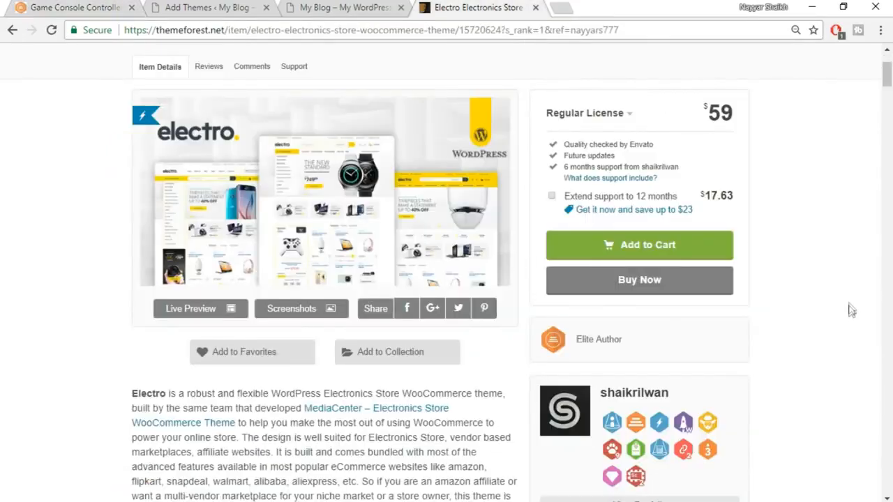
- Check the Electro theme's 164 ratings and 2,816 sales figures
scroll(851, 312, "down", 5)
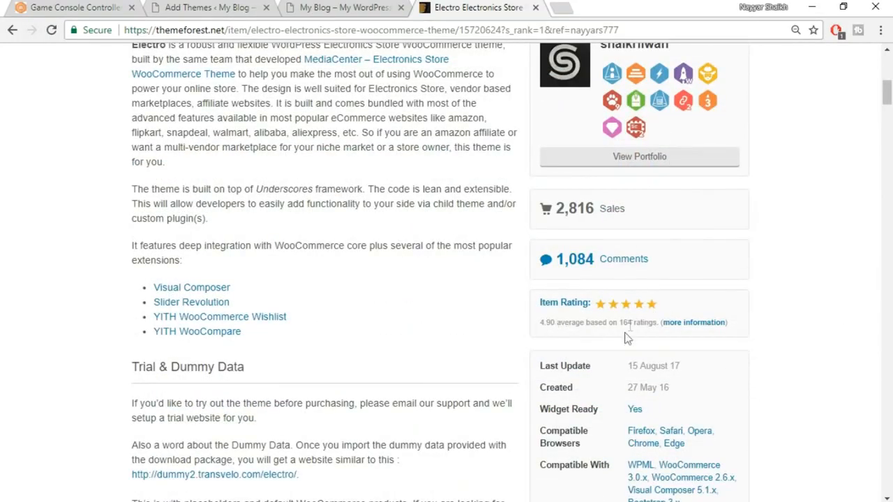
left_click_drag(619, 323, 630, 323)
left_click_drag(557, 215, 595, 209)
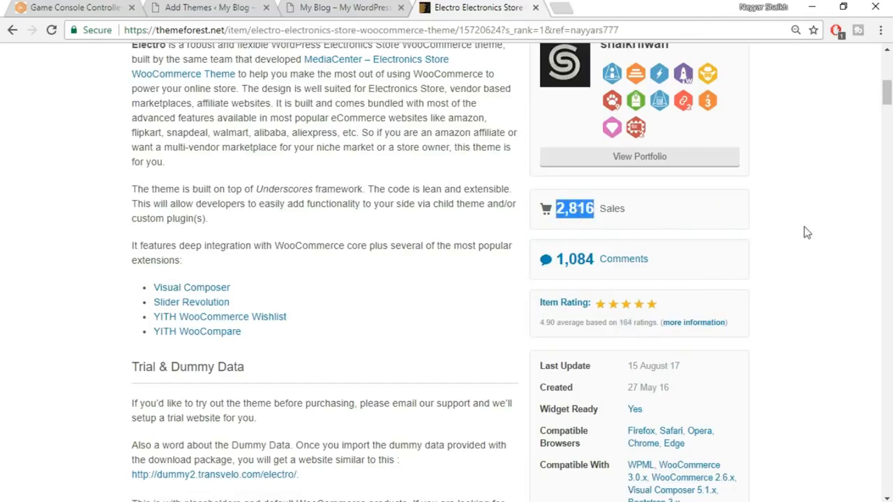
scroll(833, 315, "up", 4)
scroll(835, 316, "up", 3)
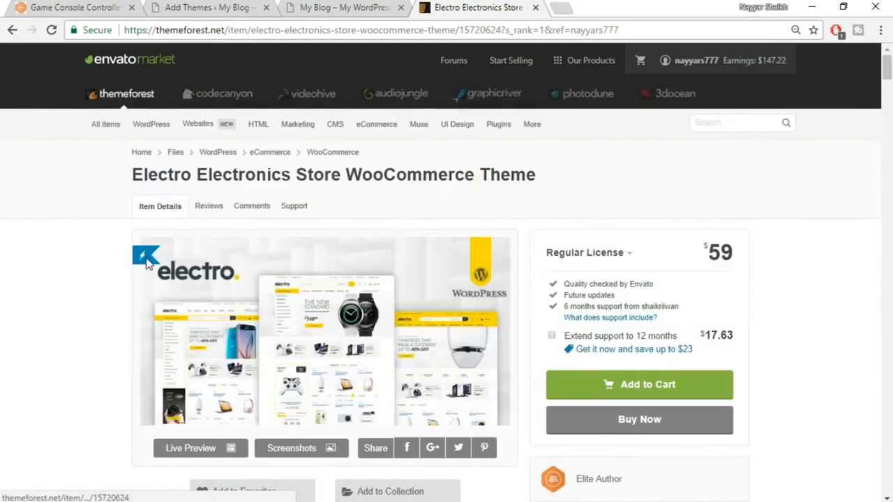
- Look over the demo store's game controller product page, then close the ThemeForest tab
mouse_move(148, 257)
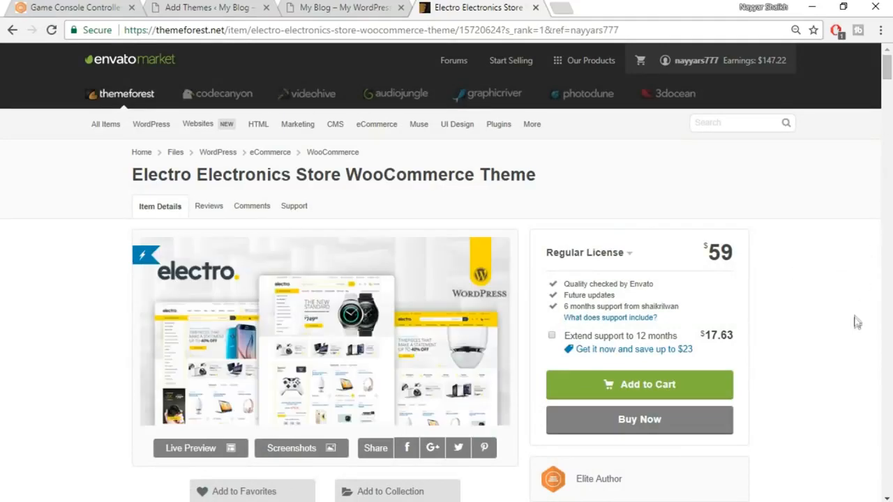
left_click(62, 7)
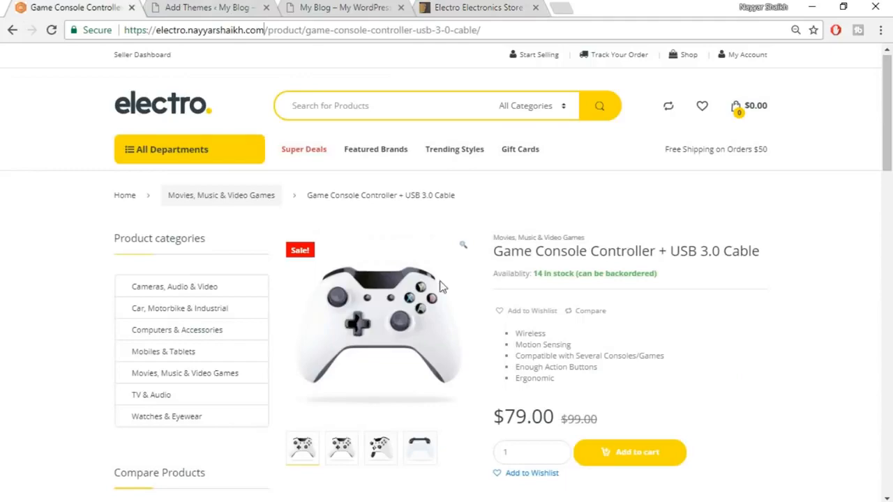
scroll(792, 301, "down", 3)
scroll(792, 301, "up", 3)
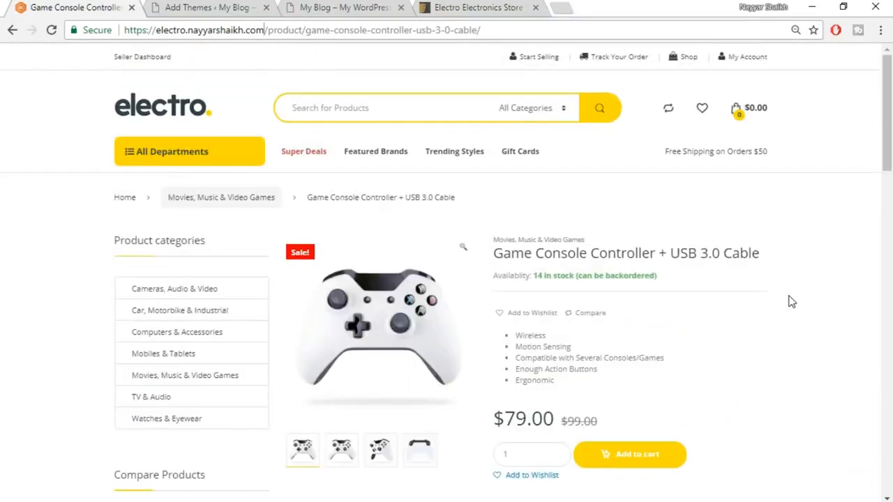
left_click(453, 7)
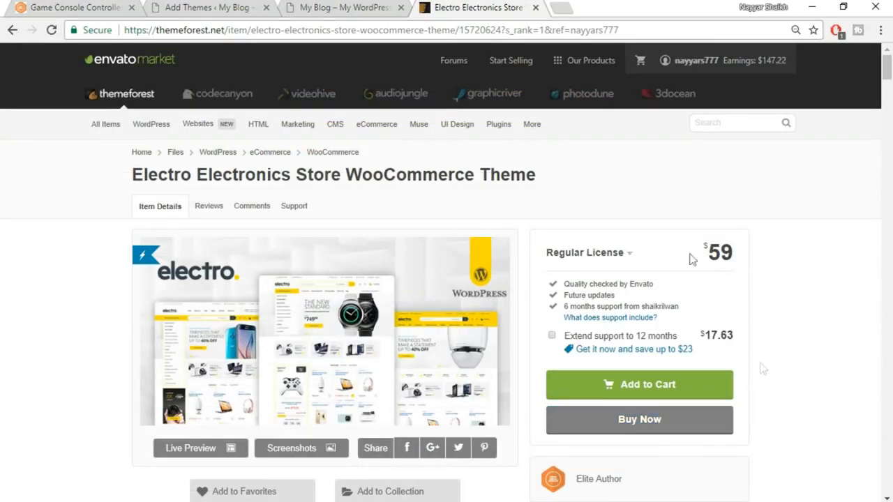
left_click(535, 8)
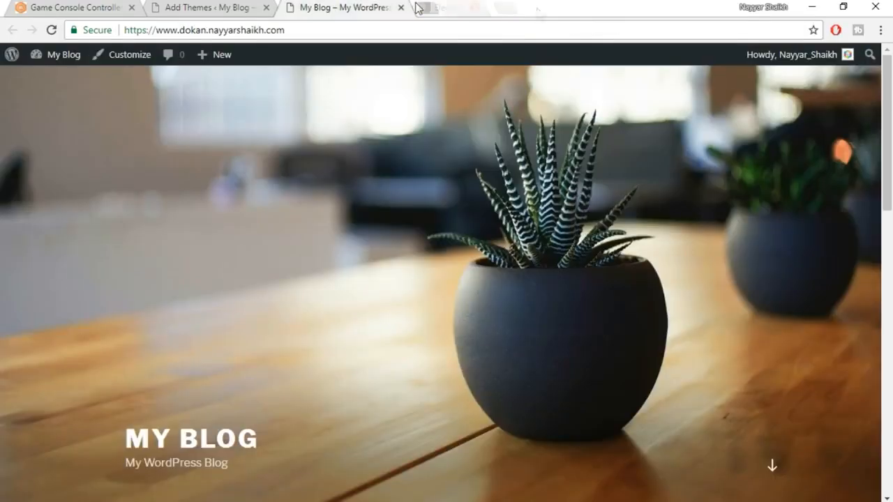
- Go to Add Themes and bring up the Upload Theme form
left_click(159, 7)
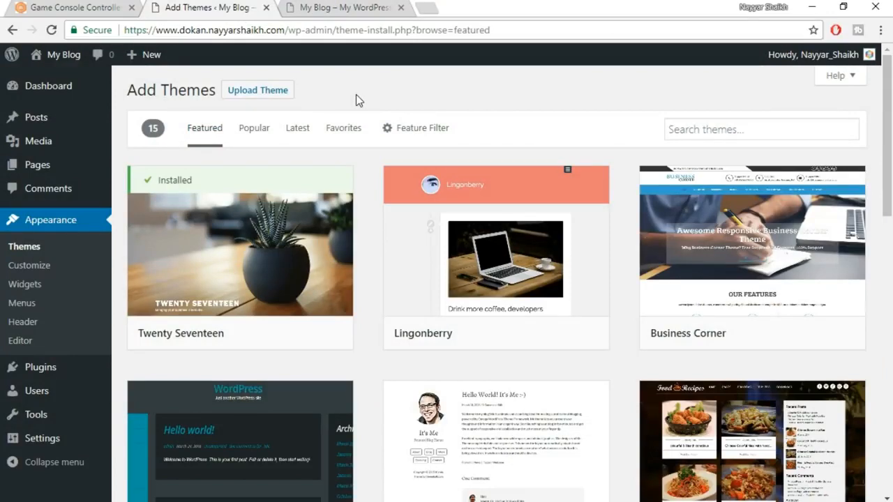
left_click(279, 98)
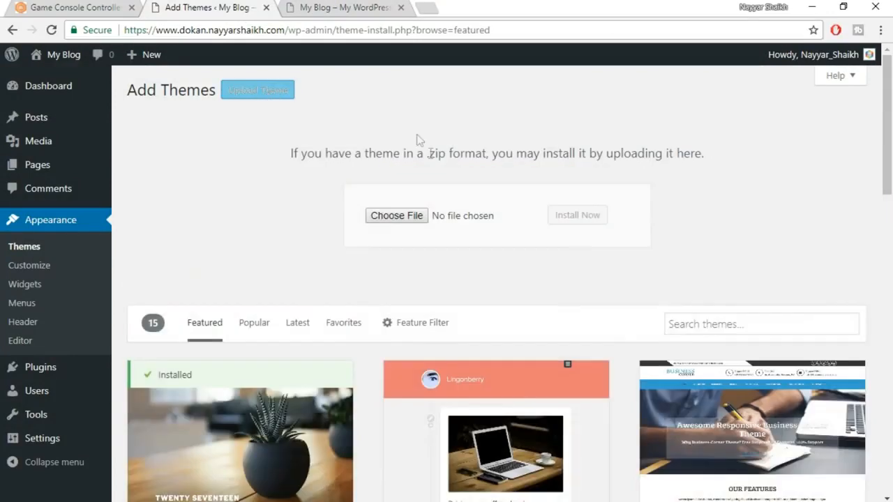
- Choose electro.zip from the computer and install it as a new theme
left_click(391, 217)
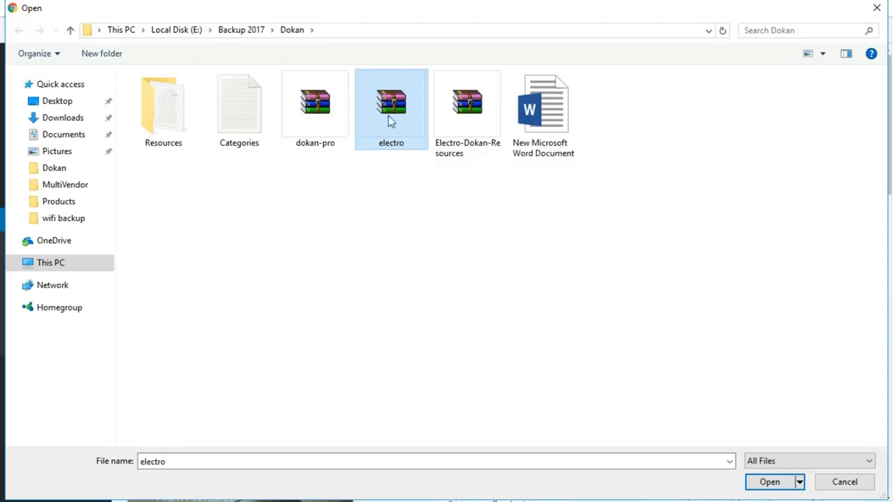
mouse_move(390, 121)
mouse_move(393, 148)
left_click(789, 490)
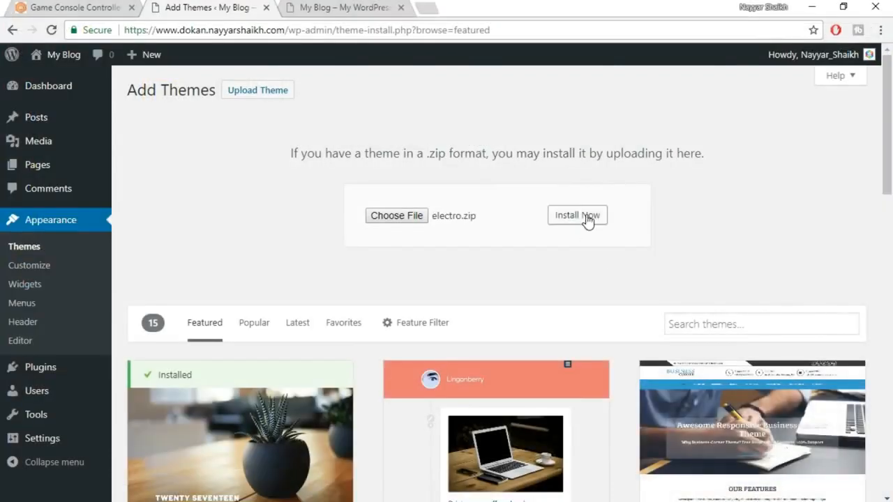
left_click(588, 218)
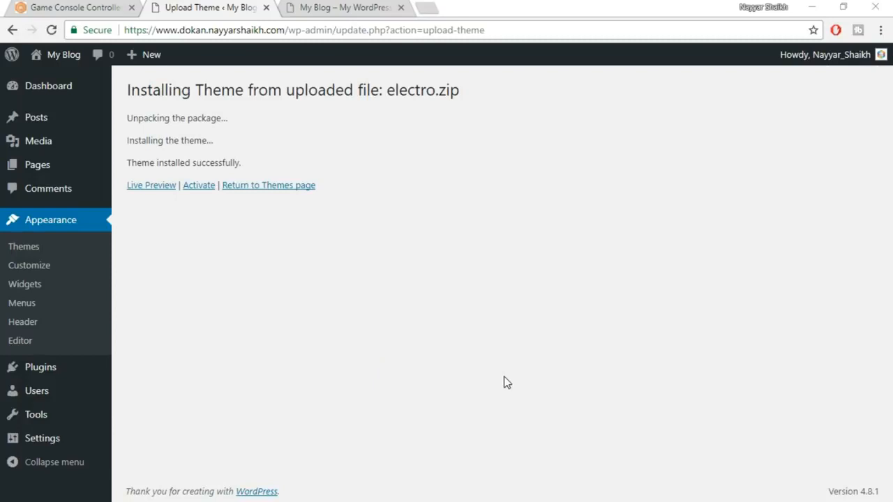
- Activate the Electro theme and start installing its required plugins
left_click(199, 187)
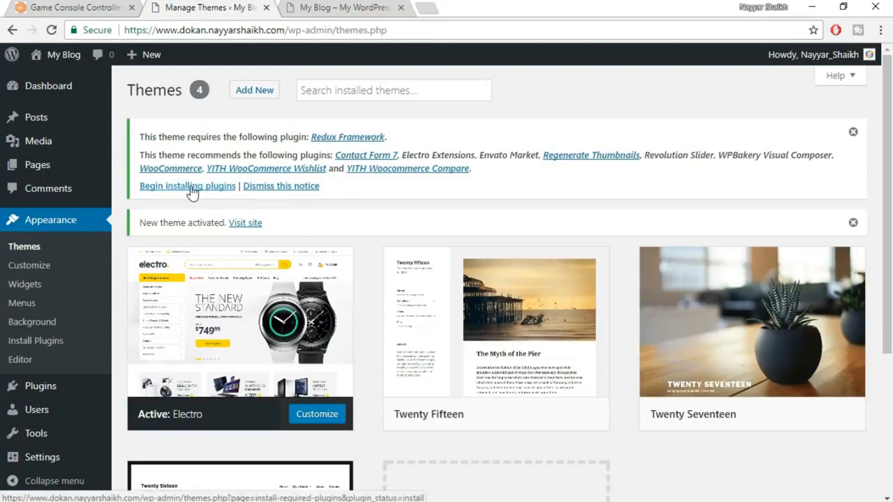
left_click(191, 186)
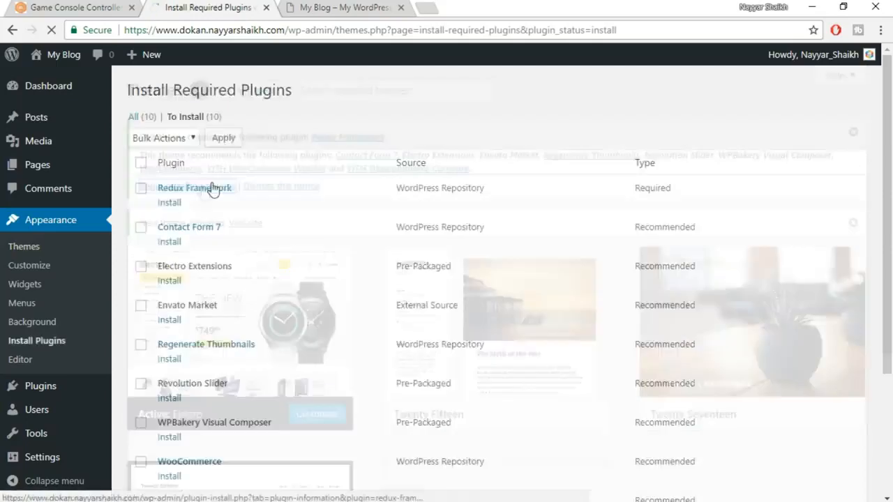
- Bulk-install all ten Electro plugins, then return to the Required Plugins Installer
left_click(140, 167)
scroll(141, 399, "down", 3)
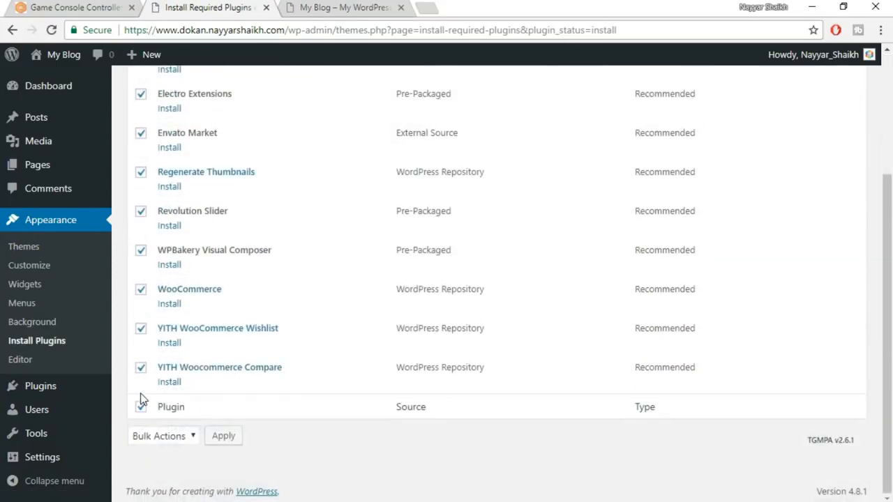
scroll(141, 398, "up", 3)
left_click(179, 138)
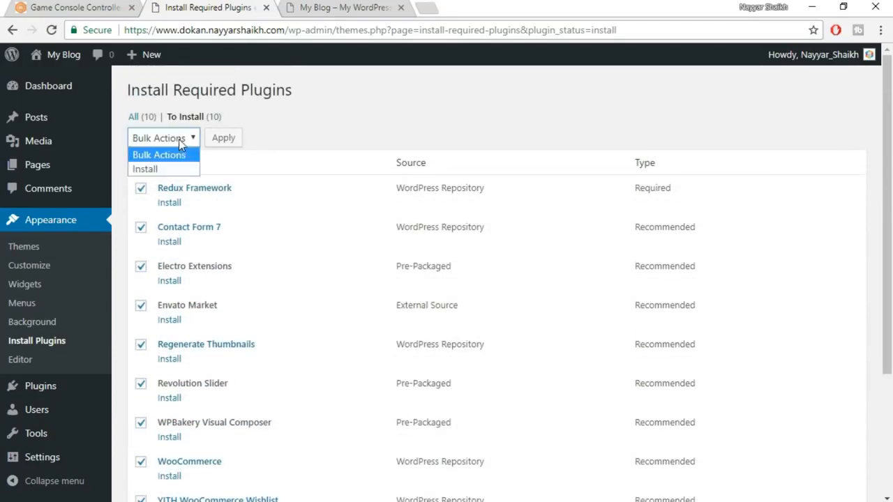
left_click(170, 169)
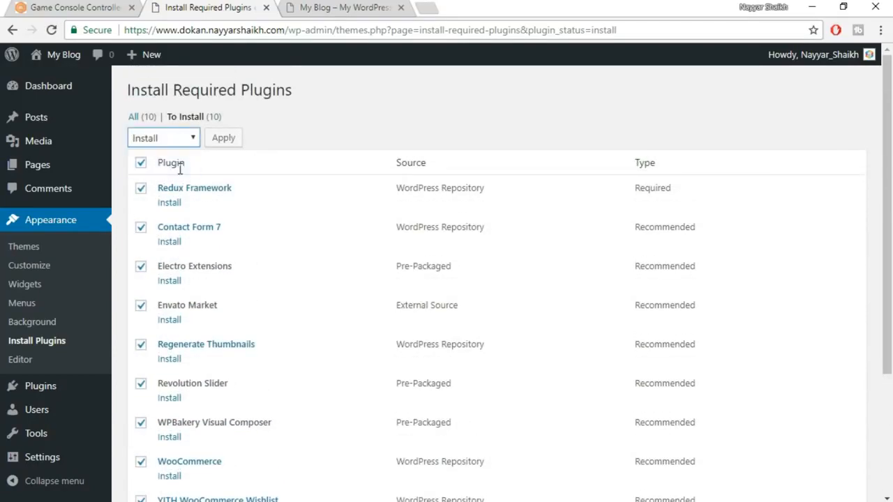
left_click(222, 141)
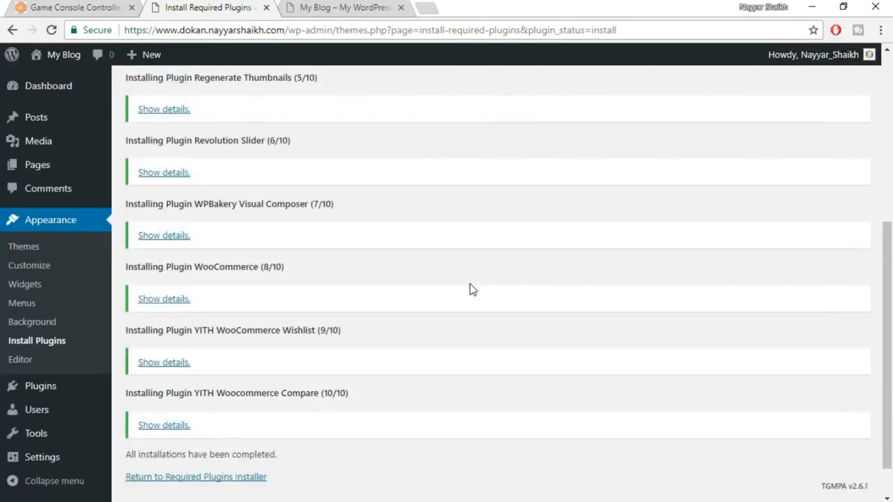
scroll(468, 289, "down", 1)
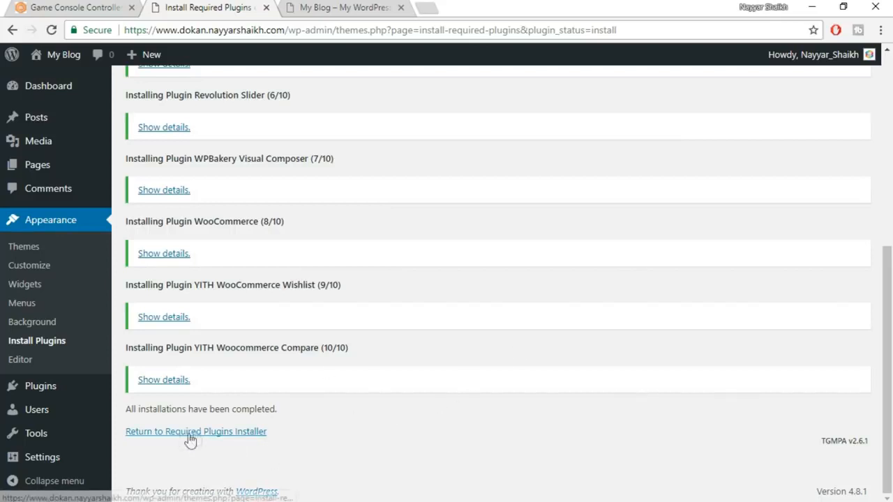
left_click(232, 433)
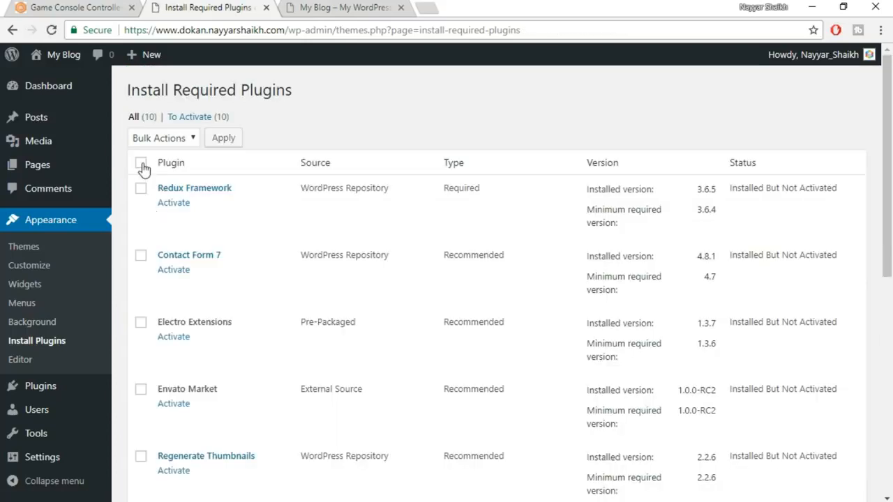
- Bulk-activate all ten installed Electro plugins, then start a fresh browser tab
left_click(141, 165)
left_click(176, 139)
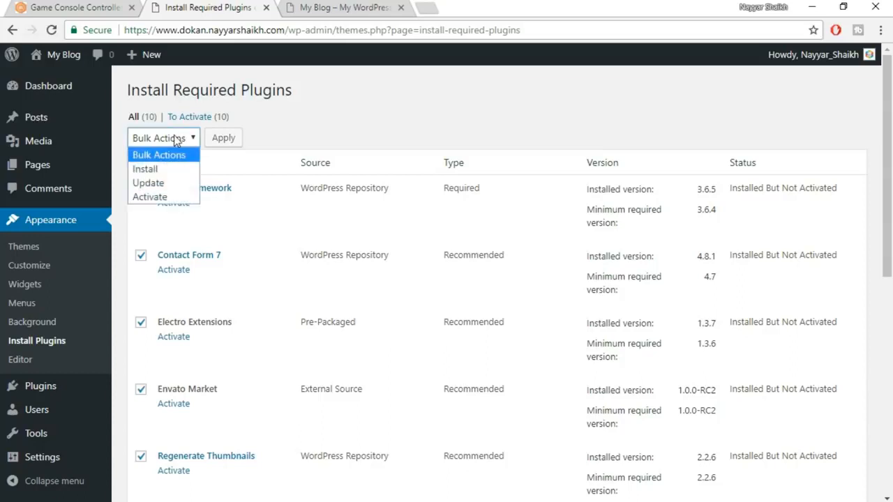
left_click(152, 199)
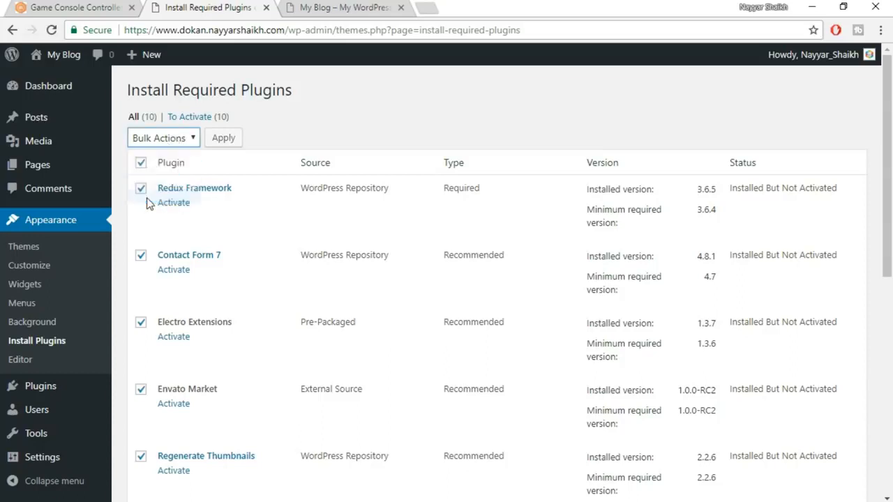
left_click(226, 138)
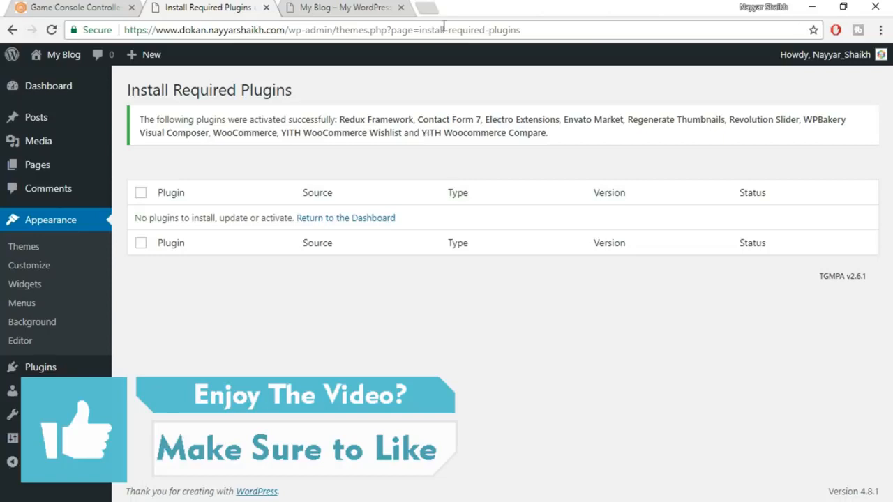
left_click(427, 8)
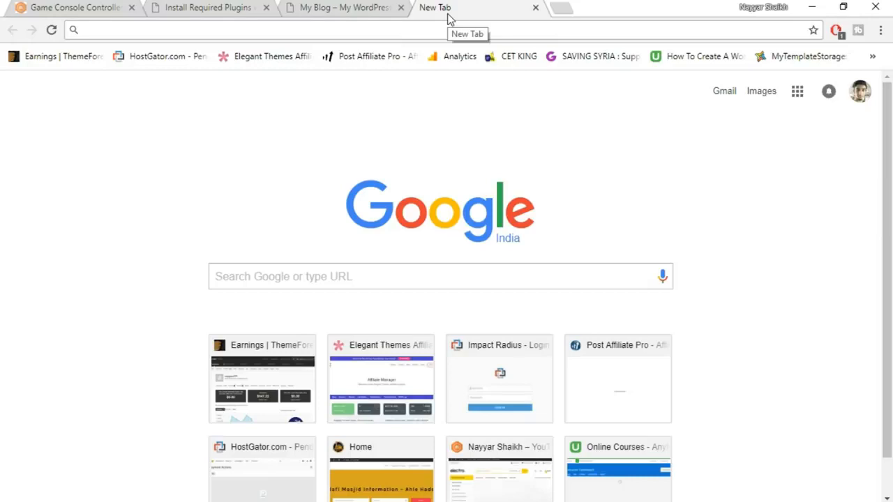
- Load bloggdude.com/dokan and view the Free, $199, $299 and $499 pricing plans
type("bloggdude.com/dokan")
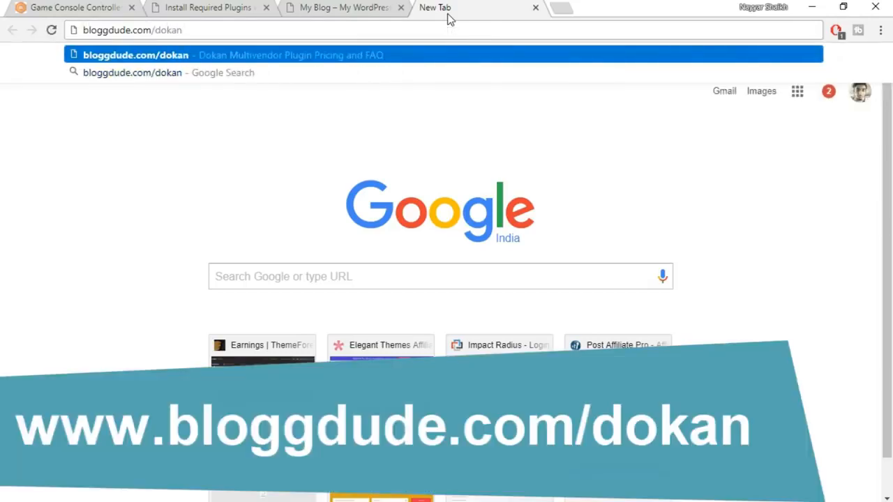
key("Return")
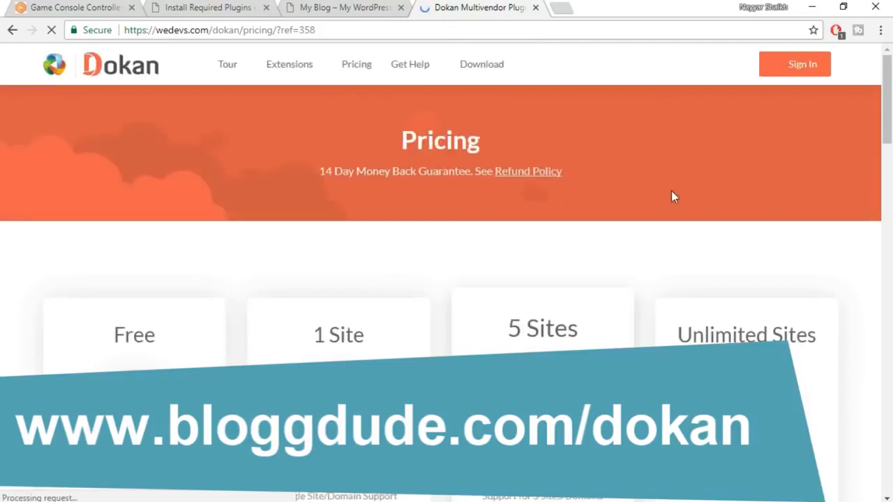
scroll(800, 199, "down", 4)
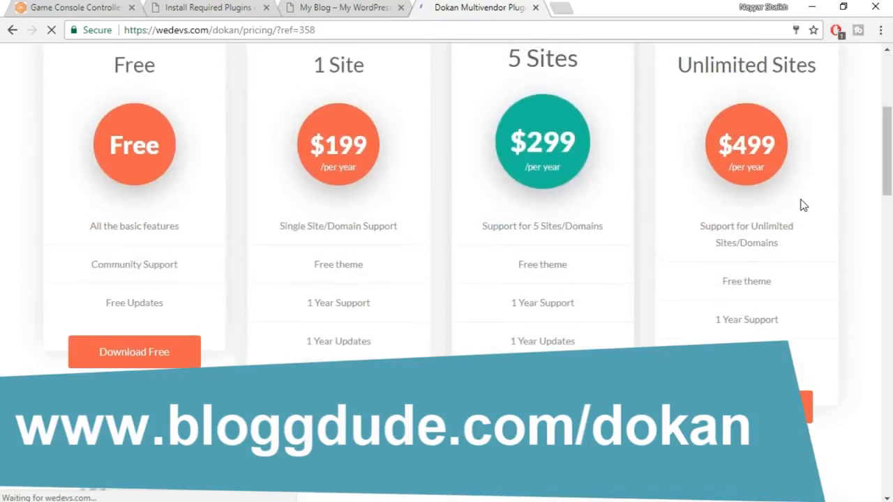
scroll(891, 160, "up", 1)
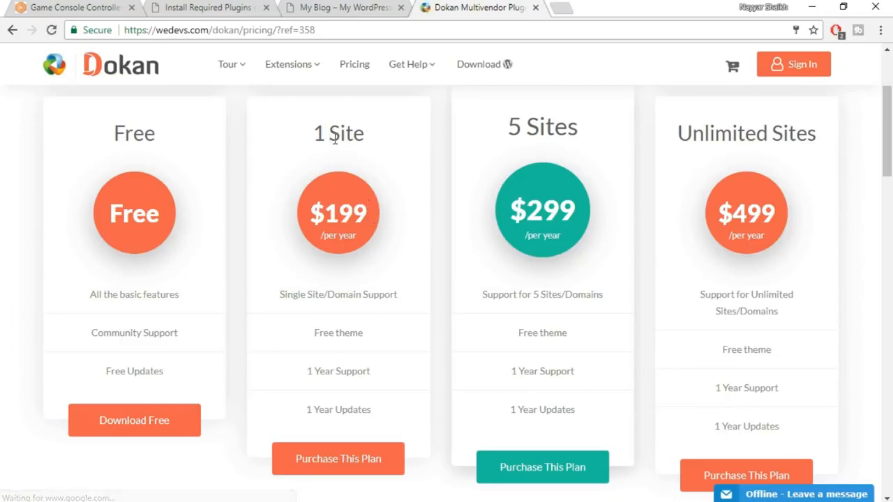
left_click_drag(309, 138, 374, 140)
left_click(375, 140)
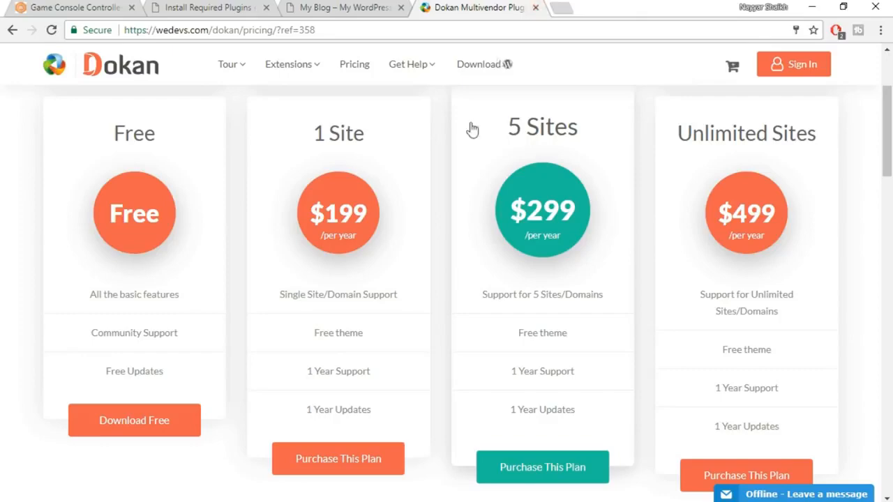
- Close the Dokan pricing tab and return to the Install Required Plugins admin page
left_click(535, 8)
left_click(201, 7)
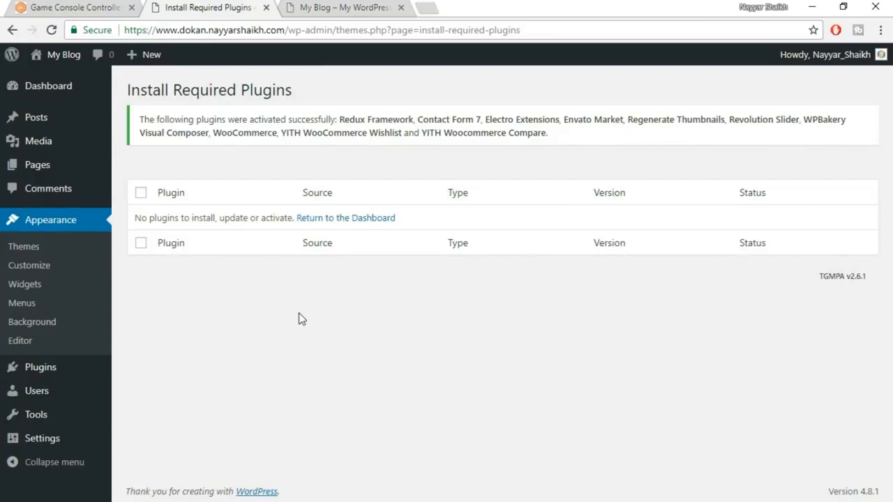
- Upload dokan-pro.zip as a new plugin, install it, and activate Dokan Pro
mouse_move(65, 374)
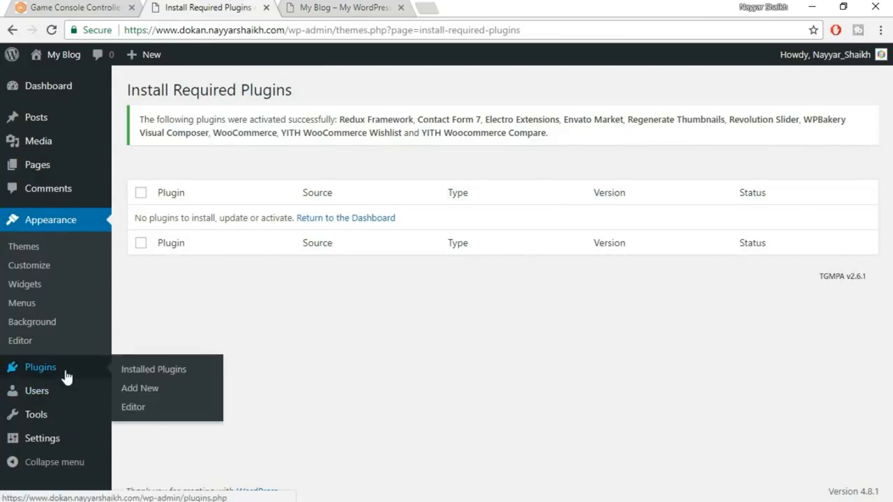
left_click(152, 388)
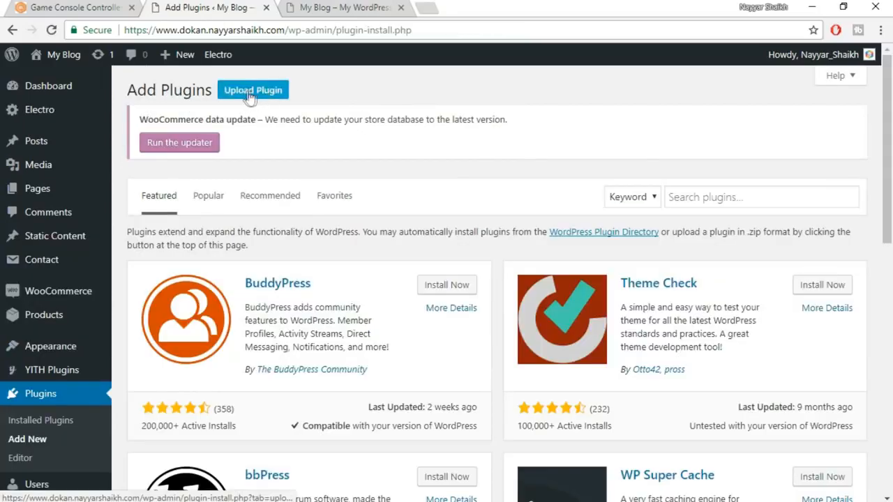
left_click(252, 92)
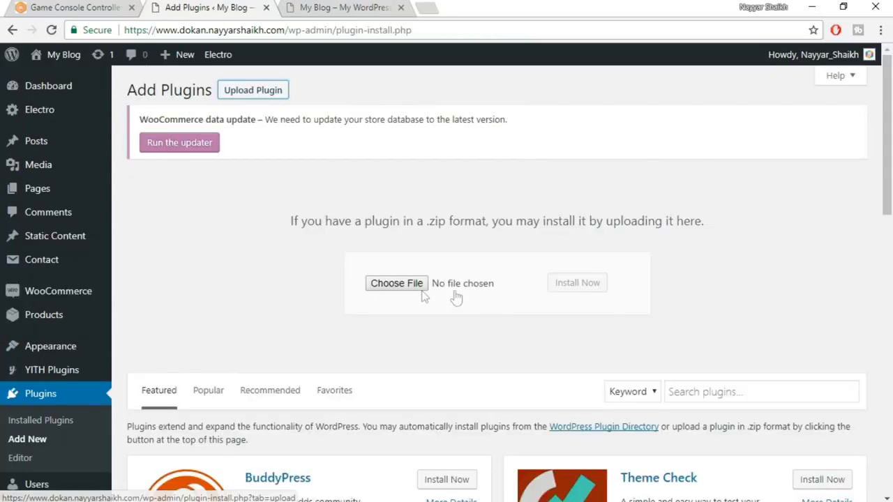
left_click(397, 283)
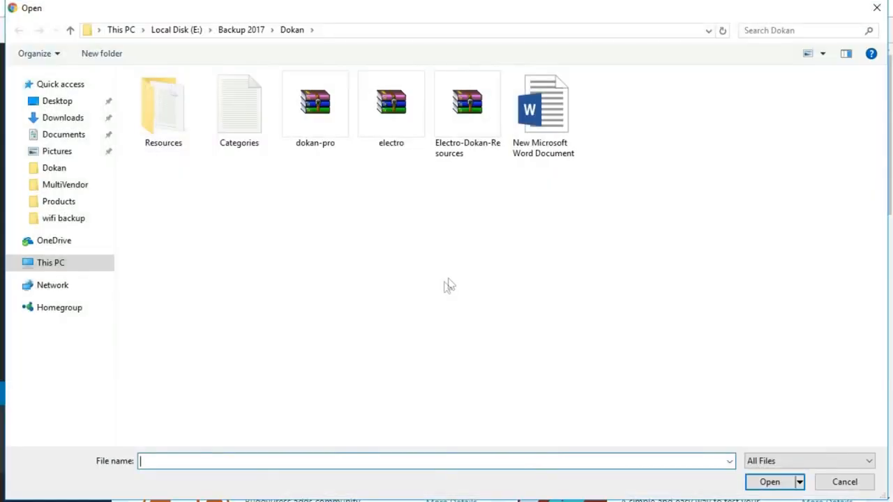
left_click(310, 126)
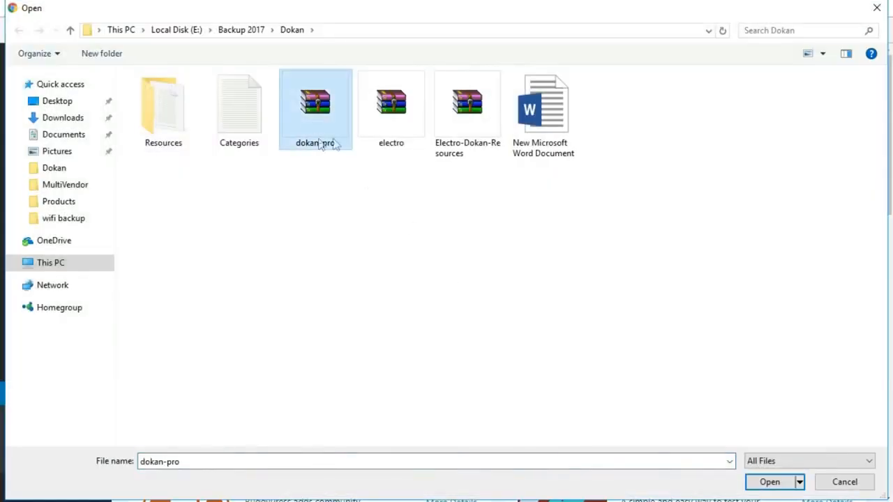
left_click(763, 487)
left_click(597, 295)
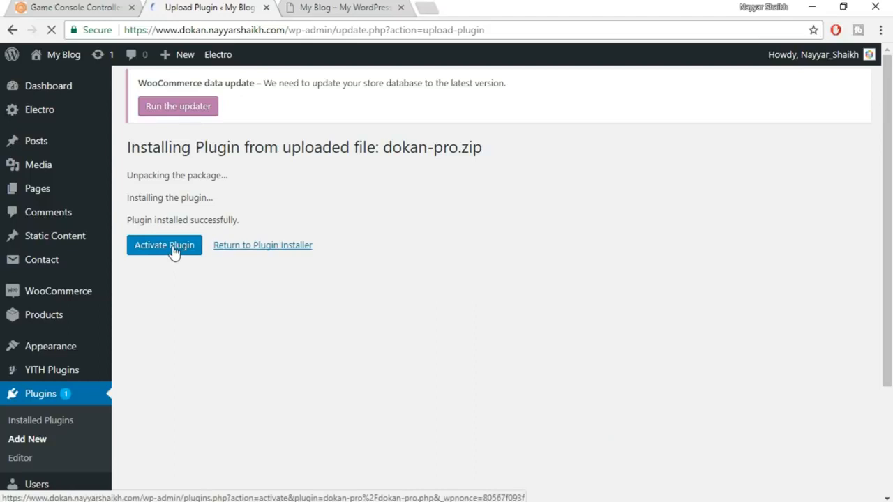
left_click(173, 251)
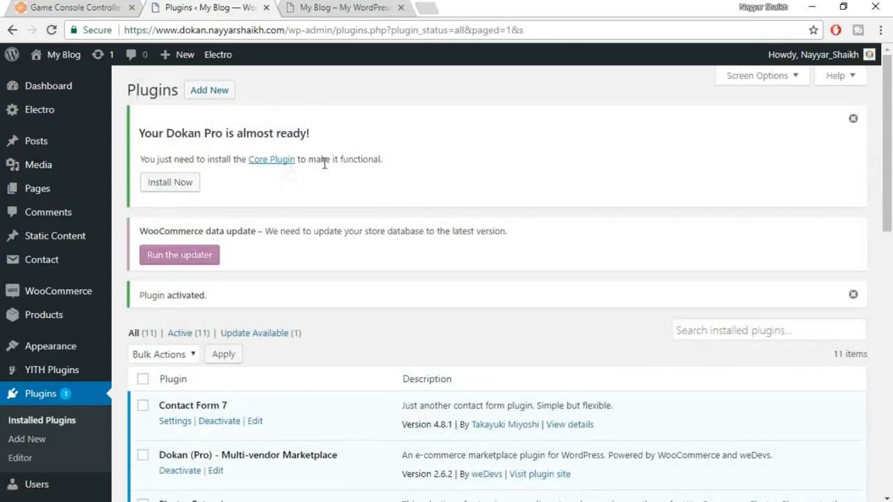
- Install the Dokan core plugin, skip its opt-in, and run the WooCommerce database update
left_click(178, 190)
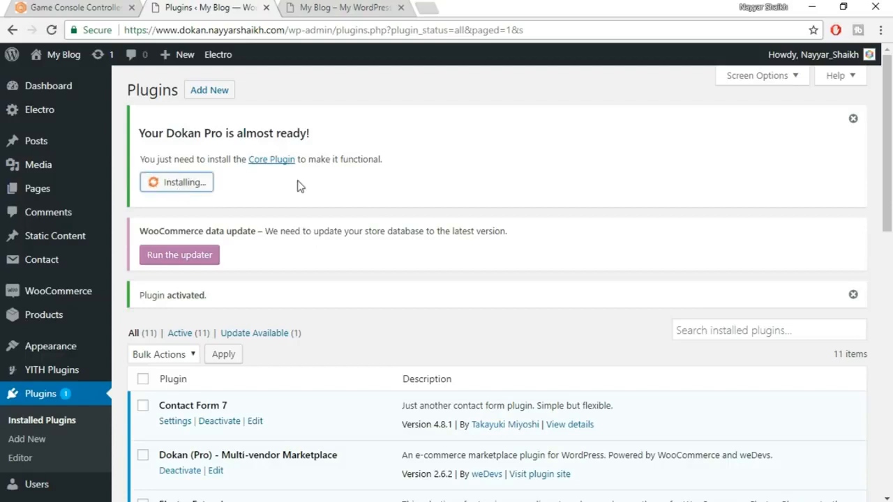
left_click(220, 167)
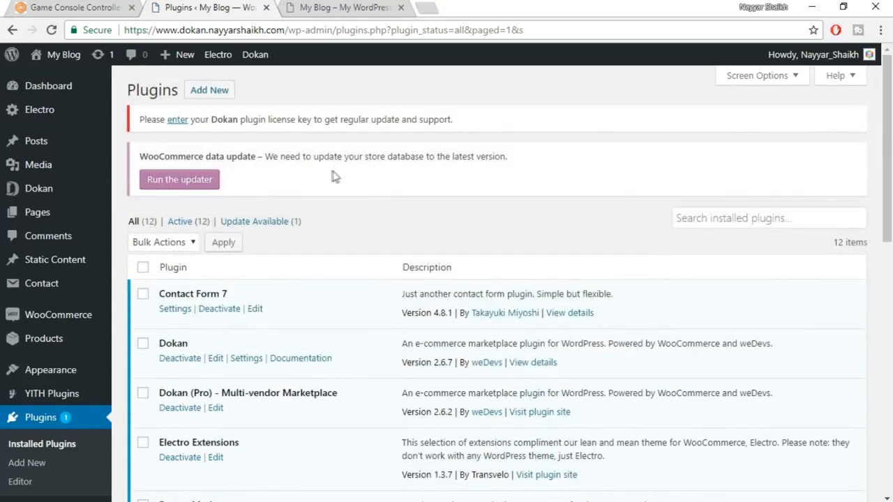
left_click(191, 183)
left_click(499, 121)
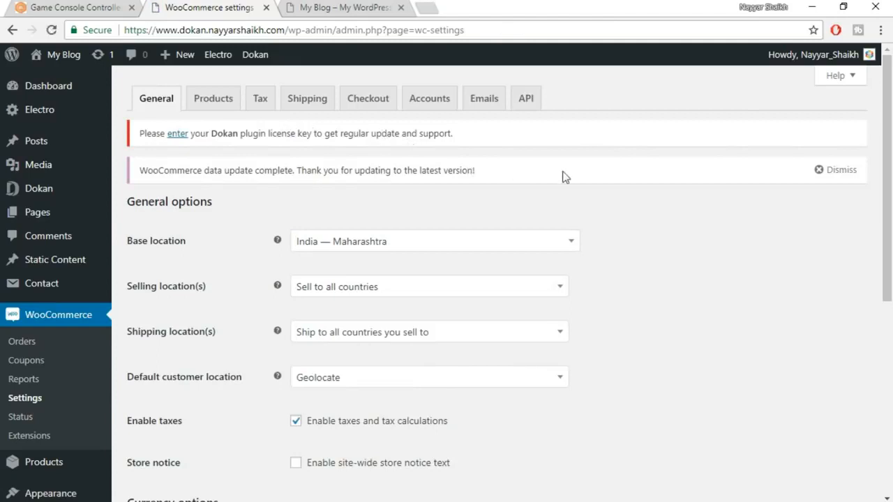
left_click(52, 89)
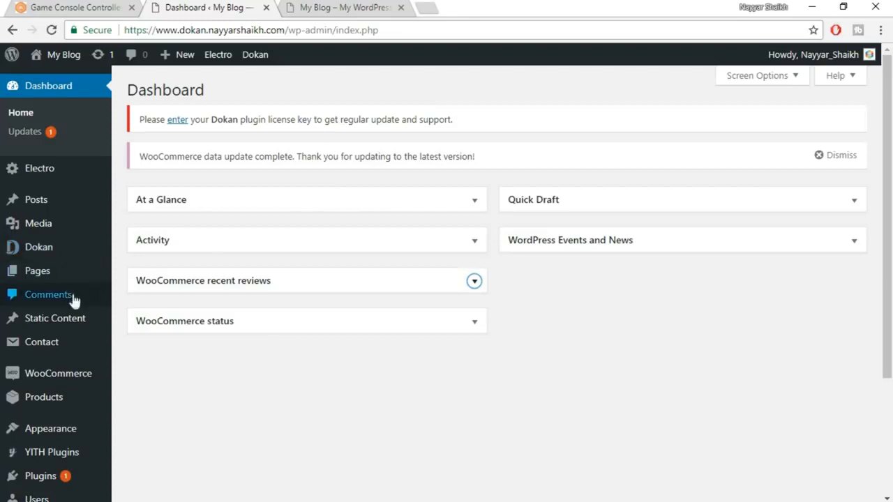
- Delete the Twenty Fifteen, Twenty Seventeen and Twenty Sixteen themes from Appearance > Themes
mouse_move(66, 436)
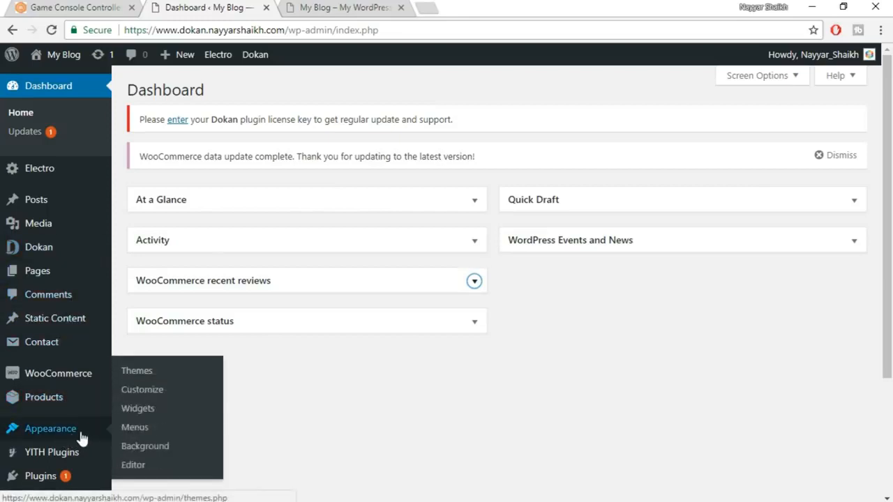
left_click(146, 372)
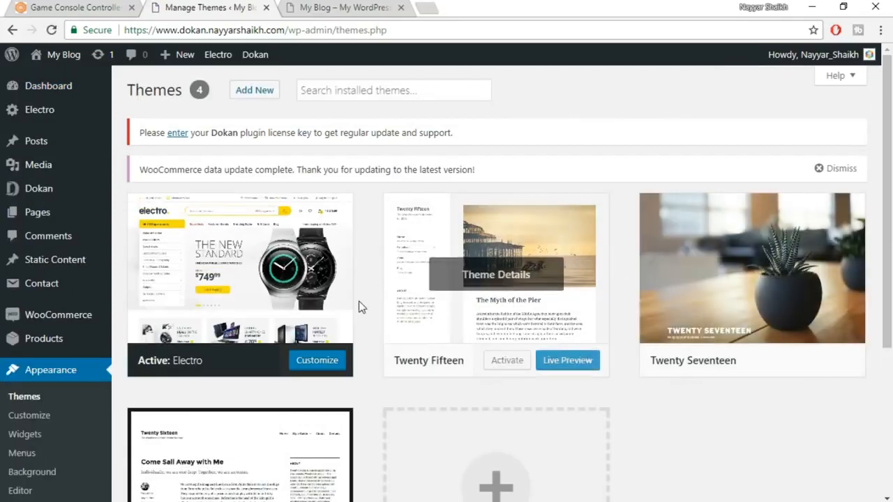
scroll(263, 211, "down", 1)
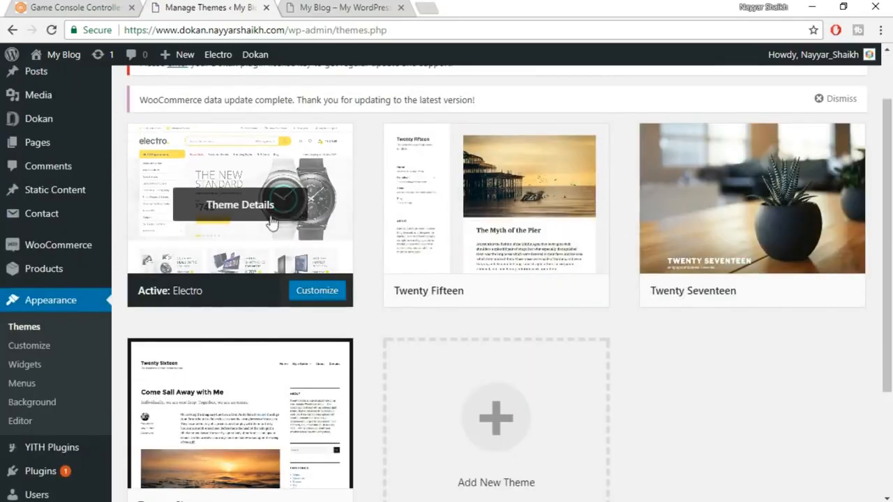
left_click(532, 207)
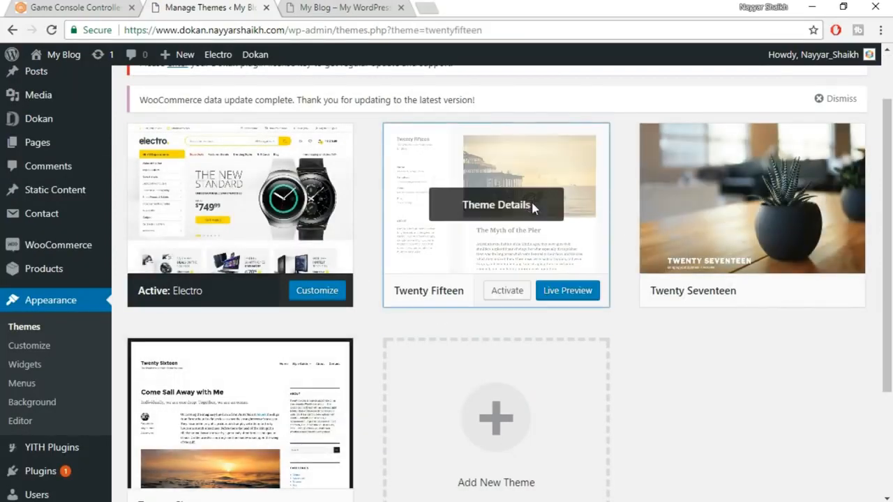
left_click(842, 476)
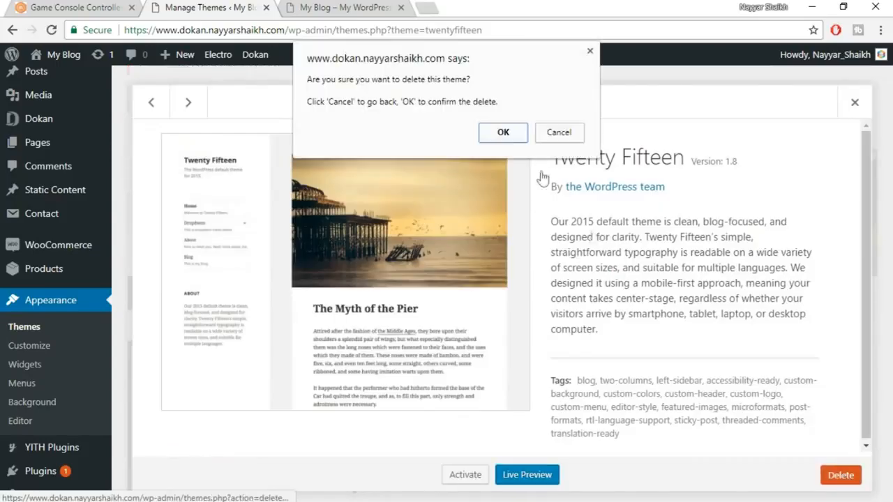
left_click(505, 133)
left_click(481, 202)
left_click(850, 480)
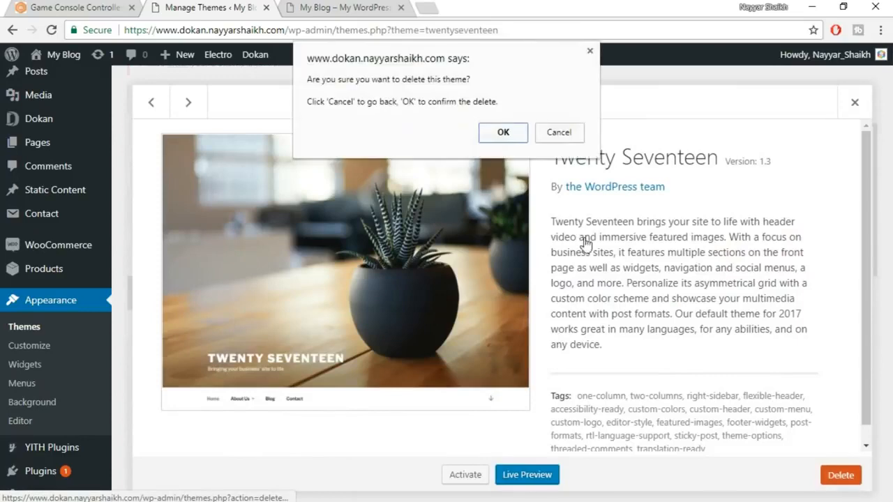
left_click(513, 136)
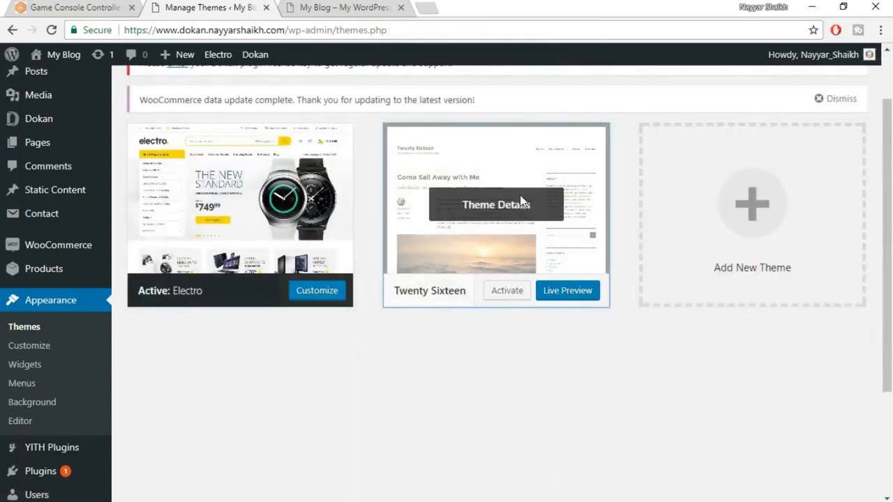
left_click(519, 202)
left_click(840, 475)
left_click(504, 133)
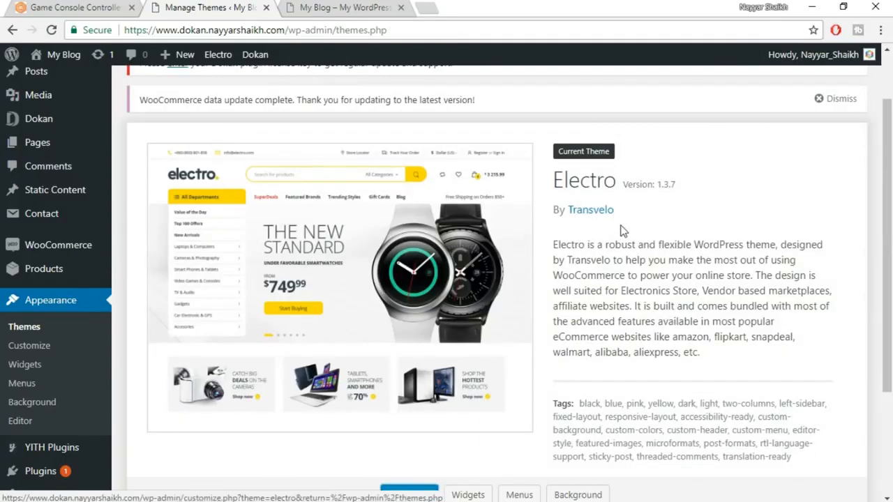
scroll(655, 265, "up", 1)
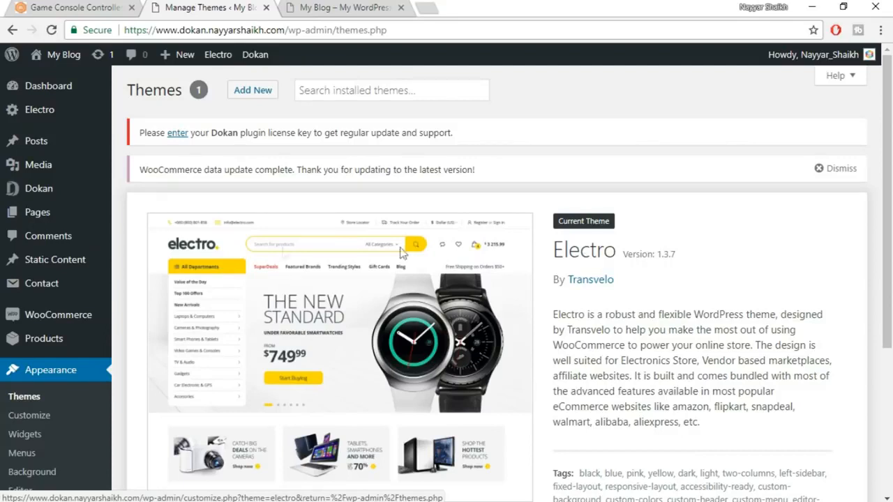
mouse_move(53, 325)
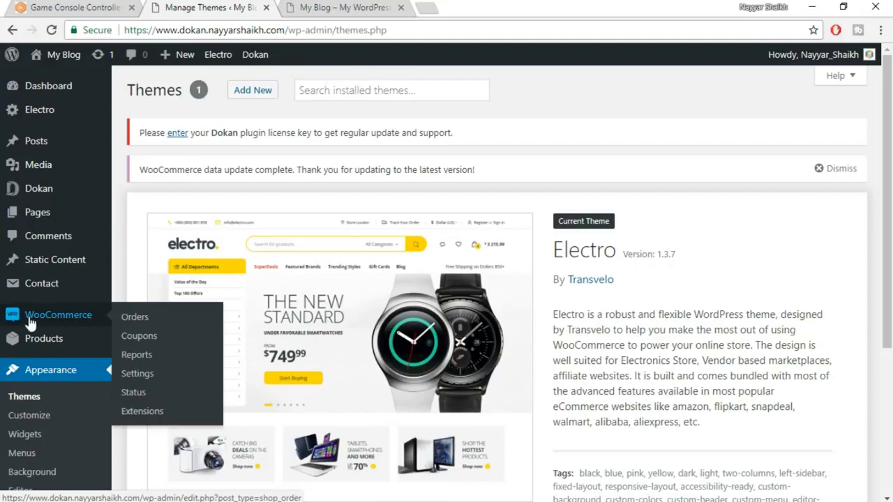
- Keep India — Maharashtra as the store's base location in WooCommerce General settings
left_click(139, 379)
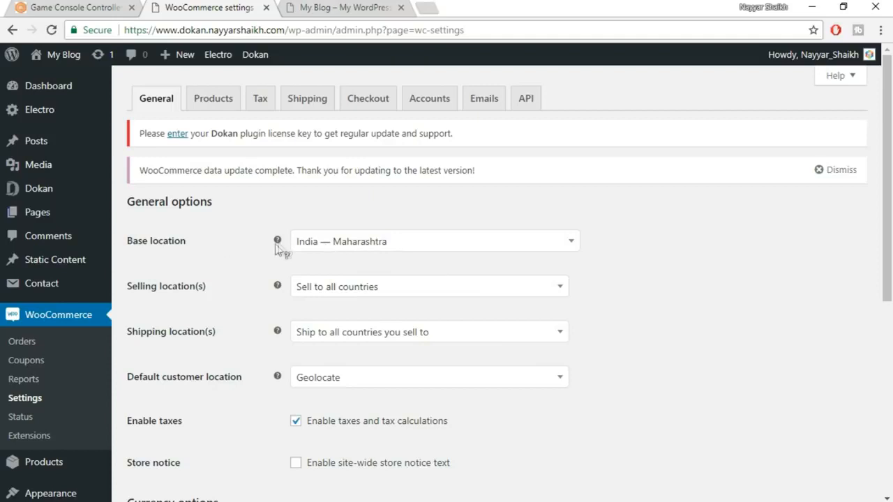
left_click(382, 250)
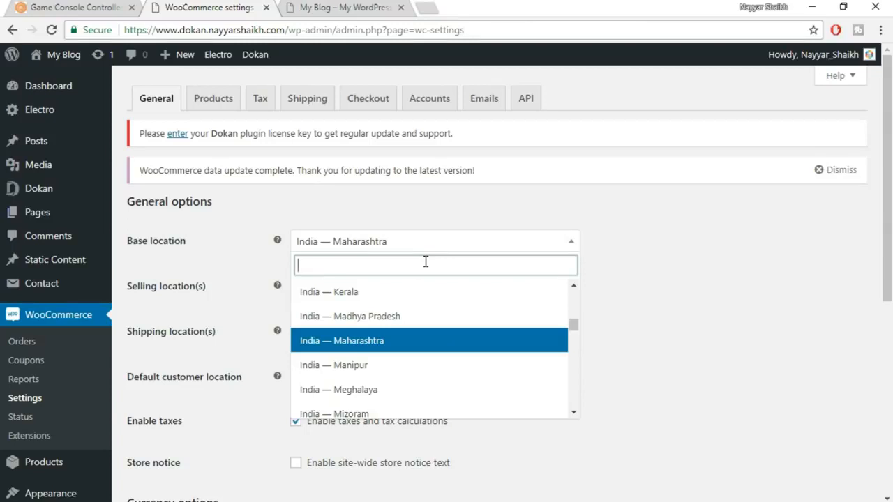
type("maha")
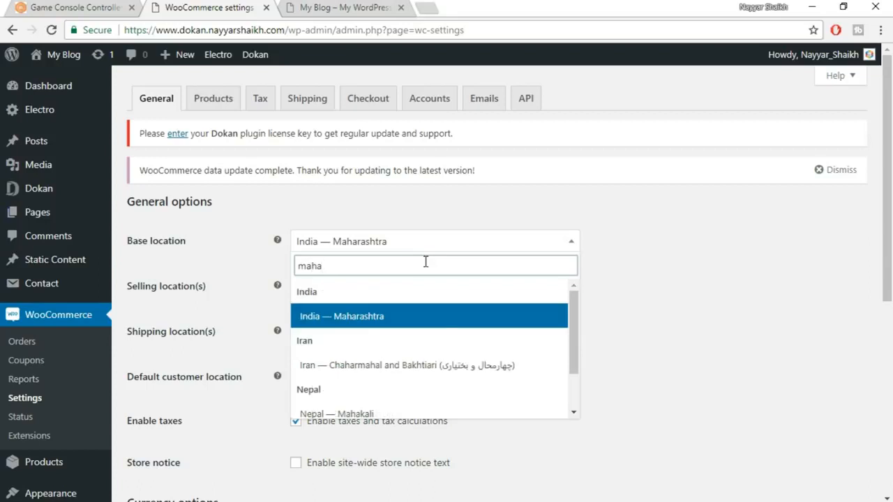
left_click(373, 326)
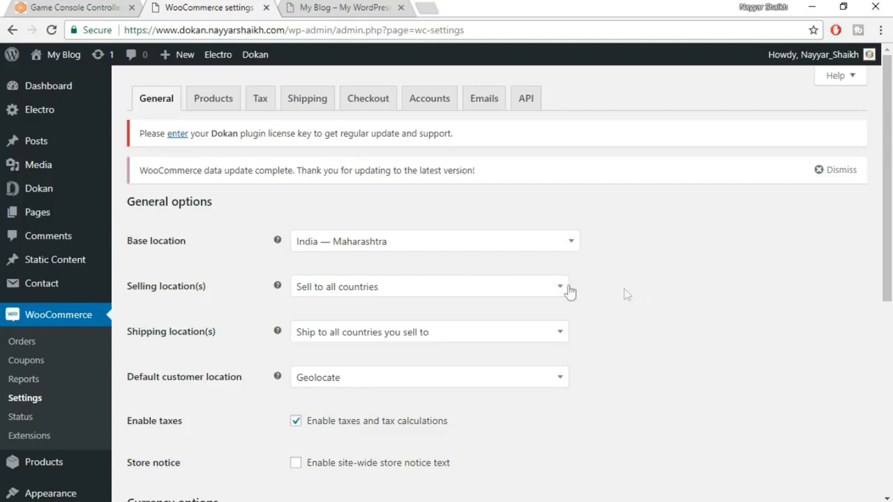
- Sell to specific countries only, adding India and removing Pakistan so only India remains
left_click(430, 295)
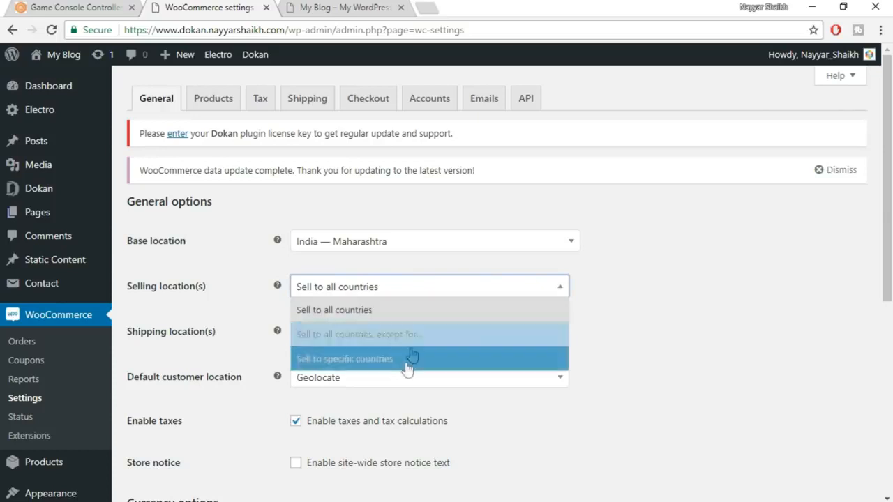
left_click(369, 362)
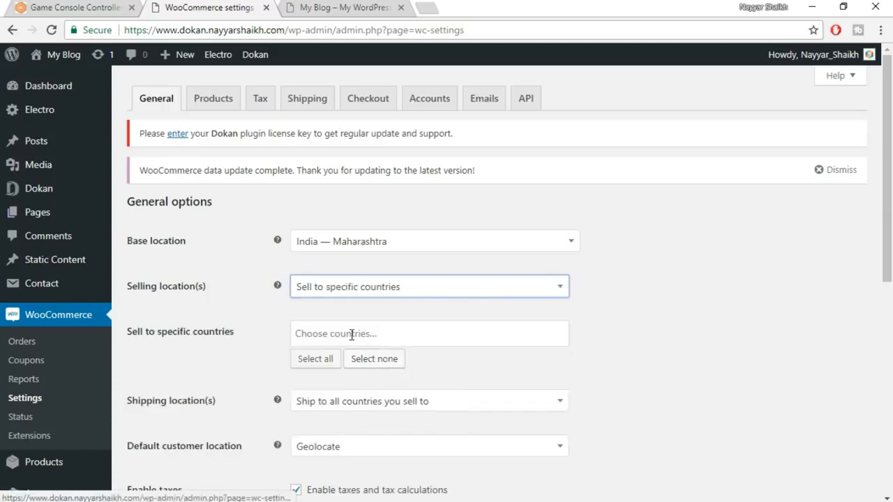
left_click(400, 334)
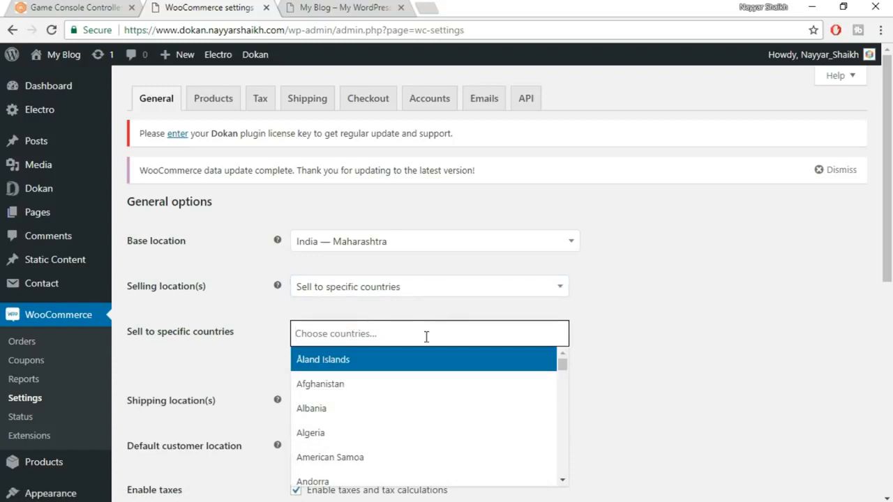
type("ind")
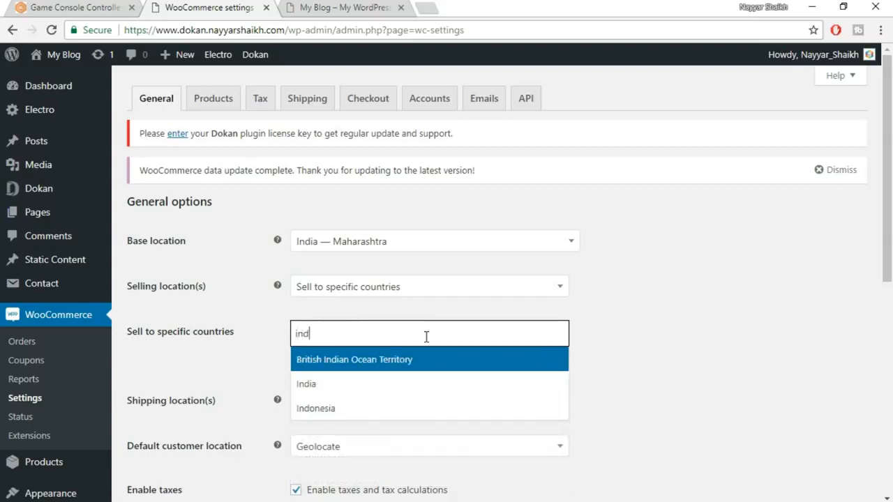
left_click(333, 397)
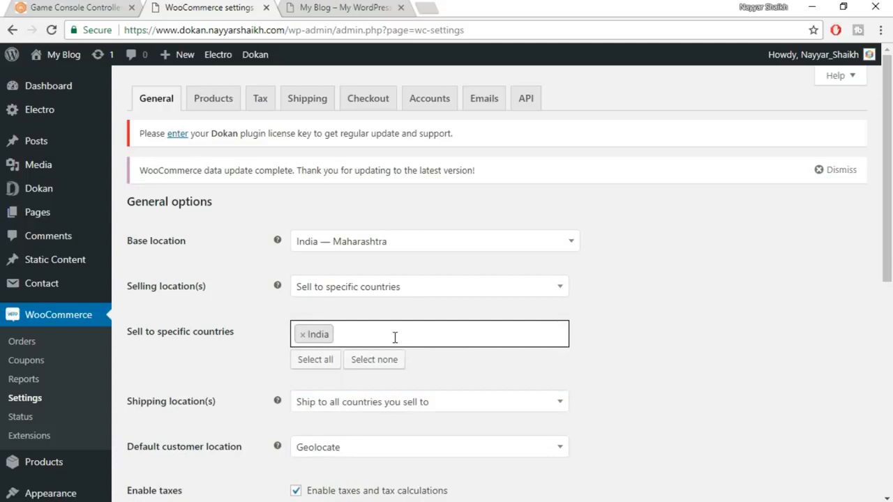
type("pakis")
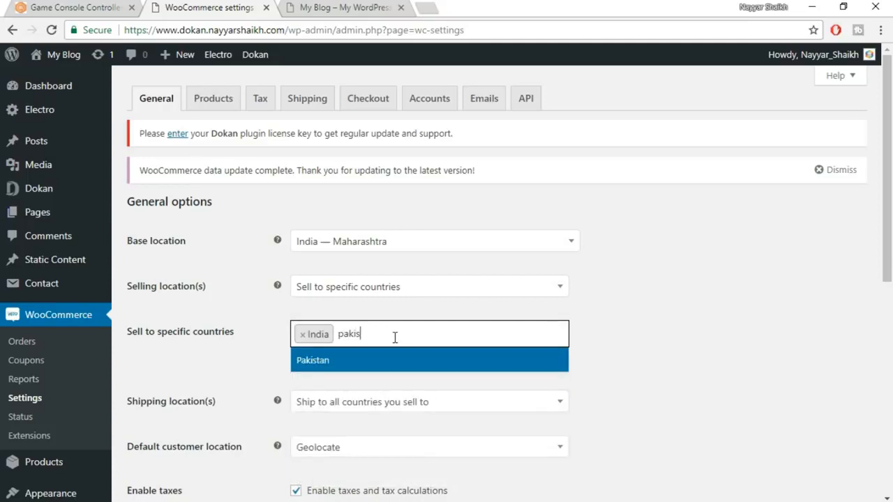
left_click(365, 361)
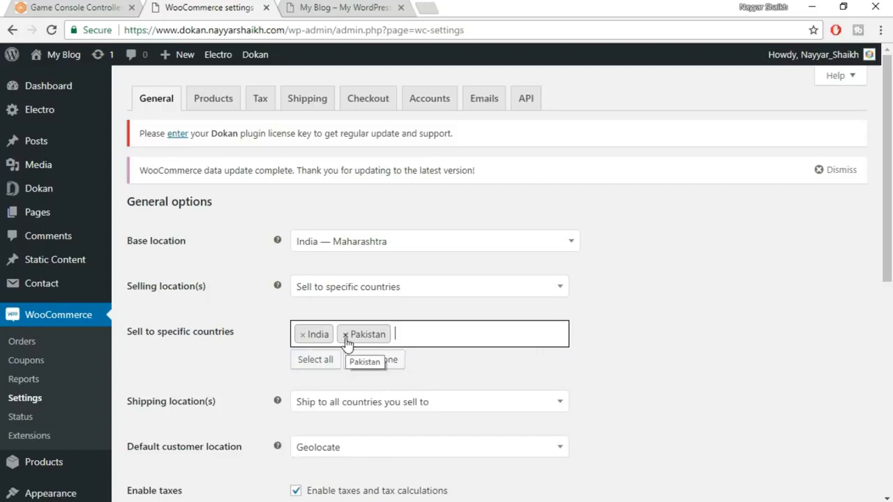
left_click(346, 336)
left_click(731, 352)
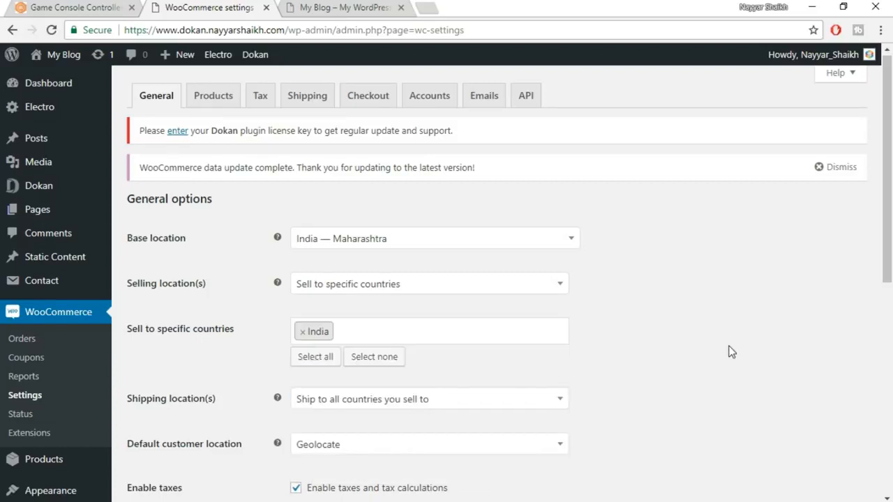
- Keep United States dollar as the currency with the symbol on the left, and save
scroll(732, 351, "down", 3)
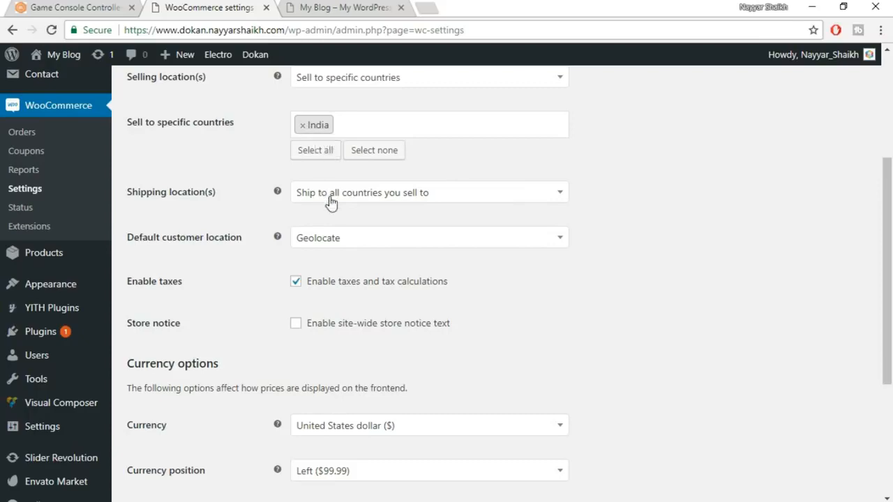
scroll(650, 246, "down", 2)
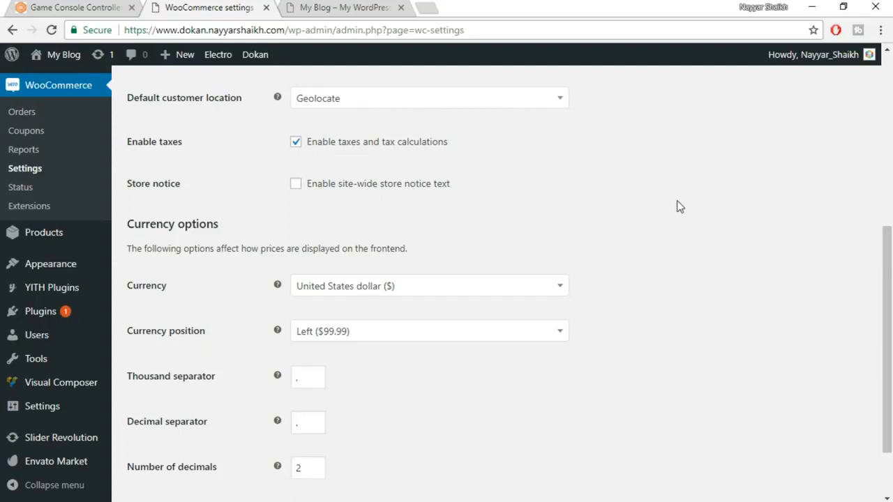
scroll(677, 205, "down", 1)
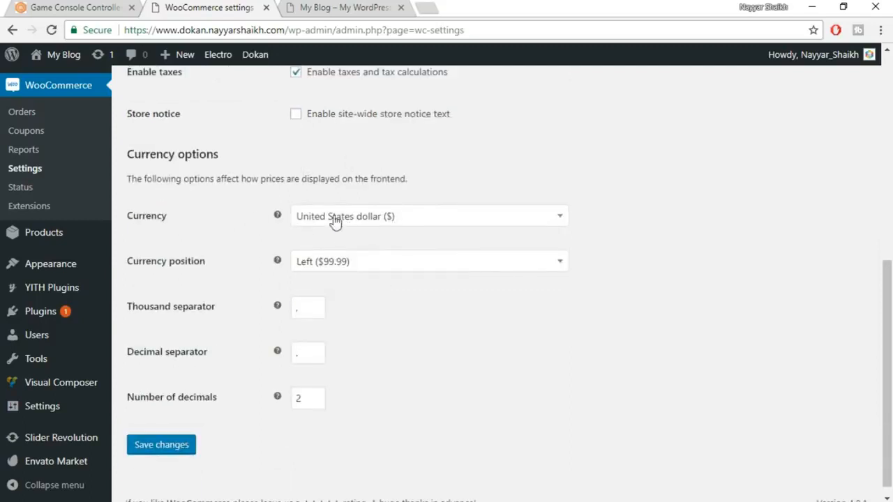
left_click(413, 224)
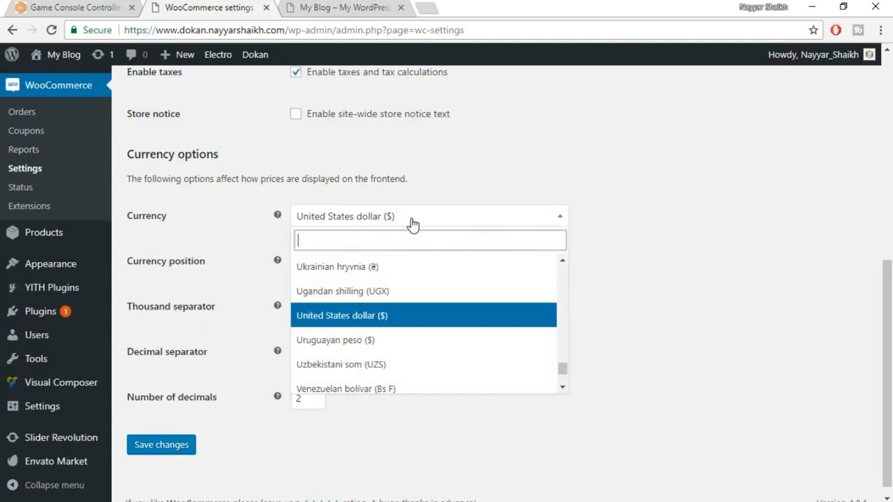
type("india")
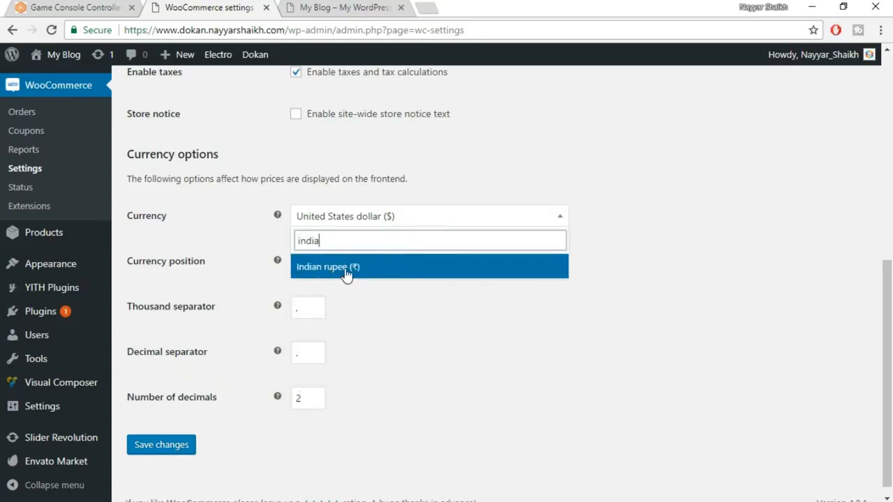
left_click(421, 322)
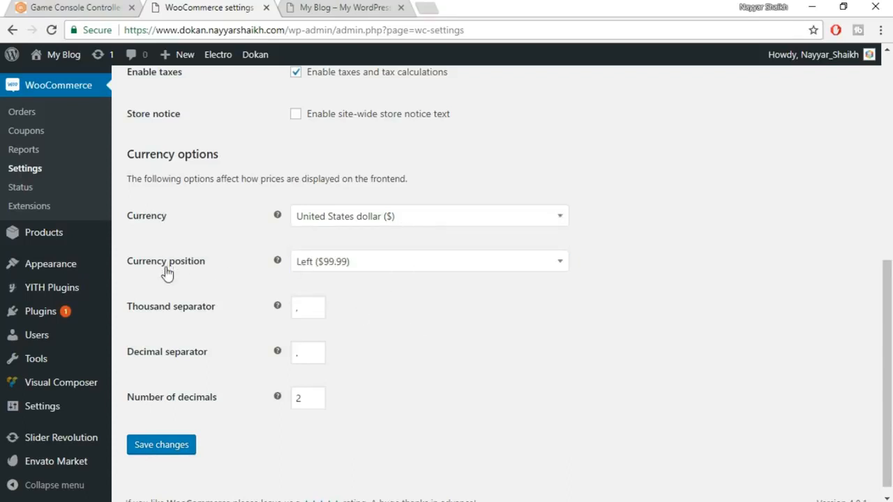
left_click(344, 278)
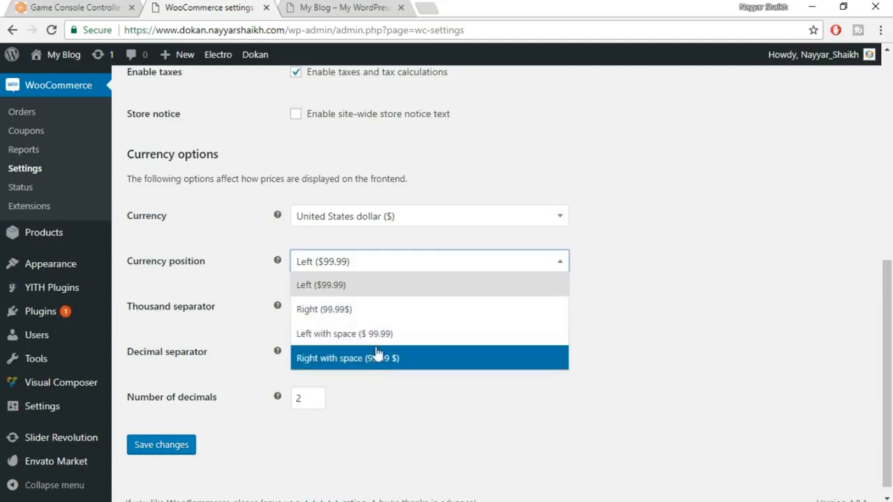
left_click(358, 292)
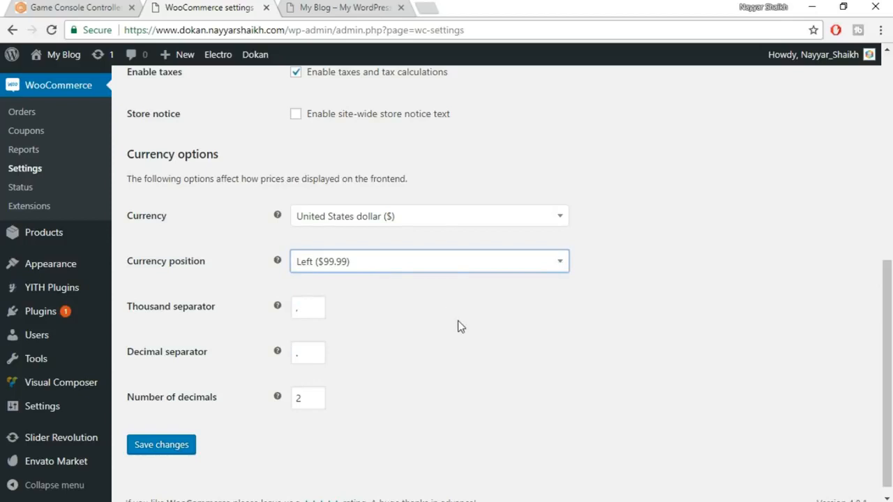
scroll(454, 335, "down", 1)
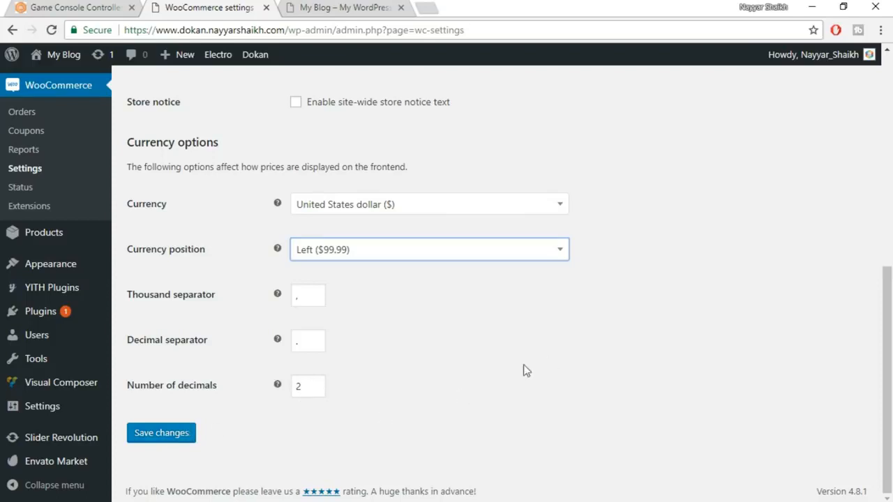
left_click(183, 442)
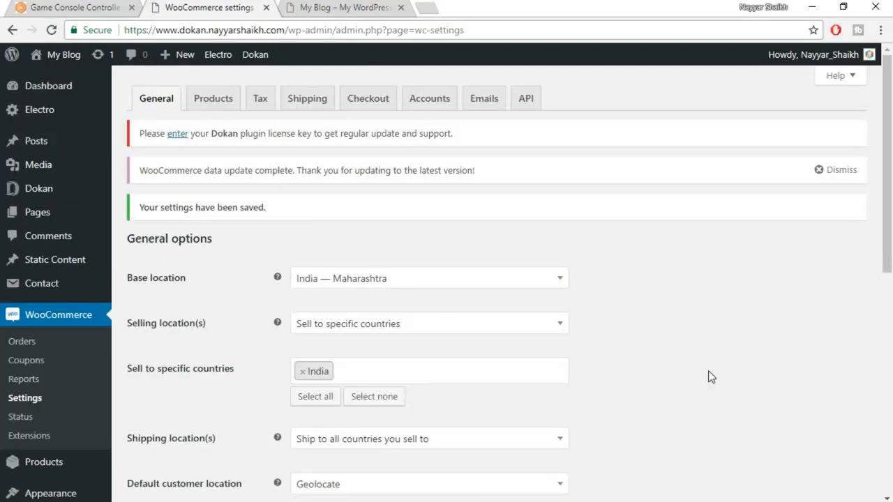
- In Products settings, set the weight unit to g and dimensions unit to cm
left_click(210, 104)
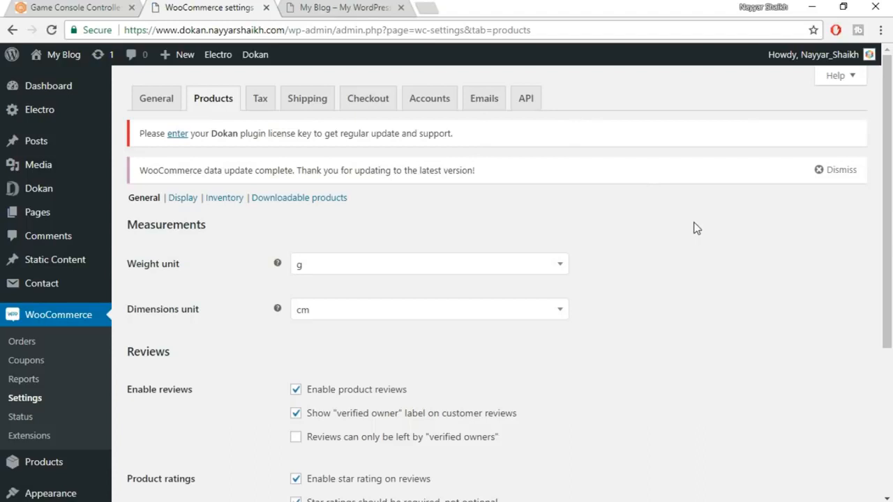
left_click(310, 268)
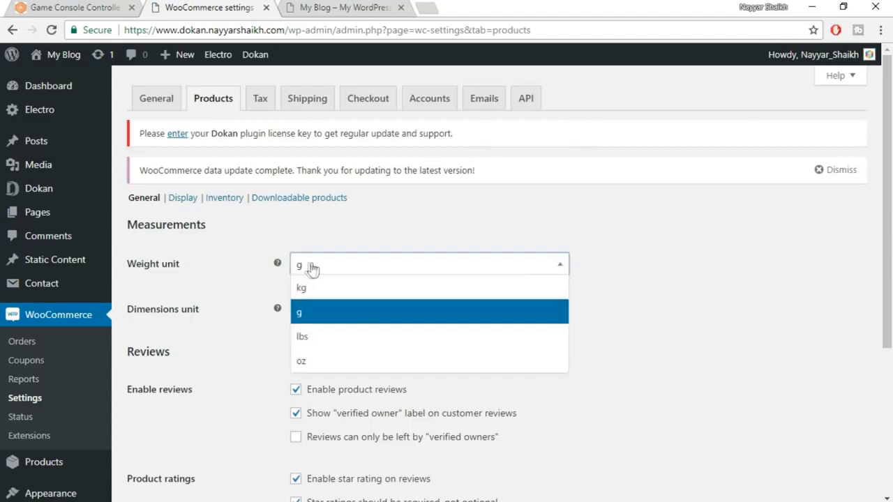
left_click(343, 321)
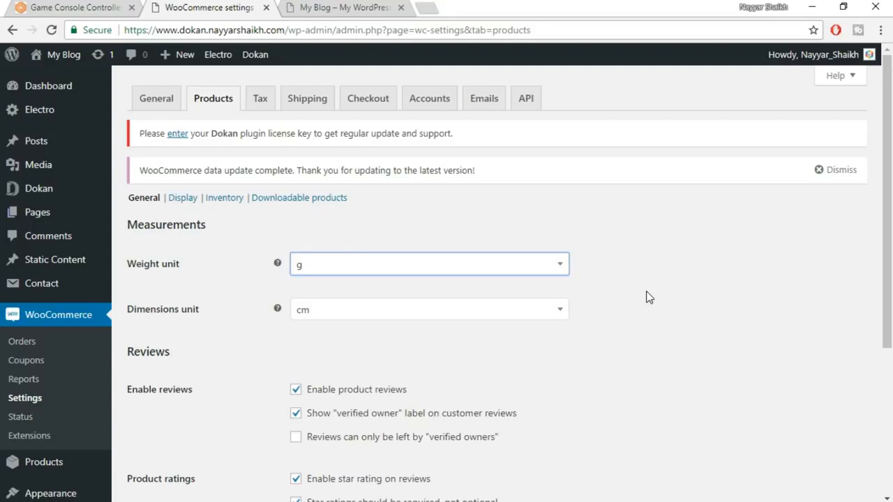
left_click(495, 272)
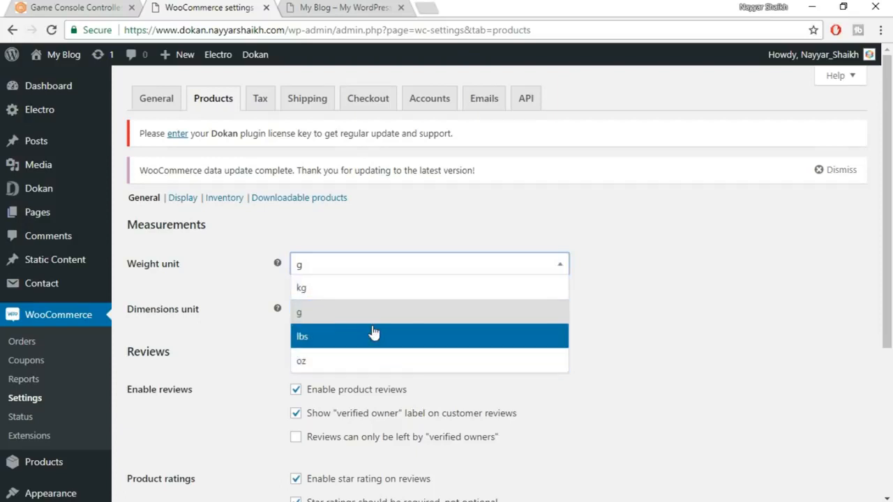
left_click(618, 307)
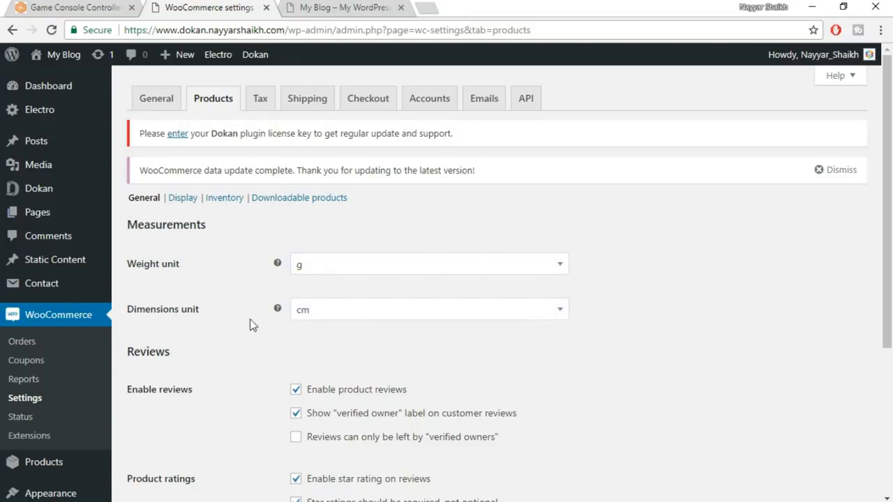
left_click(348, 314)
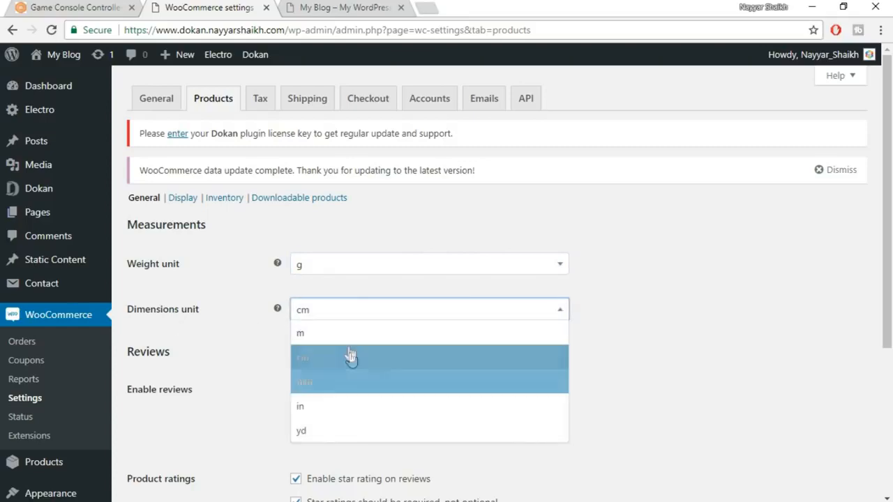
left_click(319, 364)
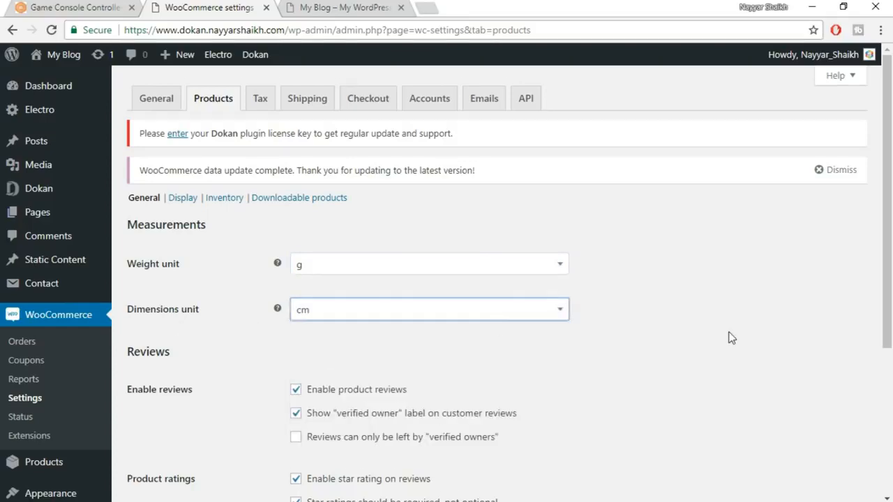
scroll(727, 339, "down", 3)
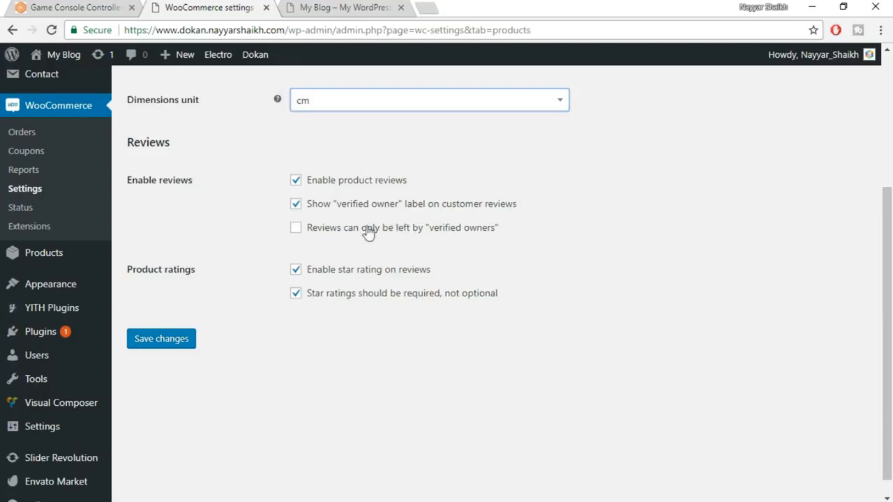
- Leave product reviews open to all customers and save the product settings
left_click(298, 232)
left_click(298, 236)
left_click(299, 235)
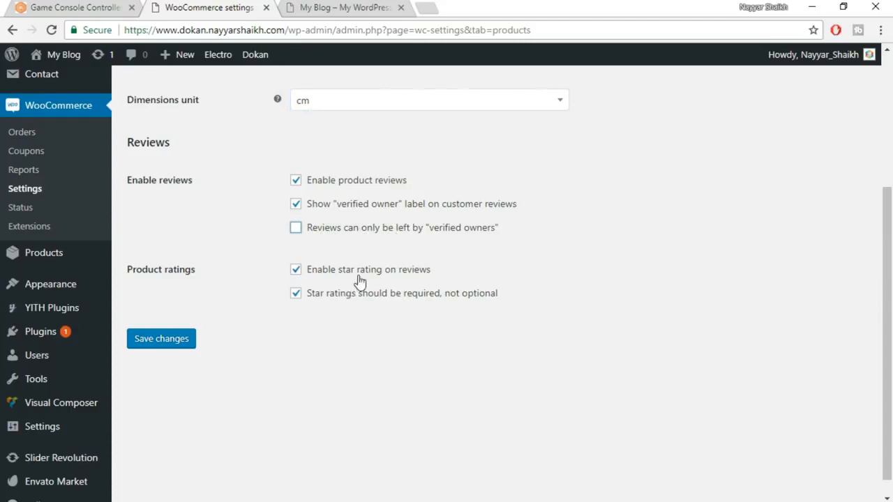
left_click(175, 349)
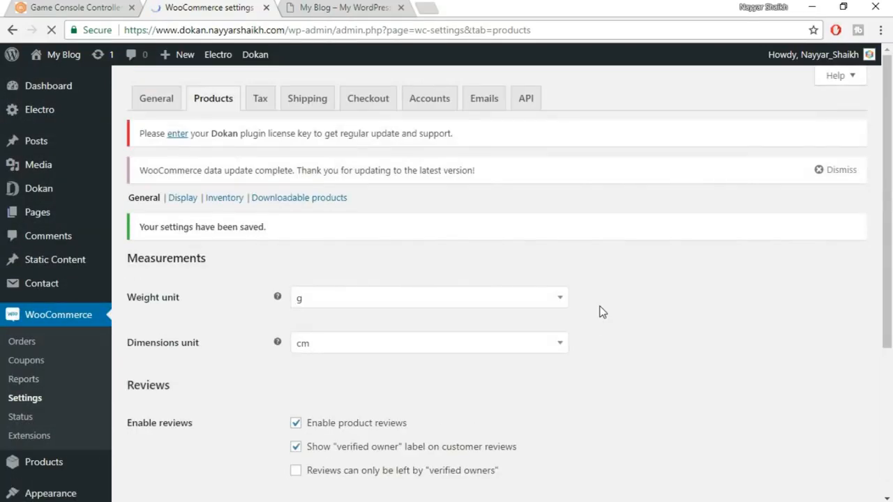
- Open the Tax settings and check the $79.00 price on the Game Console Controller page
left_click(262, 100)
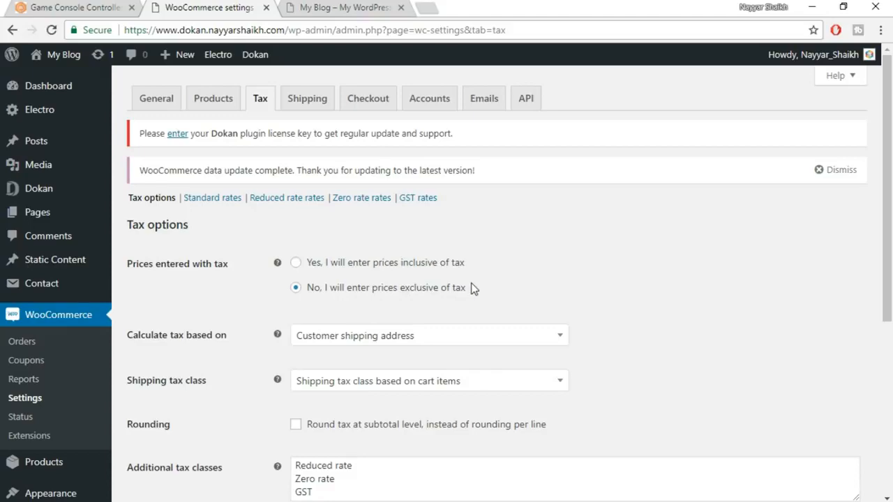
left_click(44, 7)
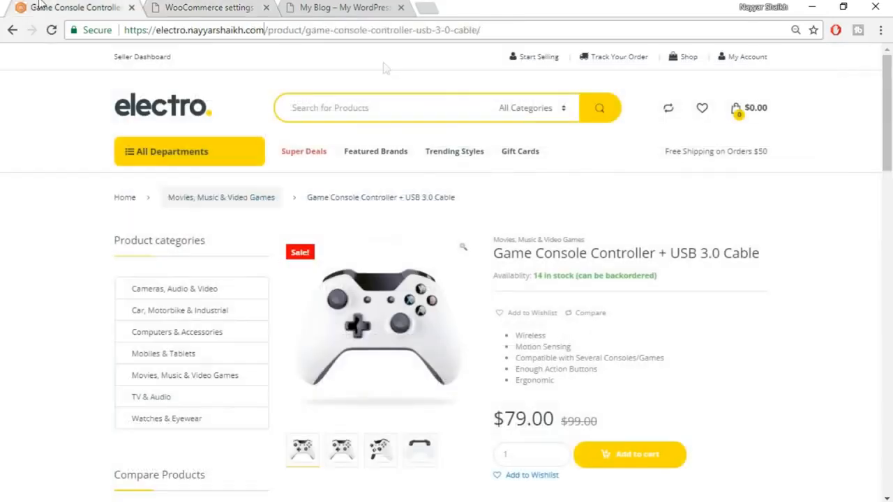
scroll(697, 265, "down", 2)
left_click_drag(503, 279, 529, 279)
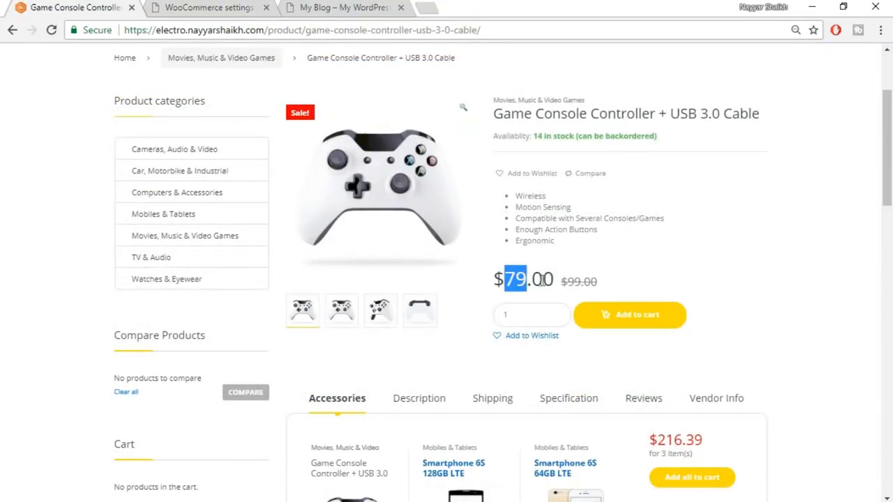
left_click(618, 279)
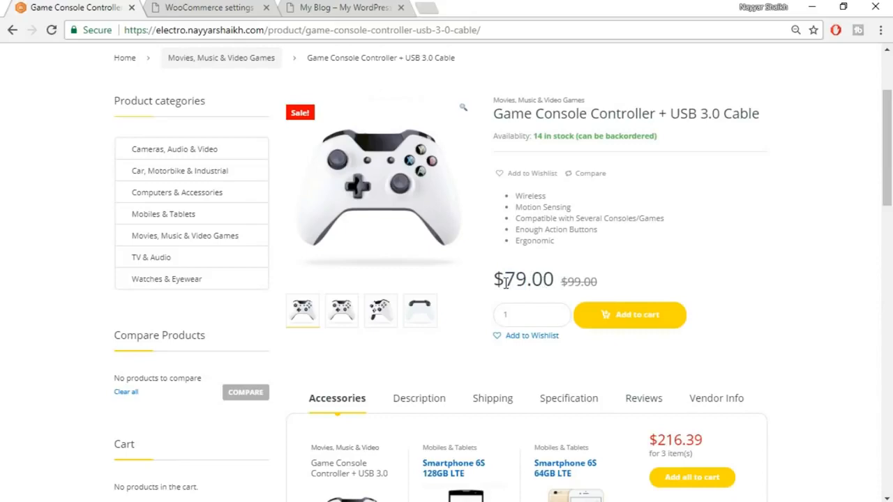
- Keep tax based on customer shipping address and leave the shipping tax class unchanged
left_click(190, 6)
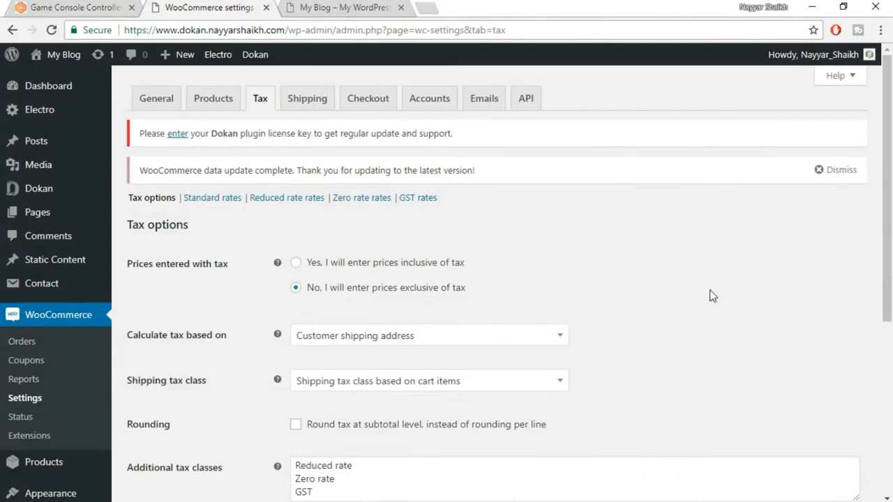
scroll(711, 296, "down", 2)
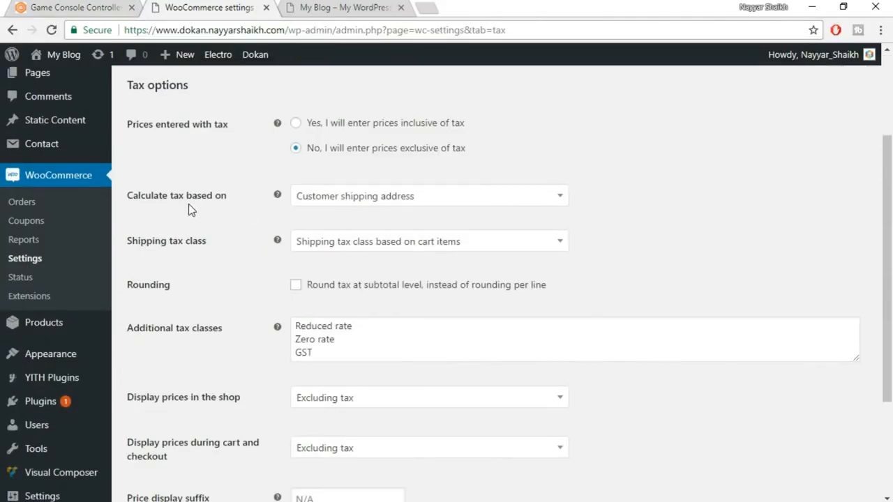
left_click(423, 202)
left_click(598, 213)
left_click(393, 248)
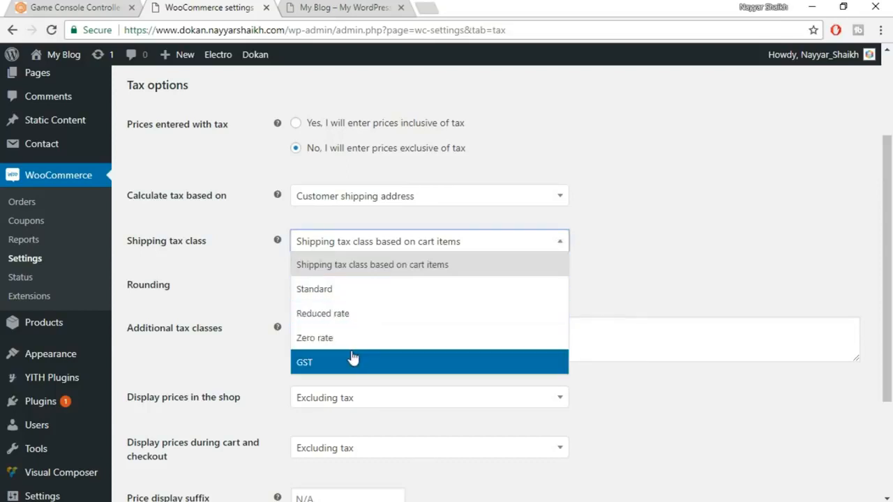
left_click(611, 260)
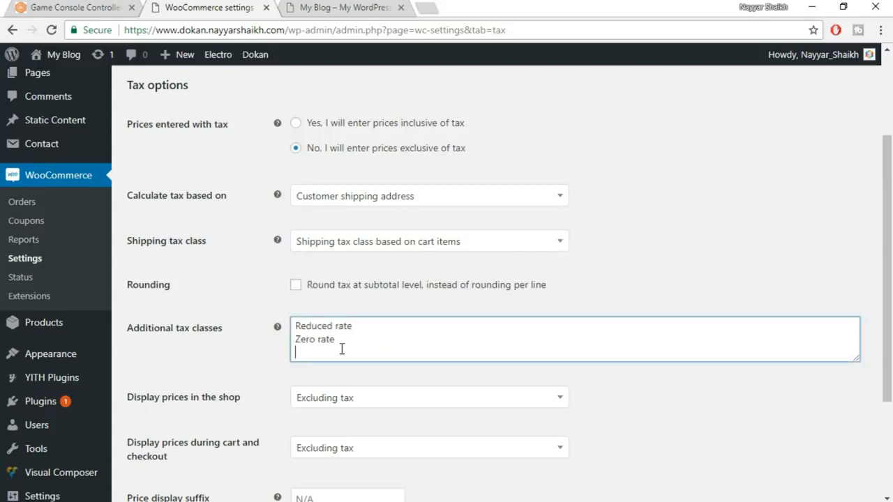
- Add GST as a third additional tax class and save the tax options
left_click(680, 260)
left_click(332, 352)
type("GST")
scroll(881, 374, "down", 2)
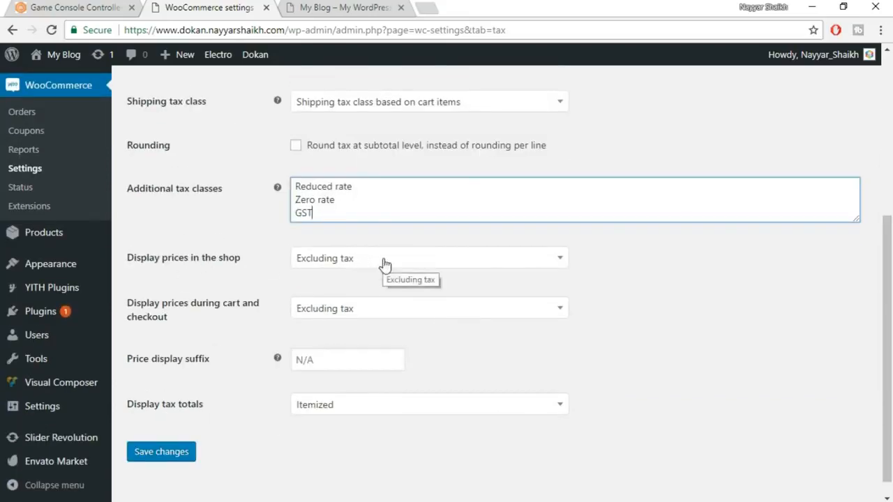
left_click(88, 8)
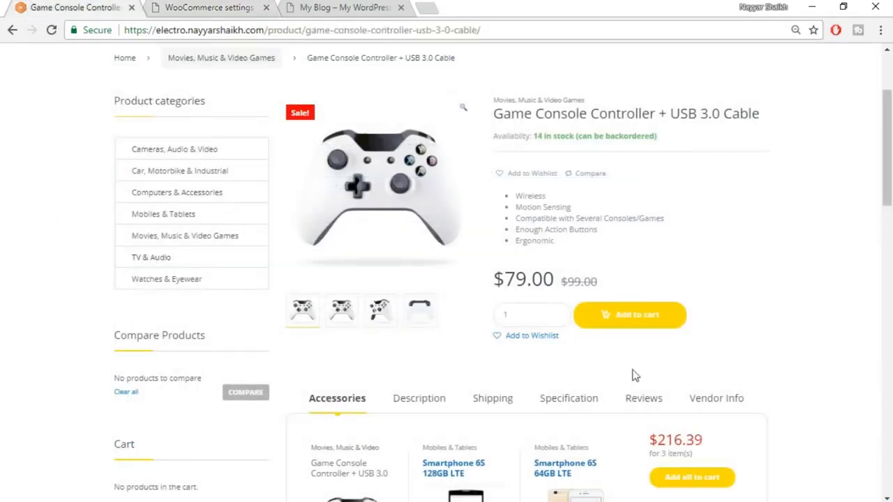
left_click(241, 6)
scroll(255, 325, "down", 1)
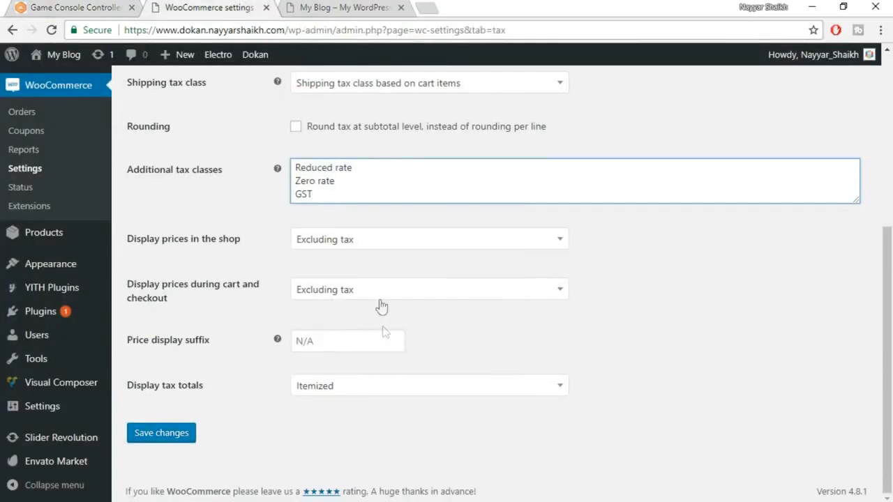
left_click(179, 441)
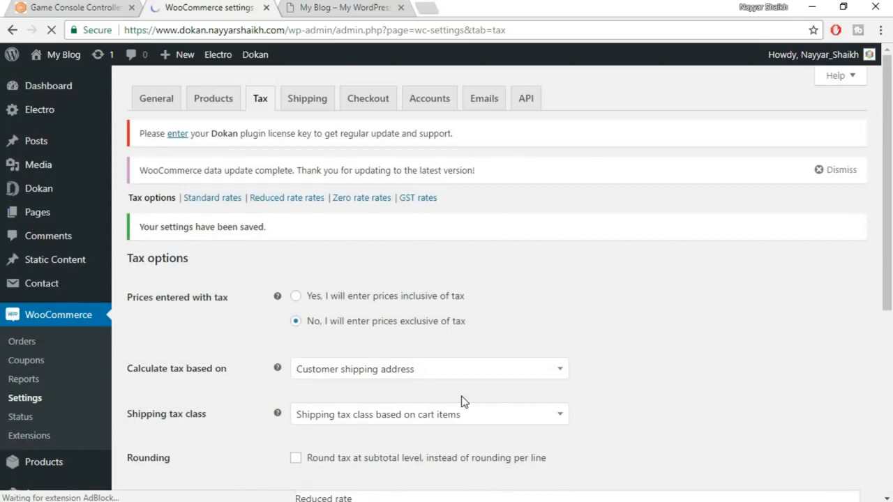
scroll(464, 402, "down", 3)
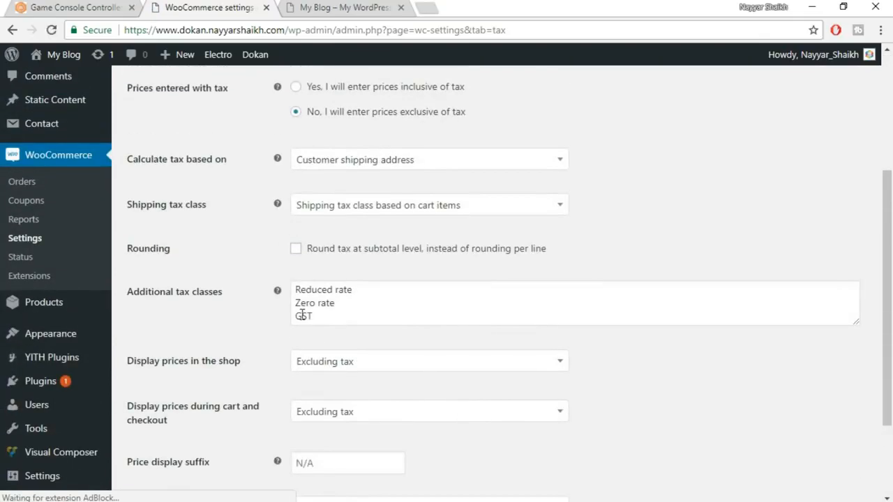
scroll(472, 347, "up", 1)
scroll(470, 237, "up", 2)
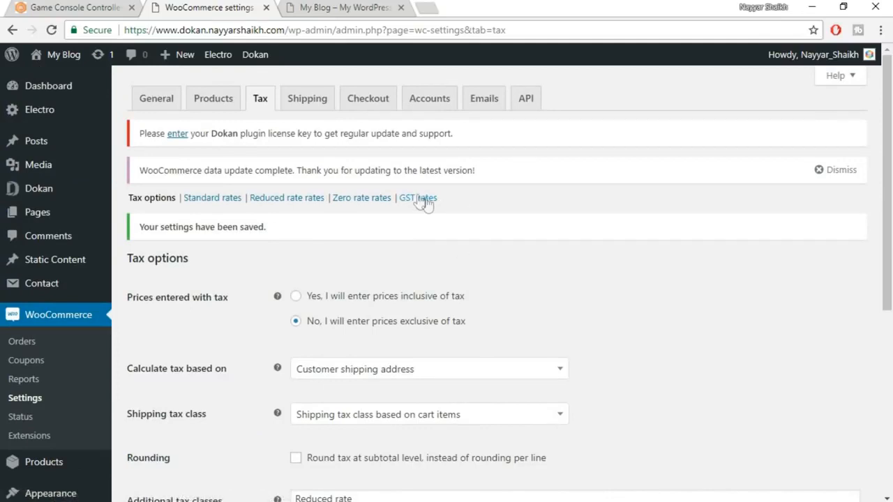
- Insert a GST rate row for country IN, rate 12, named CGST, with shipping unticked
left_click(427, 199)
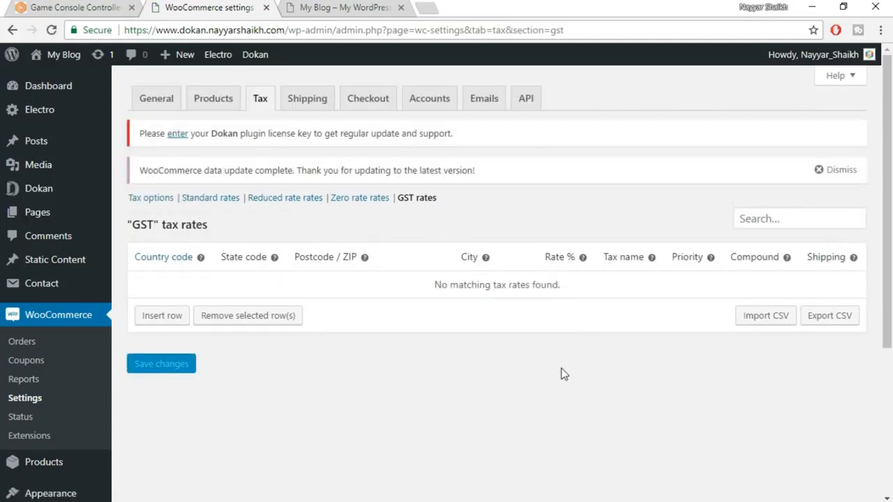
left_click(165, 325)
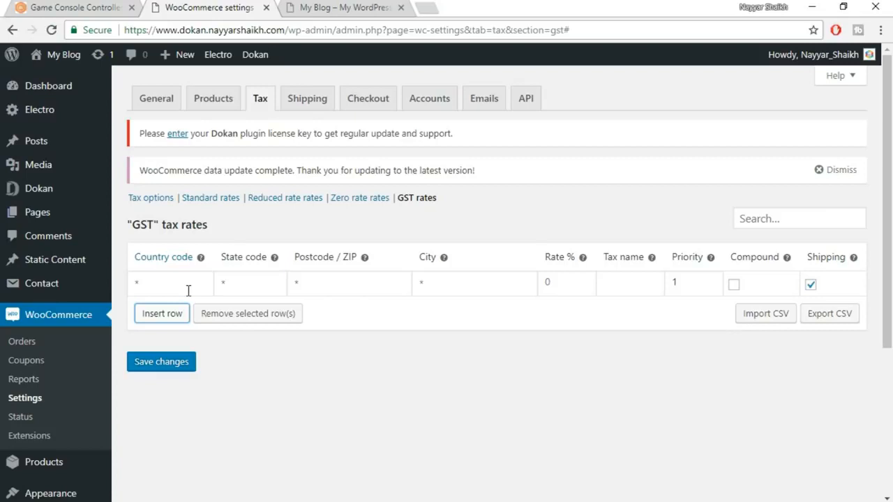
left_click(188, 290)
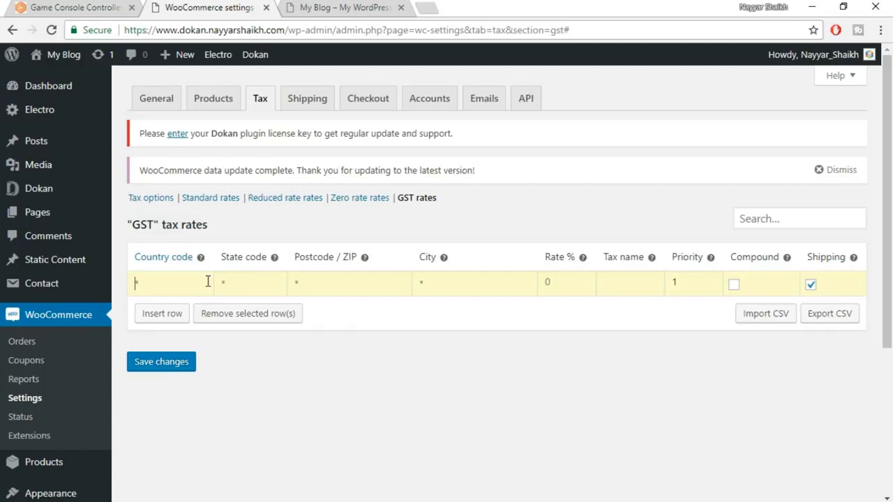
type("IN")
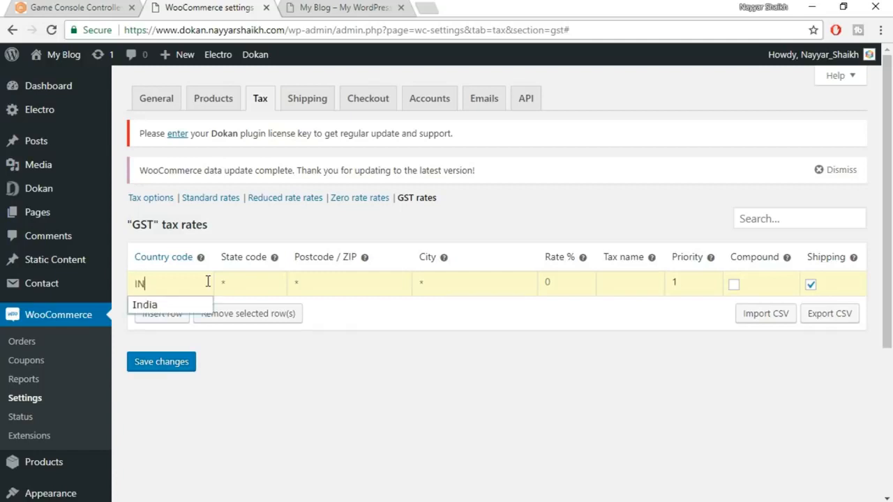
left_click(160, 310)
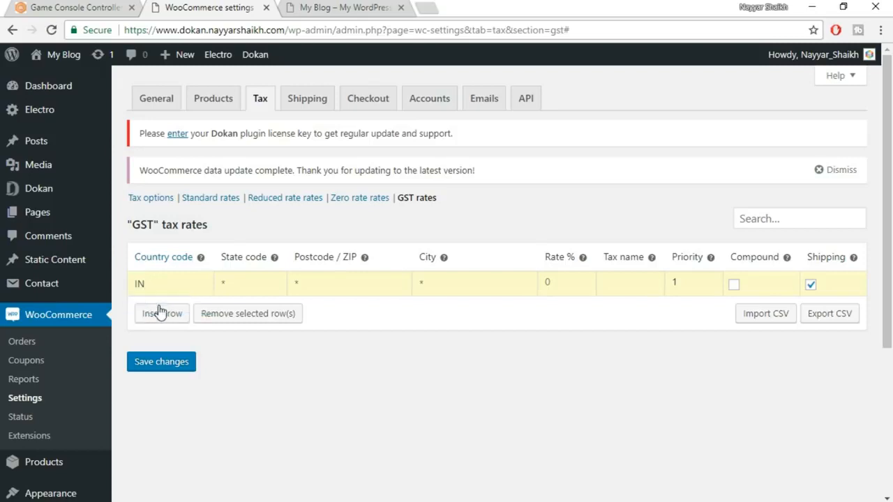
left_click(244, 283)
type("12")
left_click(643, 286)
type("CGST")
left_click(811, 284)
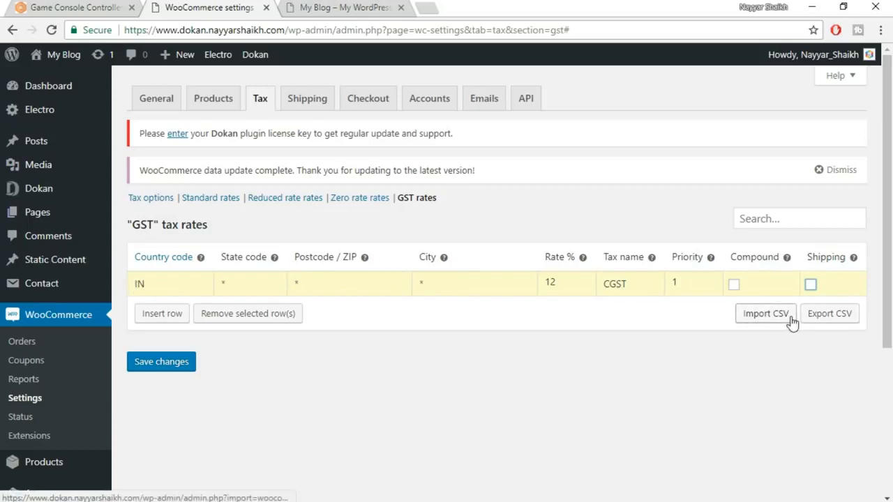
- Add a second GST row for IN, state MH, rate 12, named SGST without shipping, and save
left_click(162, 313)
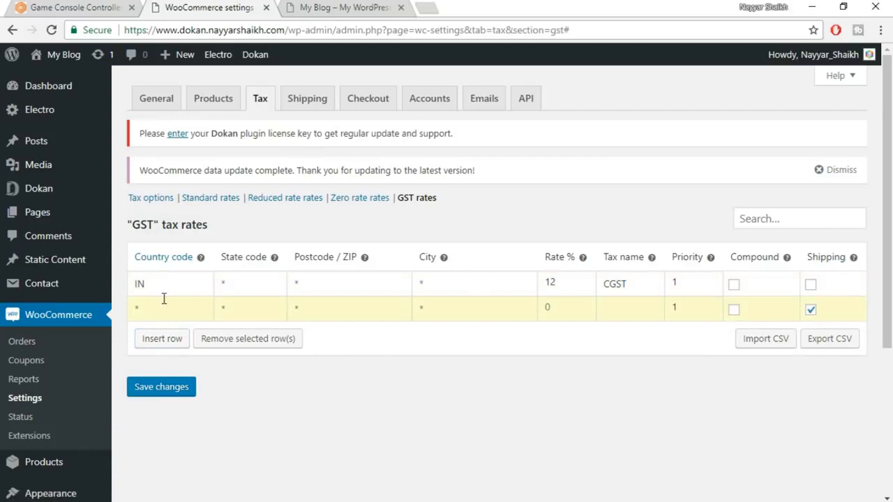
type("IN")
left_click(171, 330)
left_click(258, 313)
type("MH")
key("Tab")
left_click(570, 304)
type("12")
left_click(645, 305)
type("SGST")
left_click(810, 310)
left_click(182, 392)
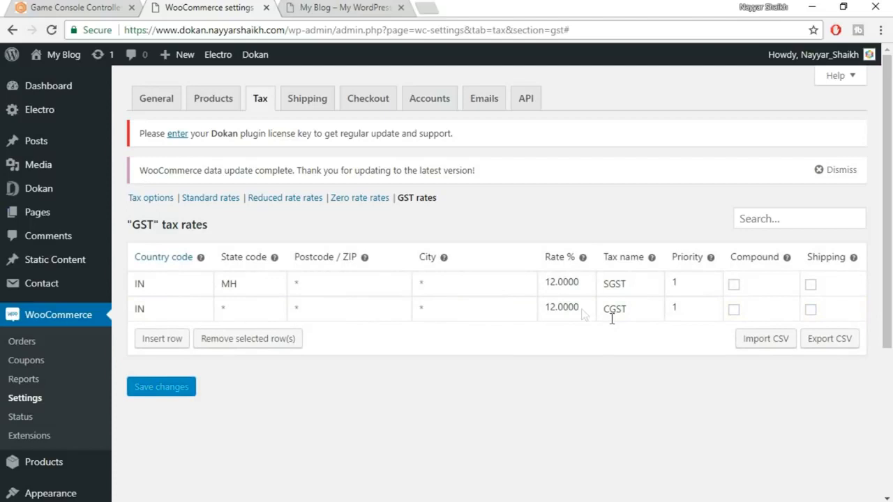
left_click(306, 111)
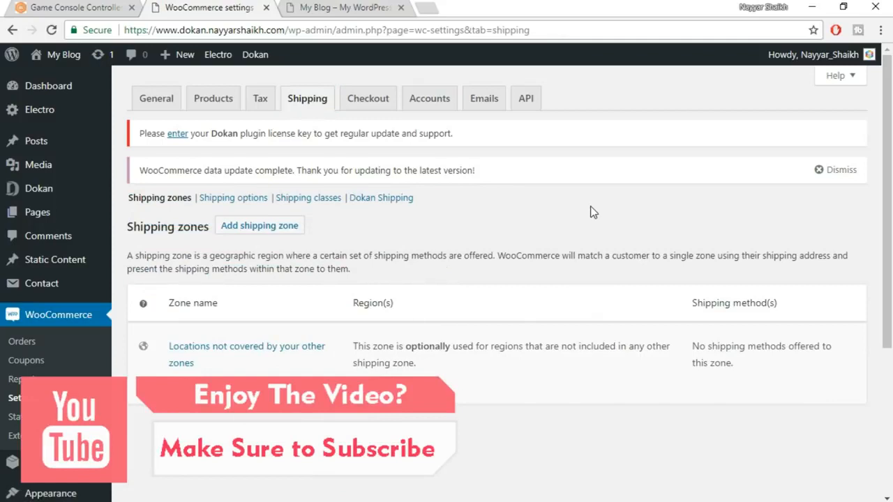
- Create and save a shipping zone named India with India as its region, then start adding a method
left_click(274, 232)
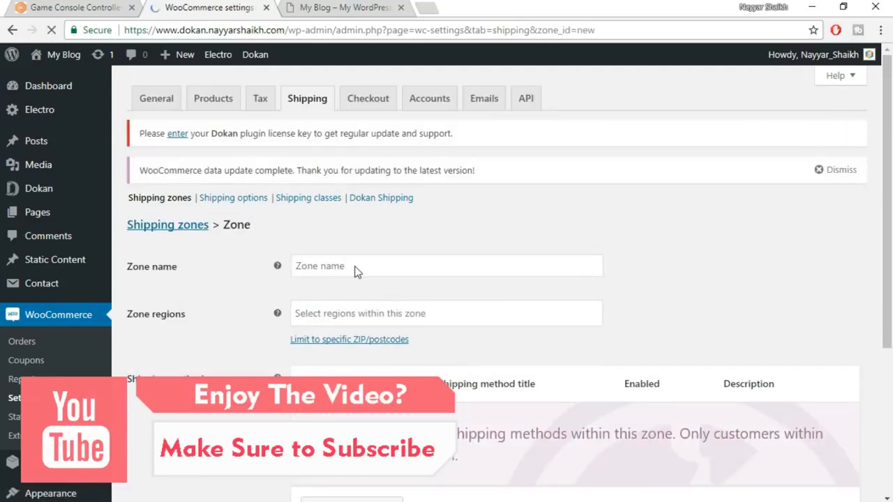
left_click(358, 267)
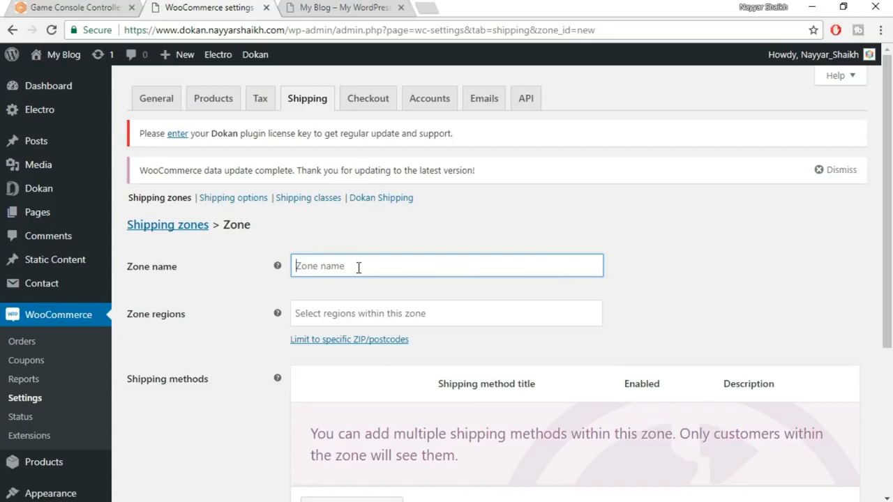
type("Indi")
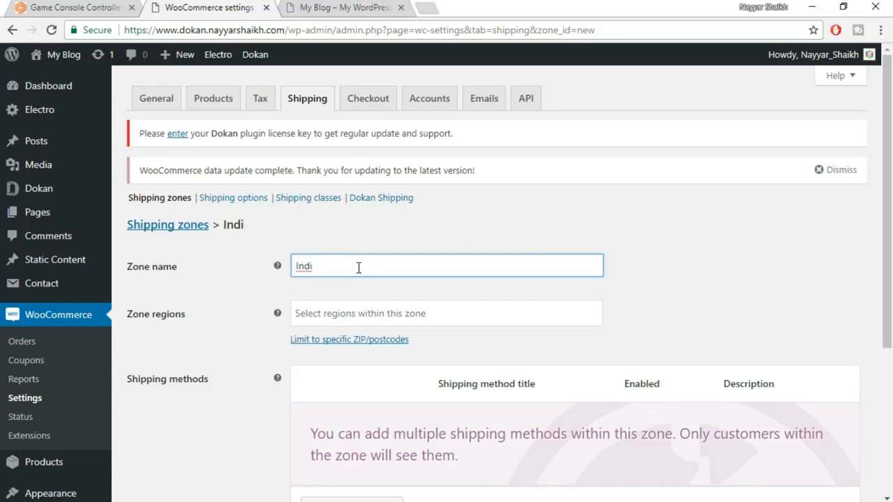
type("a")
scroll(523, 279, "down", 1)
left_click(408, 243)
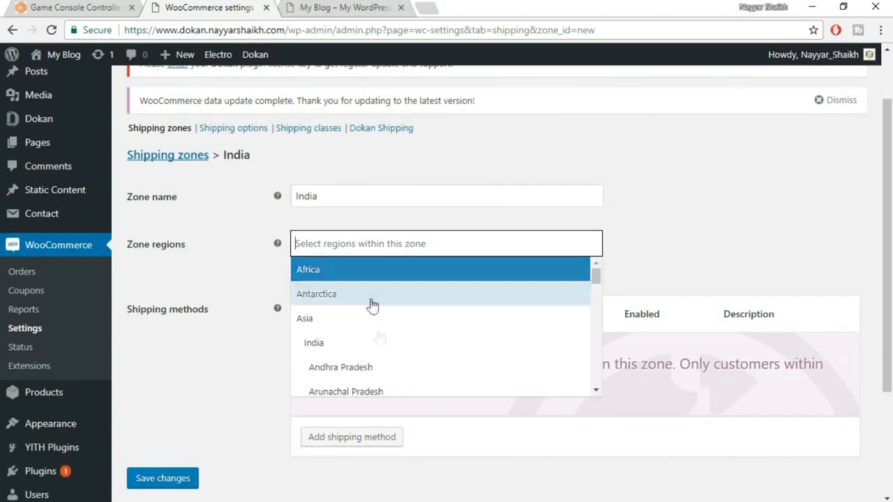
left_click(355, 346)
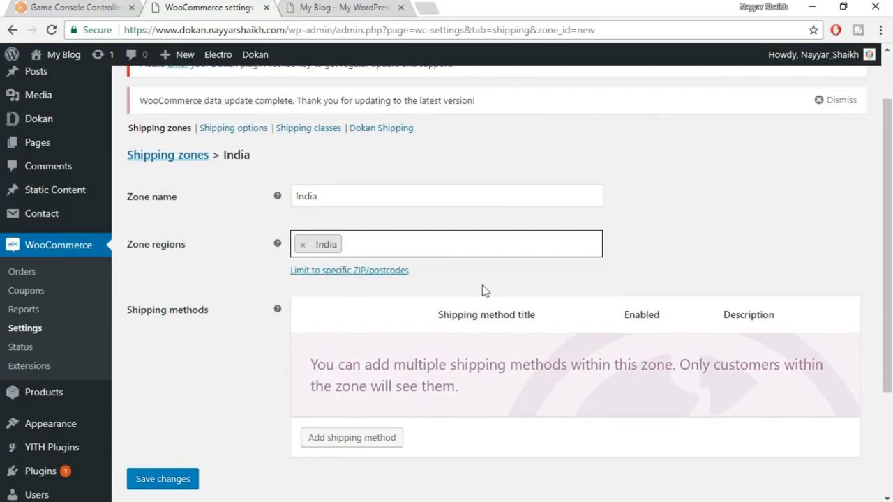
scroll(482, 289, "down", 1)
left_click(160, 417)
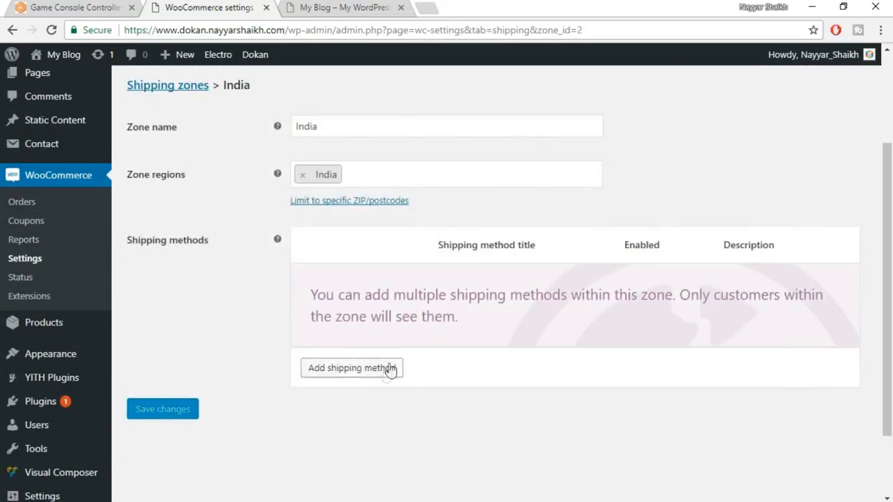
left_click(361, 371)
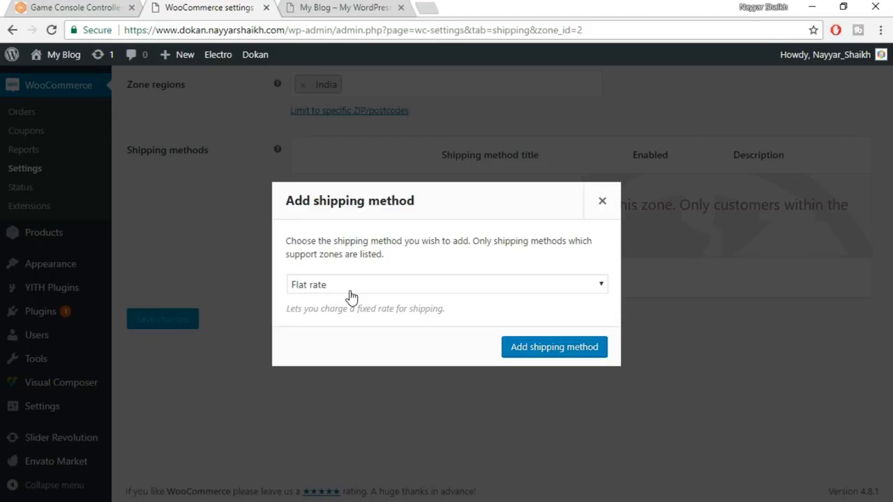
- Add Flat rate to the India zone and save its cost as 2
left_click(577, 352)
mouse_move(335, 219)
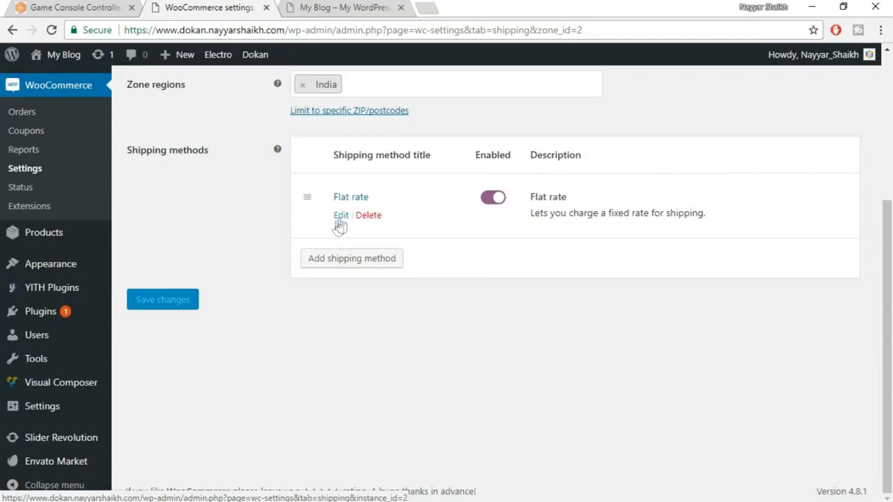
left_click(341, 216)
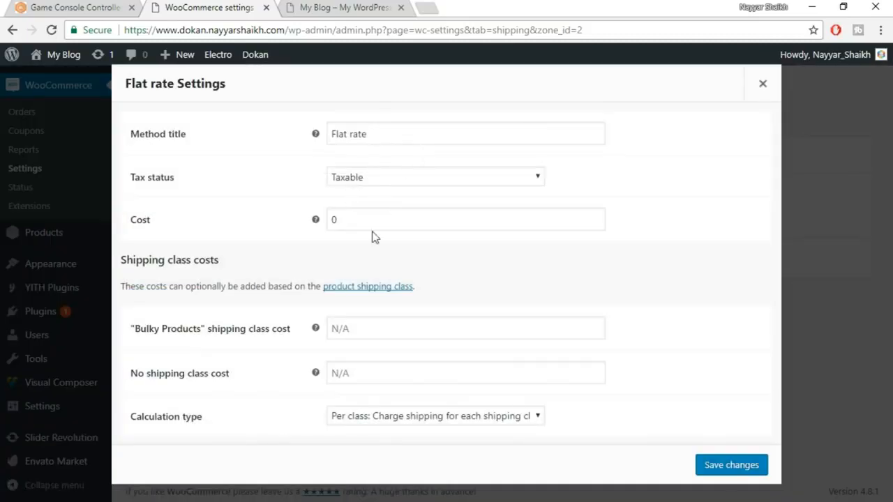
left_click(337, 220)
double_click(337, 221)
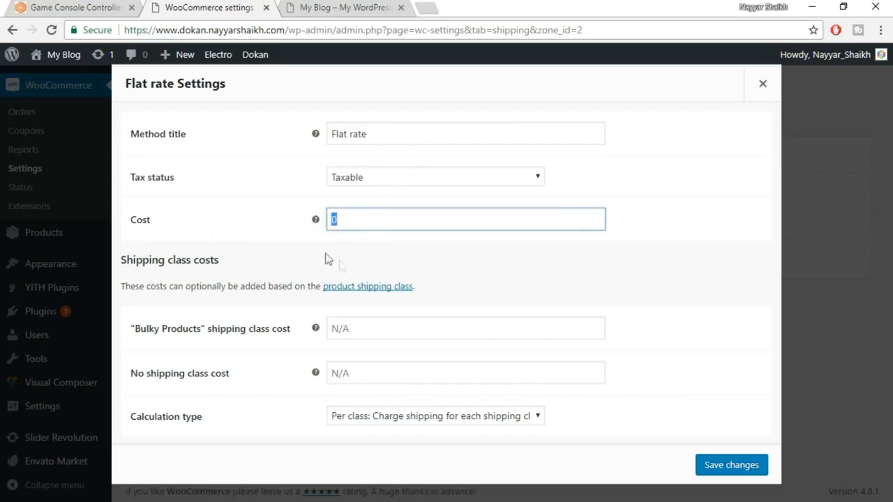
type("2")
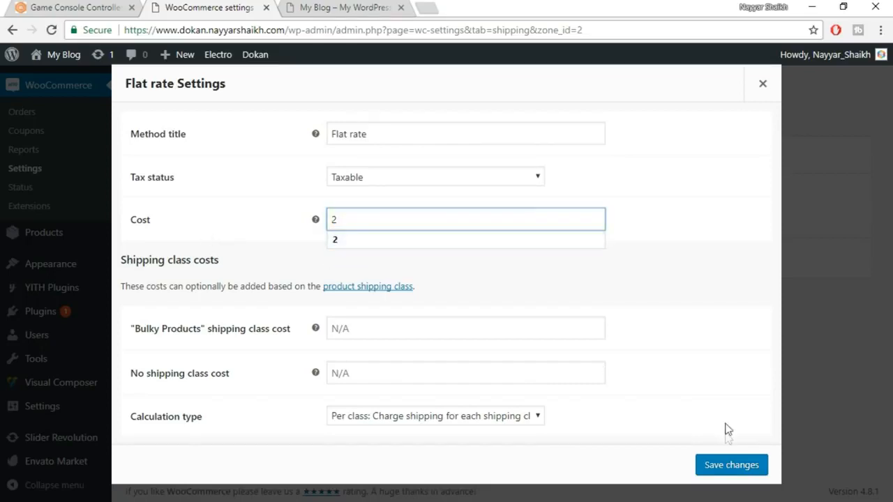
left_click(729, 466)
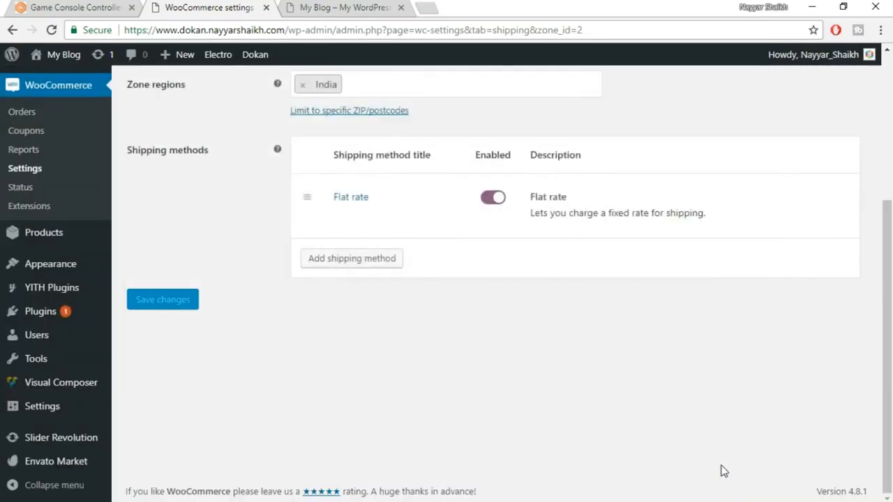
scroll(720, 471, "up", 3)
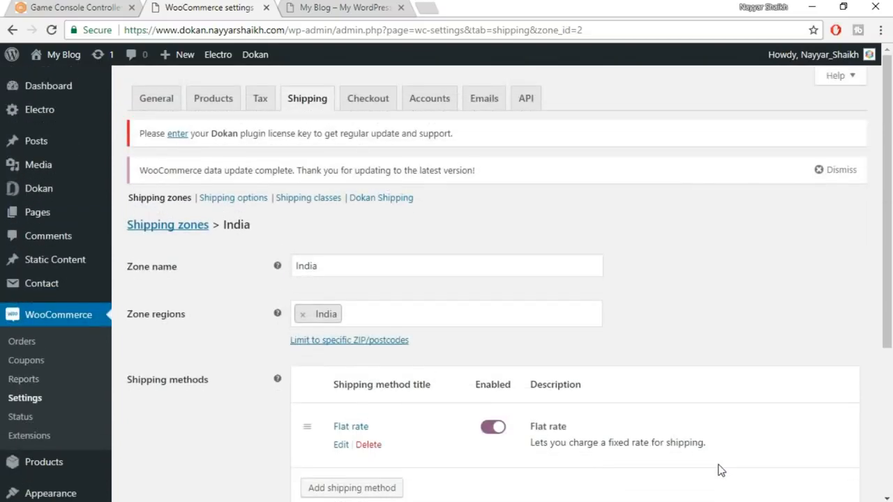
- Go to the Shipping options section and then to Shipping classes
left_click(240, 200)
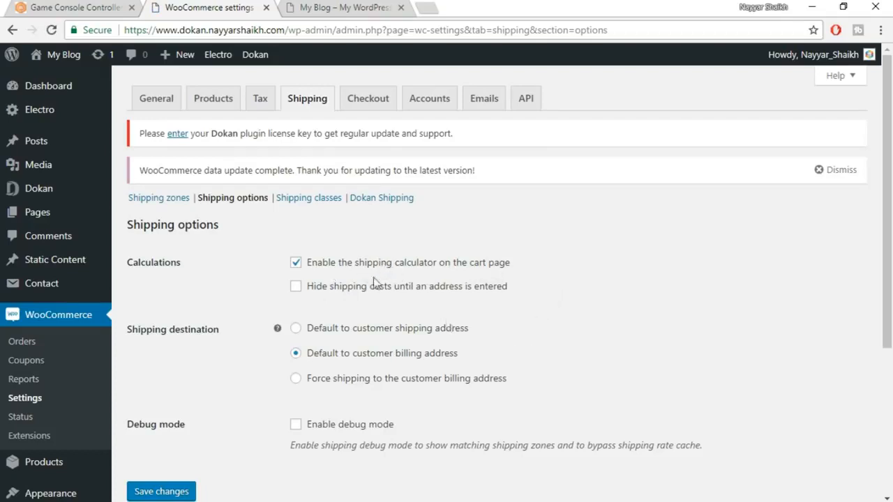
left_click(307, 198)
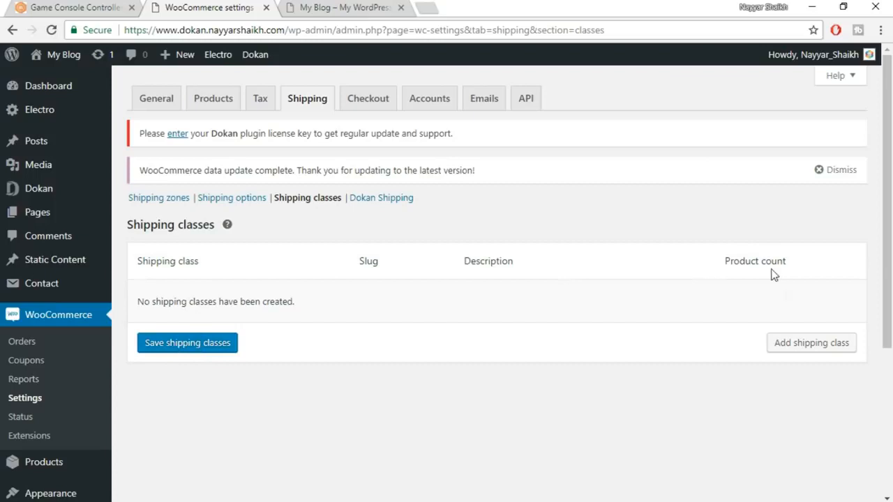
- Save a new shipping class 'Bulky' with description 'Over 10Kgs', then return to Shipping zones
left_click(810, 345)
left_click(237, 305)
type("B")
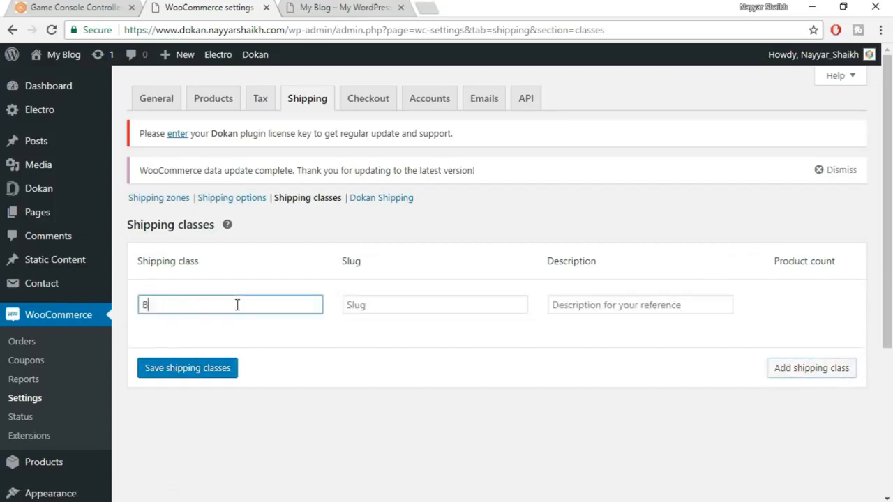
type("ulky")
left_click(597, 305)
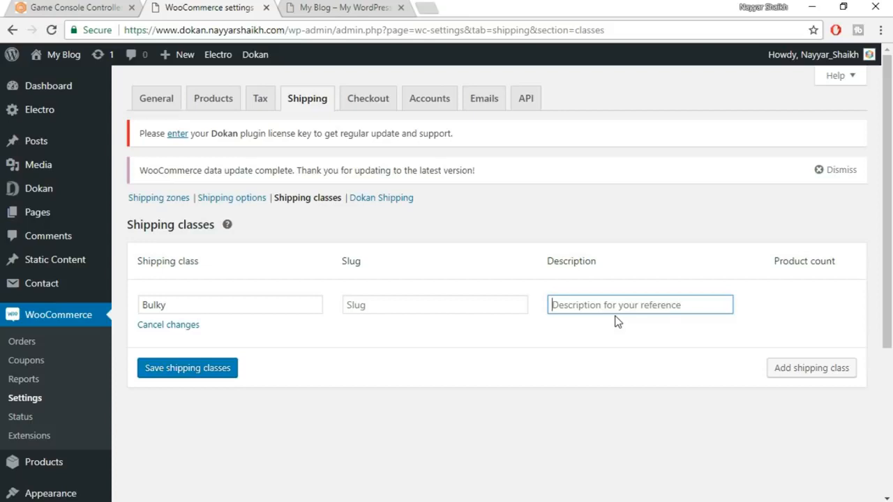
type("Over 10Kg")
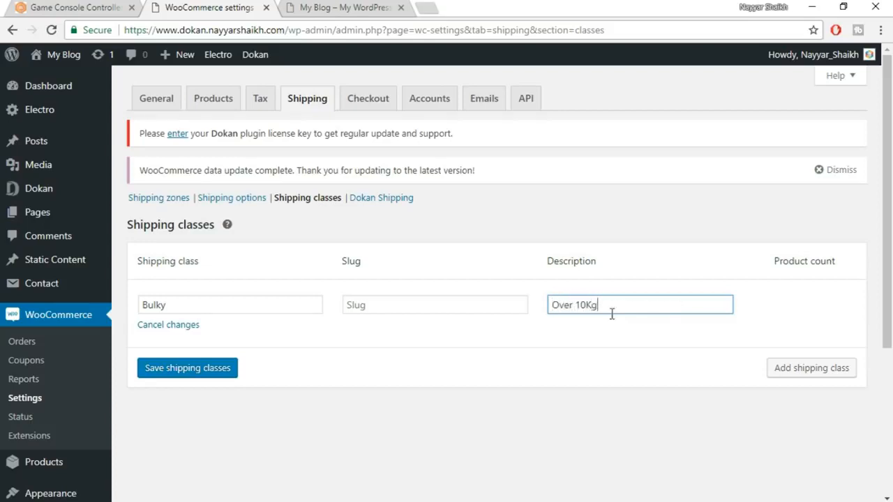
type("s")
left_click(199, 379)
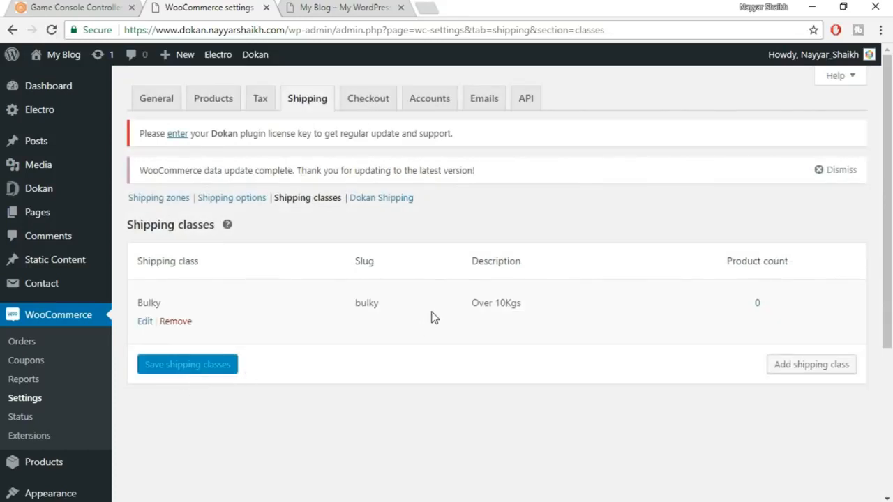
left_click(176, 201)
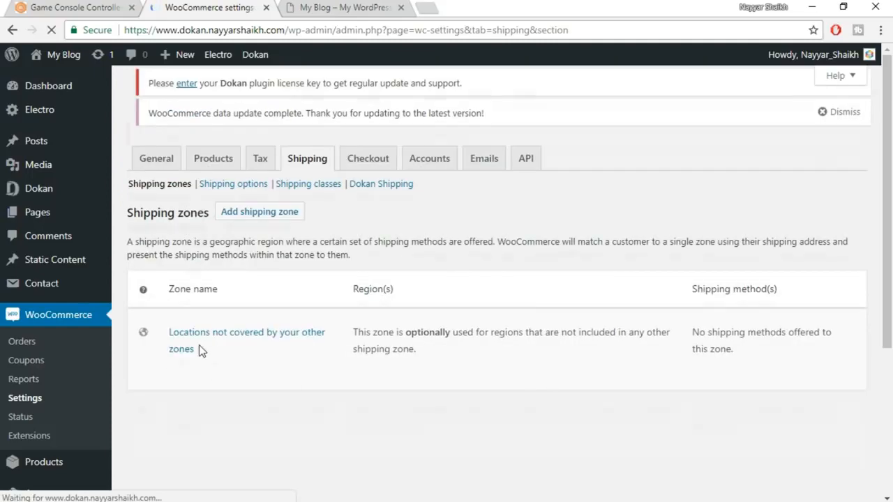
- Open the India zone's Flat rate settings and enter 5 as the Bulky class cost
left_click(176, 371)
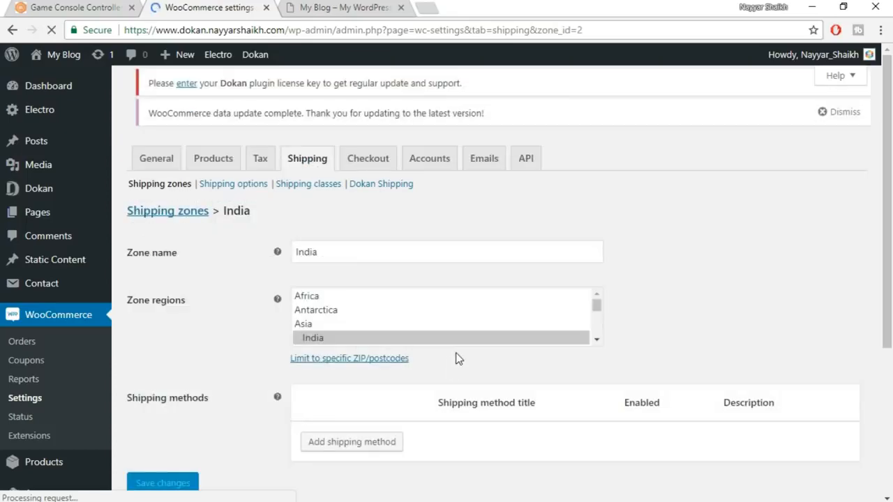
scroll(339, 388, "down", 1)
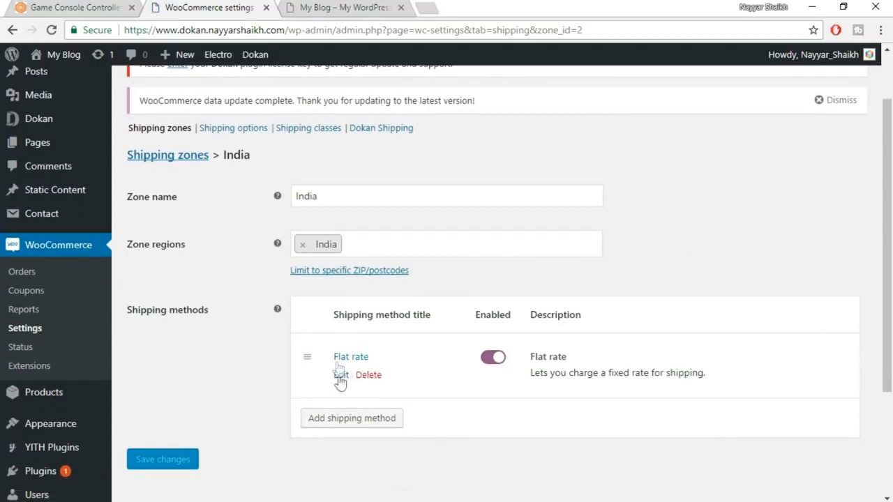
left_click(341, 375)
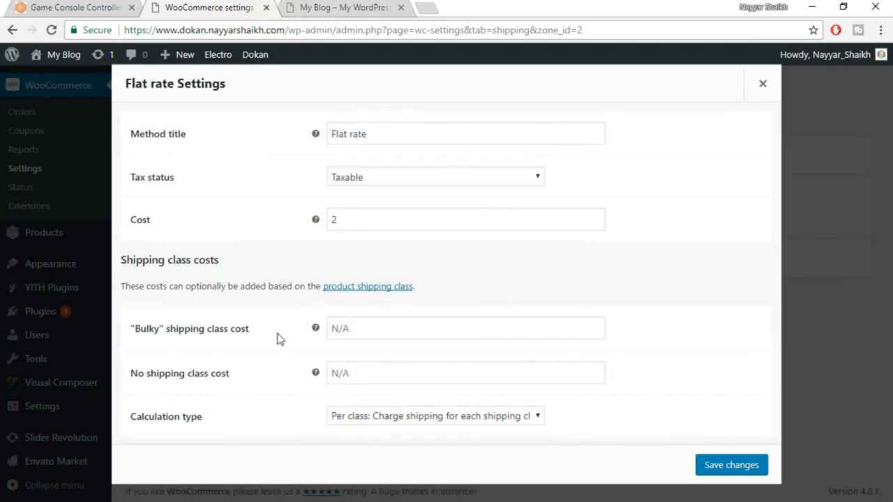
left_click(363, 337)
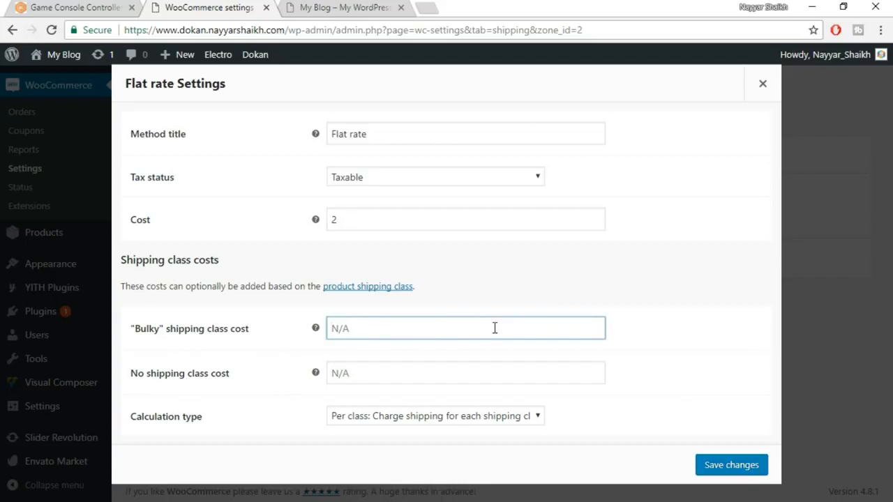
type("5")
- Change the Flat rate Cost to 2 * [qty] and Bulky cost to 5 * [qty], then save
left_click_drag(371, 219, 335, 219)
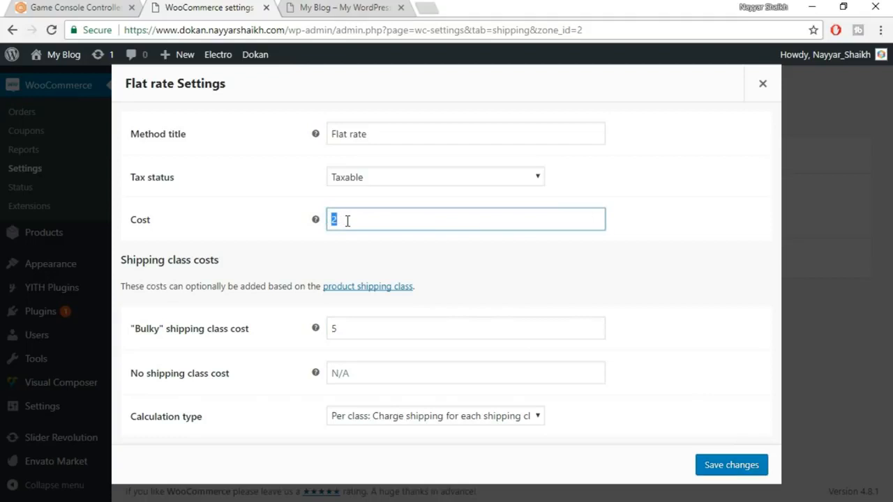
left_click(448, 223)
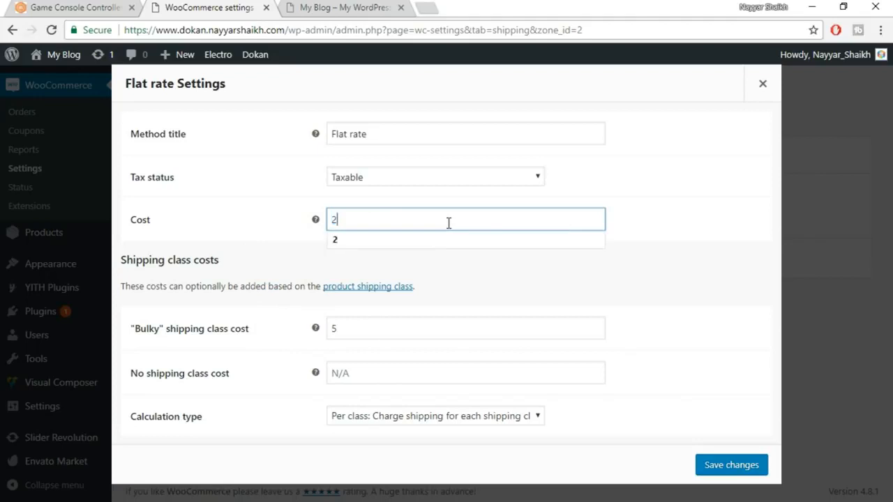
left_click(385, 218)
type("*")
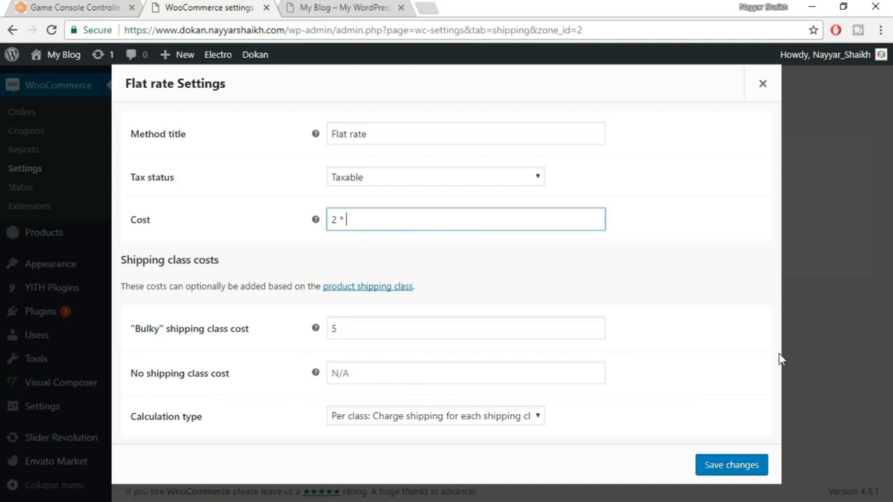
type(" [qty]")
double_click(334, 220)
left_click(386, 220)
left_click(363, 325)
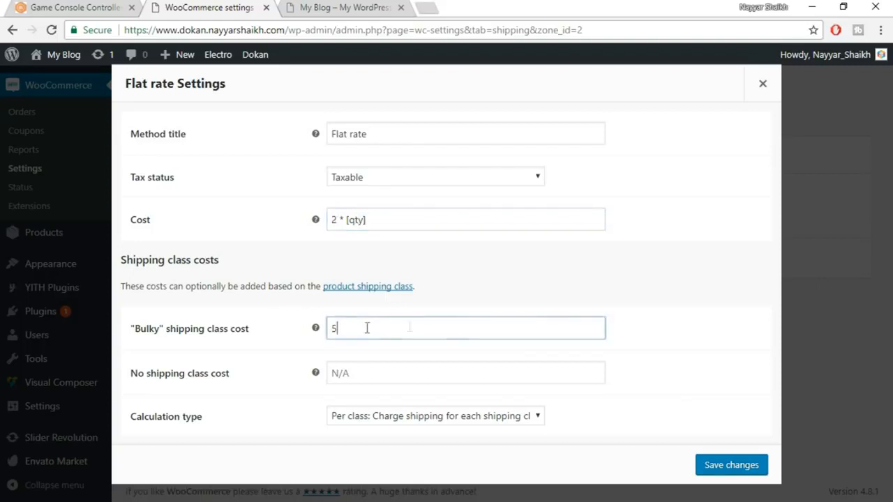
type("5 * [qty")
left_click(730, 465)
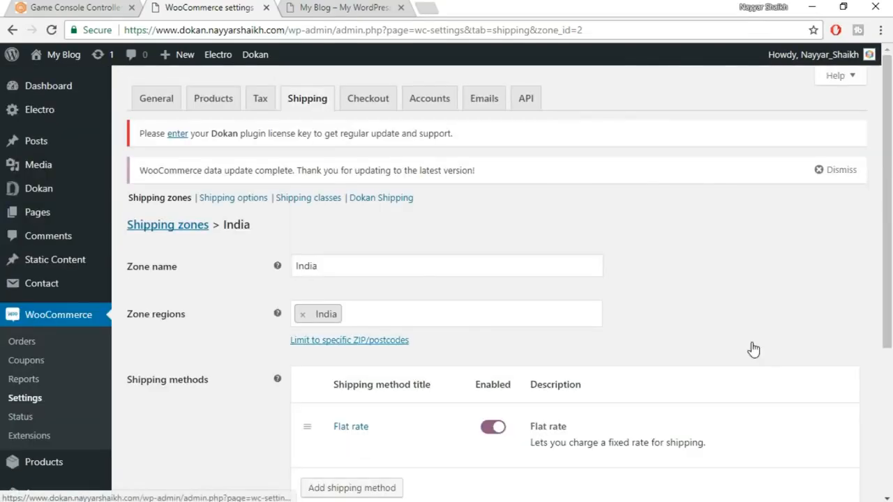
- Review the Checkout options, keeping Cart and Checkout as the checkout pages, and save them
left_click(357, 106)
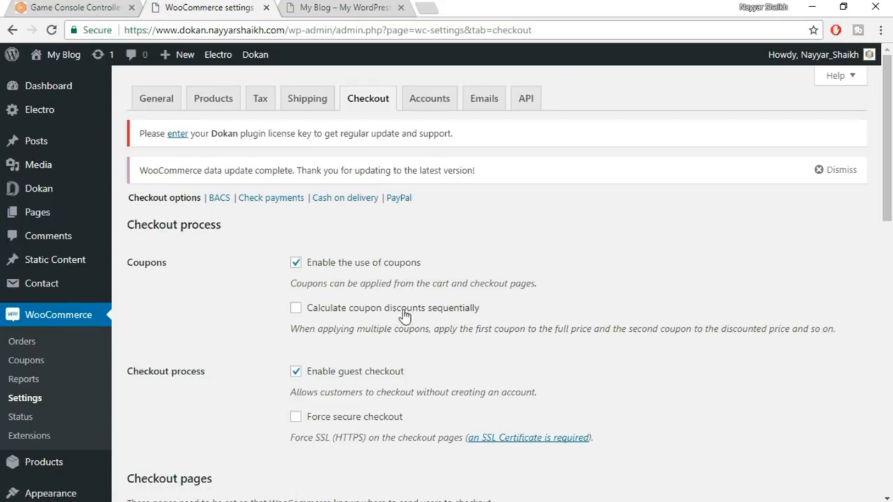
scroll(711, 324, "down", 1)
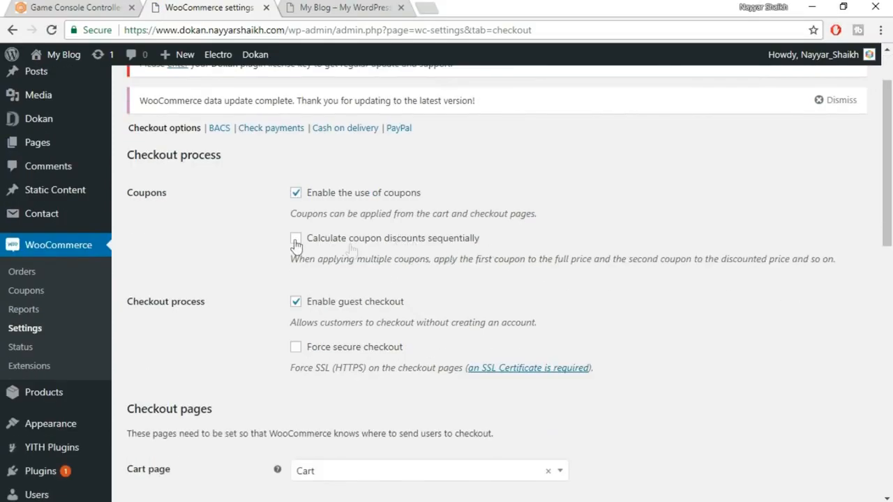
scroll(772, 362, "down", 4)
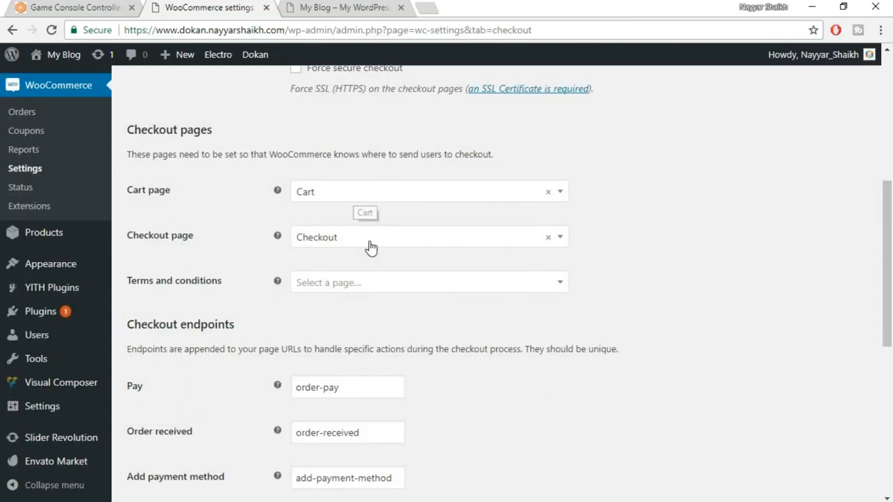
left_click(493, 195)
left_click(494, 196)
left_click(403, 239)
left_click(403, 241)
scroll(760, 328, "down", 1)
scroll(758, 328, "down", 4)
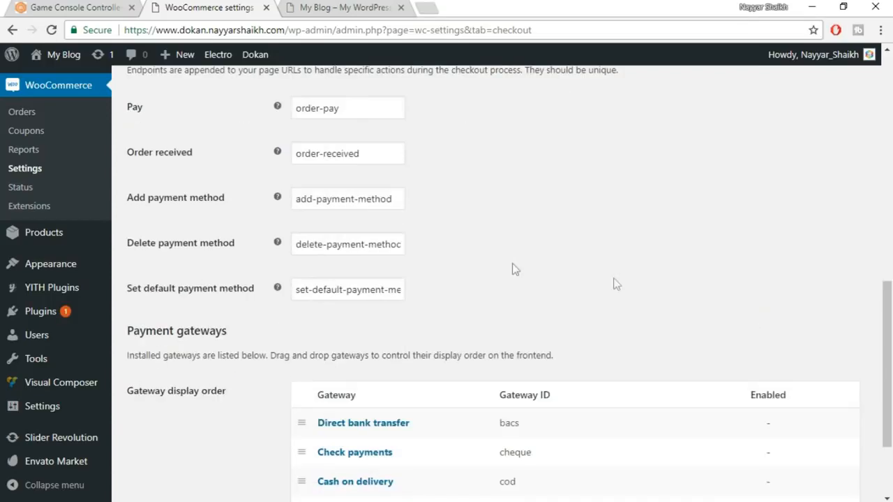
scroll(389, 279, "down", 2)
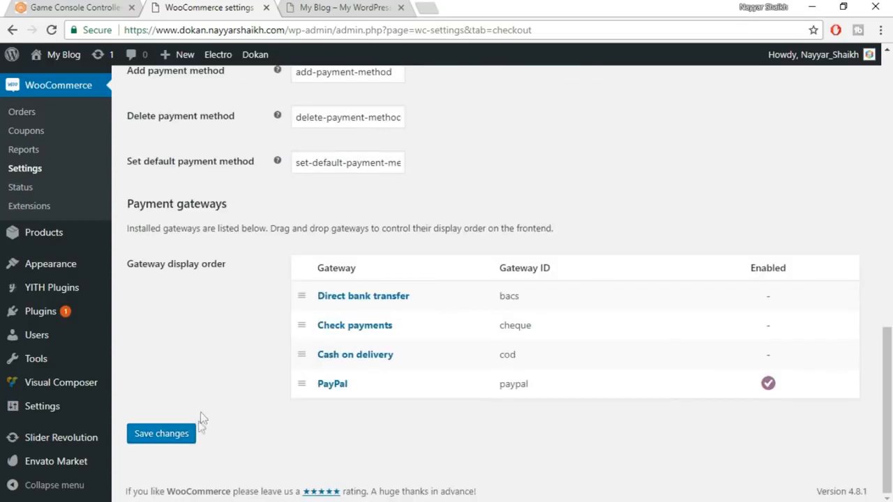
left_click(177, 441)
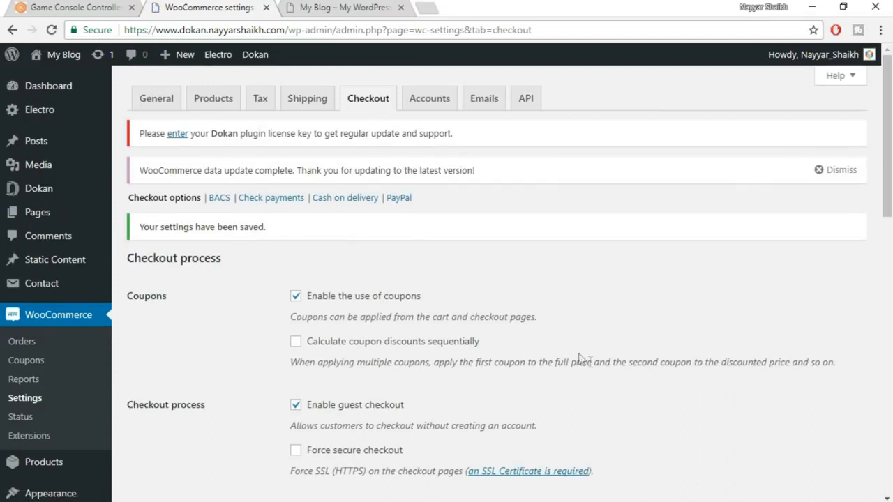
- Enable Cash on delivery and save it, then move to the PayPal settings
left_click(350, 200)
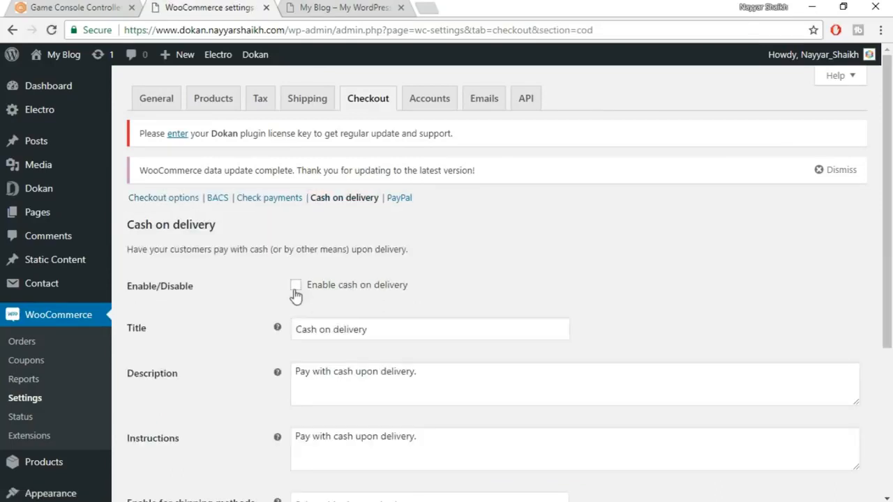
left_click(296, 286)
scroll(540, 327, "down", 3)
left_click(161, 372)
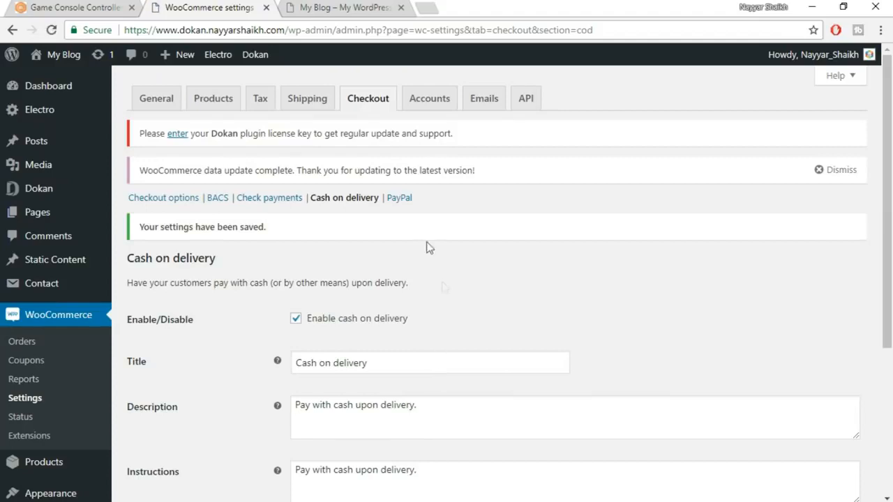
left_click(401, 199)
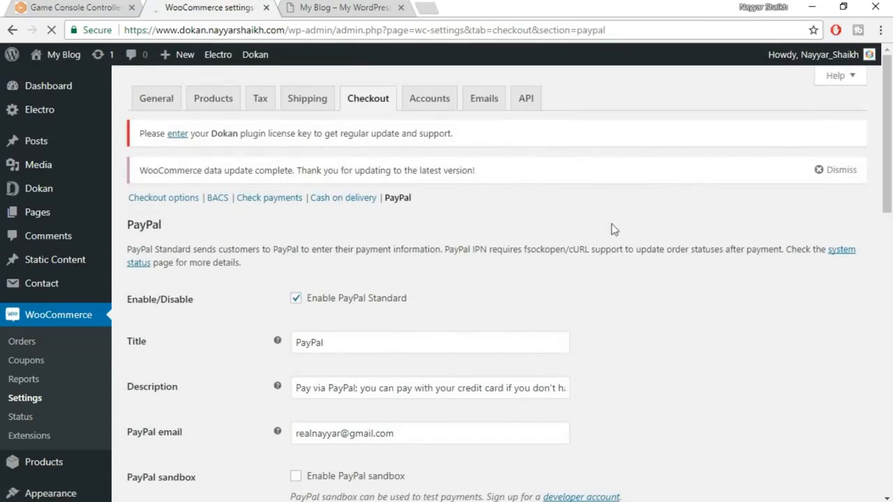
- Scroll through the PayPal Standard settings down to the API credentials and Save changes button
scroll(643, 332, "down", 2)
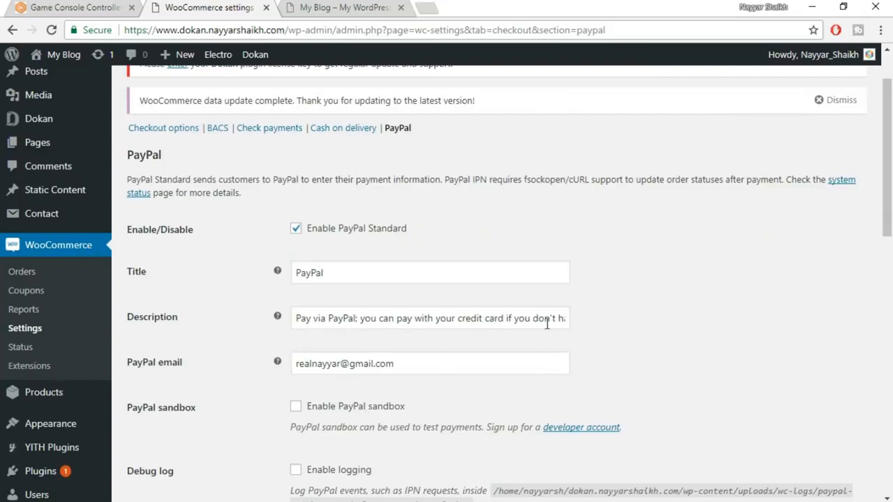
scroll(617, 331, "down", 8)
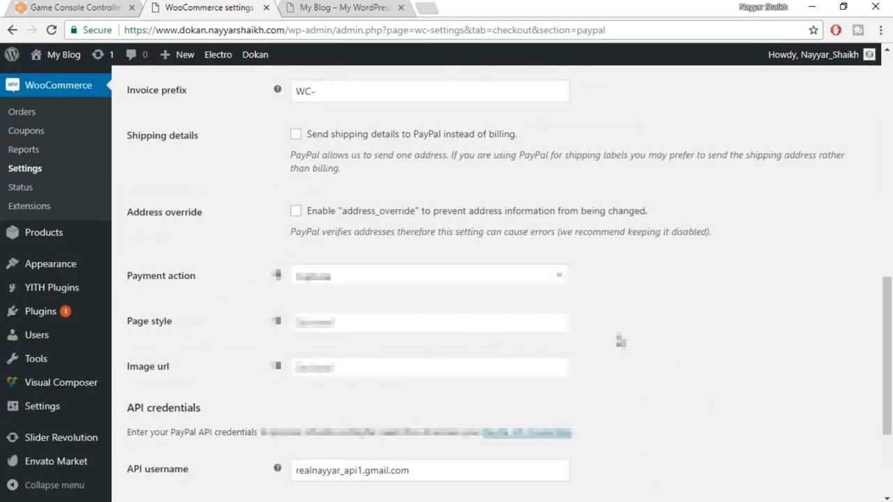
scroll(620, 340, "down", 3)
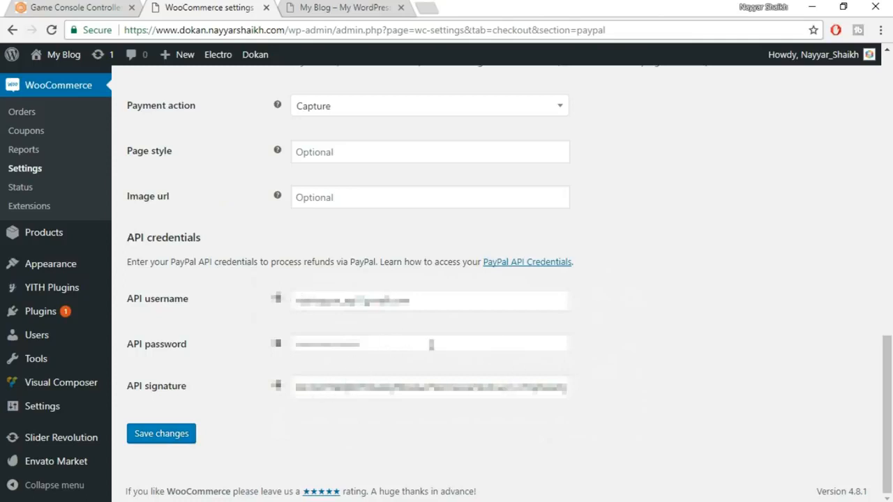
- Open paypal.com in a new tab and sign in to the PayPal account
left_click(427, 9)
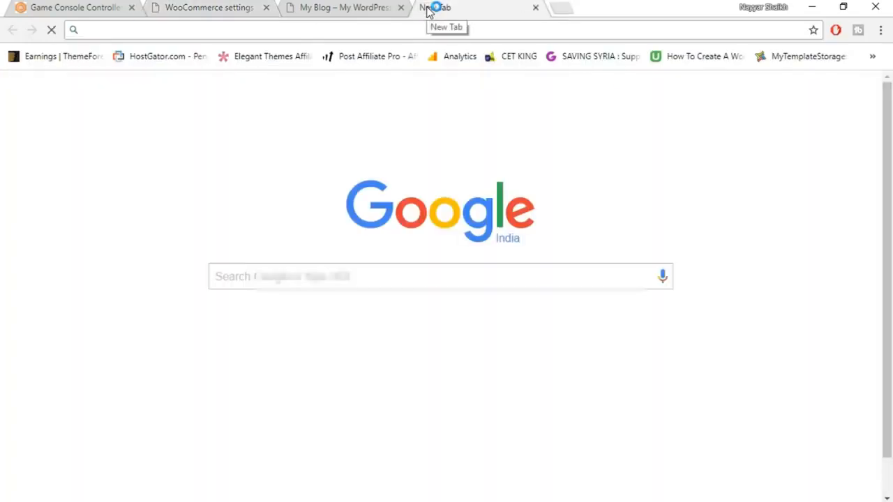
type("pa")
key("Return")
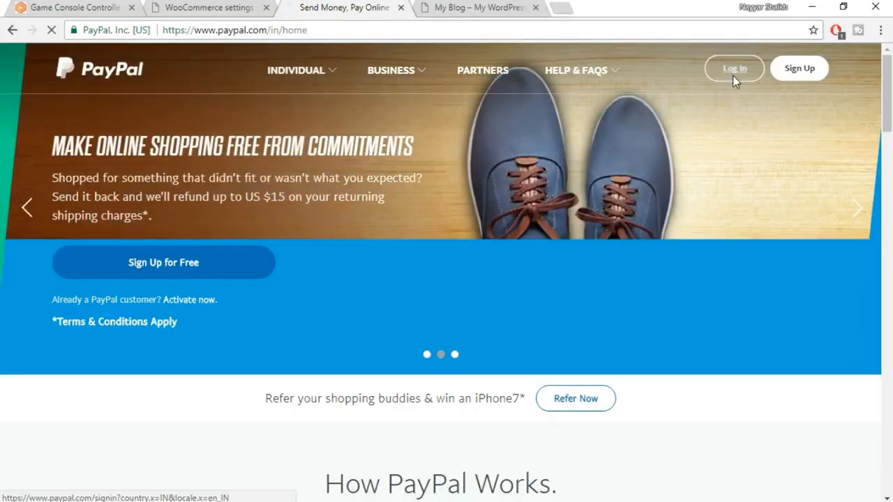
left_click(732, 76)
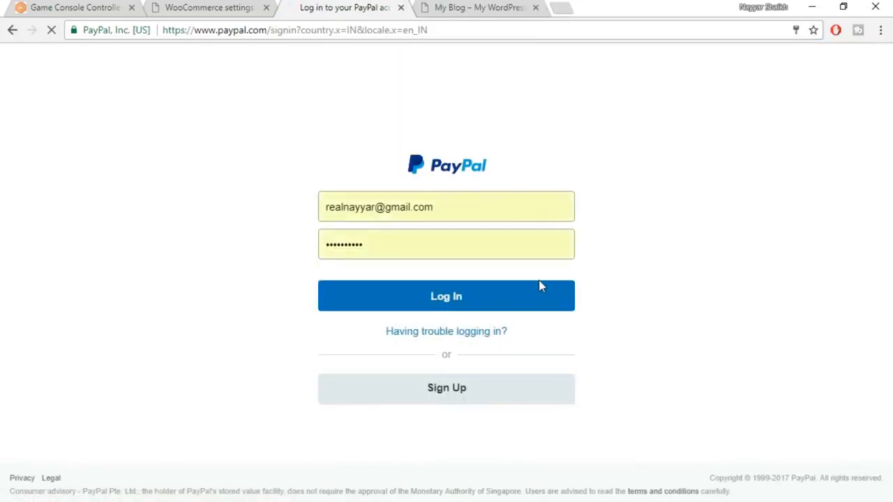
left_click(473, 309)
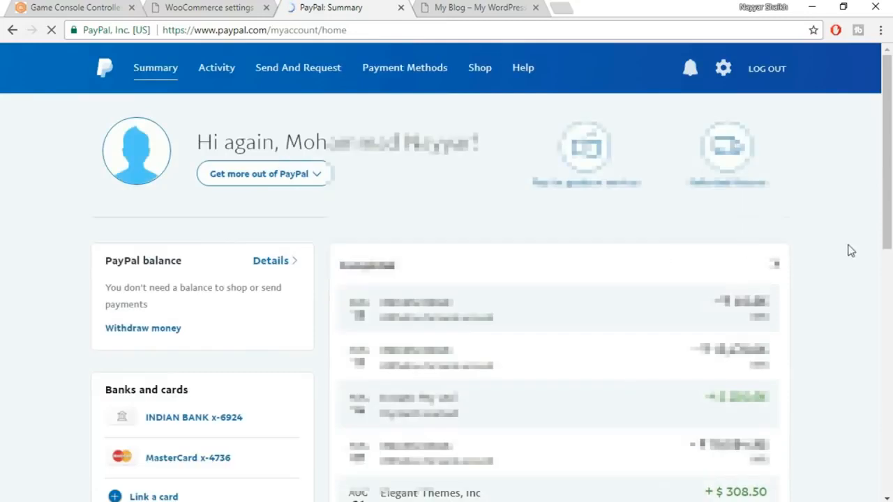
scroll(849, 259, "down", 6)
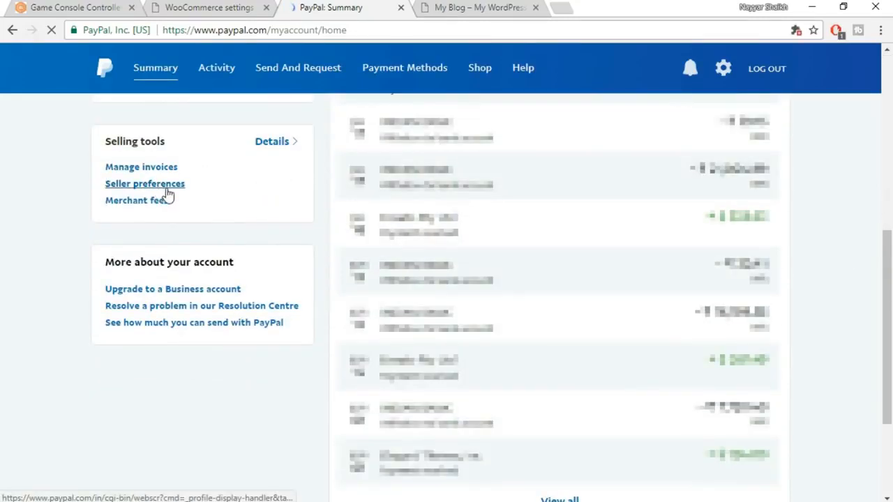
- Open Seller preferences, close the Summary tab, and request the API signature under API access
left_click(169, 190)
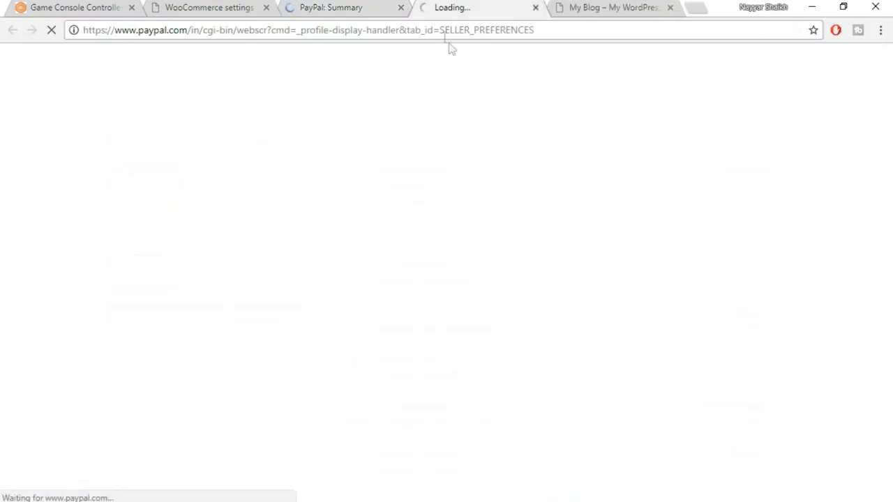
left_click(401, 8)
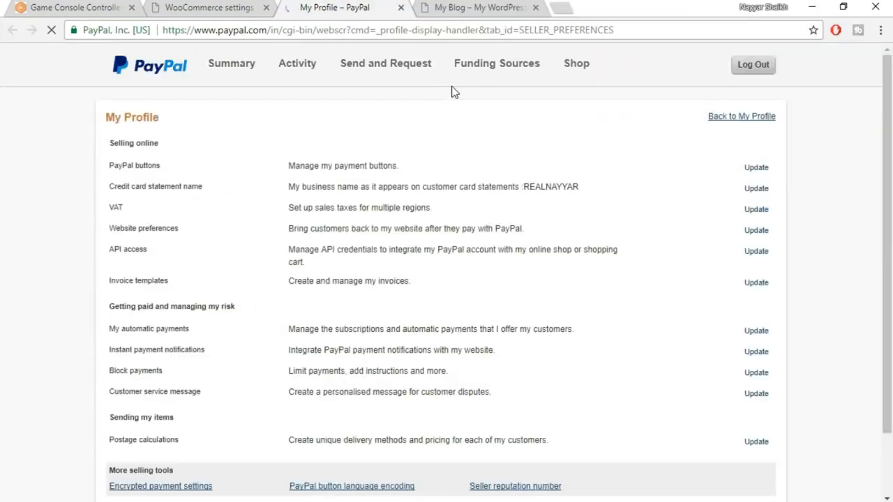
left_click_drag(112, 250, 690, 246)
left_click(691, 247)
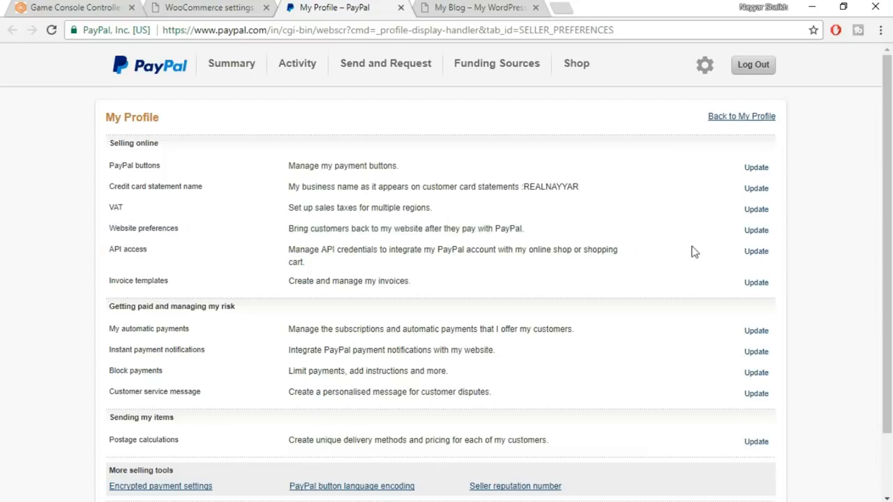
left_click(756, 253)
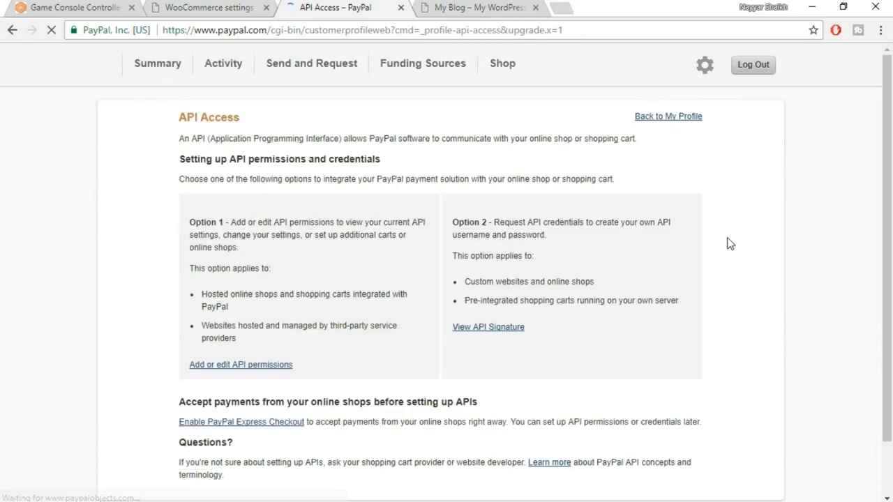
left_click(500, 330)
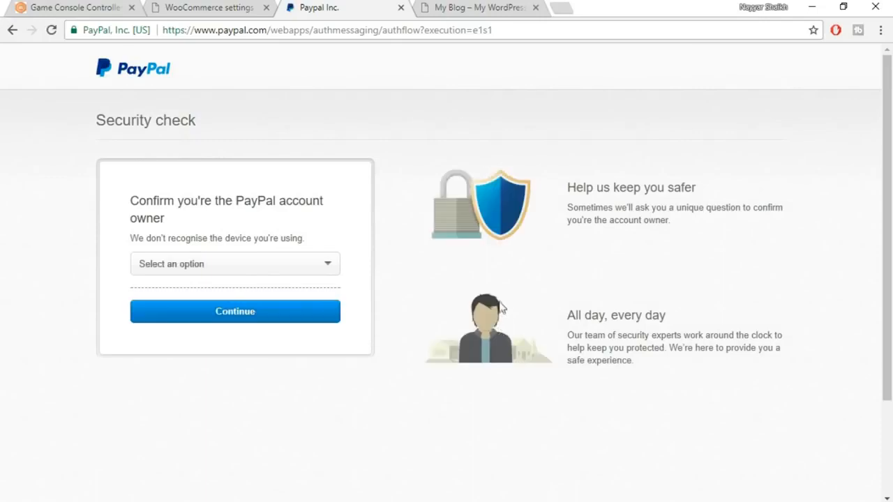
- Verify PayPal account ownership with an SMS code sent to the registered mobile number
left_click(323, 265)
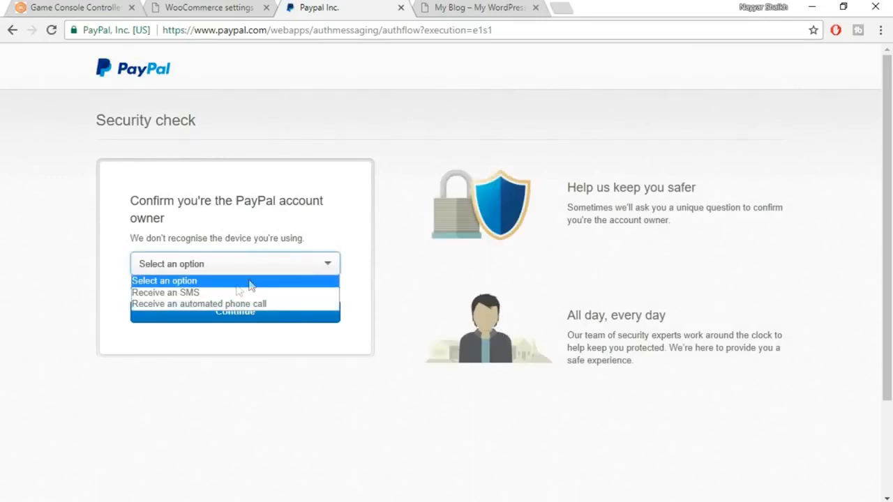
left_click(230, 296)
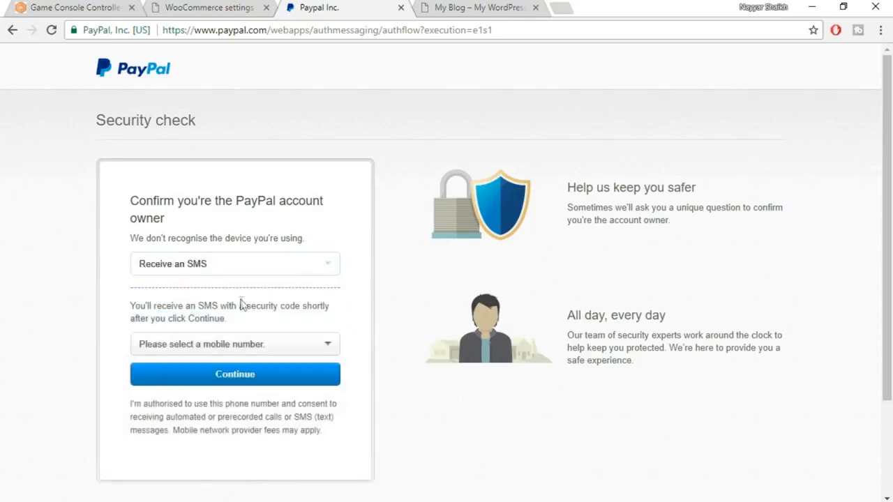
left_click(270, 350)
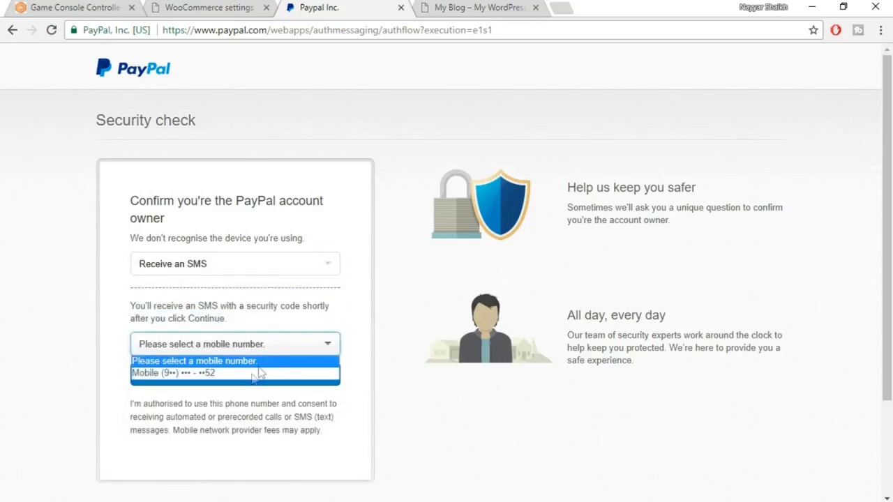
left_click(249, 372)
left_click(242, 374)
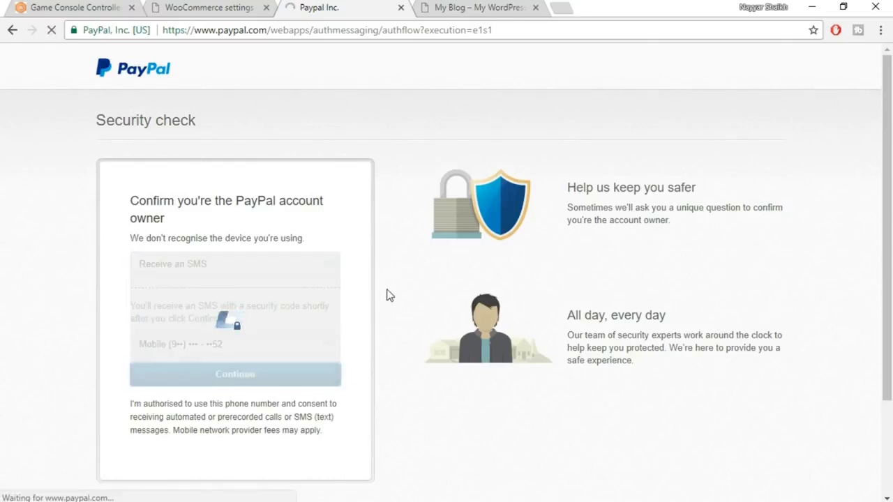
left_click(228, 340)
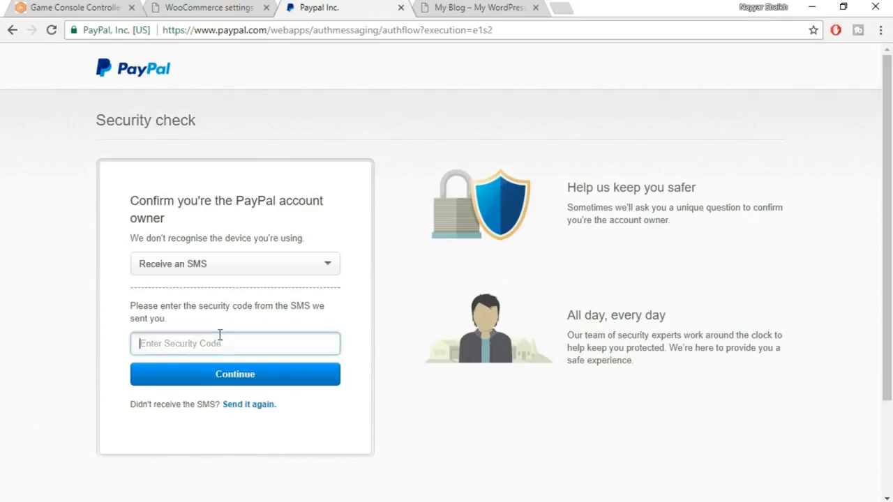
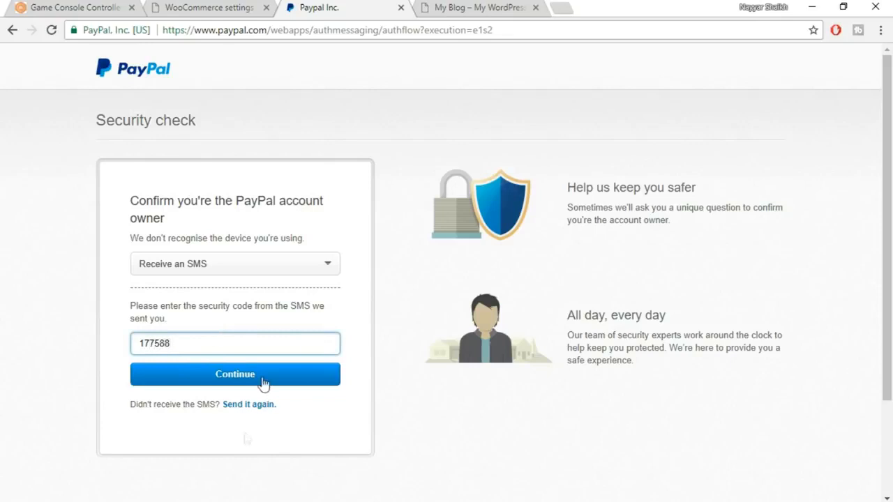
left_click(262, 378)
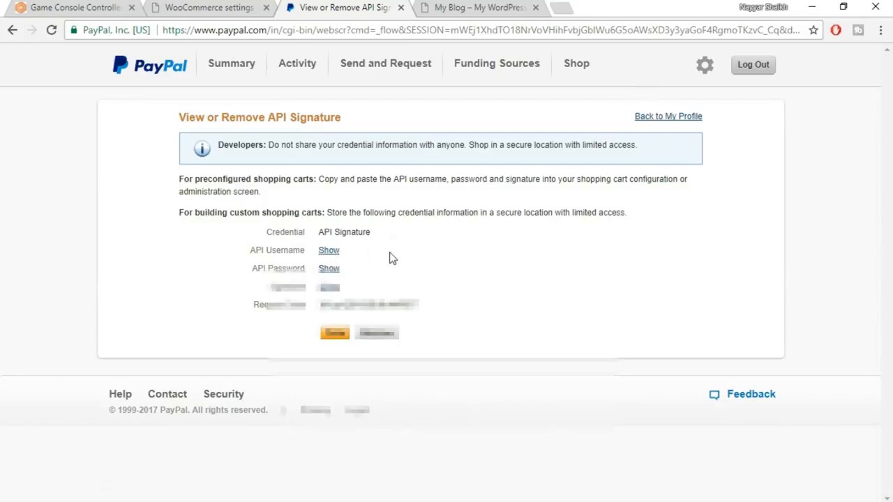
- Save the PayPal API username, password and signature in WooCommerce's PayPal settings
left_click(259, 10)
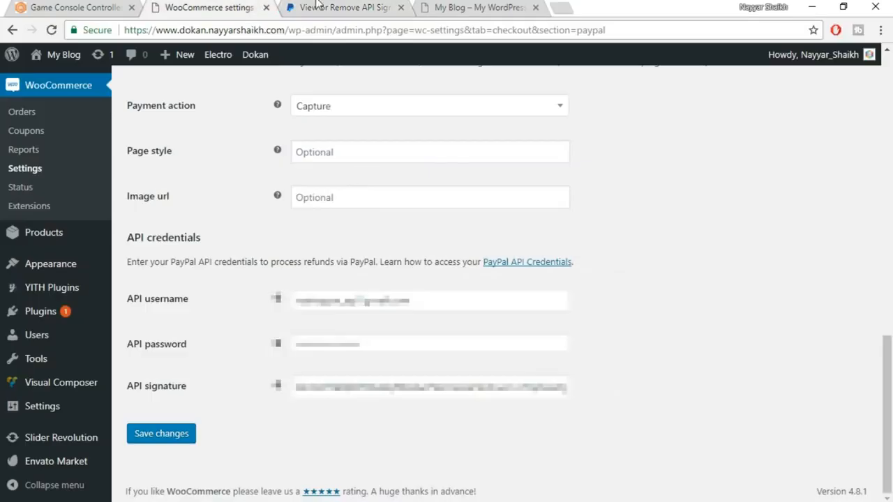
left_click(346, 10)
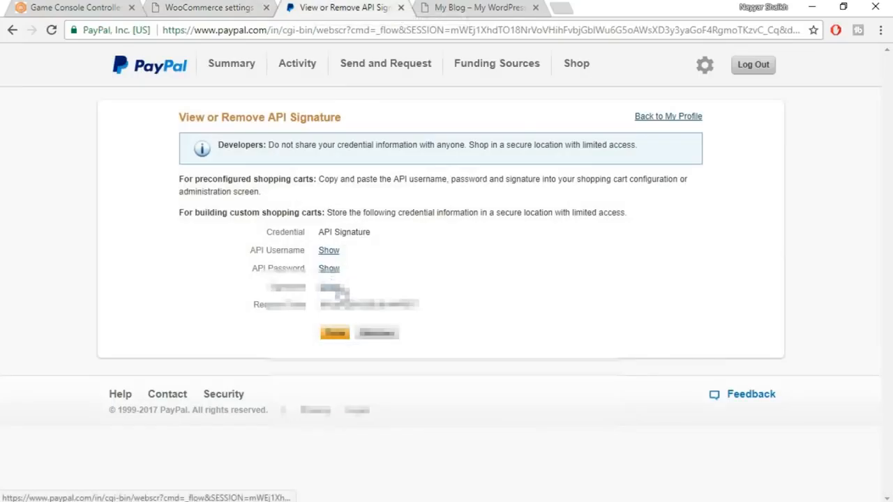
left_click(209, 8)
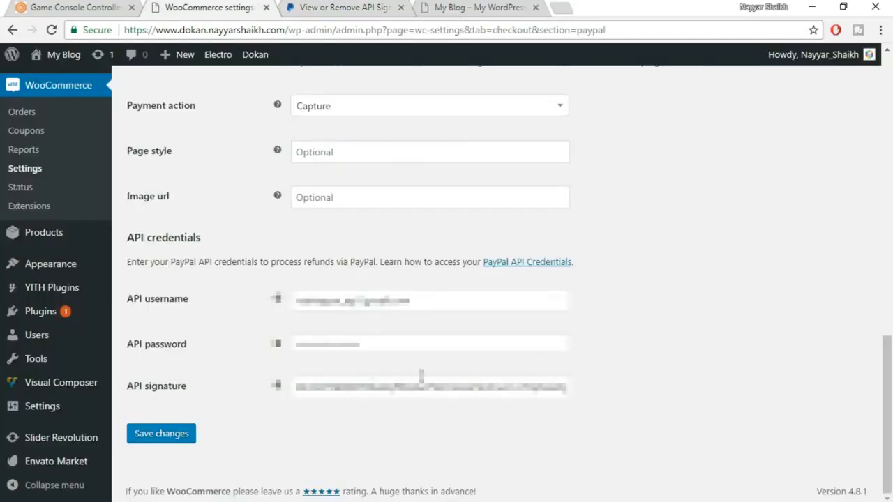
left_click(182, 448)
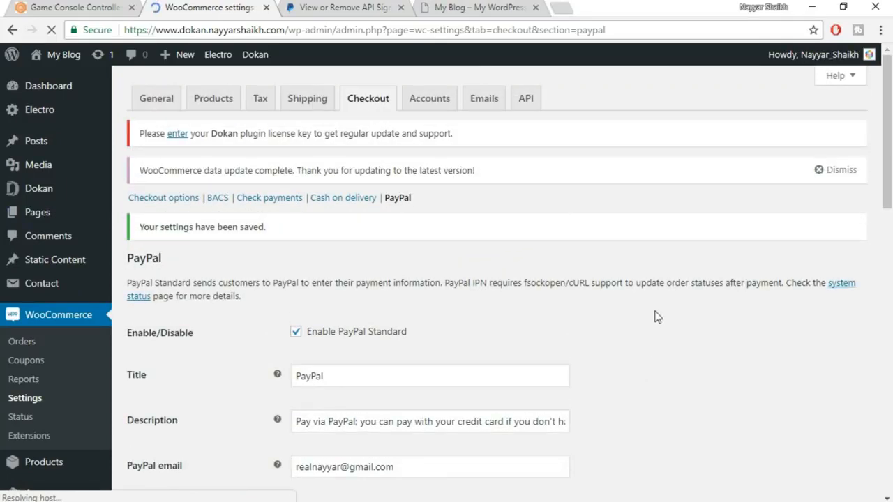
- Review the WooCommerce email notifications and the recipients of the order emails
left_click(430, 103)
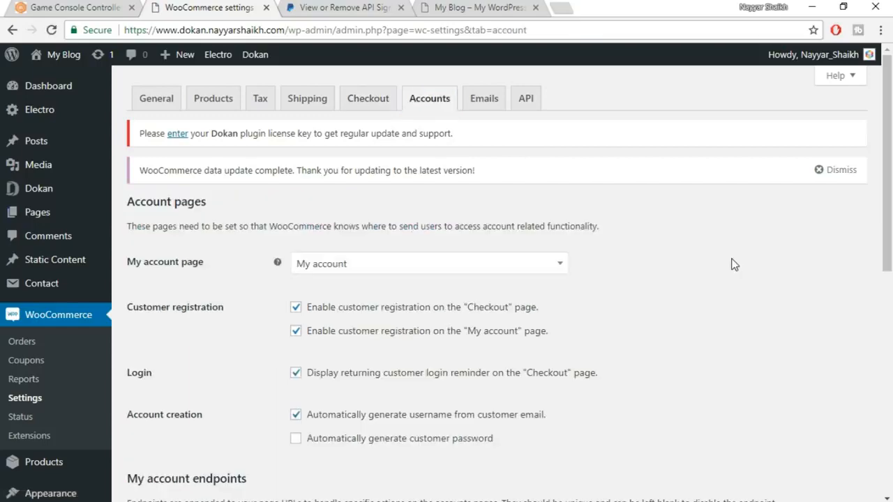
scroll(502, 289, "down", 6)
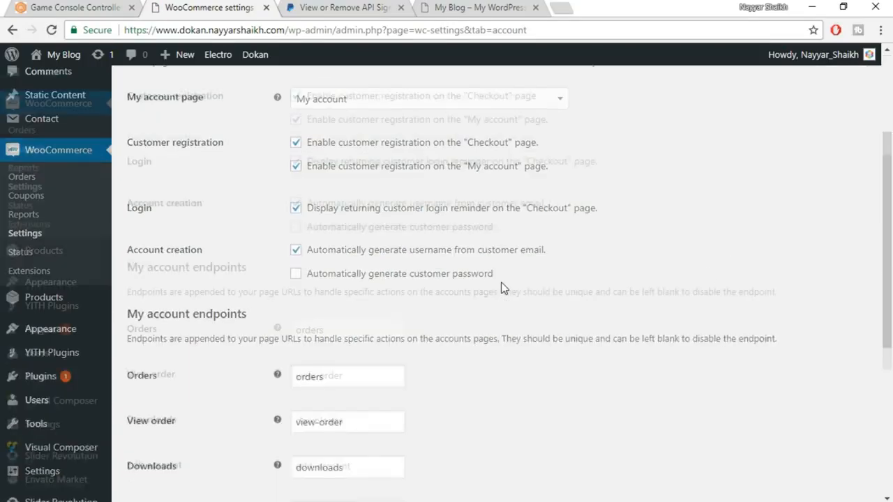
scroll(503, 288, "up", 6)
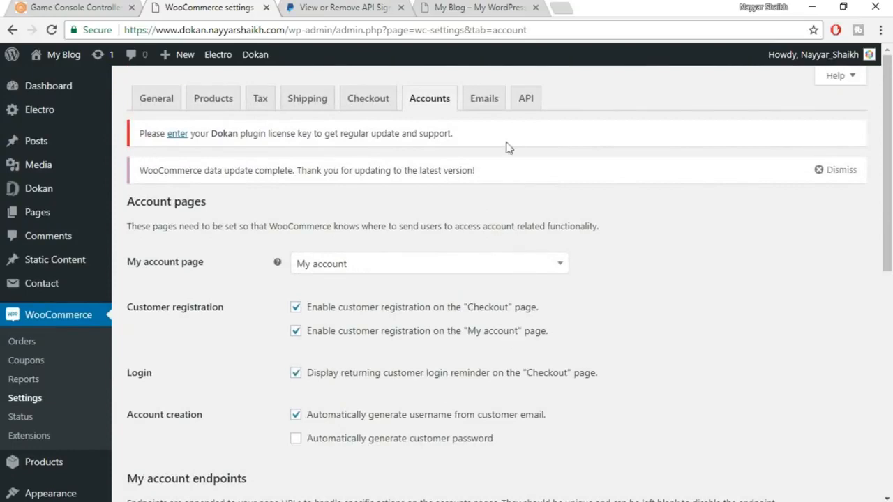
left_click(490, 103)
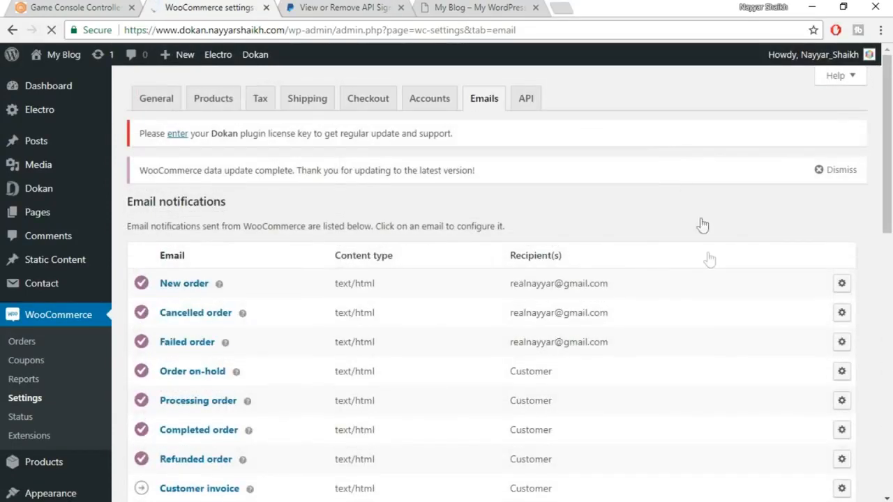
left_click_drag(571, 295, 638, 341)
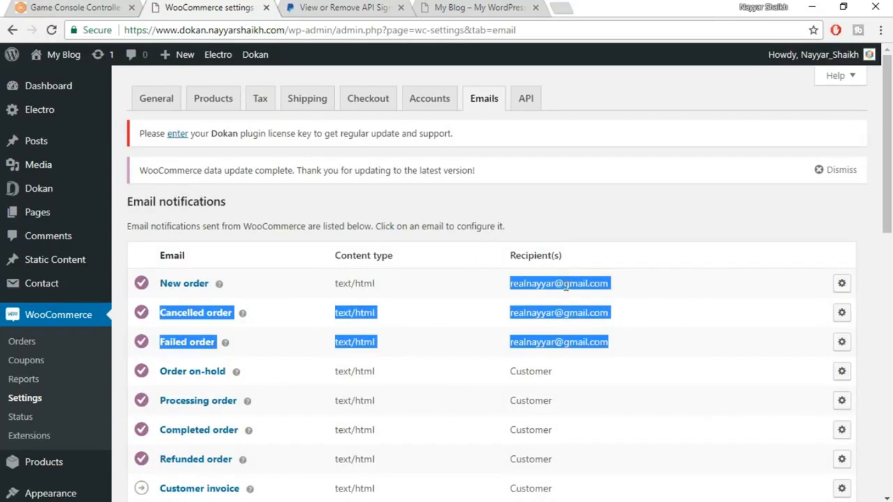
left_click(611, 289)
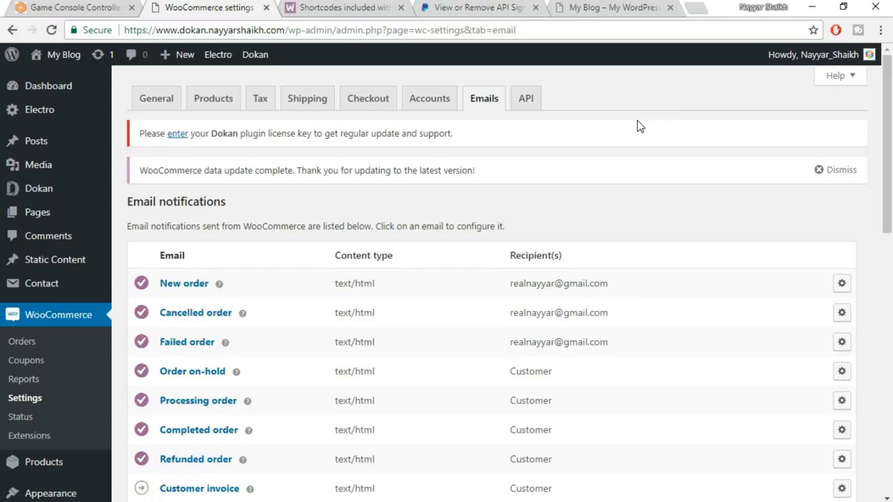
- Confirm the checkout settings keep Cart and Checkout as the cart and checkout pages
left_click(369, 103)
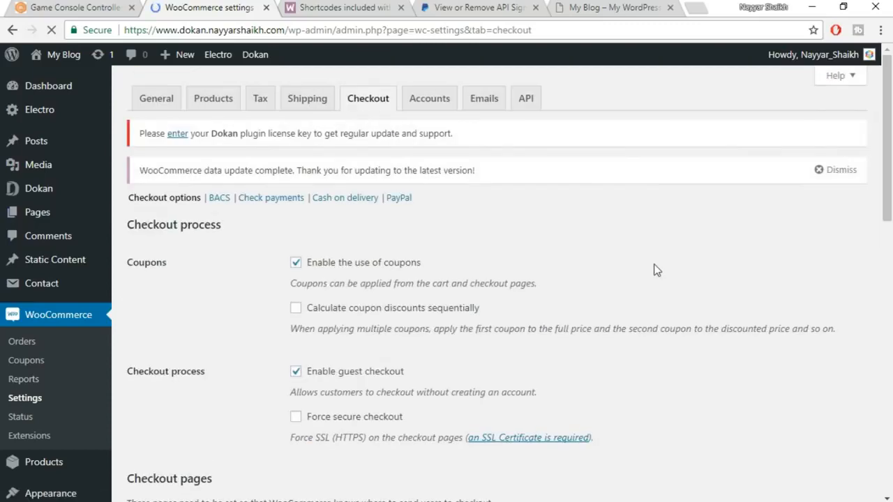
scroll(656, 270, "down", 3)
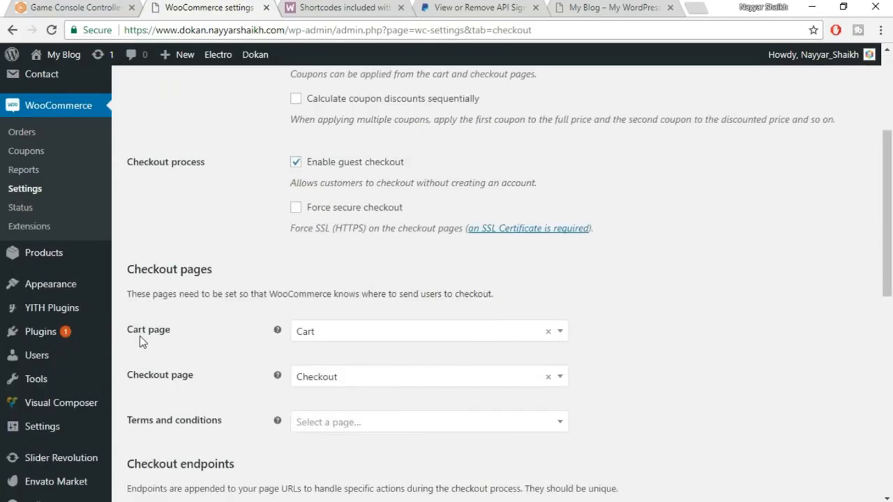
left_click(368, 342)
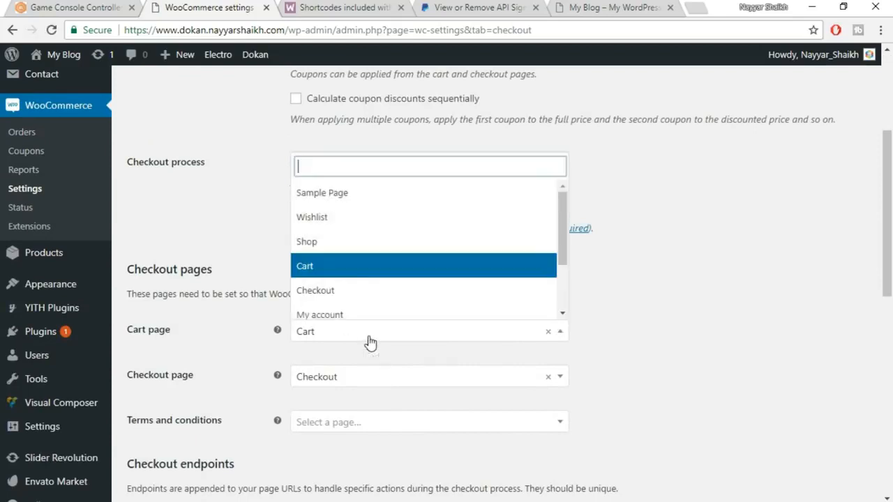
left_click(693, 301)
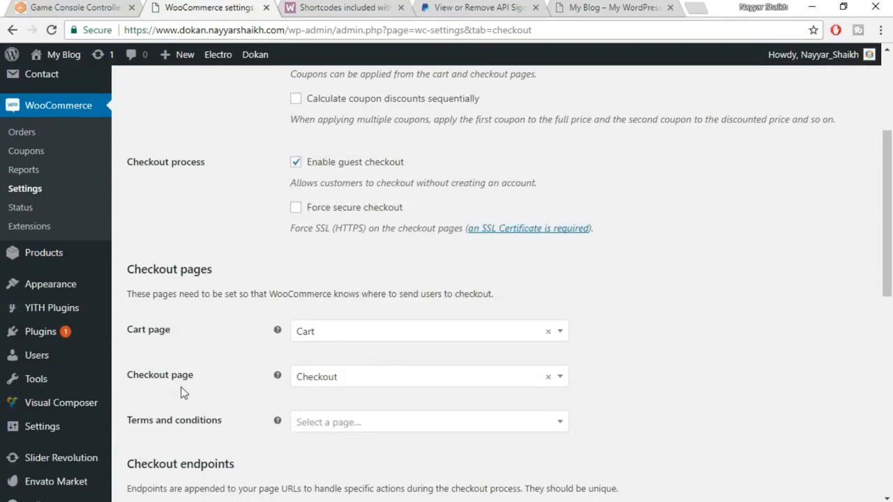
left_click(380, 386)
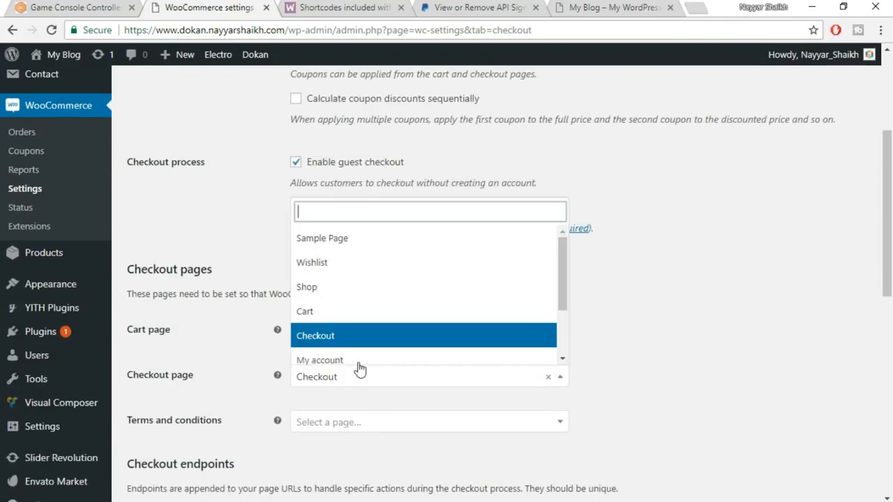
left_click(667, 344)
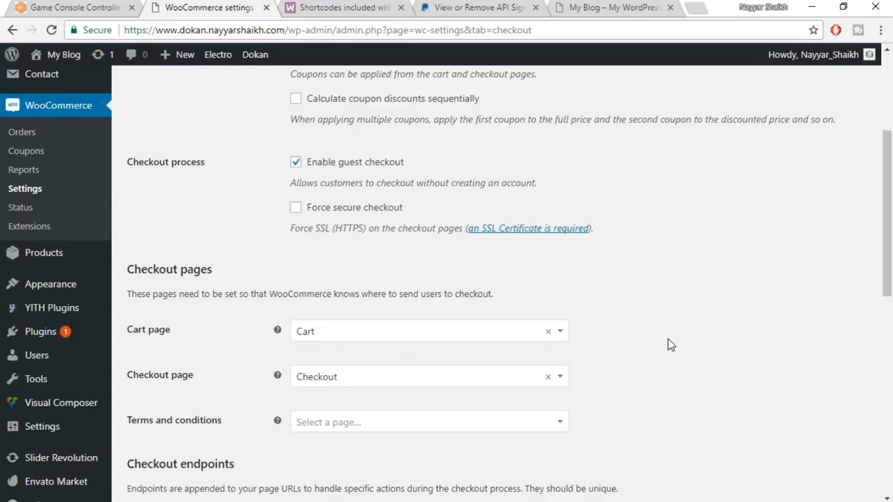
scroll(668, 344, "up", 3)
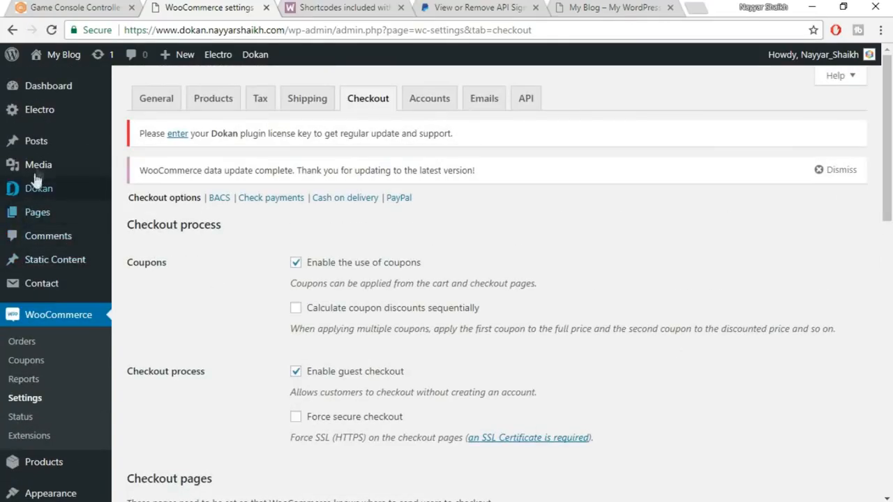
- Start a new WordPress page titled 'Cart'
mouse_move(46, 215)
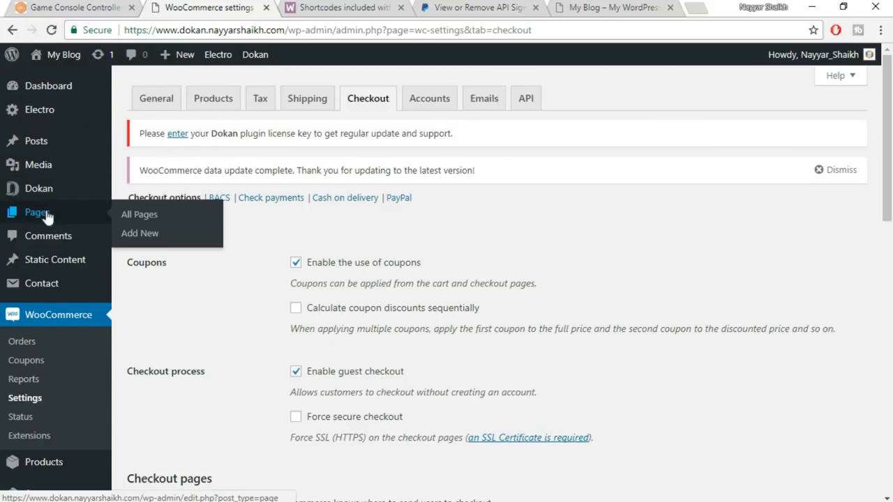
left_click(154, 236)
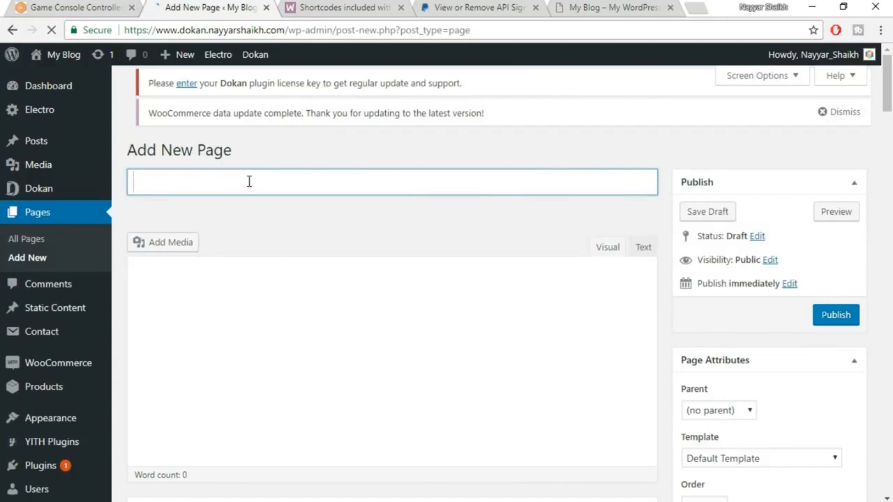
type("Cart")
left_click(377, 7)
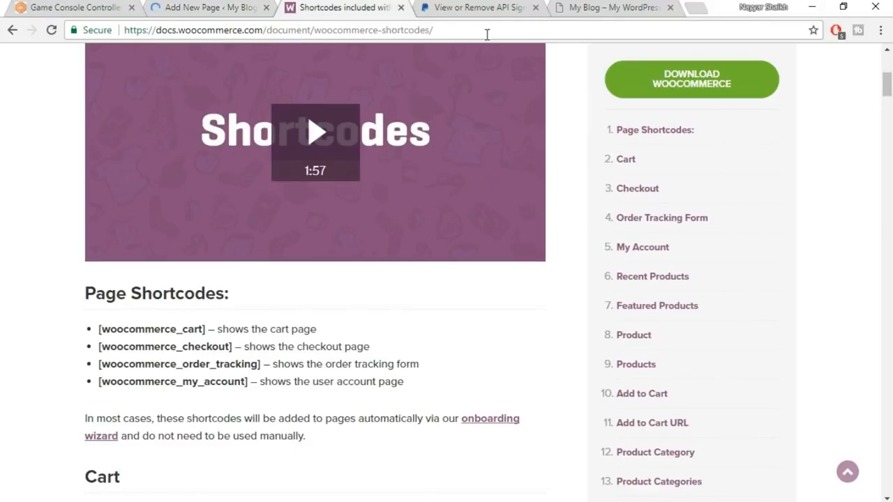
- Copy the [woocommerce_cart] shortcode from the WooCommerce Page Shortcodes docs
scroll(569, 78, "up", 5)
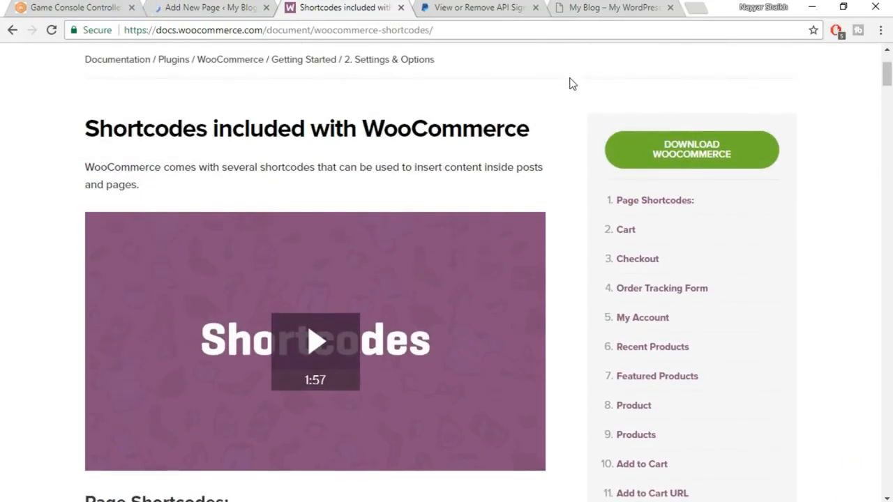
left_click_drag(316, 34, 434, 32)
left_click(514, 93)
scroll(528, 152, "down", 5)
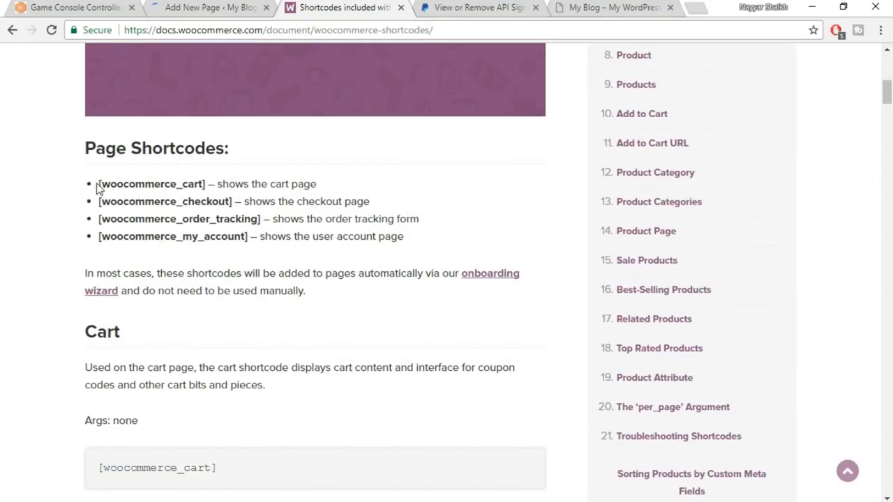
left_click_drag(99, 184, 209, 185)
key("ctrl+c")
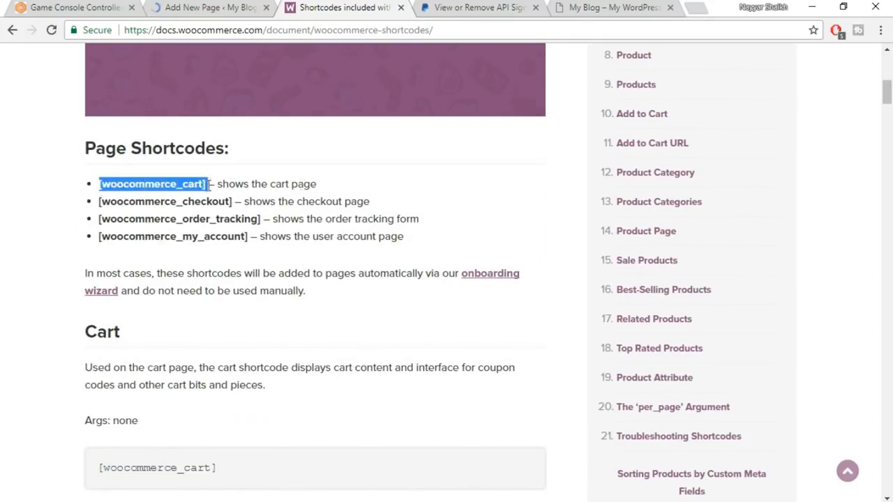
left_click(159, 7)
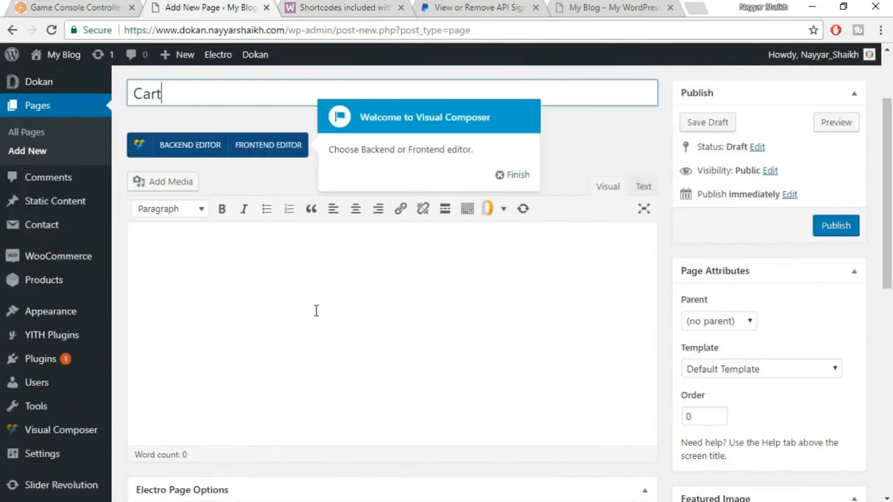
- Paste [woocommerce_cart] into the Cart page content
left_click(516, 175)
scroll(410, 322, "up", 2)
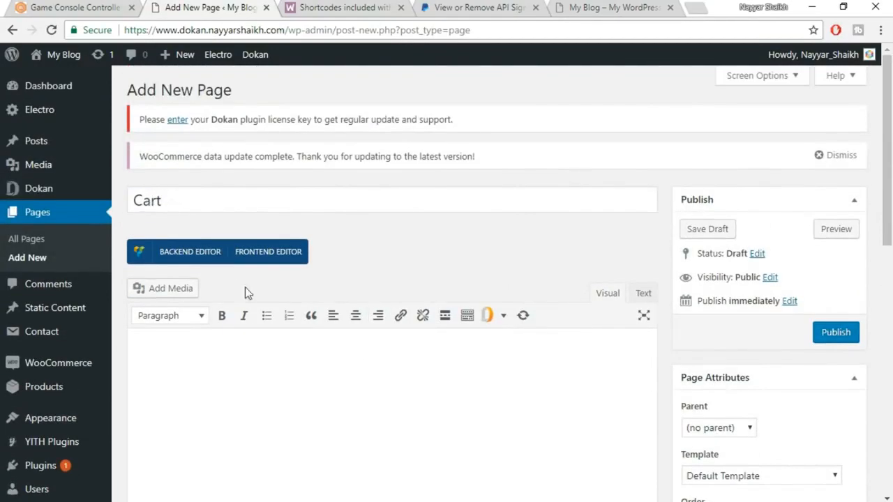
left_click(246, 359)
key("ctrl+v")
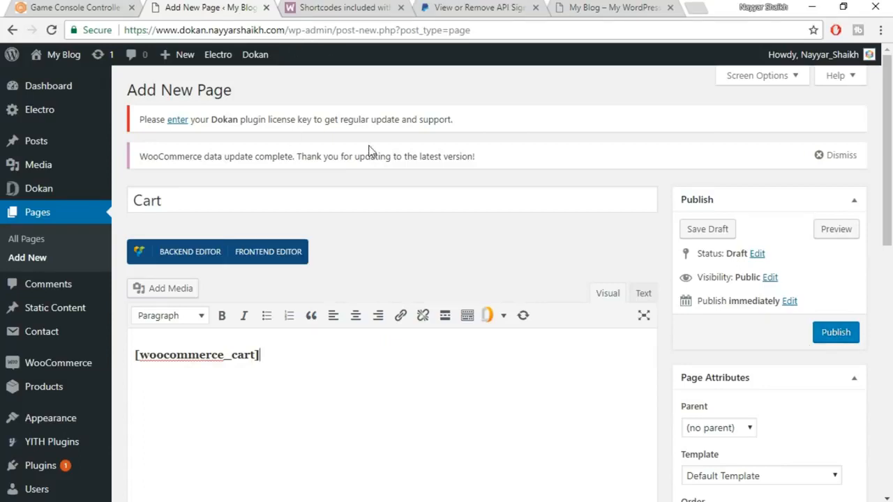
- Look over the [woocommerce_checkout] and [woocommerce_my_account] shortcodes in the docs
left_click(375, 7)
left_click_drag(100, 201, 235, 201)
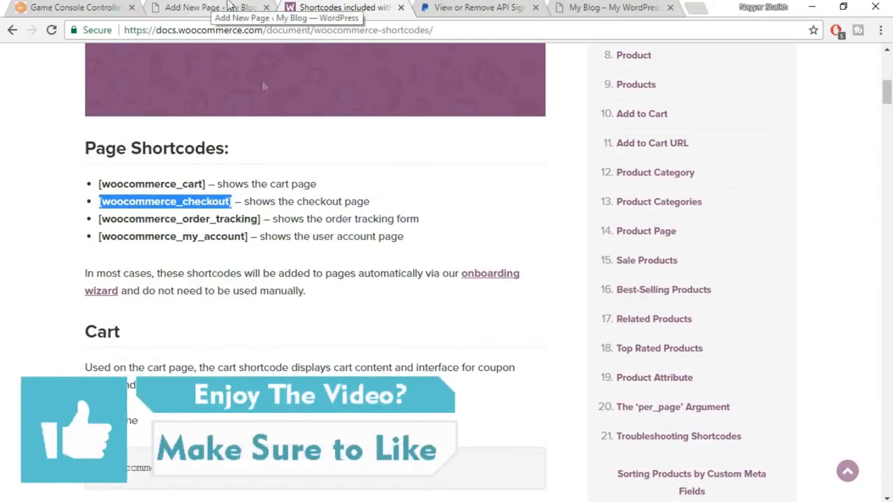
left_click_drag(100, 237, 252, 236)
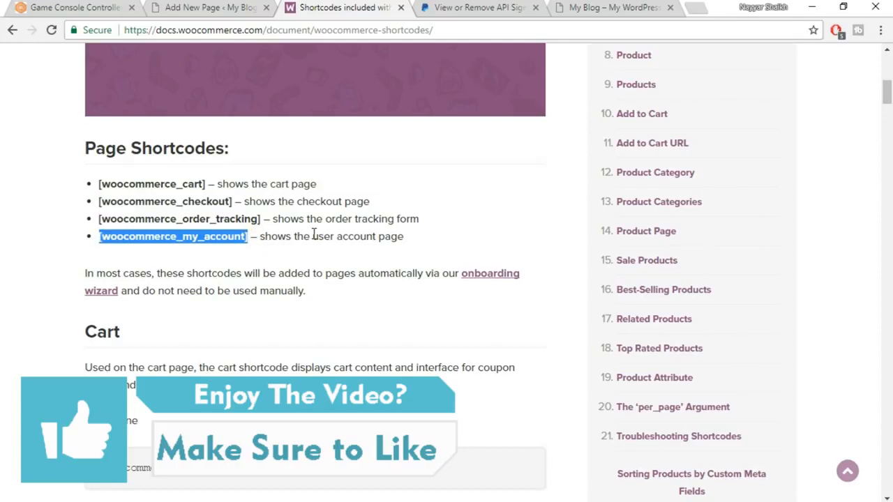
- Move the unsaved Cart page draft to the Trash
key("ctrl+shift+Tab")
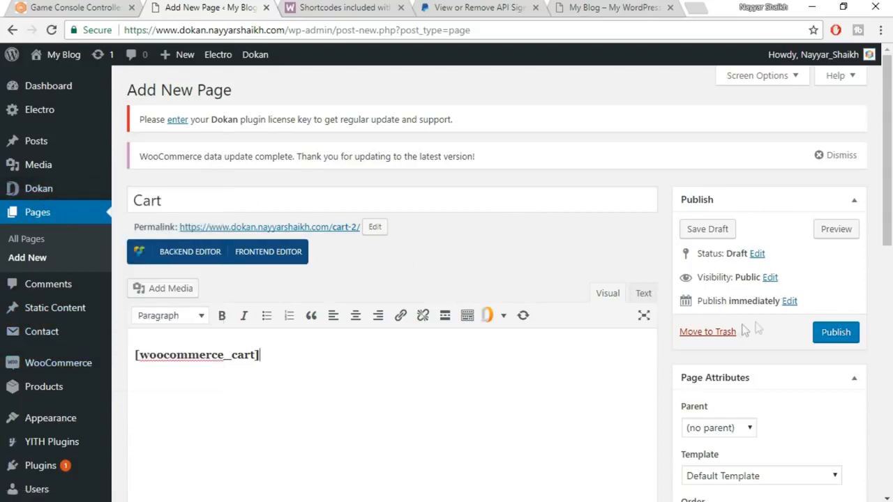
left_click(719, 333)
left_click(509, 116)
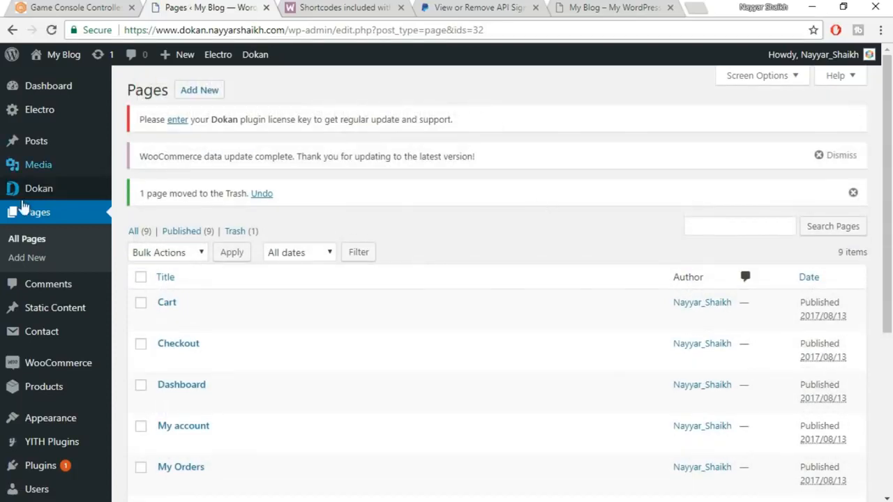
- Open Dokan's General settings showing vendor store URL 'store' and admin access disabled
mouse_move(32, 193)
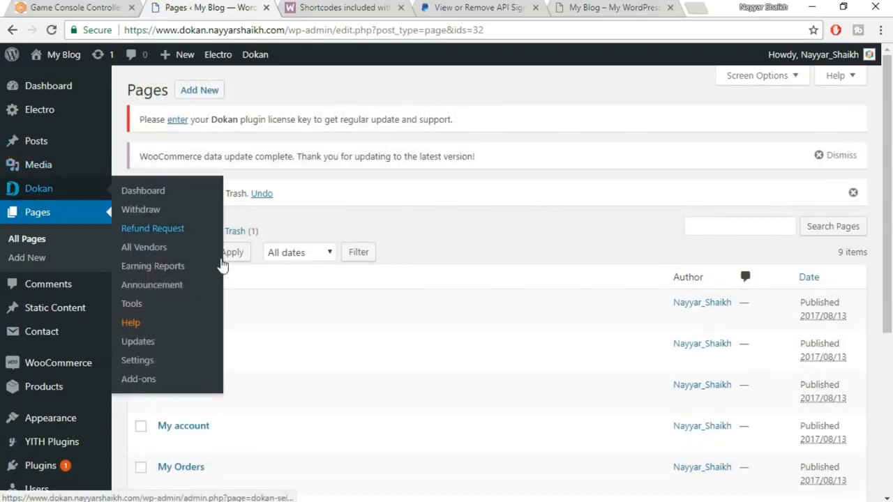
left_click(149, 367)
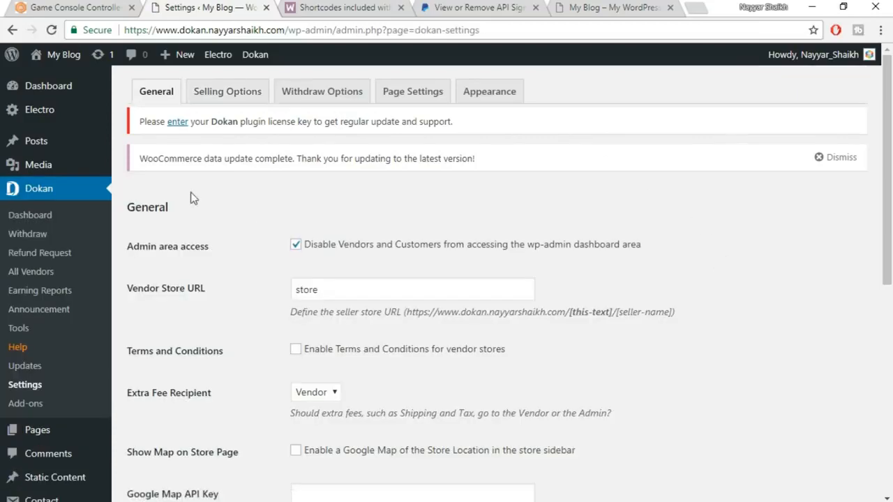
scroll(628, 261, "down", 1)
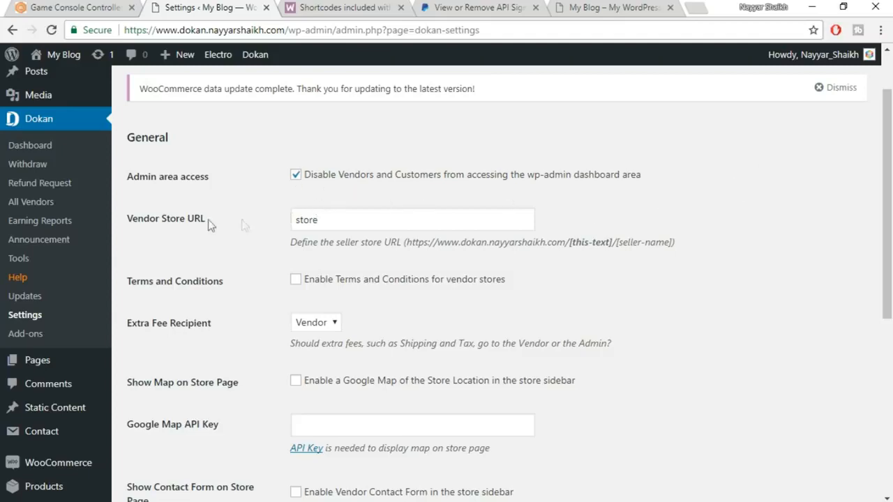
scroll(302, 230, "down", 1)
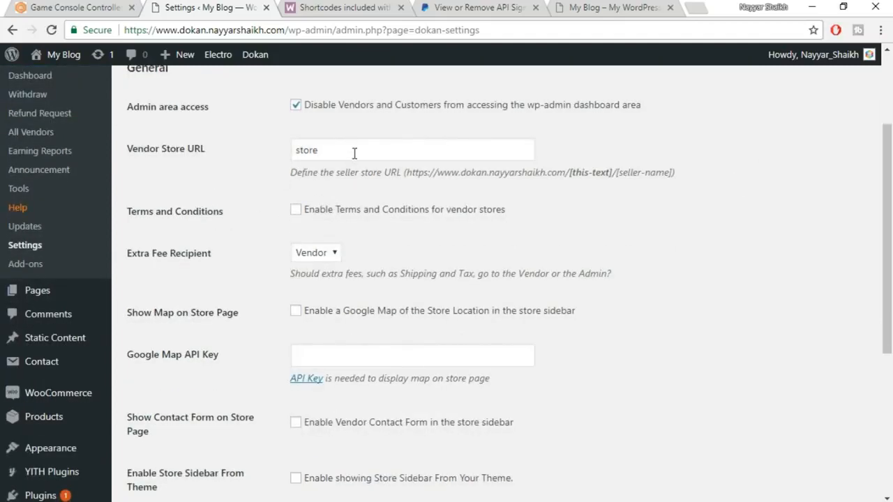
left_click_drag(407, 172, 670, 171)
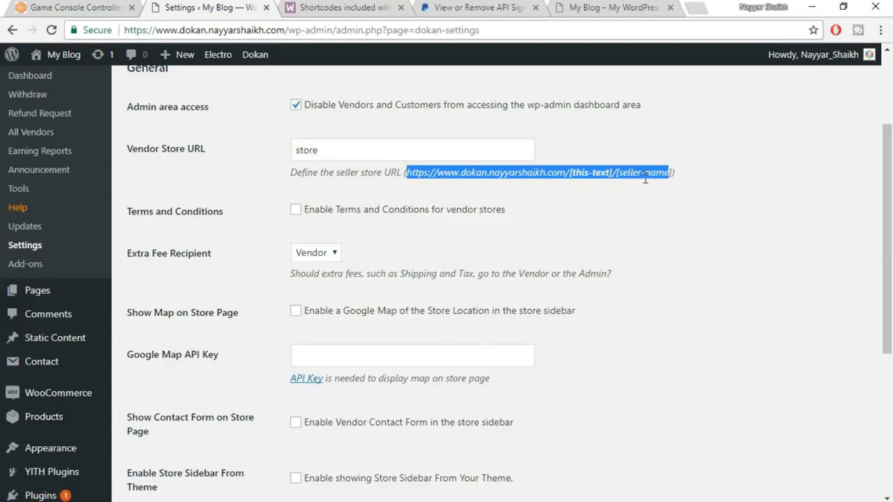
left_click(382, 172)
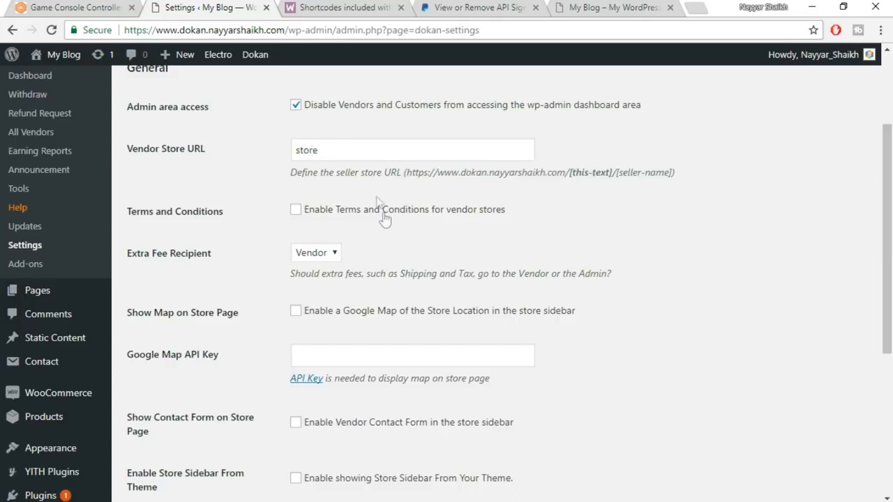
scroll(453, 226, "down", 1)
scroll(453, 227, "down", 2)
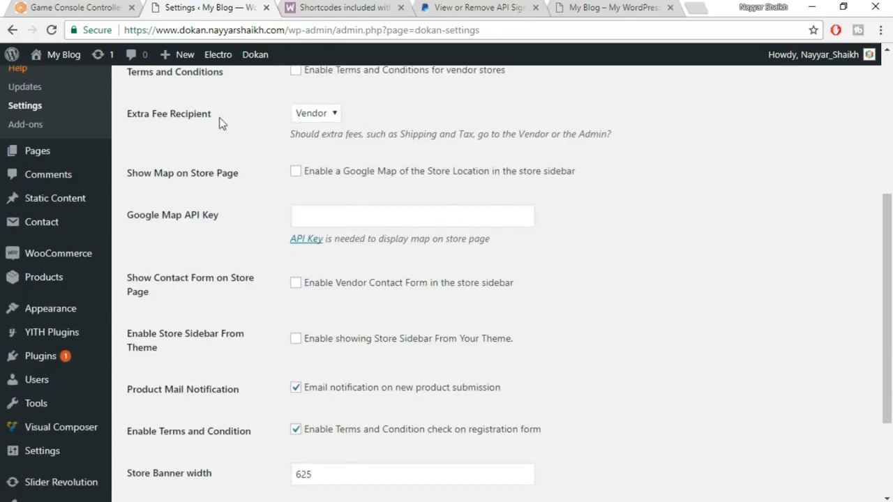
scroll(377, 152, "up", 1)
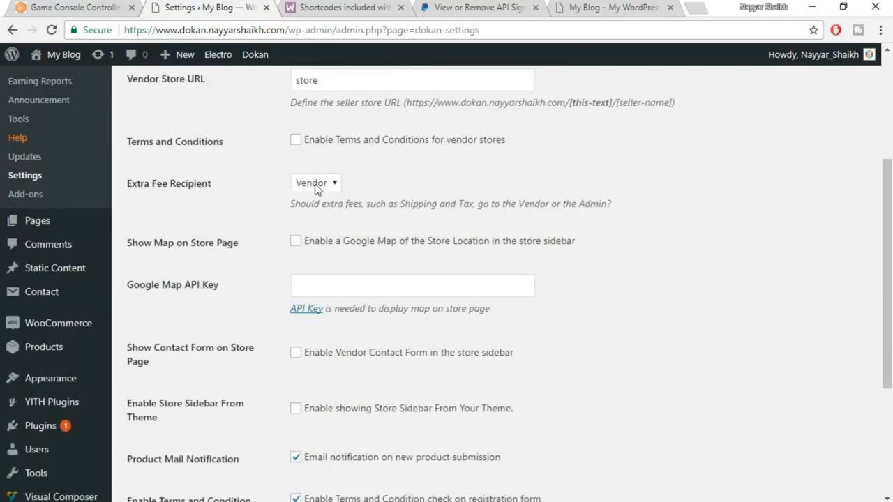
left_click(314, 182)
left_click(325, 202)
left_click(338, 189)
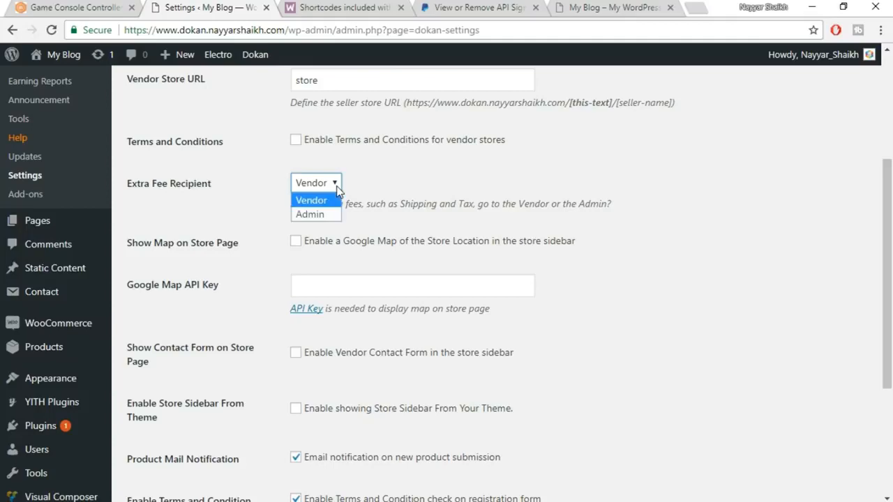
left_click(383, 186)
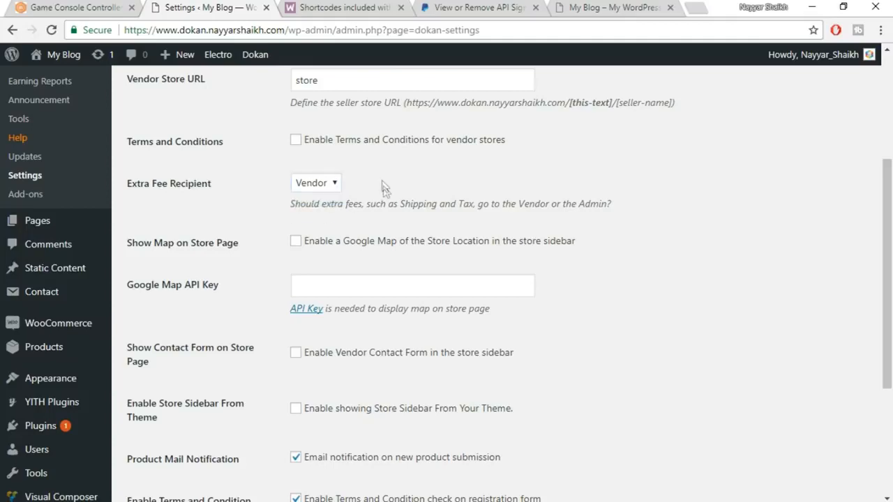
scroll(382, 186, "down", 1)
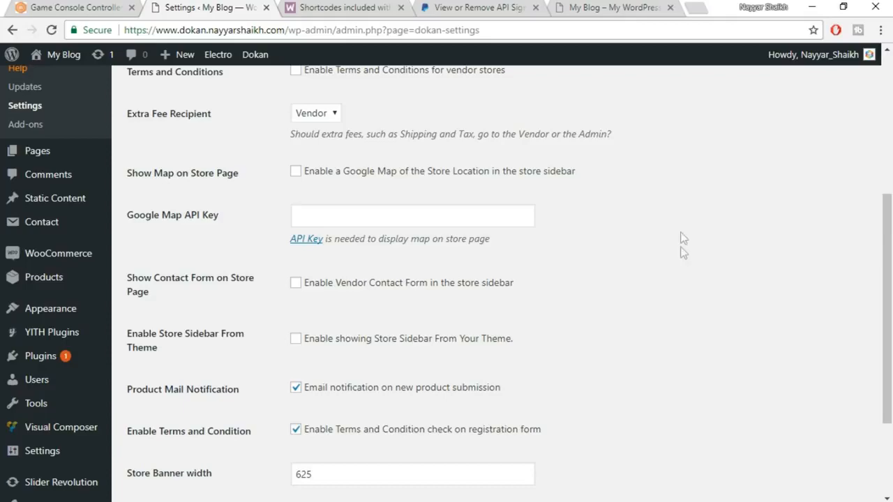
- Save Dokan's General settings with Vendor as the Extra Fee Recipient
scroll(681, 248, "down", 1)
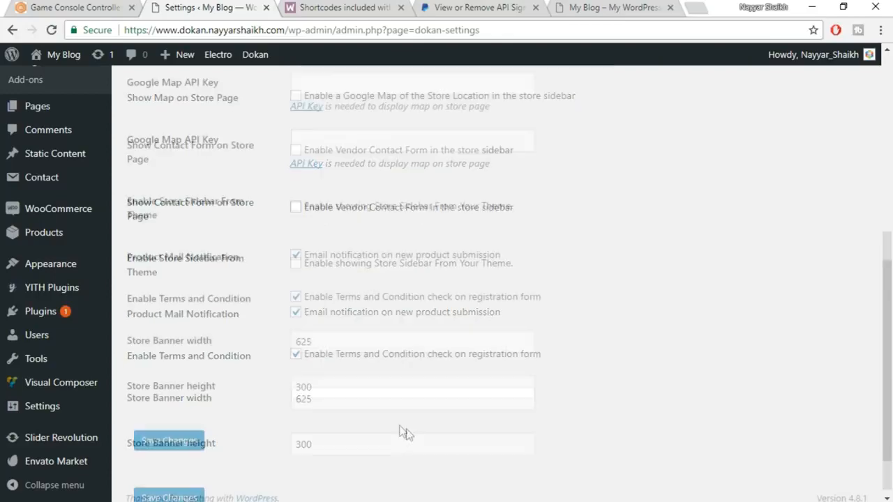
scroll(405, 430, "down", 1)
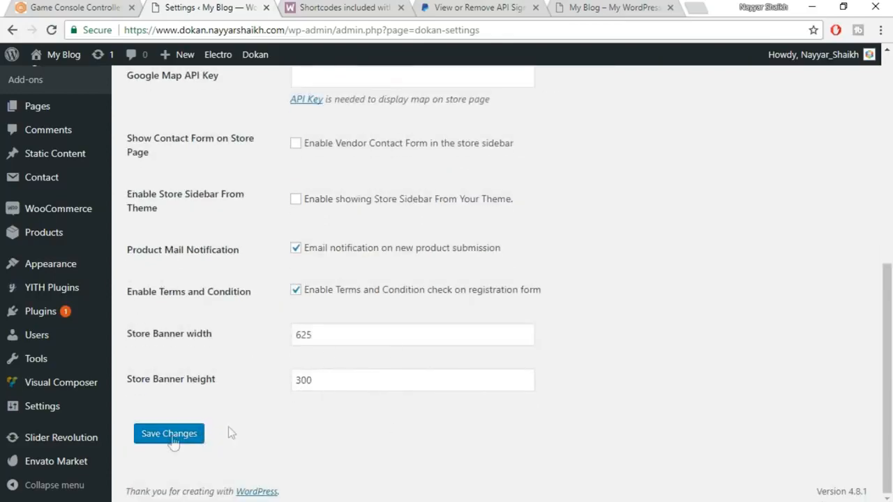
left_click(171, 433)
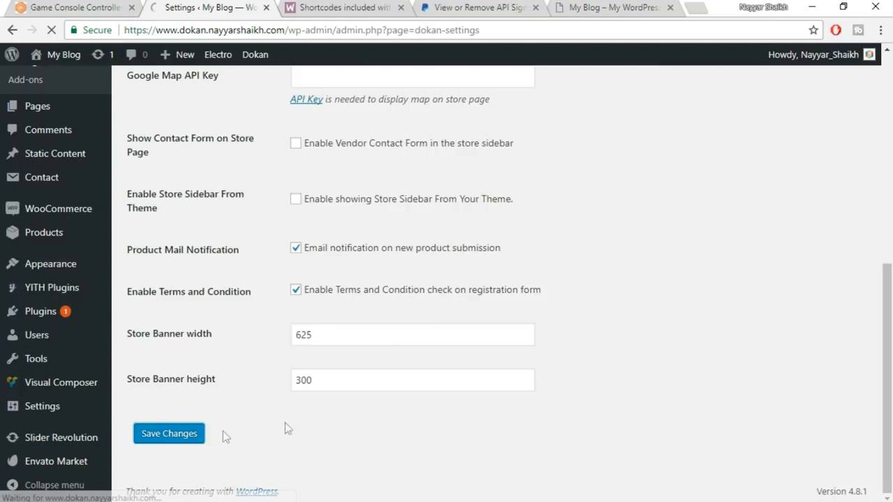
left_click(401, 7)
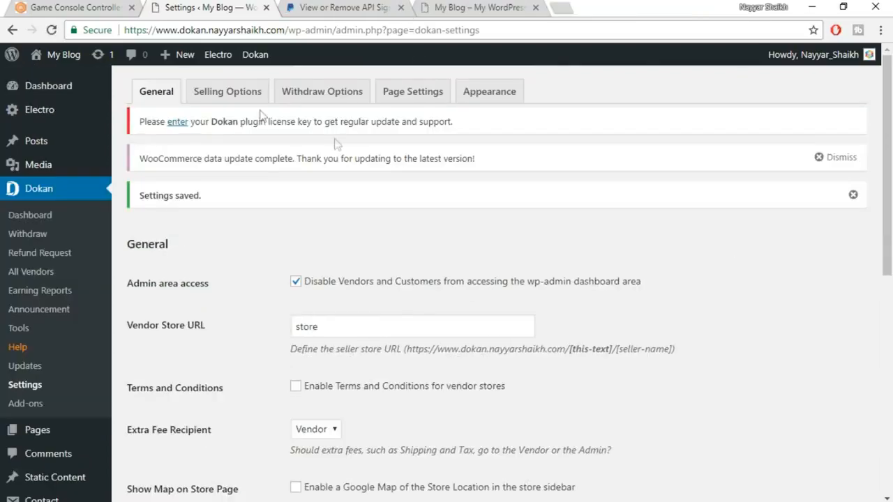
- Check Dokan's Selling Options, leaving vendor commission at 90%
left_click(263, 95)
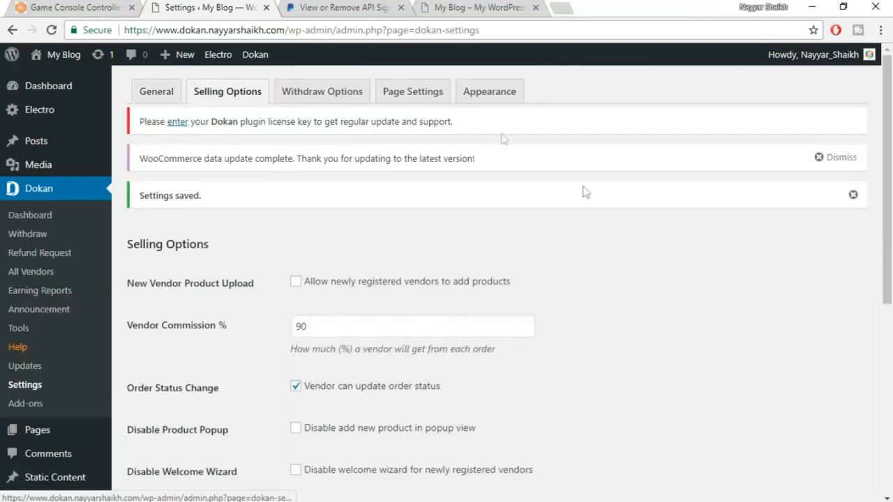
scroll(231, 157, "down", 2)
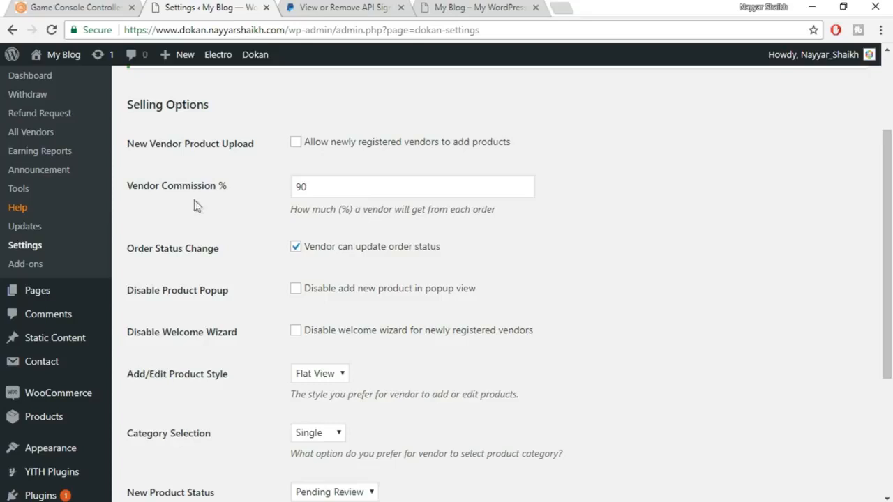
double_click(315, 187)
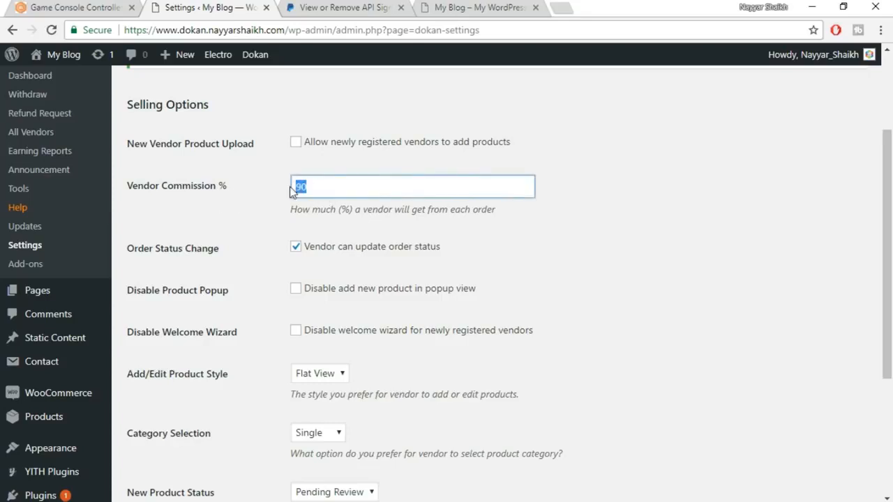
left_click(604, 171)
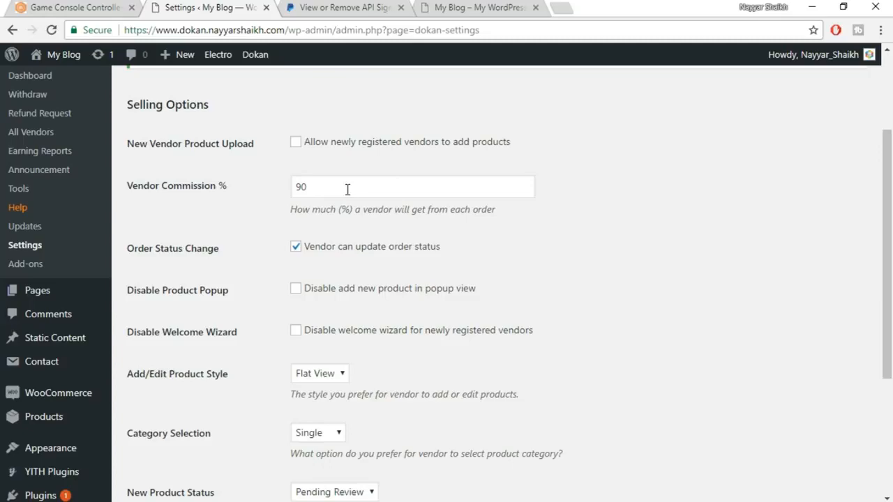
scroll(677, 241, "down", 2)
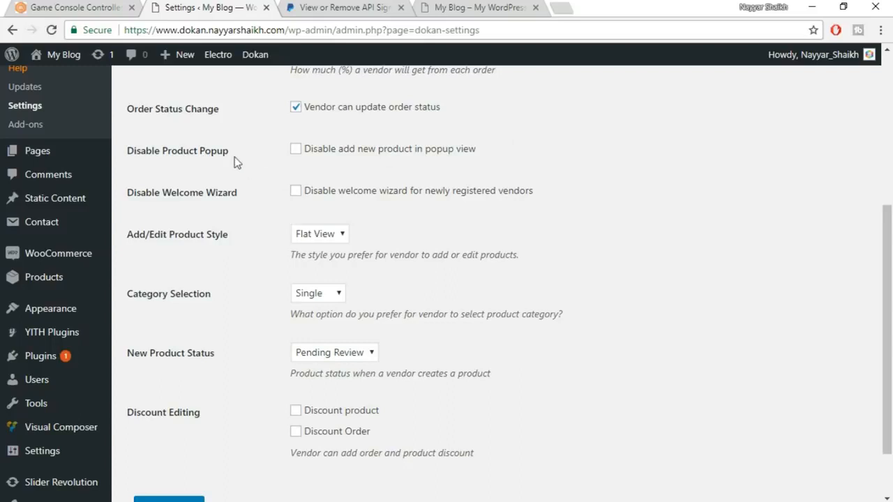
- Keep New Product Status at Pending Review and save the Selling Options
scroll(412, 227, "down", 2)
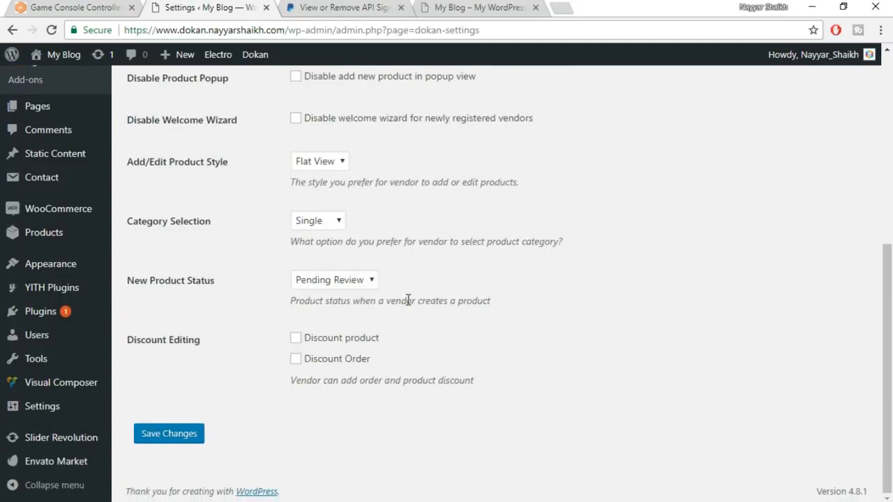
left_click(356, 282)
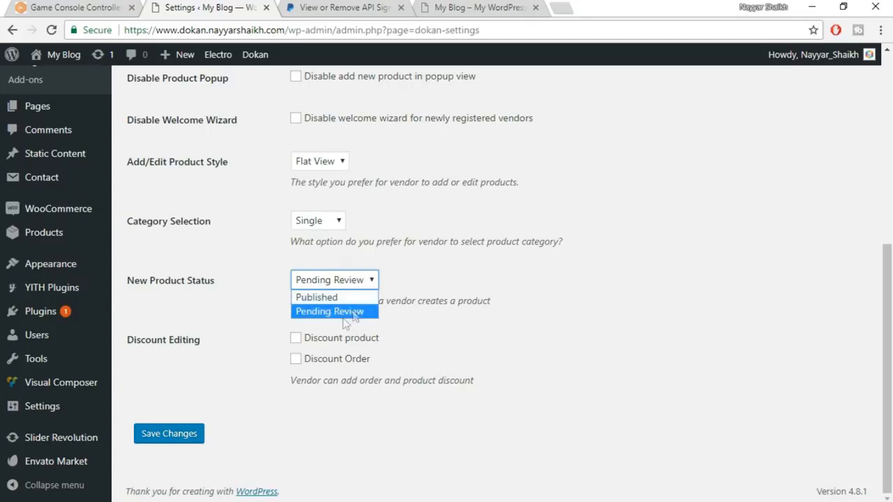
left_click(343, 312)
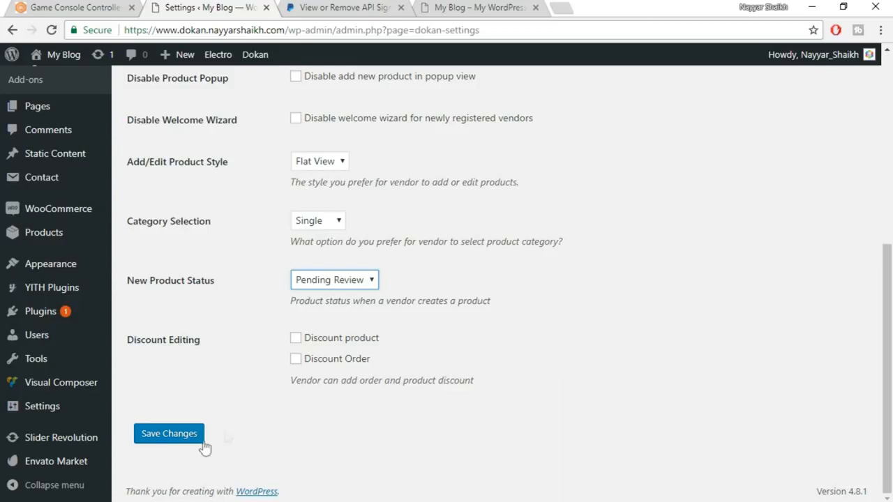
left_click(183, 443)
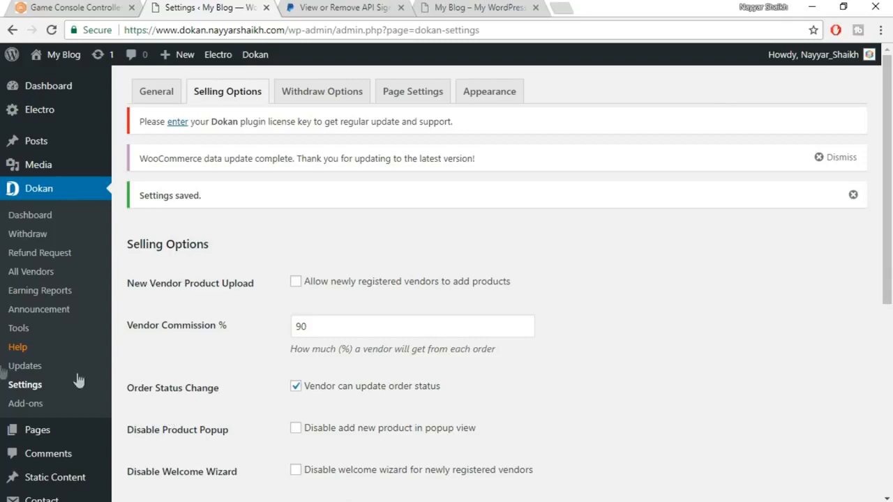
- Review Dokan Withdraw Options: PayPal and Bank Transfer, 100 minimum withdraw limit, 7-day threshold
left_click(325, 95)
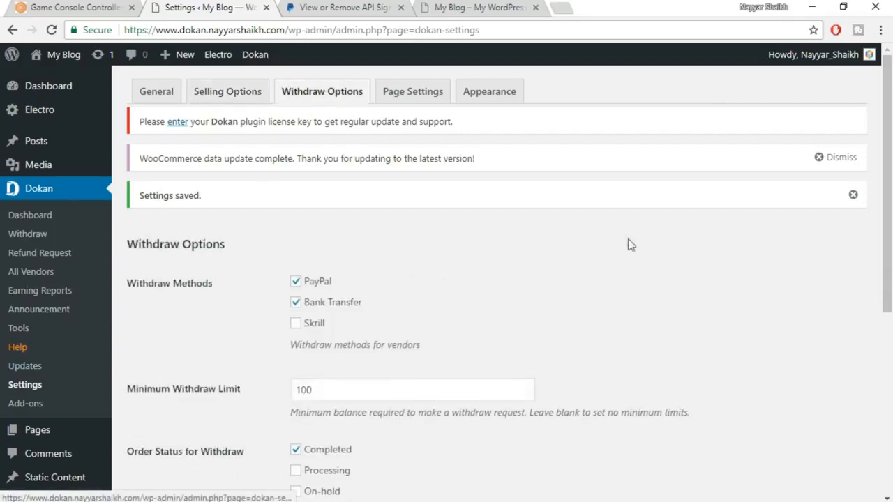
scroll(628, 244, "down", 2)
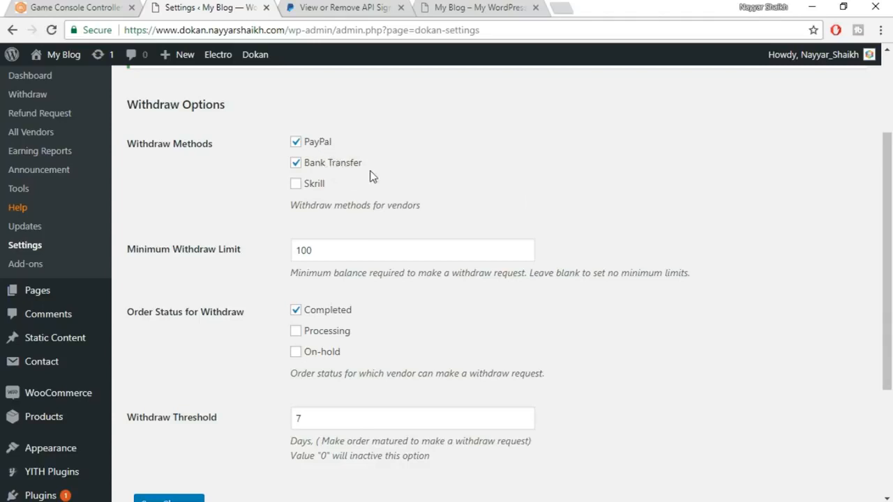
scroll(307, 263, "down", 1)
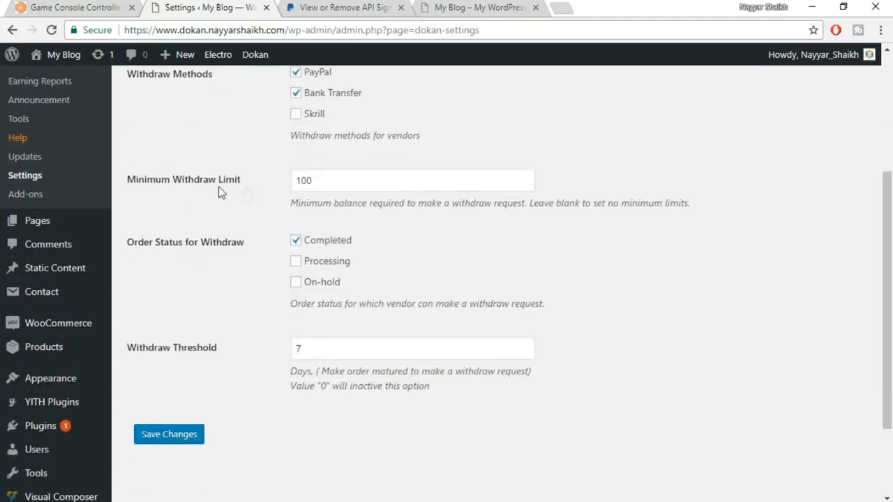
left_click_drag(325, 183, 297, 182)
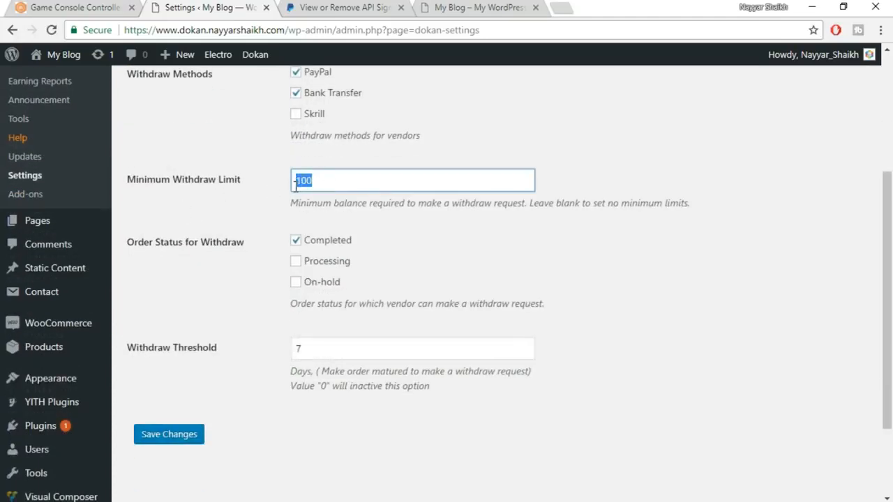
left_click(468, 150)
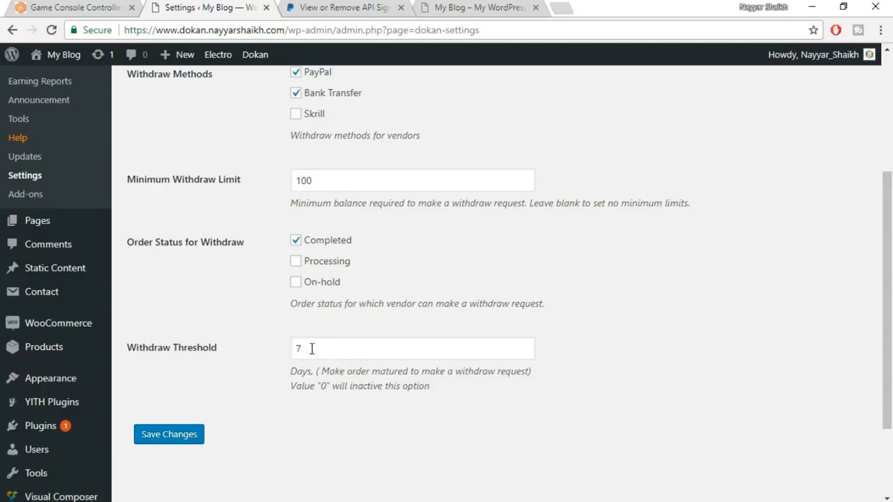
- Save the withdraw options: PayPal, Bank Transfer, 100 minimum limit and 7-day threshold
left_click(175, 438)
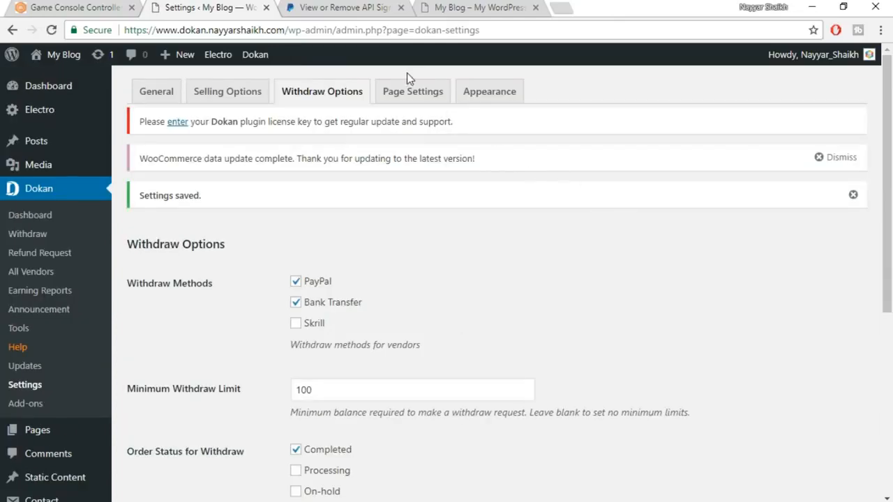
left_click(414, 98)
- Assign the Dashboard and My Orders pages in Dokan Page Settings and save
scroll(648, 267, "down", 1)
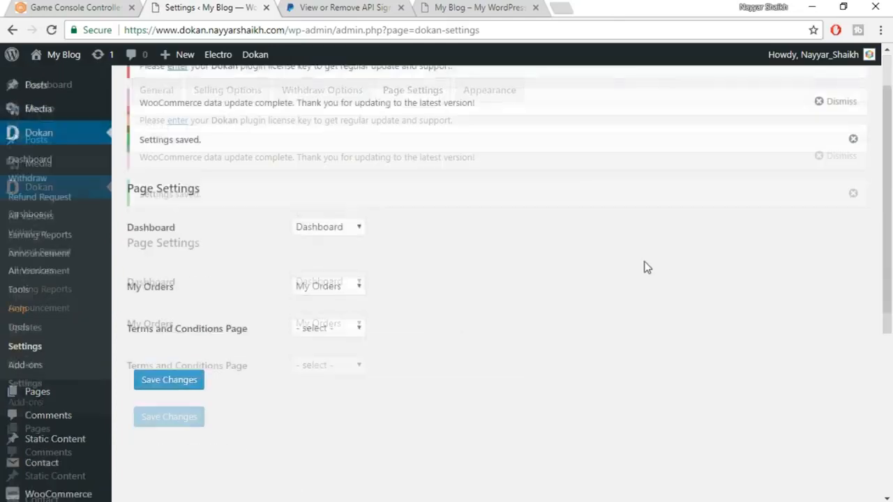
left_click(353, 215)
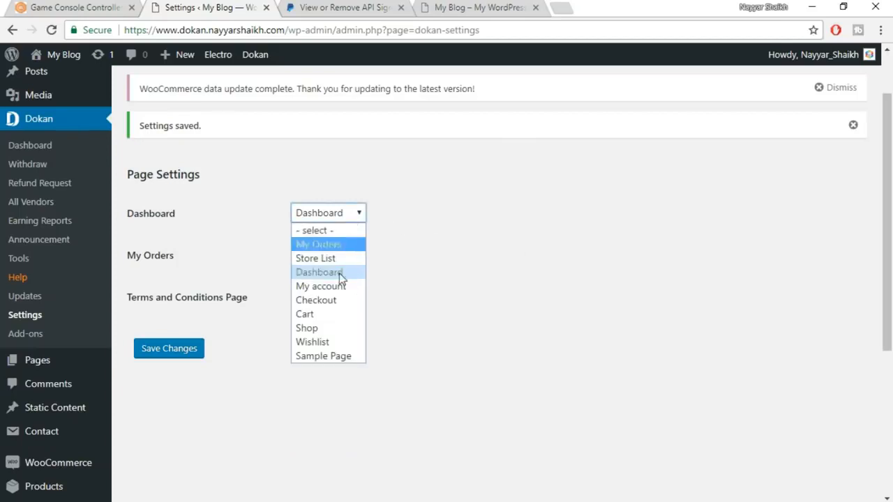
left_click(340, 276)
left_click(337, 260)
left_click(338, 260)
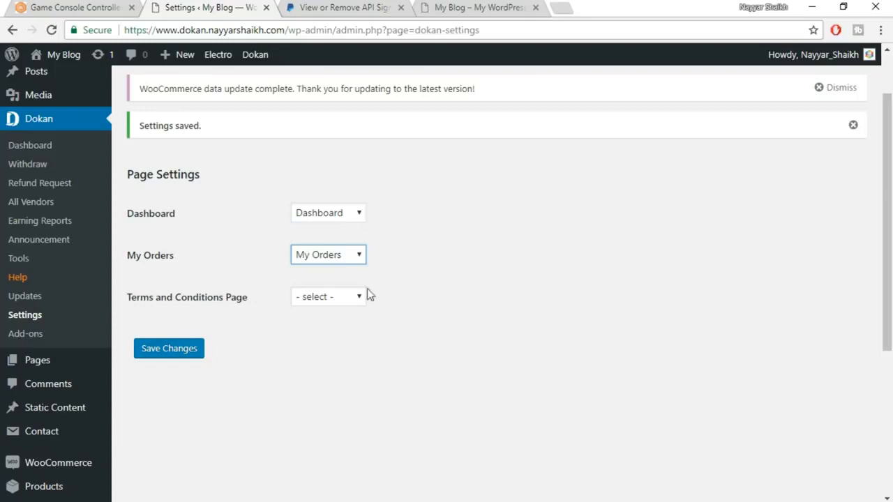
left_click(172, 348)
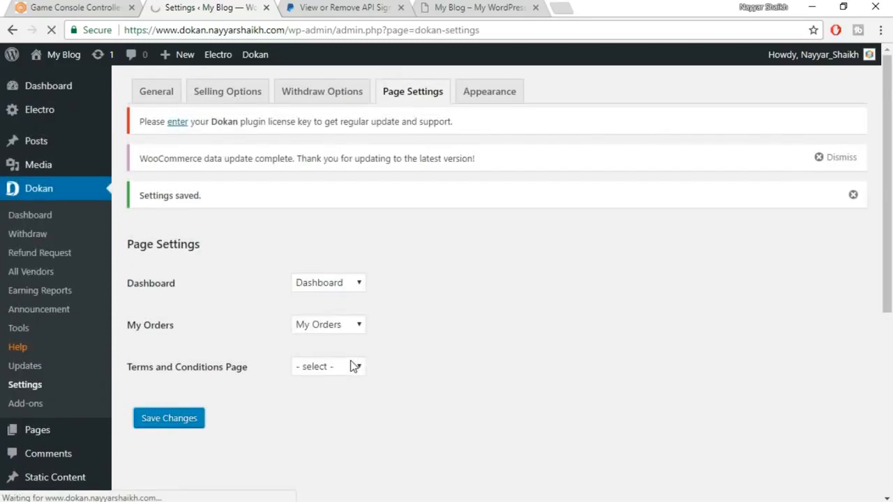
left_click(493, 101)
scroll(678, 327, "down", 2)
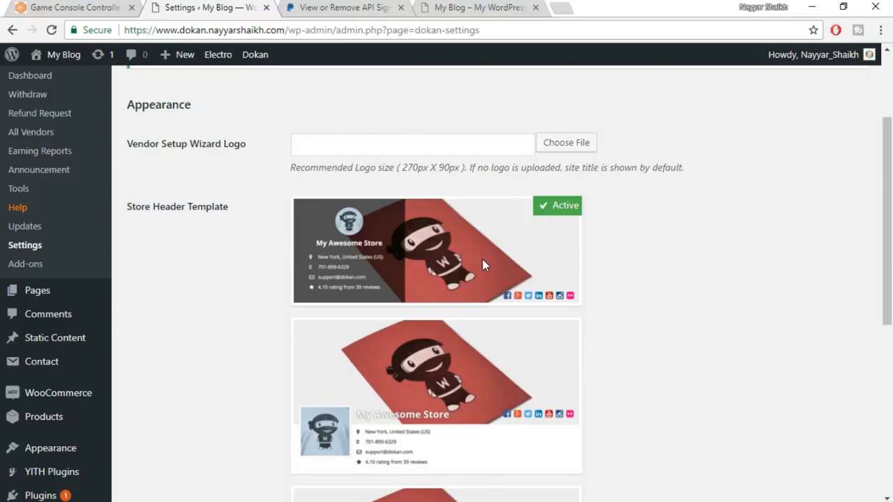
- Review the store header templates, keep the first one active, and save Appearance
scroll(498, 301, "down", 4)
scroll(509, 307, "down", 2)
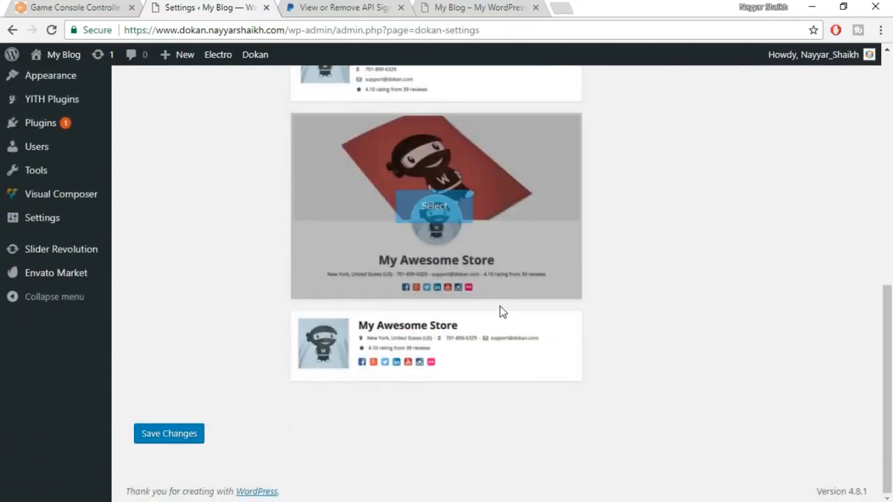
scroll(707, 399, "up", 6)
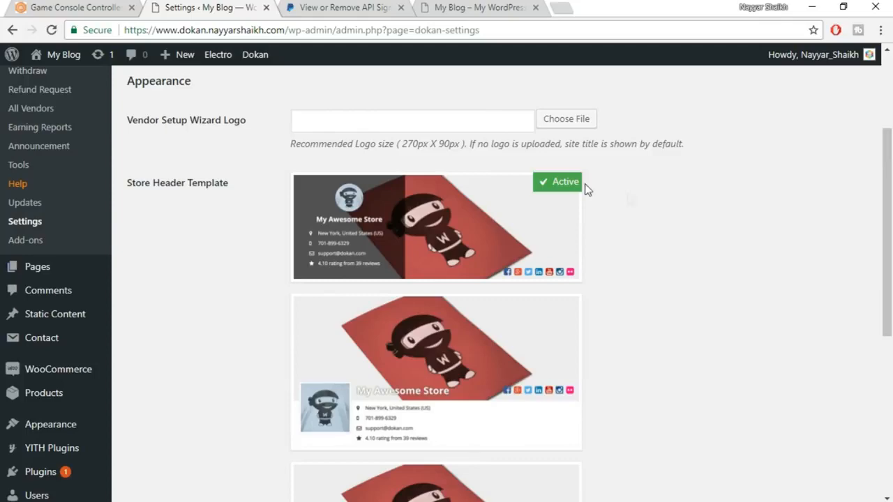
scroll(682, 285, "down", 5)
left_click(143, 435)
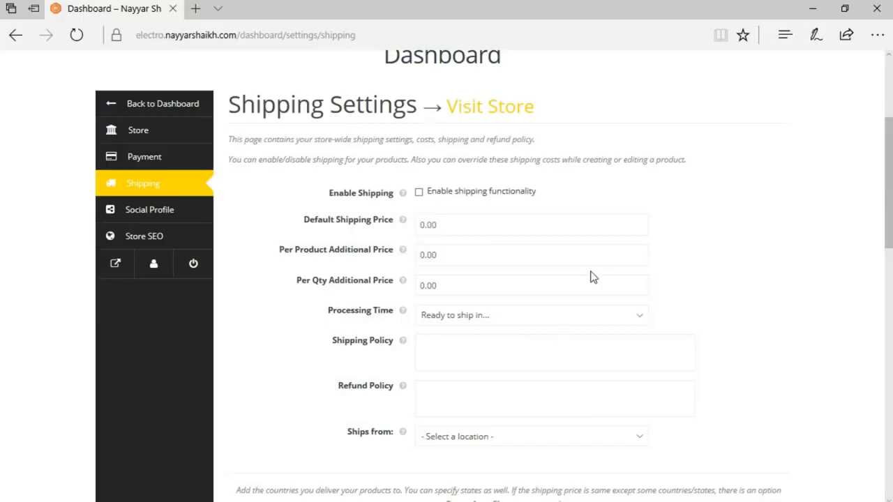
scroll(603, 295, "up", 2)
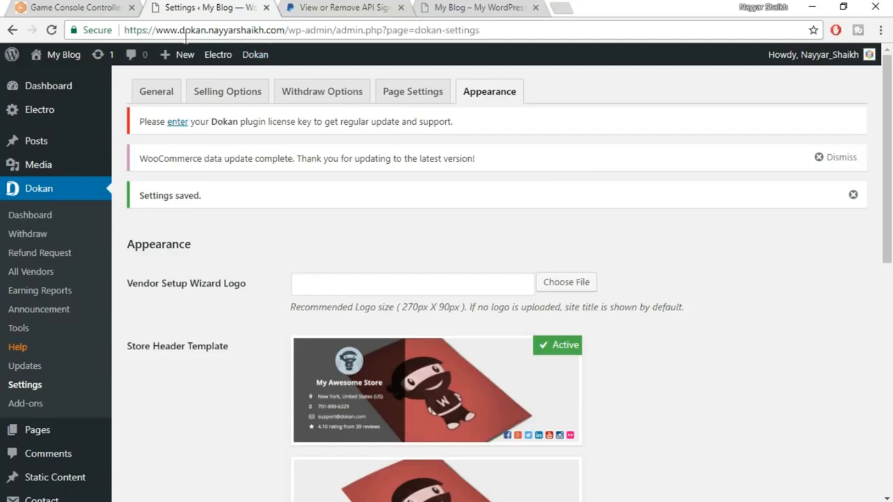
left_click_drag(122, 30, 285, 30)
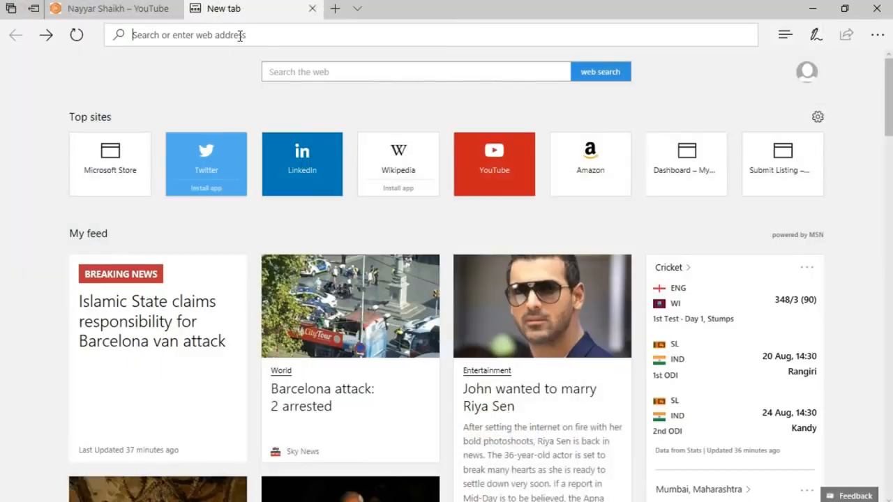
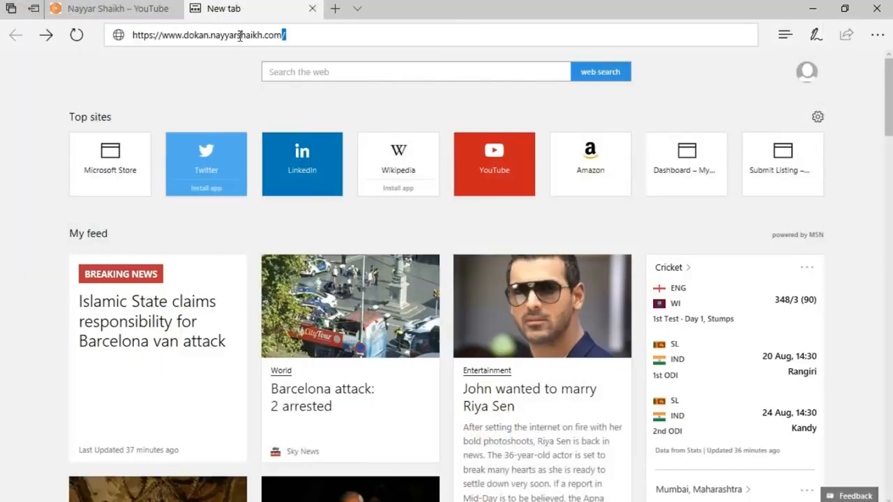
key("Return")
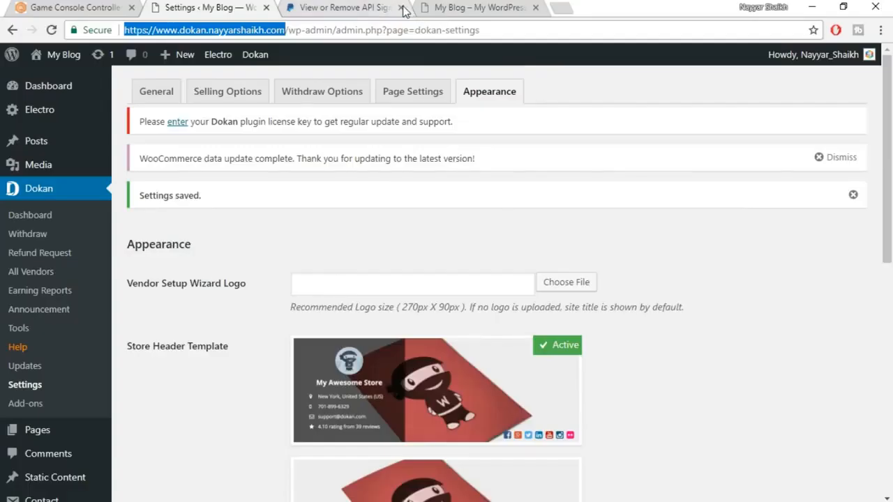
left_click(402, 8)
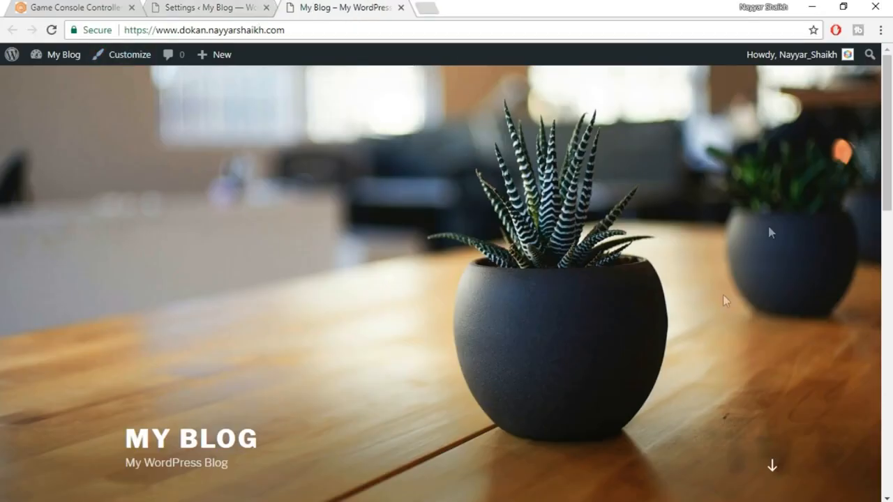
- Reload the front page to show the electro layout, then return to Dokan Settings
left_click(52, 30)
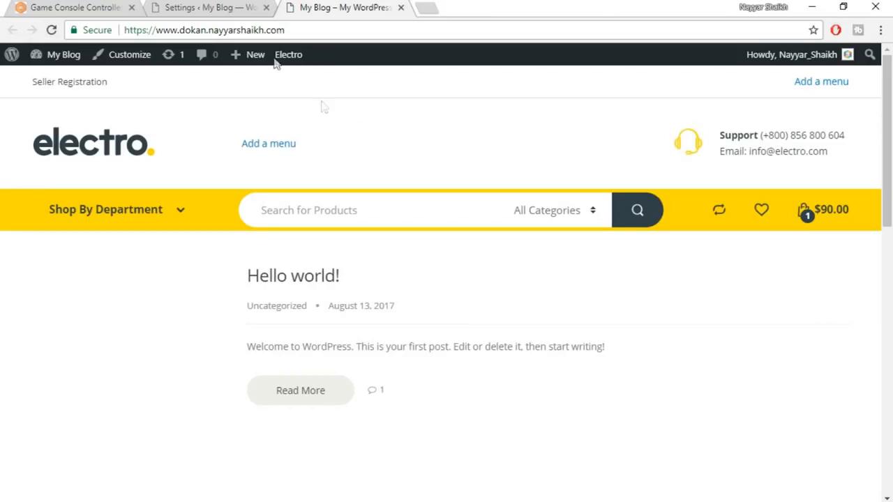
left_click(79, 10)
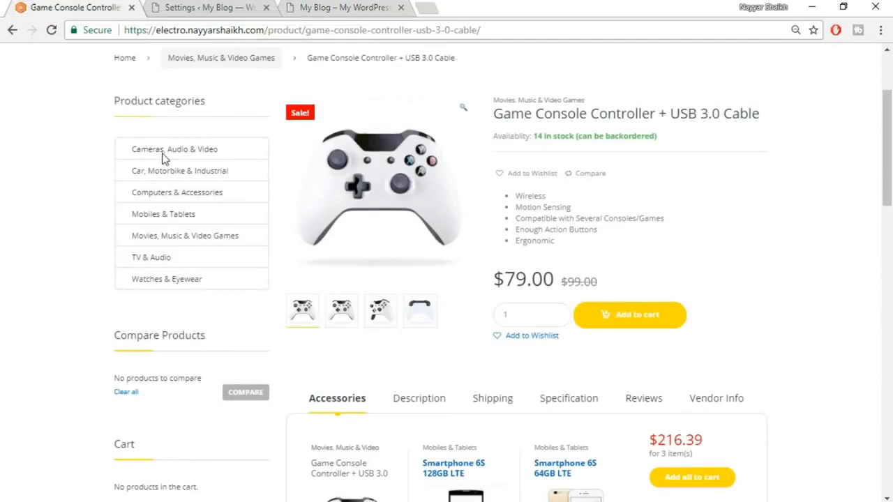
scroll(163, 154, "up", 2)
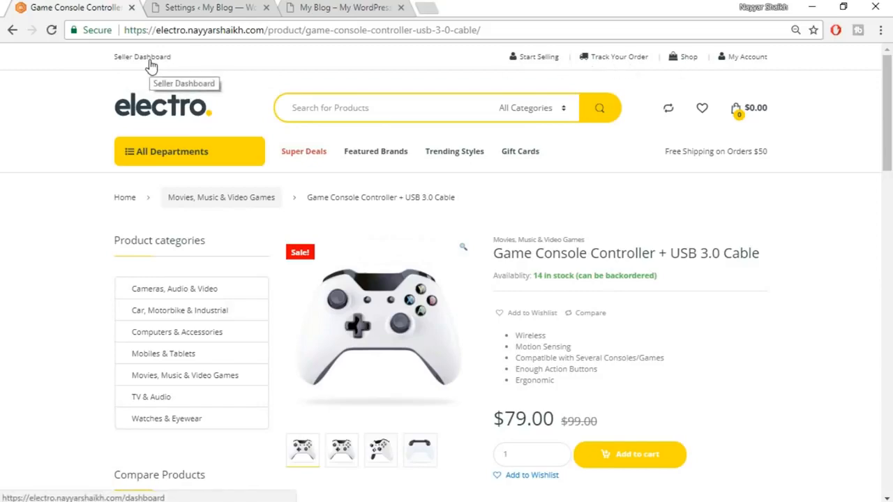
left_click(199, 8)
scroll(153, 243, "down", 2)
scroll(155, 264, "down", 1)
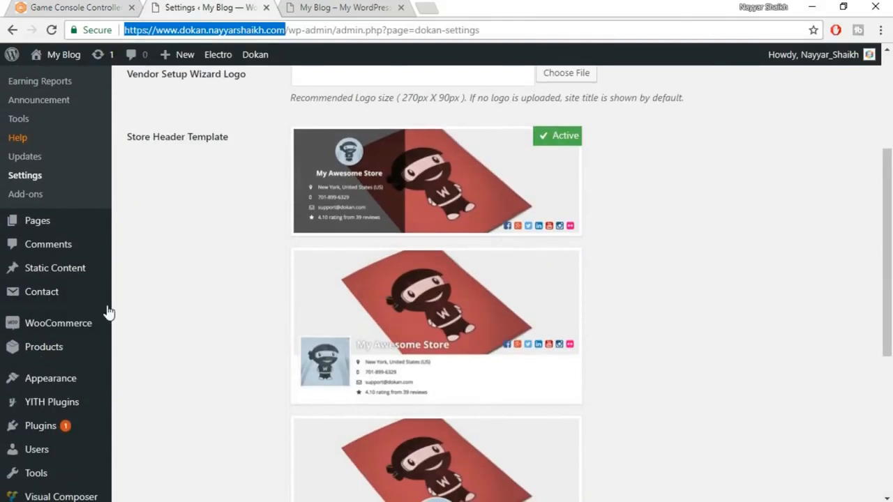
mouse_move(28, 380)
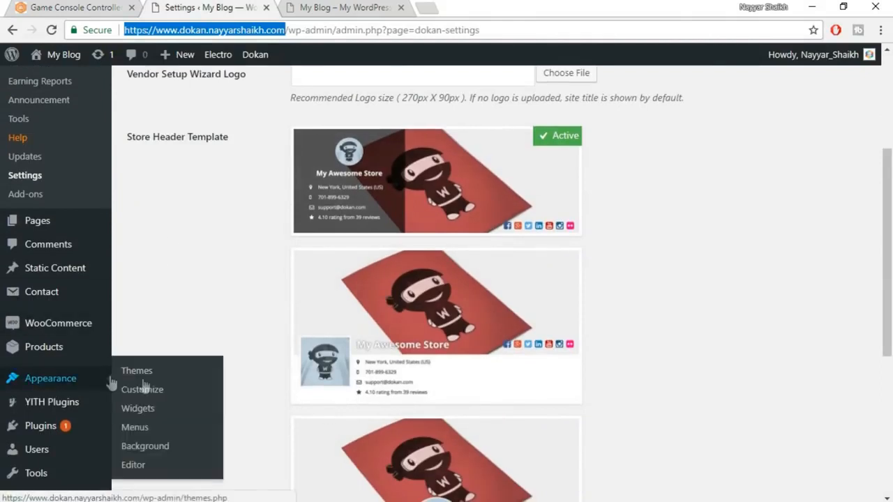
- Create a new menu named 'Top Left' under Appearance > Menus
left_click(127, 433)
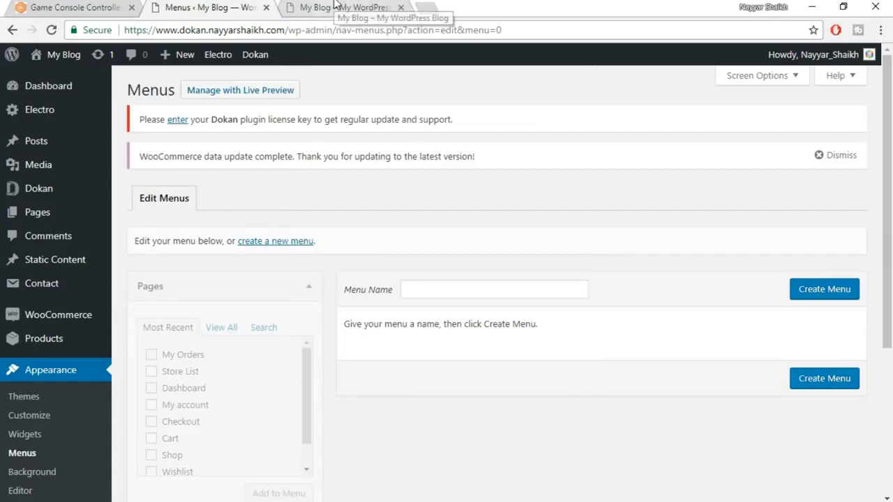
left_click(334, 5)
left_click(70, 7)
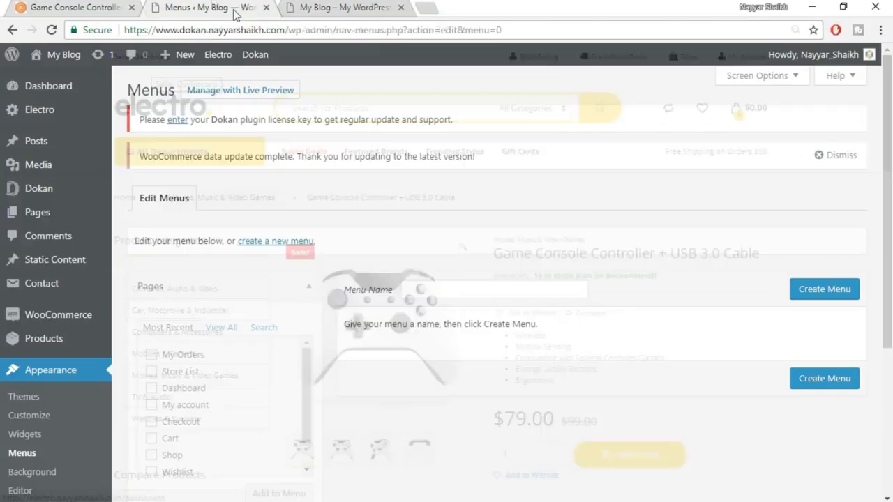
left_click(509, 287)
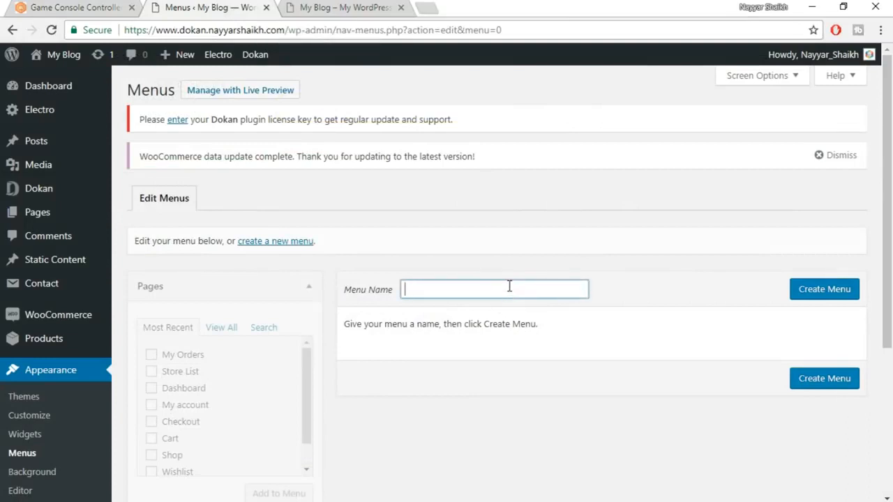
type("Top ")
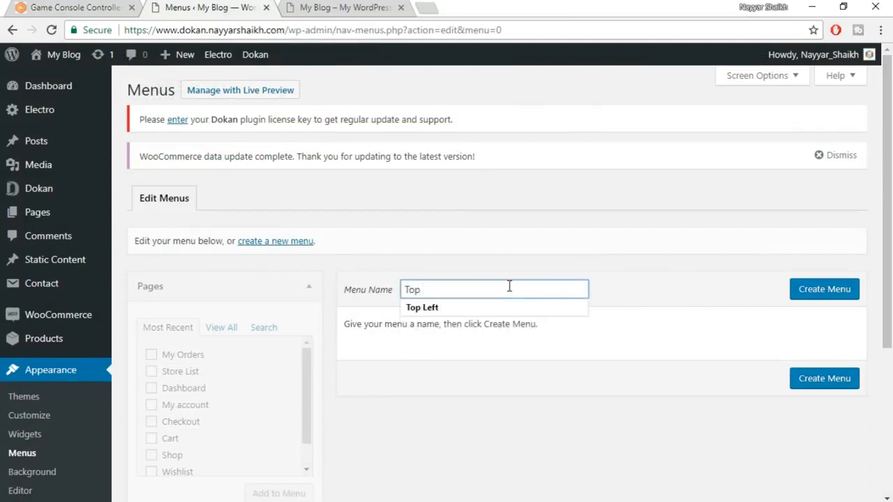
type("Left")
left_click(842, 301)
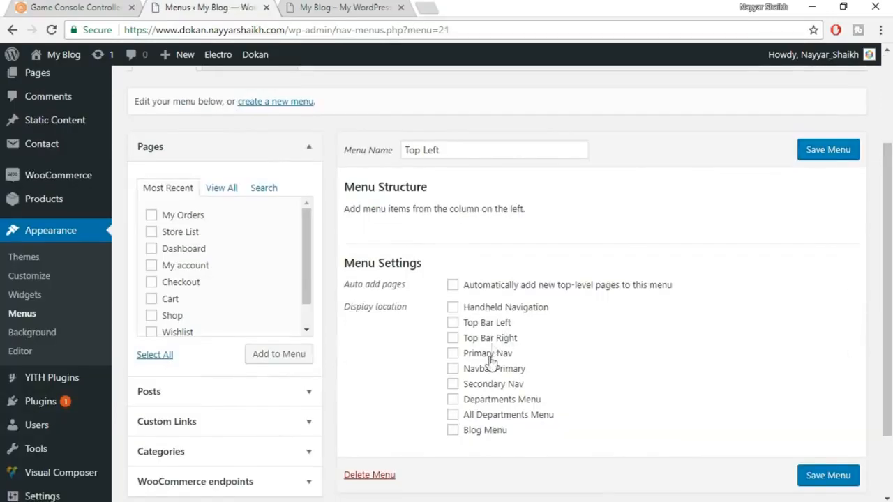
- Assign Top Left to the Top Bar Left location and add the Dashboard page to it
left_click(492, 327)
left_click(104, 7)
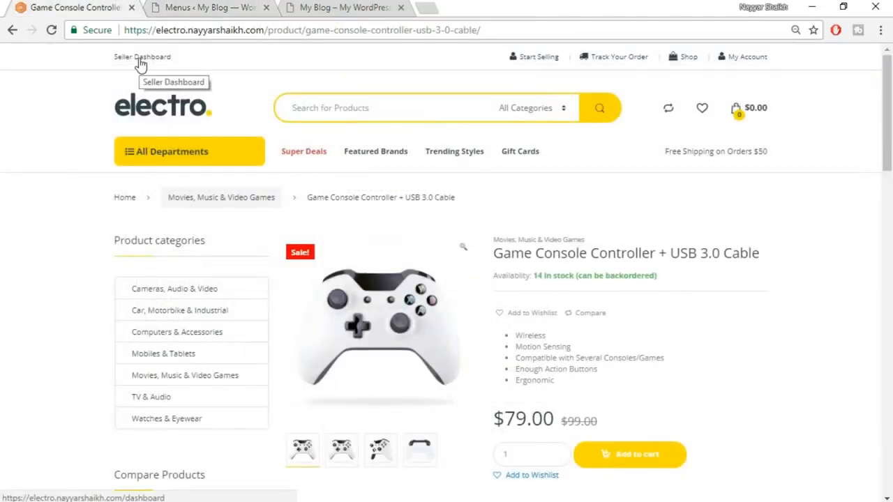
left_click(244, 8)
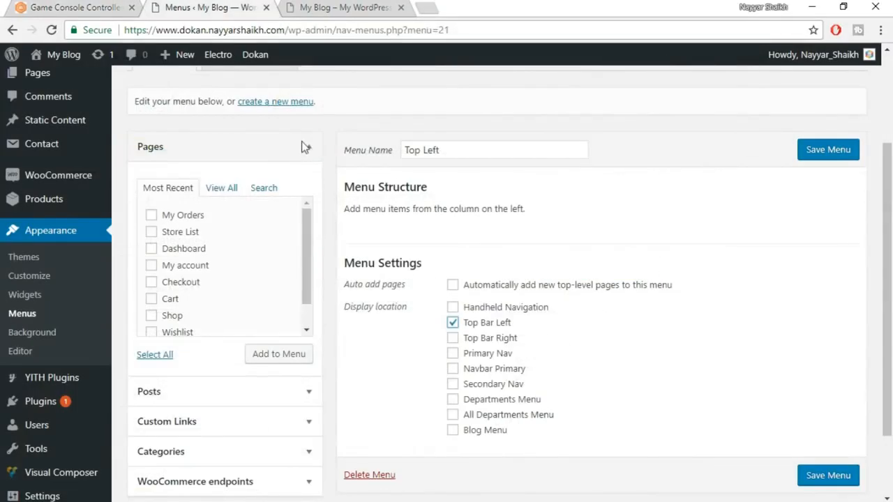
left_click(176, 249)
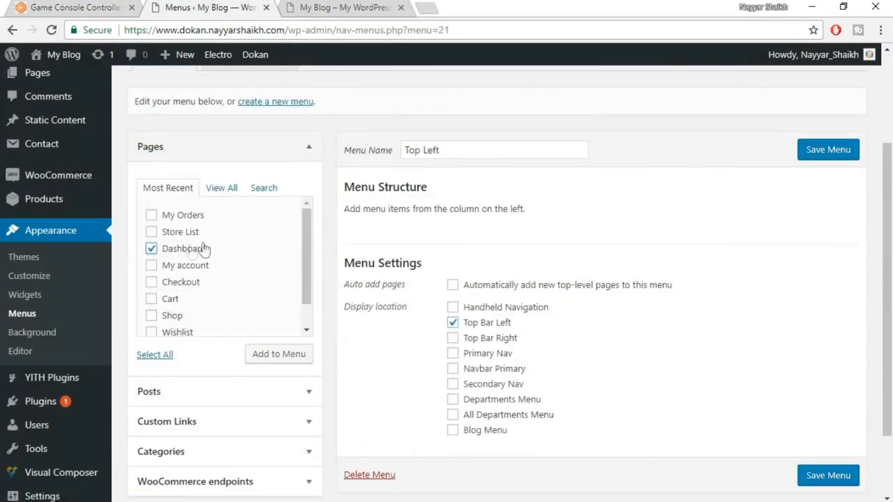
left_click(279, 355)
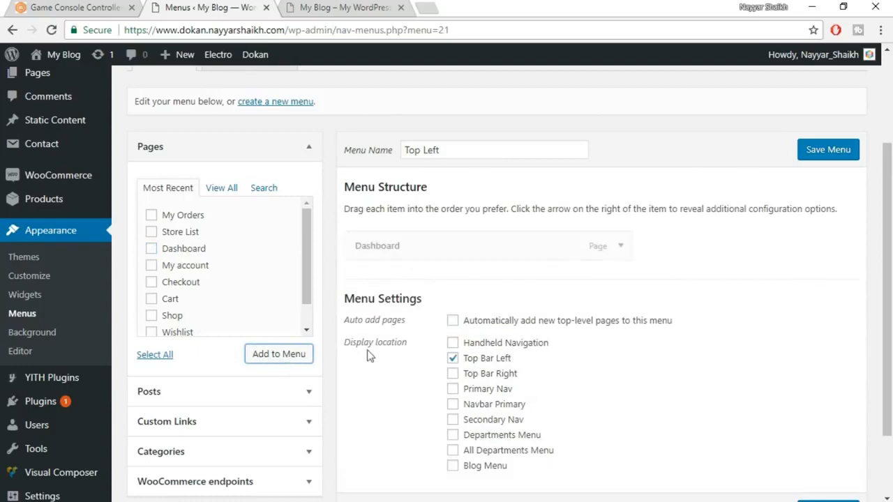
left_click(621, 245)
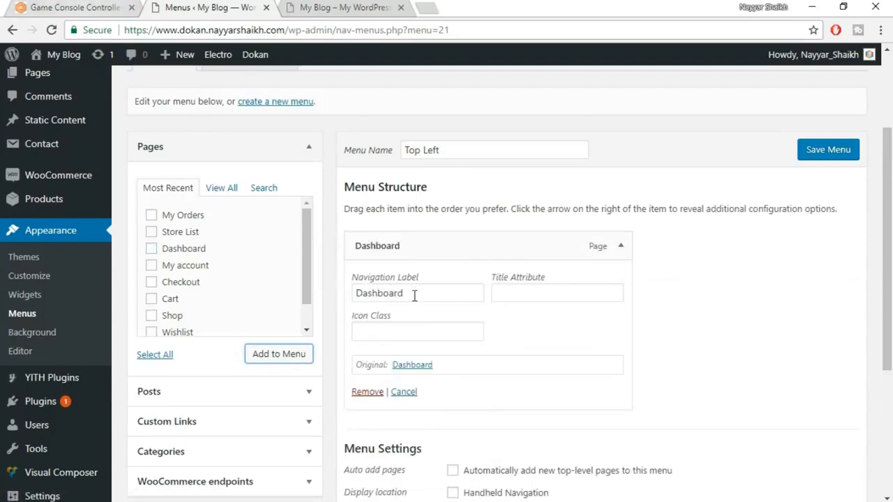
- Relabel the item 'Seller Dashboard', save the menu, and check the storefront link
left_click(75, 7)
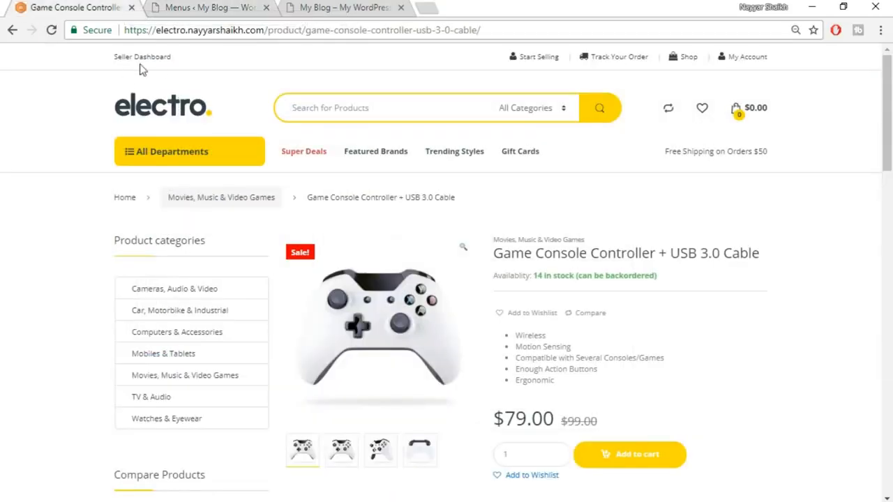
key("ctrl+Tab")
left_click(358, 293)
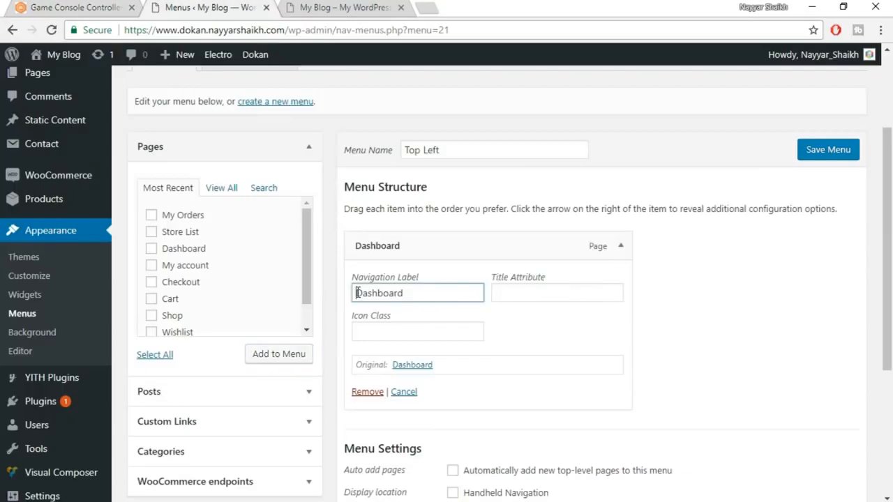
type("Seller")
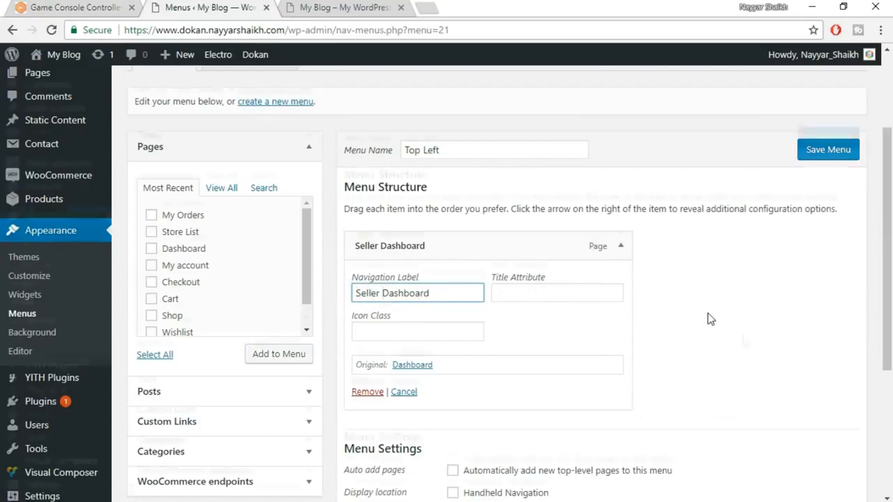
scroll(764, 447, "down", 3)
left_click(825, 428)
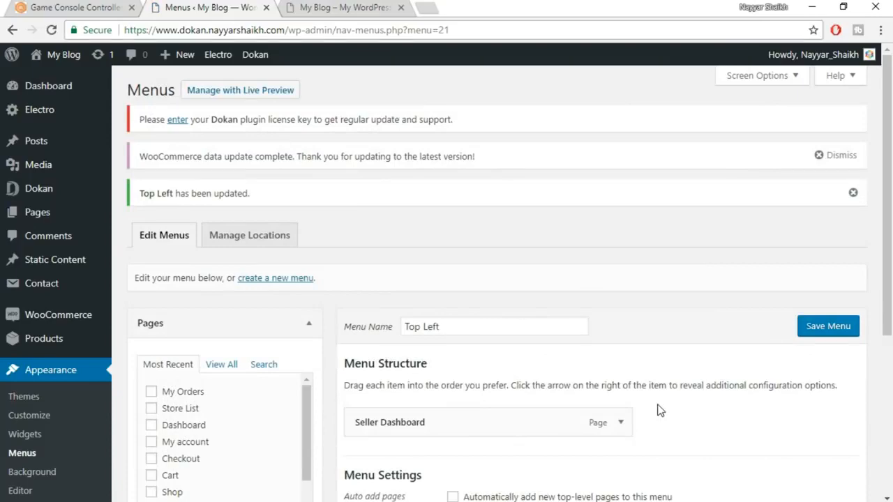
left_click(70, 7)
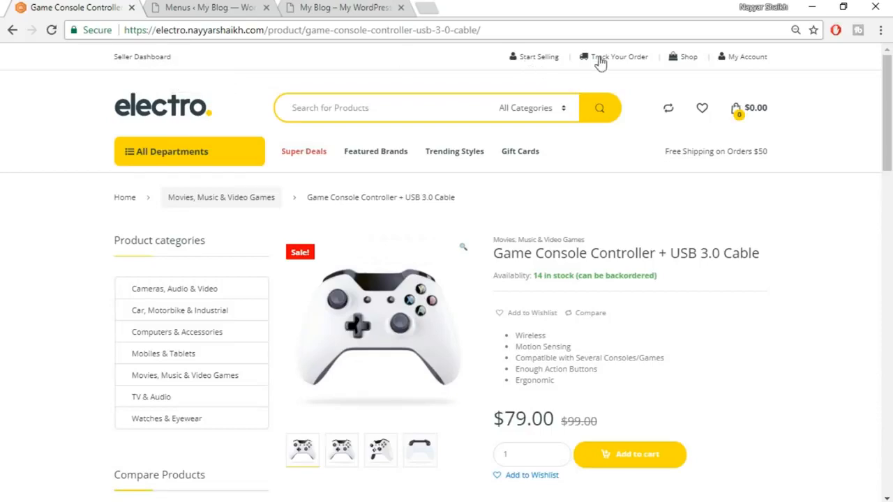
left_click(180, 7)
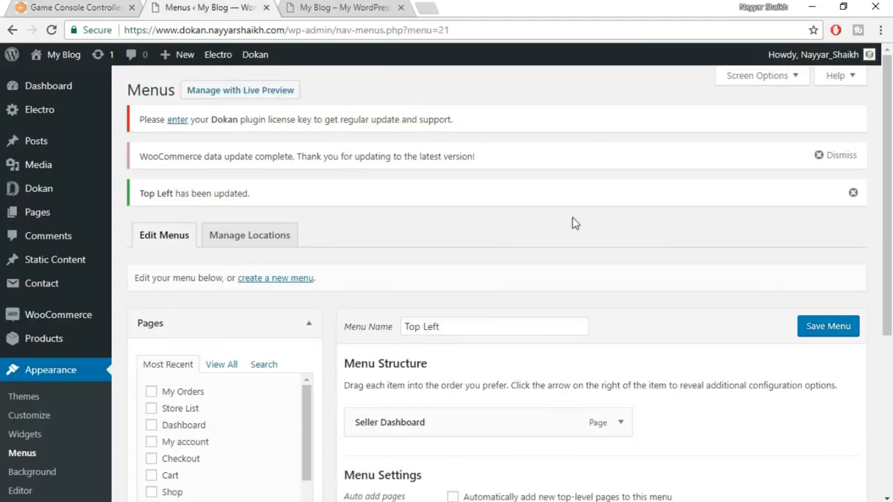
scroll(572, 223, "down", 1)
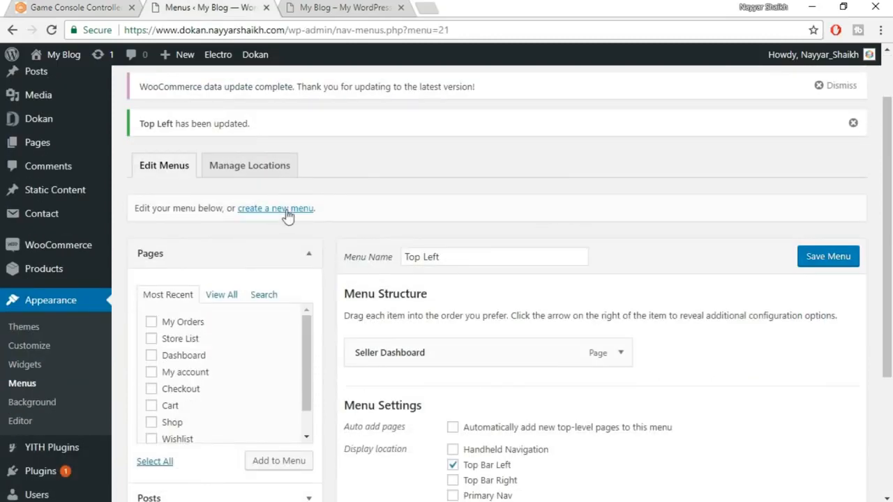
- Create another menu named 'Top Right' and view the storefront product page
left_click(286, 212)
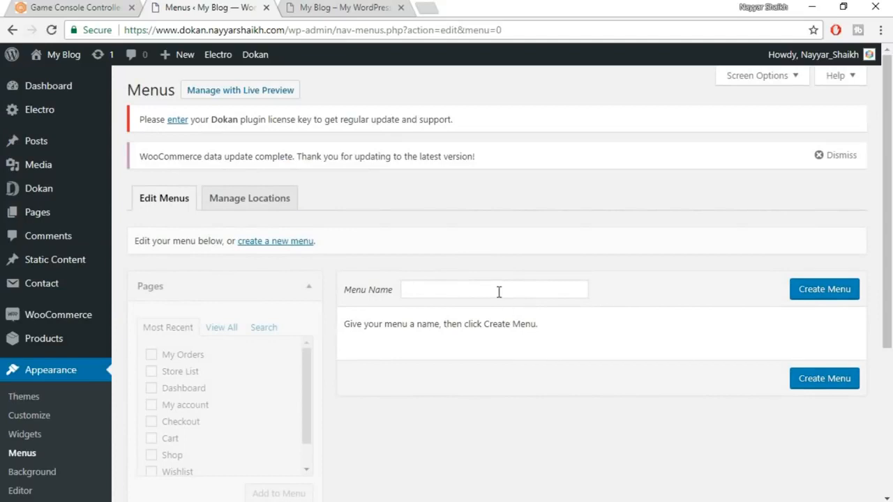
left_click(498, 290)
type("T")
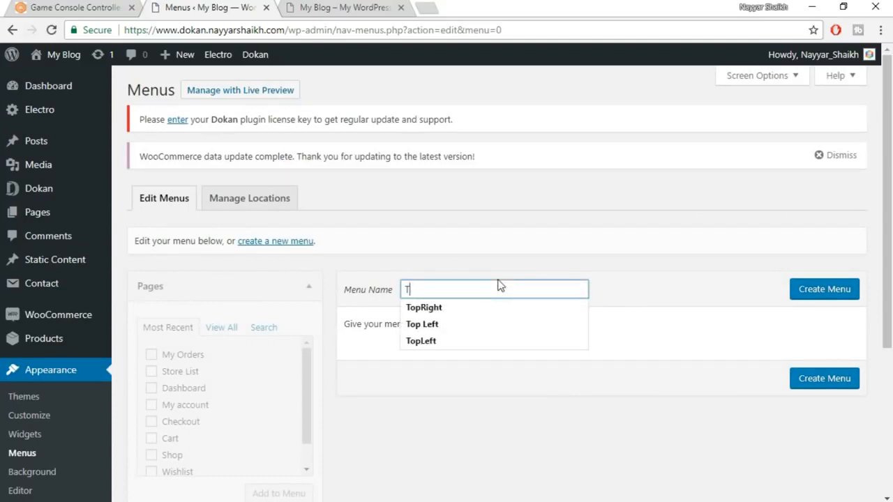
type("op Right")
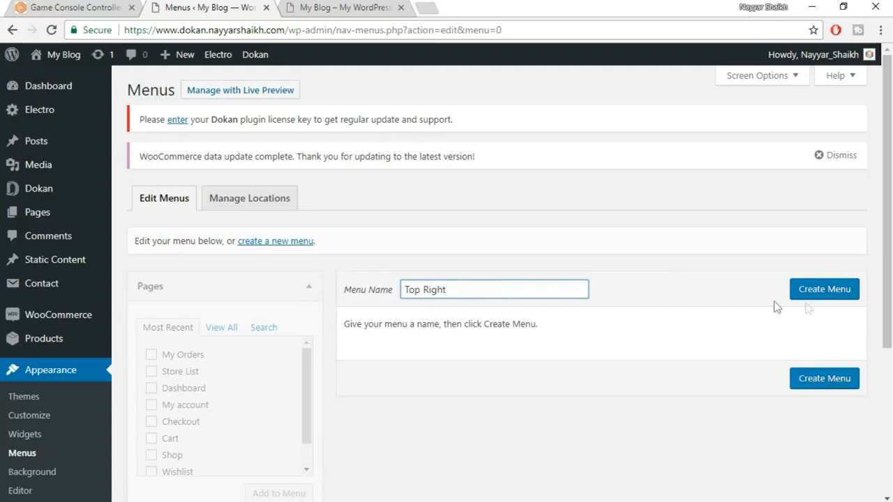
left_click(813, 303)
key("ctrl+shift+Tab")
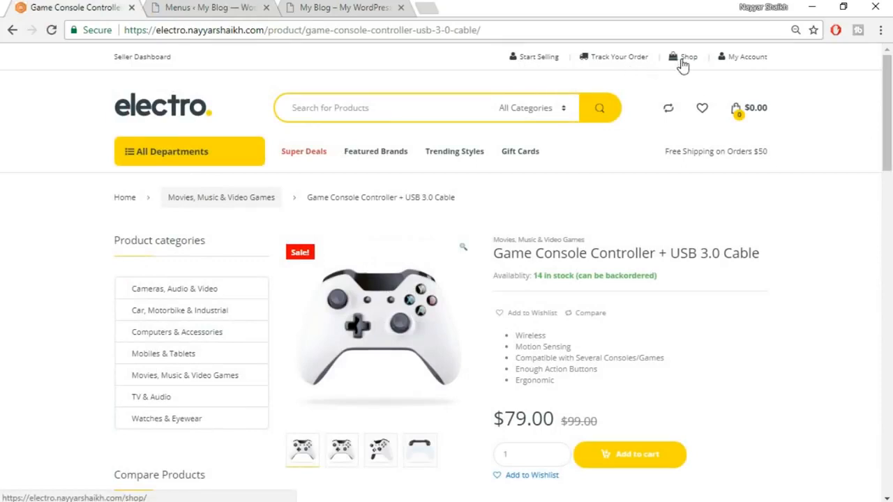
- Tick Dashboard, My account and Shop in the Pages box's recent list
left_click(263, 4)
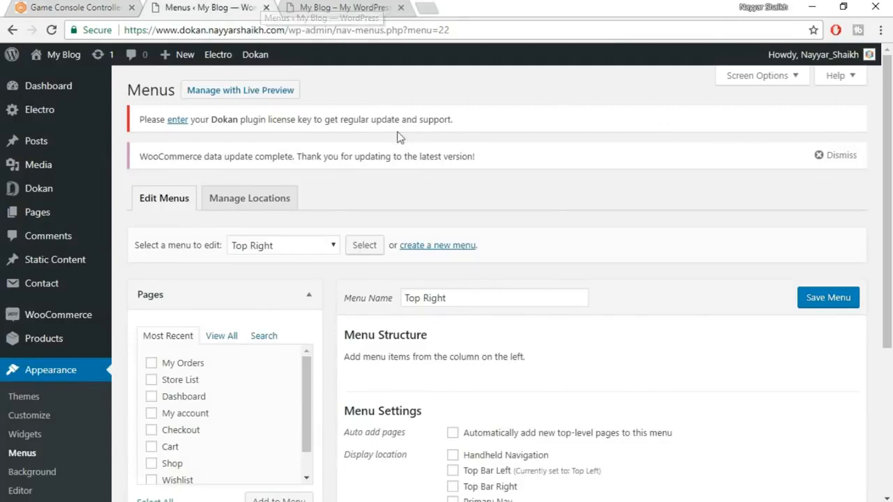
scroll(416, 150, "down", 2)
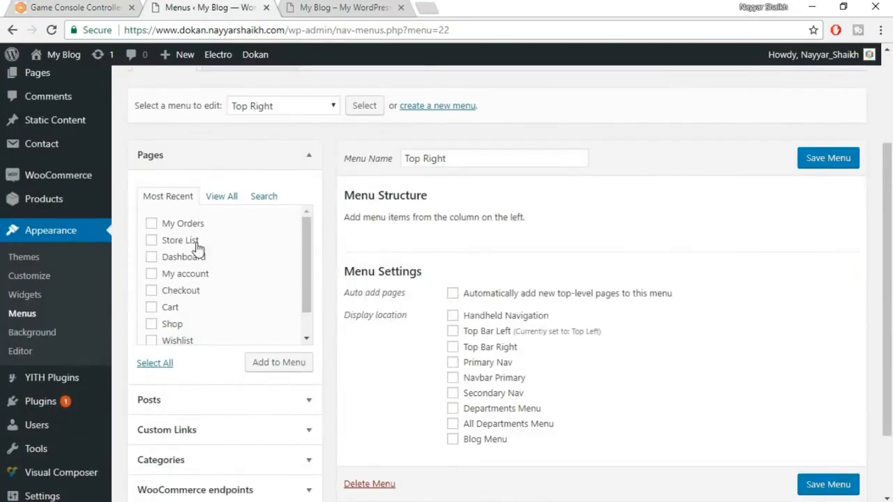
left_click(165, 257)
left_click(193, 274)
left_click(89, 7)
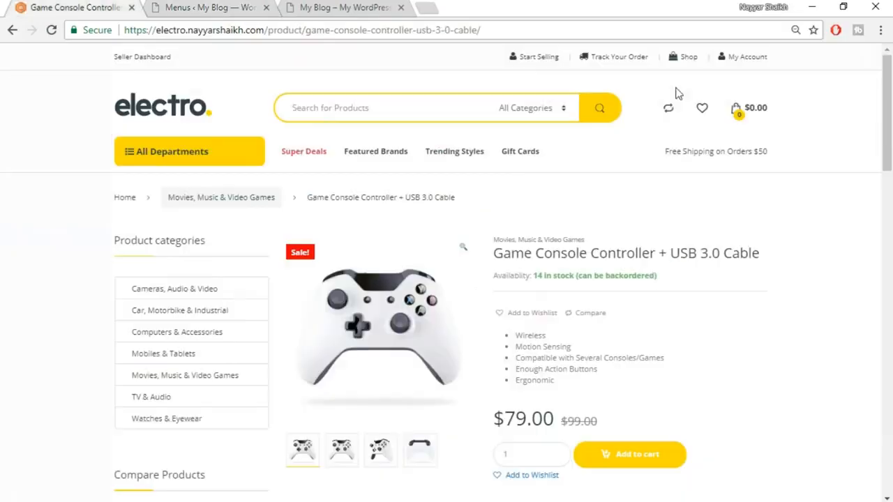
left_click(167, 7)
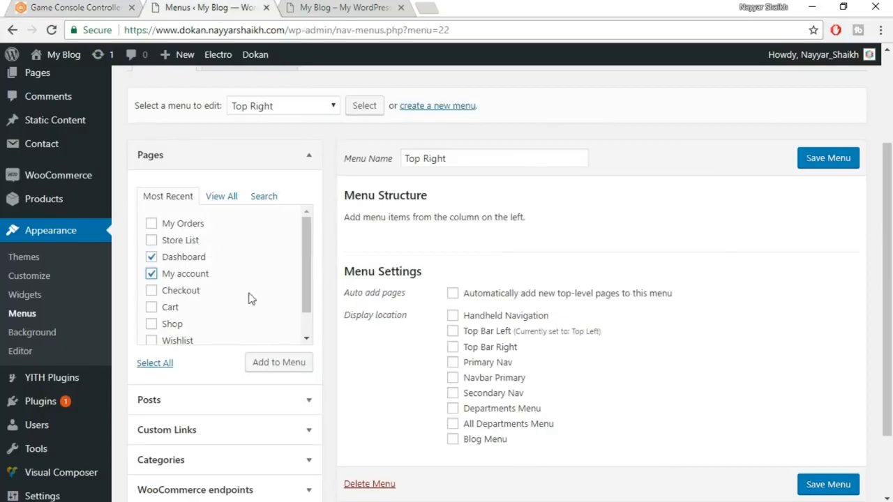
left_click(173, 326)
scroll(234, 280, "down", 1)
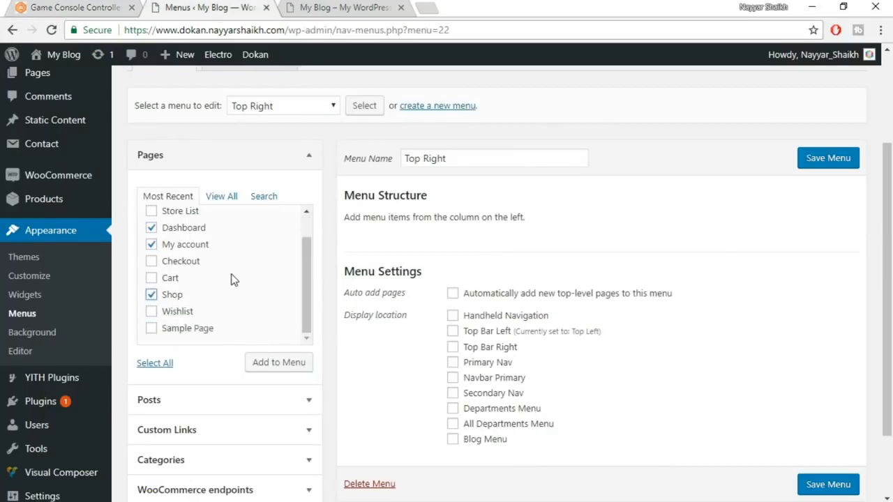
- Reselect Dashboard, My account and Shop under View All and add them to Top Right
left_click(224, 199)
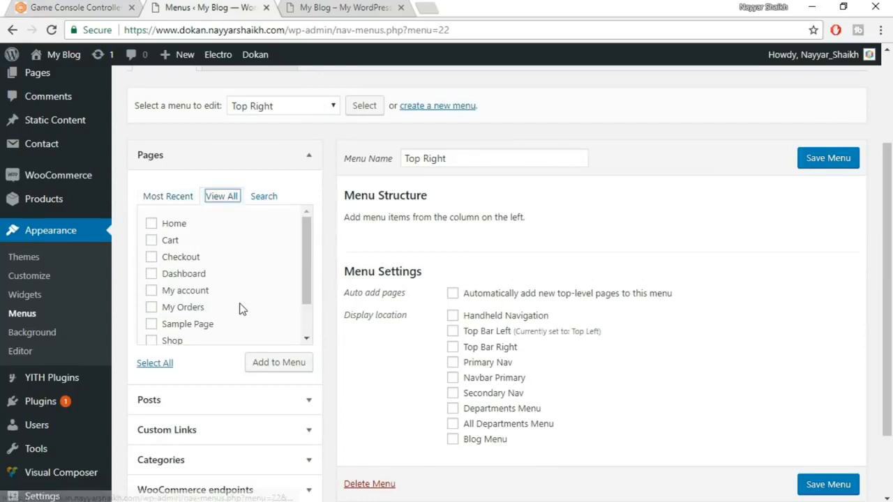
left_click(185, 275)
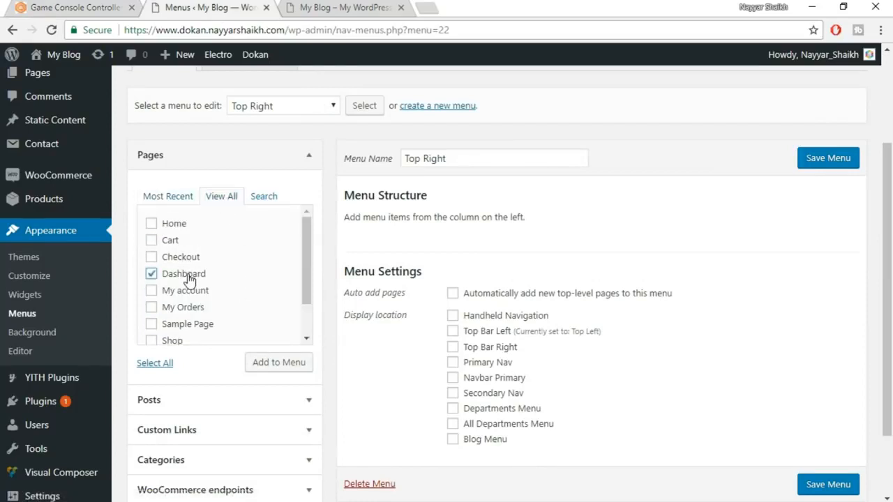
left_click(199, 291)
scroll(201, 318, "down", 1)
left_click(175, 297)
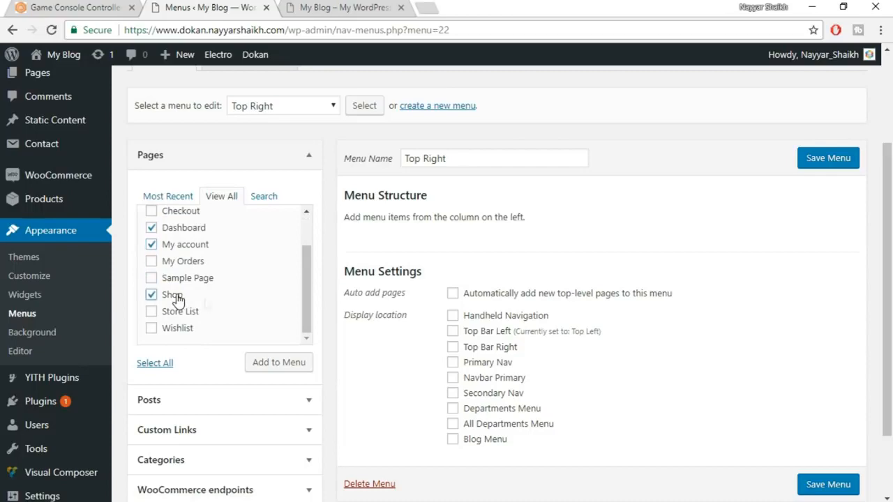
scroll(243, 303, "down", 1)
left_click(293, 298)
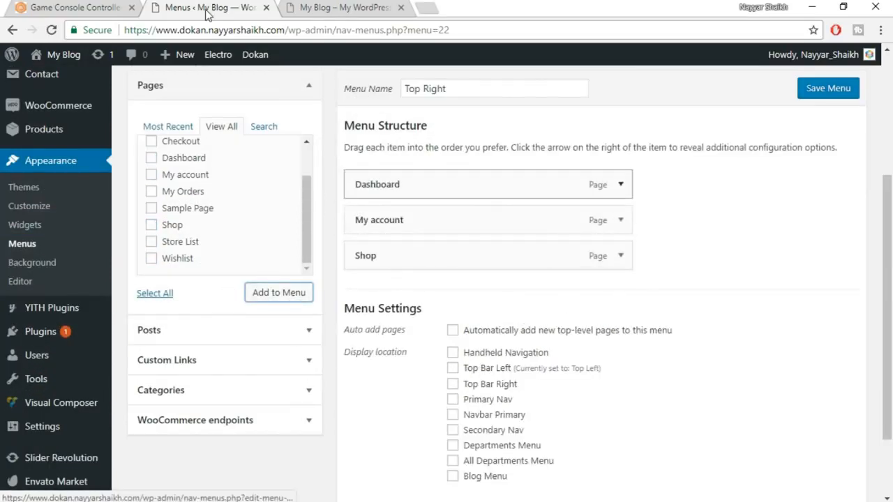
left_click(109, 6)
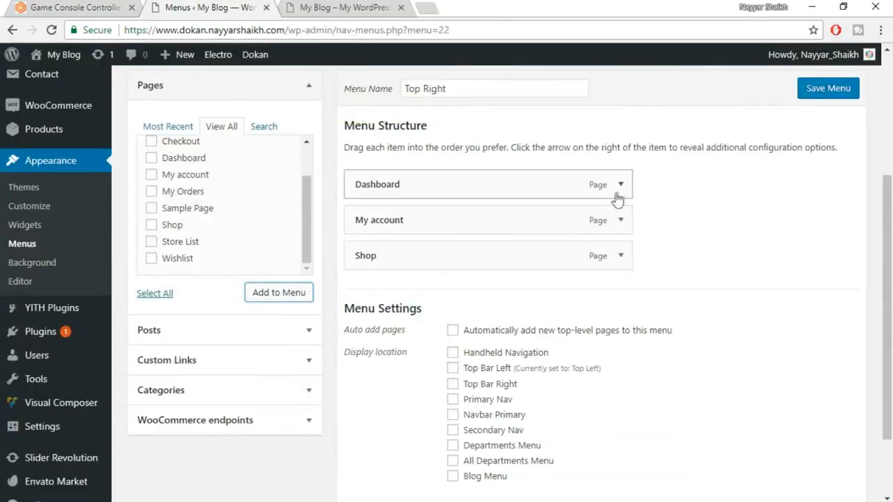
- Relabel the Dashboard menu item as 'Start Selling'
left_click(619, 186)
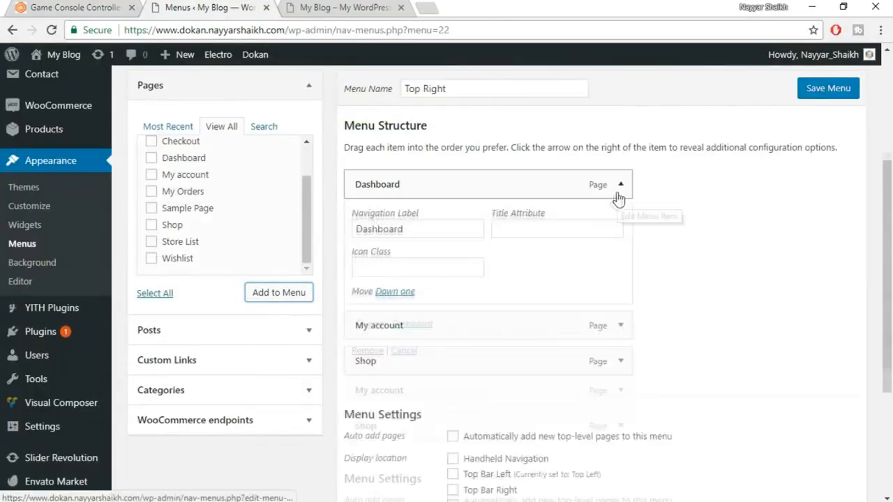
left_click_drag(406, 232, 349, 231)
type("Start S")
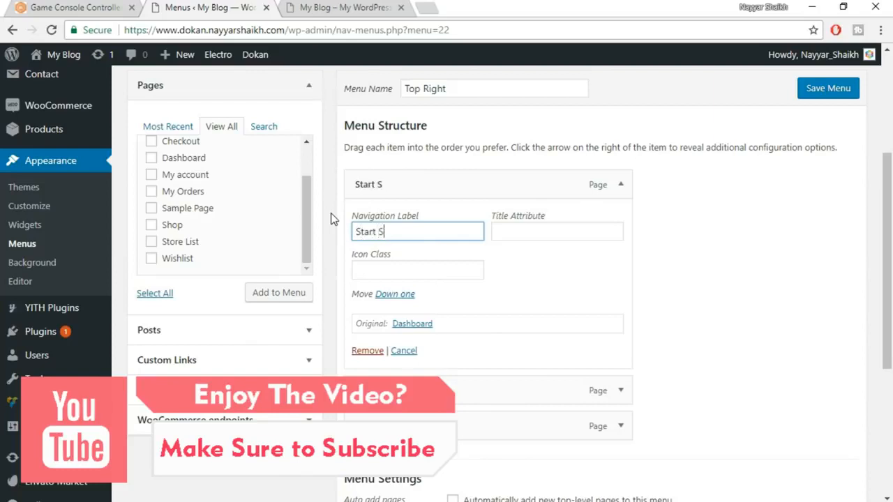
type("llinge")
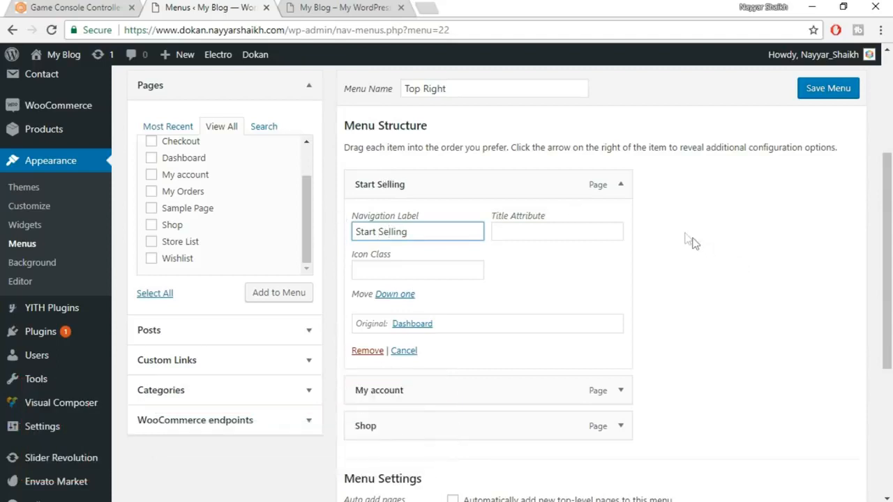
left_click(620, 184)
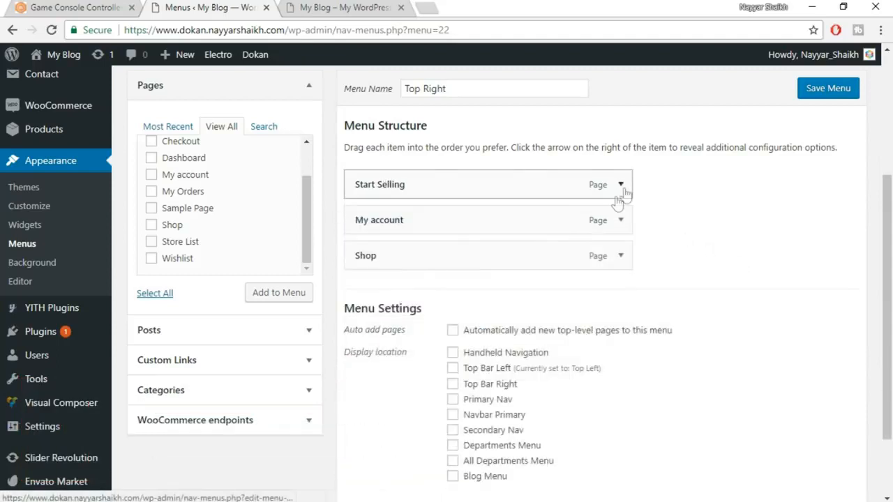
left_click(75, 9)
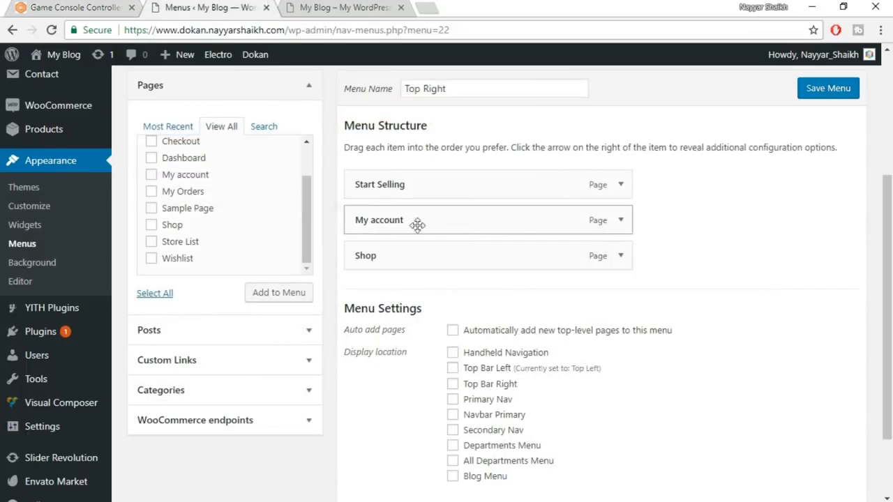
- Move Shop above My account and assign the menu to Top Bar Right
left_click_drag(416, 255, 446, 225)
left_click(104, 6)
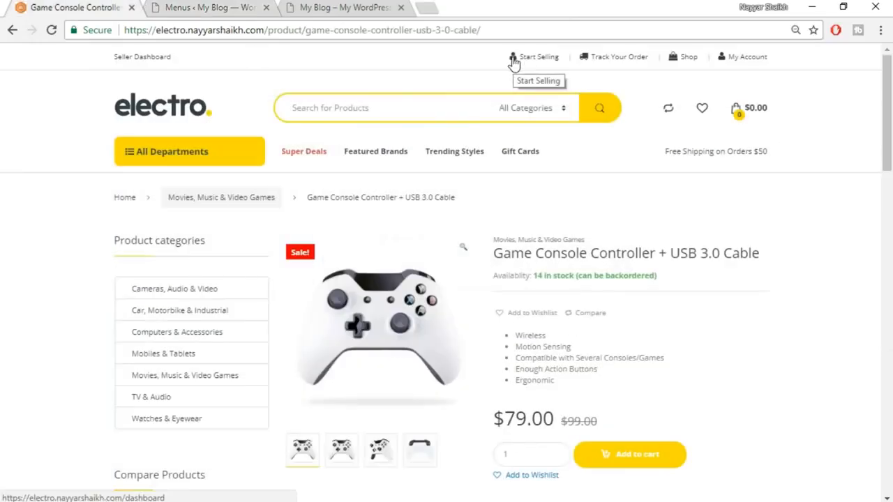
left_click(228, 6)
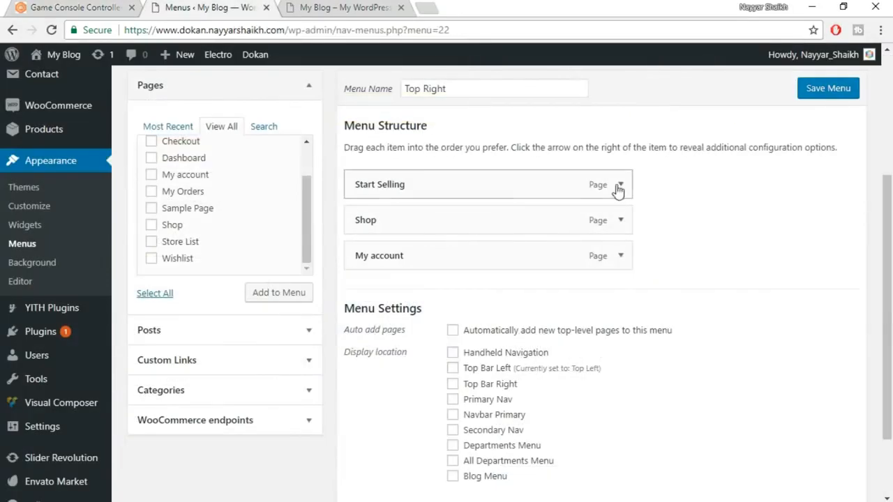
left_click(482, 388)
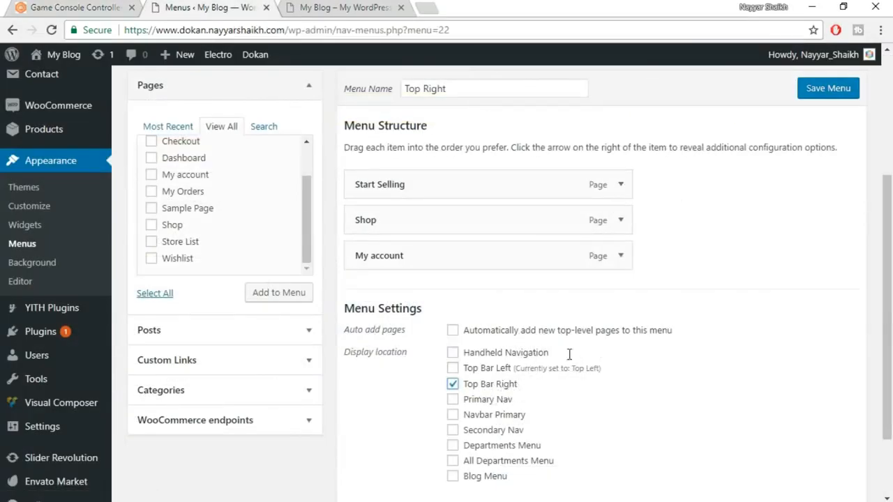
left_click(622, 185)
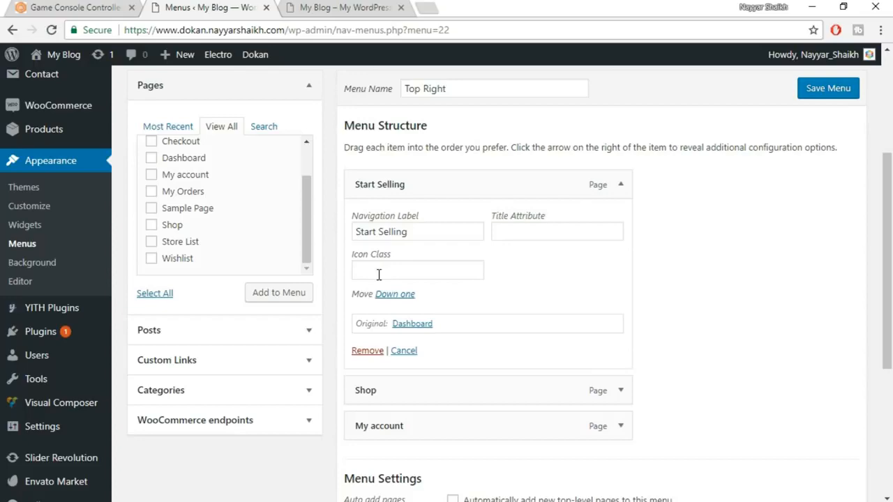
left_click(432, 5)
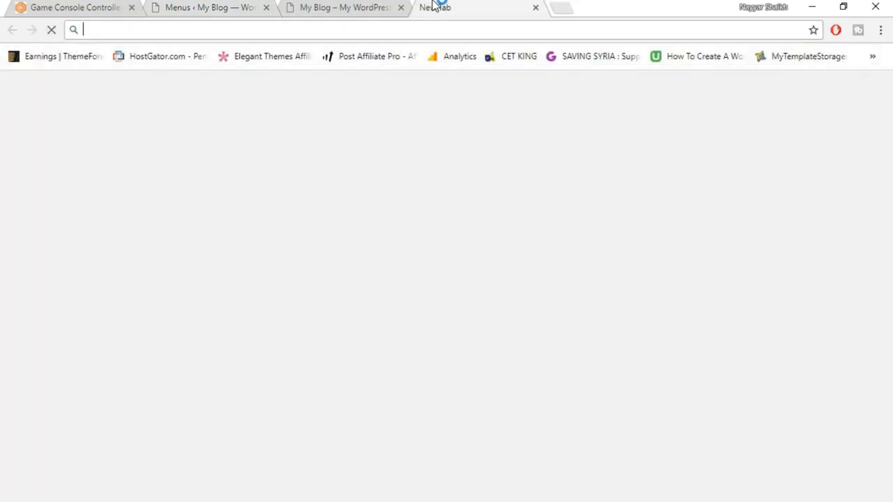
- Load the fontawesome.io site, correcting the mistyped .com address
type("fon")
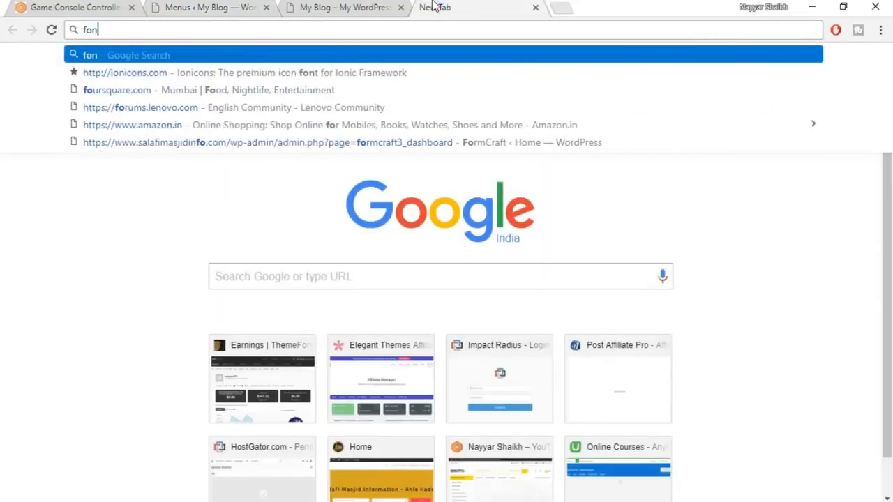
type("tawesome")
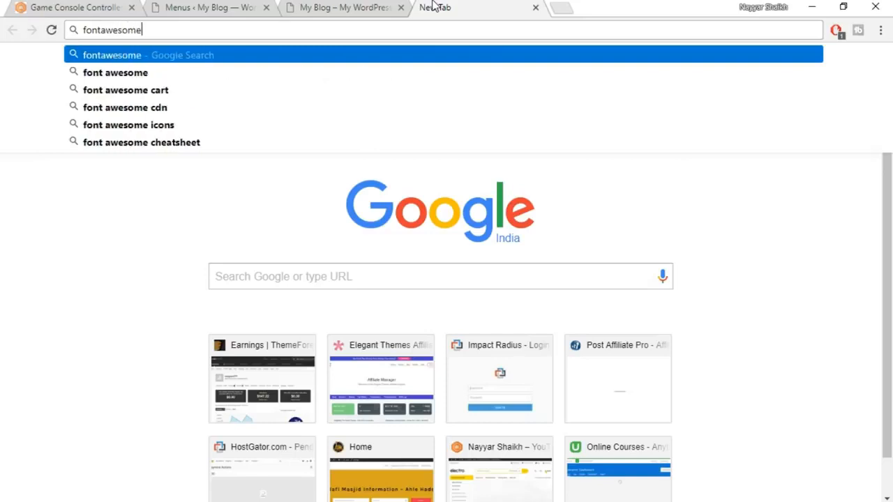
type(".com")
key("BackSpace")
key("BackSpace")
key("BackSpace")
key("BackSpace")
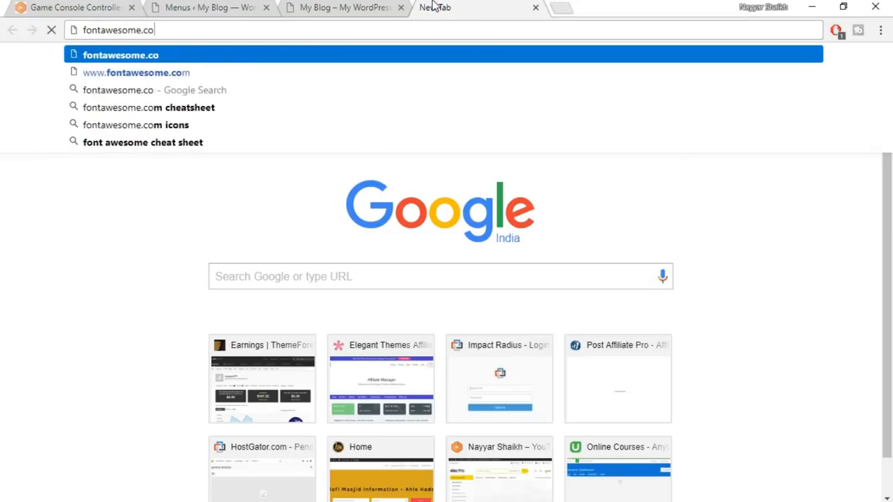
type(".io")
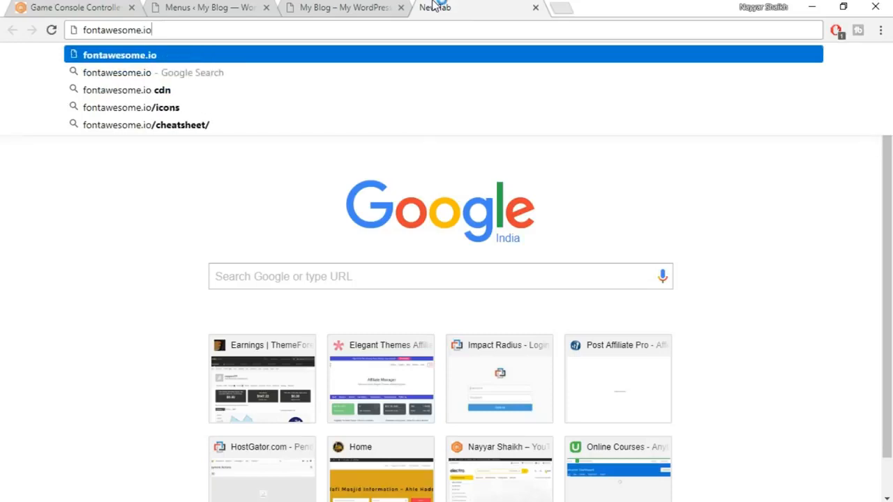
key("Return")
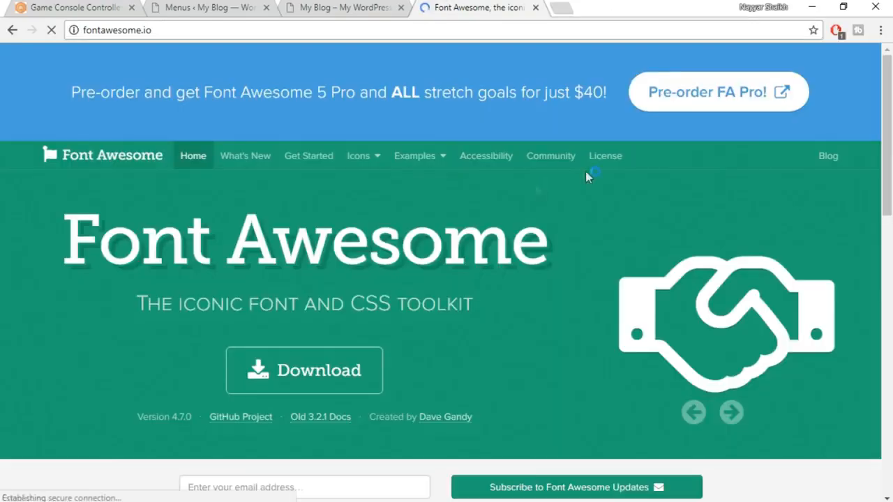
scroll(632, 211, "down", 1)
scroll(632, 211, "down", 2)
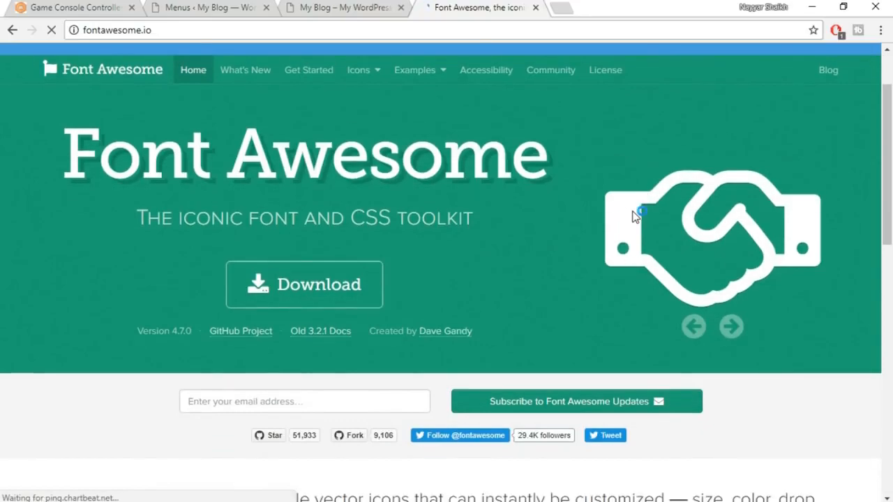
scroll(360, 296, "down", 2)
scroll(361, 296, "up", 4)
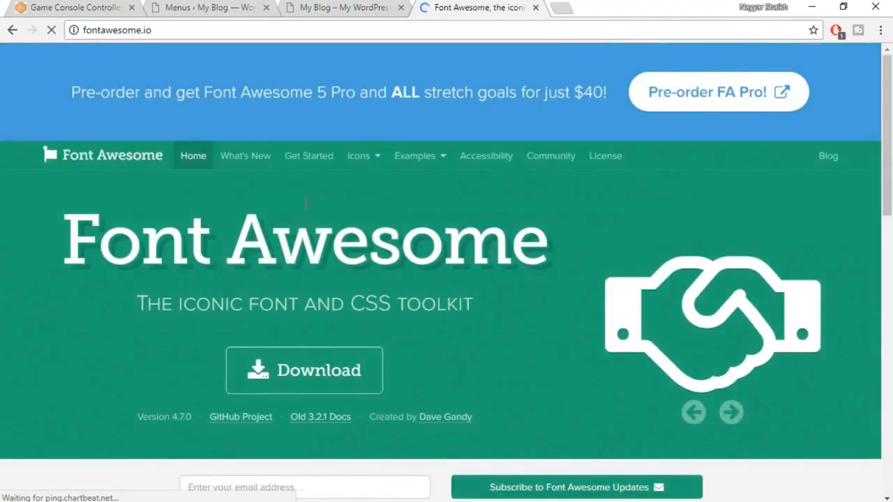
- Go to Icons > All Icons and search the gallery for 'user'
left_click(375, 163)
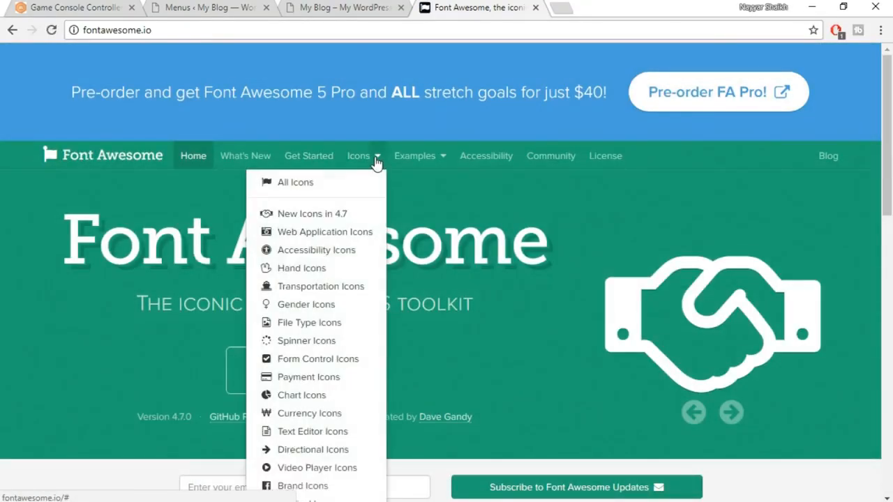
left_click(325, 184)
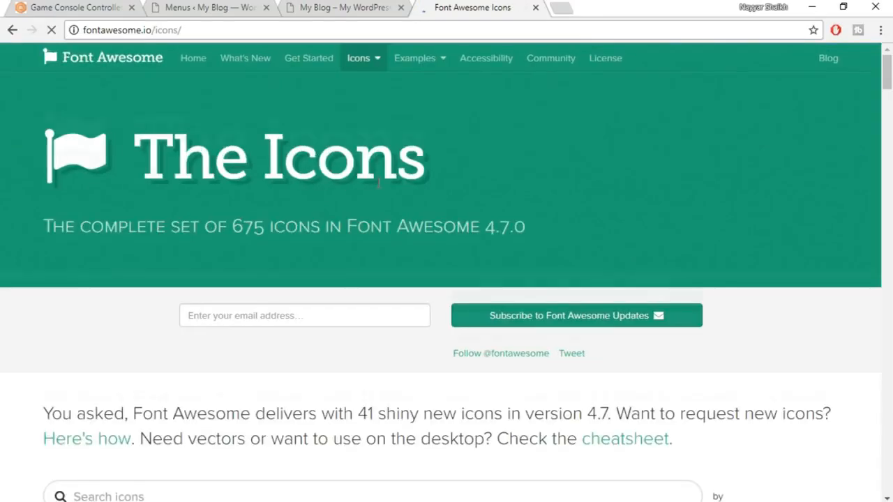
scroll(363, 185, "down", 6)
left_click(111, 9)
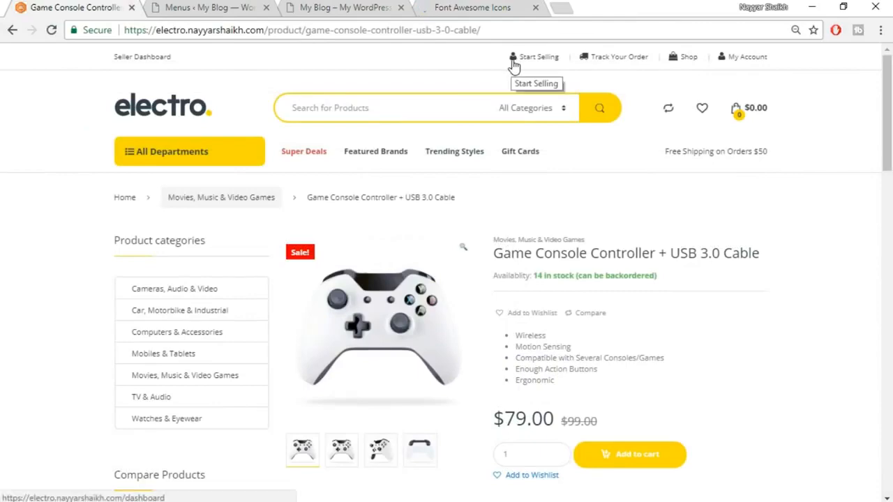
left_click(475, 8)
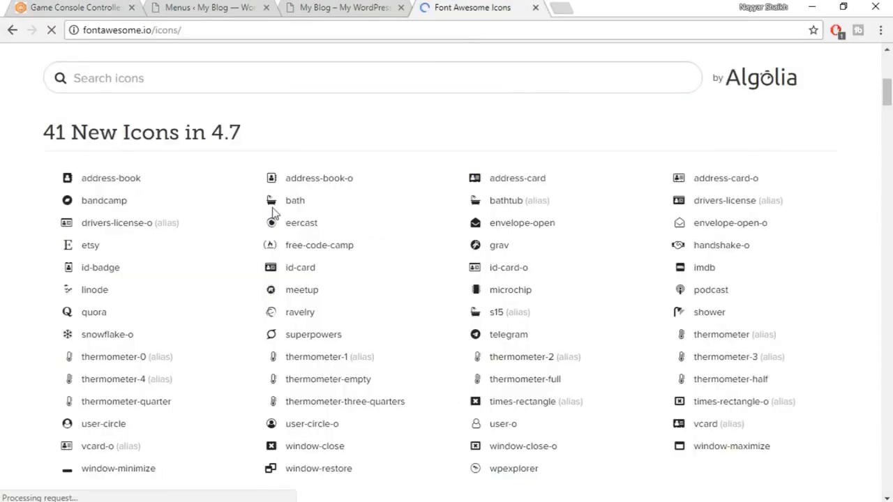
scroll(388, 323, "down", 3)
scroll(365, 277, "up", 4)
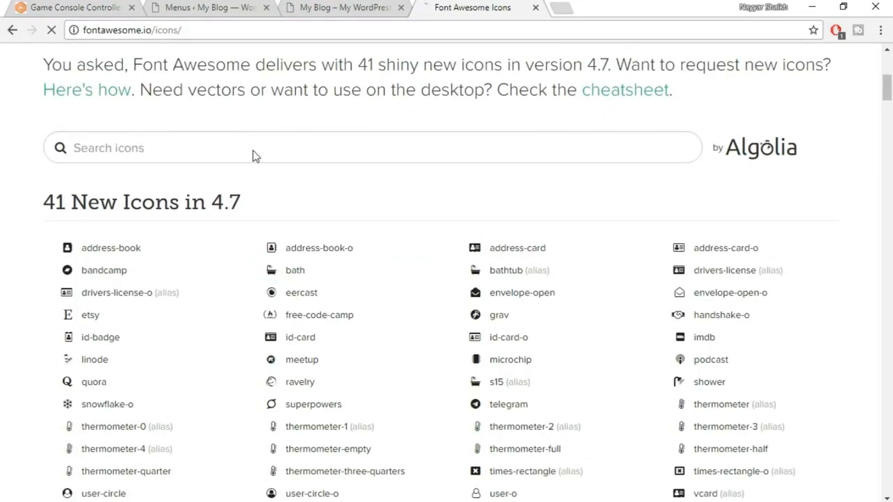
left_click(253, 155)
type("user")
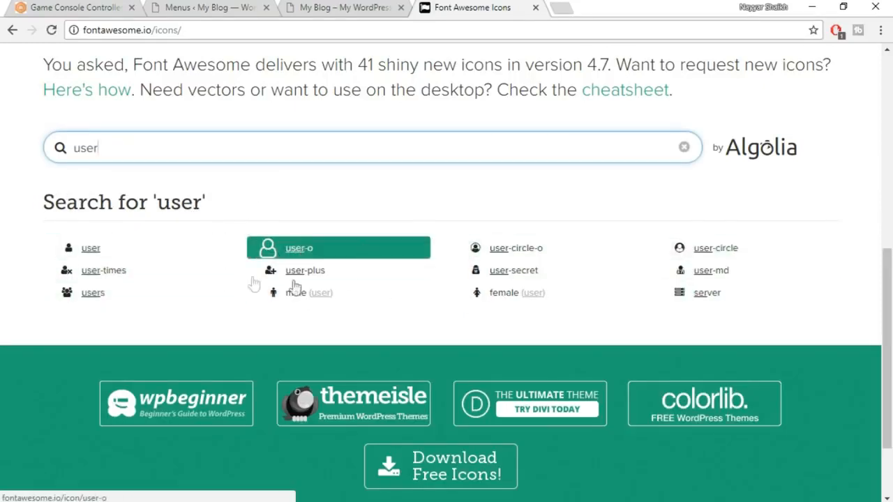
left_click(373, 6)
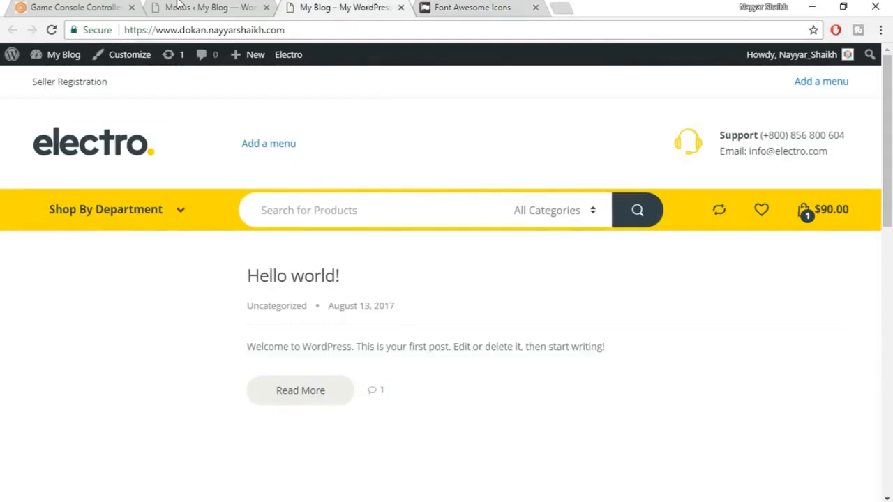
- Give the Start Selling item the fa user icon class and save the Top Right menu
left_click(181, 7)
left_click(417, 270)
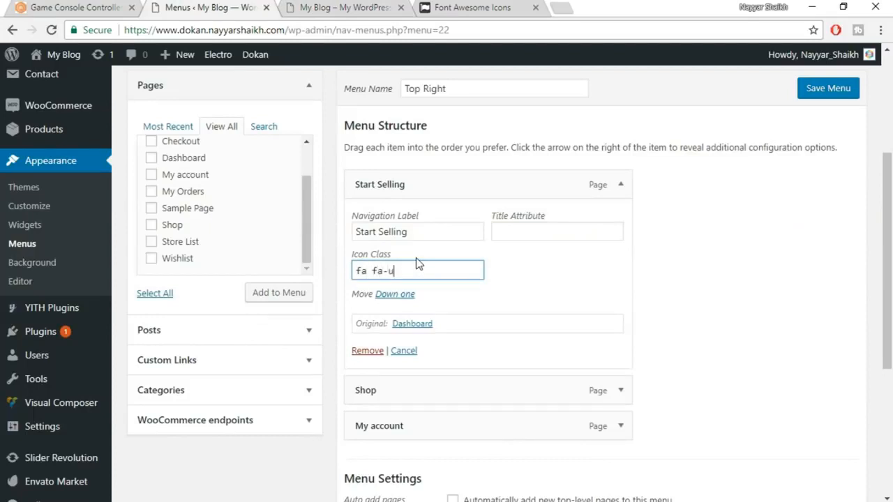
left_click(855, 89)
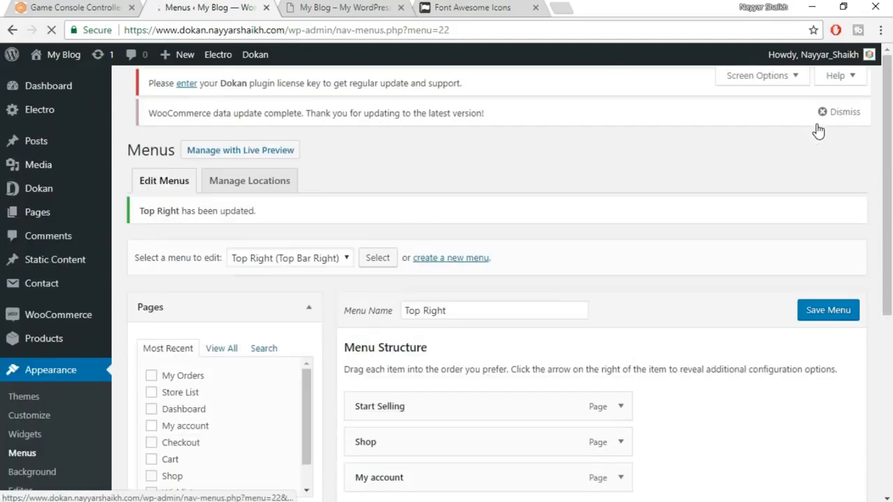
- Reload the storefront to see the person icon, then expand the Shop menu item
left_click(352, 5)
left_click(369, 25)
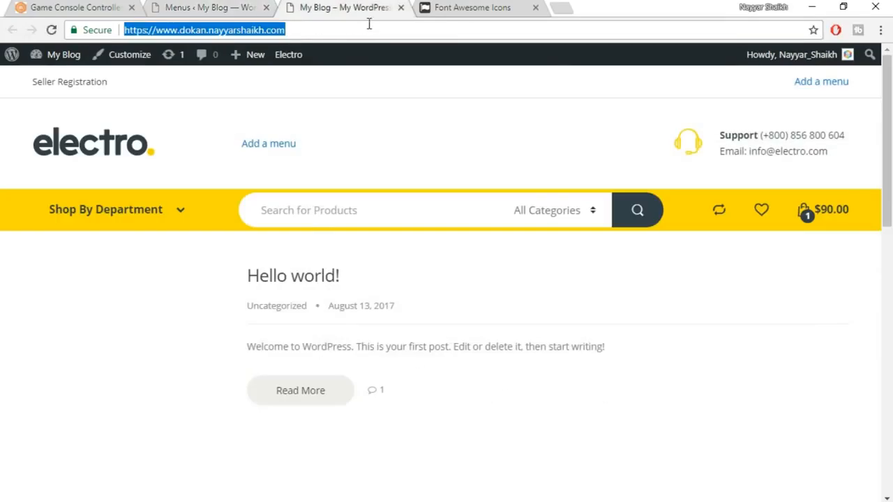
key("Return")
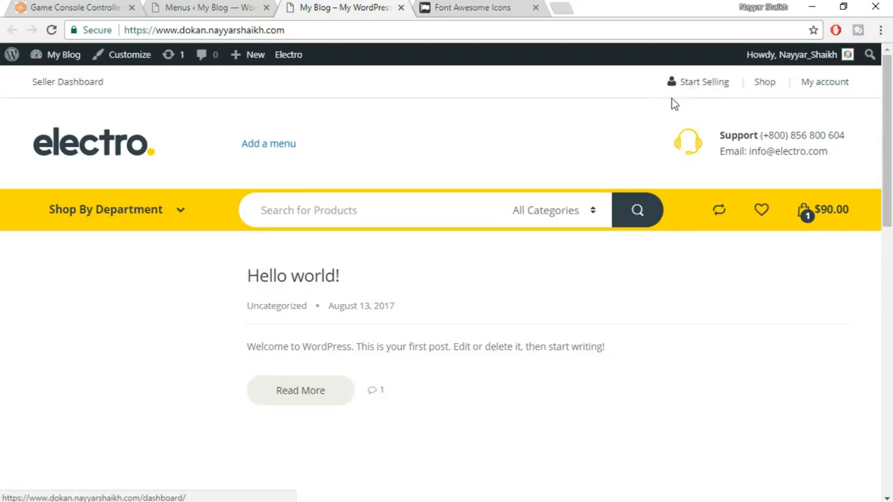
left_click(216, 8)
scroll(490, 334, "down", 3)
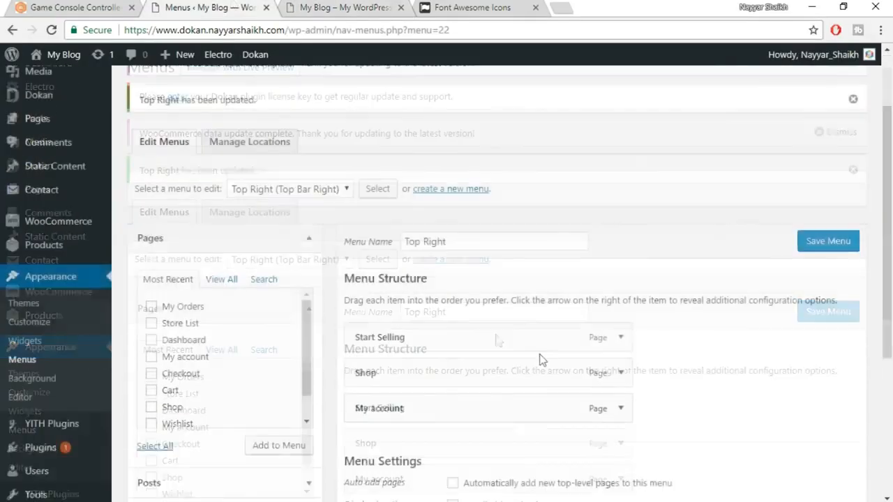
left_click(619, 328)
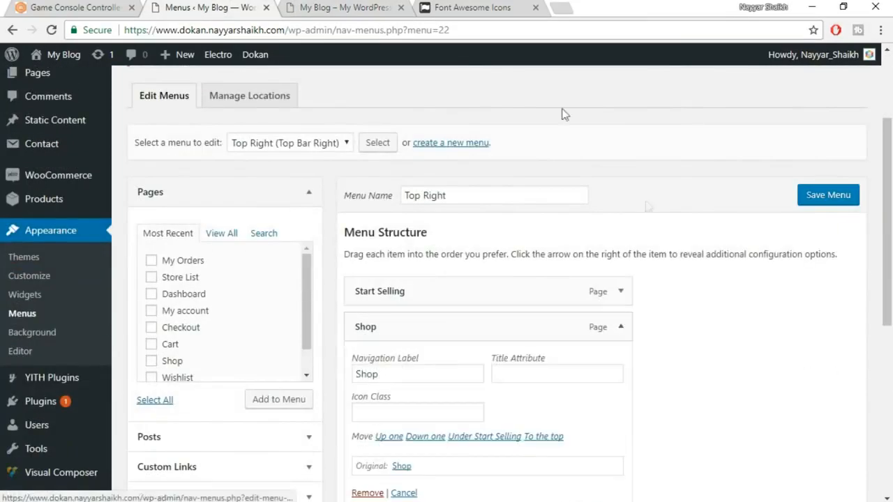
left_click(479, 12)
- Replace the Font Awesome search term 'user' with 'shop'
key("ctrl+a")
type("s")
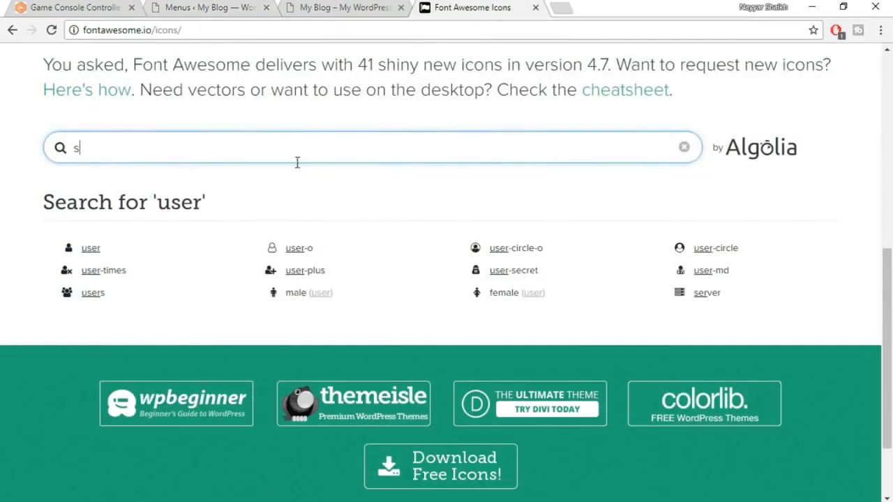
type("hop")
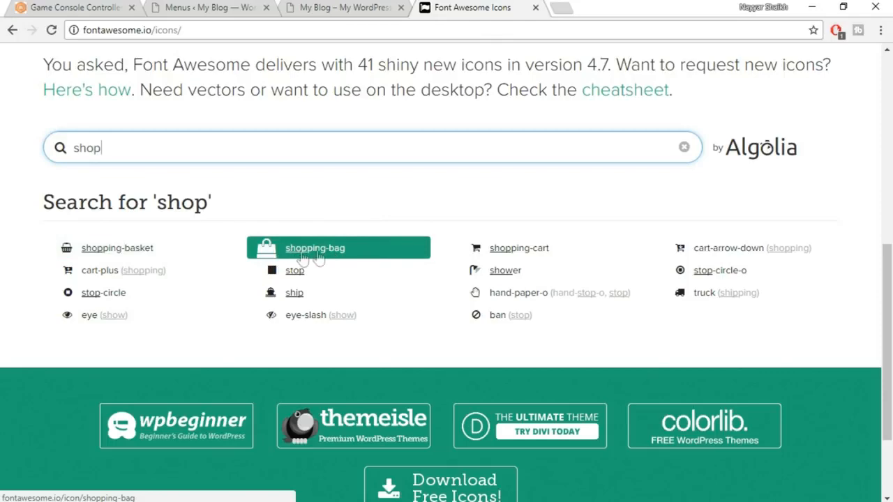
- Set the Shop item's Icon Class to fa fa-shopping-bag
left_click(342, 7)
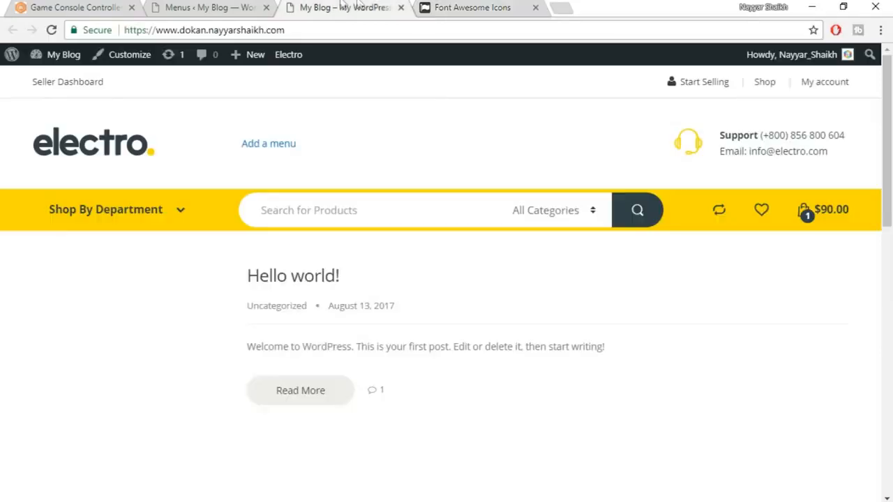
left_click(167, 8)
left_click(417, 412)
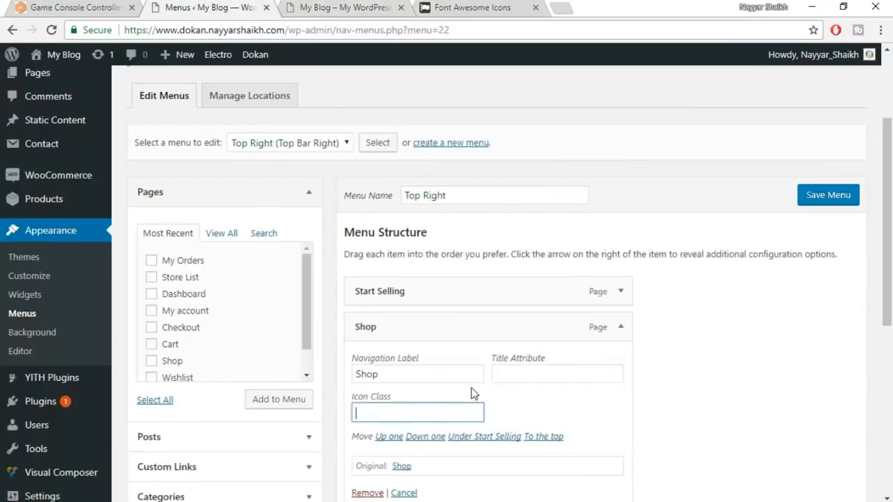
scroll(471, 387, "down", 2)
type("fa fa-shopping-bag")
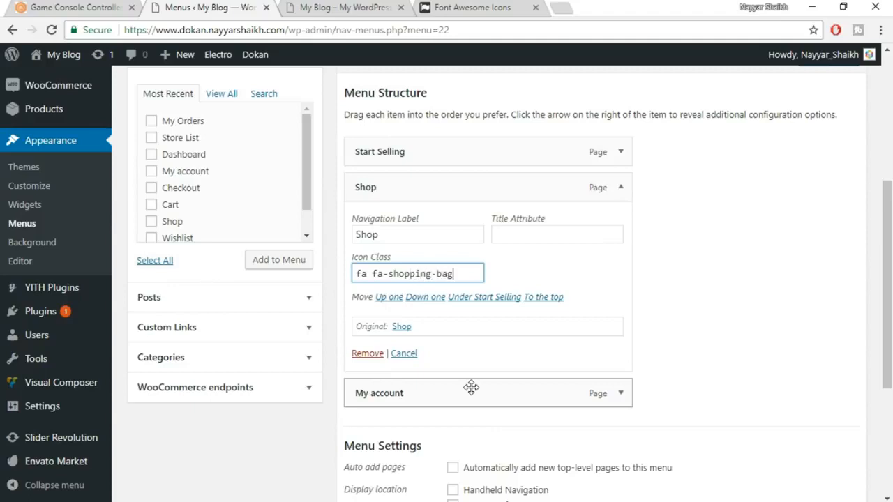
left_click(620, 187)
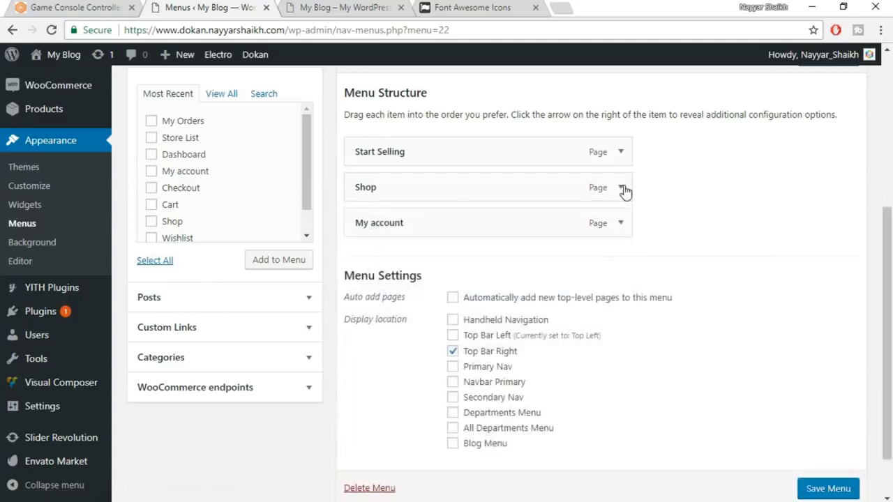
- Give My account the fa fa-user icon class and save the Top Right menu
left_click(620, 223)
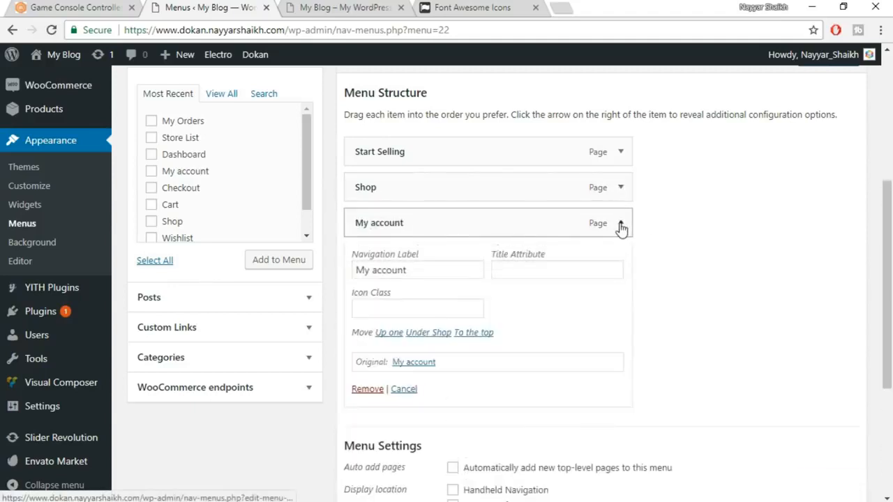
left_click(111, 7)
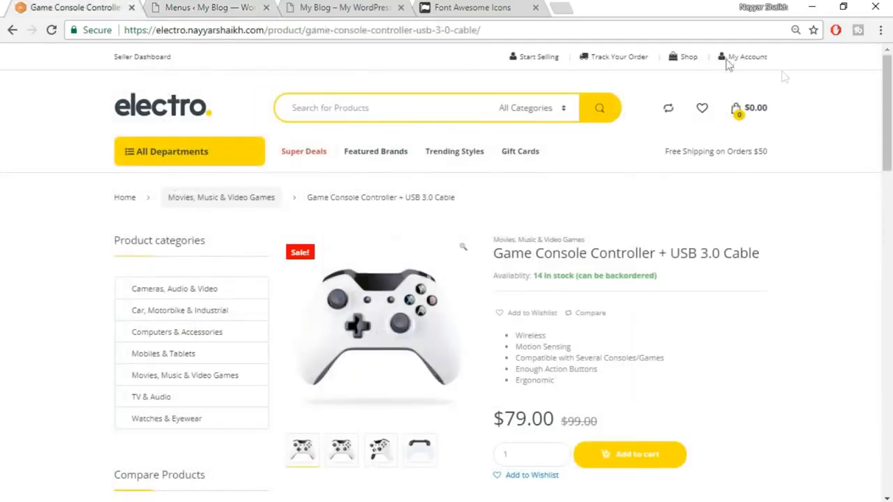
left_click(261, 6)
left_click(452, 314)
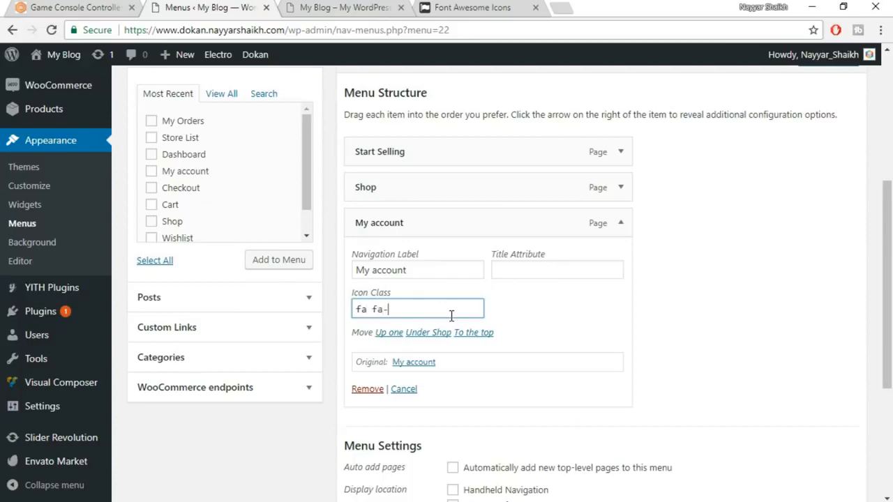
scroll(584, 327, "down", 3)
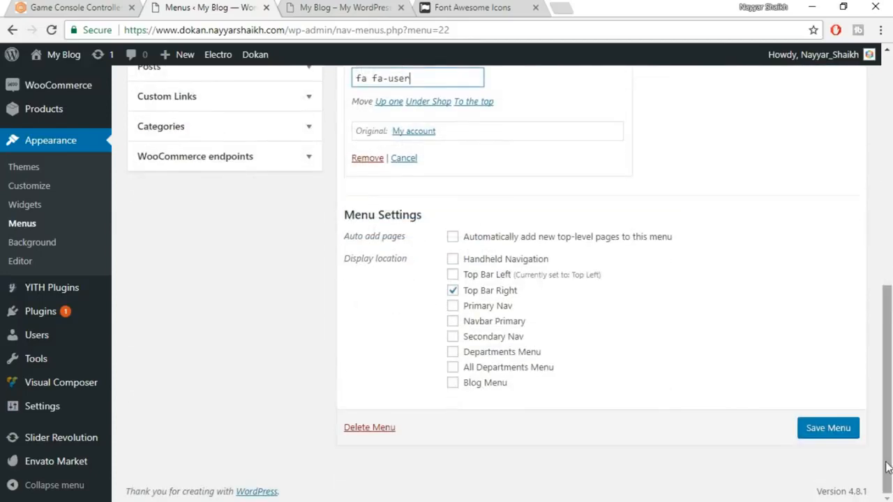
left_click(832, 430)
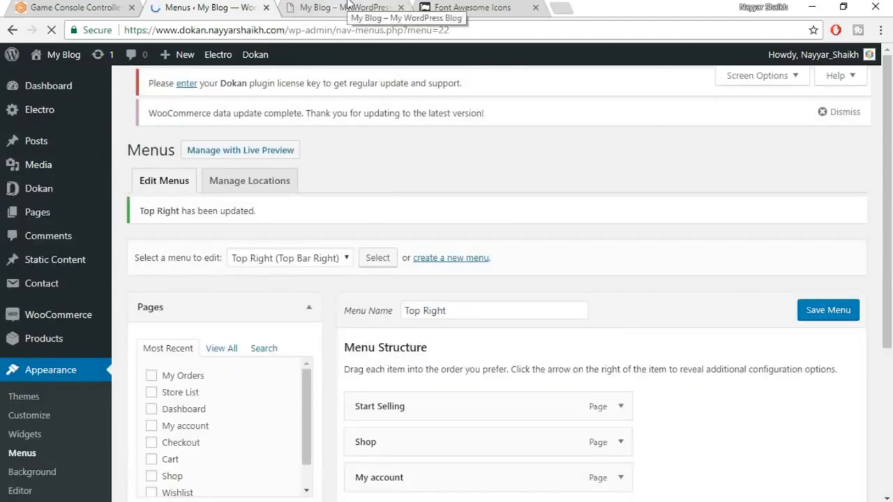
left_click(348, 7)
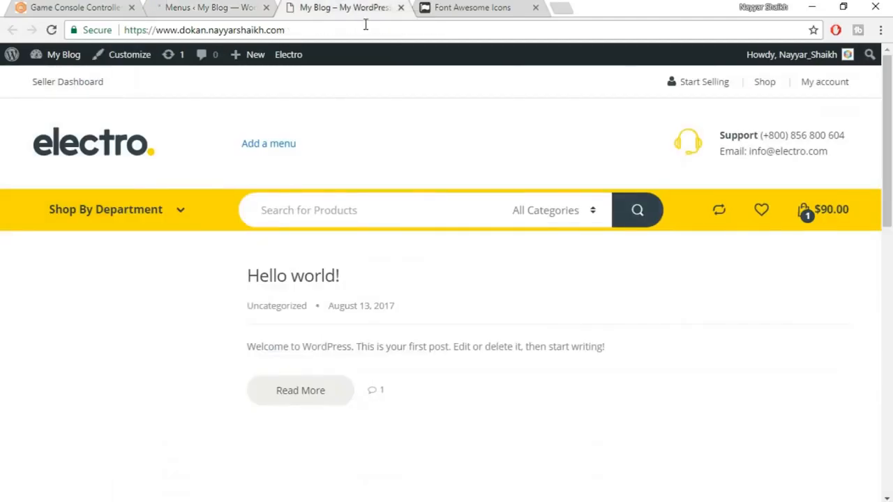
- Reload the storefront to check the new top bar icons
left_click(365, 26)
key("Return")
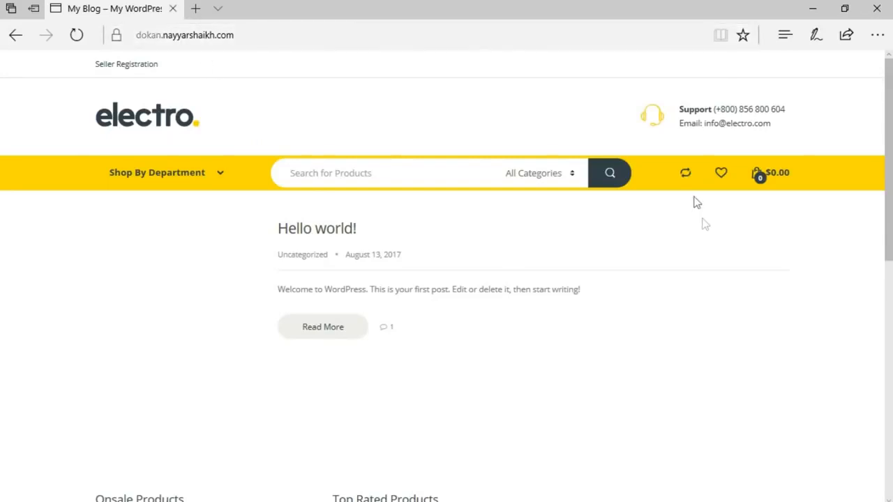
- Open Start Selling from the Edge home page and choose 'I am a vendor' under Register
left_click(76, 35)
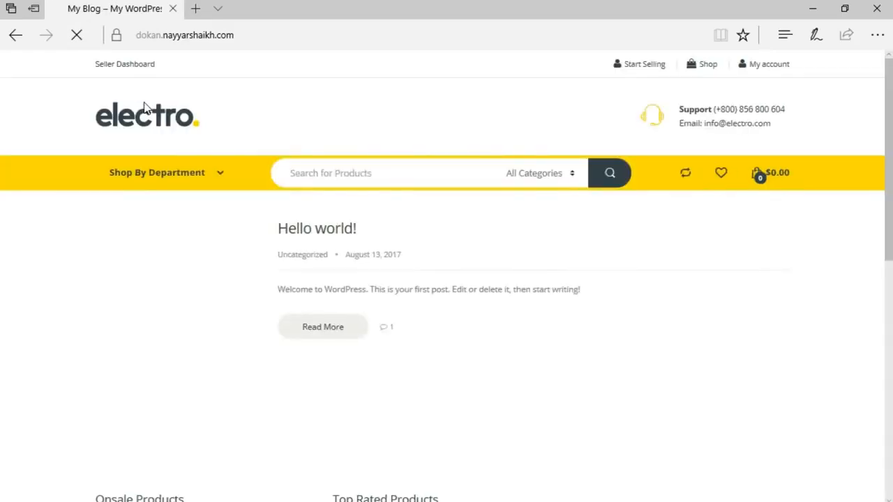
left_click(645, 65)
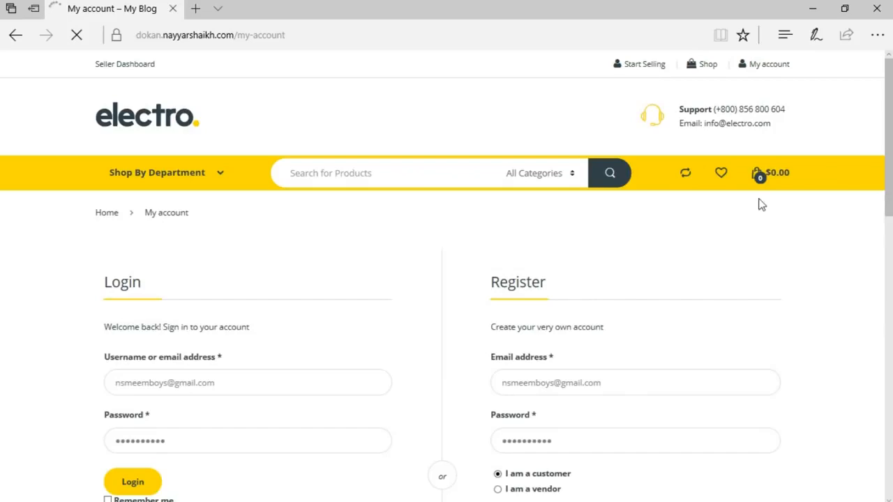
scroll(767, 235, "down", 3)
scroll(150, 233, "up", 1)
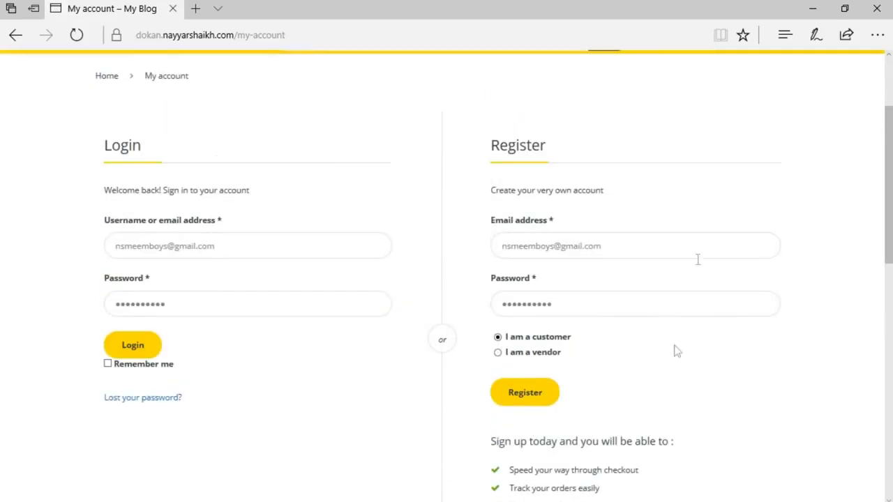
scroll(819, 332, "down", 1)
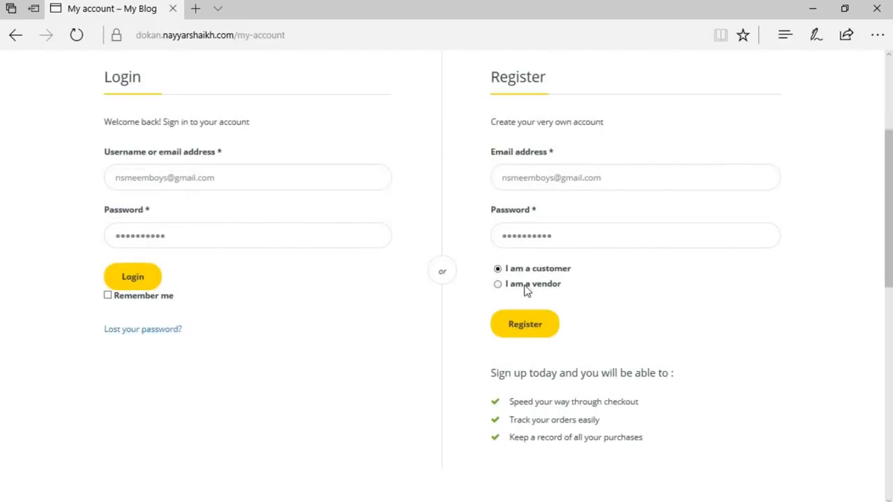
left_click(527, 287)
scroll(607, 325, "up", 2)
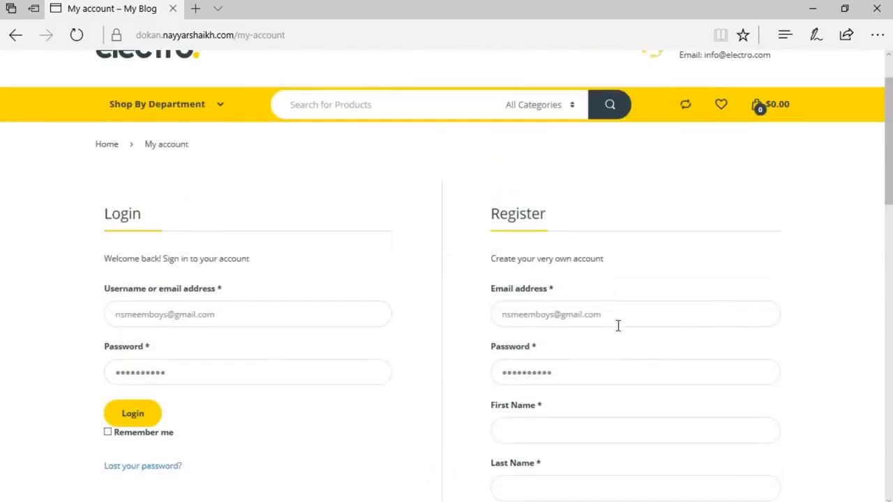
- Enter the registration e-mail and password, and autofill the first and last name
left_click(618, 324)
scroll(890, 133, "down", 2)
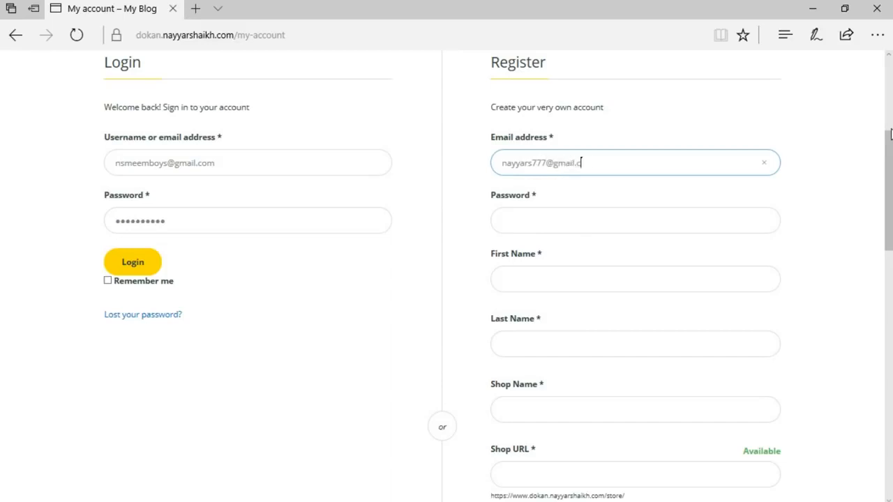
left_click(539, 226)
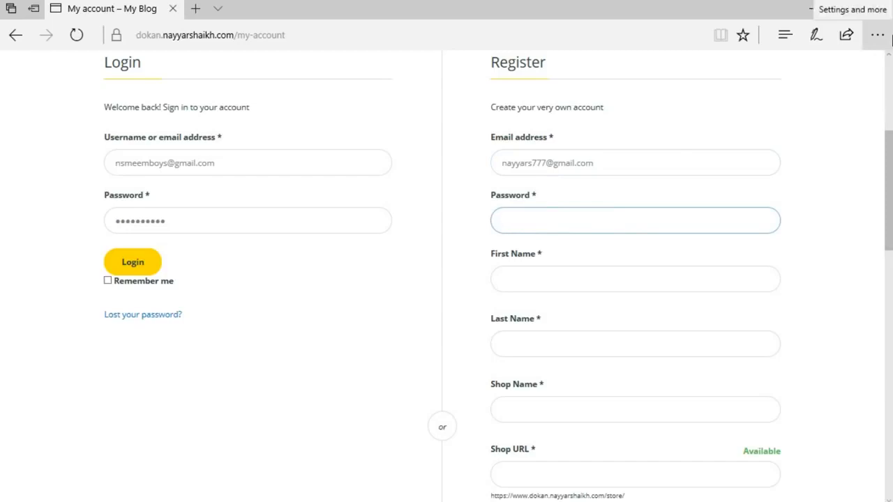
left_click(528, 297)
left_click(547, 334)
scroll(641, 313, "down", 3)
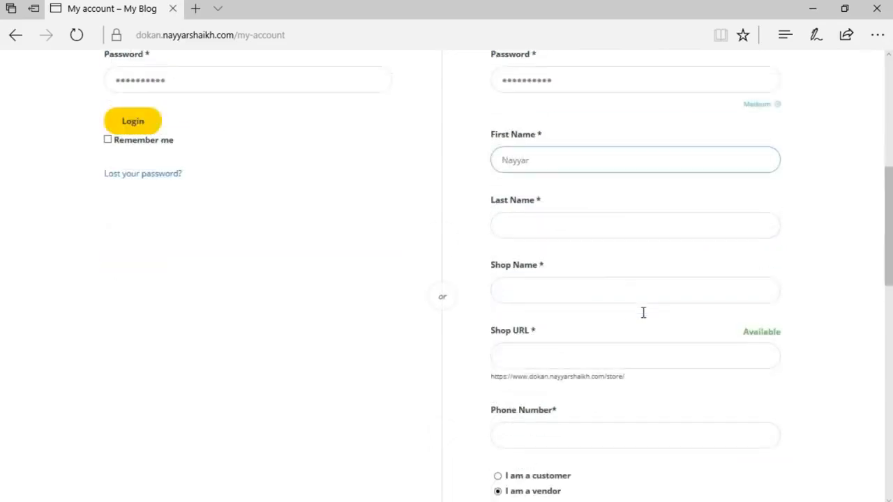
left_click(531, 164)
left_click(540, 227)
- Enter shop name Ntech with shop URL ntech, autofill the phone number, and register
type("Ntech")
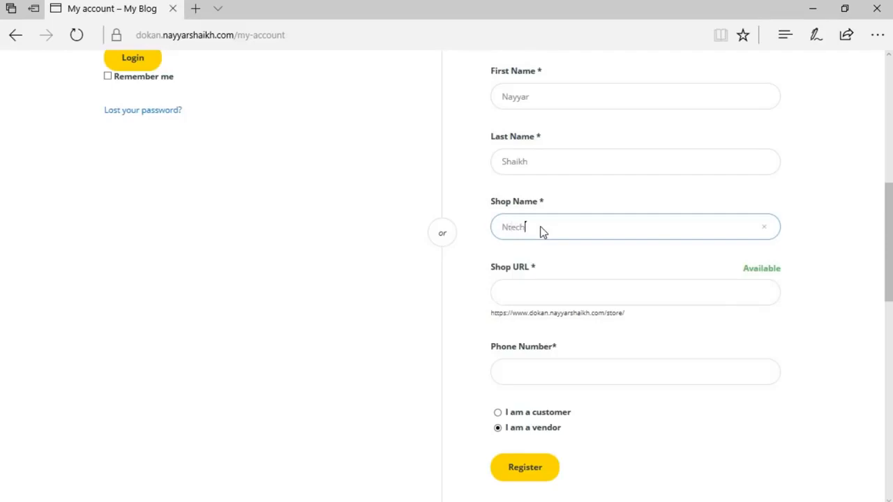
key("Tab")
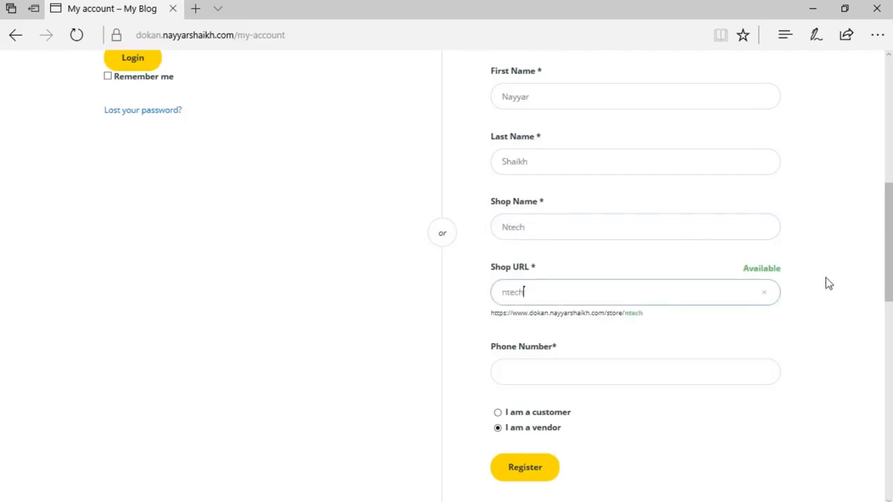
scroll(827, 281, "down", 2)
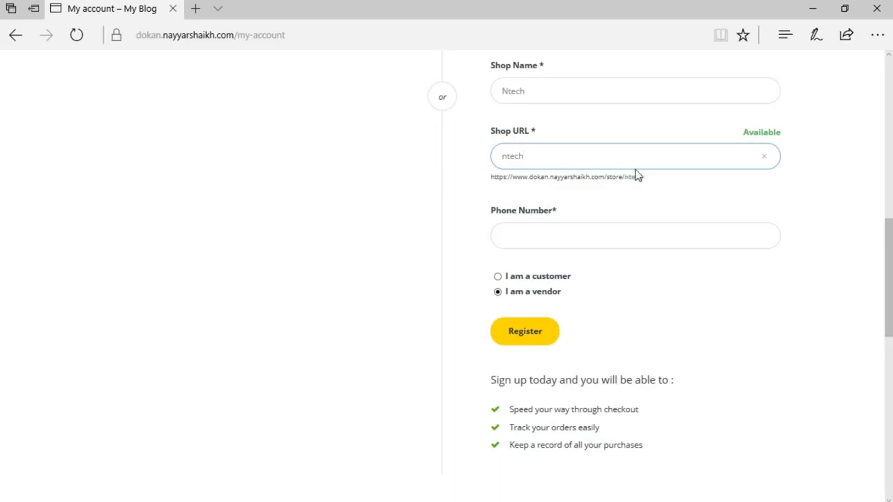
left_click(657, 237)
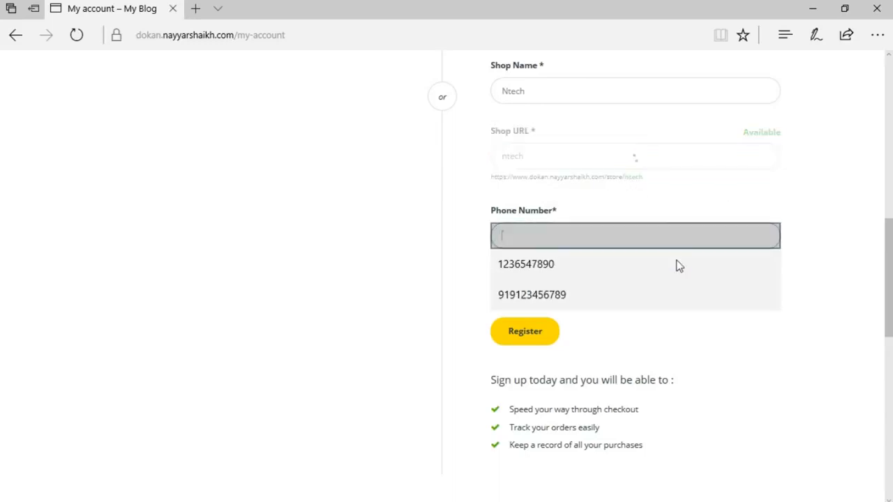
left_click(629, 272)
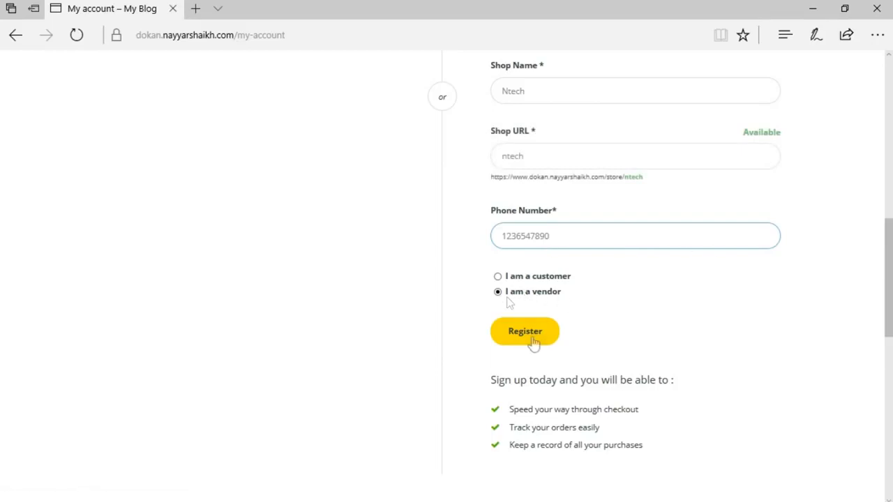
left_click(534, 346)
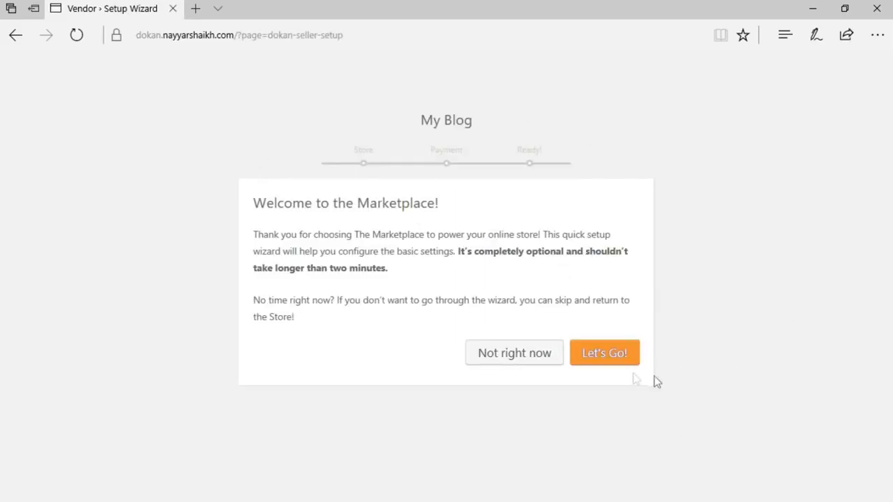
- Start the store setup and autofill the street, second street line, city and postcode
left_click(622, 354)
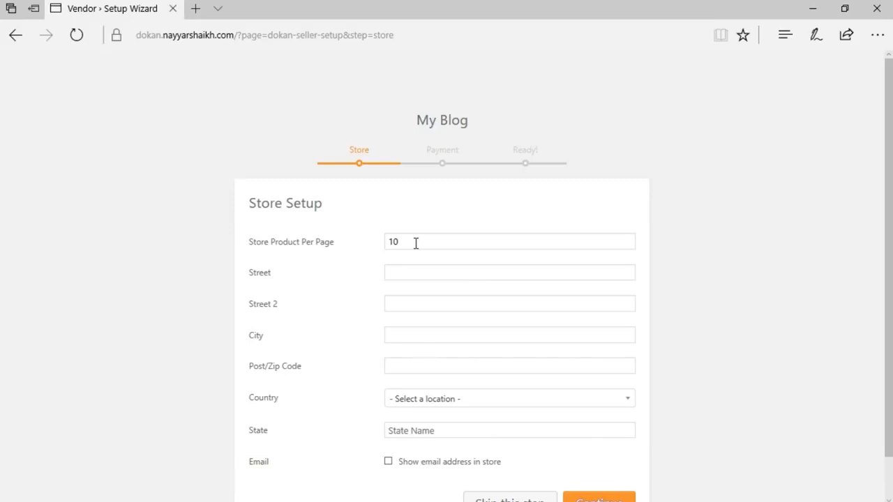
scroll(416, 243, "down", 1)
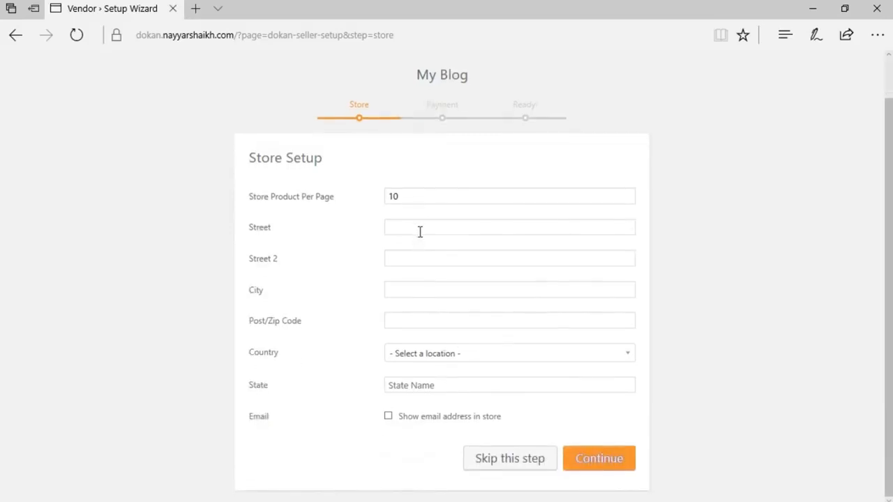
left_click(420, 231)
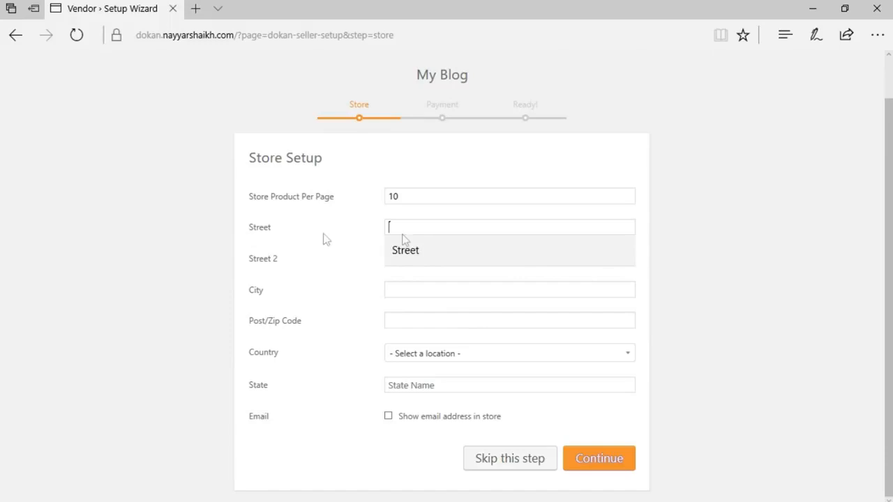
left_click(424, 249)
left_click(421, 252)
left_click(421, 283)
left_click(434, 289)
left_click(424, 315)
left_click(451, 315)
left_click(446, 343)
- Set country India and state Maharashtra, then continue past Payment Setup
left_click(474, 357)
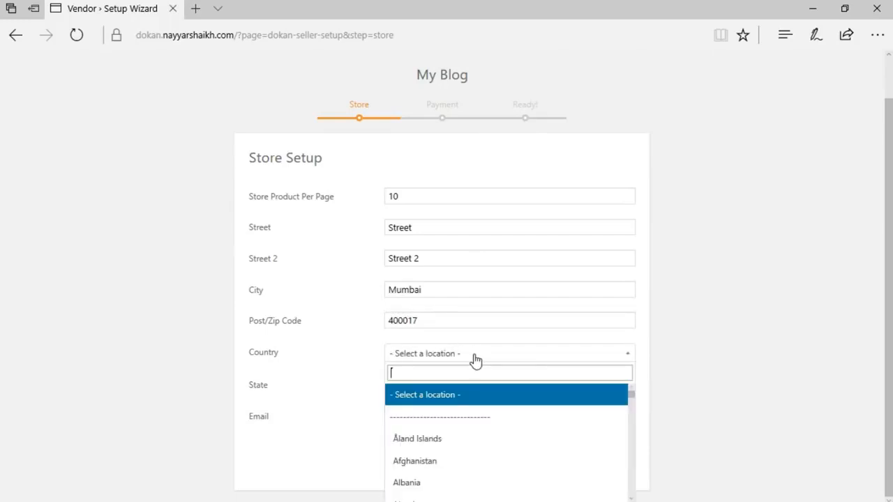
type("Ind")
left_click(456, 438)
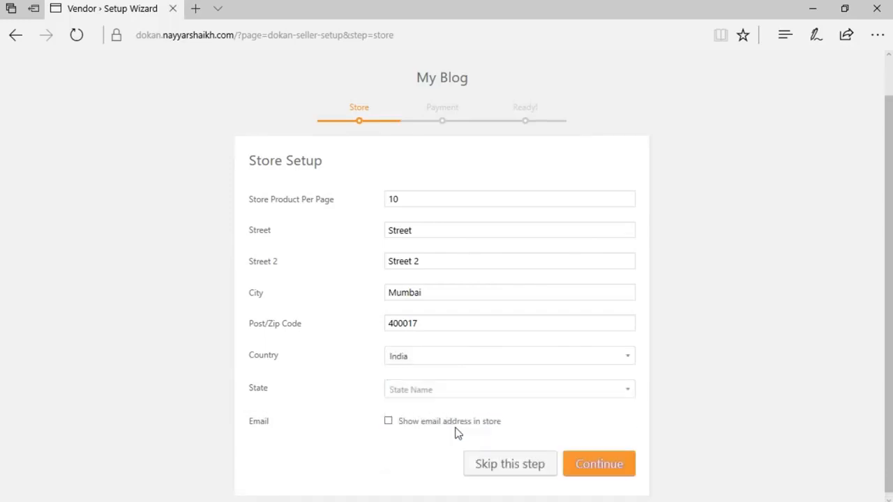
left_click(463, 392)
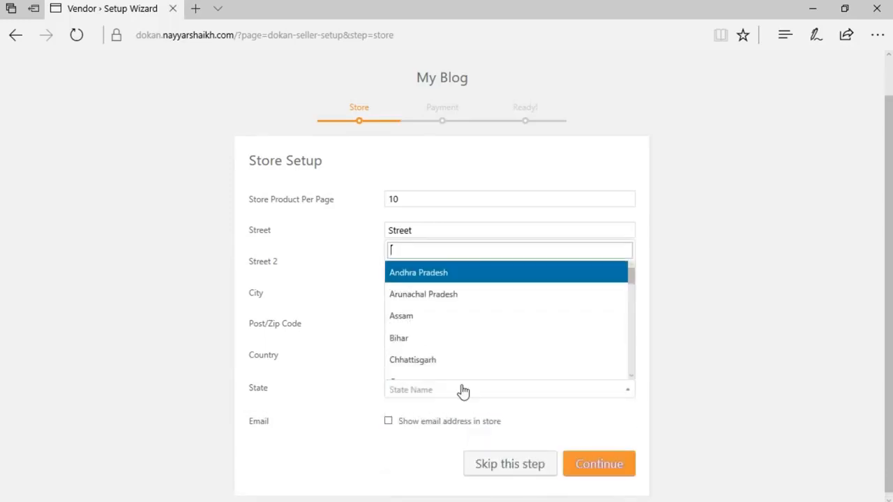
type("maha")
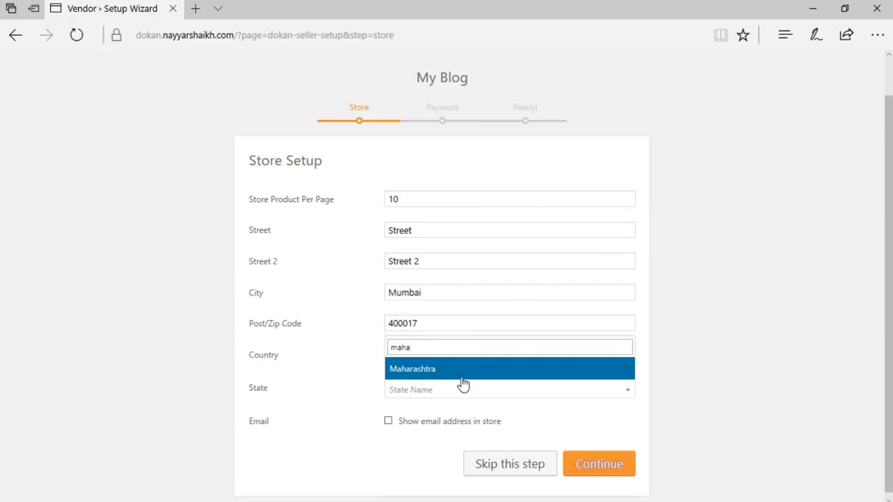
left_click(464, 369)
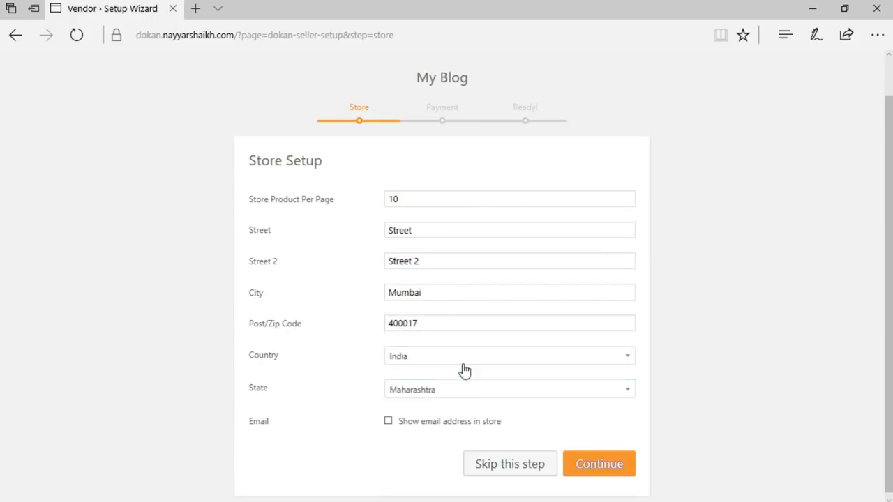
left_click(599, 465)
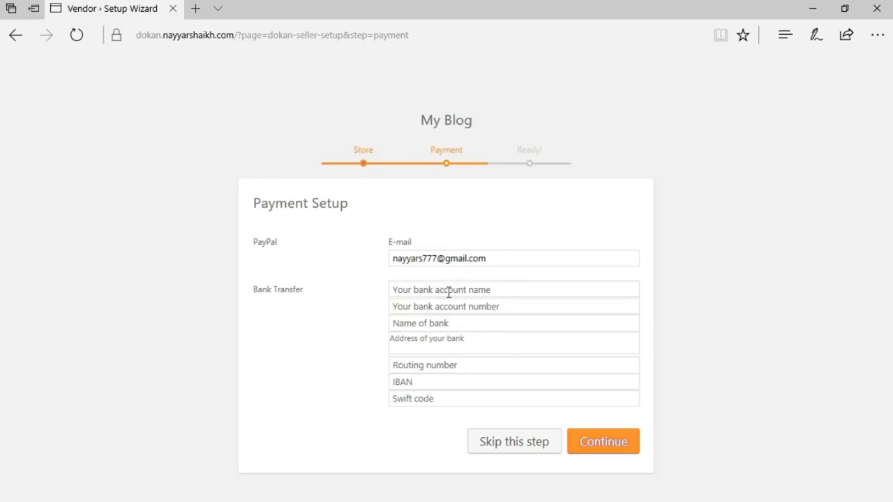
left_click(598, 433)
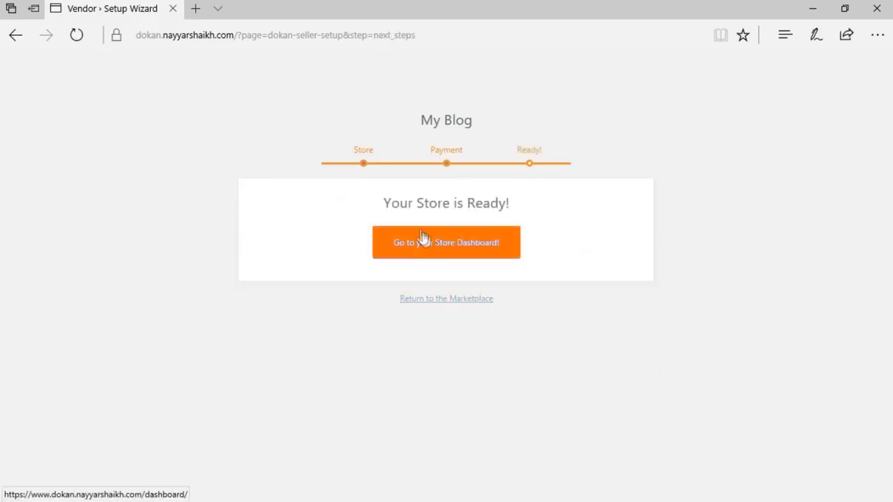
- Open the vendor's store dashboard and scroll to the not-enabled-for-selling error
left_click(456, 255)
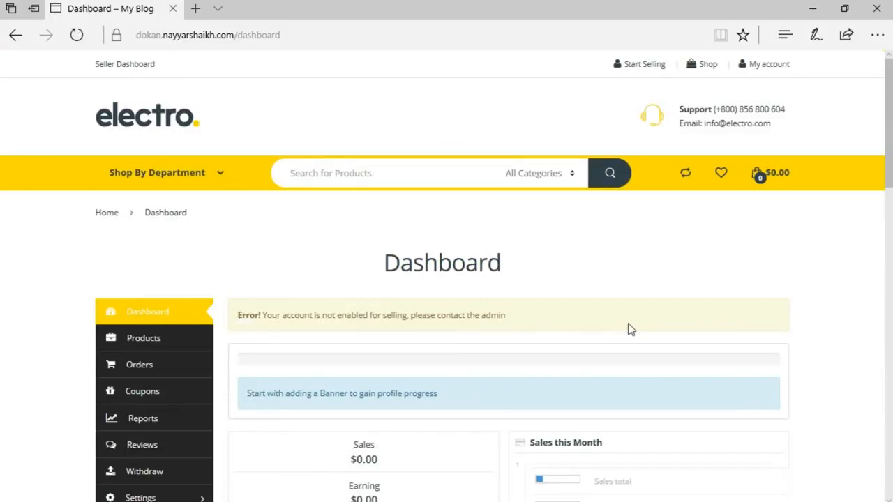
scroll(629, 329, "down", 3)
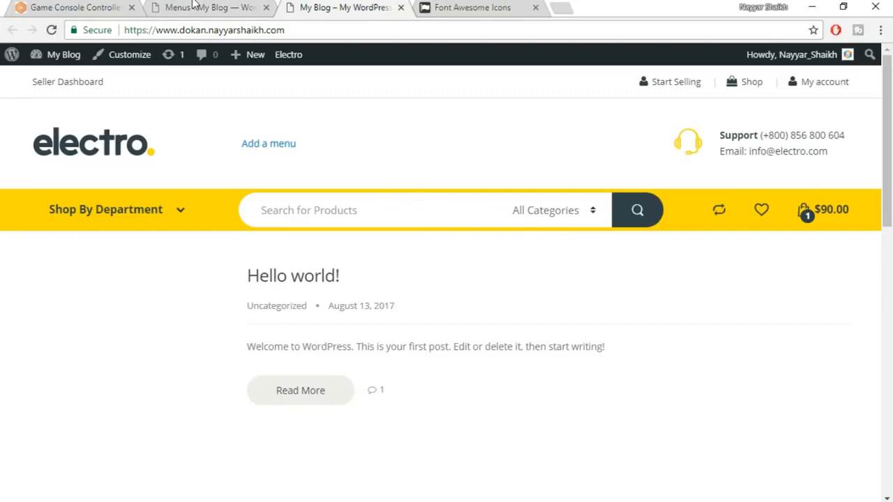
- Activate selling for the new Ntech vendor from Dokan > All Vendors
left_click(194, 6)
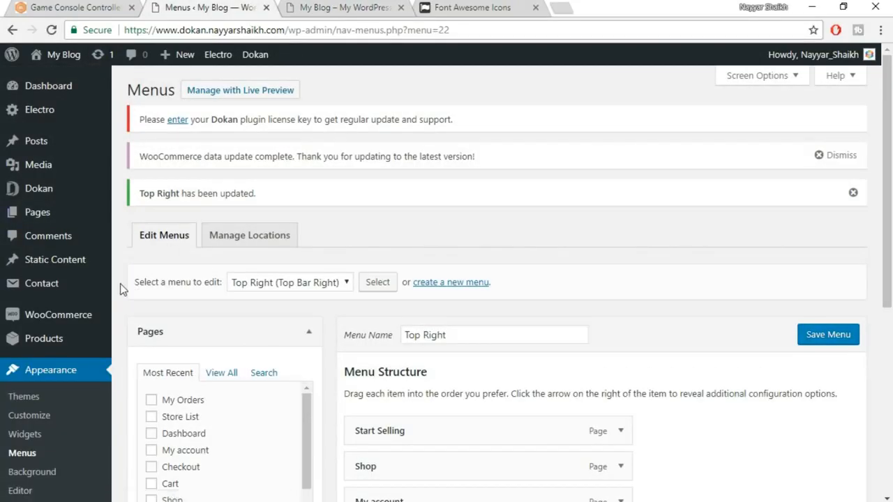
mouse_move(34, 190)
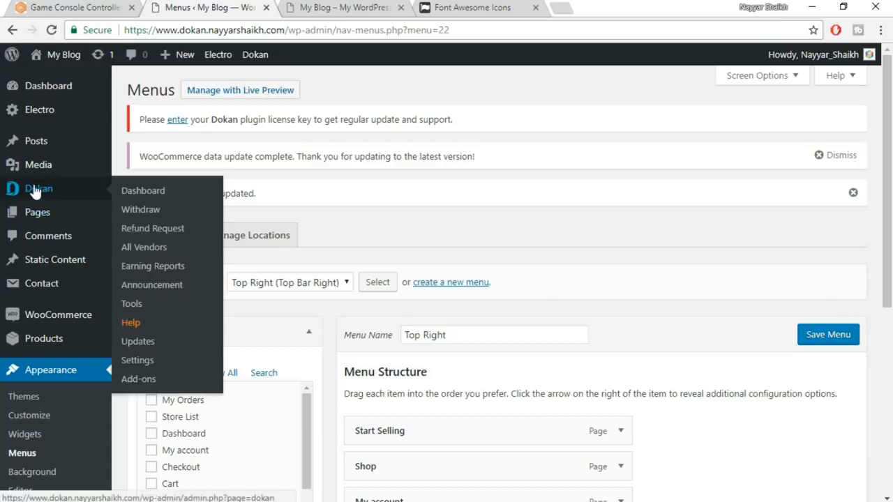
left_click(148, 250)
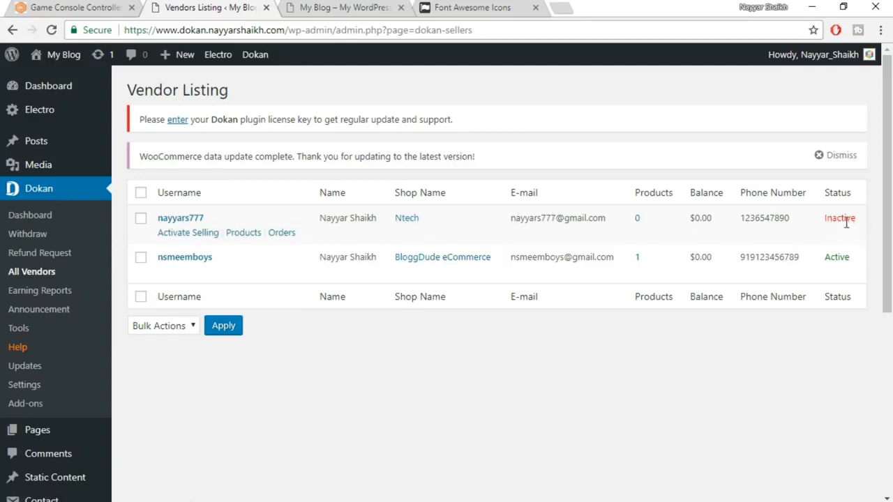
left_click(184, 237)
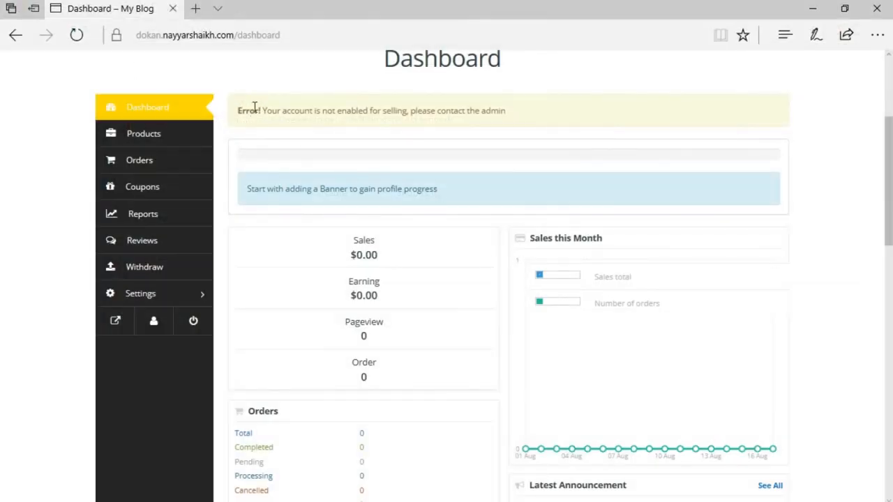
- Reload the vendor dashboard to check whether the not-enabled-for-selling error is gone
left_click_drag(237, 111, 500, 121)
left_click(492, 123)
left_click(76, 36)
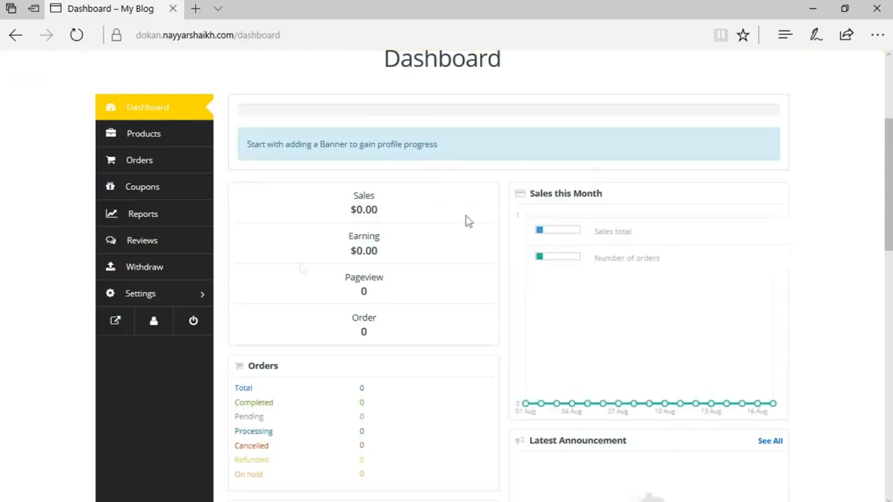
- View the Ntech store in a new tab, which still lists no products, then open Edit Account Details
left_click(116, 322)
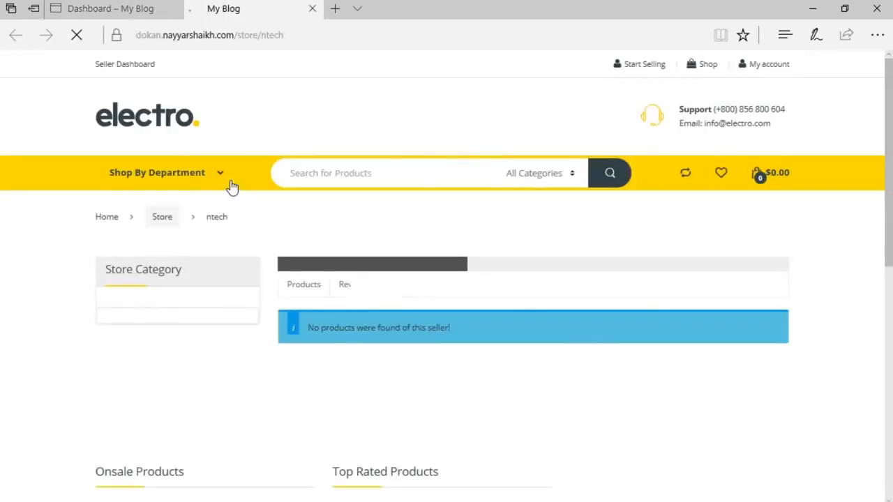
scroll(856, 272, "down", 2)
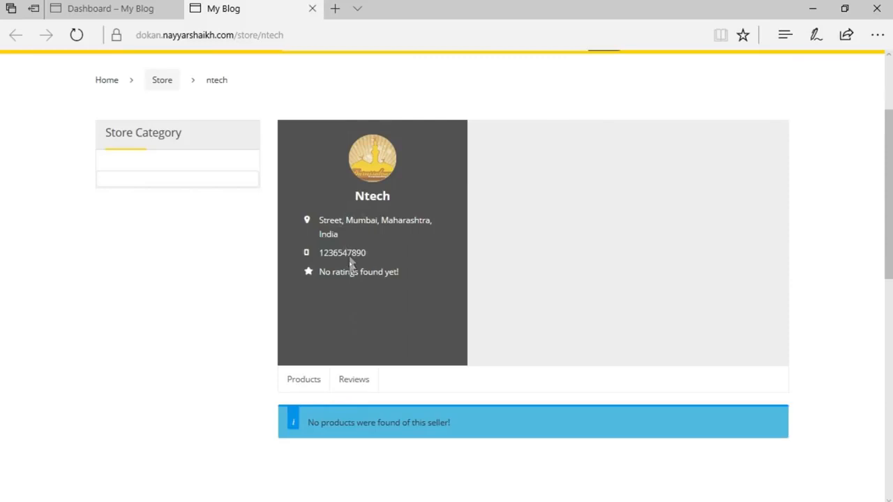
scroll(396, 419, "down", 2)
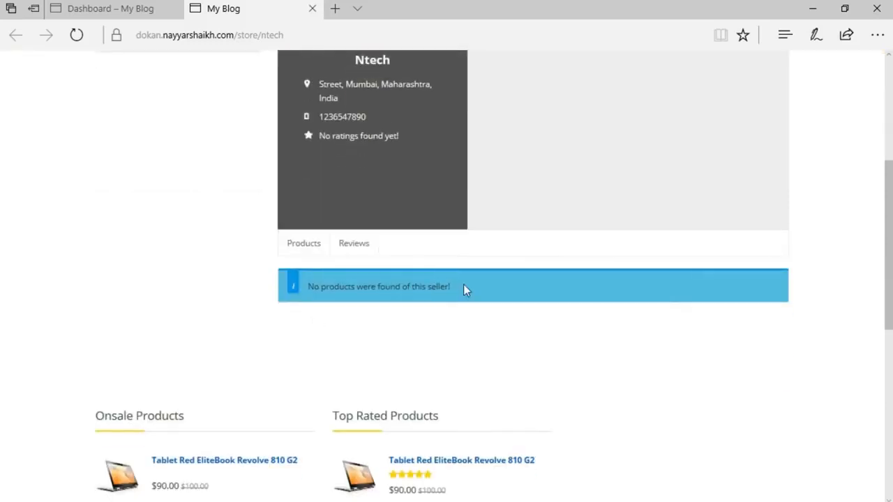
scroll(407, 285, "up", 3)
left_click(123, 8)
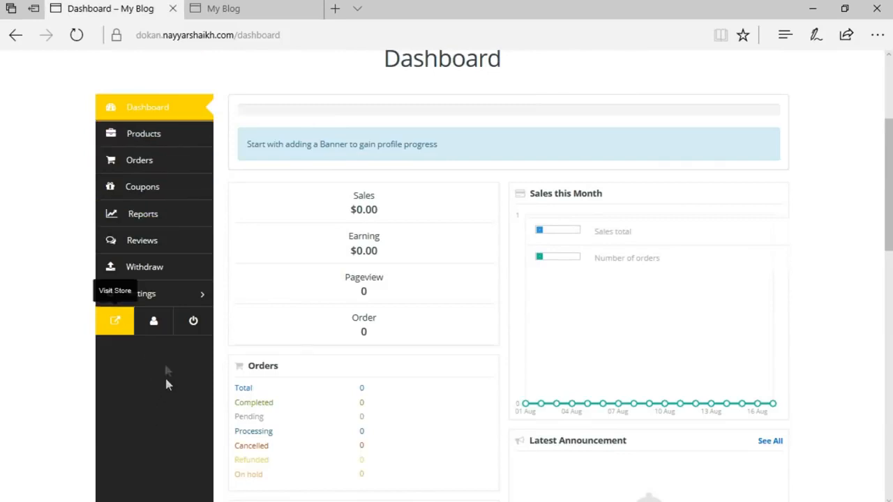
left_click(156, 327)
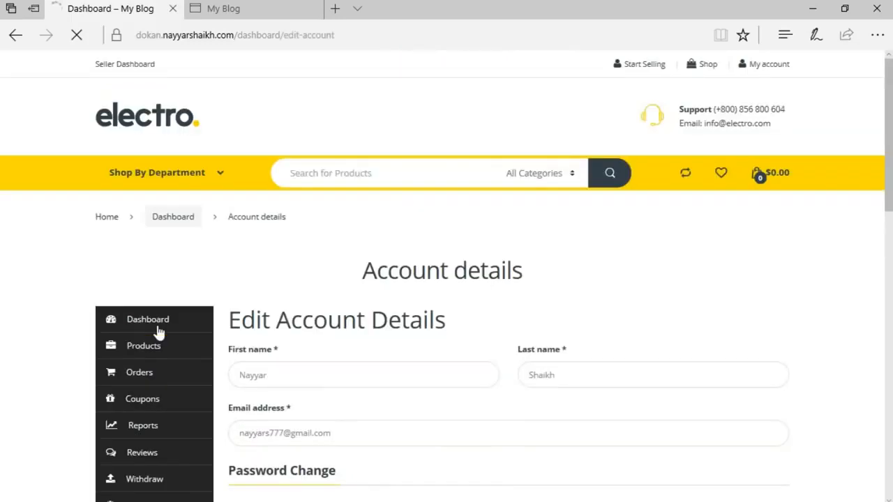
- Review the account details fields, glance at the Ntech store tab, then return to account details
scroll(672, 352, "down", 3)
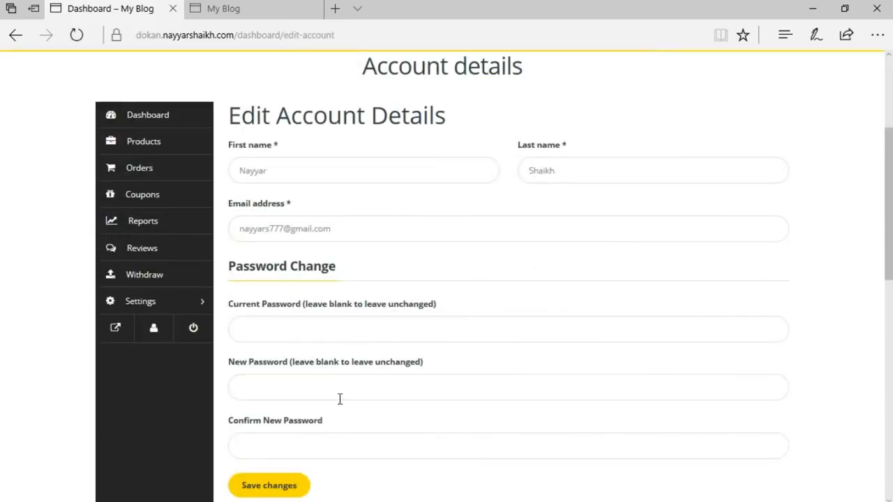
scroll(342, 394, "down", 1)
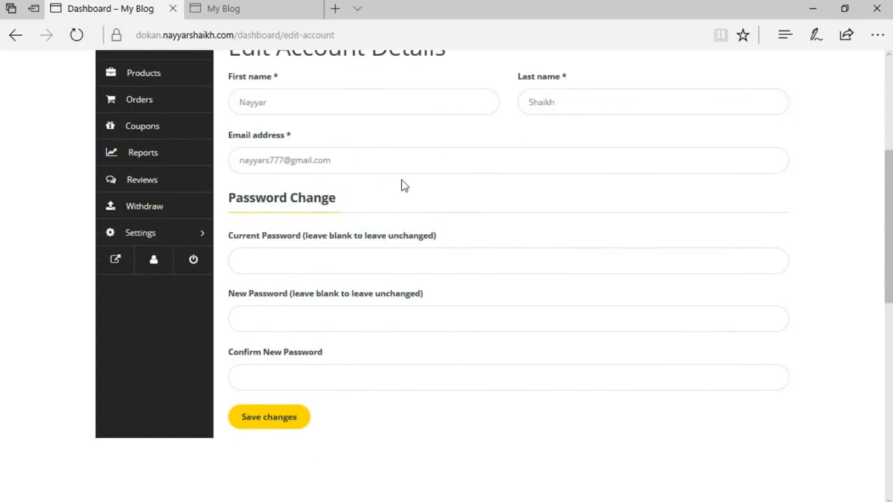
left_click(230, 8)
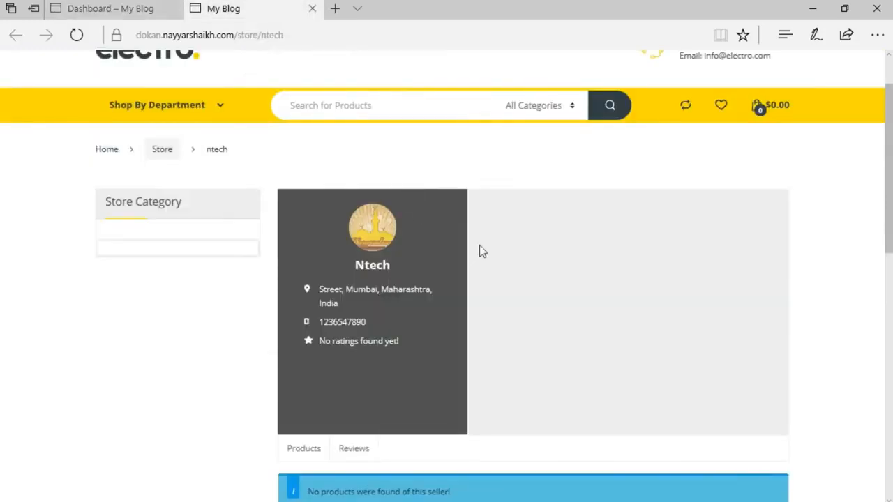
scroll(481, 250, "down", 1)
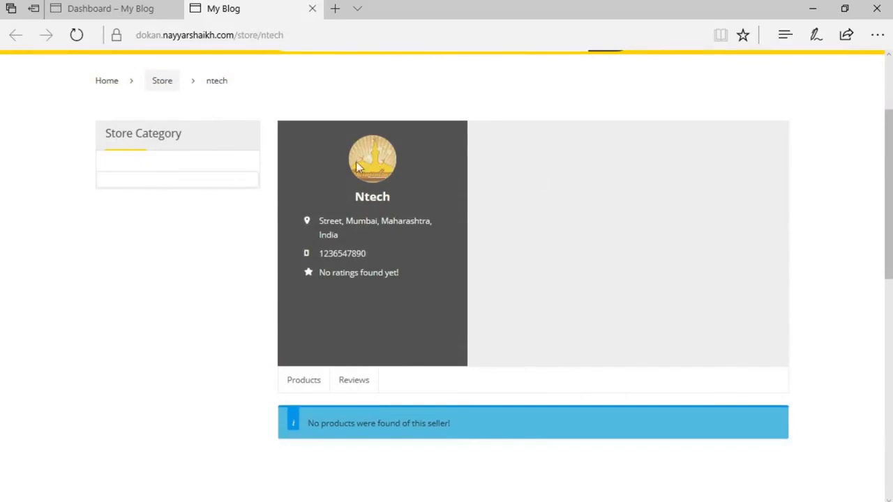
left_click(104, 8)
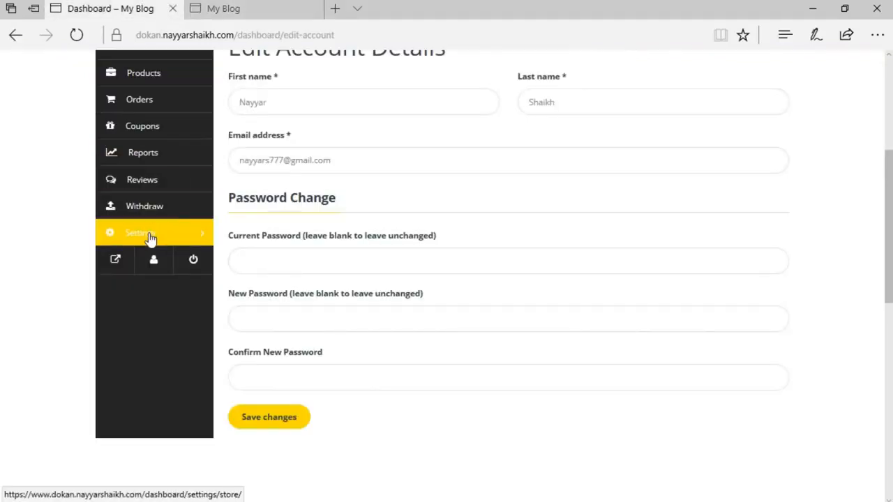
- In Store settings, upload banner7 from the MultiVendor folder as the store banner
left_click(156, 238)
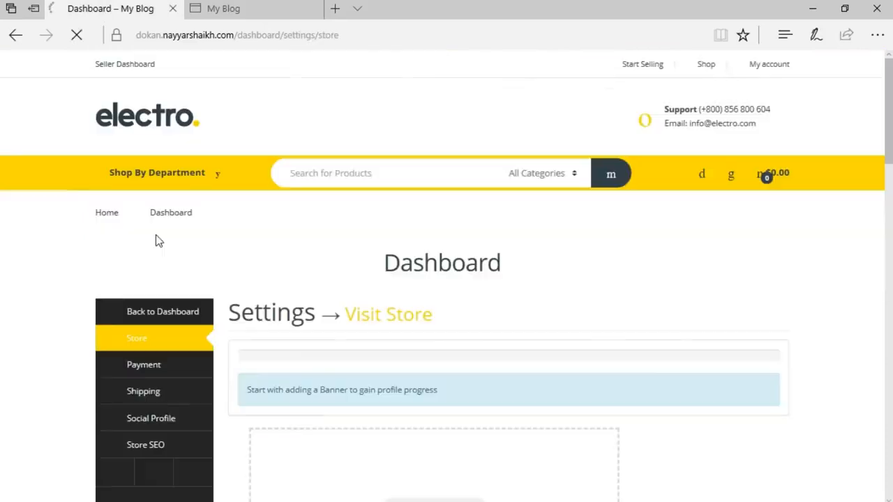
scroll(222, 256, "down", 1)
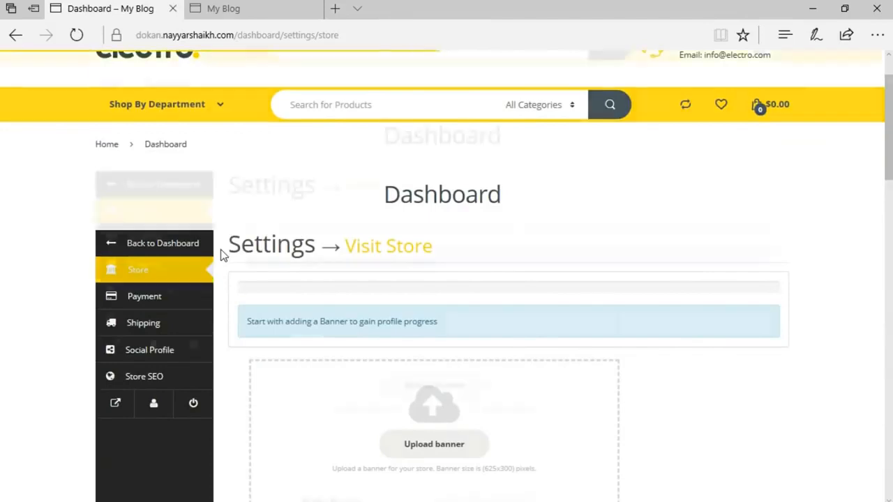
scroll(221, 255, "down", 3)
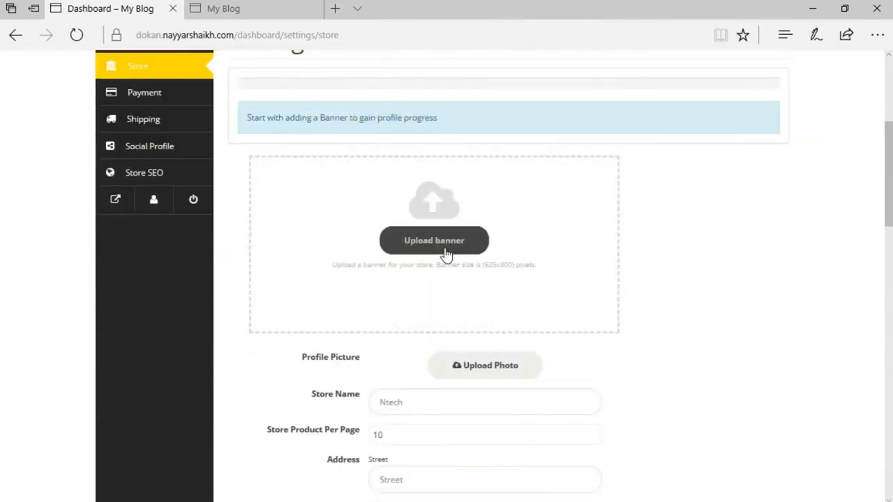
left_click(433, 240)
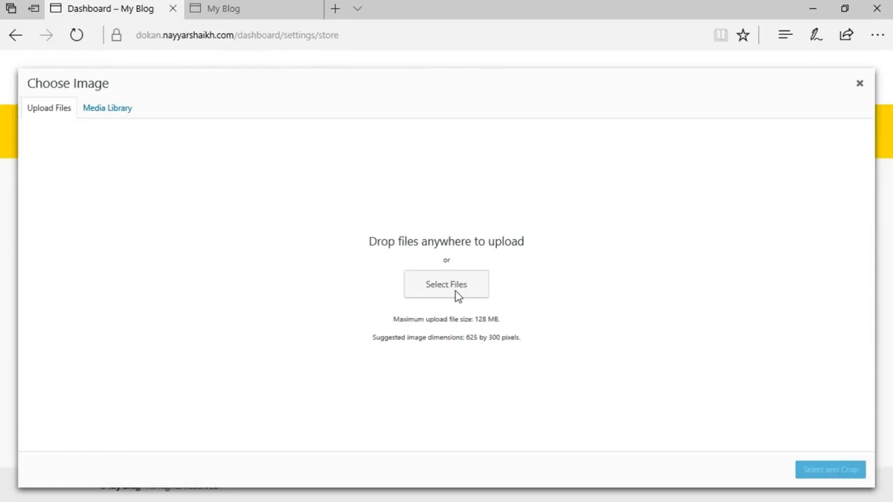
left_click(448, 295)
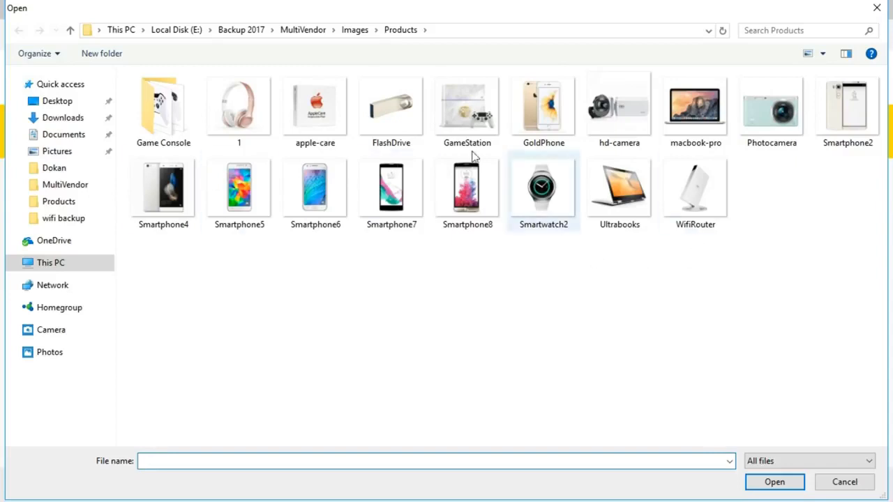
left_click(307, 32)
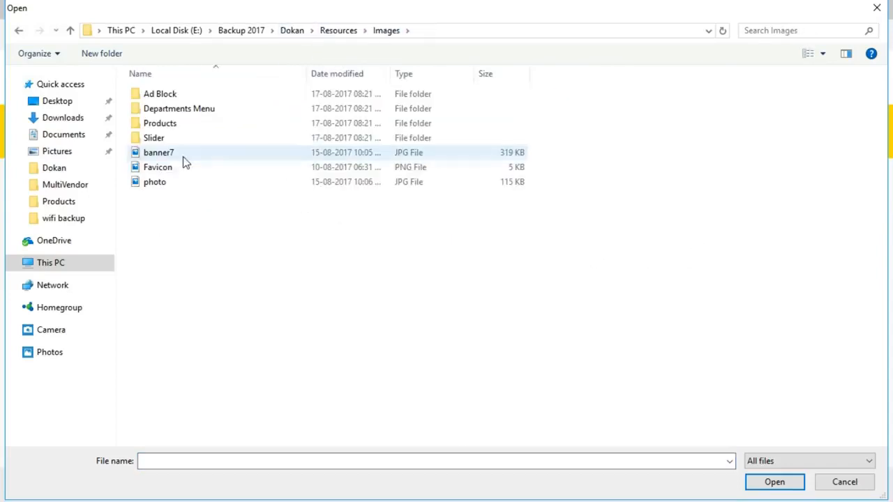
left_click(178, 152)
left_click(774, 481)
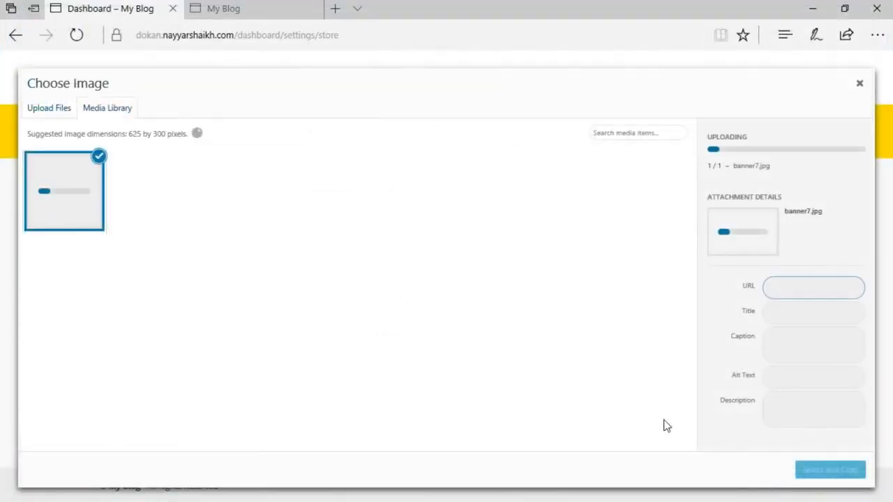
- Crop the banner7 image with the crop box shifted right and apply it
left_click(835, 477)
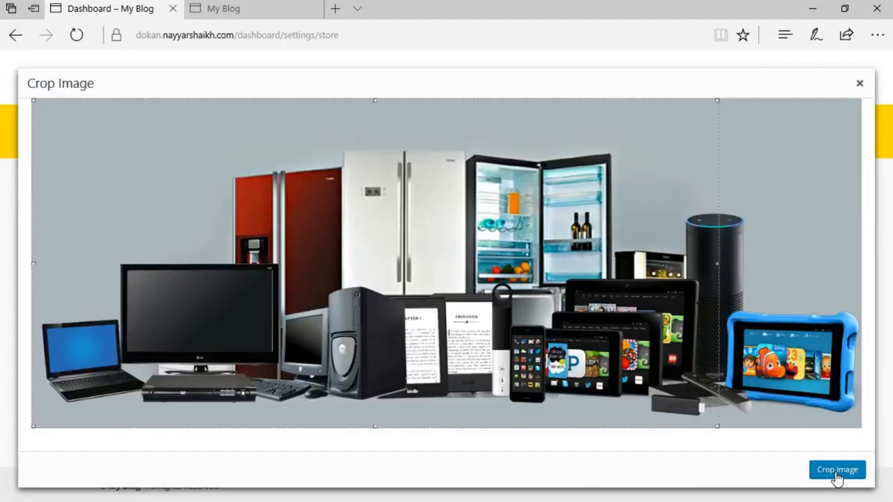
left_click_drag(524, 337, 569, 338)
left_click(851, 470)
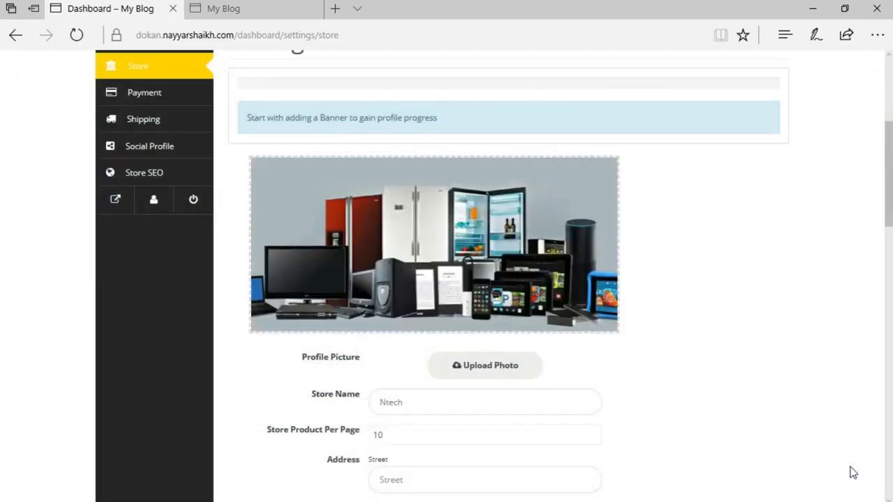
mouse_move(601, 250)
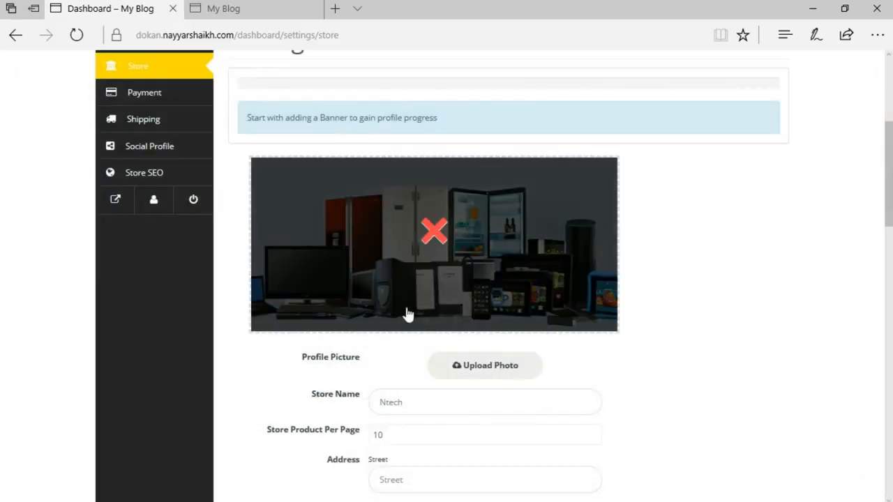
scroll(642, 312, "down", 2)
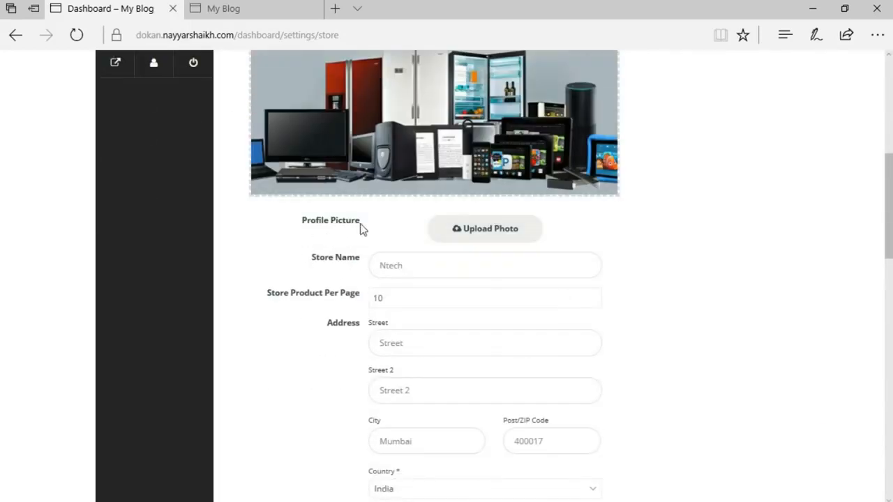
- Upload the photo image and crop it as the store profile picture
left_click(491, 239)
left_click(68, 109)
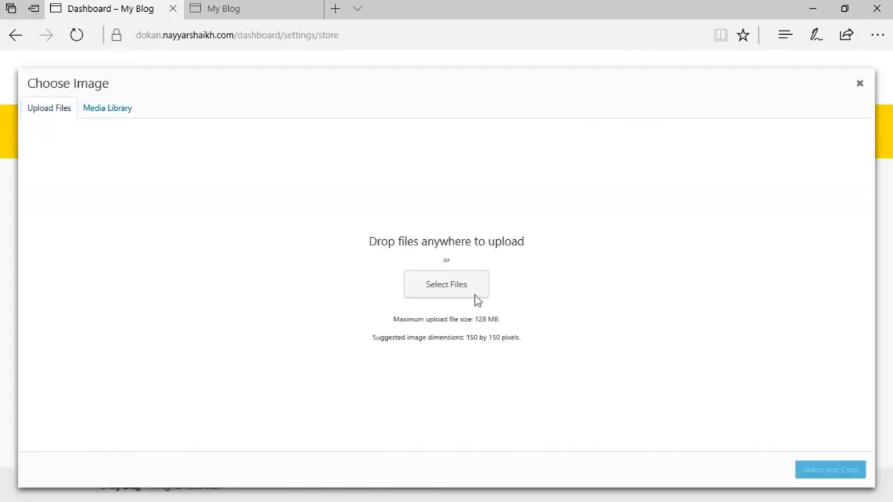
left_click(469, 284)
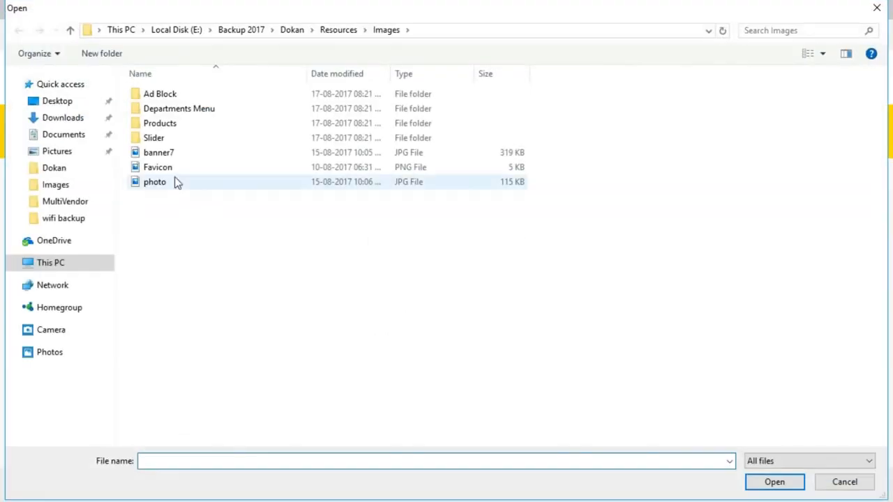
left_click(175, 182)
left_click(764, 482)
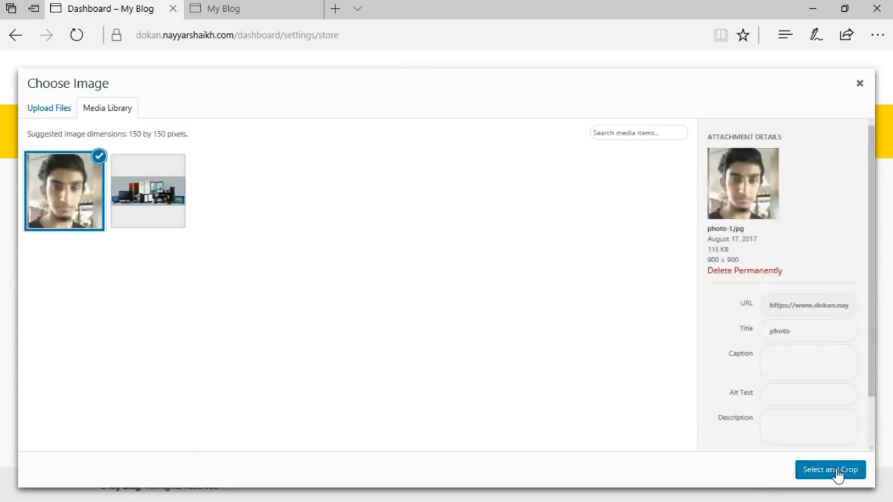
left_click(837, 472)
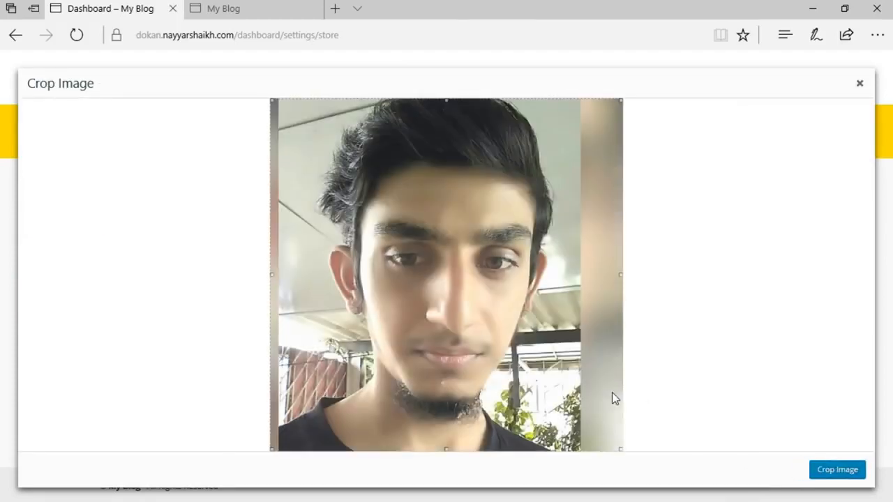
left_click(846, 470)
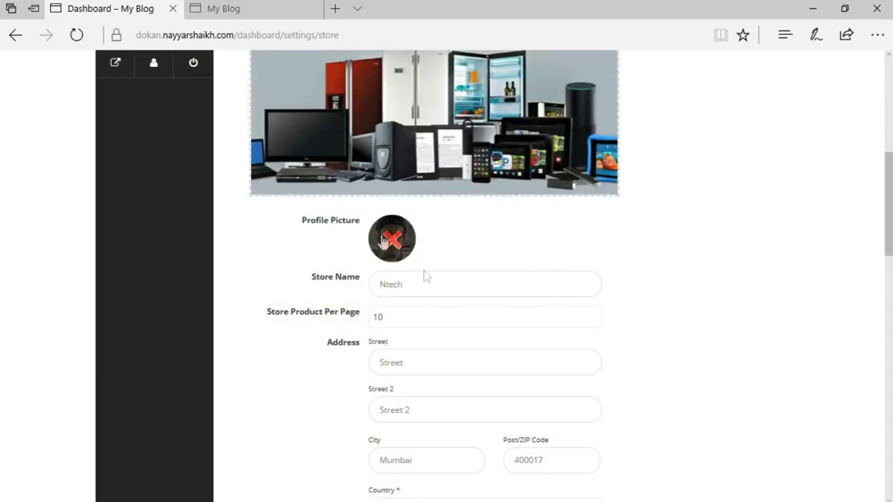
- Save the store settings, reaching 75% profile completion, and return to the dashboard
scroll(454, 244, "down", 1)
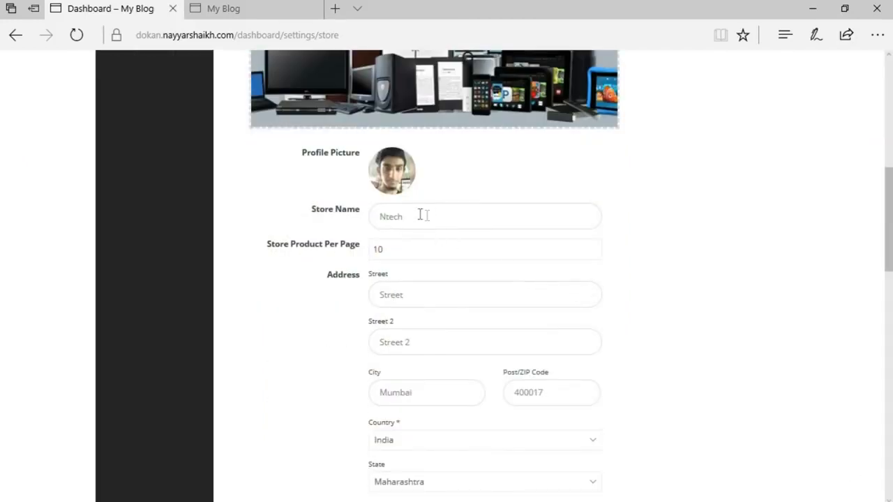
scroll(488, 259, "down", 2)
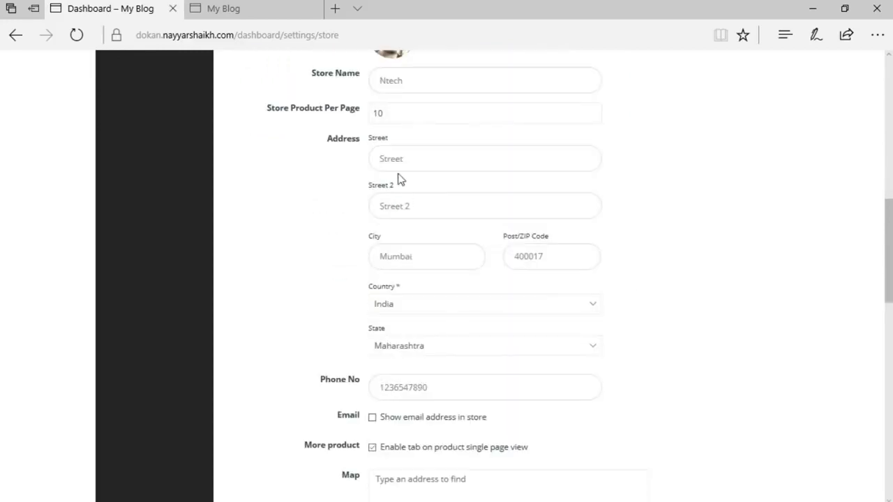
scroll(461, 299, "down", 2)
scroll(695, 304, "down", 2)
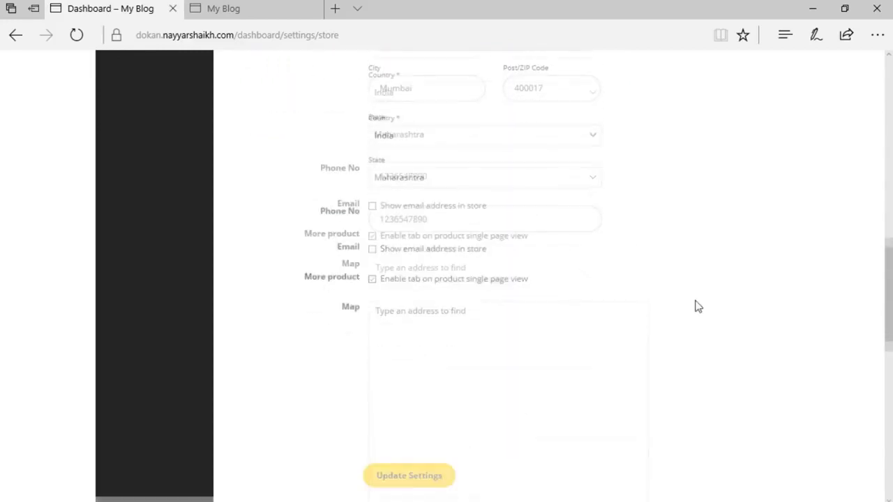
left_click(408, 422)
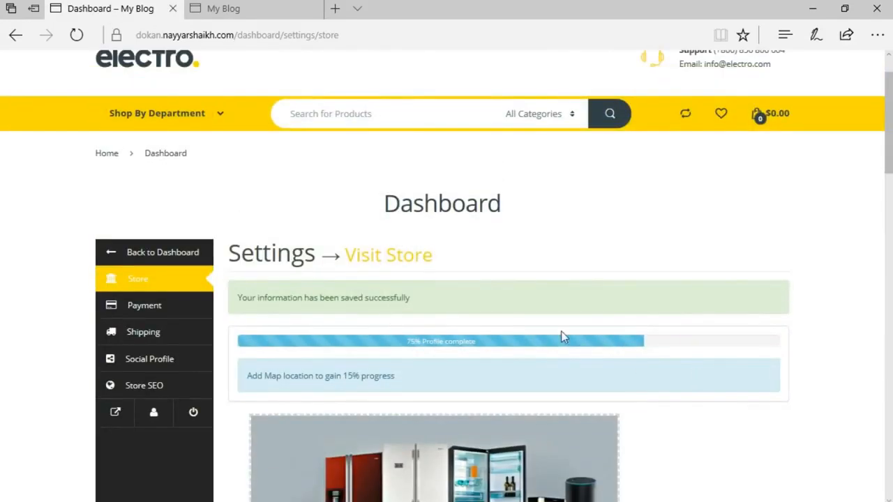
left_click(162, 260)
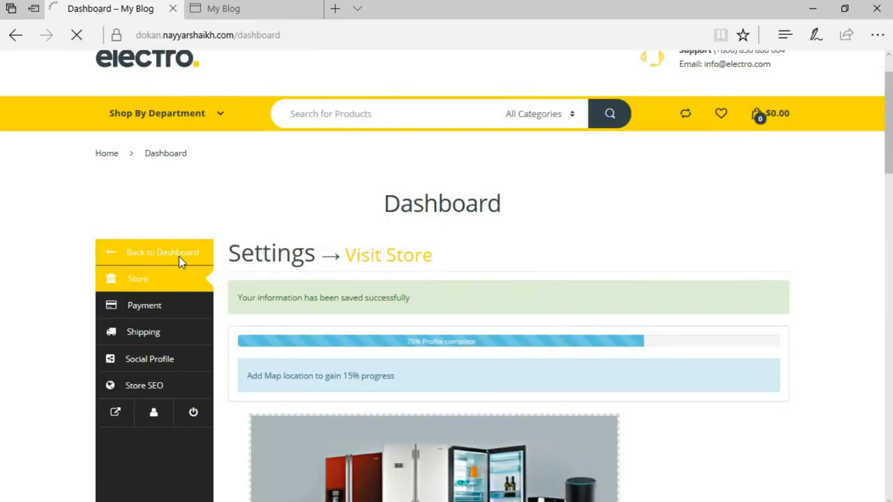
- Go to the empty Products list and start a blank Add New Product form
scroll(716, 295, "down", 2)
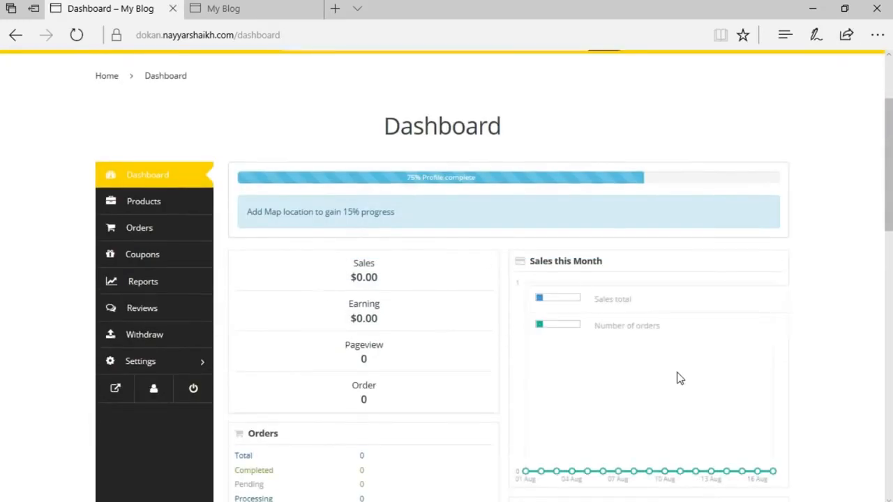
scroll(677, 377, "down", 3)
scroll(677, 379, "up", 6)
scroll(677, 379, "down", 2)
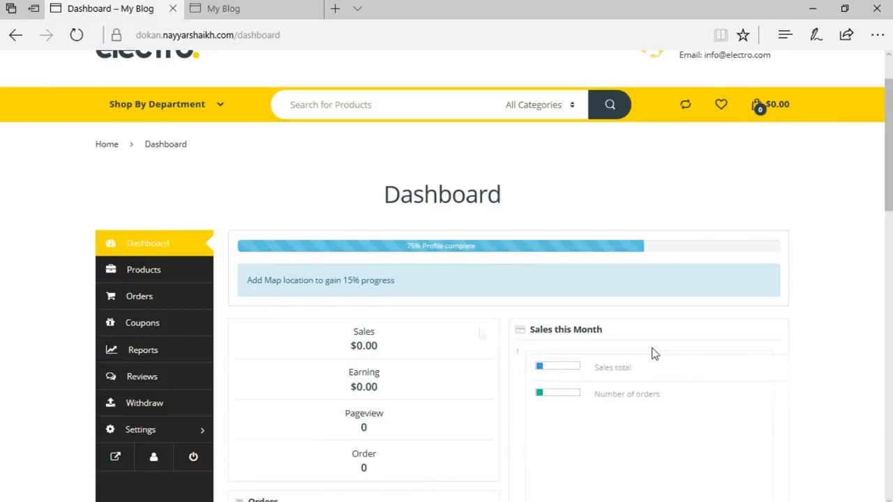
left_click(162, 272)
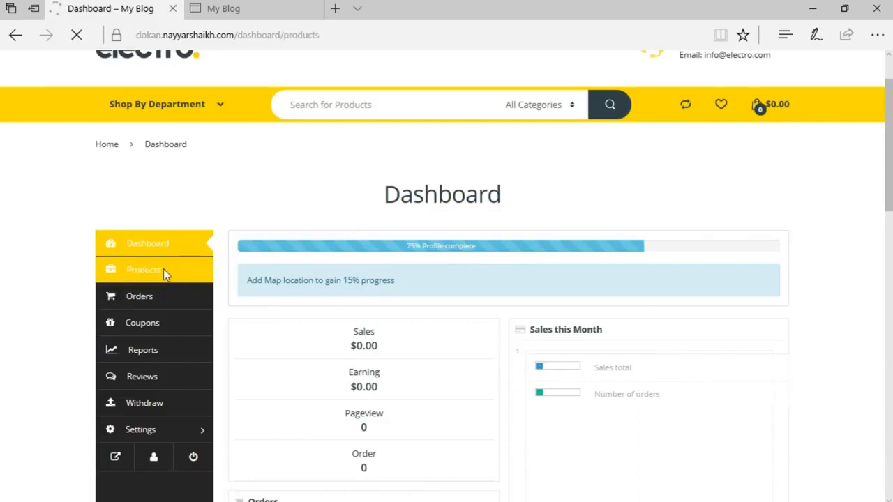
scroll(780, 321, "down", 2)
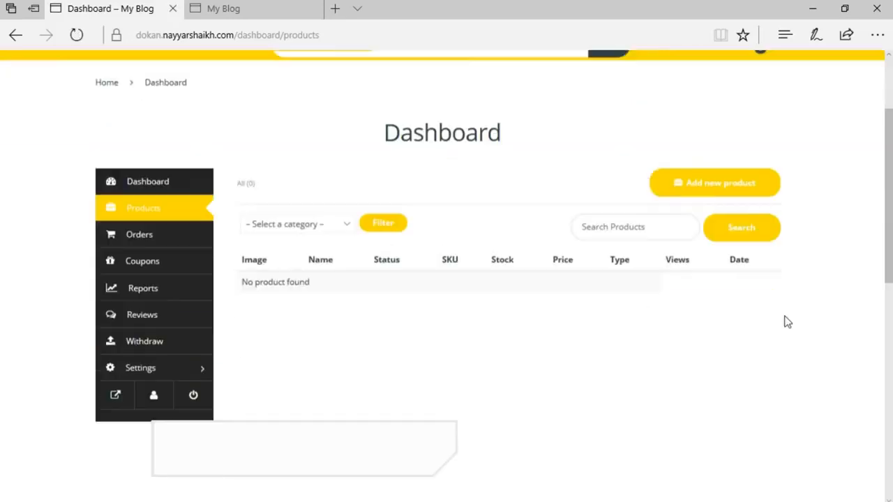
left_click(705, 187)
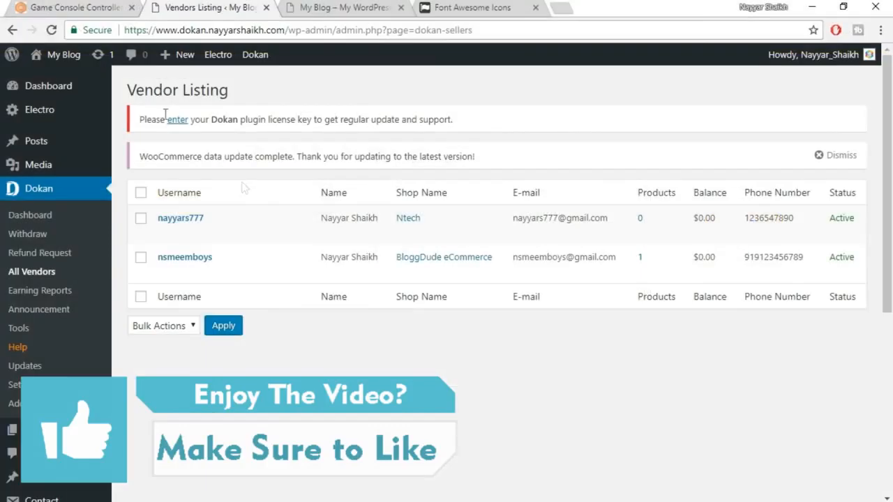
- Copy the reference title into Product name: 'Game Console Controller + USB 3.0 Cable'
left_click(82, 7)
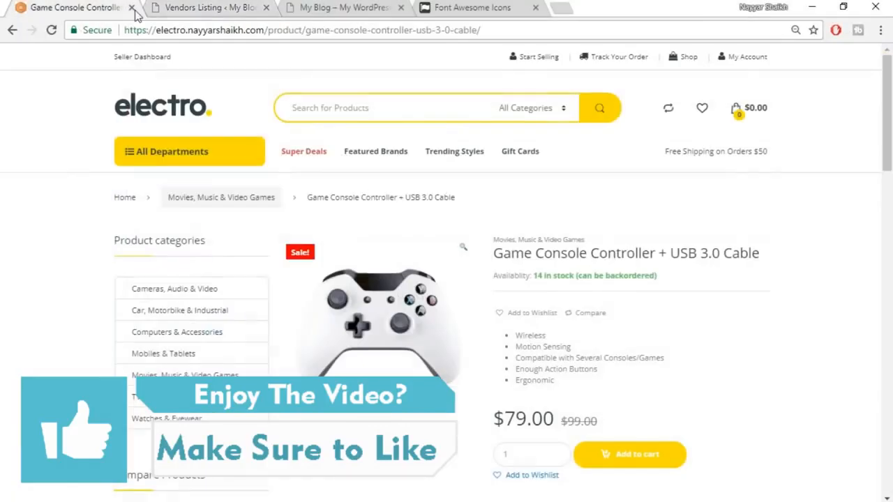
left_click_drag(492, 258, 764, 259)
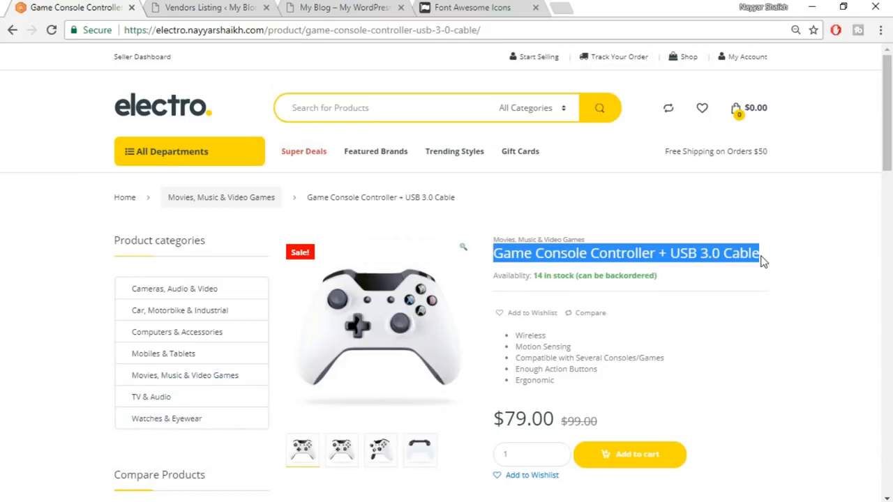
left_click(395, 500)
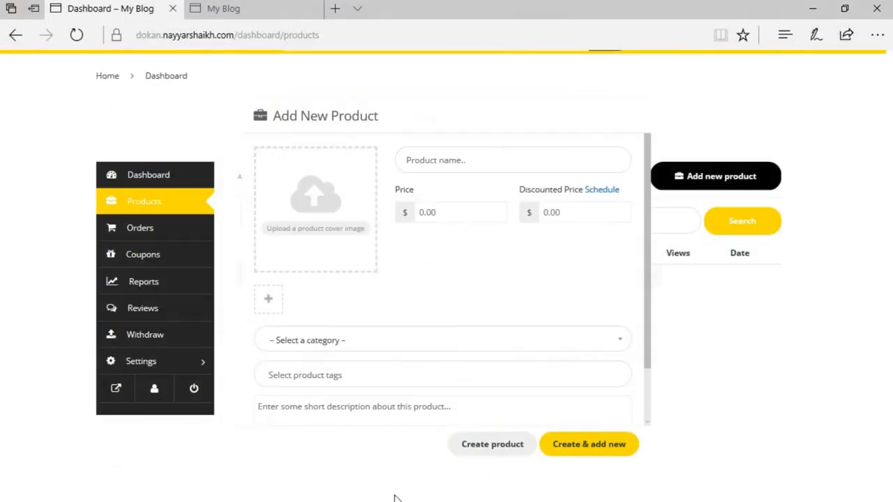
left_click(477, 161)
type("Game Console Controller + USB 3.0 Cable")
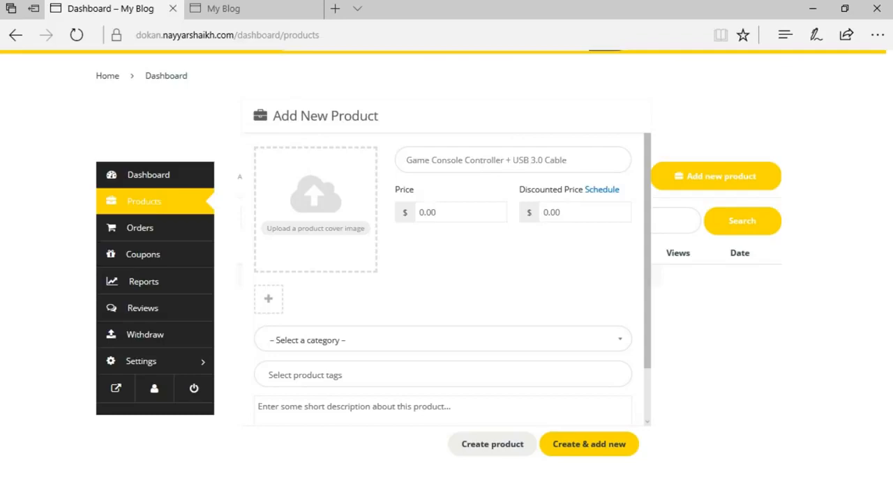
- Enter price 99 and discounted price 79, matching the reference product page
left_click(419, 501)
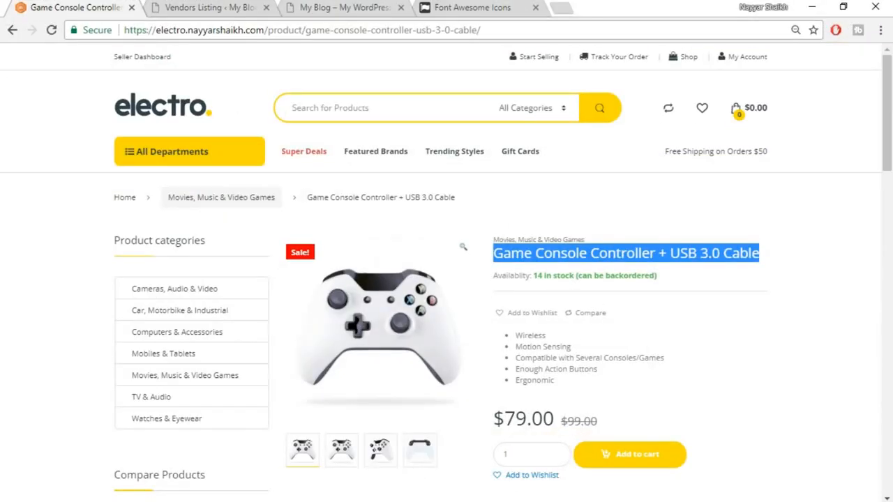
key("alt+Tab")
left_click(467, 218)
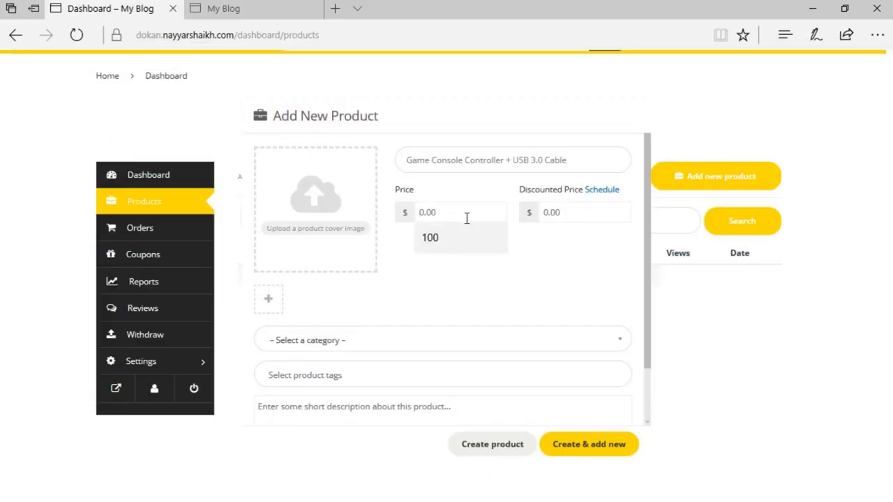
type("99")
left_click(583, 213)
type("79")
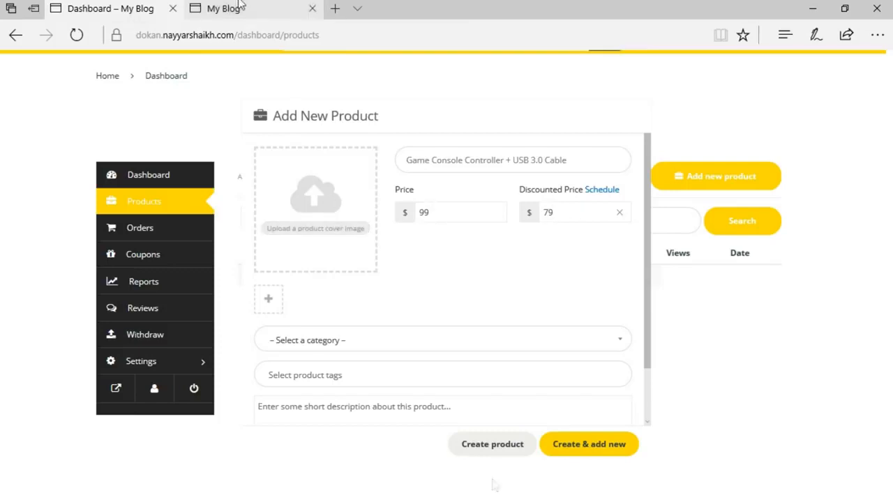
left_click(446, 500)
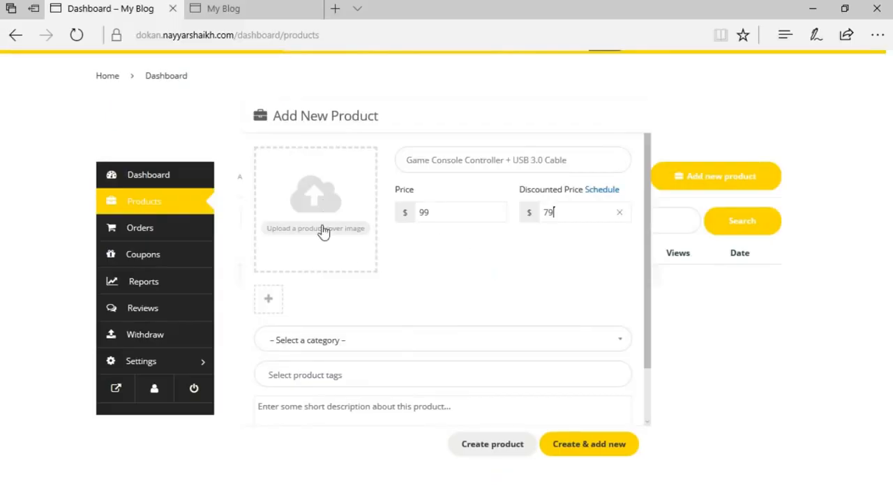
- Upload GamePad from the Products/Game Console folder and set it as the cover image
left_click(323, 231)
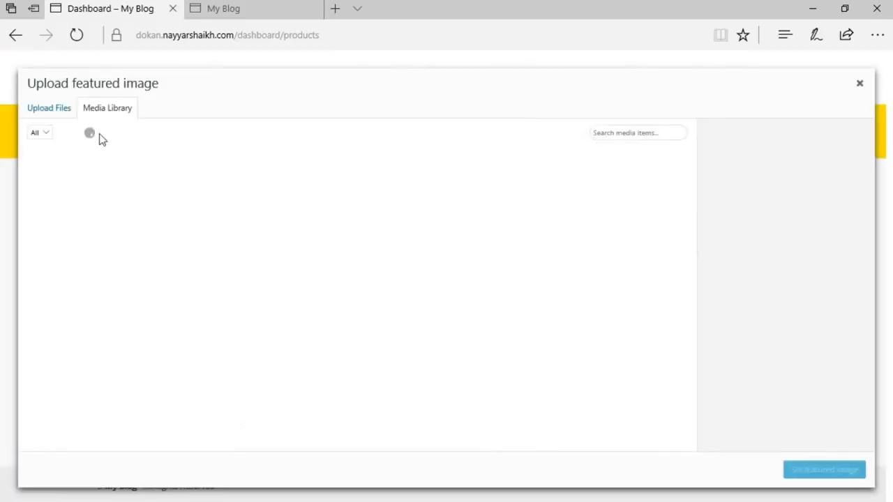
left_click(46, 110)
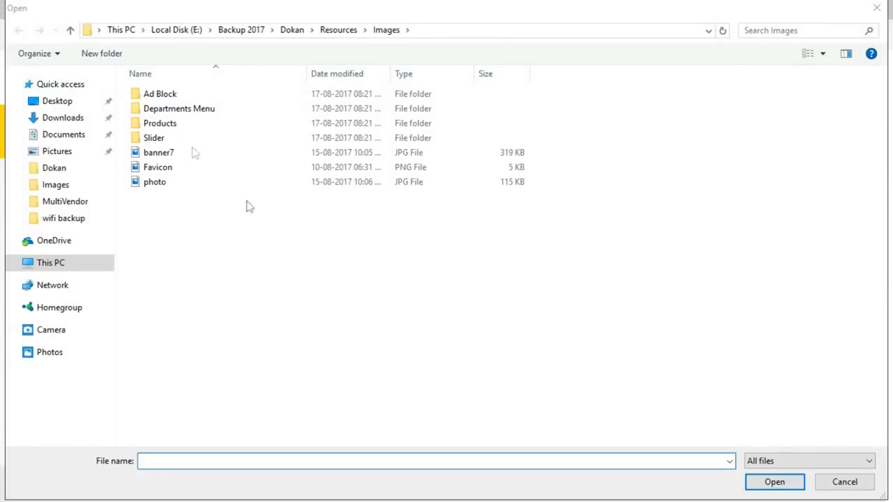
double_click(179, 132)
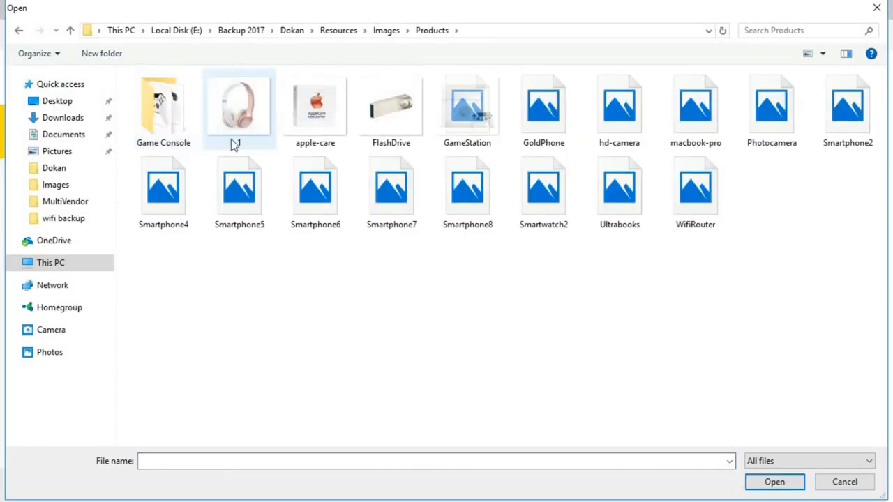
double_click(182, 127)
left_click(180, 128)
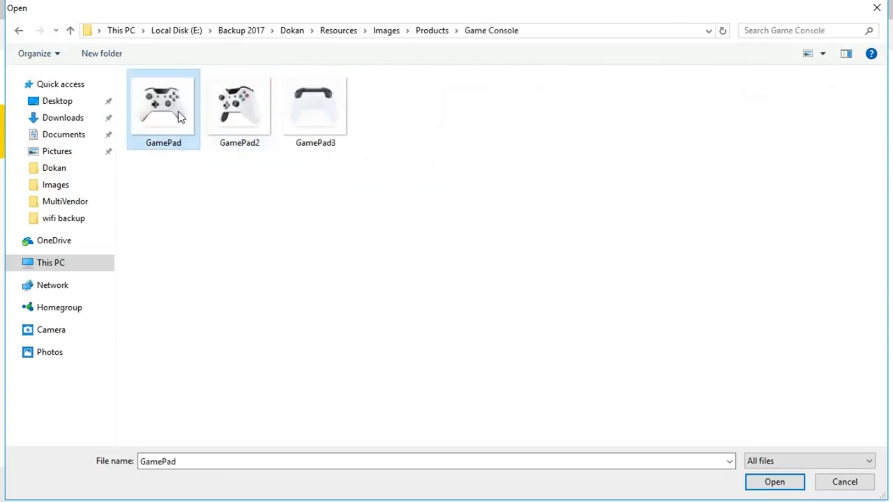
left_click(775, 483)
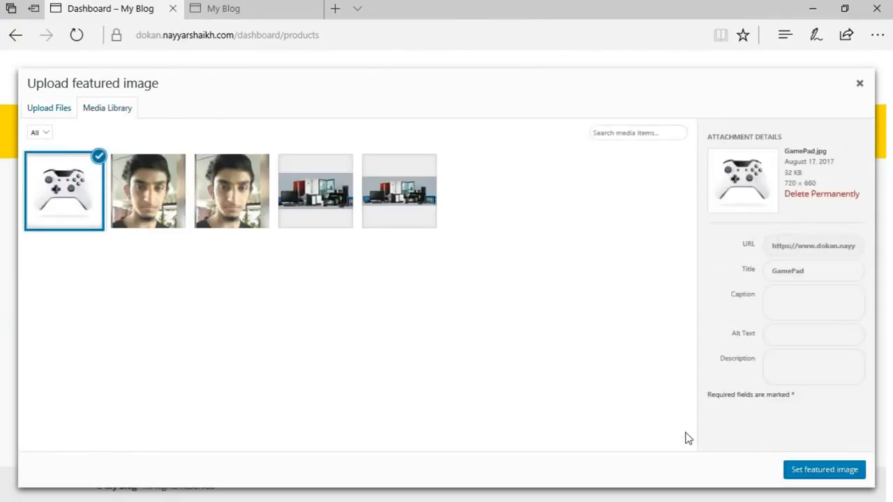
left_click(817, 474)
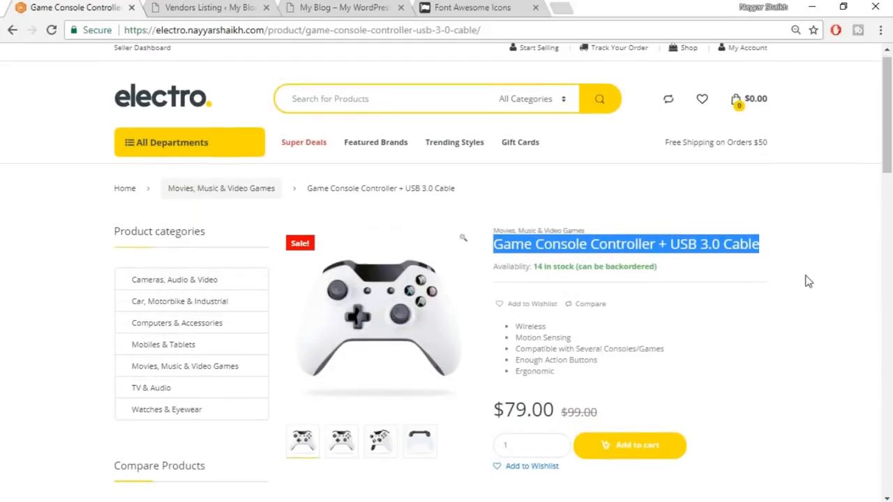
scroll(807, 279, "down", 2)
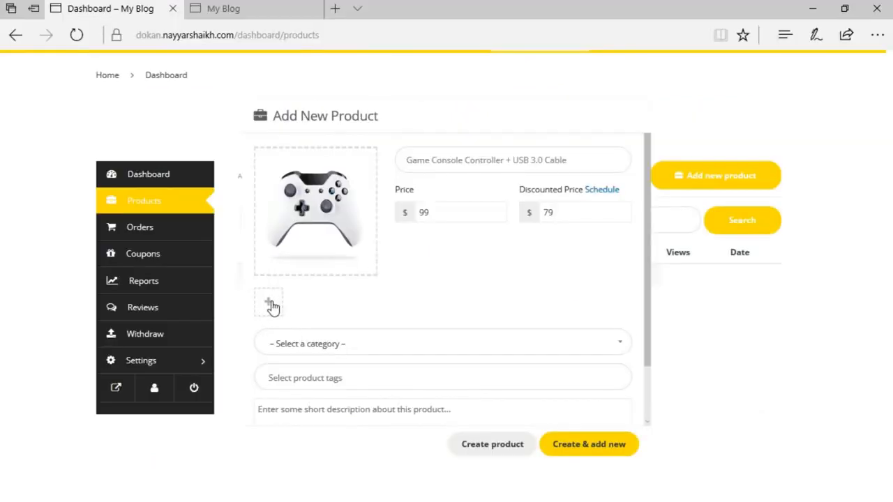
- Upload GamePad, GamePad2 and GamePad3 and add them to the product gallery
left_click(274, 305)
left_click(61, 109)
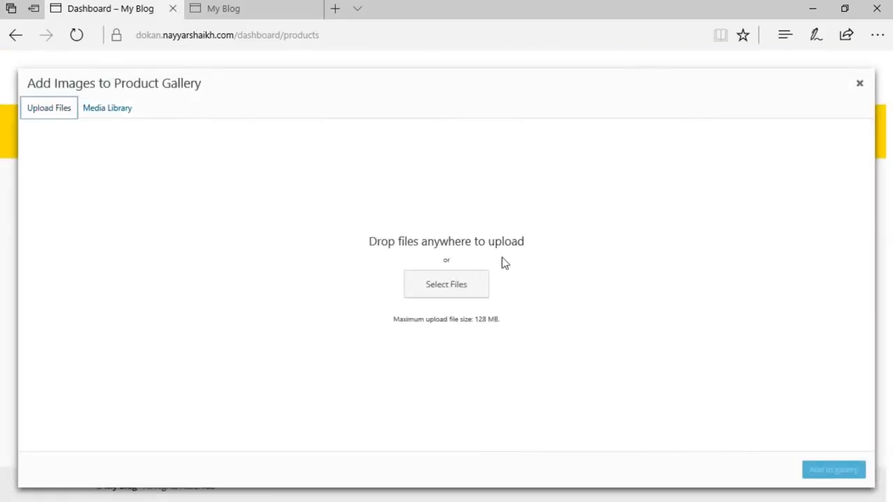
left_click(468, 296)
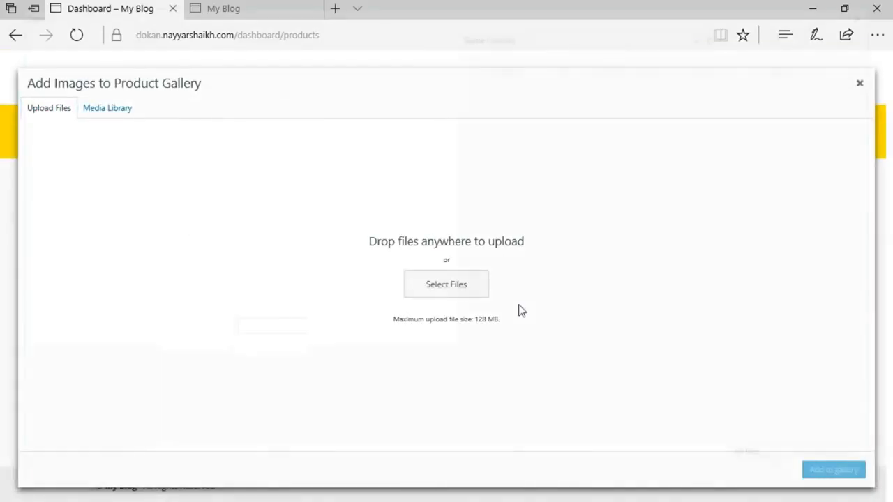
left_click(244, 112)
left_click(163, 104, "ctrl")
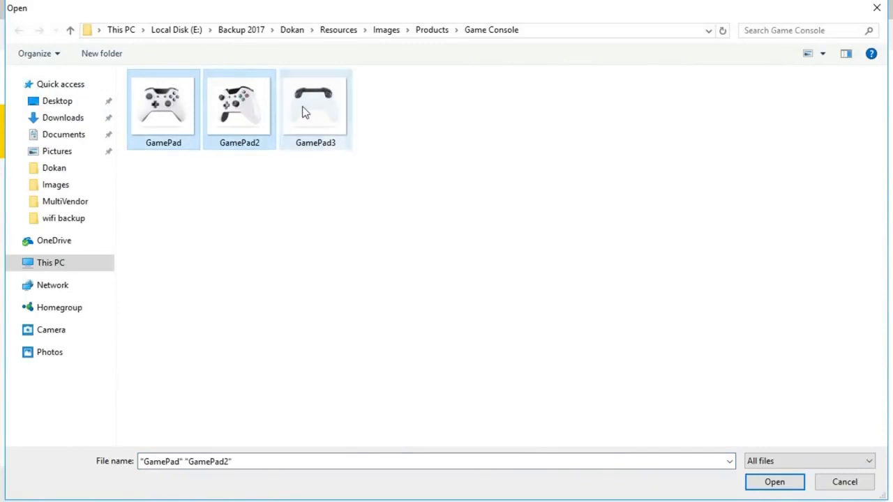
left_click(311, 115, "ctrl")
left_click(790, 486)
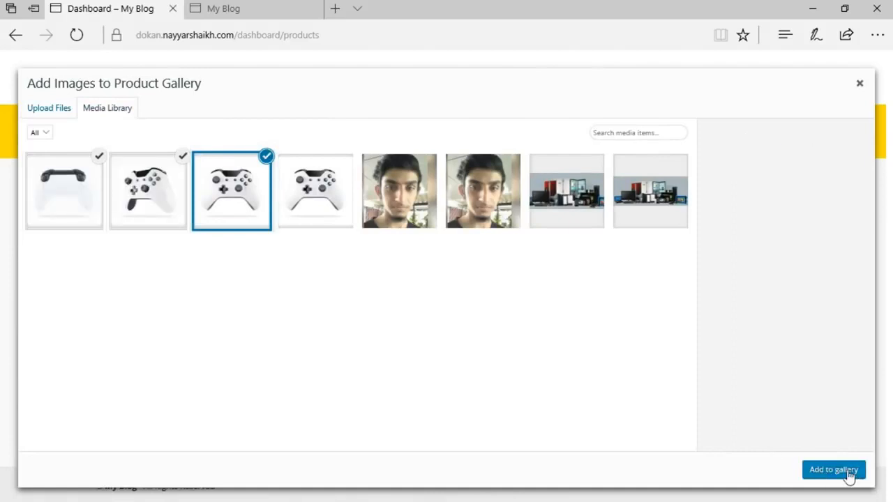
left_click(842, 471)
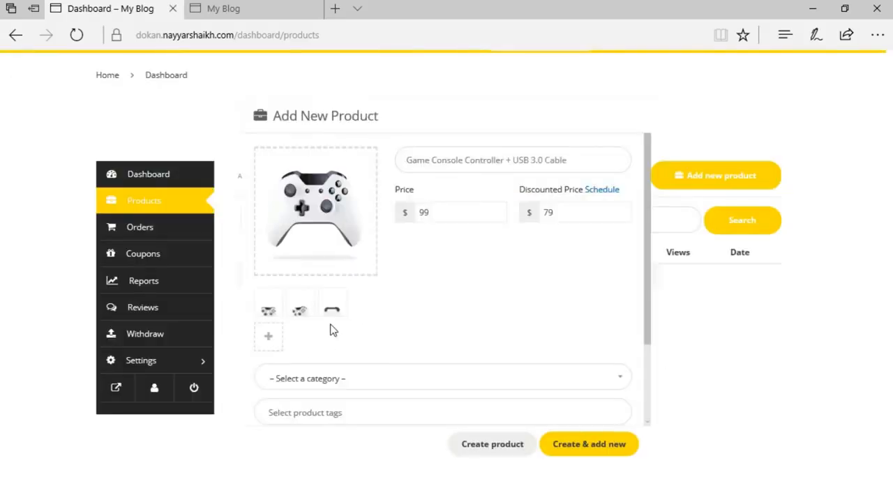
scroll(492, 314, "down", 1)
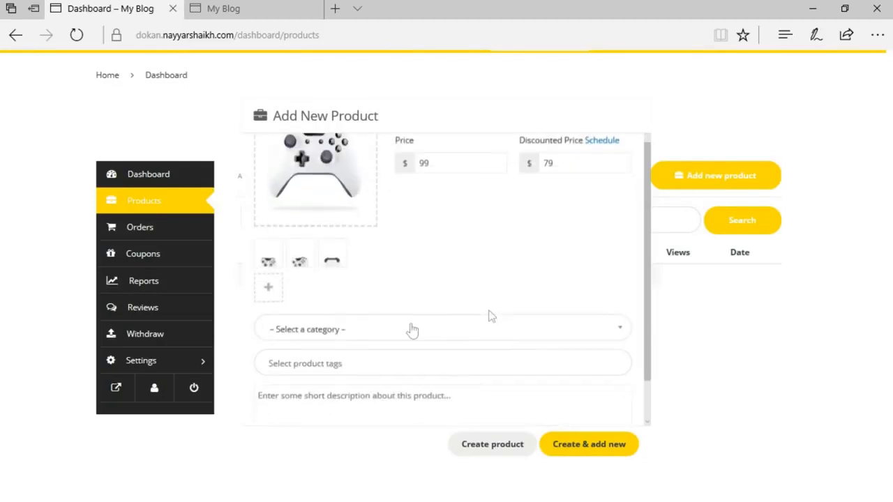
- Set the product category to Computer & Accessories
left_click(373, 331)
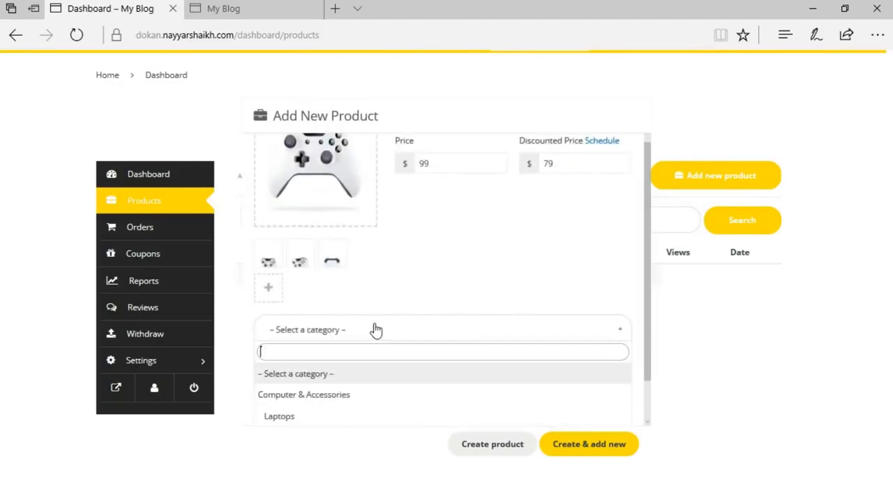
left_click(359, 396)
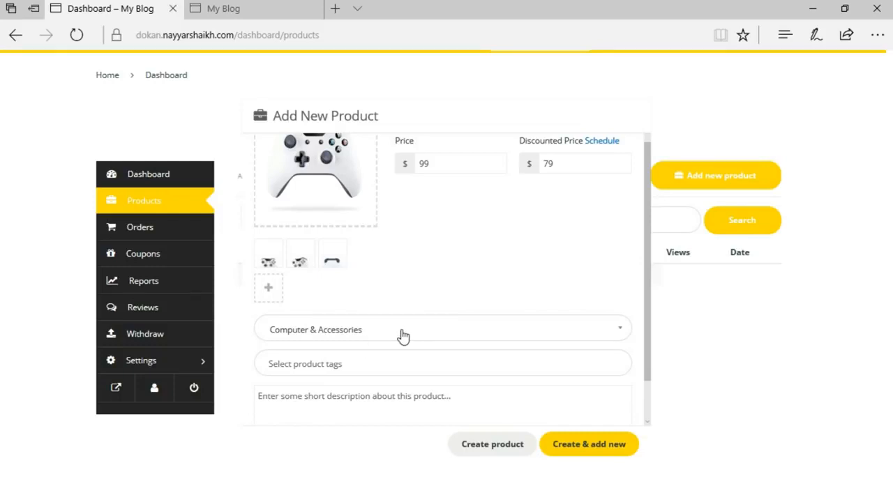
scroll(564, 341, "down", 1)
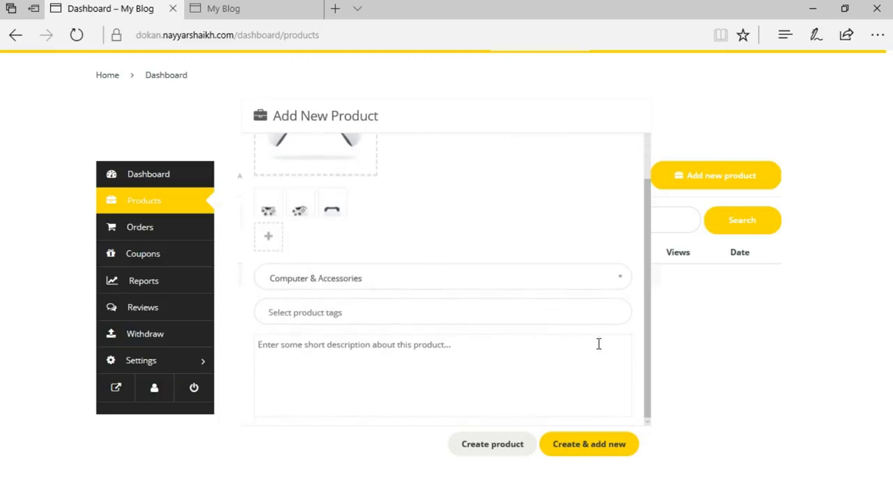
- Copy the five feature lines from the reference page into the Short Description
left_click(377, 368)
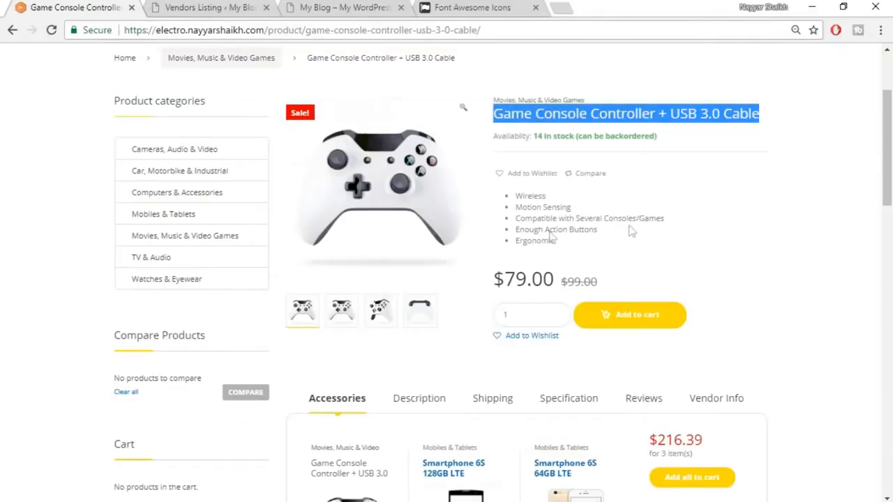
left_click(596, 213)
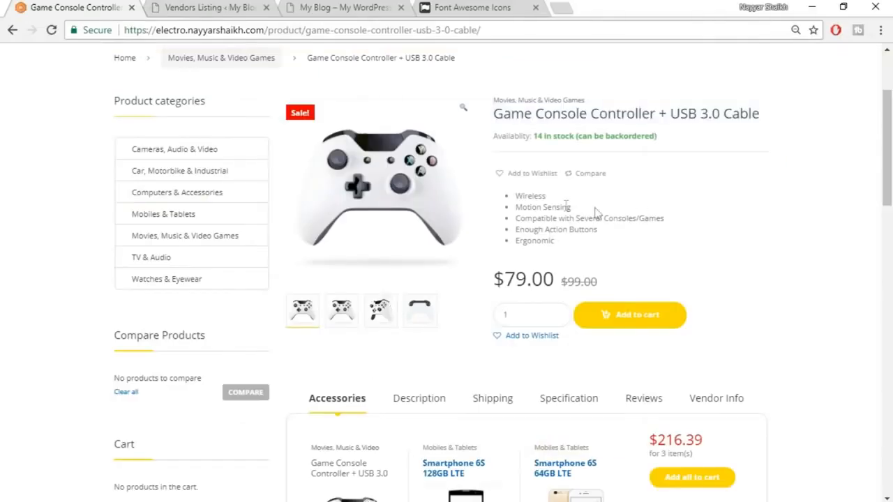
left_click_drag(511, 197, 606, 244)
key("ctrl+c")
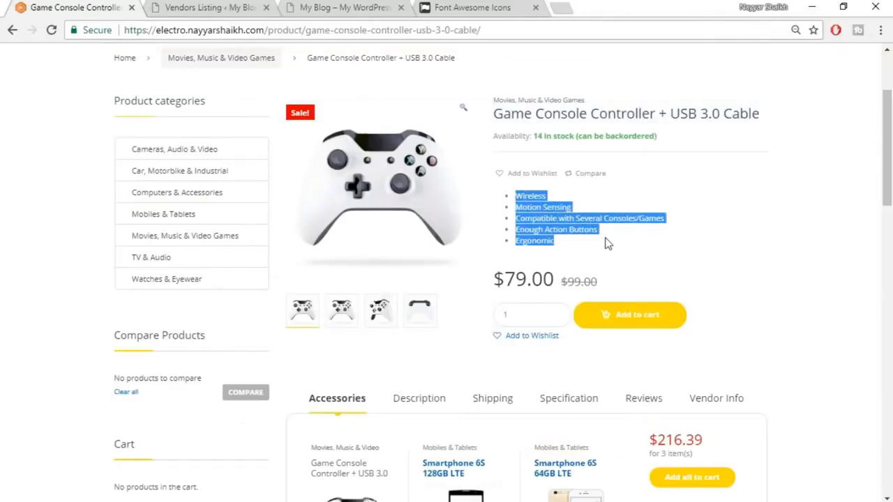
key("alt+Tab")
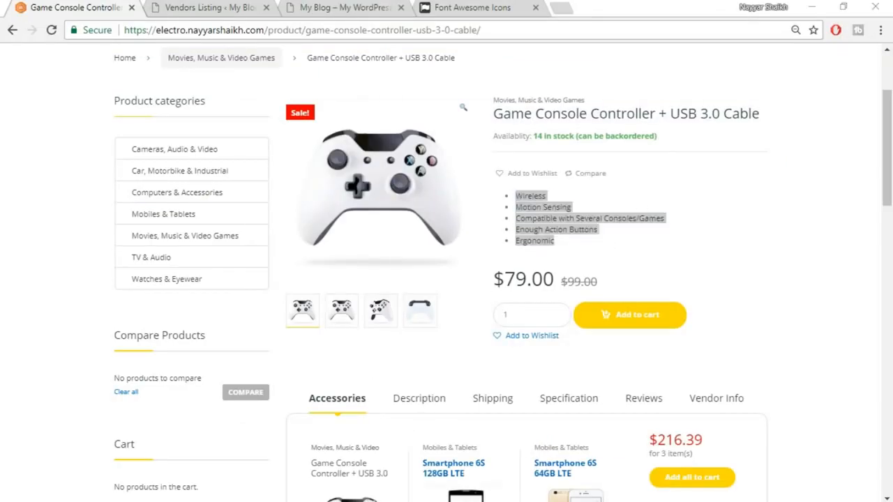
left_click(361, 402)
key("ctrl+v")
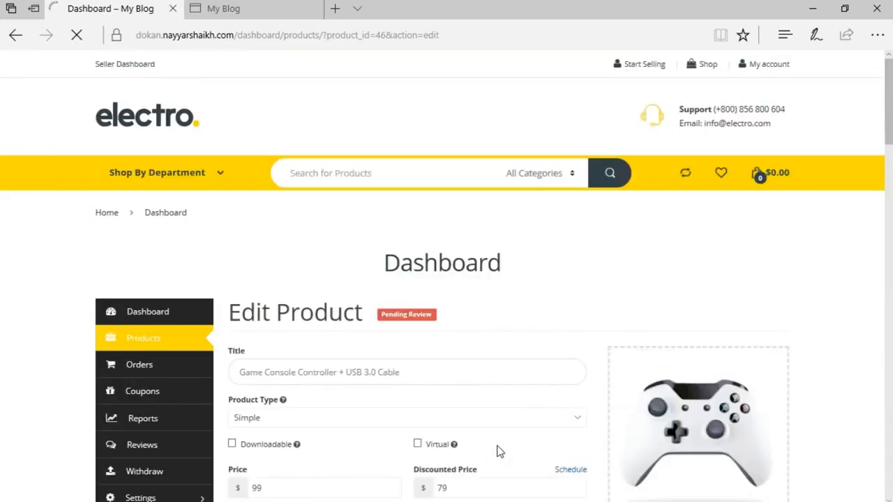
scroll(513, 431, "down", 3)
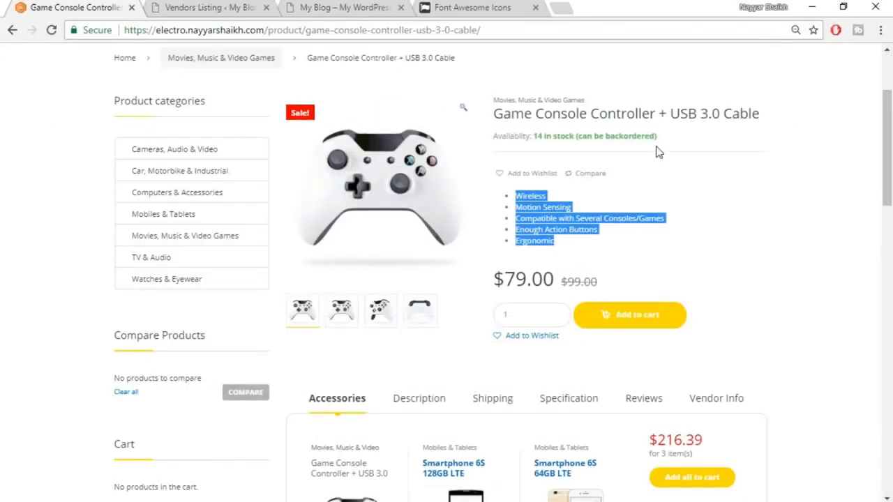
- Open the Products > Categories admin page, briefly checking the live product page
left_click(203, 5)
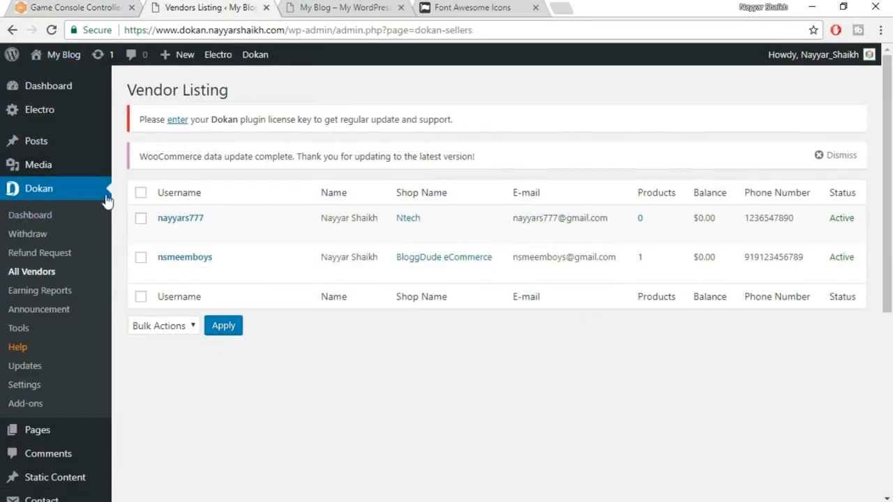
scroll(90, 314, "down", 2)
mouse_move(10, 404)
scroll(63, 406, "down", 1)
mouse_move(56, 346)
left_click(160, 391)
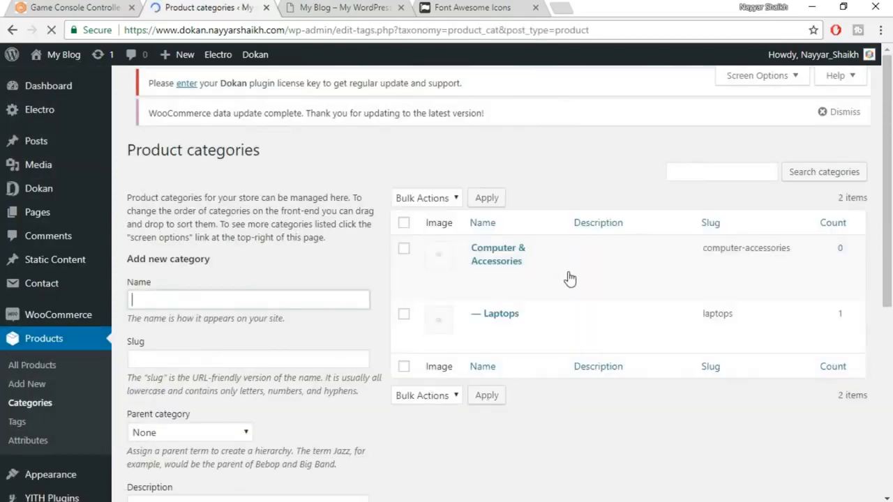
scroll(300, 286, "down", 2)
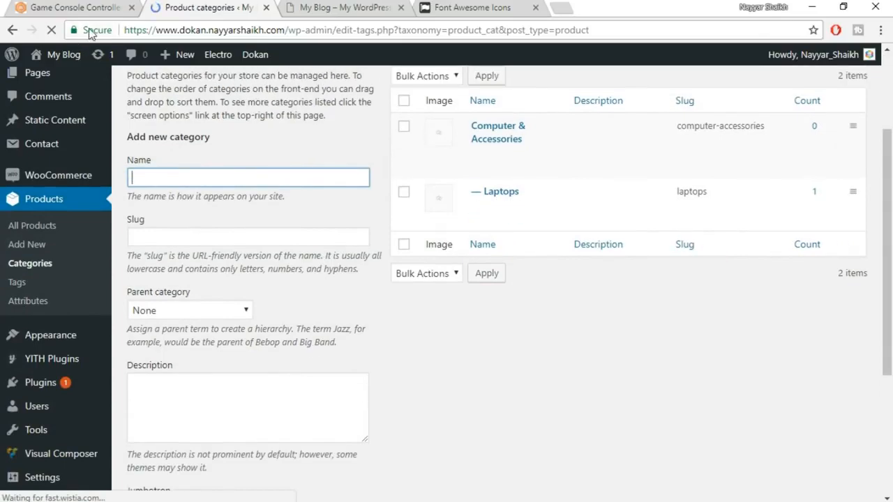
left_click(112, 7)
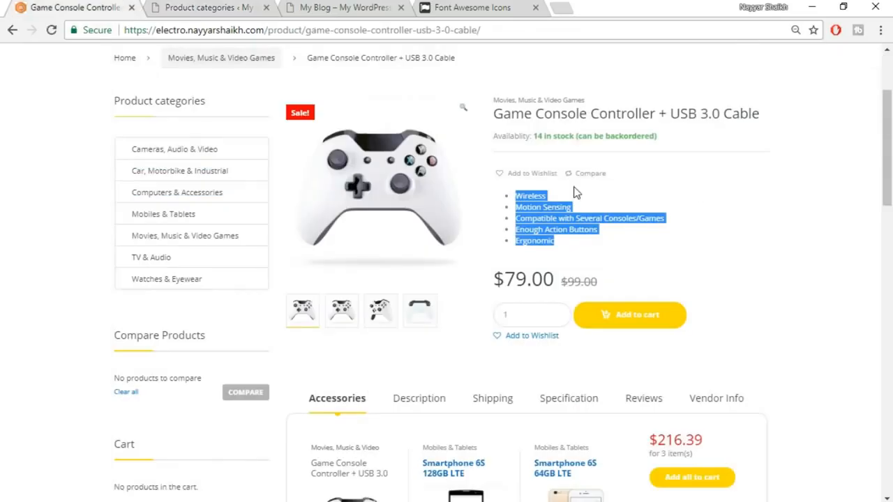
scroll(576, 192, "up", 1)
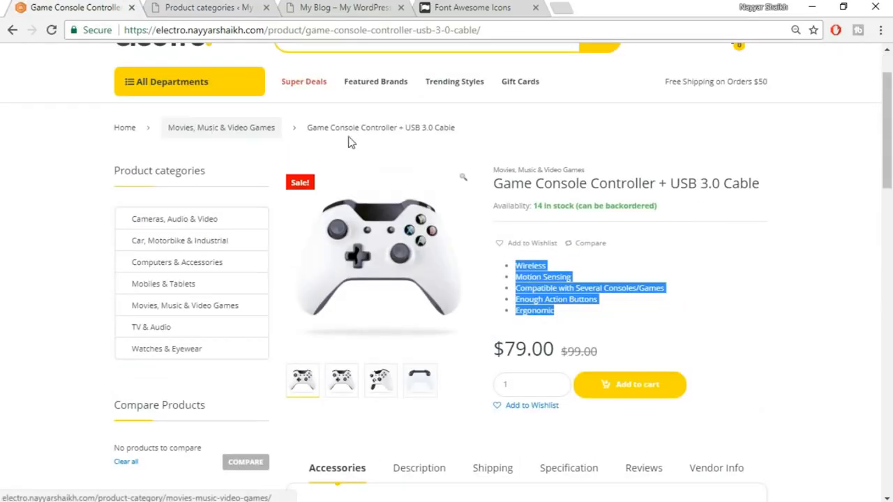
left_click(202, 7)
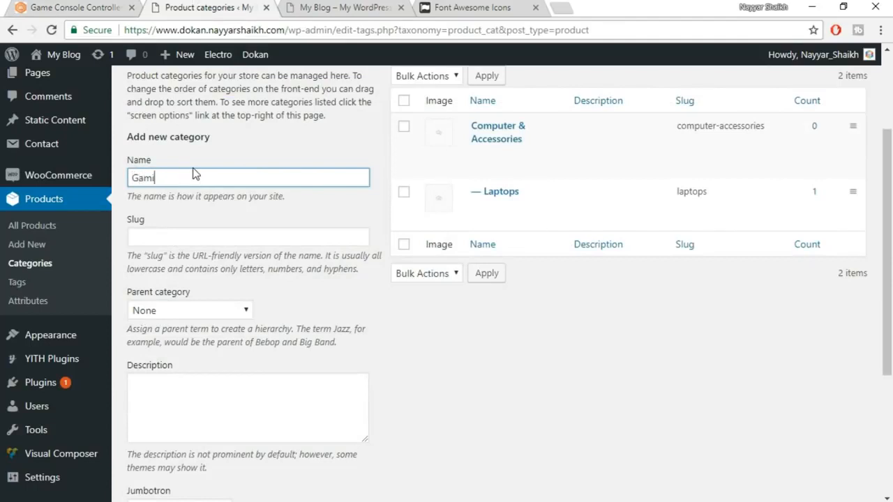
scroll(241, 223, "down", 2)
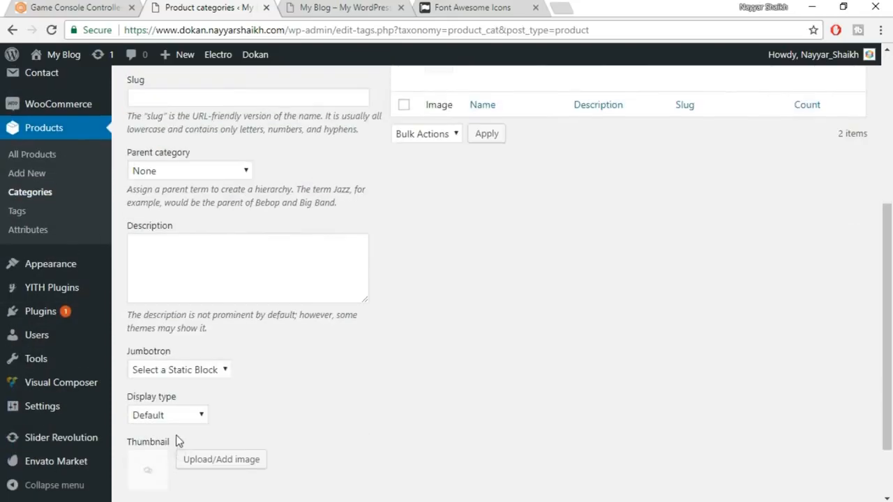
scroll(241, 472, "down", 2)
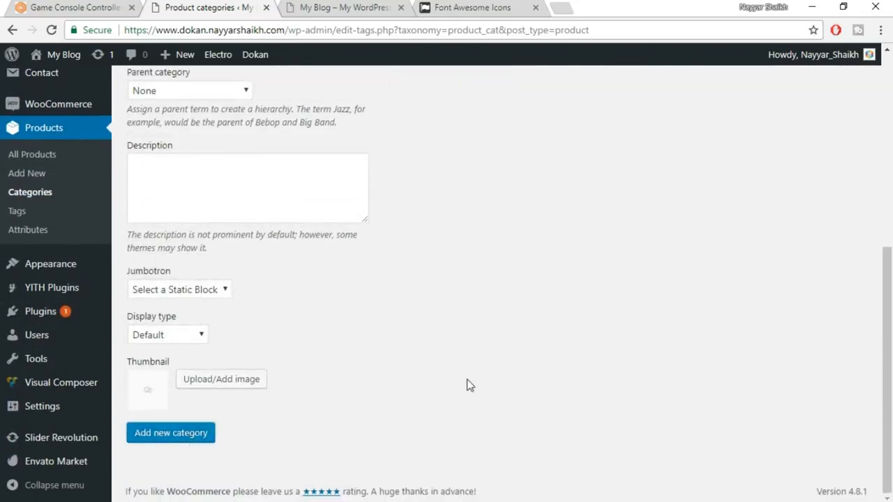
scroll(570, 358, "up", 4)
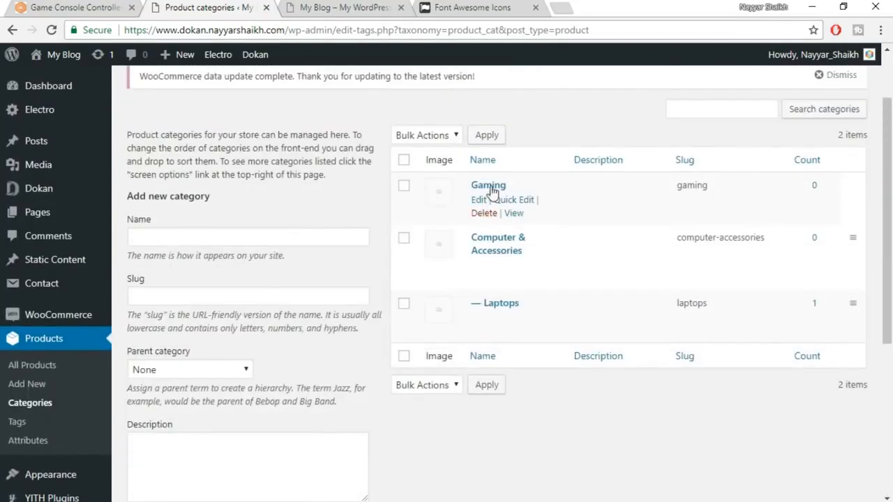
- Create a 'Game Console' category with Gaming as its parent
left_click(238, 242)
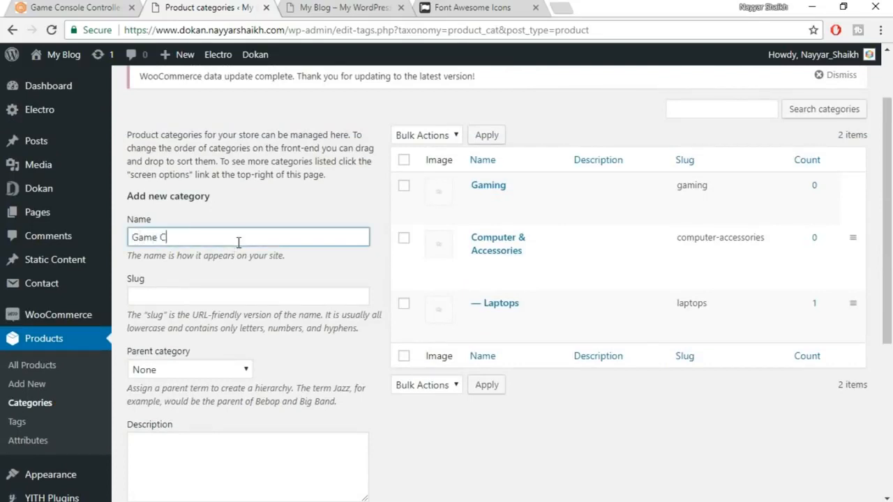
type("Game Console")
scroll(293, 309, "down", 2)
left_click(190, 230)
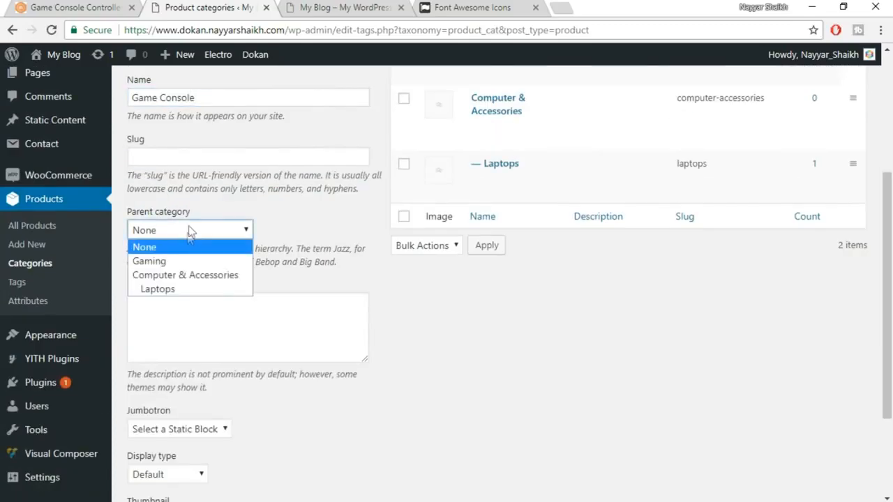
left_click(182, 259)
scroll(300, 264, "down", 2)
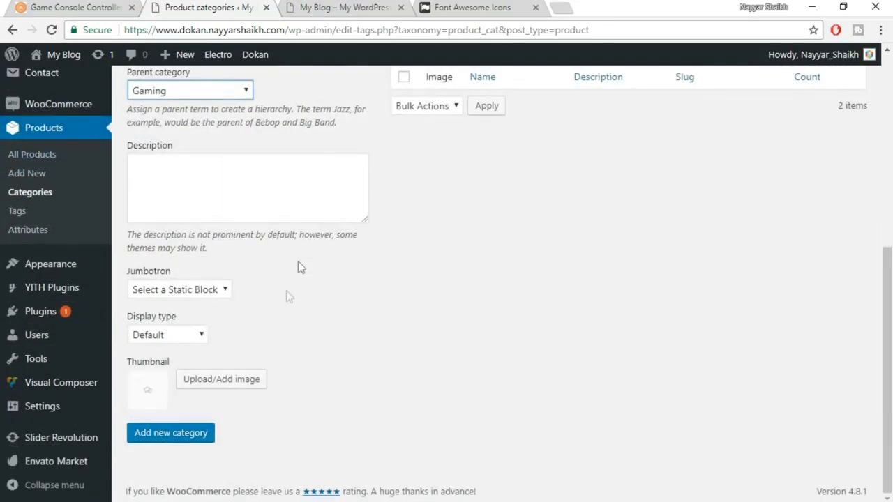
left_click(186, 435)
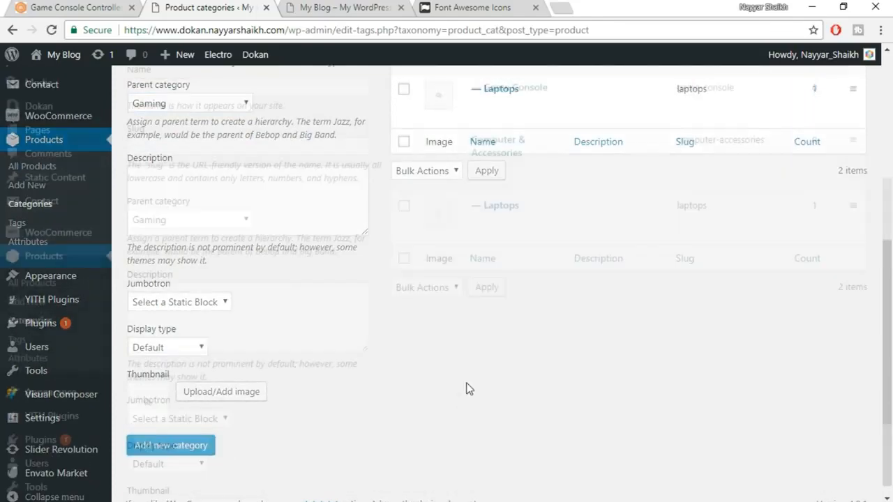
scroll(466, 388, "up", 3)
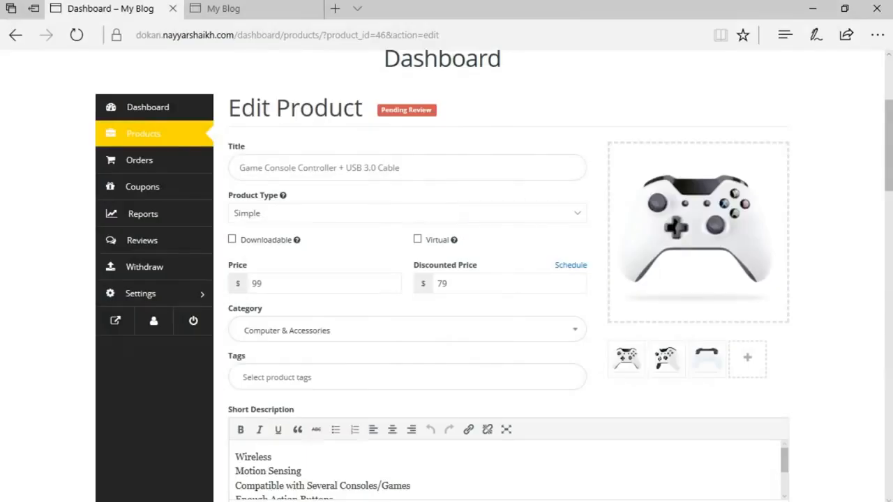
- Reload the product edit form and set the category to Game Console
left_click(76, 35)
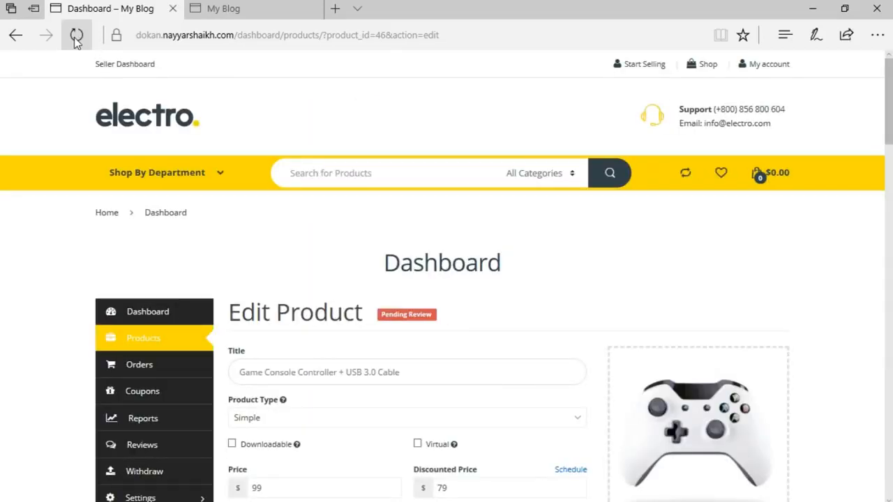
scroll(409, 149, "down", 5)
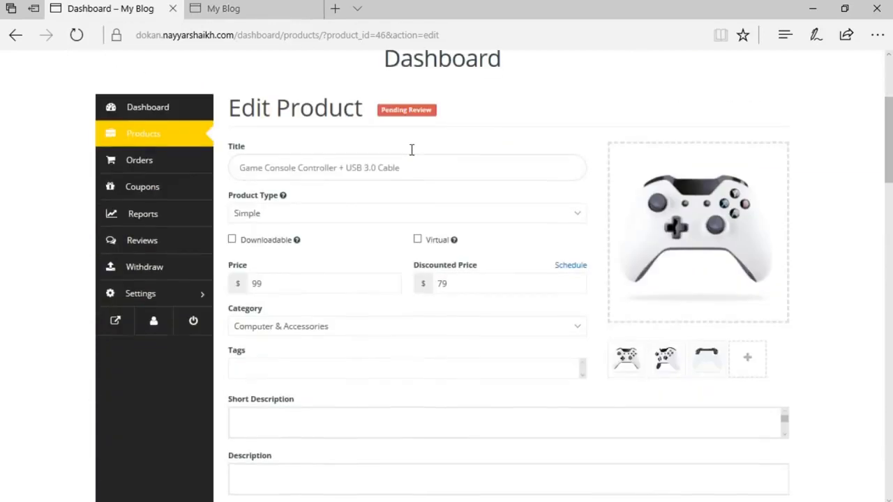
scroll(399, 187, "up", 2)
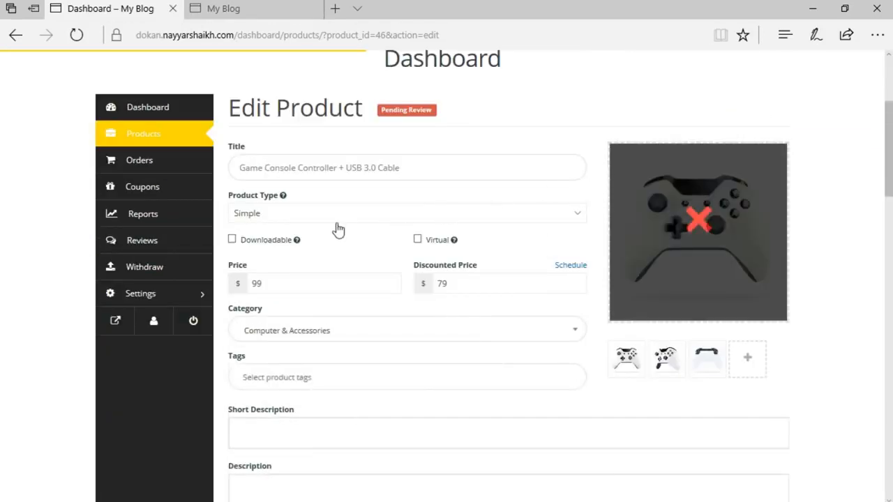
scroll(377, 276, "down", 2)
left_click(349, 200)
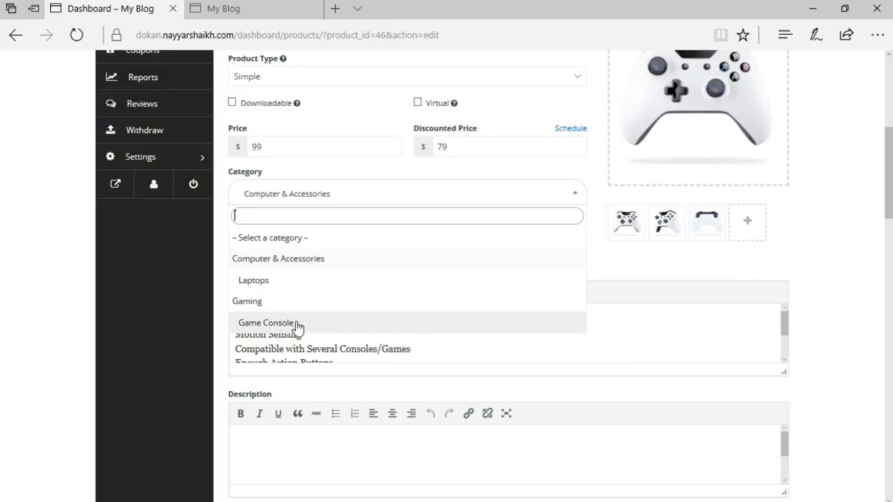
left_click(297, 322)
scroll(446, 264, "up", 1)
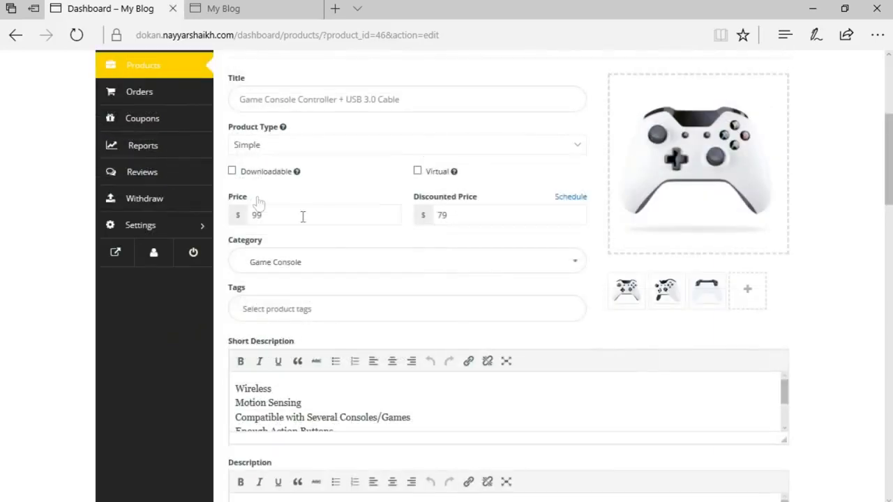
scroll(401, 225, "down", 2)
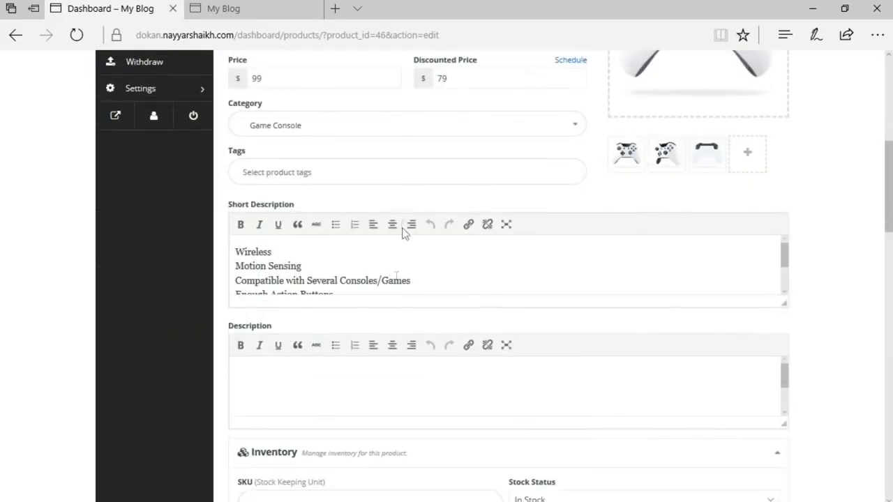
scroll(377, 295, "down", 1)
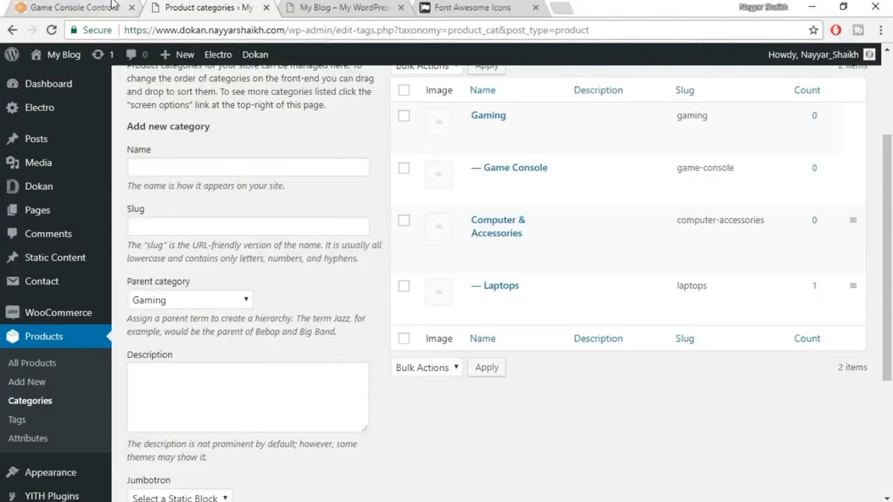
- Copy the live product's Description tab text into the product Description editor
left_click(113, 4)
scroll(880, 168, "down", 4)
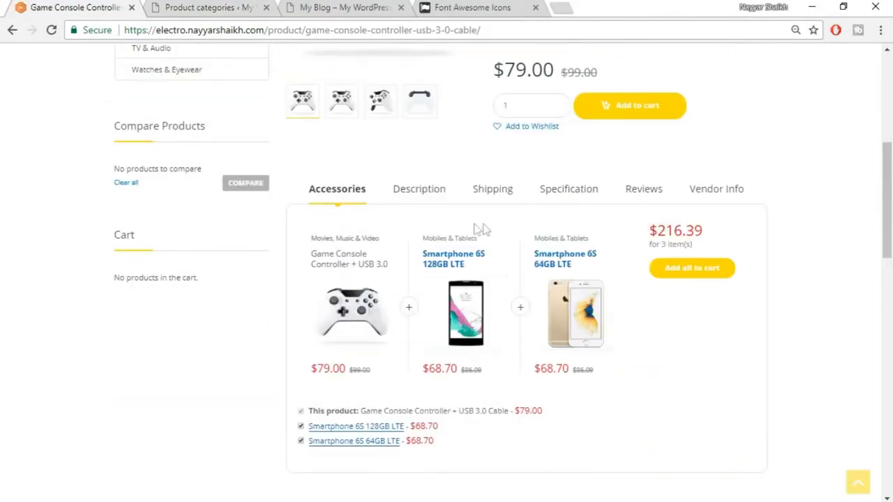
left_click(418, 199)
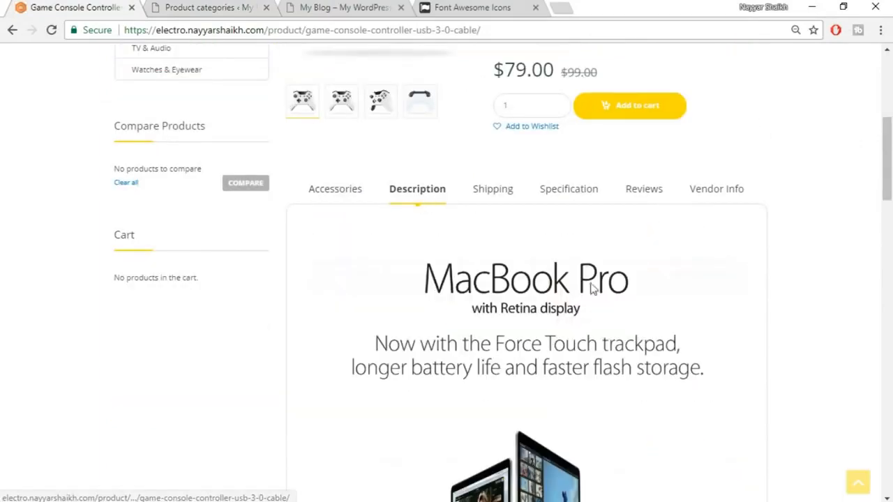
left_click_drag(313, 235, 306, 120)
scroll(488, 279, "down", 13)
left_click_drag(490, 105, 484, 28)
scroll(488, 178, "up", 7)
left_click_drag(488, 178, 510, 191)
scroll(514, 484, "down", 5)
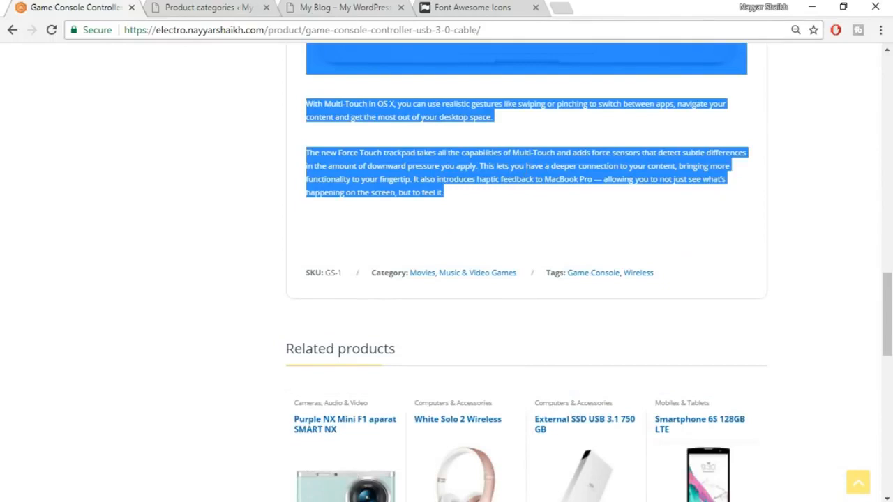
key("alt+Tab")
key("ctrl+v")
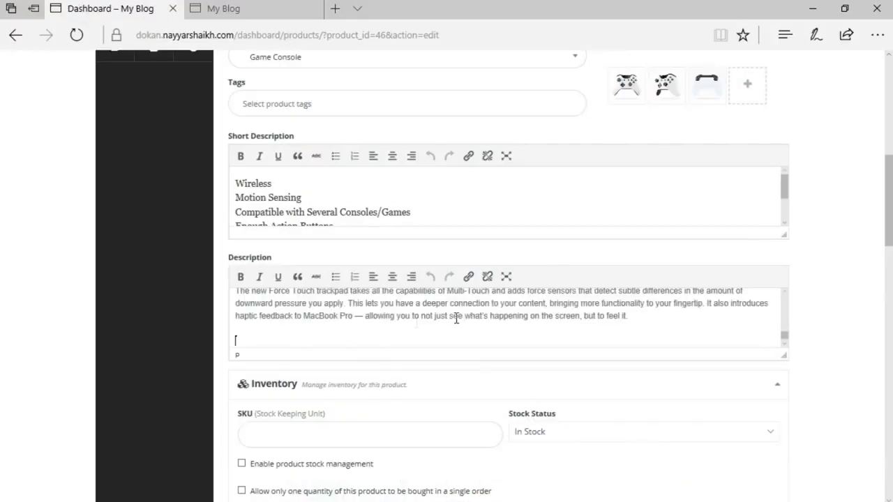
- Keep the stock status as In Stock and enable product stock management
scroll(651, 299, "down", 5)
scroll(848, 301, "down", 3)
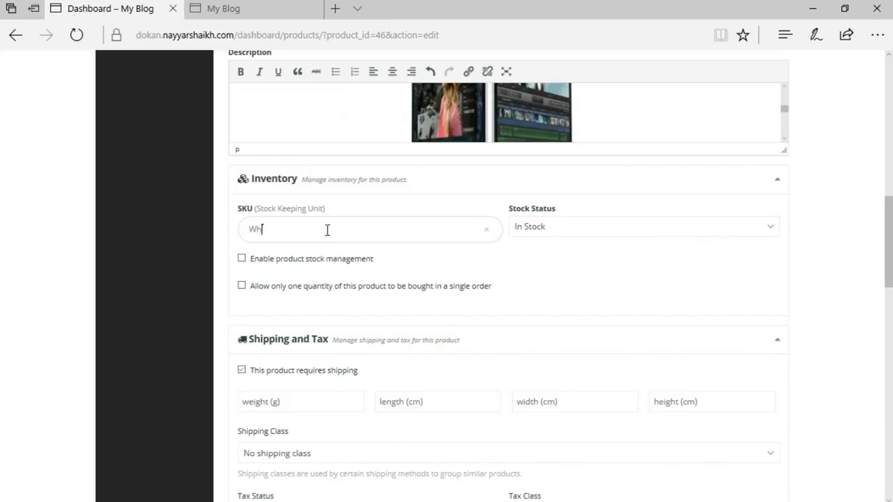
left_click(624, 229)
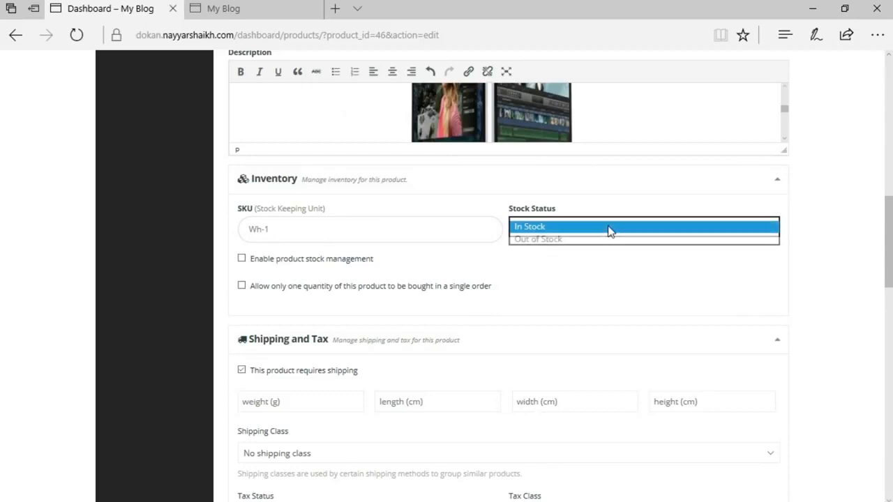
left_click(610, 230)
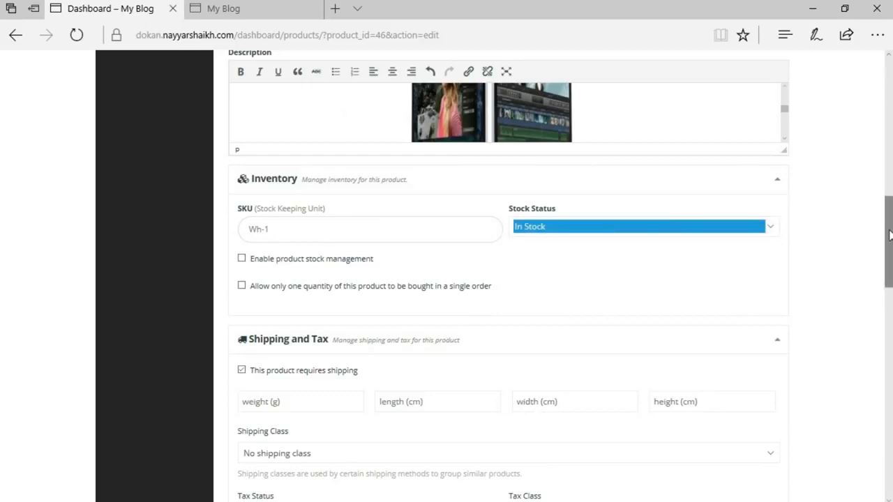
left_click(265, 262)
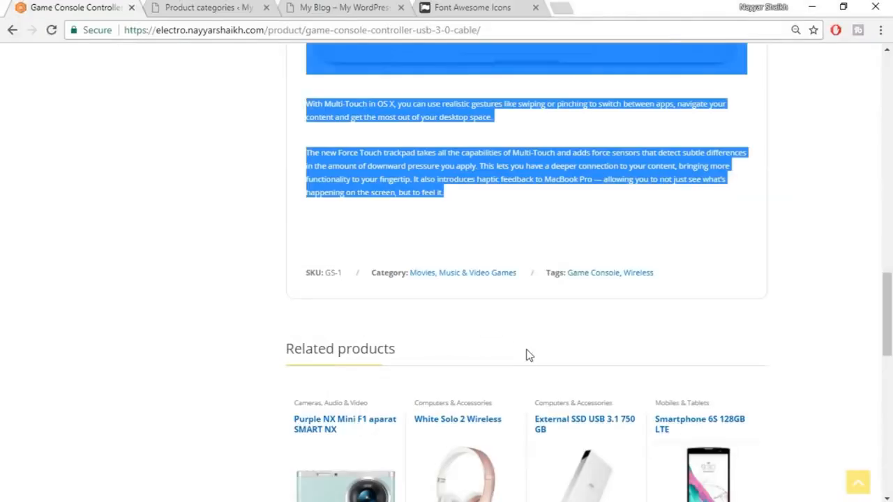
- Set the stock quantity to 14 and set backorders to Allow
scroll(528, 354, "up", 20)
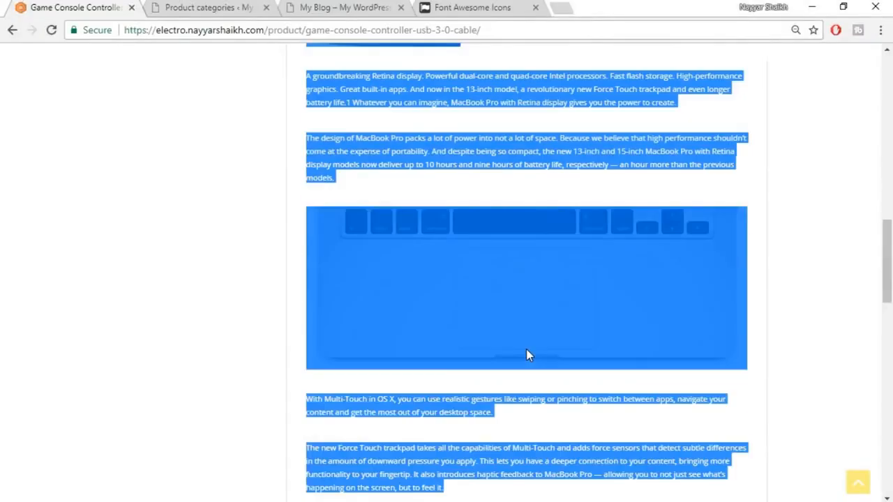
scroll(528, 354, "up", 2)
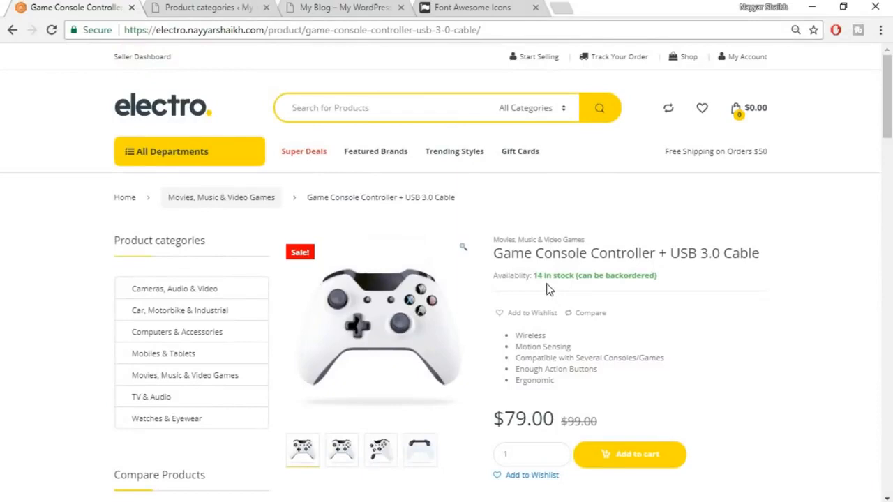
left_click_drag(534, 277, 669, 283)
left_click(670, 284)
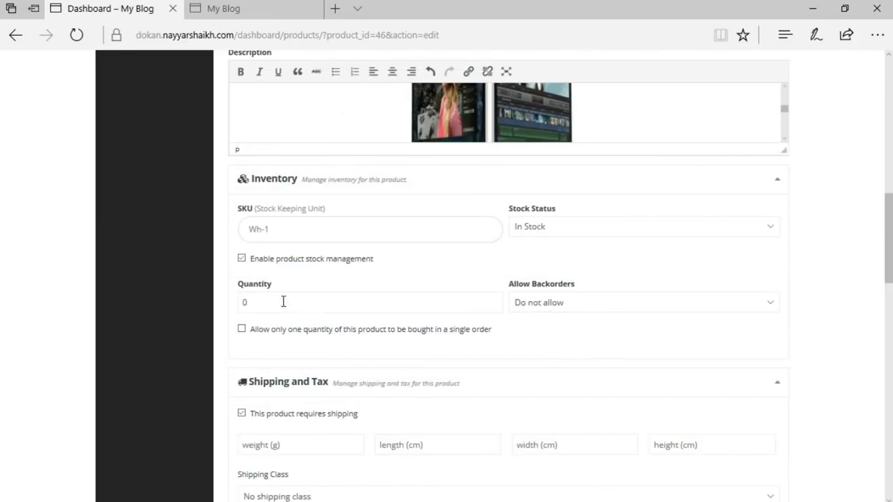
left_click_drag(283, 301, 230, 301)
scroll(874, 303, "down", 2)
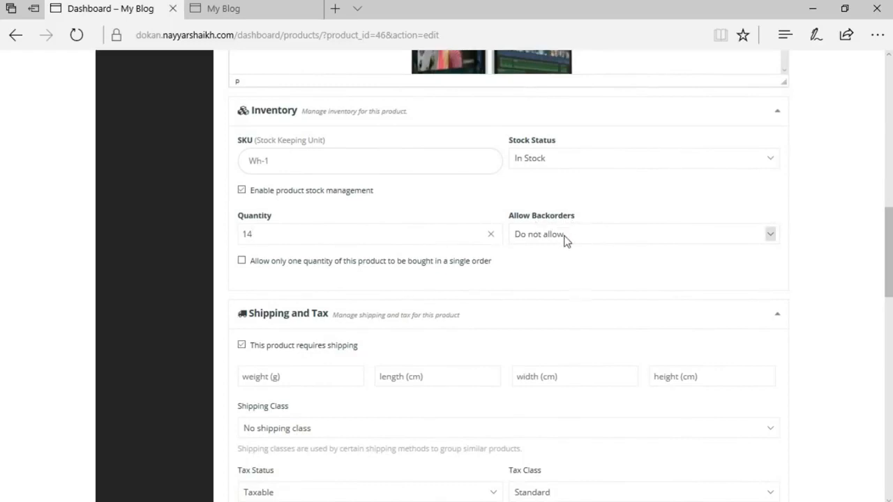
left_click(570, 238)
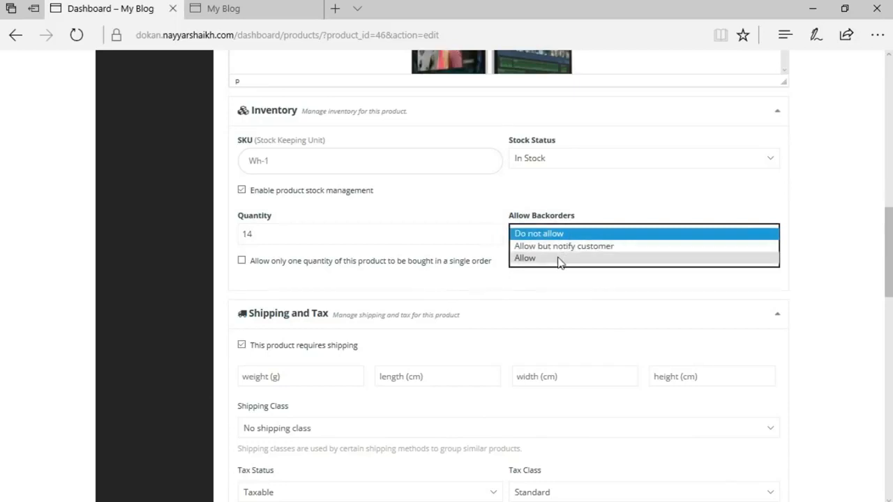
left_click(645, 260)
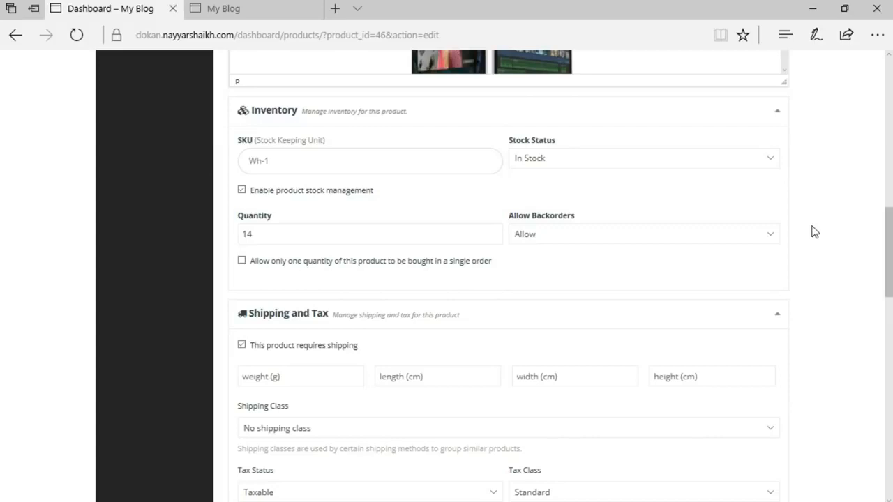
- Enter weight 200 g and dimensions 10 × 4 × 10 cm (length, width, height)
scroll(885, 269, "down", 1)
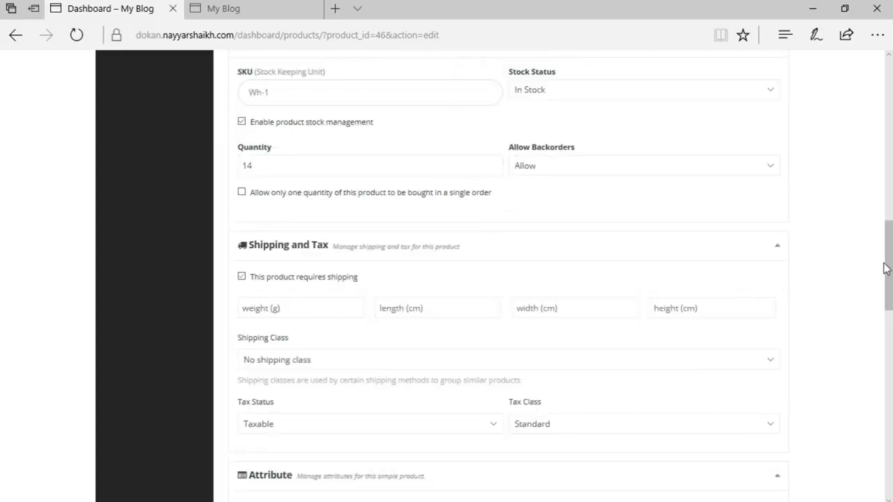
scroll(886, 269, "down", 2)
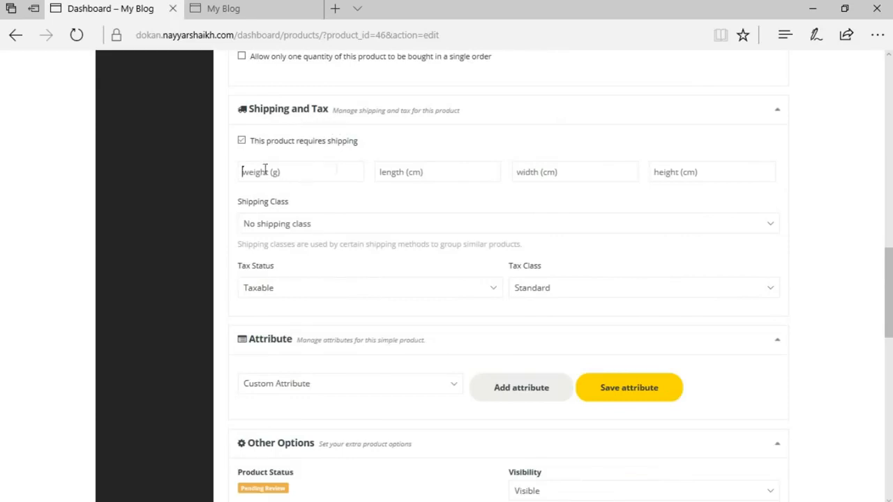
type("20")
type("10")
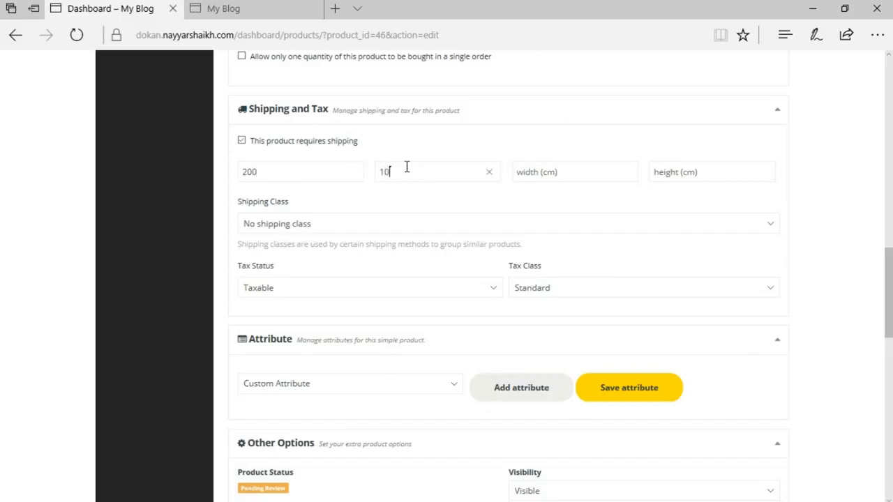
left_click(535, 179)
type("4")
left_click(714, 170)
type("10")
- Leave the shipping class as No shipping class, undoing a brief Bulky selection
left_click(301, 225)
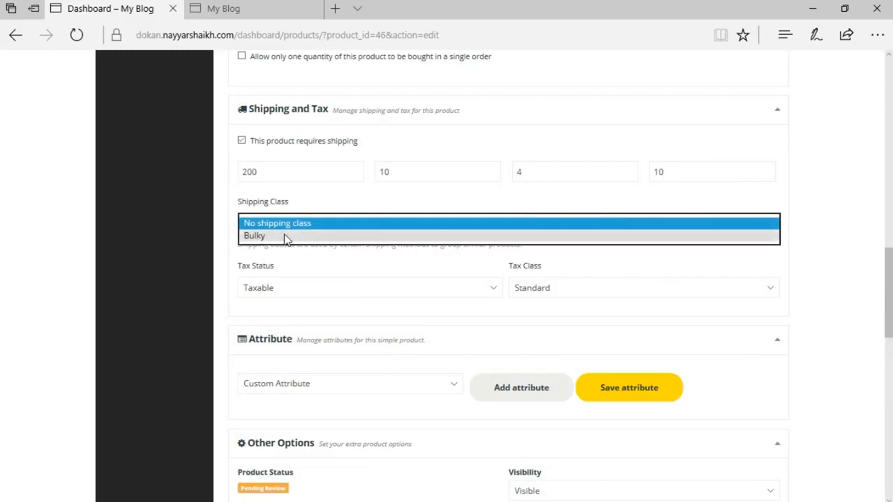
left_click(285, 237)
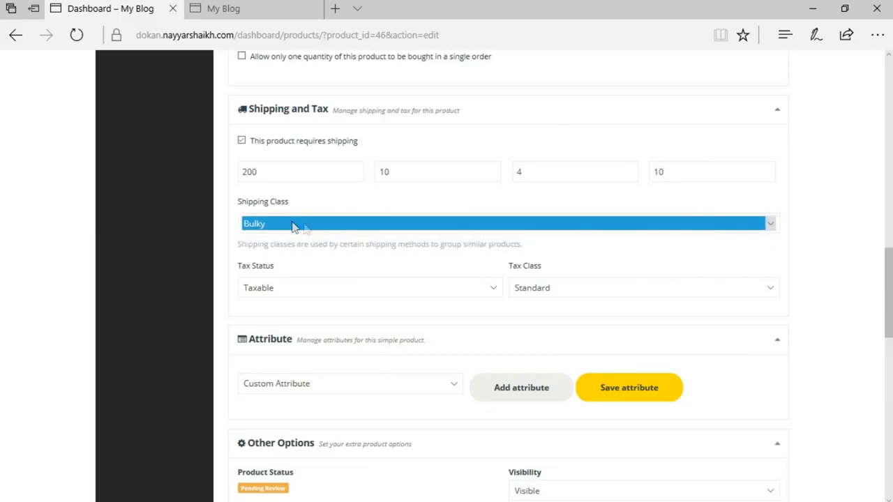
scroll(733, 273, "down", 1)
left_click(369, 150)
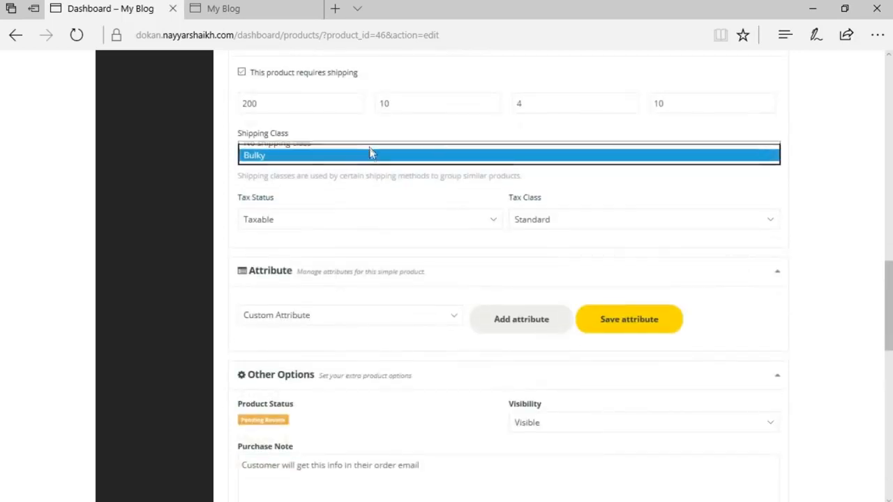
left_click(303, 144)
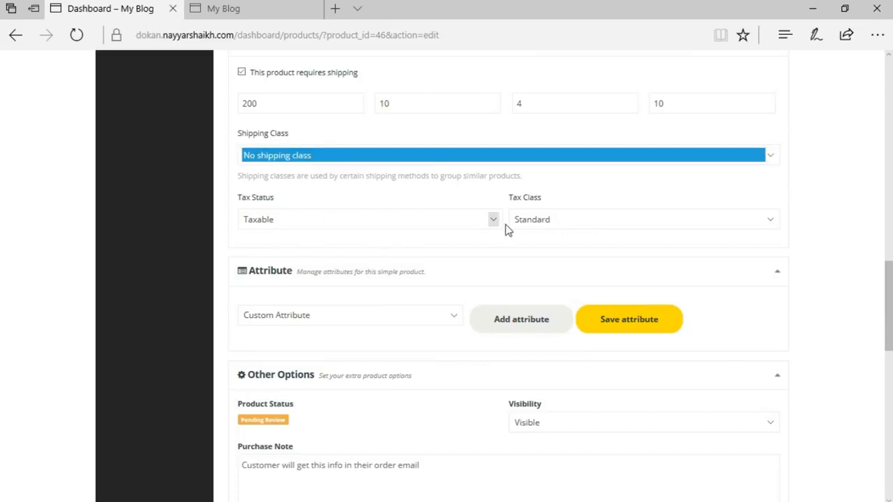
- Set the tax status to Taxable and the tax class to GST
left_click(364, 220)
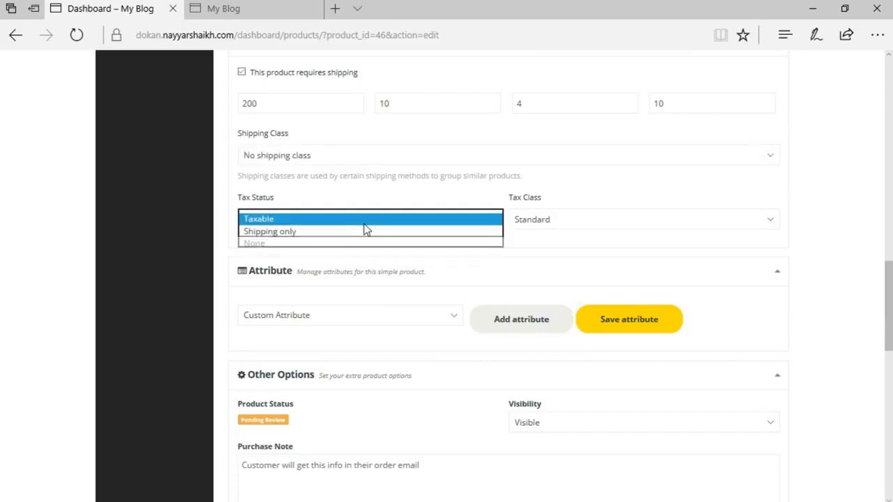
left_click(322, 242)
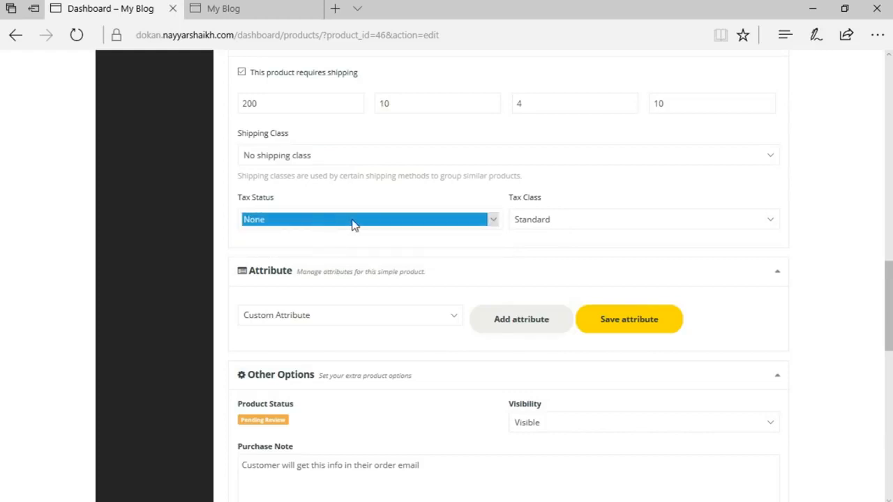
left_click(356, 223)
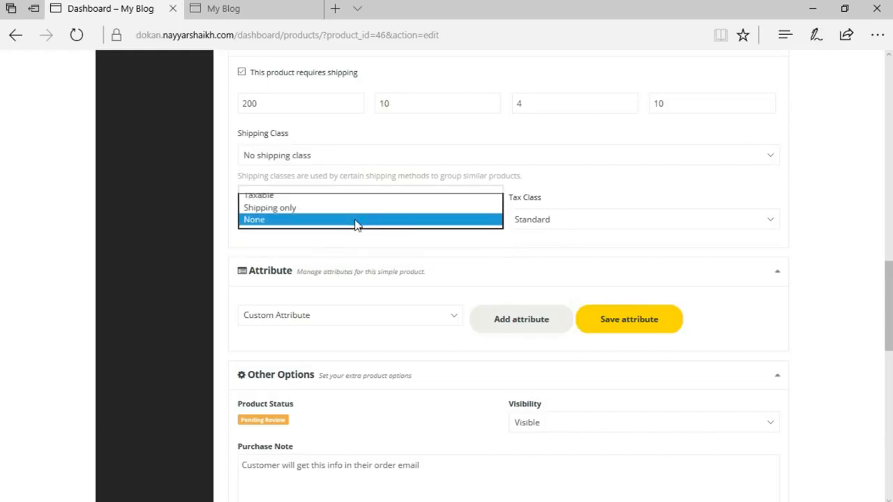
left_click(291, 195)
left_click(585, 220)
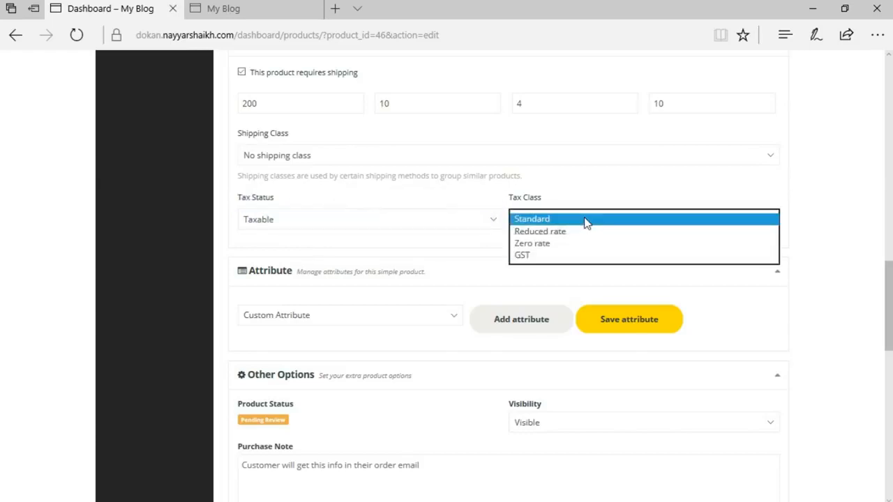
left_click(553, 255)
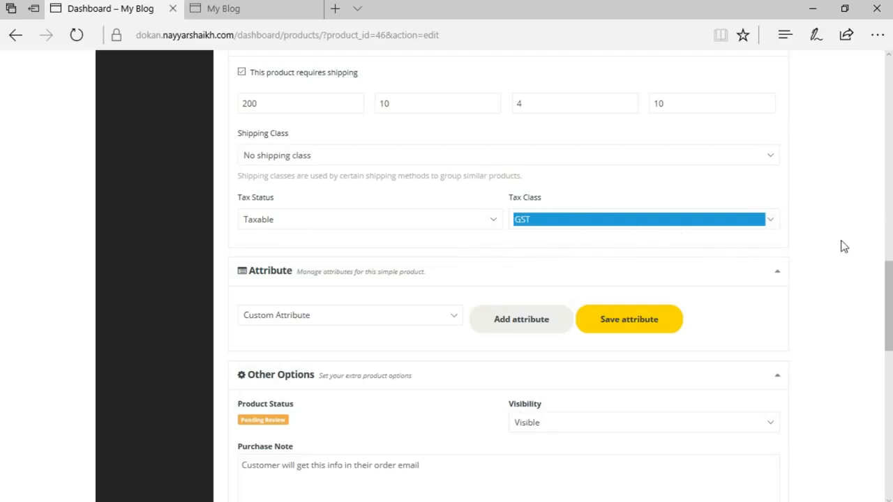
scroll(841, 244, "down", 2)
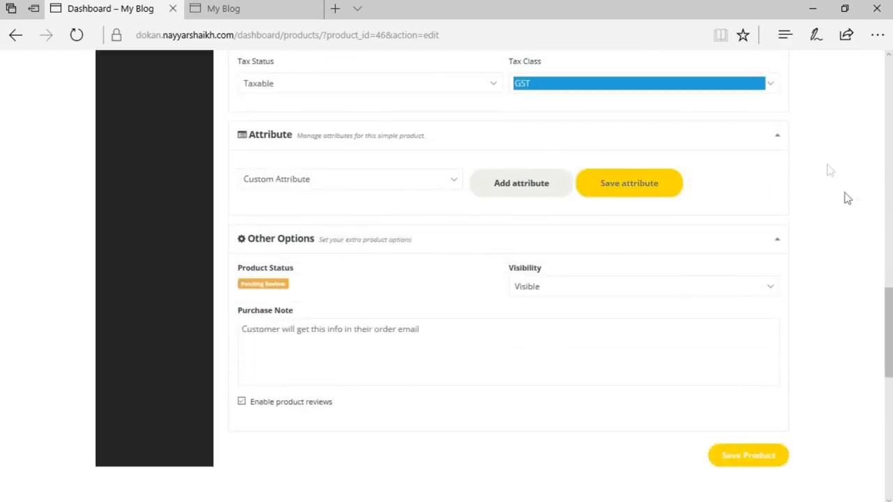
- Save the 'Game Console Controller + USB 3.0 Cable' product with Save Product
left_click_drag(889, 314, 890, 103)
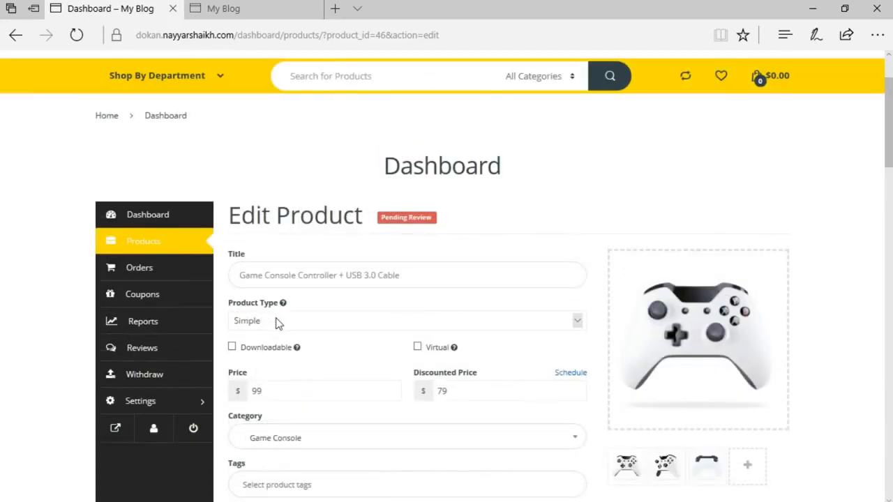
left_click_drag(887, 142, 891, 369)
left_click(891, 357)
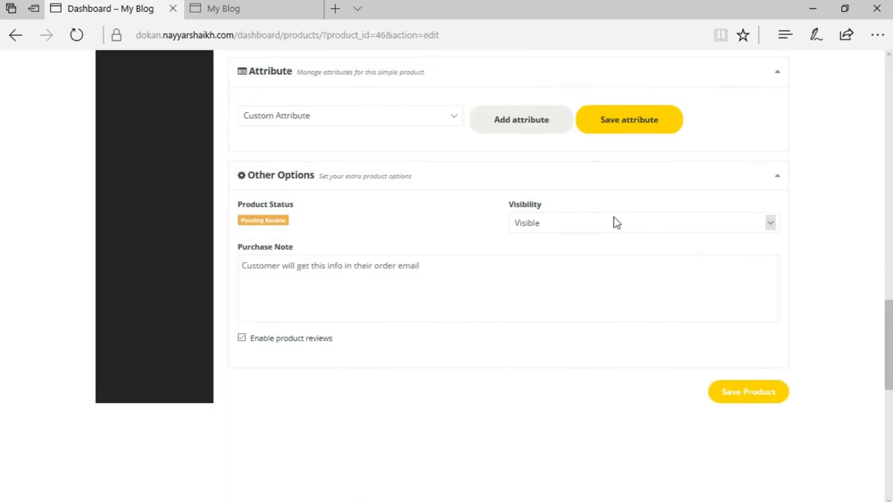
left_click(760, 395)
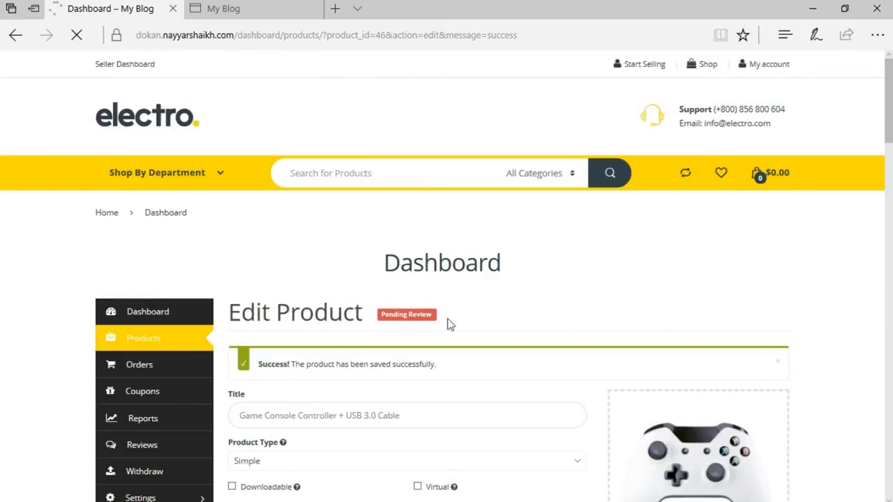
scroll(530, 333, "down", 1)
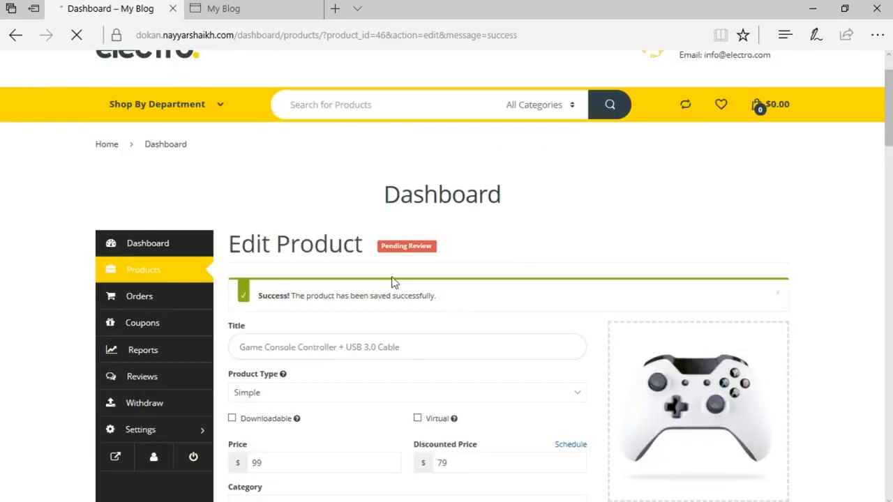
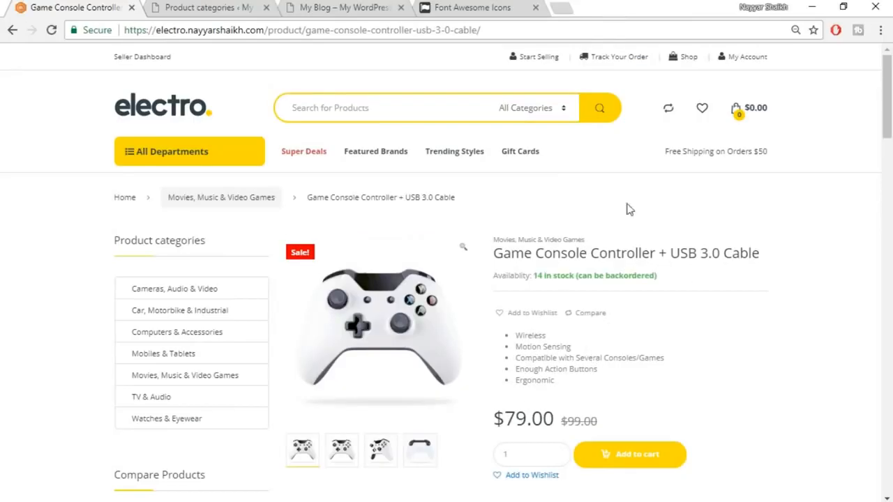
- From All Products, open the pending Game Console Controller + USB 3.0 Cable product for editing
left_click(214, 7)
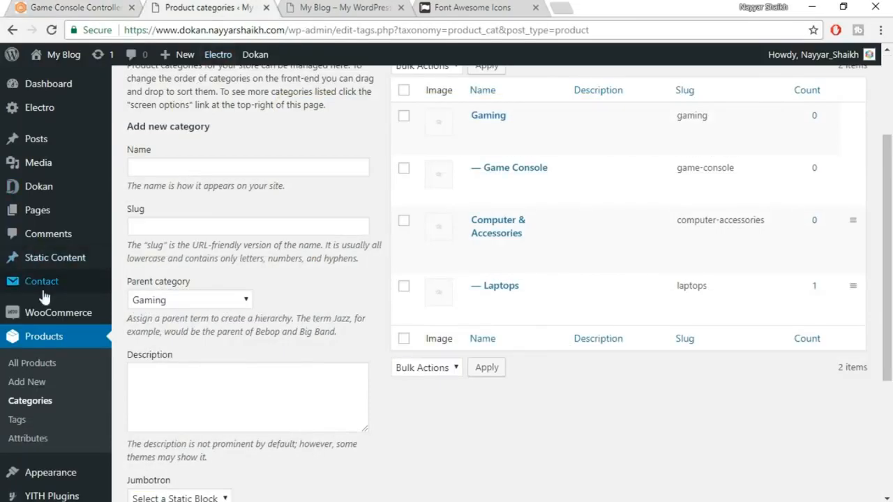
mouse_move(45, 289)
scroll(95, 298, "down", 2)
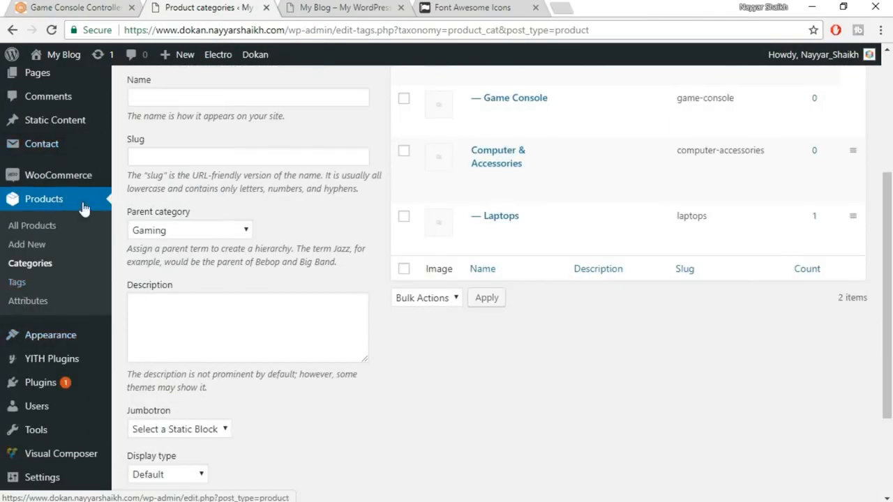
left_click(25, 230)
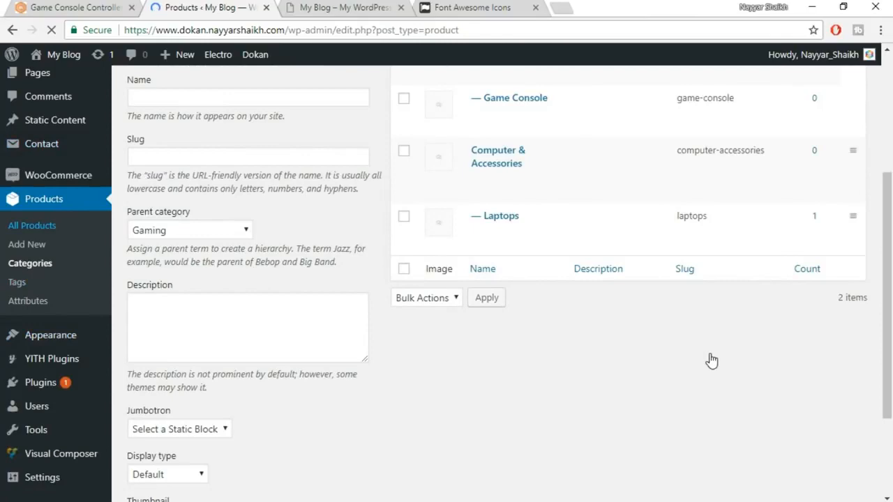
scroll(271, 291, "down", 2)
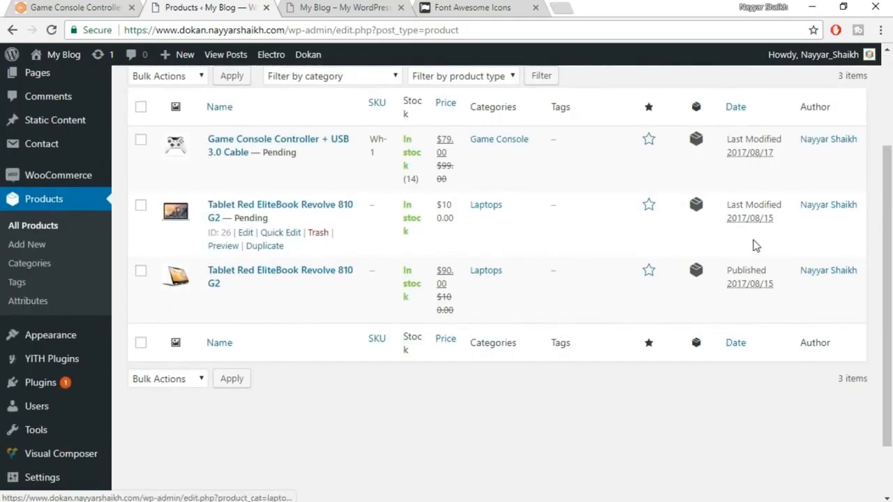
scroll(756, 245, "up", 1)
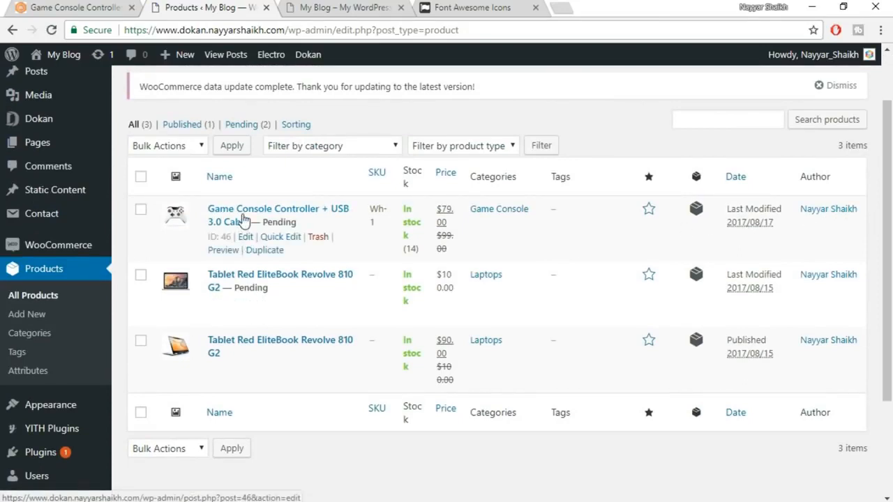
left_click_drag(263, 222, 310, 228)
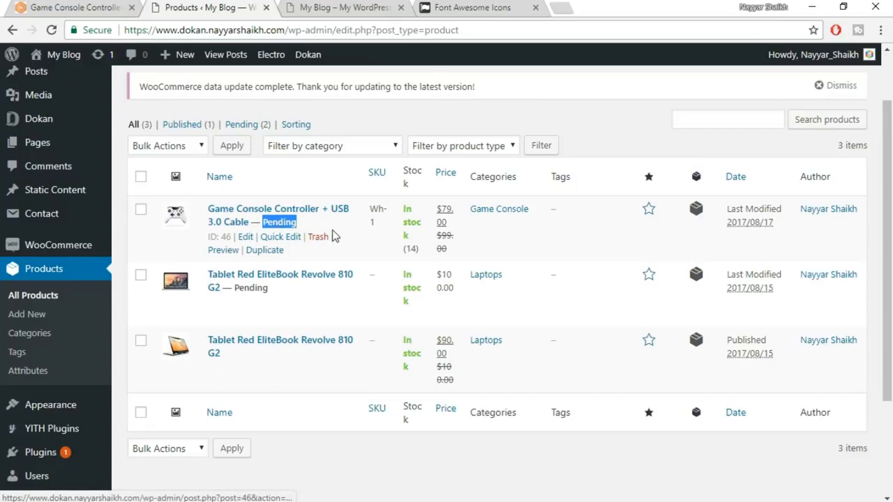
left_click(245, 238)
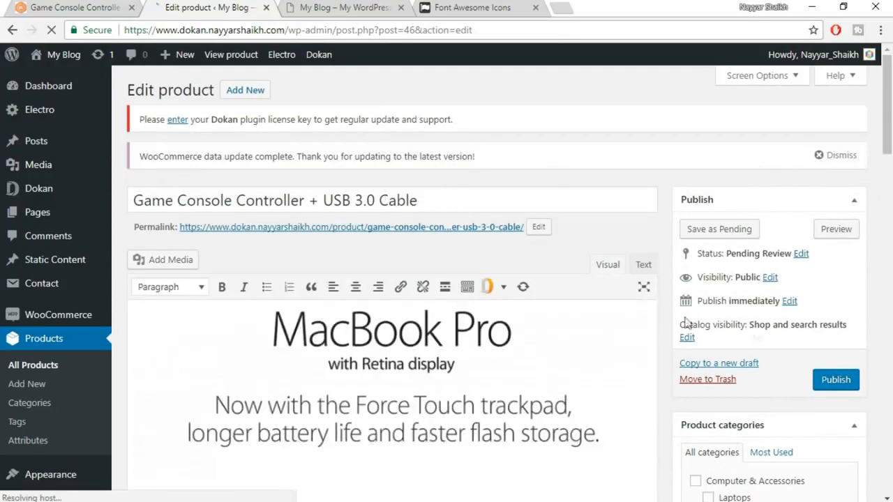
- Add the product tag 'game' to the controller
scroll(767, 313, "down", 3)
scroll(733, 312, "down", 2)
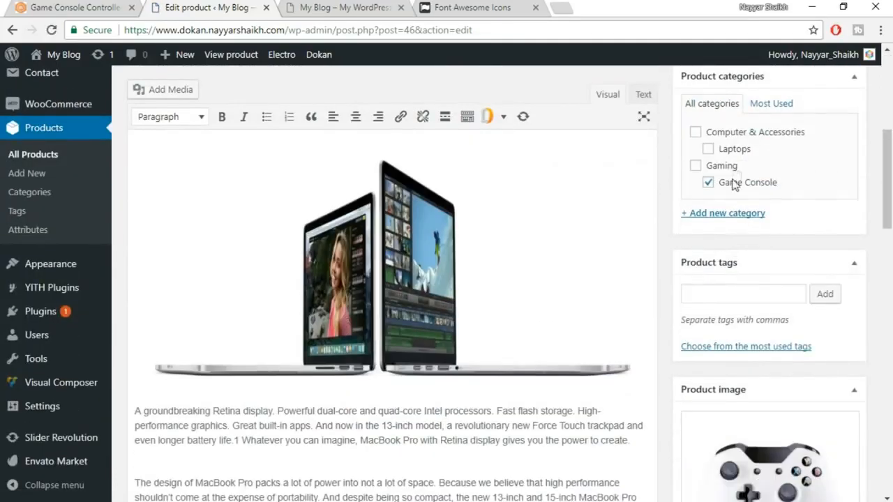
scroll(813, 384, "down", 2)
scroll(825, 410, "up", 4)
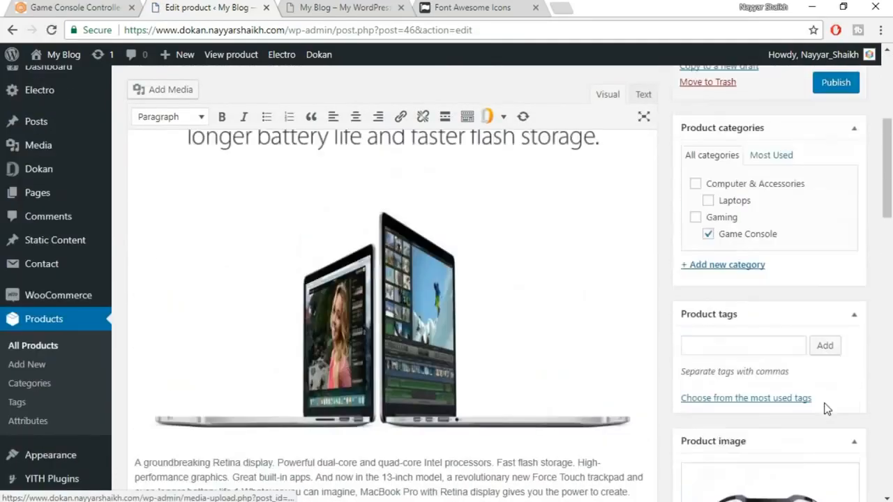
scroll(735, 458, "down", 2)
left_click(727, 292)
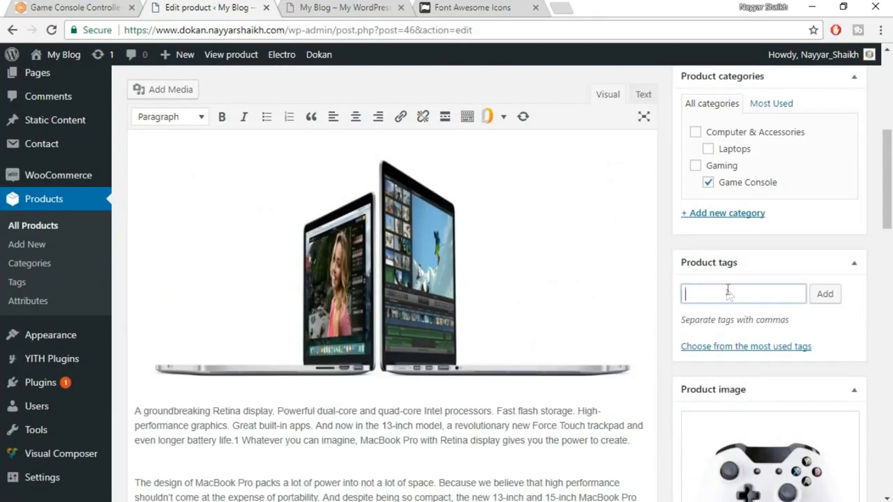
type("game")
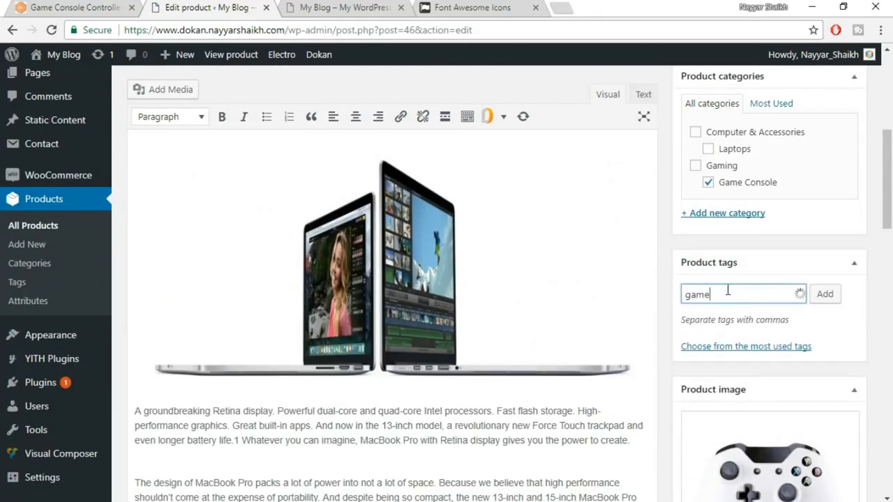
key("Return")
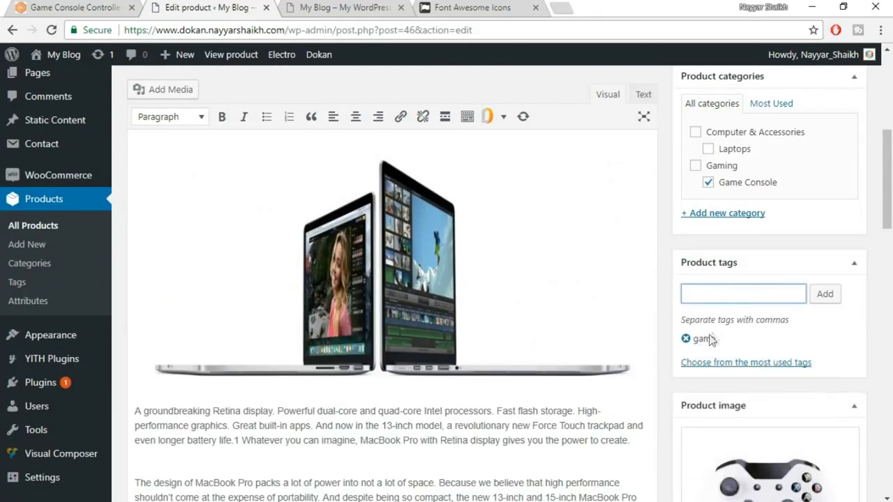
- Publish the controller product's changes
scroll(808, 344, "down", 3)
scroll(808, 344, "up", 6)
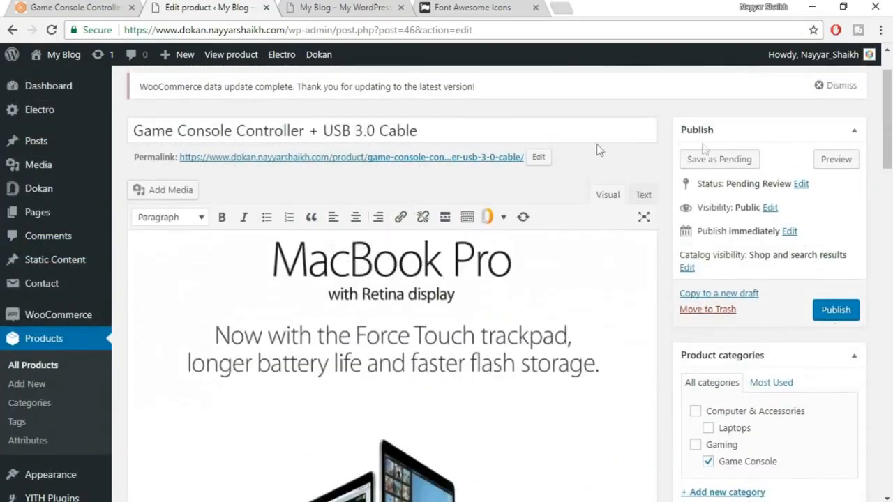
left_click(824, 313)
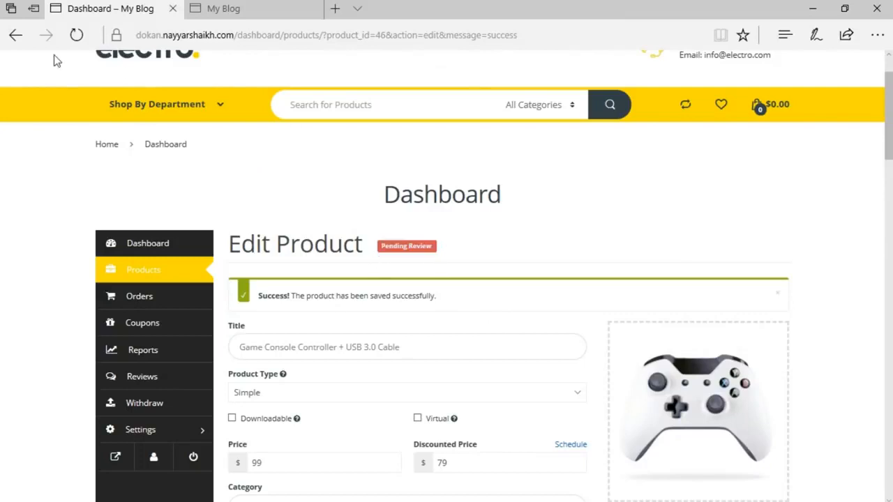
- Reload the vendor Edit Product page and verify: Online, price 99 discounted to 79, Game Console, tag game
left_click(77, 35)
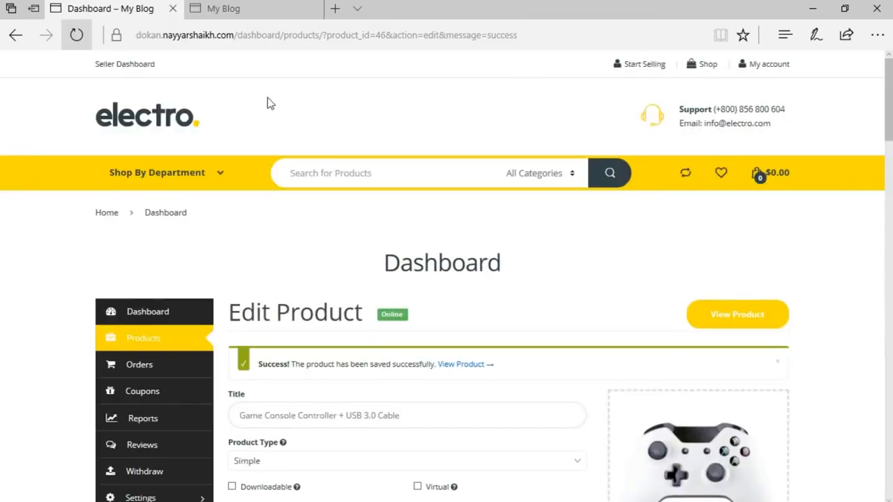
scroll(414, 292, "down", 1)
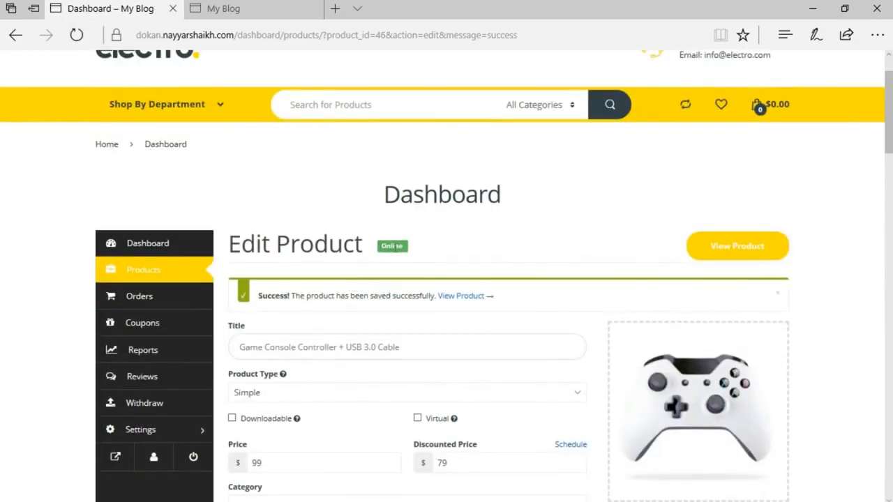
scroll(584, 258, "down", 1)
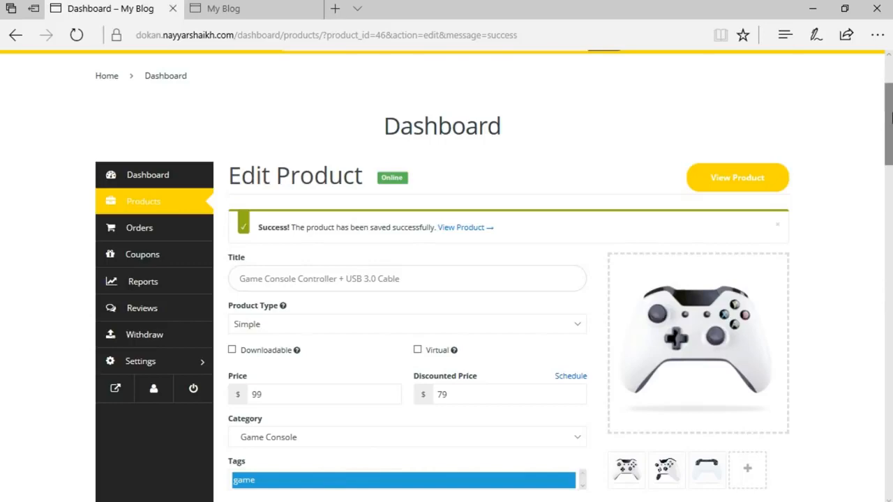
left_click_drag(892, 339, 882, 129)
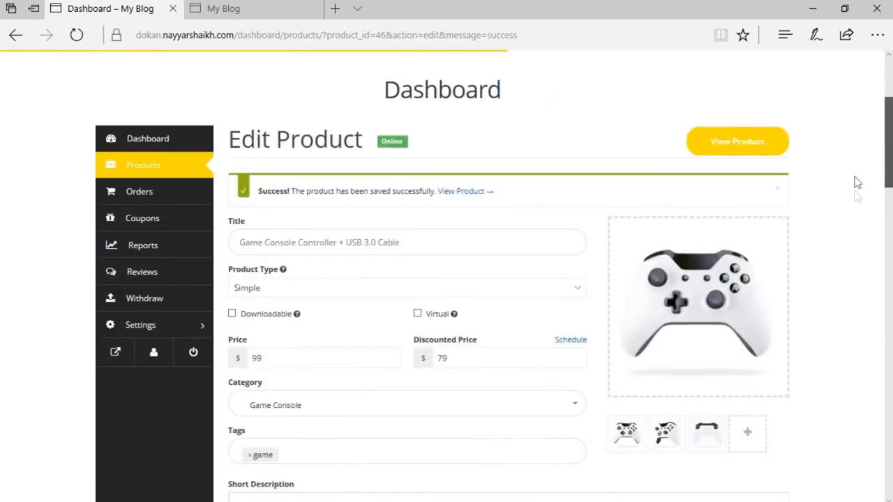
scroll(853, 193, "up", 1)
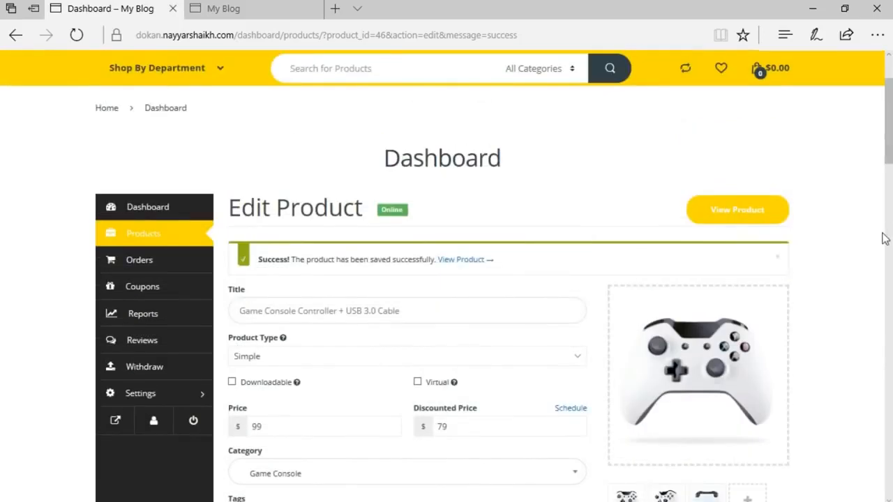
scroll(885, 239, "down", 1)
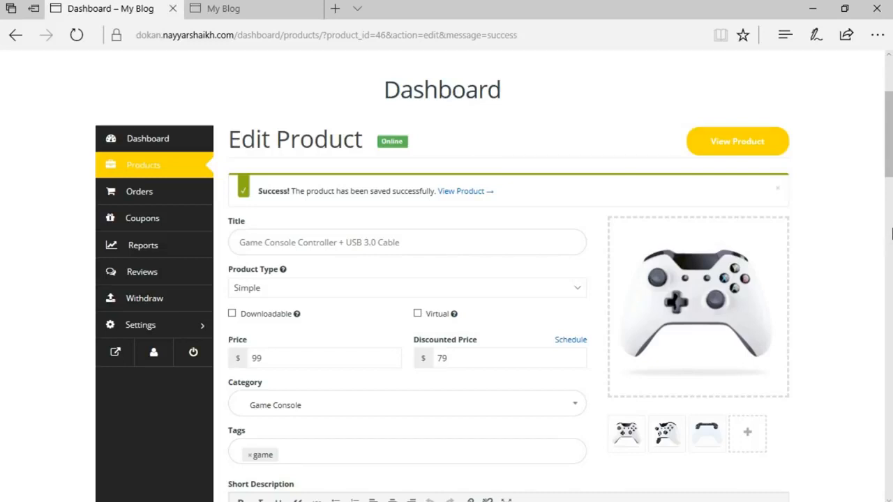
scroll(892, 233, "down", 1)
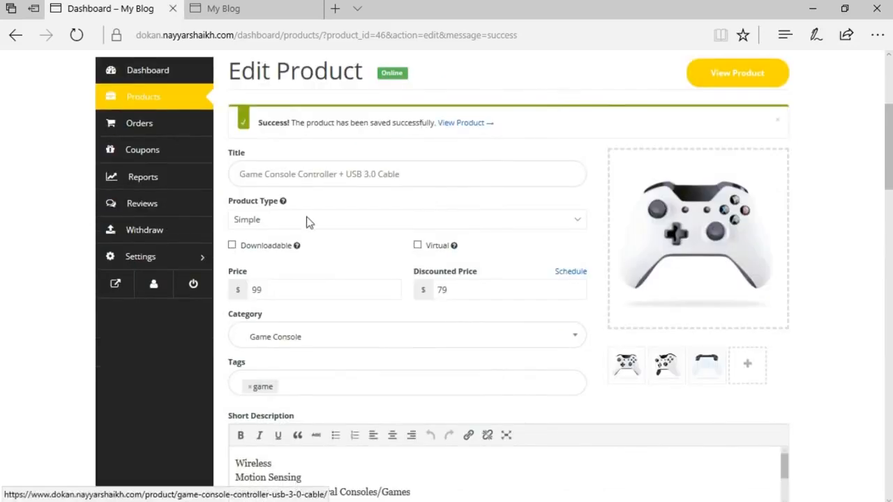
- Change the product type to Variable, keeping Game Console as the category
left_click(276, 220)
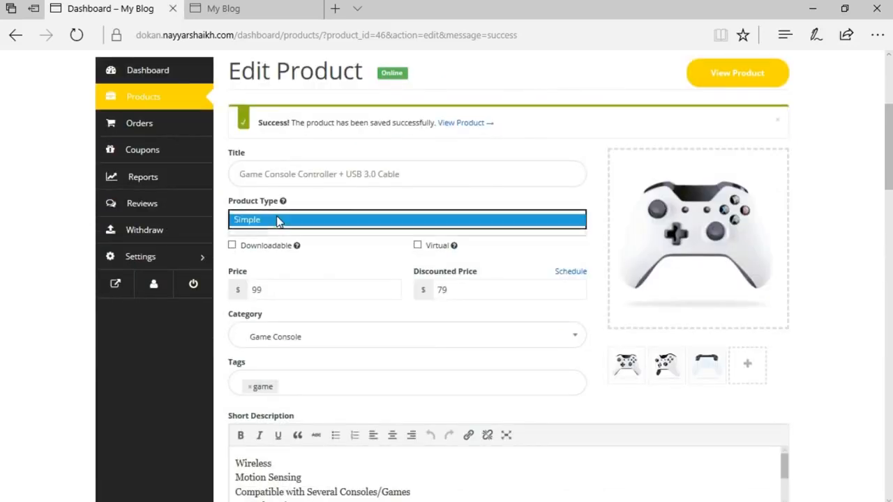
left_click(272, 233)
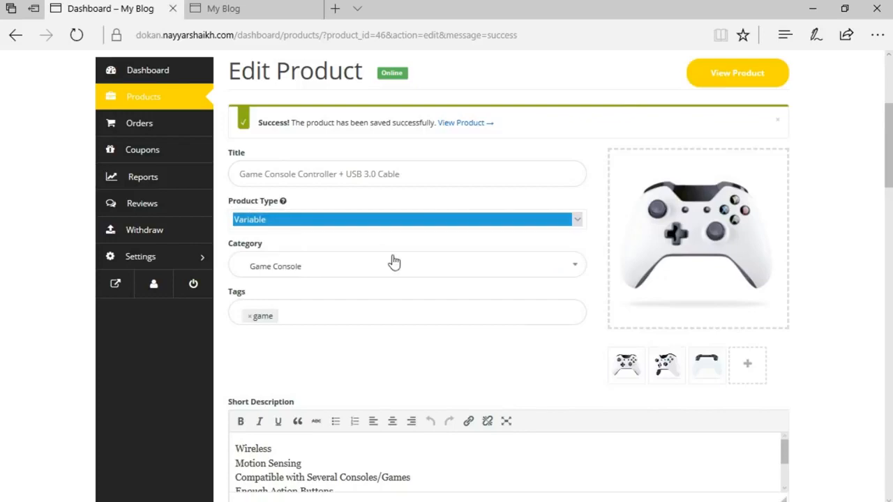
scroll(393, 261, "down", 2)
left_click(308, 132)
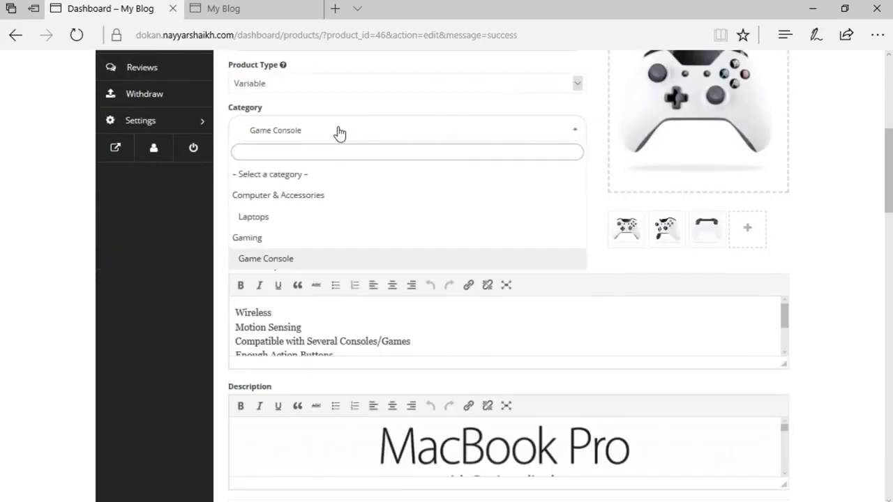
left_click(339, 132)
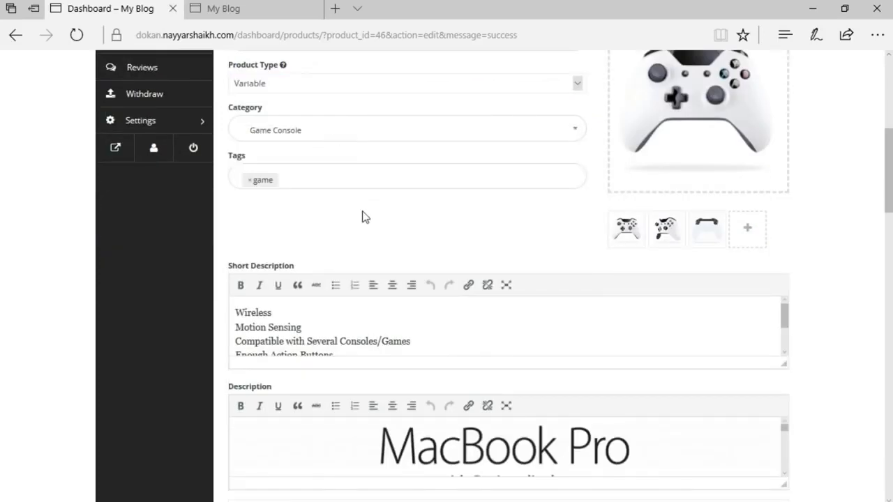
- Add a custom attribute and name it Memory
scroll(387, 231, "down", 8)
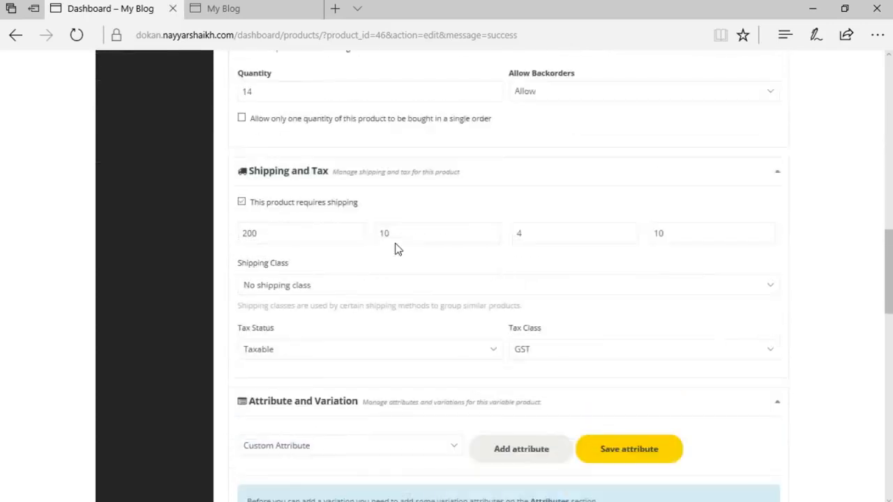
scroll(679, 277, "down", 2)
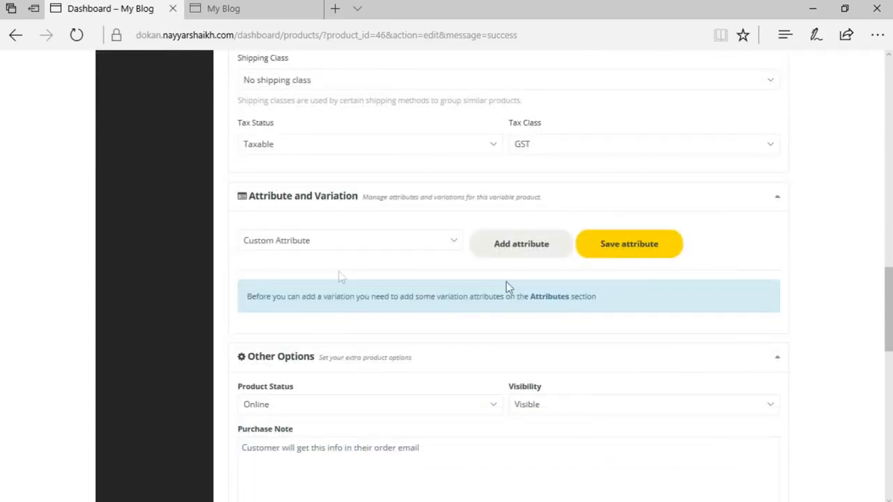
left_click(317, 244)
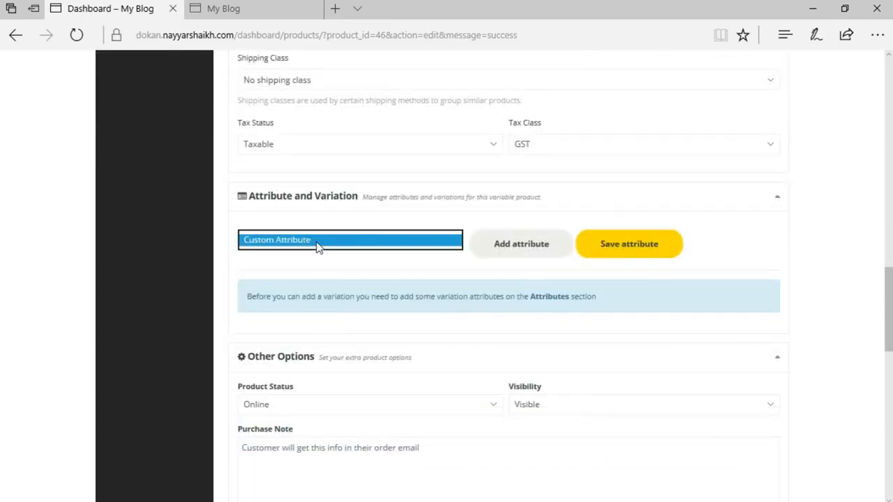
left_click(514, 249)
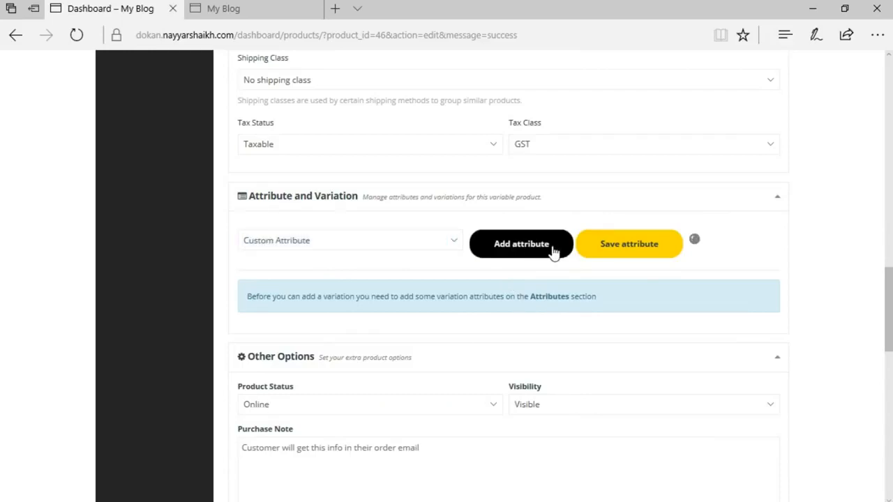
scroll(552, 247, "down", 1)
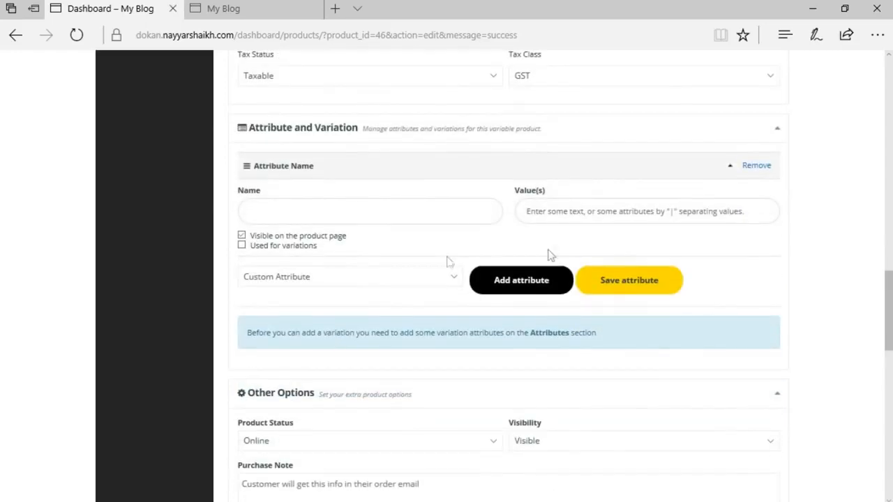
left_click(353, 215)
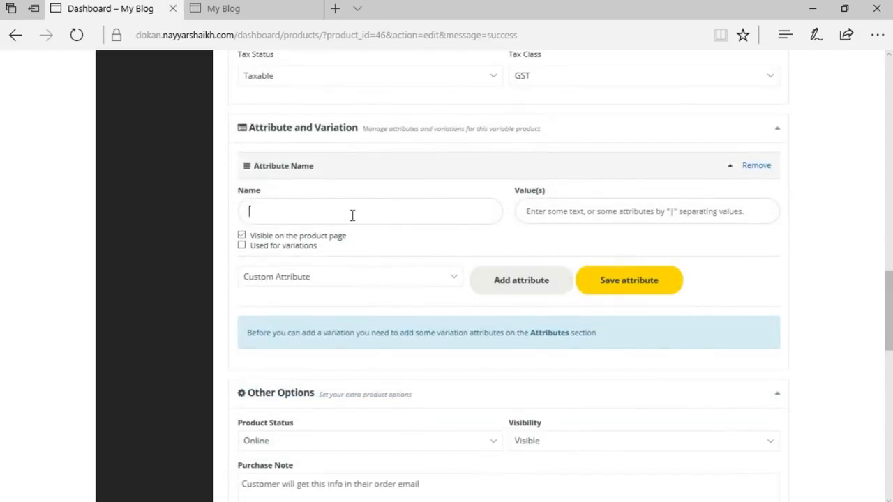
type("Memor")
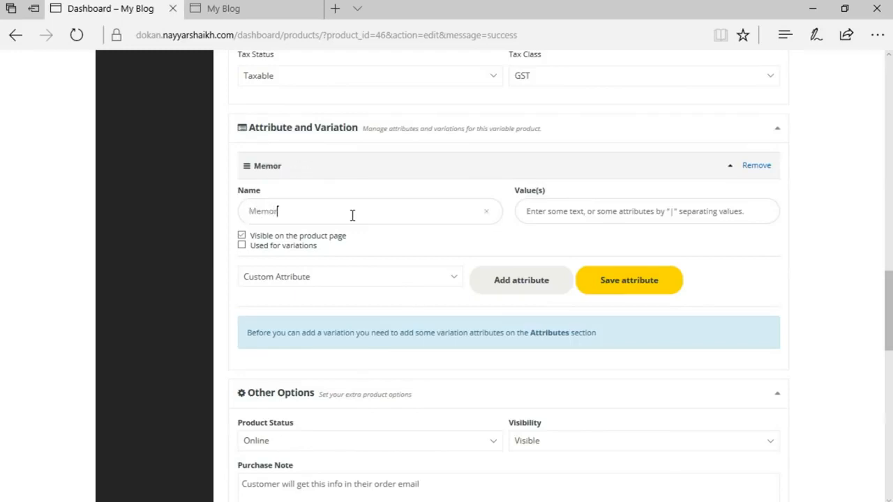
- Give Memory the values 32 GB and 64 GB, mark it for variations, and save
left_click(597, 218)
type("3")
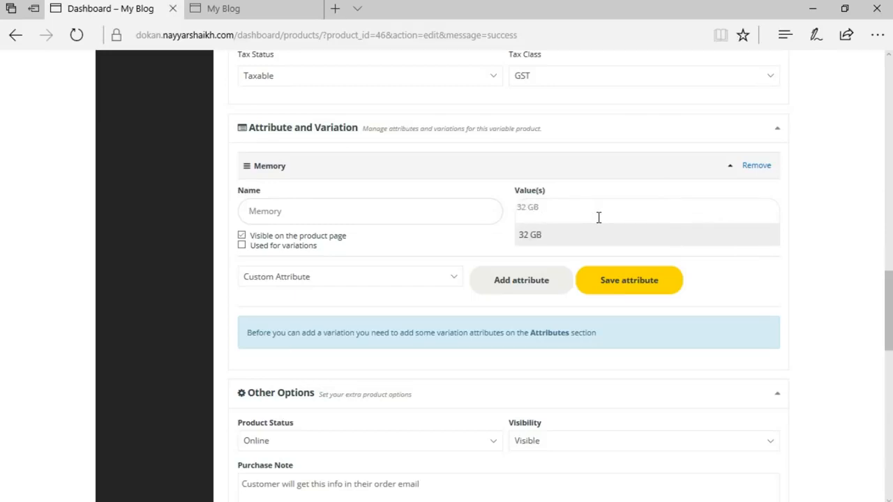
type("2 GB")
key("Return")
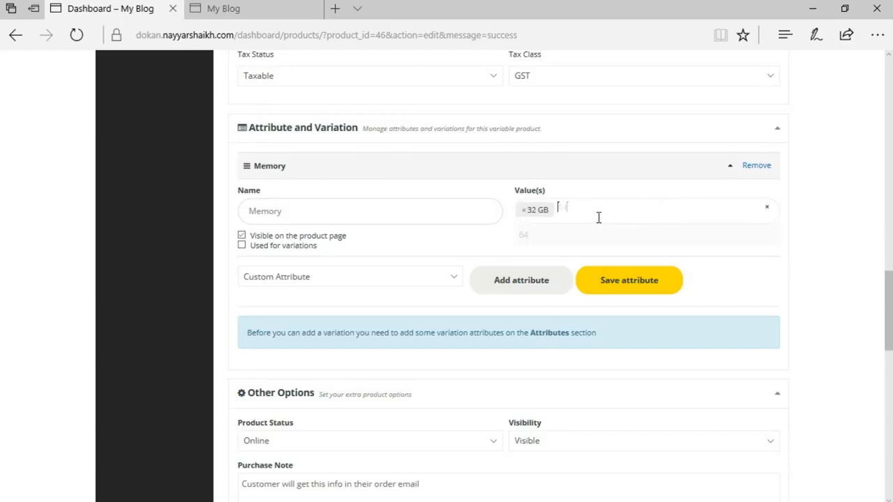
type("64 GB")
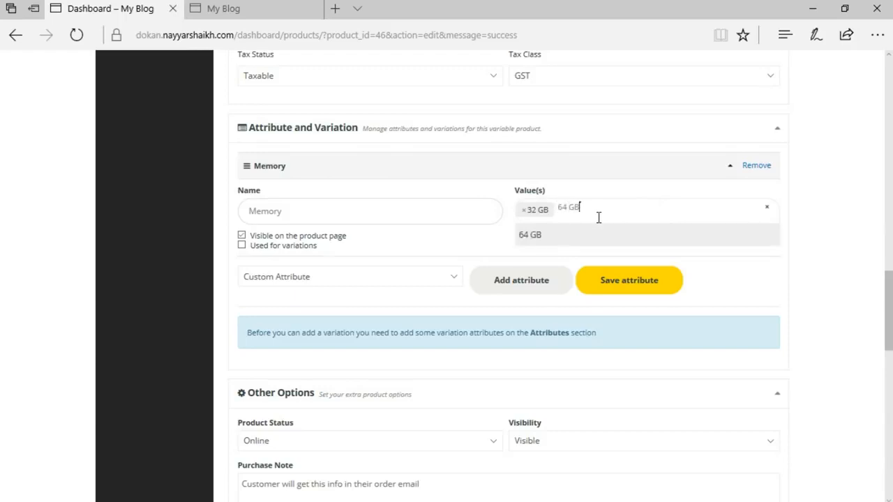
key("Return")
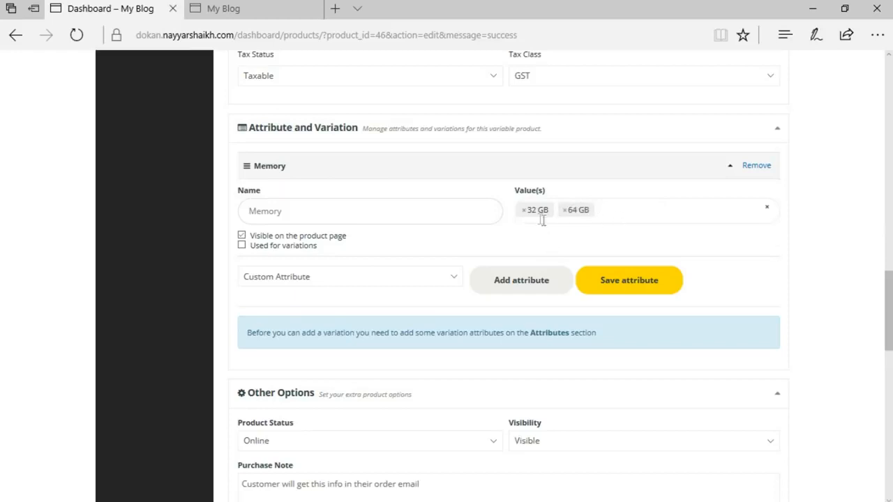
left_click(259, 247)
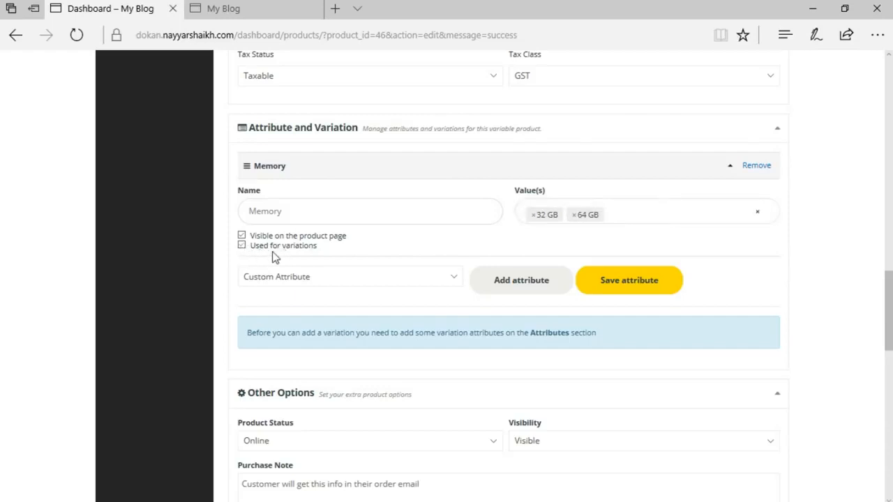
left_click(664, 286)
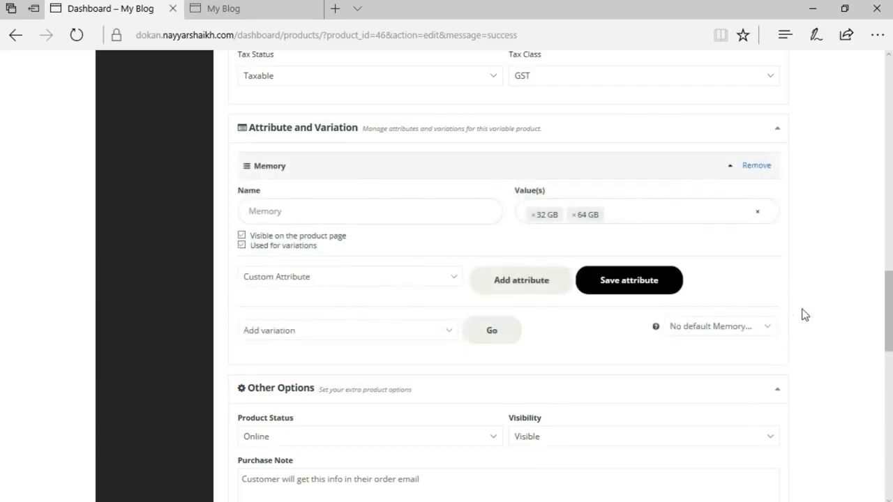
- Create variations from all attributes, producing #48 (32 GB) and #47 (64 GB)
left_click(327, 339)
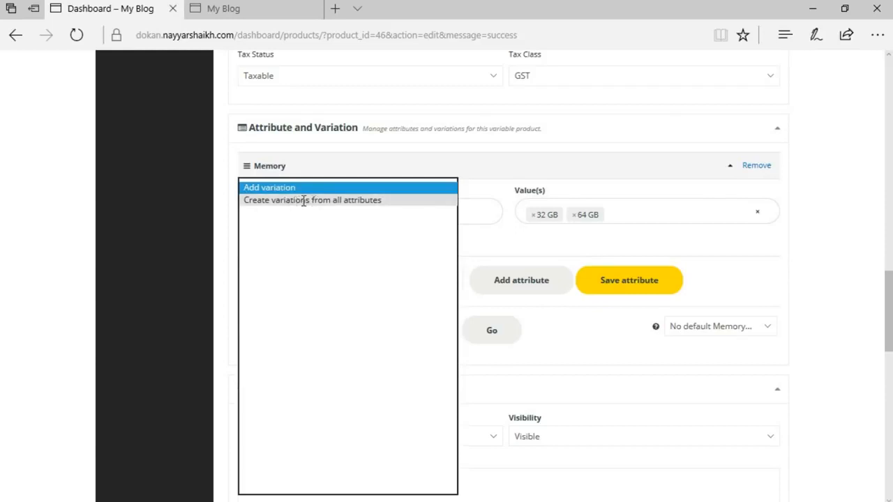
left_click(340, 202)
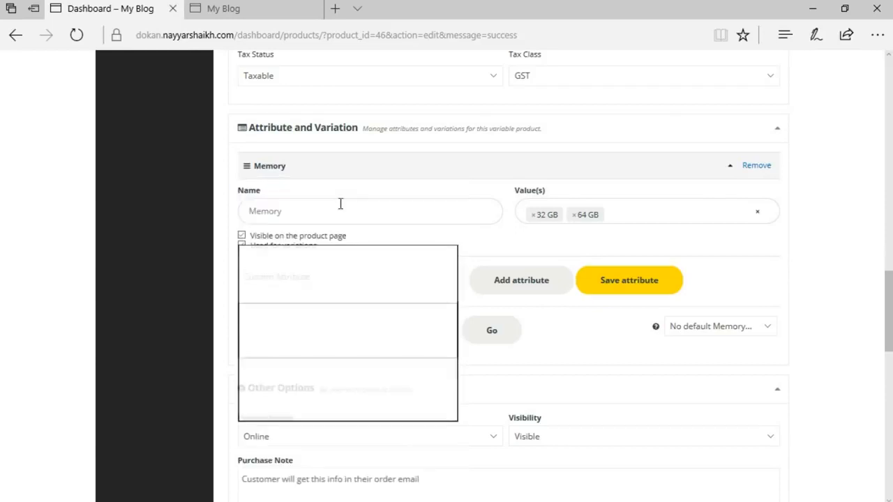
left_click(491, 332)
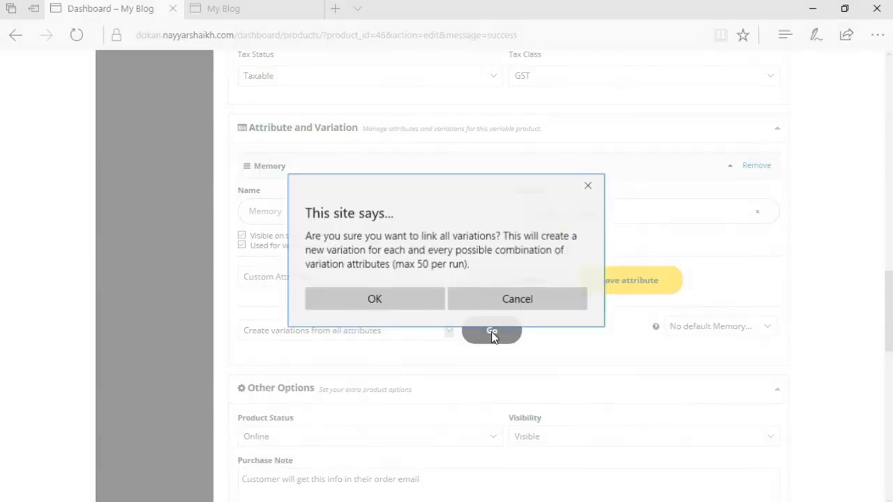
left_click(401, 307)
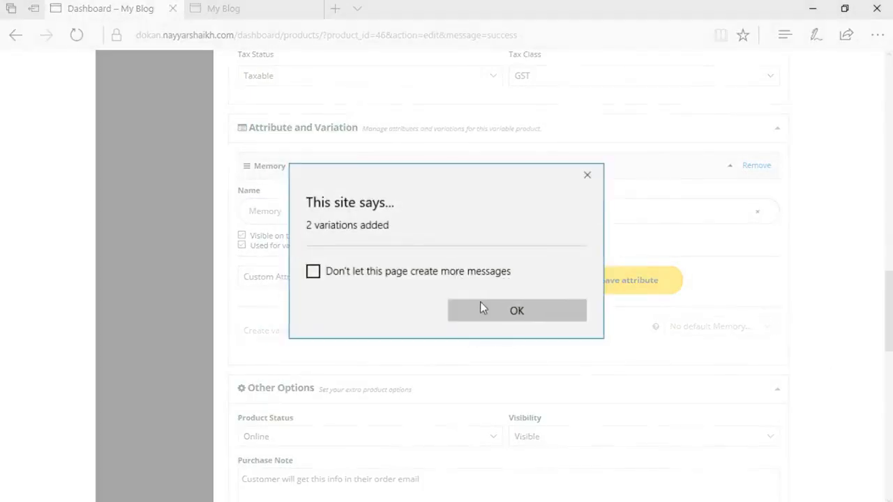
left_click(481, 305)
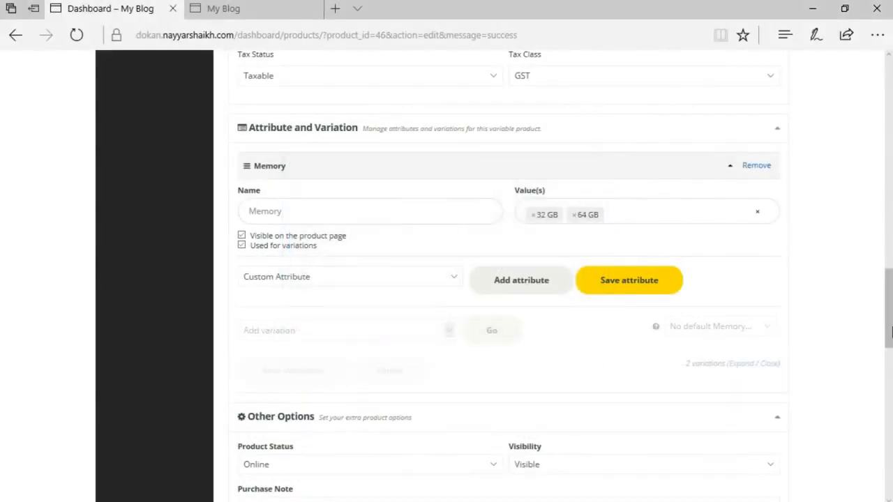
scroll(375, 240, "down", 2)
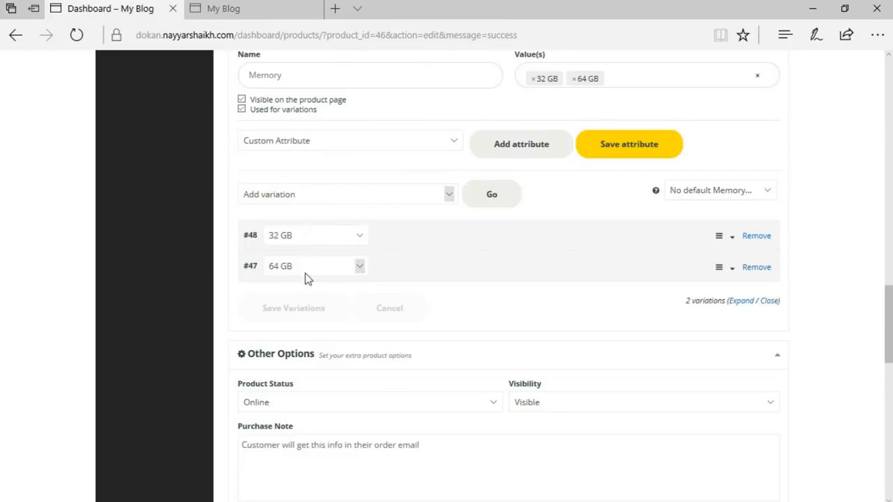
- Set the 32 GB variation's regular price to 100
left_click(733, 241)
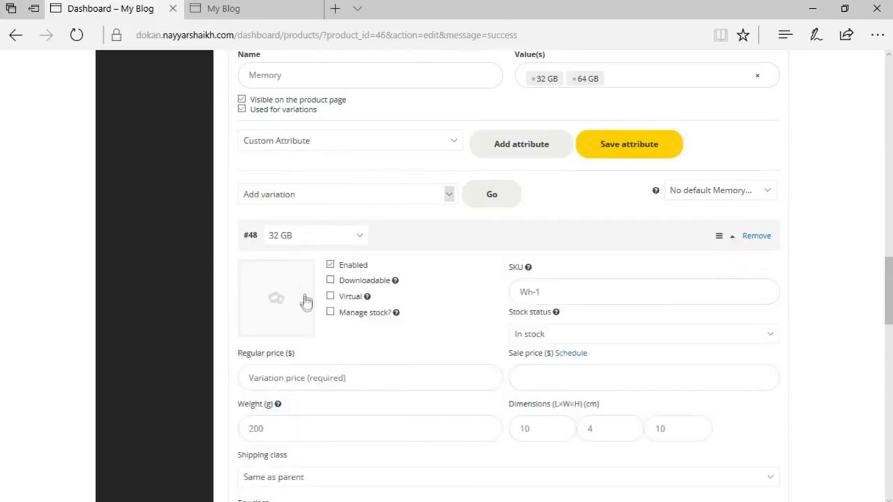
scroll(882, 332, "down", 2)
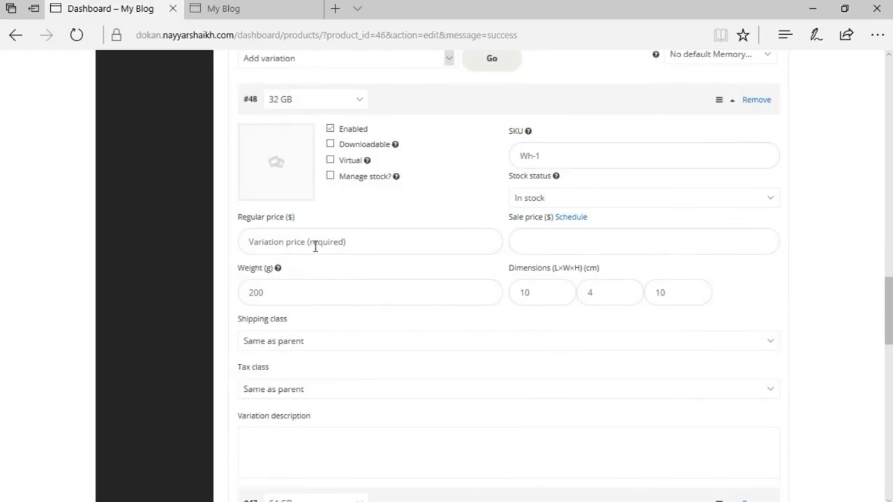
scroll(646, 239, "up", 1)
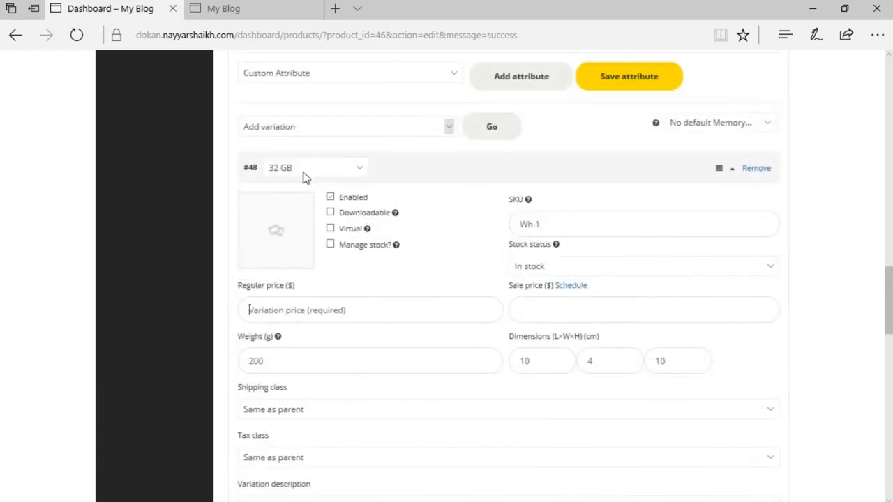
left_click(485, 309)
type("100")
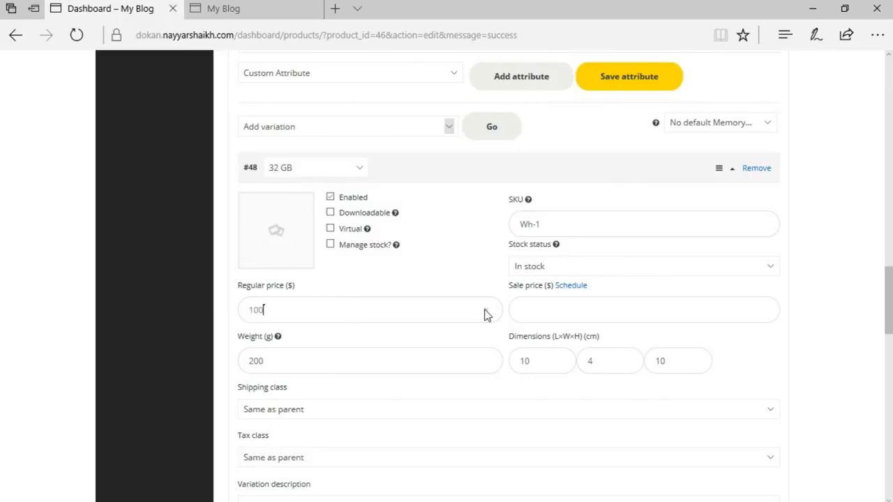
scroll(799, 323, "down", 1)
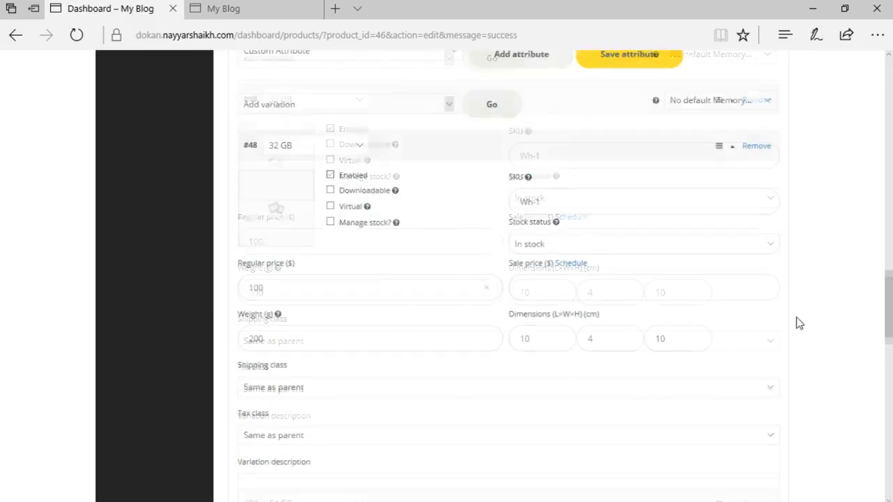
scroll(795, 306, "up", 3)
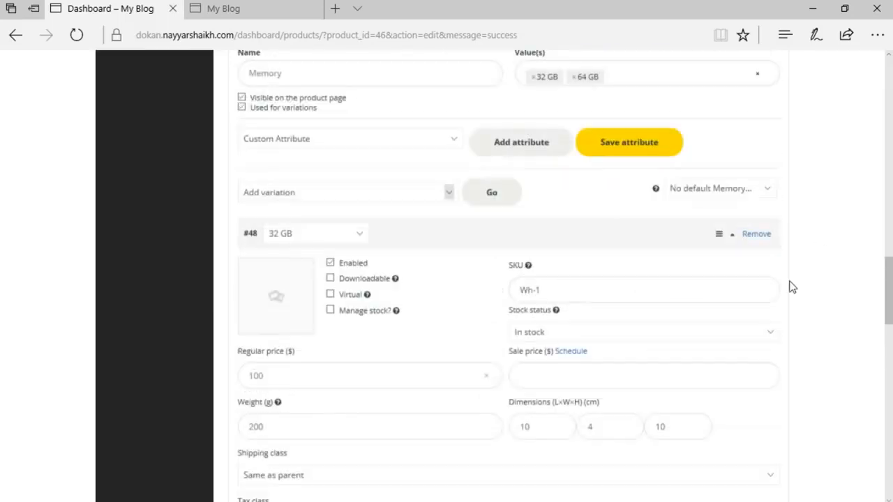
left_click(734, 241)
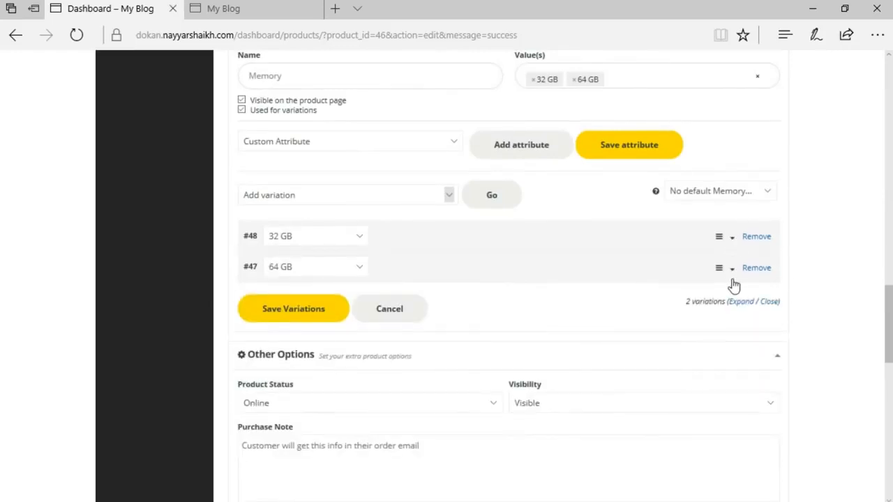
- Set the 64 GB variation's regular price to 150 and save the product
left_click(733, 279)
scroll(418, 370, "down", 1)
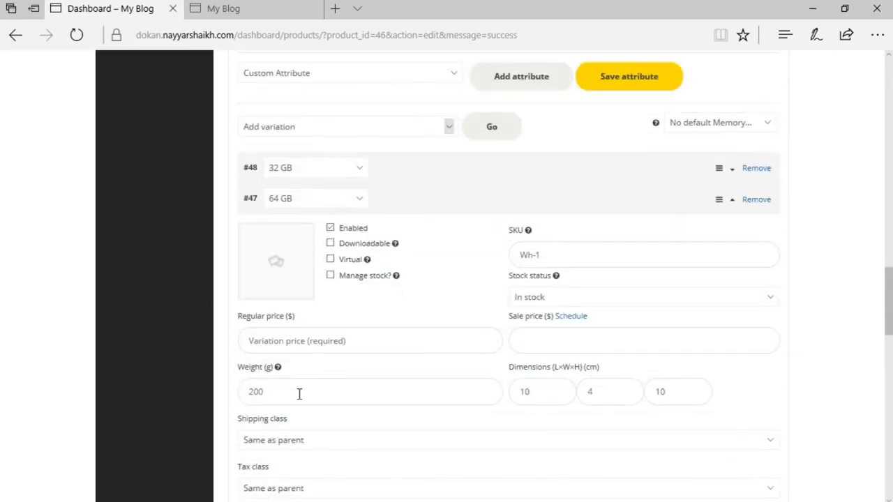
left_click(416, 350)
type("150")
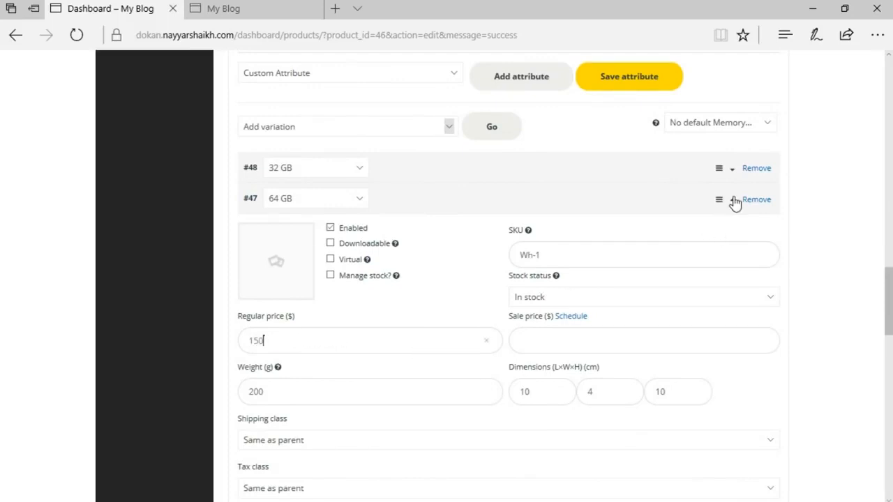
left_click(733, 201)
scroll(770, 279, "down", 2)
left_click(761, 443)
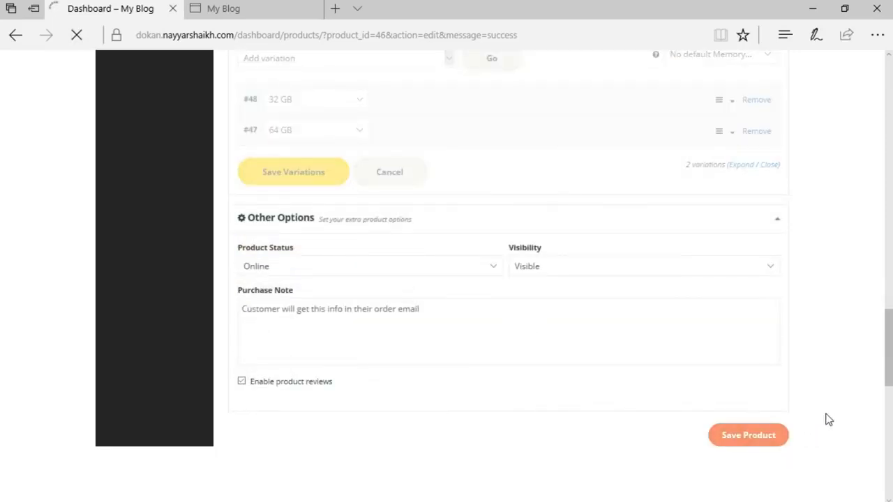
- On the storefront product page, check the 32 GB ($100.00) and 64 GB variation prices
scroll(827, 419, "up", 20)
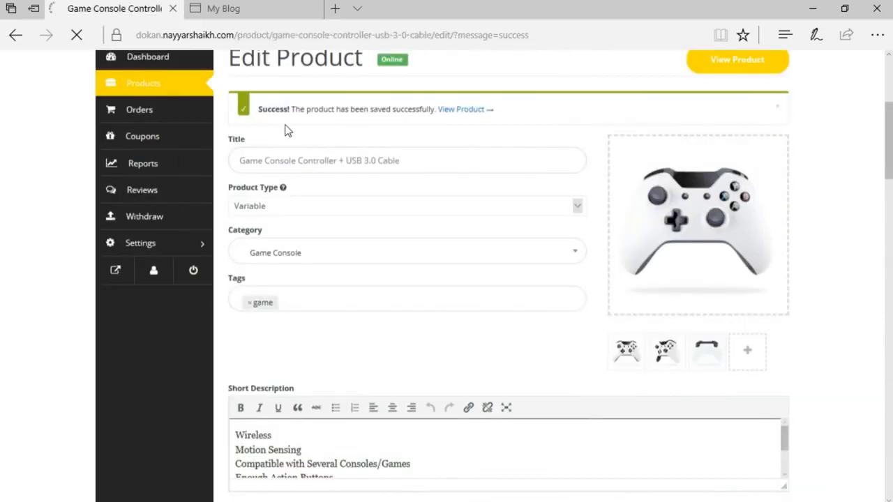
scroll(343, 137, "up", 3)
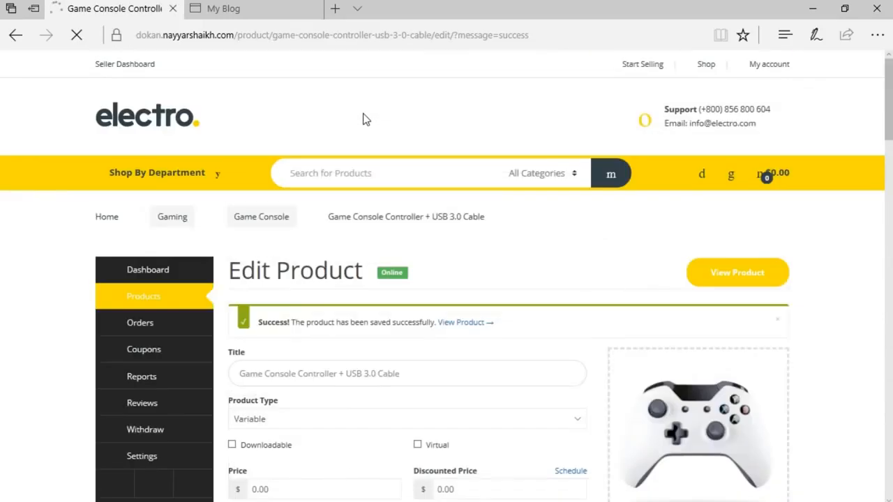
right_click(461, 327)
left_click(504, 339)
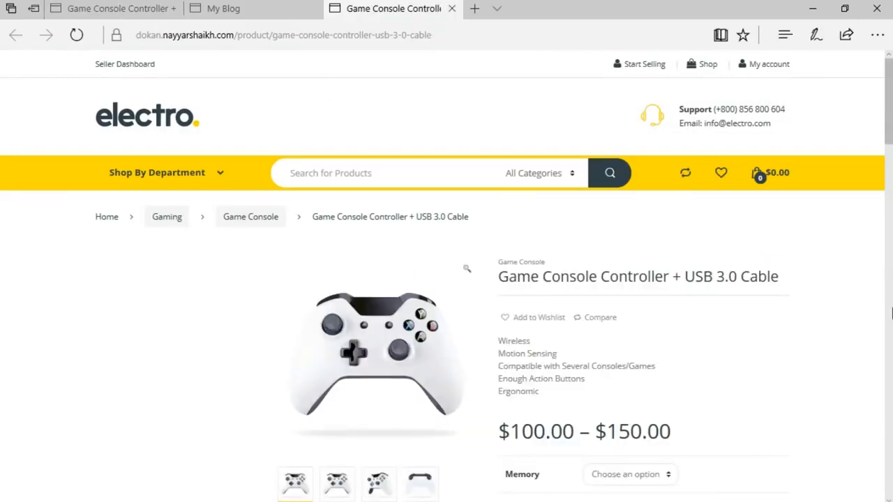
scroll(890, 313, "down", 1)
scroll(890, 313, "down", 1)
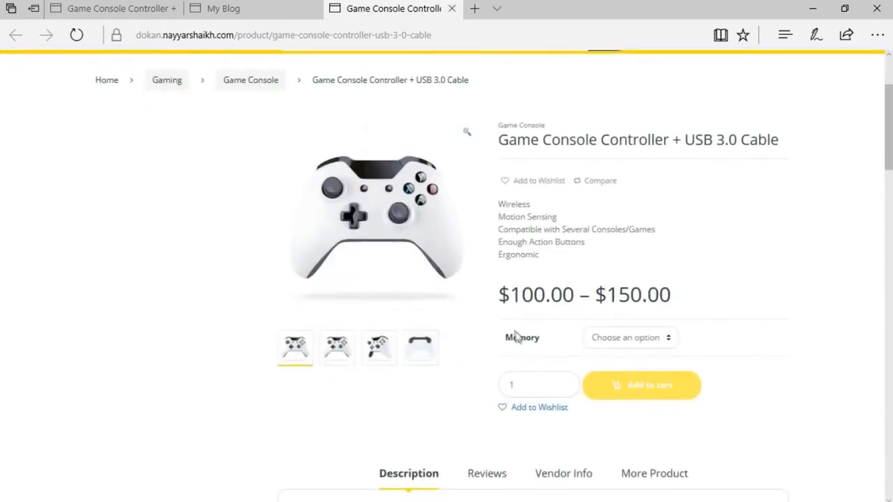
left_click(661, 340)
left_click(636, 351)
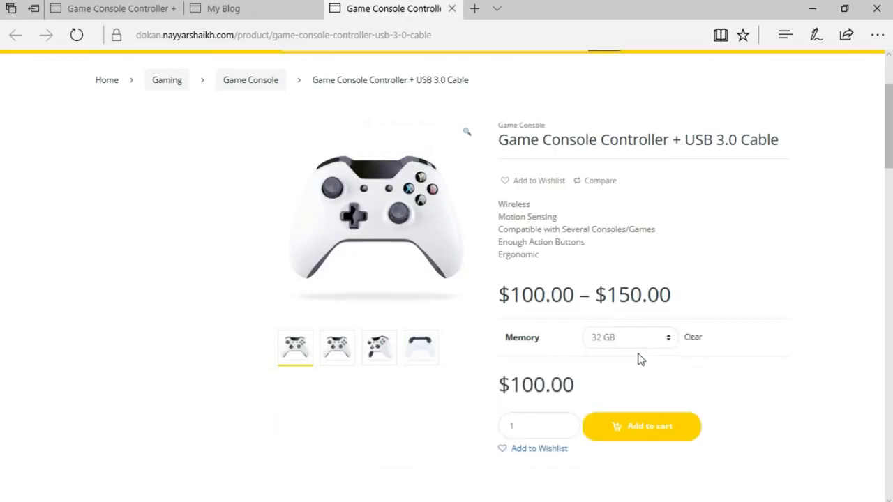
left_click_drag(505, 383, 573, 384)
left_click(652, 345)
left_click(630, 354)
scroll(759, 309, "up", 2)
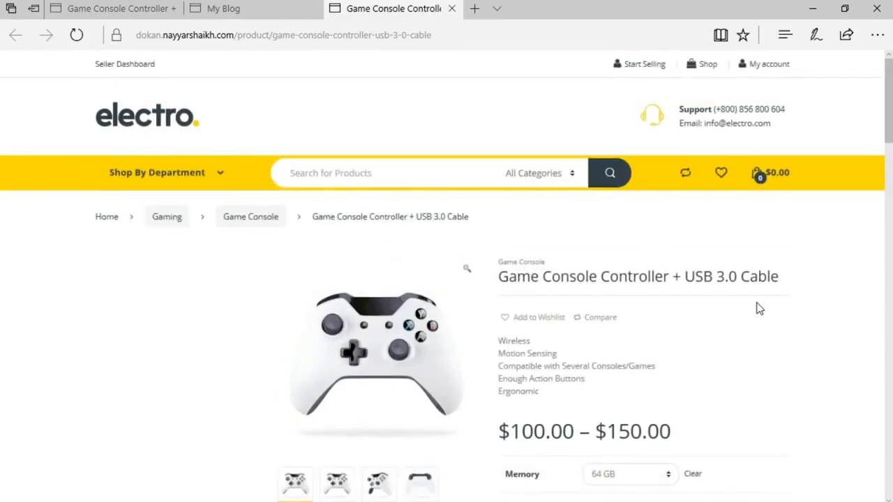
scroll(759, 308, "down", 2)
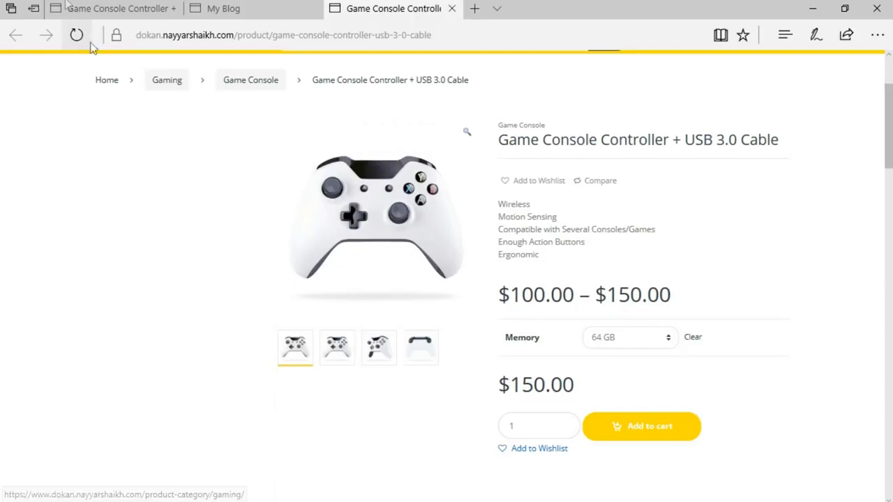
- Open the seller dashboard's Orders list, which shows no orders
left_click(133, 7)
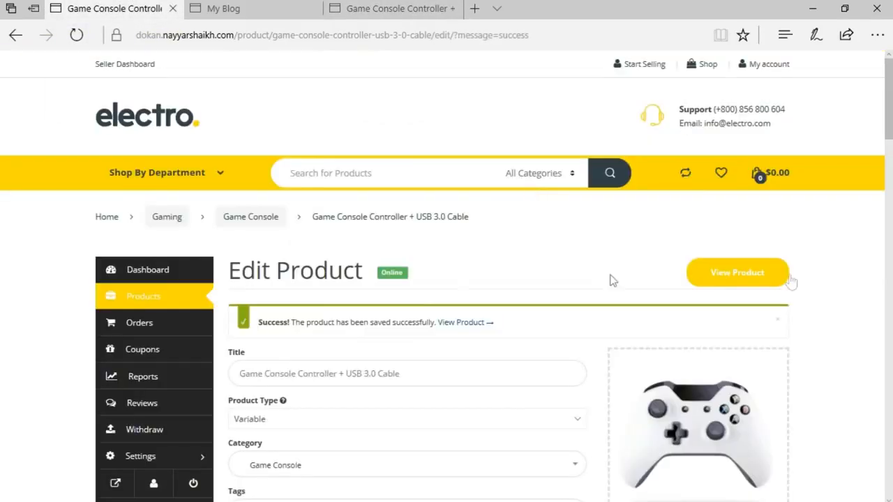
scroll(407, 178, "down", 2)
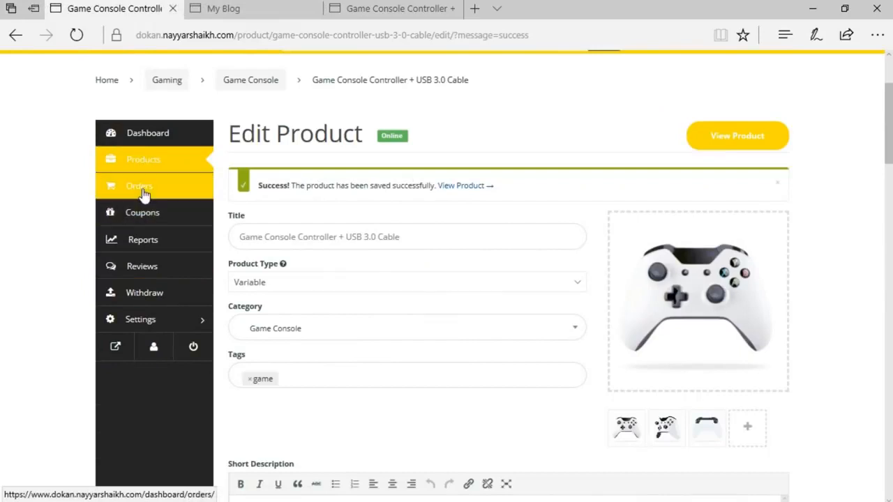
left_click(143, 193)
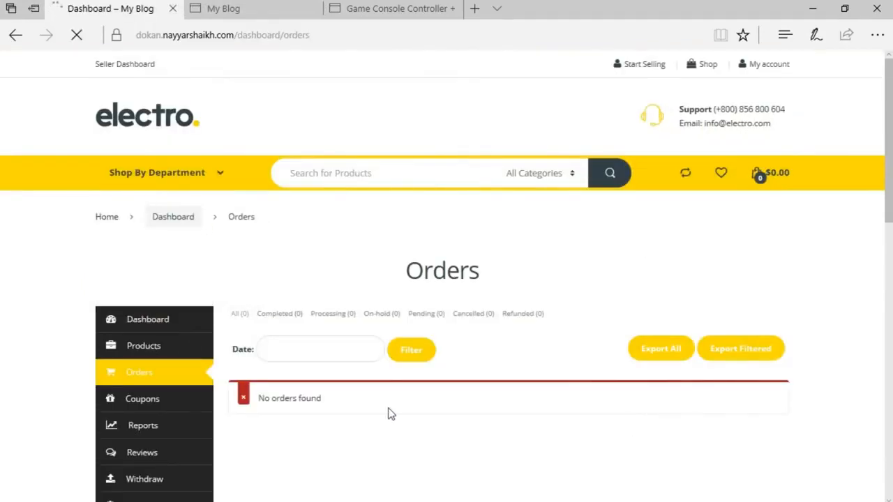
scroll(391, 413, "down", 1)
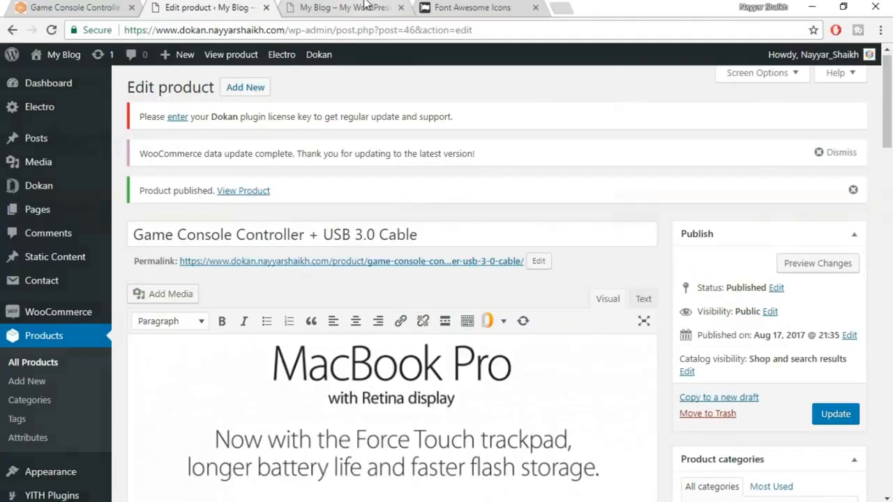
- From the store home page, add the 32 GB Game Console Controller to the cart
left_click(364, 6)
left_click(124, 141)
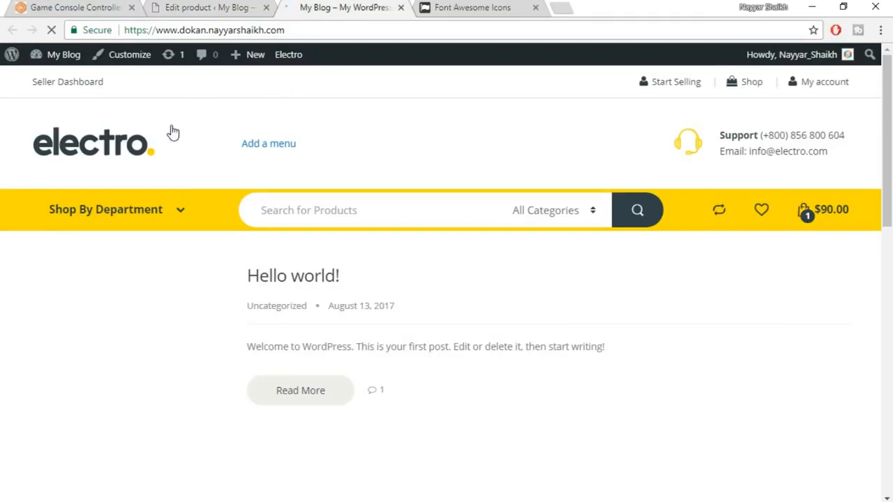
scroll(318, 238, "down", 2)
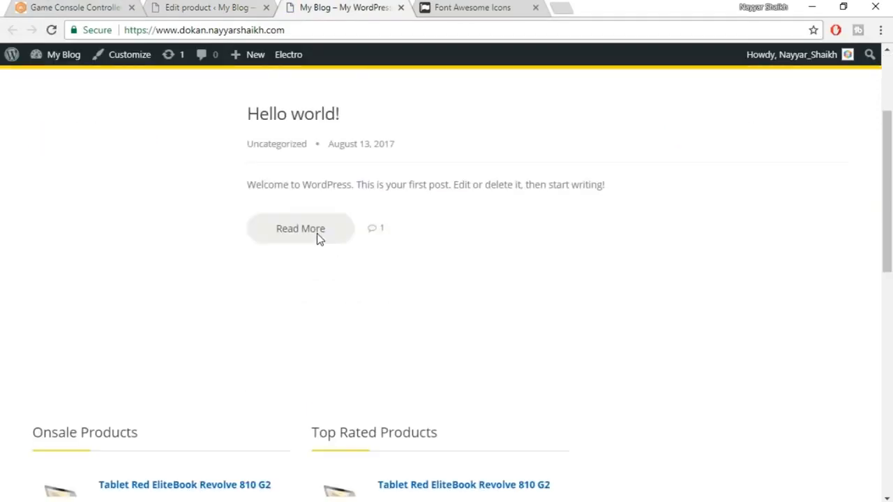
scroll(318, 238, "down", 4)
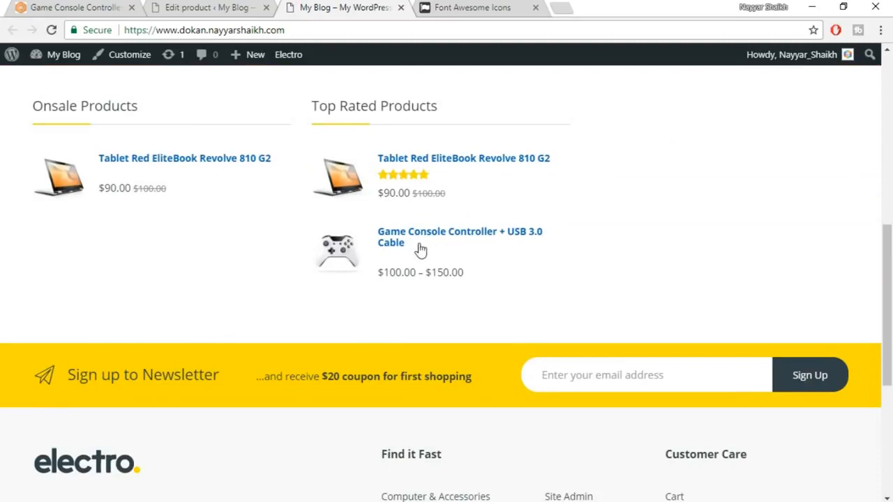
left_click(398, 245)
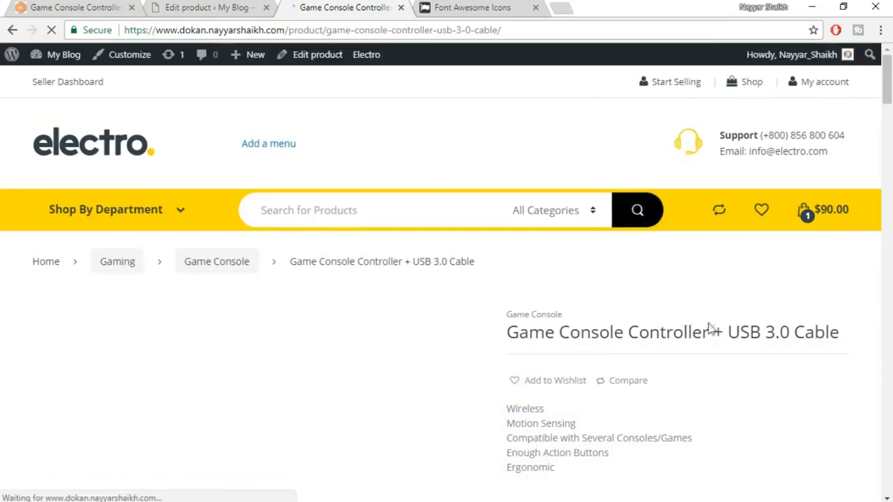
scroll(777, 319, "down", 4)
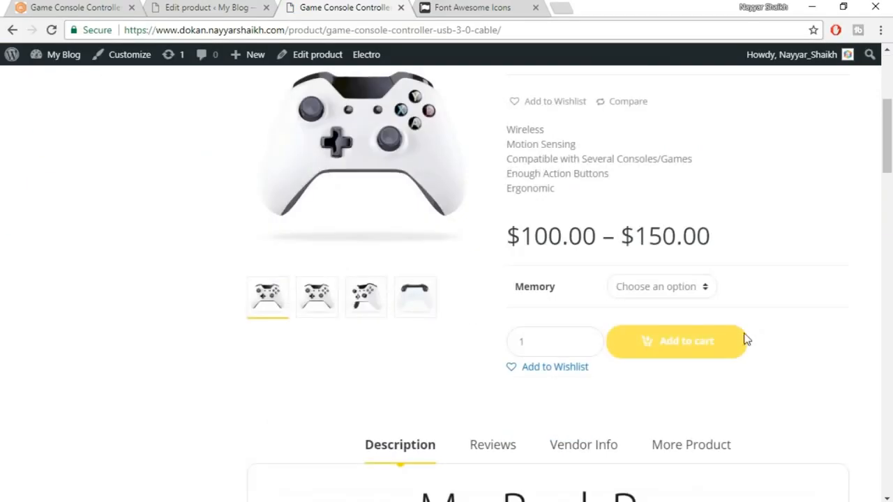
left_click(658, 286)
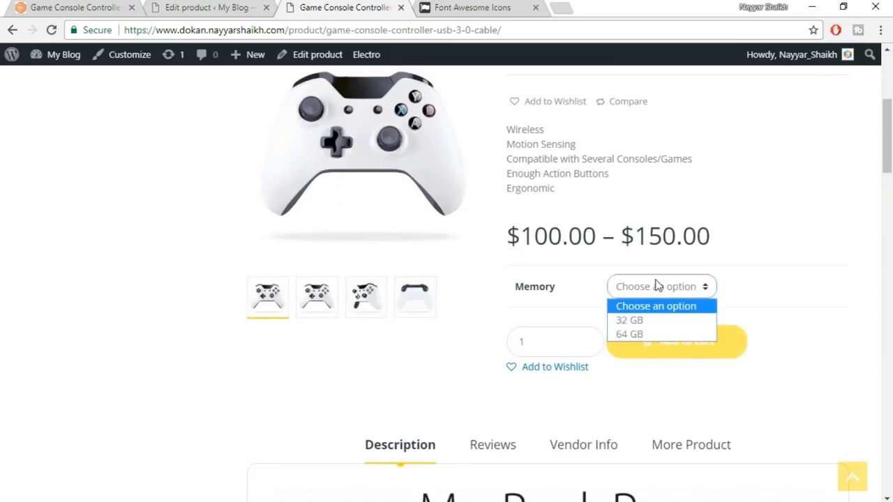
left_click(657, 320)
left_click(695, 403)
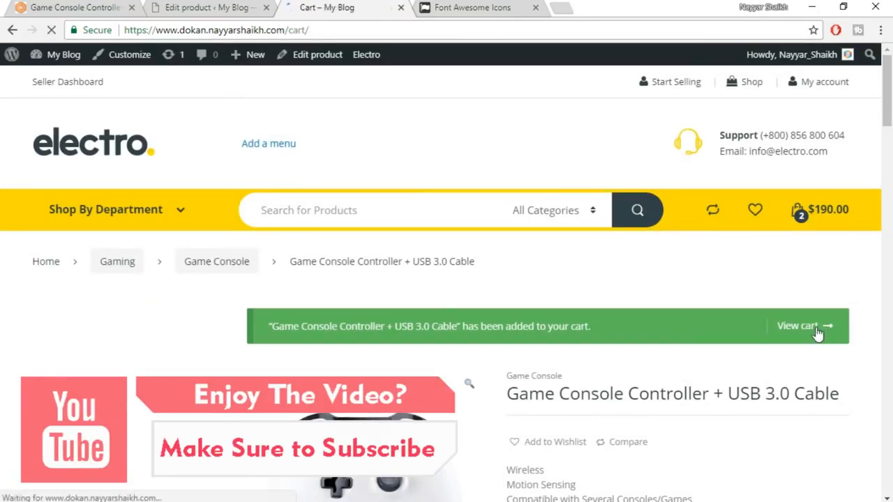
- Remove the Tablet Red EliteBook Revolve 810 G2, increase the controller quantity, and go to checkout
scroll(818, 334, "down", 2)
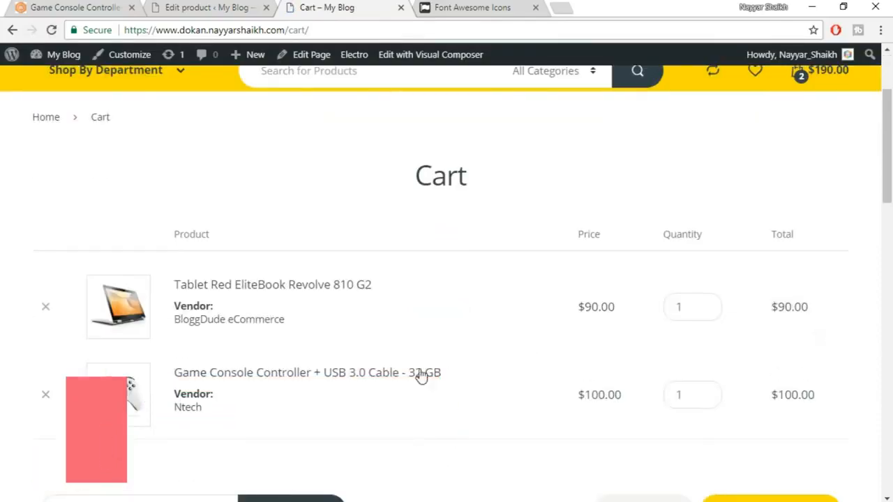
scroll(654, 311, "down", 1)
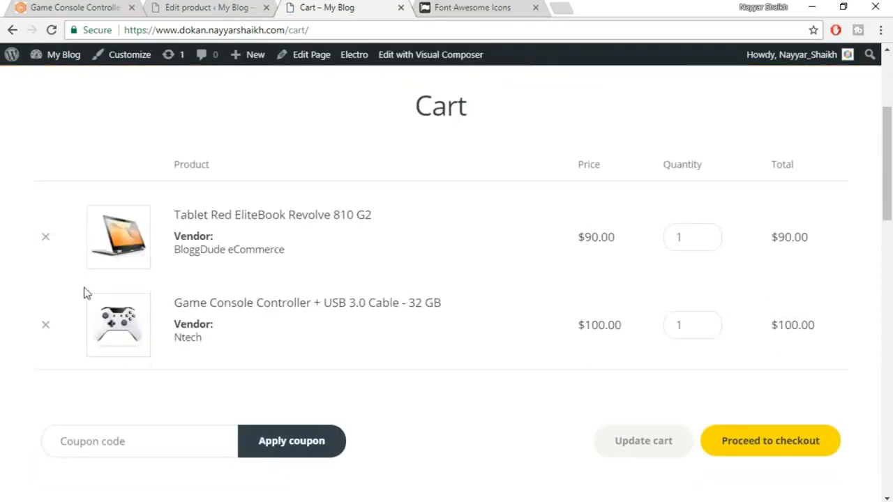
left_click(44, 242)
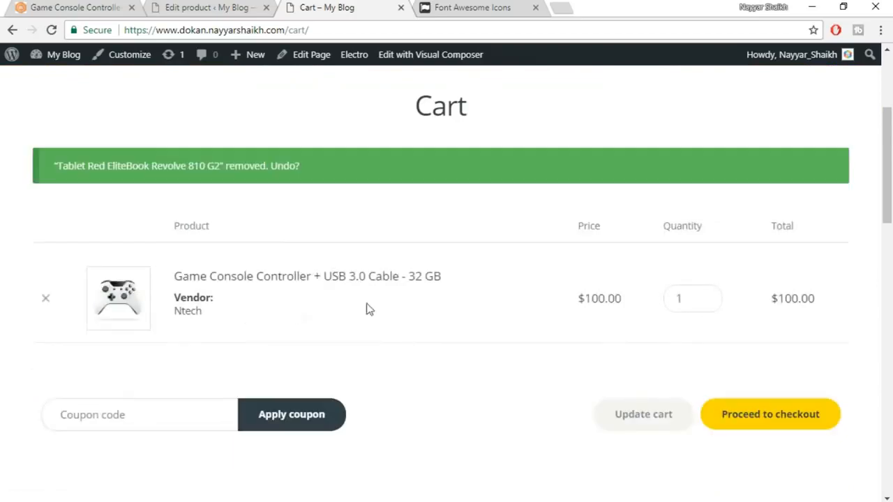
left_click(704, 295)
left_click(704, 295)
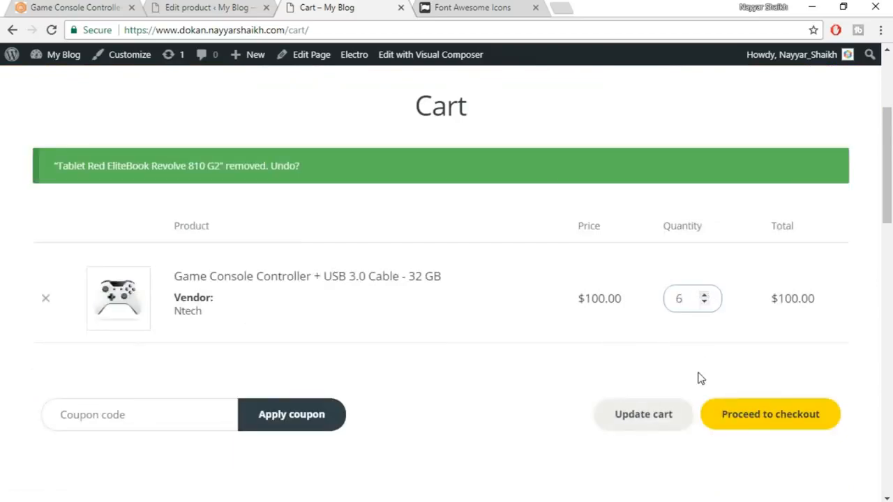
left_click(751, 423)
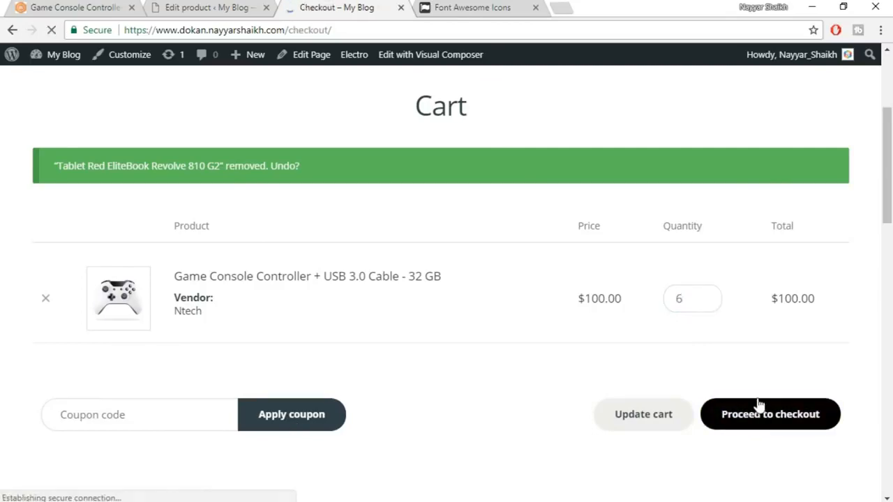
- Fill in the street address fields and choose cash on delivery as payment
scroll(759, 405, "down", 5)
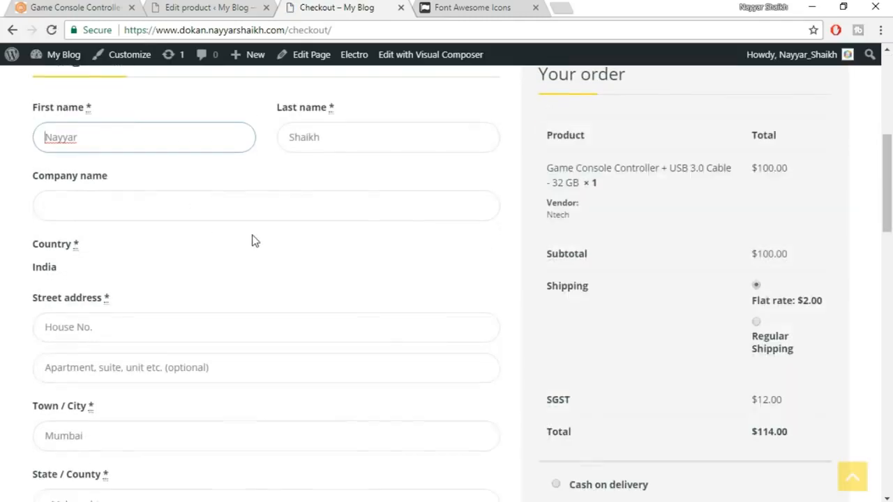
scroll(251, 241, "down", 2)
left_click(106, 195)
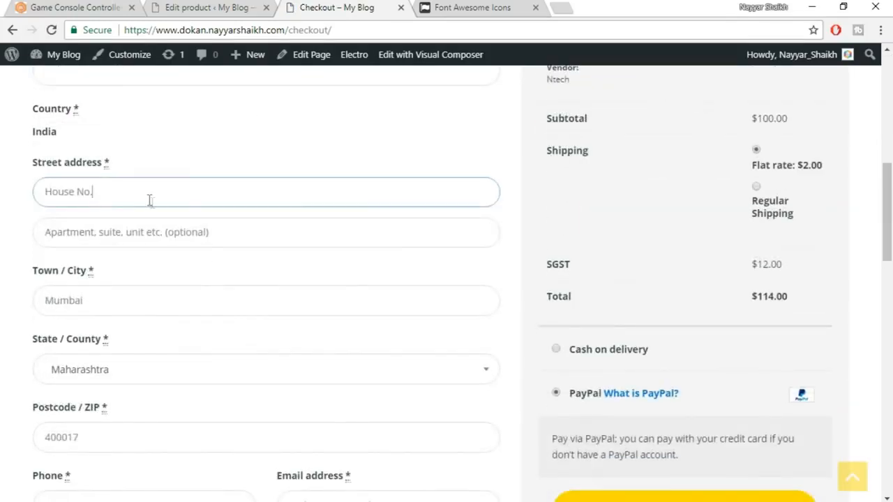
left_click(167, 238)
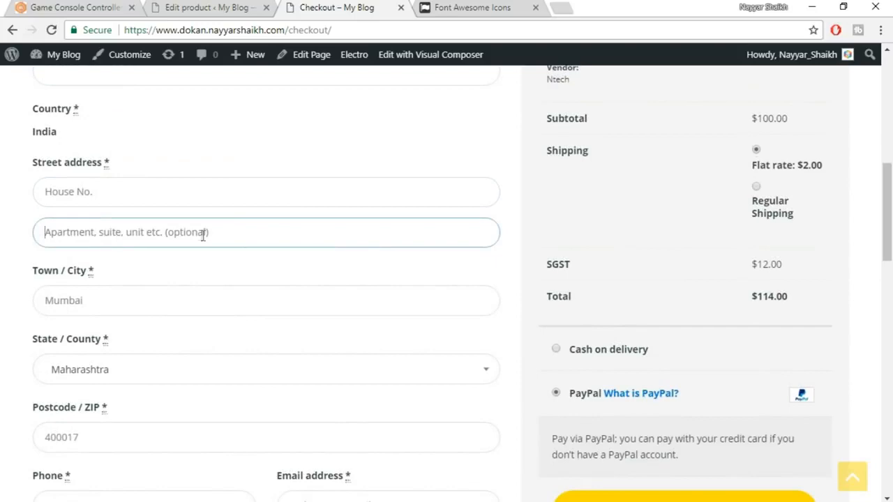
scroll(209, 241, "down", 1)
scroll(149, 314, "down", 3)
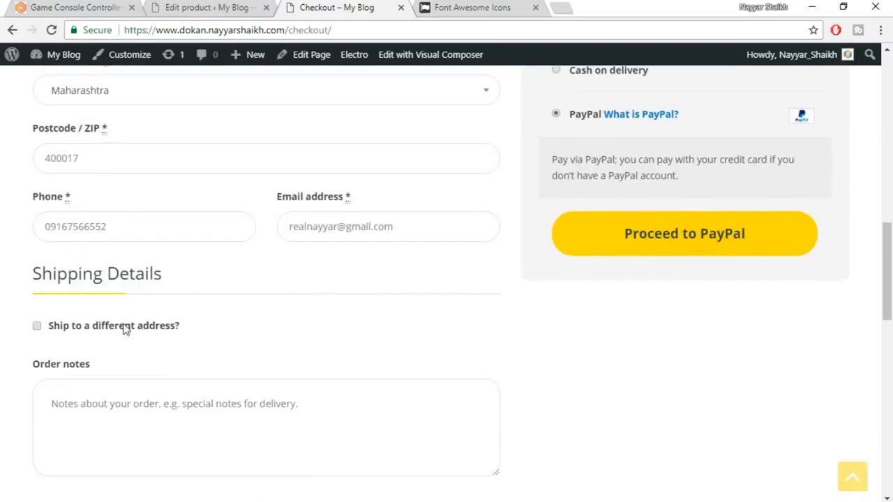
scroll(289, 333, "up", 4)
left_click(556, 350)
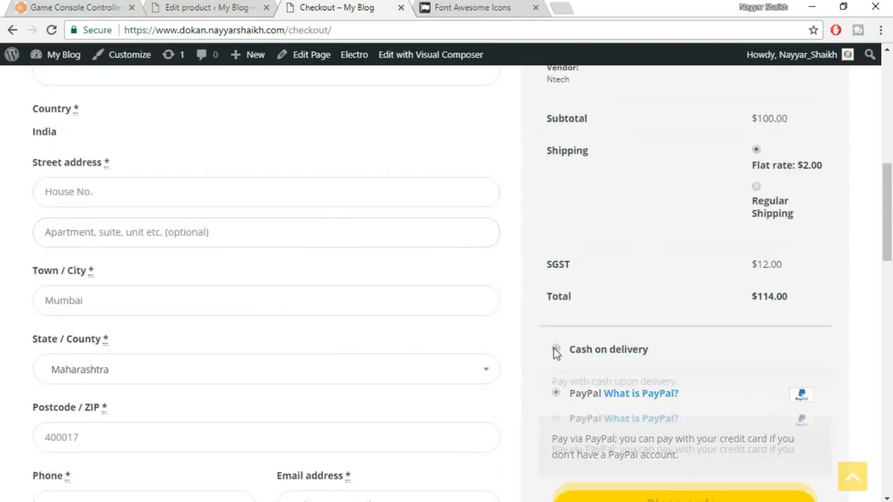
- Review the checkout order totals, including the SGST tax row
scroll(689, 346, "up", 1)
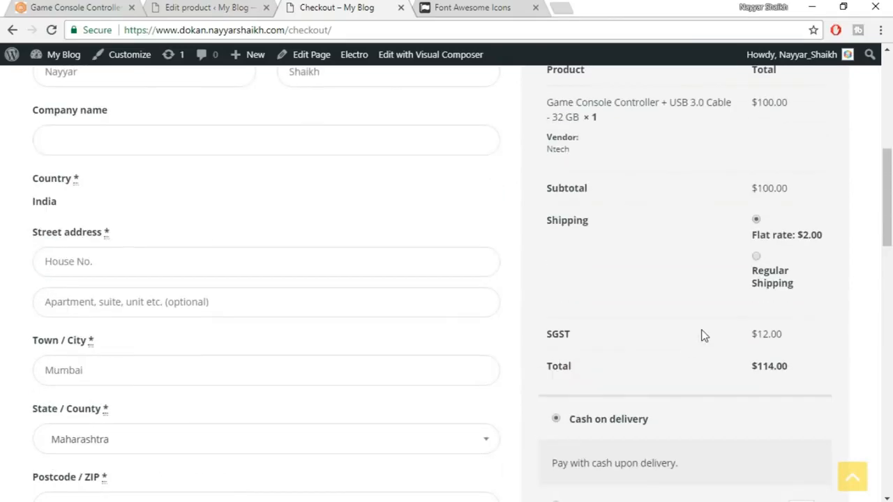
scroll(704, 336, "up", 1)
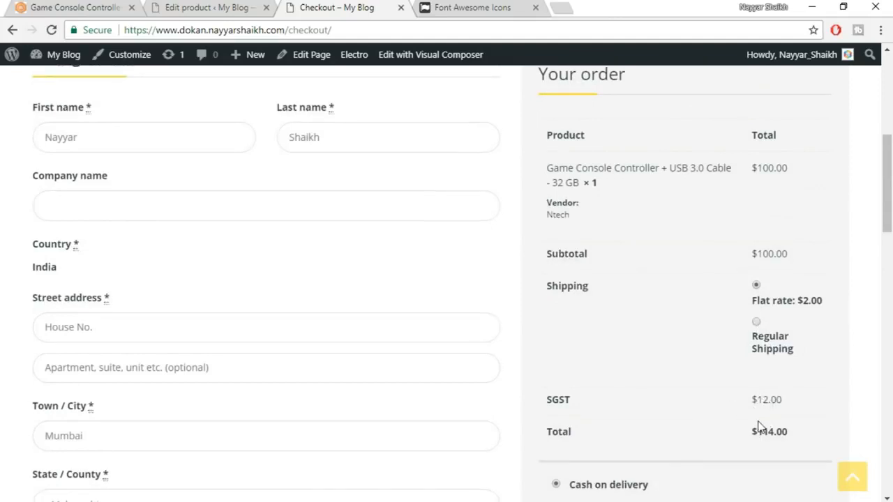
scroll(662, 384, "down", 1)
left_click_drag(550, 338, 790, 340)
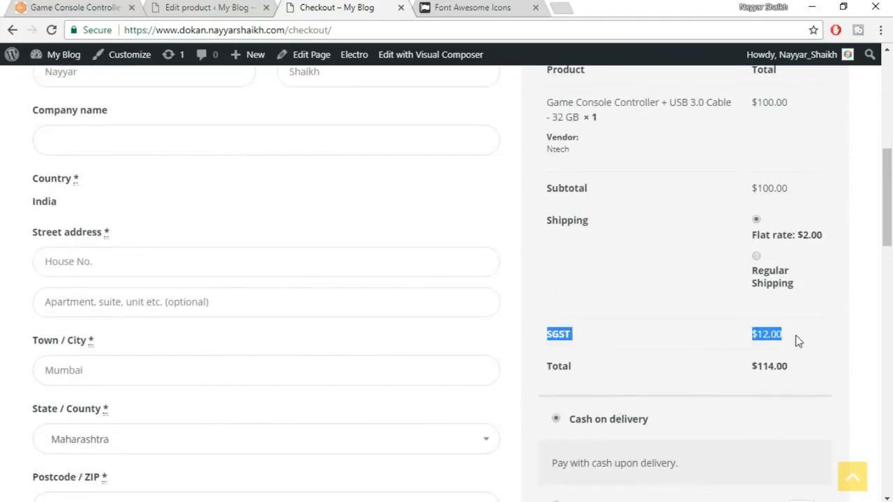
left_click(798, 341)
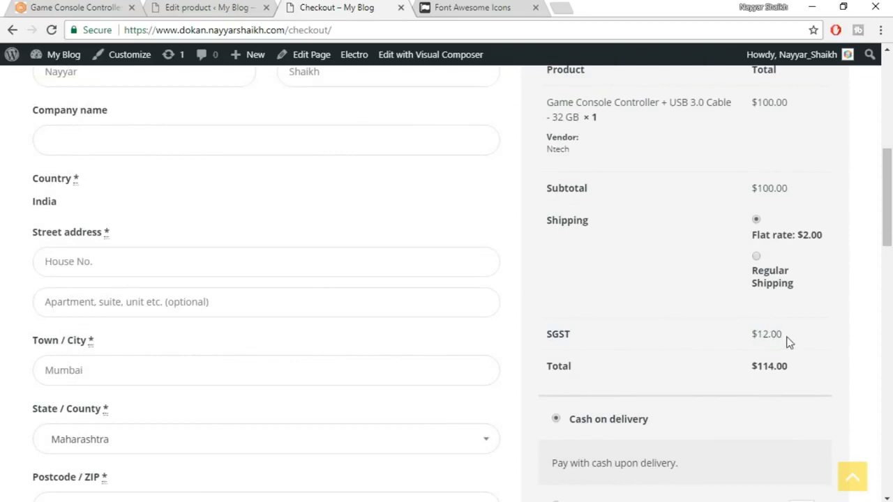
scroll(763, 339, "up", 1)
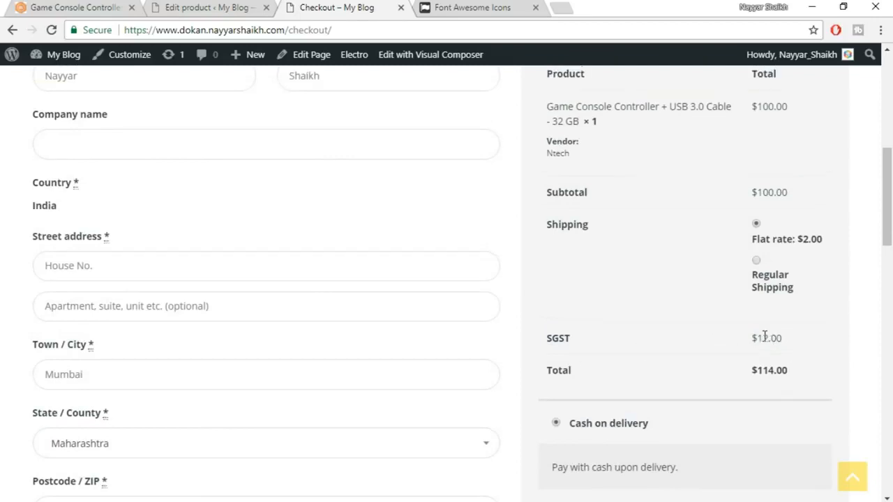
scroll(721, 234, "up", 1)
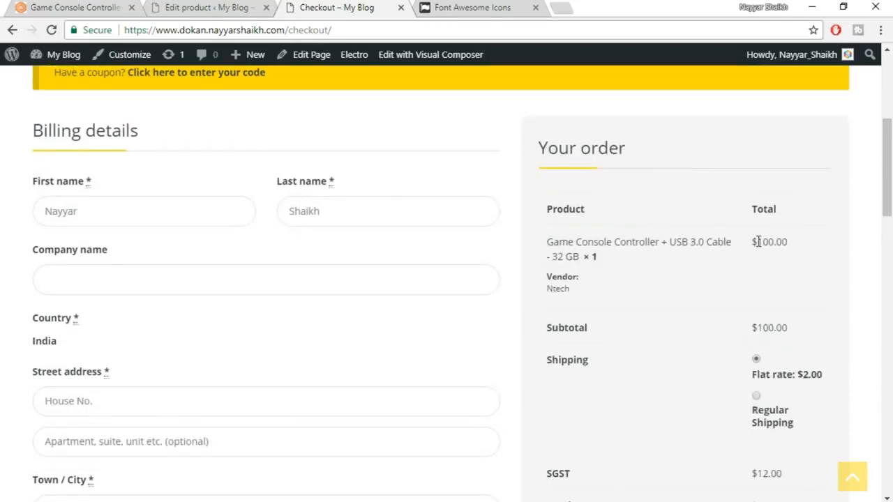
scroll(781, 269, "down", 1)
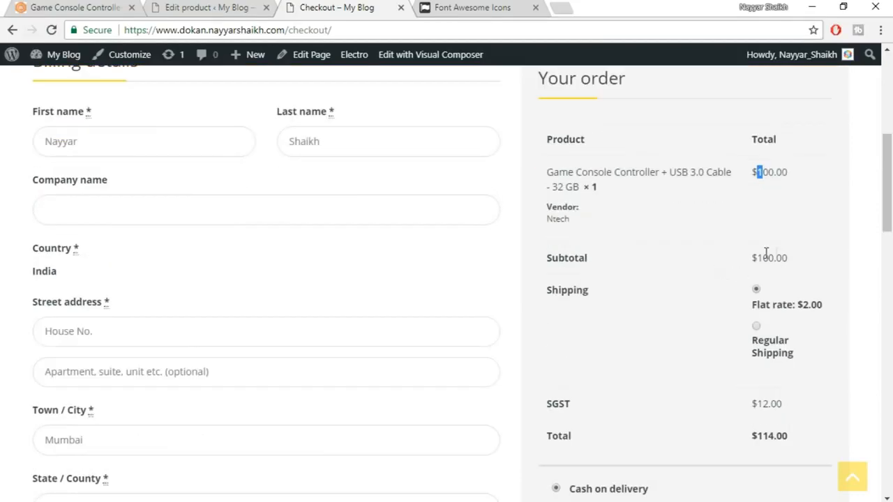
scroll(807, 345, "down", 3)
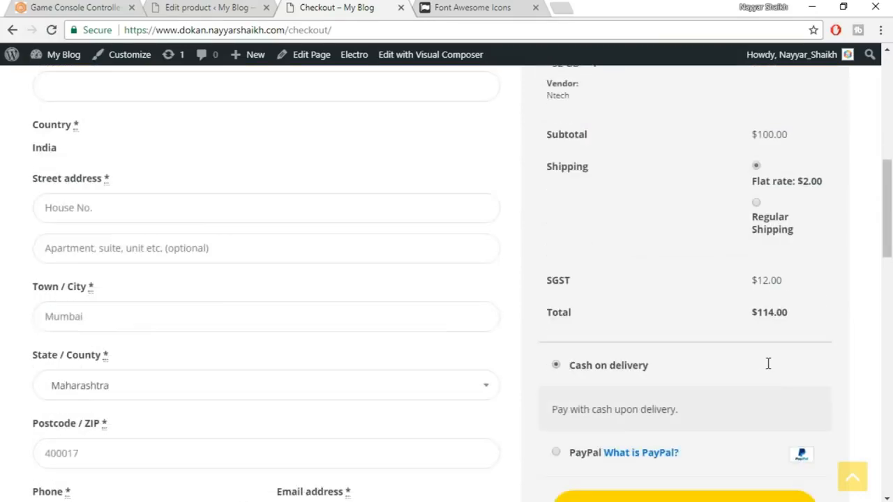
scroll(769, 369, "up", 5)
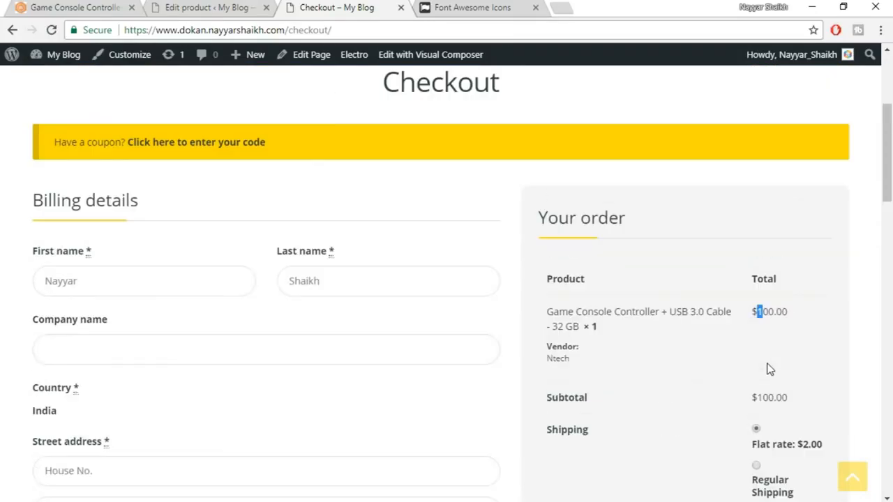
scroll(769, 369, "down", 6)
- Place the order and review the Order received page: order 49, $114.00, cash on delivery
left_click(675, 356)
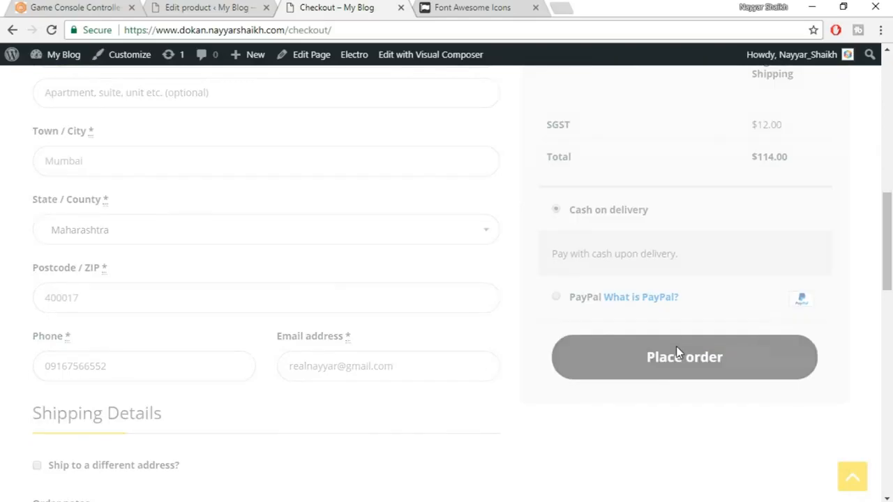
scroll(337, 301, "down", 1)
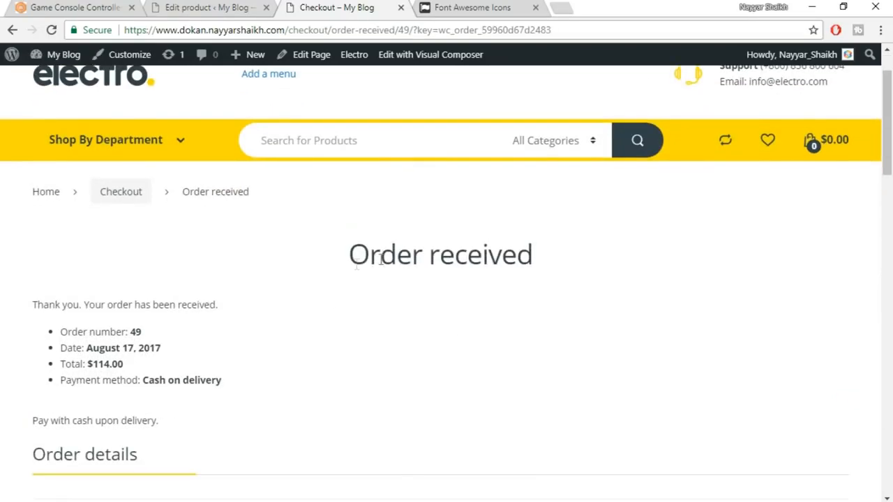
scroll(598, 267, "down", 2)
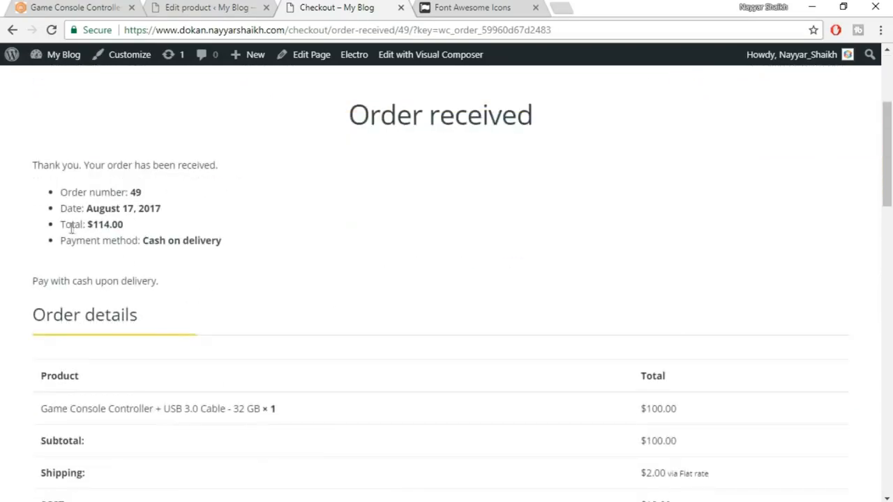
scroll(608, 272, "down", 3)
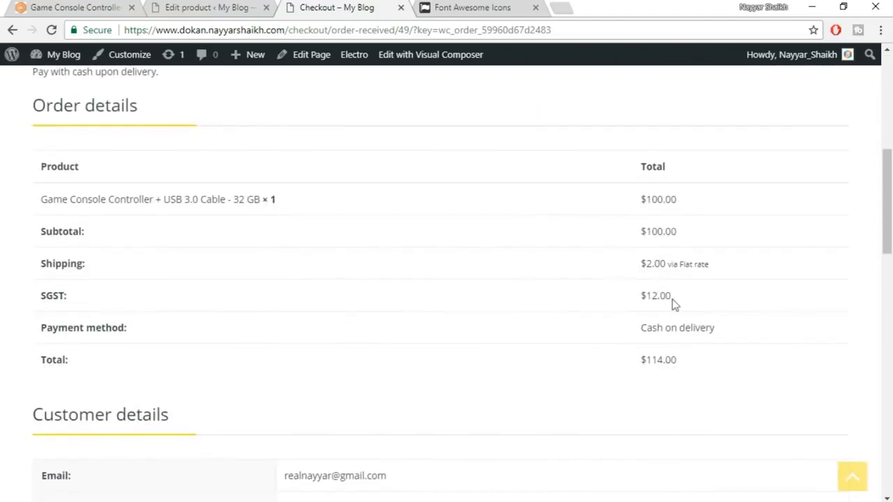
scroll(492, 383, "down", 4)
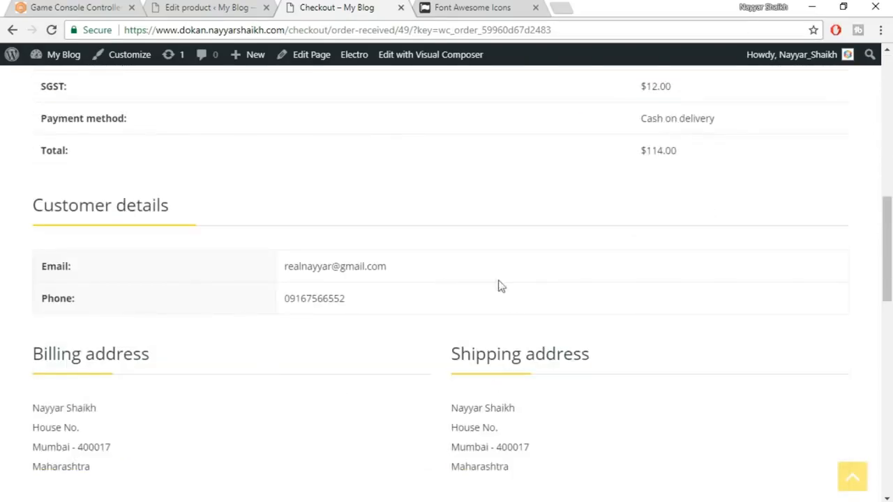
scroll(498, 311, "up", 3)
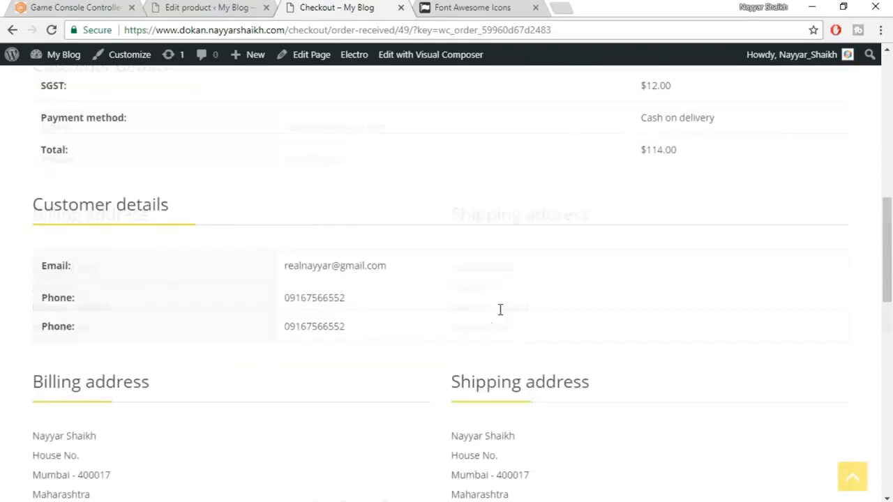
scroll(498, 314, "down", 5)
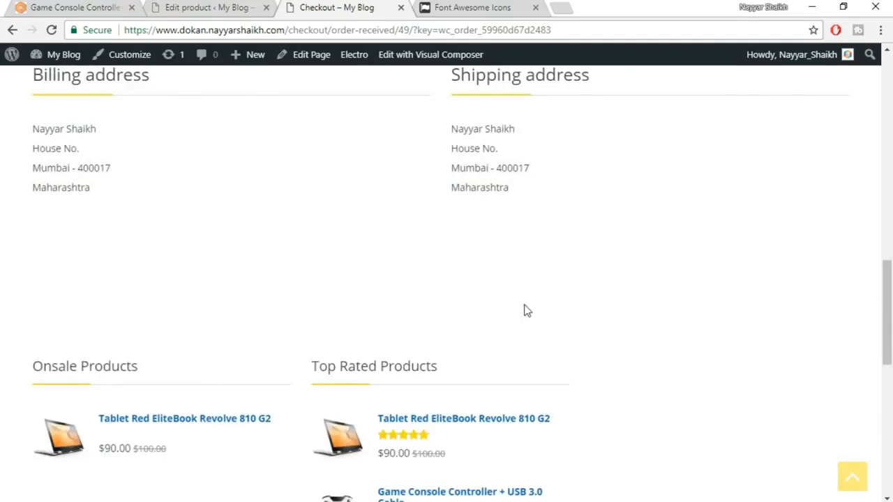
scroll(524, 309, "up", 6)
scroll(434, 305, "up", 3)
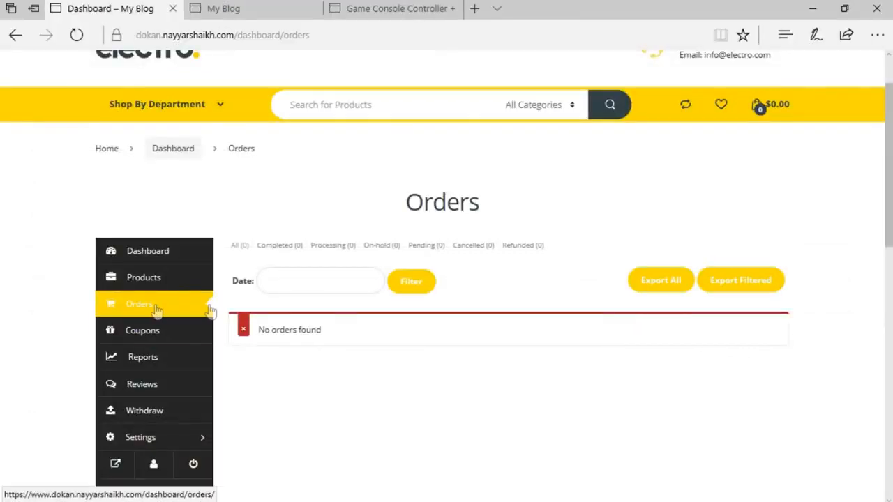
- Reload the vendor orders, open order 49's details, and start a customer note
left_click(76, 35)
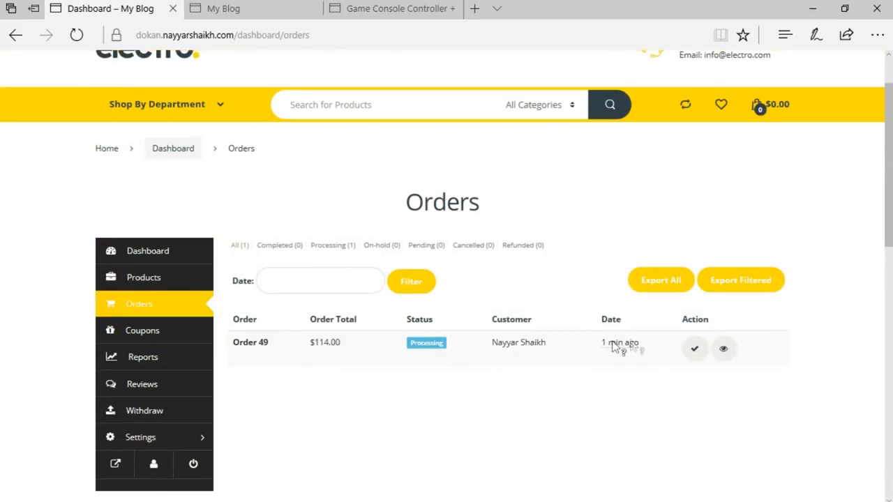
left_click(724, 352)
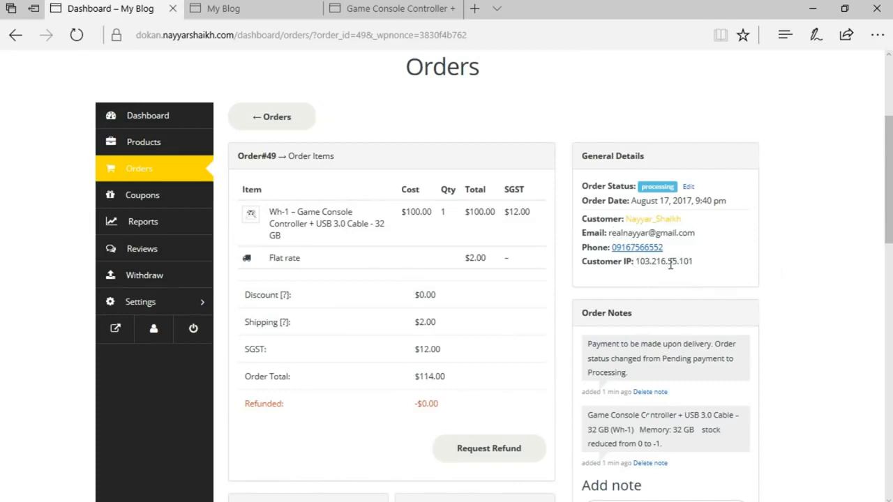
scroll(767, 267, "down", 4)
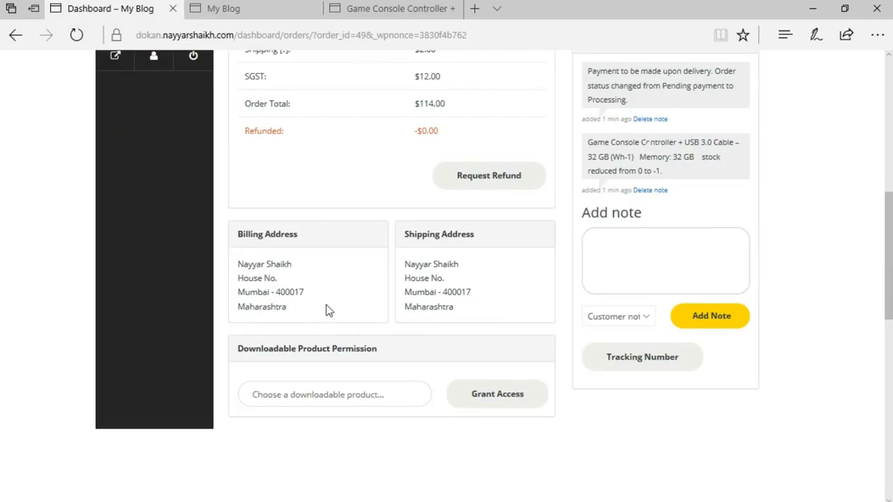
left_click(681, 274)
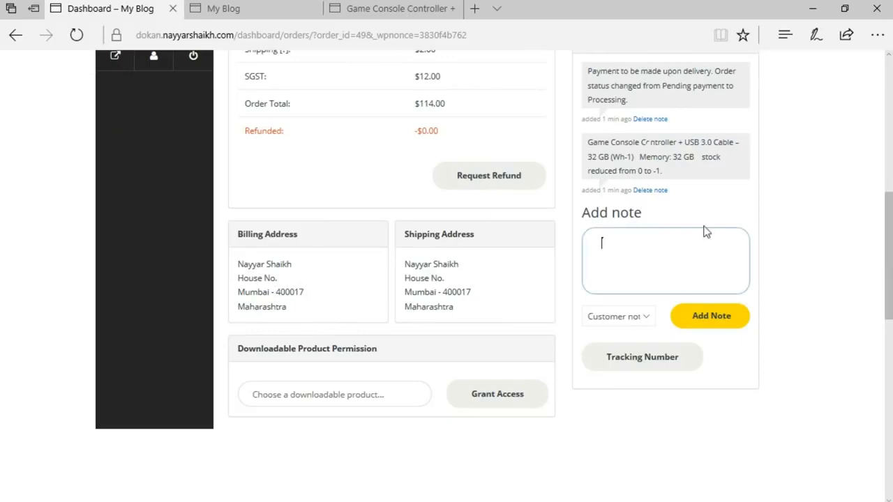
scroll(767, 224, "up", 1)
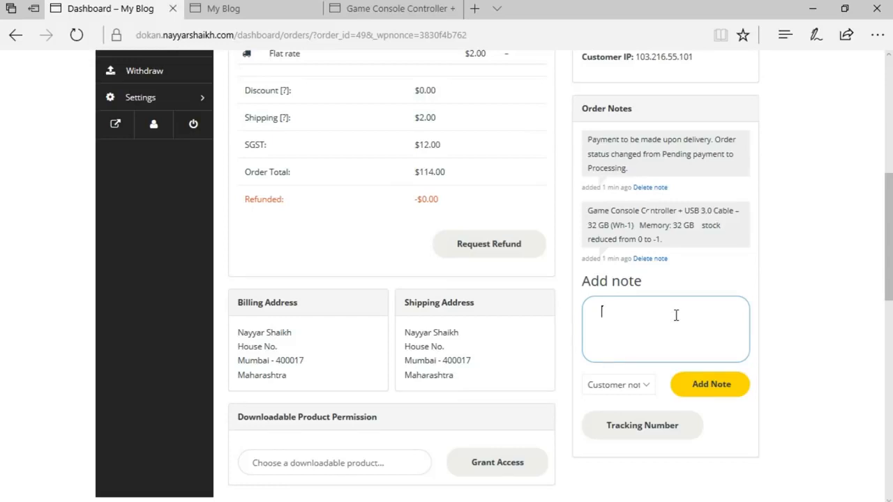
left_click(643, 387)
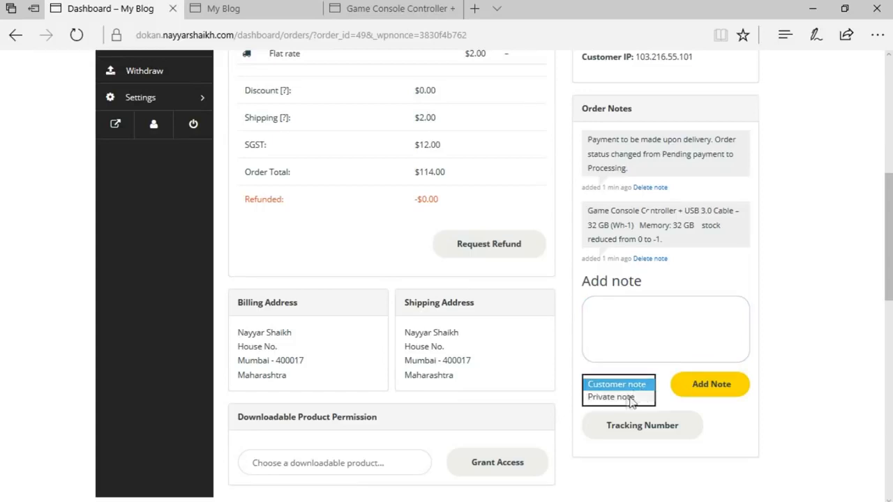
left_click(723, 391)
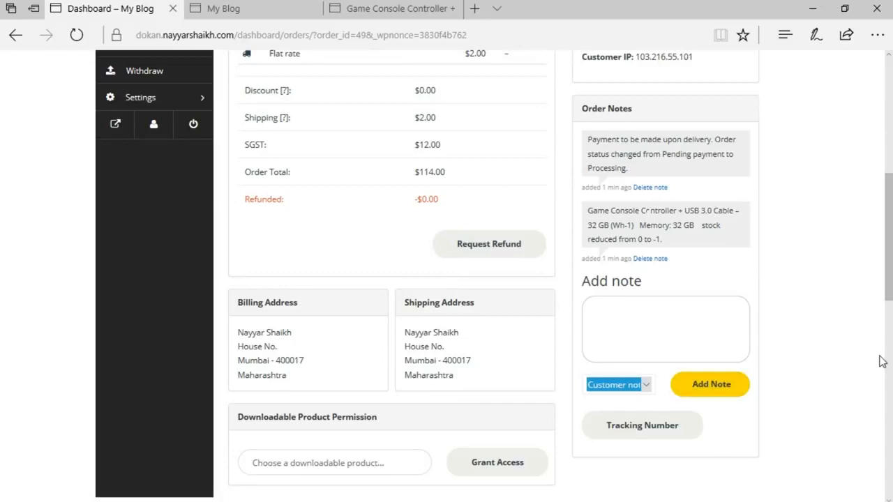
scroll(882, 360, "up", 4)
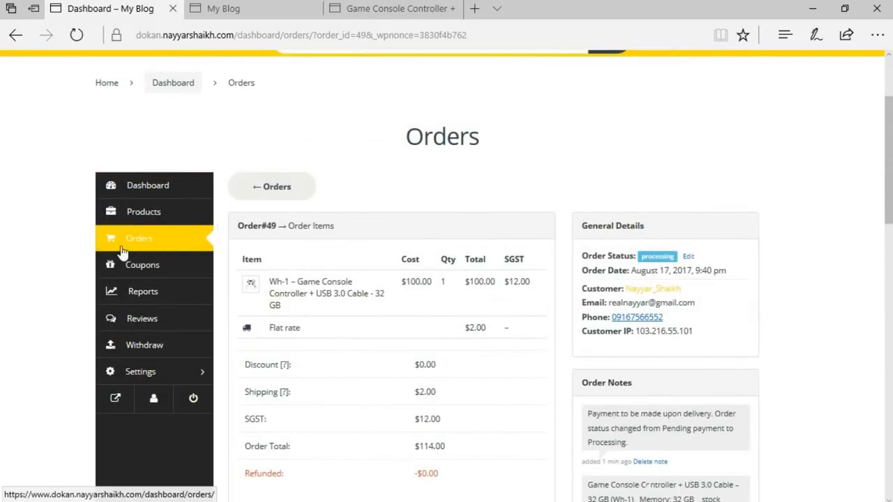
- Mark order 49 as Completed in the vendor's Orders list, then go to Coupons
left_click(134, 240)
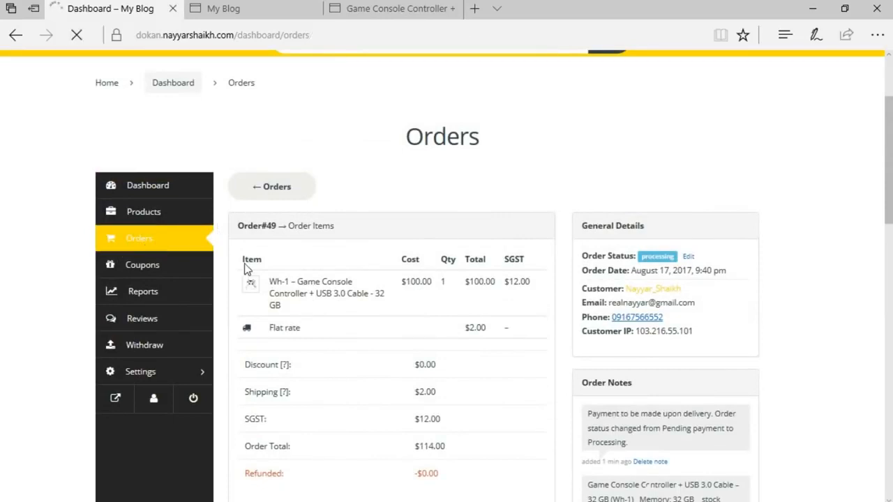
scroll(532, 275, "down", 1)
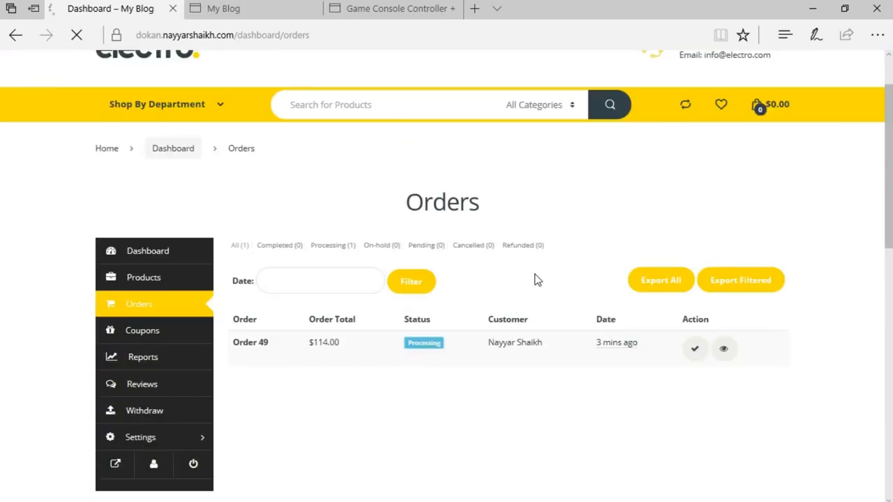
left_click(695, 351)
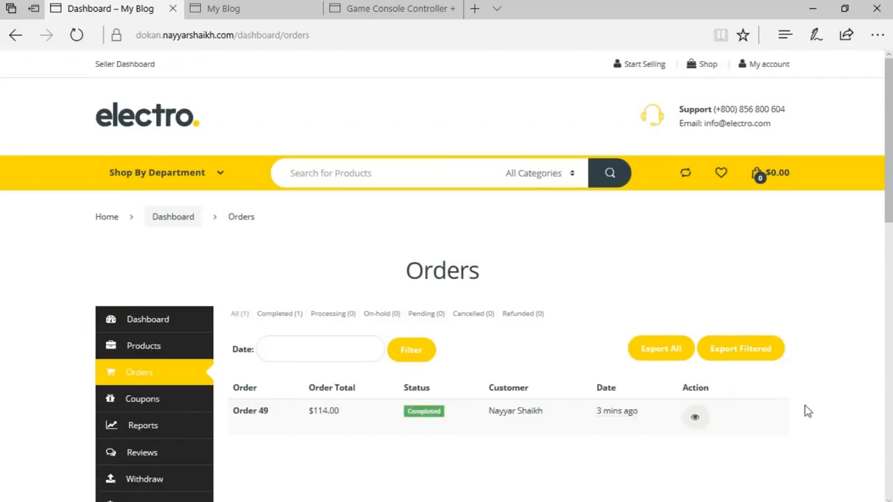
scroll(807, 411, "down", 2)
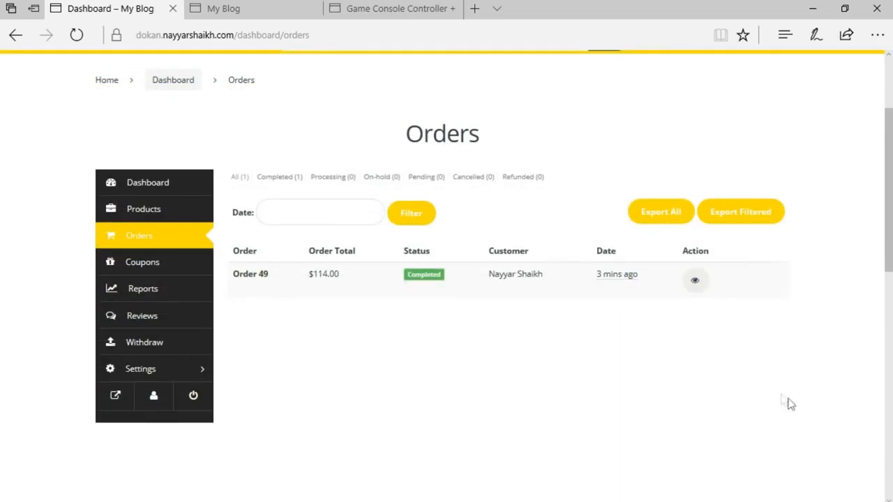
left_click(148, 266)
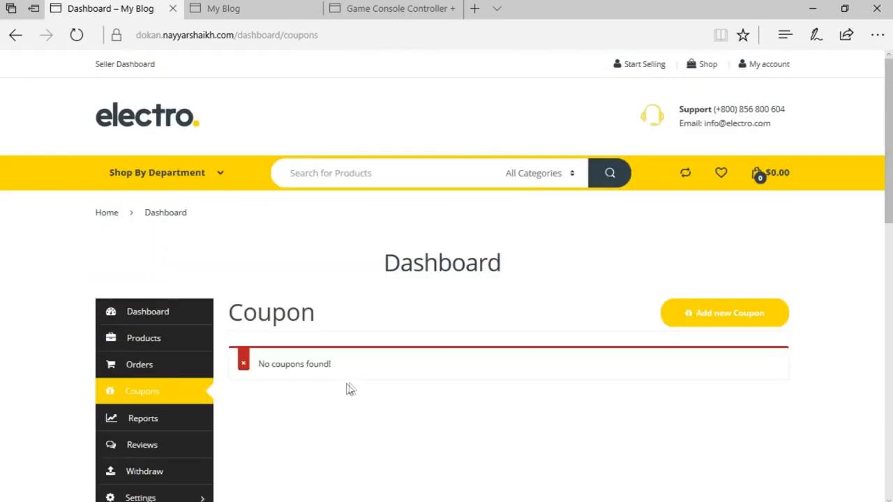
- Start a new coupon D10 as a Product % Discount of 10
left_click(722, 316)
left_click(428, 223)
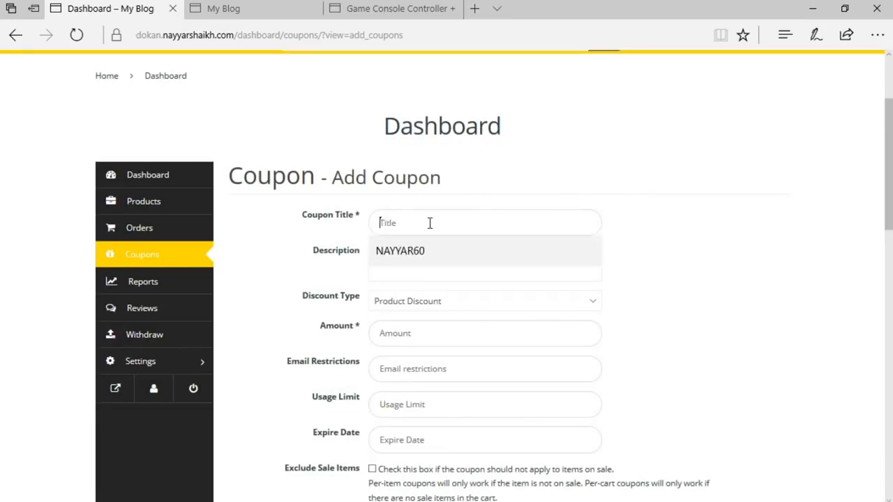
type("D10")
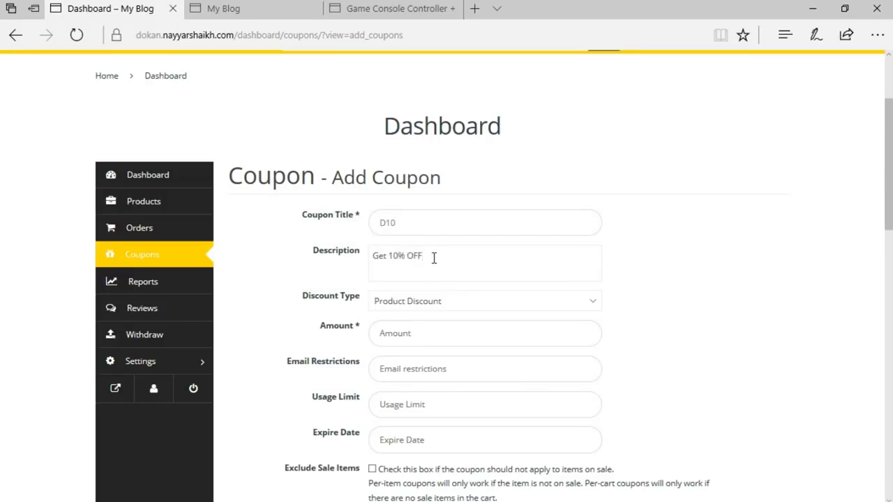
scroll(607, 258, "down", 1)
left_click(440, 233)
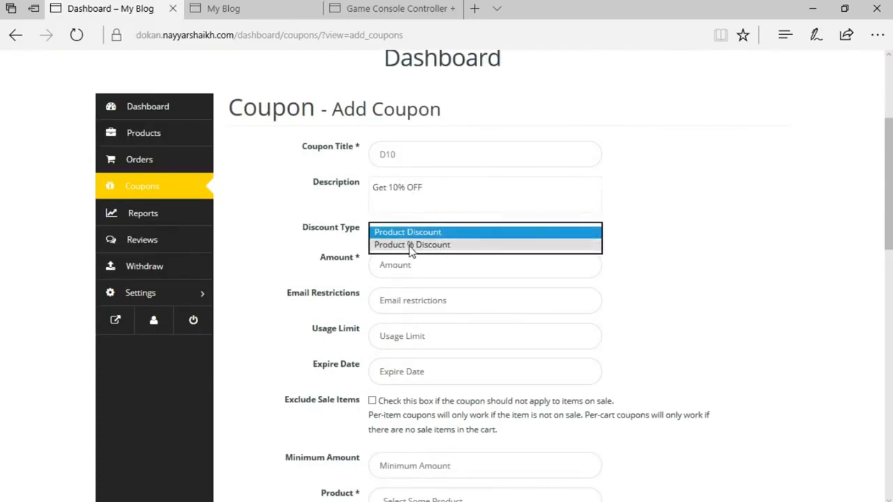
left_click(413, 245)
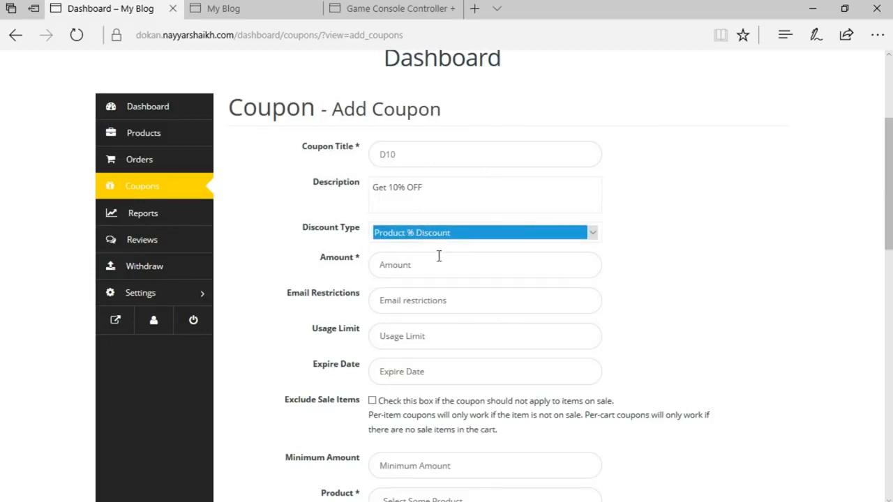
left_click(431, 264)
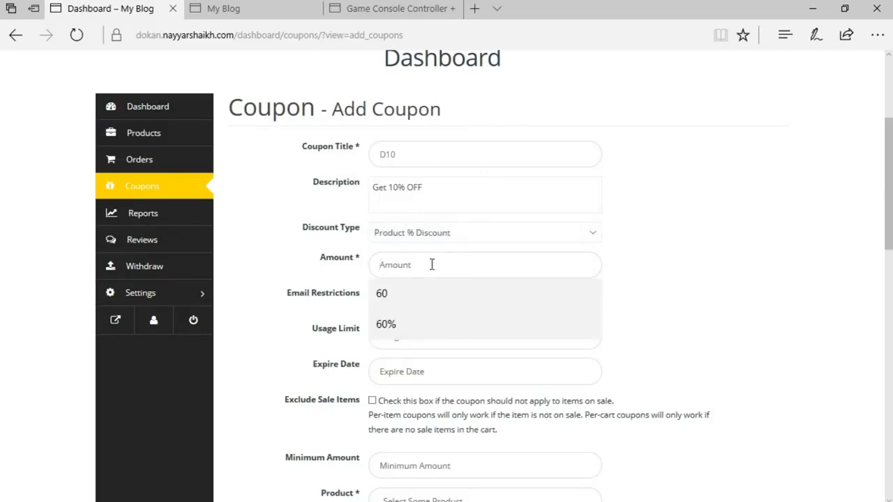
type("10")
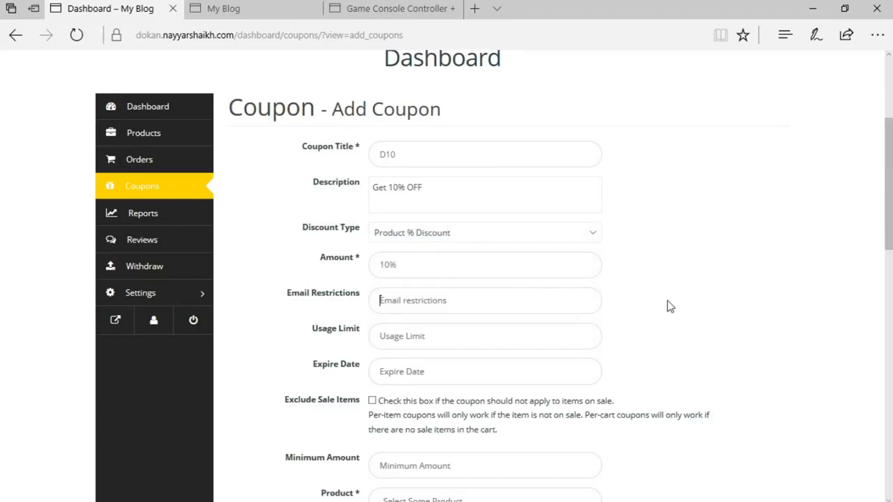
- Set the coupon's expiry date to August 31, 2017 and minimum amount to 100
scroll(667, 304, "down", 2)
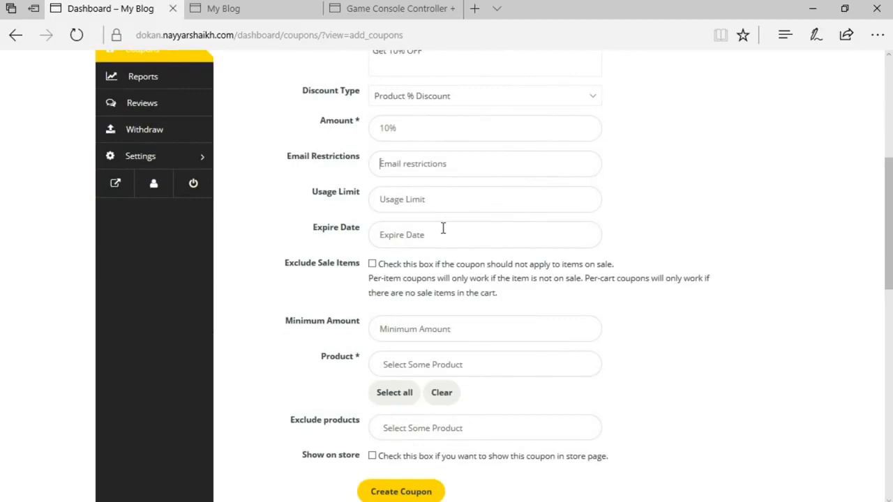
scroll(440, 220, "up", 1)
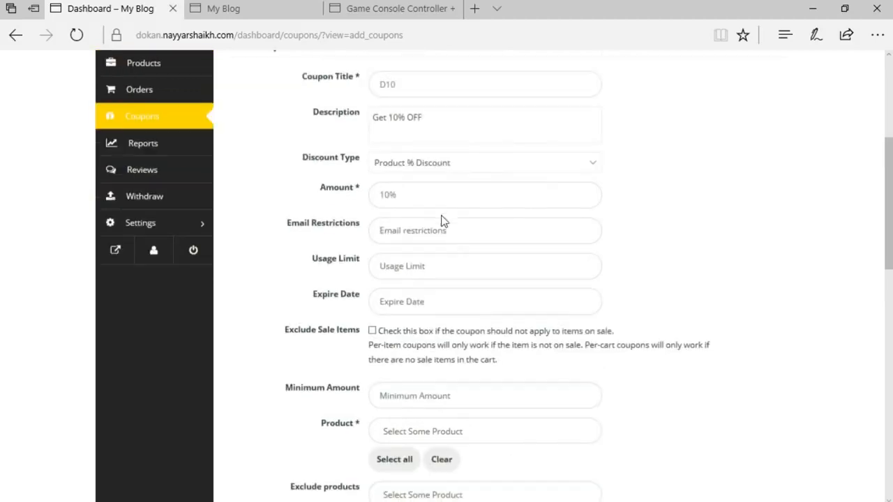
left_click(427, 303)
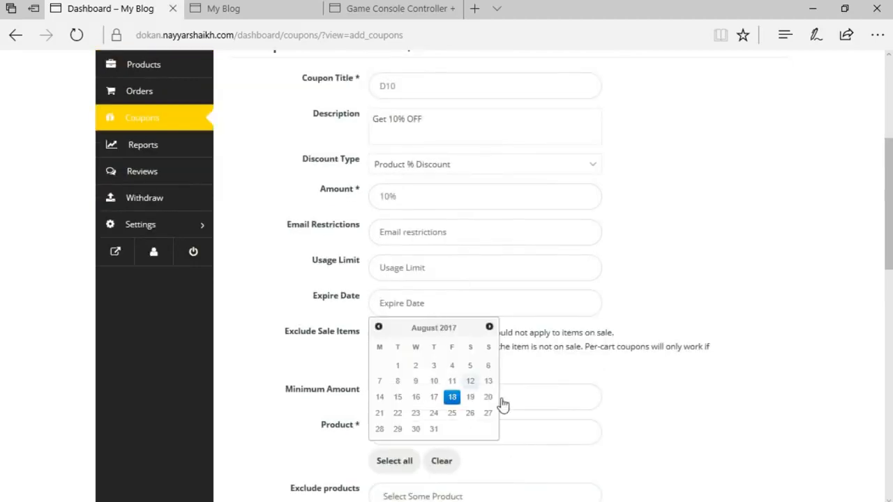
left_click(433, 438)
scroll(772, 305, "down", 1)
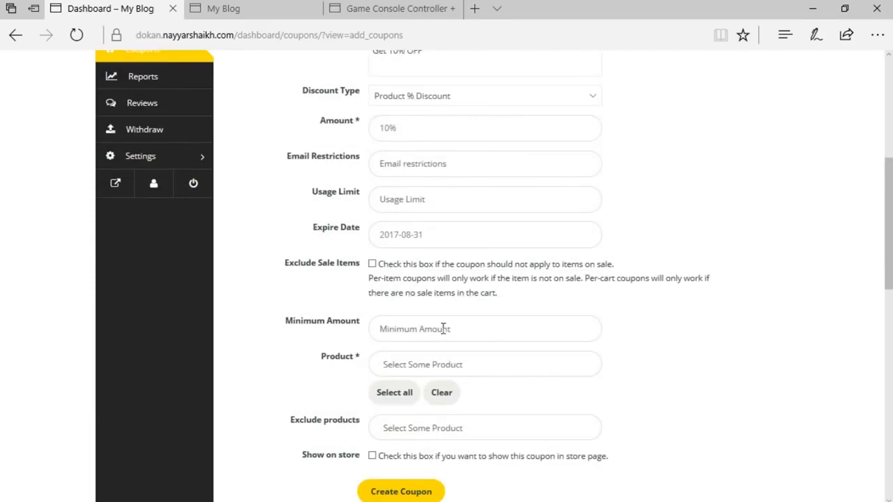
left_click(446, 329)
type("1")
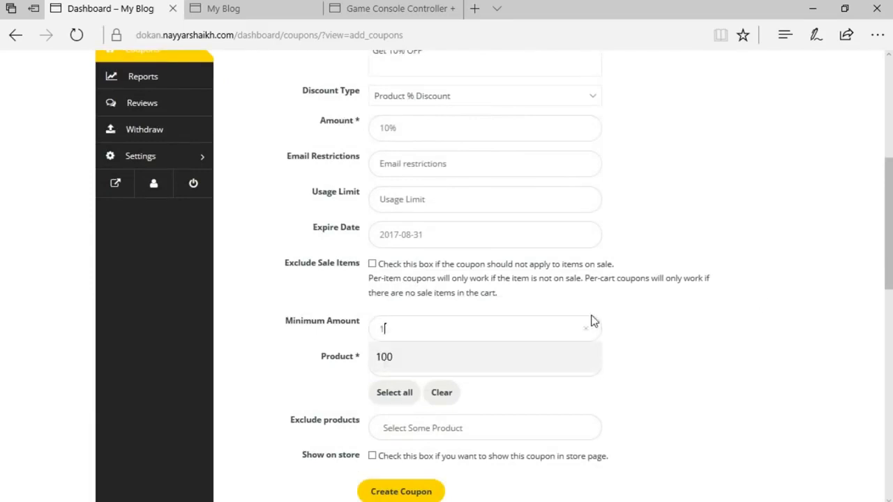
type("00")
left_click(682, 354)
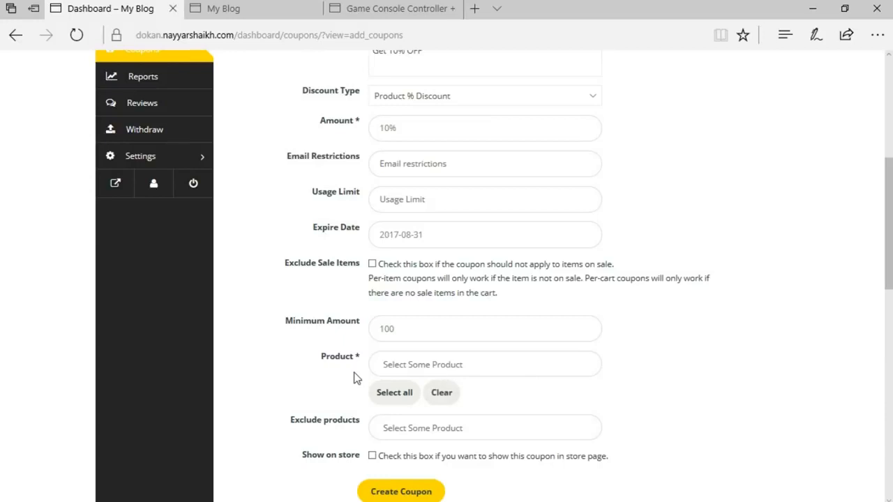
- Leave products unselected, tick Exclude Sale Items, and submit the coupon
left_click(409, 364)
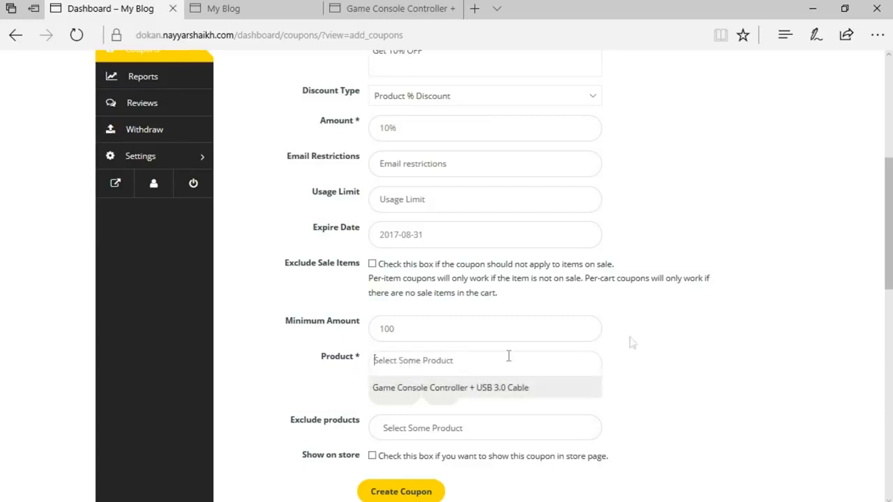
left_click(716, 342)
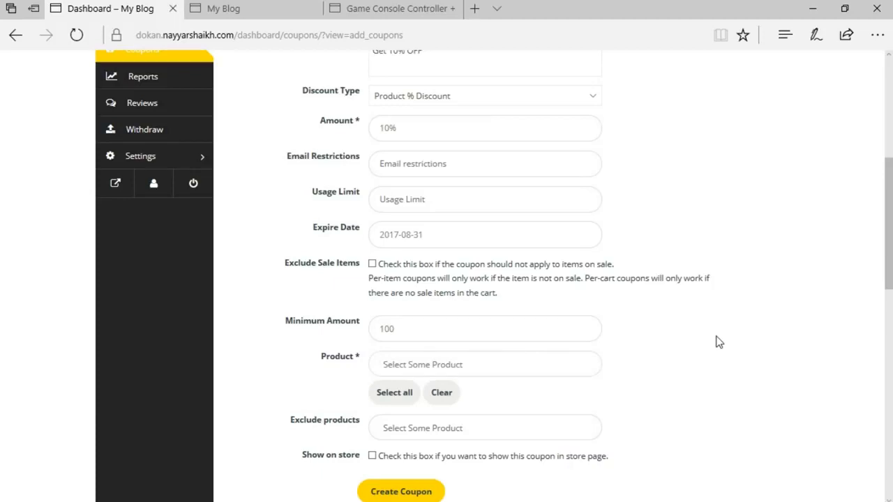
left_click(372, 265)
scroll(663, 333, "down", 3)
left_click(403, 295)
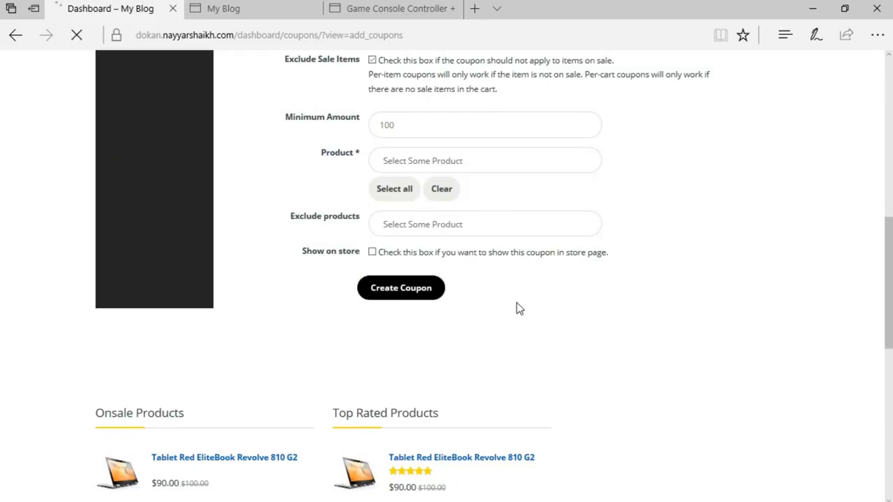
- Apply coupon D10 to Game Console Controller + USB 3.0 Cable and resubmit it
scroll(681, 305, "down", 1)
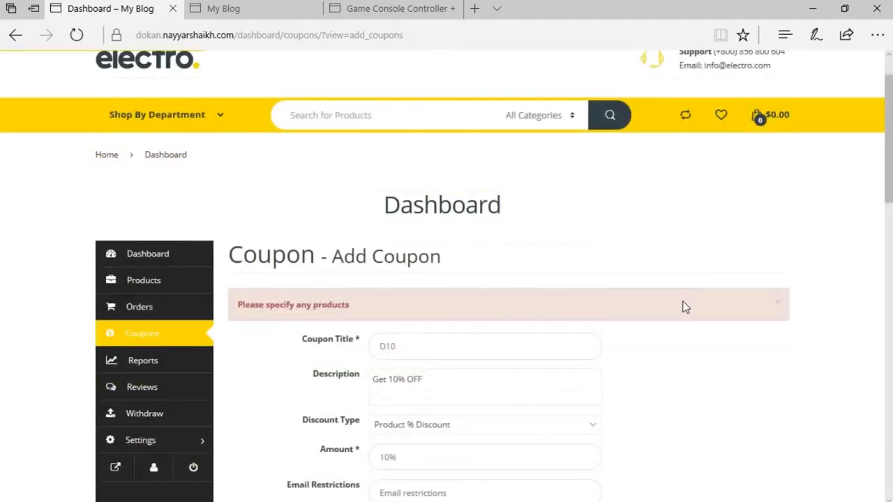
scroll(681, 305, "down", 8)
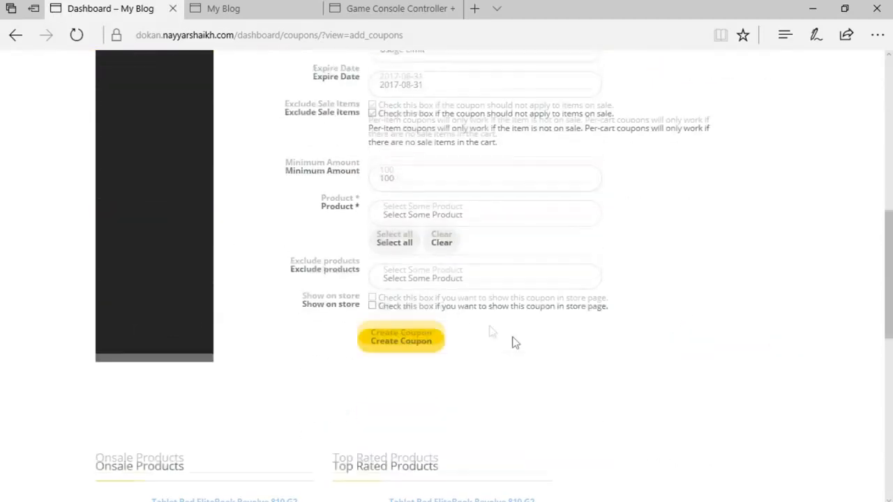
left_click(462, 271)
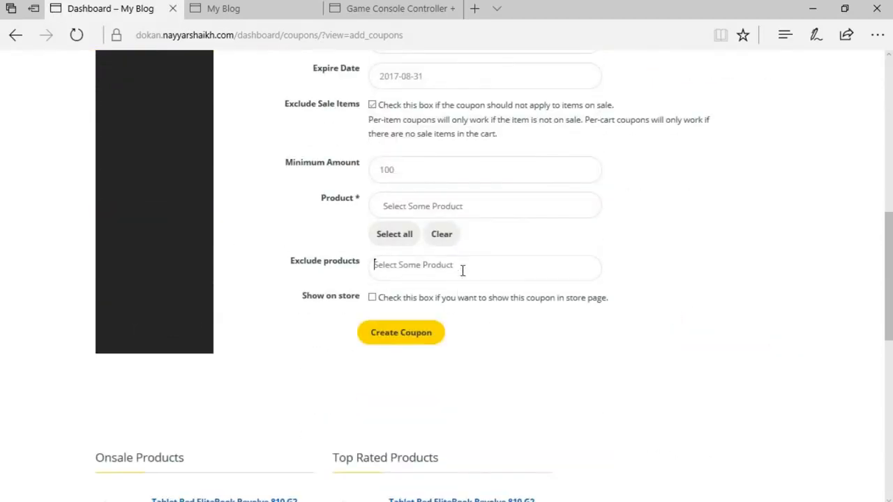
left_click(460, 212)
left_click(496, 234)
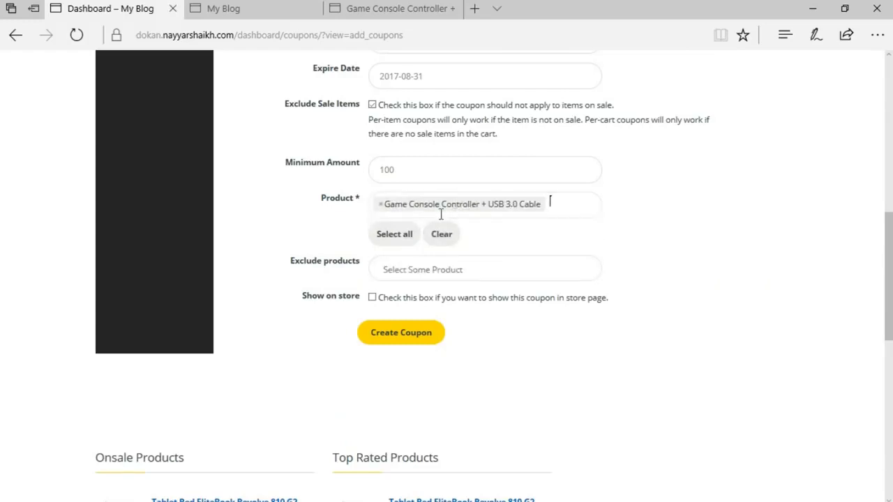
left_click(417, 339)
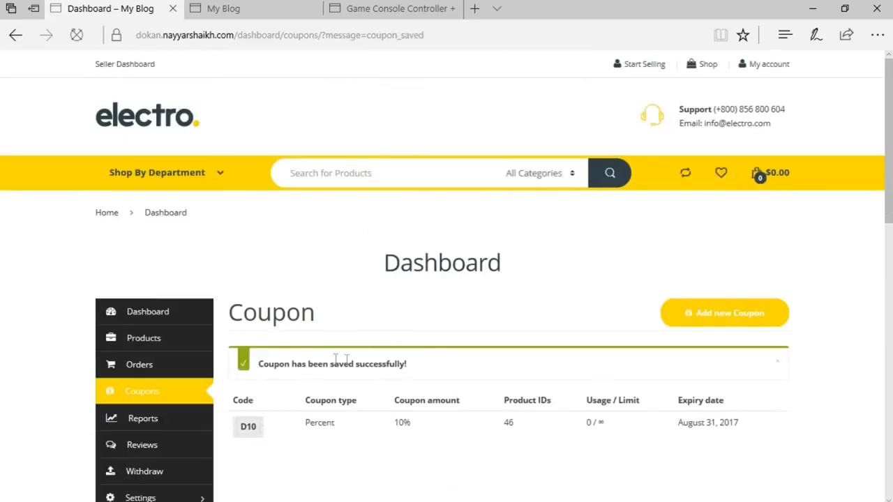
- View the vendor's Reports overview showing $114.00 sales from 1 order
scroll(520, 373, "down", 1)
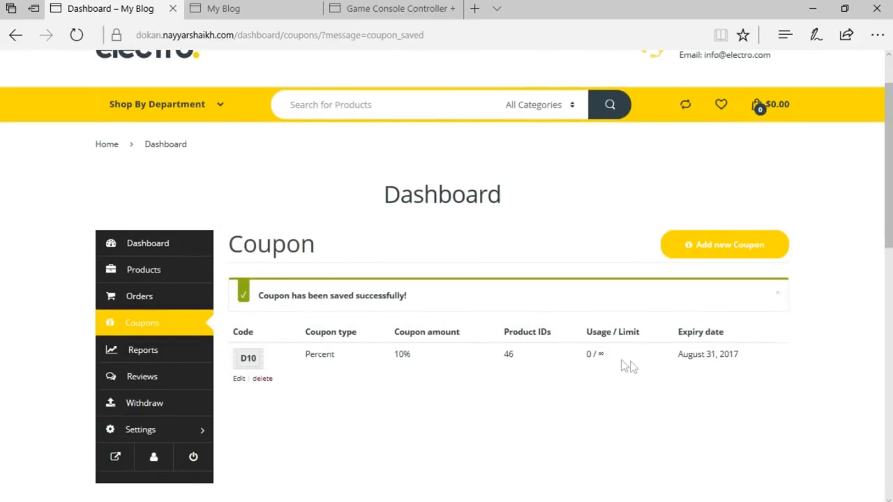
left_click(177, 355)
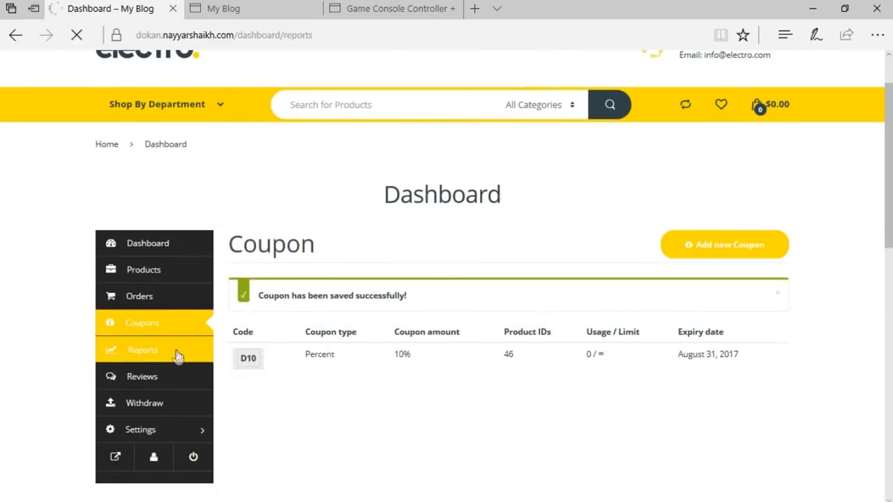
scroll(532, 323, "down", 3)
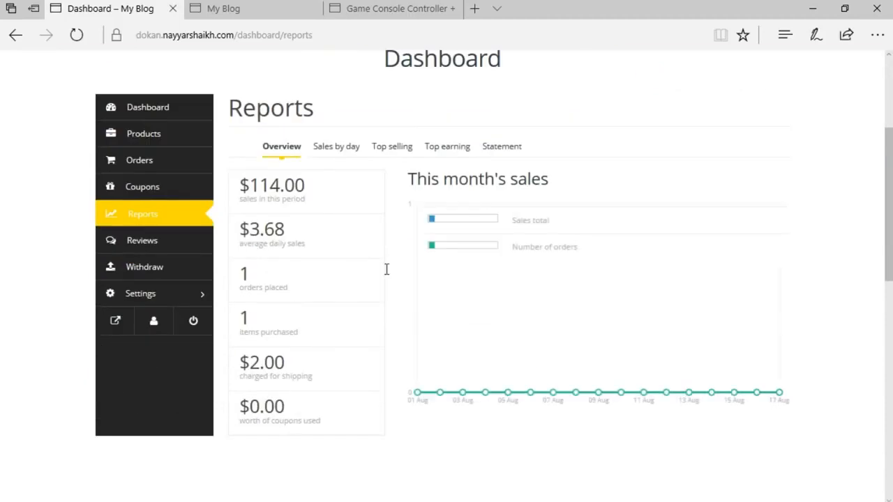
- Highlight the $114.00 sales and $3.68 average daily sales figures in Reports
left_click_drag(249, 184, 279, 185)
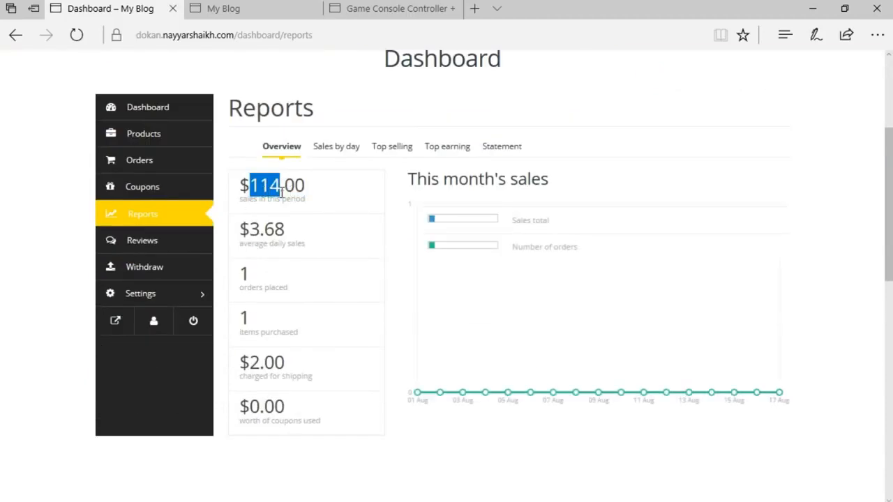
left_click_drag(285, 230, 249, 230)
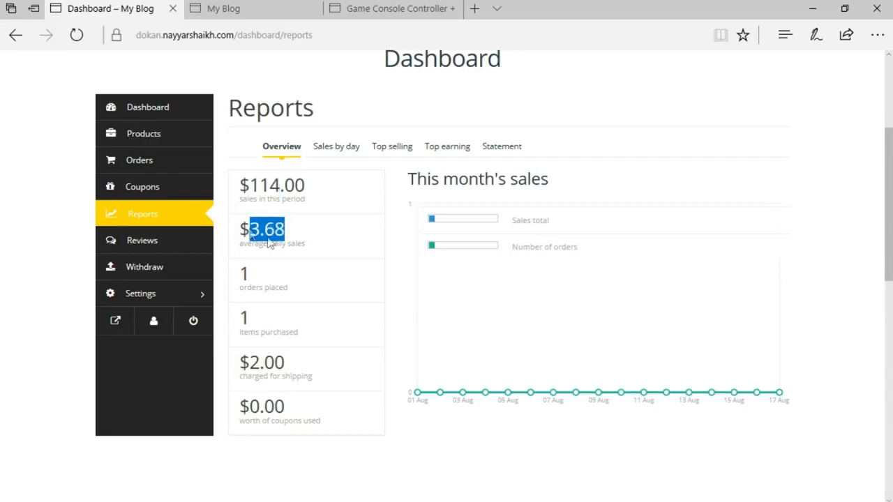
left_click(342, 251)
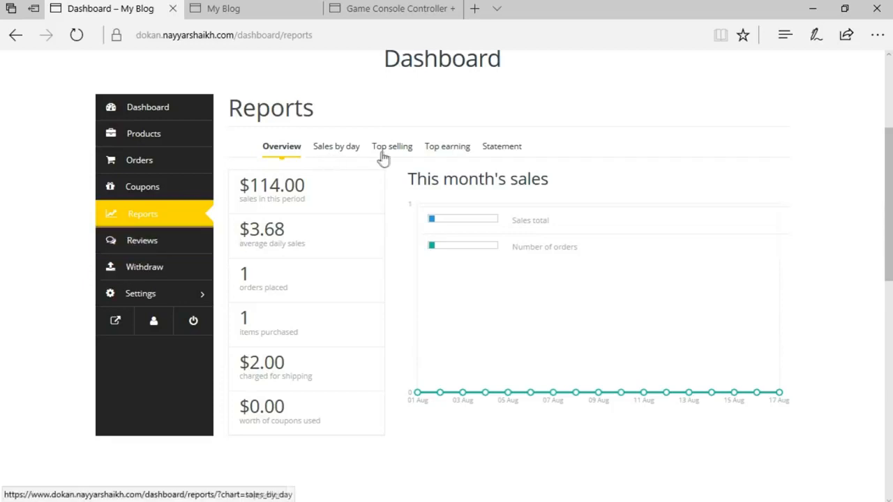
- Visit Reviews, then check the Withdraw page's $100.00 minimum and threshold line
left_click(167, 246)
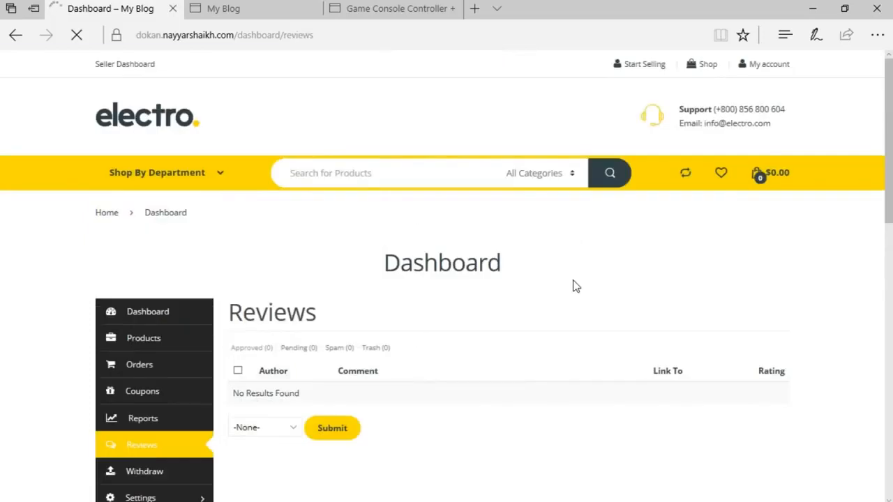
scroll(573, 280, "down", 2)
left_click(182, 346)
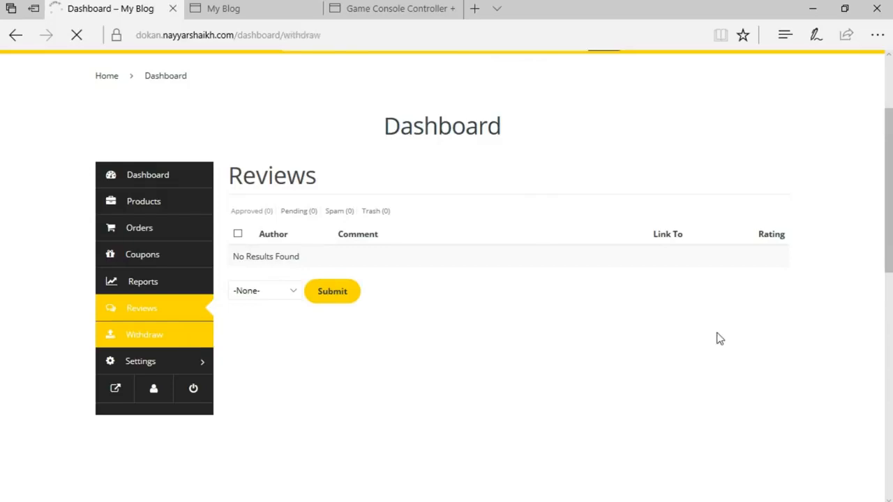
scroll(718, 338, "down", 2)
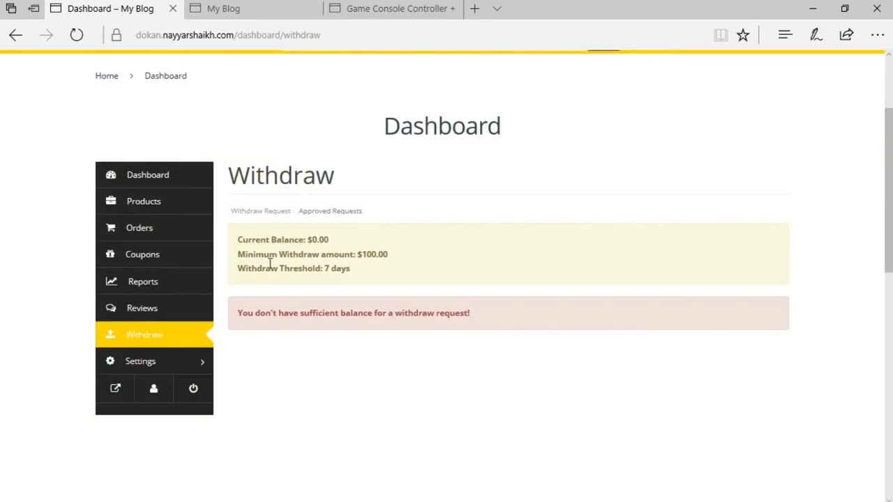
left_click_drag(388, 258, 322, 255)
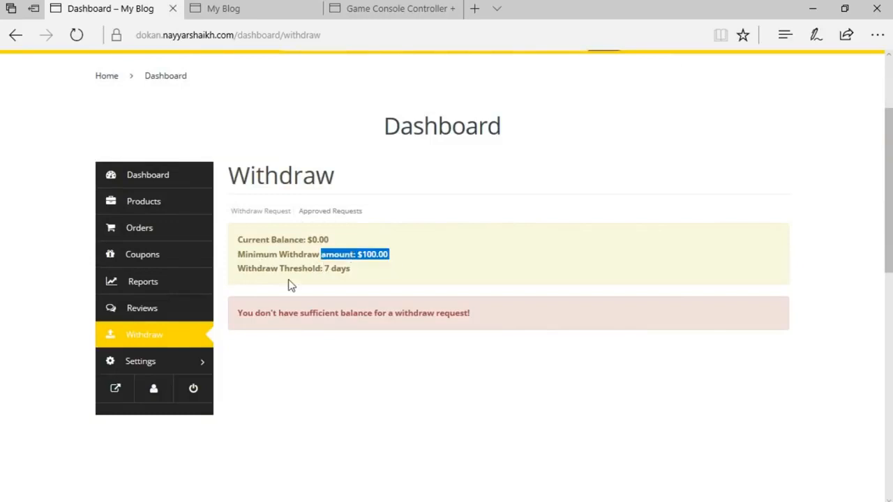
left_click_drag(238, 268, 401, 277)
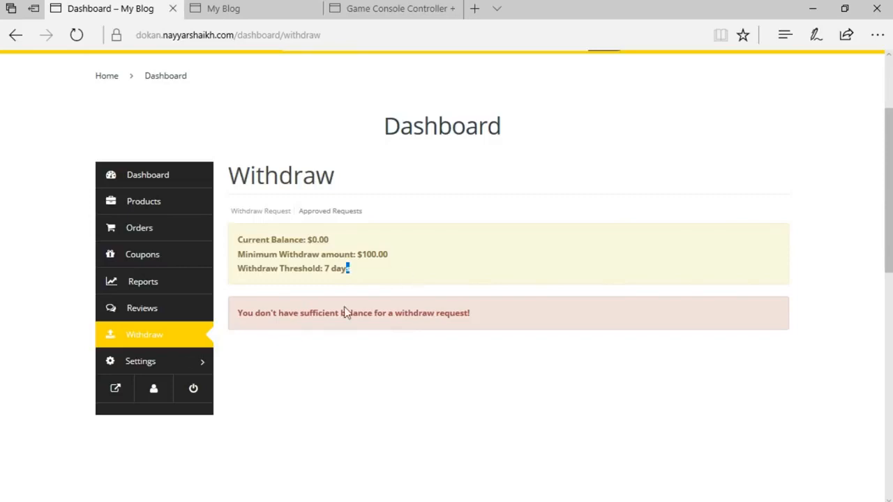
left_click(160, 368)
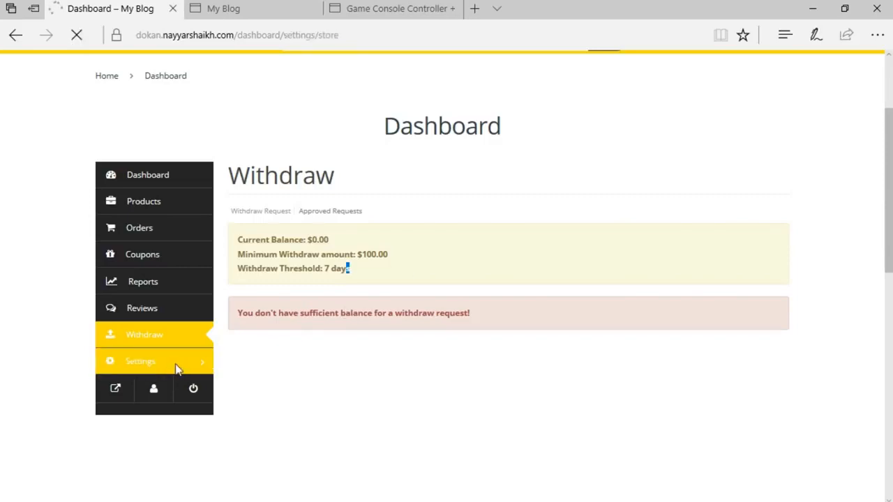
- Scroll through the Settings > Store page, showing the 75% profile completion
scroll(650, 350, "down", 3)
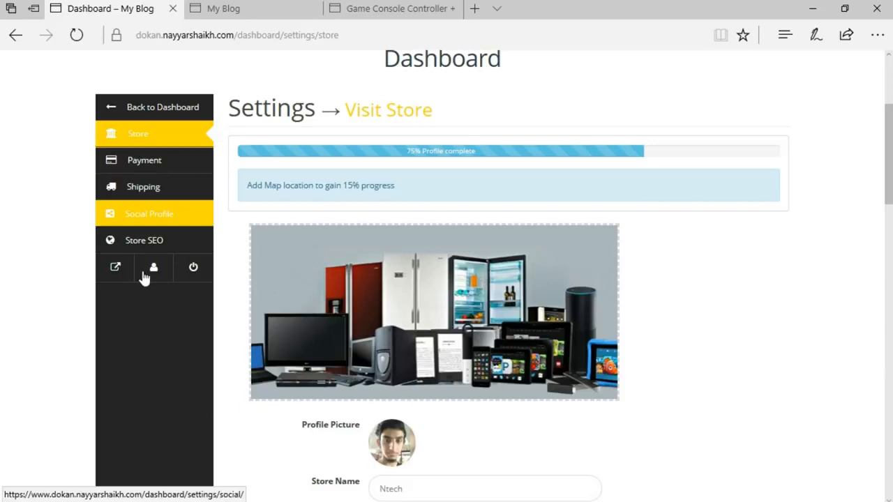
scroll(144, 364, "up", 3)
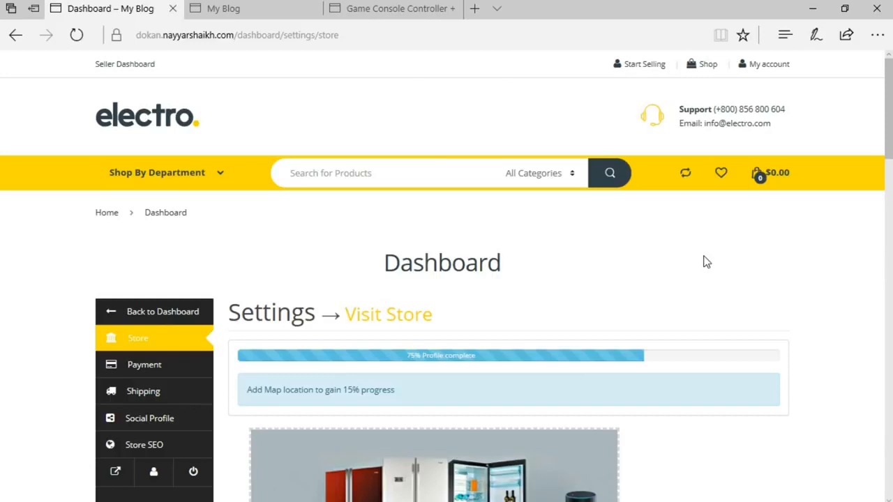
scroll(715, 281, "down", 1)
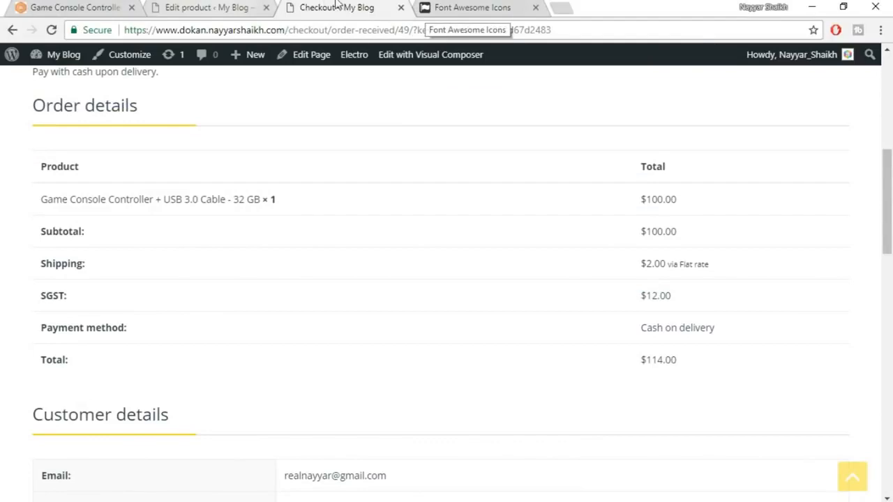
scroll(395, 136, "up", 6)
left_click(112, 155)
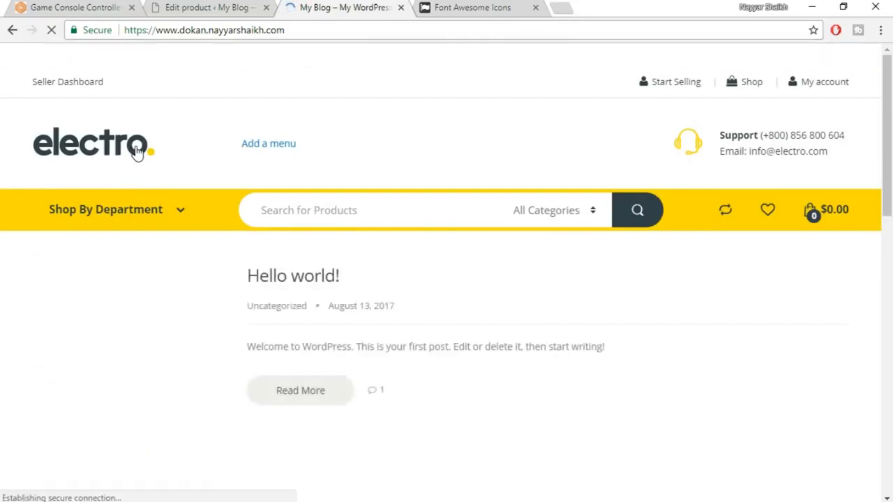
left_click_drag(891, 165, 890, 93)
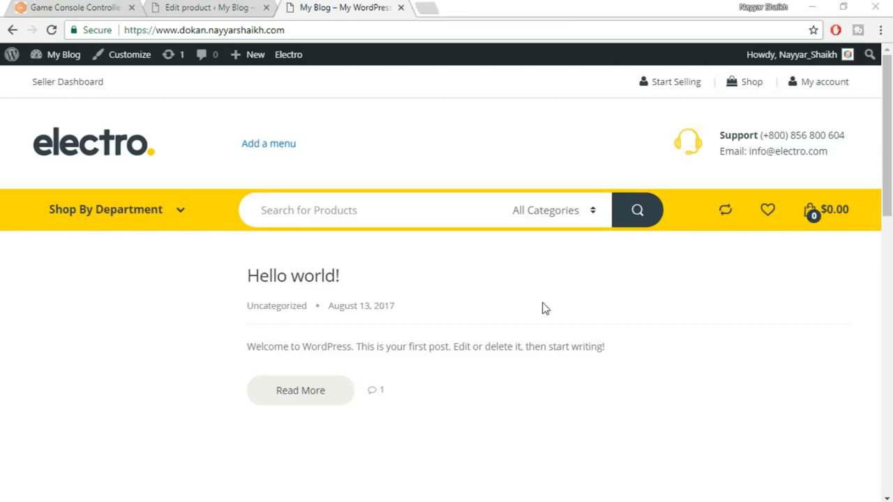
left_click(236, 6)
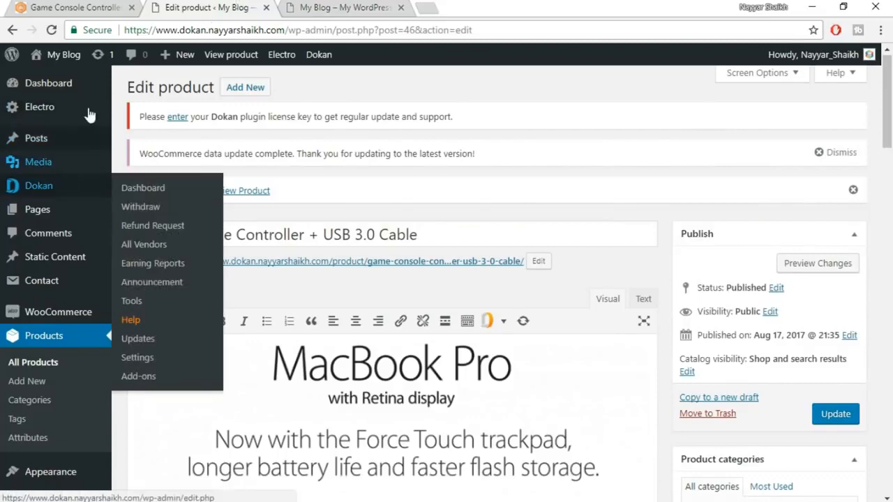
left_click(86, 6)
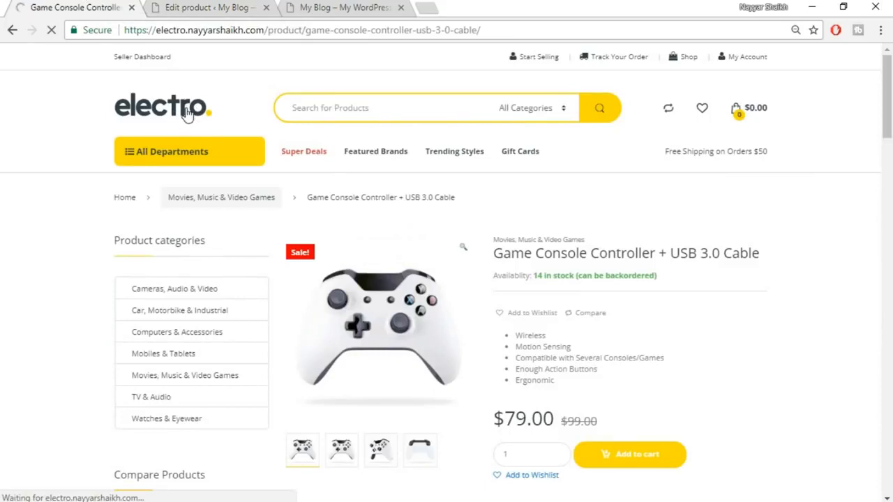
left_click(187, 115)
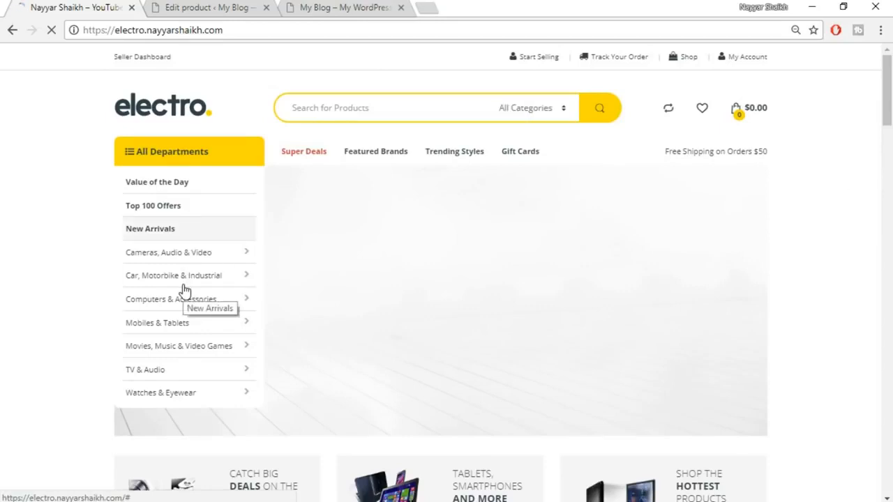
mouse_move(204, 267)
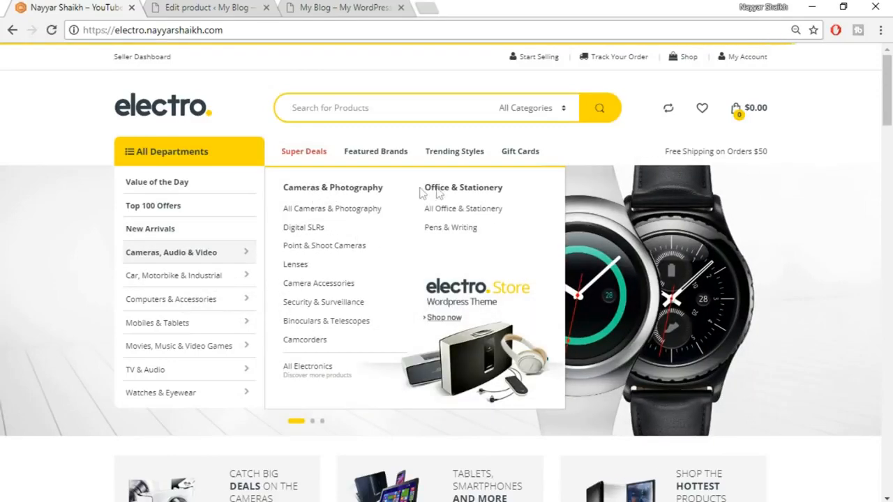
mouse_move(179, 343)
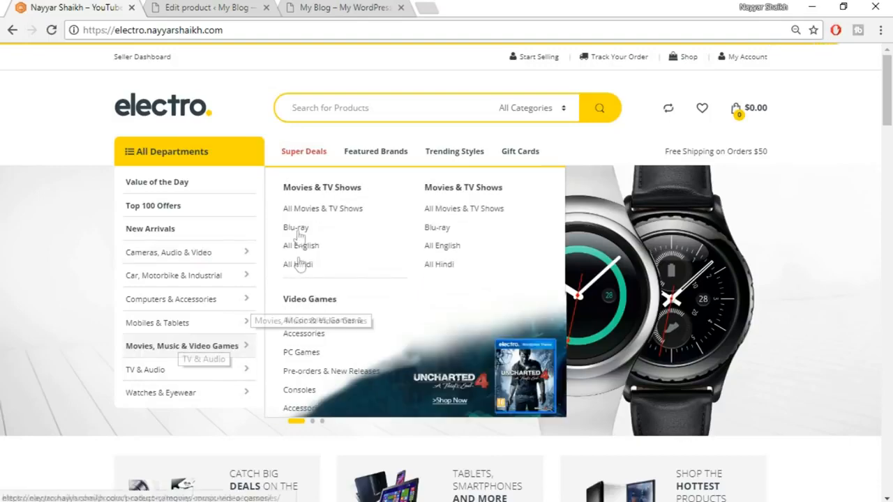
mouse_move(241, 300)
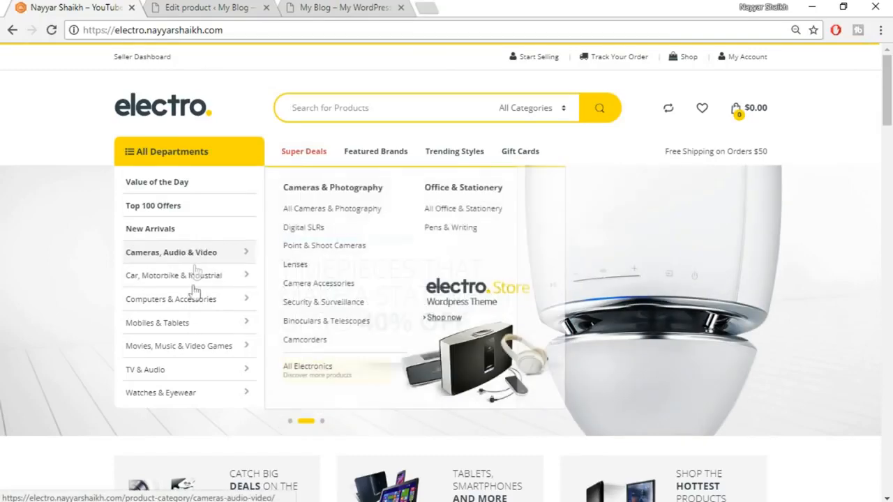
left_click(215, 10)
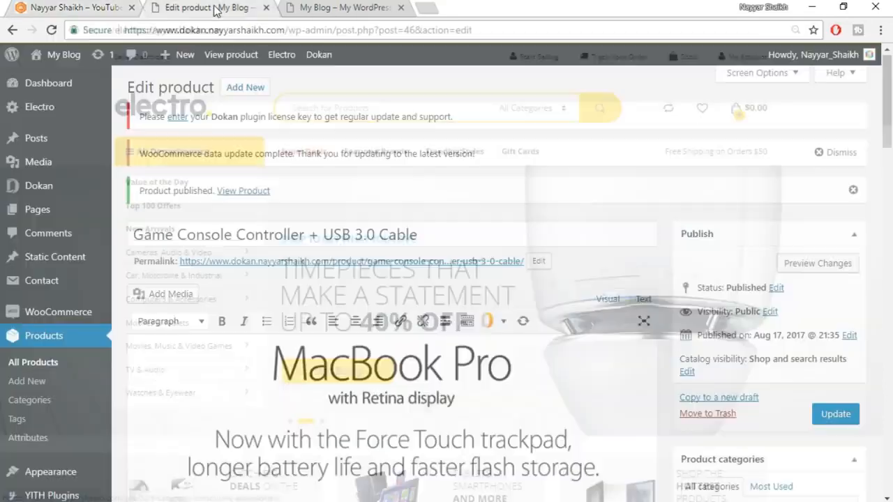
- Add the product category 'Cameras & Audios', checking the storefront's department names first
left_click(40, 401)
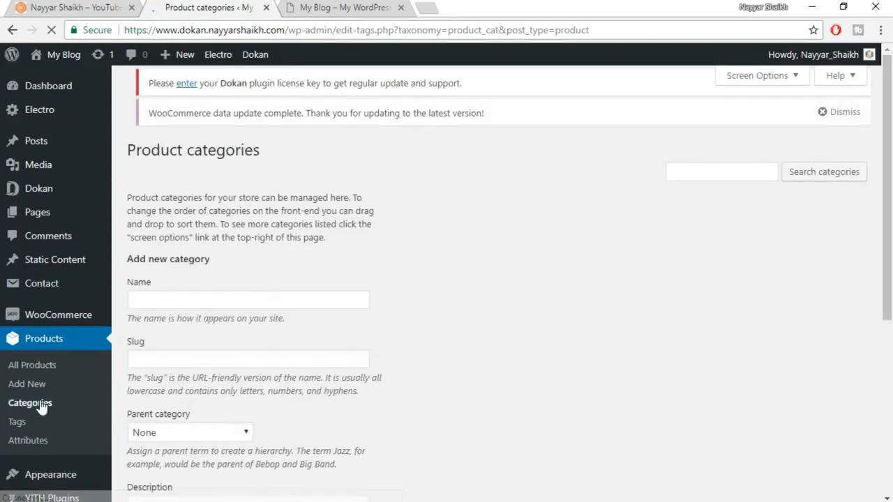
left_click(65, 7)
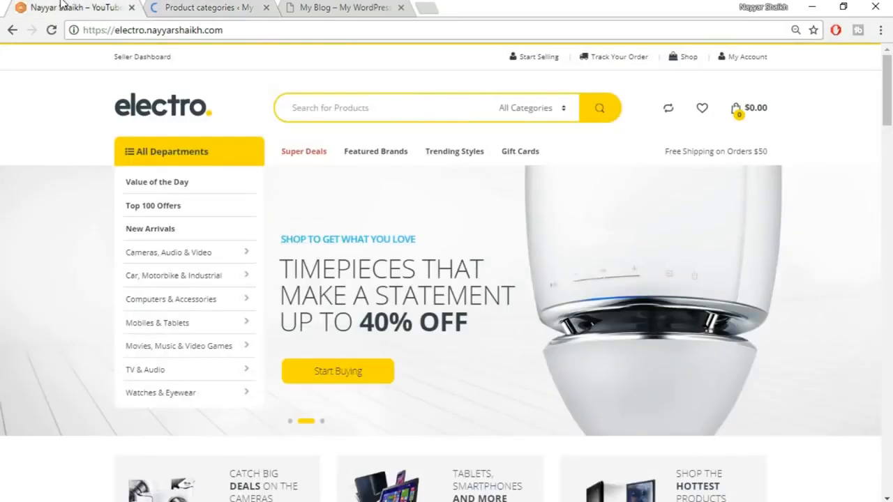
mouse_move(182, 261)
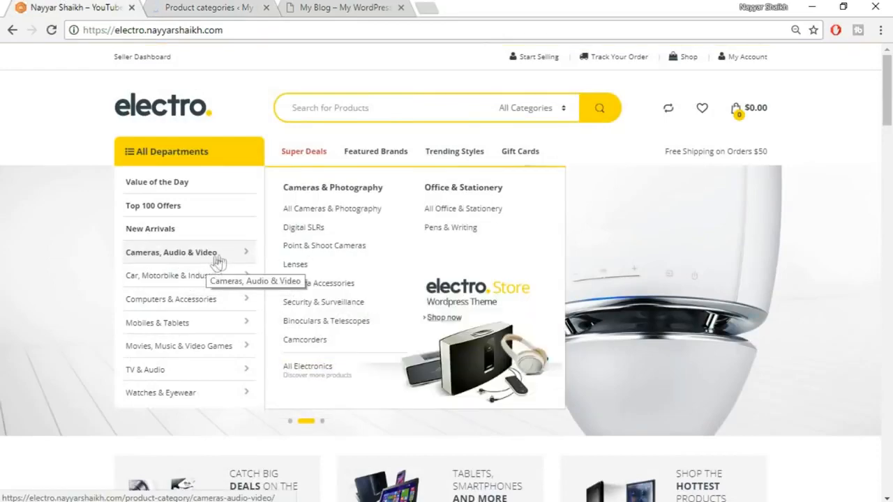
left_click(220, 5)
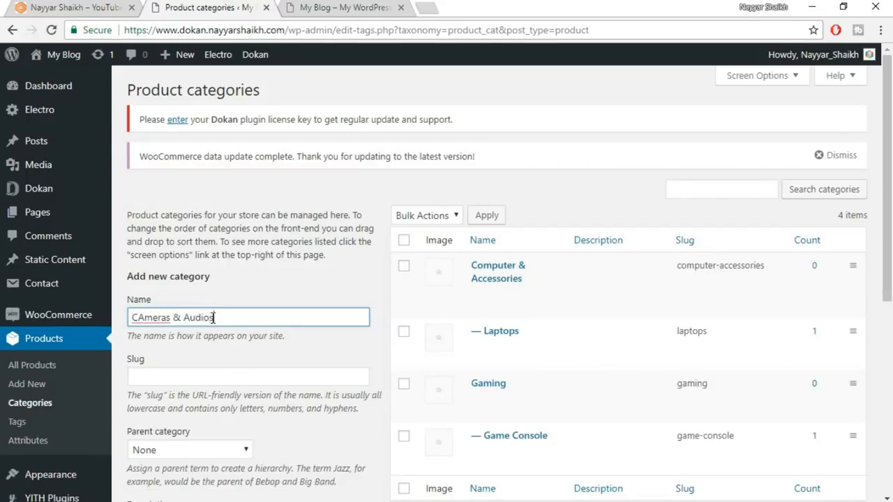
type("a")
scroll(232, 298, "down", 2)
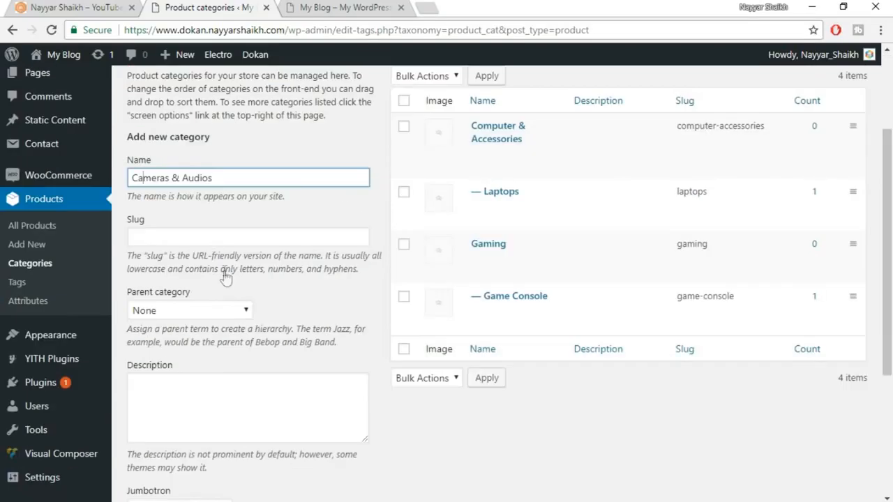
scroll(224, 271, "down", 3)
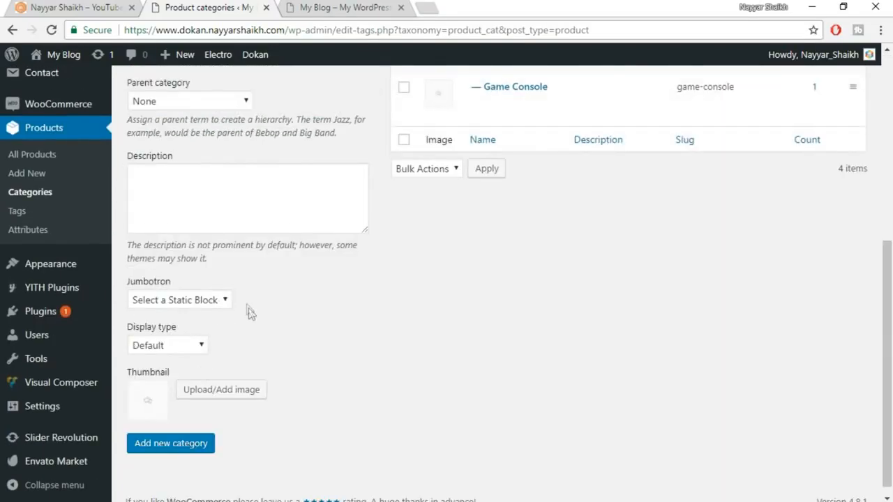
left_click(205, 453)
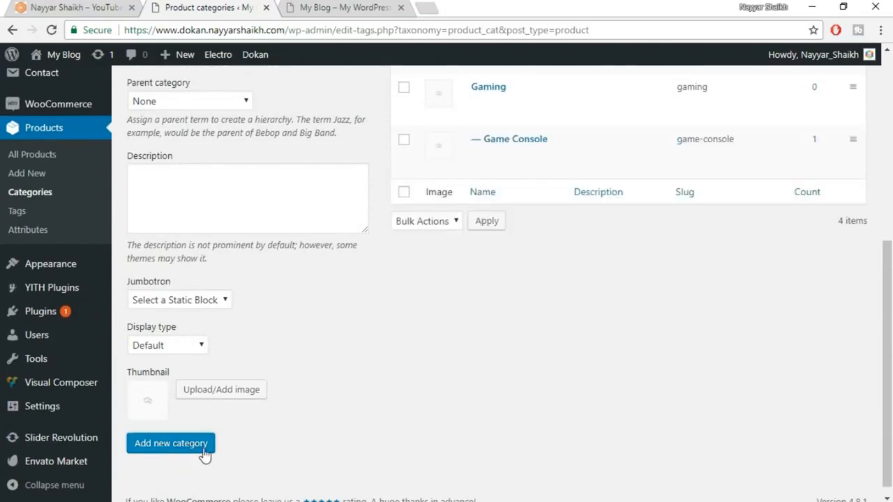
- Add the product category 'Car &Motorbikes' (slug car-motorbikes)
scroll(504, 400, "up", 5)
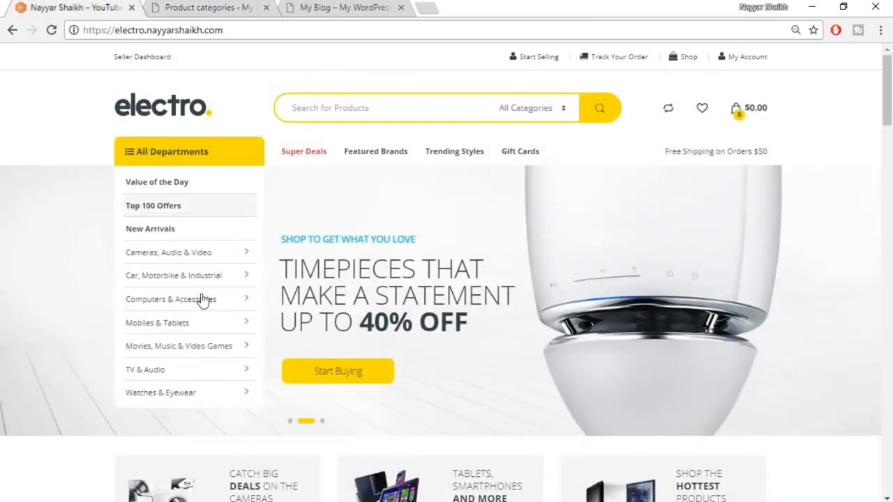
mouse_move(225, 281)
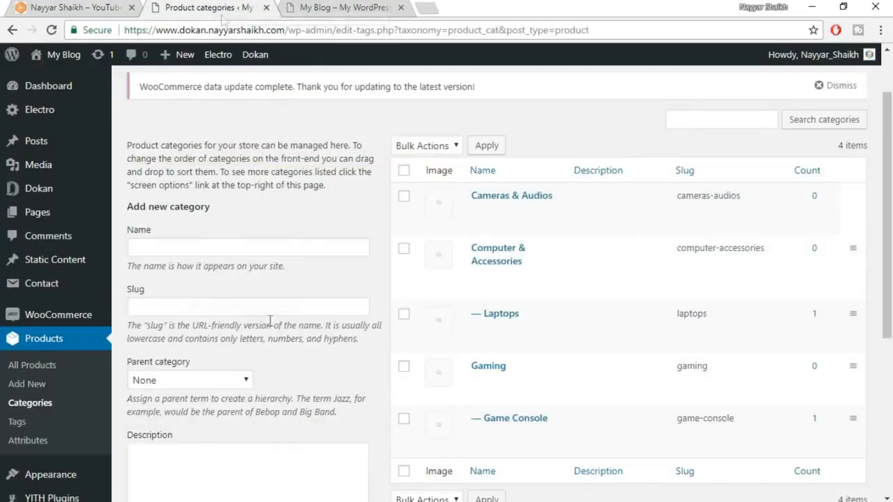
left_click(225, 249)
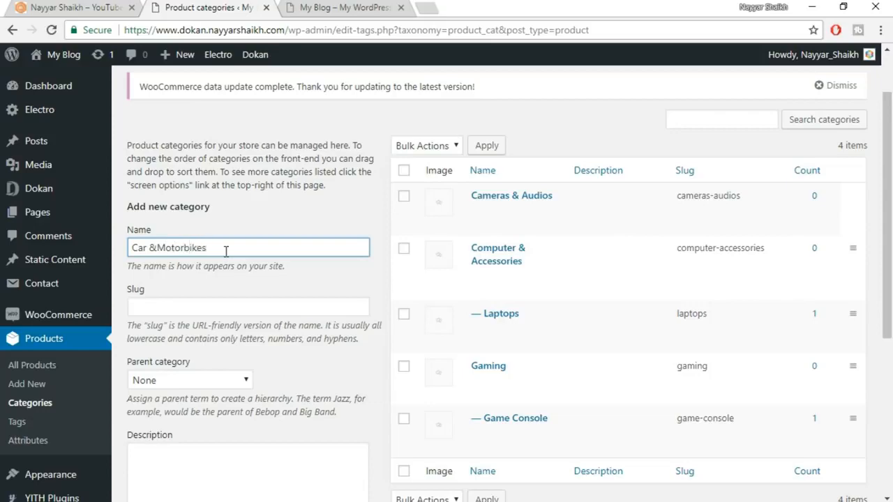
scroll(287, 372, "down", 4)
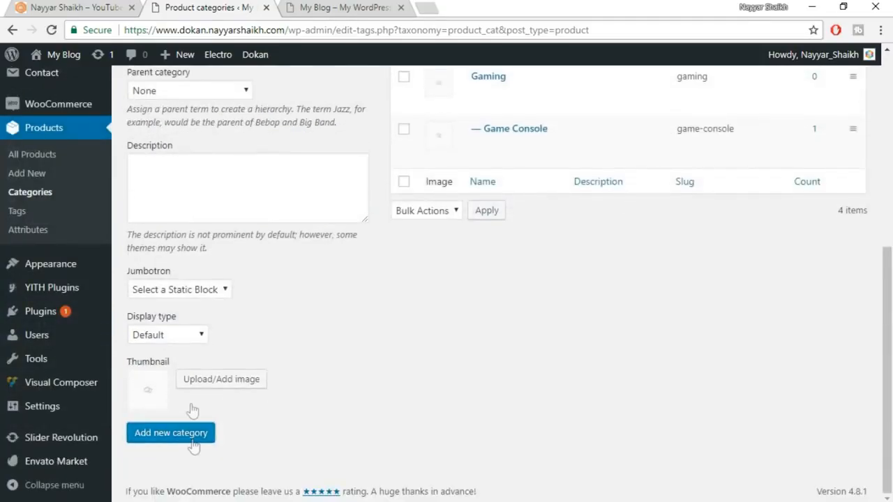
left_click(3, 2)
left_click(37, 3)
mouse_move(165, 302)
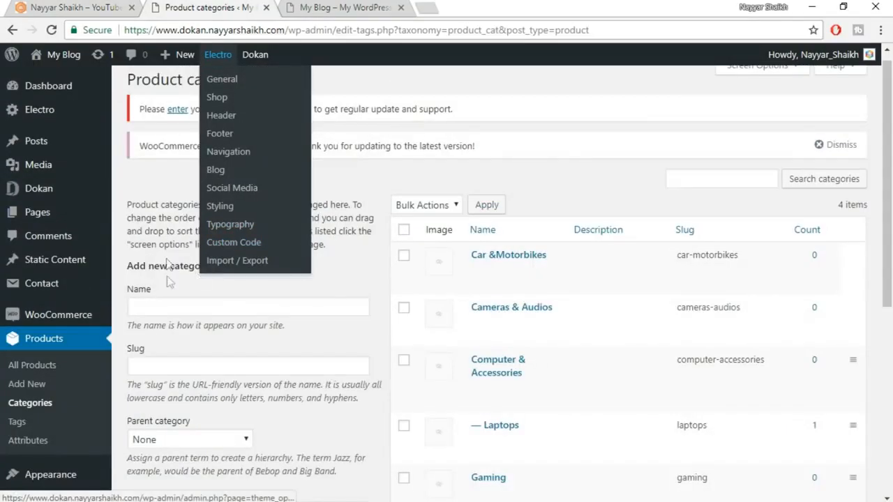
left_click(185, 311)
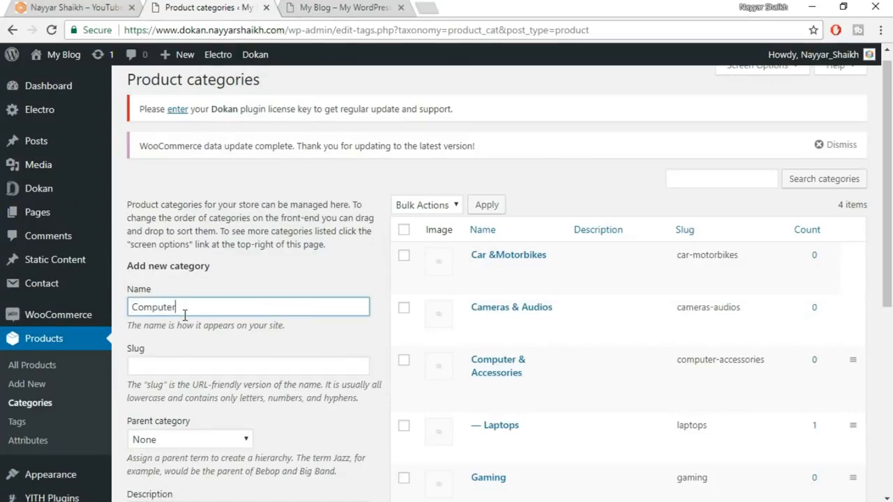
scroll(189, 322, "down", 5)
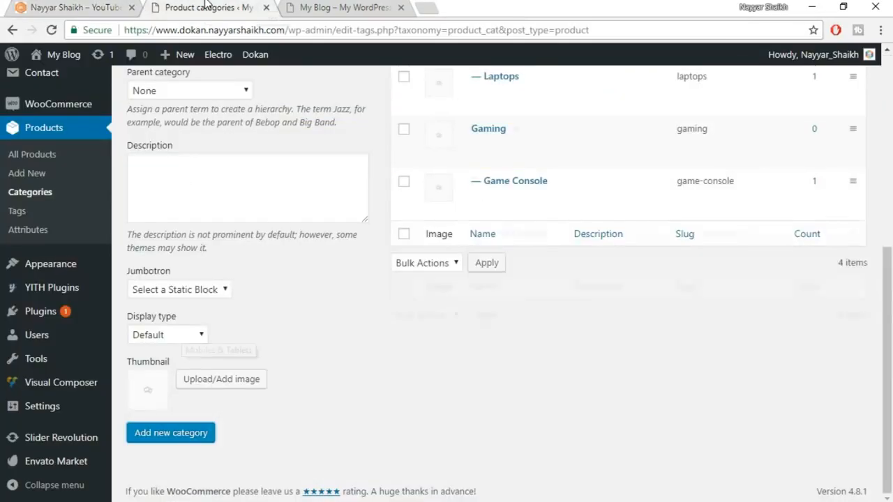
scroll(256, 244, "up", 5)
left_click(215, 234)
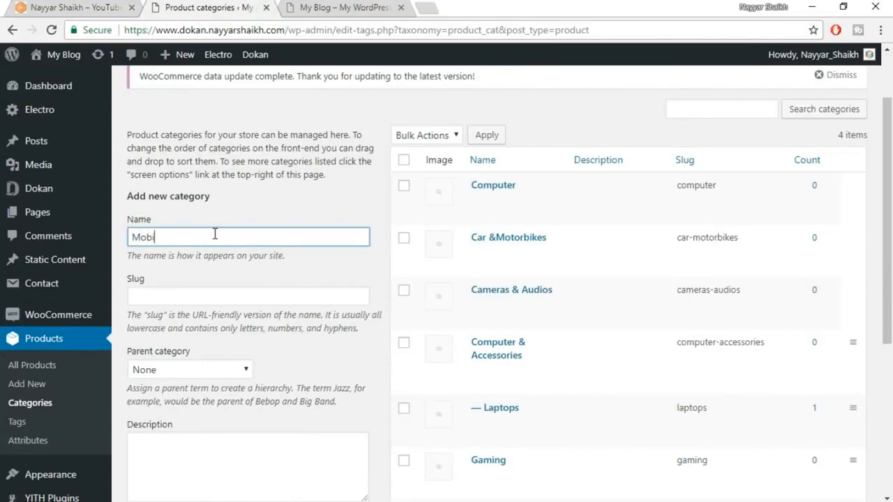
scroll(343, 290, "down", 4)
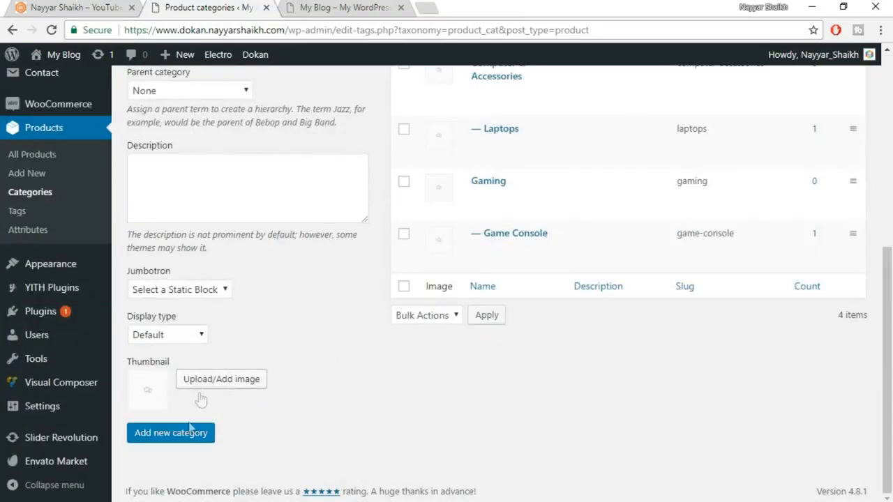
left_click(139, 432)
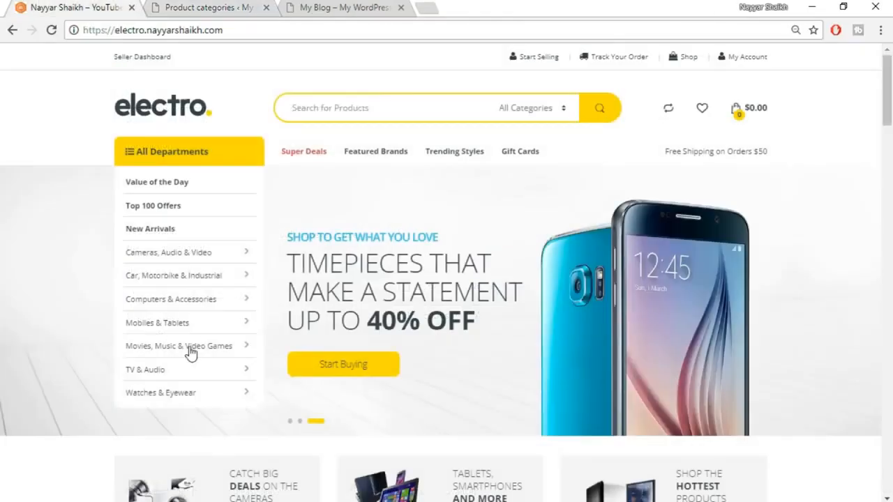
mouse_move(183, 371)
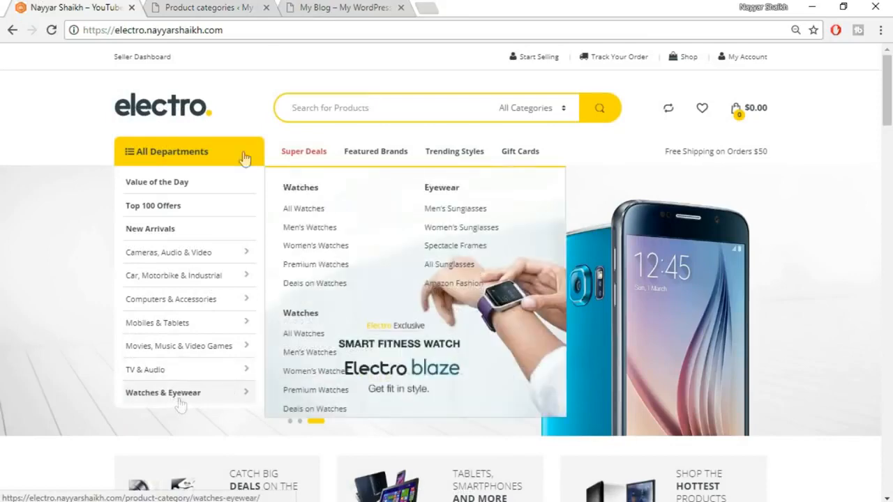
left_click(220, 6)
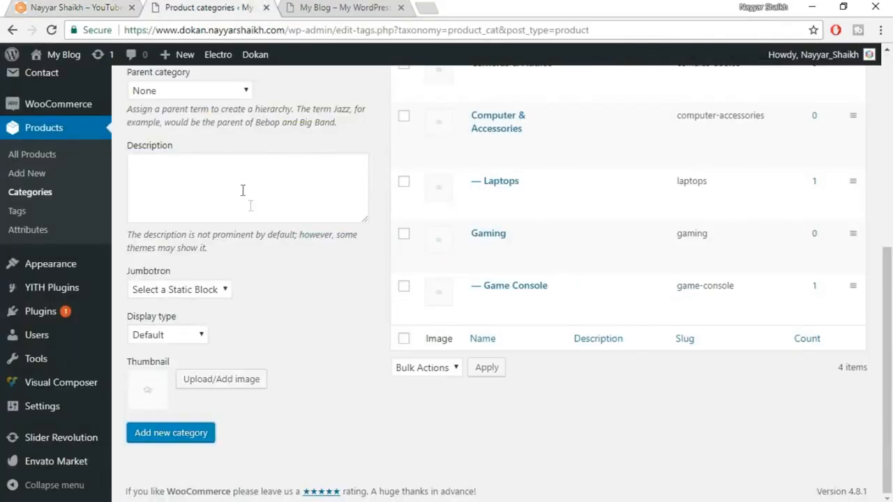
scroll(243, 193, "up", 4)
left_click(207, 171)
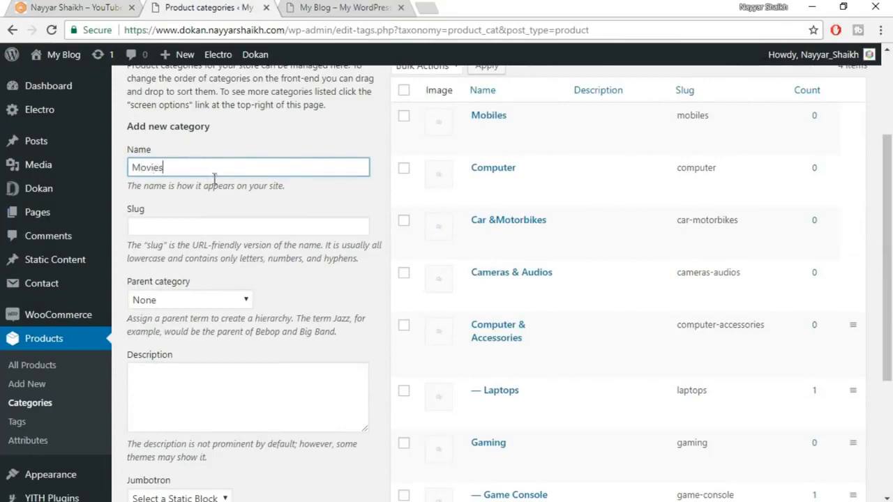
type("Movies")
scroll(214, 178, "down", 3)
left_click(200, 378)
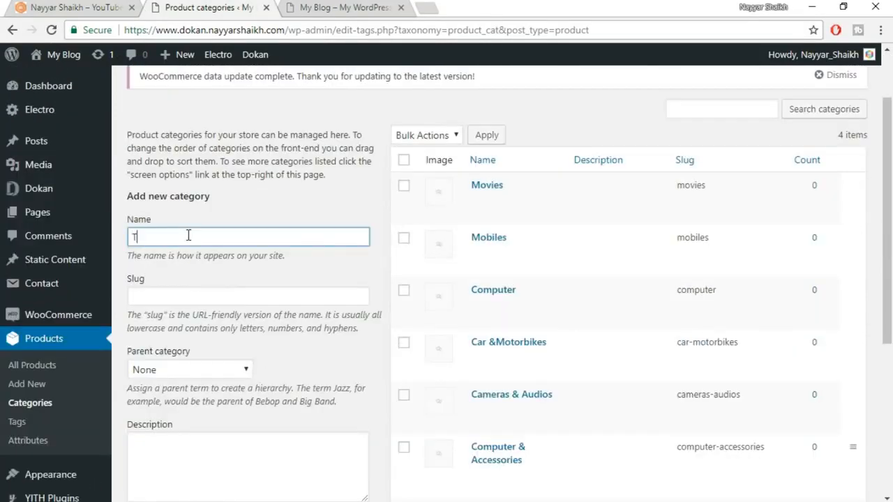
scroll(225, 205, "down", 3)
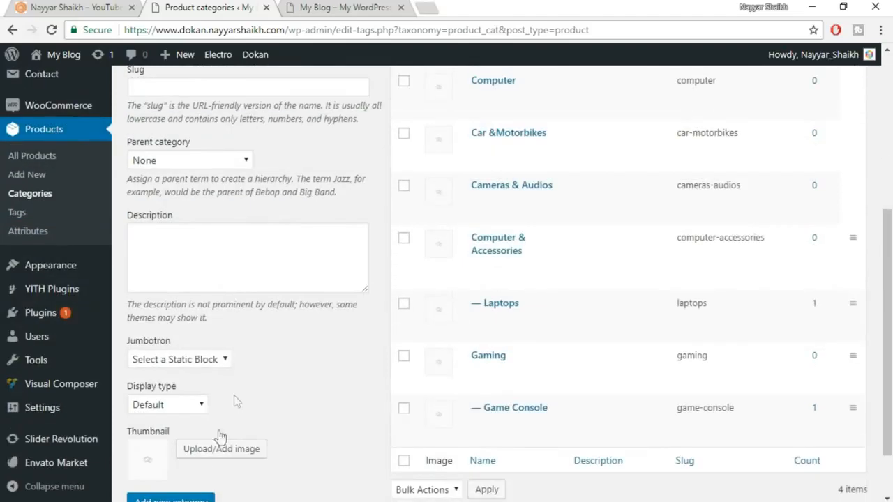
left_click(171, 497)
scroll(230, 314, "up", 4)
left_click(219, 319)
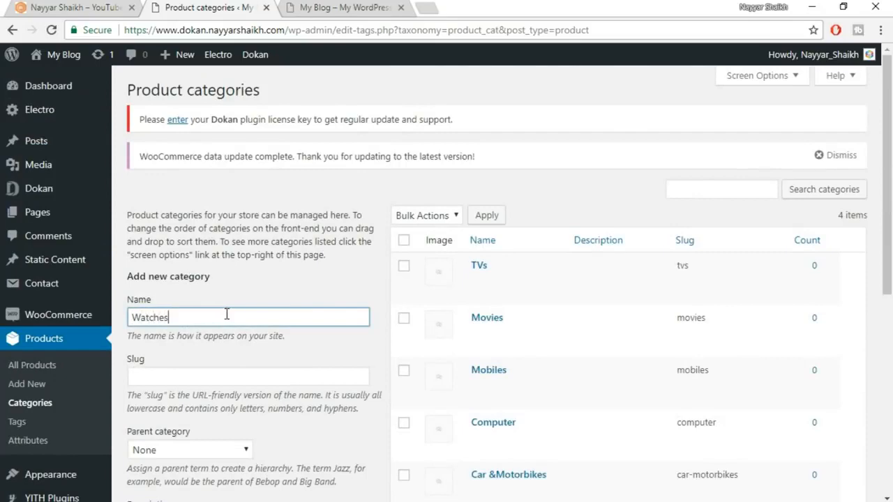
scroll(230, 321, "down", 5)
left_click(186, 422)
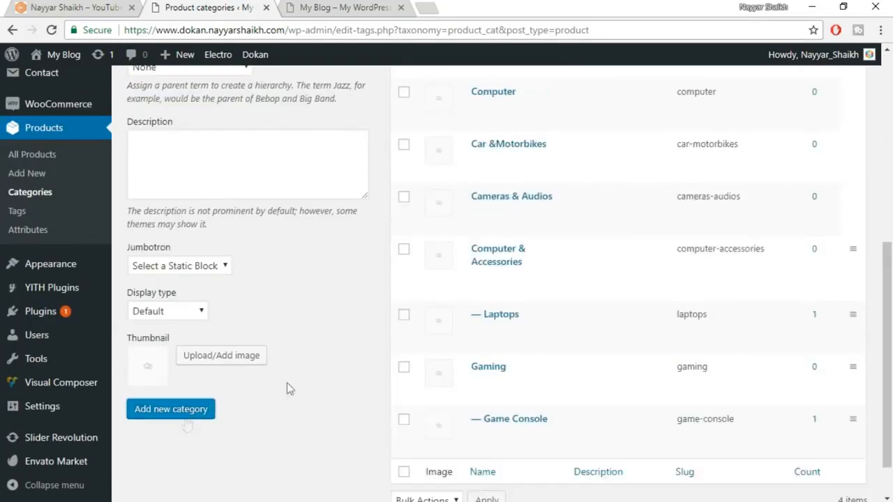
scroll(607, 275, "up", 5)
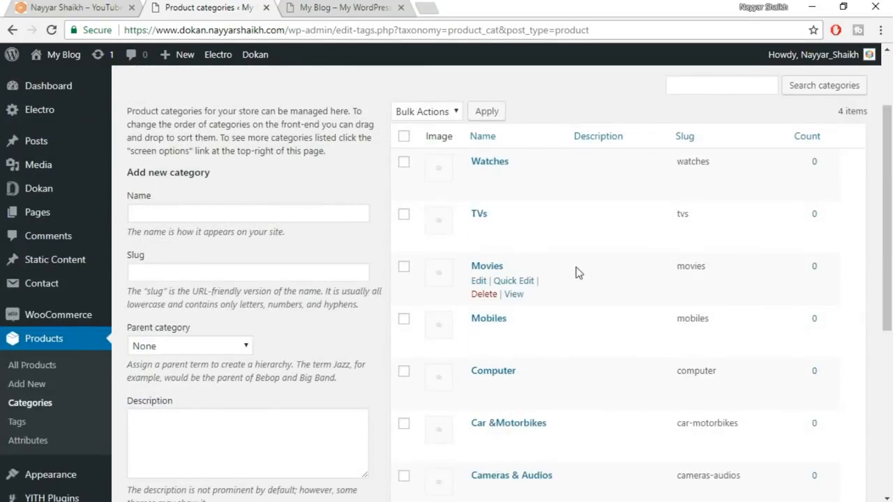
left_click(70, 7)
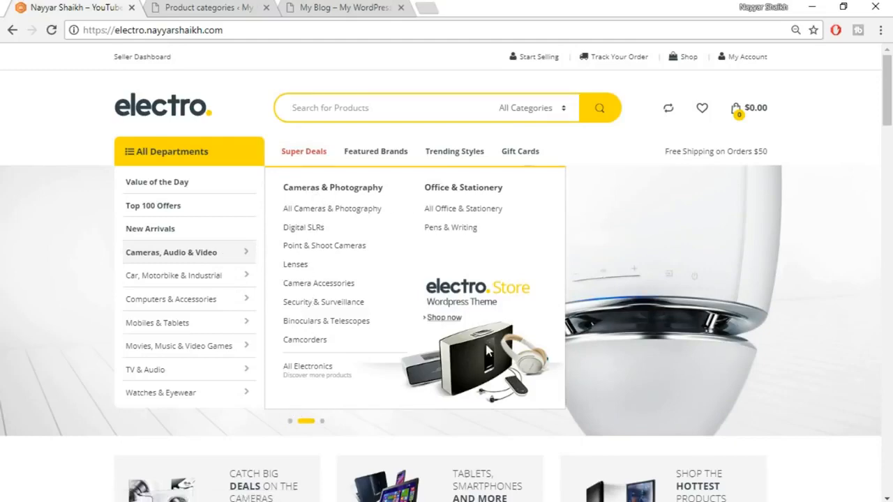
left_click(213, 7)
scroll(282, 231, "up", 2)
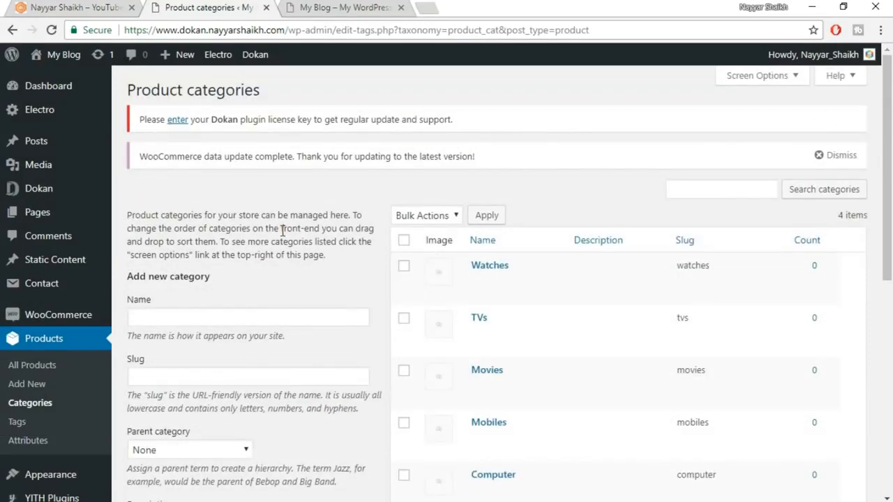
mouse_move(53, 269)
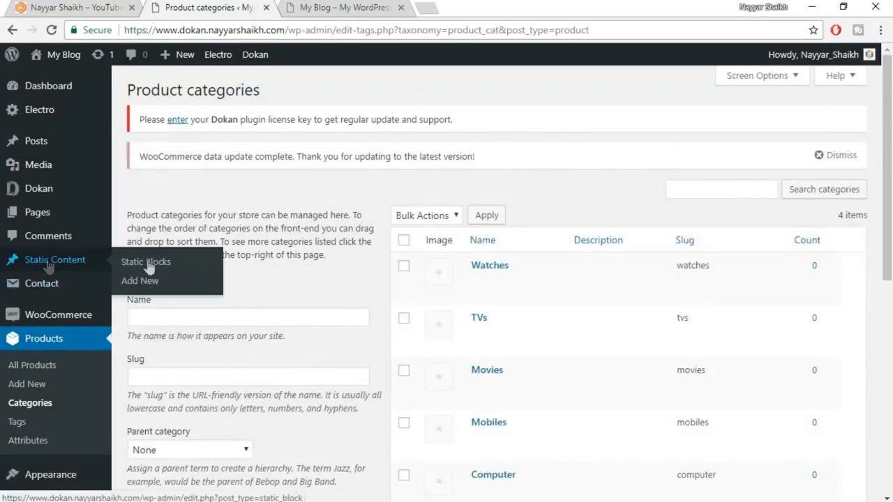
- Add a new static block titled 'Cameras' and publish it
left_click(150, 286)
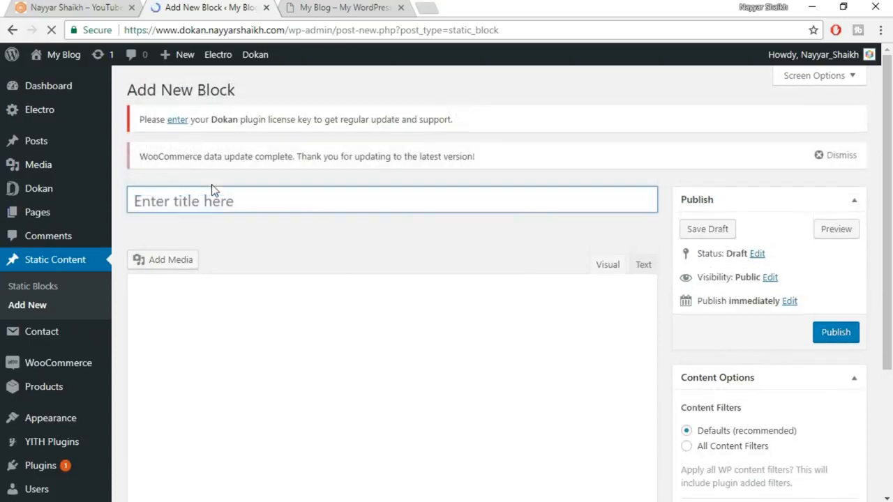
left_click(42, 7)
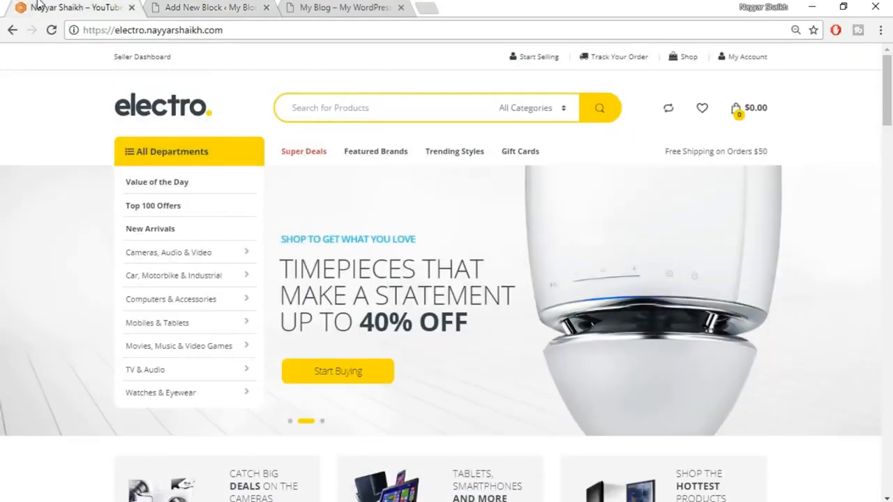
left_click(231, 8)
type("Cameras")
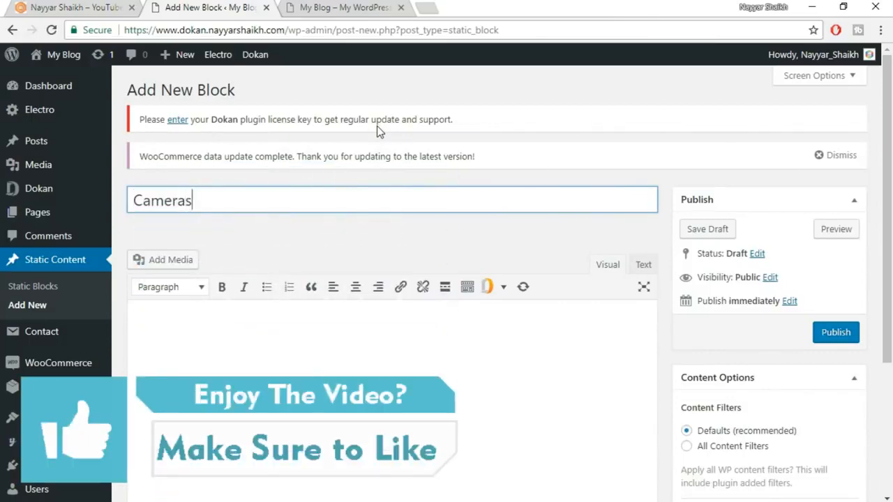
scroll(852, 202, "down", 2)
scroll(850, 209, "down", 1)
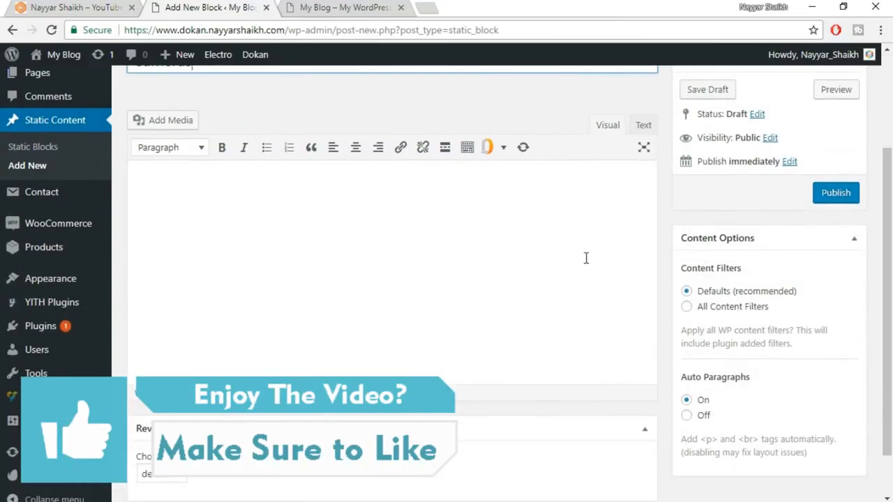
scroll(291, 258, "up", 2)
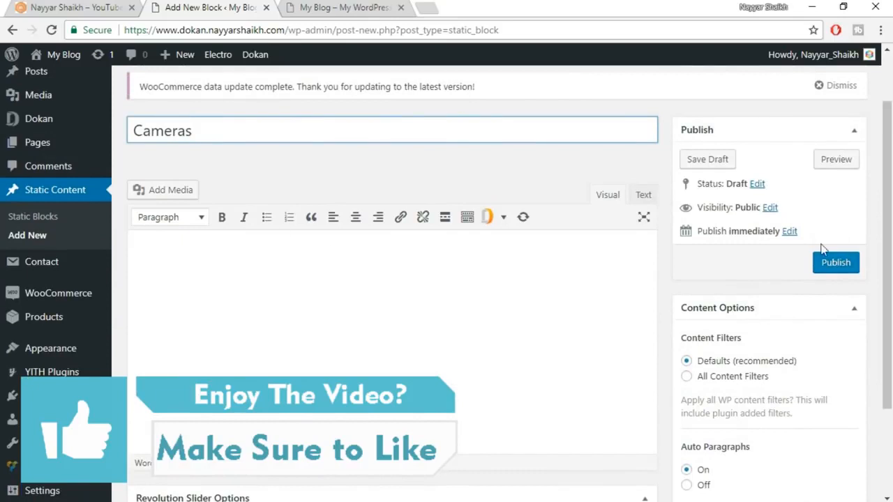
left_click(835, 264)
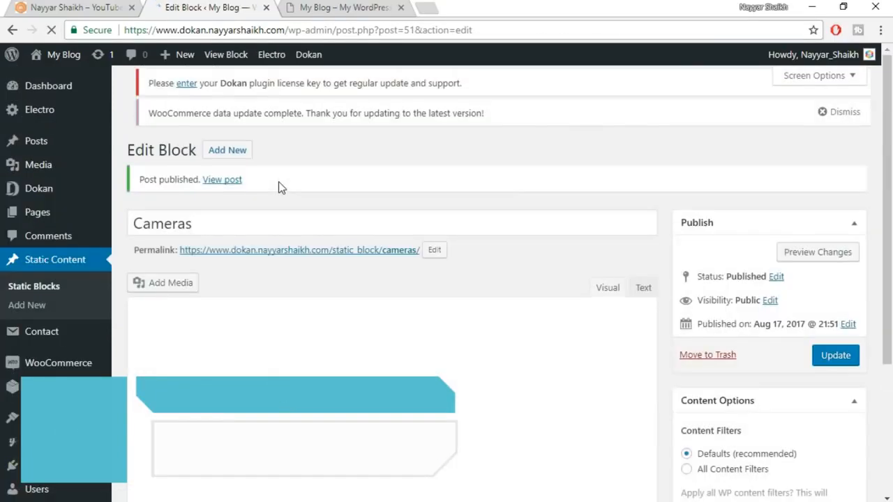
- In Visual Composer Role Manager, set Post types to Custom with post, product and static_block enabled, and save
scroll(57, 360, "down", 5)
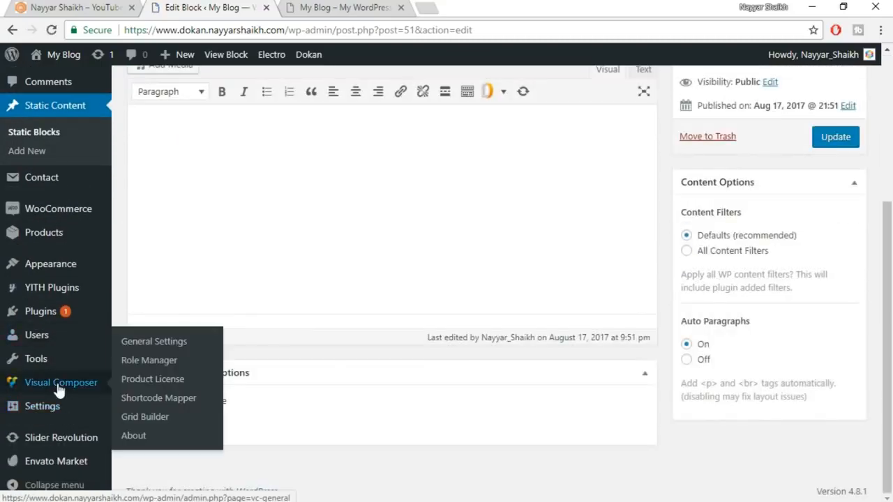
scroll(58, 389, "up", 1)
scroll(18, 440, "down", 3)
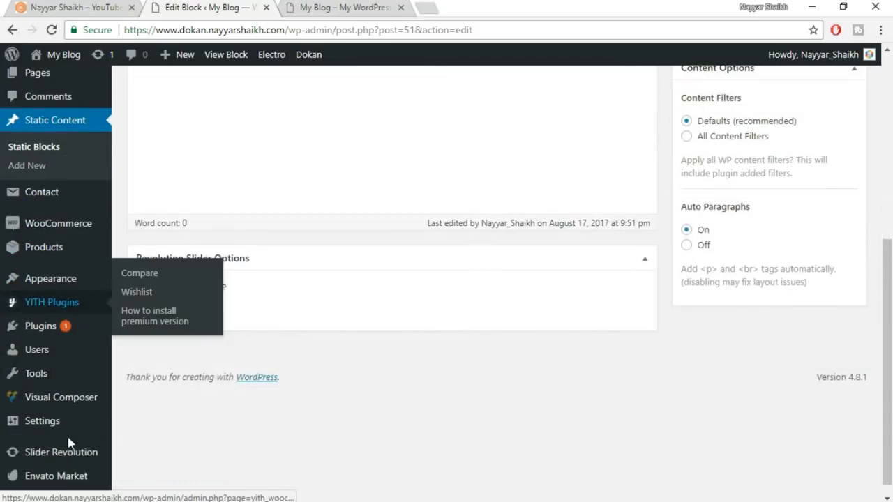
mouse_move(60, 384)
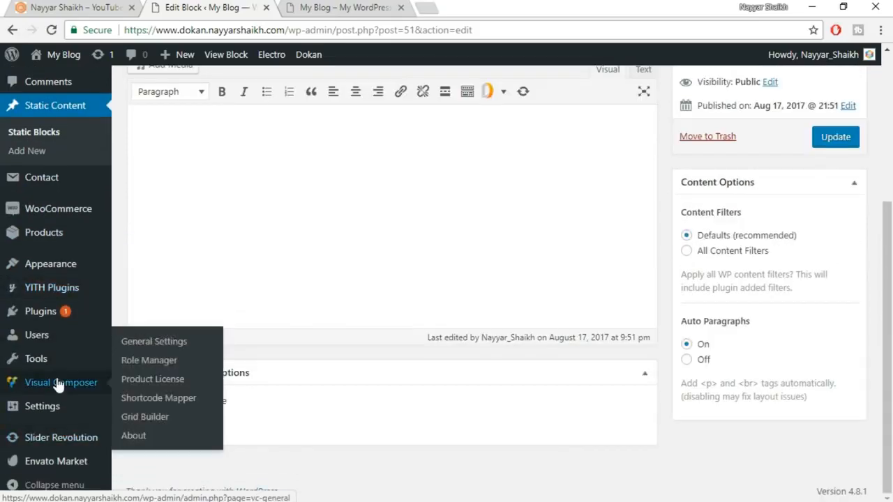
left_click(155, 364)
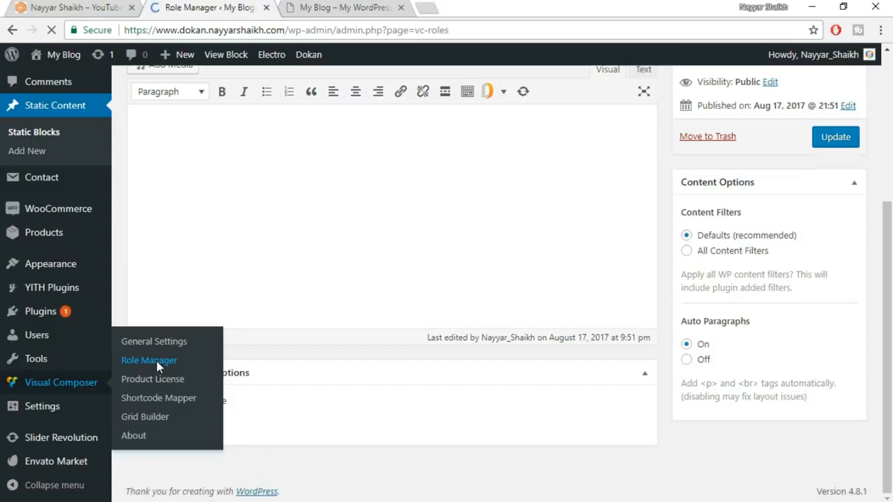
scroll(527, 321, "down", 1)
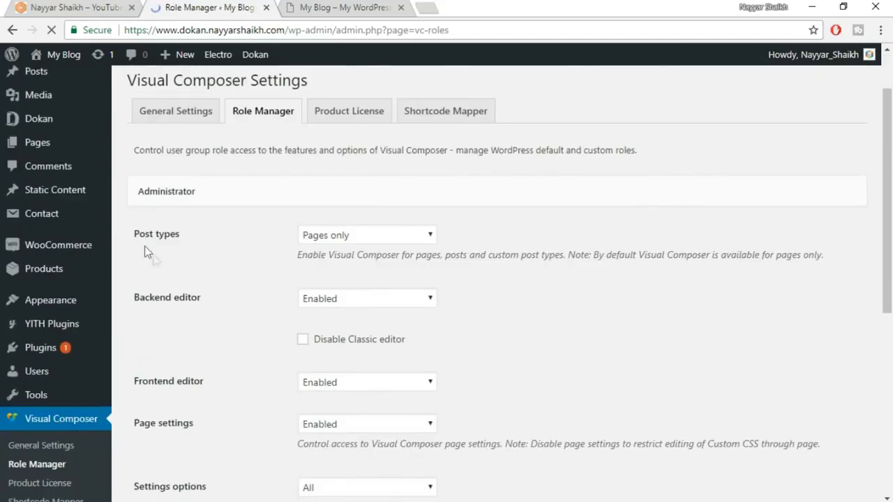
left_click(376, 240)
left_click(359, 265)
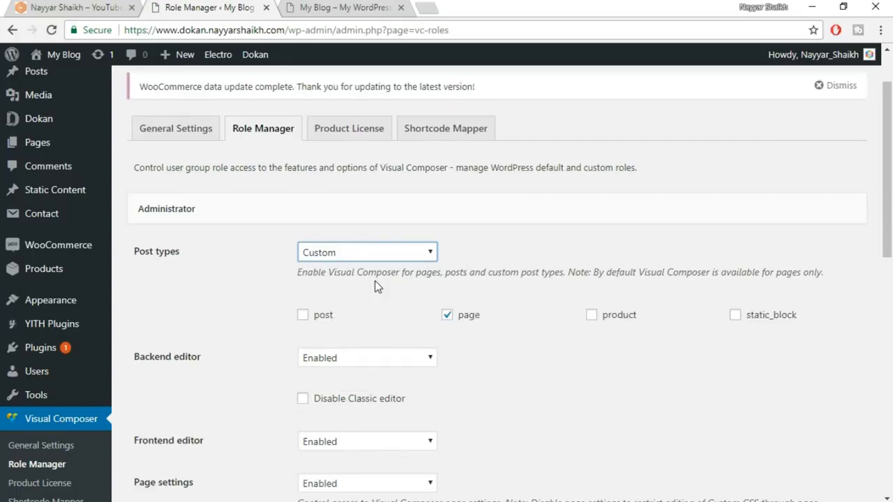
left_click(322, 315)
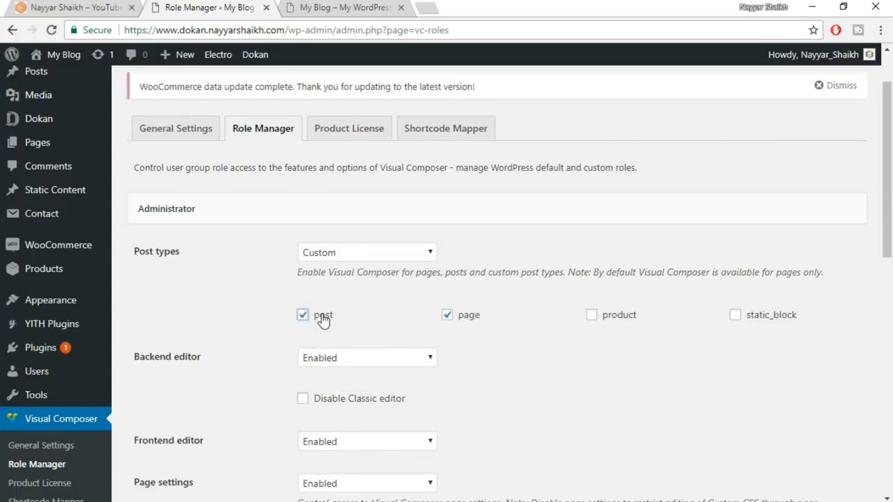
left_click(590, 318)
left_click(769, 324)
scroll(813, 339, "down", 9)
left_click(165, 468)
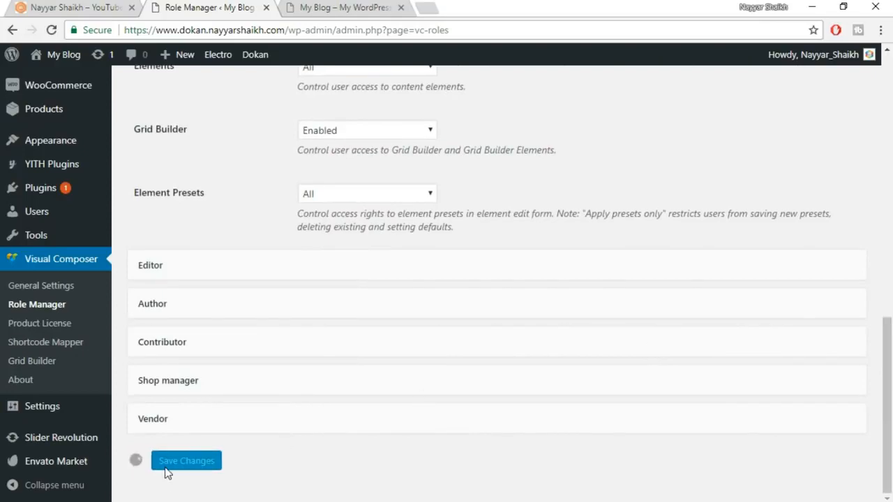
- Reopen the Cameras static block for editing from the Static Blocks list
scroll(376, 362, "up", 10)
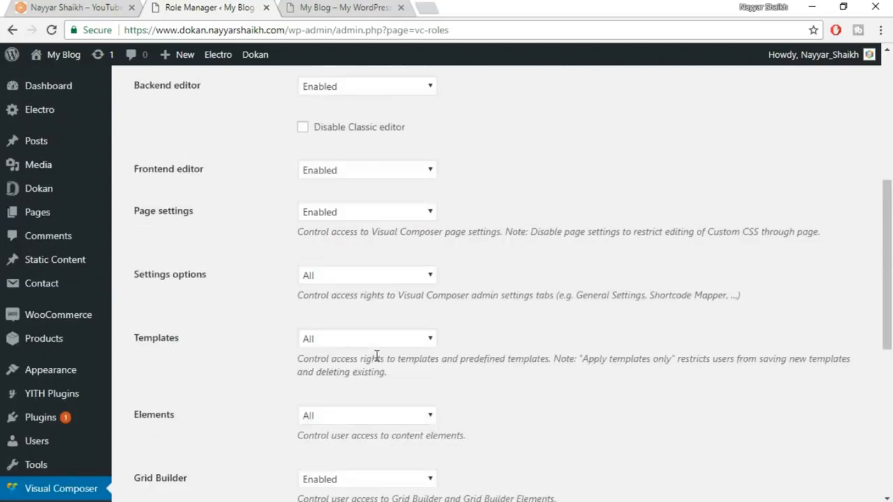
left_click(67, 265)
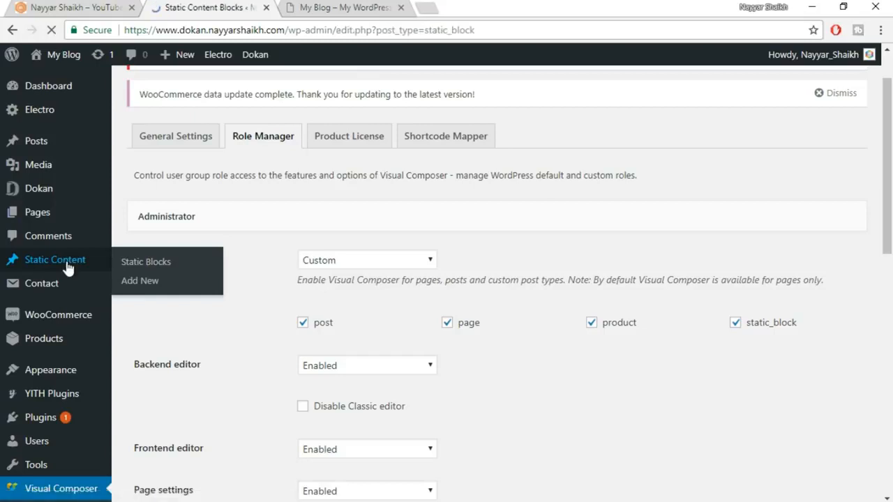
mouse_move(169, 267)
left_click(165, 282)
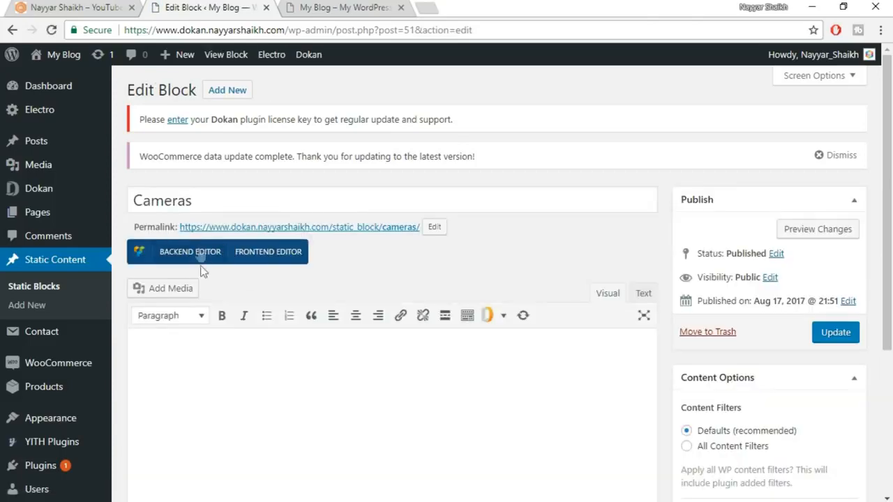
- Switch to the Visual Composer Backend Editor and add a Single Image element
scroll(214, 202, "down", 1)
left_click(210, 188)
scroll(449, 231, "down", 3)
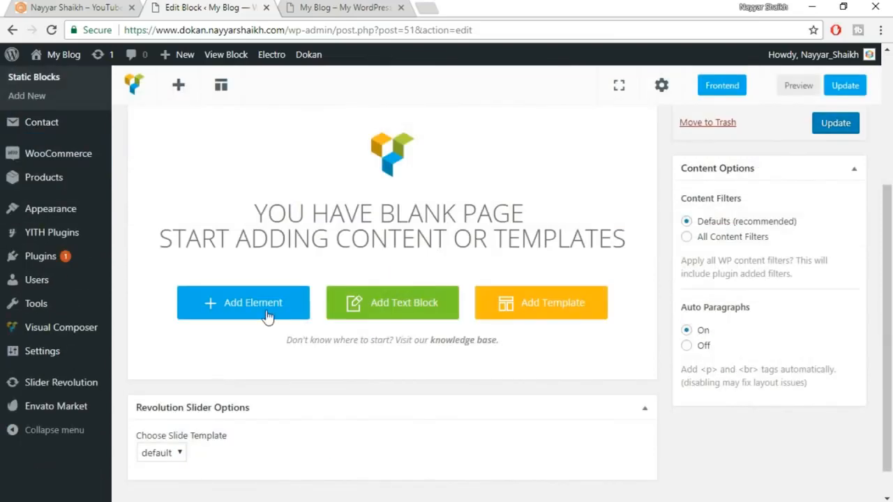
left_click(267, 317)
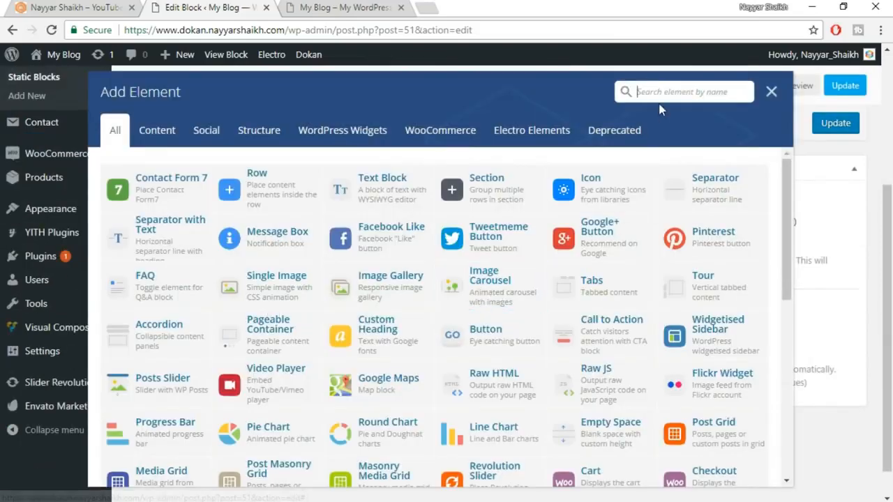
type("ima")
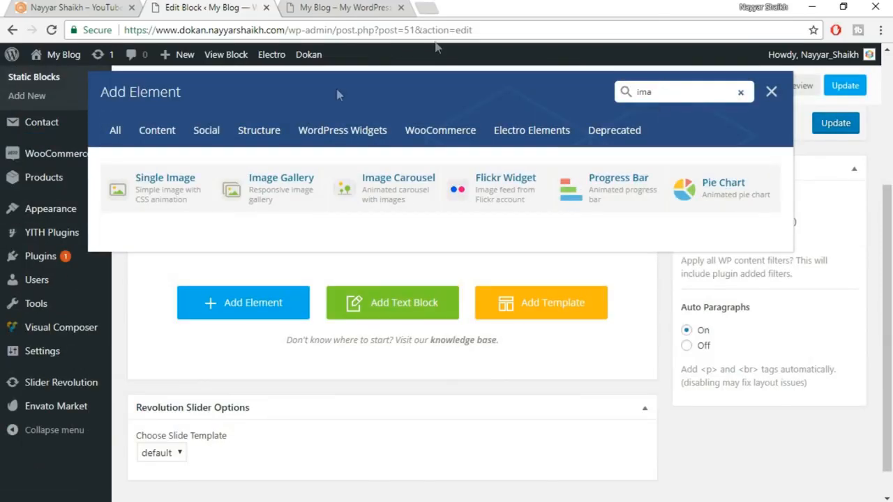
left_click(161, 194)
- Check the live store's Cameras department menu, then return to the block editor
left_click(77, 6)
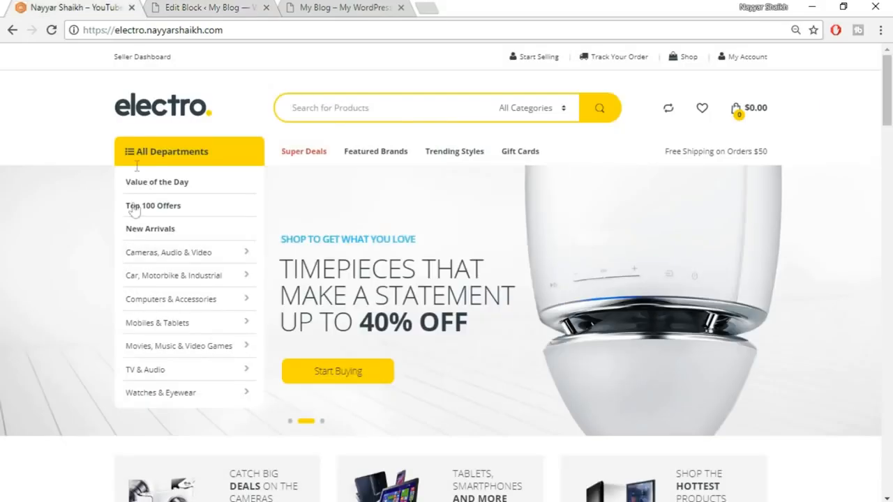
mouse_move(152, 253)
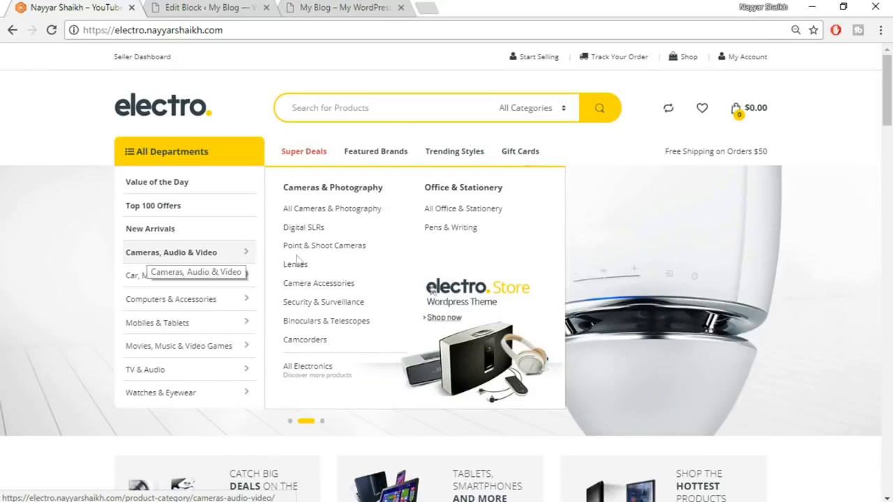
left_click(179, 6)
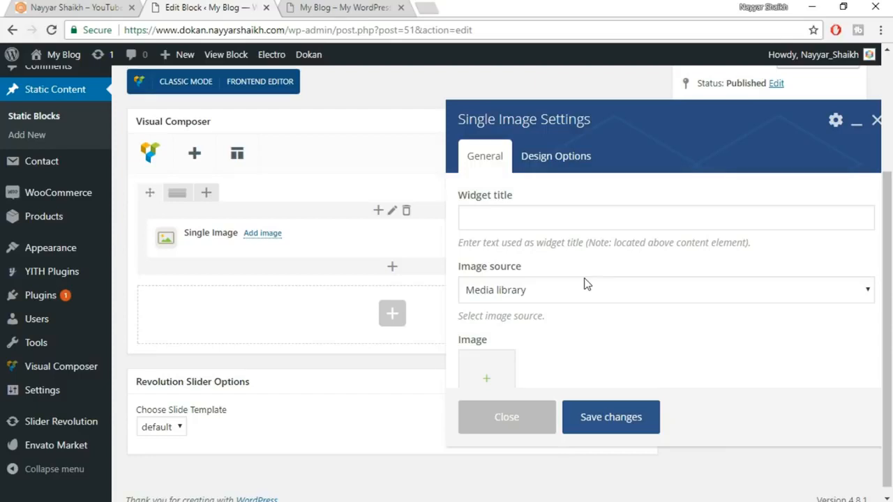
- Upload Cameras.png from Resources > Images > Departments Menu and set it as the Single Image
scroll(544, 279, "down", 1)
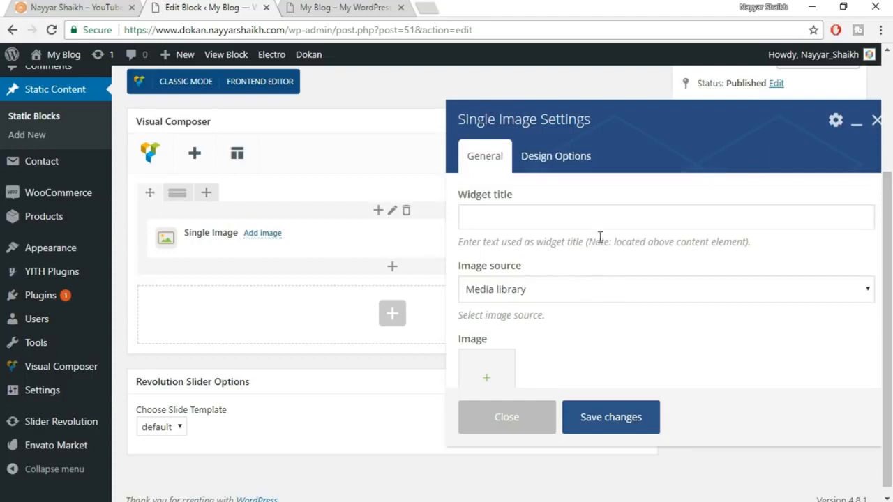
left_click(473, 316)
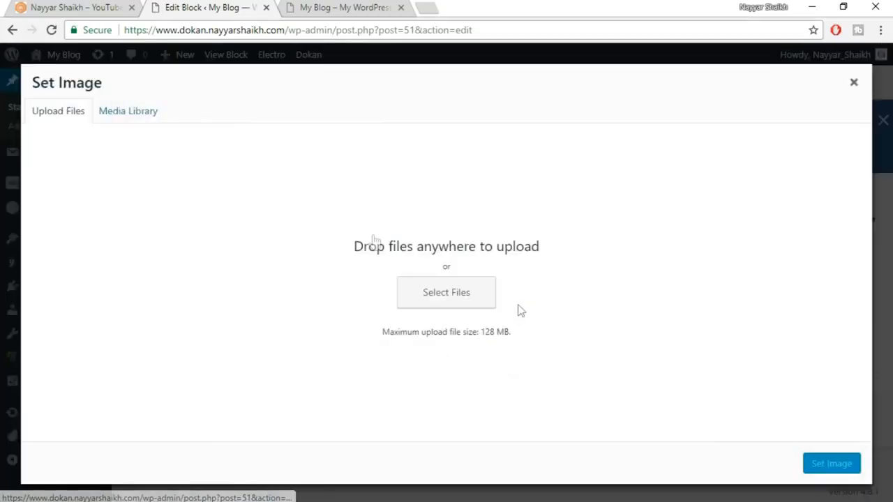
left_click(443, 292)
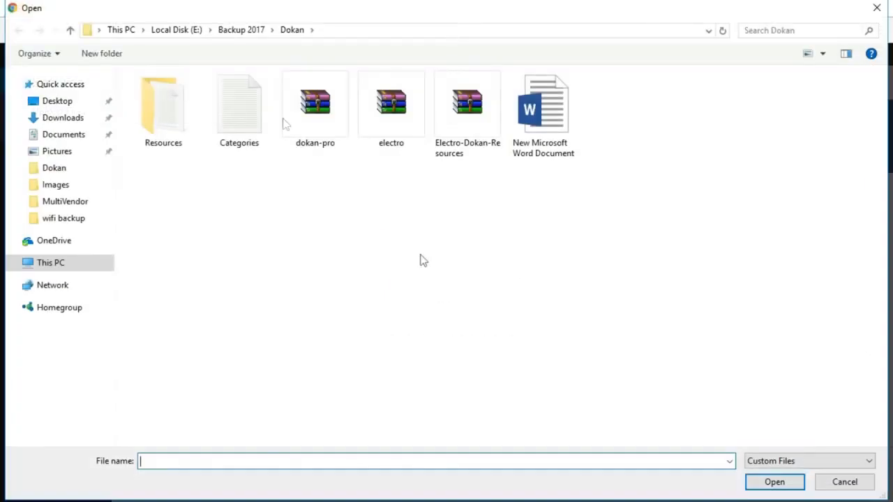
double_click(193, 115)
double_click(155, 96)
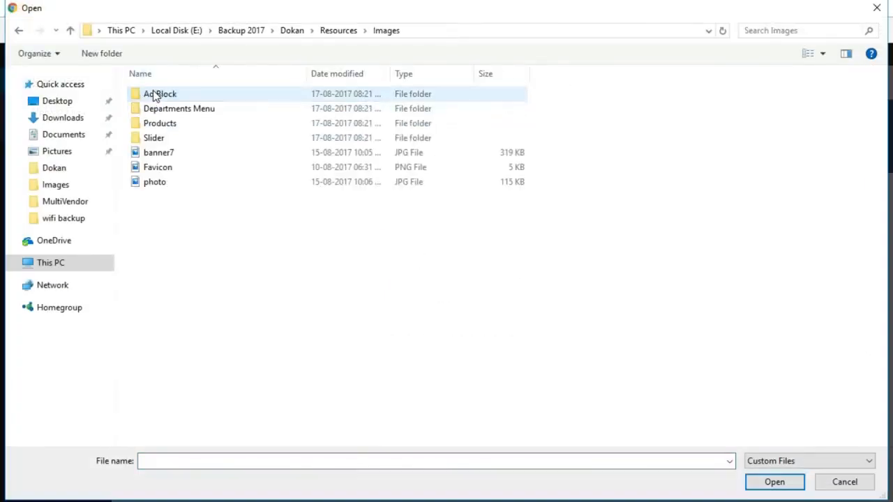
double_click(172, 95)
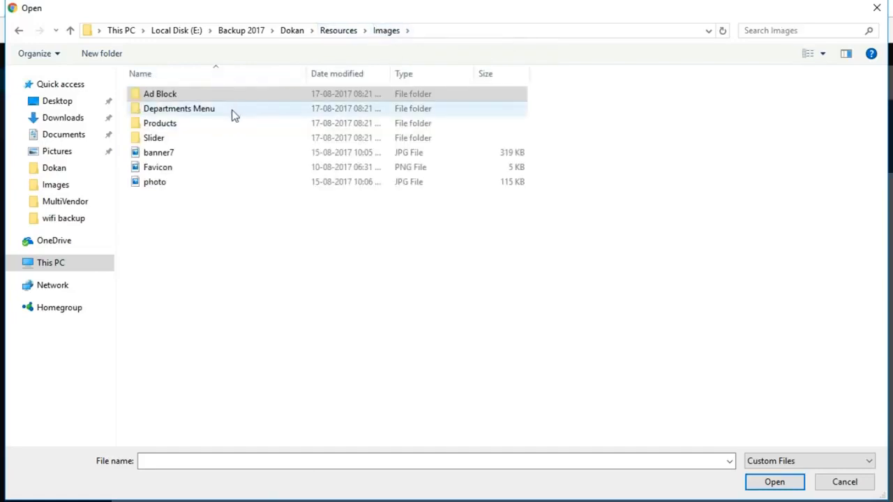
double_click(178, 108)
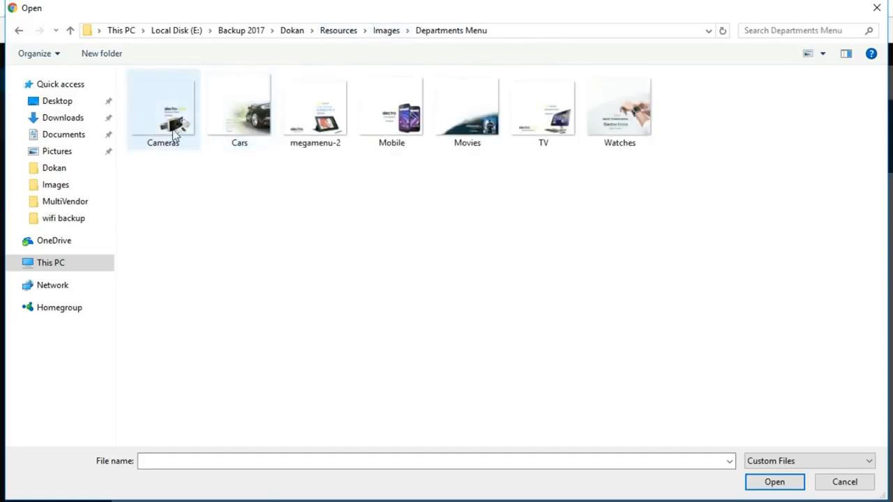
left_click(173, 135)
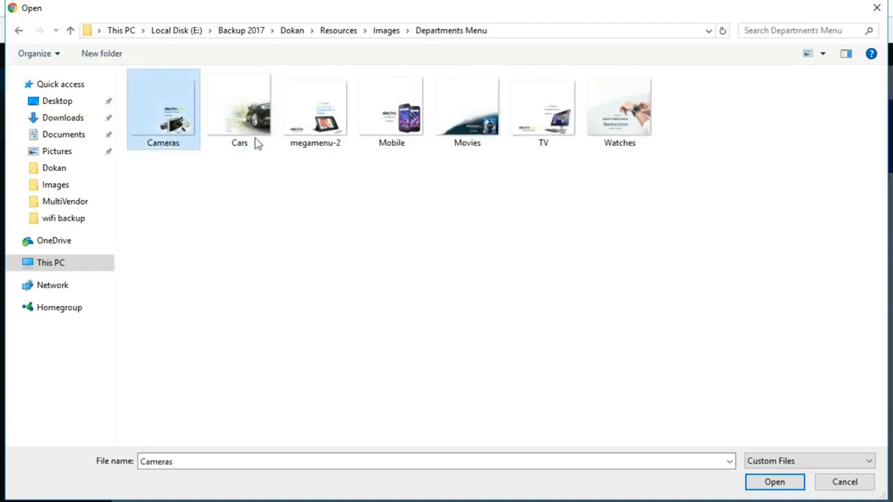
left_click(778, 484)
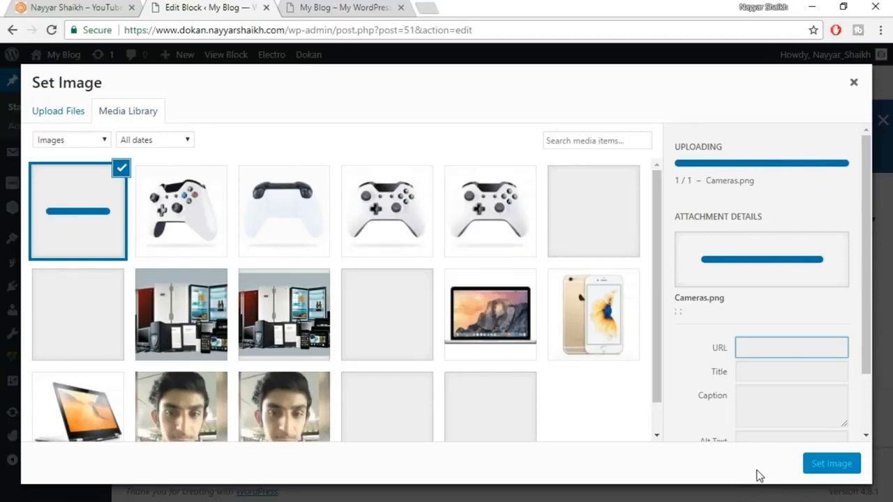
left_click(833, 468)
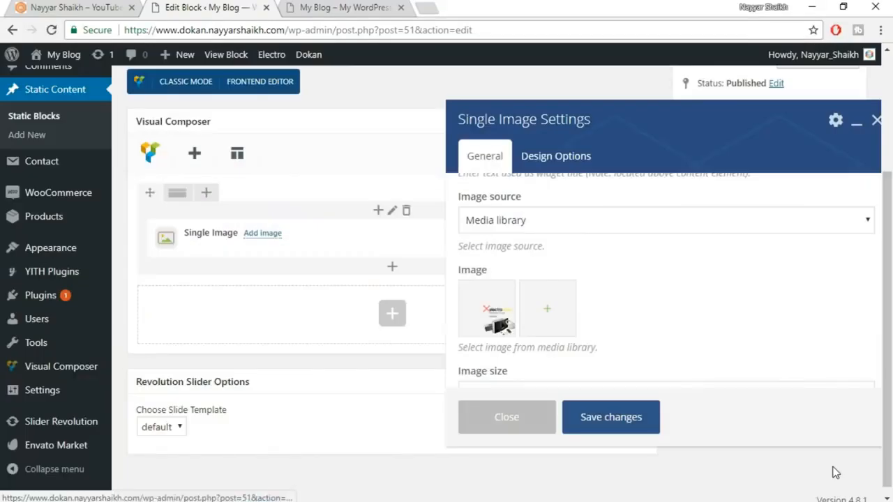
left_click(622, 417)
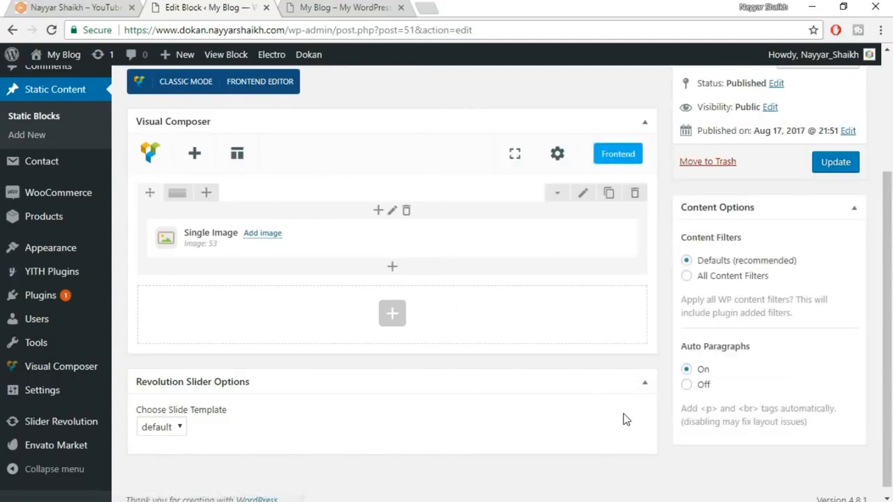
- Give the image's row the extra class name bg-yamm-content and save the row settings
left_click(583, 196)
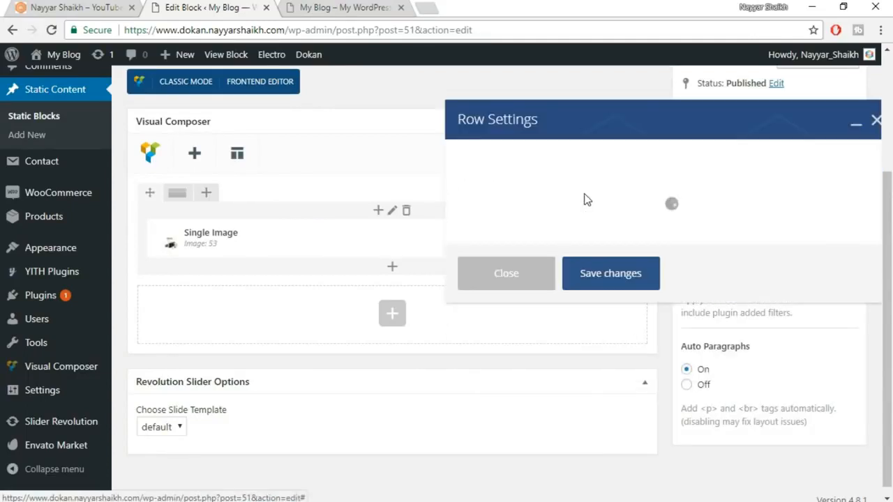
scroll(630, 286, "down", 5)
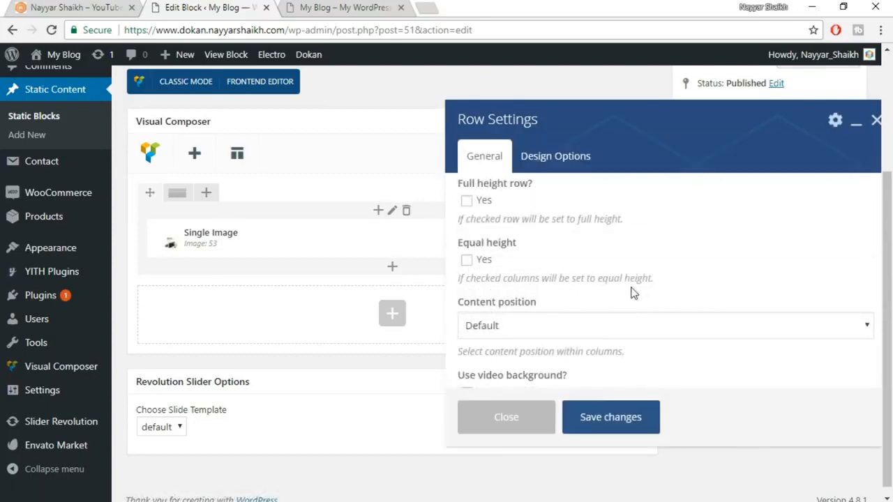
scroll(625, 307, "down", 3)
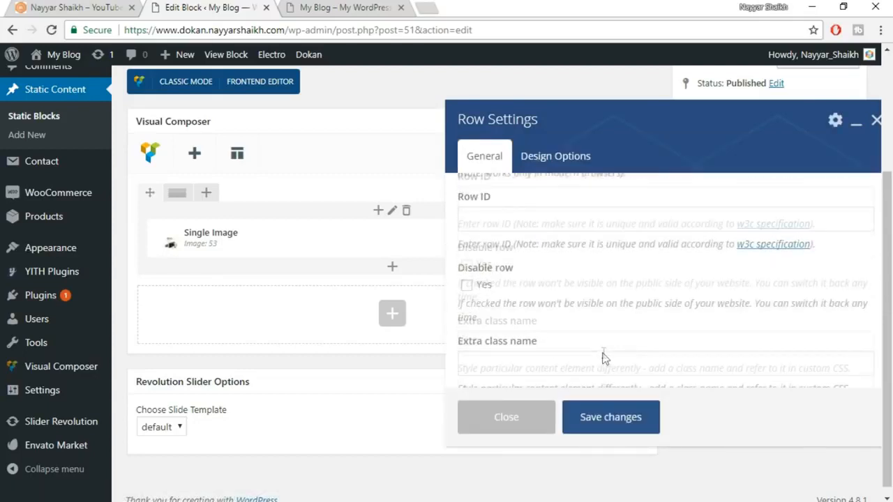
left_click(547, 342)
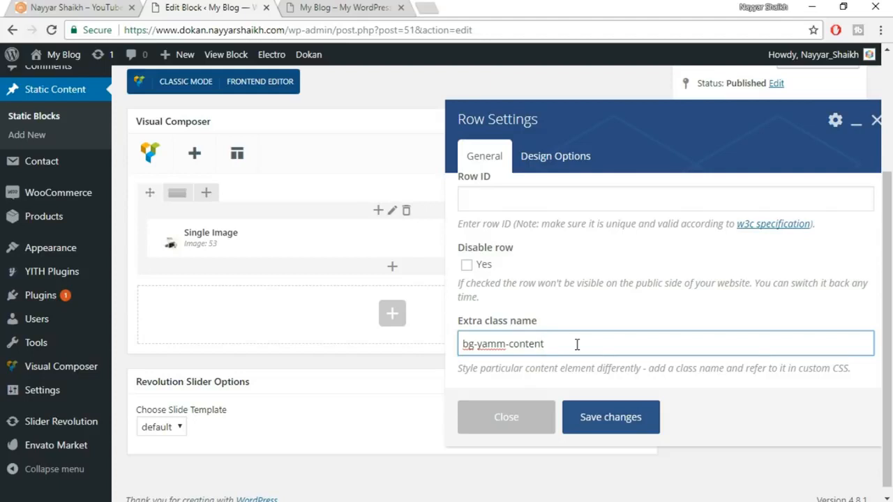
left_click(605, 417)
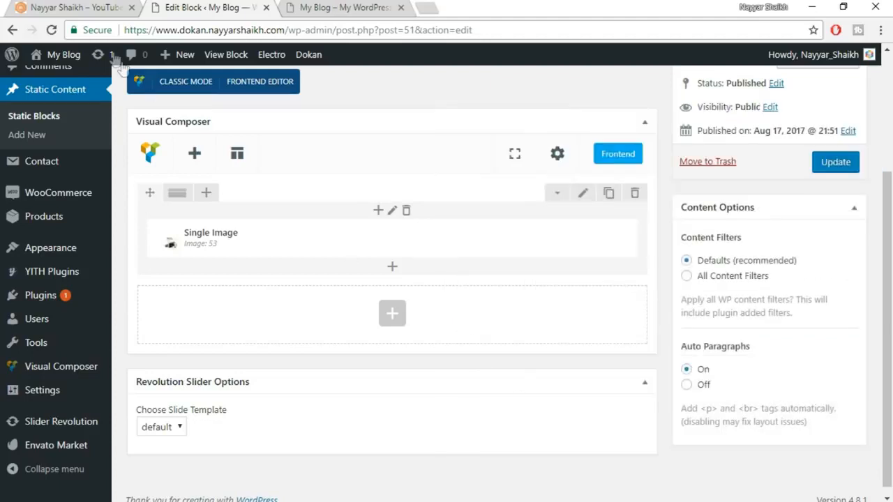
left_click(103, 9)
- Back in the block editor, add a Text Block element in a new row below the image
mouse_move(203, 252)
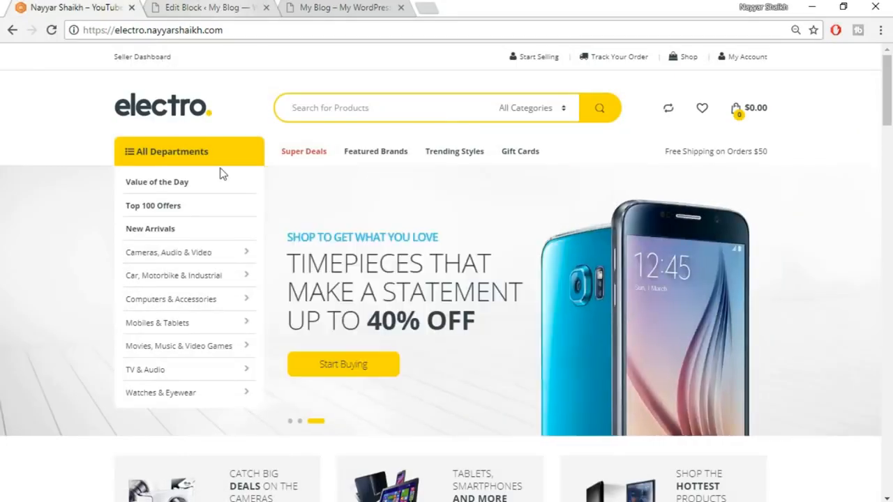
left_click(178, 7)
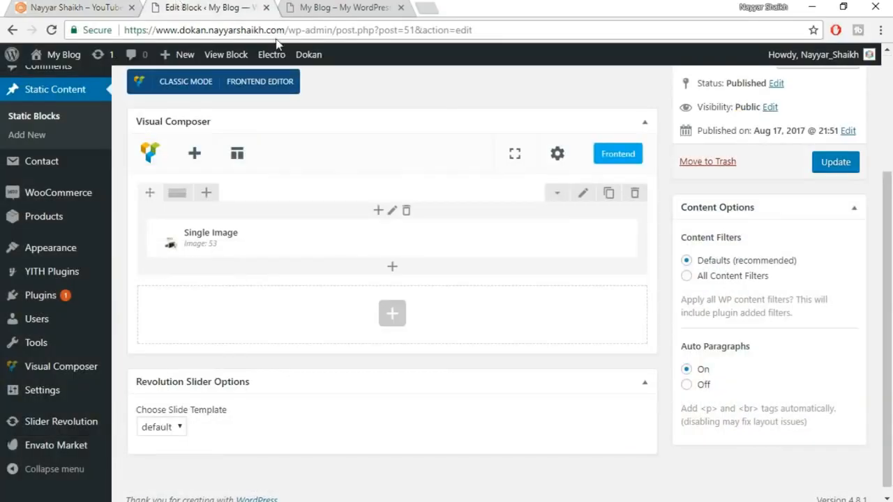
left_click(395, 321)
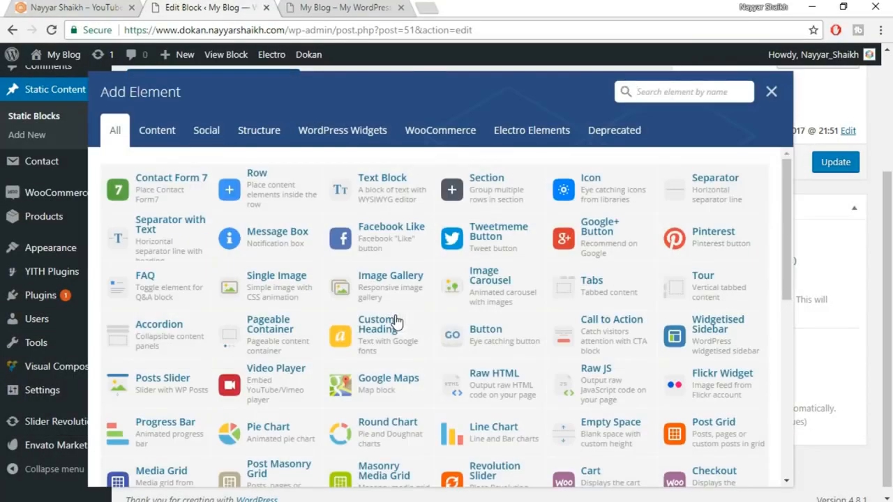
left_click(395, 197)
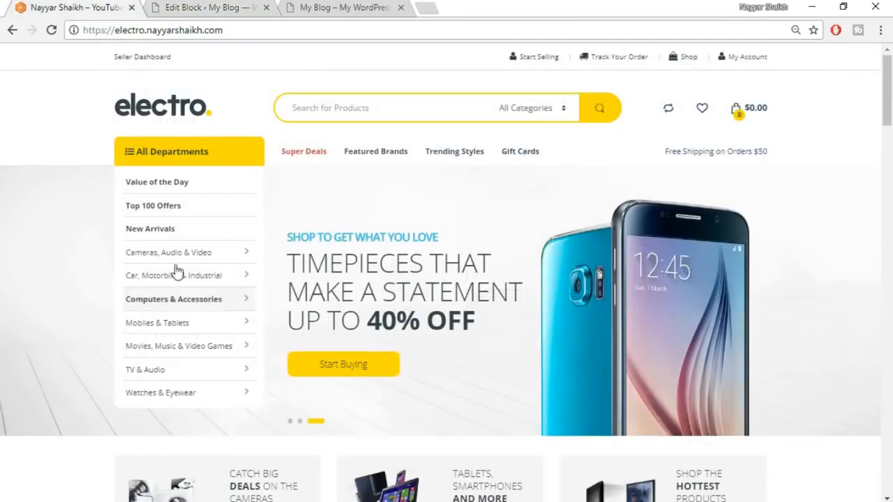
- Load bloggdude.com in a new tab and open its Dokan/WooCommerce multi-vendor marketplace tutorial post
left_click(436, 9)
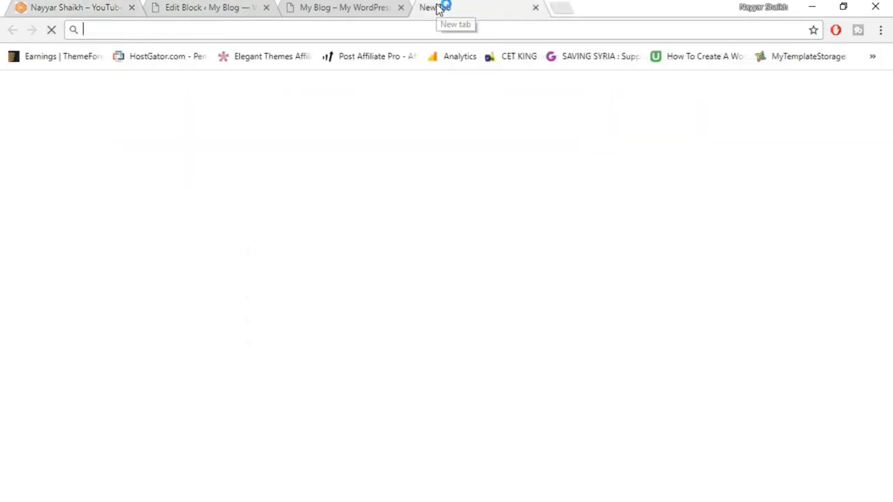
type("bloggdude.com")
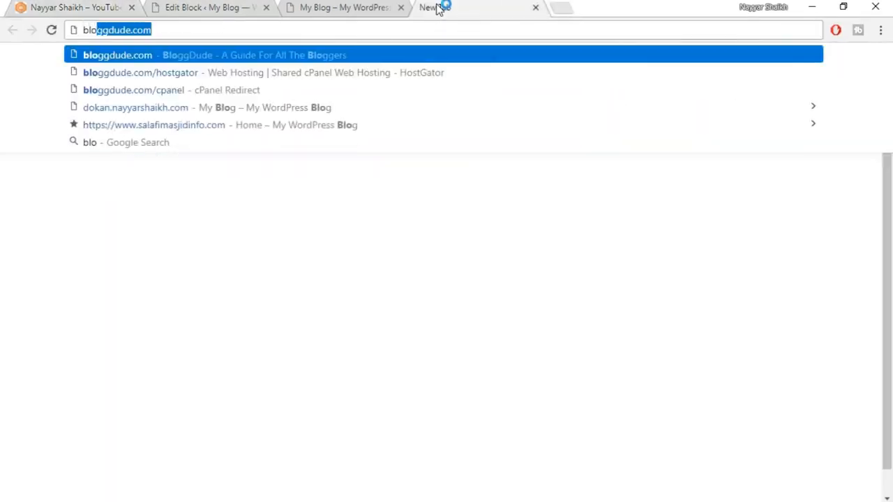
key("Return")
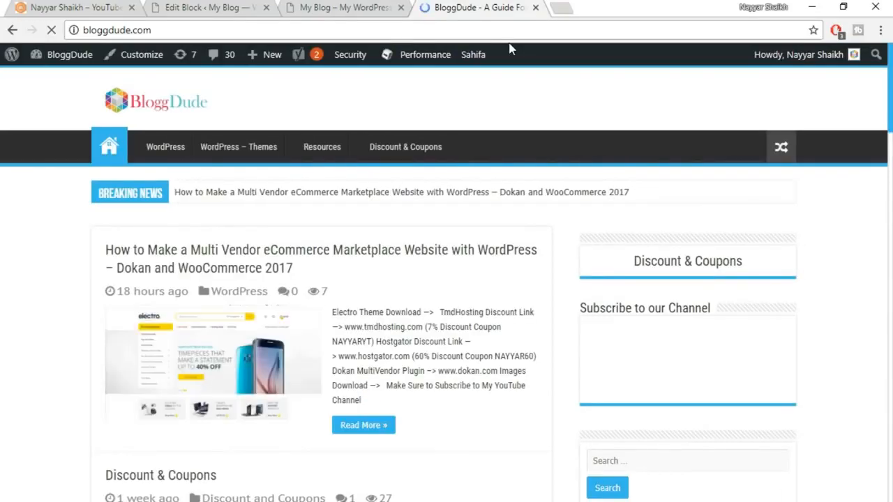
left_click(445, 263)
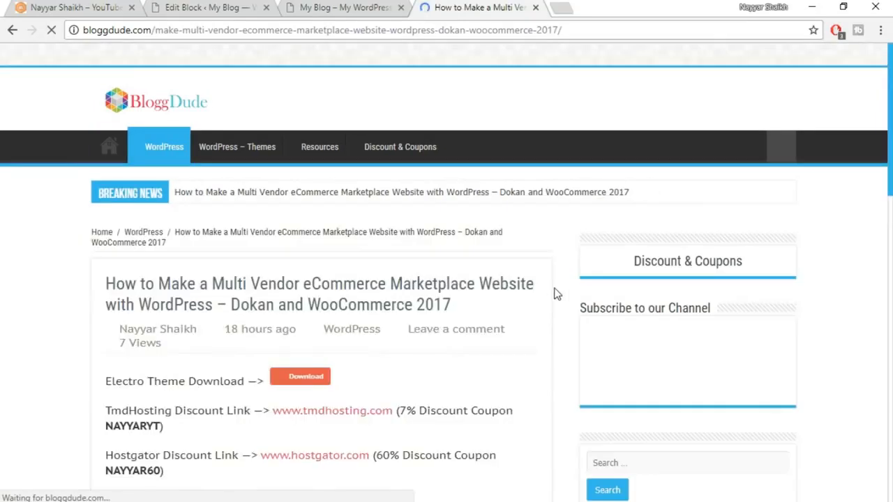
scroll(558, 293, "down", 4)
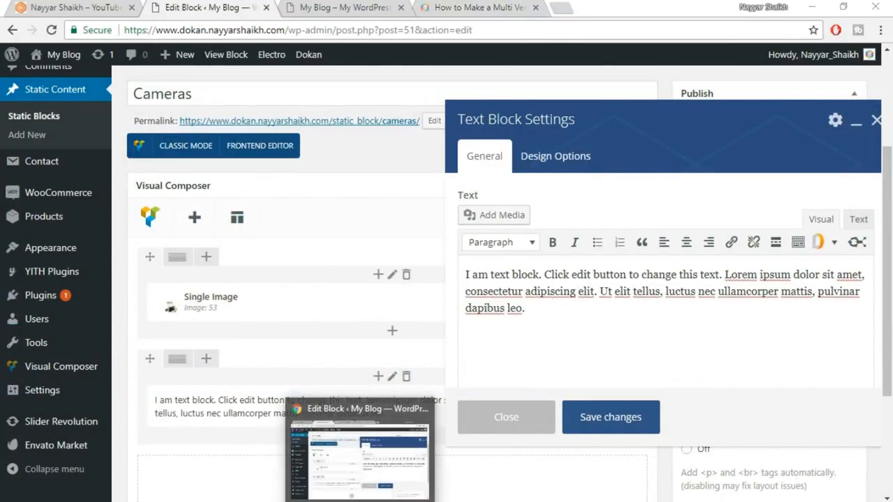
- Open the CSS notes file in Notepad, maximized, and select the Static Block <ul>…</ul> nav-list code
left_click(379, 501)
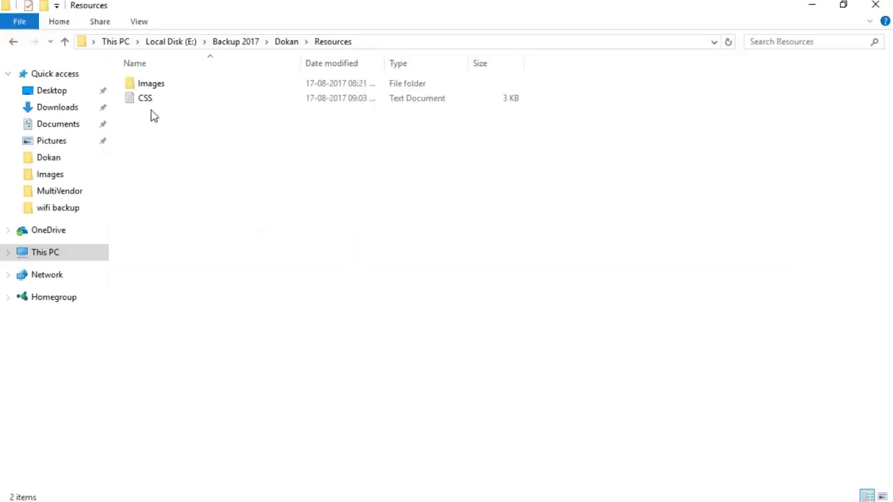
double_click(155, 106)
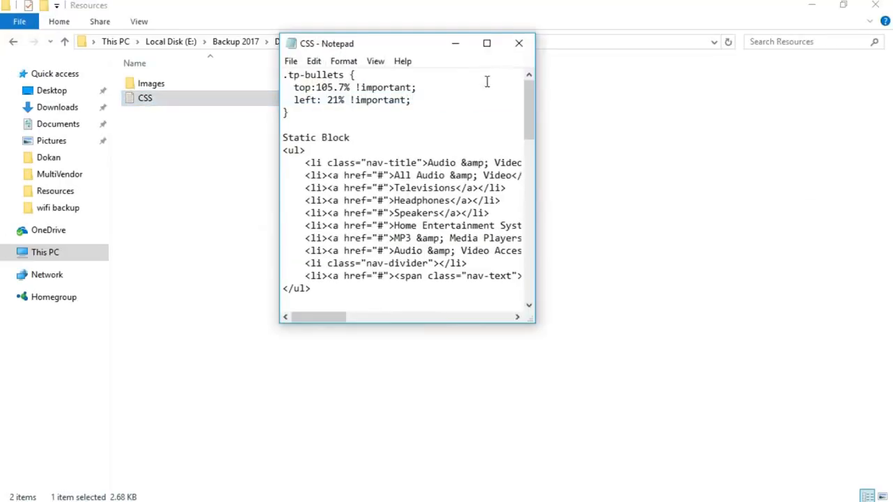
left_click(486, 42)
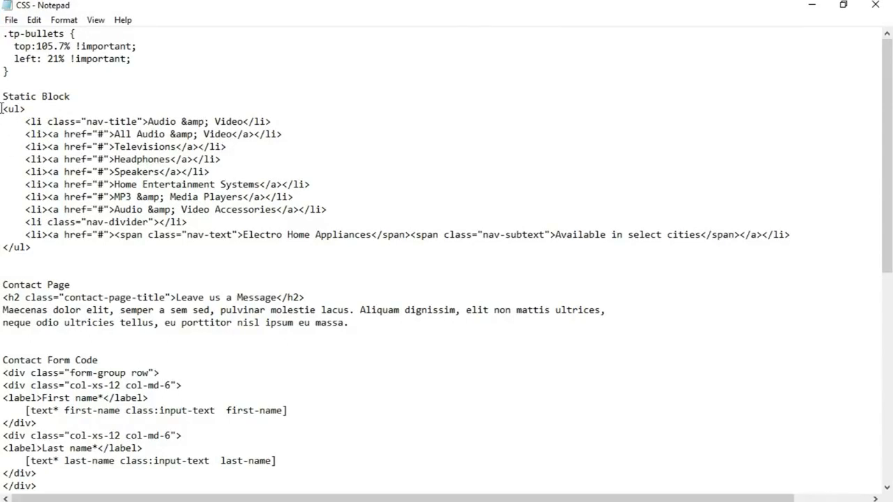
left_click_drag(2, 109, 56, 251)
key("ctrl+c")
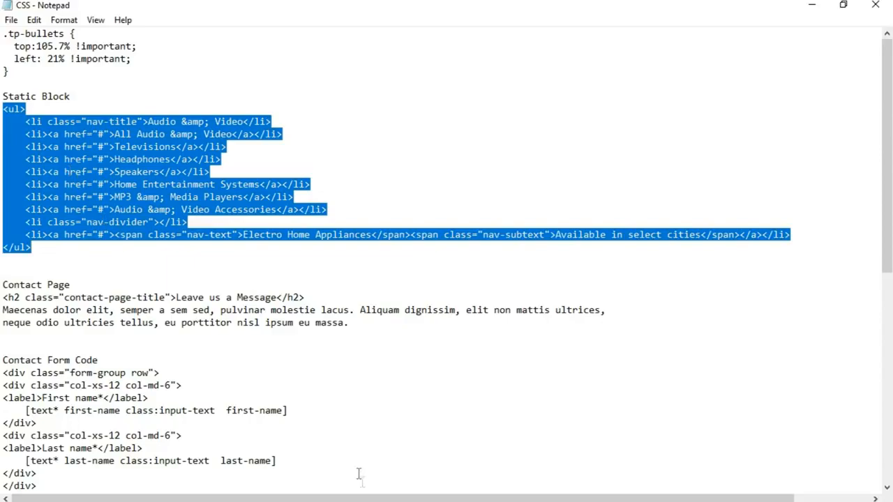
left_click(359, 501)
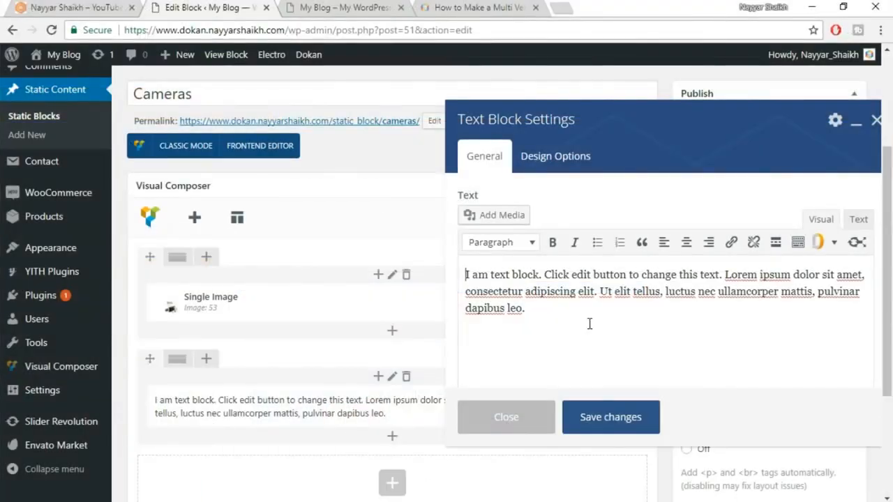
- Replace the text block's placeholder with the pasted nav-list HTML and save it
key("ctrl+a")
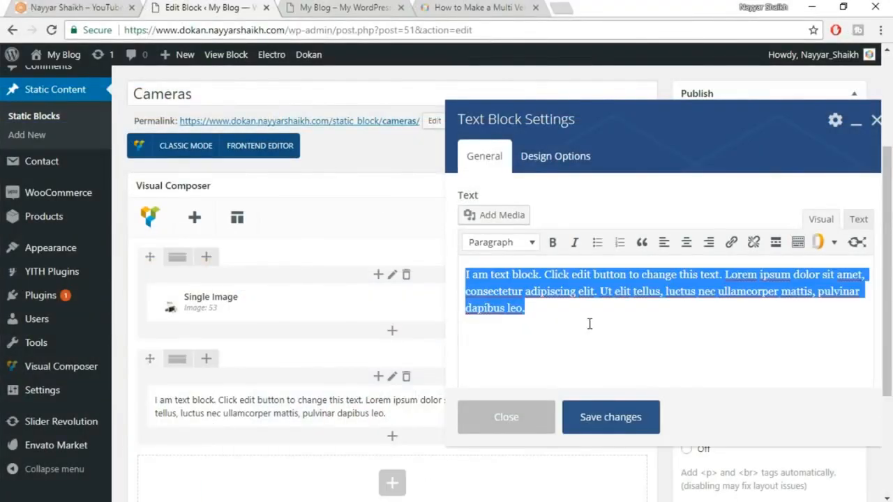
key("BackSpace")
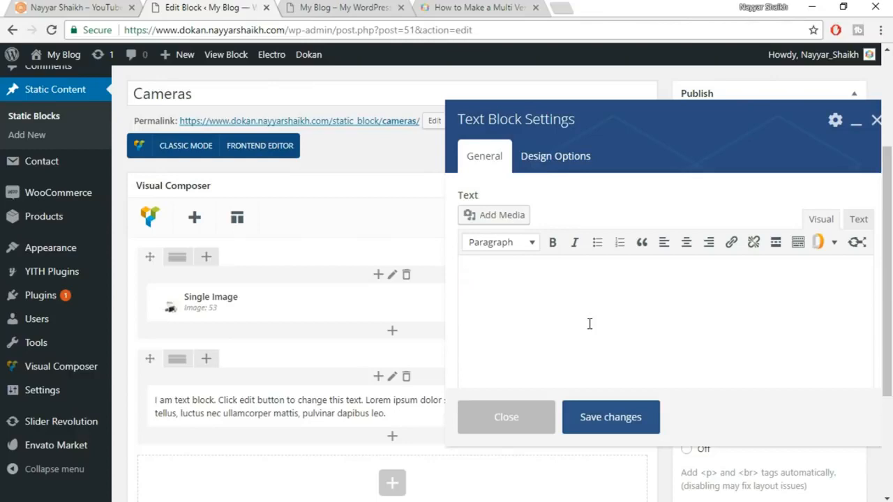
key("ctrl+v")
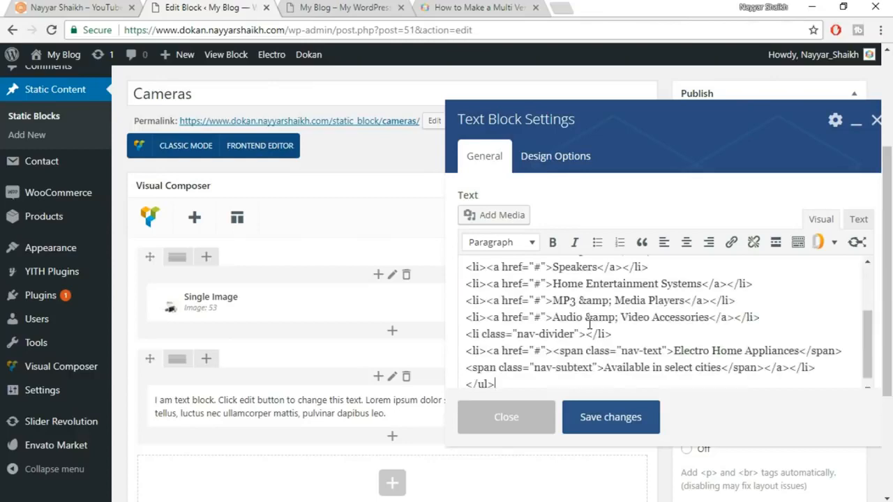
left_click(610, 417)
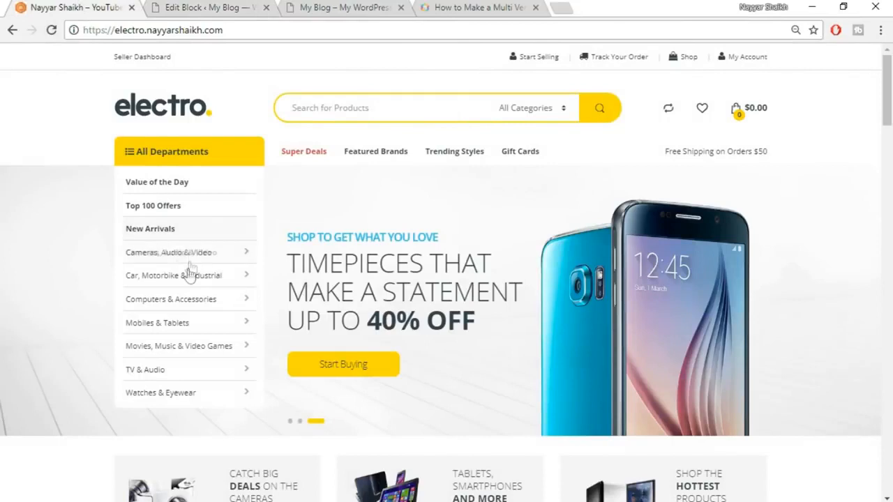
- Reopen the text block to inspect the Audio & Video title and All Audio & Video link, then save
mouse_move(193, 259)
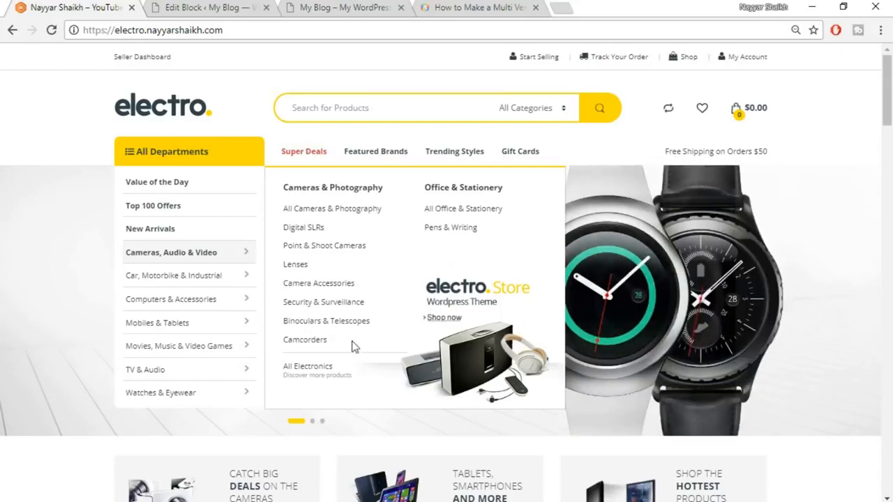
left_click(242, 5)
scroll(436, 291, "down", 3)
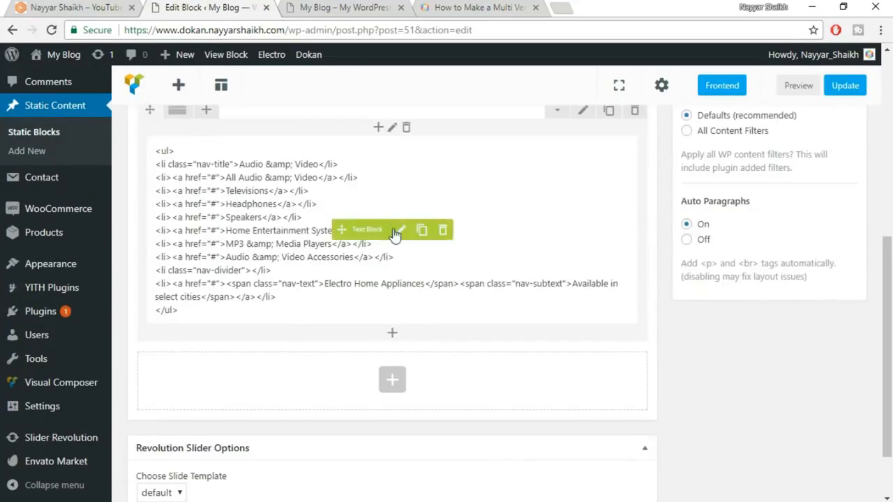
left_click(401, 230)
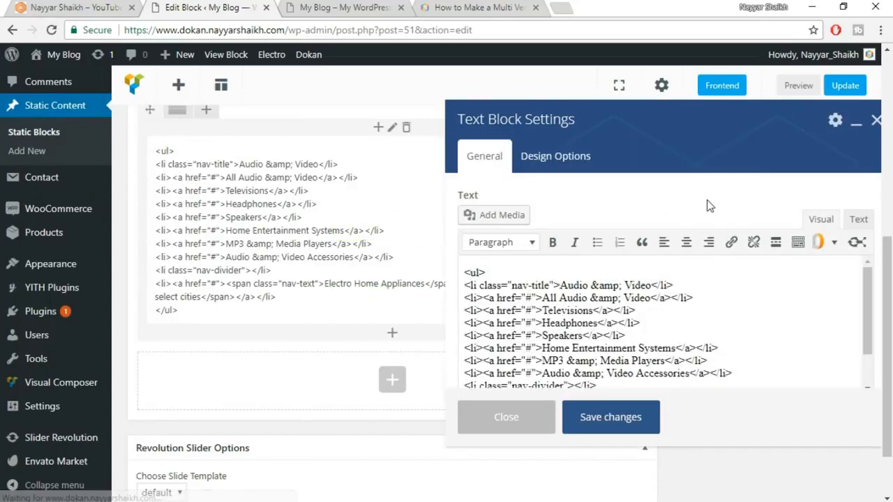
left_click_drag(571, 291, 668, 289)
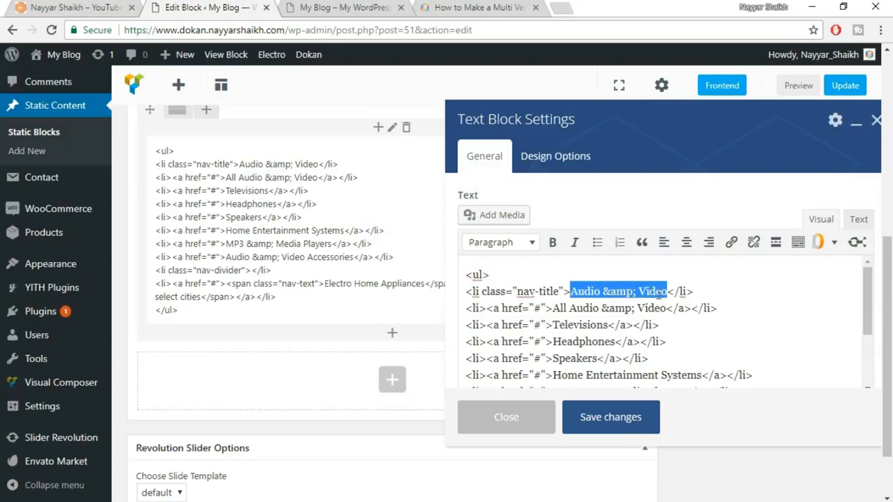
left_click_drag(554, 308, 663, 307)
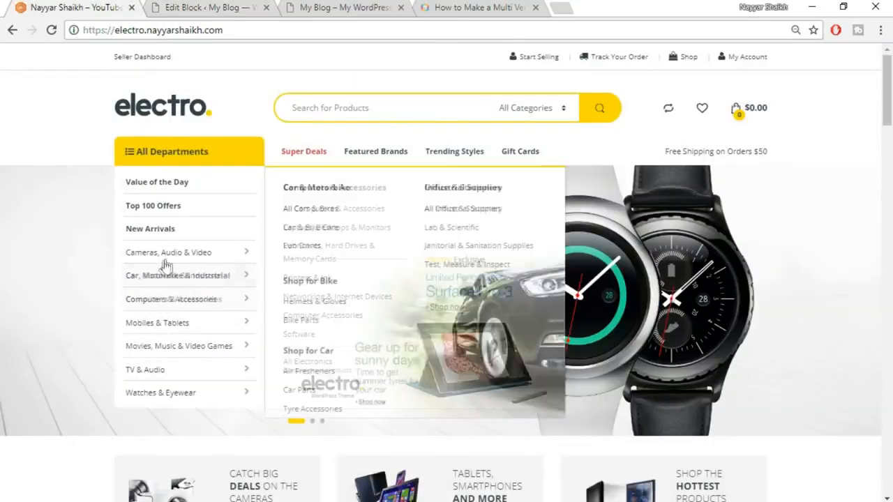
mouse_move(233, 254)
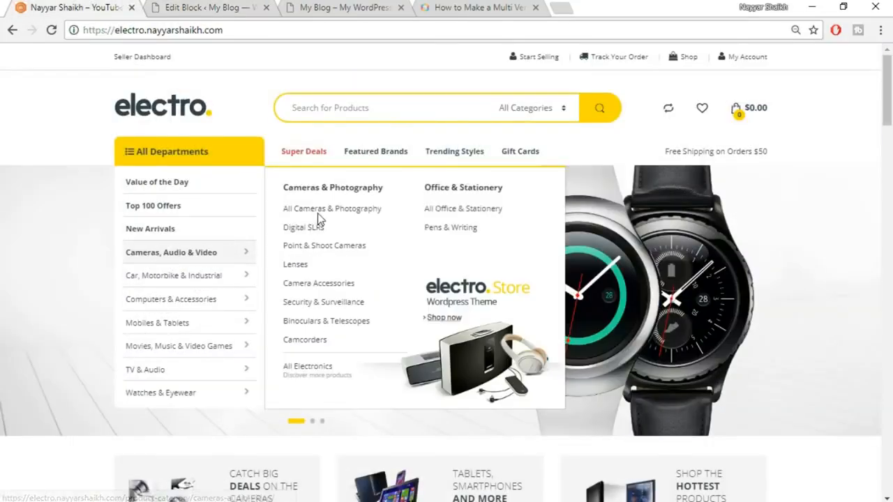
mouse_move(200, 273)
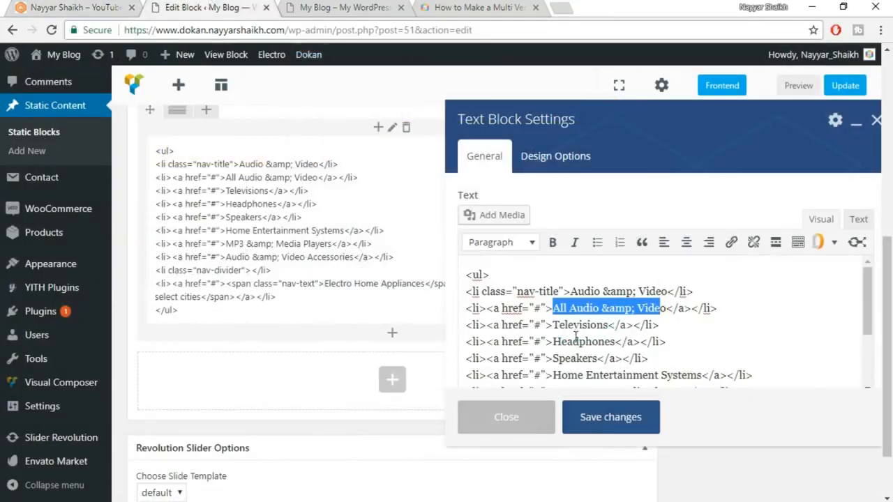
scroll(649, 333, "down", 5)
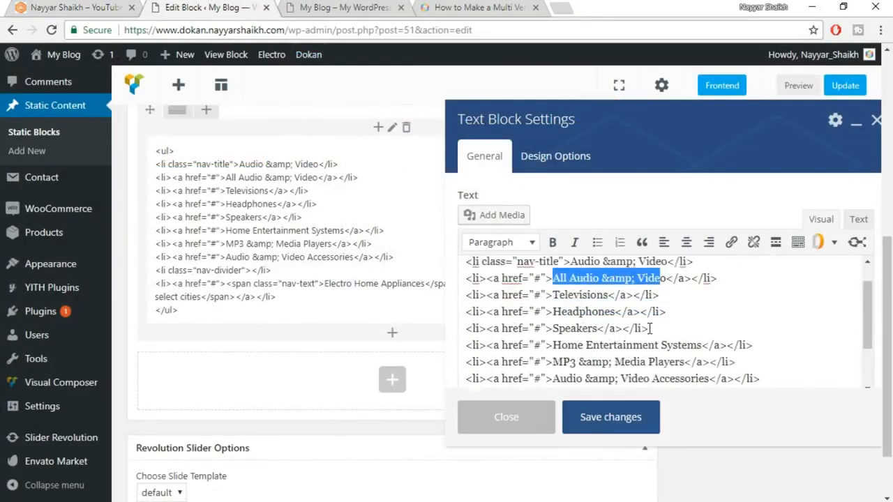
left_click(598, 419)
- Compare the block with the live storefront's menu, then return to the static block editor
scroll(593, 425, "up", 1)
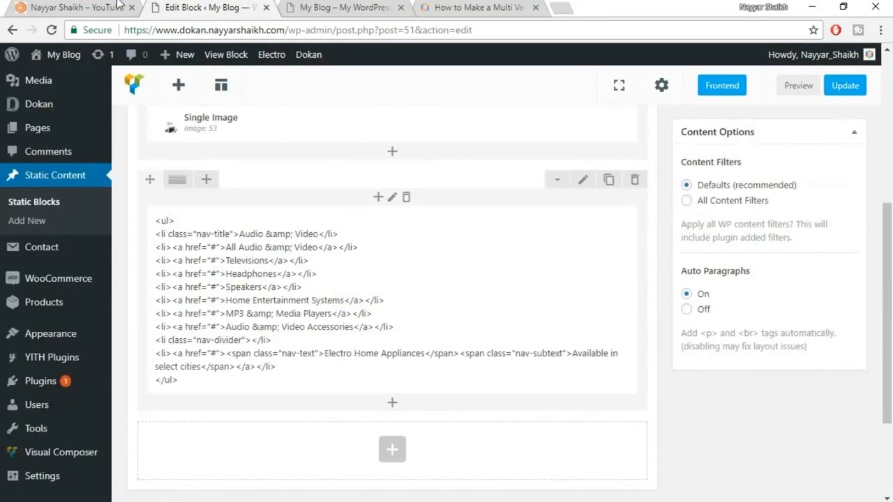
left_click(119, 6)
mouse_move(175, 252)
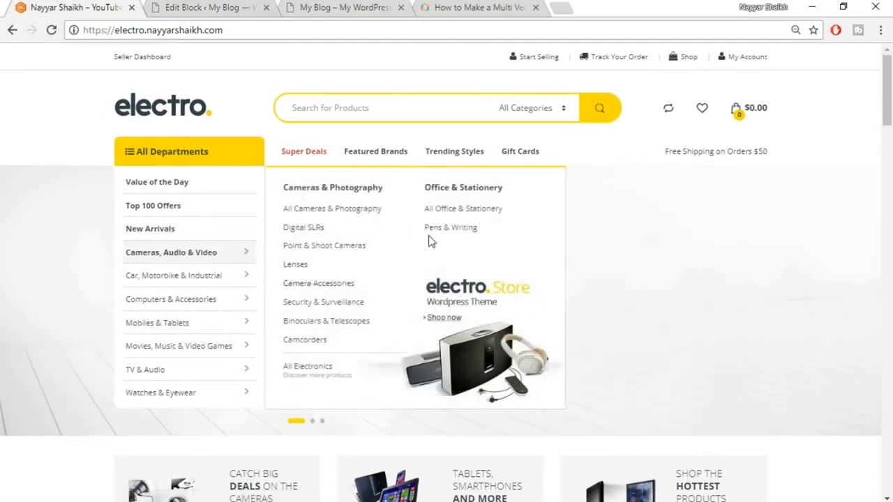
left_click(218, 7)
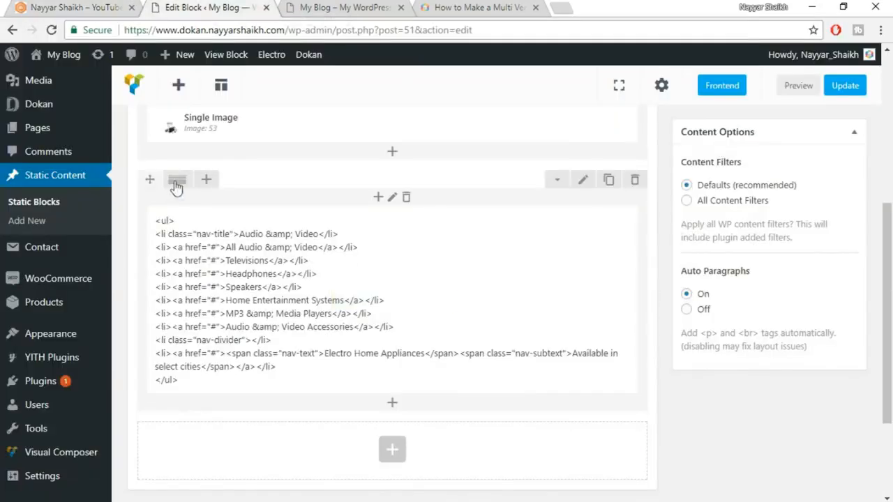
- Split the text row into 1/2 + 1/2 columns and add a Text Block to the second column
mouse_move(176, 186)
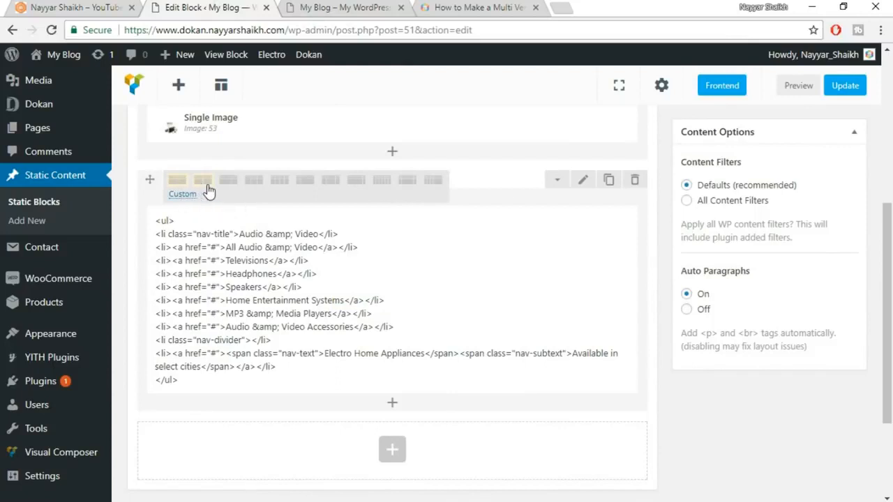
left_click(203, 183)
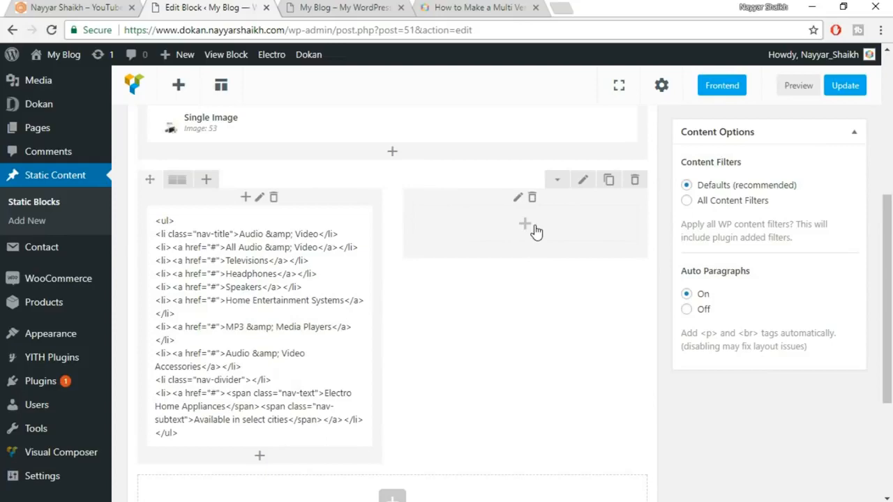
left_click(524, 225)
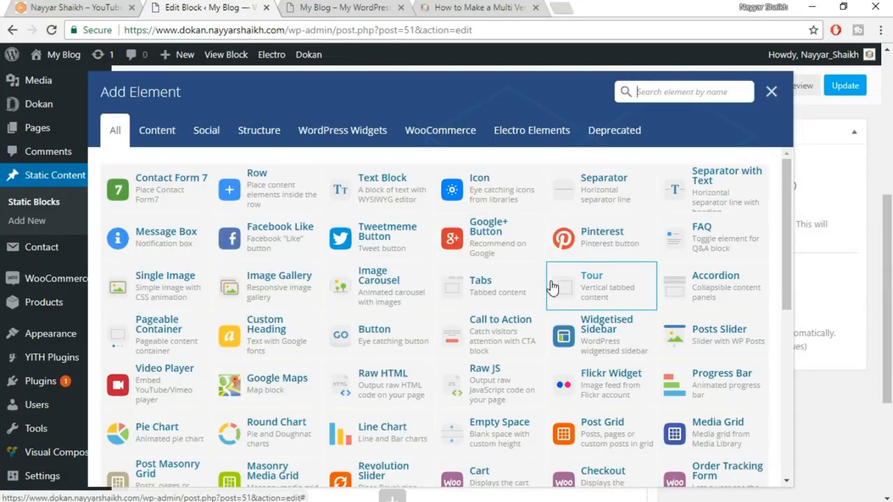
type("tex")
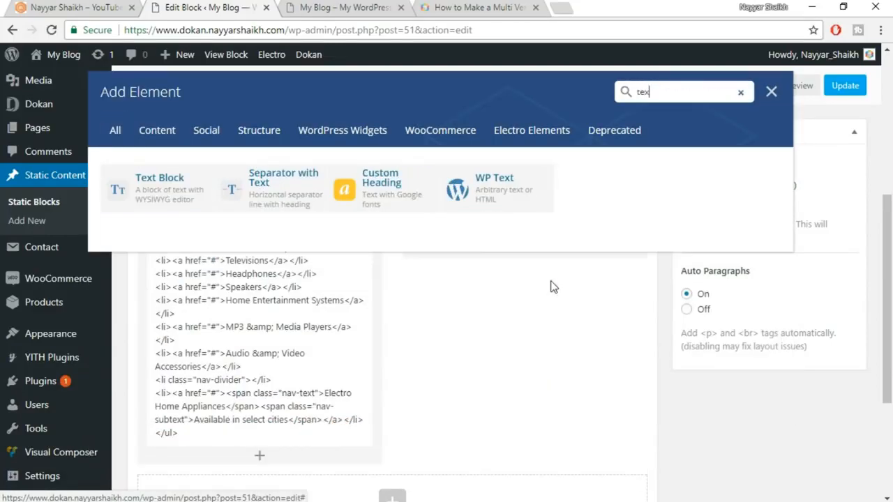
left_click(170, 198)
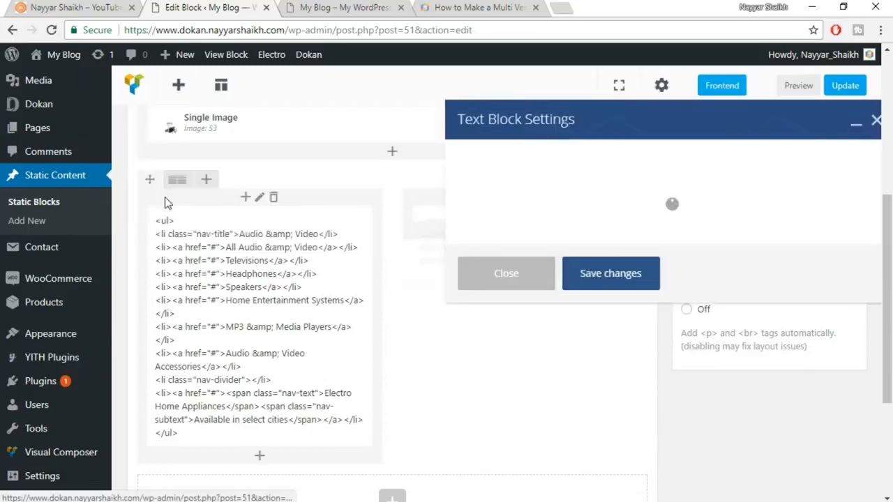
- Paste the nav-list HTML into the new text block, delete lines from Headphones downward, and save
triple_click(648, 276)
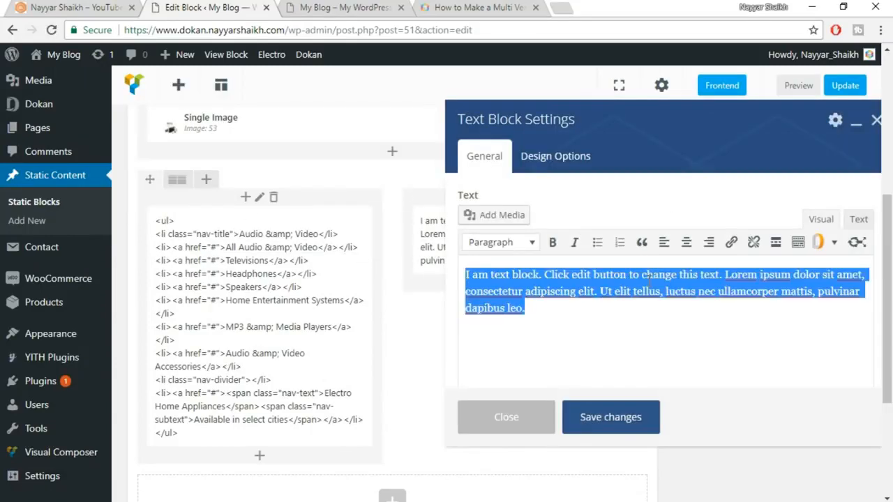
key("ctrl+v")
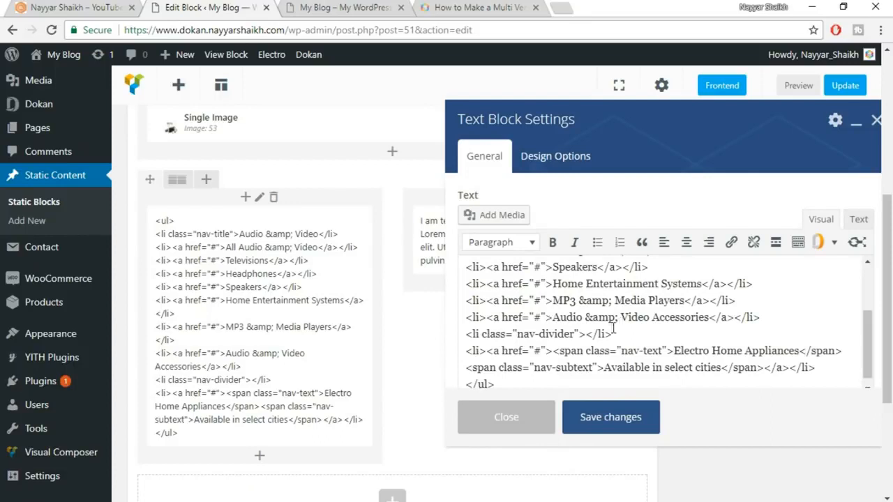
left_click_drag(592, 333, 450, 344)
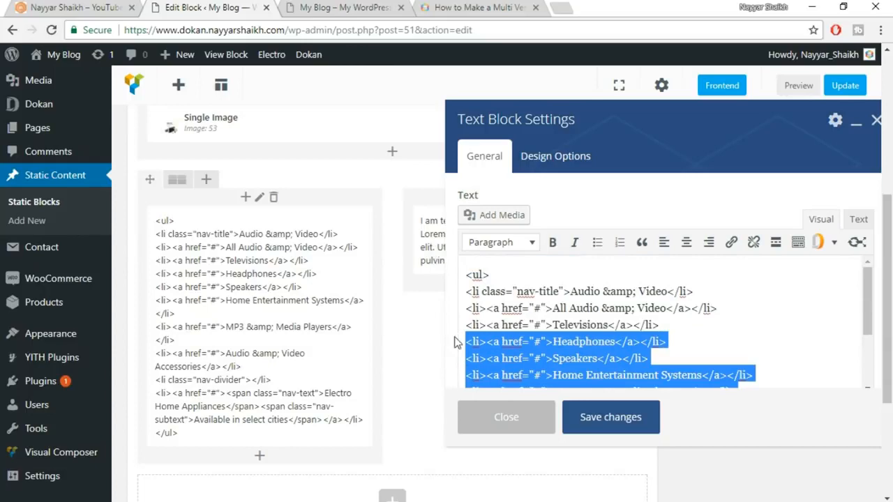
key("BackSpace")
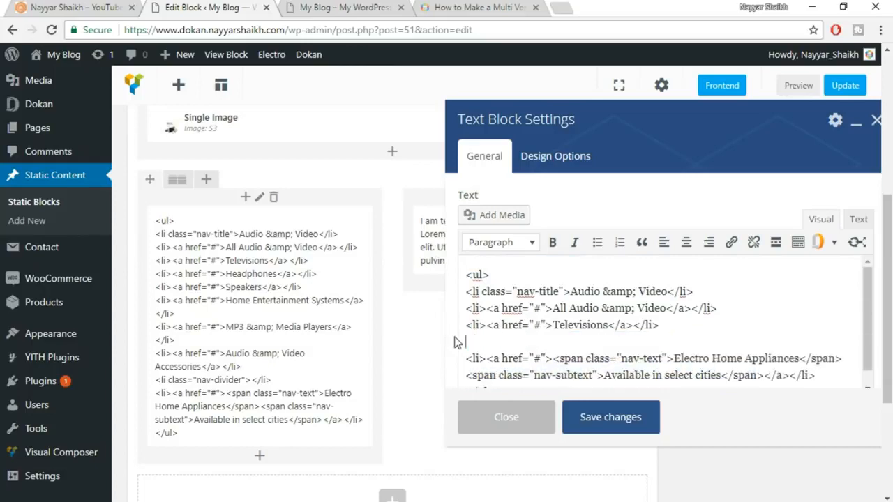
left_click(610, 417)
- Update the Cameras static block and check its menu on the live Electro store
scroll(863, 126, "up", 5)
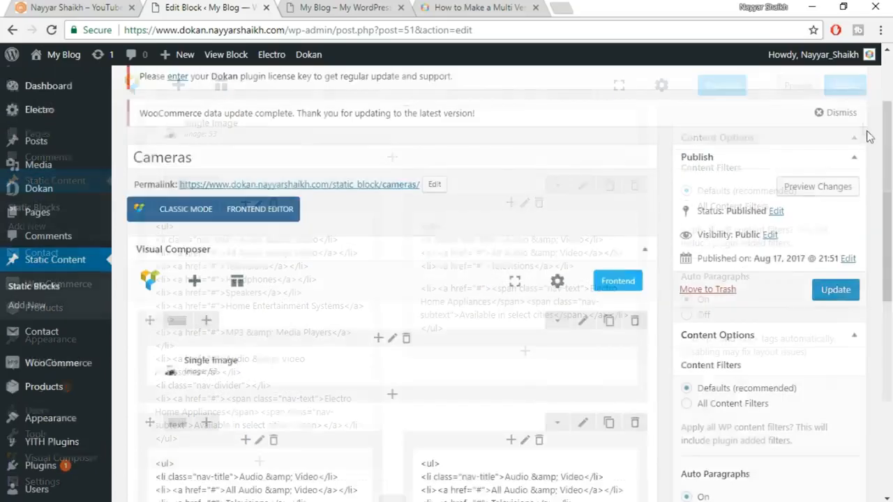
left_click(841, 365)
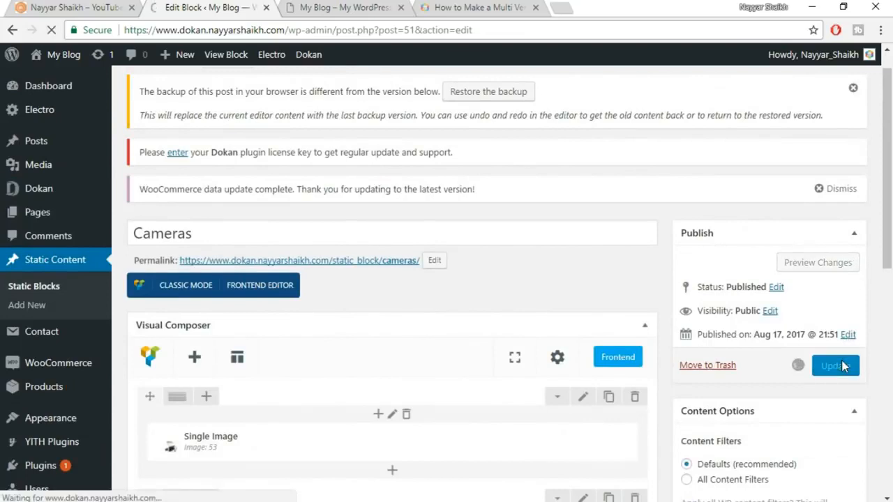
scroll(581, 237, "down", 5)
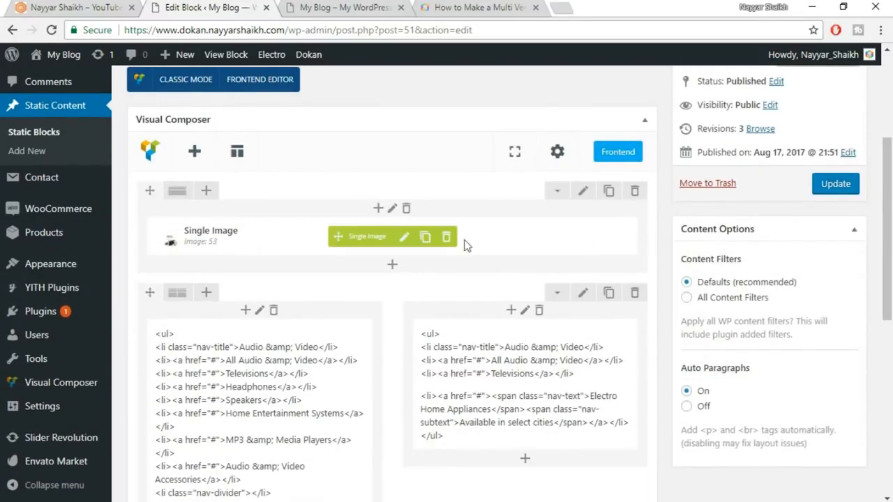
left_click(37, 6)
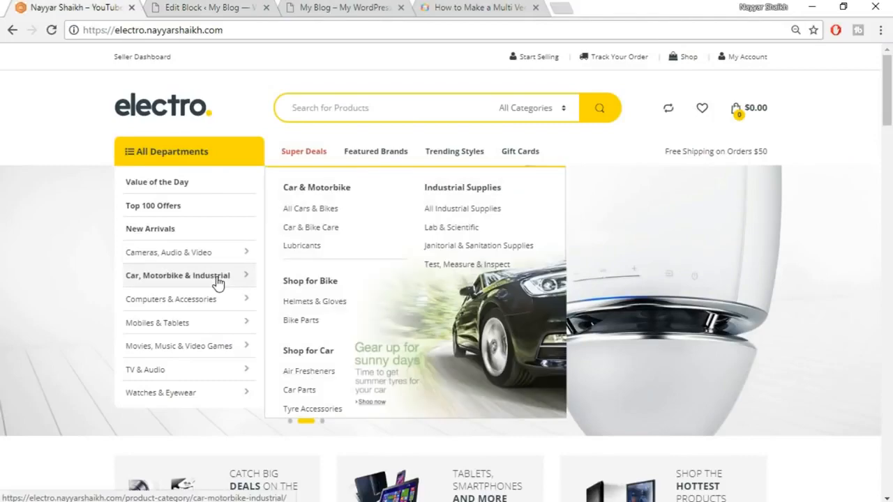
mouse_move(211, 263)
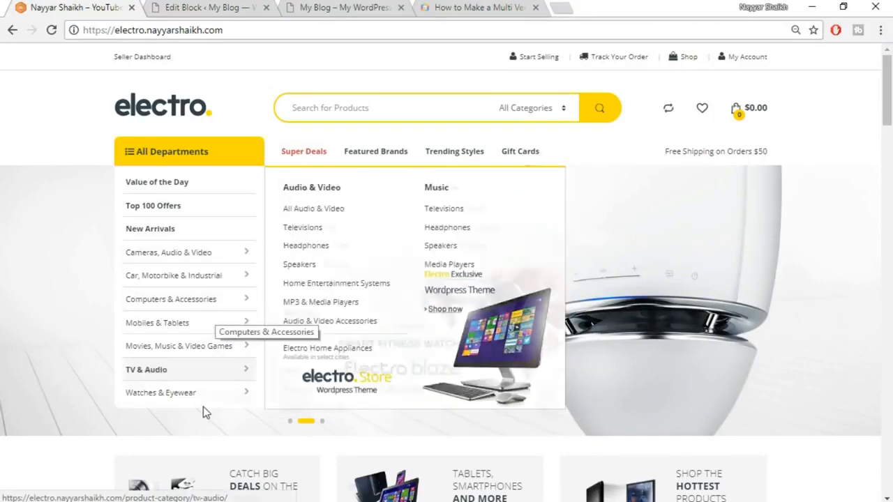
mouse_move(200, 286)
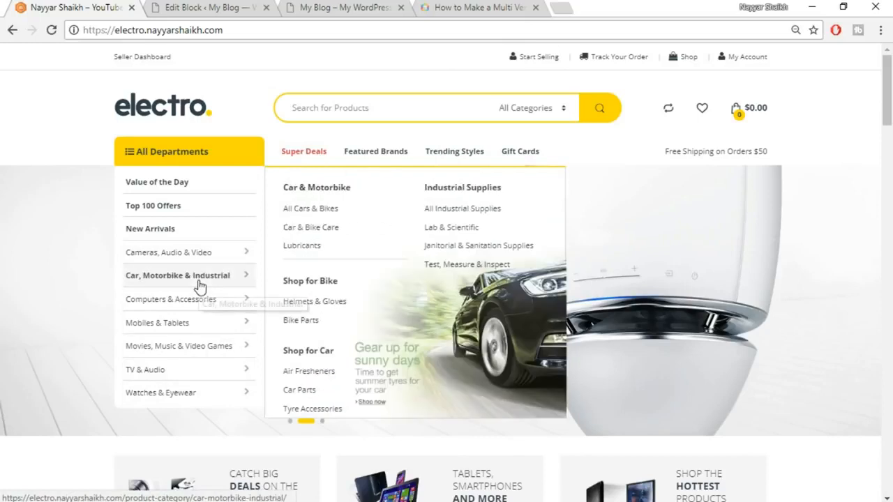
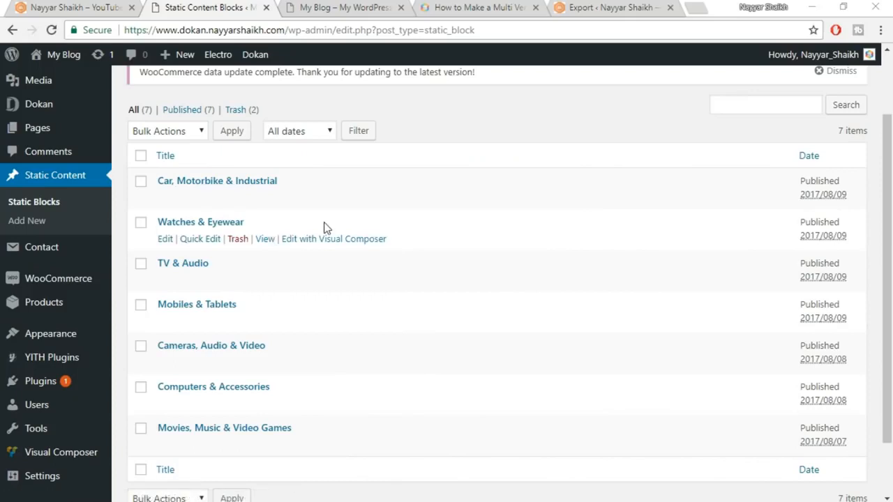
- Check the Electro storefront, then return to the admin's Appearance > Menus editor
left_click(77, 7)
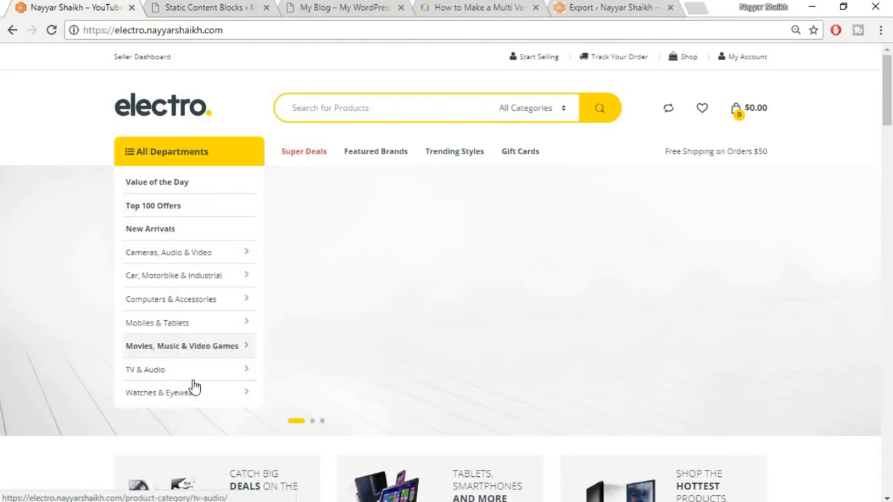
left_click(193, 5)
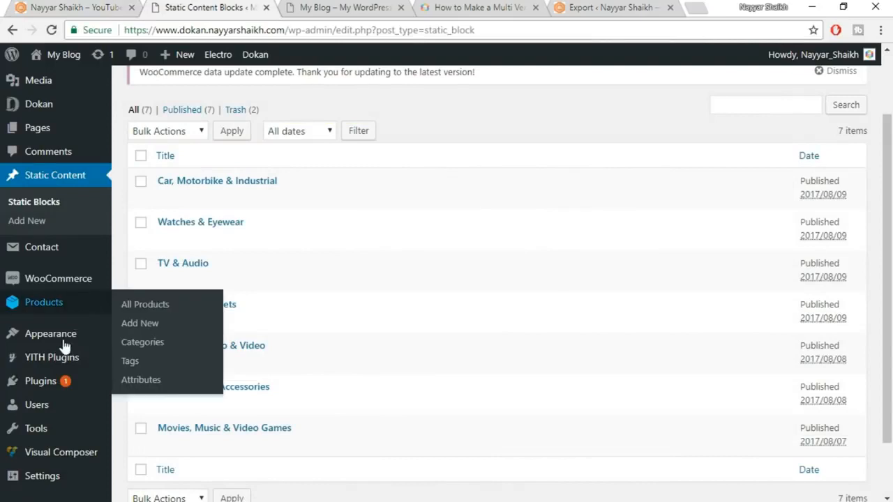
mouse_move(64, 341)
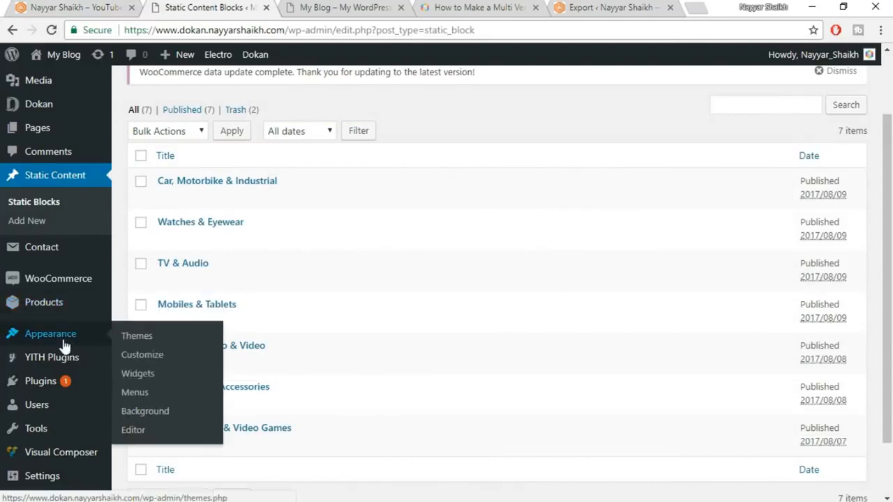
left_click(137, 395)
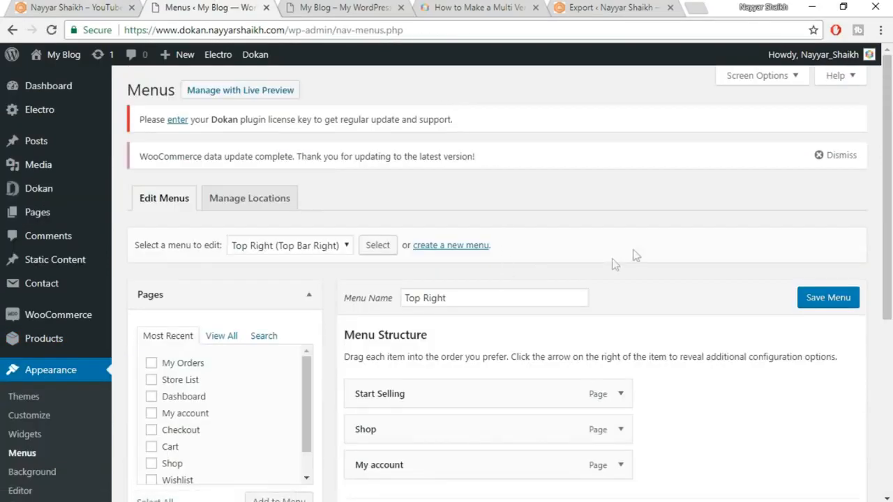
- Create a new empty menu named Departments
left_click(472, 249)
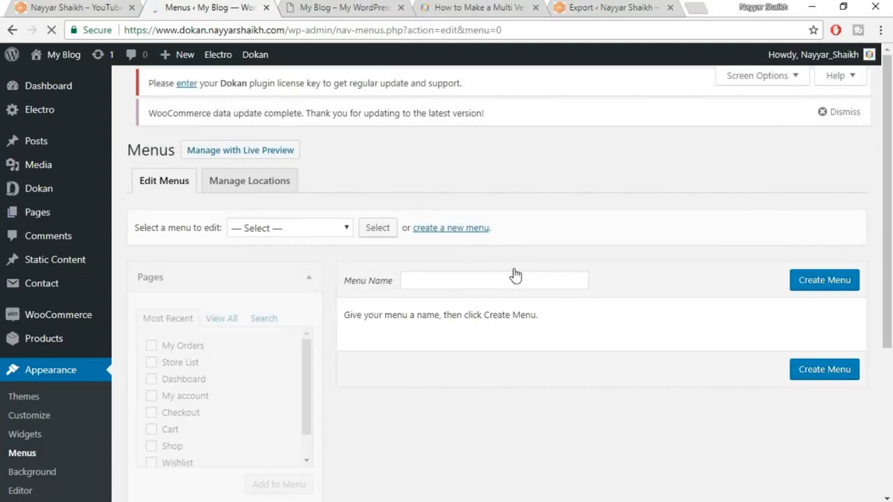
left_click(490, 301)
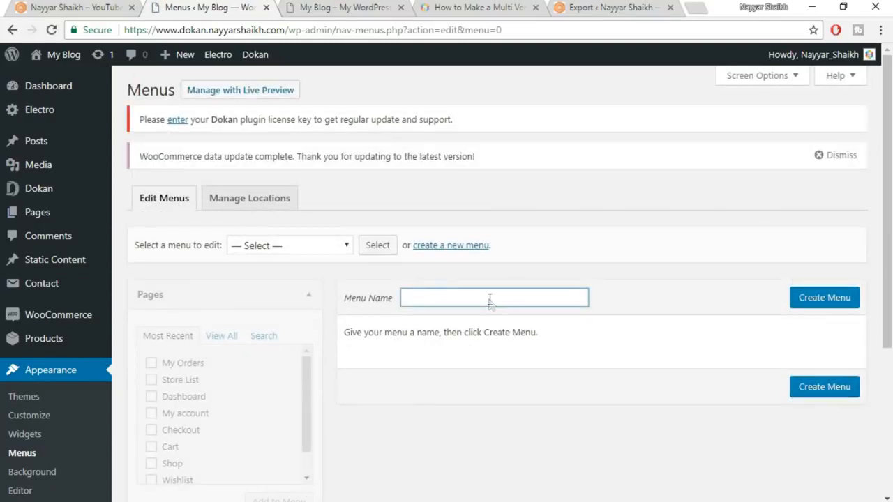
type("De")
key("Down")
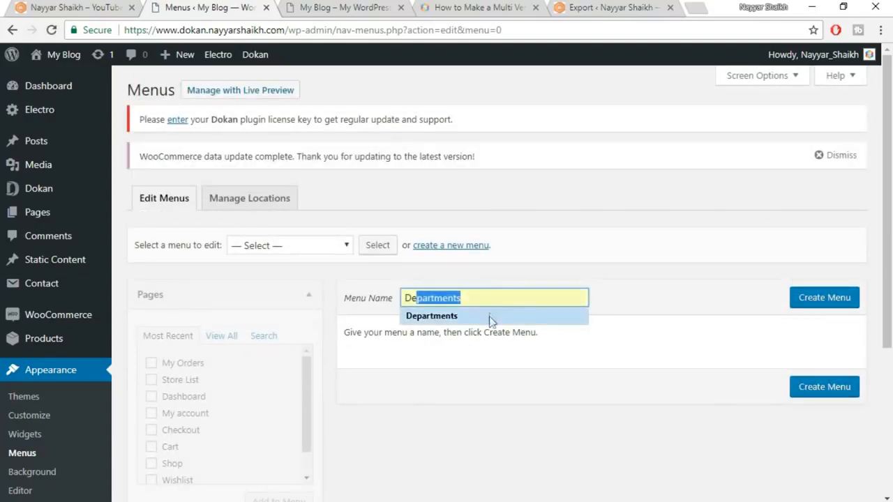
left_click(492, 318)
left_click(823, 306)
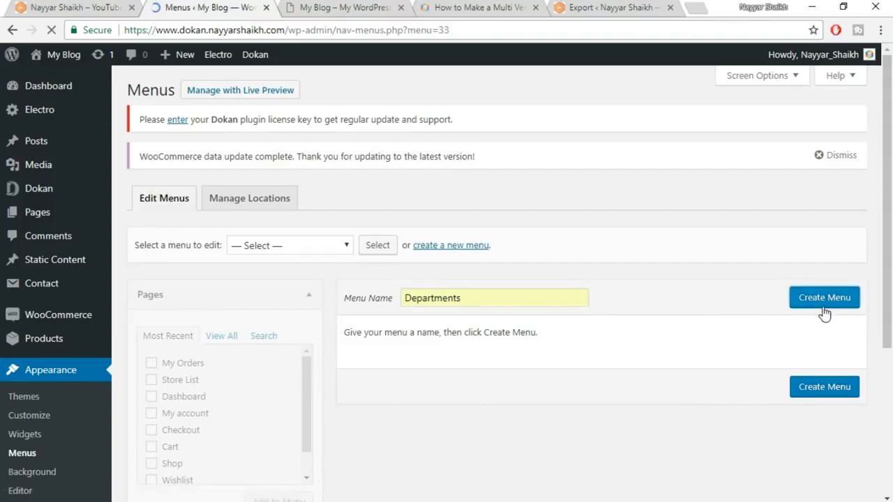
scroll(824, 313, "down", 2)
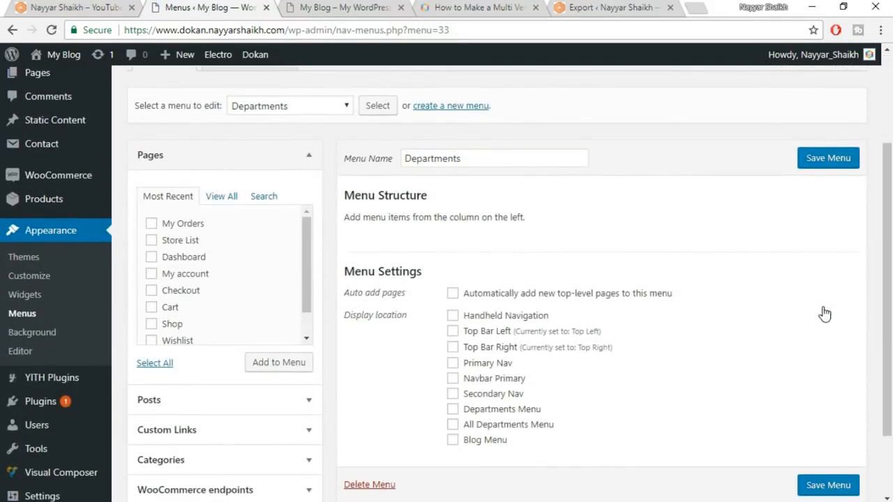
- Tick All Departments Menu as the display location and compare with the storefront's department list
left_click(478, 426)
scroll(685, 402, "up", 1)
left_click(70, 7)
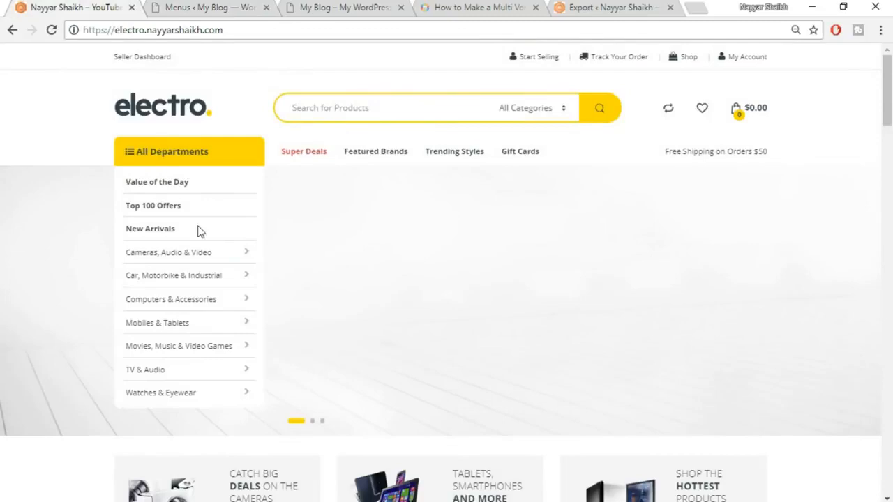
left_click(177, 6)
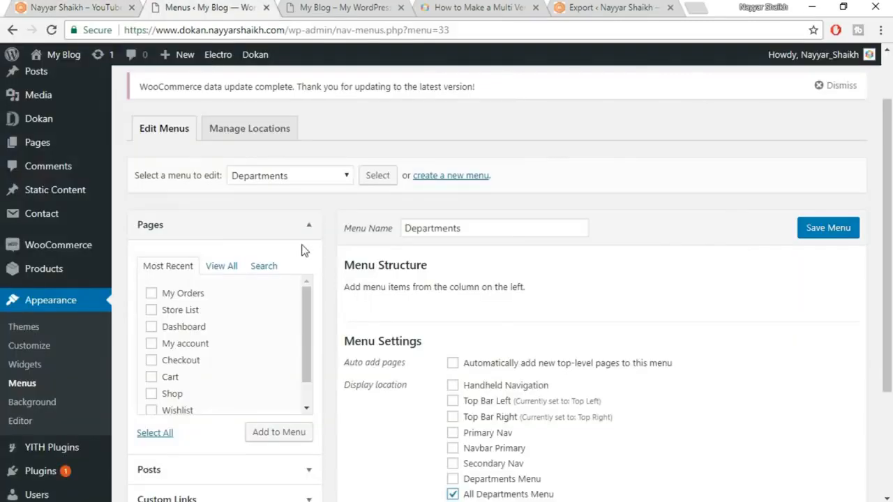
- Collapse the Pages box and browse all post categories in the Categories box
left_click(305, 237)
left_click(307, 320)
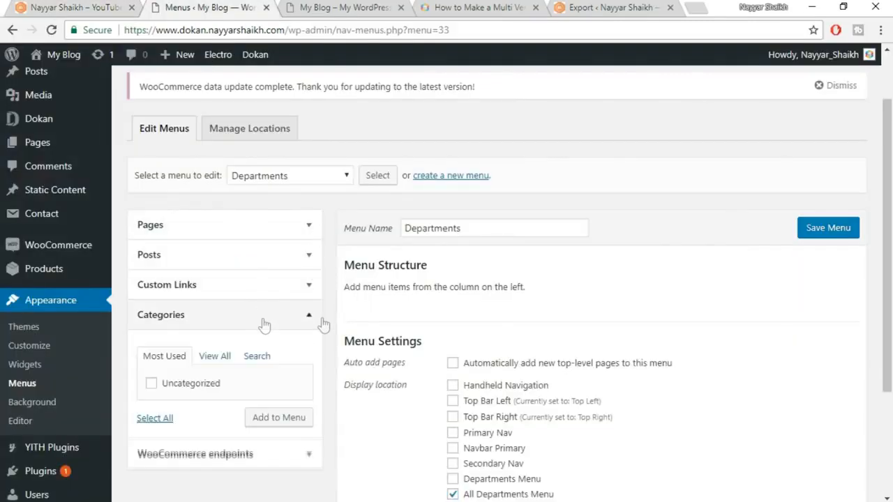
scroll(323, 324, "down", 1)
left_click(221, 287)
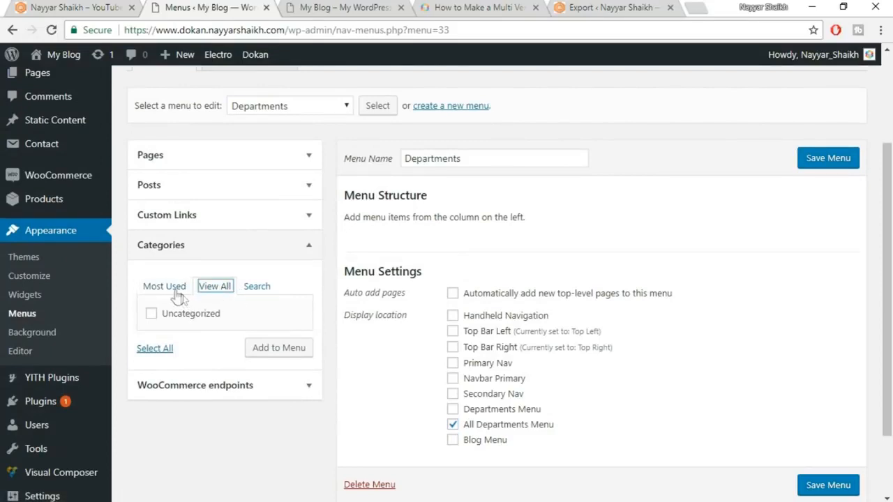
left_click(299, 242)
scroll(321, 283, "up", 3)
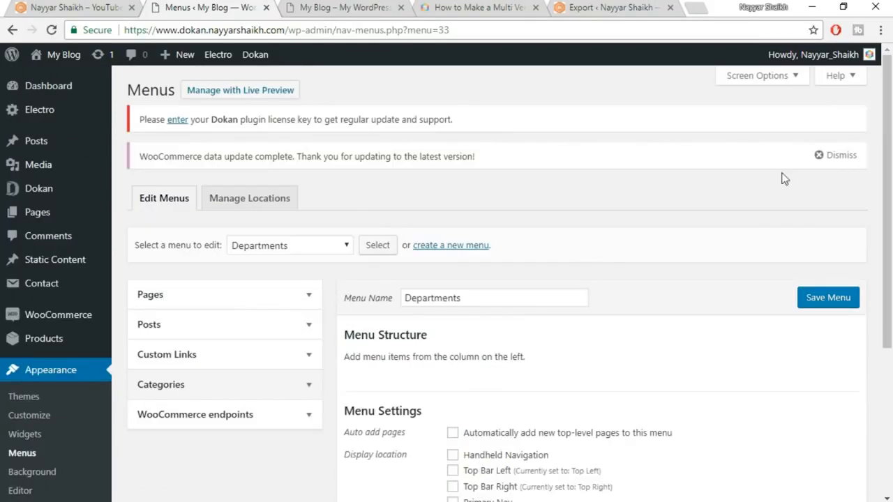
- Enable Product categories in Screen Options and expand the Product categories box
left_click(772, 87)
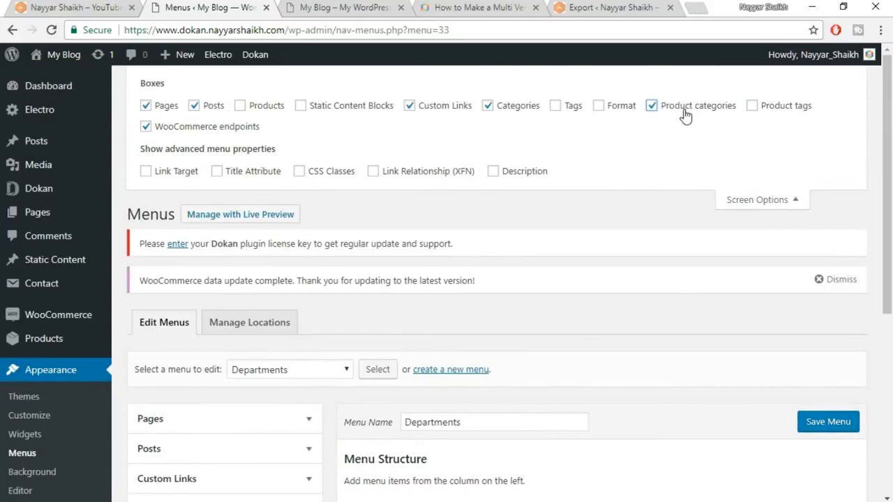
left_click(788, 200)
scroll(788, 199, "down", 3)
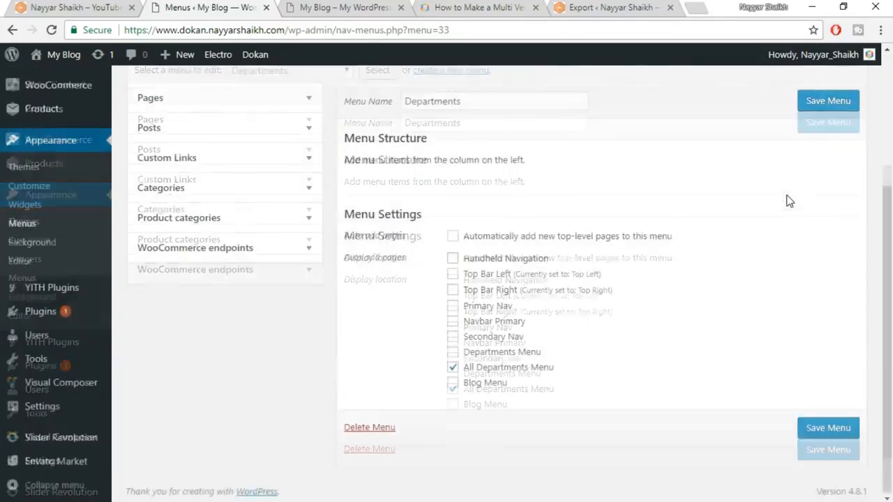
left_click(303, 229)
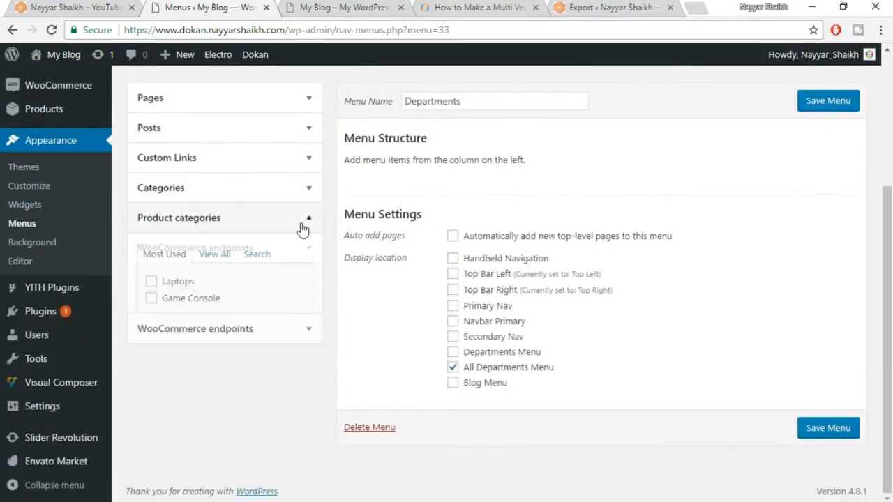
- Under View All, tick Cameras & Audios, Car &Motorbikes and Computer & Accessories
left_click(219, 264)
left_click(151, 287)
left_click(151, 304)
left_click(151, 320)
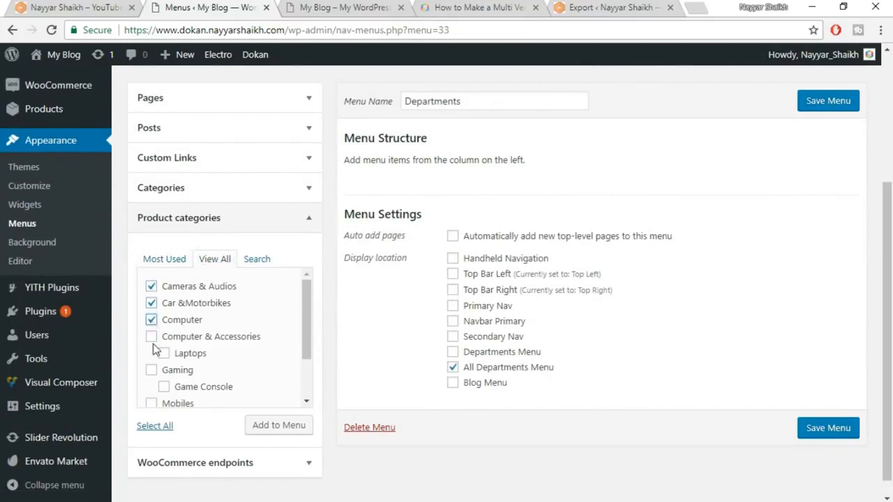
left_click(151, 336)
left_click(193, 318)
scroll(251, 314, "down", 2)
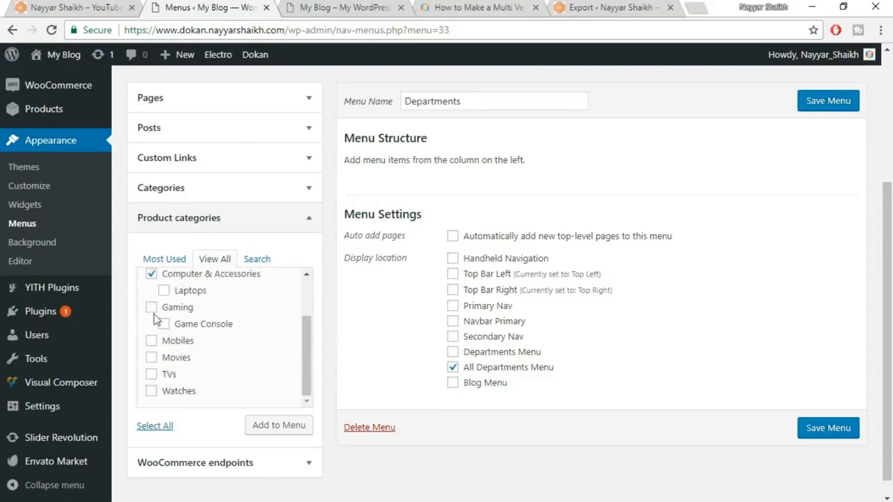
- Also tick Mobiles, Movies, TVs and Watches, untick Gaming, and add all seven to the menu
left_click(151, 341)
left_click(151, 357)
left_click(151, 373)
left_click(151, 391)
scroll(281, 370, "up", 2)
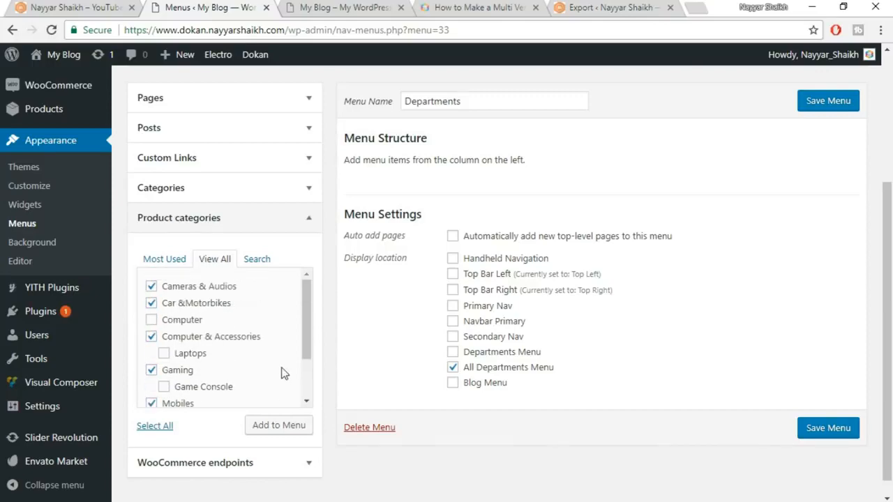
scroll(281, 370, "up", 2)
scroll(281, 371, "down", 4)
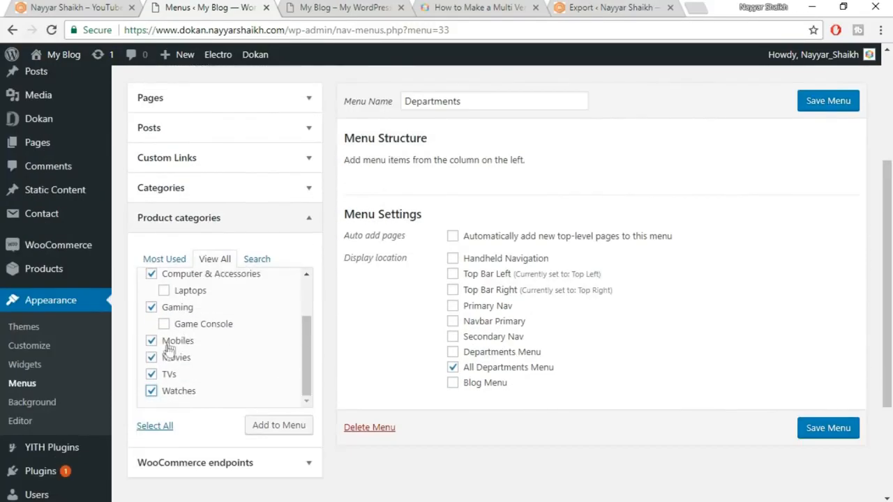
left_click(151, 306)
scroll(194, 390, "up", 2)
left_click(292, 425)
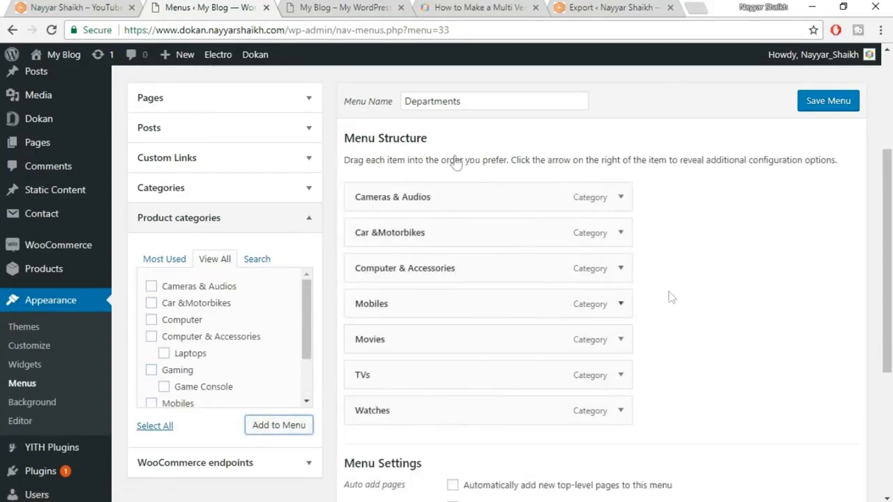
left_click(57, 6)
- Add a 'Value of the Day' custom link pointing to #
left_click(318, 223)
left_click(241, 170)
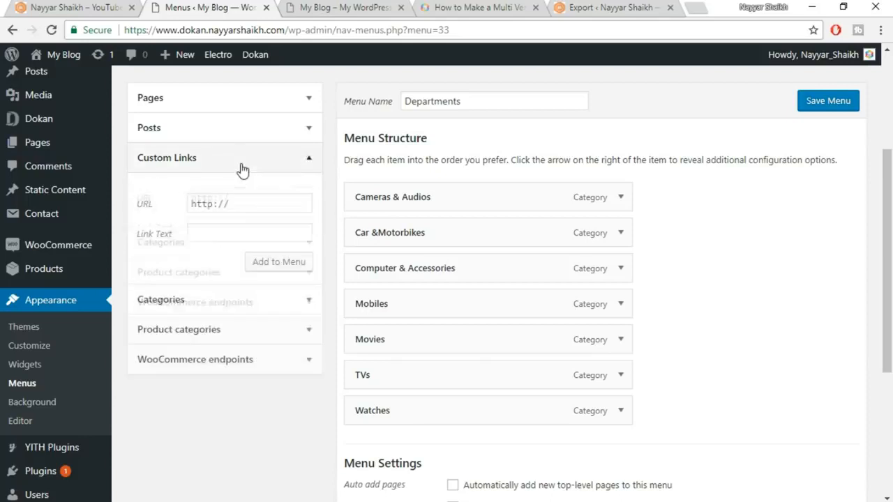
left_click_drag(255, 202, 190, 202)
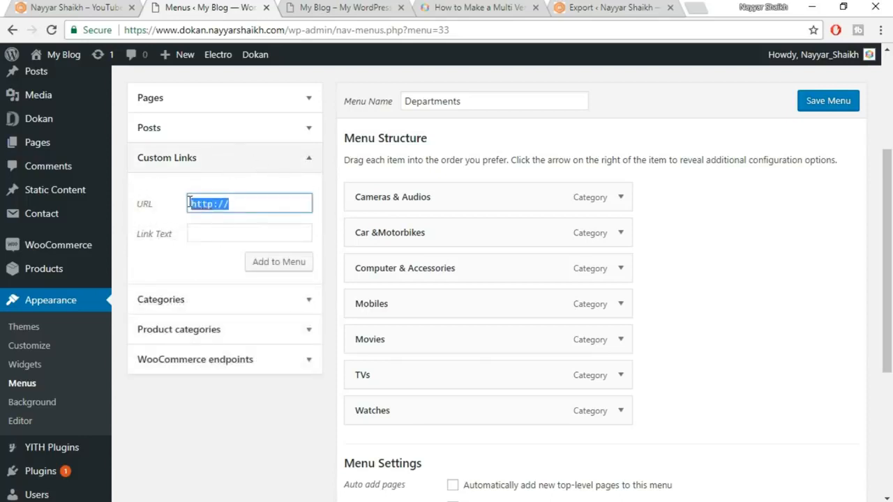
type("#")
left_click(53, 6)
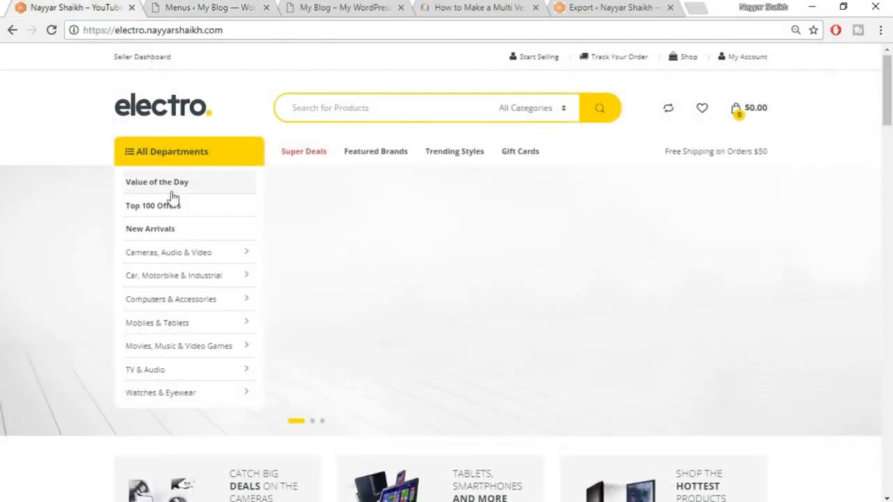
left_click(220, 9)
left_click(253, 230)
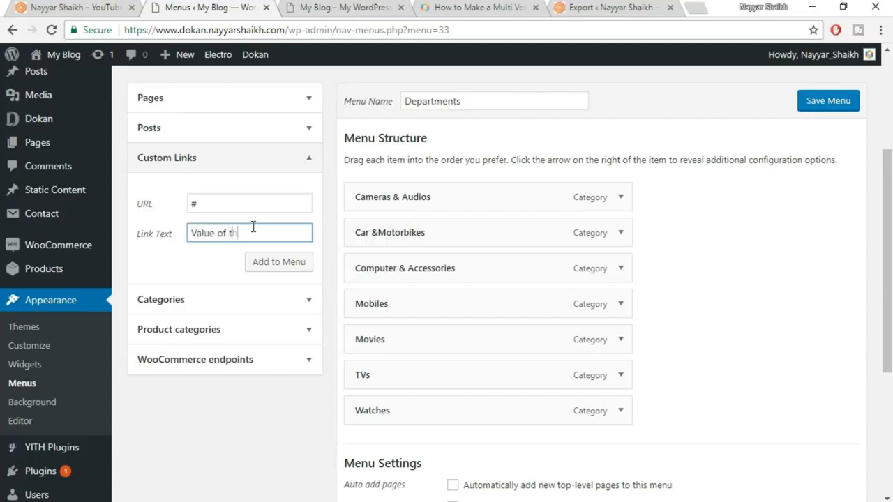
left_click(283, 263)
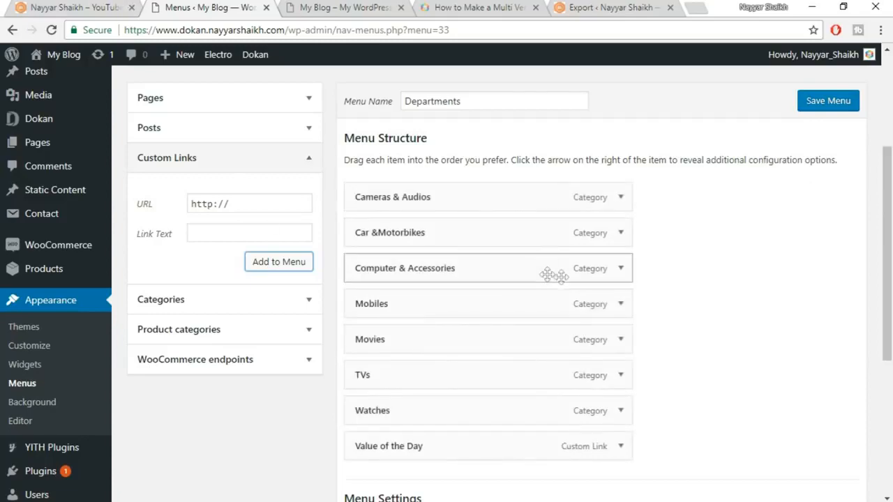
- Drag Value of the Day above Cameras & Audios at the top and expand its settings
scroll(618, 333, "down", 1)
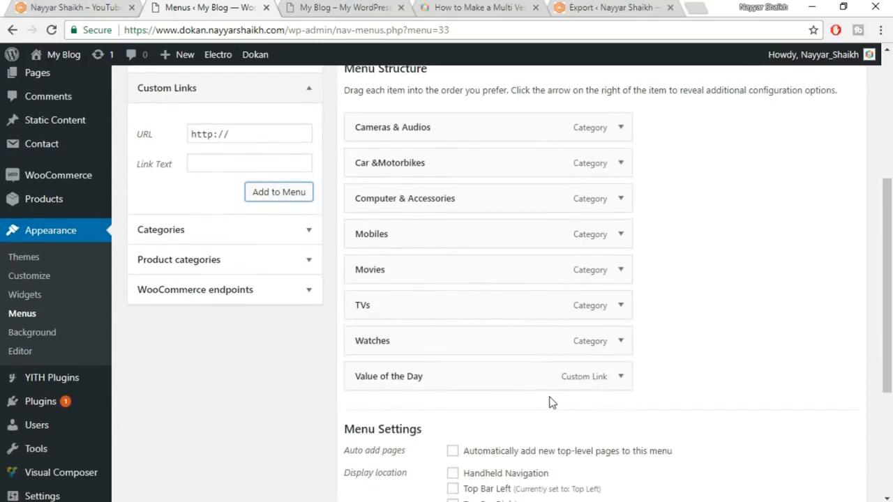
left_click(620, 377)
scroll(620, 381, "down", 2)
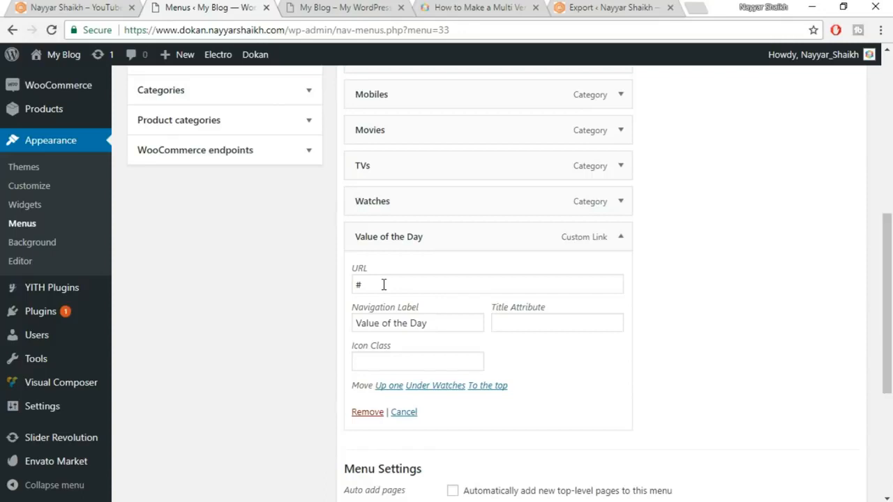
left_click(109, 6)
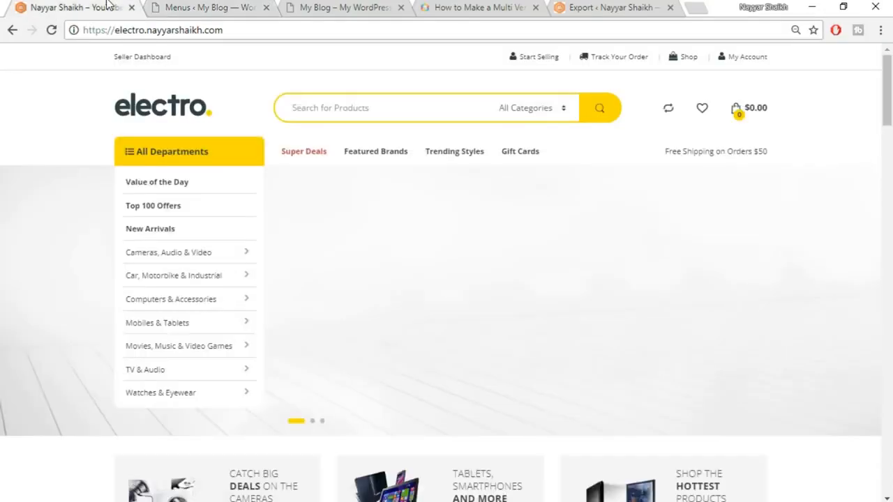
left_click(201, 6)
left_click(624, 238)
scroll(686, 319, "up", 3)
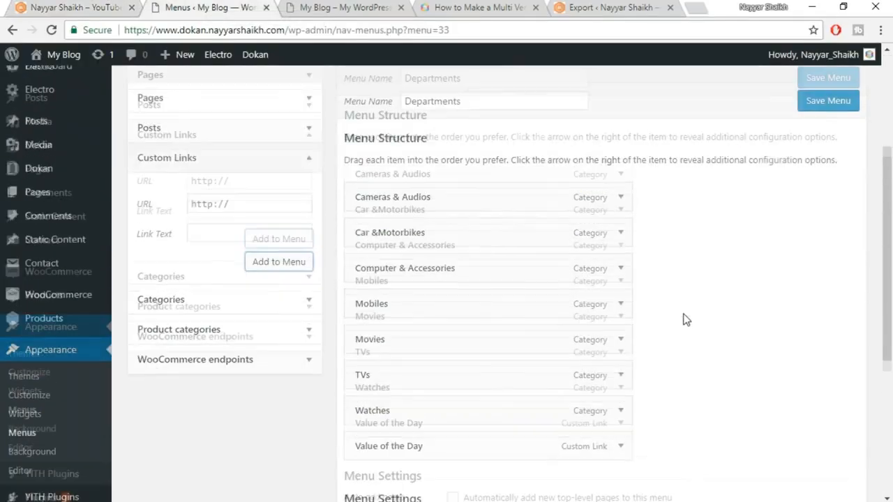
left_click_drag(428, 451, 436, 177)
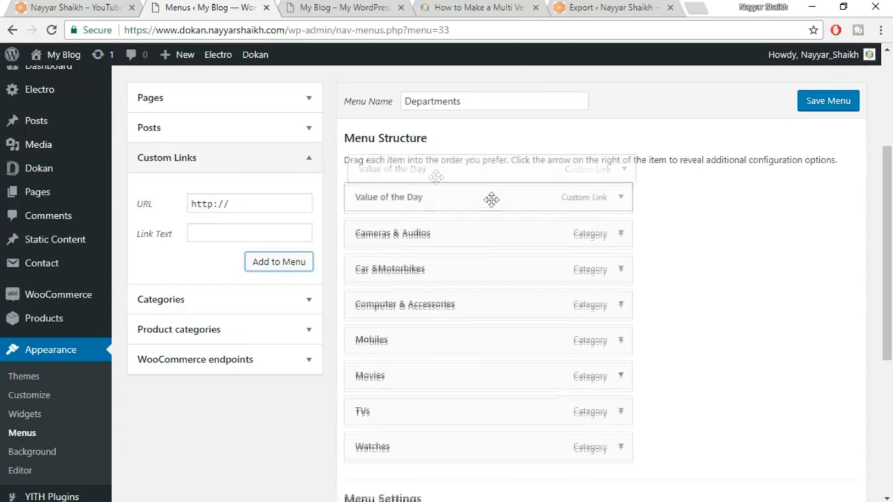
left_click(621, 196)
scroll(696, 236, "down", 1)
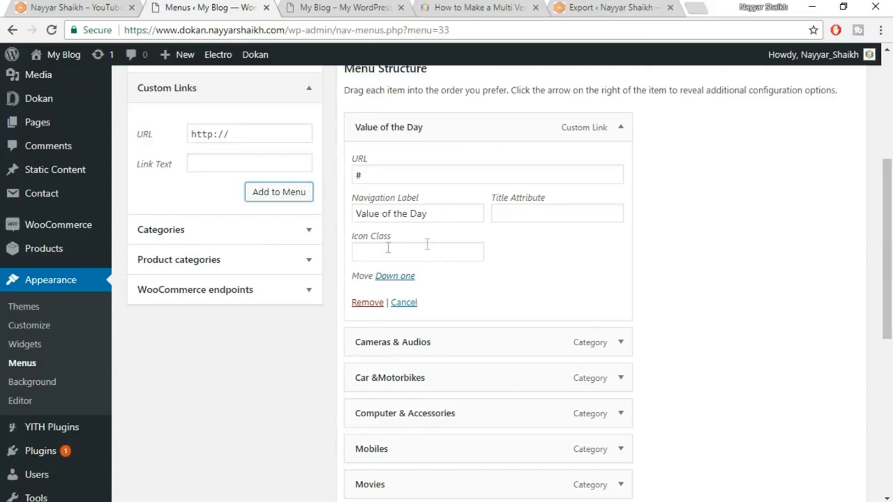
- Enable CSS Classes in Screen Options and give Value of the Day the class 'highlight'
scroll(483, 277, "up", 4)
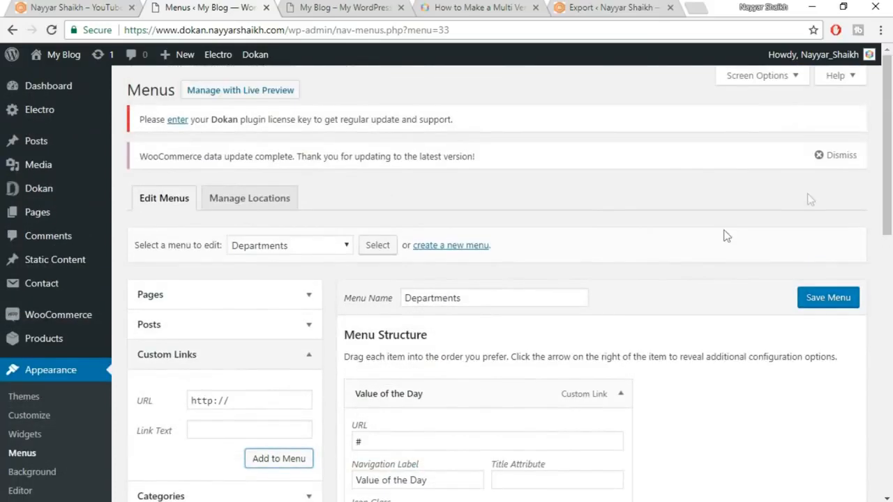
left_click(754, 78)
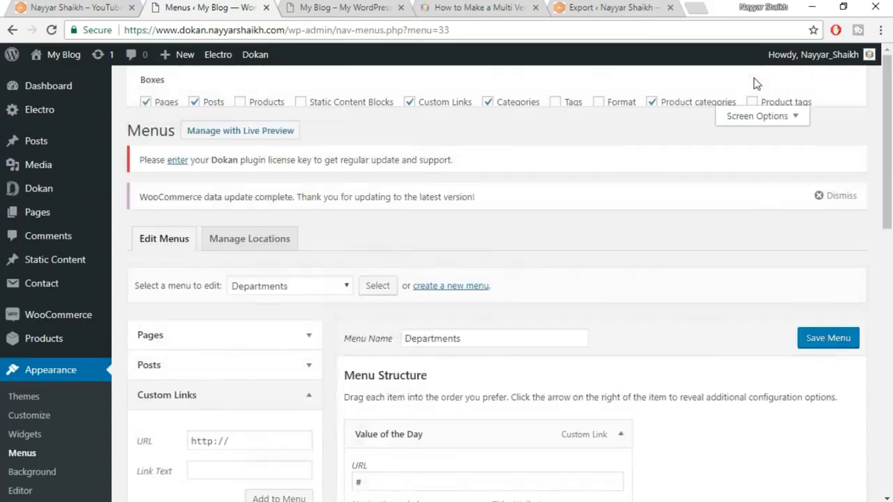
left_click(322, 173)
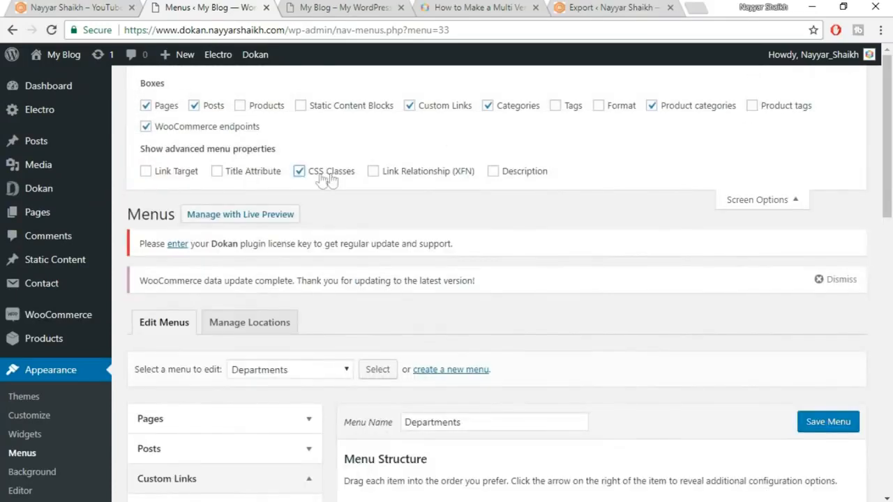
left_click(767, 200)
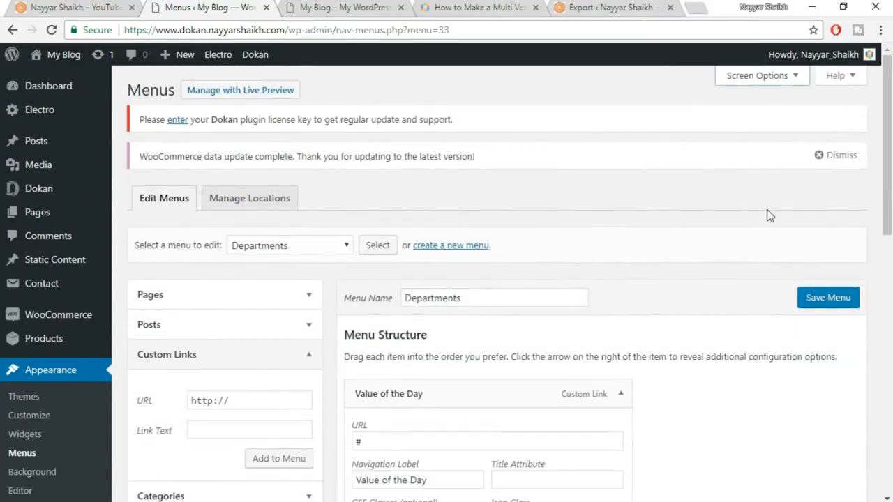
scroll(687, 300, "down", 3)
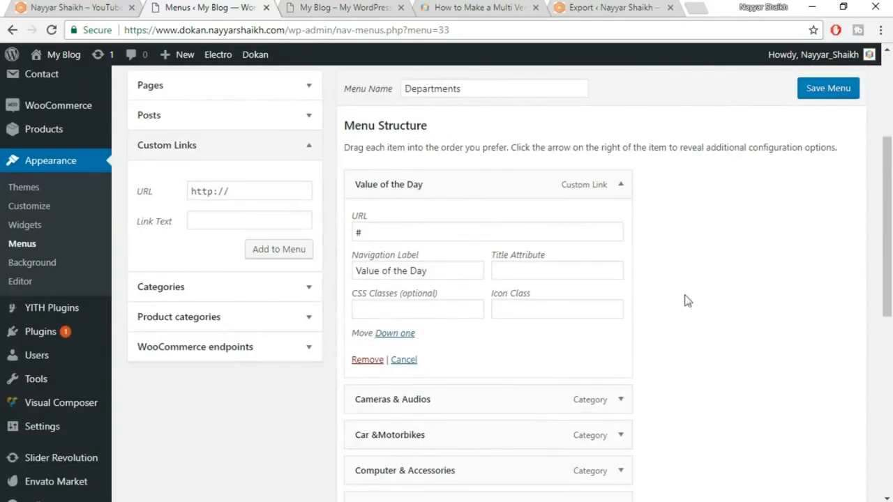
left_click(422, 312)
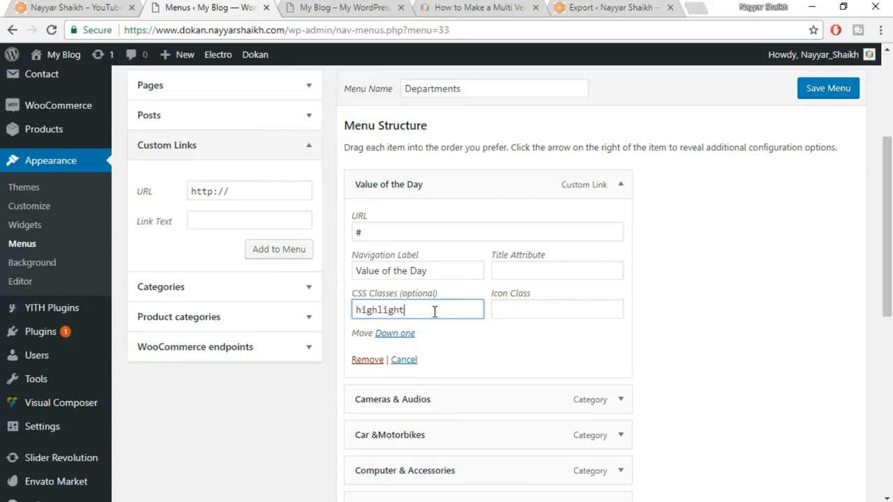
left_click(620, 184)
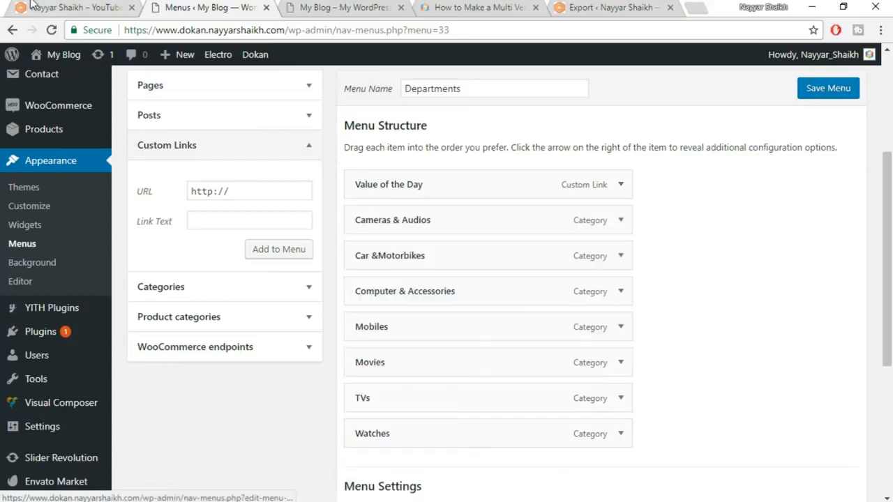
left_click(32, 7)
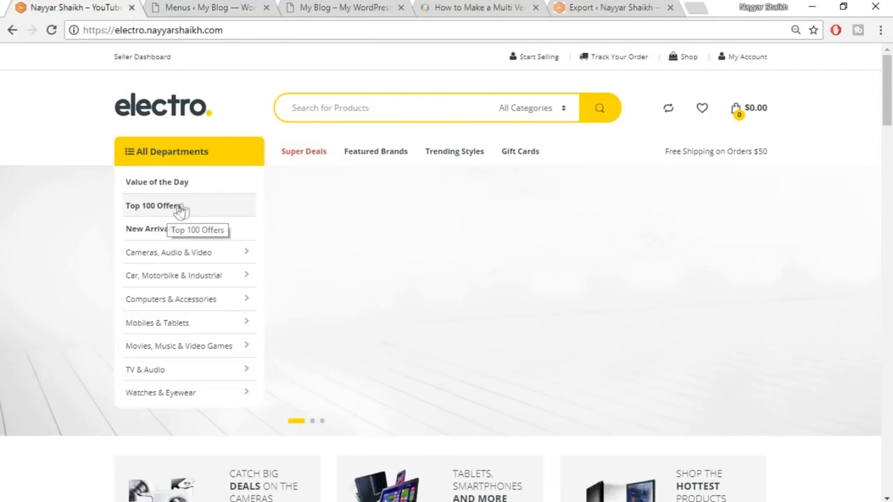
- Add a 'Top 100 Offers' custom link with URL #
left_click(209, 7)
left_click(245, 191)
key("ctrl+a")
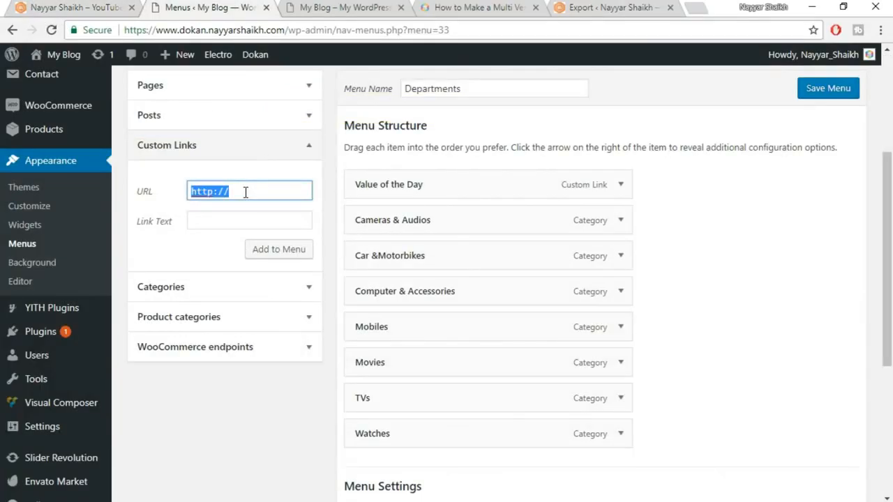
type("#")
key("Tab")
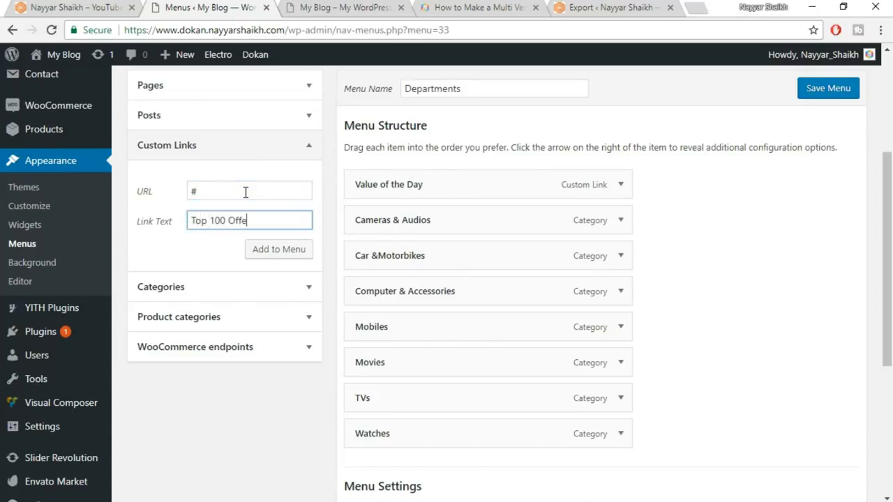
type("Top 100 Offers")
left_click(280, 253)
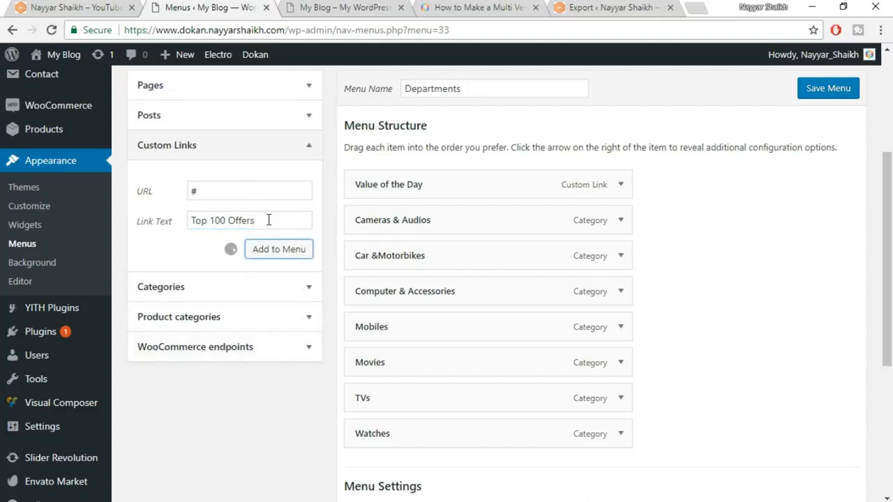
- Add a 'New Arrivals' custom link with URL #
double_click(262, 196)
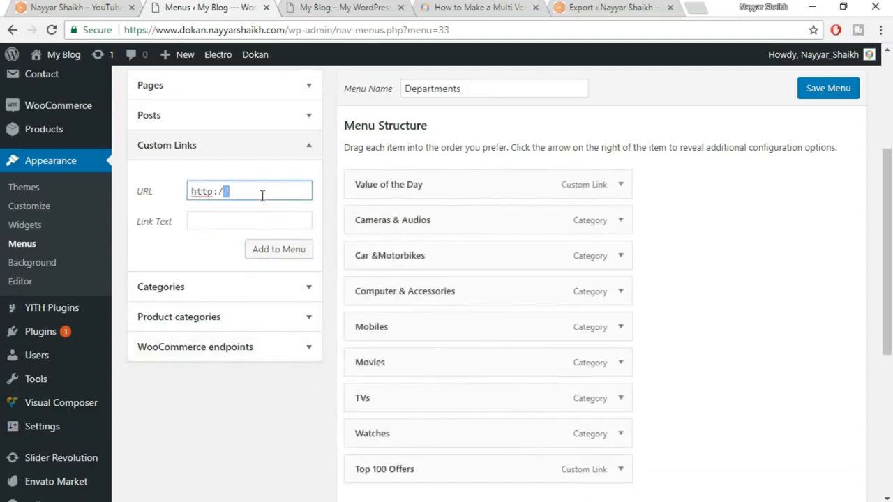
triple_click(262, 194)
type("#")
key("Tab")
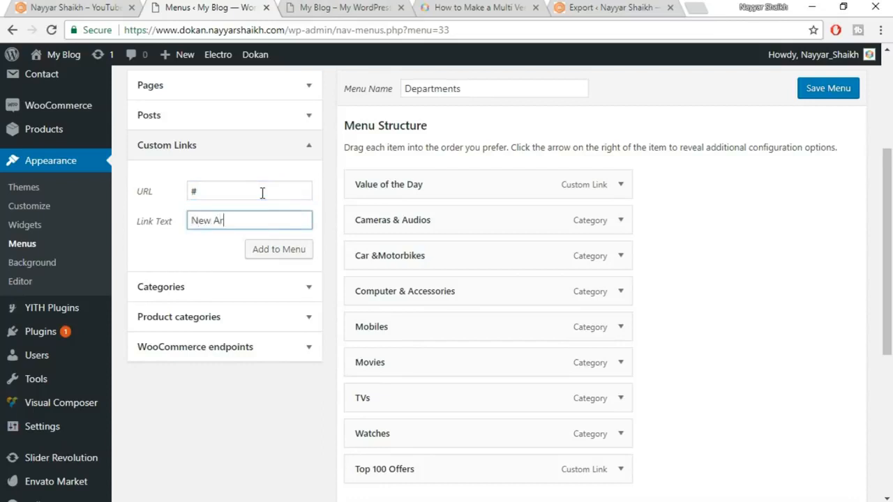
type("New Arrivals")
left_click(297, 254)
- Drag Top 100 Offers and New Arrivals up directly below Value of the Day
left_click_drag(424, 470, 422, 213)
left_click_drag(399, 215, 422, 230)
scroll(535, 281, "down", 2)
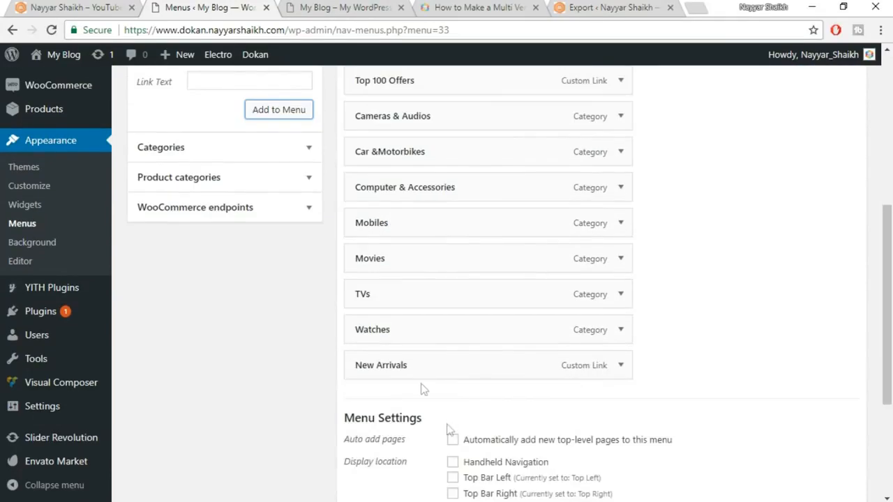
left_click_drag(437, 378, 425, 171)
- Fill in CSS classes for Top 100 Offers and New Arrivals, giving New Arrivals 'highlight'
left_click(621, 139)
left_click(409, 263)
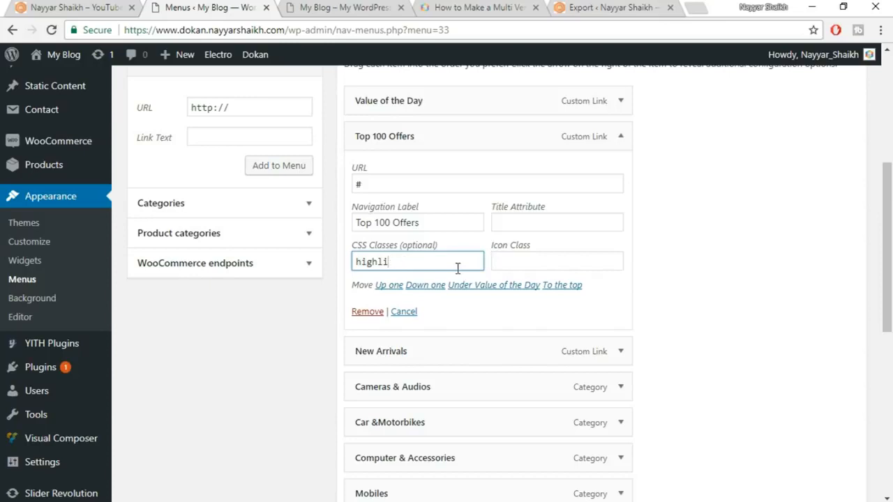
left_click(620, 137)
left_click(620, 173)
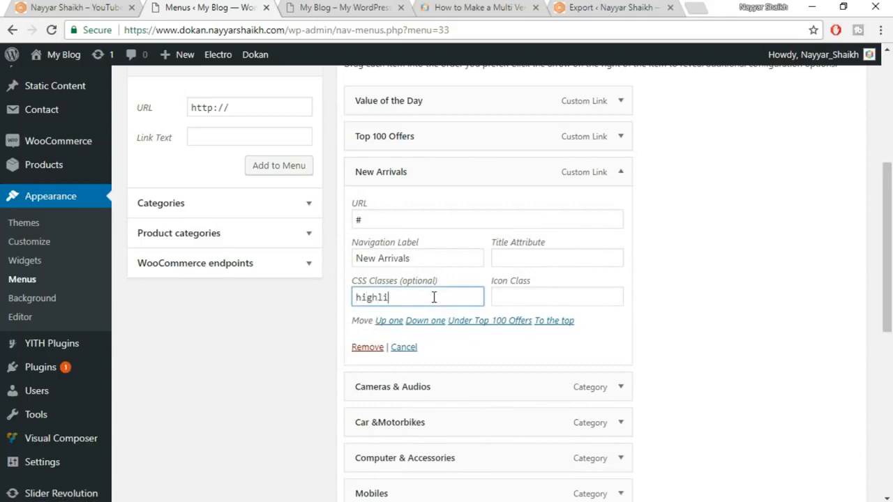
left_click(620, 175)
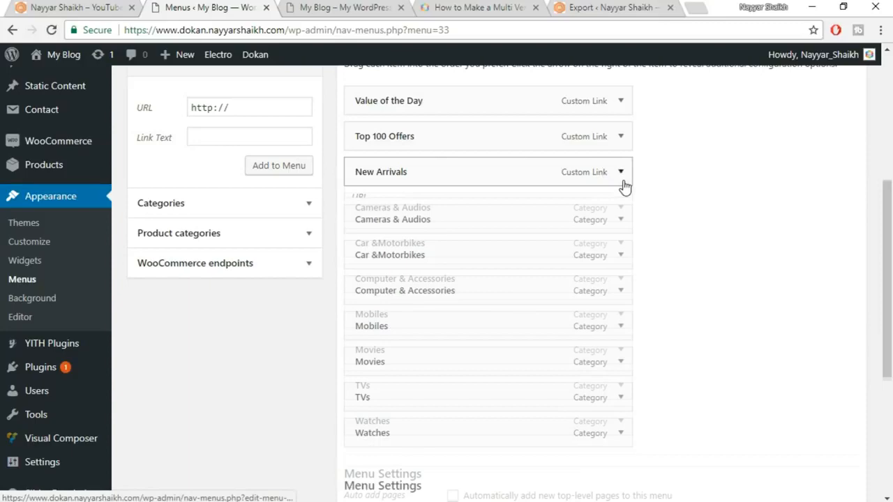
scroll(623, 201, "up", 2)
left_click(70, 7)
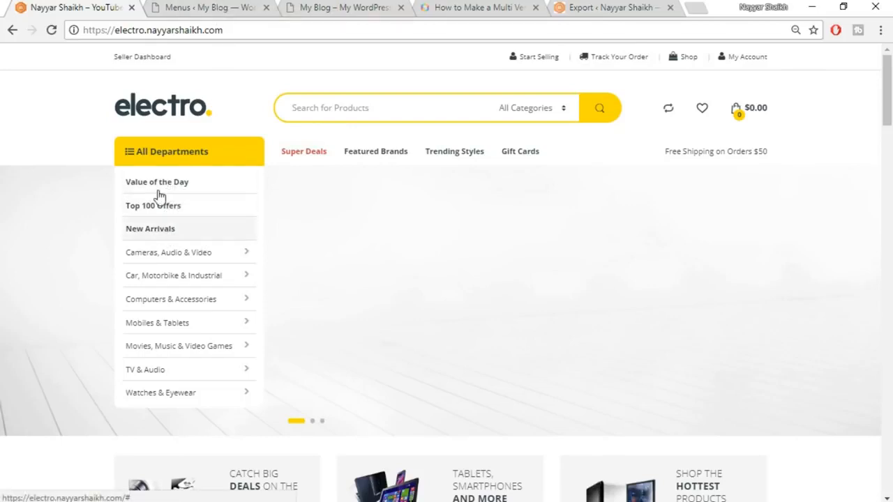
left_click(201, 8)
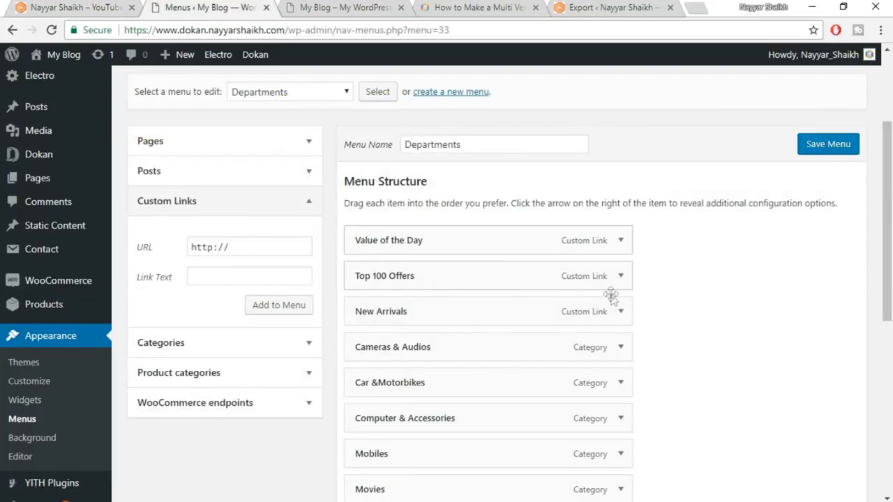
scroll(611, 300, "down", 2)
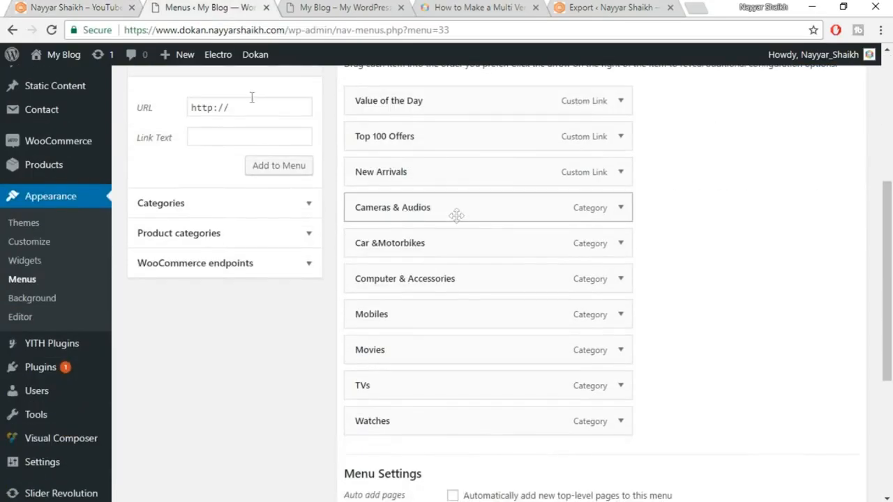
key("ctrl+shift+Tab")
mouse_move(242, 255)
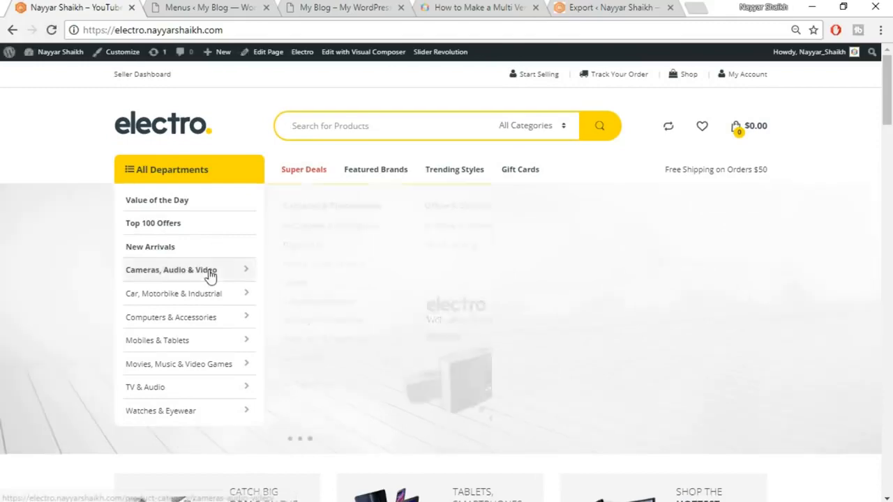
mouse_move(207, 273)
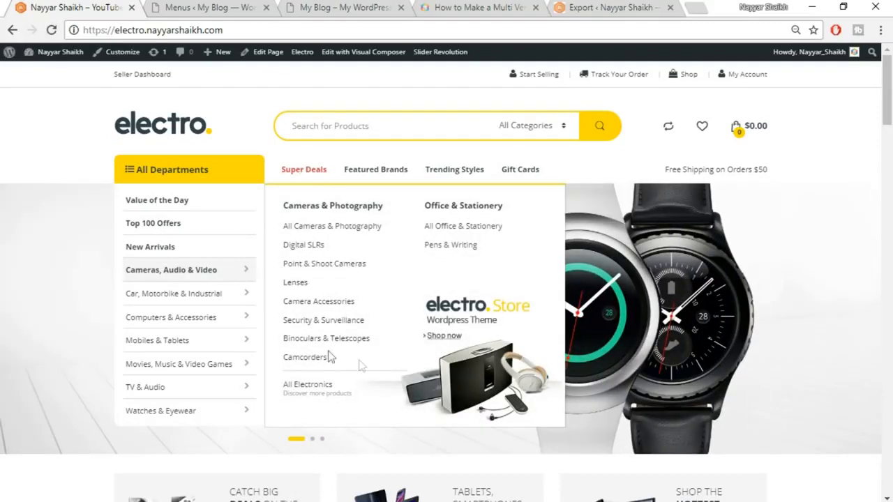
left_click(188, 7)
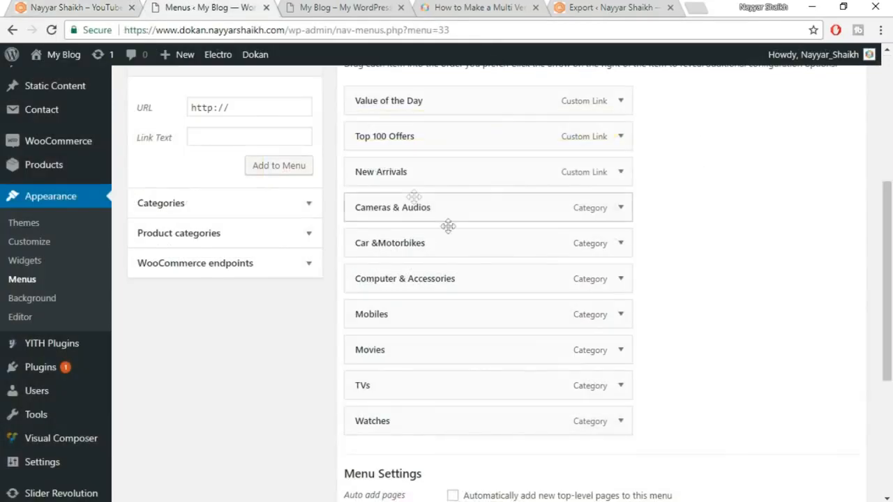
- Enable Static Content Blocks in Screen Options and expand its list of seven blocks
scroll(317, 154, "up", 1)
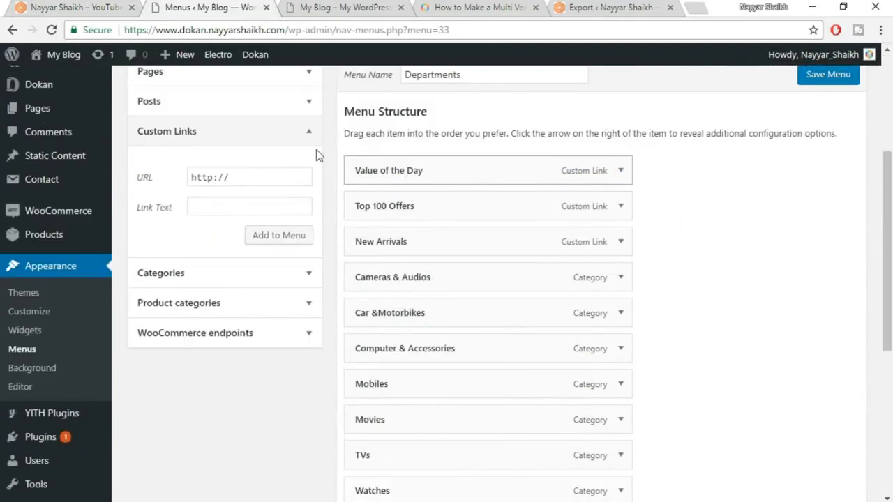
left_click(315, 142)
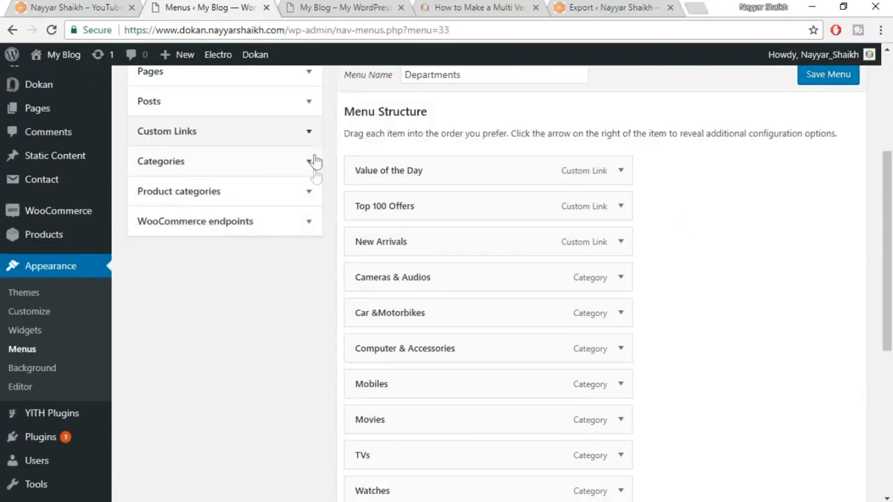
scroll(300, 174, "up", 2)
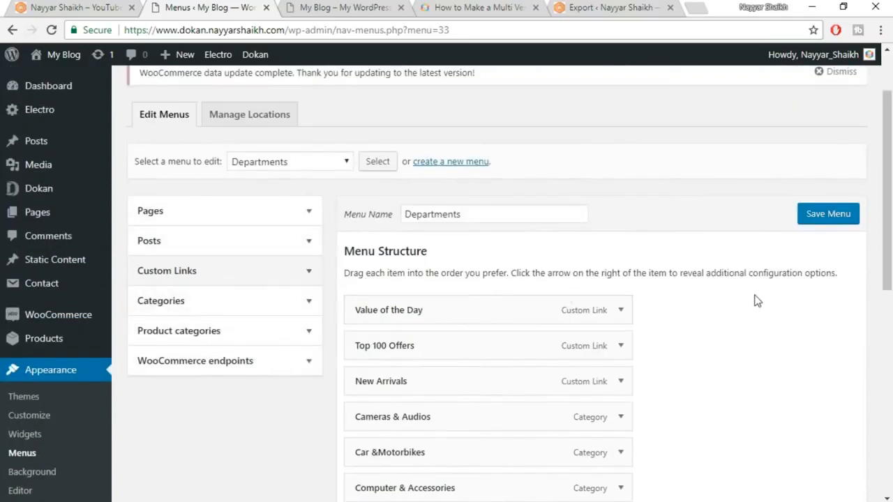
scroll(830, 108, "up", 2)
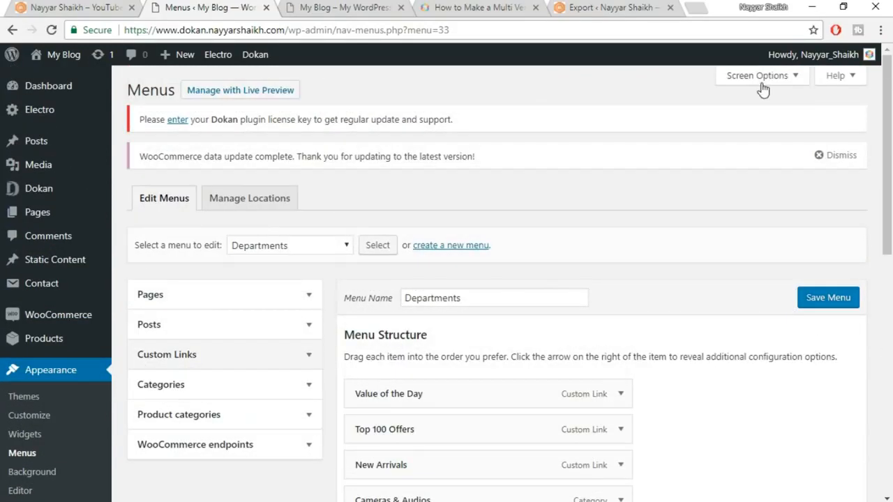
left_click(760, 81)
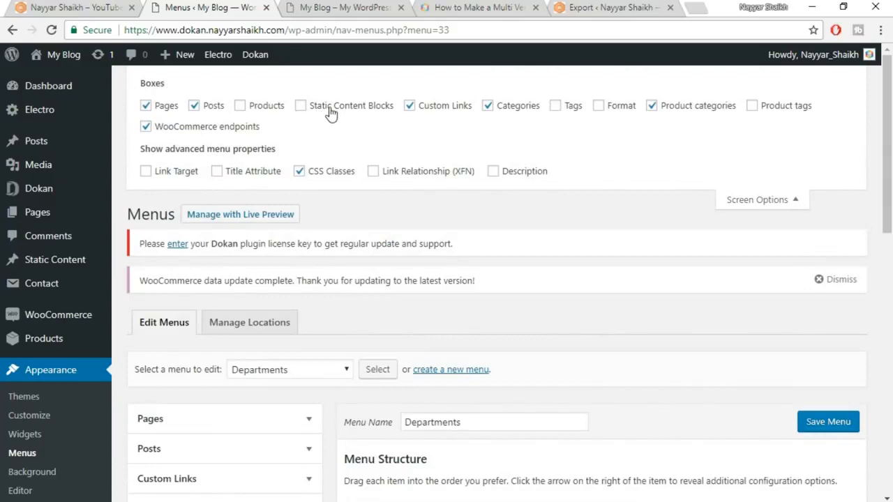
left_click(783, 209)
scroll(265, 230, "down", 2)
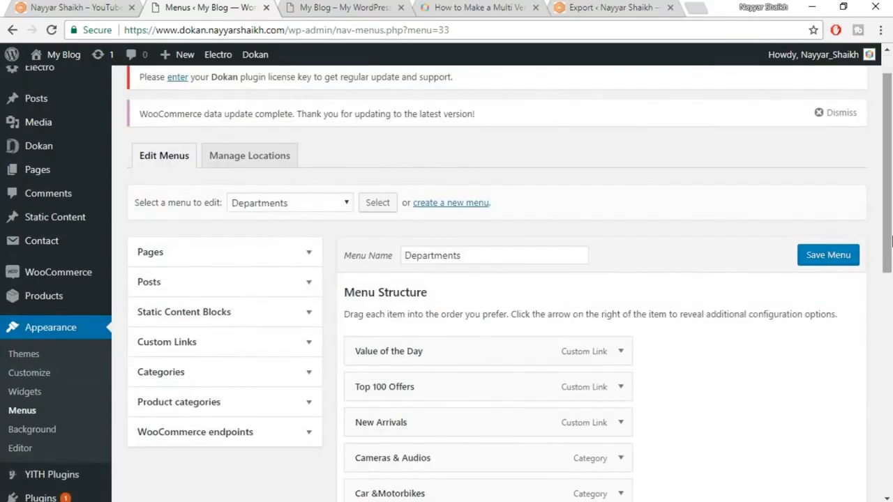
left_click(290, 218)
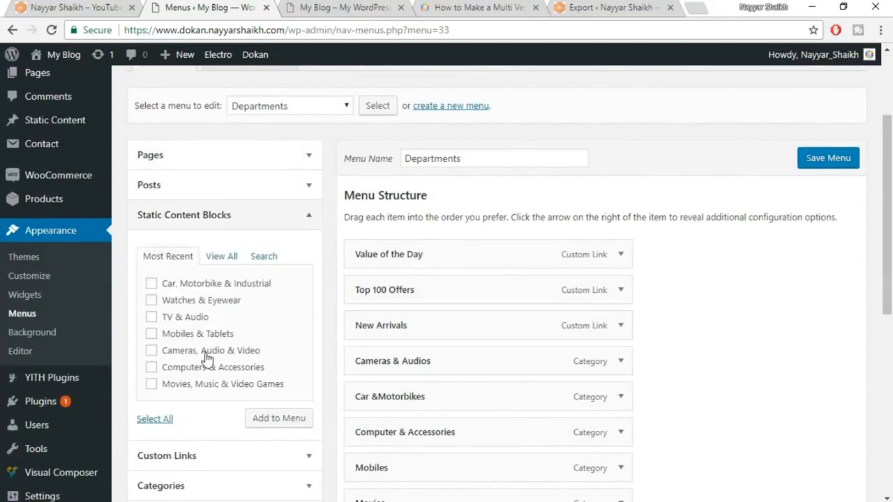
- Add the Cameras, Audio & Video block and nest static blocks under their matching categories
left_click(286, 418)
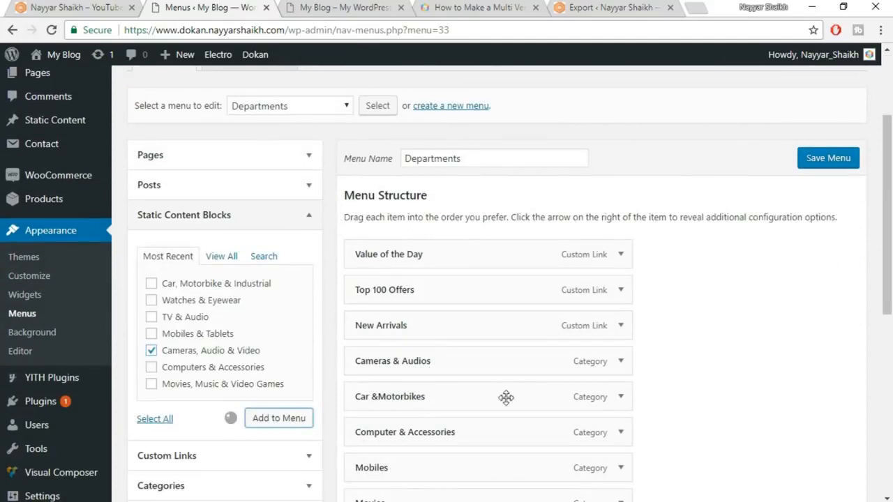
scroll(618, 405, "down", 3)
left_click_drag(423, 409, 463, 189)
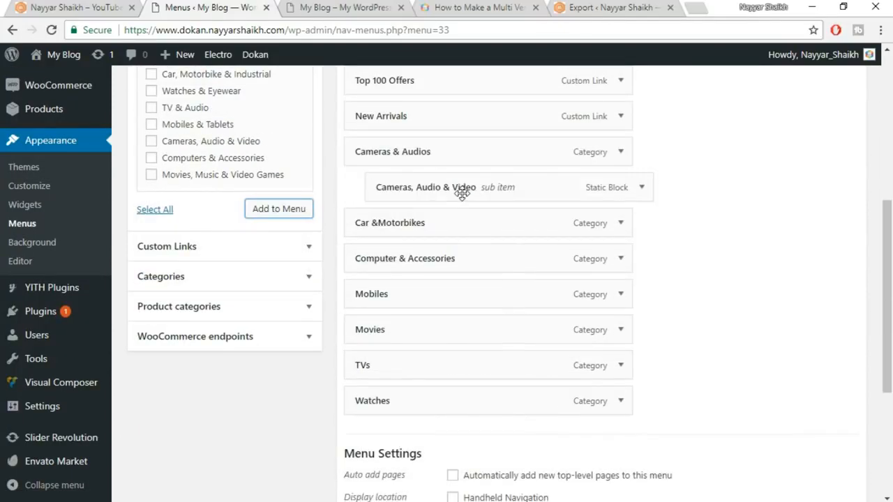
scroll(180, 153, "up", 1)
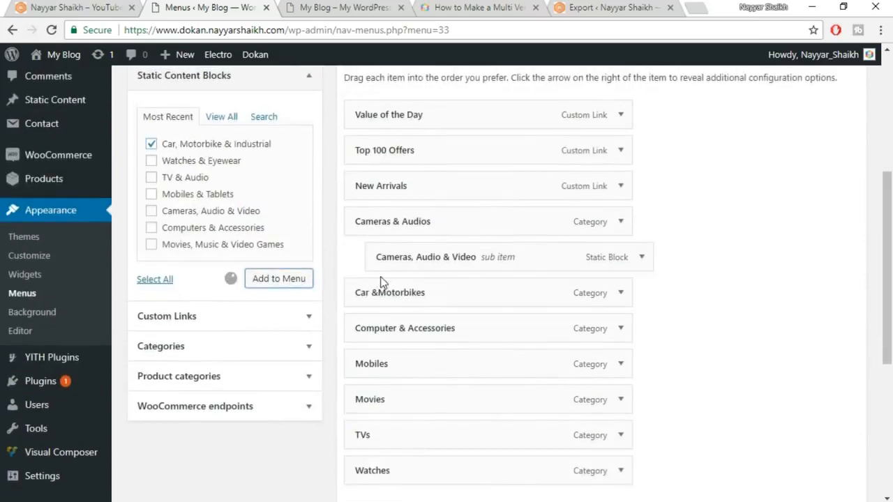
scroll(391, 335, "down", 1)
left_click_drag(428, 441, 454, 238)
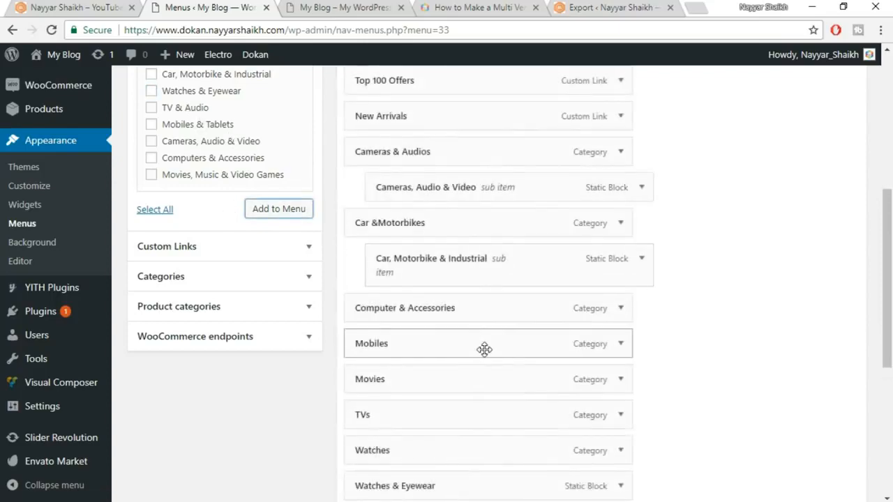
scroll(446, 369, "down", 2)
left_click_drag(414, 346, 451, 346)
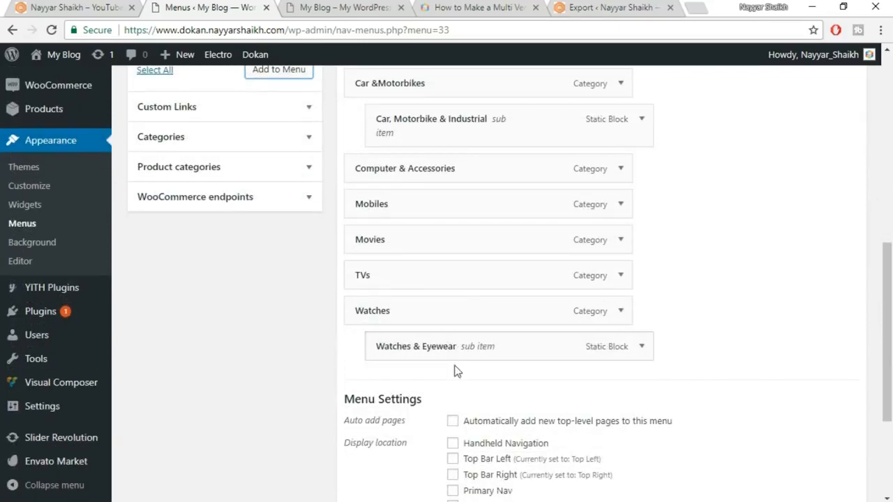
scroll(447, 366, "up", 1)
scroll(223, 168, "up", 1)
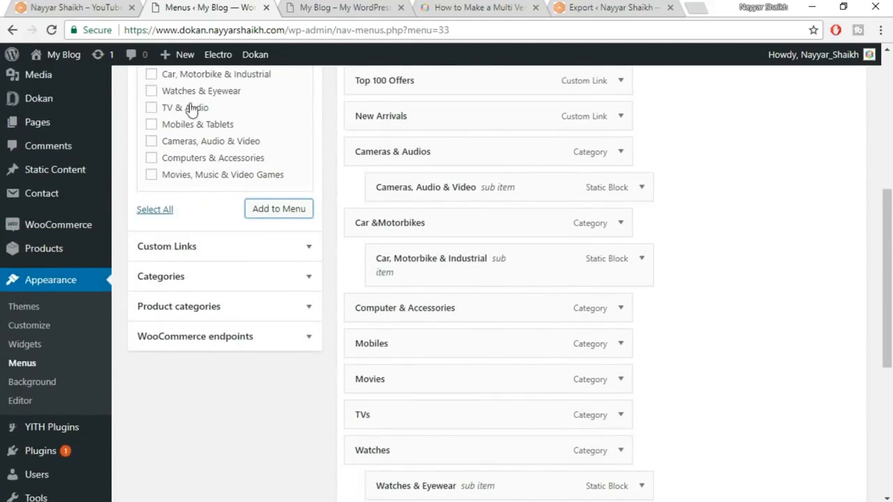
- Add the TV & Audio block and nest it under its matching category
left_click(277, 212)
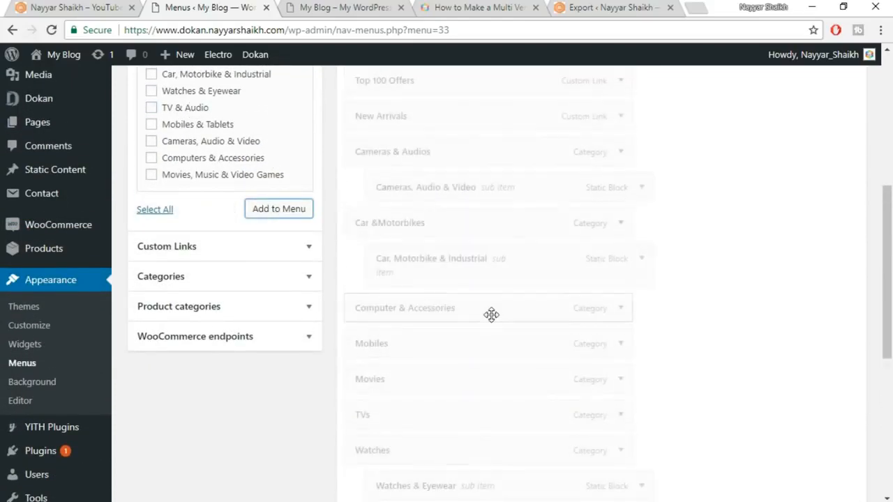
scroll(491, 314, "down", 1)
left_click_drag(420, 457, 433, 363)
scroll(151, 295, "up", 3)
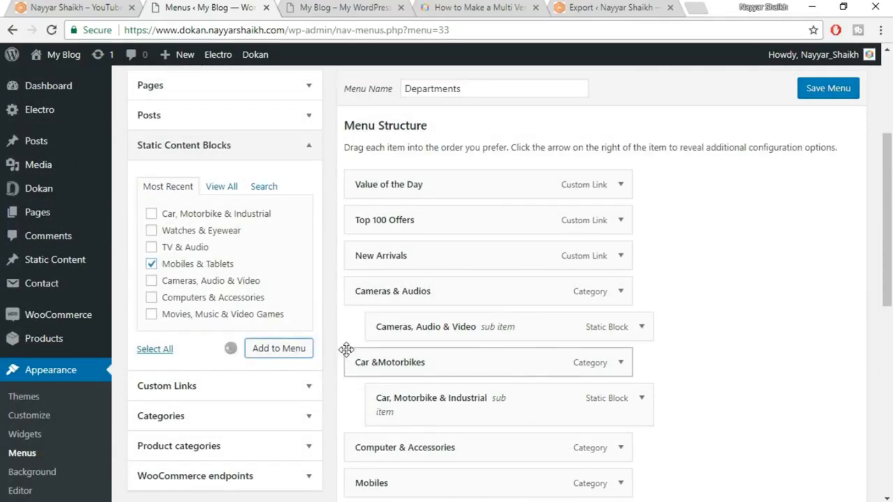
scroll(344, 348, "down", 3)
scroll(457, 476, "down", 1)
left_click_drag(437, 419, 457, 223)
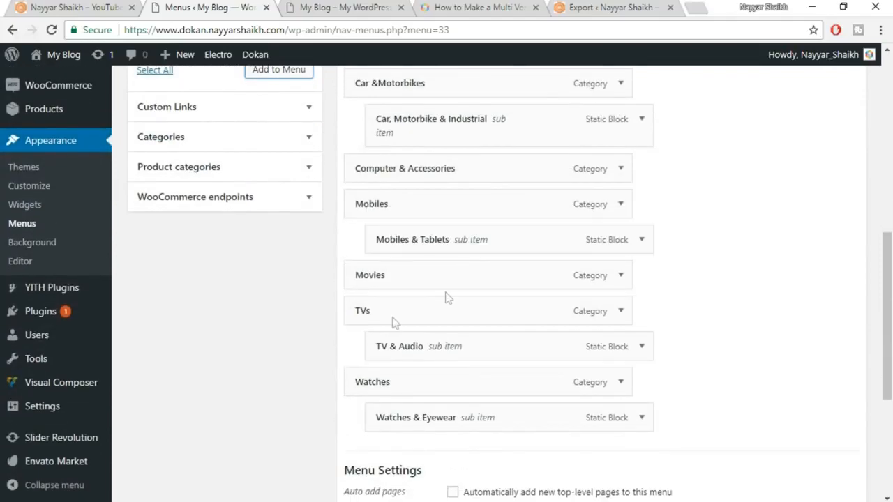
scroll(384, 319, "up", 5)
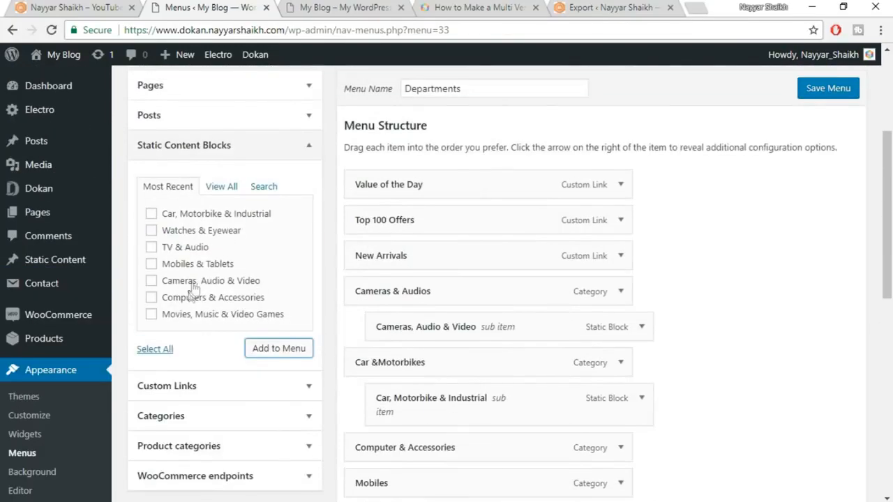
- Add Cameras, Audio & Video a second time and nest it under Cameras & Audios
left_click(292, 348)
scroll(648, 359, "down", 4)
scroll(558, 369, "down", 1)
left_click_drag(448, 379, 475, 109)
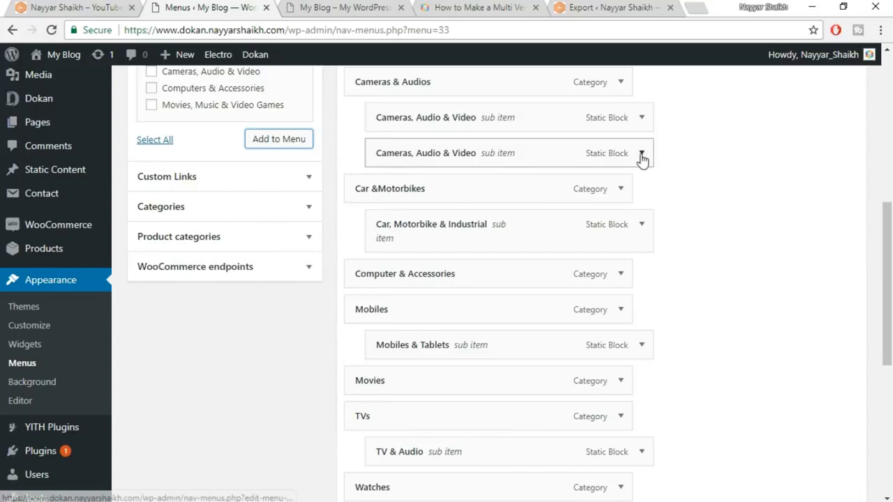
- Delete the duplicate Cameras, Audio & Video item and nest Computers & Accessories under Computer & Accessories
left_click(640, 155)
left_click(388, 334)
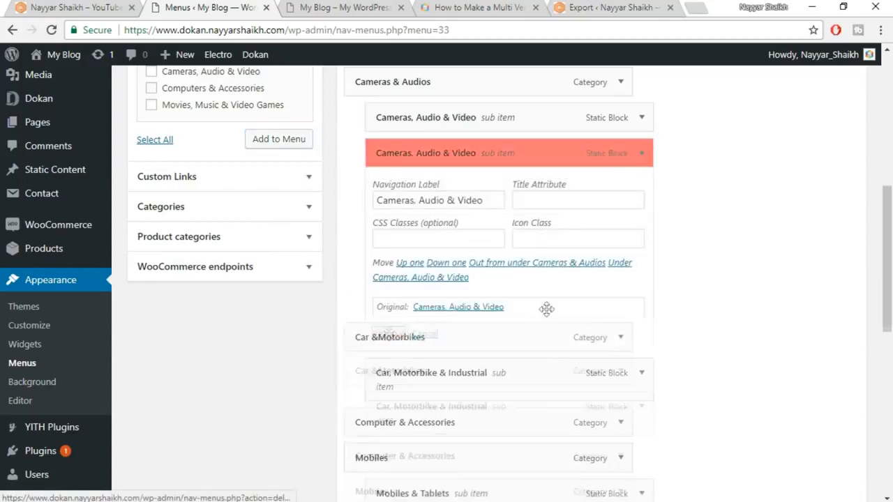
scroll(781, 261, "up", 1)
scroll(522, 234, "up", 1)
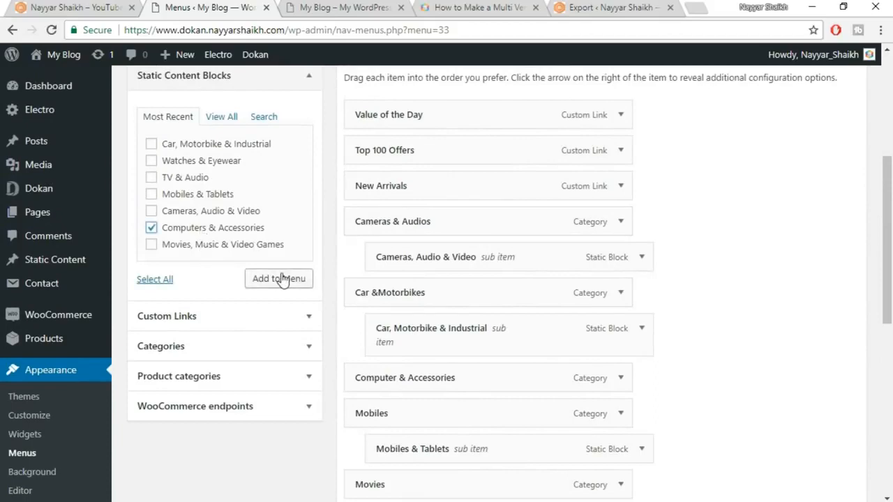
scroll(851, 309, "down", 4)
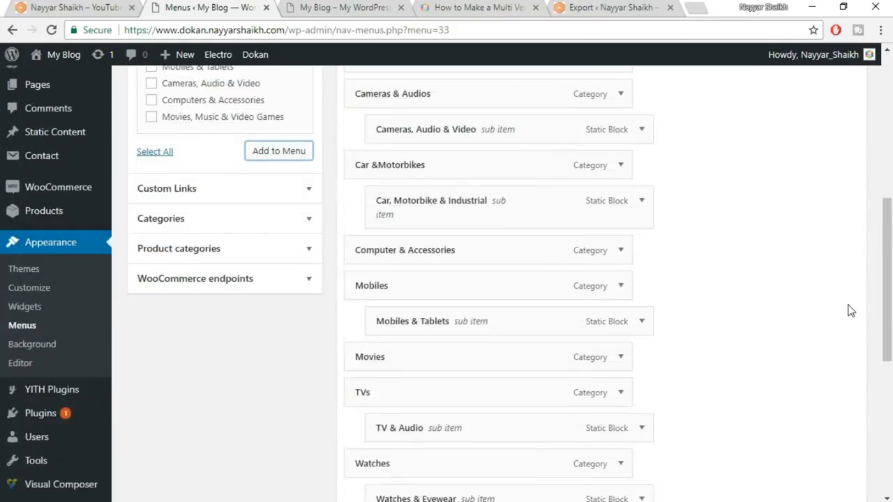
left_click_drag(524, 387, 558, 117)
left_click_drag(819, 194, 847, 239)
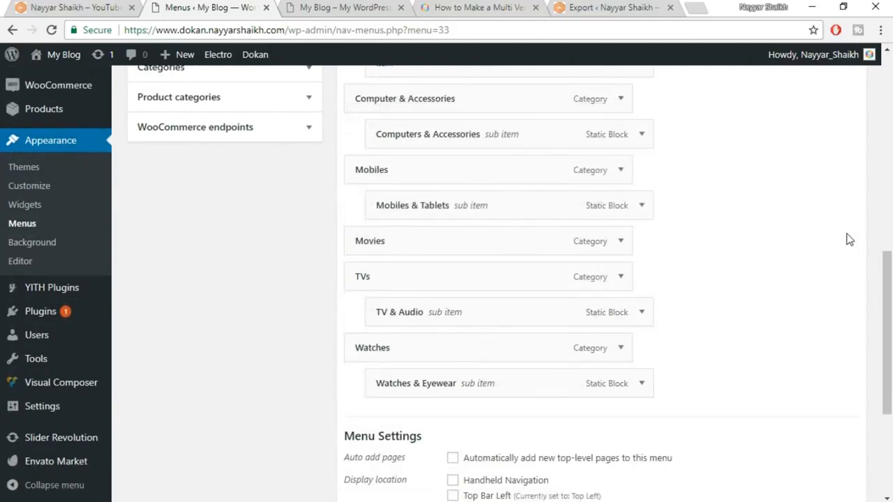
- Add the Movies, Music & Video Games block and nest it under Movies
scroll(848, 239, "up", 1)
scroll(734, 234, "up", 2)
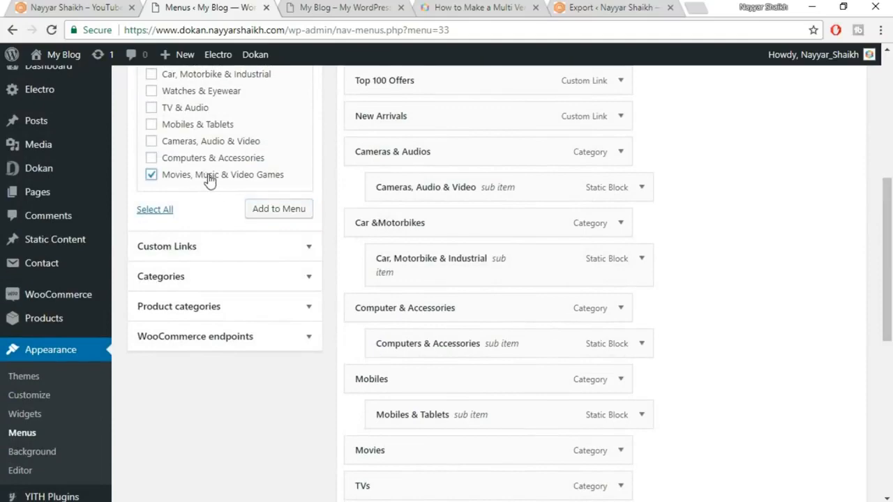
left_click(279, 209)
scroll(721, 359, "down", 2)
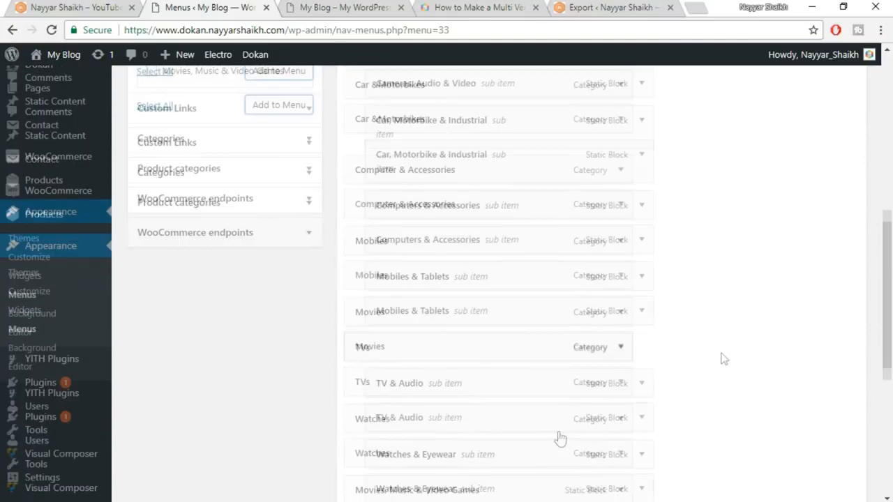
scroll(519, 461, "down", 1)
left_click_drag(420, 349, 460, 194)
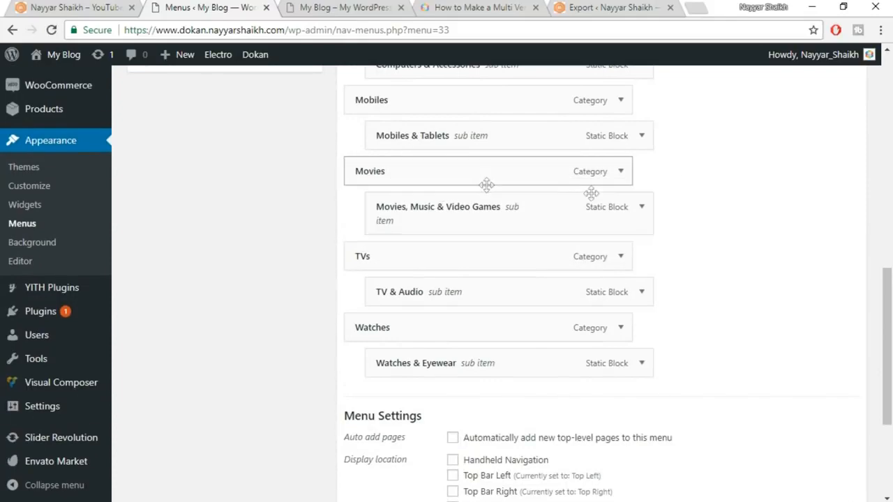
scroll(739, 272, "up", 5)
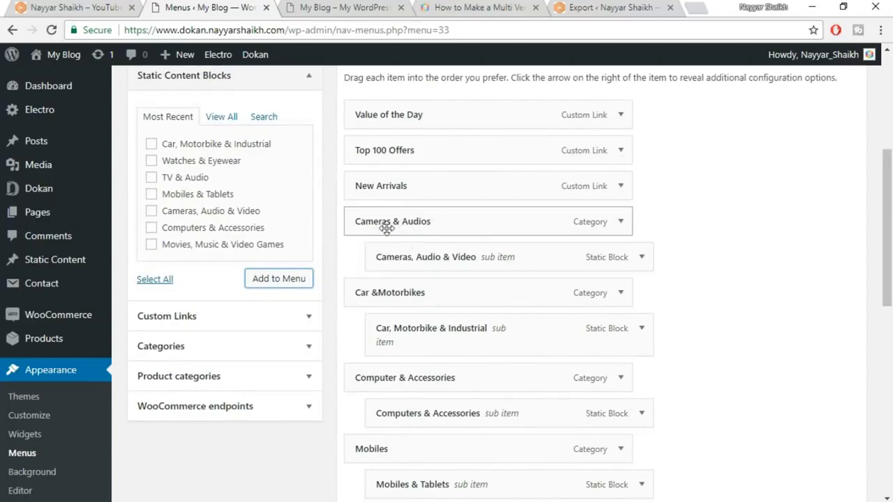
- Copy the yamm-tfw CSS class from the Cameras & Audios menu item
left_click(620, 222)
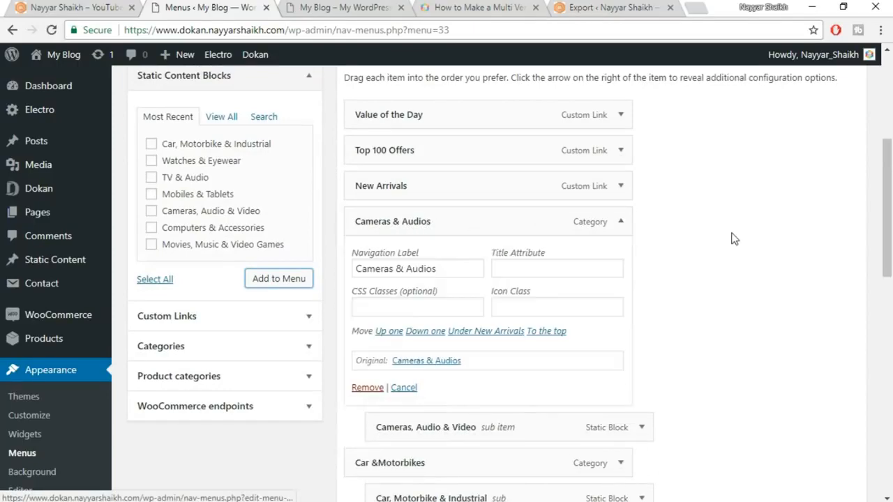
scroll(452, 230, "down", 1)
left_click(425, 236)
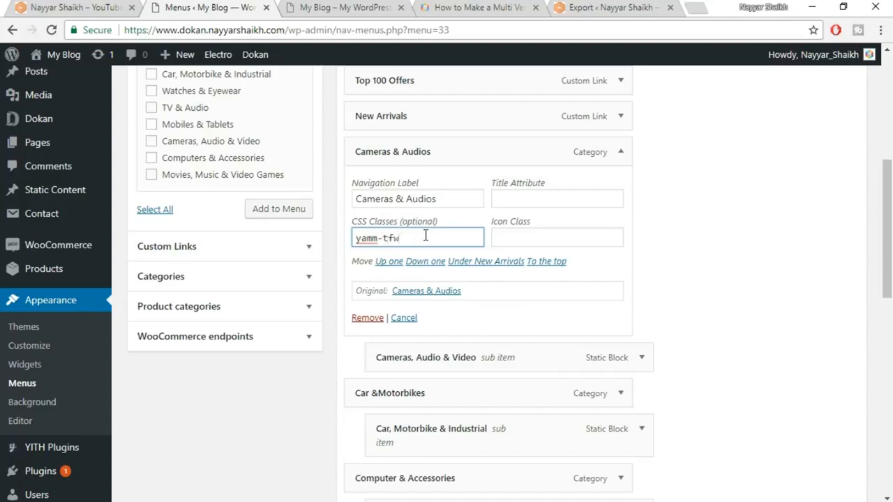
left_click_drag(416, 238, 350, 241)
key("ctrl+c")
left_click(629, 157)
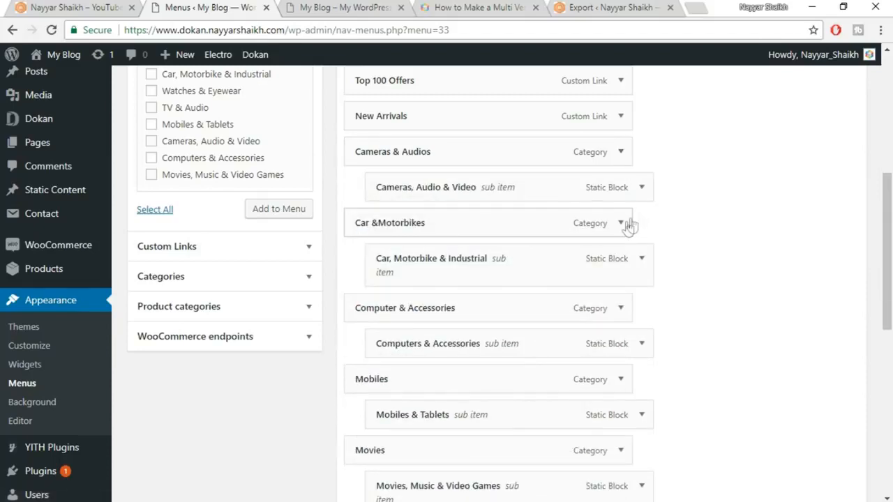
- Paste yamm-tfw into the CSS classes of Car & Motorbikes, Computer & Accessories and Mobiles
left_click(630, 225)
scroll(523, 238, "down", 1)
key("ctrl+v")
left_click(627, 153)
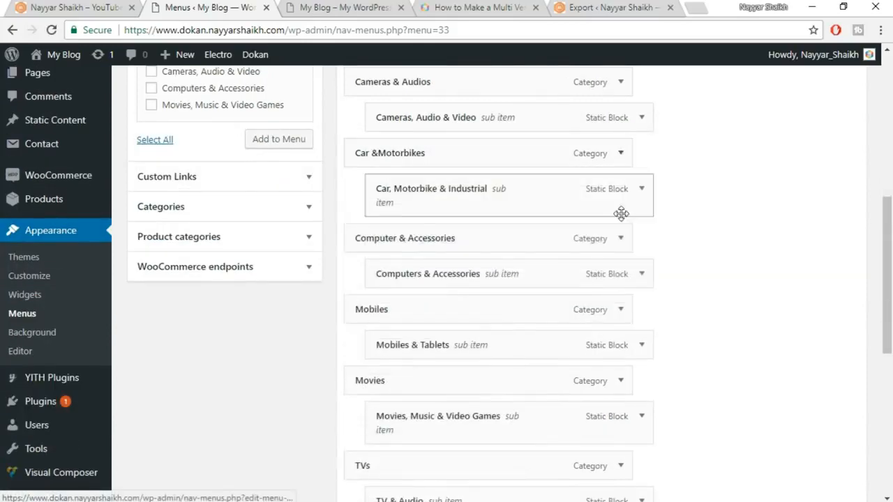
left_click(626, 241)
left_click(384, 326)
key("ctrl+v")
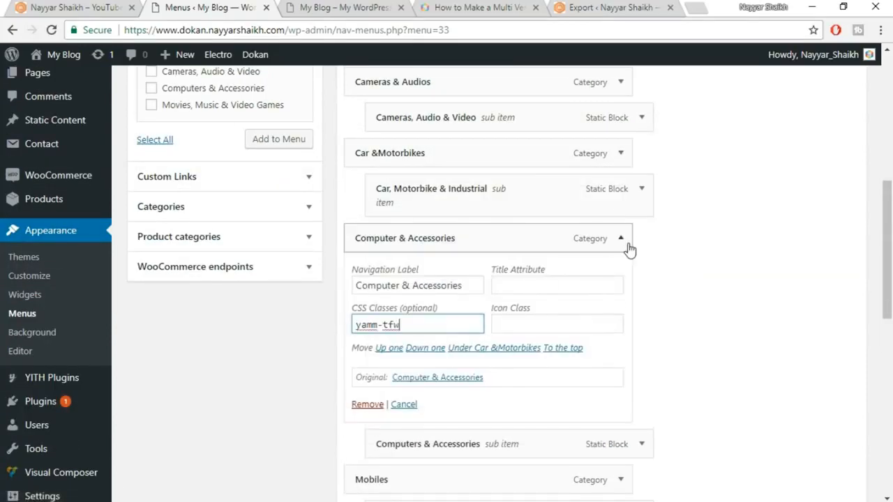
left_click(629, 238)
scroll(630, 249, "down", 2)
left_click(636, 211)
left_click(639, 206)
left_click(620, 171)
key("ctrl+v")
left_click(620, 171)
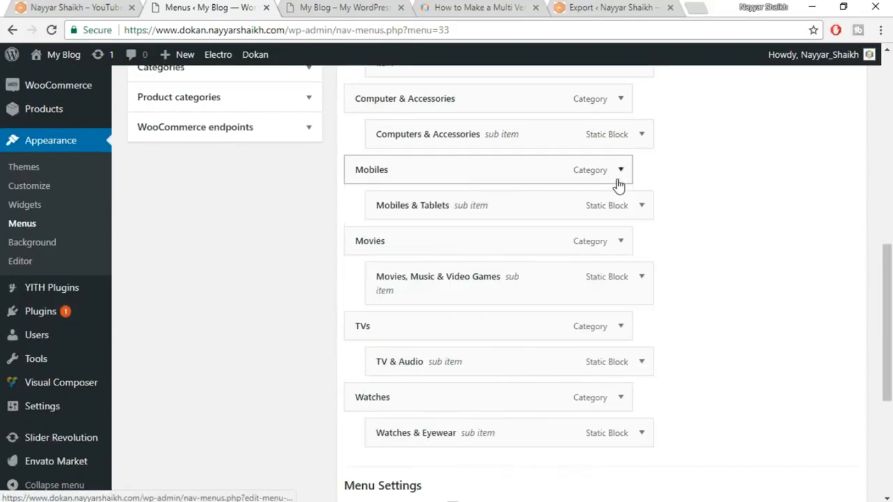
- Move TVs out from under Movies to the top level of the menu
left_click(618, 243)
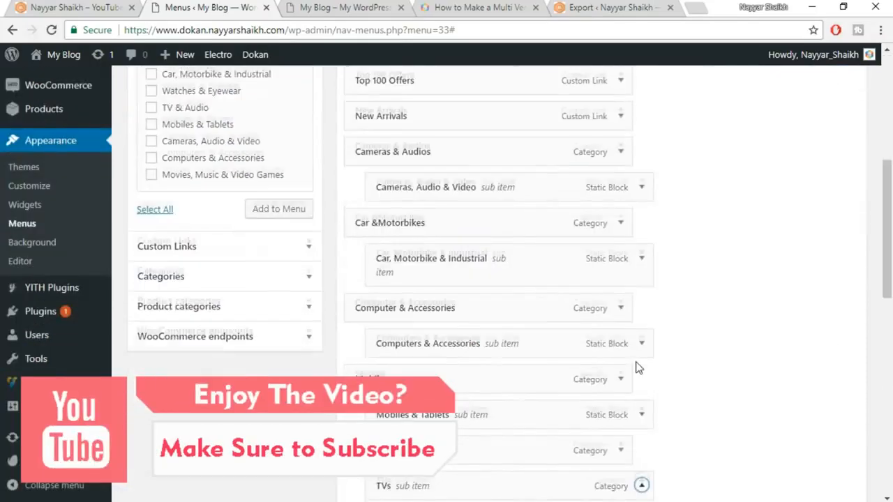
left_click(620, 160)
left_click(620, 159)
left_click(622, 239)
left_click(621, 240)
scroll(621, 239, "down", 2)
left_click(641, 276)
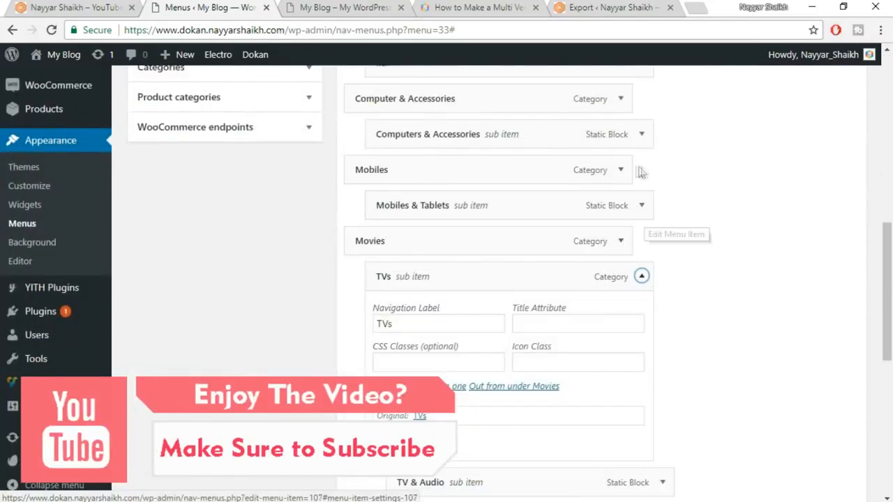
left_click(620, 240)
left_click(620, 240)
left_click(641, 276)
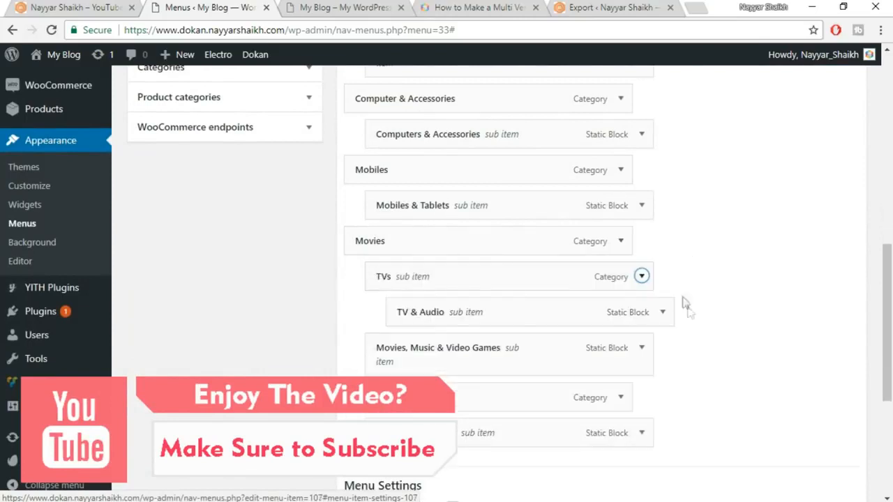
scroll(606, 323, "down", 1)
left_click_drag(435, 212, 434, 235)
left_click(620, 256)
left_click(625, 258)
- Give the Watches menu item the CSS class yamm-tfw
left_click(623, 323)
scroll(434, 339, "down", 1)
left_click(435, 342)
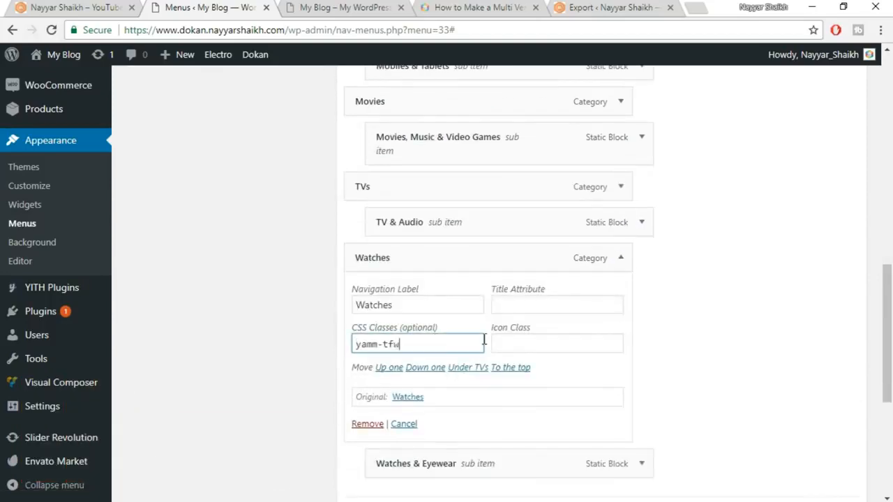
type("yamm-tfw")
left_click(620, 257)
scroll(823, 299, "down", 2)
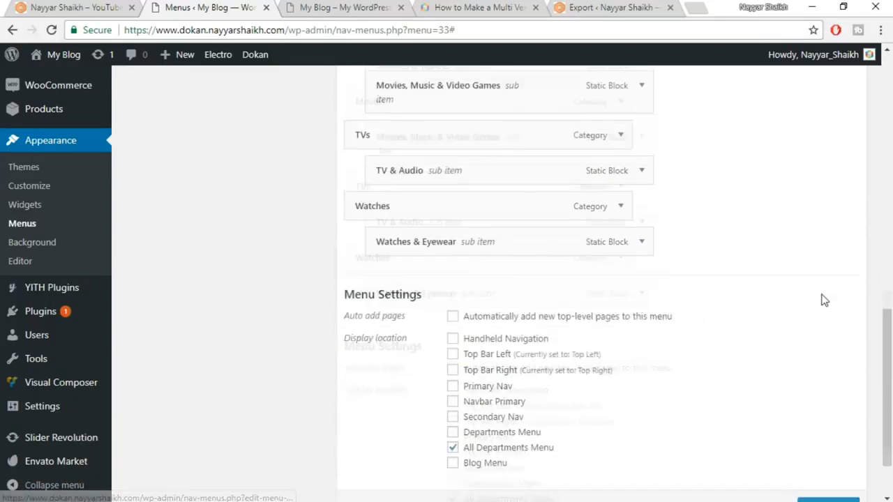
scroll(846, 369, "up", 15)
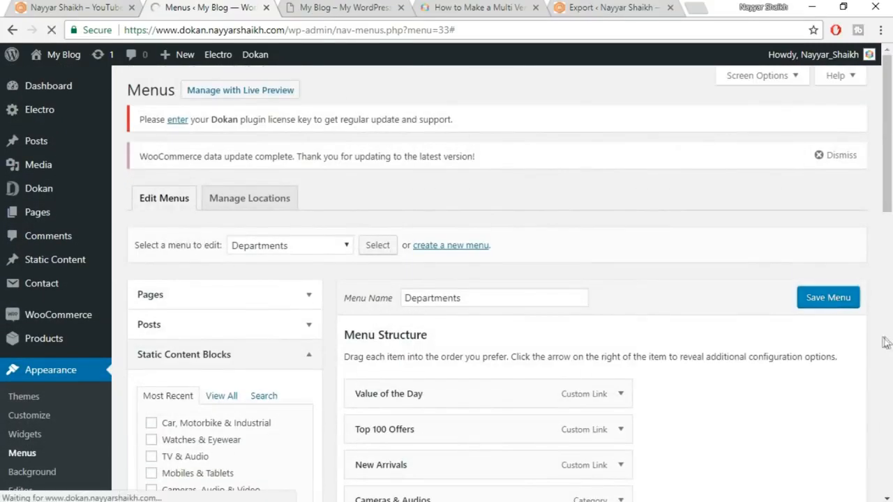
- Reload the storefront and check its Shop By Department menu
left_click(342, 7)
left_click(346, 35)
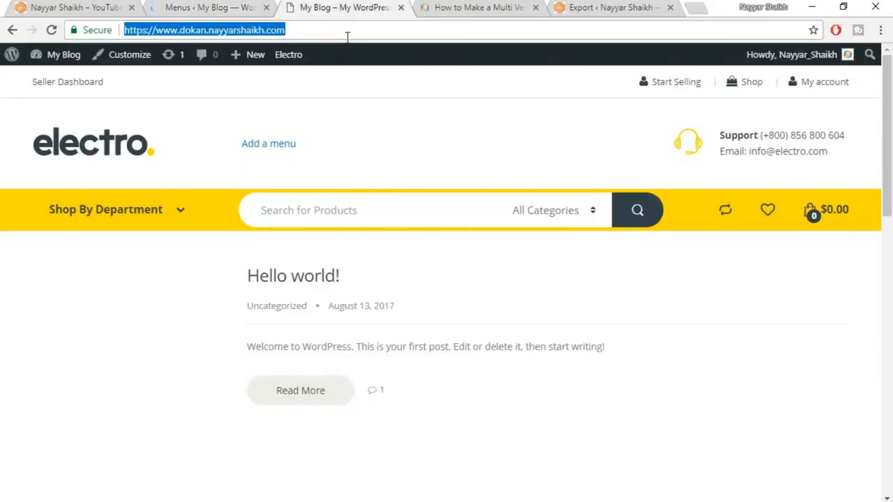
key("Return")
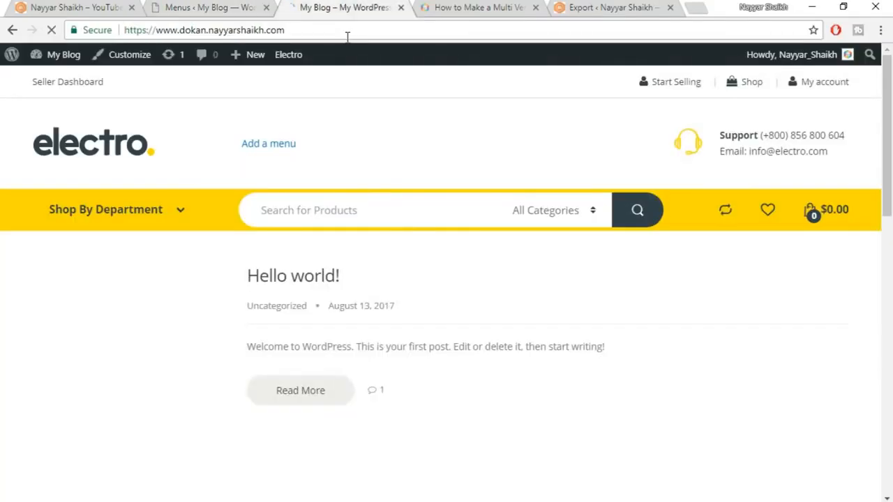
scroll(478, 117, "down", 1)
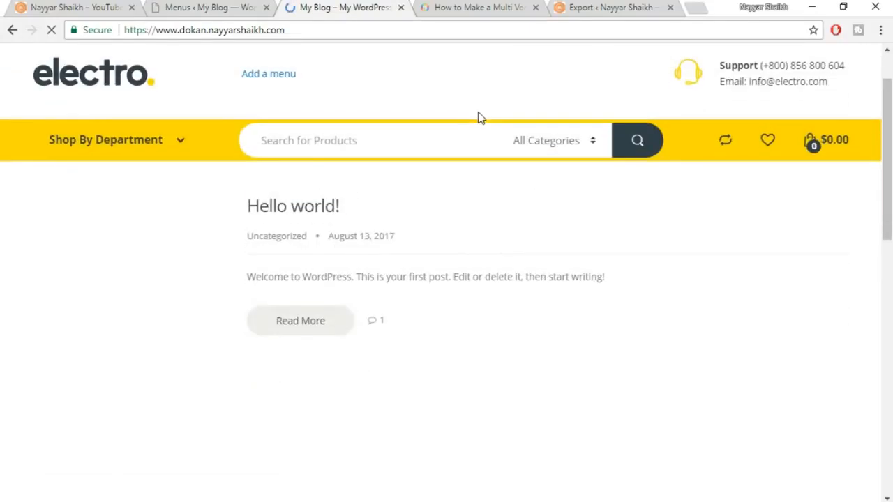
left_click(146, 150)
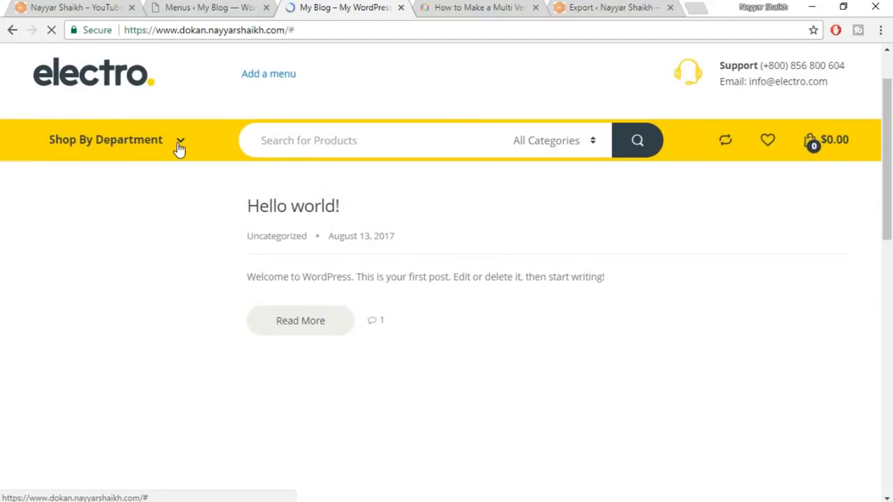
scroll(350, 166, "up", 1)
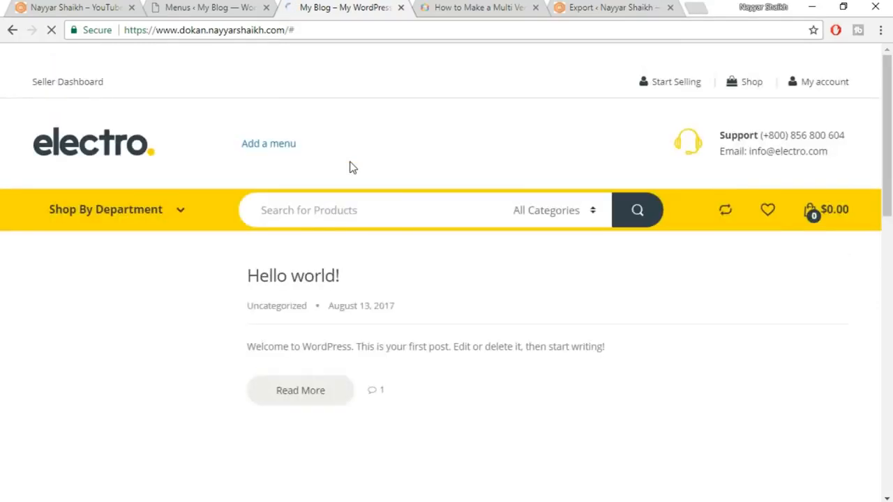
- Assign the menu to the Departments Menu location and save it, then view the storefront
left_click(225, 5)
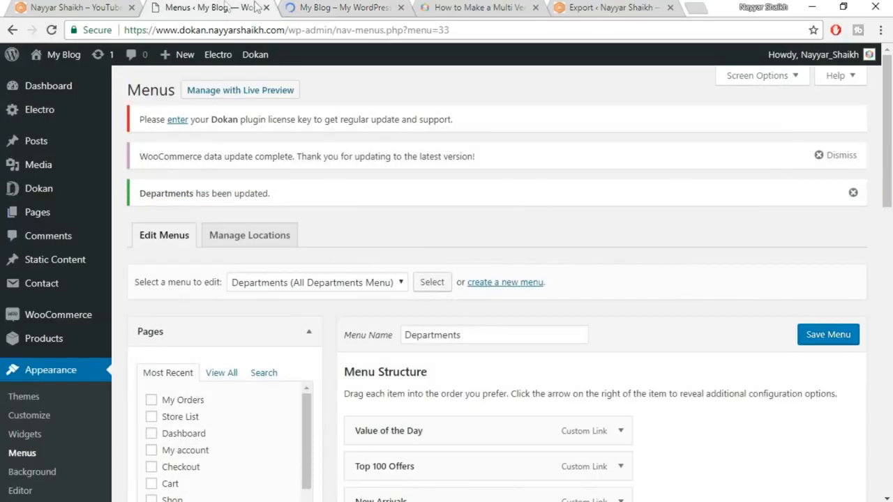
scroll(525, 182, "down", 15)
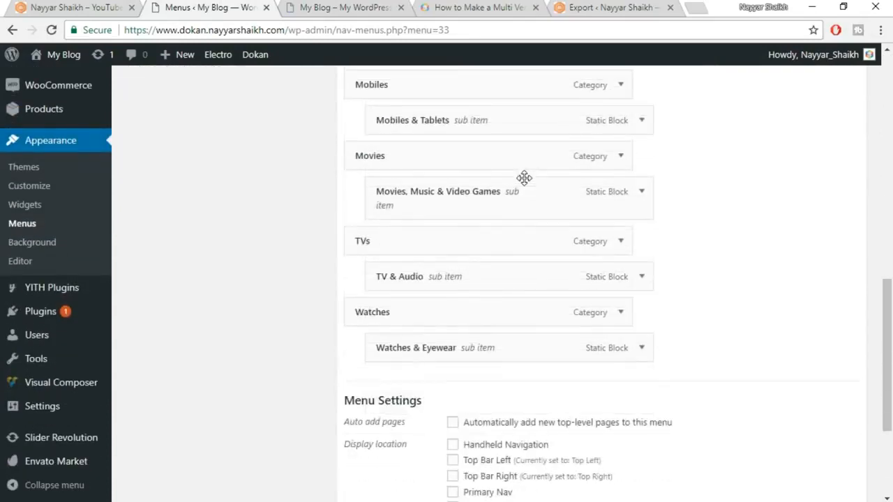
left_click(476, 353)
left_click(824, 430)
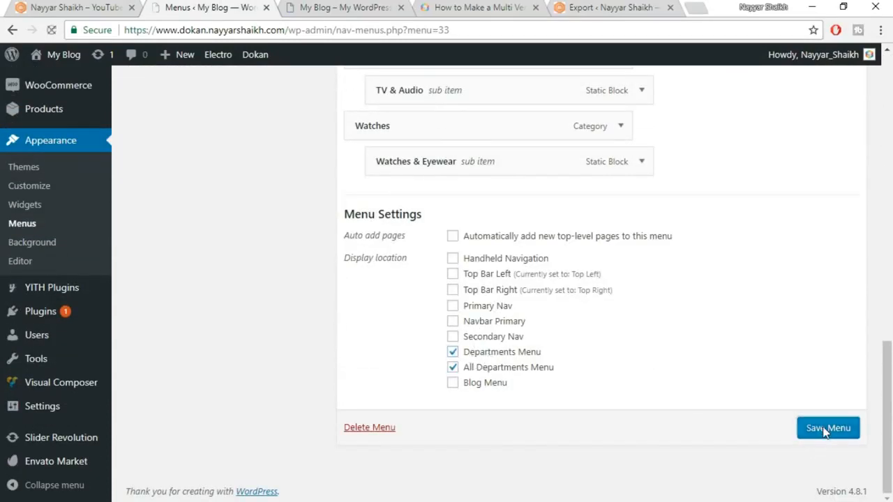
left_click(380, 7)
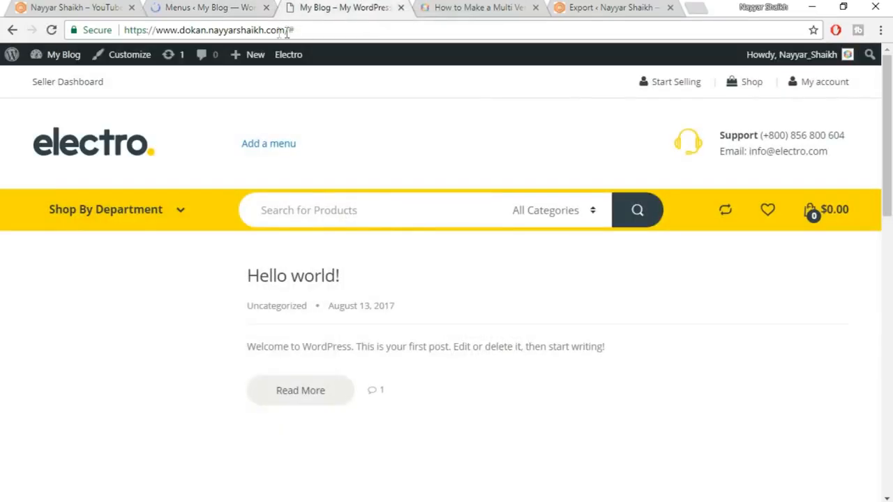
- Reload the storefront and compare the Shop By Department submenus with the Electro demo
key("BackSpace")
key("Return")
left_click(181, 212)
scroll(182, 212, "down", 2)
mouse_move(174, 195)
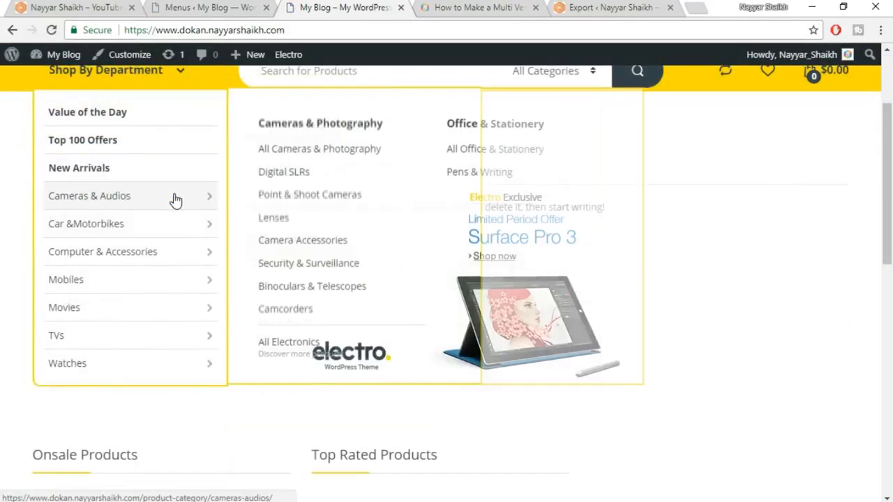
mouse_move(153, 347)
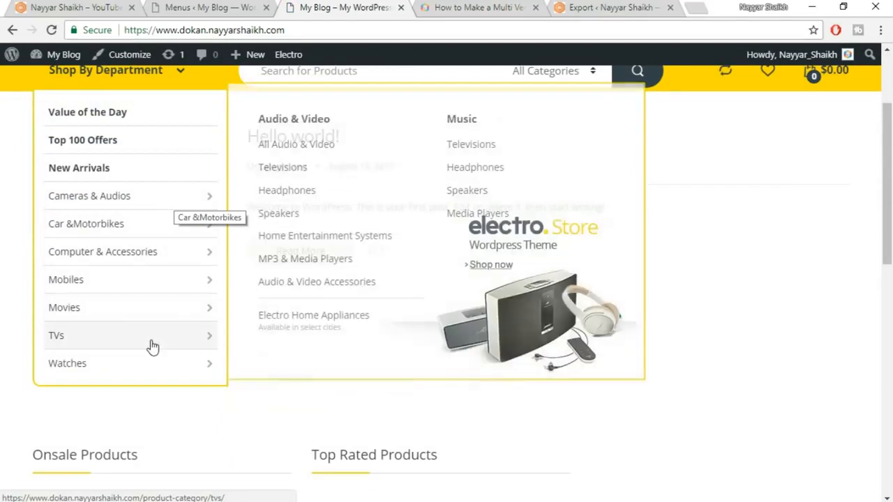
scroll(632, 247, "up", 2)
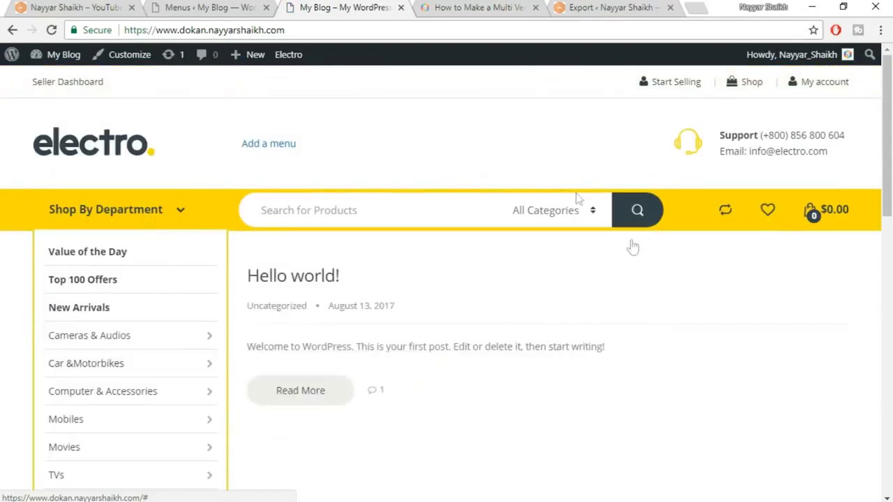
left_click(689, 309)
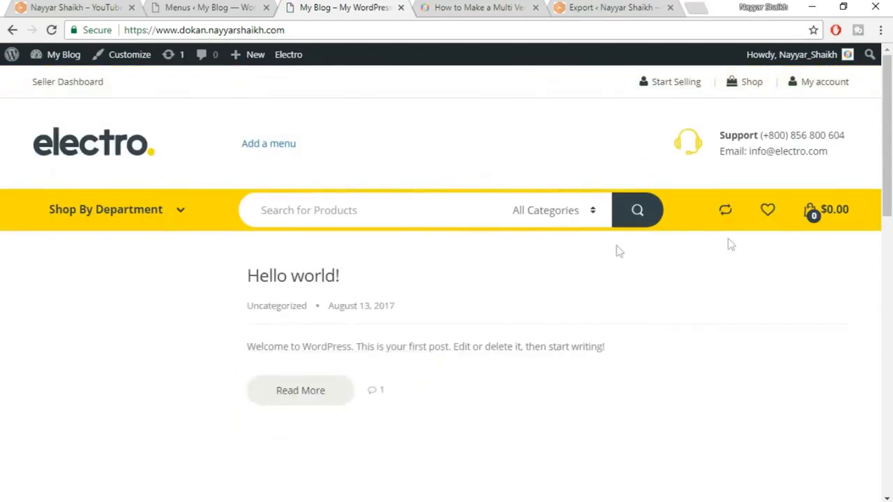
left_click(62, 6)
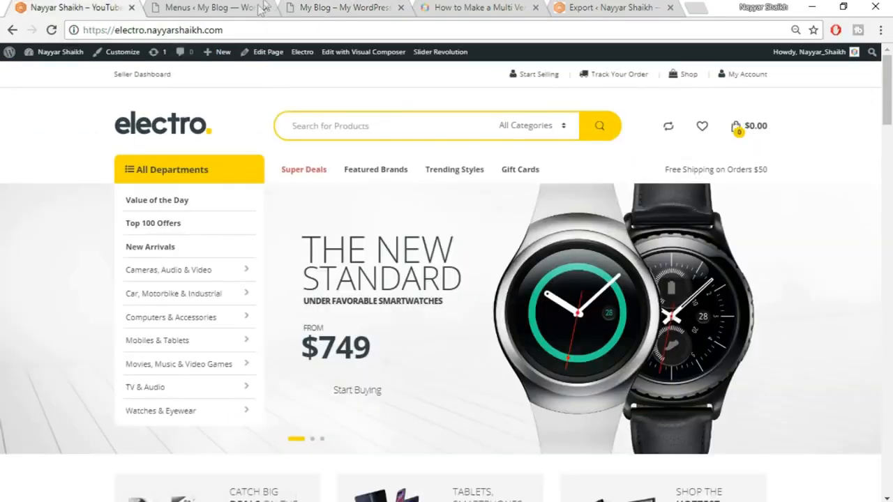
left_click(334, 7)
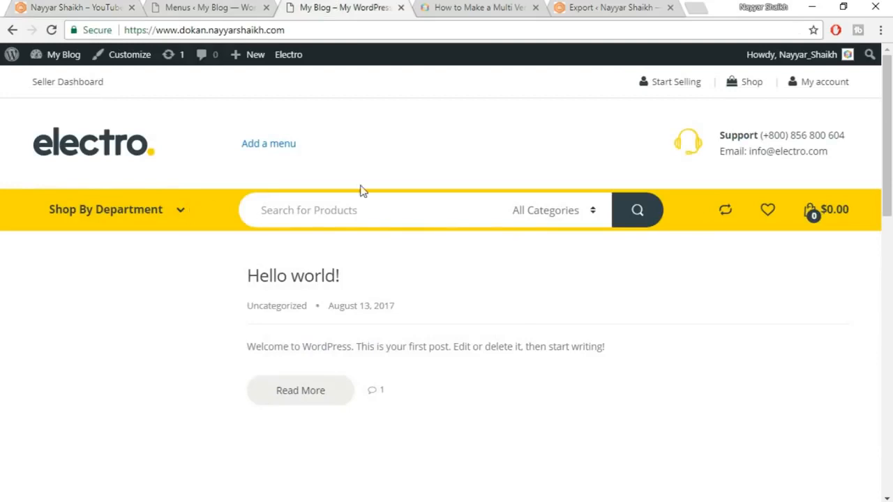
left_click(229, 6)
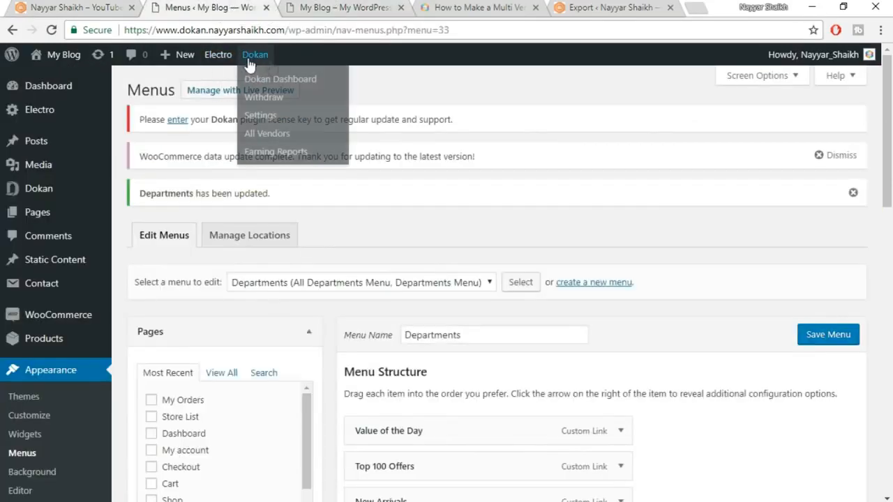
- Set the Electro header style to Header v1 and save the header settings
mouse_move(224, 63)
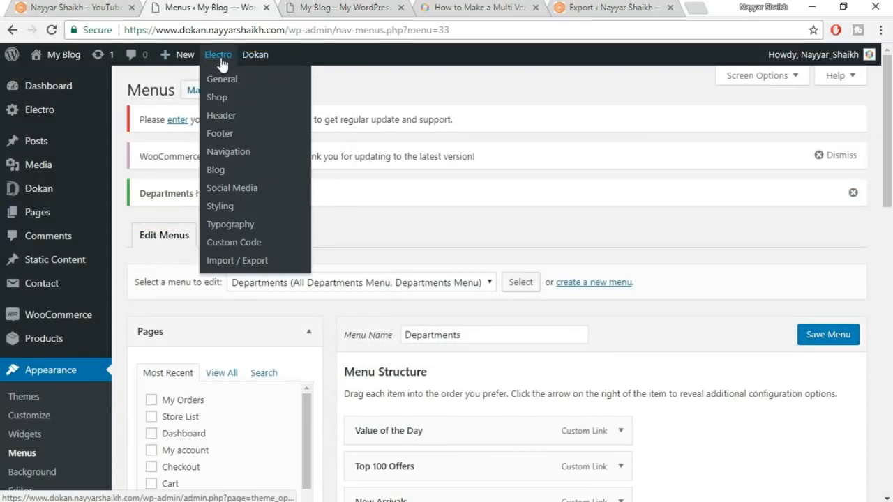
left_click(224, 116)
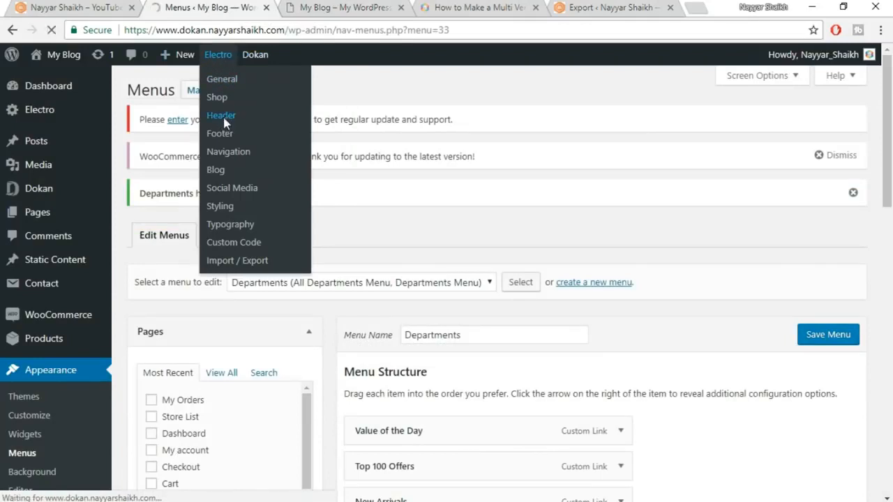
scroll(537, 251, "down", 1)
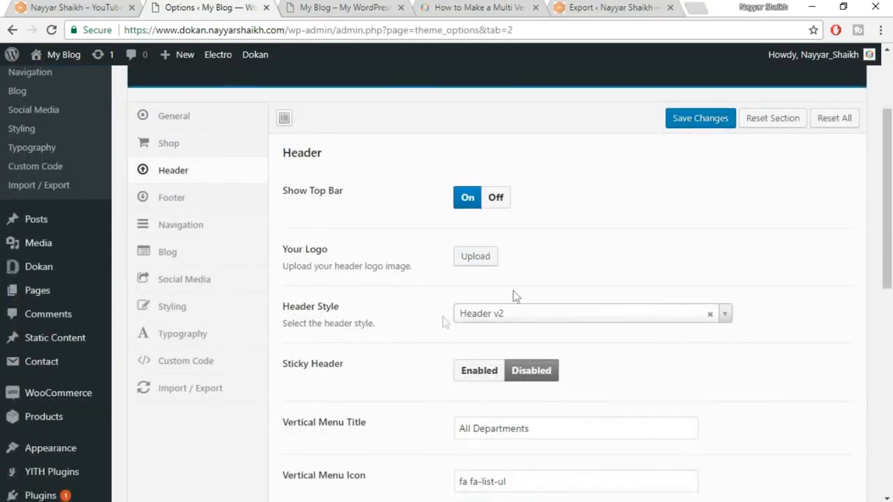
left_click(548, 317)
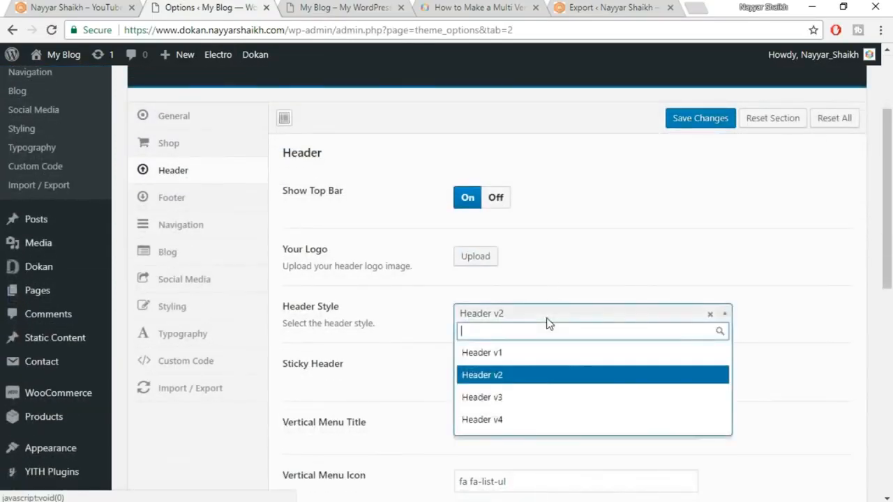
left_click(520, 353)
scroll(809, 330, "down", 3)
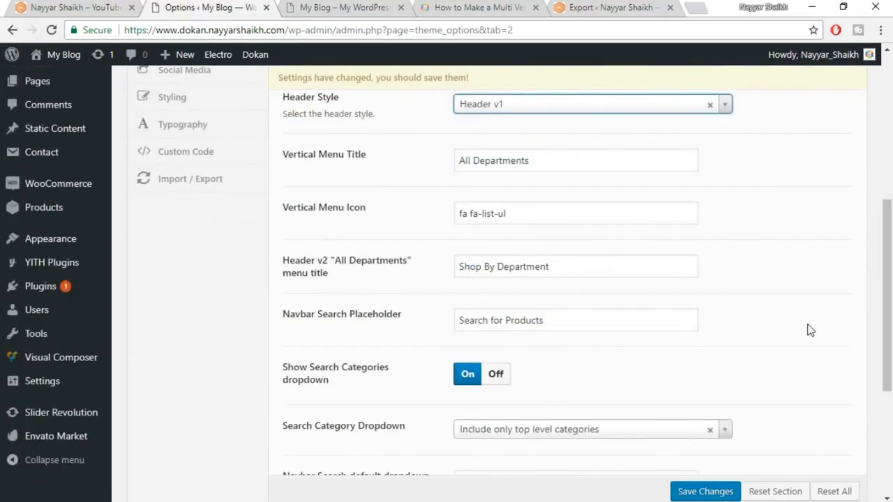
scroll(809, 316, "down", 3)
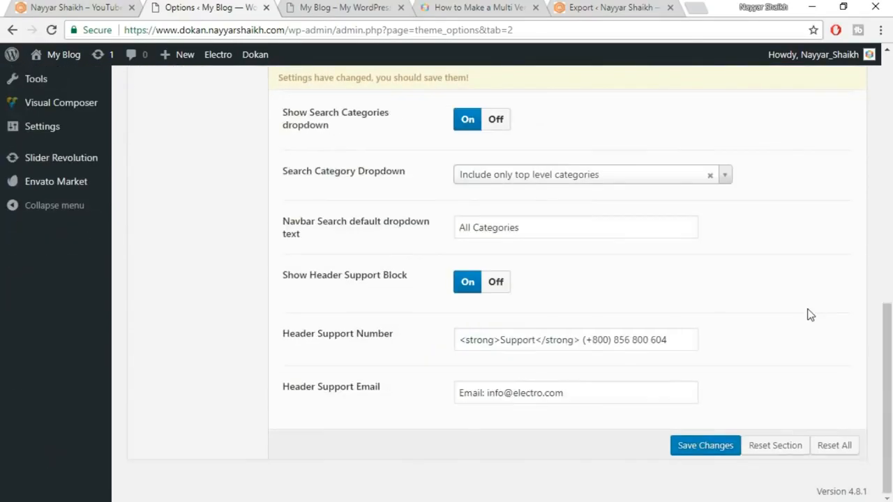
left_click(709, 446)
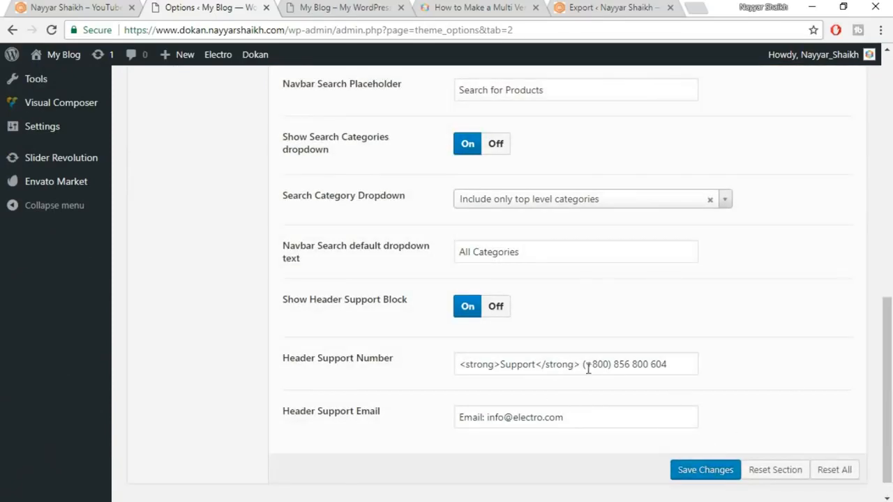
scroll(561, 377, "down", 1)
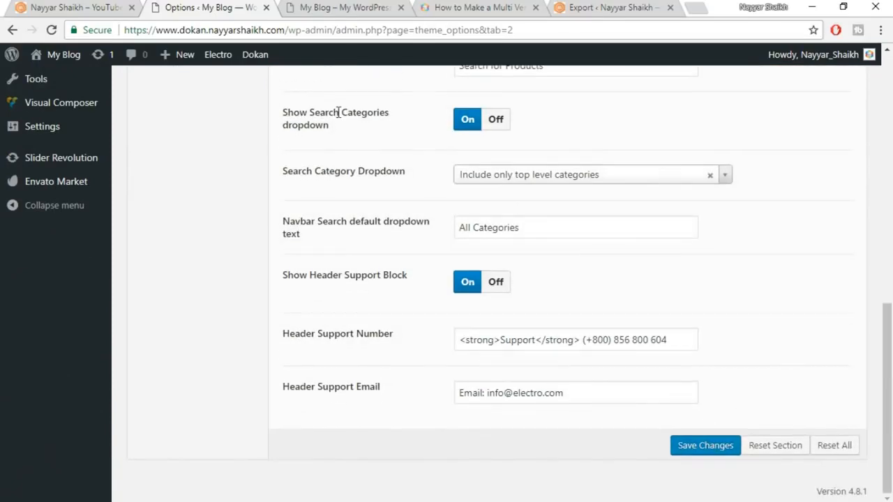
- Compare the storefront with the Electro demo site
left_click(49, 7)
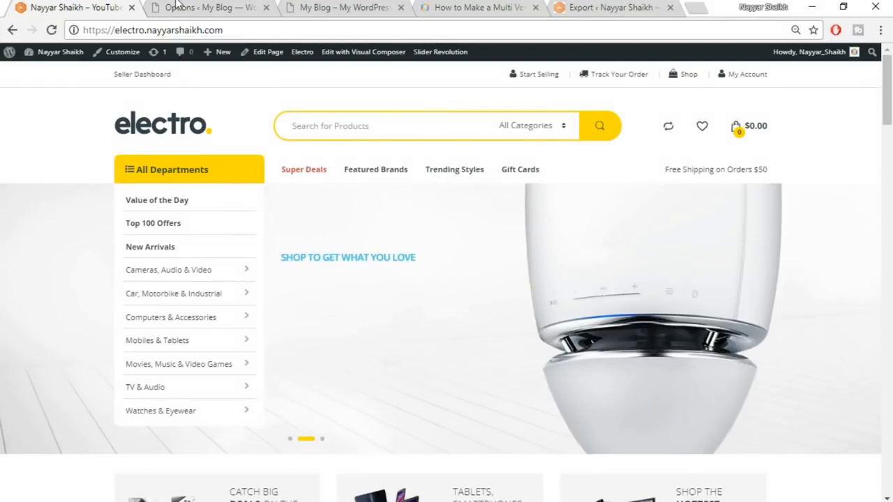
left_click(308, 7)
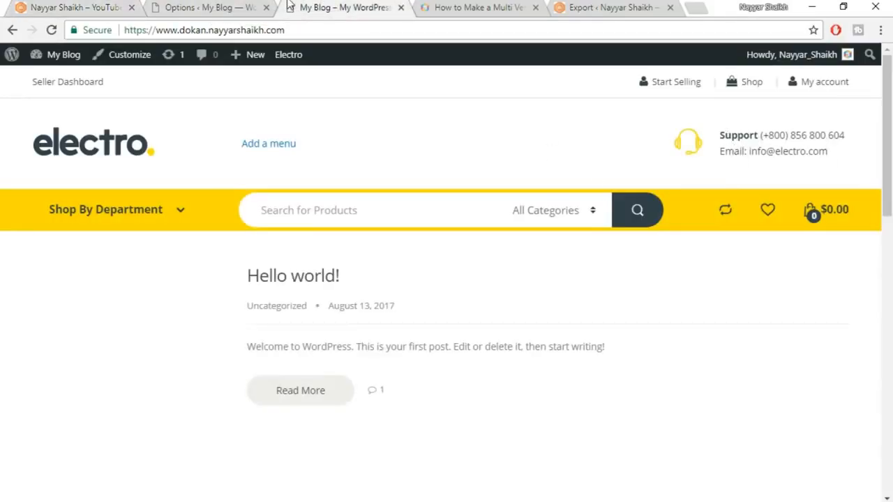
left_click(258, 5)
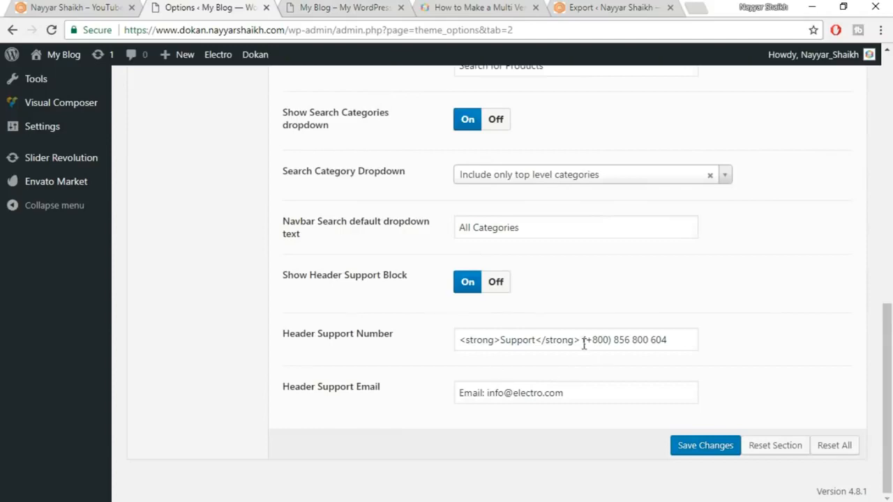
scroll(558, 216, "up", 10)
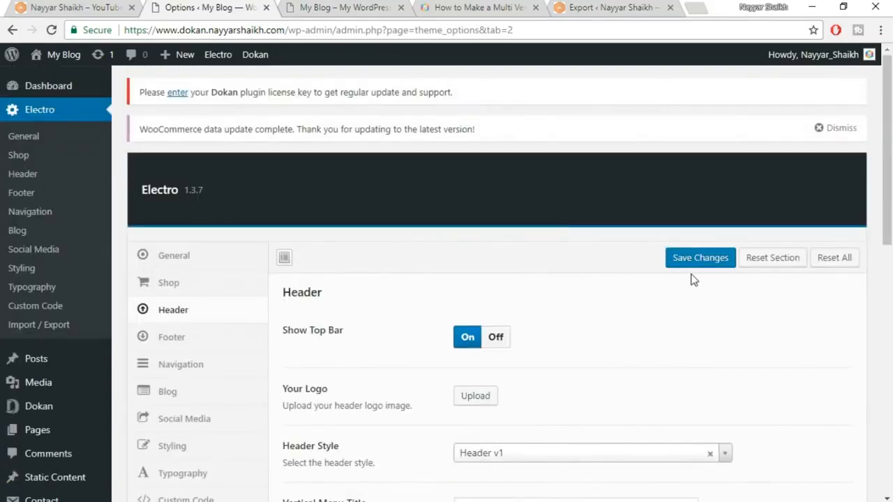
- Save the header options again and reload the storefront to compare its new header with the demo
left_click(694, 262)
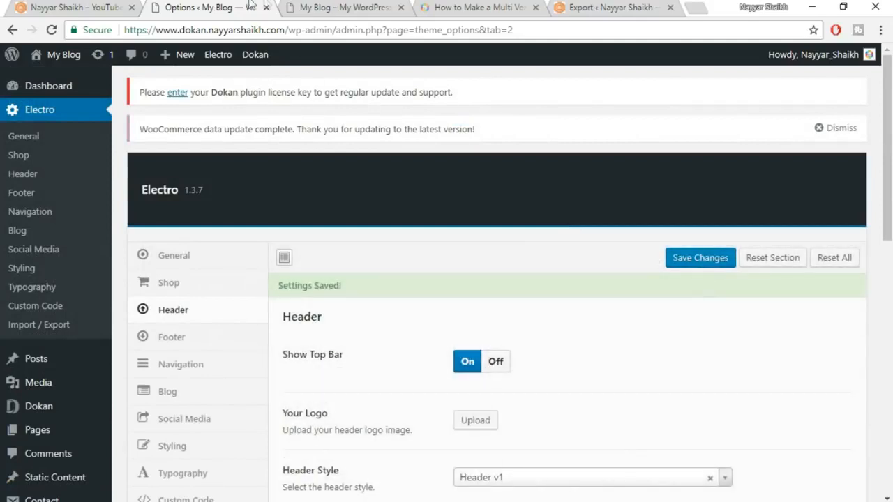
left_click(324, 5)
left_click(330, 26)
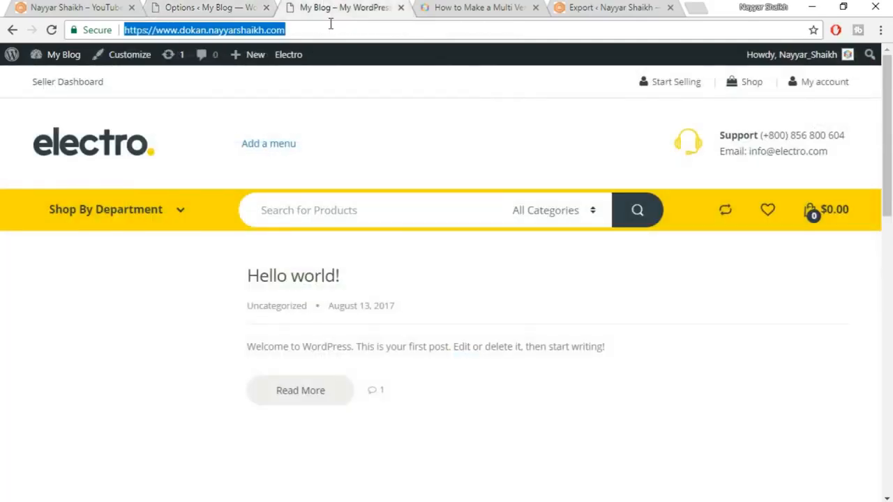
key("Return")
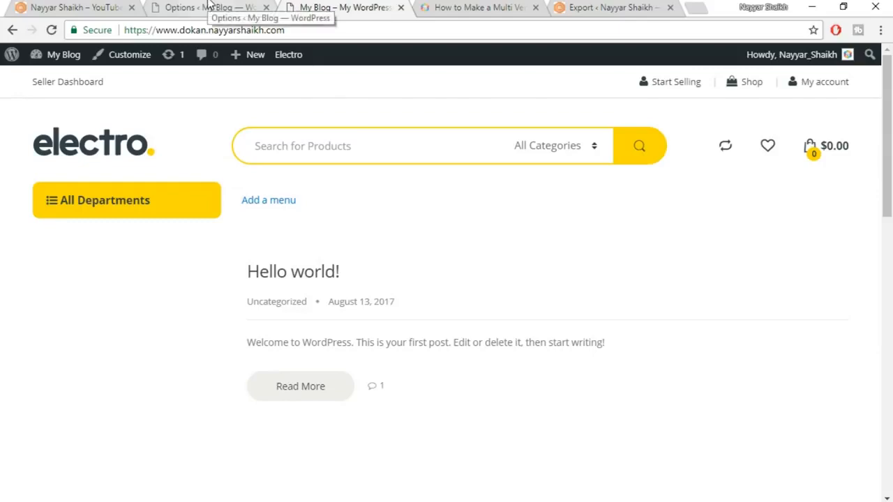
left_click(84, 7)
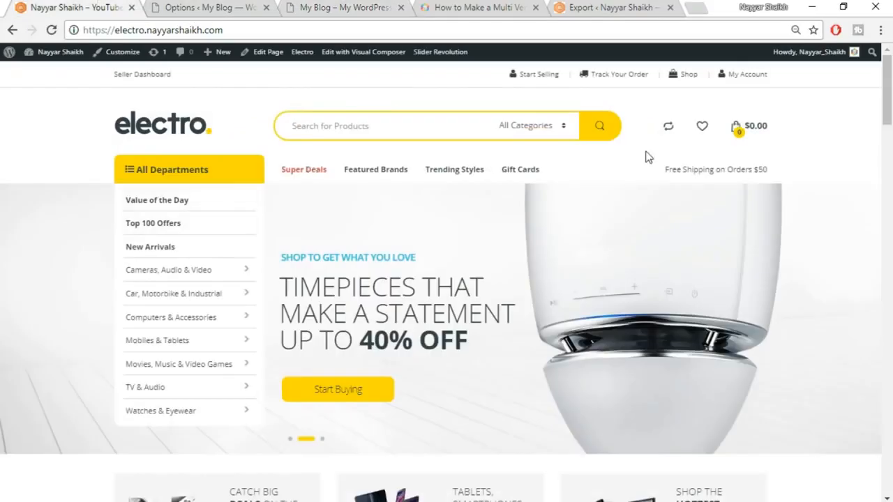
scroll(695, 246, "down", 1)
scroll(729, 442, "down", 3)
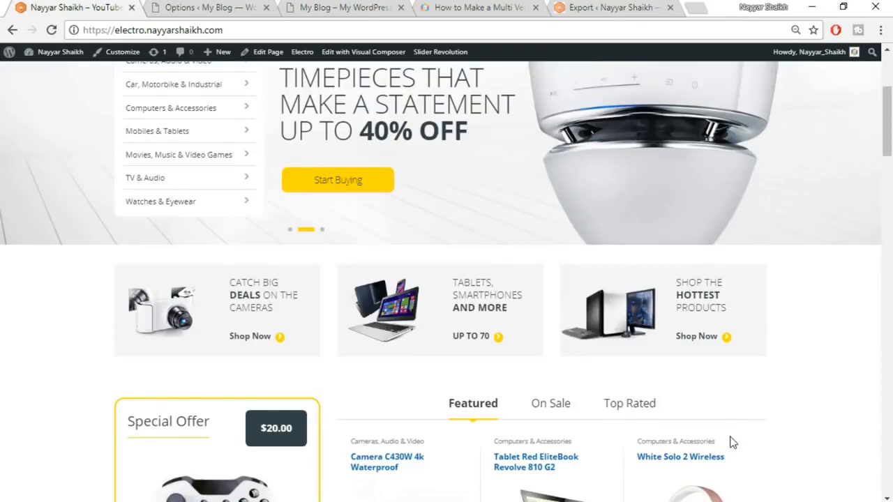
scroll(730, 442, "up", 3)
left_click(185, 7)
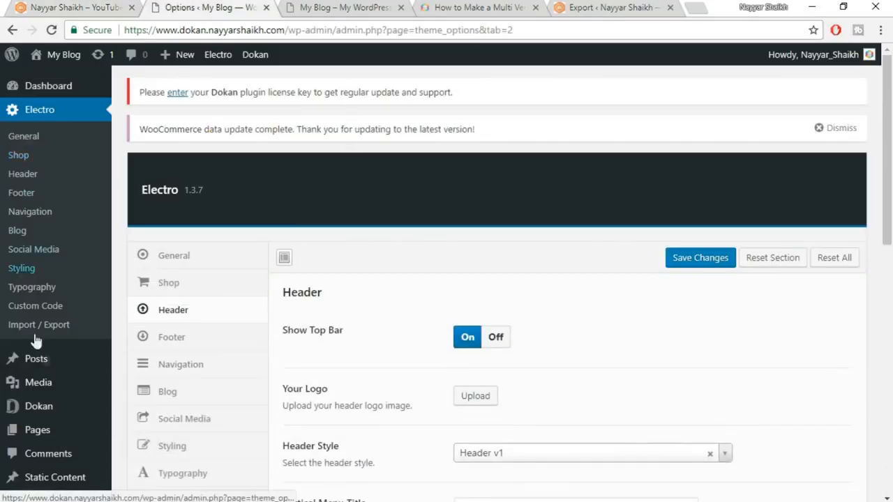
- Create and publish a new page titled 'Home Page'
scroll(51, 360, "down", 3)
mouse_move(35, 220)
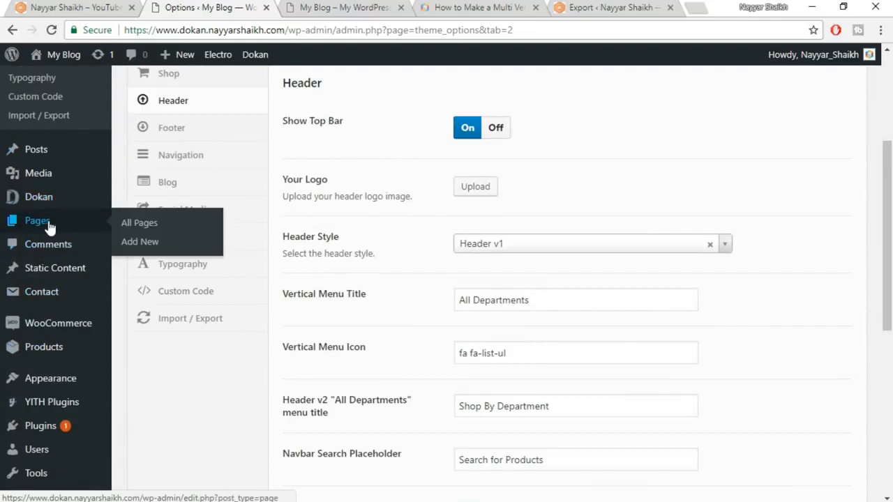
left_click(159, 244)
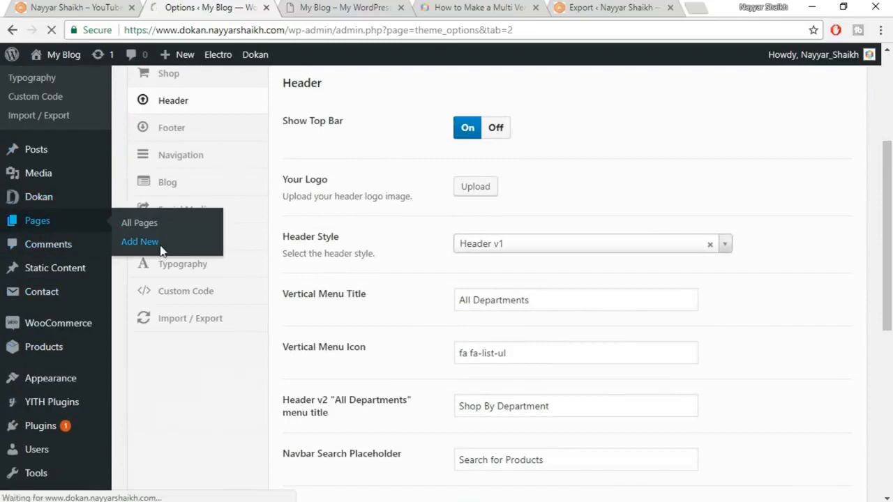
type("Home Page")
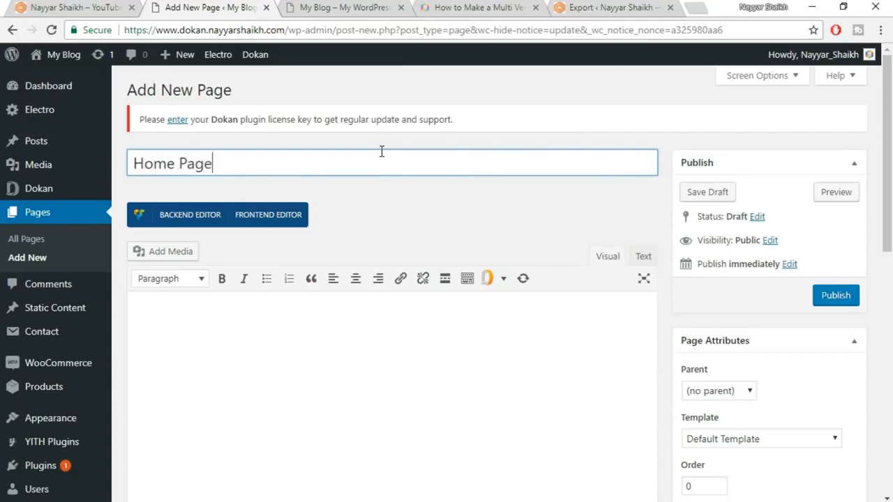
scroll(663, 206, "down", 2)
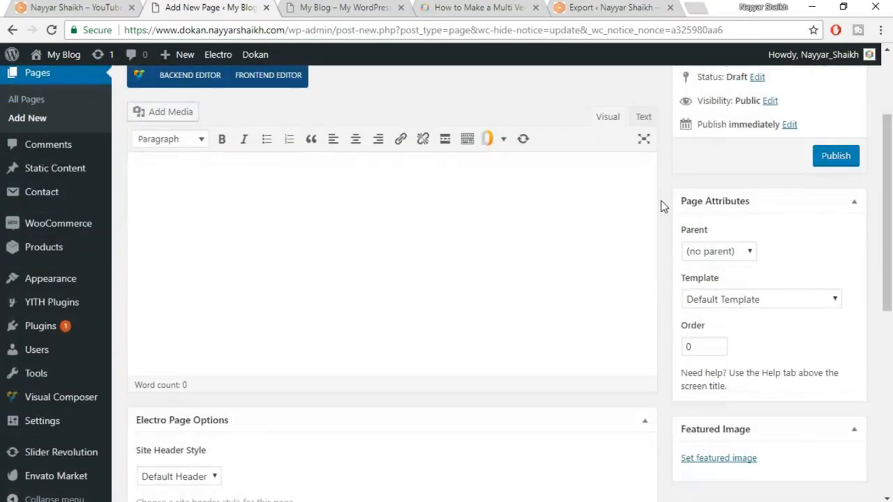
left_click(834, 160)
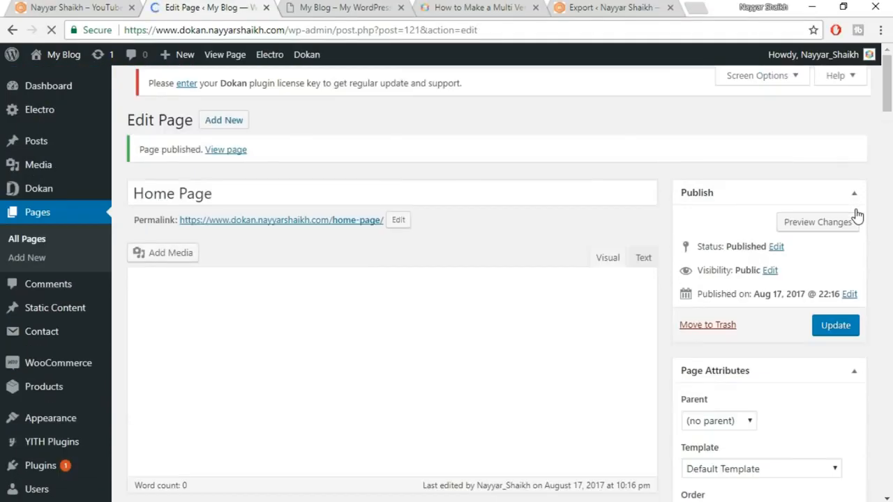
left_click(345, 7)
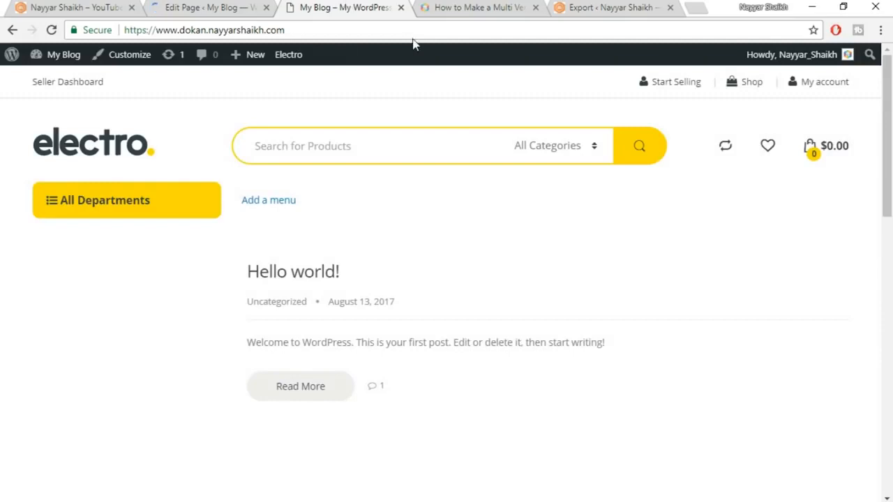
- In the Customizer, make 'Home Page' the static front page and Save & Publish
left_click(131, 55)
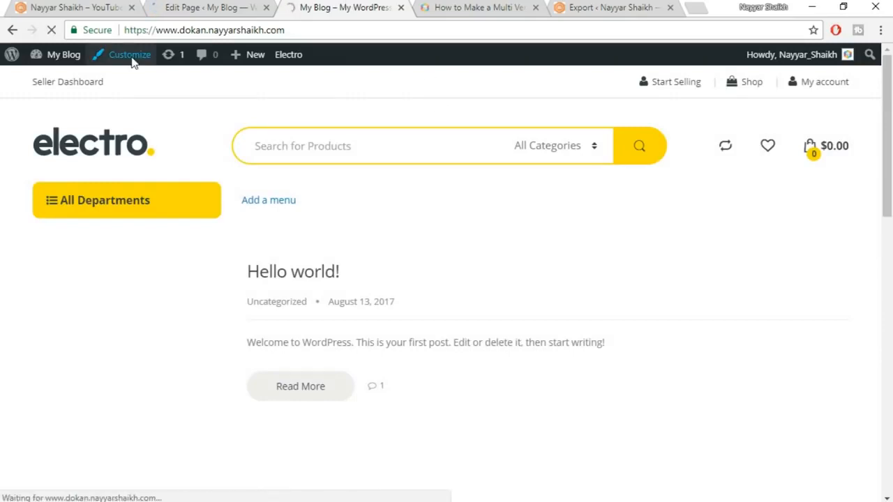
scroll(168, 237, "down", 3)
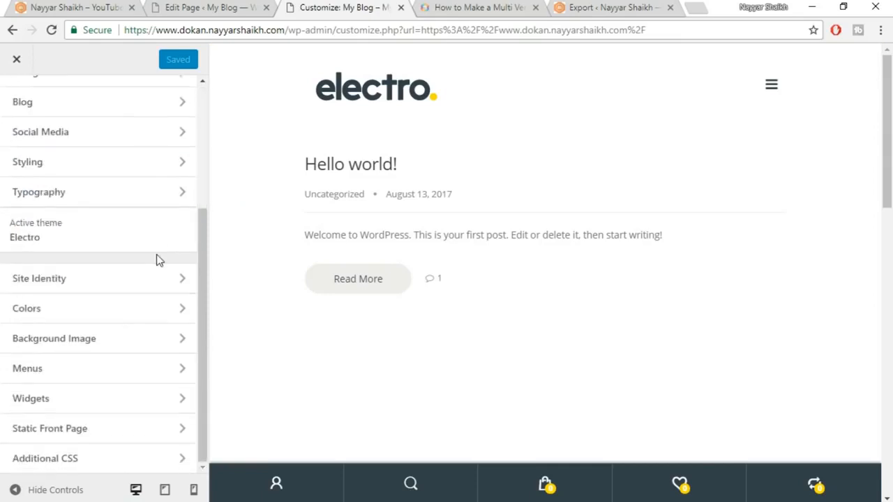
left_click(112, 428)
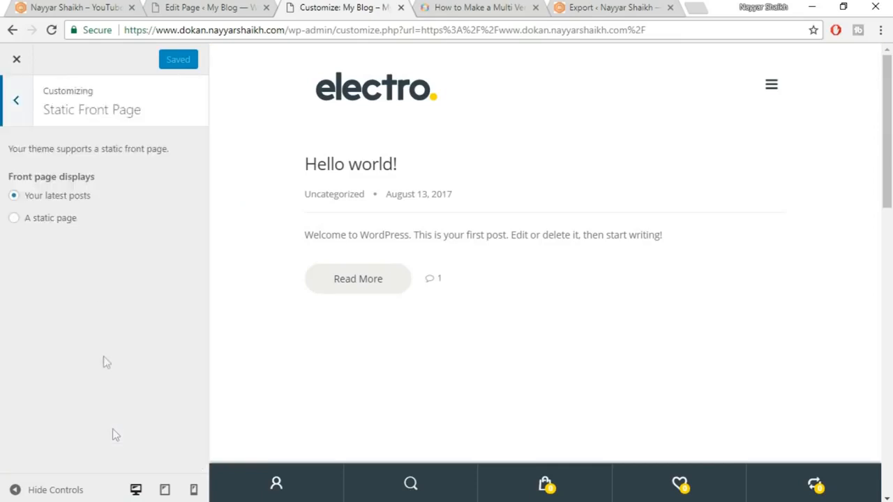
left_click(50, 219)
left_click(65, 275)
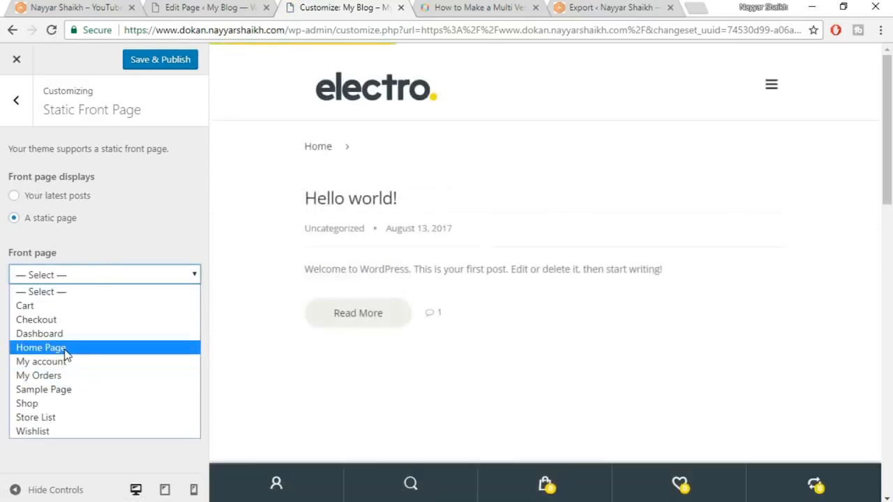
left_click(66, 348)
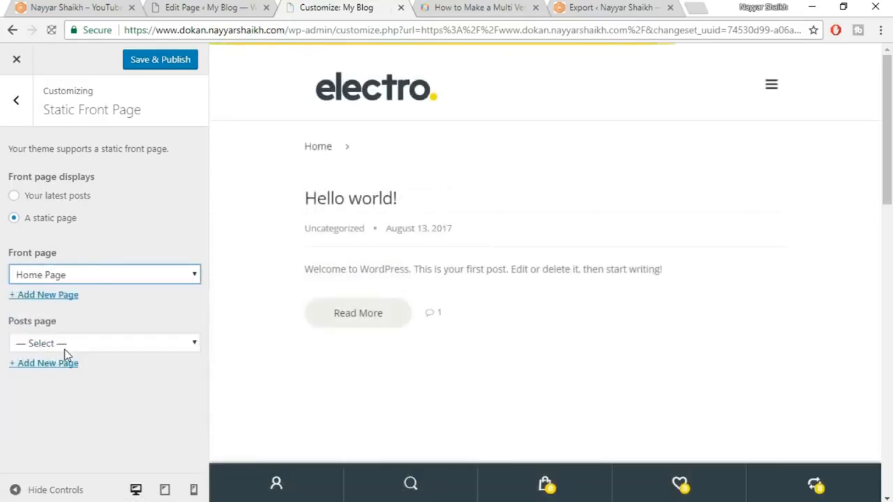
left_click(167, 62)
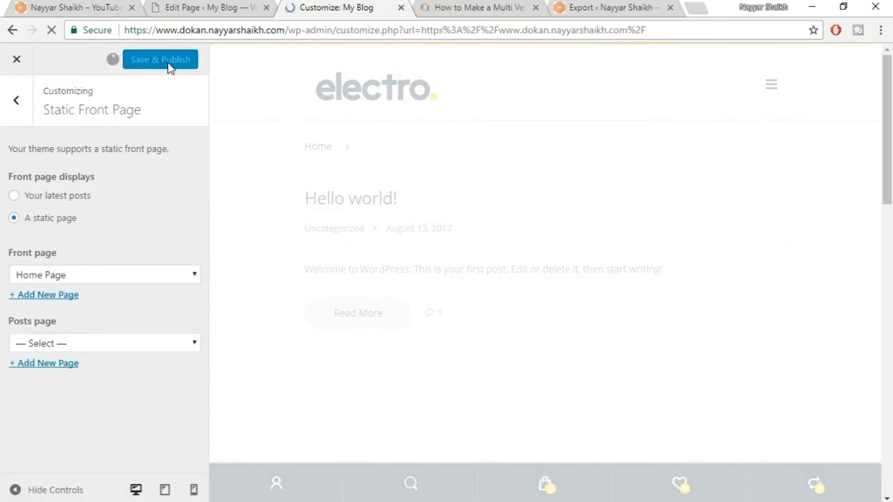
left_click(17, 62)
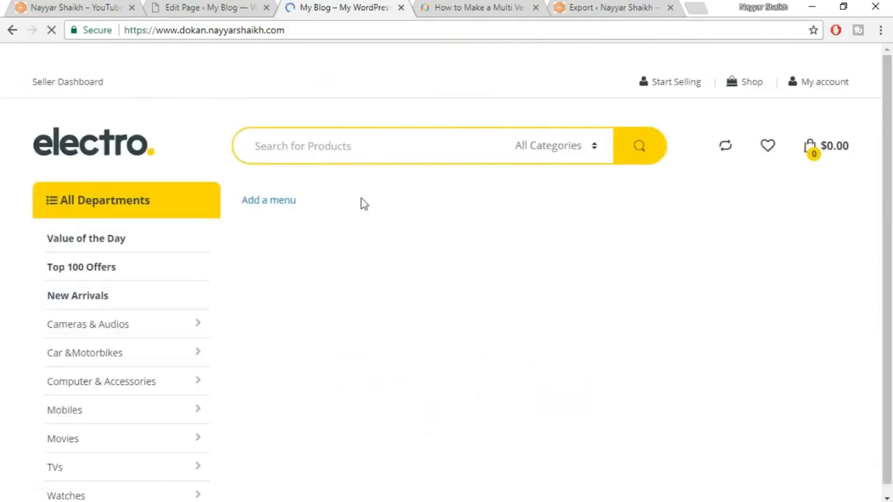
- Zoom the storefront to 80% and compare the new Home Page with the Electro demo
key("ctrl+minus")
key("ctrl+minus")
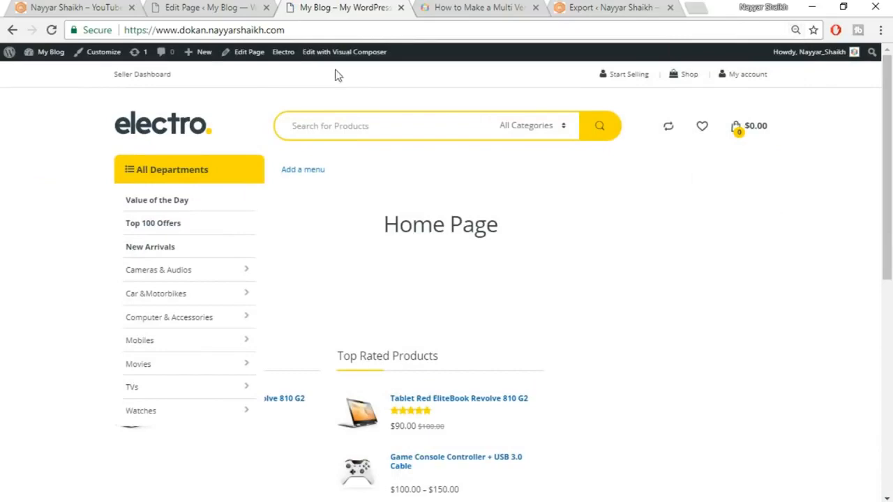
left_click(78, 7)
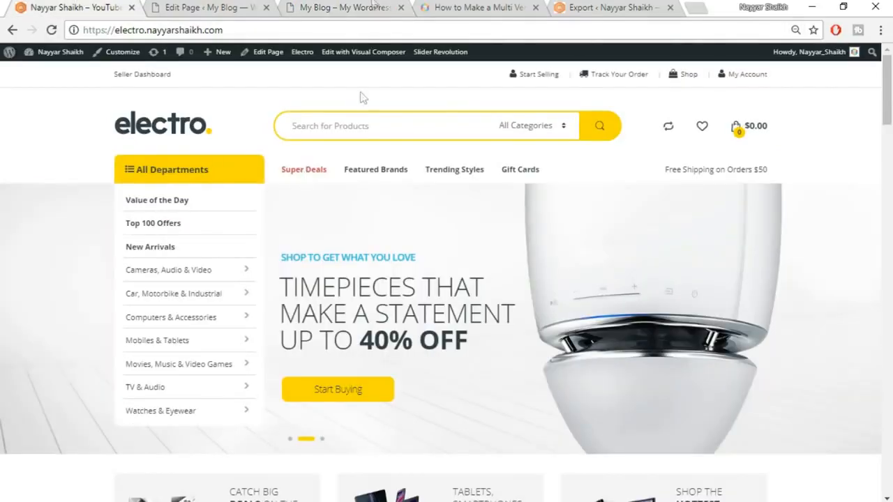
left_click(341, 7)
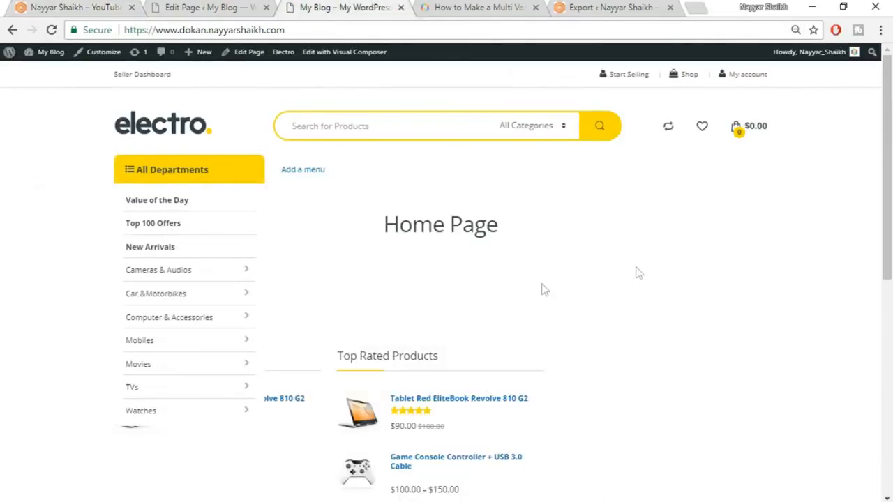
mouse_move(239, 271)
left_click(73, 7)
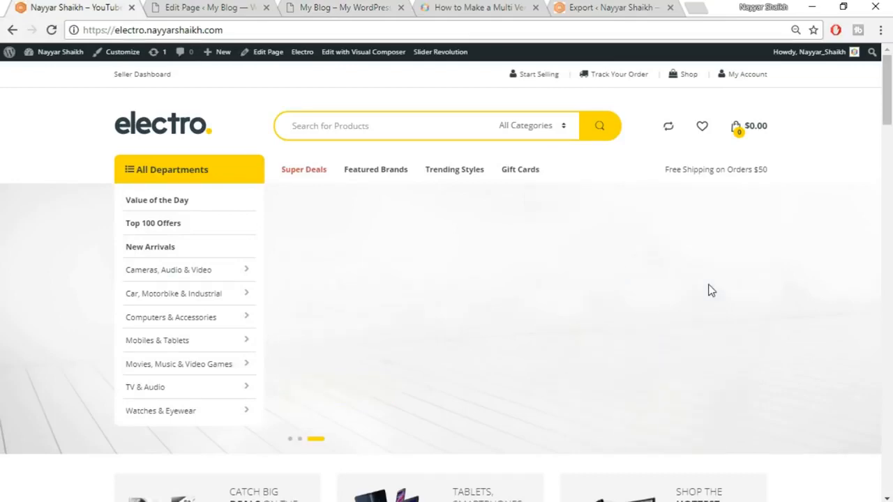
left_click(211, 7)
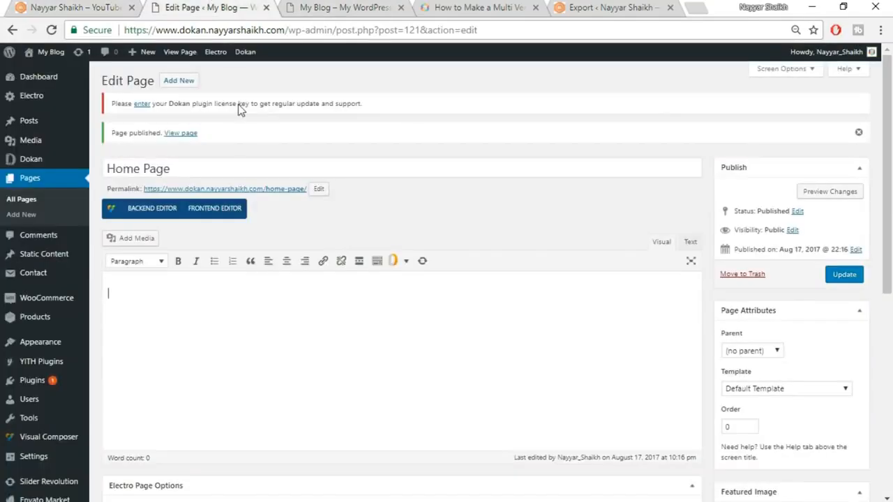
- Start a new slider from the Slider Revolution dashboard
scroll(96, 272, "down", 5)
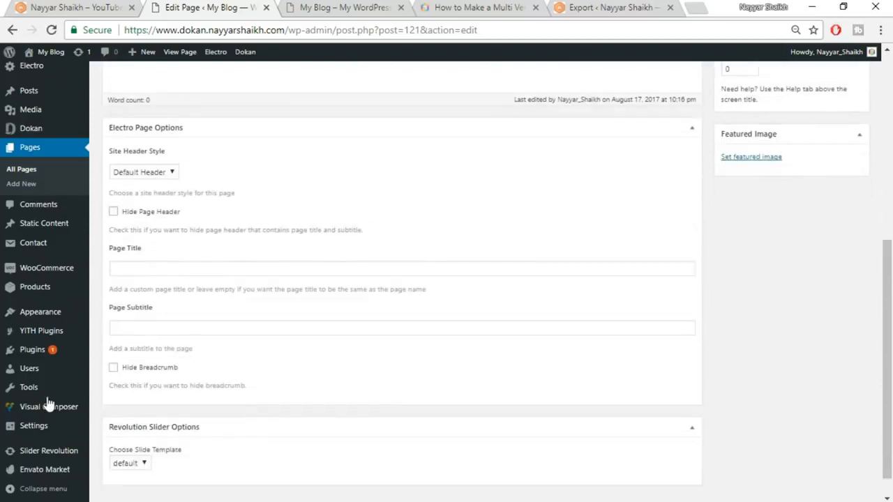
mouse_move(23, 455)
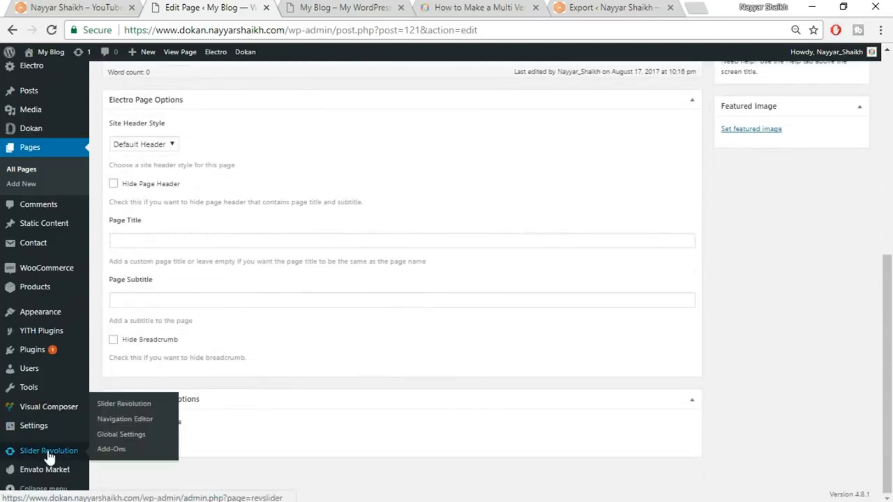
left_click(48, 453)
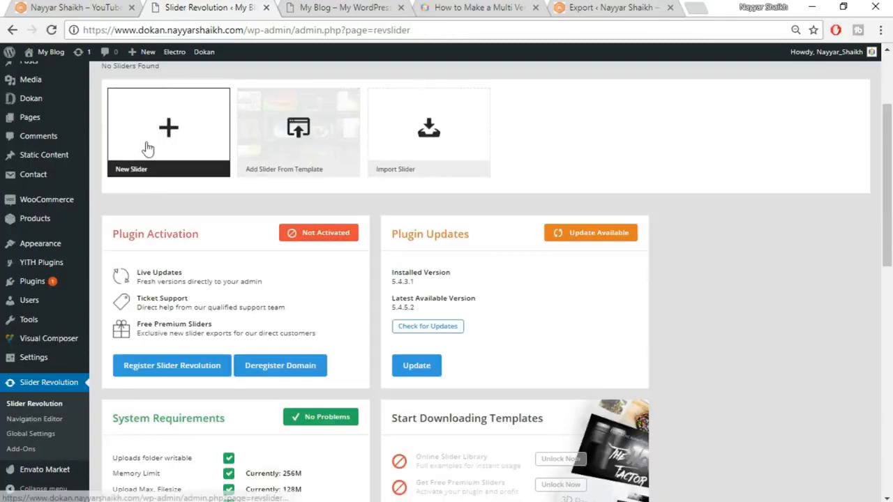
left_click(182, 148)
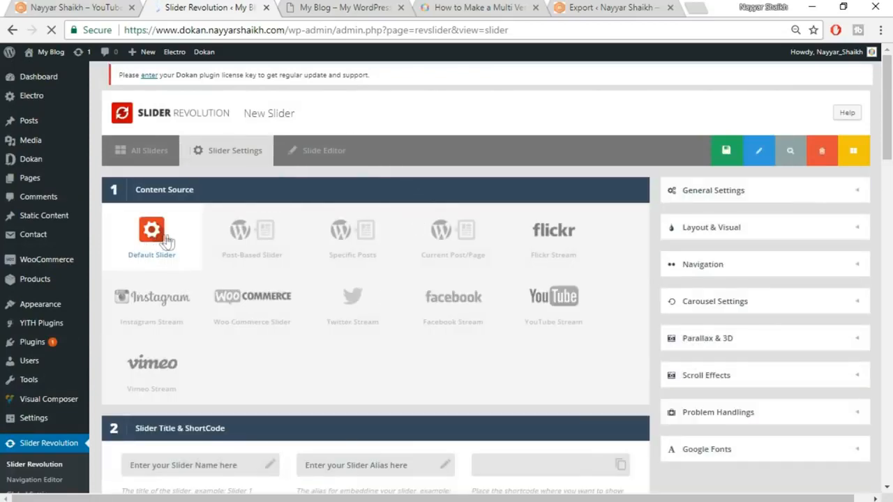
- Name the slider Slider1 with alias slider1
scroll(155, 248, "down", 3)
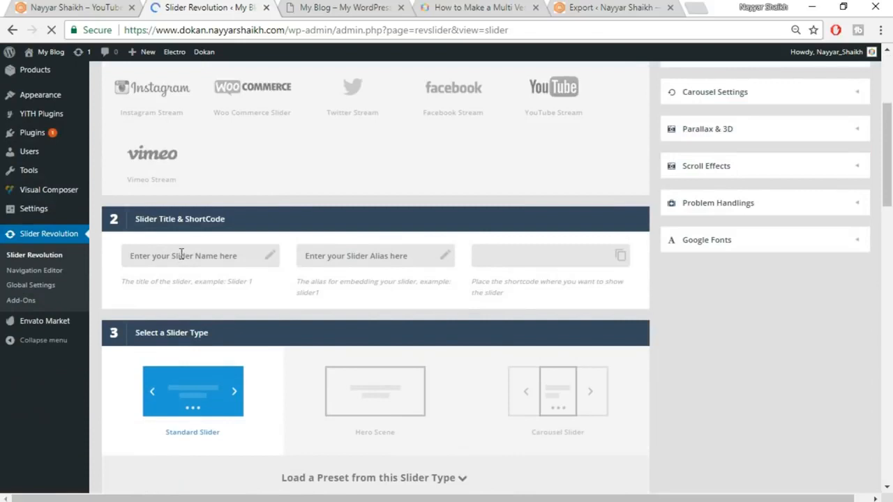
left_click(267, 251)
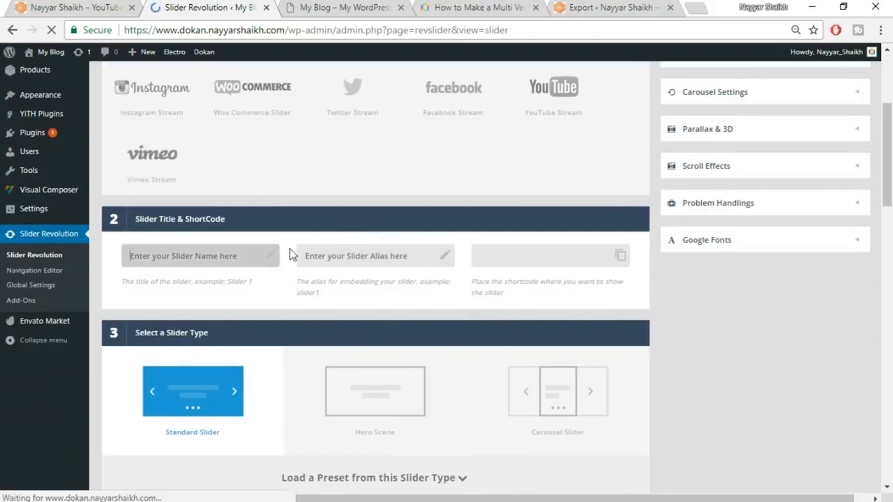
type("Slider1")
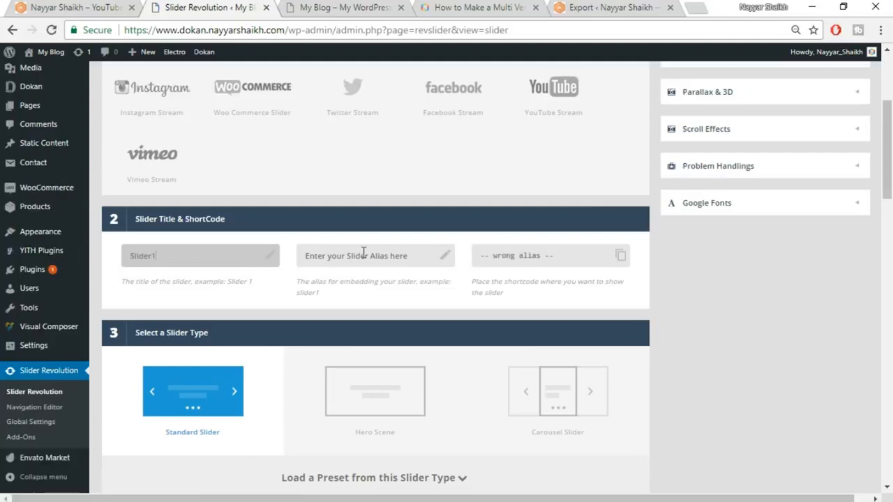
left_click(362, 251)
type("sl")
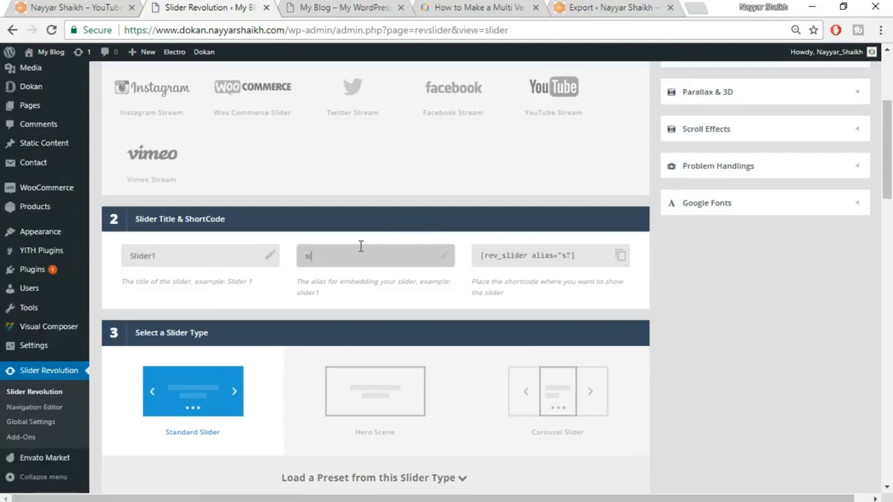
type("ider1")
- Make the slider Full-Screen with a 1170 × 485 px desktop grid
left_click(687, 310)
scroll(688, 312, "down", 3)
scroll(687, 314, "down", 3)
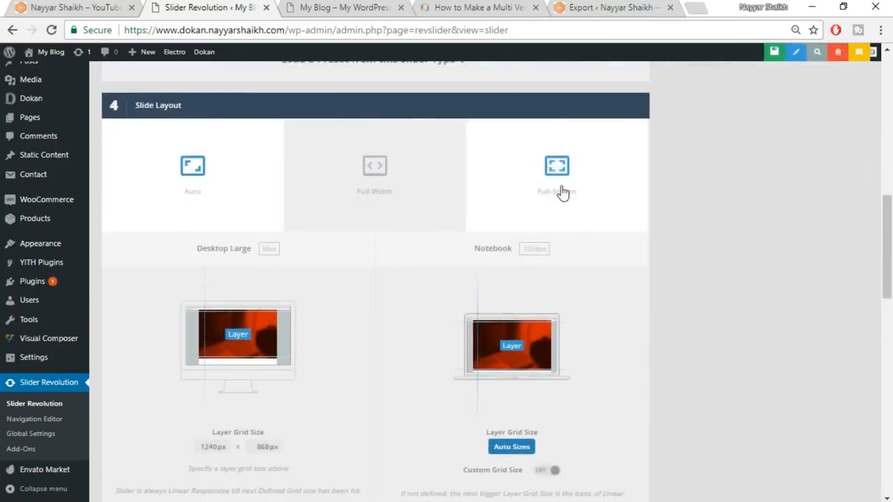
left_click(562, 193)
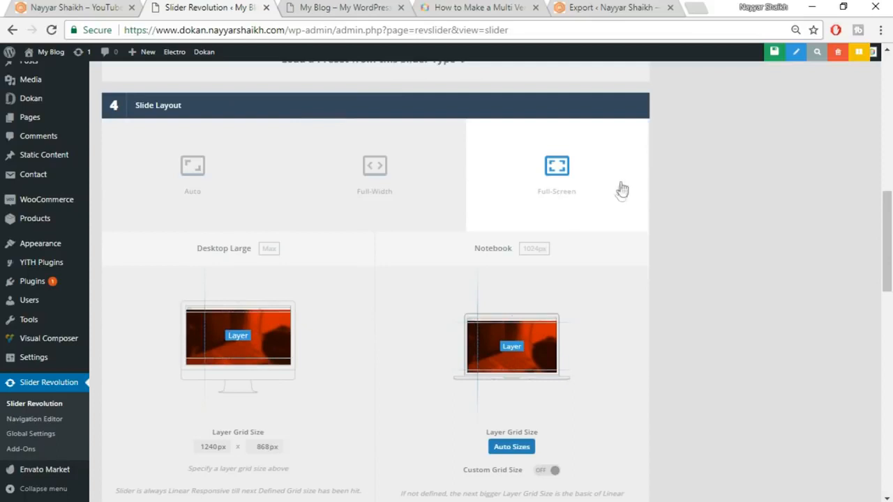
scroll(397, 285, "down", 1)
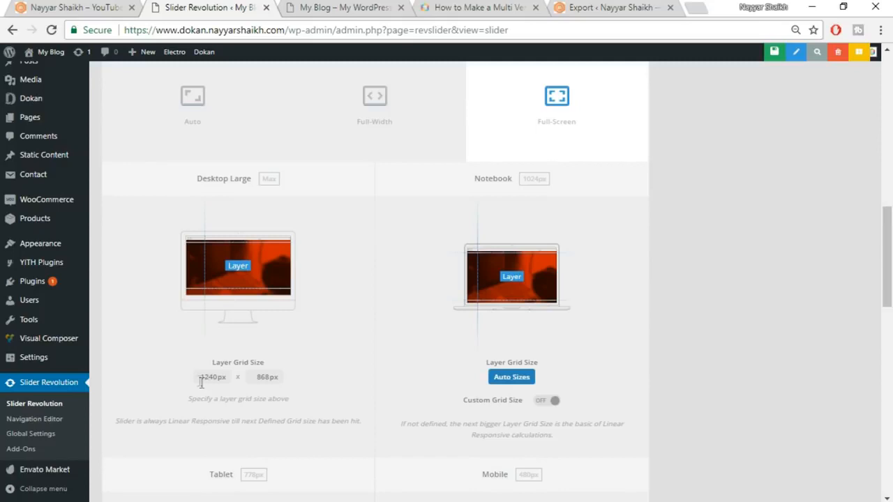
left_click_drag(205, 379, 246, 379)
type("1170")
key("Tab")
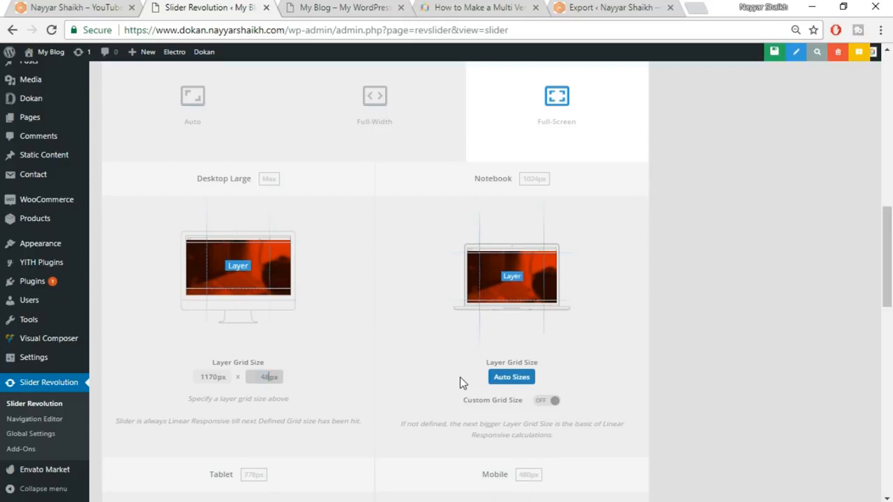
left_click(726, 354)
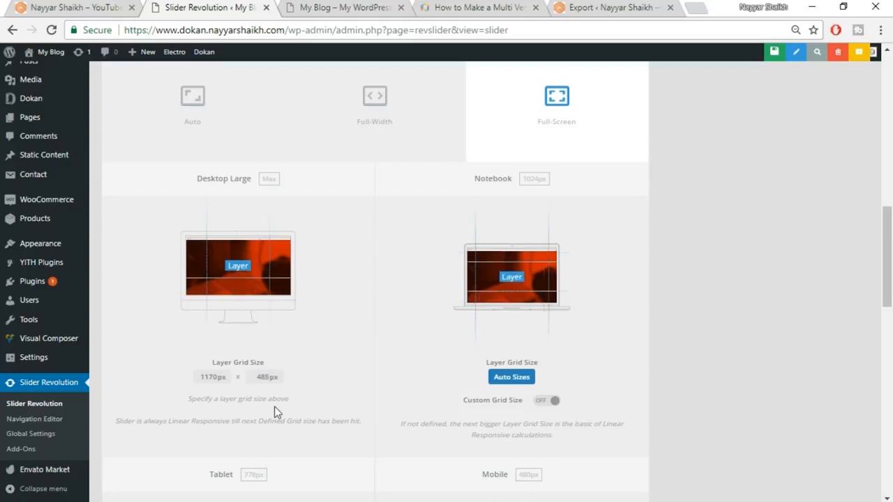
- Enable a custom notebook grid size of 1170 × 490 px
left_click(544, 401)
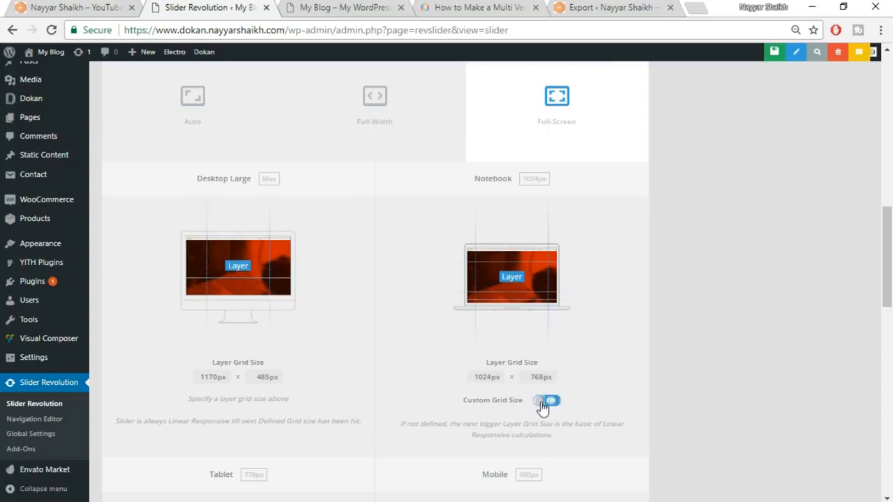
double_click(479, 377)
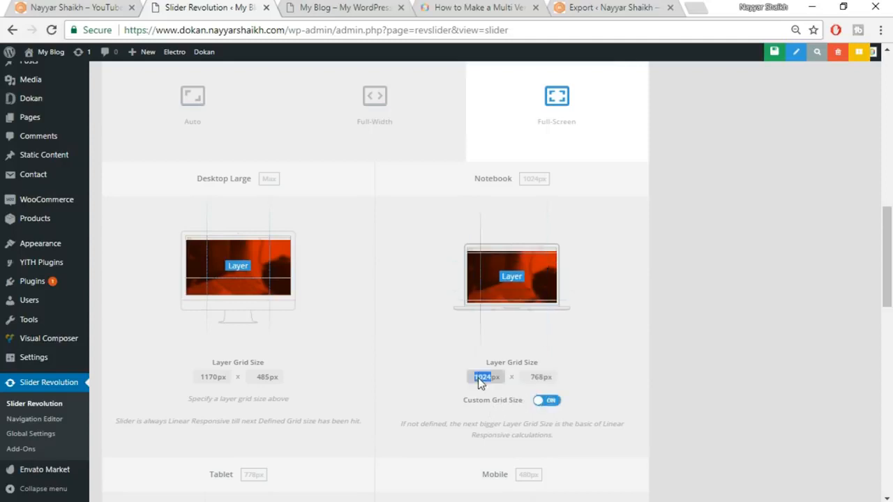
type("1170")
key("Tab")
type("49")
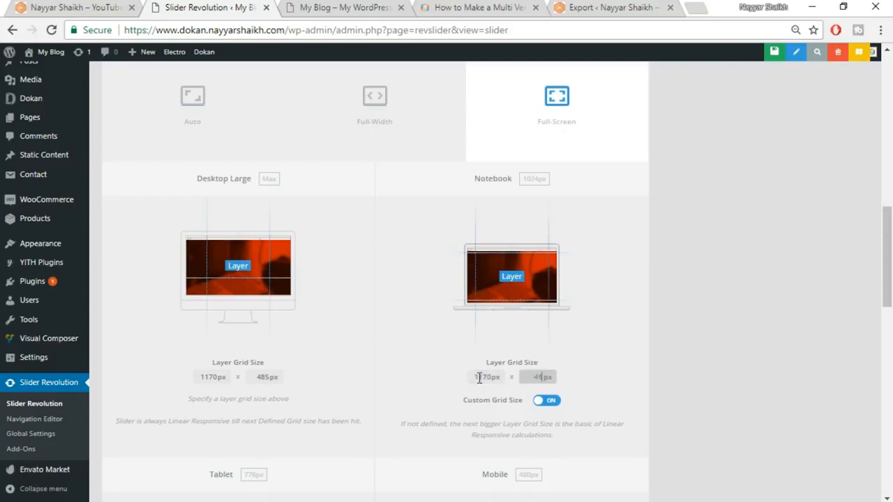
left_click(714, 367)
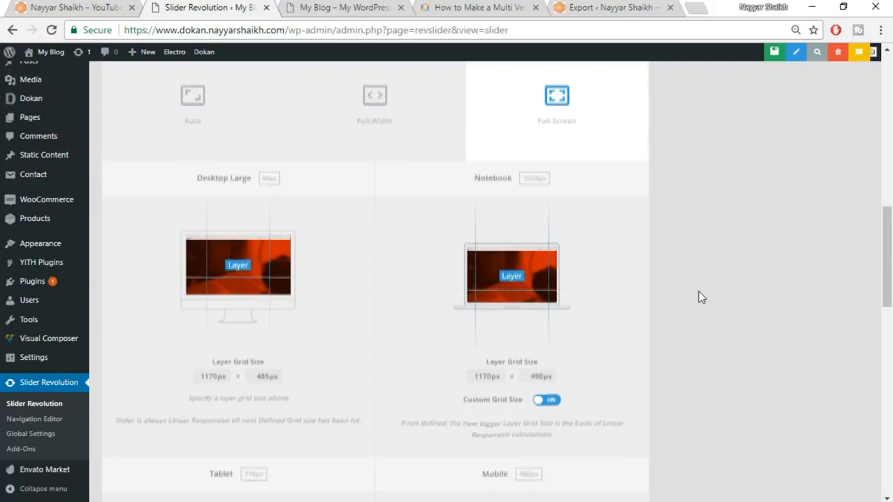
- Turn on the custom Tablet grid size and set it to 778 × 324 px
scroll(698, 292, "down", 2)
scroll(698, 291, "down", 3)
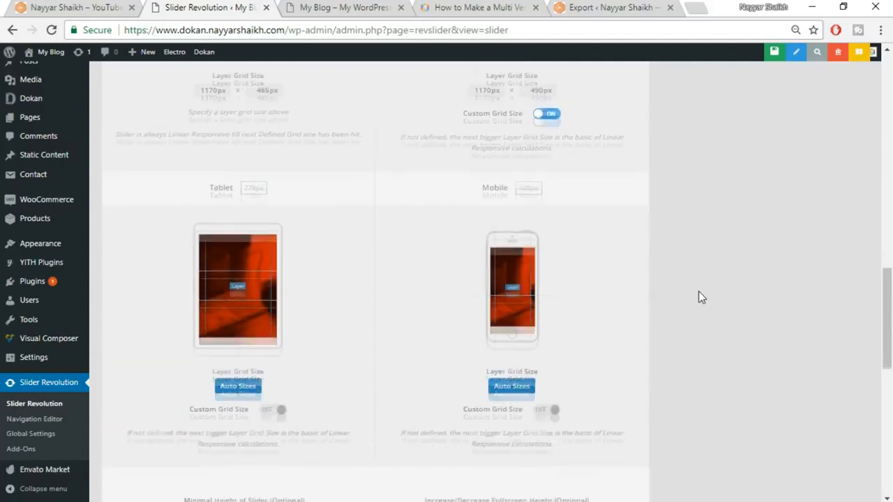
left_click(273, 348)
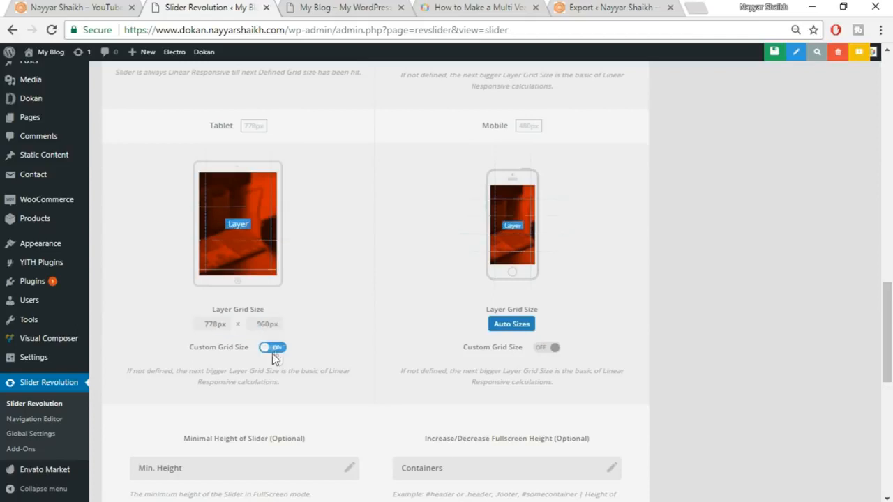
double_click(209, 325)
key("Tab")
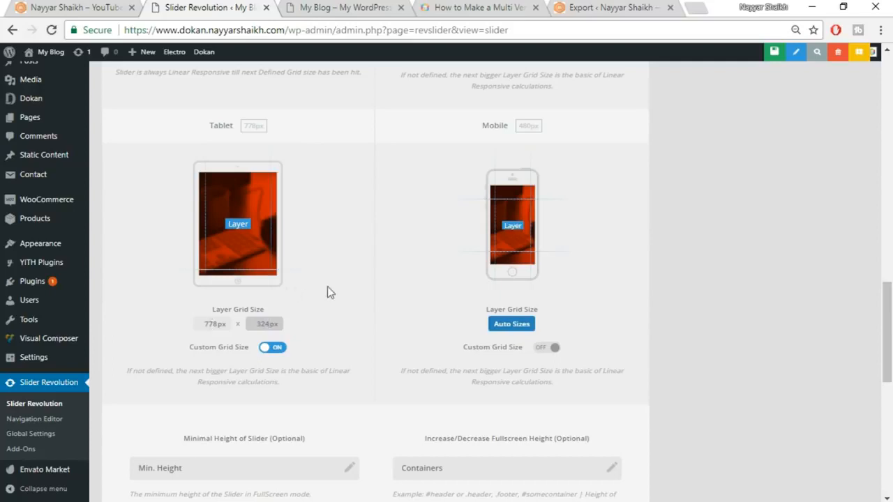
left_click(353, 288)
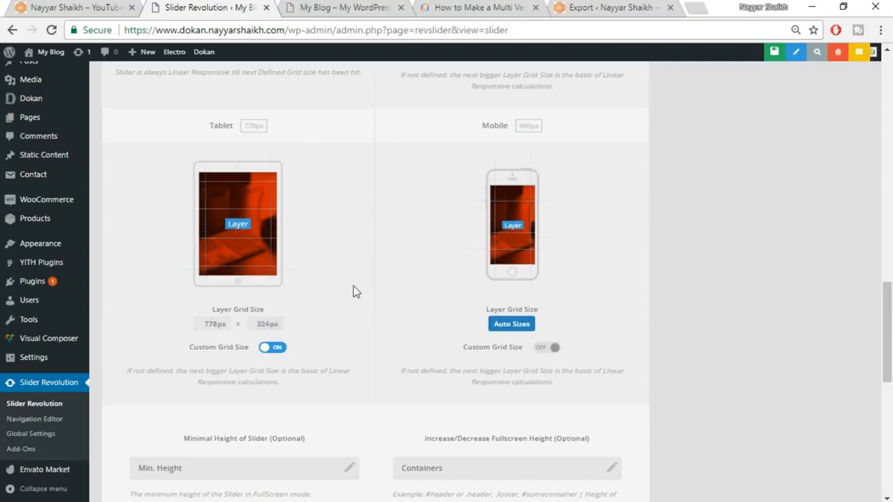
- Turn on the custom Mobile grid size and set it to 680 × 320 px
left_click(558, 348)
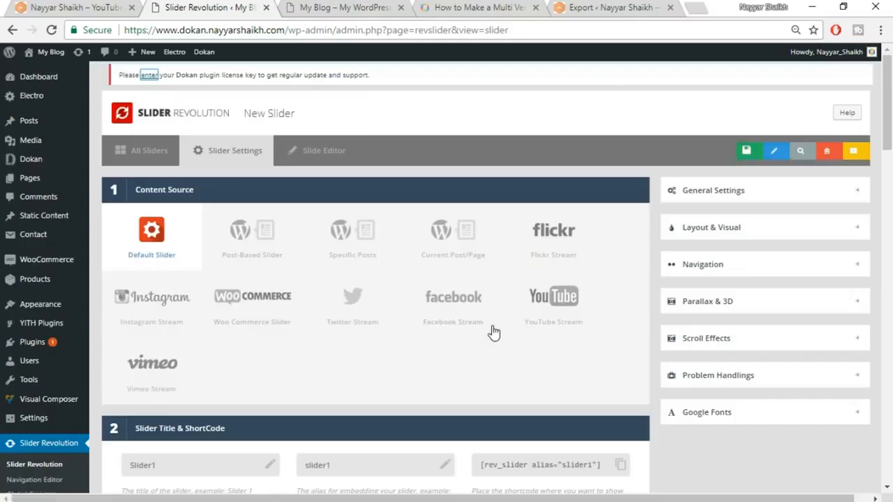
scroll(493, 333, "down", 15)
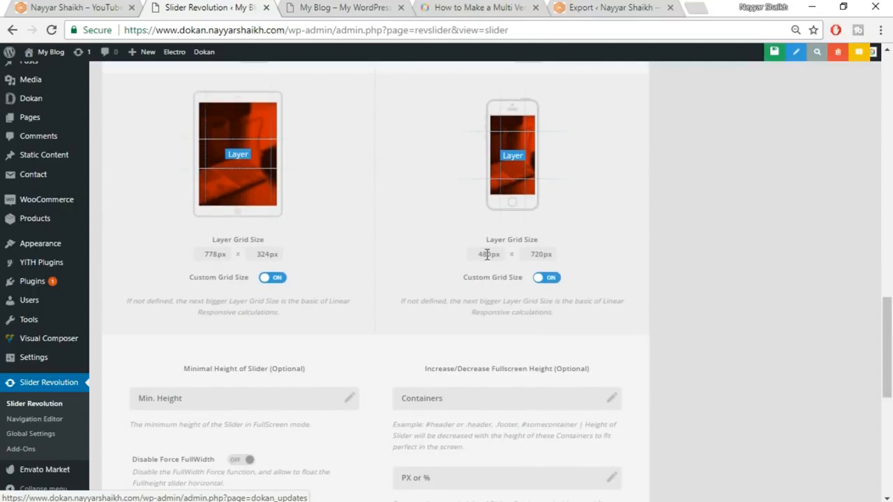
double_click(486, 254)
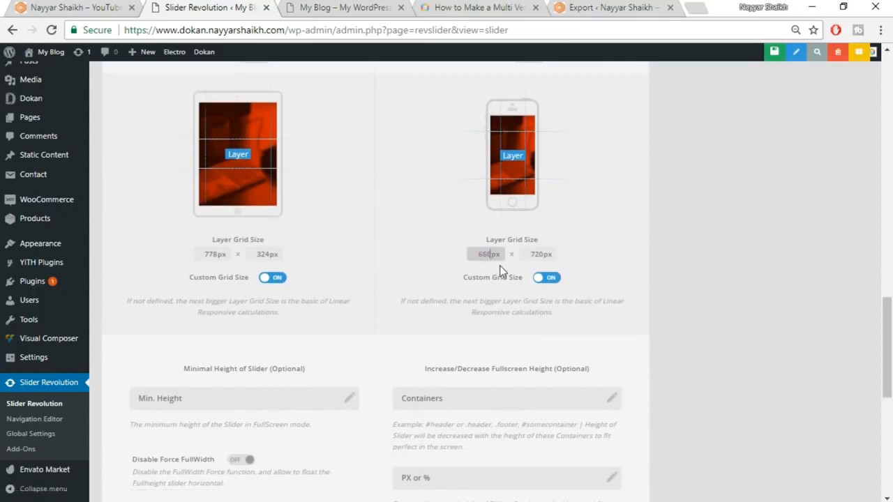
key("Tab")
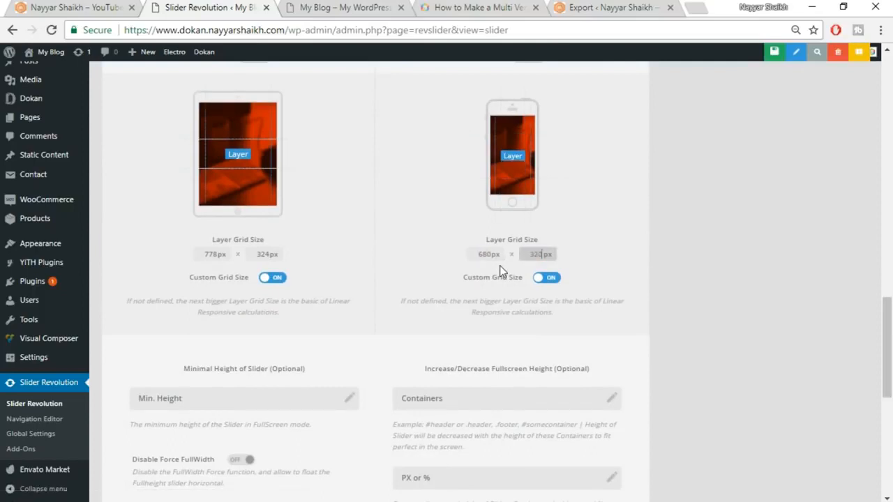
left_click(677, 264)
scroll(677, 264, "down", 10)
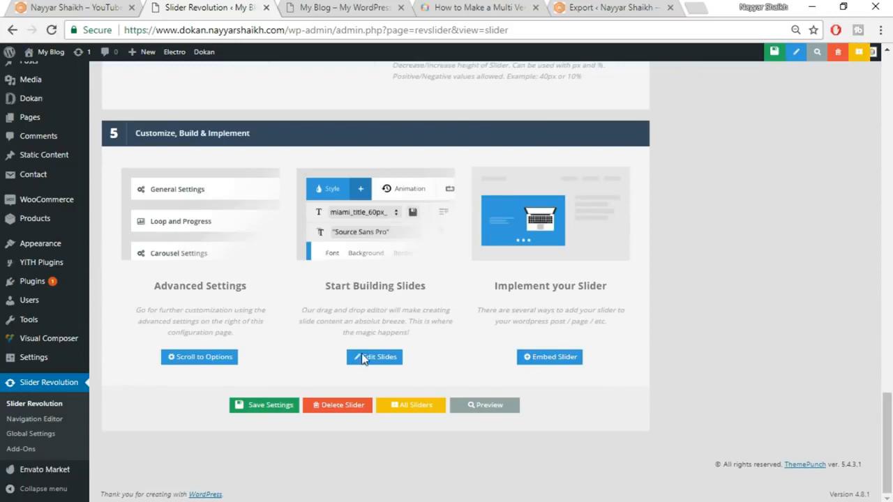
- Save Slider1, reopen its settings page and scroll to the empty Custom CSS section
left_click(265, 405)
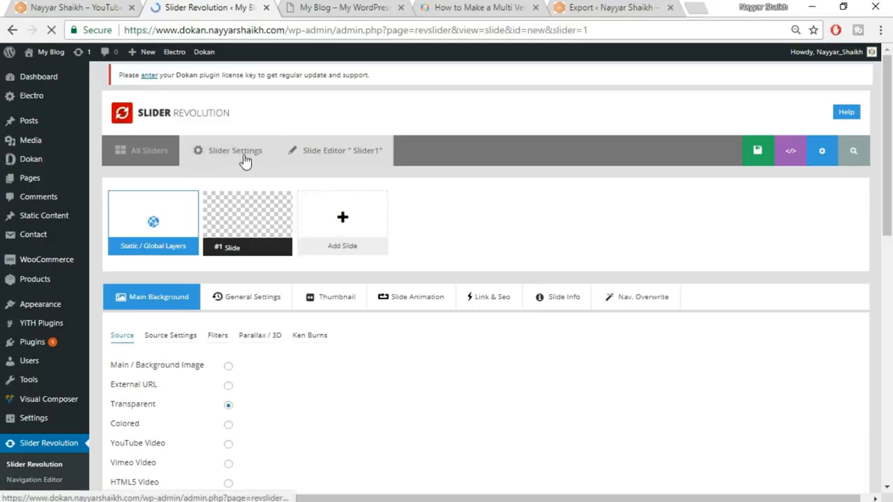
left_click(243, 154)
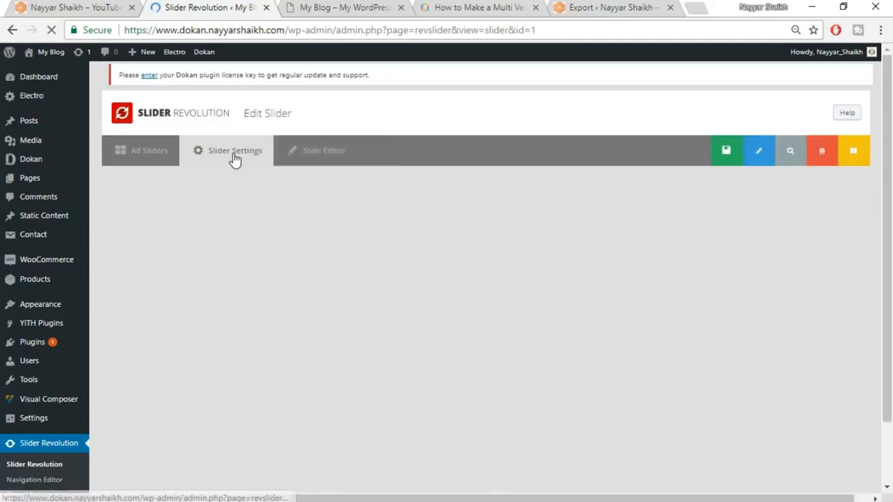
scroll(712, 312, "down", 15)
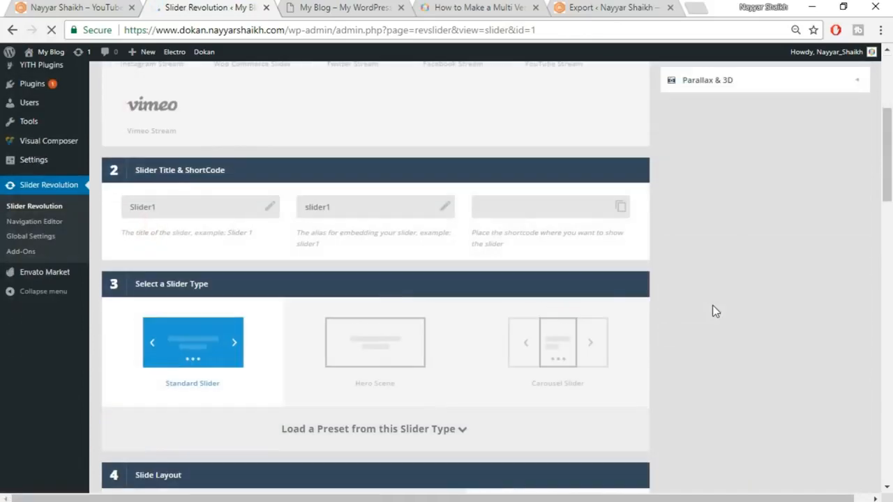
scroll(712, 312, "down", 8)
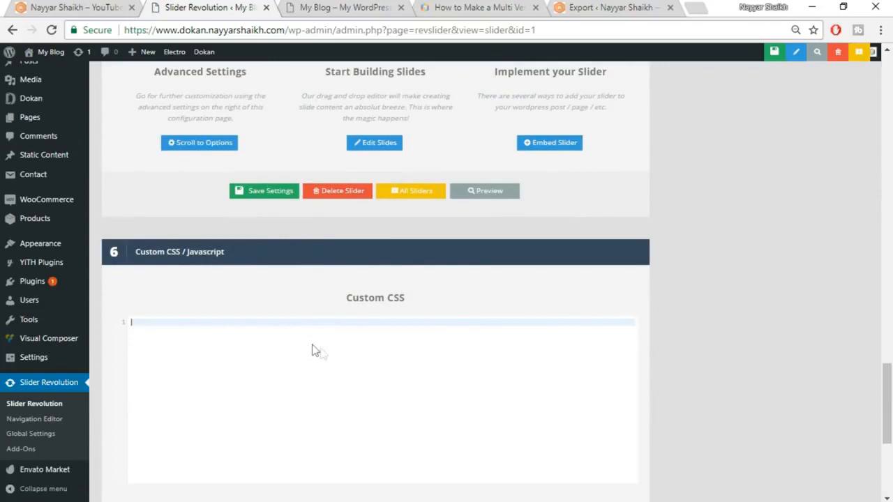
- Copy the .tp-bullets rule (top 105.7%, left 21% !important) from the Notepad CSS notes
key("alt+Tab")
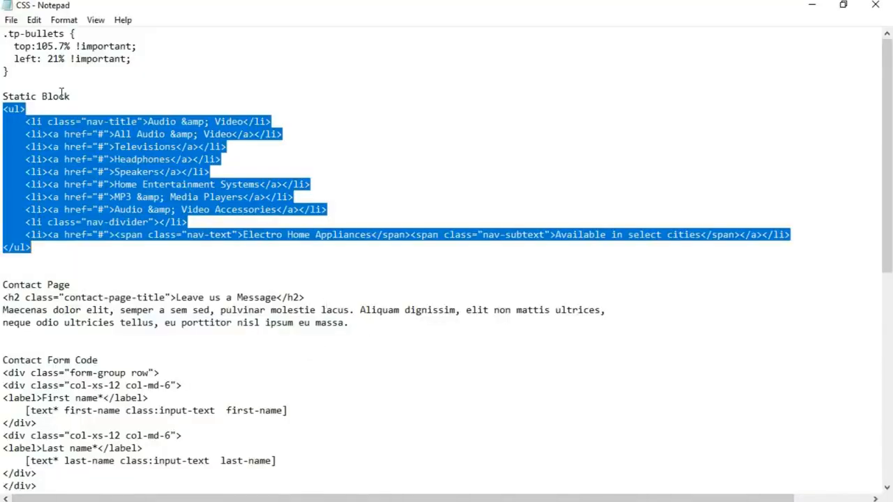
left_click_drag(2, 35, 32, 69)
key("ctrl+c")
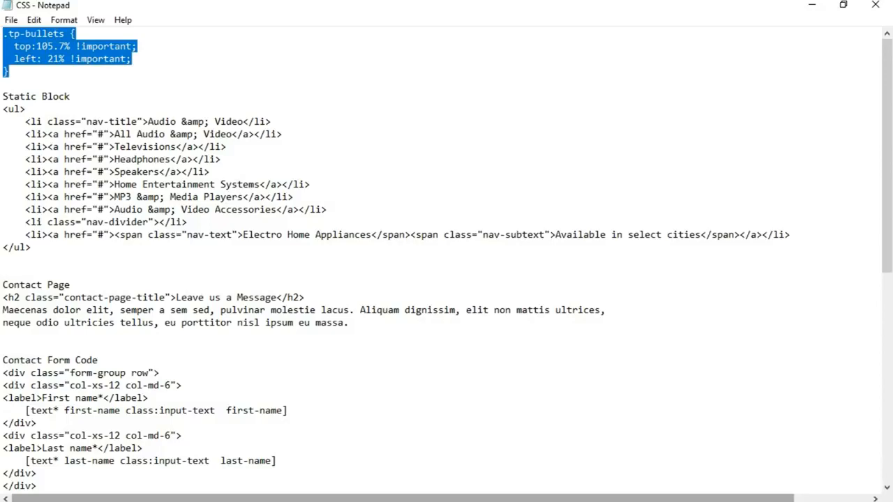
key("alt+Tab")
- Paste the .tp-bullets rule into the slider's Custom CSS
left_click(253, 377)
key("ctrl+v")
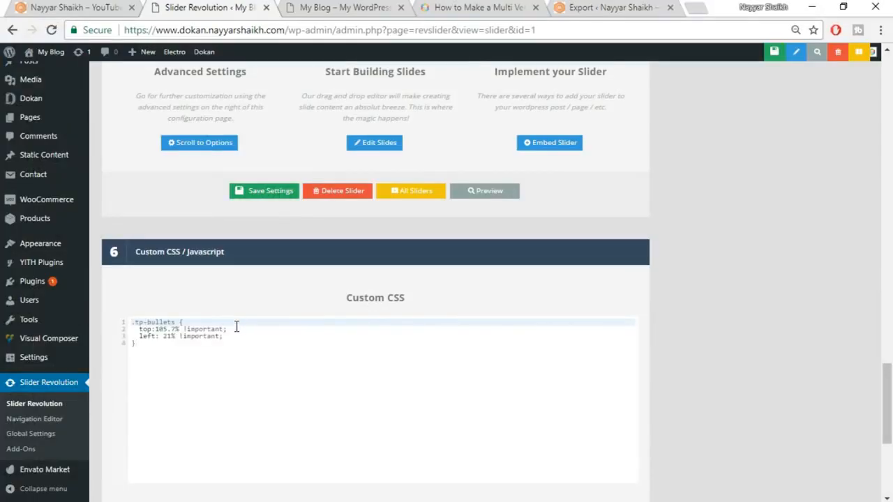
scroll(412, 381, "down", 4)
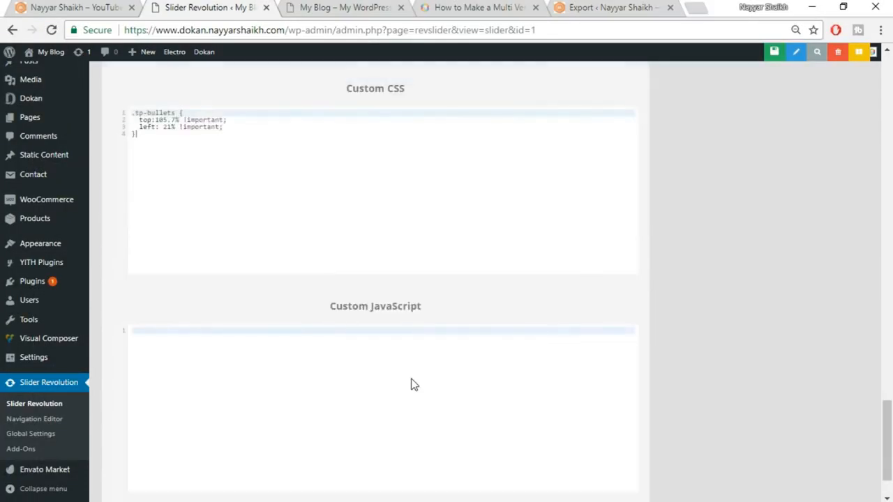
scroll(413, 380, "up", 5)
scroll(422, 389, "up", 15)
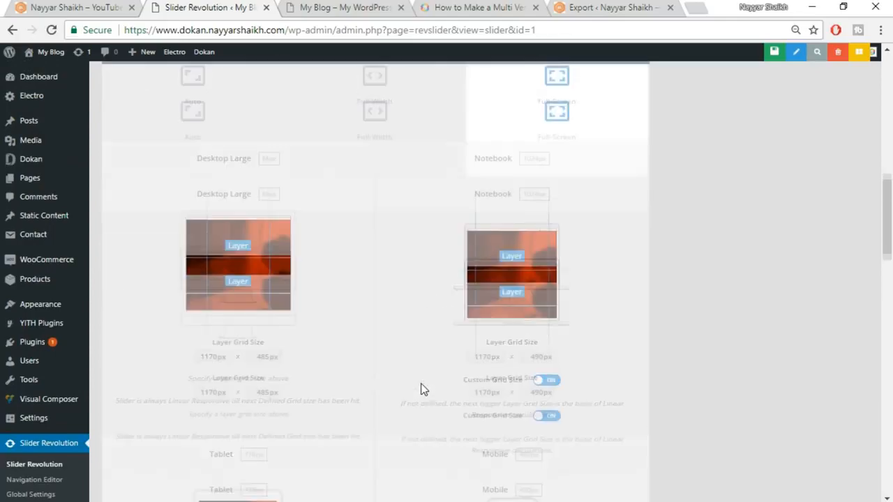
scroll(433, 390, "up", 8)
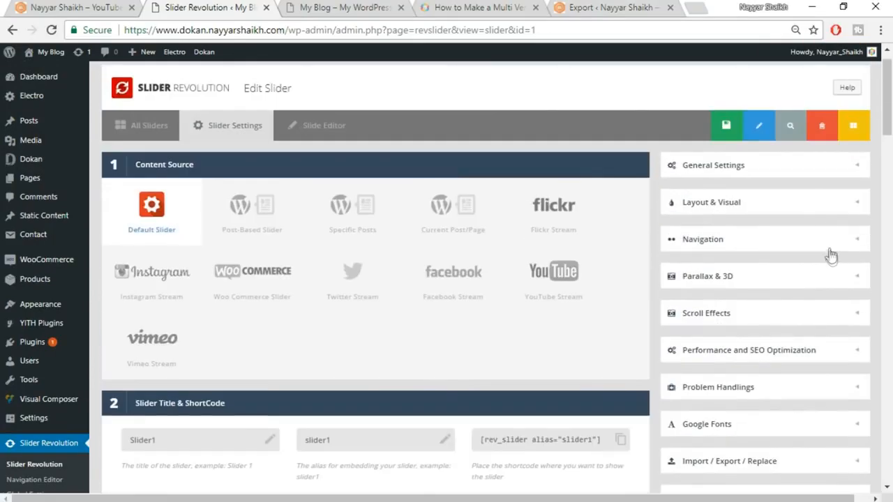
- Turn on Show Background Image in Layout & Visual, with cover, no-repeat and center center
left_click(742, 213)
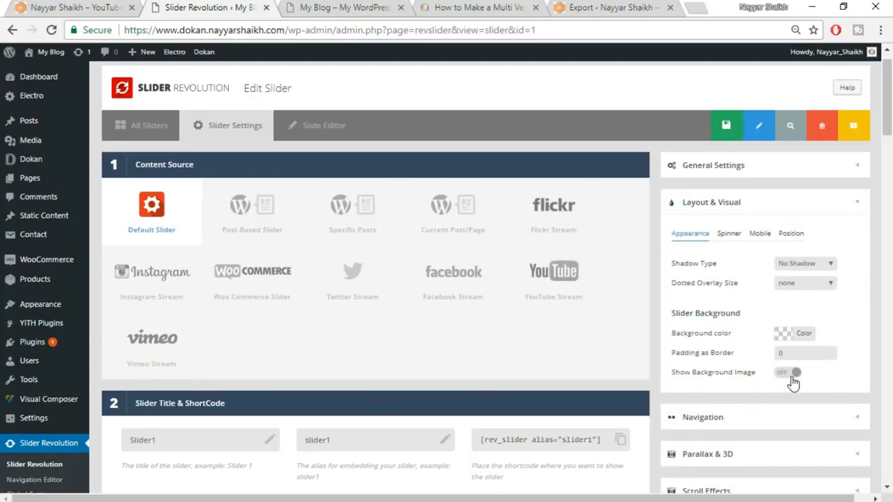
mouse_move(773, 379)
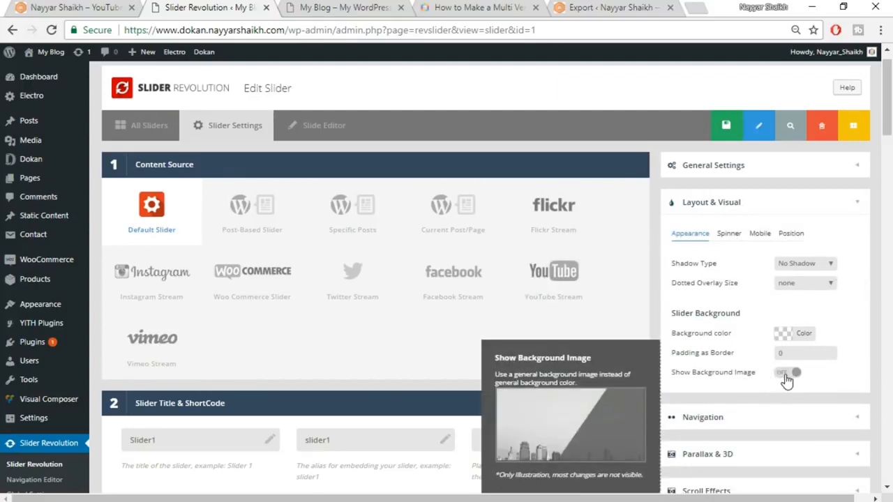
left_click(785, 376)
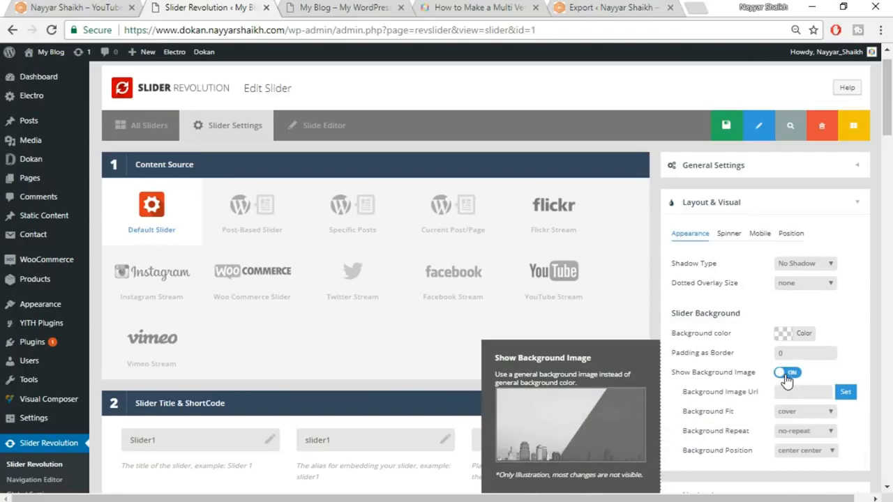
scroll(883, 339, "down", 1)
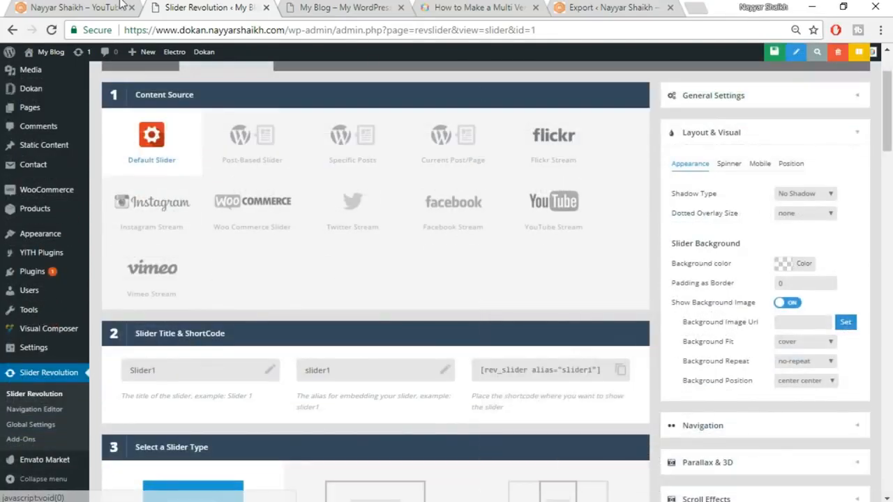
left_click(120, 6)
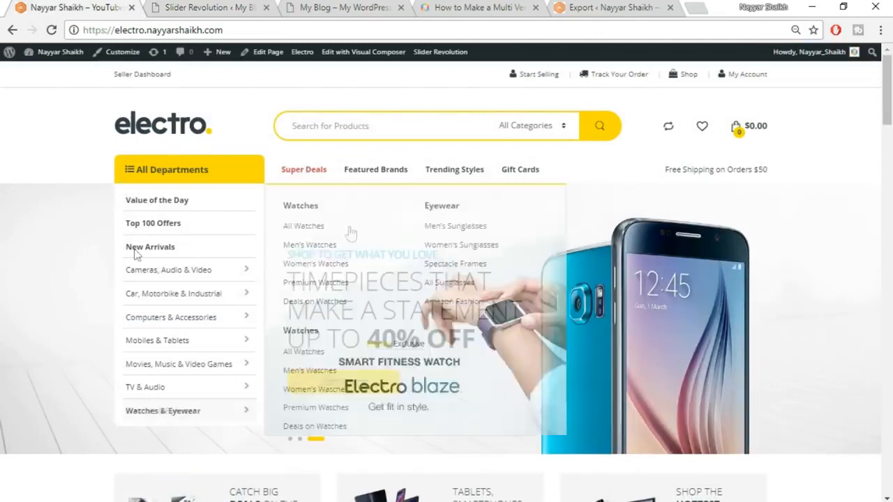
left_click(213, 7)
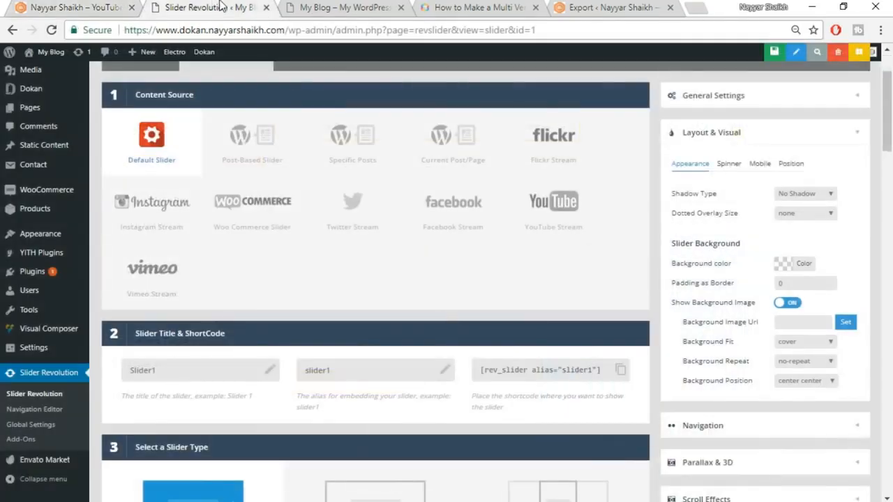
- Upload Slider BG.jpg from Images > Slider and insert it as the slider's background image
left_click(845, 320)
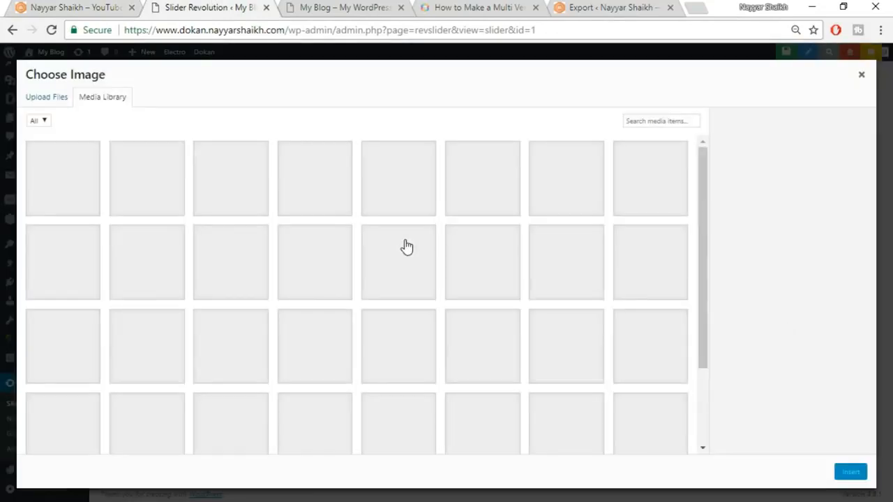
left_click(45, 102)
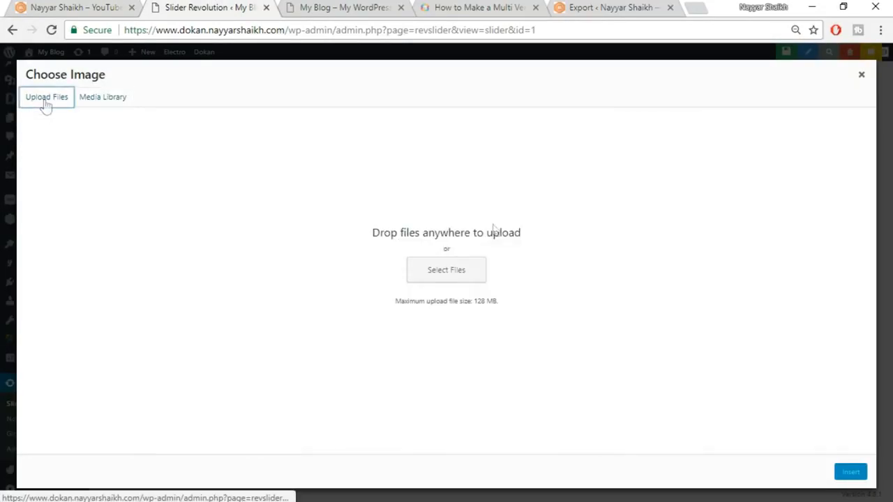
left_click(434, 270)
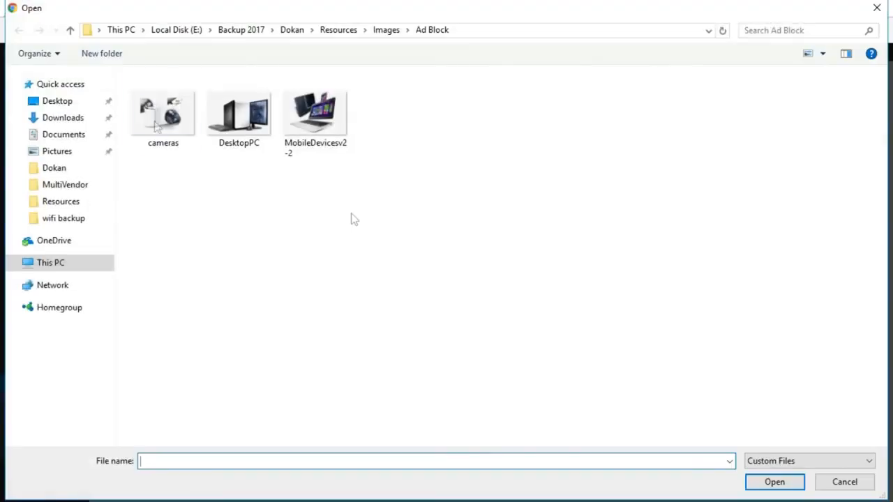
left_click(336, 31)
double_click(192, 97)
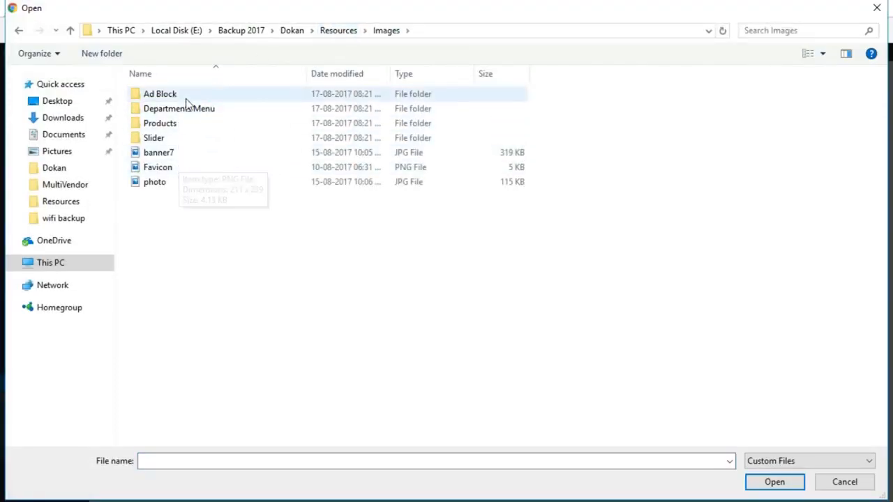
left_click(179, 141)
double_click(178, 141)
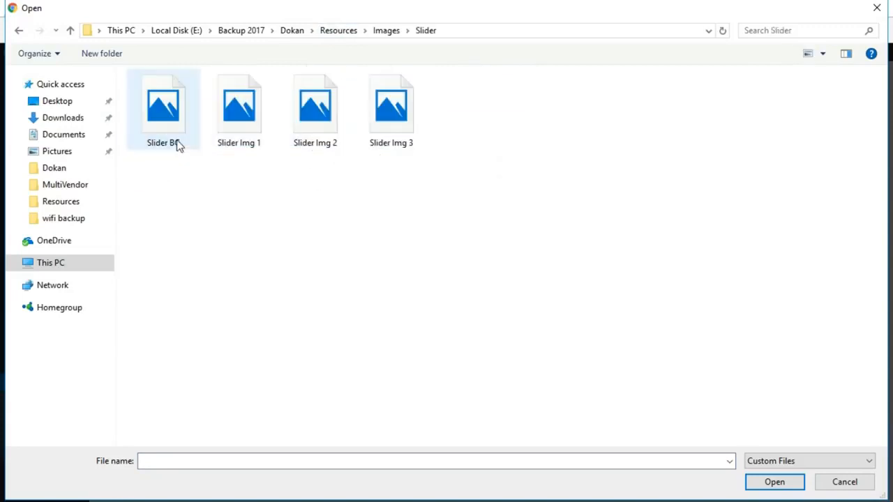
left_click(166, 122)
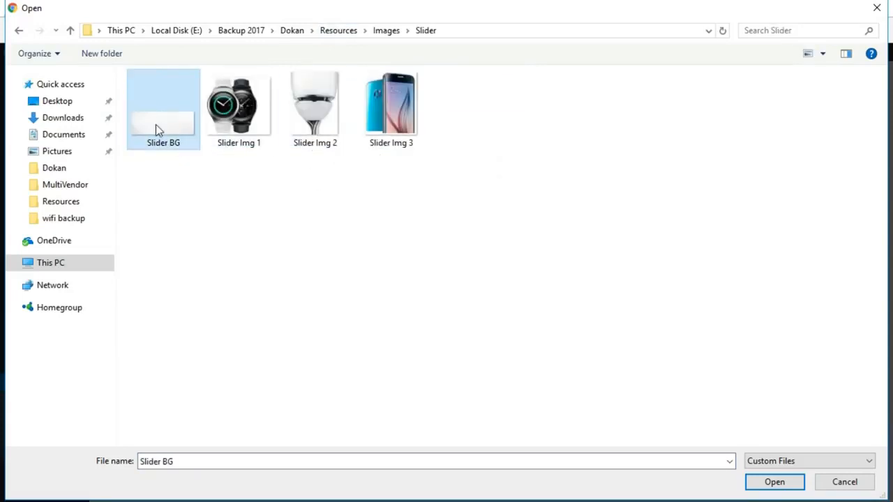
left_click(775, 483)
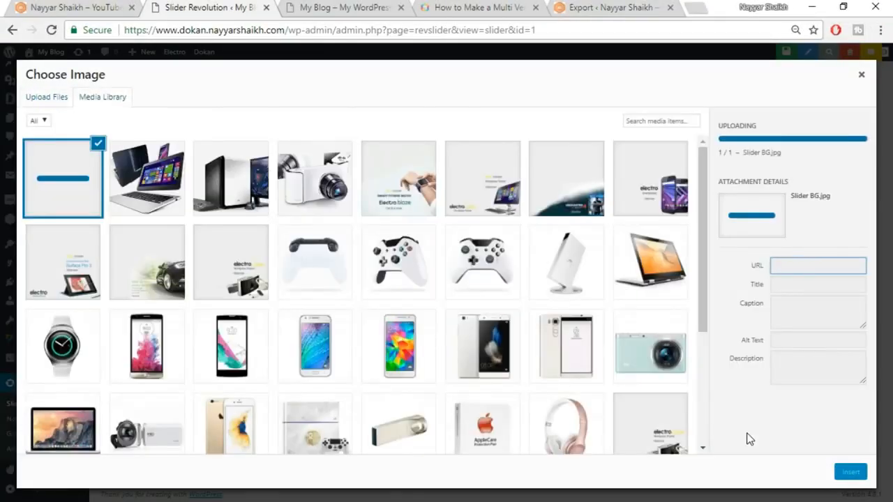
left_click(850, 472)
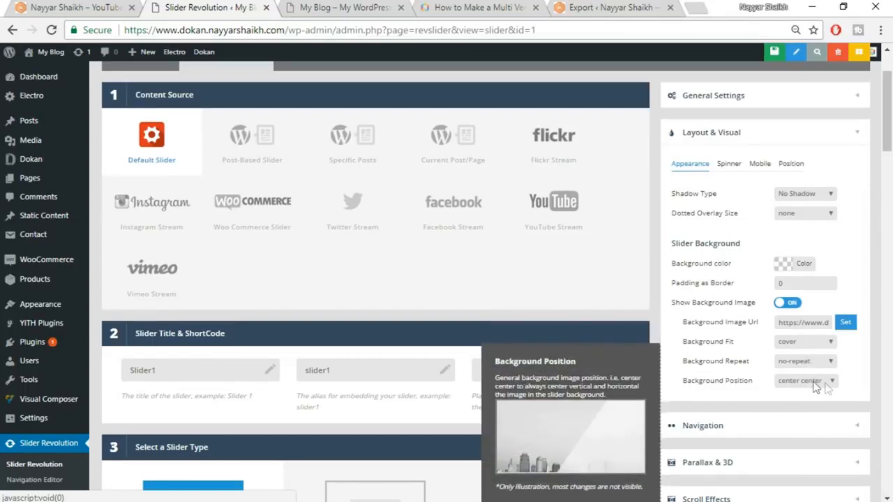
- Enable navigation arrows and Hesperiden-style bullets in the slider's Navigation settings
left_click(861, 147)
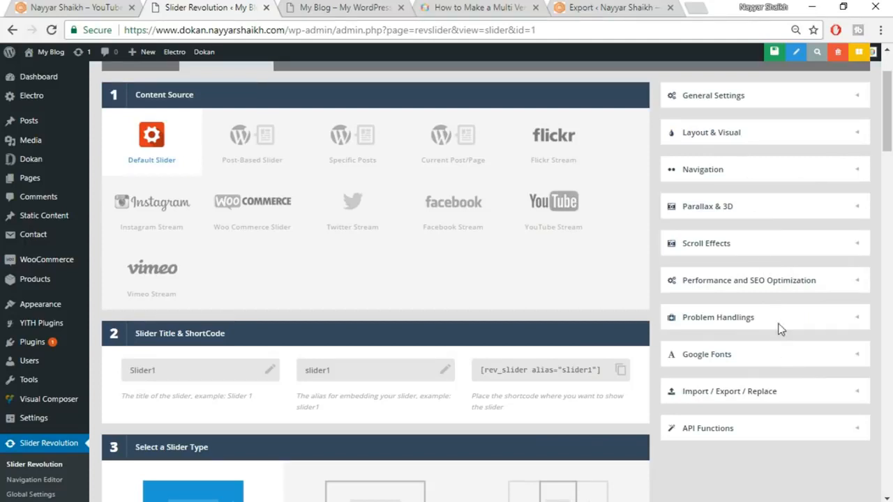
left_click(768, 170)
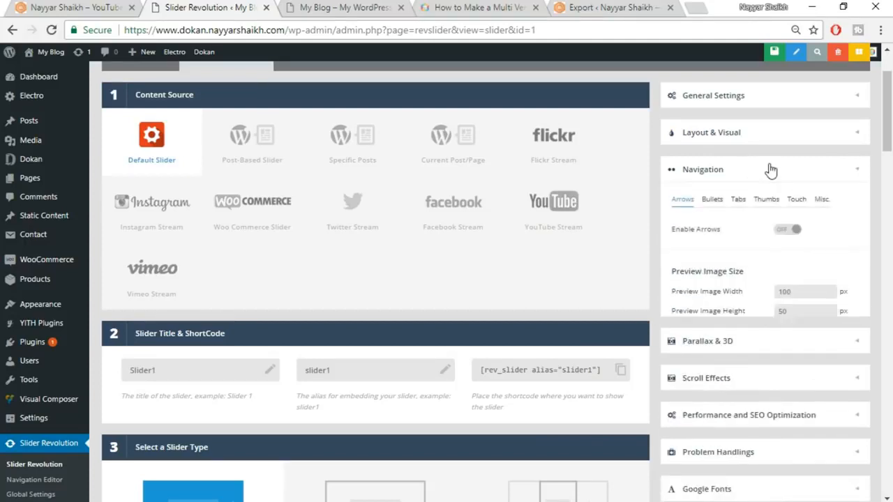
left_click(788, 230)
left_click(712, 203)
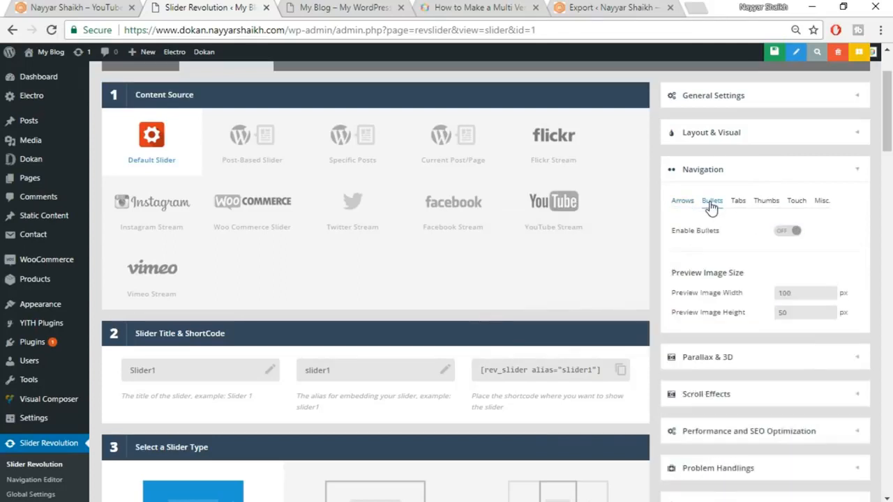
left_click(790, 236)
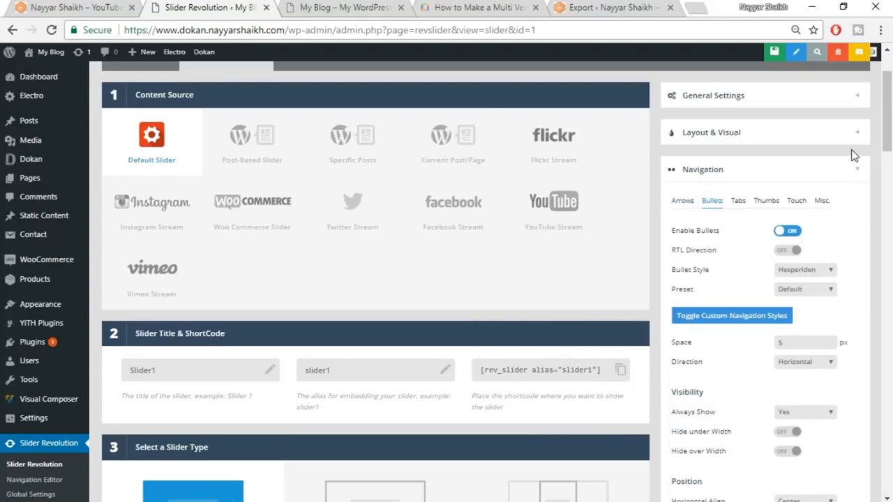
left_click(856, 174)
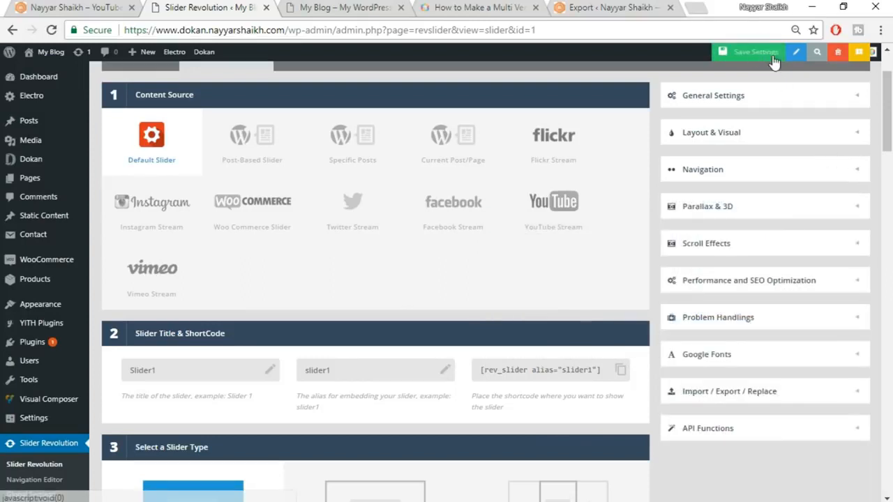
- Save the slider settings and go to the Slide Editor
left_click(751, 57)
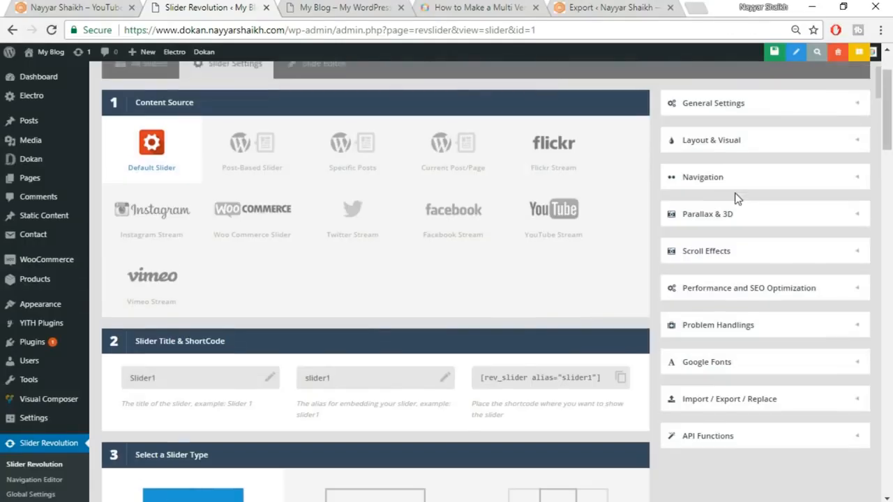
scroll(421, 202, "up", 3)
left_click(329, 154)
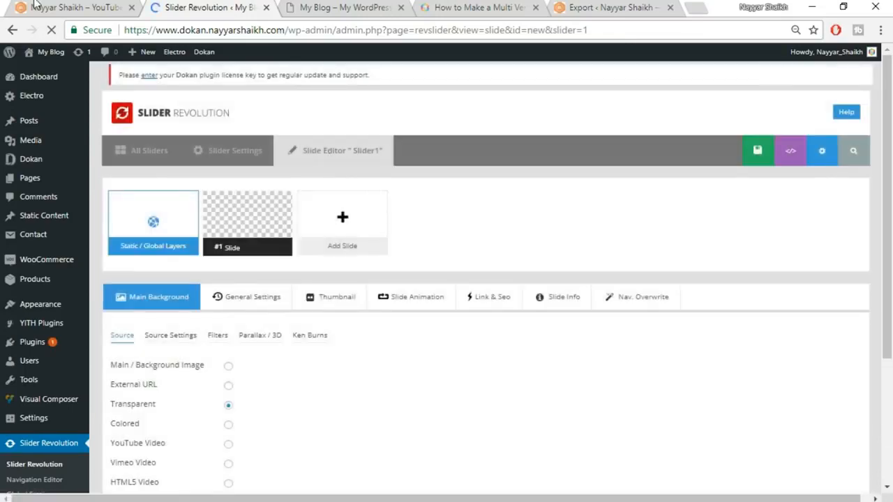
- Check the storefront's smartwatch slide, then scroll to slide #1's empty layer canvas
left_click(28, 6)
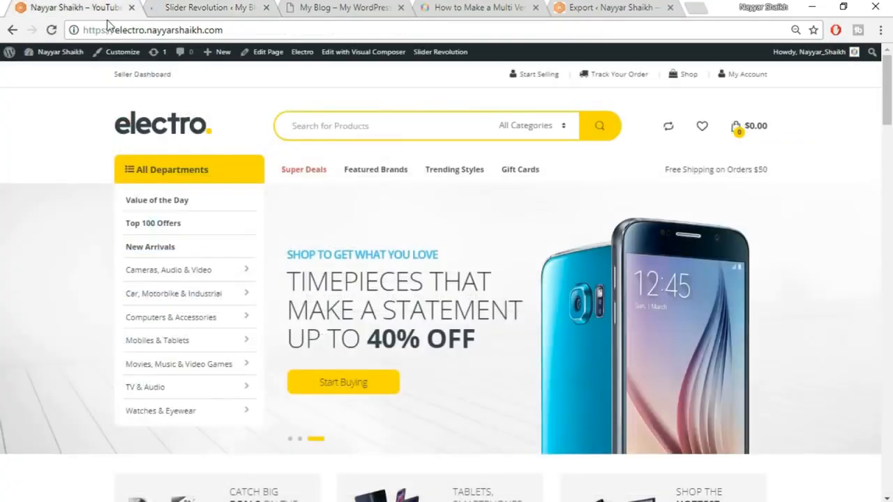
left_click(292, 444)
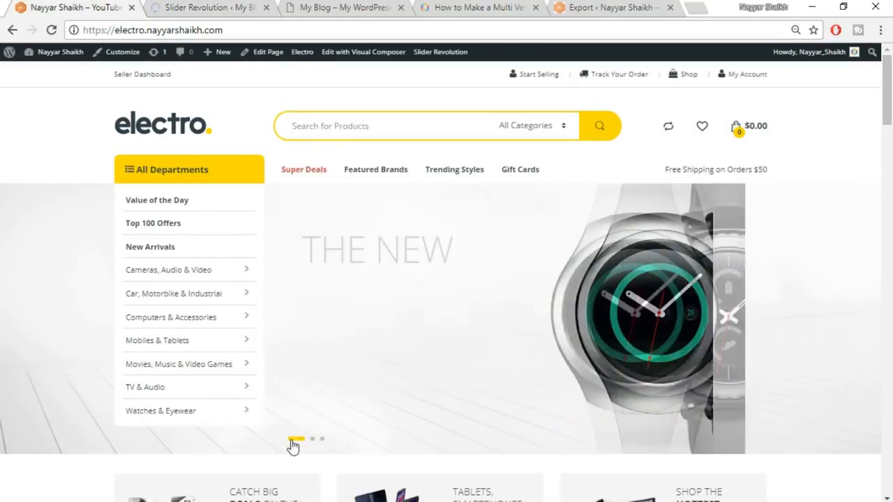
left_click(187, 6)
scroll(568, 167, "down", 3)
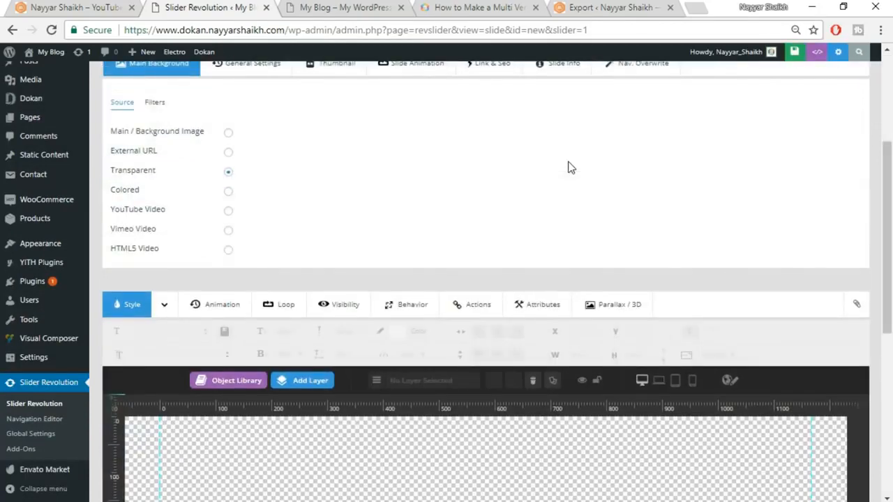
scroll(568, 168, "down", 3)
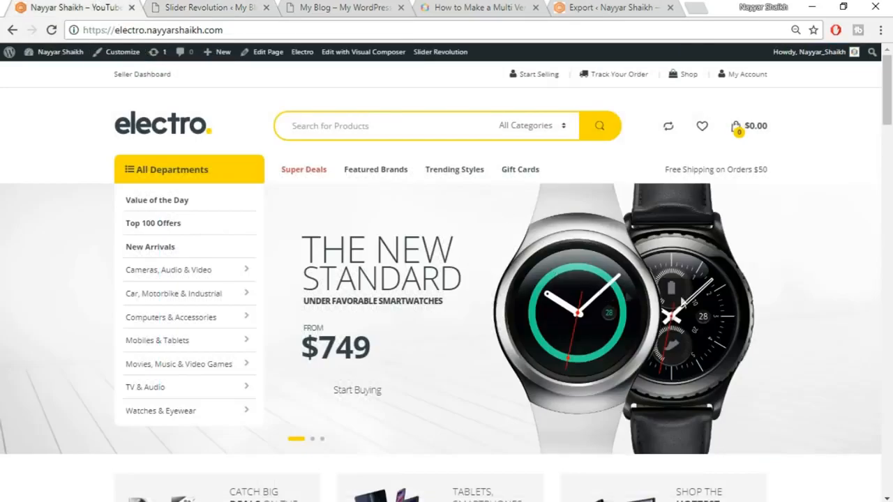
left_click(204, 5)
mouse_move(313, 155)
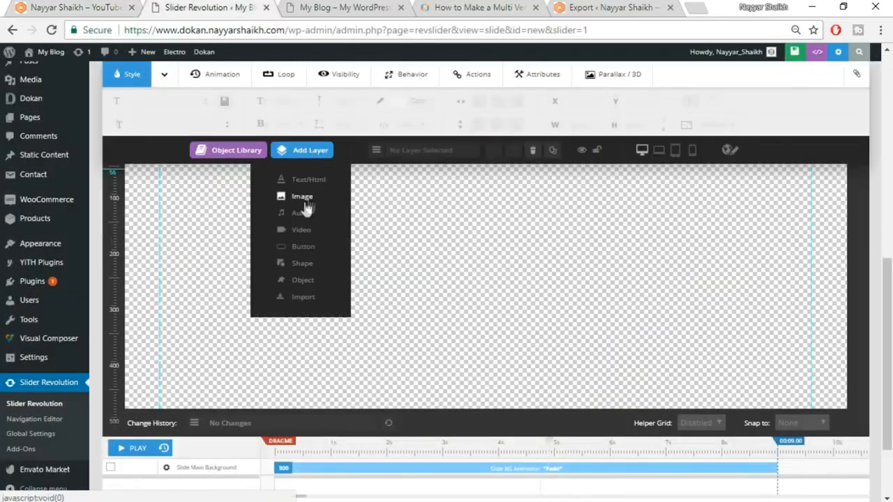
- Upload Slider Img 1 and insert it as an image layer on the slide
left_click(304, 202)
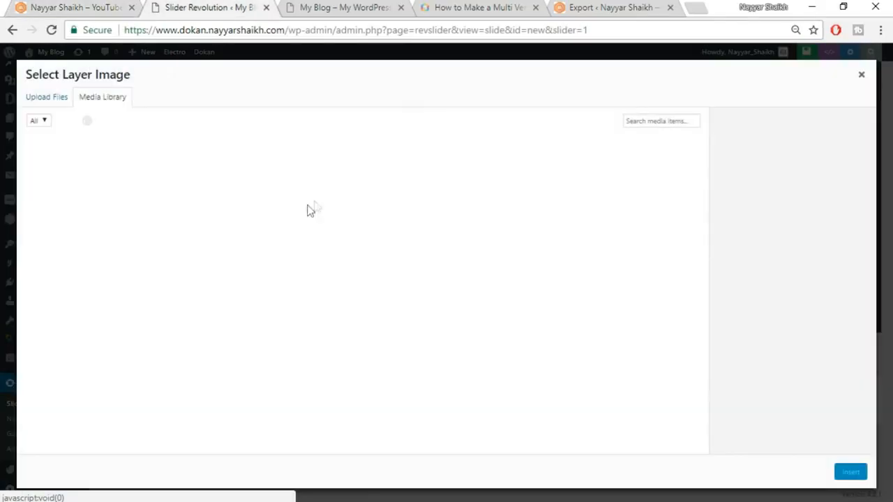
left_click(47, 101)
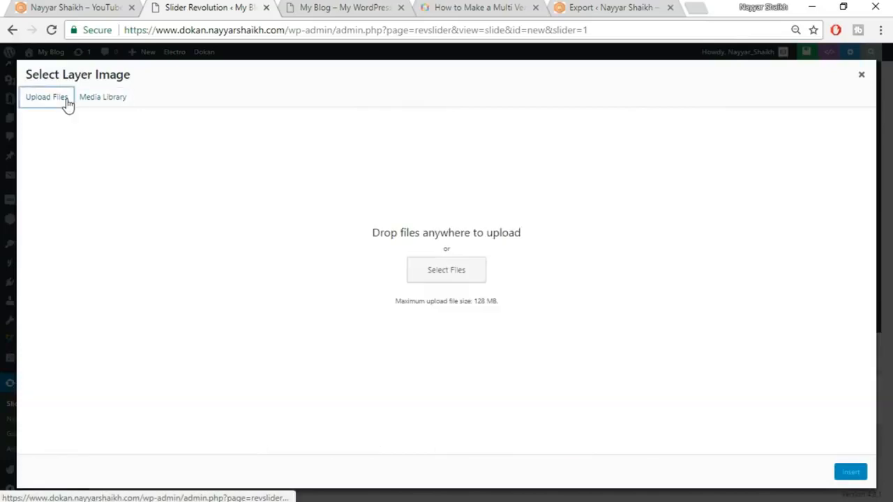
left_click(453, 273)
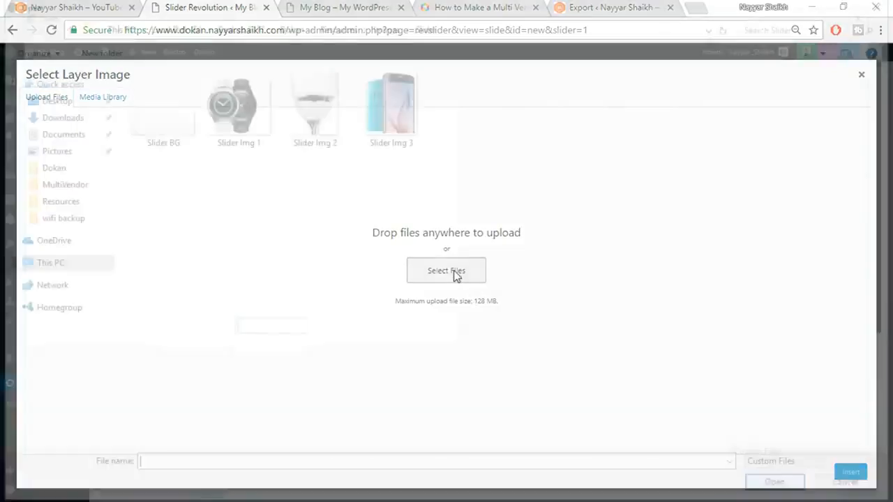
left_click(226, 133)
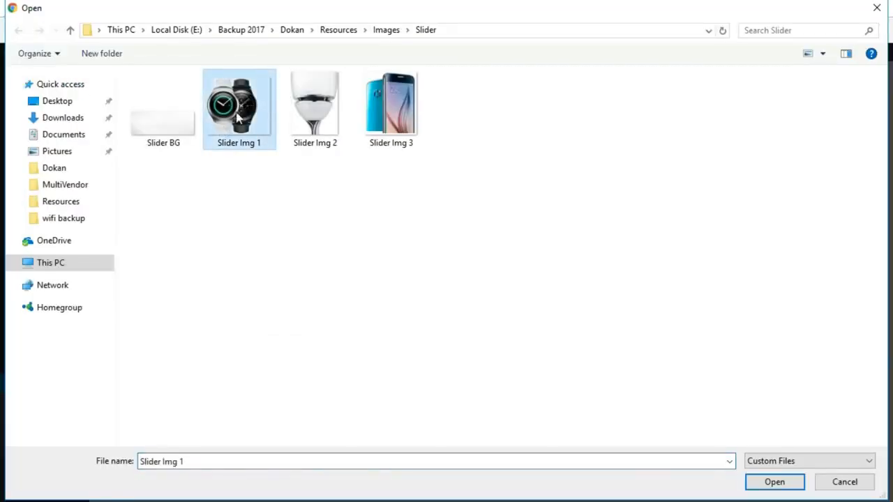
left_click(777, 482)
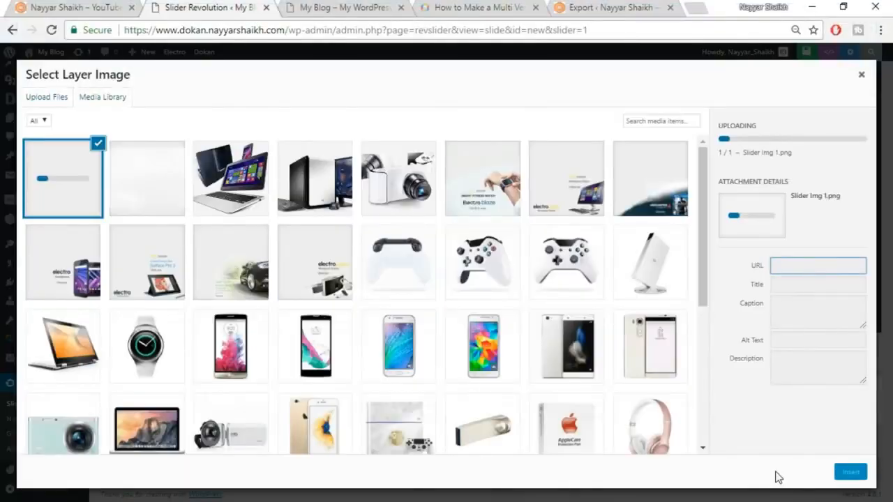
left_click(848, 476)
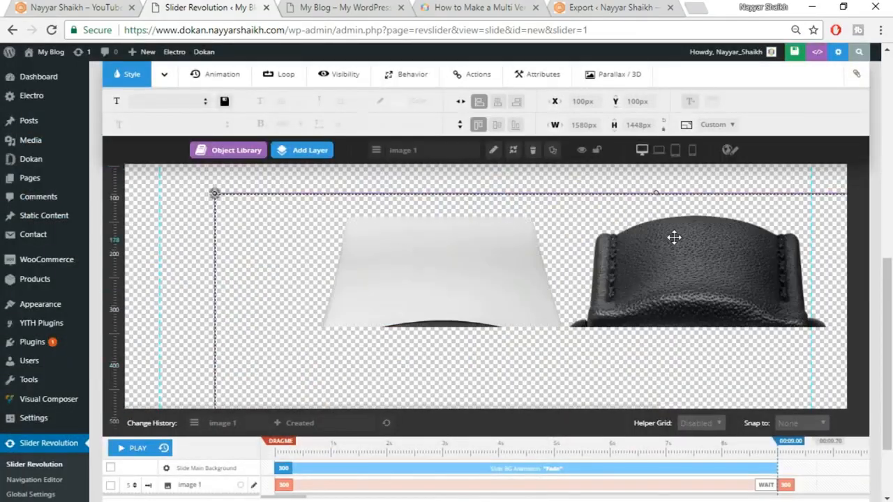
- Set the watch image layer's height to 500 px (546 × 500)
mouse_move(657, 269)
left_mouse_down()
mouse_move(630, 223)
mouse_move(654, 265)
left_mouse_up()
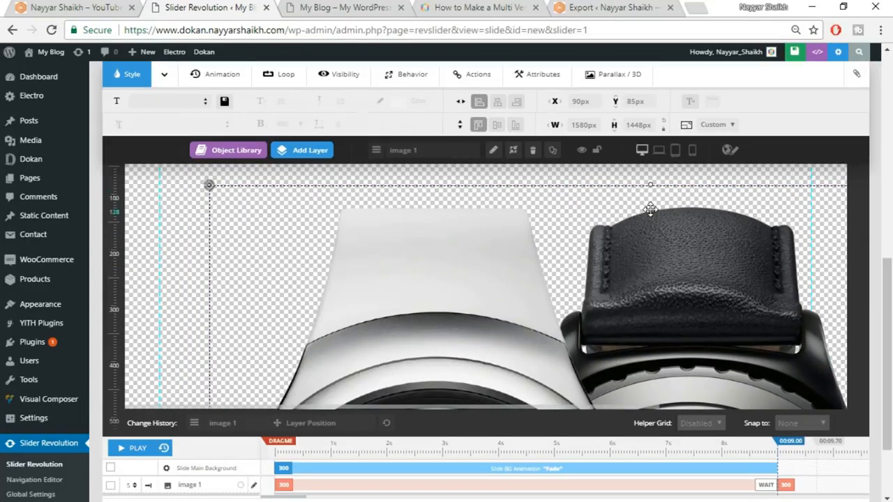
left_click(645, 190)
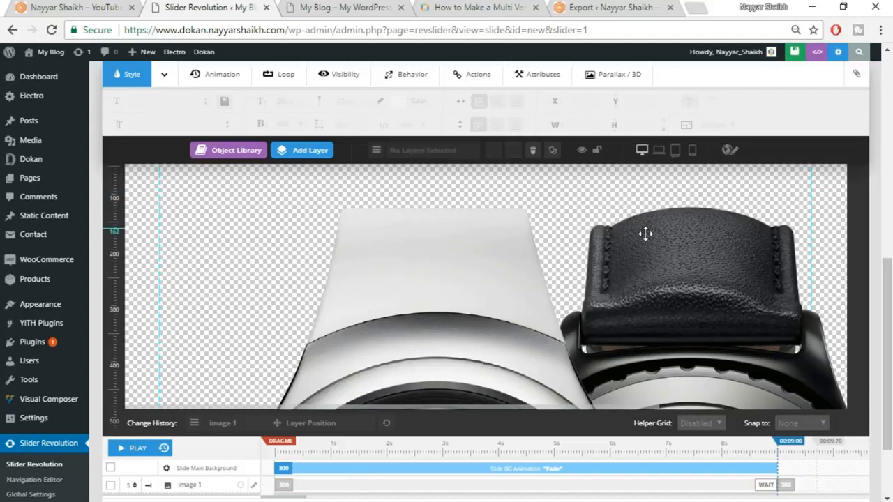
left_click(630, 251)
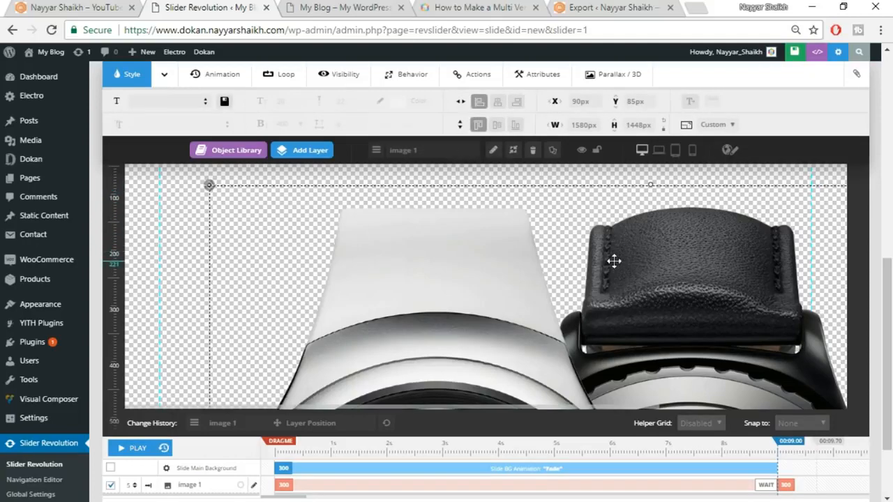
scroll(802, 246, "up", 2)
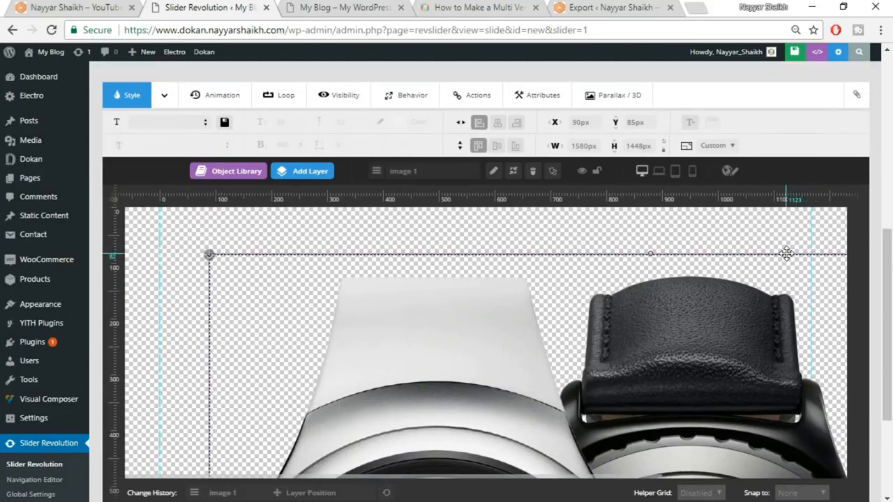
scroll(786, 253, "down", 2)
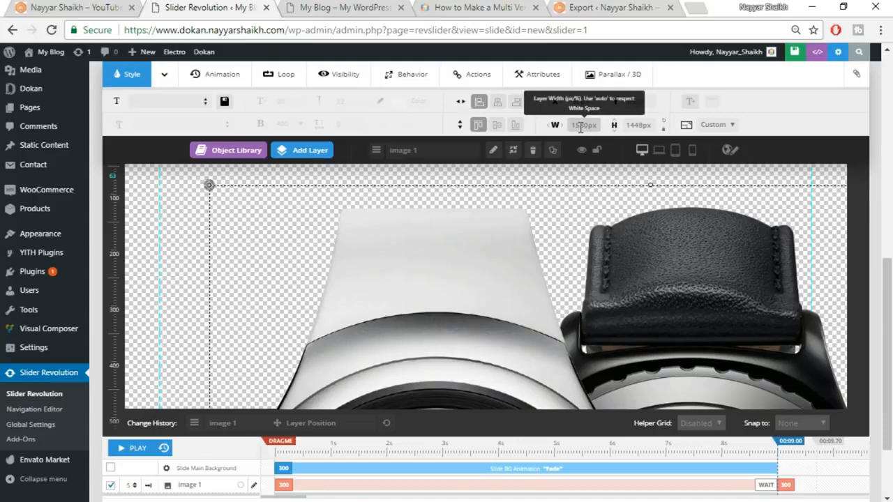
left_click(638, 125)
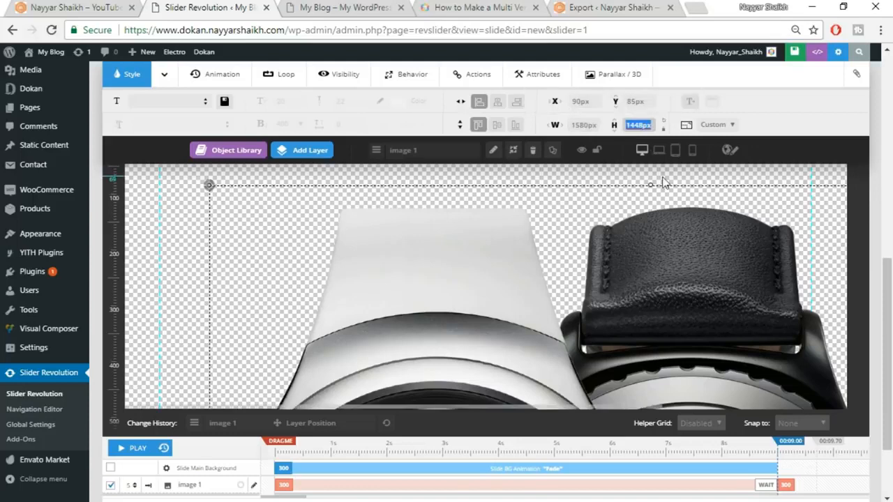
type("500")
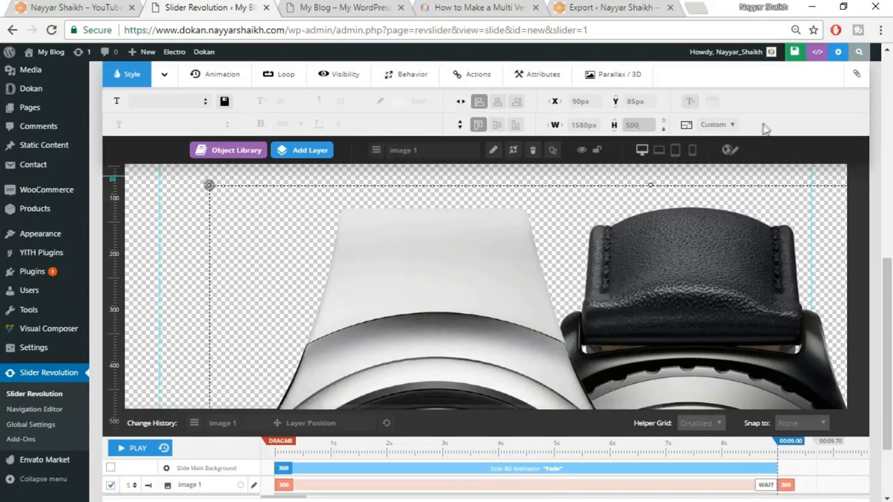
left_click(765, 128)
- Drag the watch image to the canvas's right side (X 705, Y -11), comparing with the storefront slider
left_click_drag(405, 311, 741, 279)
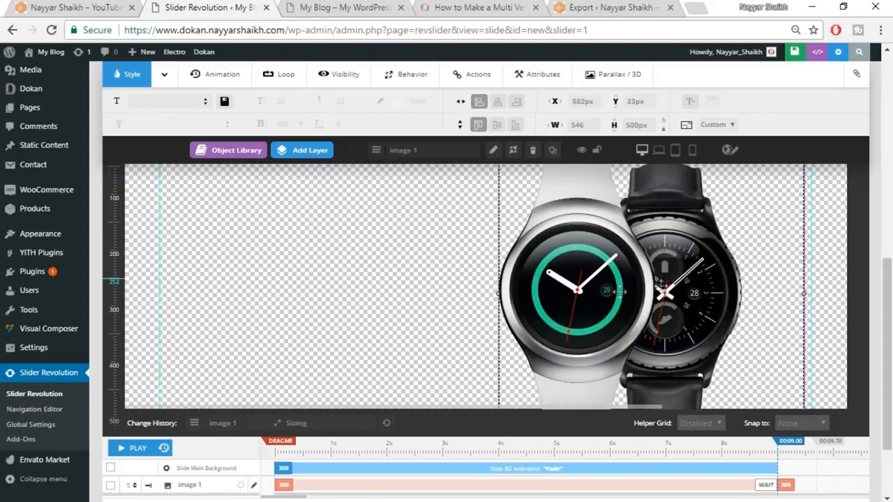
left_click_drag(651, 291, 674, 287)
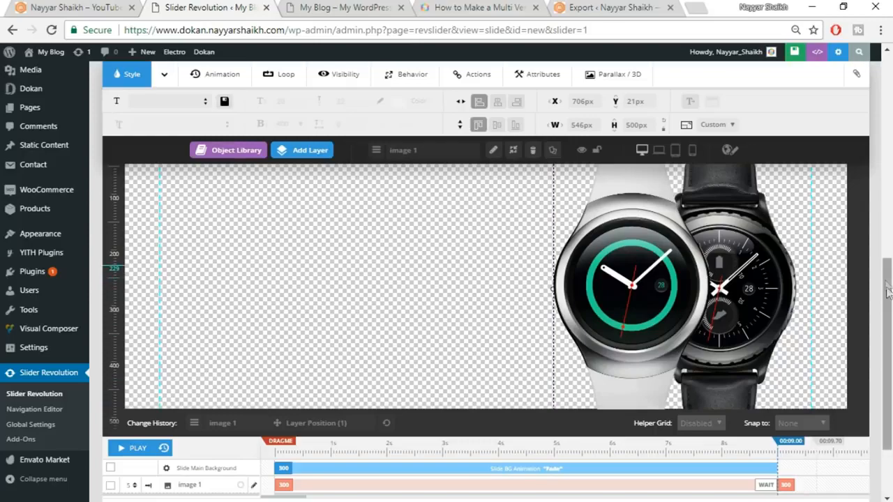
left_click_drag(887, 291, 887, 269)
left_click_drag(677, 327, 676, 305)
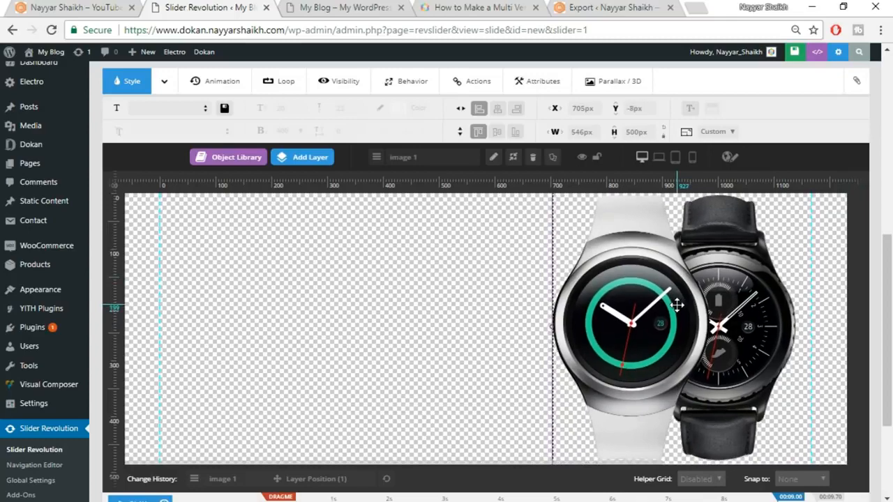
left_click(29, 6)
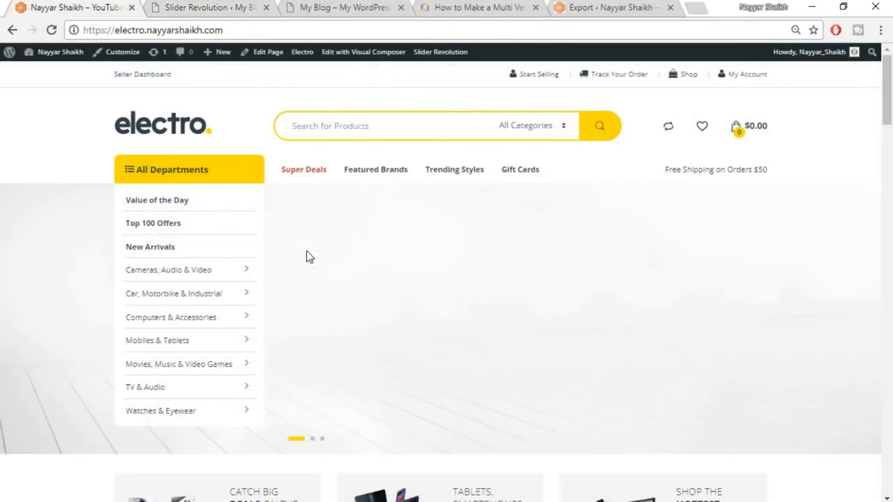
left_click(290, 440)
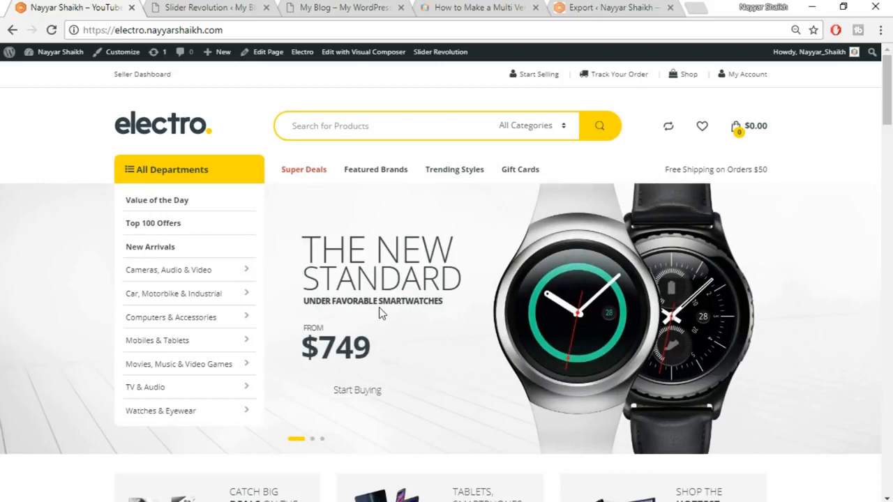
left_click(222, 5)
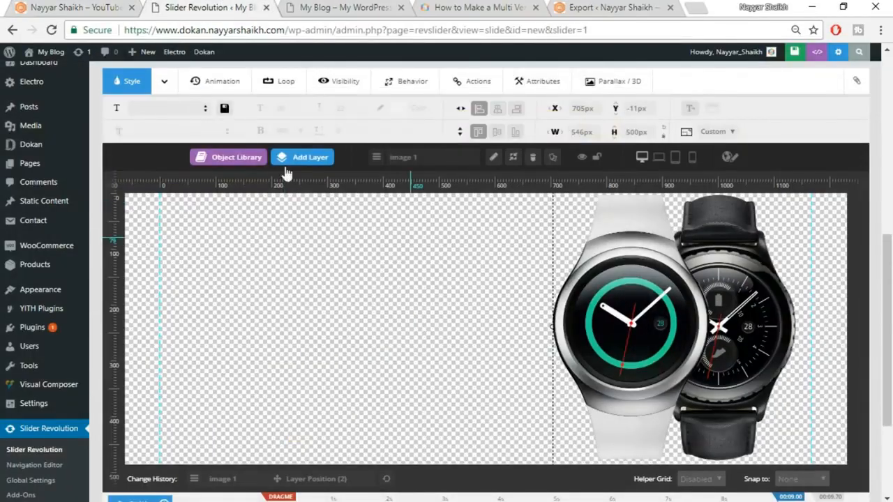
- Add a text layer reading 'THE NEW' beside the watch image, matching the storefront headline
mouse_move(294, 160)
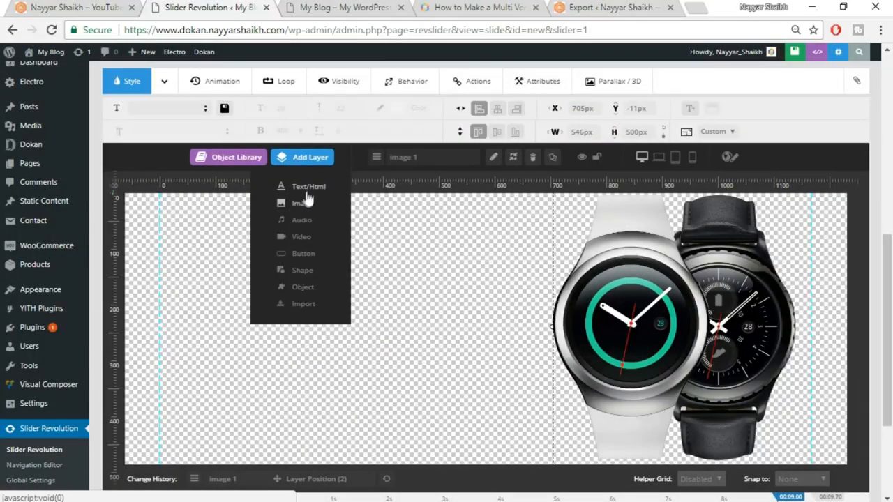
left_click(307, 187)
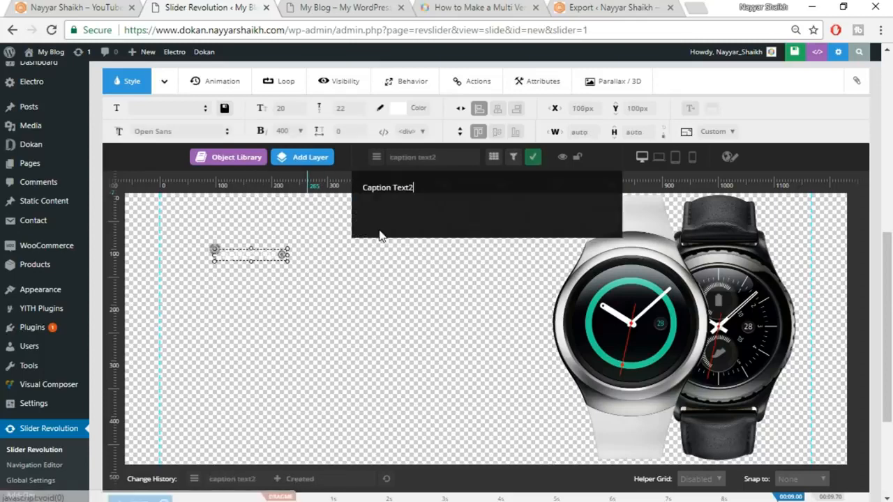
triple_click(431, 196)
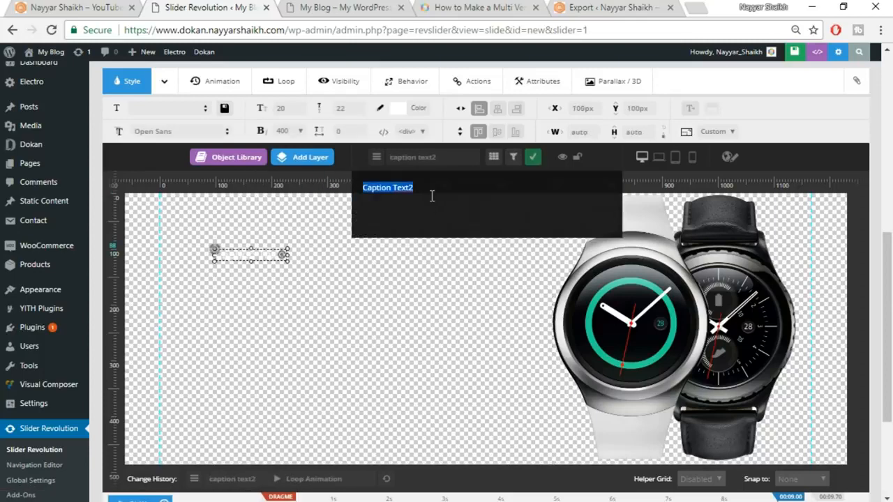
type("THE NEW")
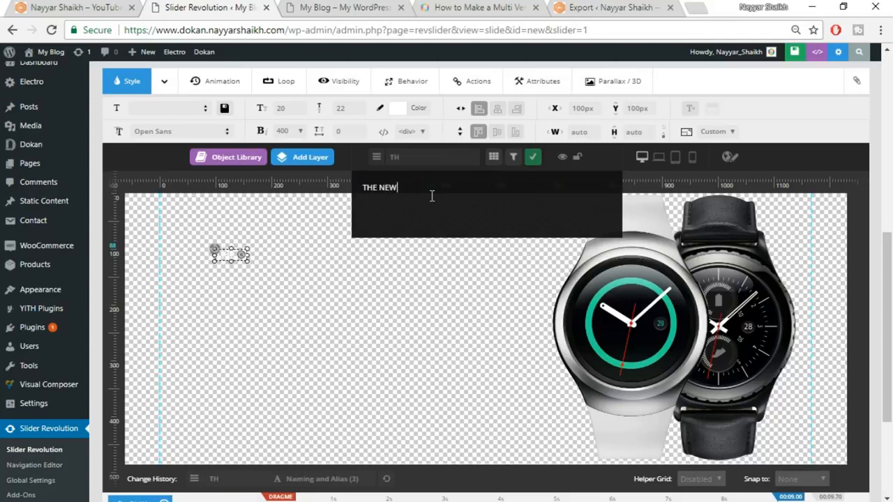
right_click(11, 5)
left_click(48, 6)
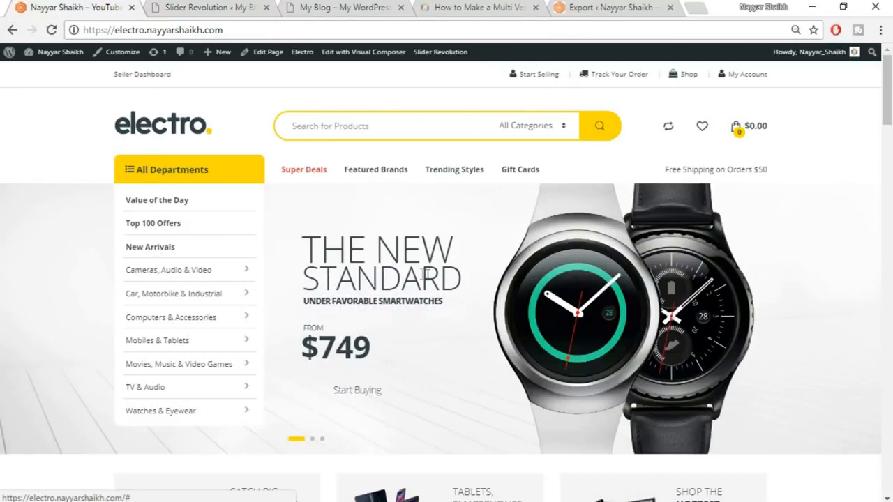
left_click(240, 7)
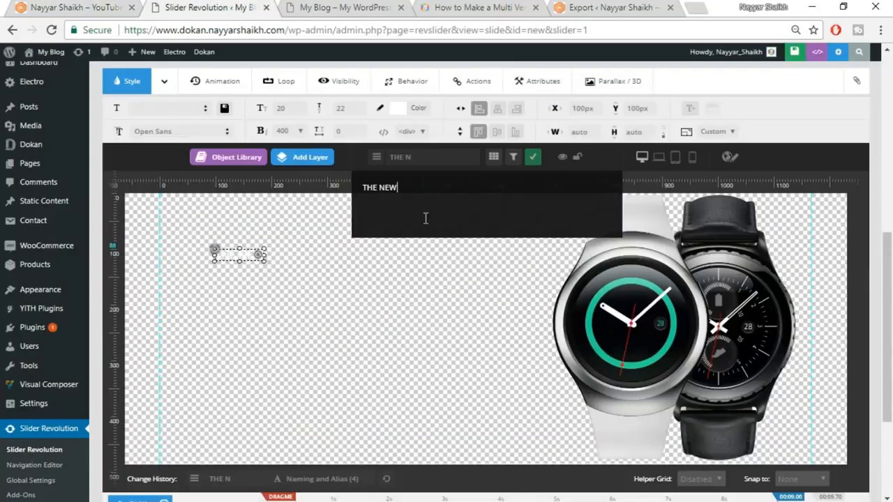
left_click(534, 158)
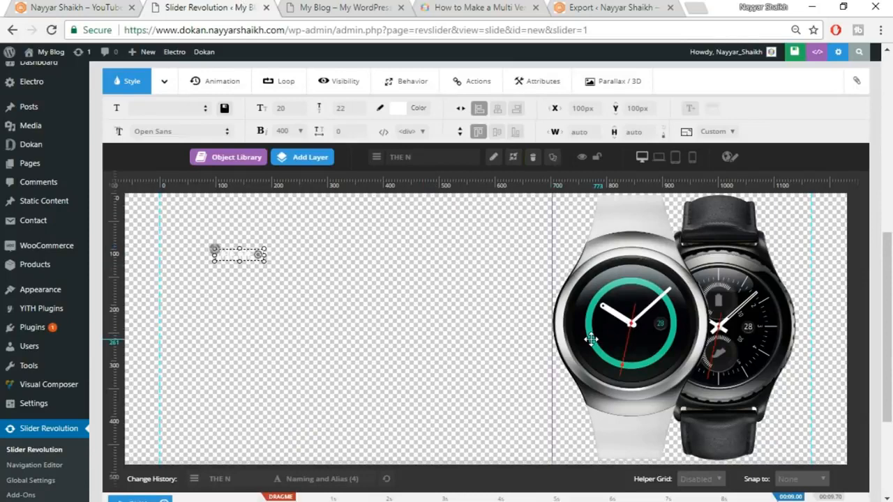
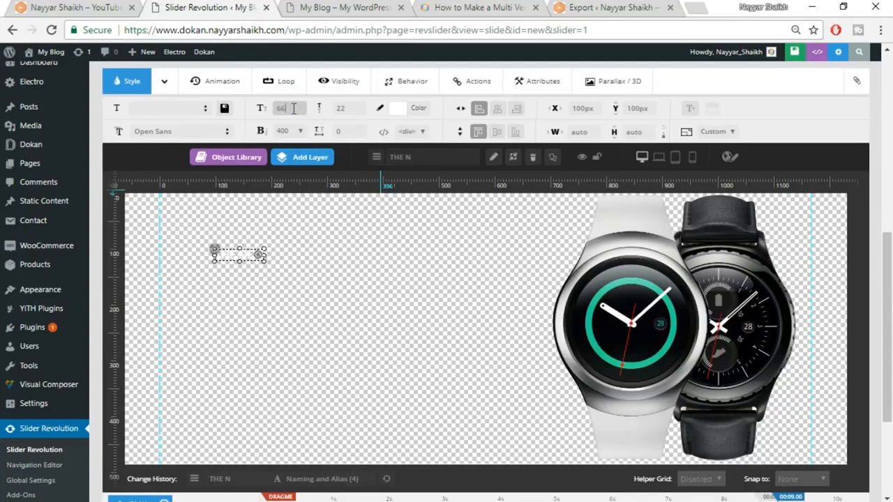
- Style THE NEW at 66px, font weight 300, colour #333248
left_click(344, 116)
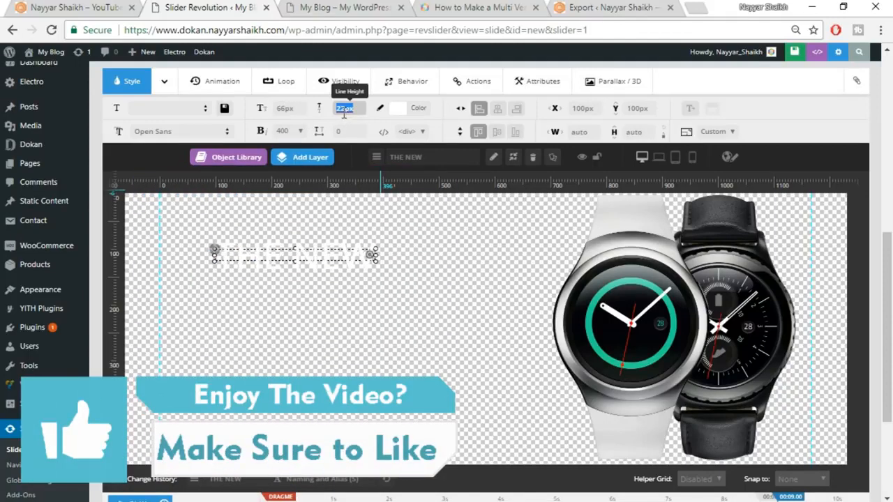
left_click(292, 132)
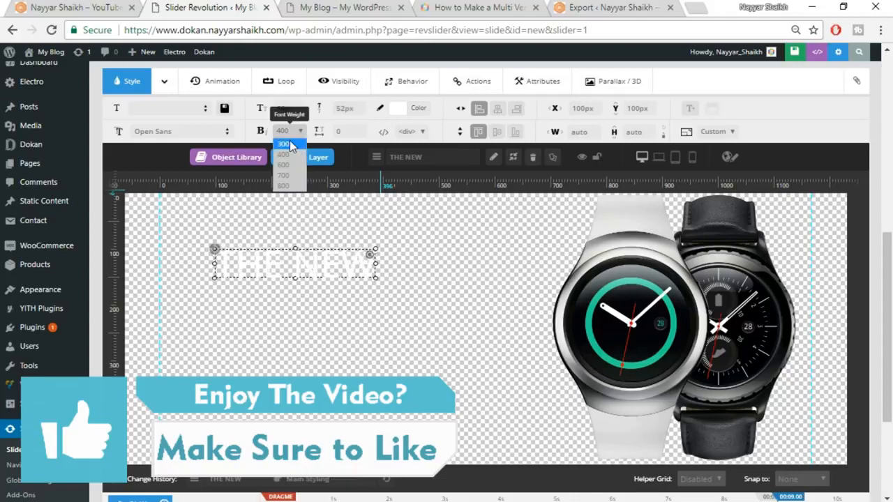
left_click(291, 145)
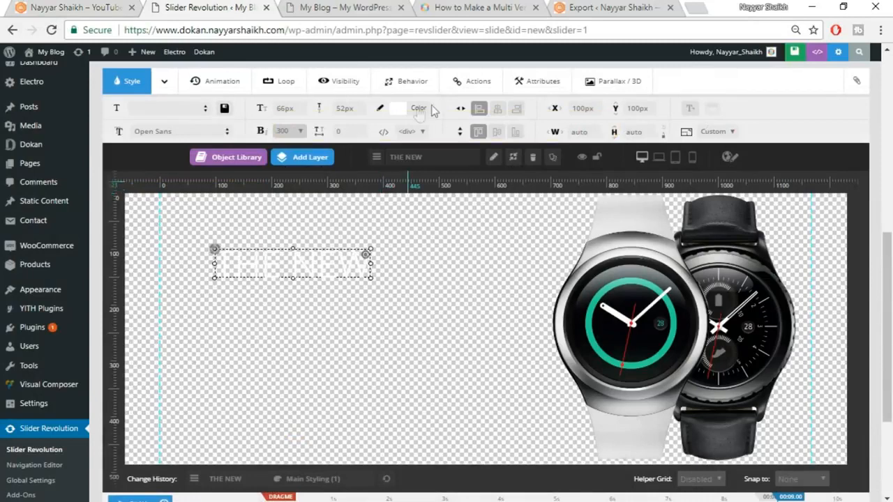
left_click(416, 113)
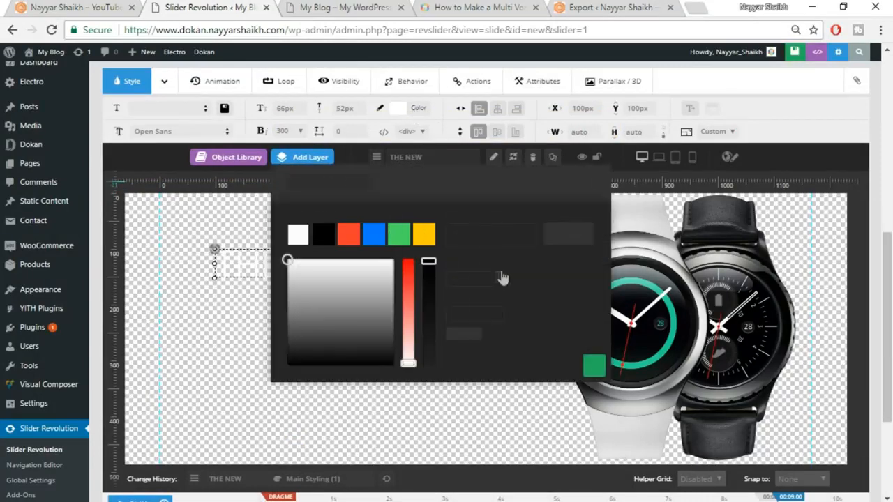
left_click_drag(483, 277, 449, 277)
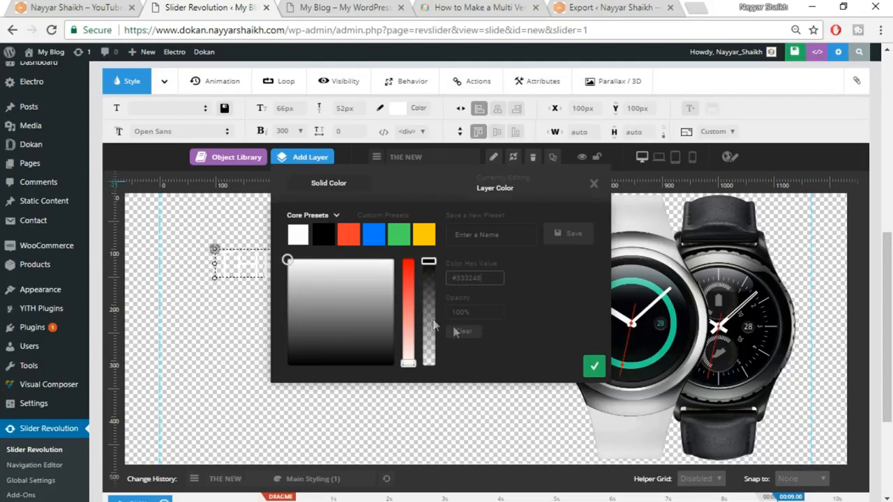
left_click(534, 293)
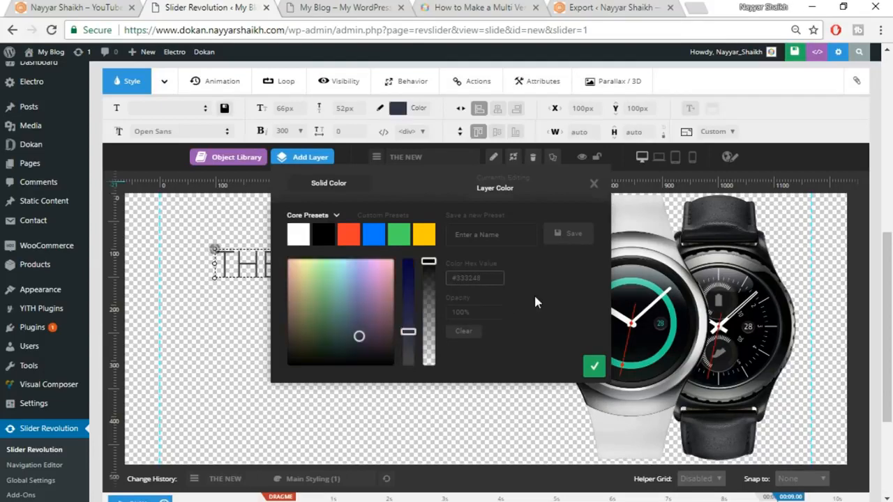
left_click(593, 367)
- Move THE NEW up and right, checking it against the storefront's smartwatch slide
left_click_drag(319, 262, 385, 233)
left_click(104, 7)
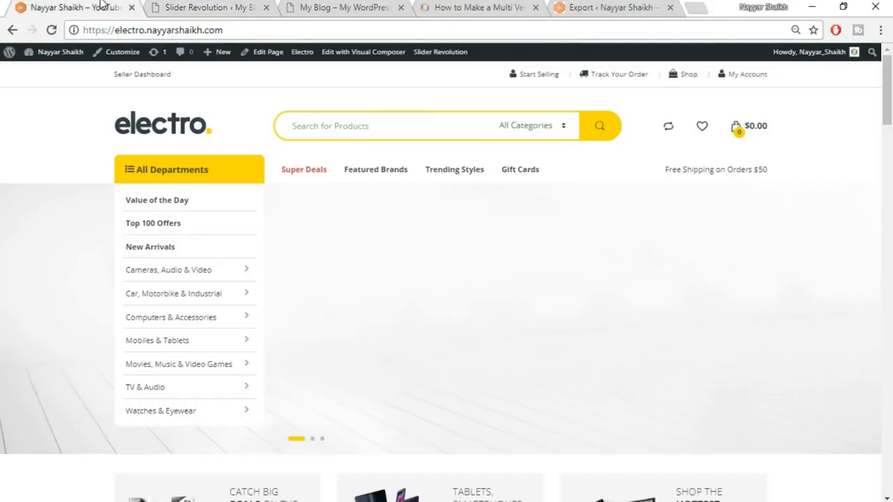
left_click(291, 440)
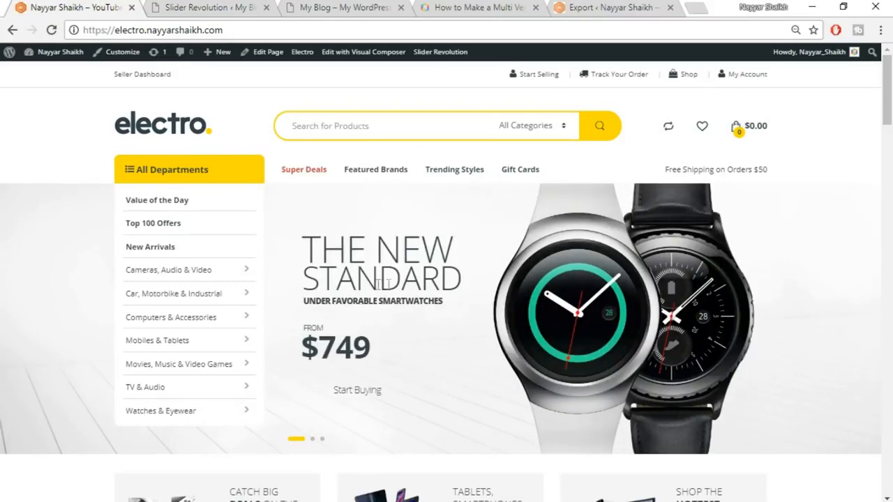
left_click(228, 8)
mouse_move(302, 159)
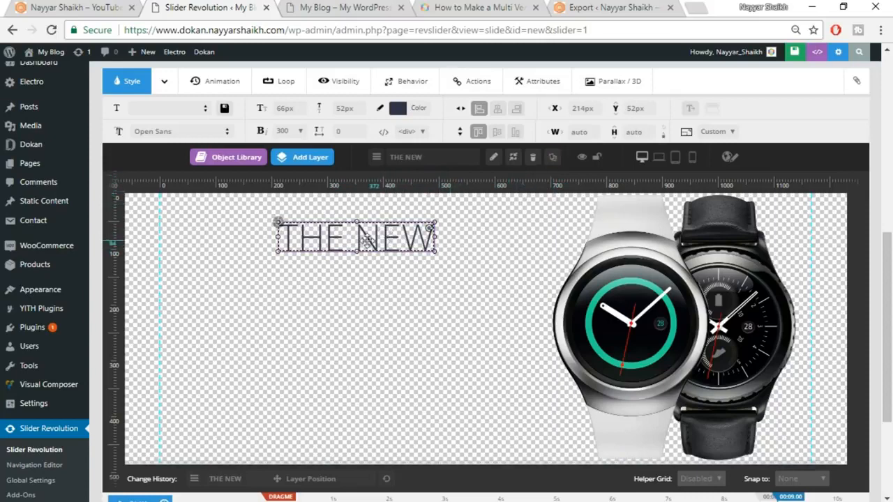
- Duplicate THE NEW below itself and change the copy's text to STANDARD
left_click_drag(373, 247, 367, 266)
double_click(368, 266)
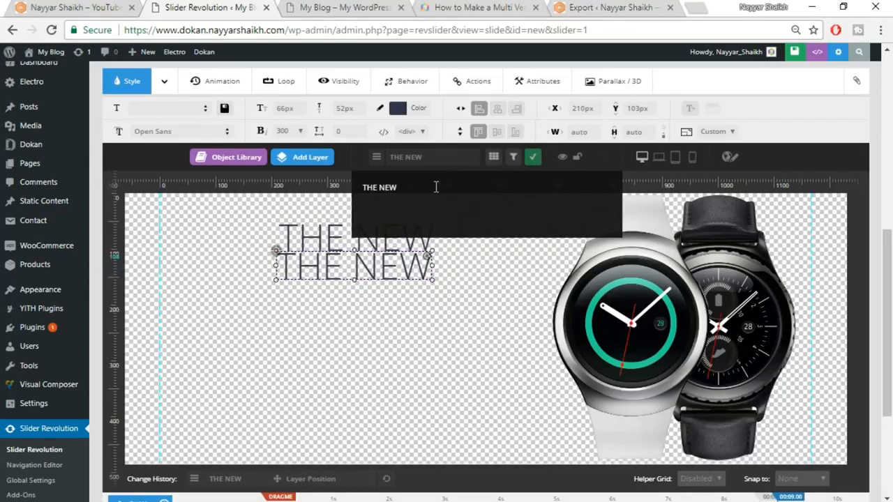
left_click_drag(434, 186, 357, 187)
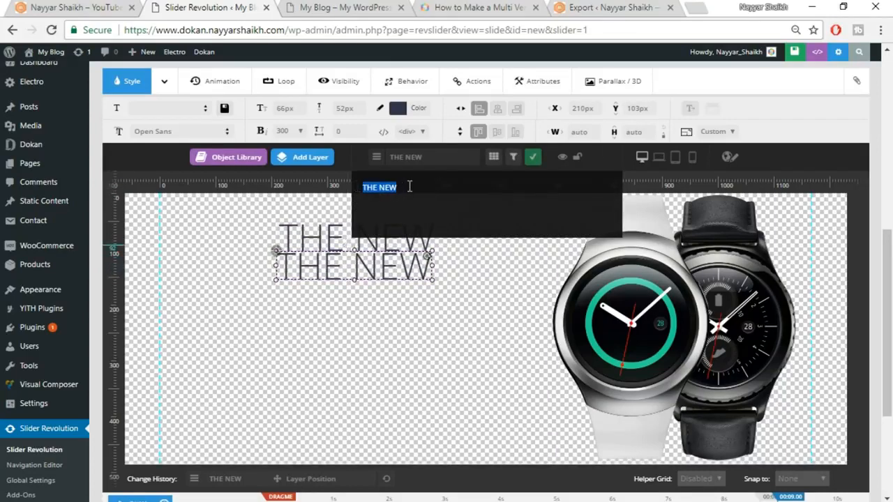
type("sTANDARD")
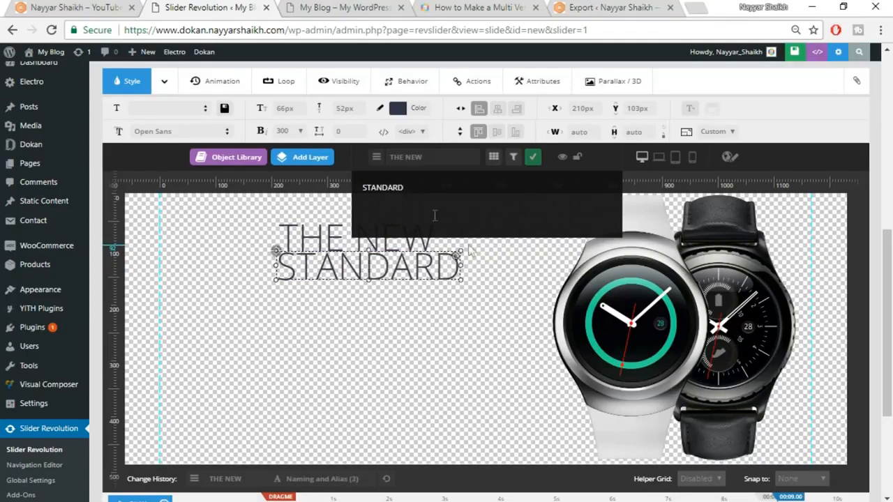
left_click(438, 302)
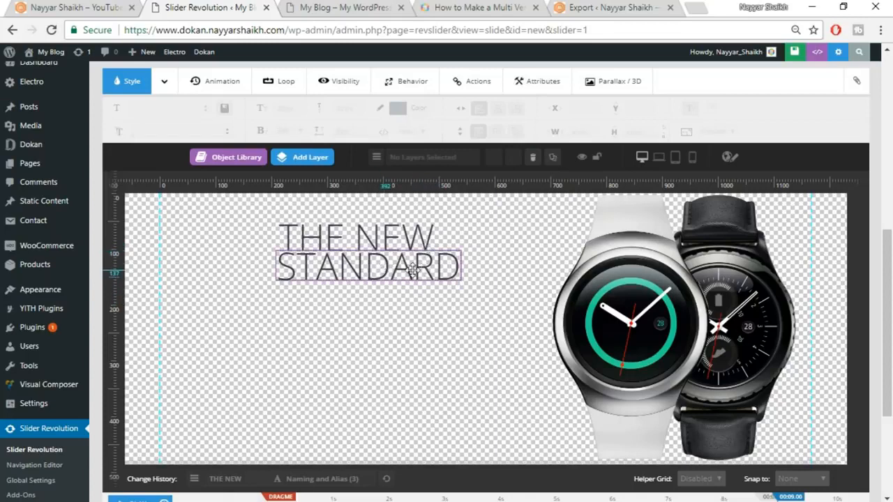
- Set STANDARD to 55px, line it up under THE NEW, and compare with the storefront
left_click_drag(413, 270, 453, 258)
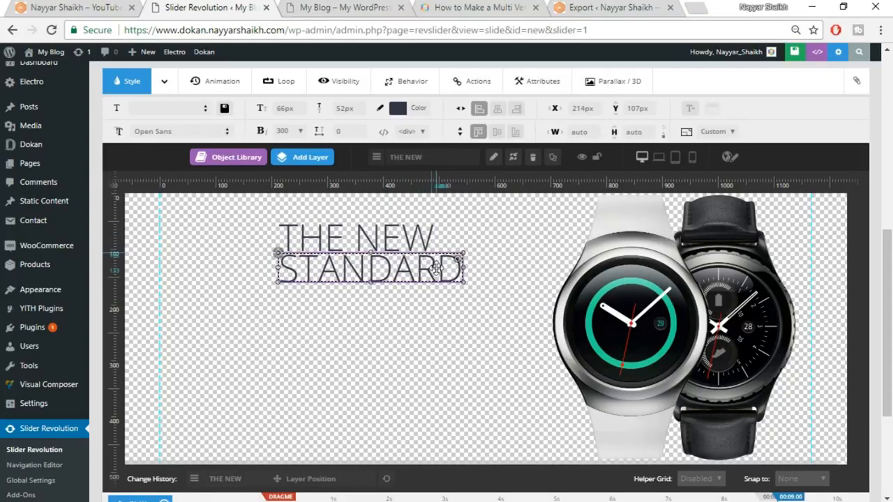
double_click(285, 108)
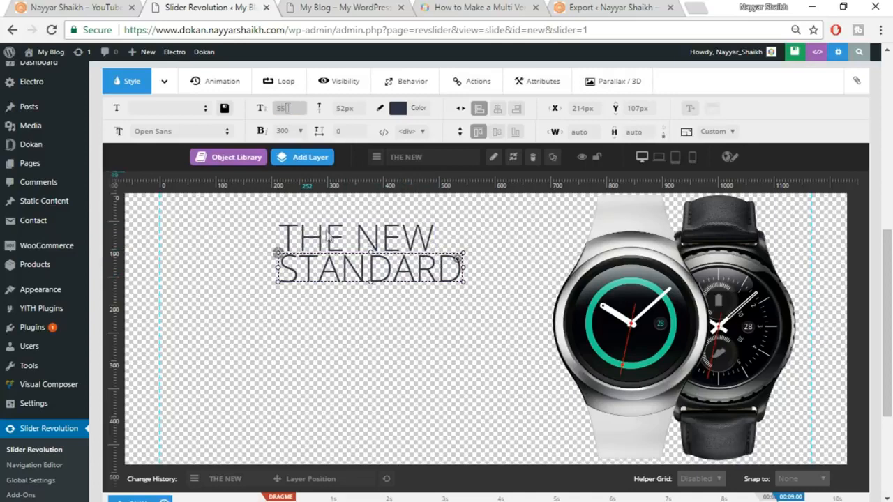
key("Return")
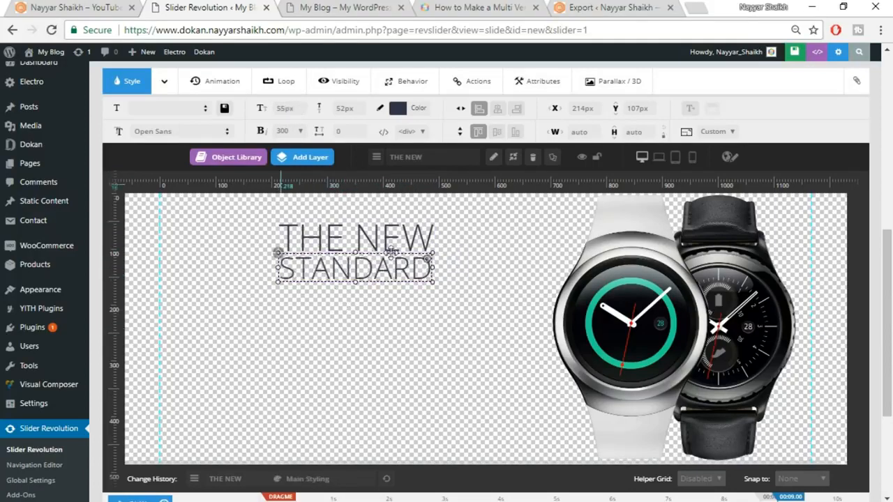
left_click_drag(392, 272, 396, 275)
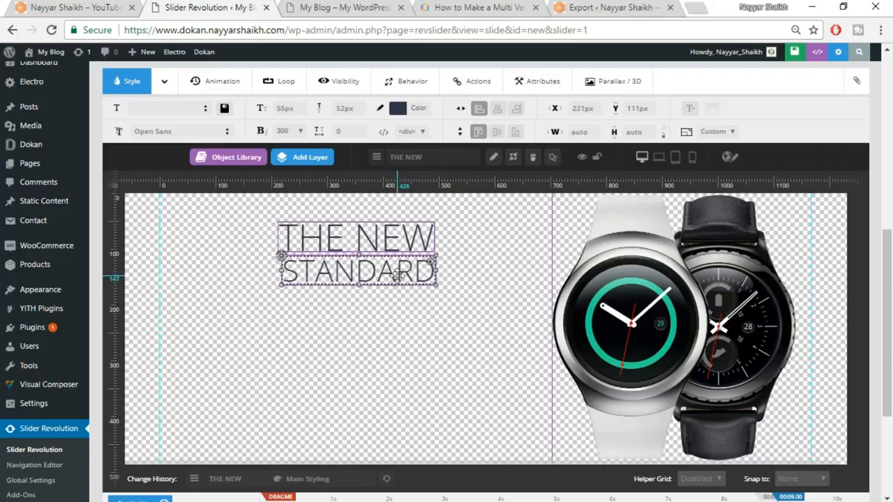
left_click(89, 7)
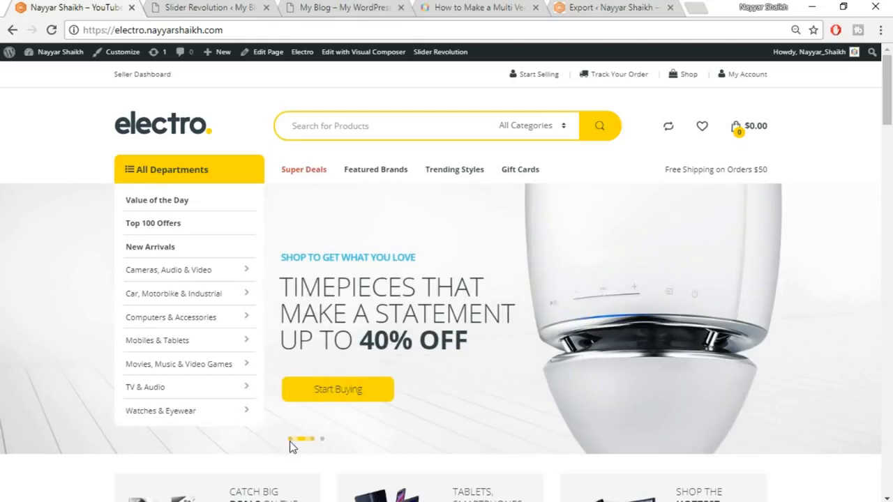
left_click(290, 439)
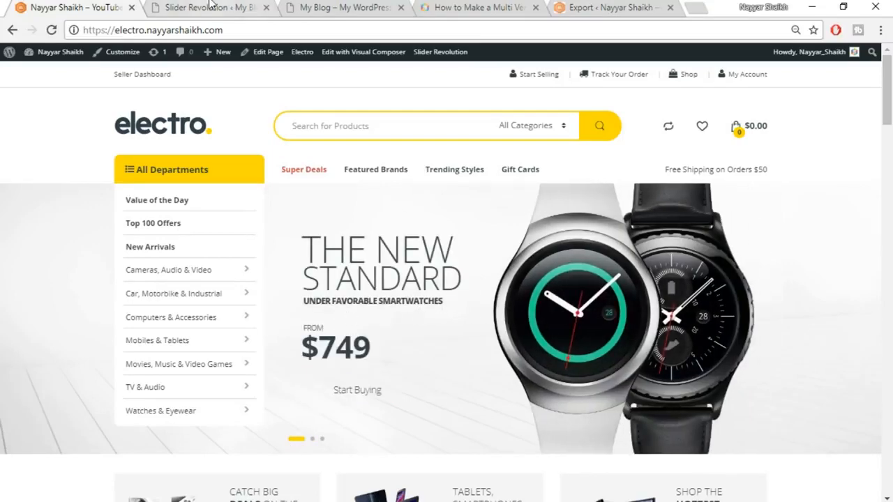
left_click(248, 13)
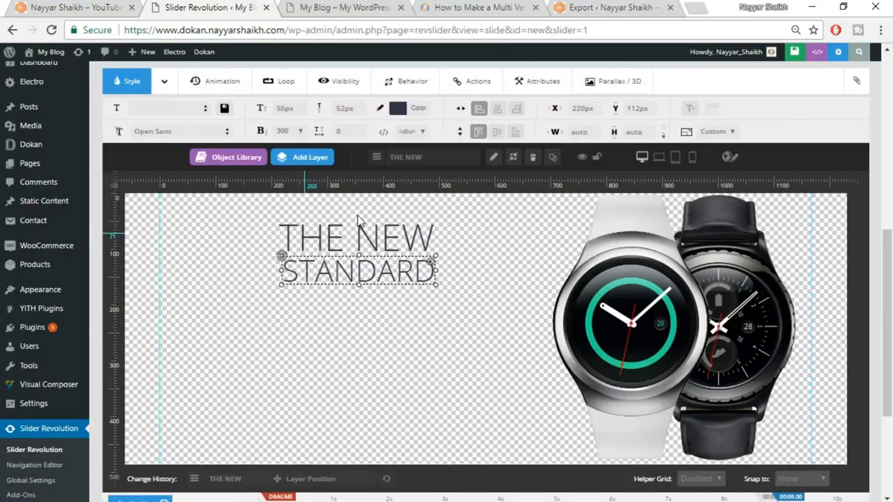
- Add a text layer reading 'under favoreable smartwatches' below STANDARD
left_click(308, 159)
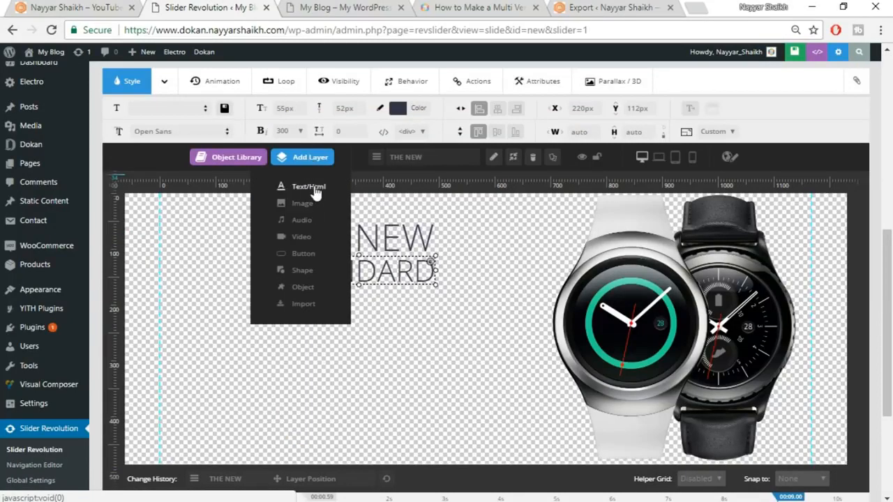
left_click(315, 193)
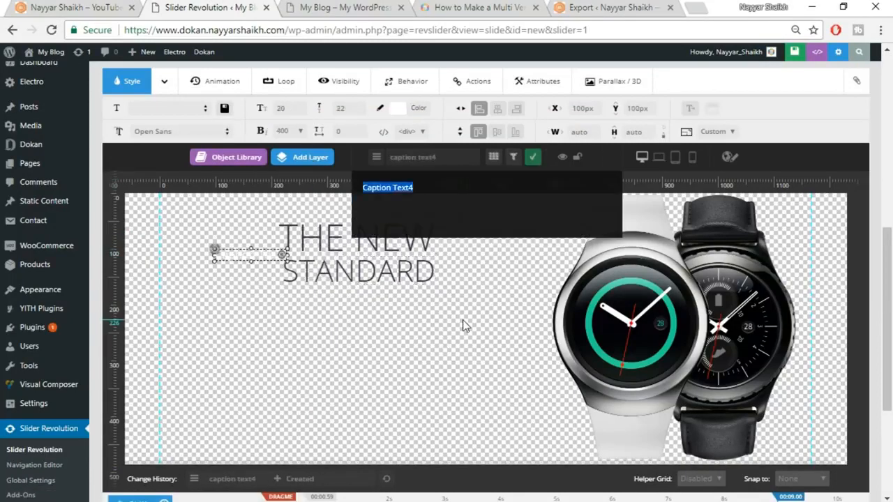
type("under")
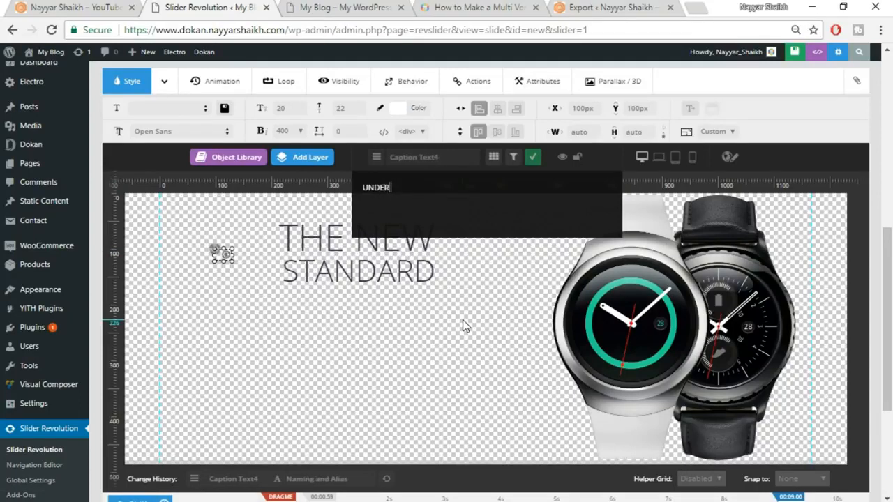
type(" fav")
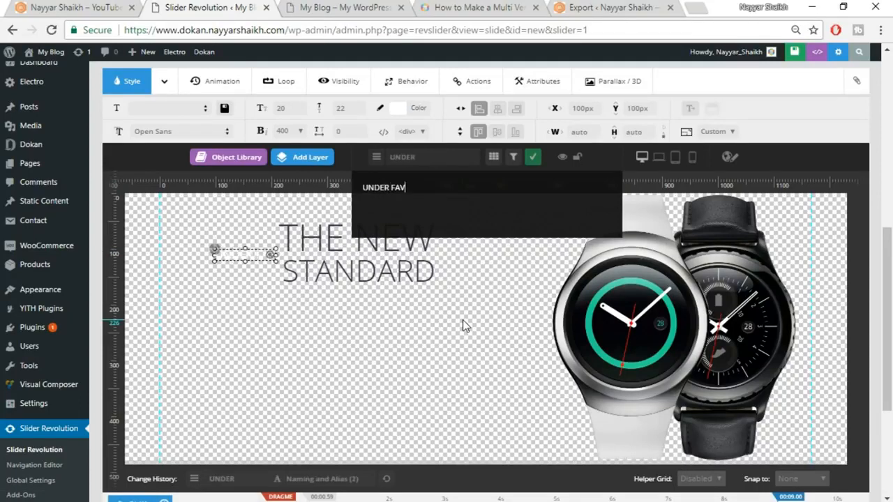
type("oreable smartwatches")
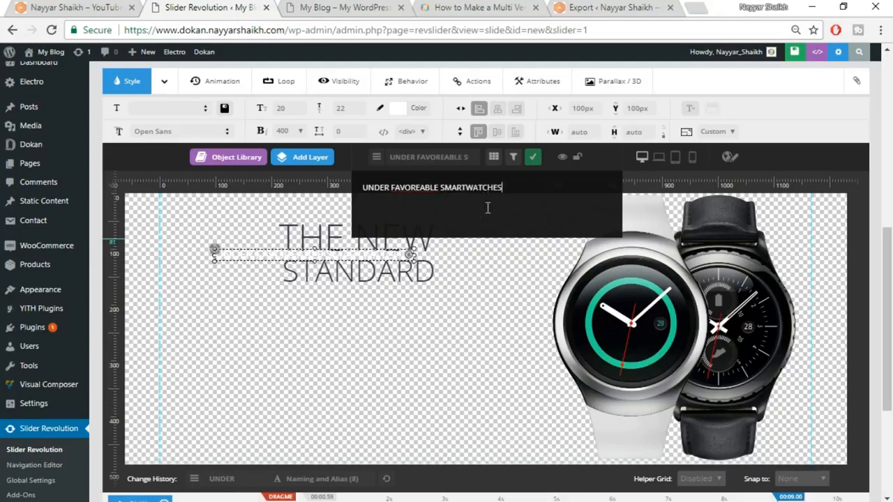
left_click(532, 157)
left_click_drag(301, 256, 368, 302)
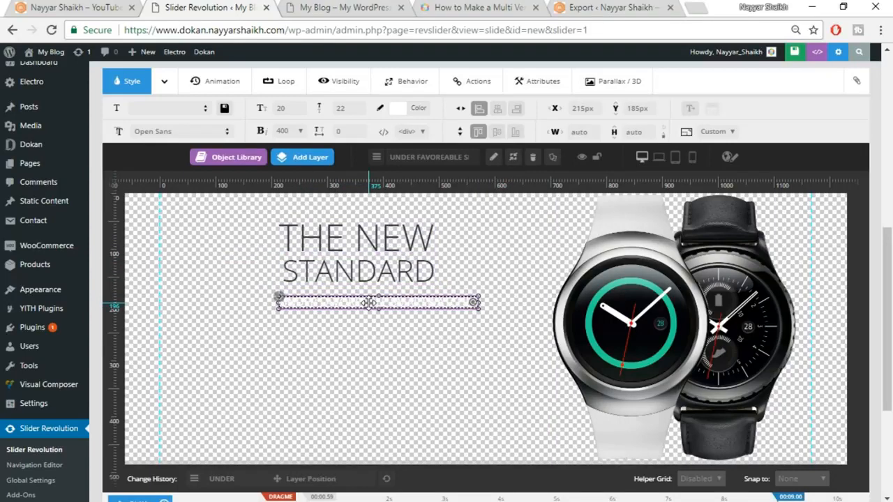
- Set the subtitle to 15px and weight 800, comparing against the storefront
left_click(290, 112)
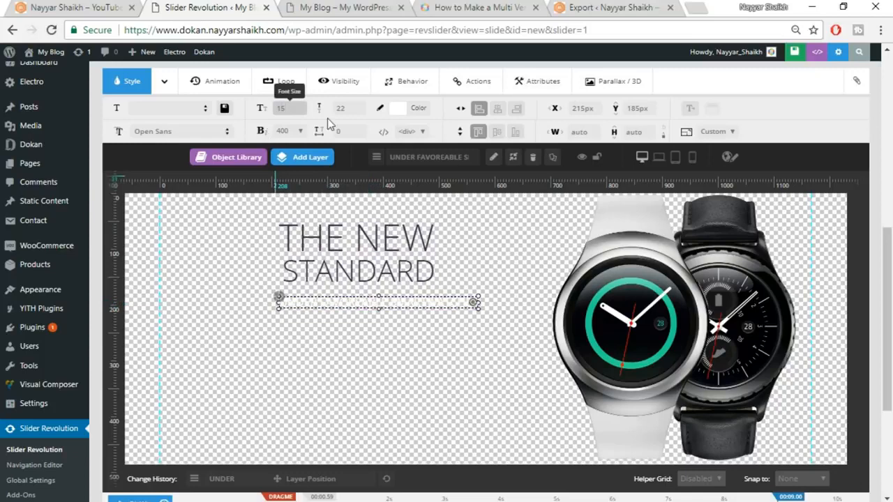
left_click(362, 107)
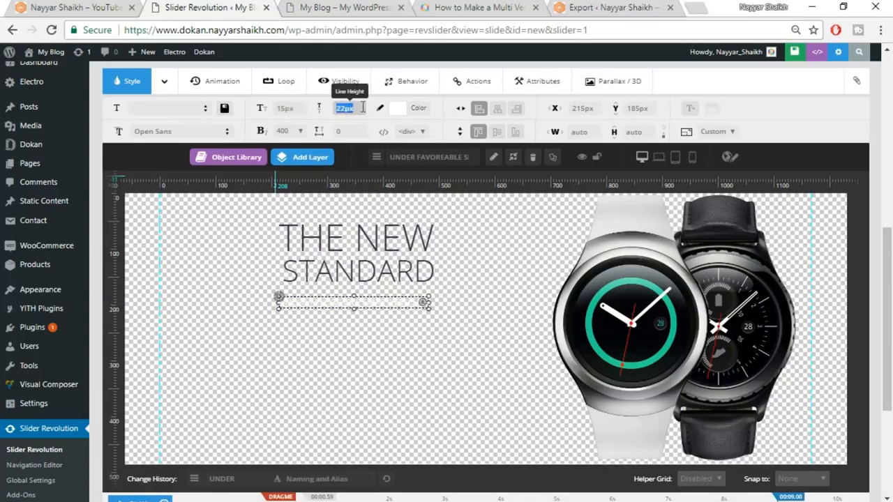
left_click(291, 132)
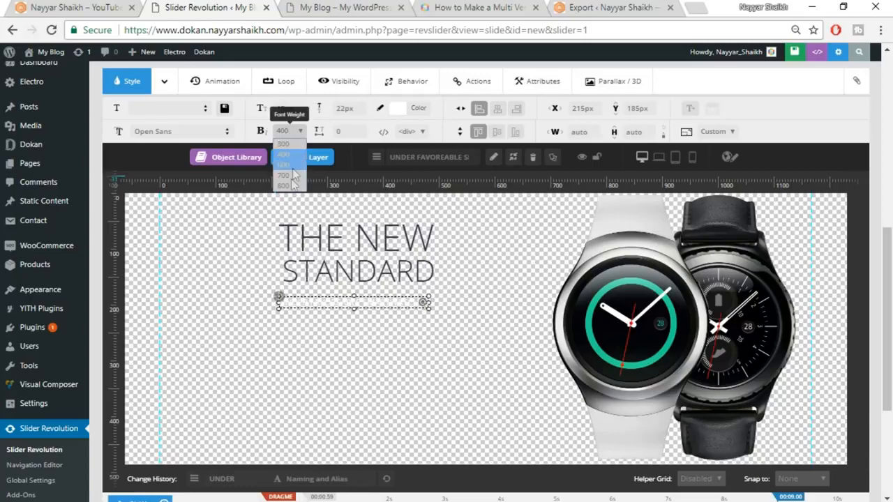
left_click(125, 6)
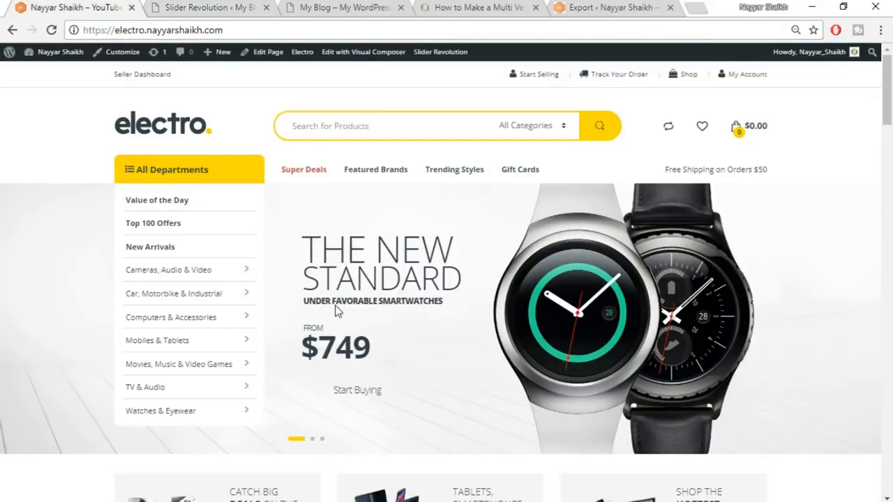
left_click(221, 8)
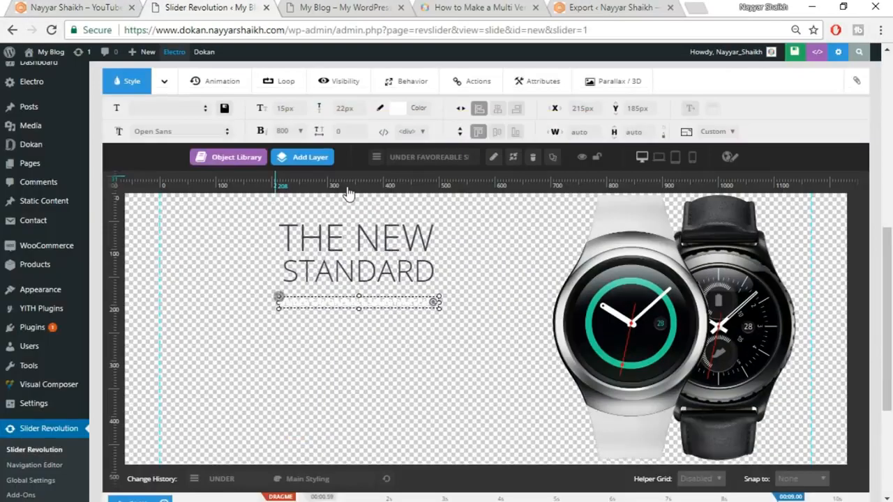
- Colour the subtitle dark grey and nudge it under STANDARD, checking the live slider
left_click(422, 110)
left_click(491, 277)
key("ctrl+a")
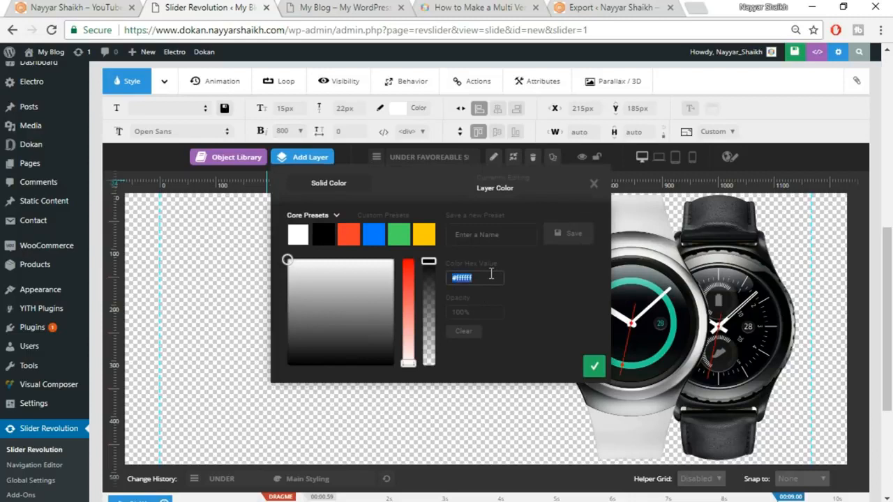
type("#333e48")
left_click(595, 365)
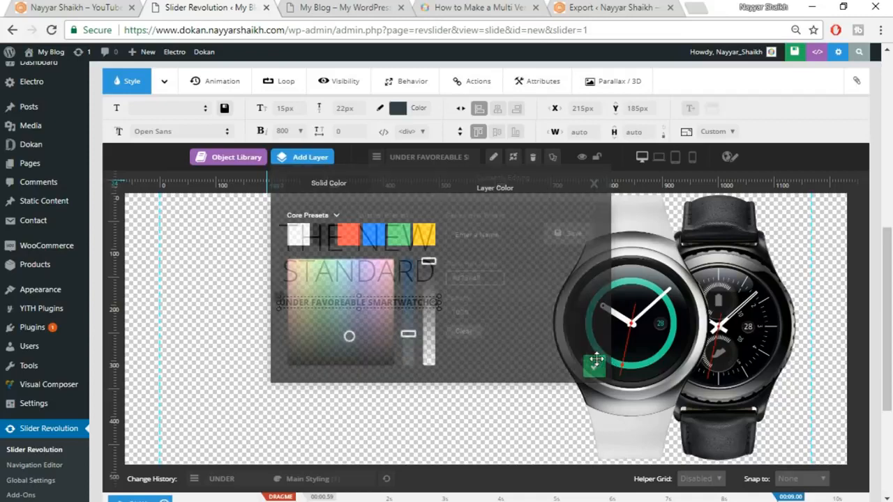
left_click_drag(396, 296, 395, 296)
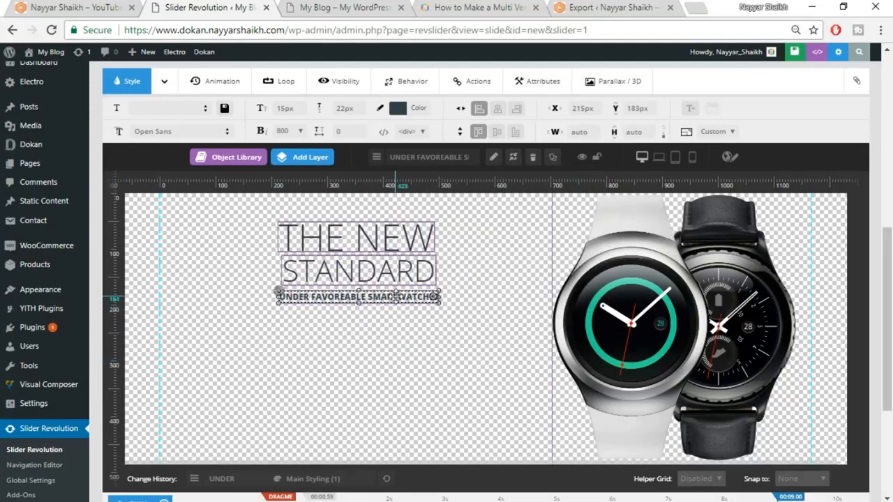
left_click(99, 5)
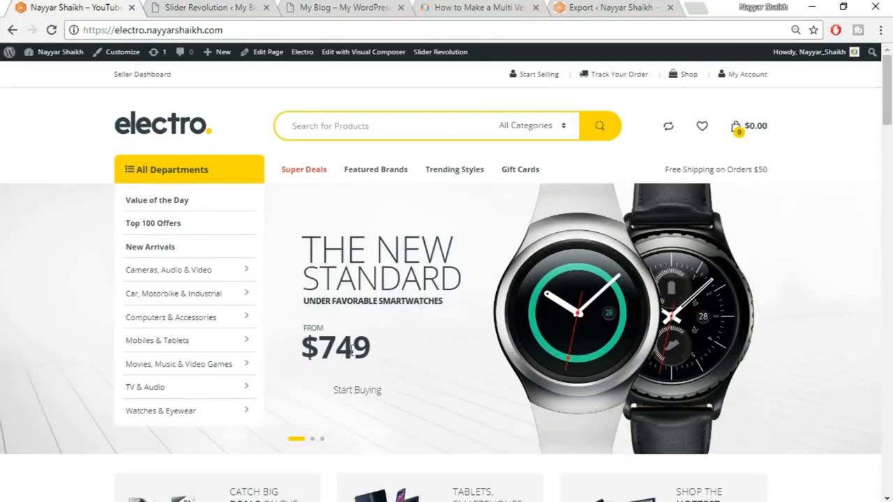
left_click(230, 7)
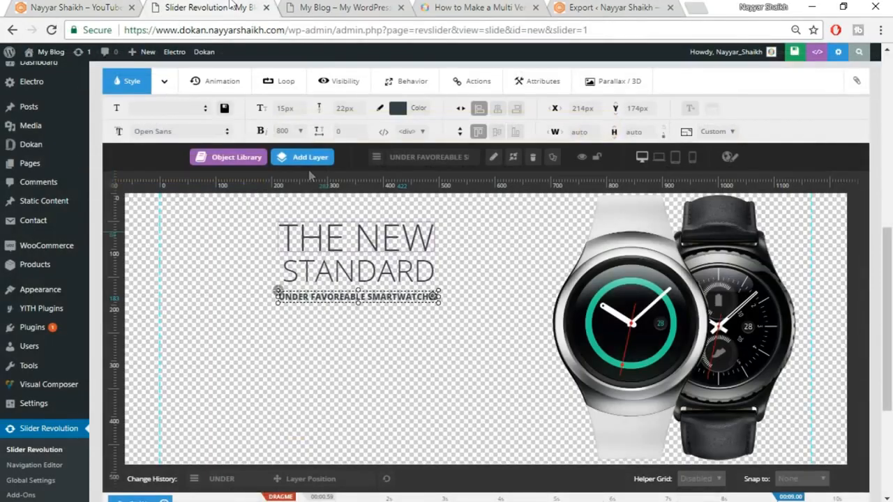
- Add a new text layer reading FROM
mouse_move(313, 167)
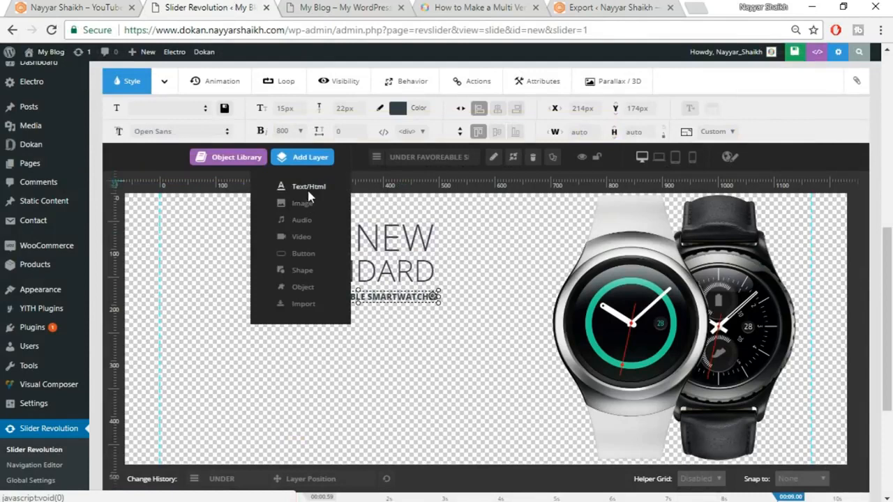
left_click(308, 187)
triple_click(407, 191)
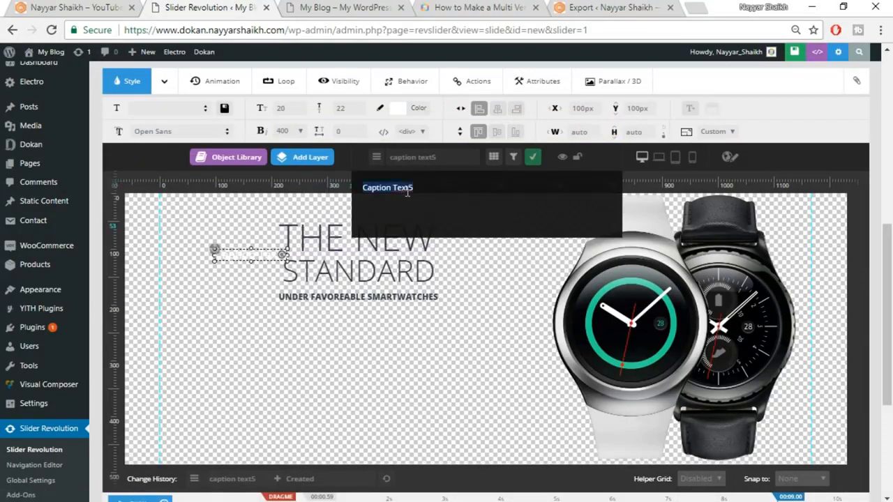
type("FROM")
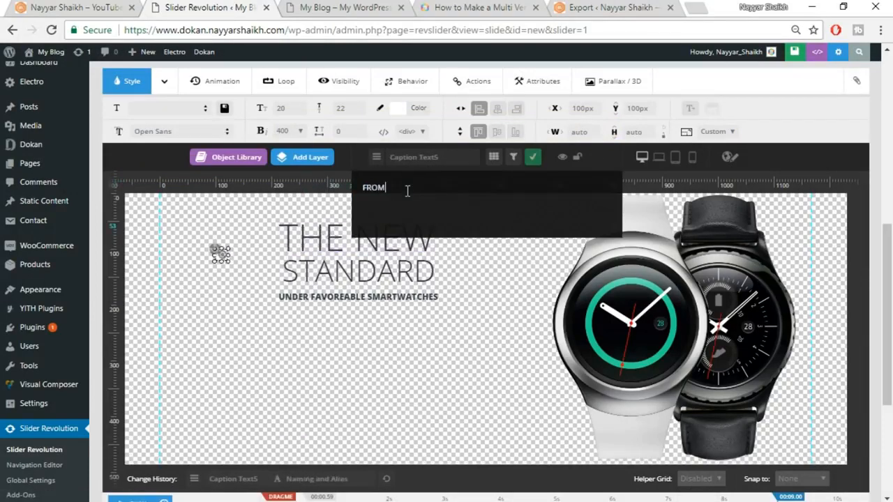
left_click(532, 157)
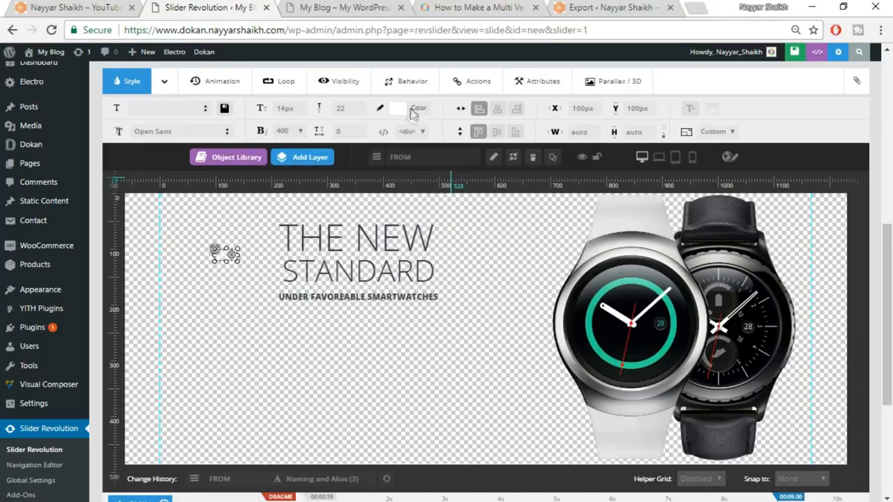
- Colour FROM #333e48 and move it below the subtitle
left_click(413, 110)
left_click(458, 277)
type("#333E48")
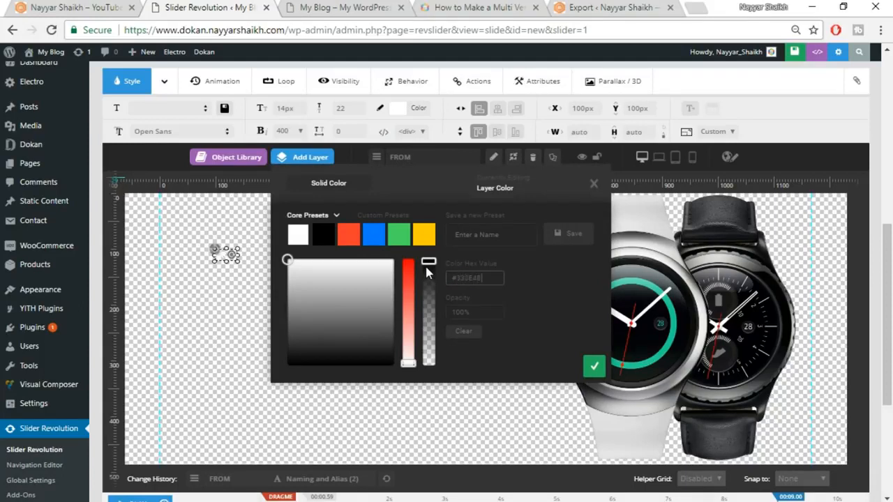
left_click(483, 280)
key("ctrl+c")
left_click(597, 369)
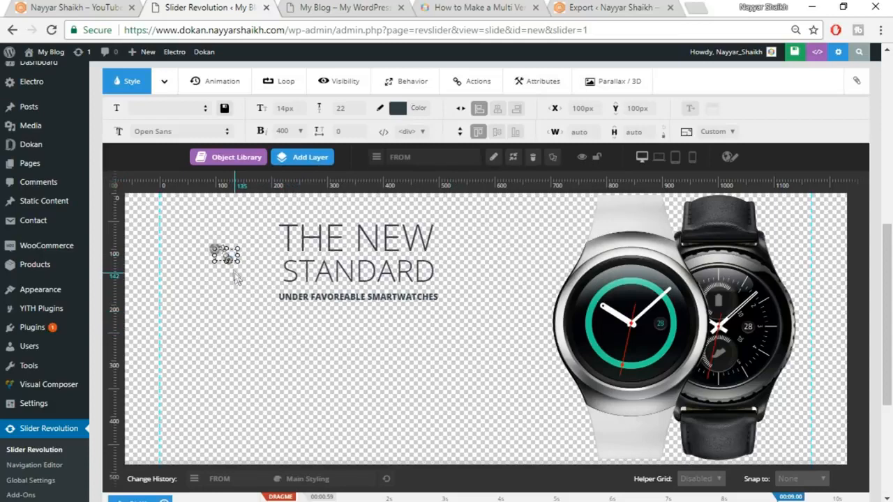
left_click_drag(227, 262, 290, 335)
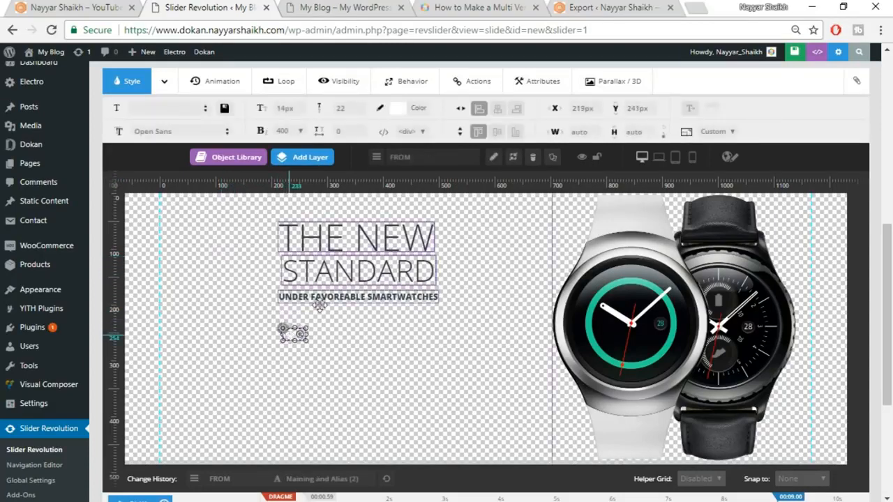
- Reapply #333E48 to FROM by pasting the hex value, then view the live slider
left_click(416, 112)
left_click(481, 277)
key("ctrl+v")
left_click(600, 372)
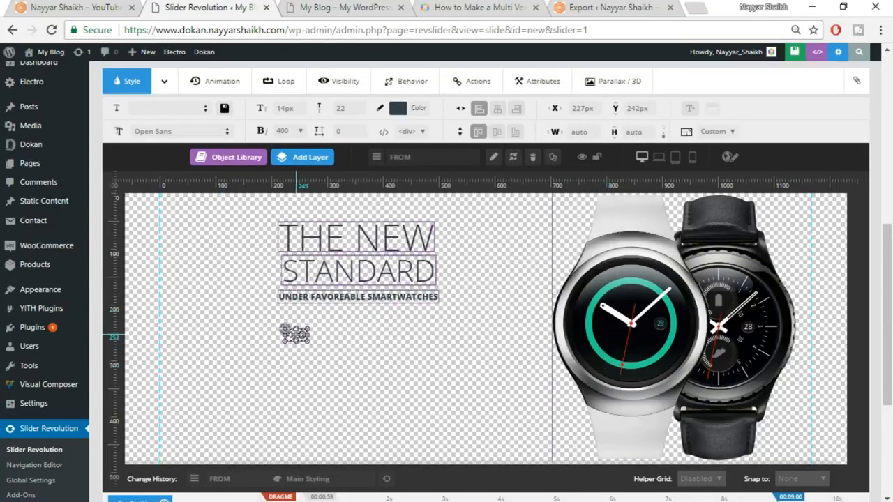
left_click(79, 5)
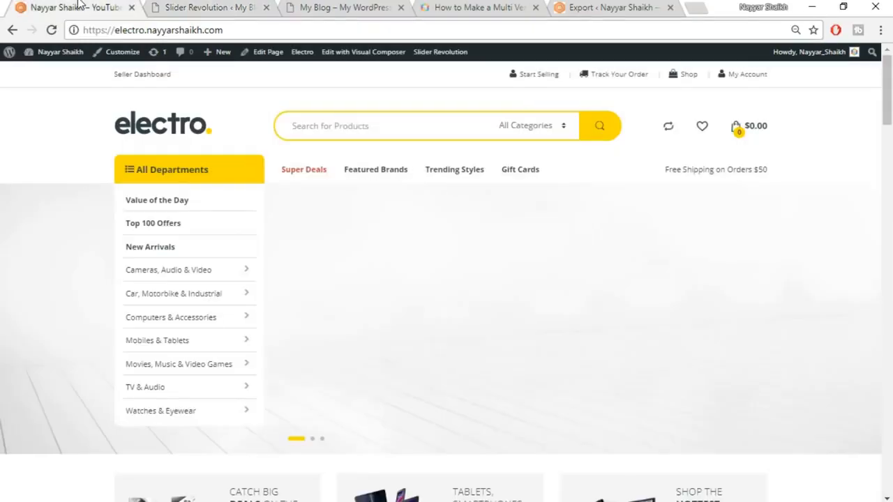
- Review the storefront's watch slide, then add a text layer reading $749
left_click(312, 439)
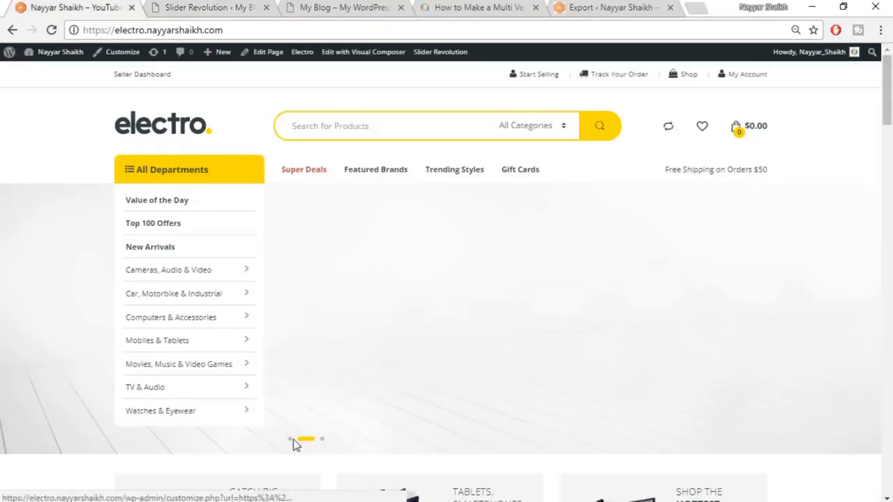
left_click(292, 439)
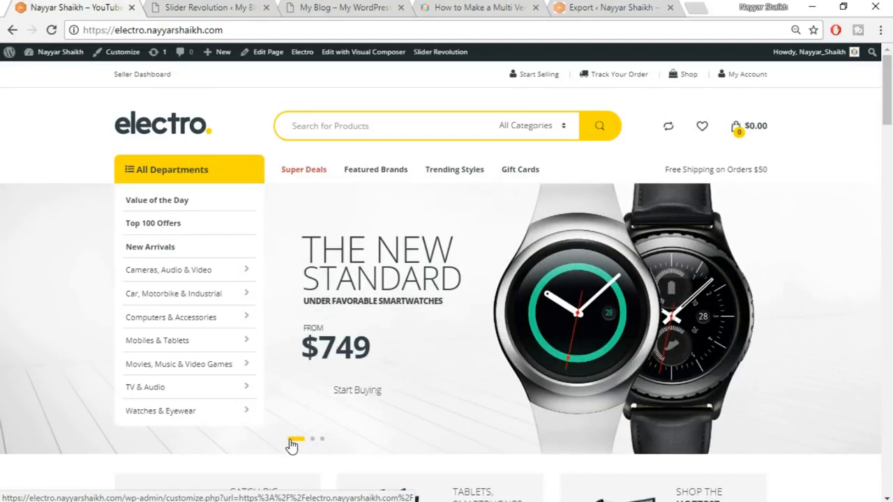
left_click(245, 6)
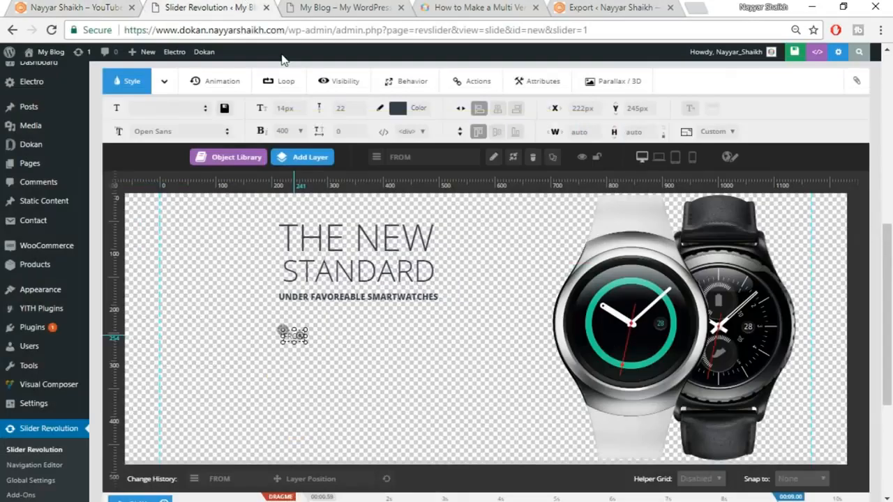
mouse_move(300, 156)
left_click(304, 188)
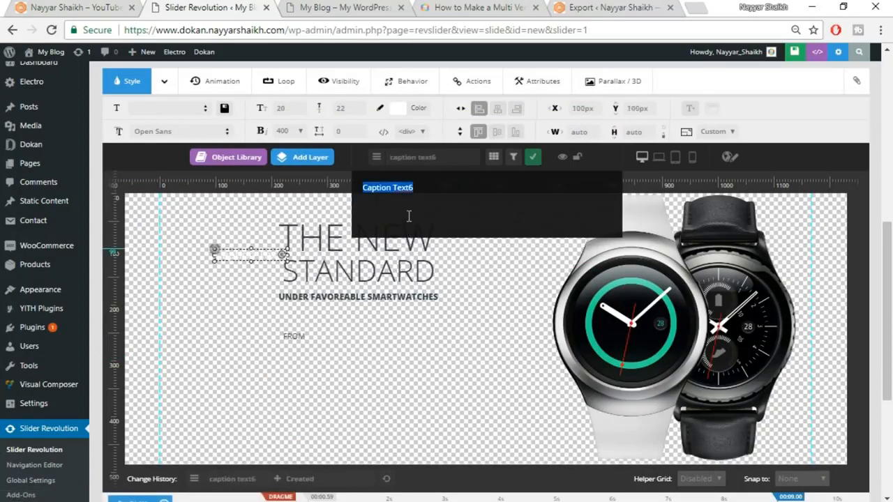
type("$749")
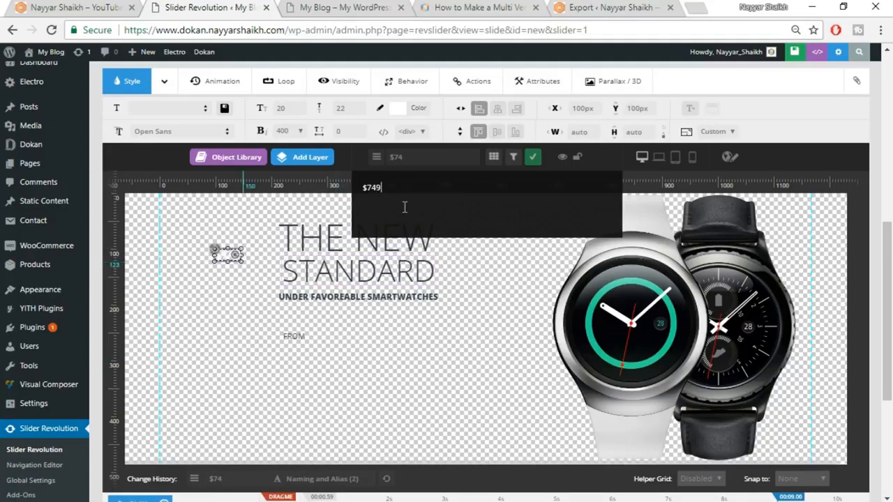
left_click(531, 157)
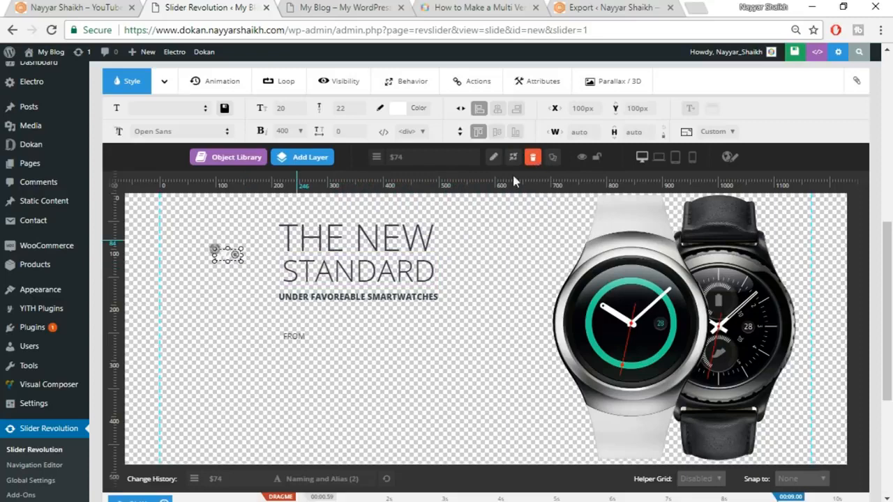
- Give $749 size 56, line height 52, weight 700, colour #333E48, and place it under FROM
left_click(283, 109)
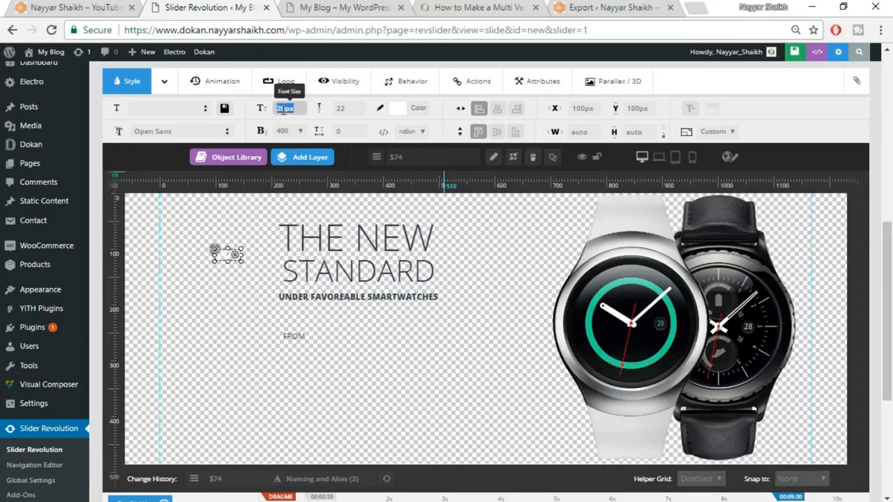
type("56")
left_click(339, 108)
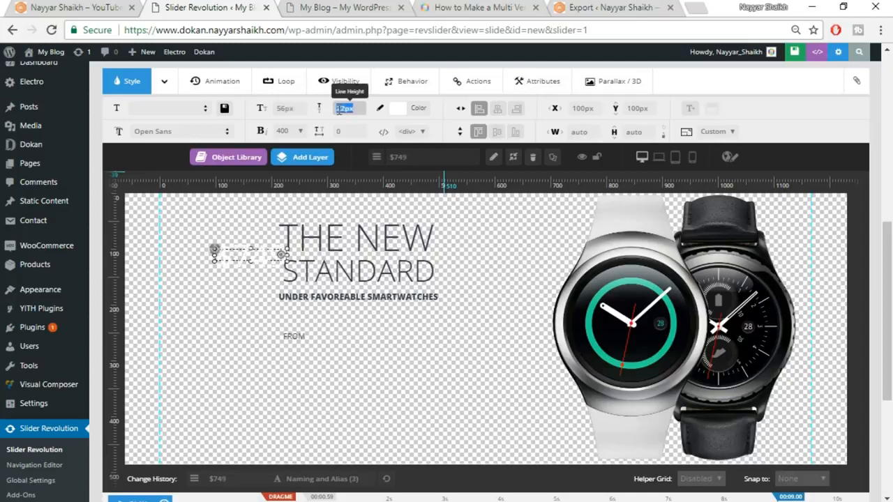
type("52")
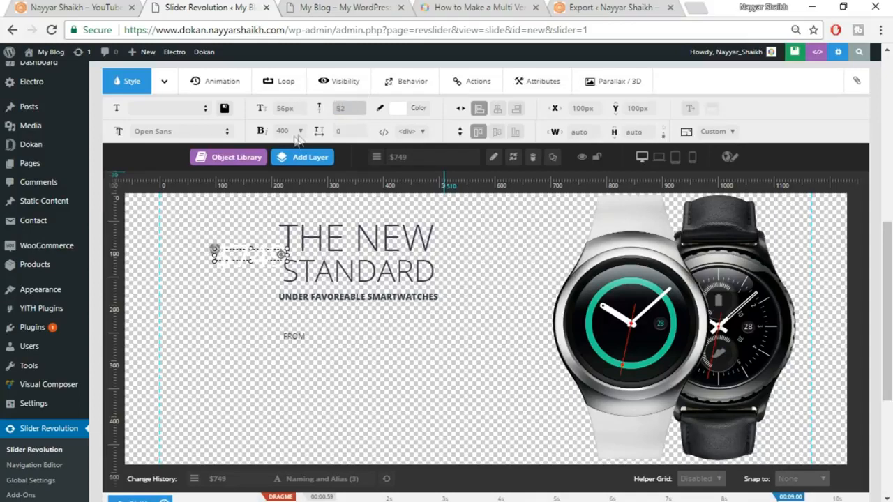
left_click(295, 132)
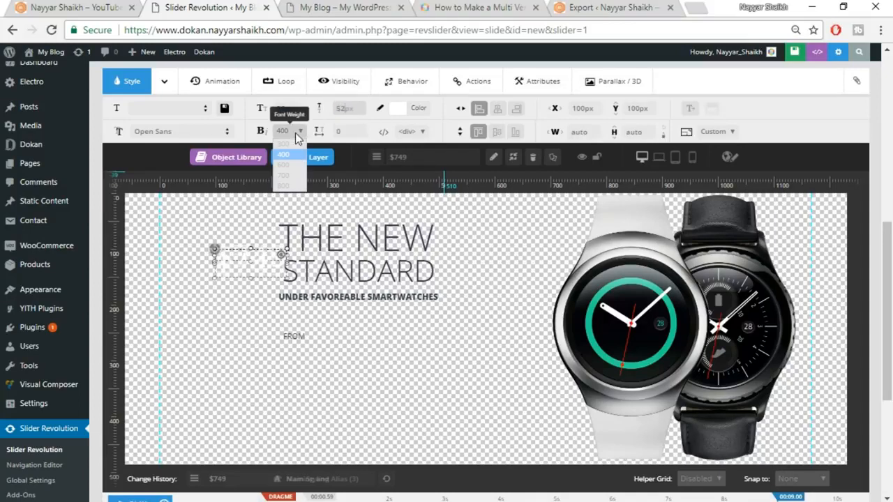
left_click(290, 177)
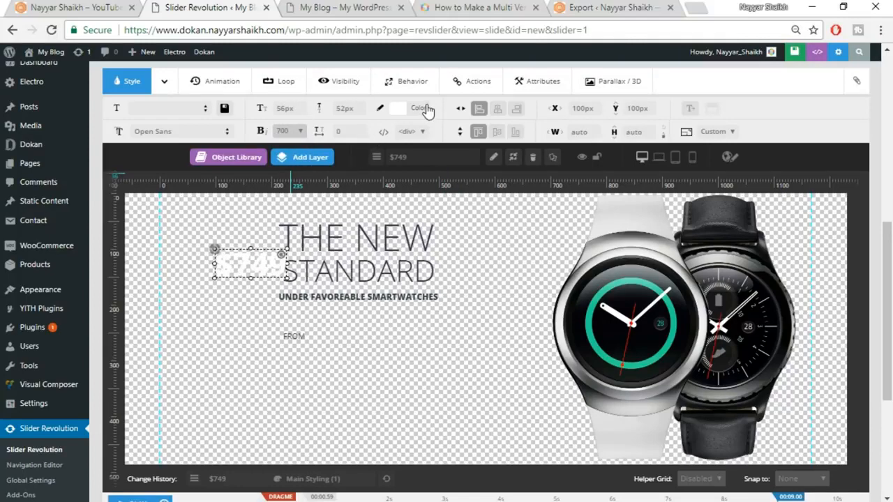
left_click(424, 110)
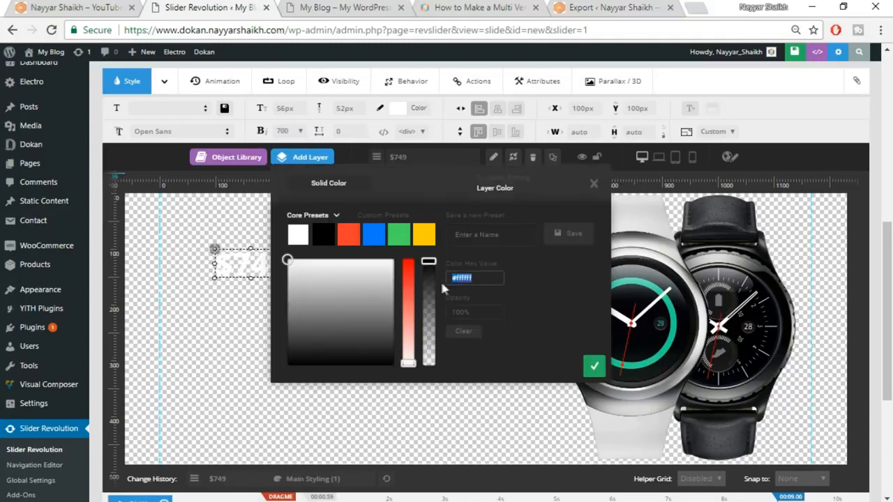
left_click(593, 365)
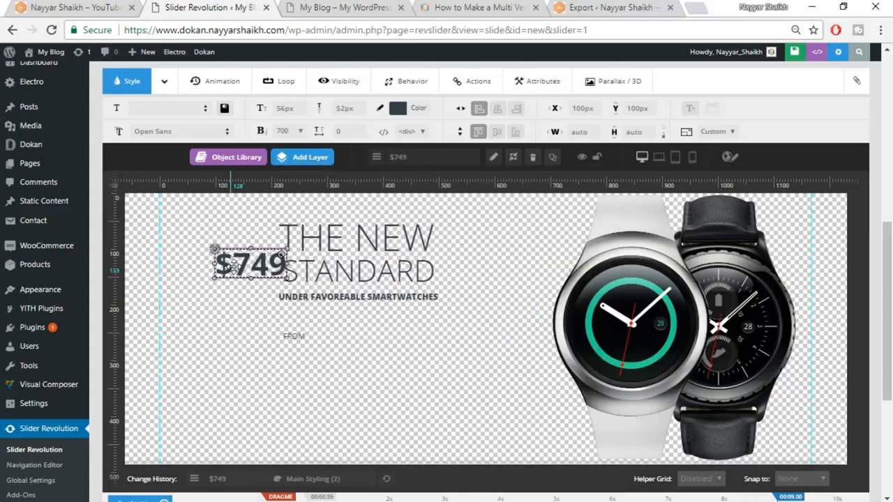
left_click_drag(284, 350, 298, 362)
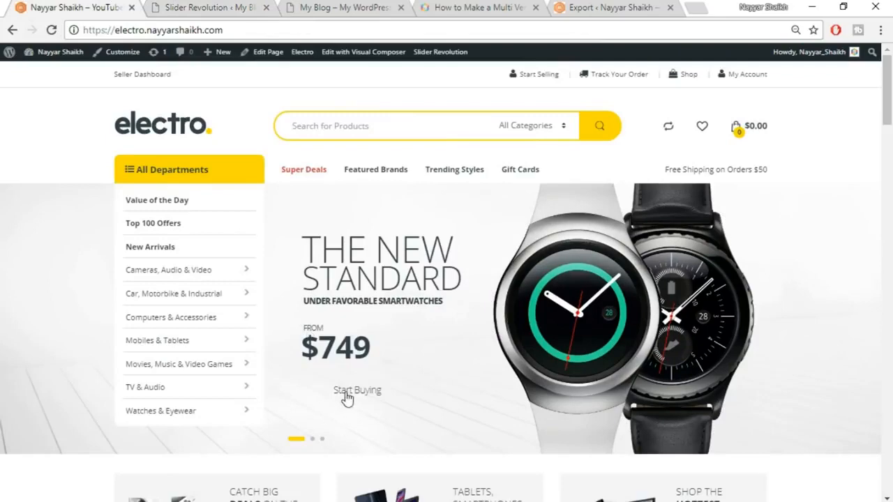
left_click(179, 7)
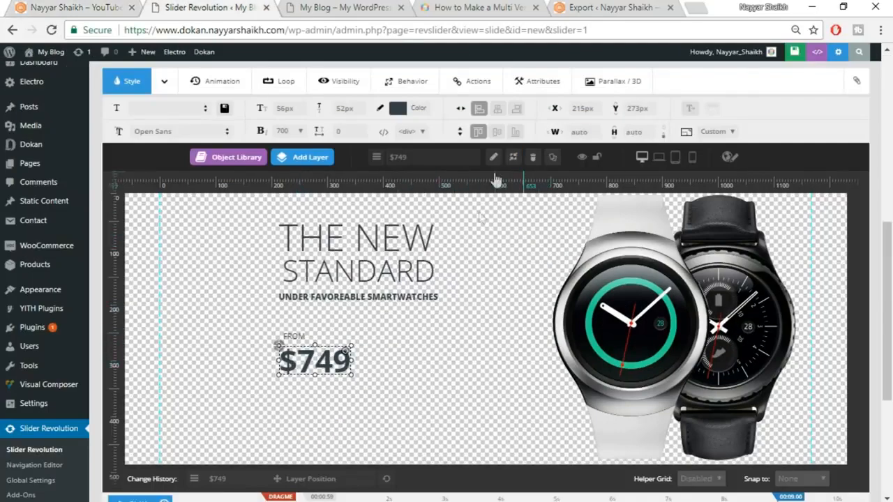
mouse_move(312, 166)
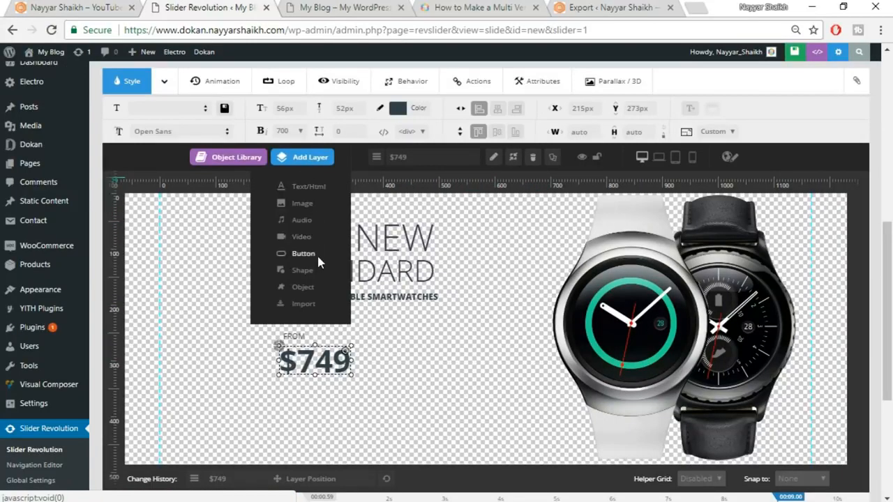
- Start a button layer and set its idle background to yellow
left_click(330, 233)
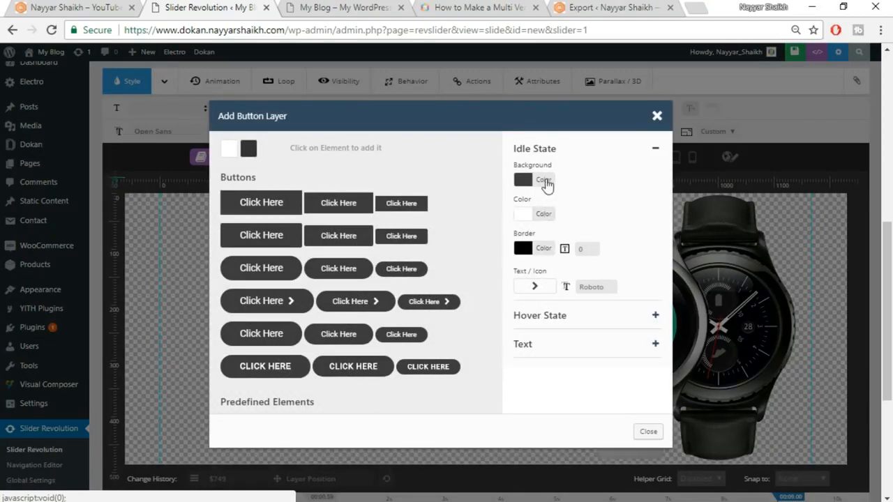
left_click(544, 182)
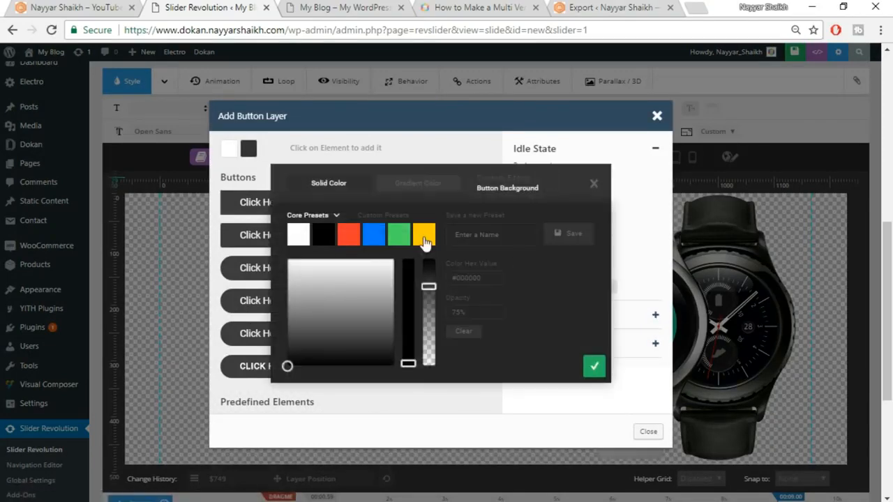
left_click(420, 239)
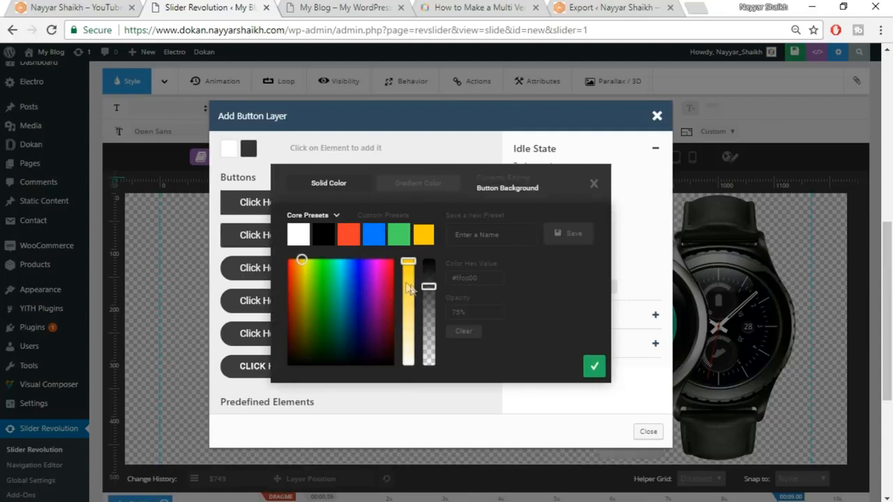
left_click(408, 282)
left_click_drag(408, 277, 408, 268)
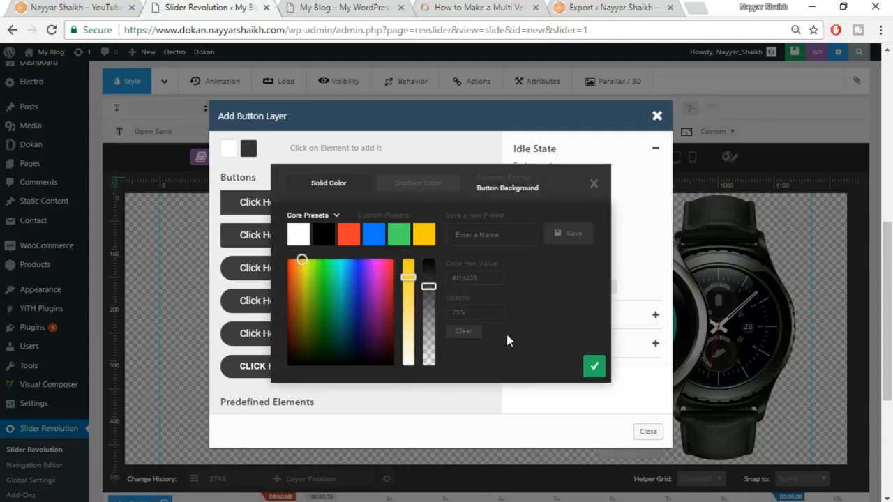
left_click(595, 366)
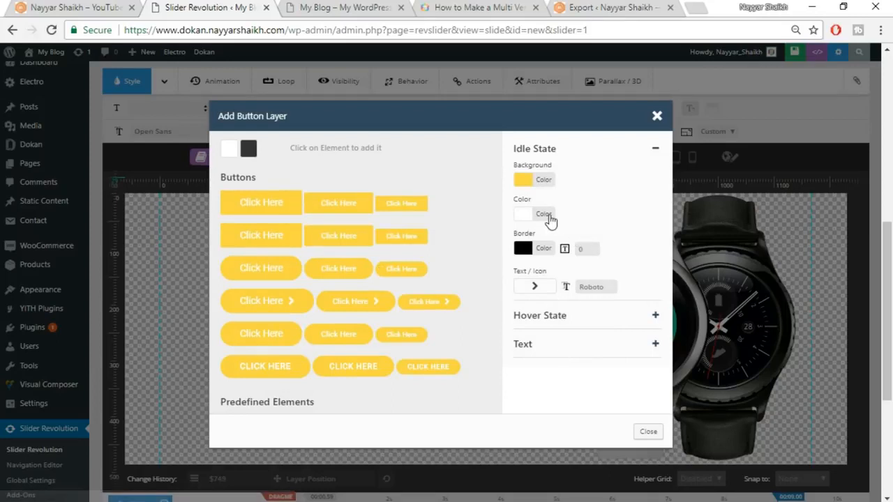
- Make the button text black and add the arrow Click Here button
left_click(543, 214)
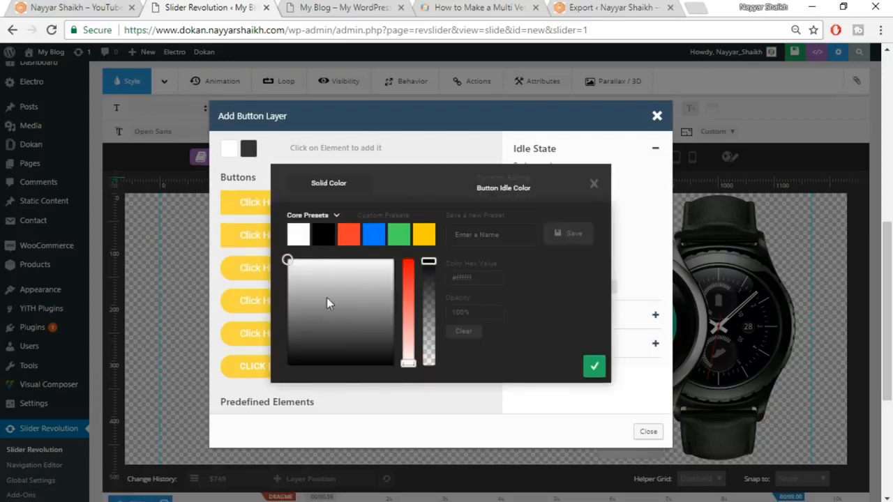
left_click(323, 237)
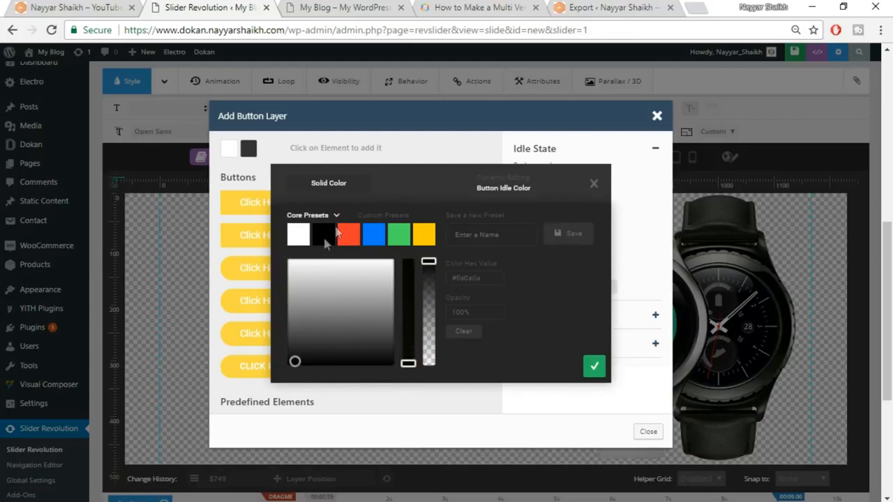
left_click(594, 367)
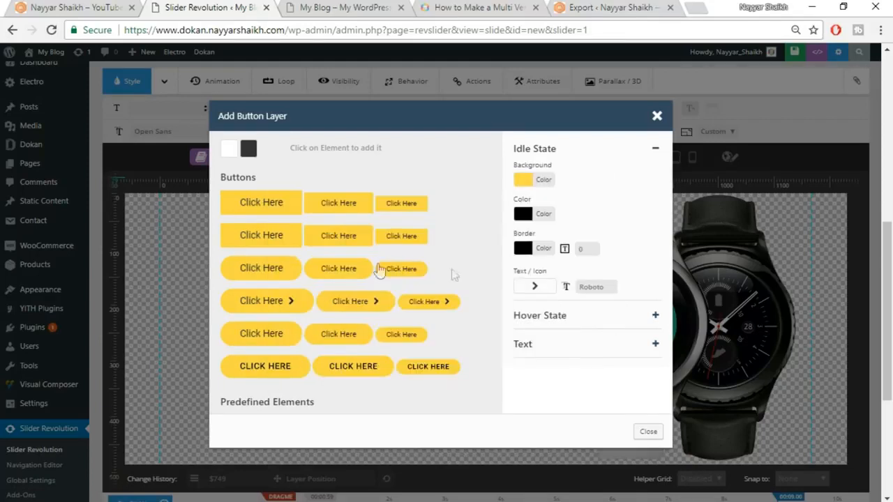
left_click(356, 311)
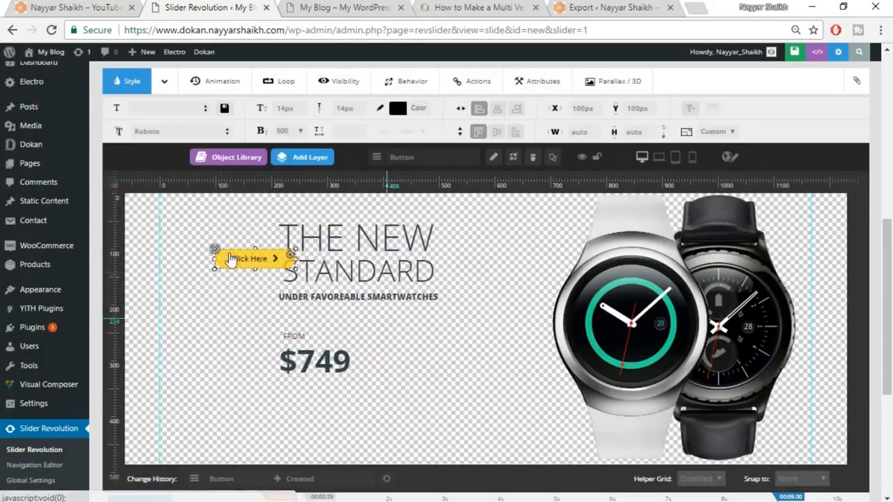
- Move the button below $749 and shift THE NEW, STANDARD and the subheading toward the watches
left_click_drag(233, 264, 295, 401)
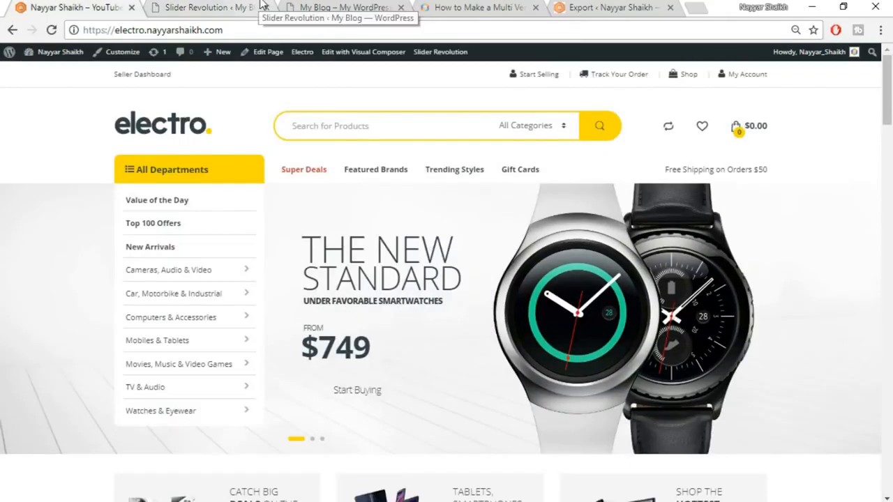
left_click(262, 7)
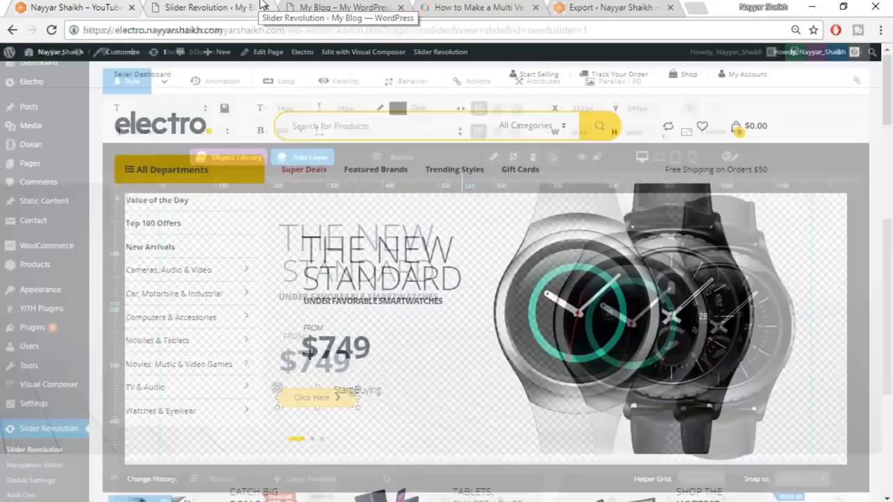
left_click(370, 233)
left_click_drag(451, 234, 470, 238)
left_click_drag(389, 274, 479, 276)
left_click_drag(360, 307, 454, 304)
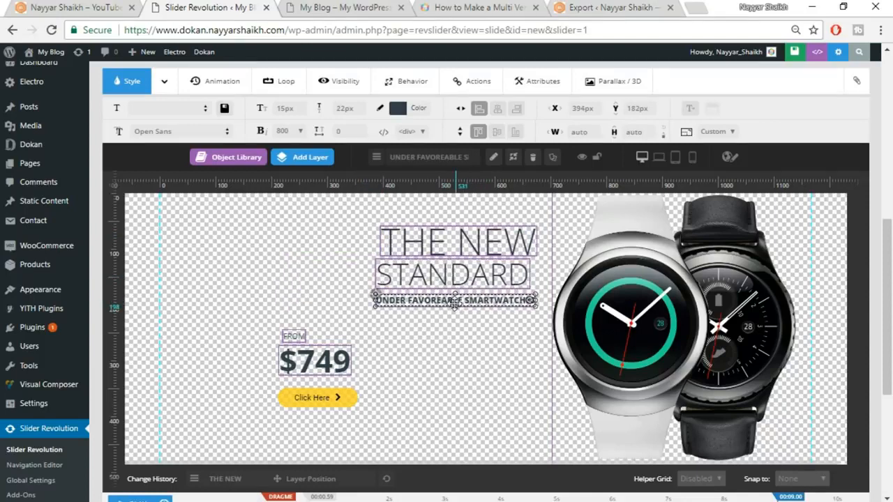
left_click_drag(421, 271, 428, 273)
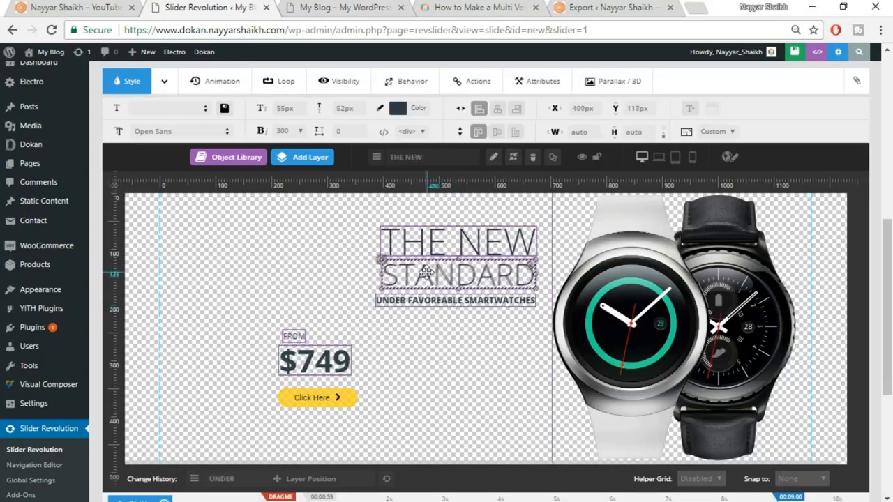
- Line FROM, $749 and the Click Here button up in the column, then save the slide
left_click_drag(295, 335, 392, 334)
left_click_drag(340, 351, 438, 357)
left_click_drag(329, 403, 437, 410)
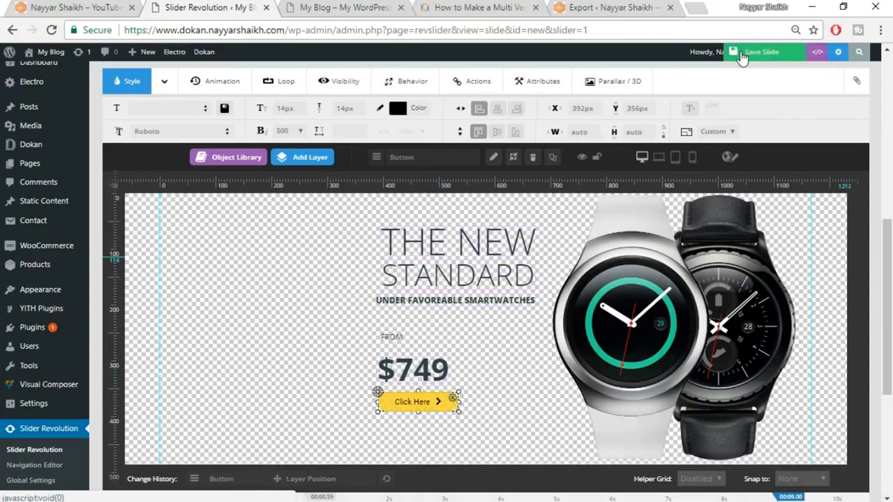
left_click(741, 56)
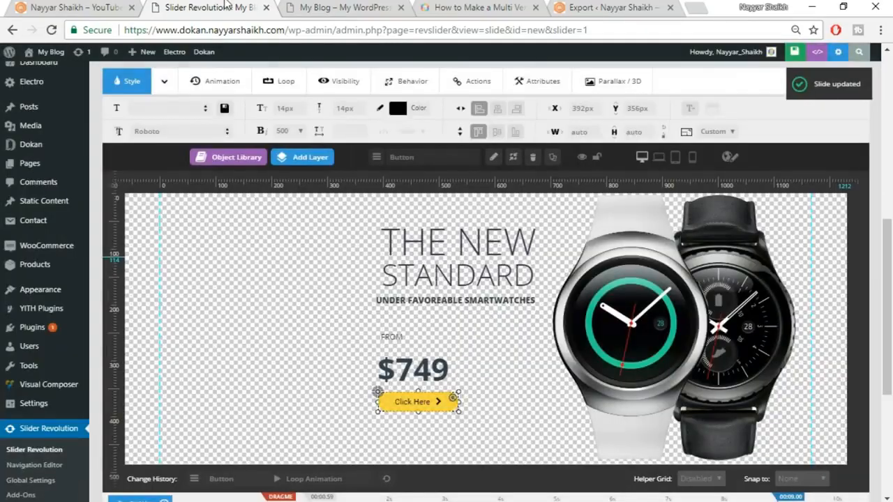
left_click(105, 7)
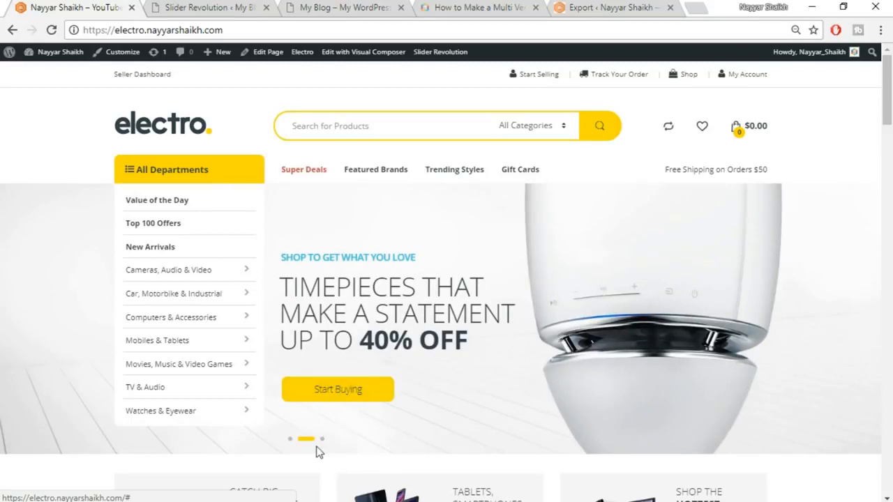
- Select the watch image layer in the timeline and open its start-frame timing editor
left_click(227, 7)
scroll(887, 286, "down", 3)
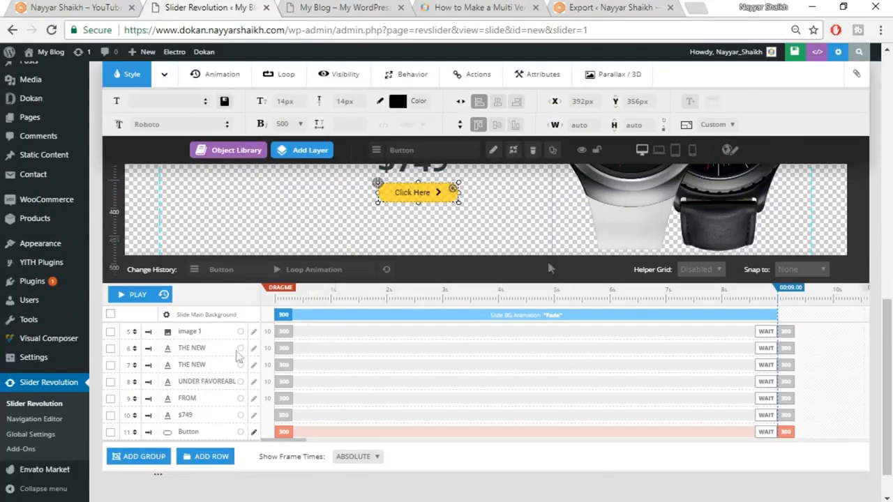
left_click(641, 201)
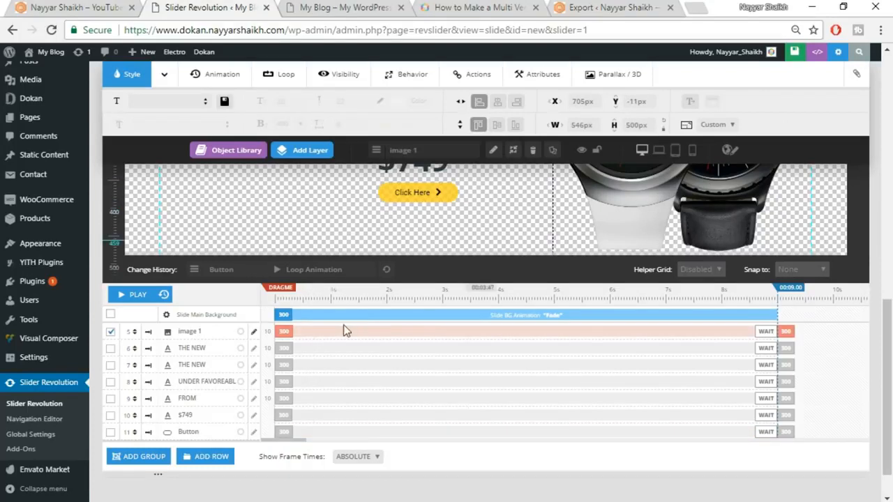
left_click(284, 336)
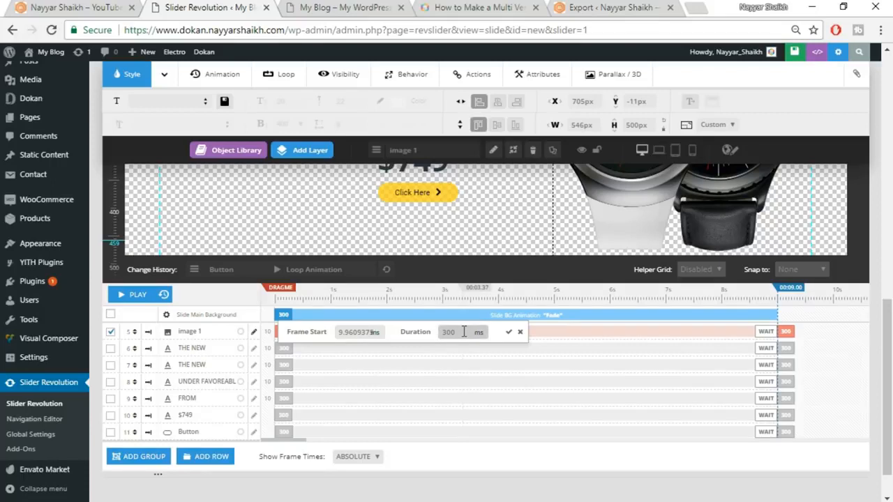
- Start the watch image's entrance at 500 ms, then check the live storefront slider
left_click(355, 334)
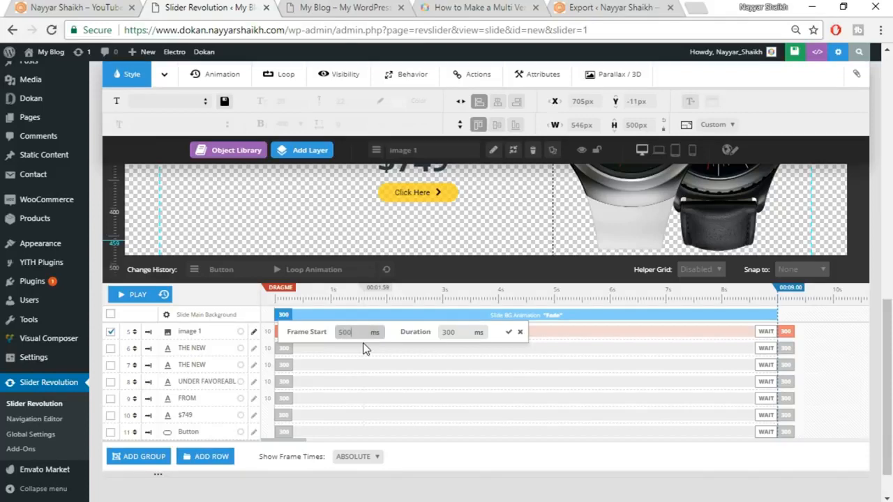
double_click(448, 332)
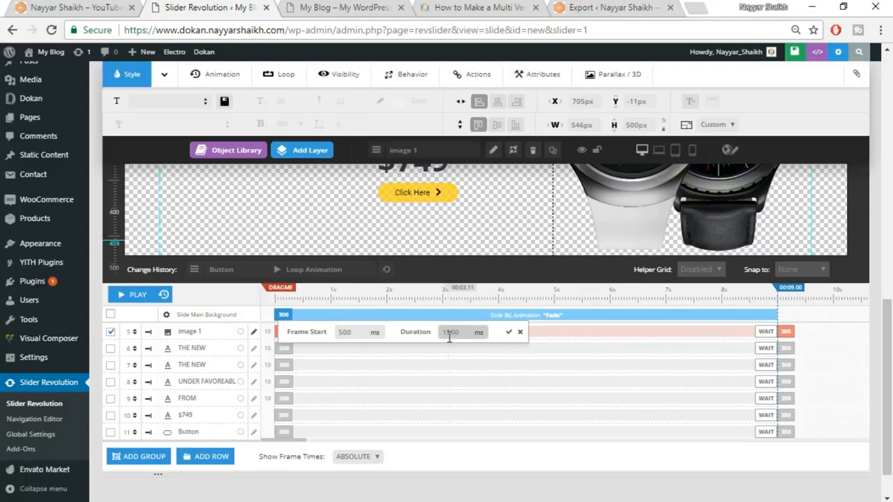
left_click(509, 334)
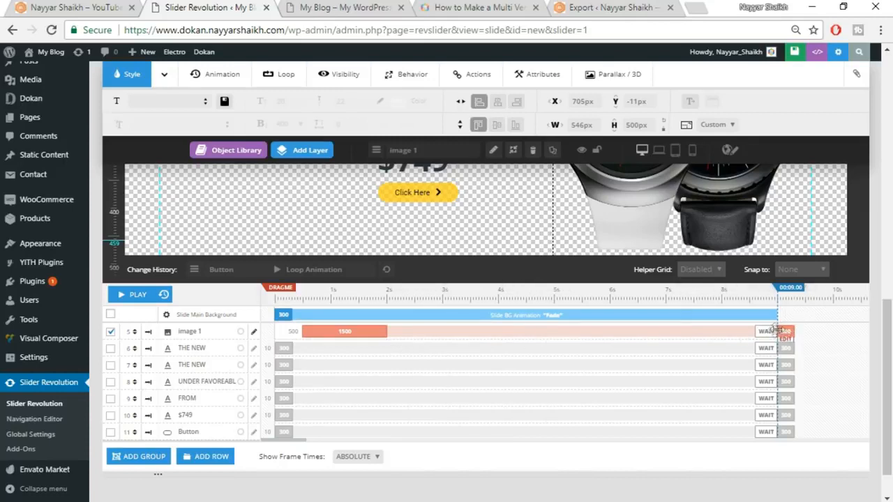
left_click(200, 348)
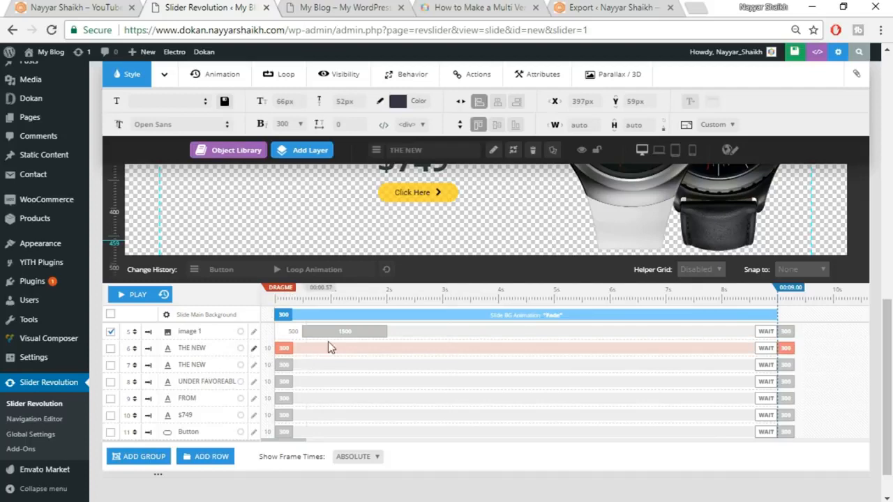
left_click(41, 8)
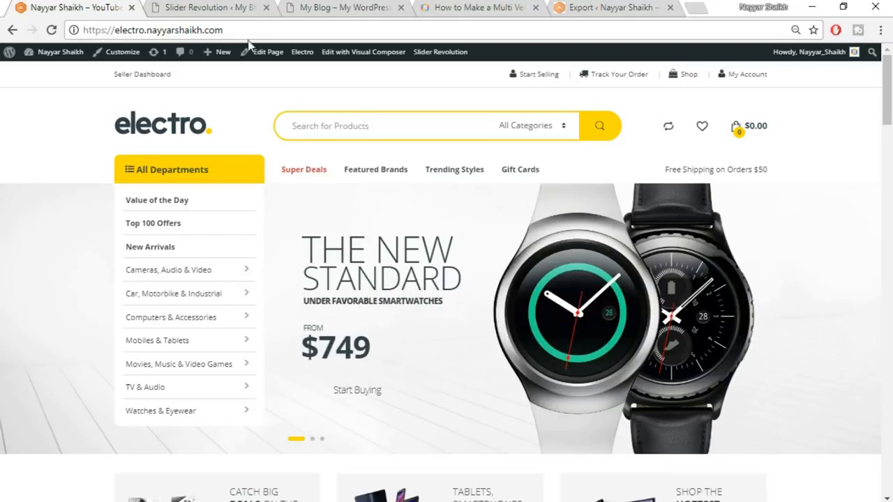
left_click(205, 7)
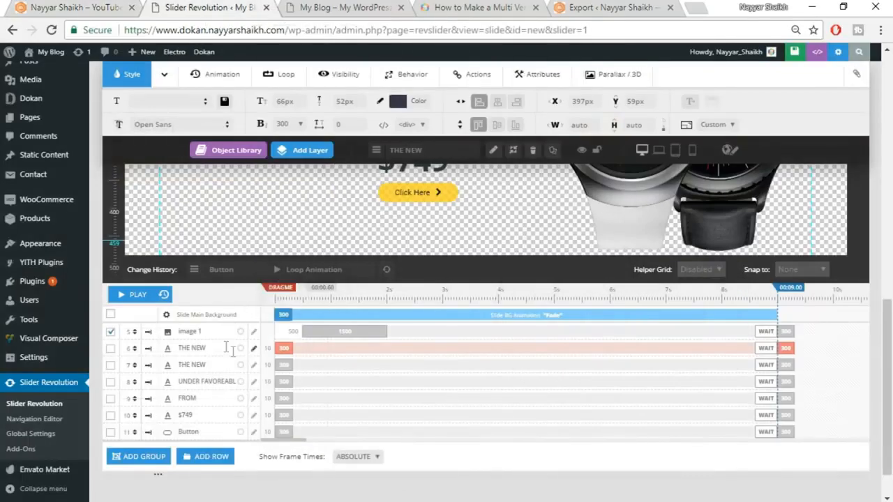
- Set THE NEW headline's entrance start to 800 ms
mouse_move(285, 344)
left_click(285, 345)
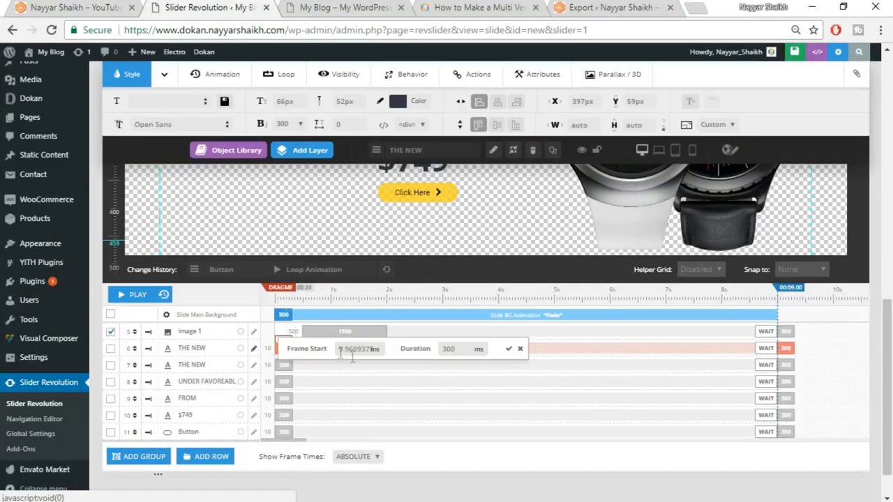
double_click(364, 348)
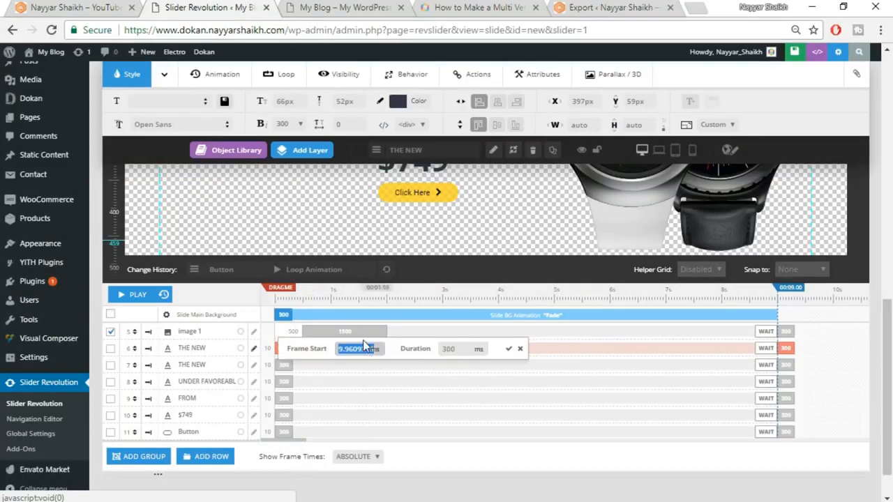
left_click(457, 353)
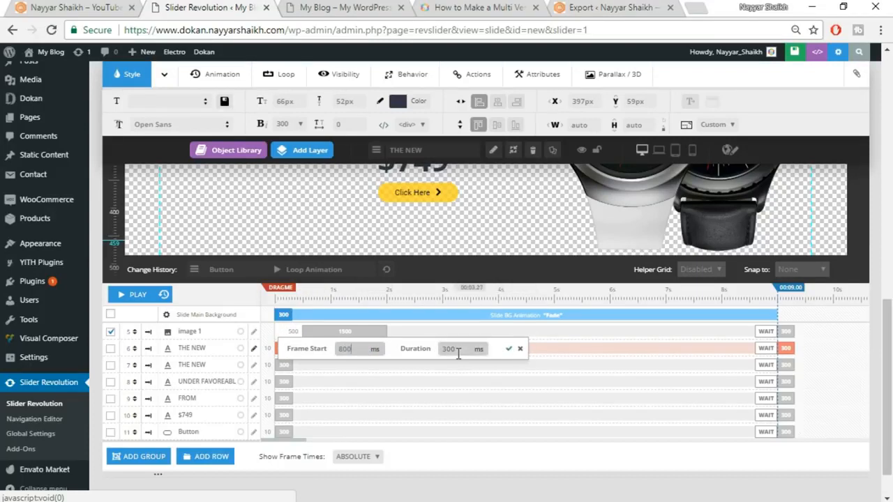
double_click(450, 350)
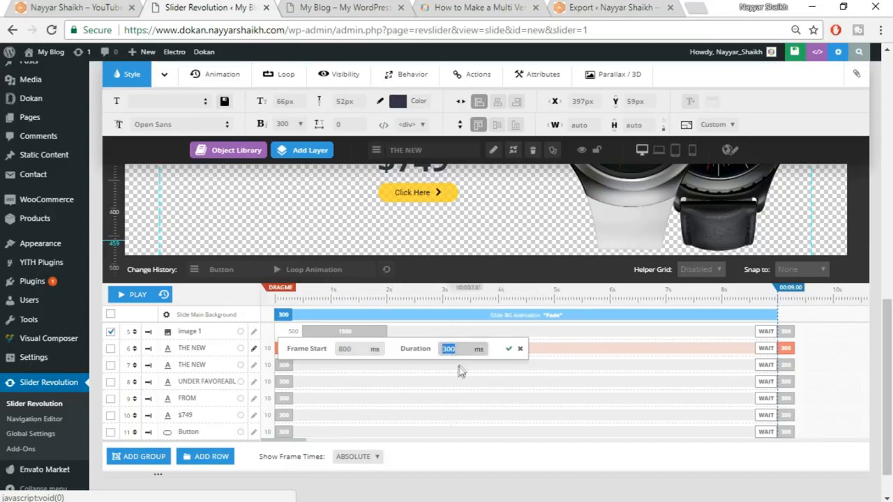
left_click(508, 351)
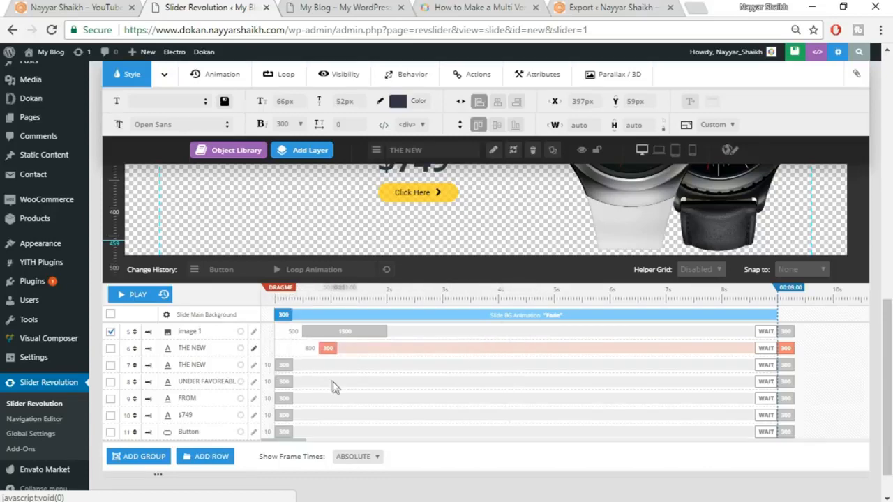
- Set the STANDARD layer's entrance start to 1000 ms
scroll(333, 388, "up", 3)
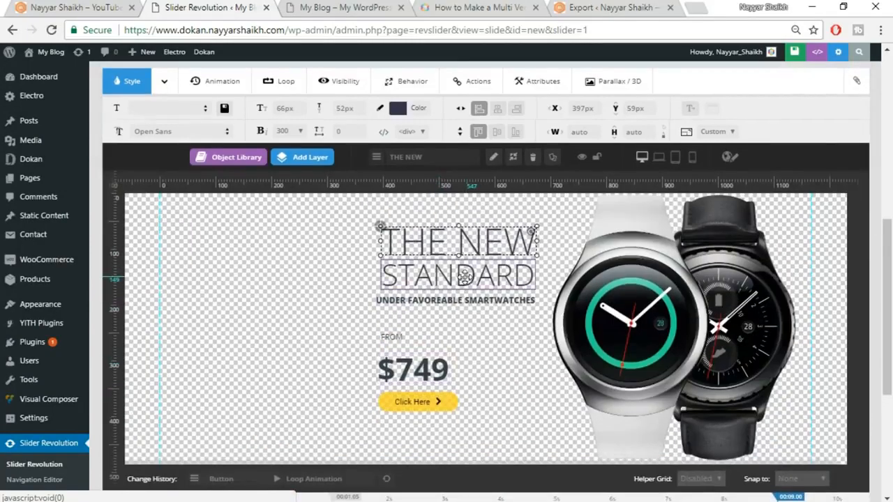
left_click(465, 278)
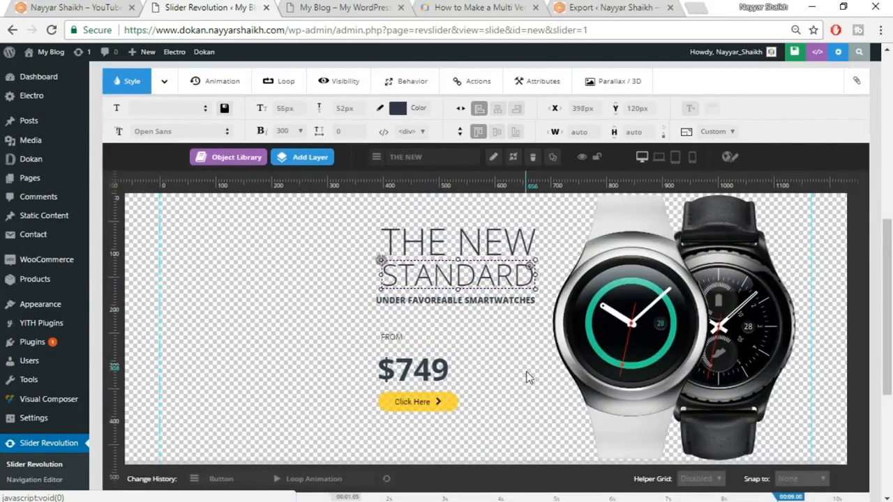
scroll(527, 377, "down", 4)
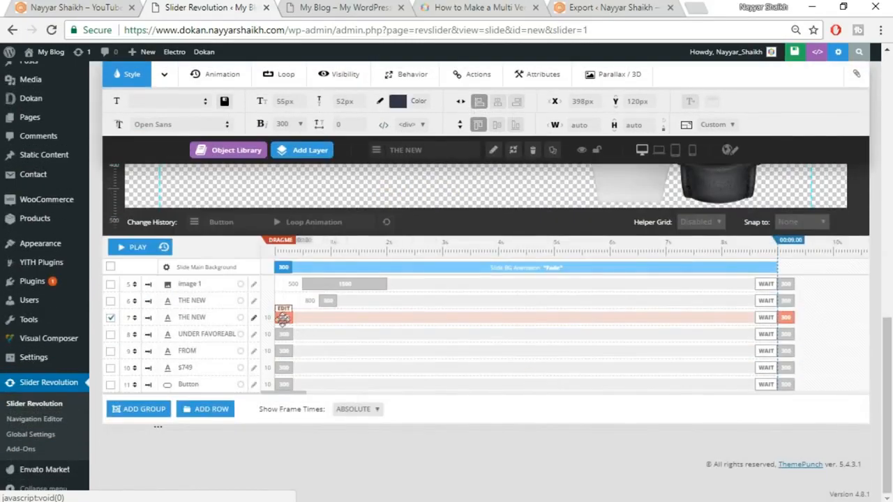
left_click(284, 311)
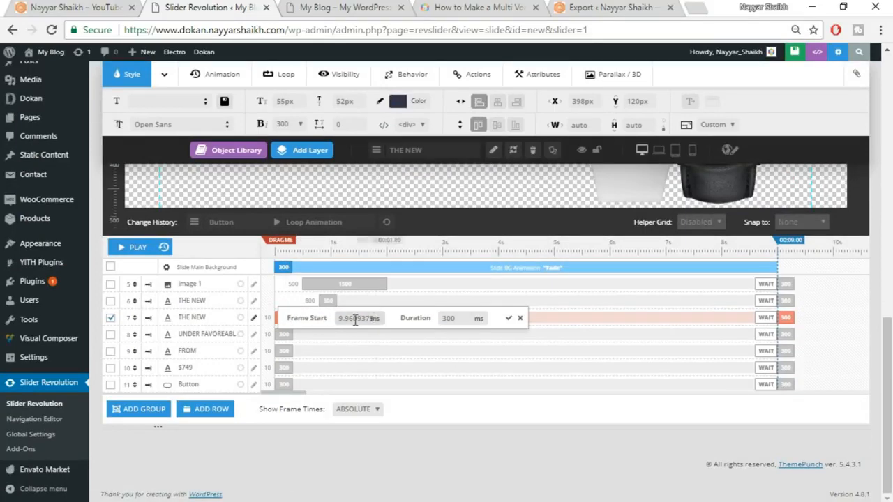
left_click(355, 320)
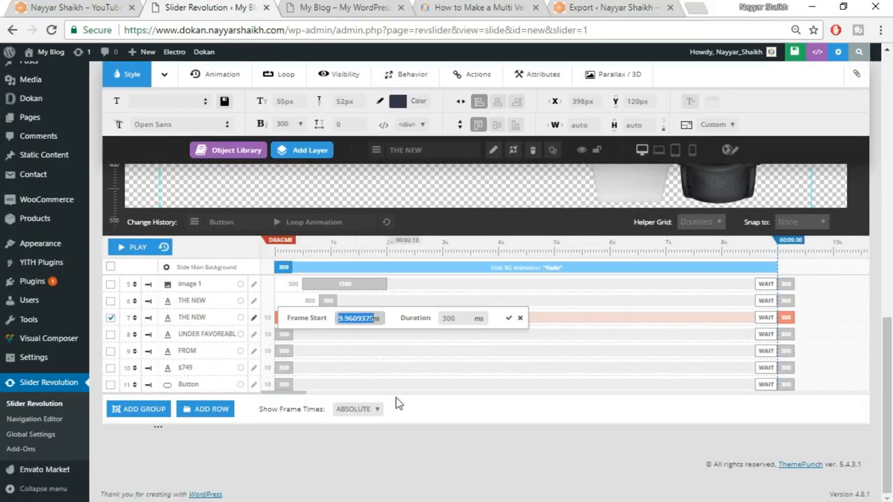
type("1000")
left_click(508, 318)
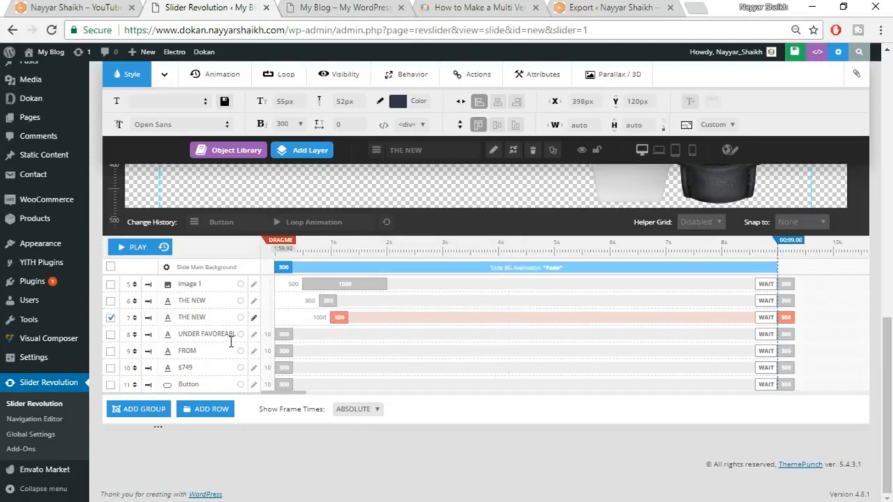
- Start the smartwatches tagline at 1200 ms and FROM at 1400 ms
left_click(285, 336)
left_click(284, 331)
double_click(356, 335)
type("1200")
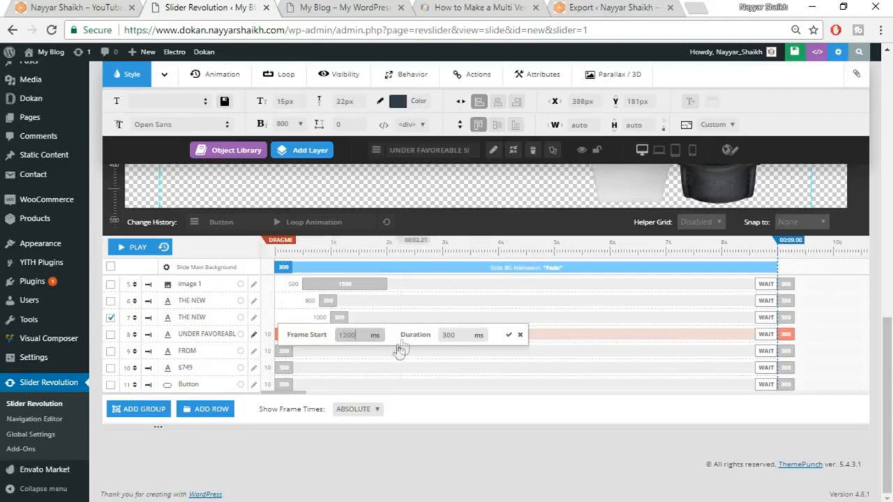
left_click(507, 335)
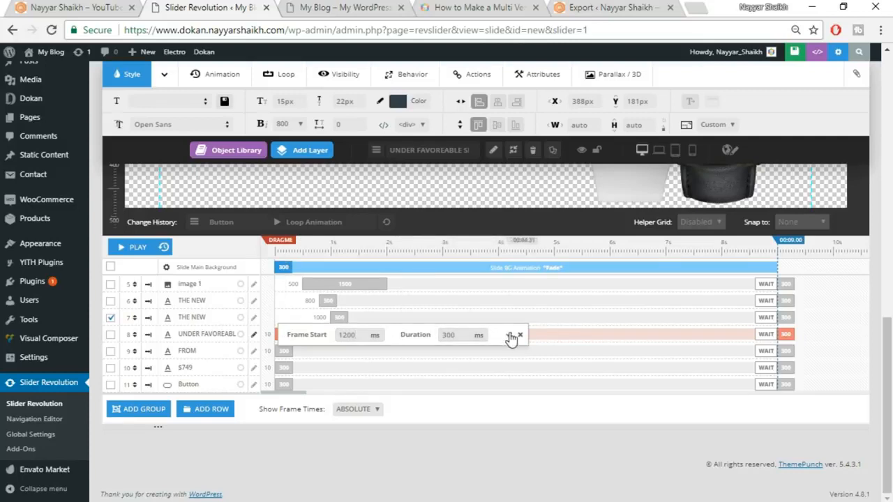
left_click(288, 351)
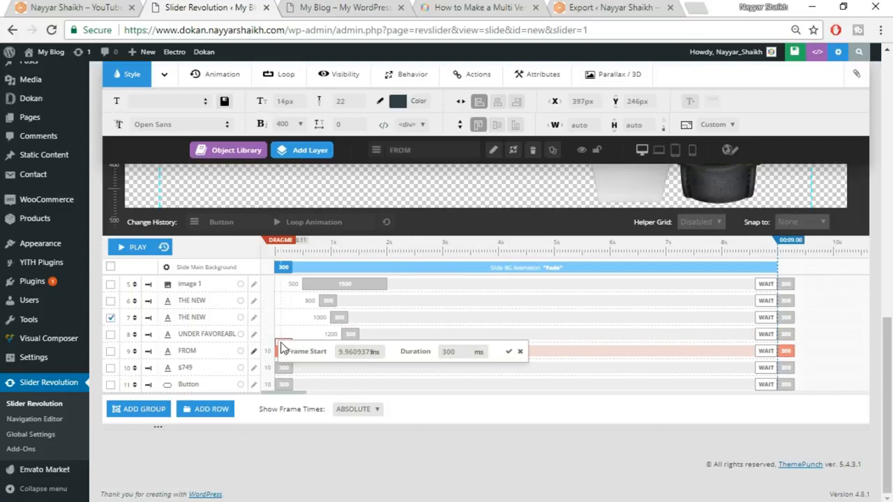
left_click(355, 350)
type("1")
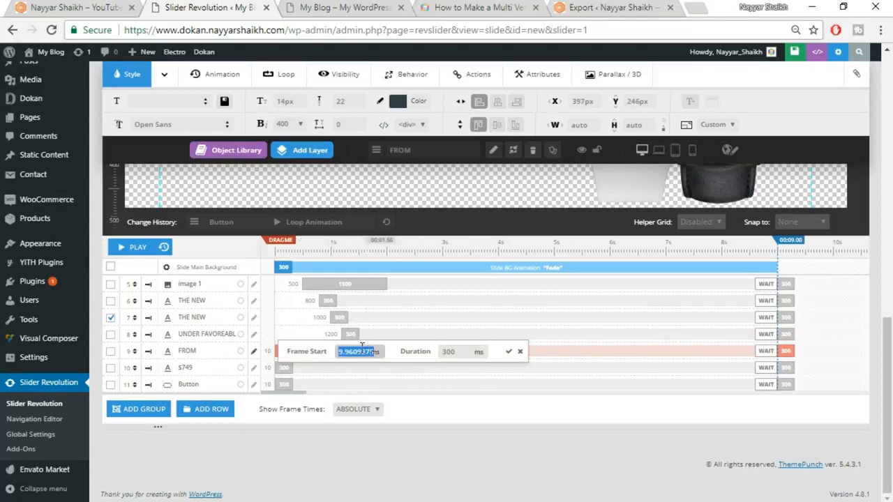
type("400")
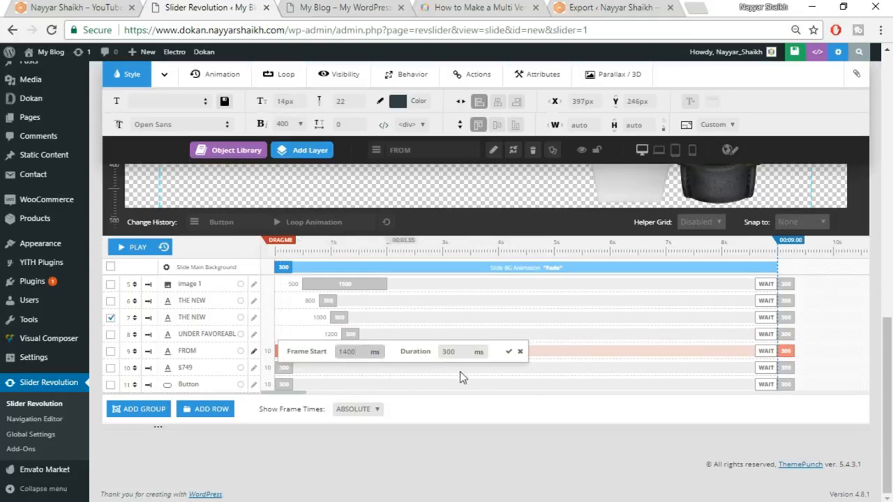
left_click(507, 352)
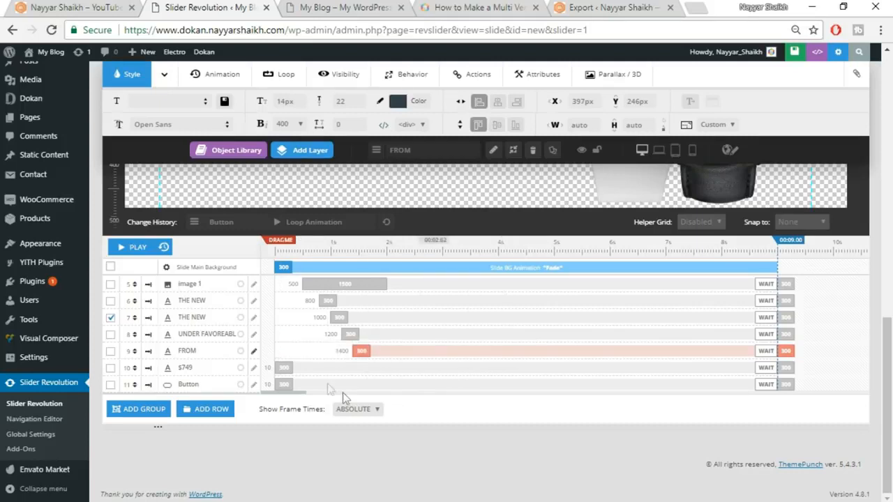
- Start the $749 price at 1400 ms and the Button layer at 1600 ms
left_click(283, 366)
left_click(283, 363)
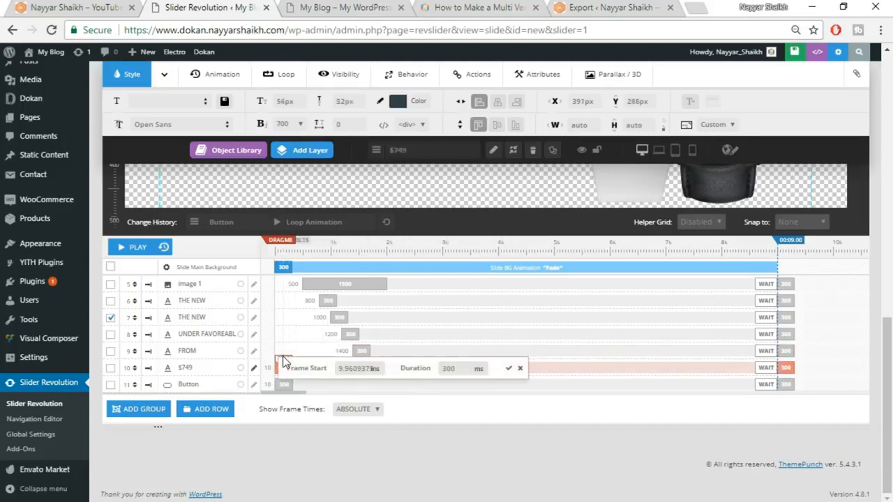
double_click(353, 368)
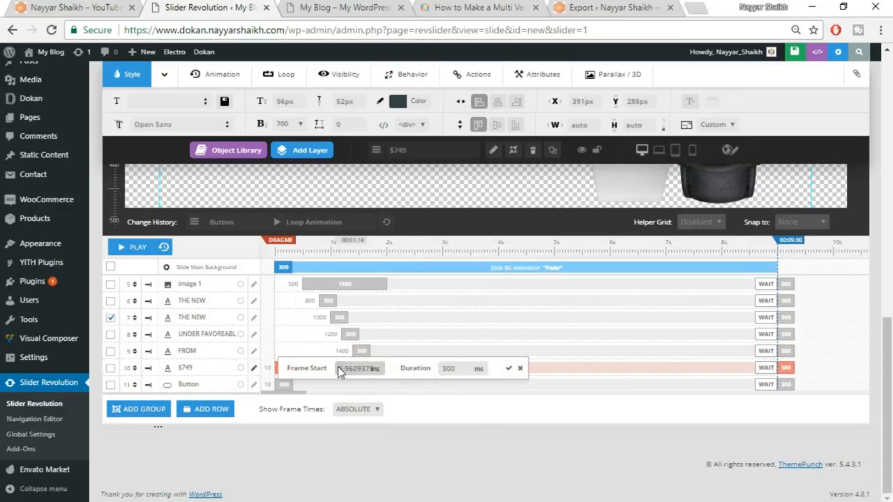
type("1400")
left_click(509, 369)
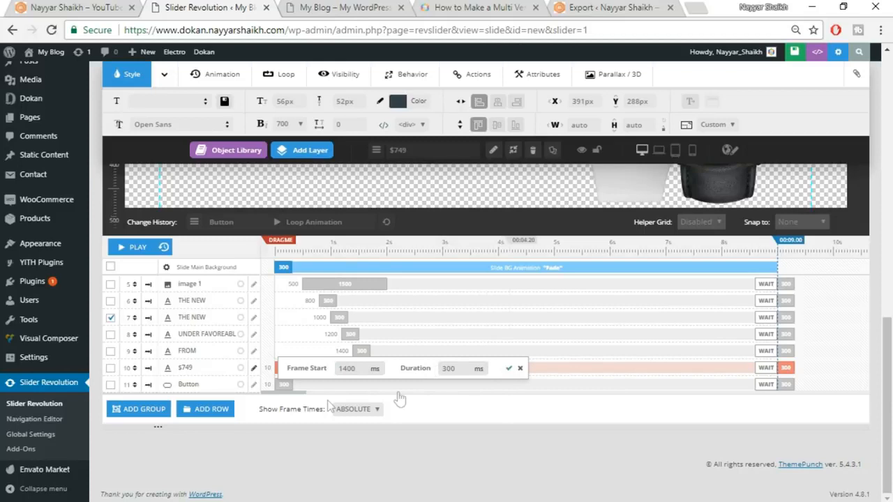
left_click(283, 384)
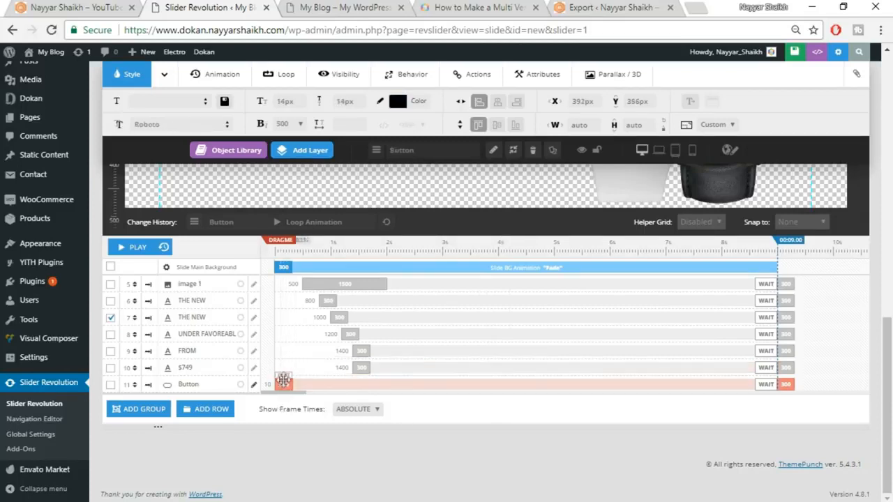
left_click(284, 383)
double_click(356, 382)
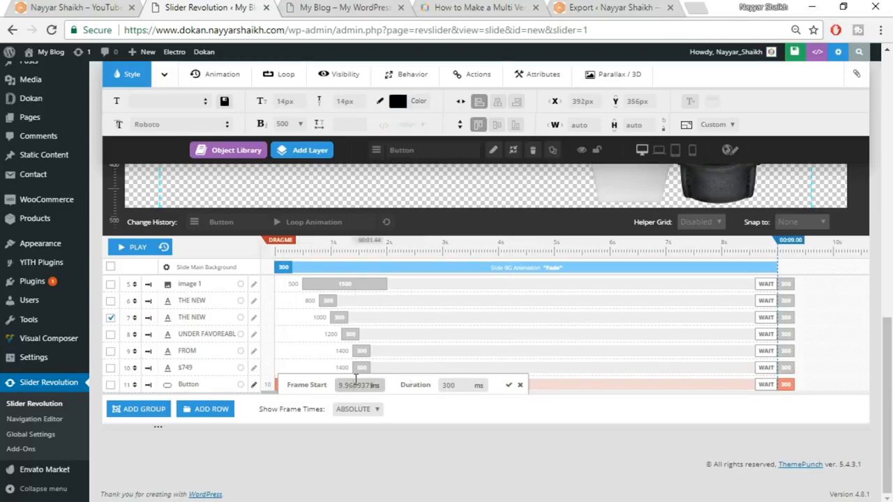
type("1600")
left_click(509, 385)
- Give the watch image layer the RotateInFormZero animation template
scroll(586, 416, "up", 5)
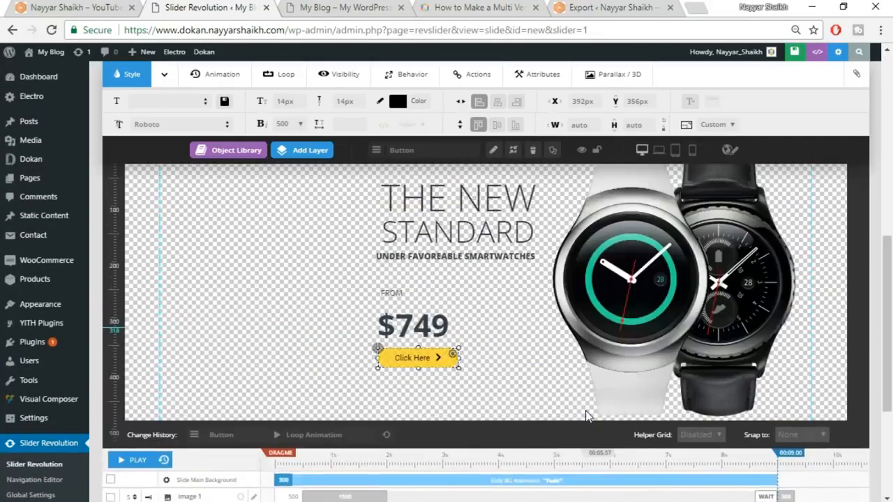
scroll(584, 413, "down", 1)
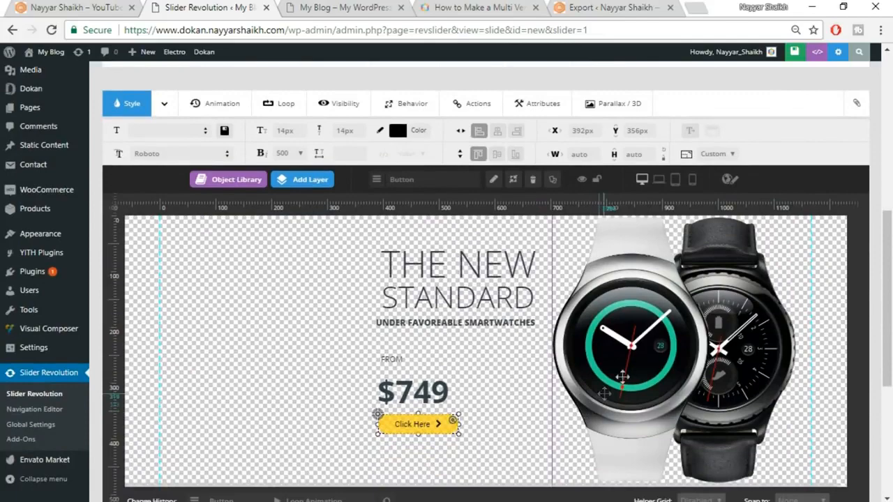
left_click(668, 318)
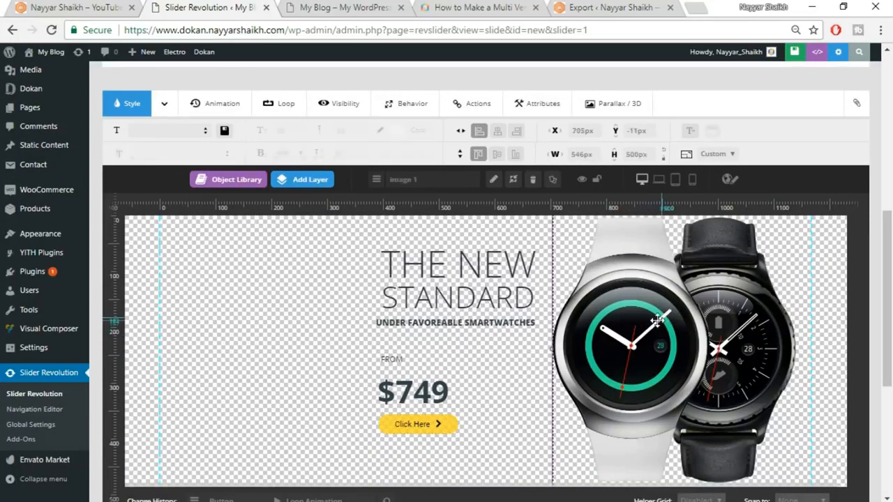
left_click(234, 111)
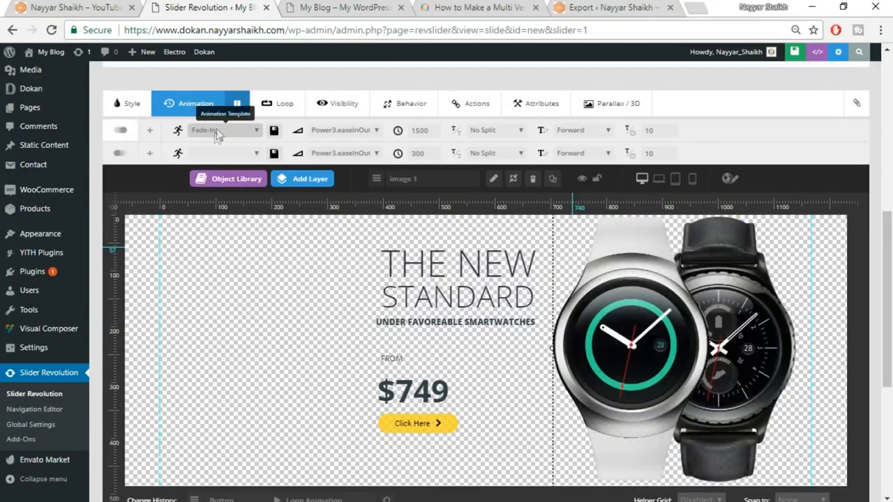
left_click(214, 132)
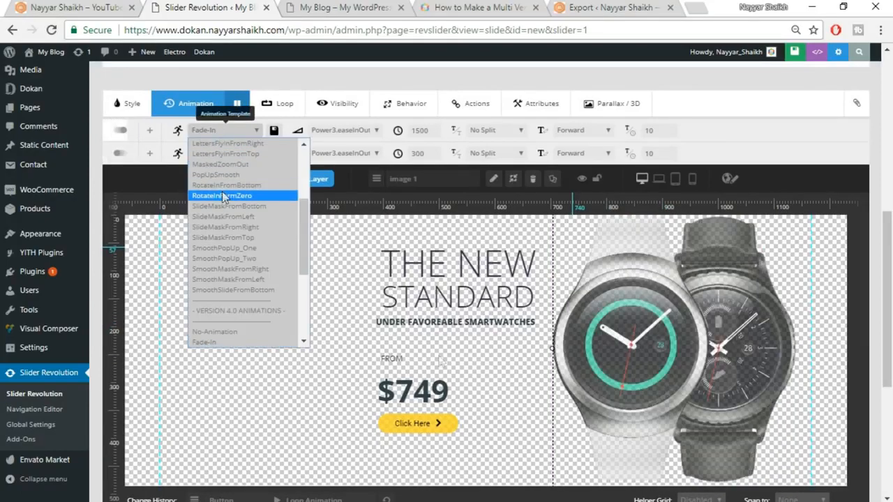
left_click(222, 194)
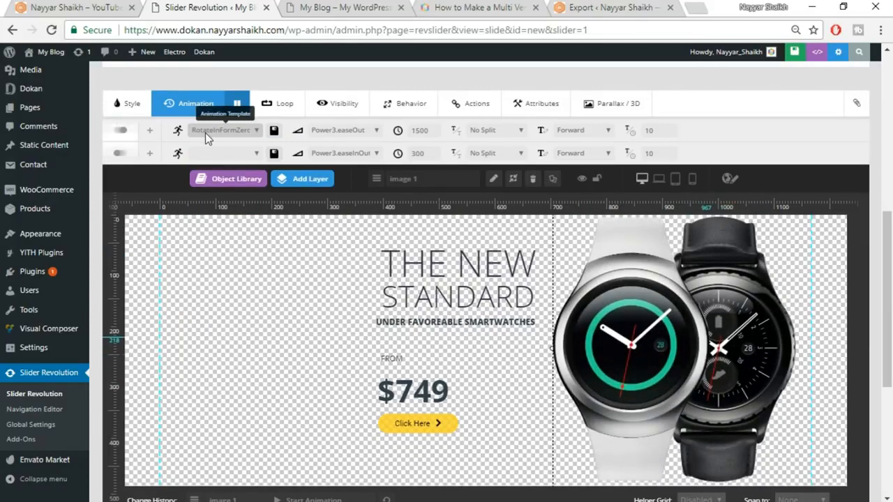
left_click(205, 132)
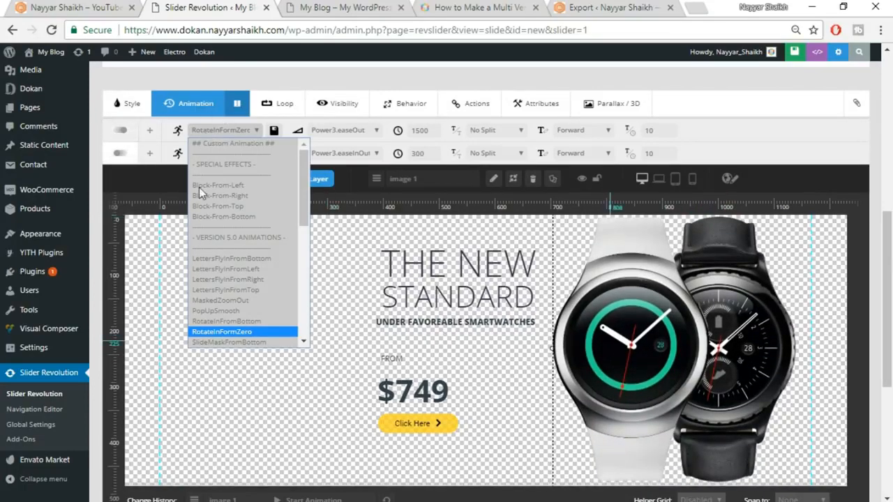
left_click(285, 126)
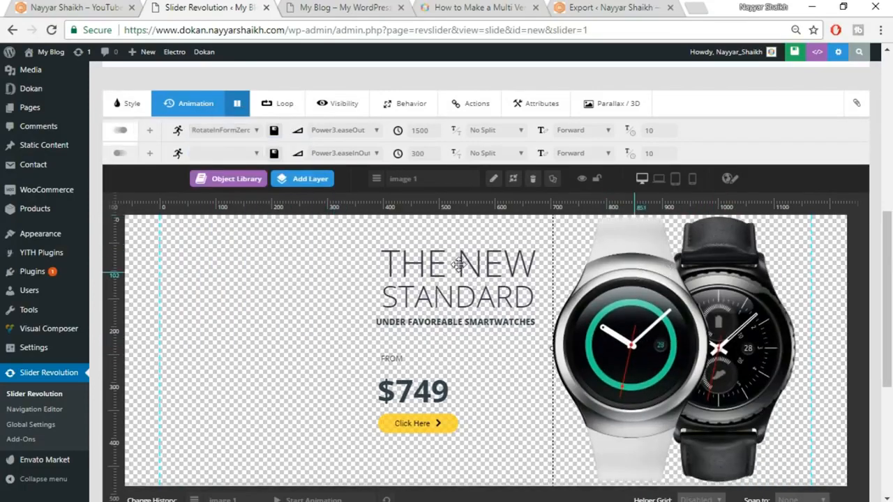
- Give the THE NEW heading layer the SlideMaskFromLeft animation template
left_click(458, 263)
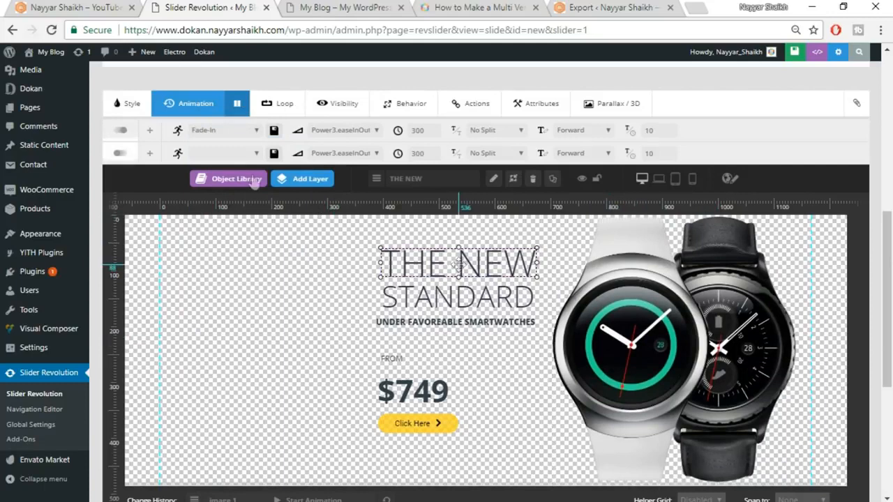
left_click(213, 127)
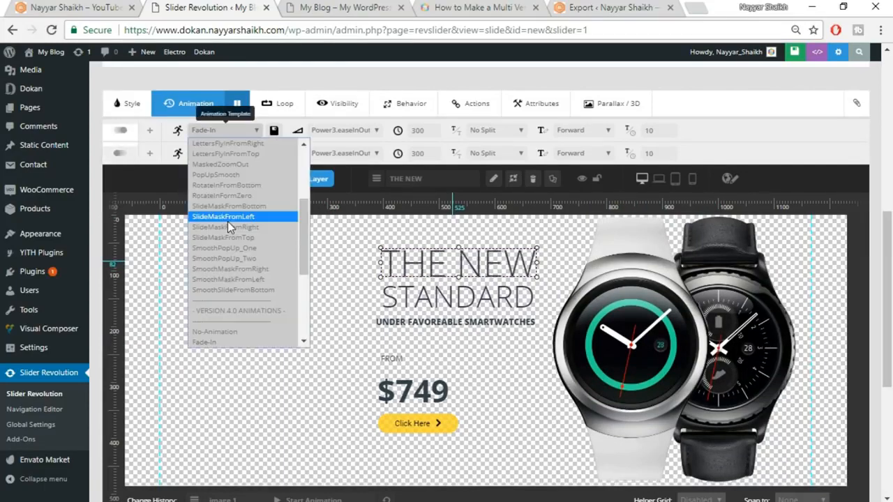
left_click(228, 221)
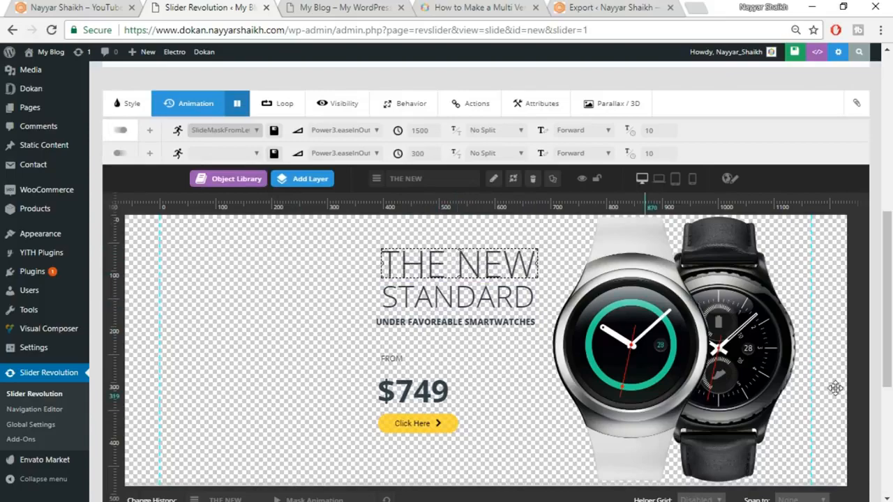
scroll(835, 389, "down", 3)
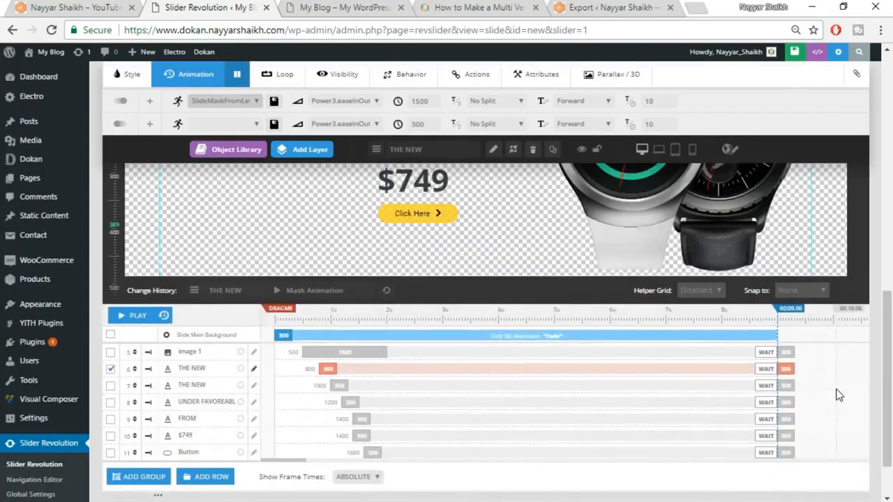
scroll(837, 392, "up", 3)
scroll(812, 173, "up", 8)
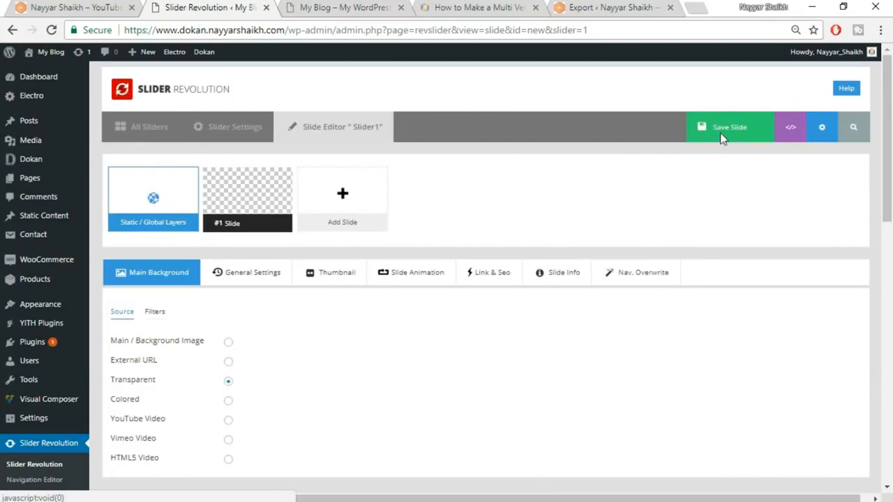
- Save the slide and return to the Slider Revolution list showing Slider1 and Home-v1-slider
left_click(722, 137)
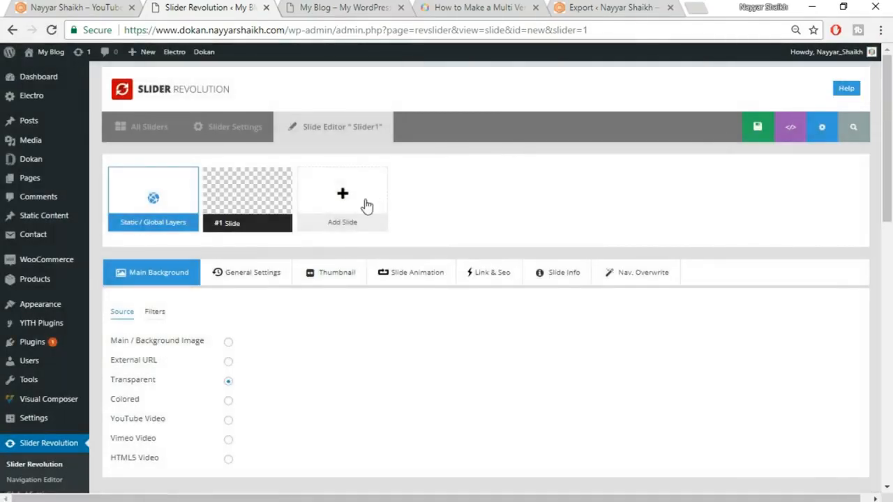
mouse_move(363, 202)
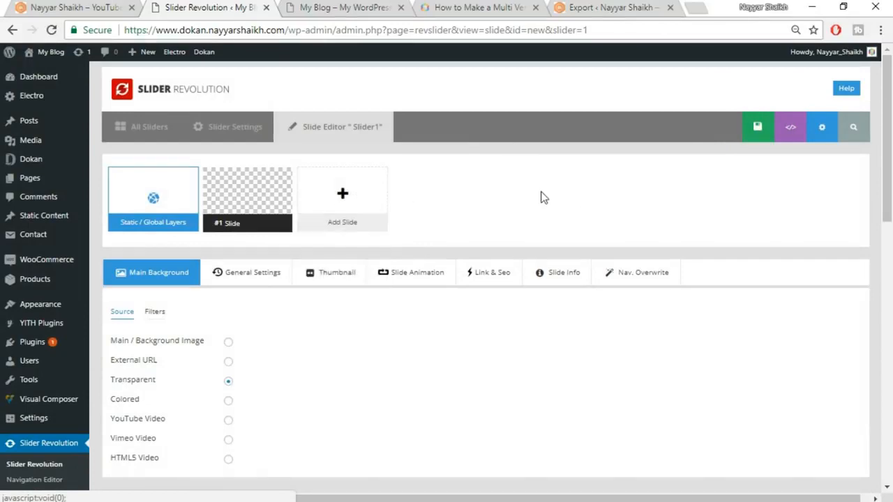
left_click(47, 6)
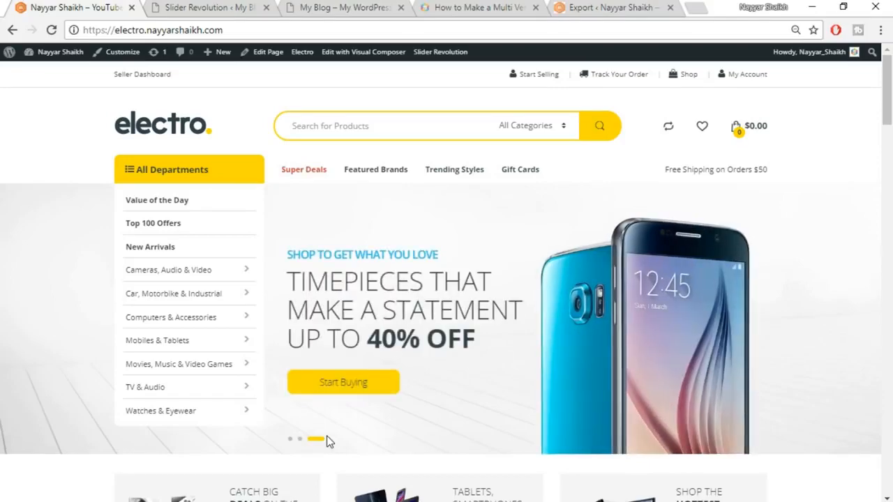
left_click(226, 7)
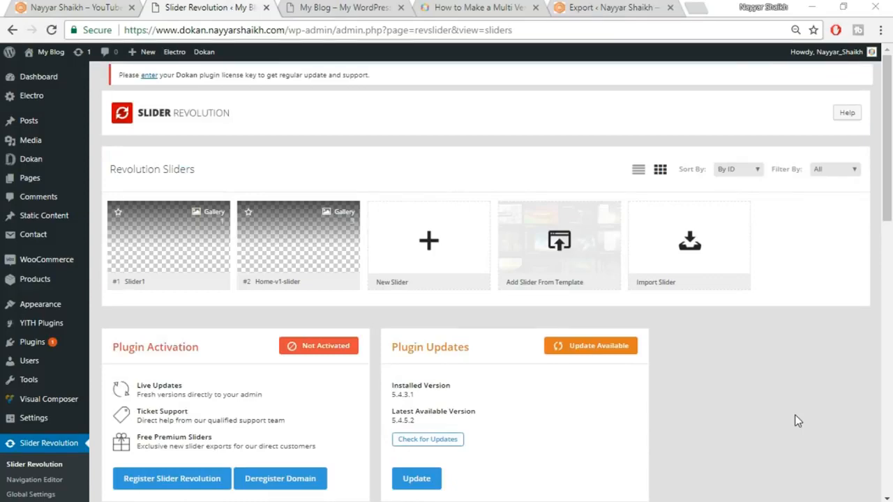
- Open the Home Page for editing from the Pages list
left_click(311, 6)
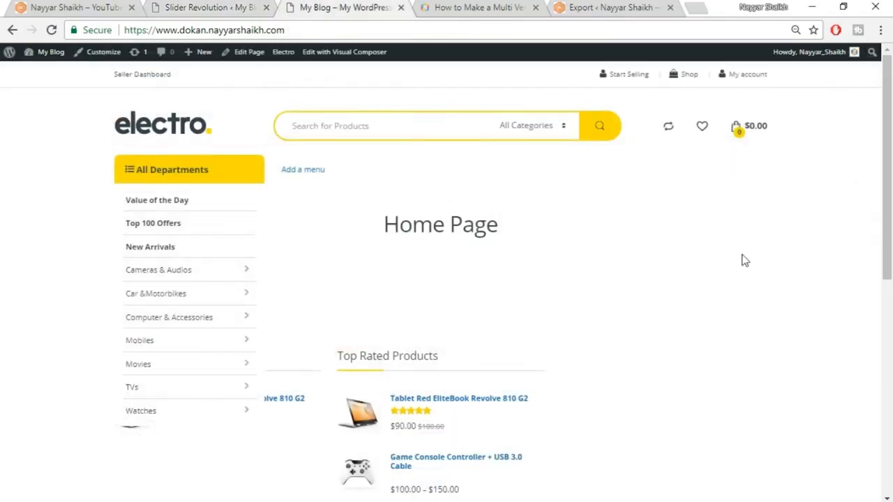
left_click(239, 5)
left_click(318, 6)
left_click(206, 6)
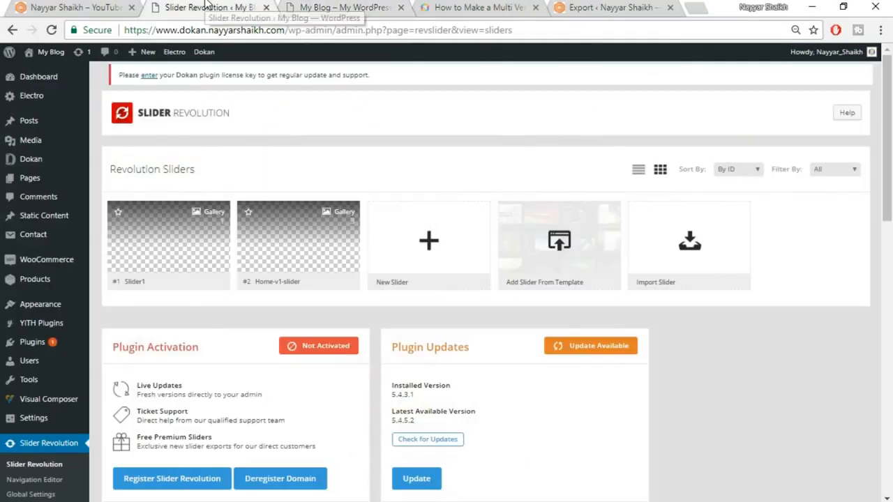
left_click(39, 183)
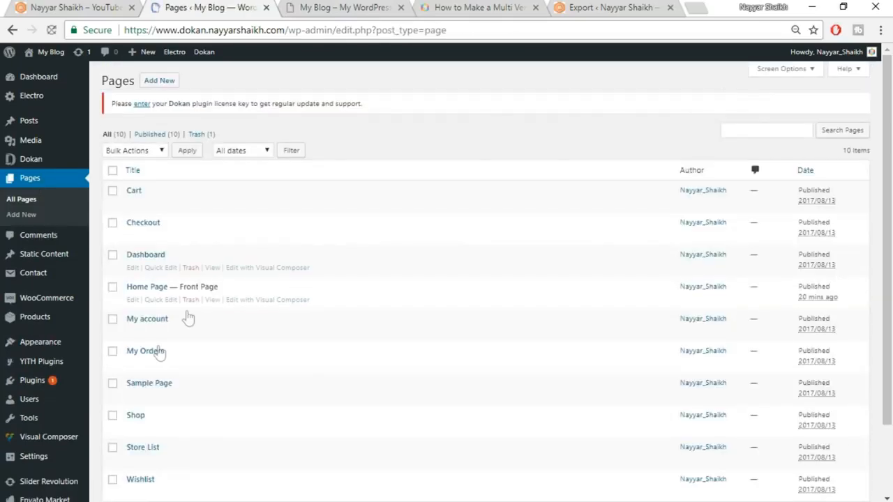
left_click(130, 301)
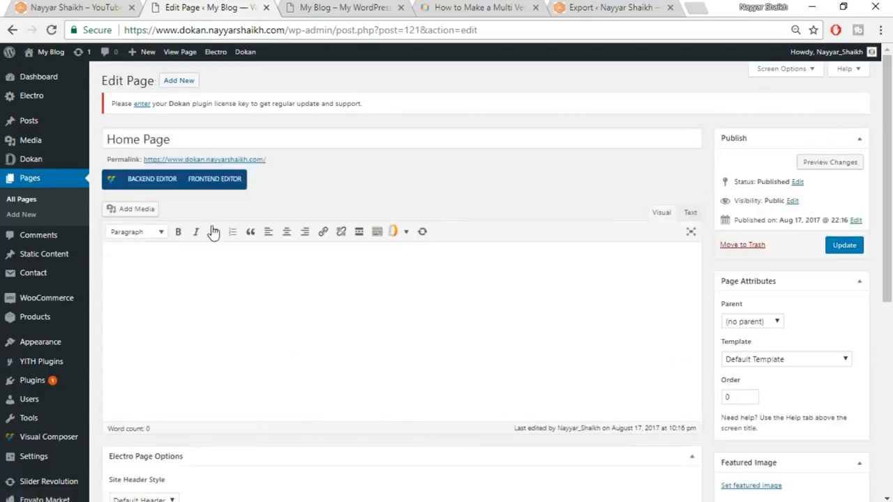
- Add a Revolution Slider element to the Home Page set to Home-v1-slider
left_click(140, 186)
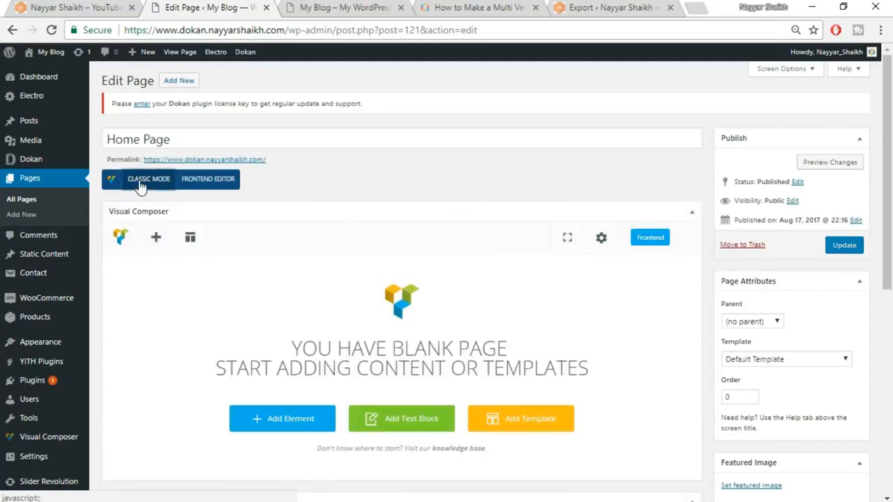
left_click(311, 419)
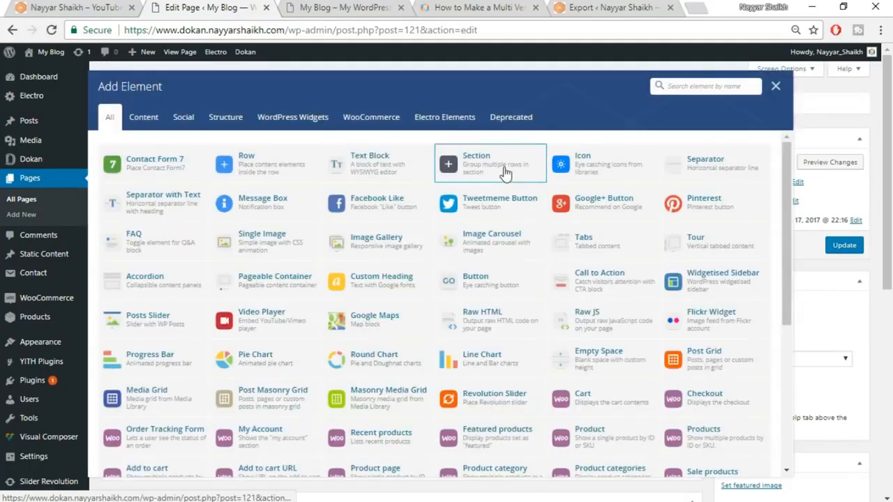
type("sli")
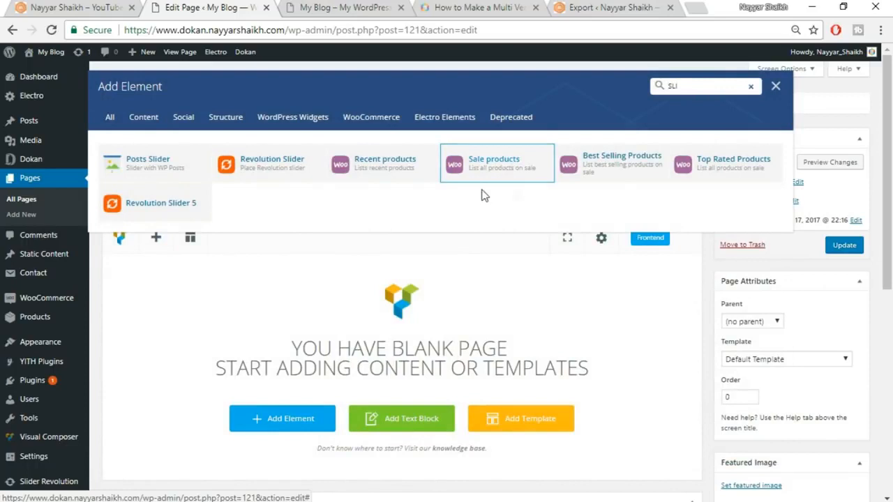
left_click(252, 162)
left_click(452, 215)
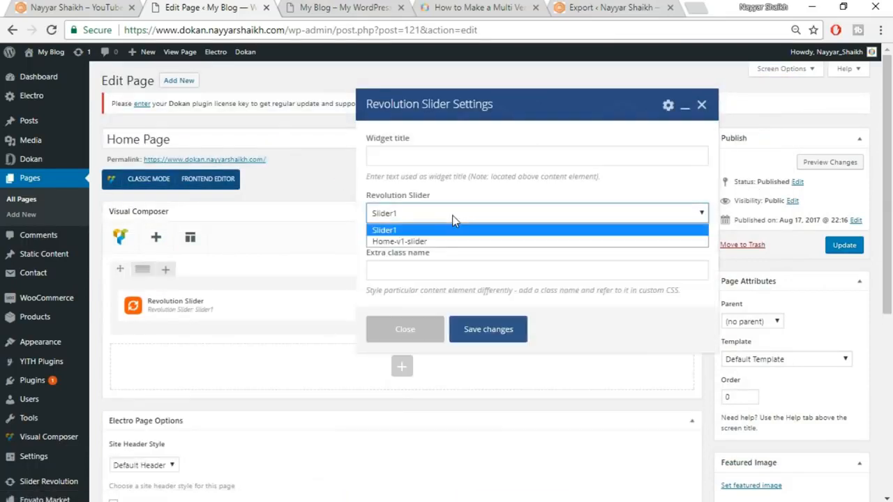
left_click(429, 243)
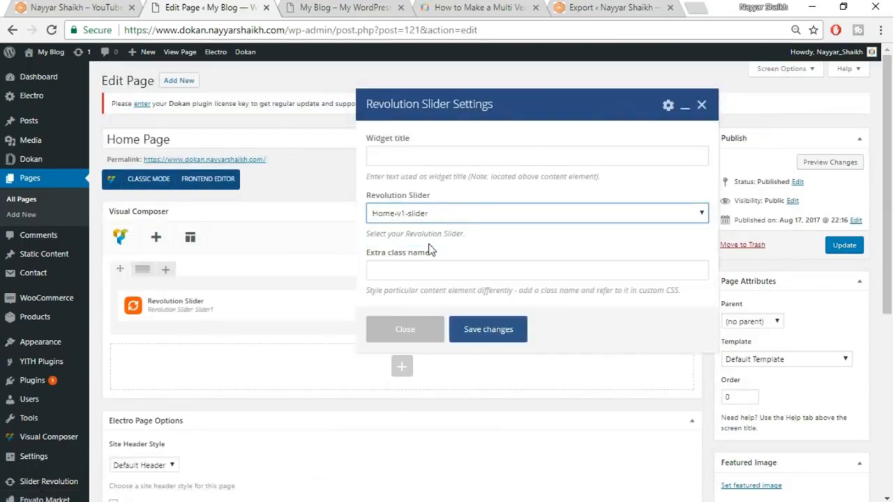
left_click(494, 334)
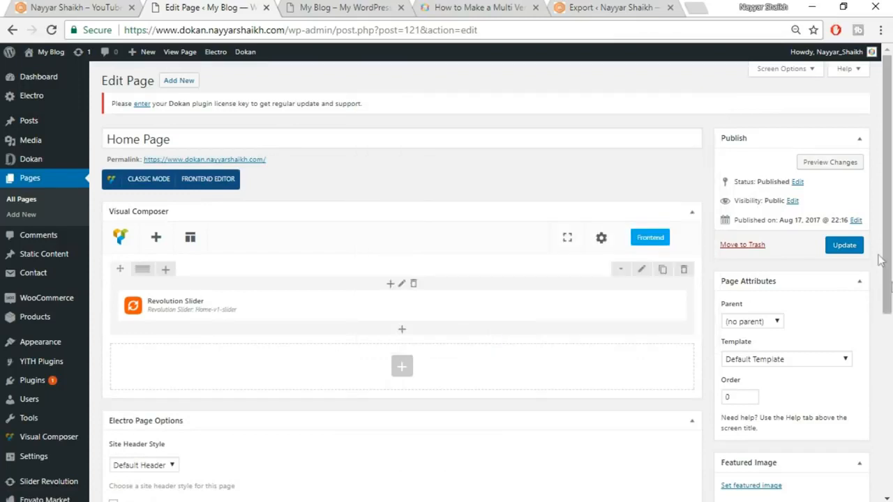
- Update the Home Page and reload the storefront to show the new slider
left_click(857, 246)
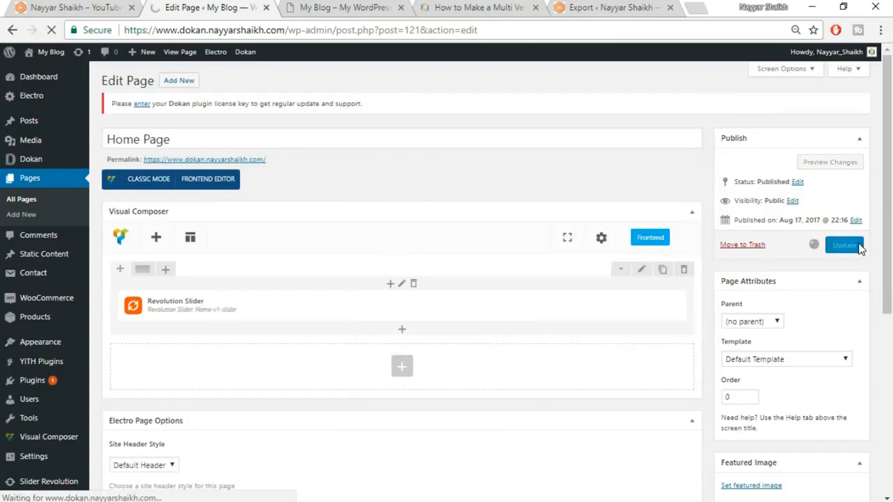
left_click(347, 7)
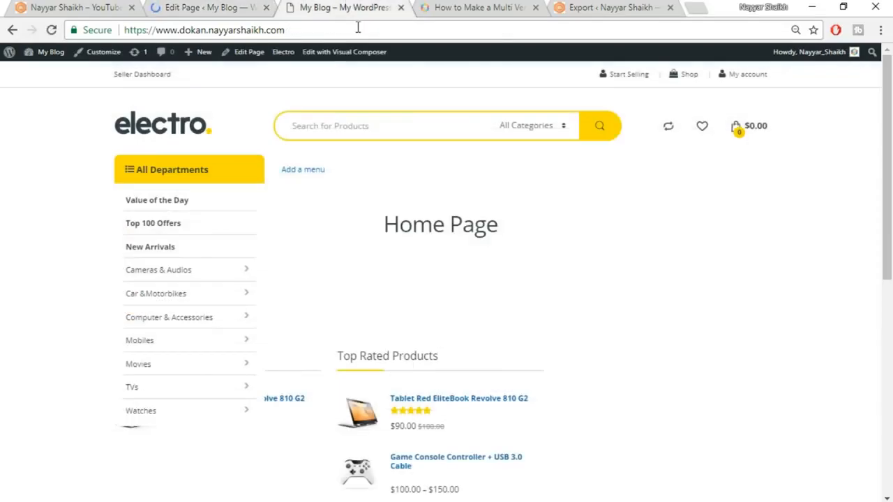
left_click(357, 28)
key("Return")
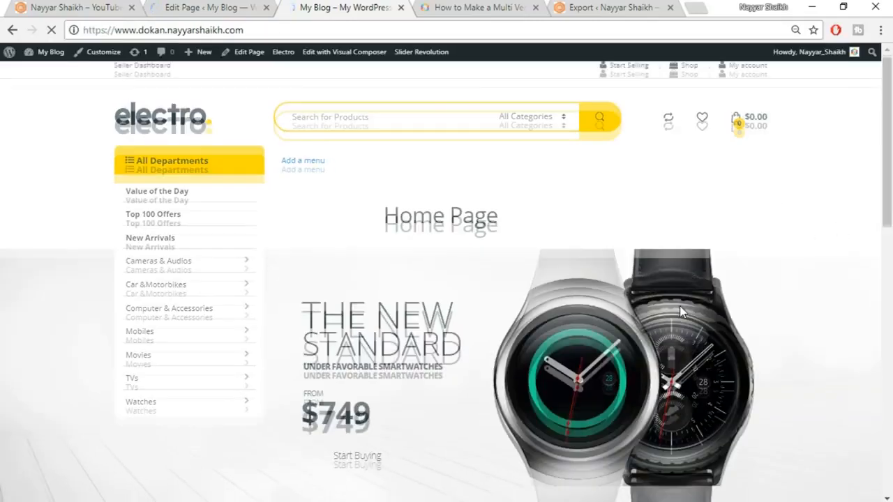
- Enable Hide Page Header on the Home Page and update it
scroll(680, 306, "down", 2)
scroll(395, 271, "up", 2)
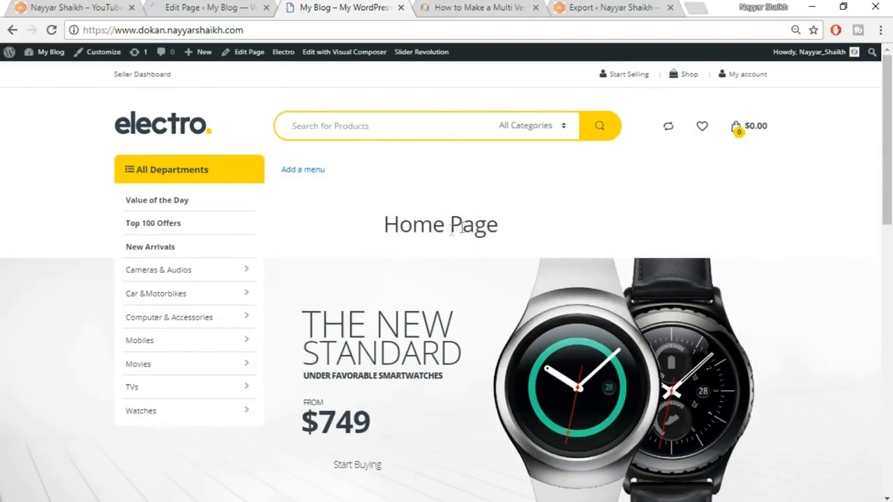
scroll(467, 238, "down", 2)
scroll(438, 175, "up", 2)
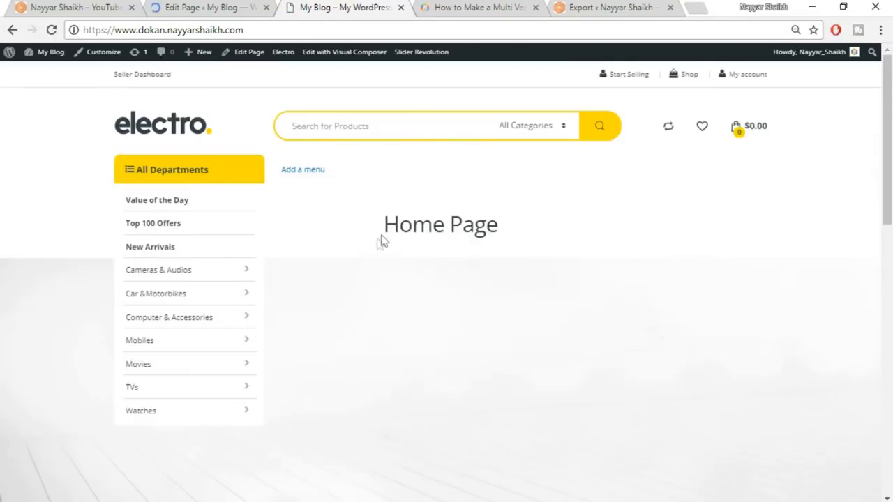
scroll(530, 220, "down", 2)
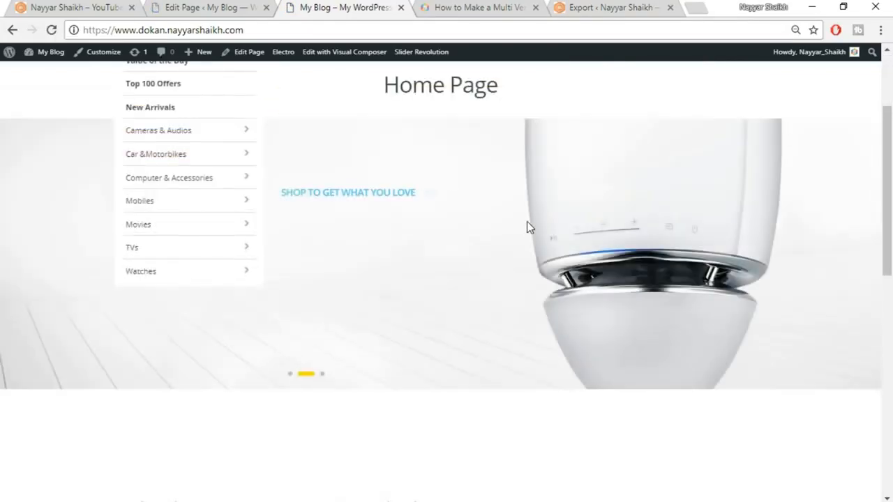
scroll(528, 225, "up", 2)
left_click(179, 9)
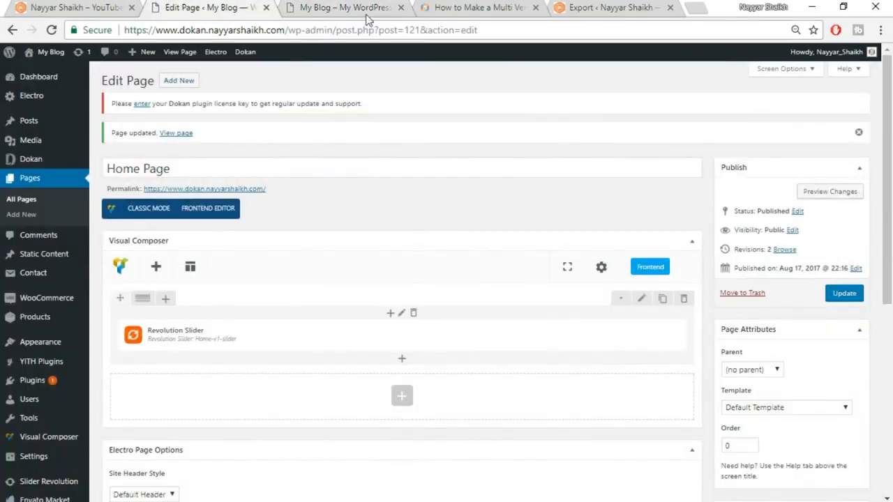
scroll(637, 218, "down", 5)
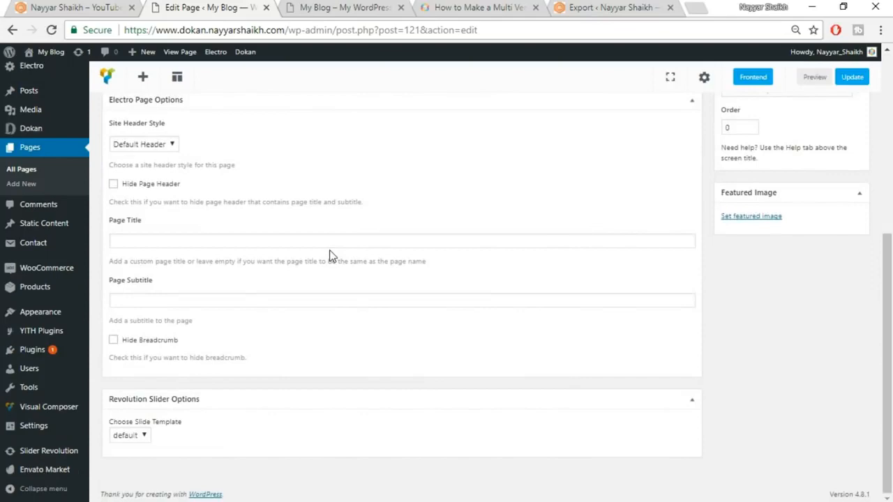
scroll(332, 256, "up", 1)
left_click(131, 258)
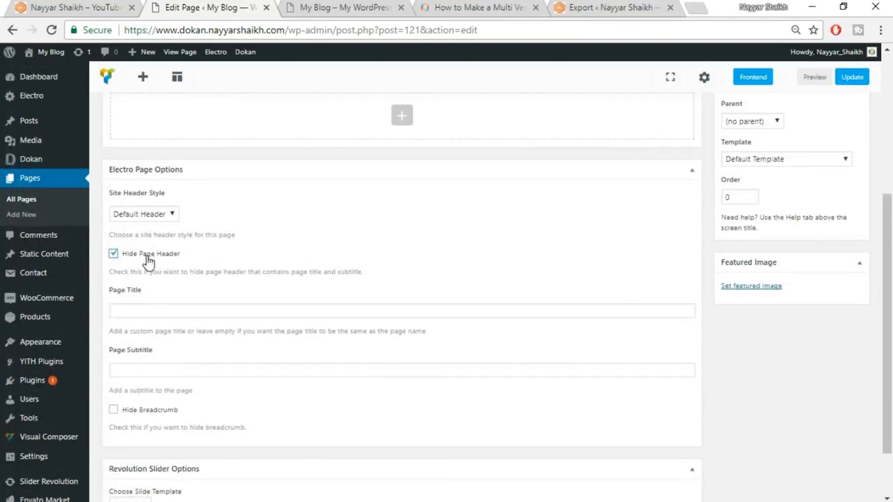
left_click(854, 79)
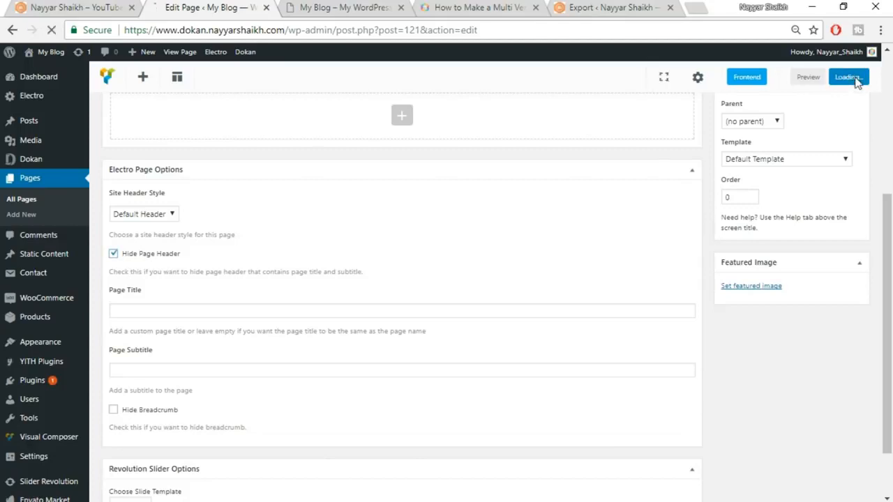
- Reload the storefront without the header and compare it with the electro demo site
left_click(352, 6)
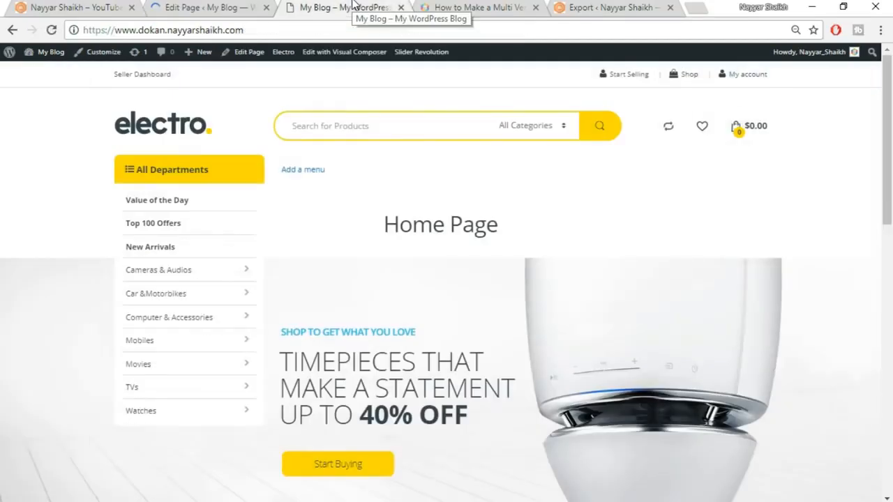
left_click(351, 26)
key("Return")
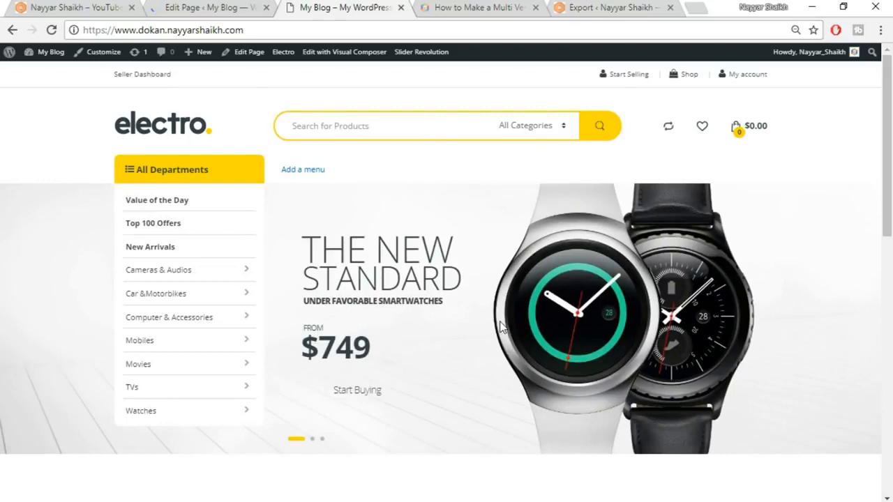
left_click(38, 6)
scroll(146, 323, "down", 3)
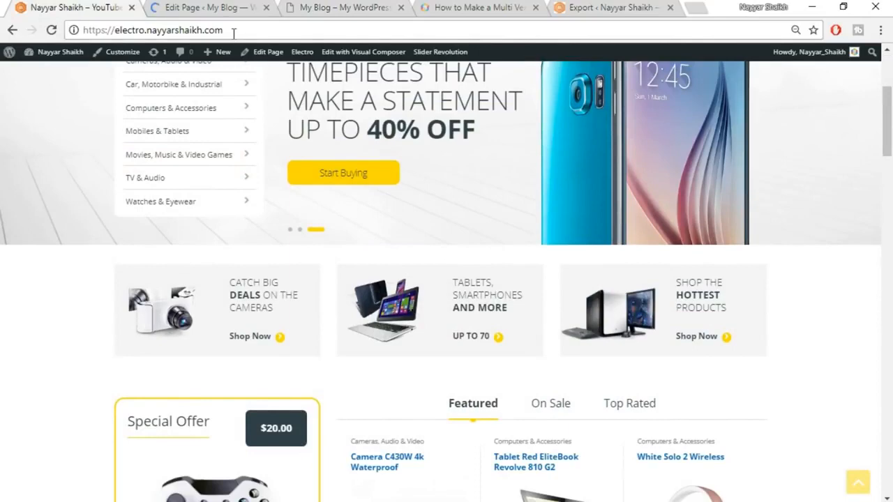
- Add an Ad Block element to the Home Page, found by searching 'AD B'
left_click(215, 6)
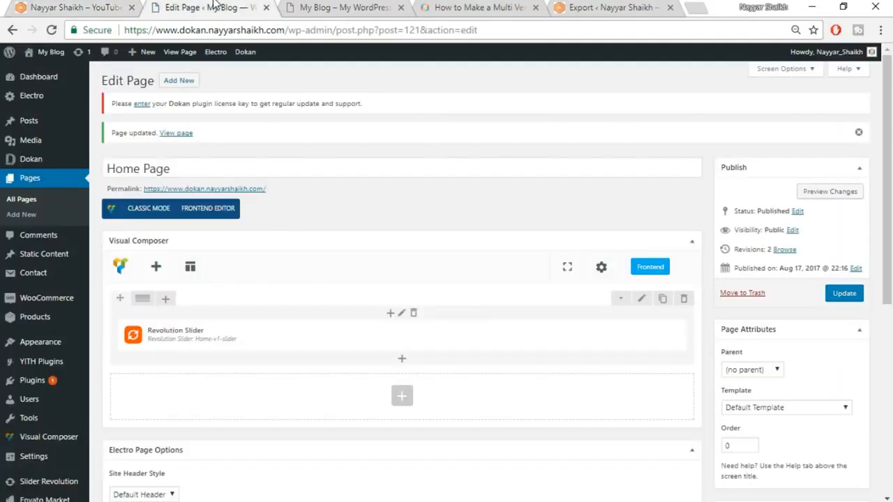
scroll(517, 263, "down", 2)
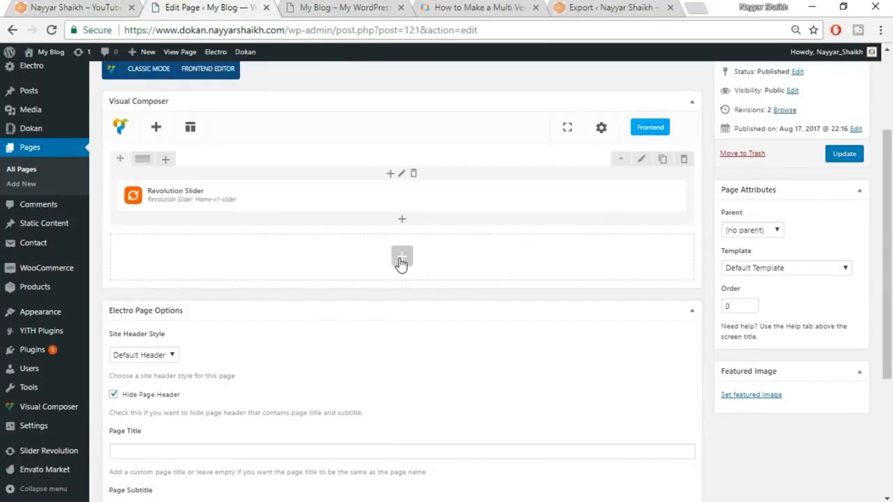
left_click(401, 262)
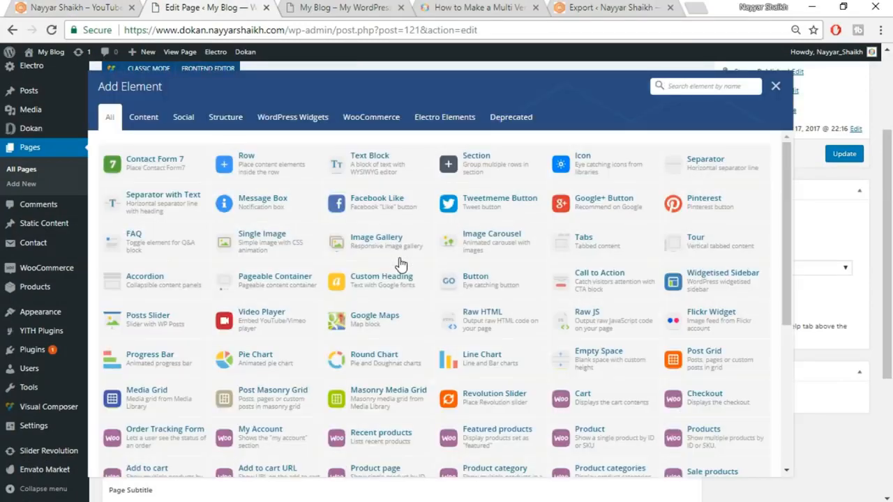
type("AD")
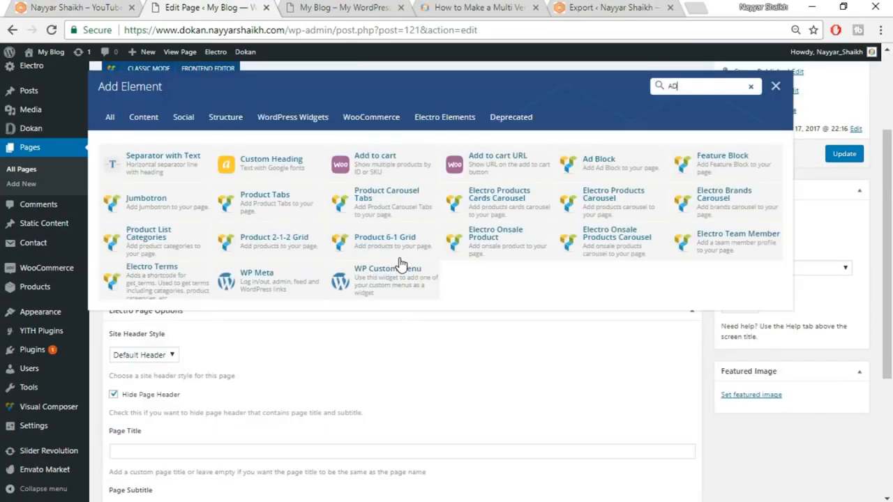
type(" B")
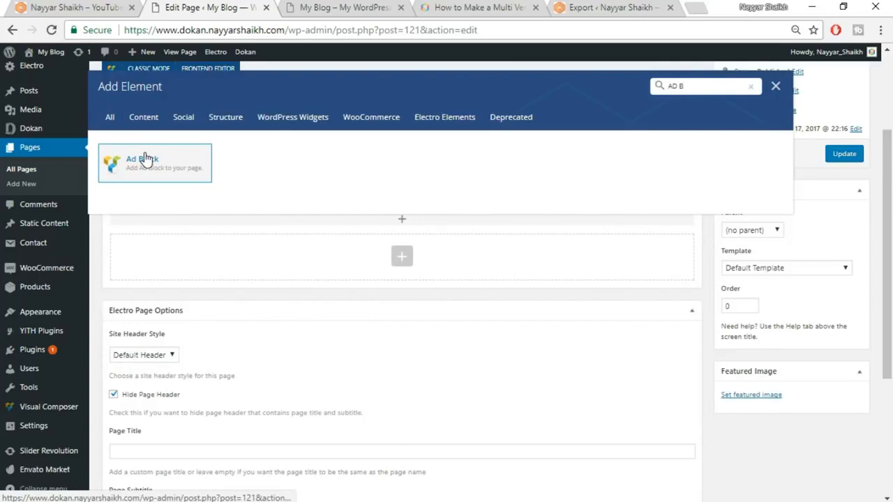
left_click(146, 158)
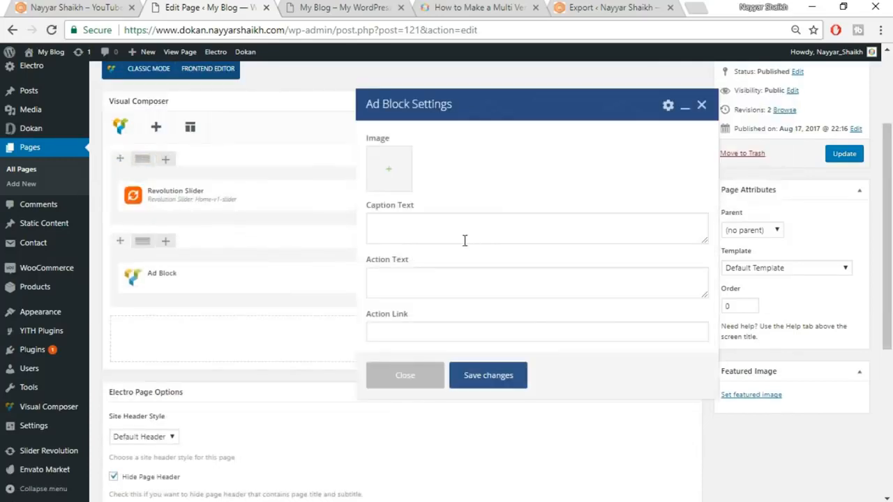
- Set the Ad Block image to the white camera picture from the media library
left_click(402, 178)
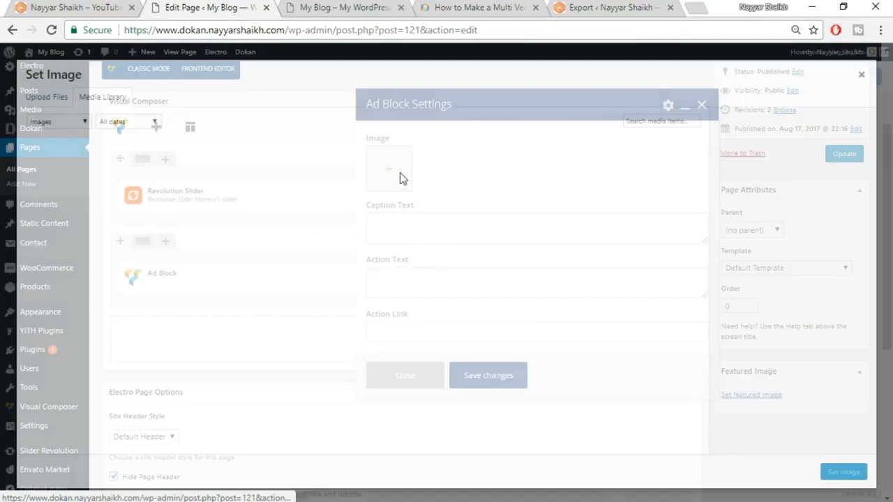
left_click(97, 7)
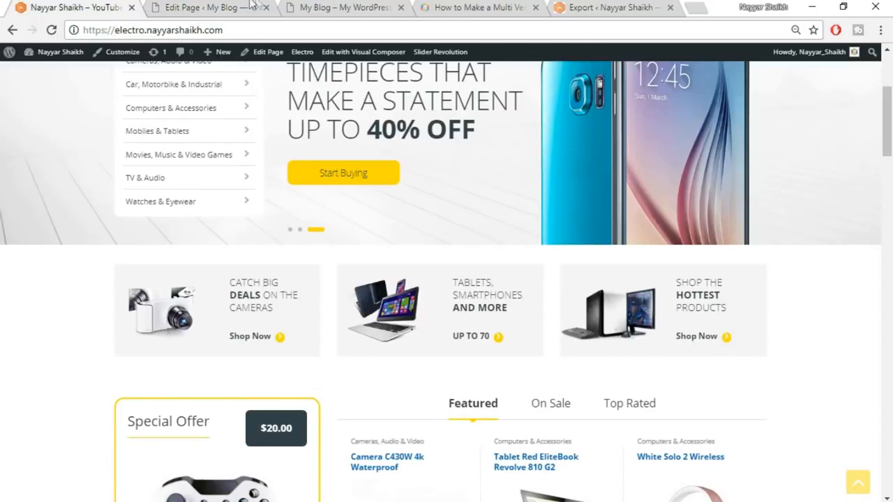
left_click(210, 9)
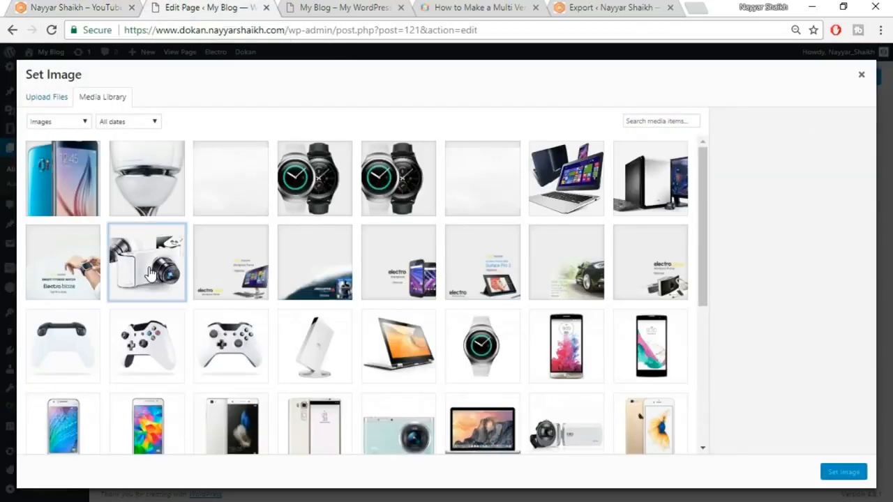
left_click(147, 272)
left_click(834, 474)
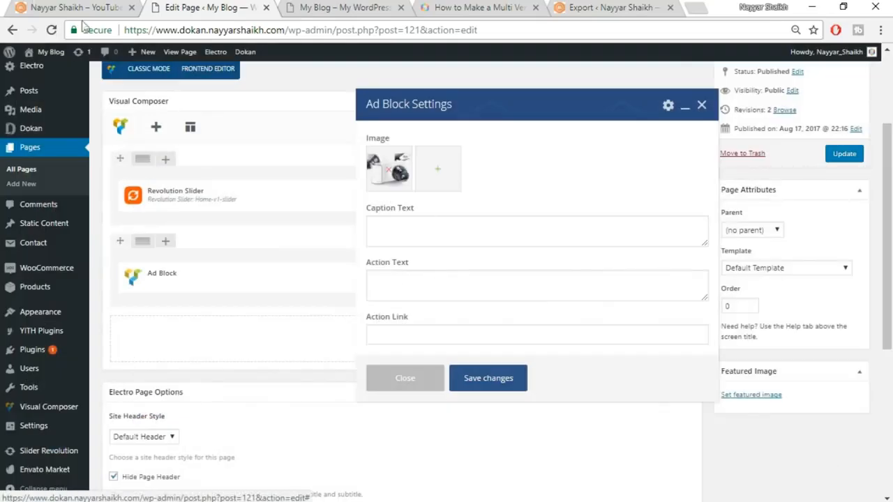
left_click(37, 7)
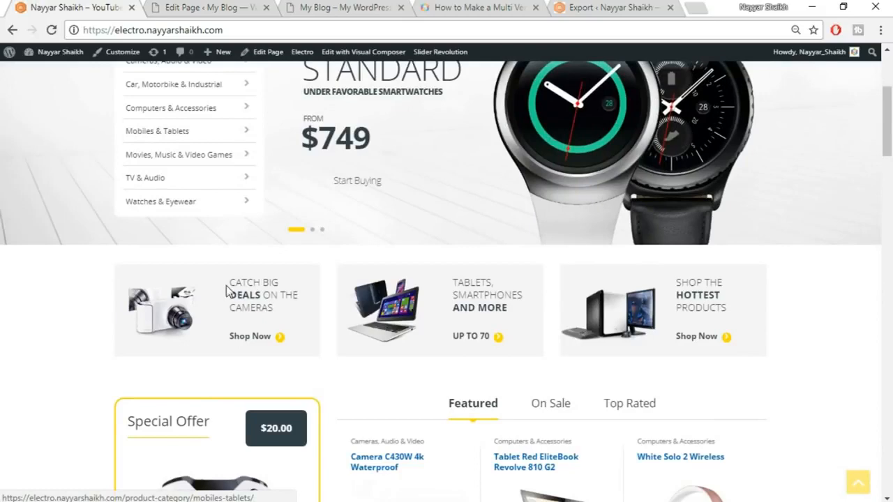
- Copy 'CATCH BIG DEALS ON THE CAMERAS' from the demo banner into the Caption Text field
left_click_drag(230, 286, 287, 311)
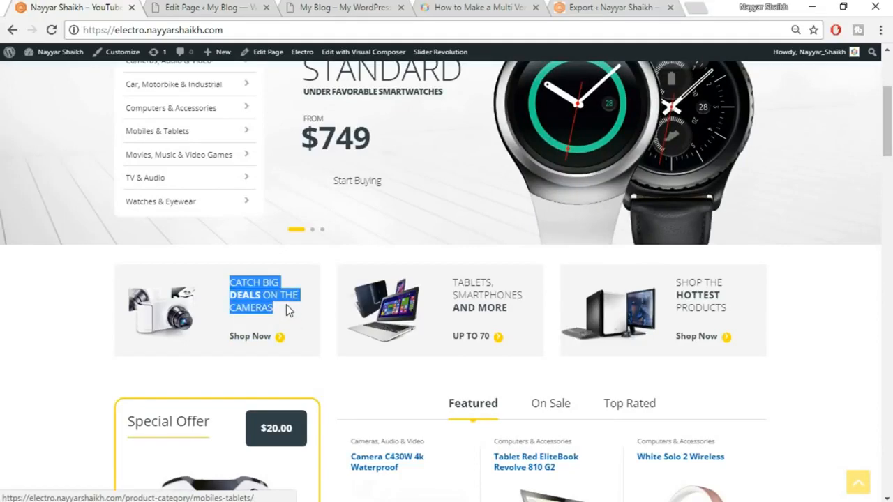
key("ctrl+c")
left_click(185, 6)
left_click(410, 242)
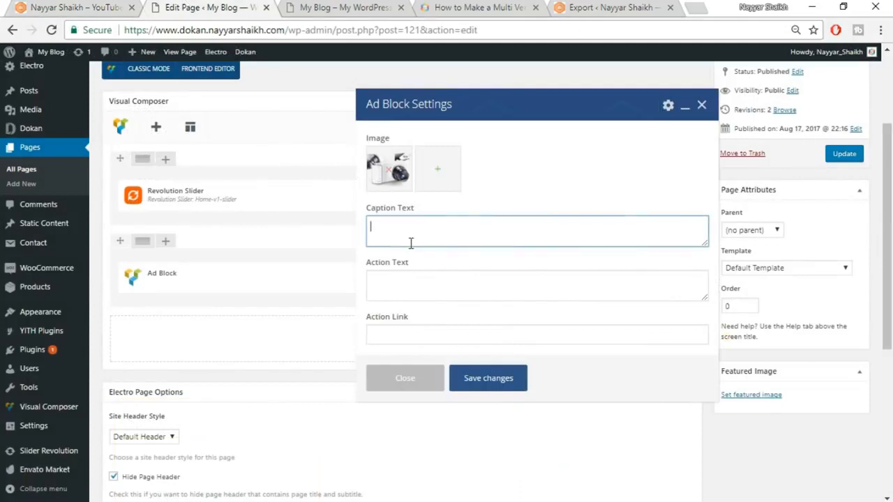
key("ctrl+v")
- Wrap DEALS in <strong> tags and save the Ad Block settings
left_click(66, 7)
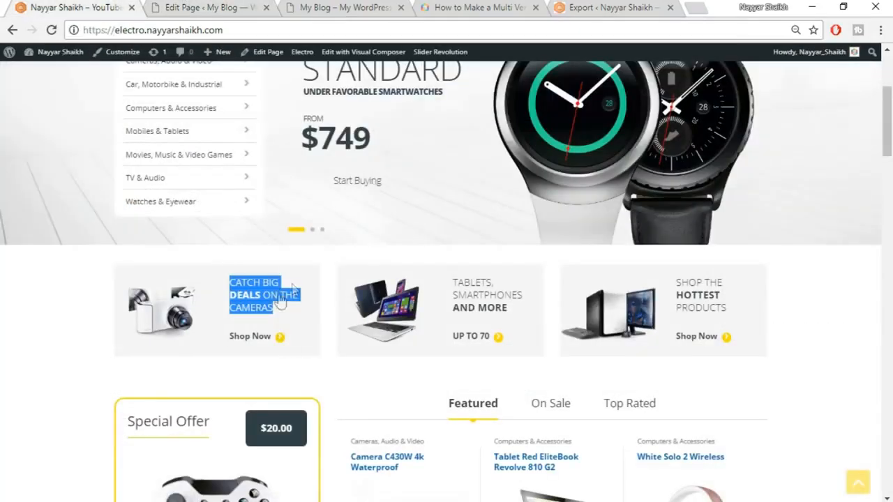
left_click(294, 290)
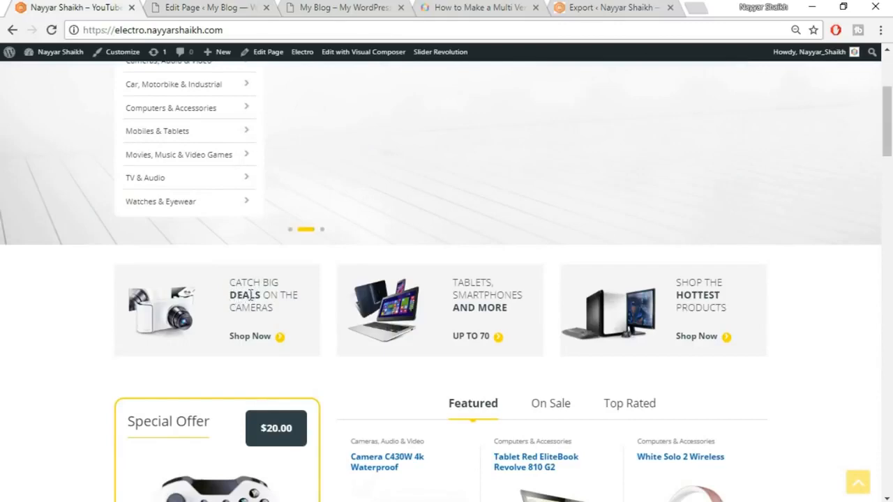
left_click(229, 7)
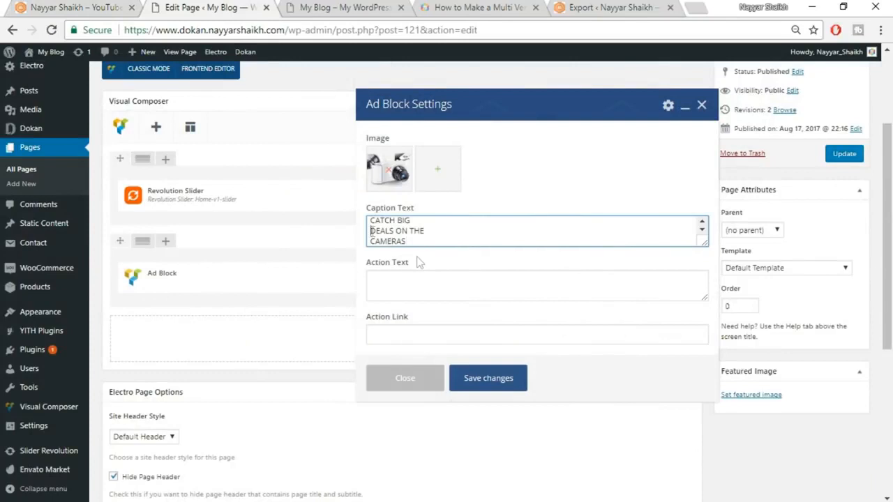
type("<STRONG")
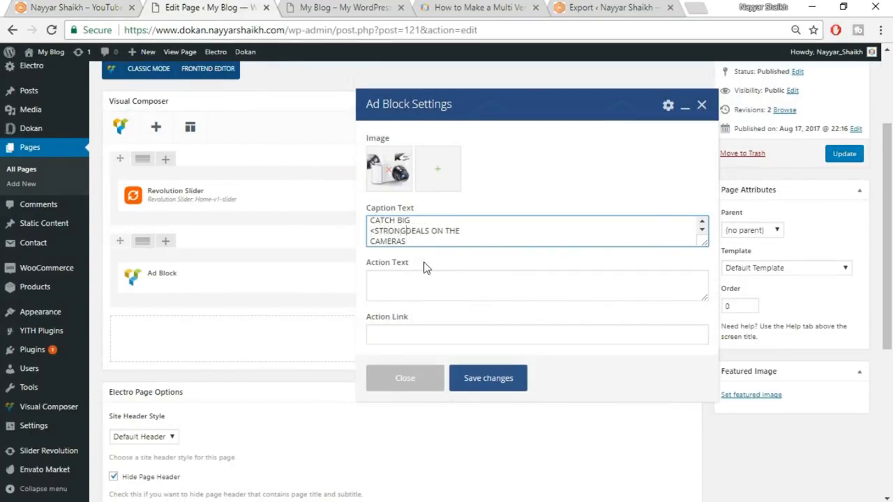
key("BackSpace")
key("BackSpace")
key("BackSpace")
key("BackSpace")
key("BackSpace")
key("BackSpace")
type("strong")
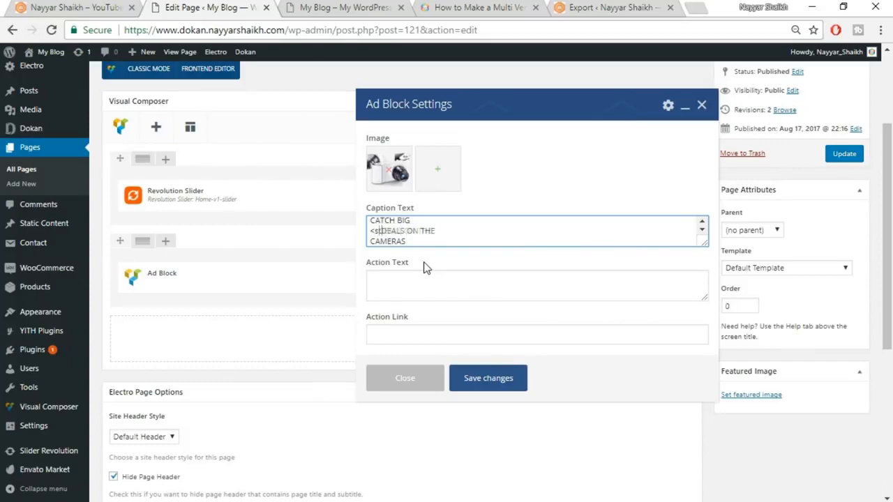
type(">")
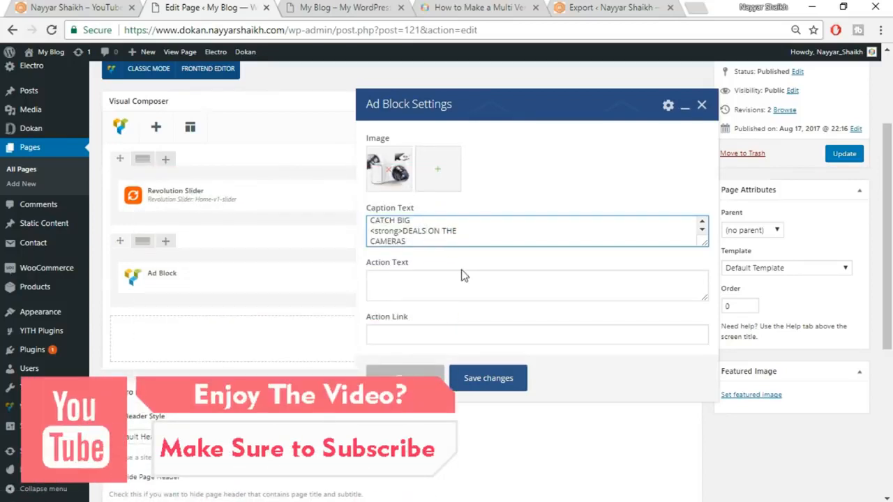
type("</strong>")
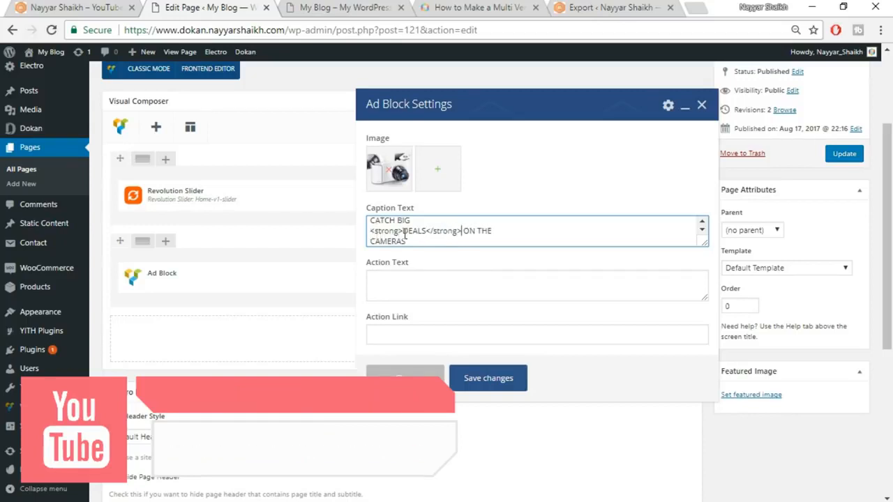
left_click_drag(403, 233, 369, 233)
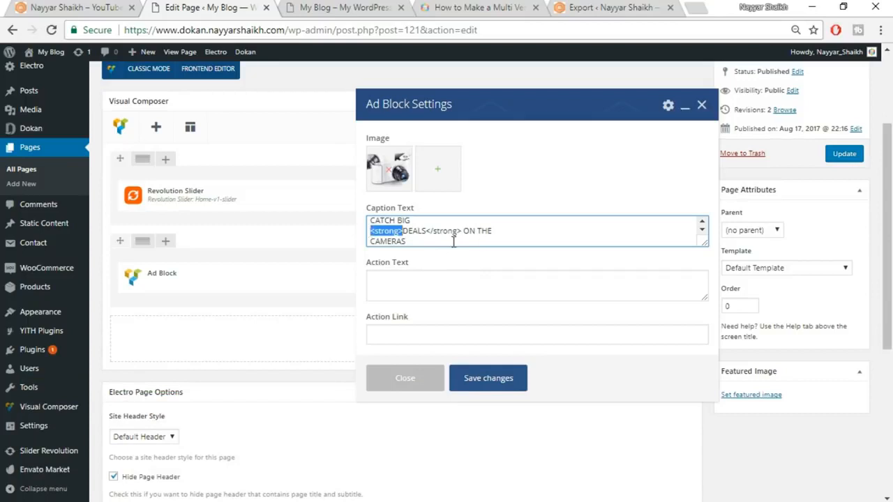
left_click_drag(425, 232, 466, 235)
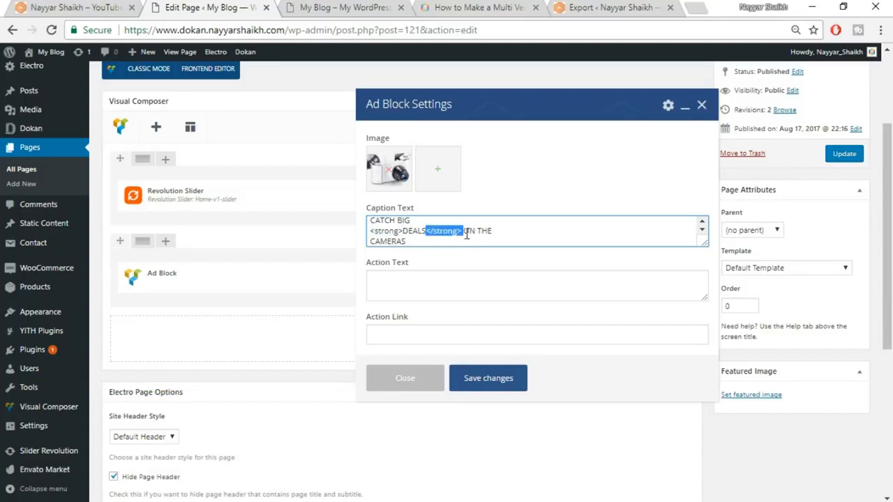
left_click(428, 240)
left_click(516, 382)
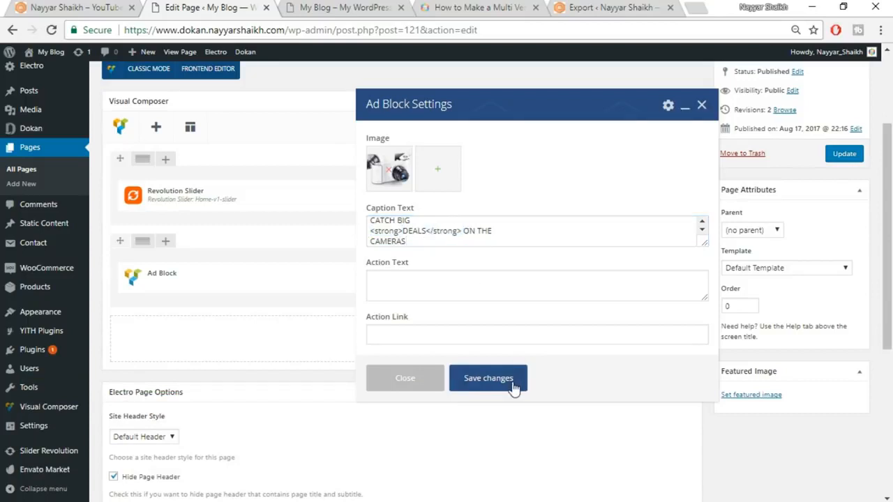
left_click(95, 7)
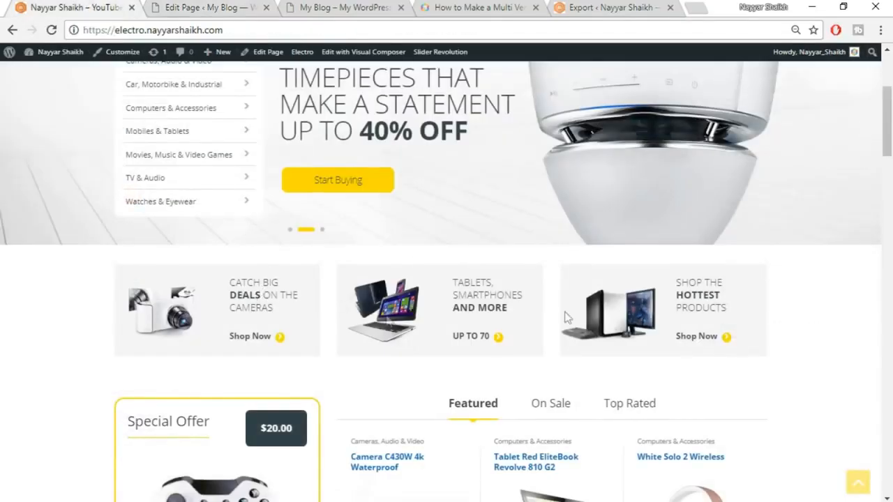
- Split the ad row into three equal columns and add an Ad Block to the middle one
left_click(183, 6)
mouse_move(143, 241)
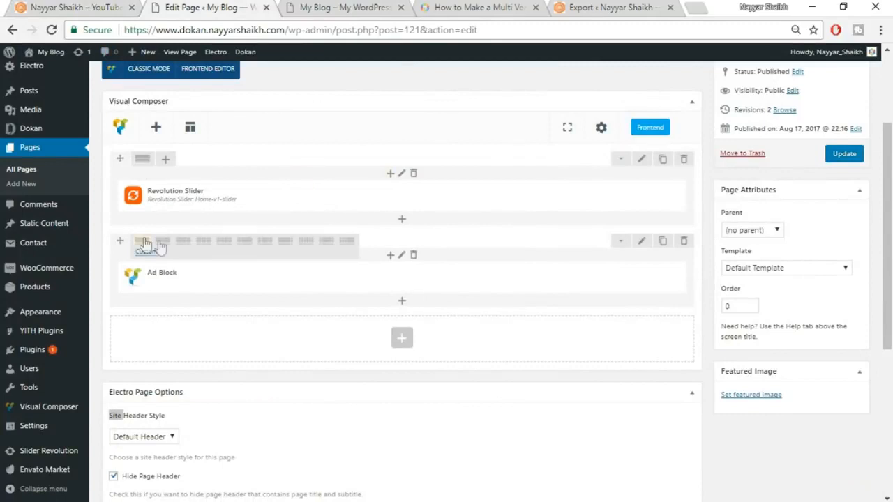
left_click(205, 250)
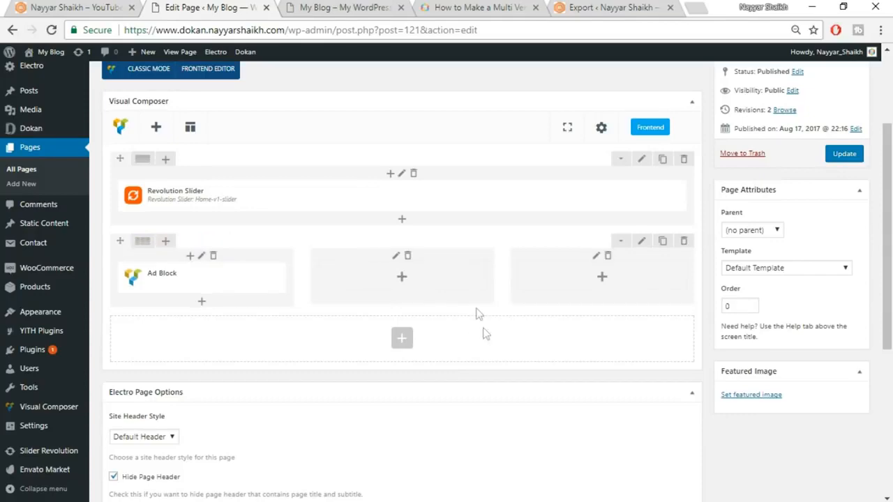
mouse_move(186, 289)
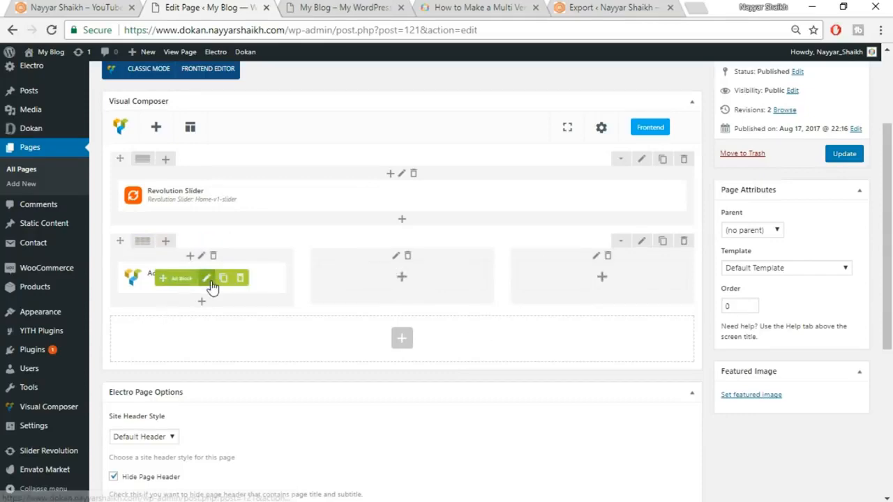
left_click(402, 278)
type("ad")
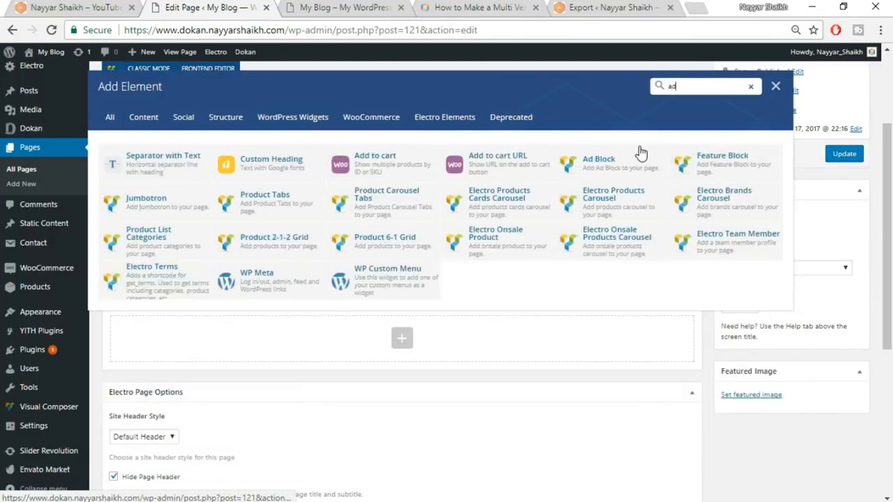
left_click(140, 160)
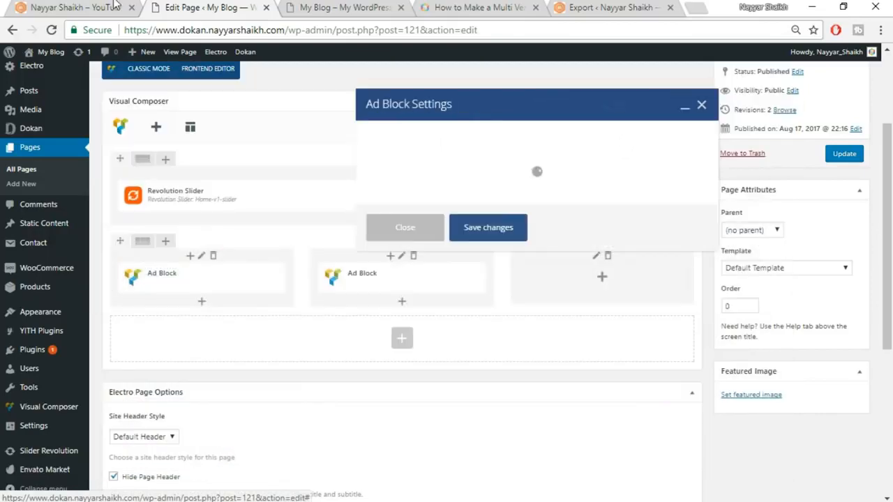
- Copy the demo's tablets caption and set the laptop-and-tablet image on the new Ad Block
left_click(87, 7)
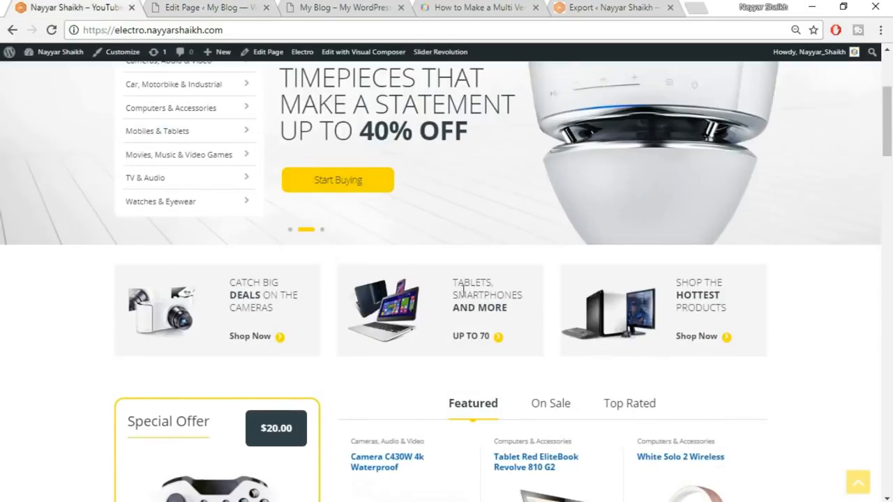
left_click_drag(455, 280, 510, 318)
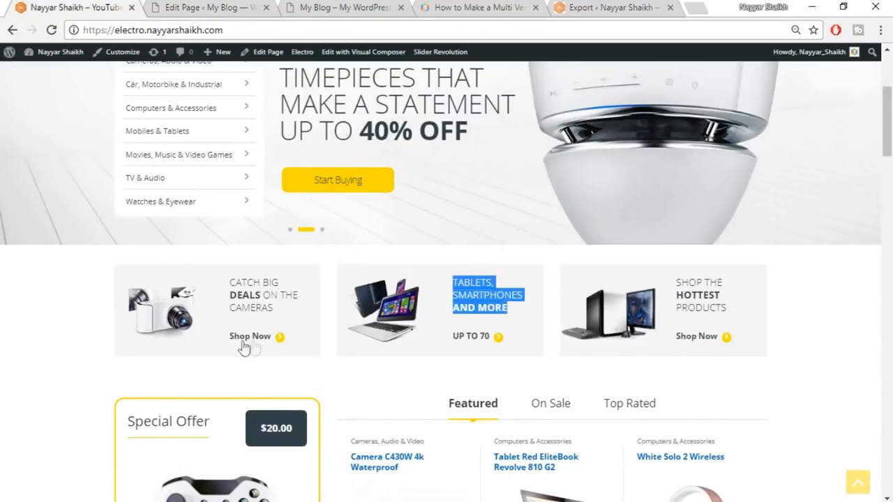
left_click(206, 7)
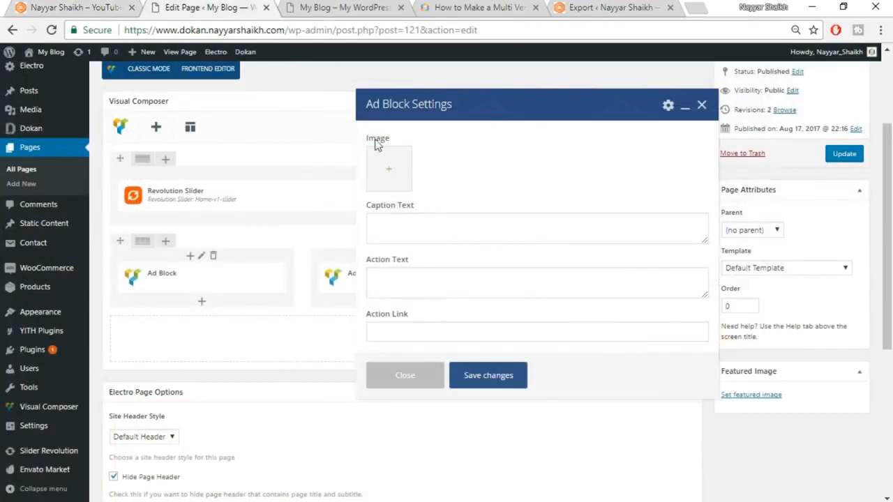
left_click(401, 183)
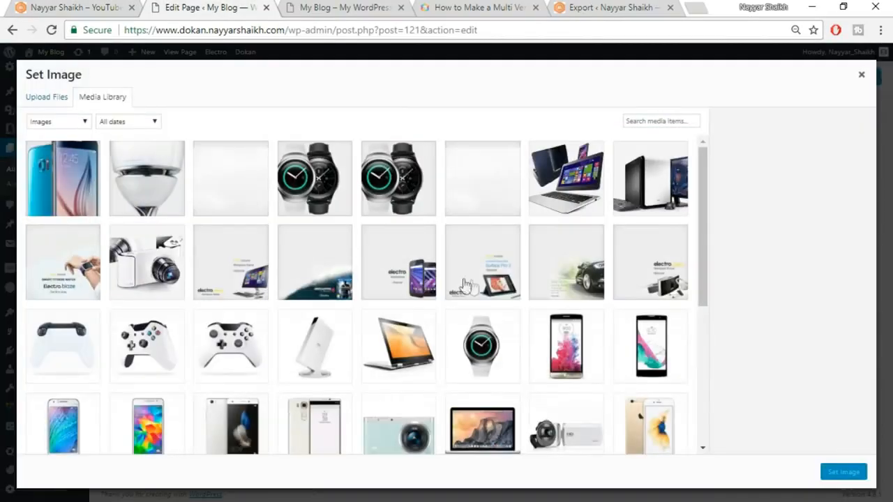
left_click(571, 202)
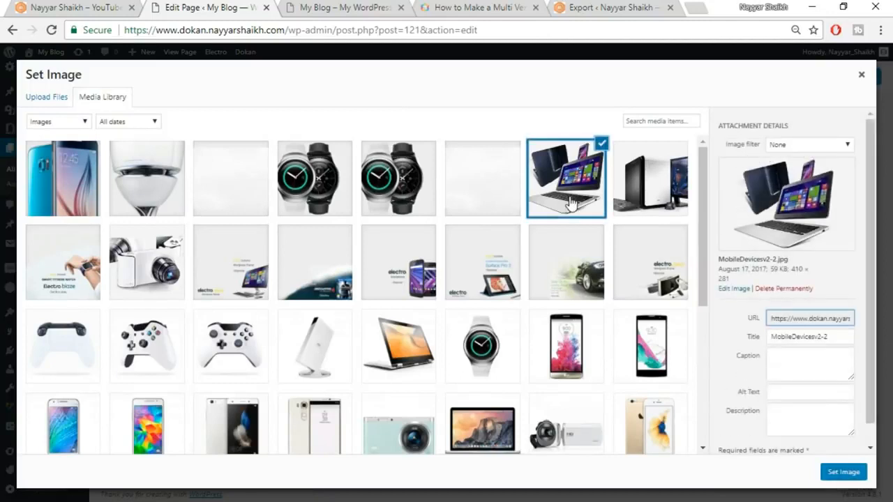
left_click(839, 475)
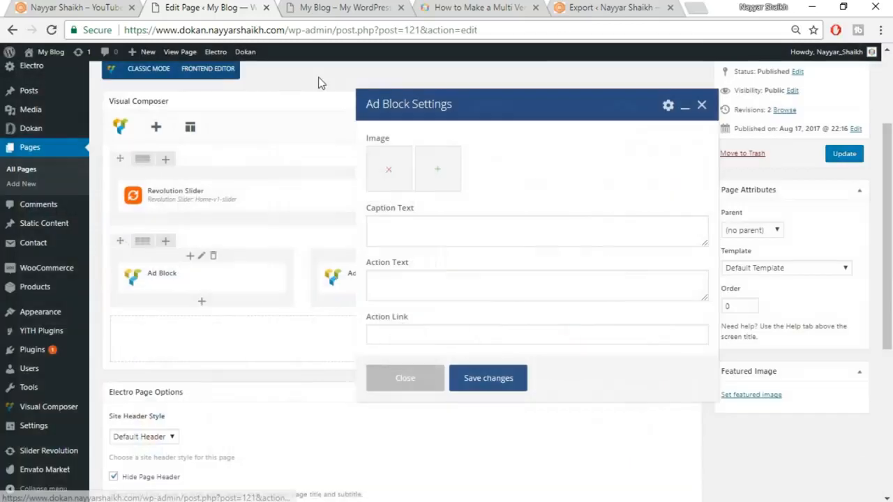
- Paste the caption 'TABLETS, SMARTPHONES AND MORE' and wrap AND MORE in <strong> tags
left_click(75, 7)
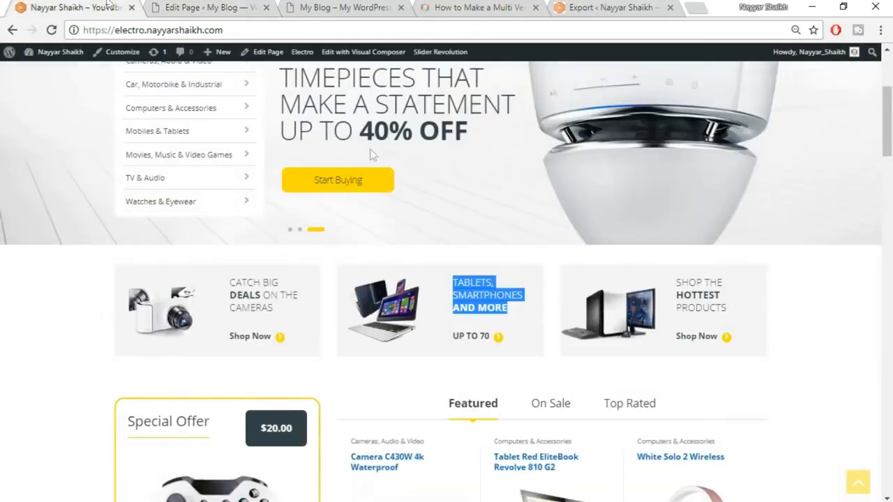
left_click(253, 7)
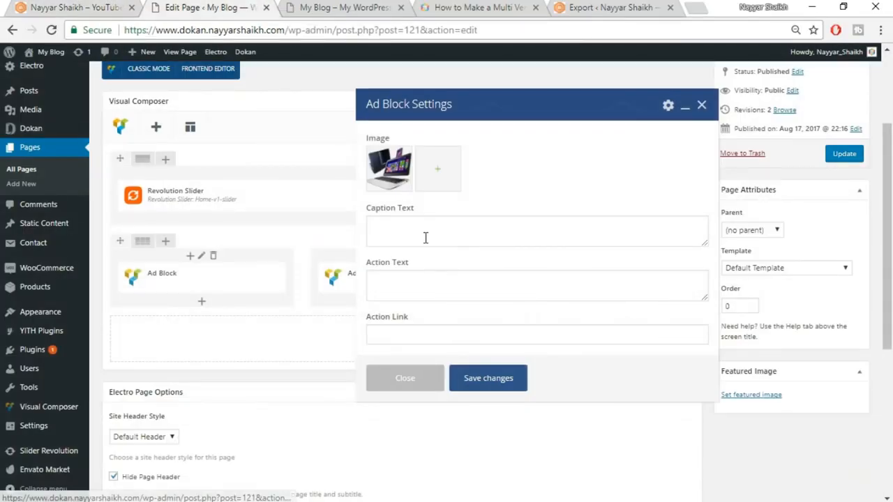
left_click(424, 237)
key("ctrl+v")
left_click(39, 7)
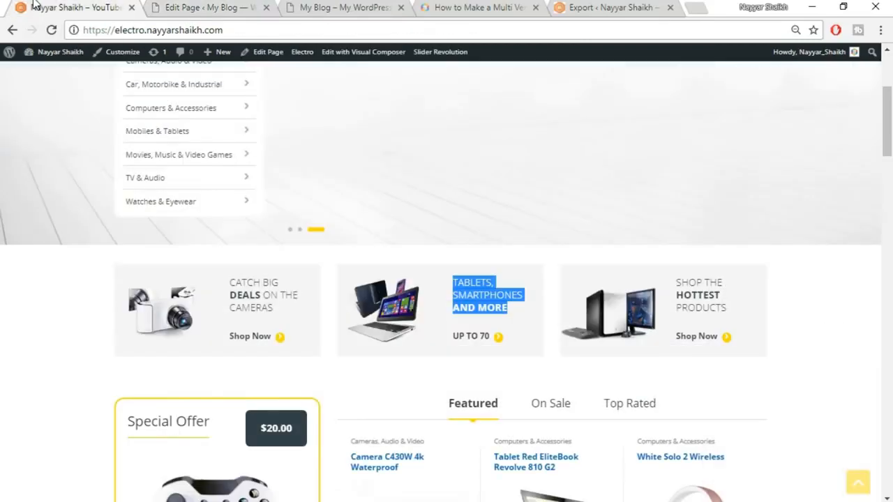
left_click(543, 291)
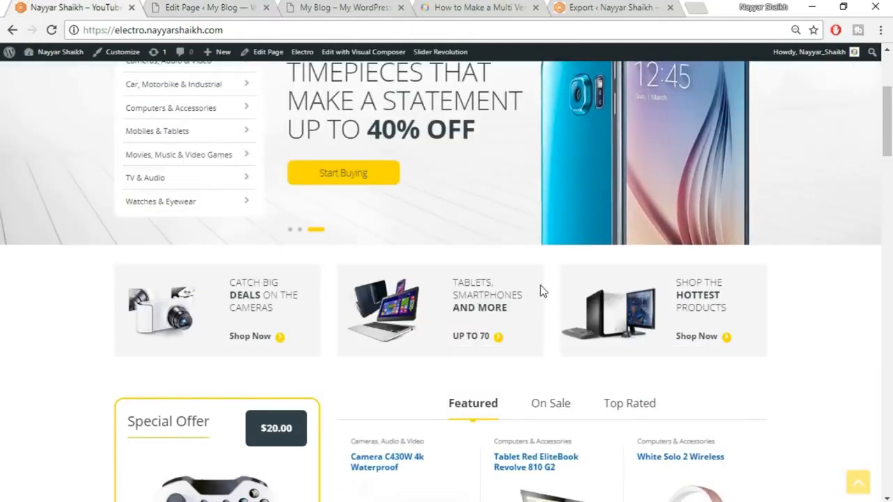
left_click(237, 8)
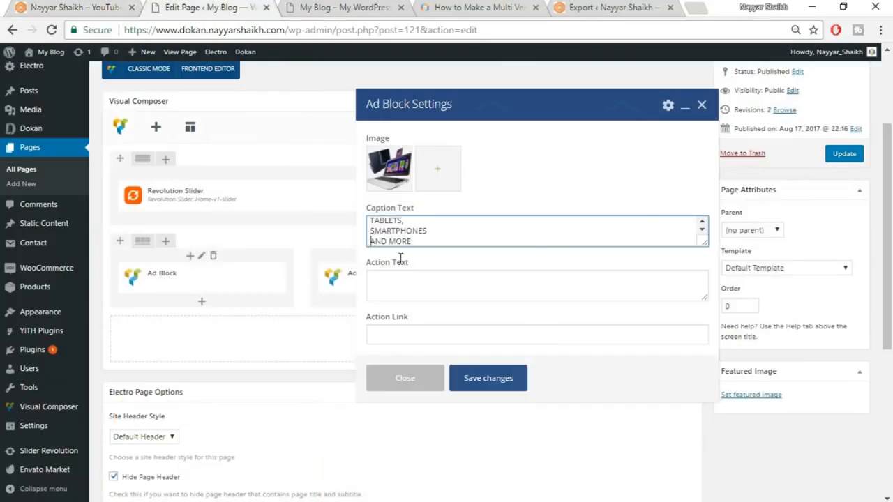
type("<strong<")
key("BackSpace")
type(">")
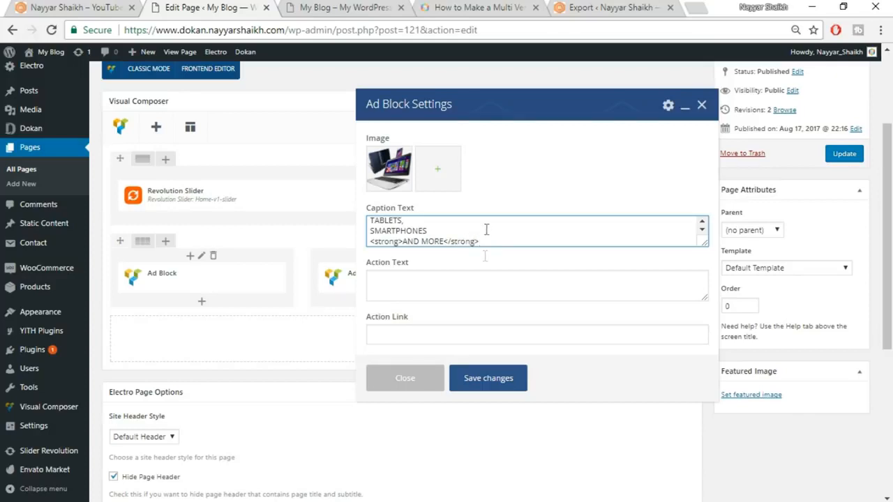
- Set action text 'UP TO 70' with action link '#' and save the tablets Ad Block
left_click(483, 292)
left_click(96, 7)
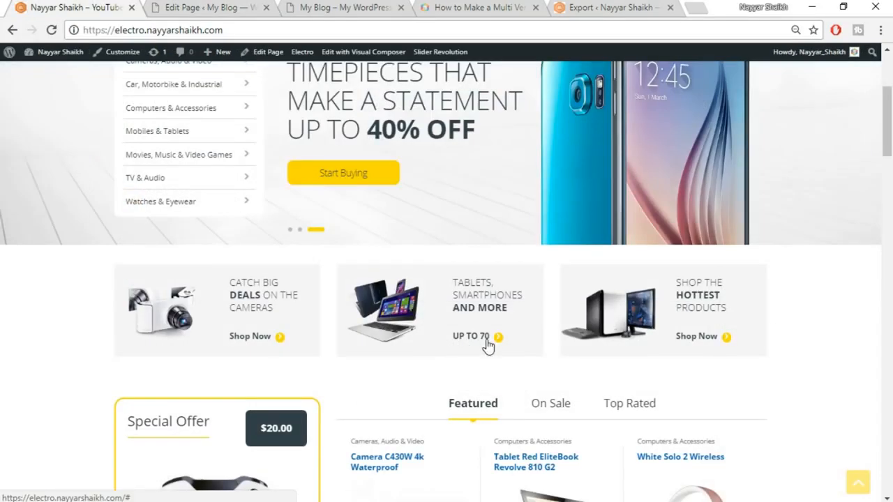
left_click(203, 7)
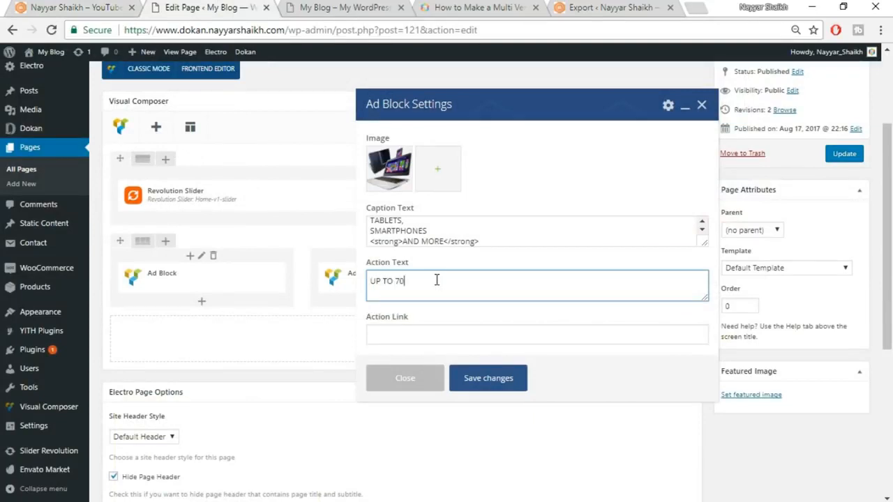
left_click(436, 333)
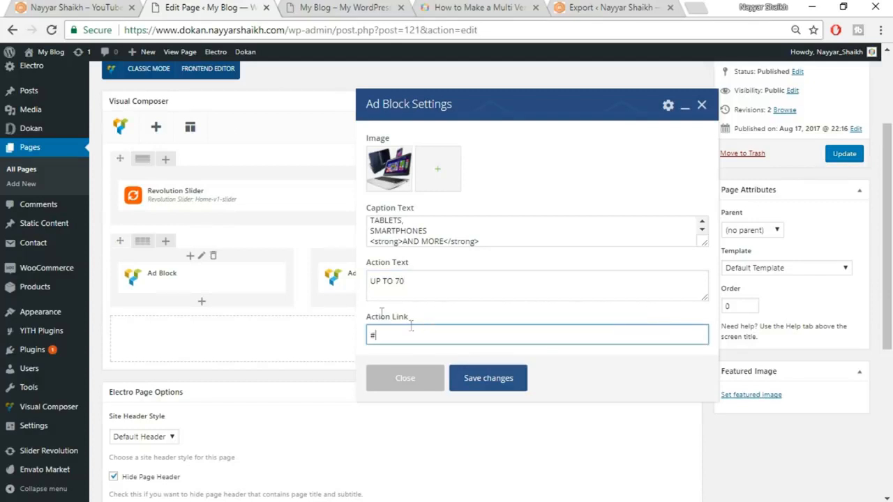
left_click(70, 6)
left_click(503, 382)
- Open the camera Ad Block's settings for editing
left_click(207, 278)
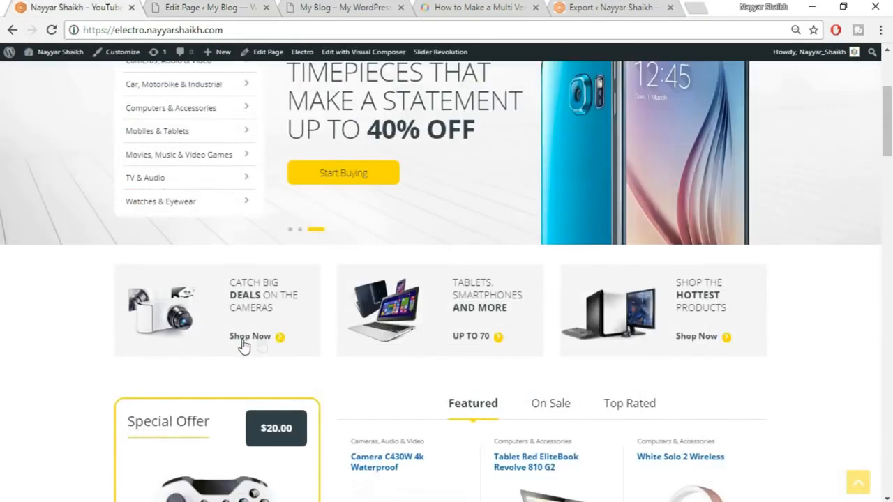
left_click(213, 7)
scroll(437, 279, "down", 2)
- Set the camera Ad Block's action text to SHOP NOW and save it
left_click(436, 279)
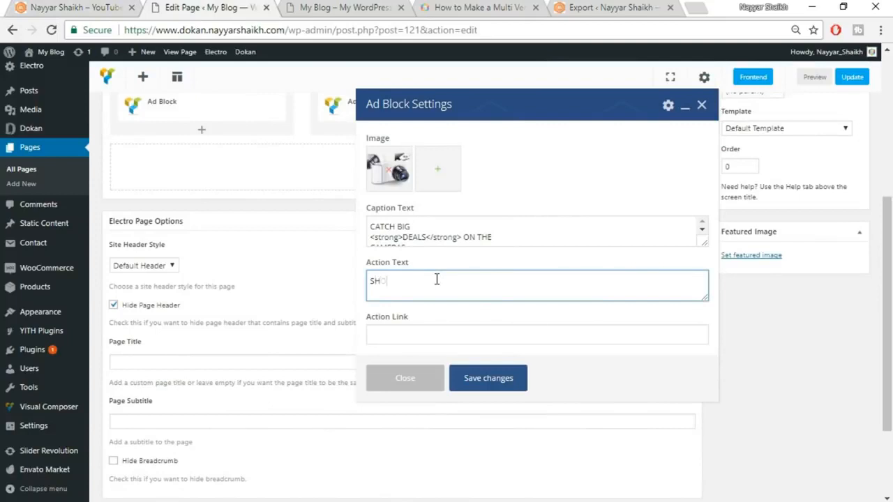
left_click(425, 327)
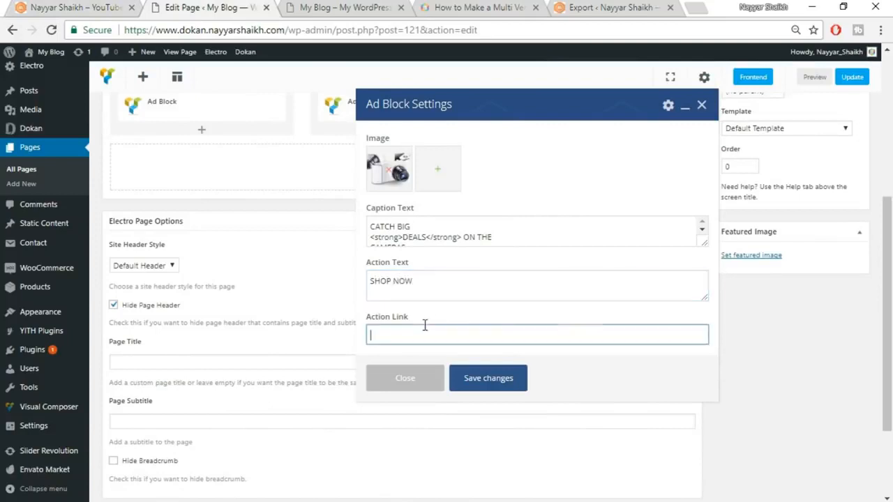
left_click(488, 378)
scroll(496, 395, "up", 3)
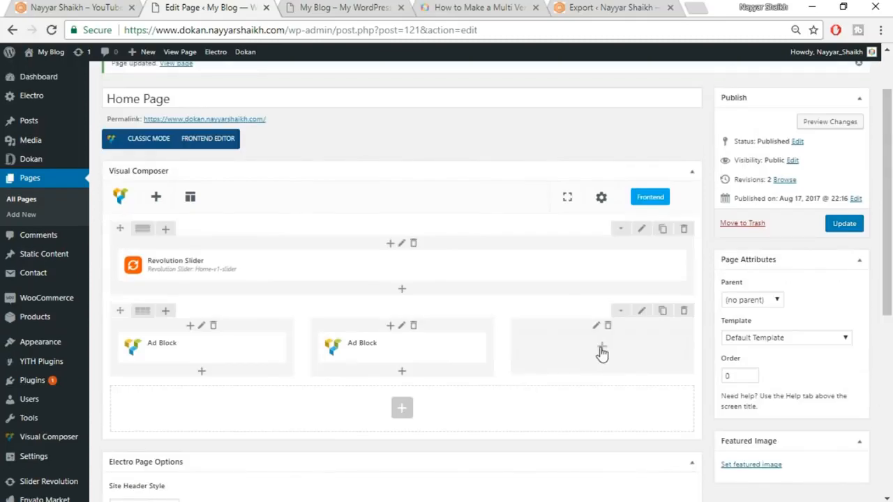
- Add an Ad Block to the third column and copy the demo's 'SHOP THE HOTTEST PRODUCTS' caption
left_click(602, 345)
type("aD")
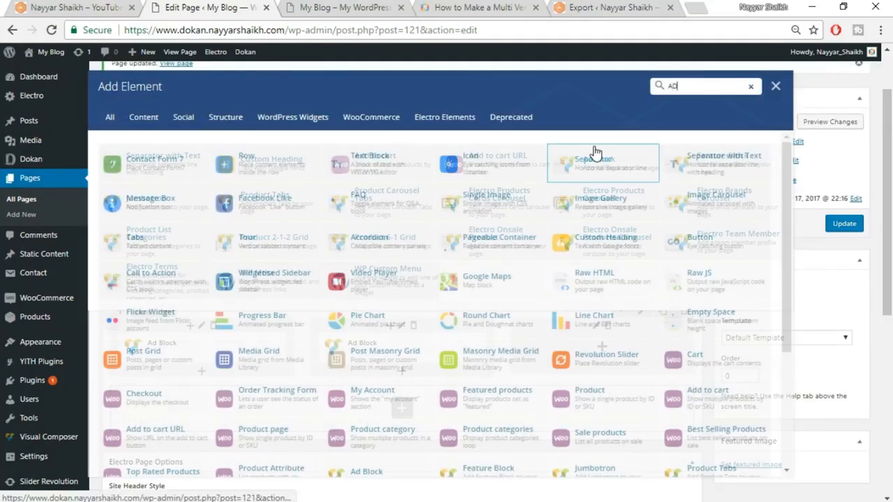
left_click(177, 156)
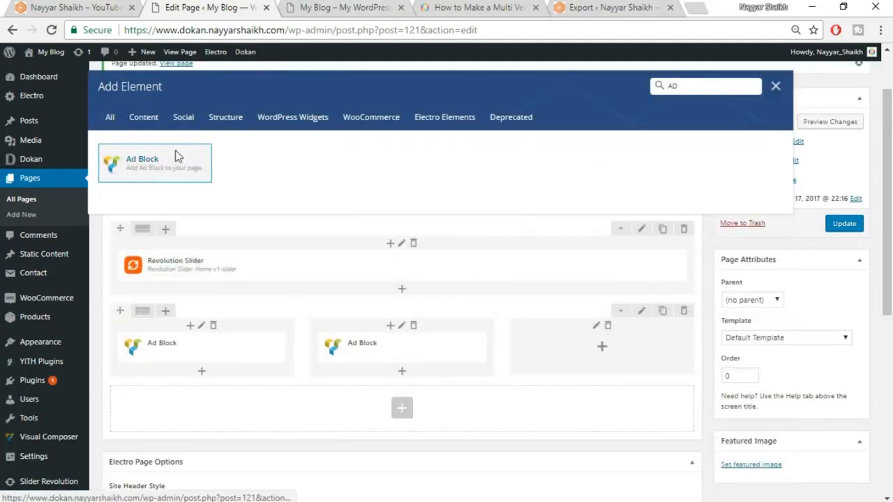
left_click(85, 10)
left_click_drag(676, 280, 752, 315)
key("ctrl+c")
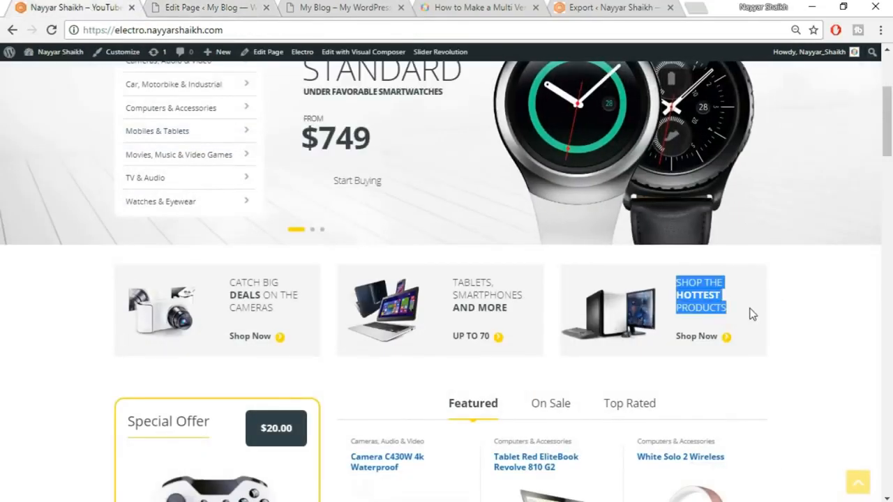
left_click(226, 6)
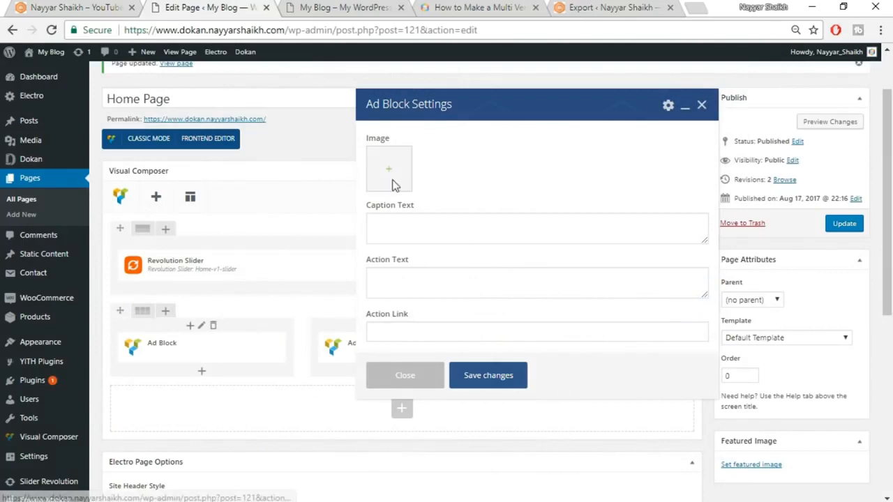
- Set the DesktopPC image and paste the caption with HOTTEST wrapped in <strong> tags
left_click(392, 185)
left_click(635, 192)
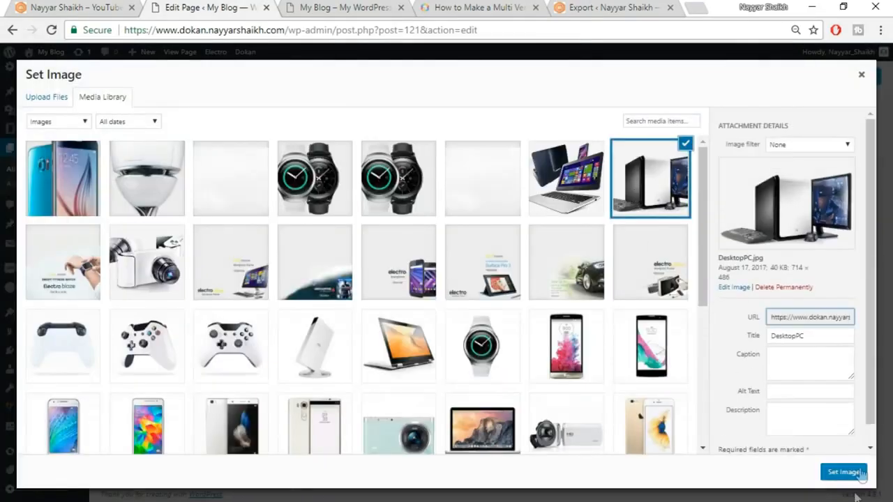
left_click(860, 472)
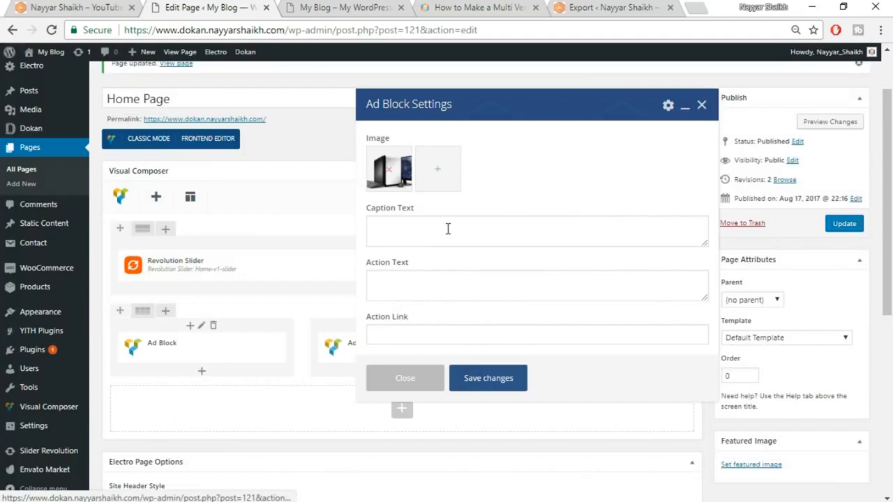
left_click(447, 229)
key("ctrl+v")
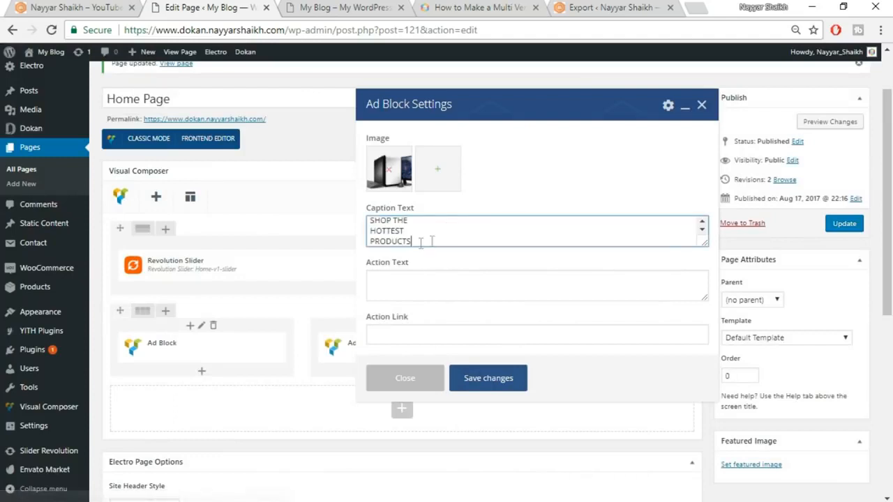
left_click(370, 232)
type("<strong>HOTTEST")
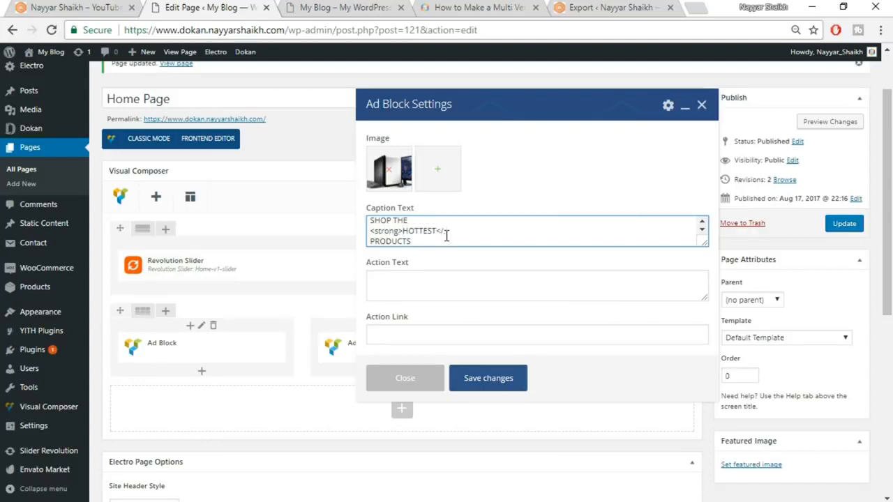
type("</strong>")
- Enter SHOP NOW as action text with link '#' and save the third Ad Block
left_click(481, 278)
left_click(63, 7)
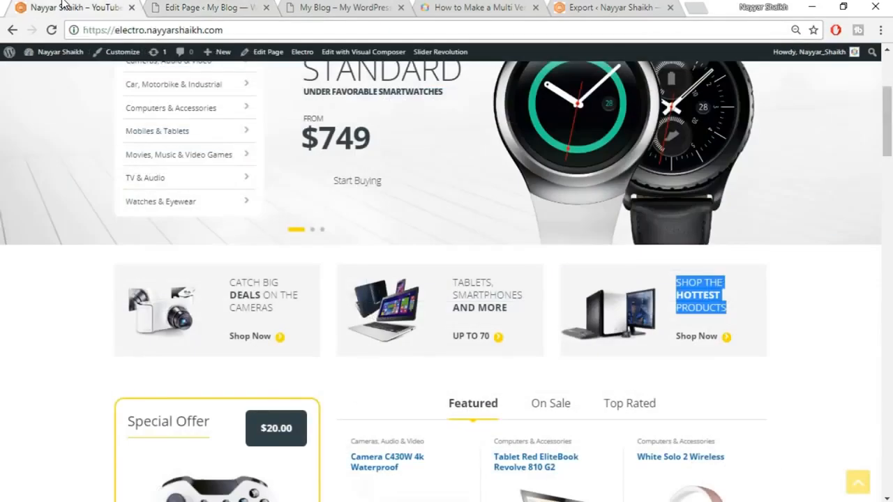
left_click(167, 7)
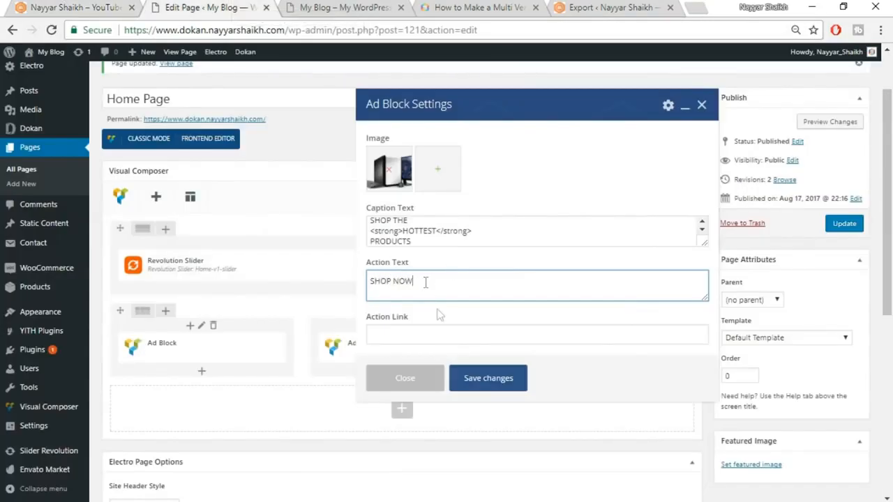
left_click(445, 334)
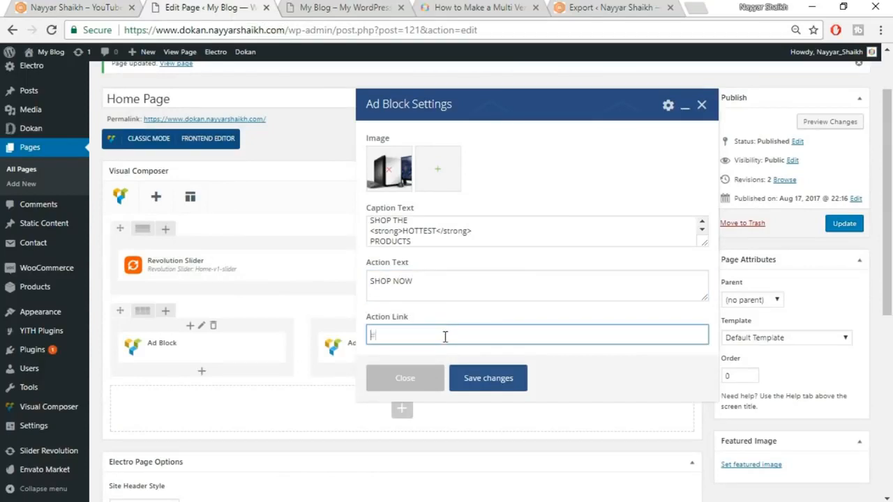
left_click(492, 388)
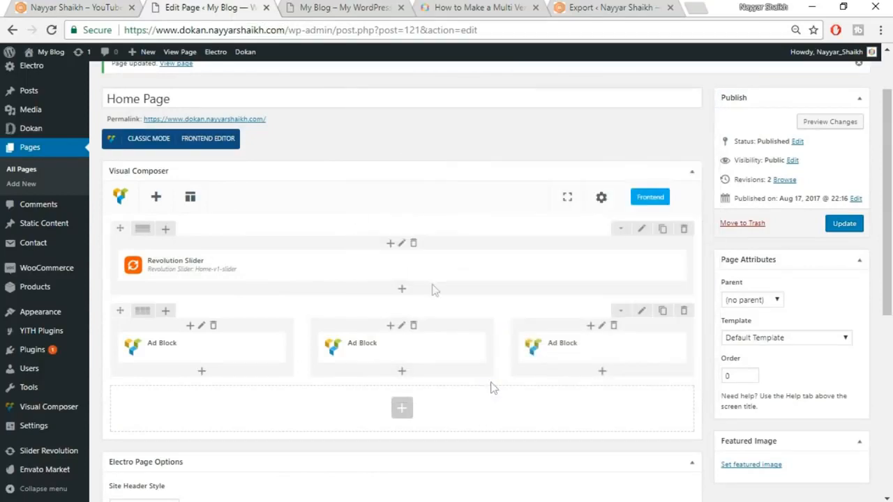
- Update the home page and reload the local storefront to view the new promo banners
left_click(854, 224)
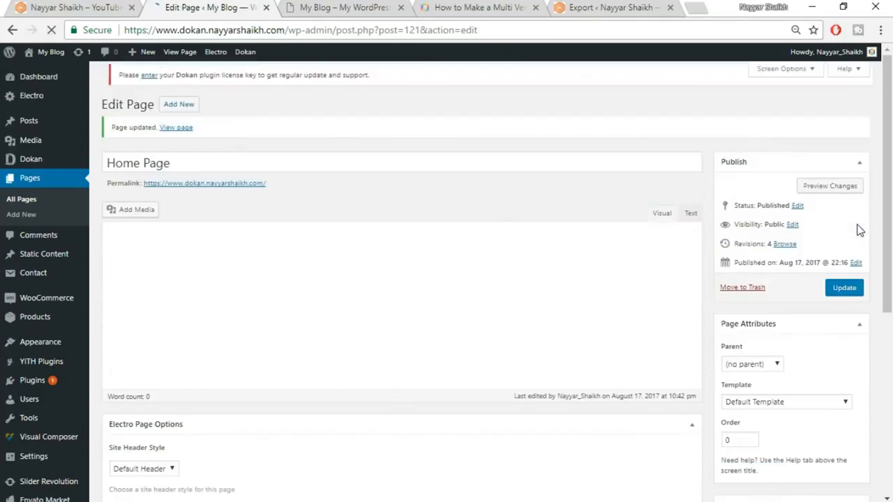
left_click(377, 7)
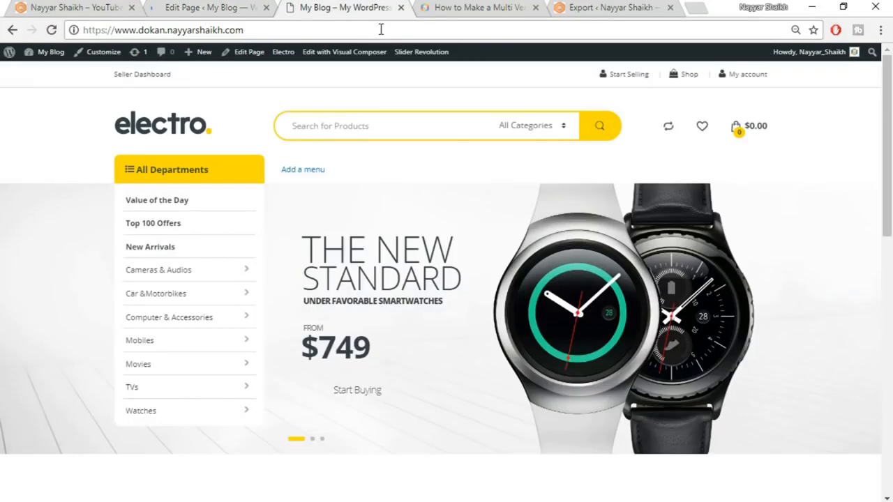
left_click(381, 29)
key("Return")
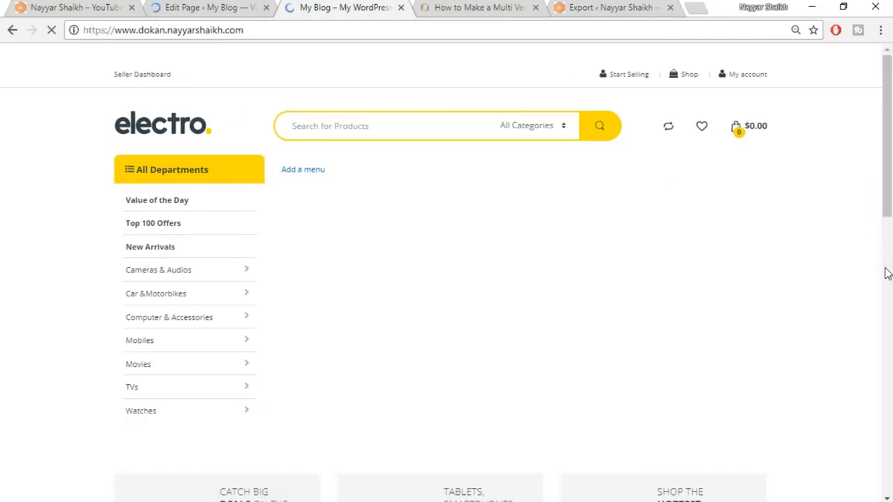
scroll(887, 273, "down", 3)
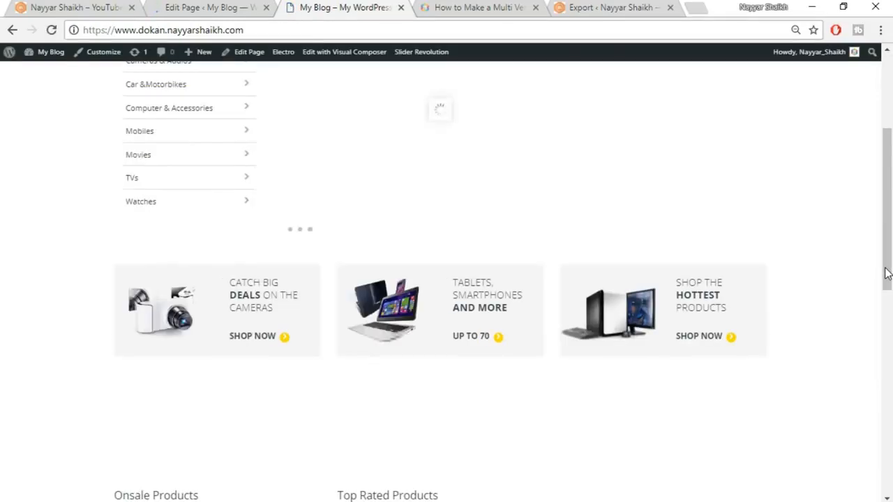
- Compare the three banners against the reference demo storefront, then return to the page editor
left_click(105, 7)
scroll(577, 270, "down", 3)
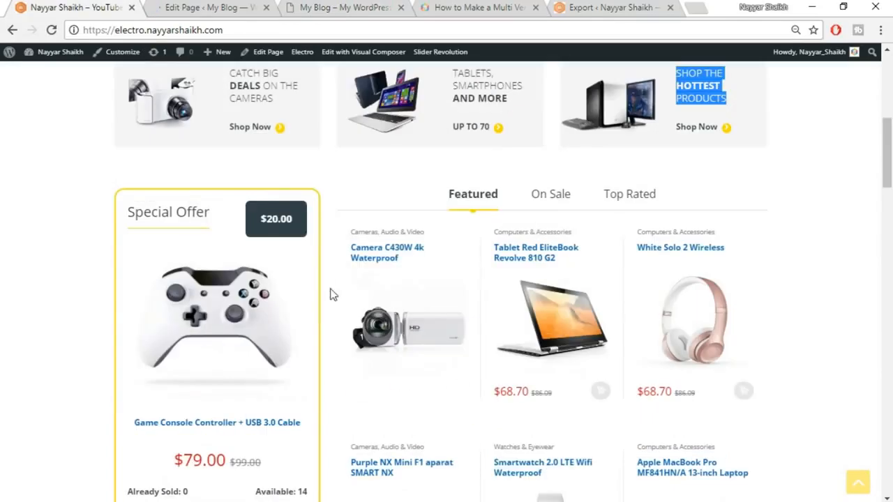
scroll(633, 423, "down", 2)
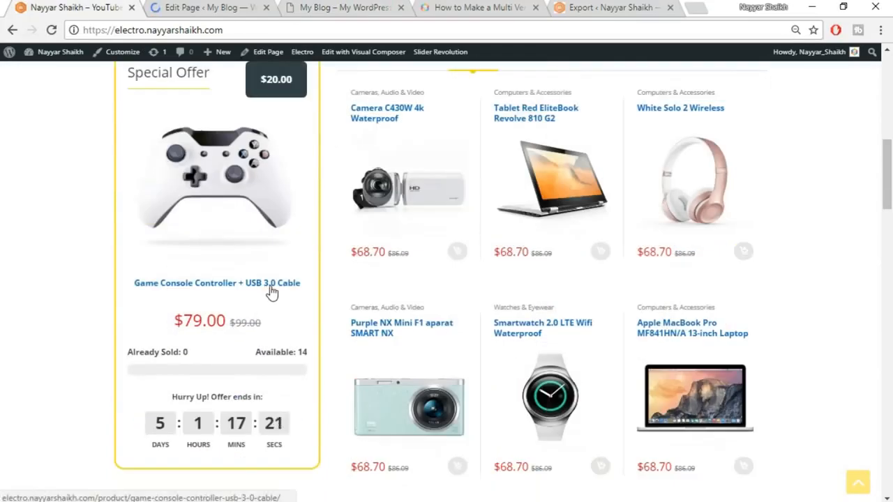
scroll(272, 292, "up", 1)
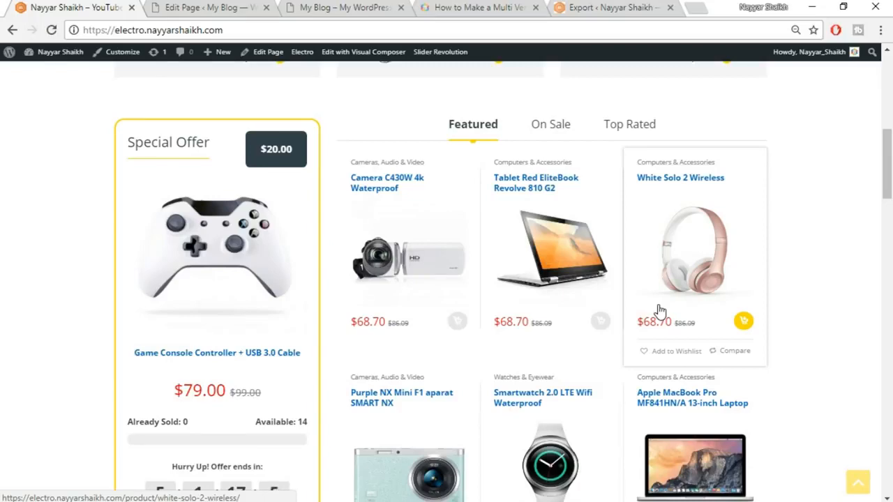
left_click(209, 8)
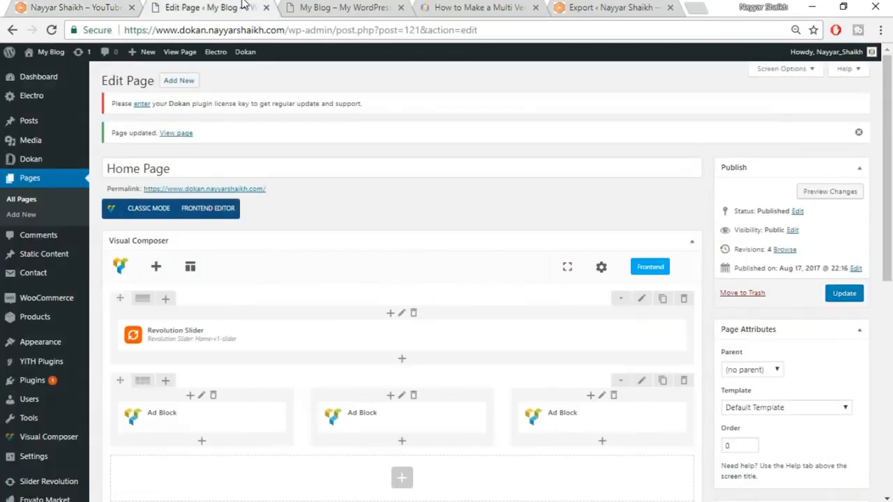
- Start a new product and paste the title 'Tablet Red EliteBook Revolve 810 G2' from the storefront
mouse_move(21, 323)
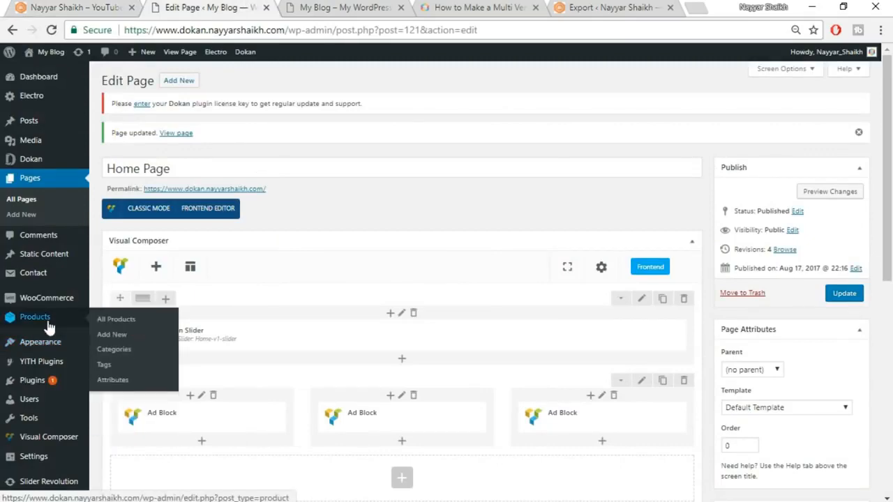
left_click(111, 335)
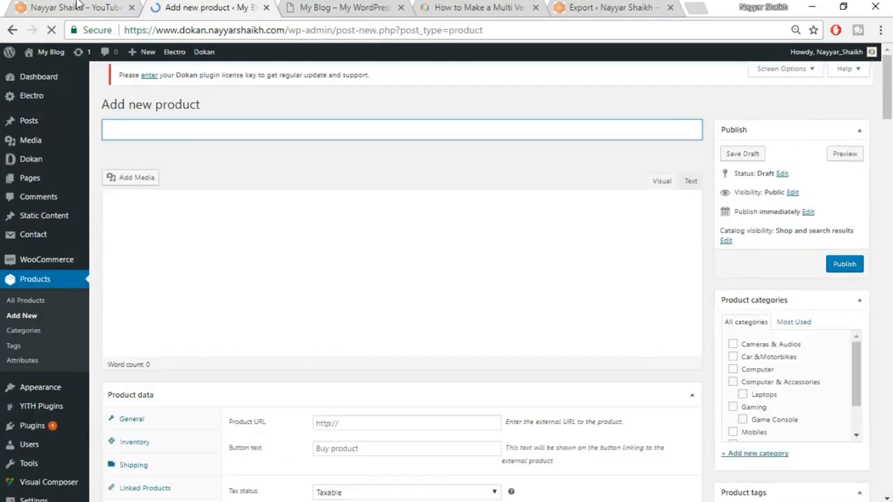
left_click(76, 8)
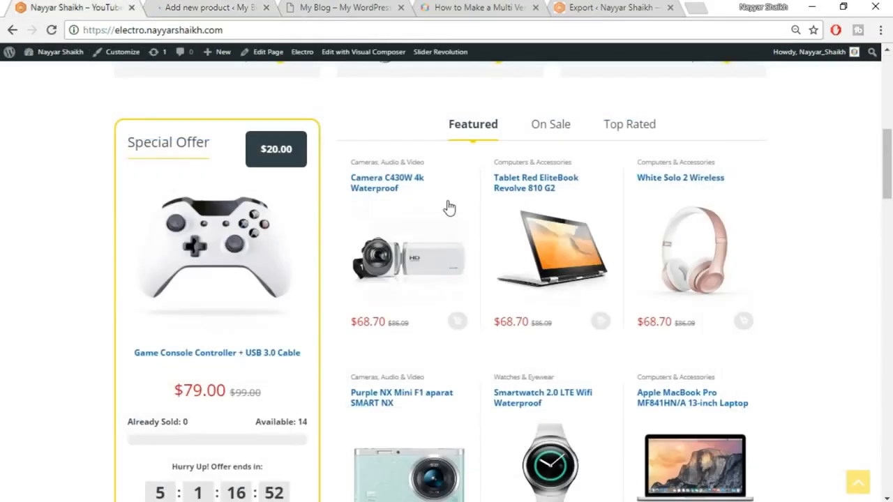
left_click(572, 215)
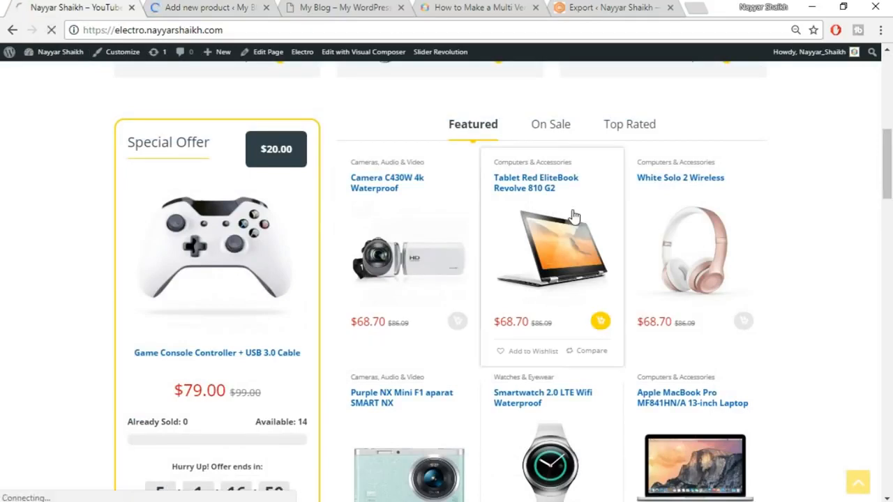
left_click_drag(493, 272, 738, 275)
key("ctrl+c")
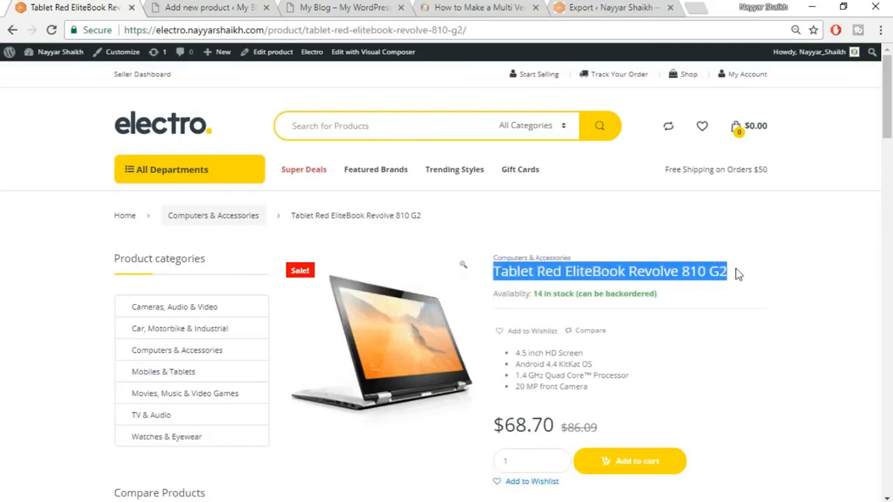
left_click(244, 7)
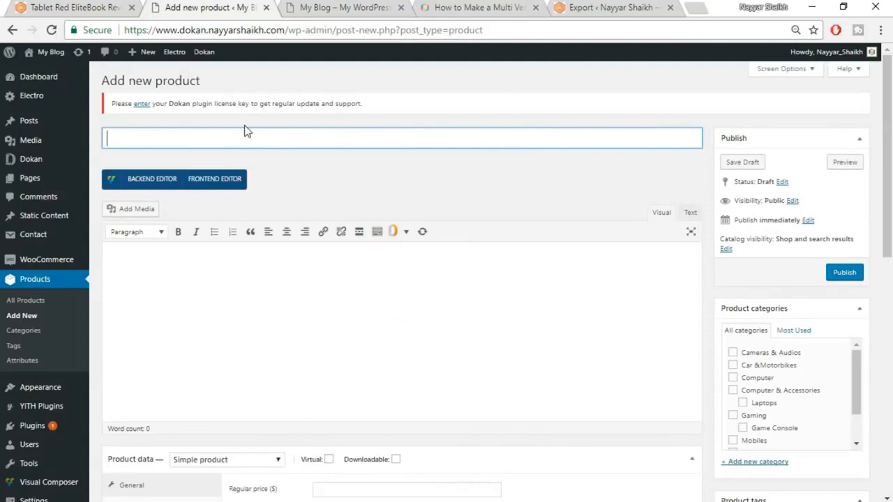
key("ctrl+v")
- Copy the four specification bullets into the Product short description
left_click(75, 7)
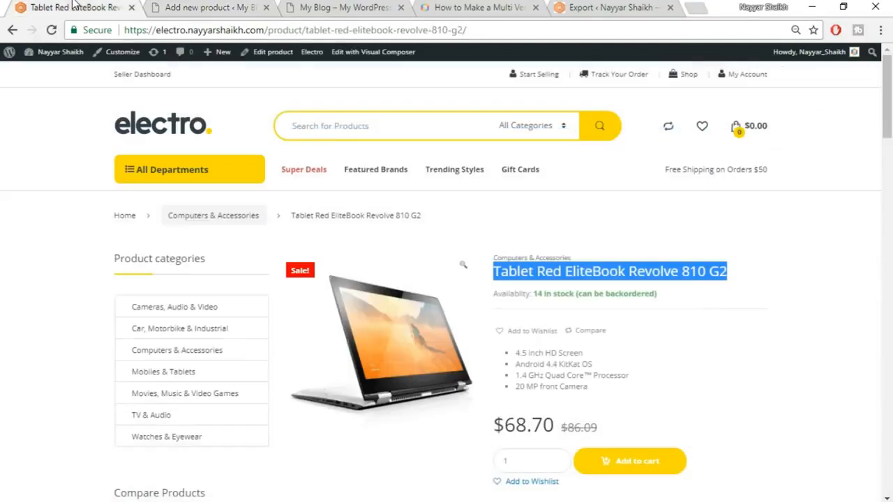
left_click_drag(513, 352, 617, 395)
key("ctrl+c")
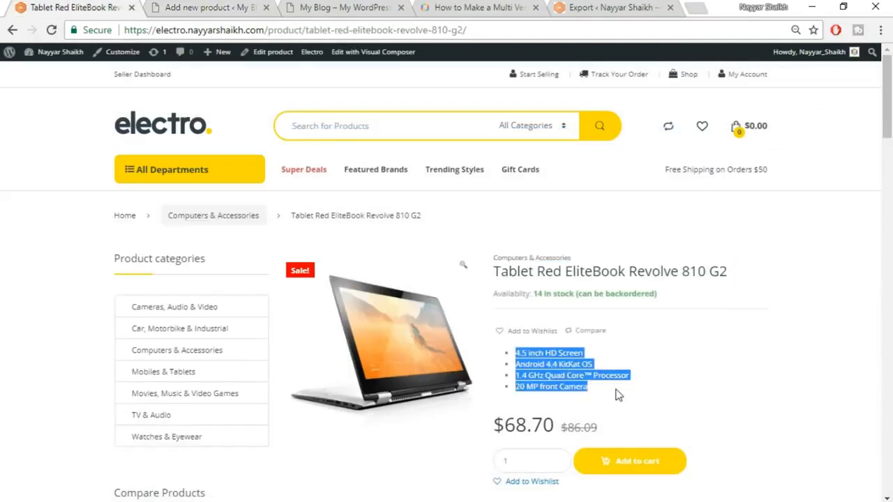
left_click(230, 6)
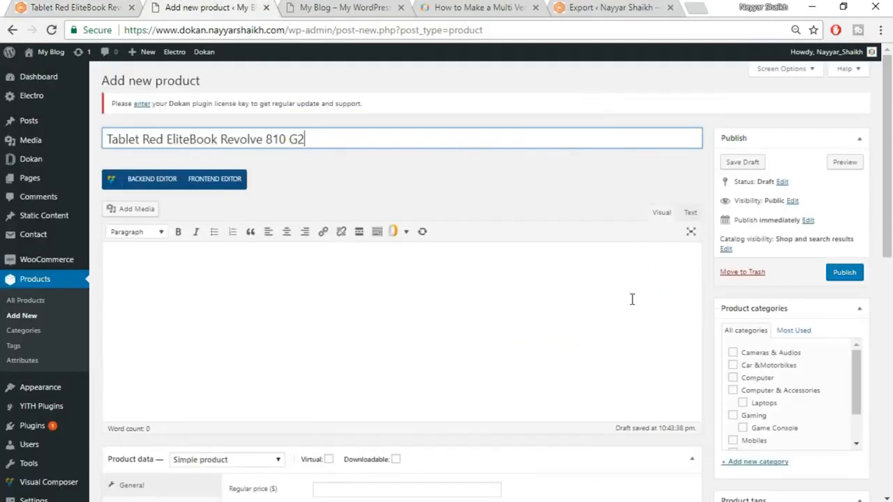
scroll(632, 299, "down", 10)
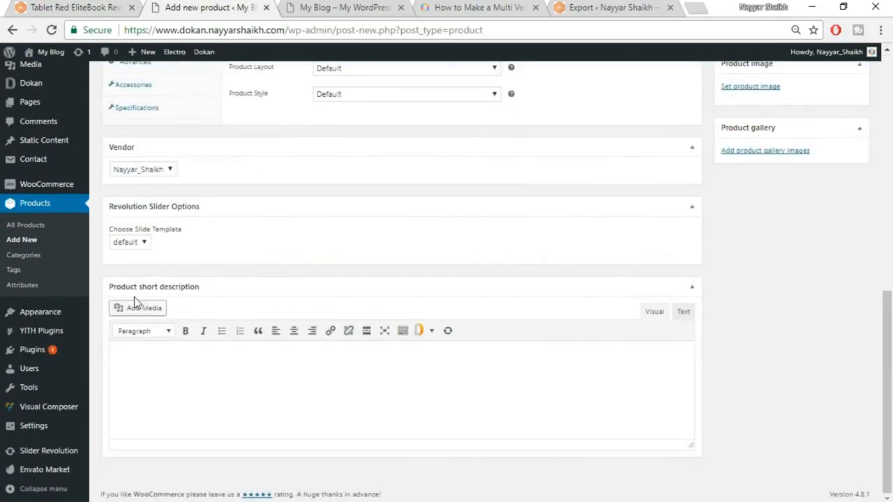
key("ctrl+v")
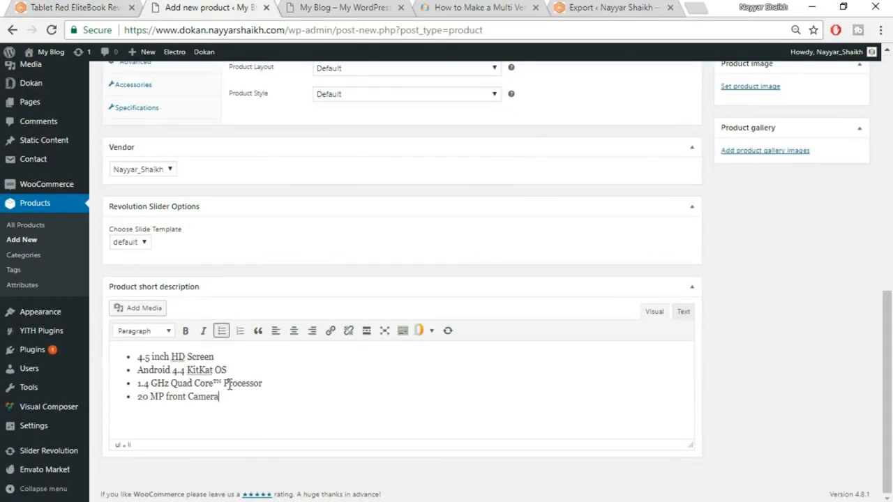
- Enter 68 as the product's regular price
left_click(70, 6)
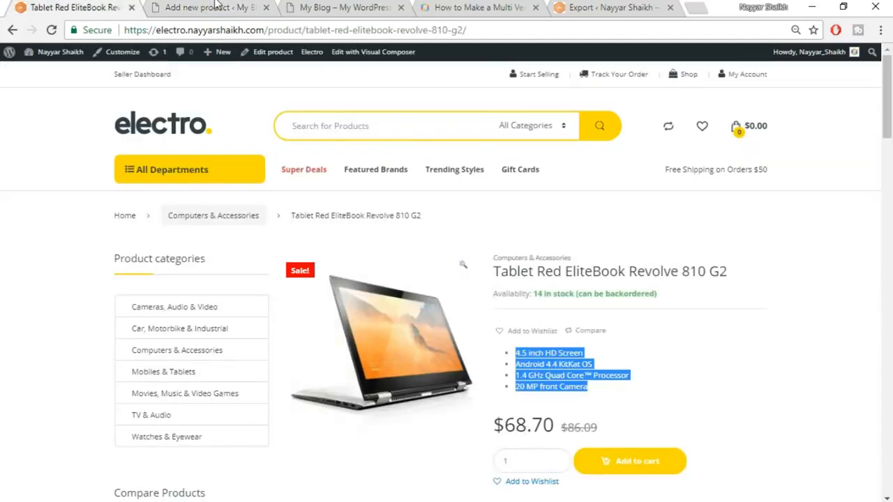
left_click(212, 7)
scroll(711, 305, "up", 8)
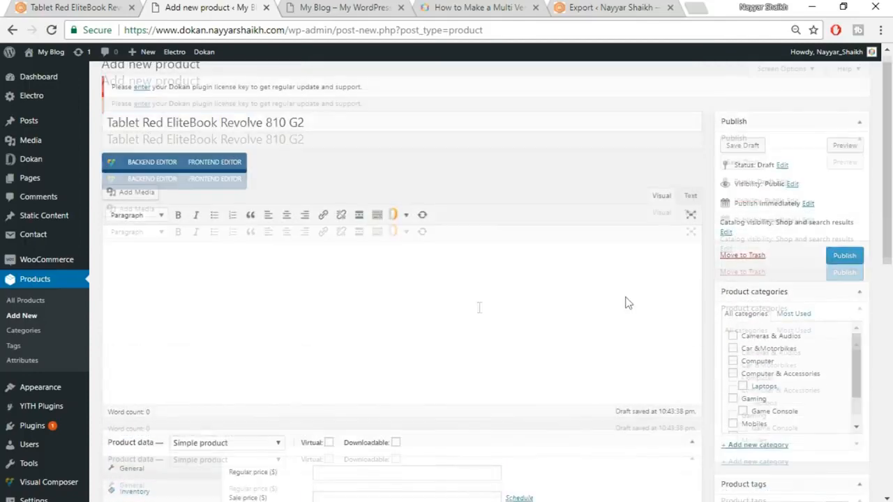
scroll(829, 331, "down", 3)
left_click(395, 416)
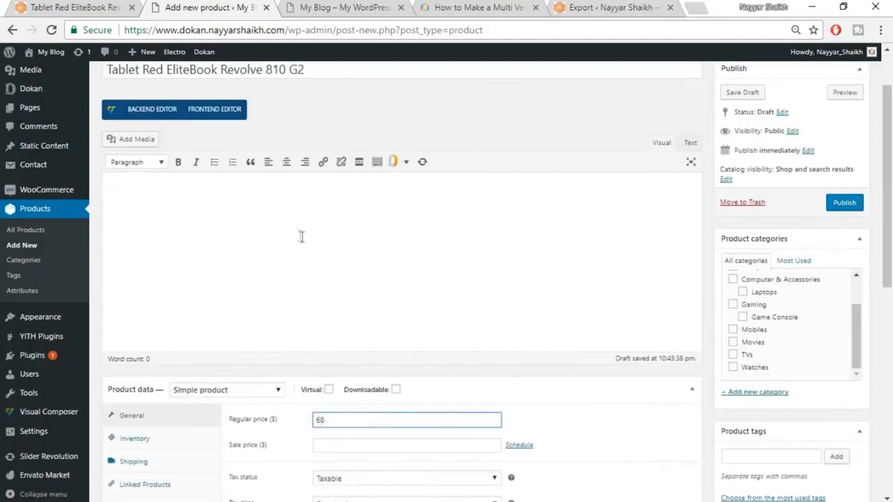
scroll(265, 259, "up", 1)
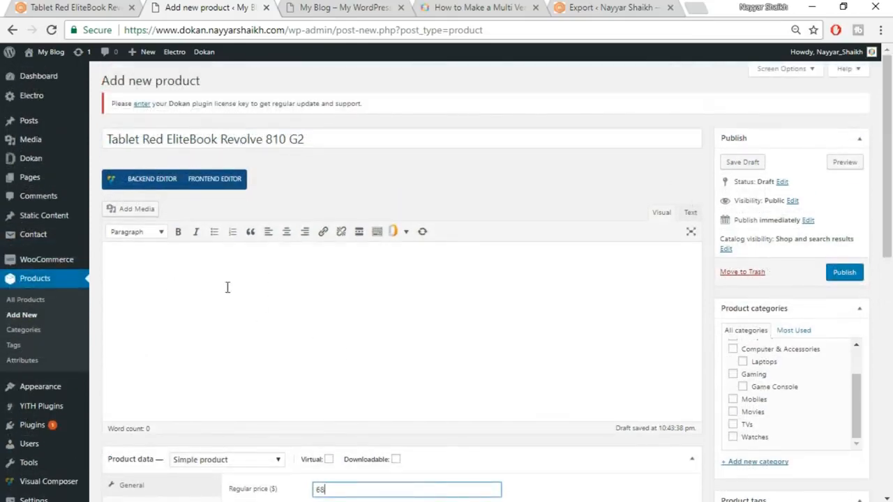
- Copy the storefront's MacBook Pro Retina description text and images into the product description editor
left_click(115, 7)
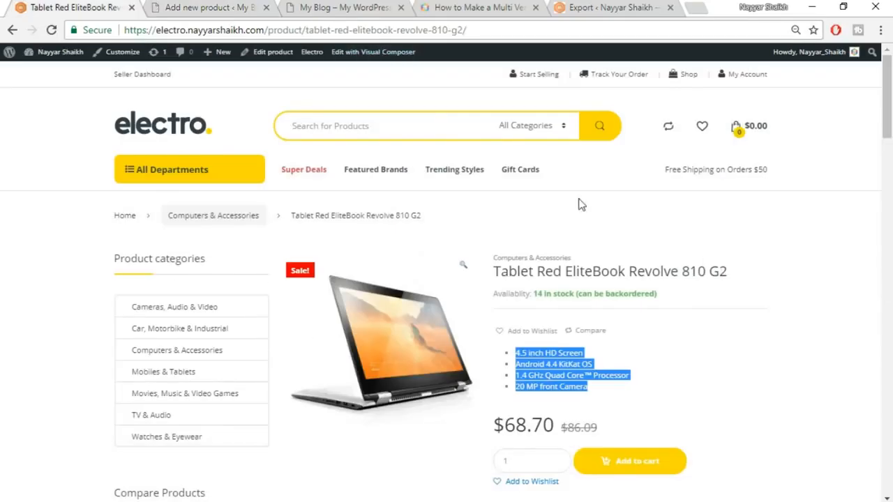
scroll(578, 202, "down", 5)
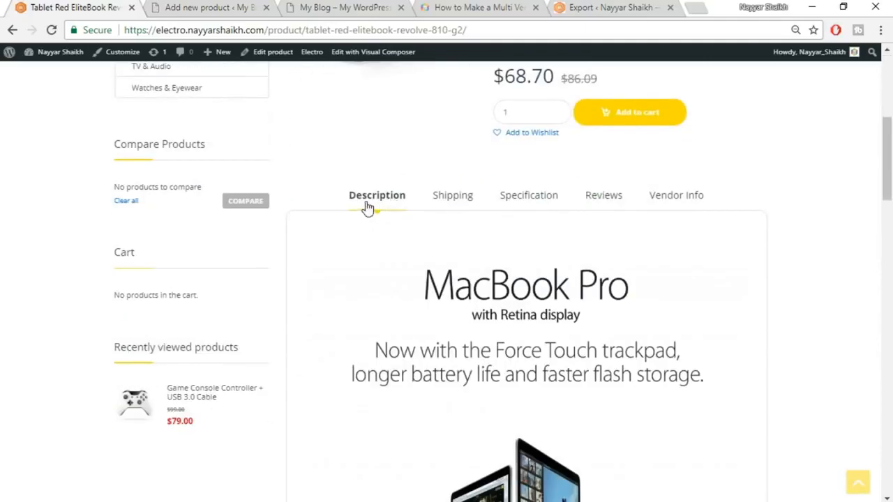
left_click_drag(379, 241, 527, 447)
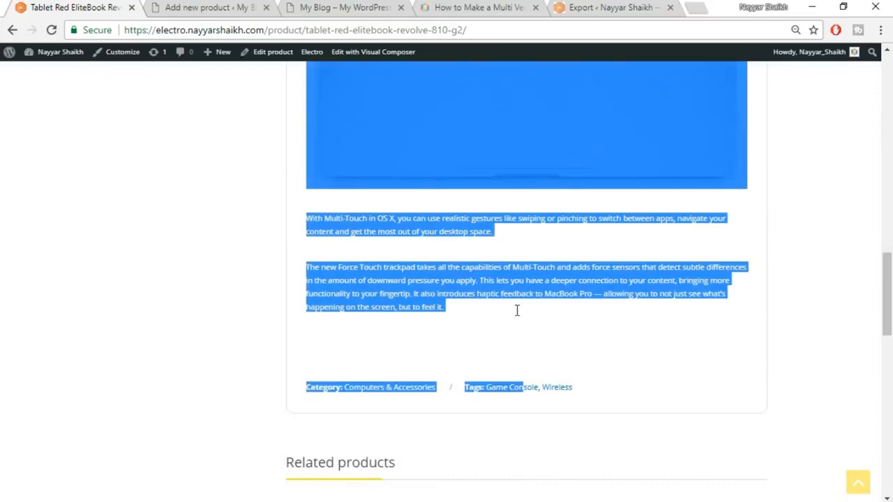
left_click_drag(516, 309, 498, 309)
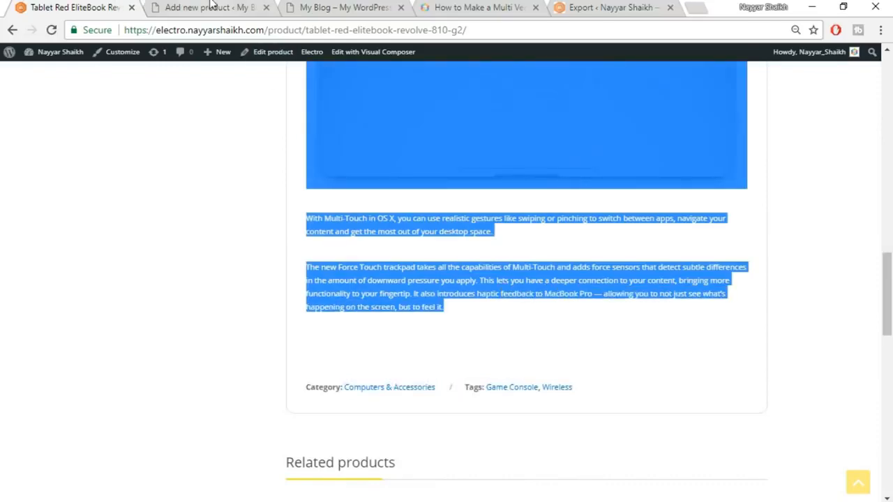
left_click(210, 7)
left_click(399, 321)
key("ctrl+v")
scroll(400, 322, "down", 2)
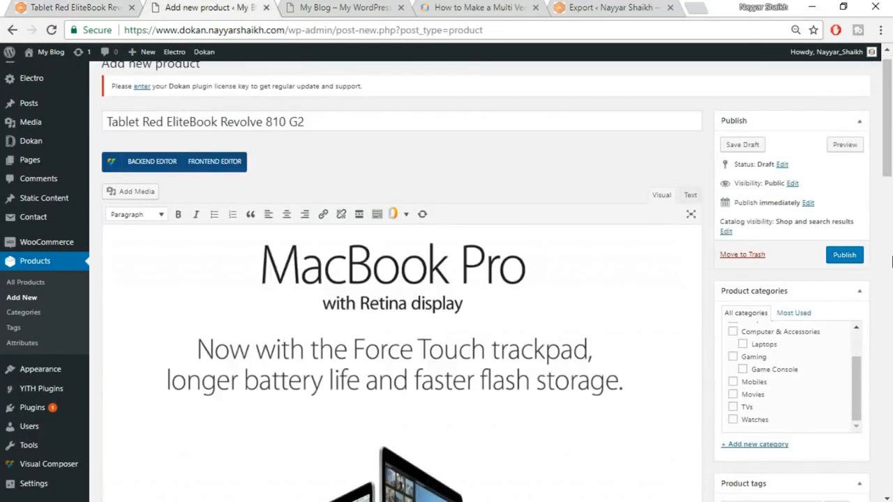
scroll(781, 286, "up", 4)
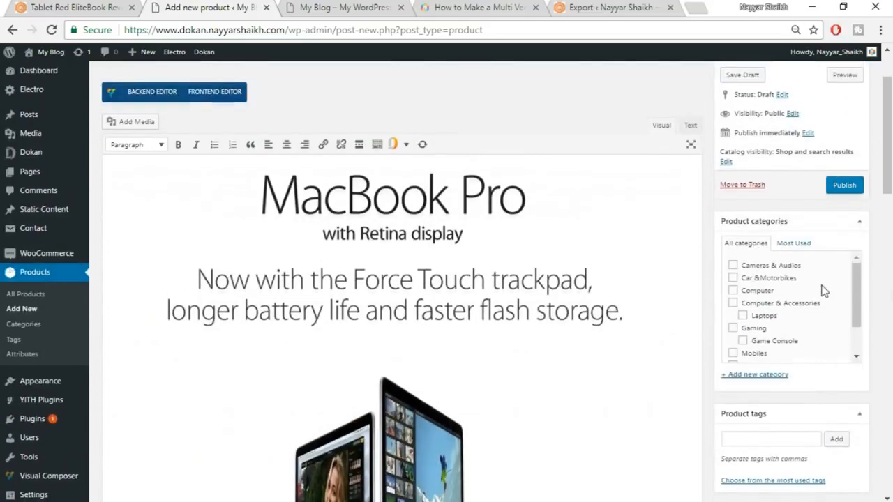
scroll(649, 231, "down", 2)
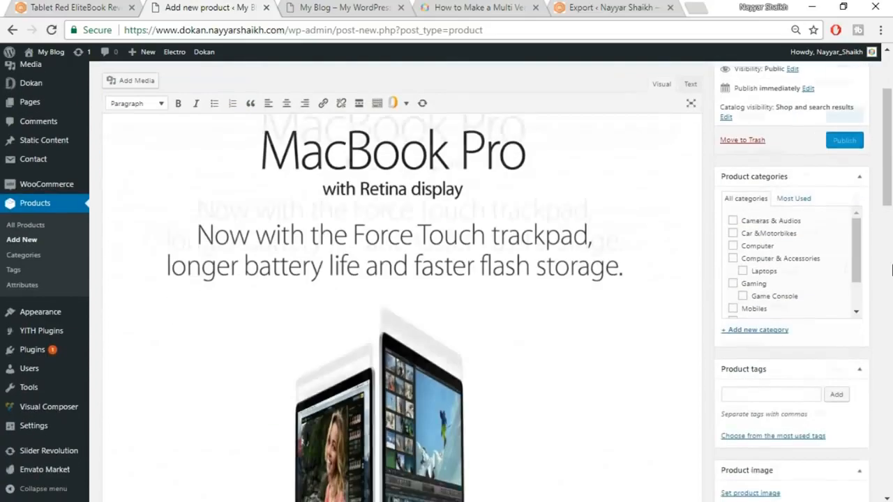
- Tick Laptops under Product categories and recheck the storefront product page
left_click(742, 246)
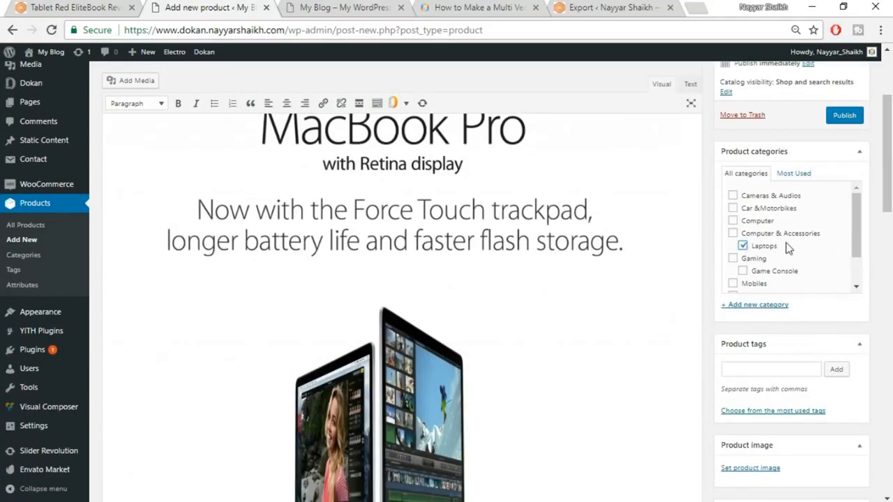
scroll(891, 222, "down", 3)
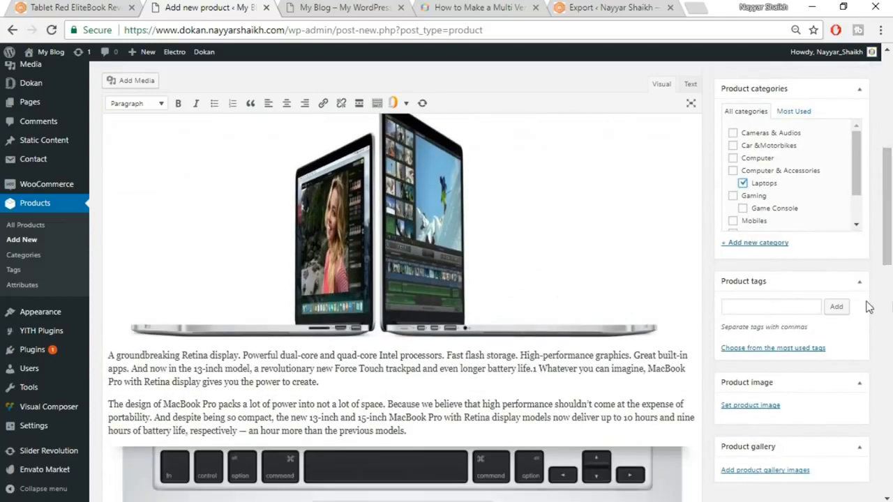
scroll(837, 349, "down", 2)
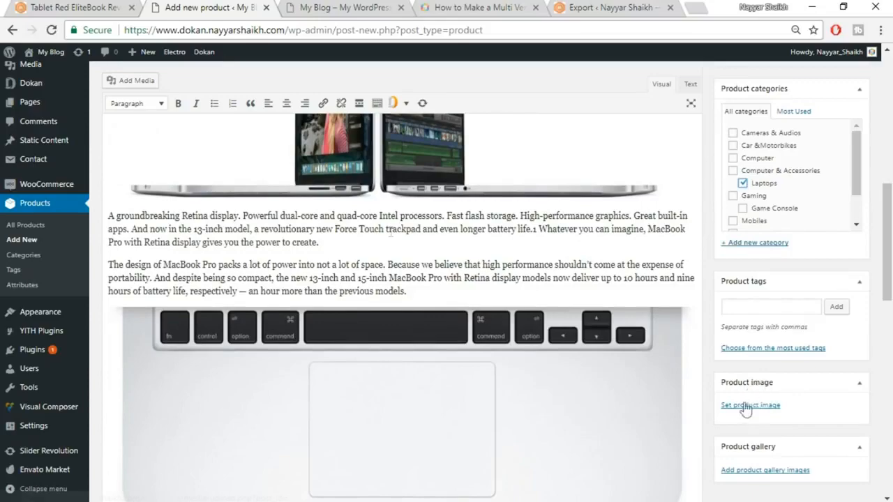
left_click(118, 8)
scroll(490, 298, "up", 5)
scroll(490, 293, "up", 8)
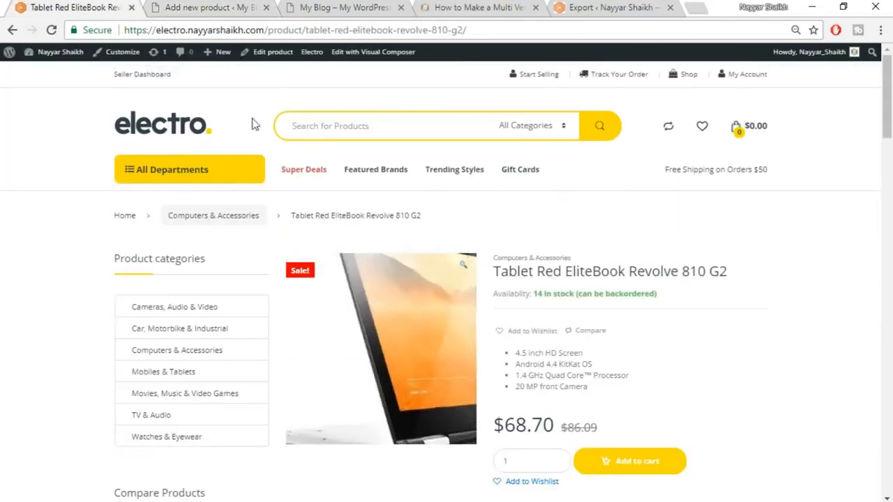
left_click(191, 5)
- Set Ultrabooks-1.jpg from the Media Library as the product image
left_click(745, 409)
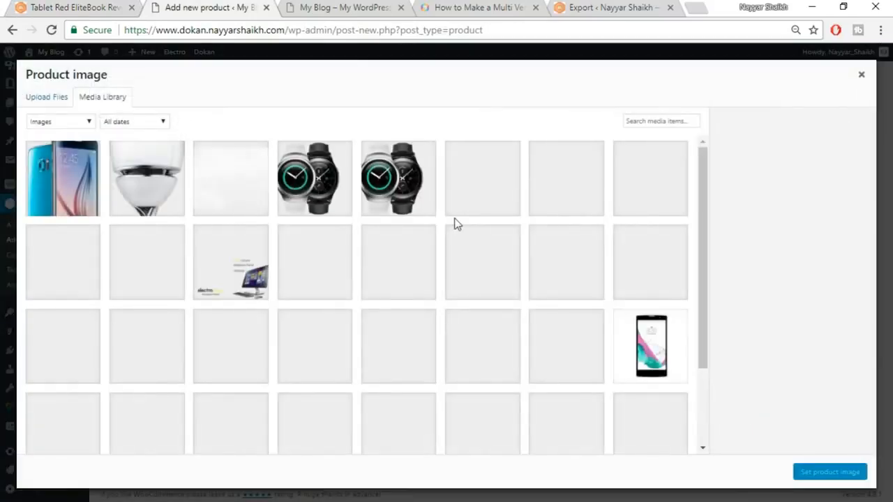
left_click(407, 355)
left_click(830, 472)
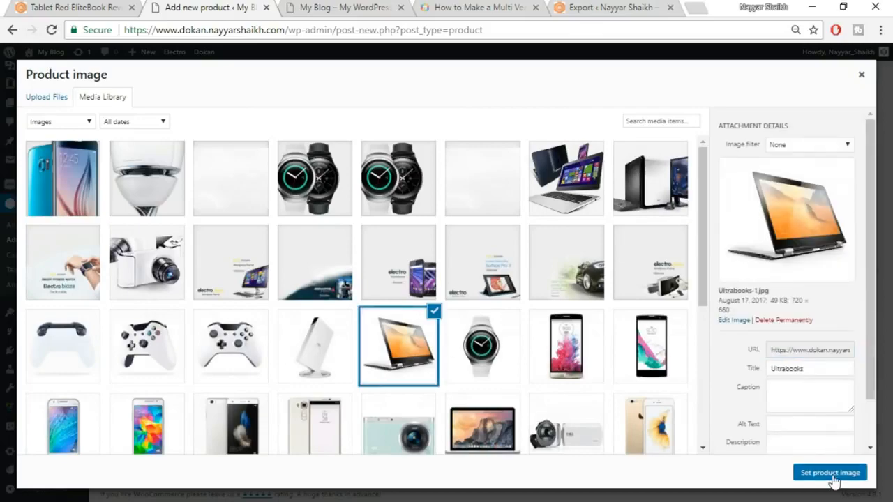
scroll(876, 433, "down", 10)
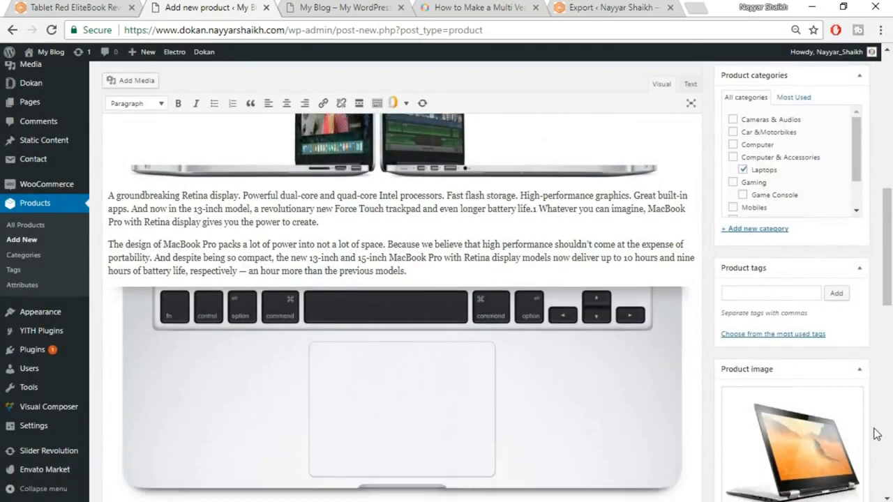
left_click_drag(891, 385, 890, 370)
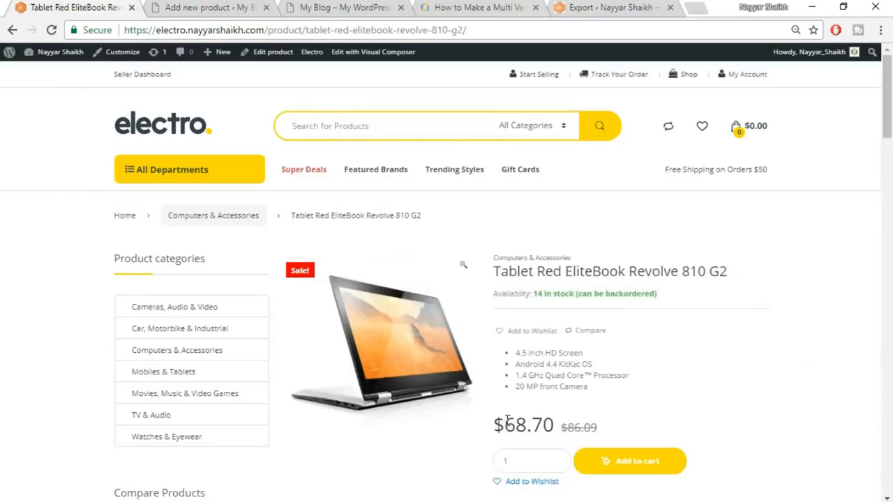
- Change the regular price from 68 to 86 and set the tax class to GST
left_click(183, 7)
left_click(357, 209)
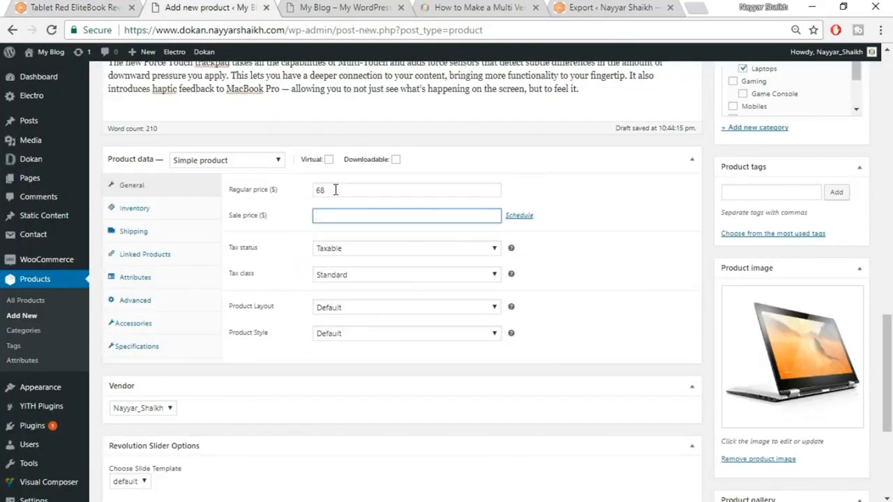
double_click(336, 193)
key("BackSpace")
left_click(358, 220)
left_click(354, 190)
type("86")
left_click(544, 291)
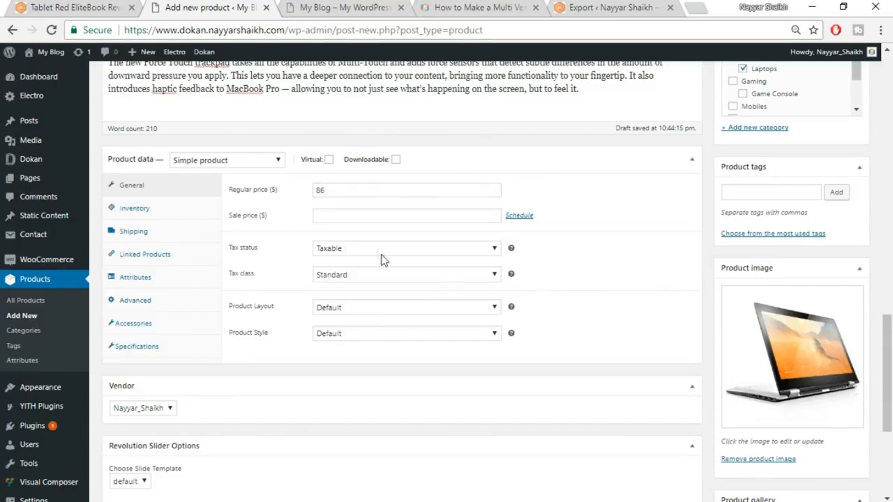
left_click(374, 276)
left_click(354, 322)
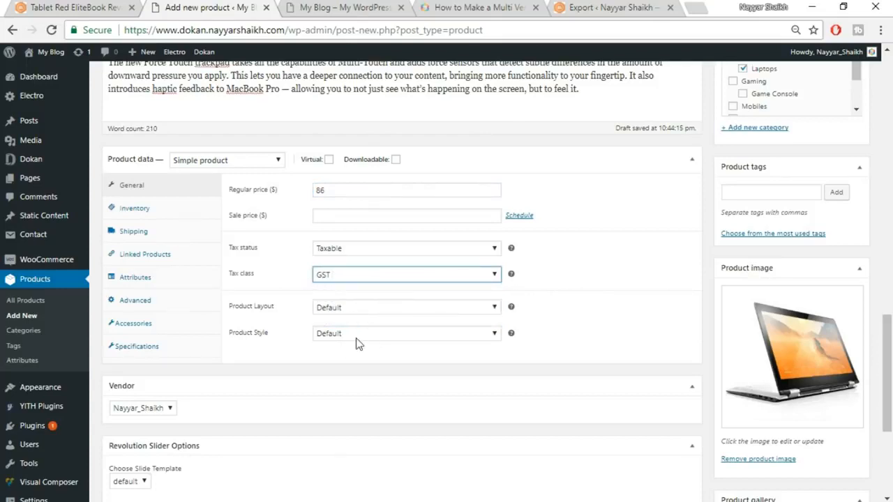
- Review the Inventory settings and keep the shipping class as No shipping class
left_click(157, 211)
left_click(334, 187)
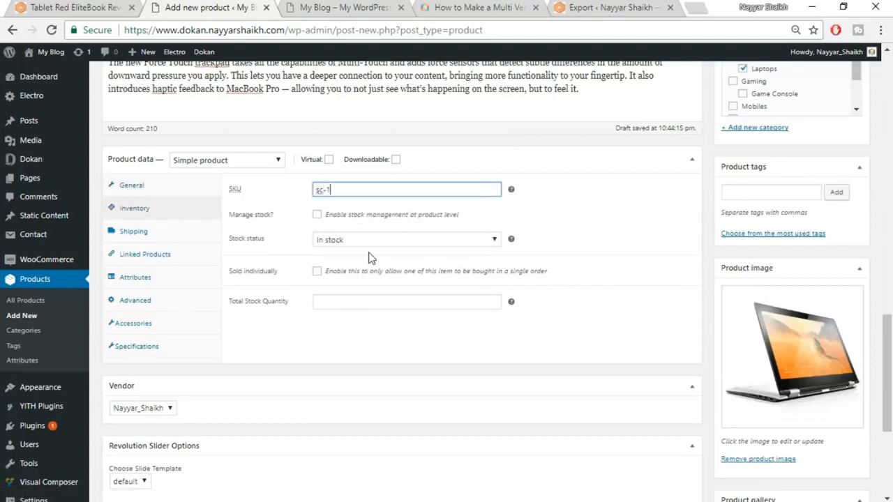
left_click(169, 234)
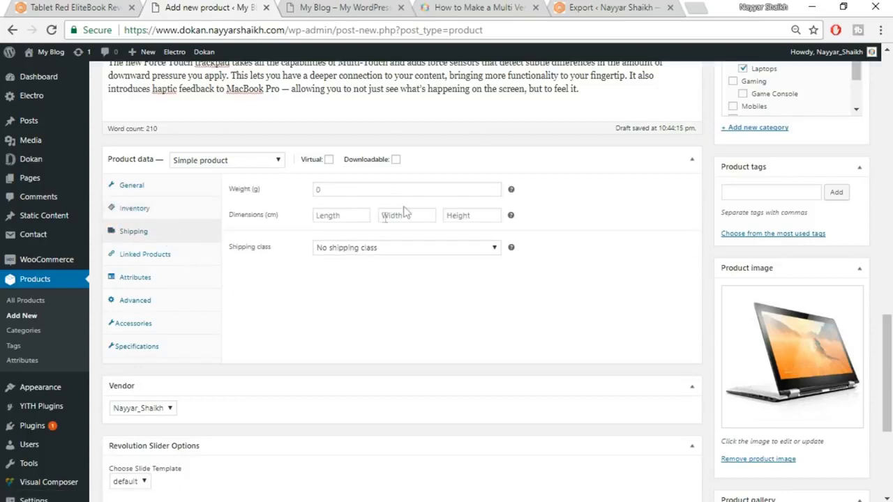
left_click(384, 249)
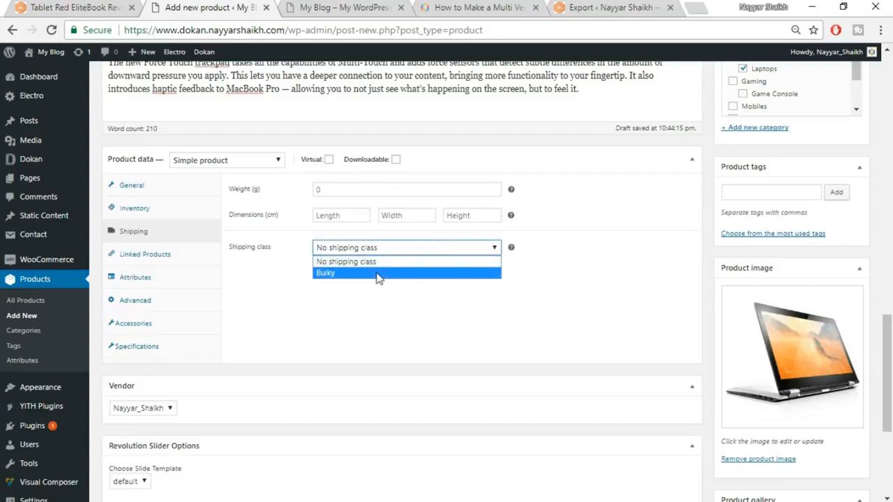
left_click(373, 262)
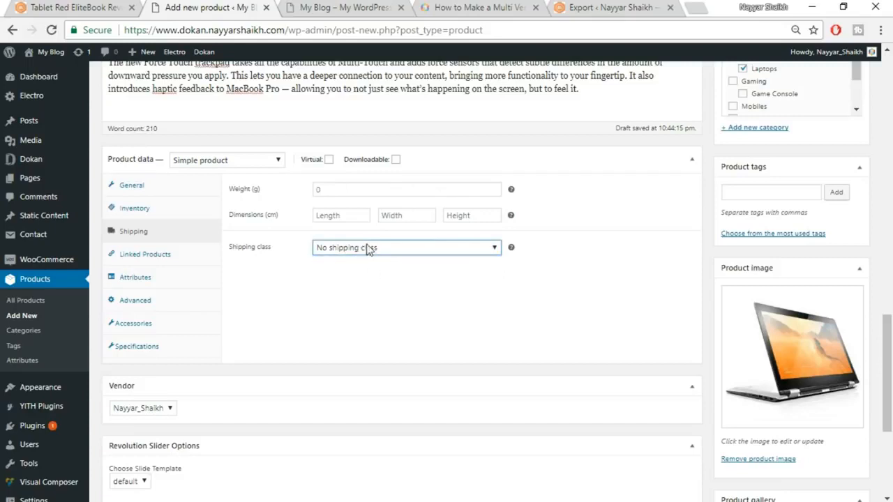
left_click(354, 250)
left_click(354, 309)
- Check the Linked Products and Attributes sections, leaving the attribute type unchanged
left_click(169, 257)
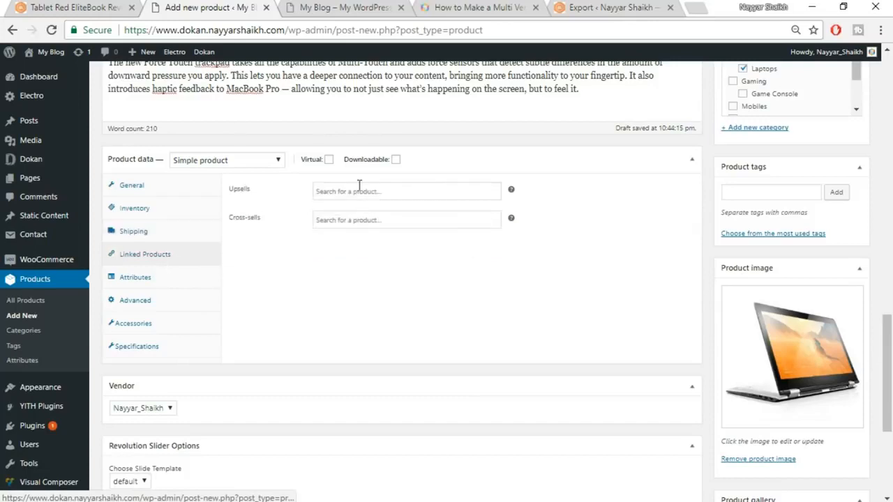
left_click(168, 277)
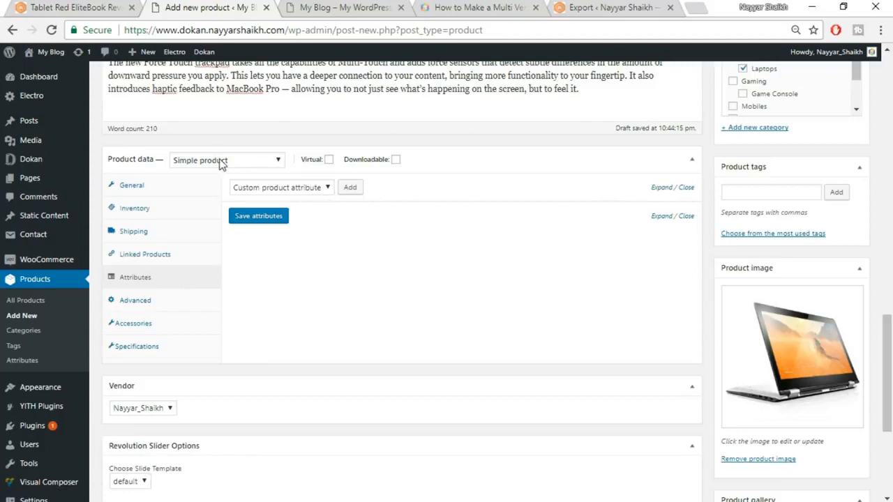
left_click(285, 188)
left_click(496, 193)
- Leave the product accessories empty and review the live Tablet Red EliteBook page
left_click(150, 325)
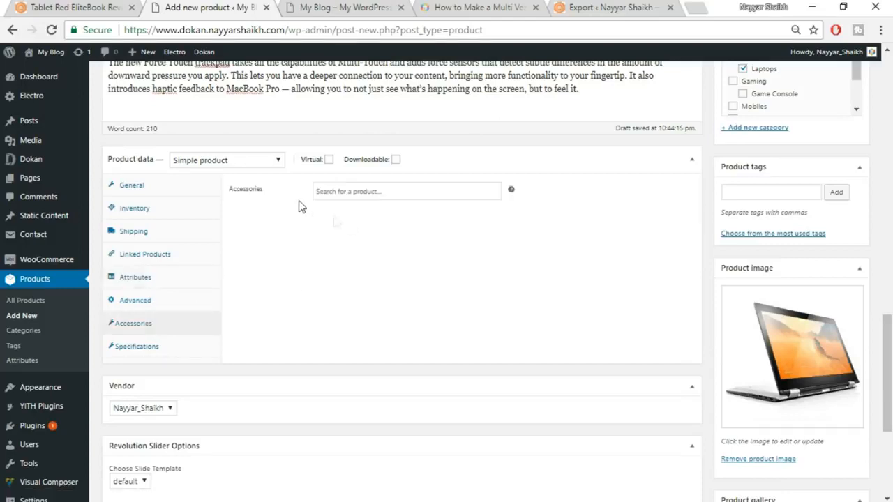
left_click(352, 192)
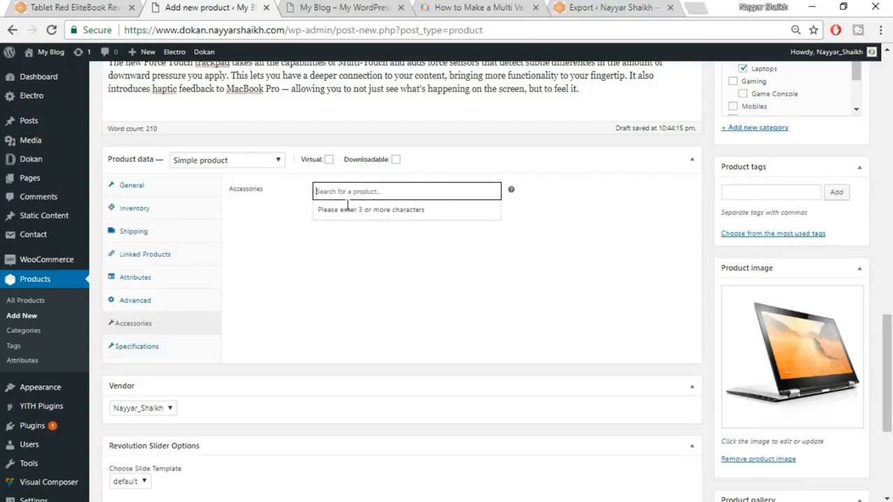
left_click(361, 258)
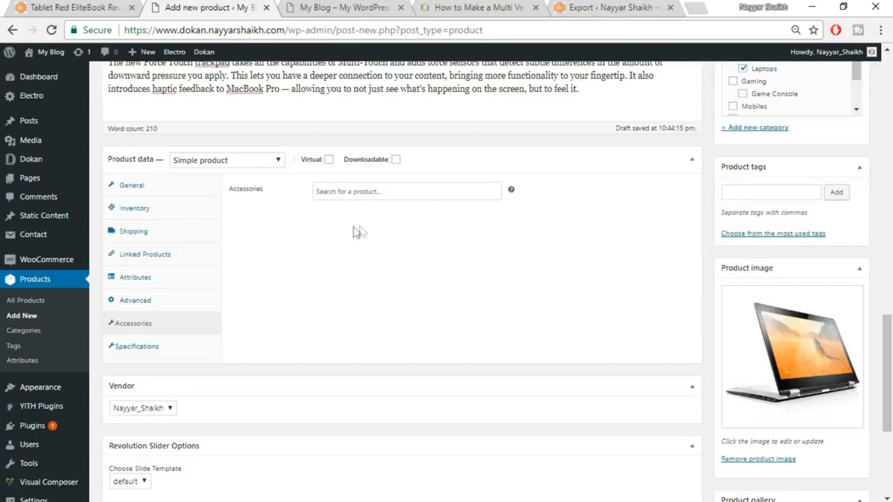
left_click(77, 6)
scroll(622, 264, "down", 10)
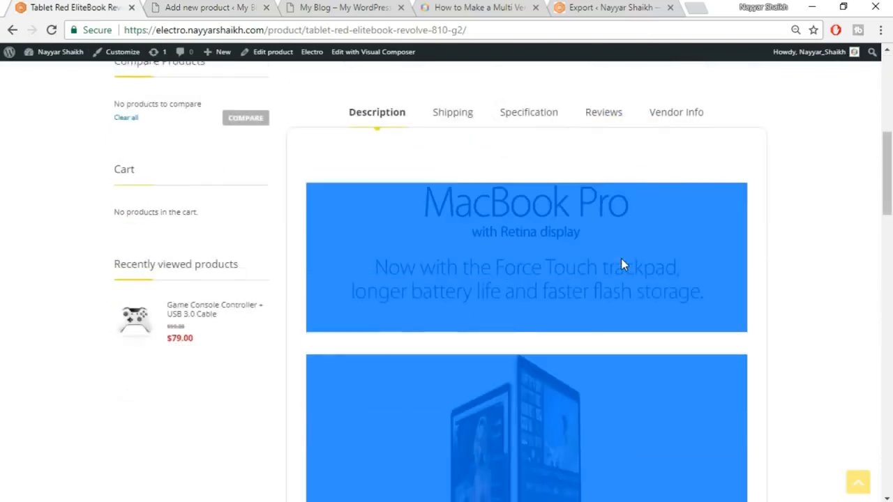
scroll(623, 264, "up", 8)
left_click(778, 279)
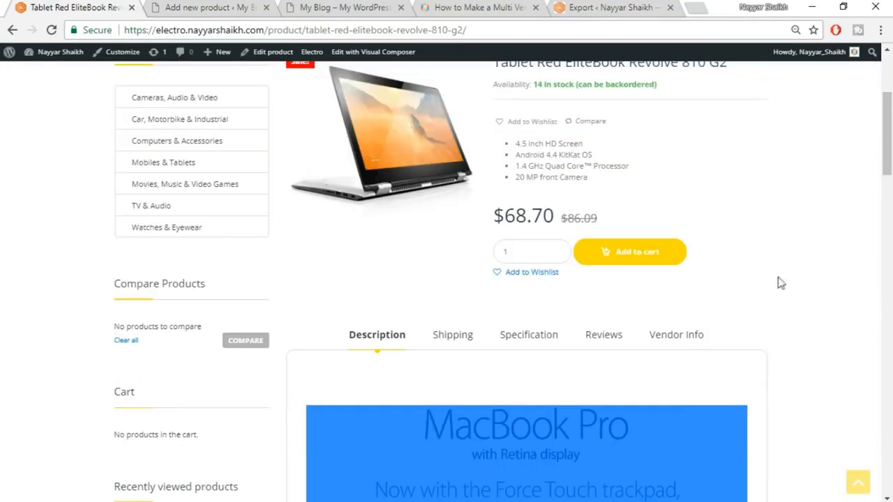
scroll(436, 373, "down", 3)
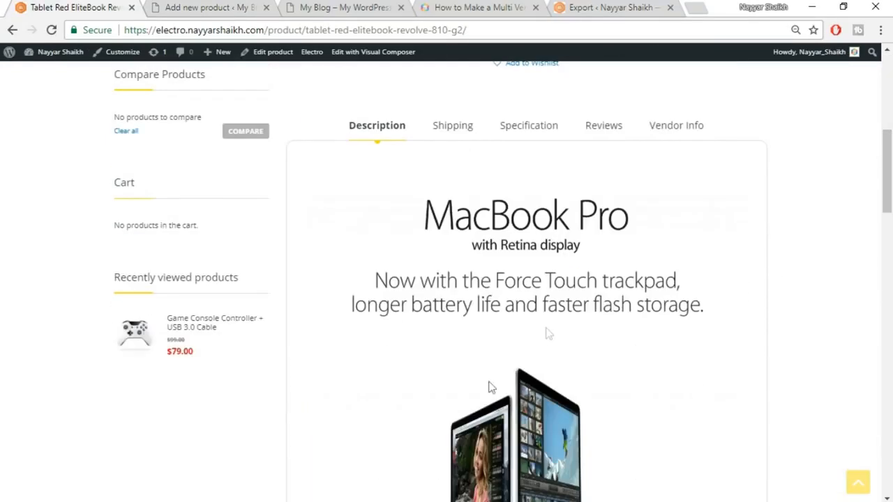
left_click(193, 5)
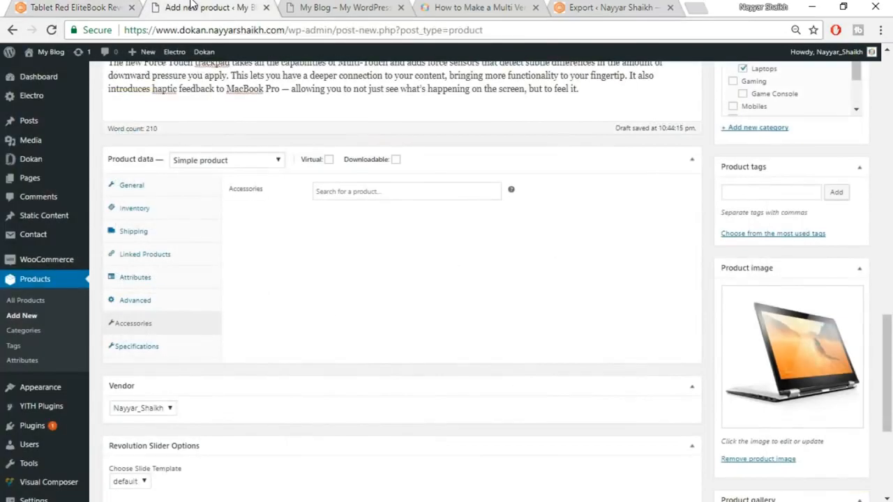
- Copy the live Specification table, Brand through Average Battery Life, into the Specifications section
left_click(172, 352)
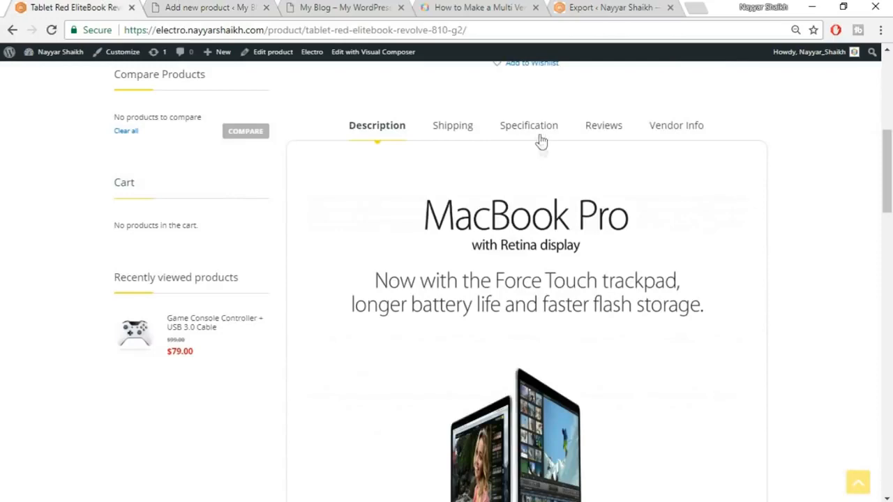
left_click(537, 132)
left_click_drag(321, 166, 488, 300)
scroll(601, 274, "up", 5)
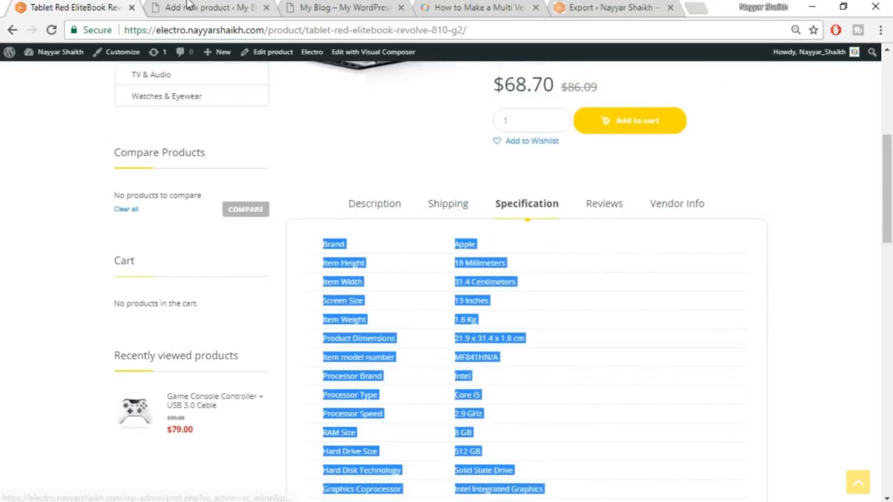
key("ctrl+Tab")
key("ctrl+v")
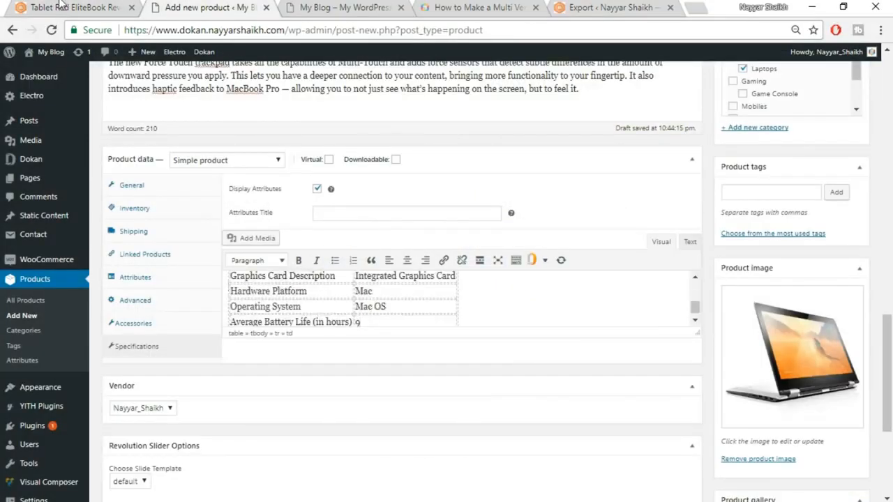
key("ctrl+shift+Tab")
- Compare the pasted specifications with the live page, then scroll the editor back to the top
left_click(807, 226)
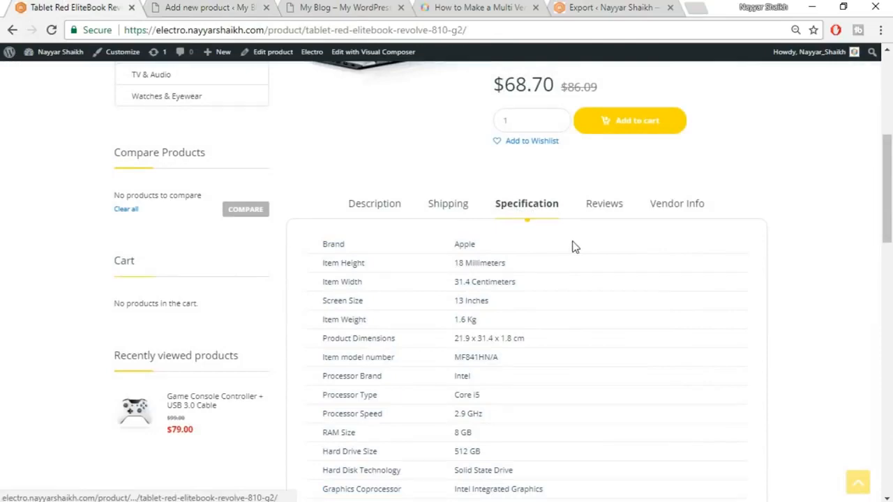
scroll(572, 247, "down", 1)
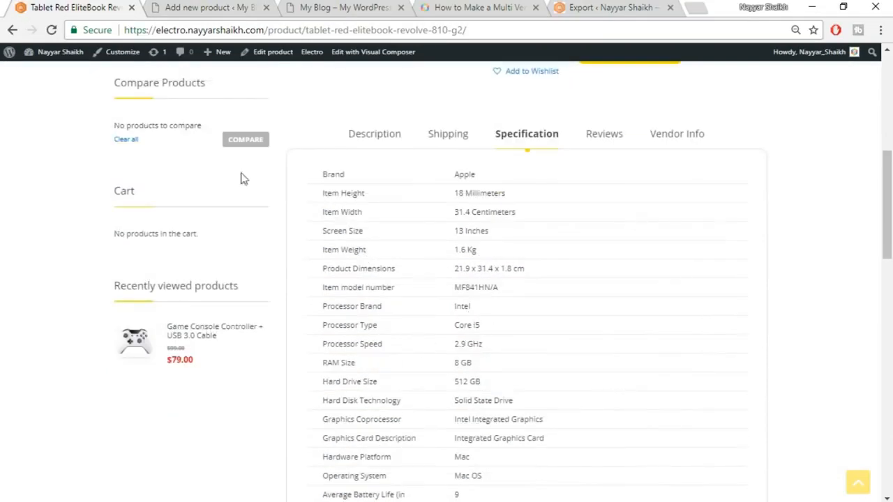
left_click(199, 7)
left_click_drag(888, 344, 889, 416)
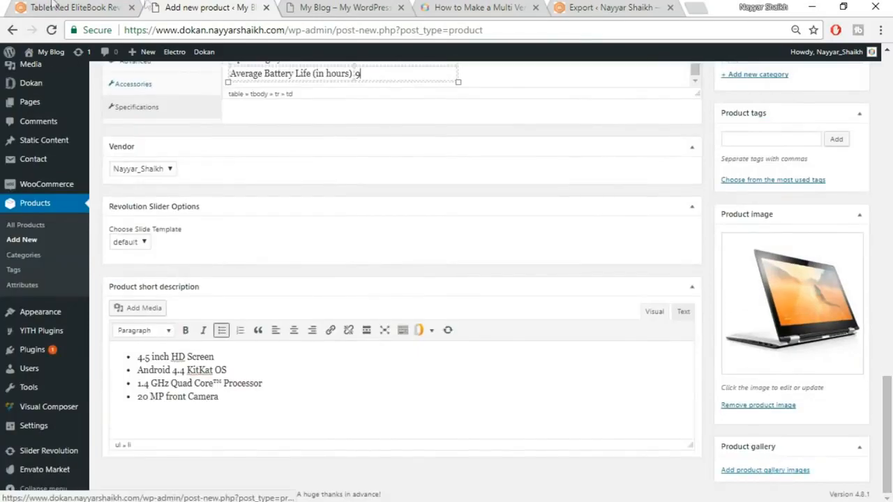
left_click(73, 7)
scroll(342, 218, "up", 4)
scroll(345, 219, "up", 1)
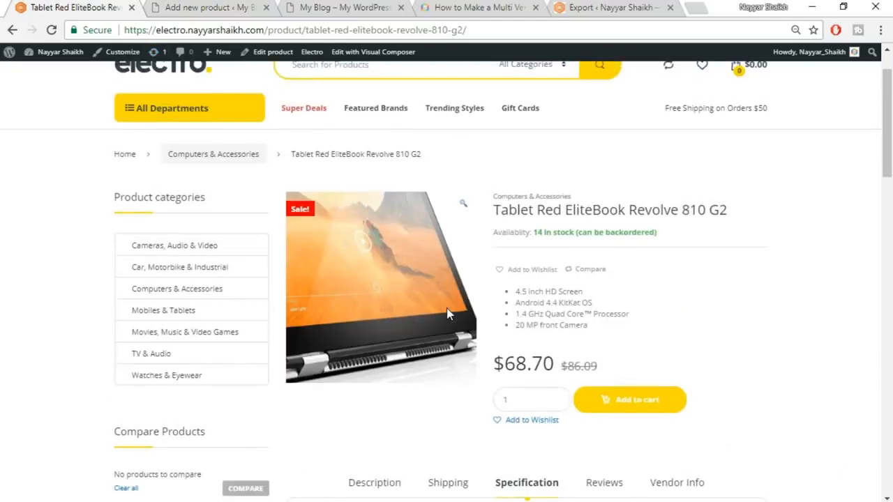
scroll(439, 317, "down", 1)
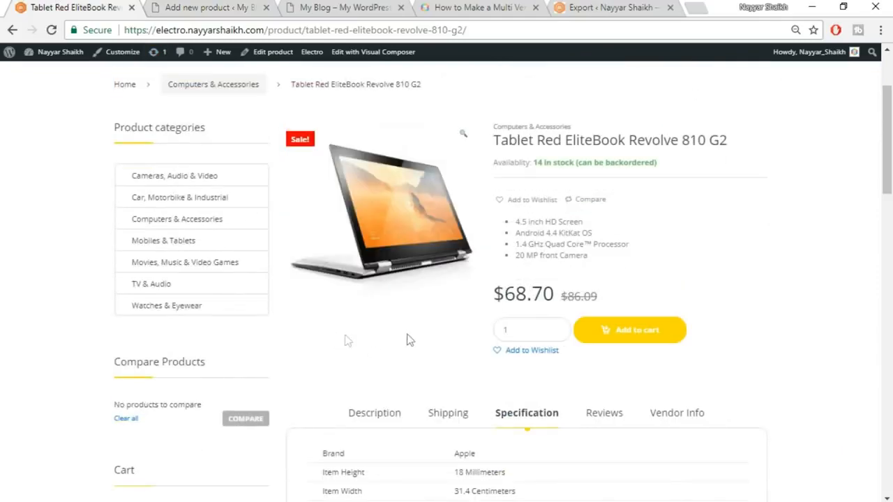
left_click(182, 7)
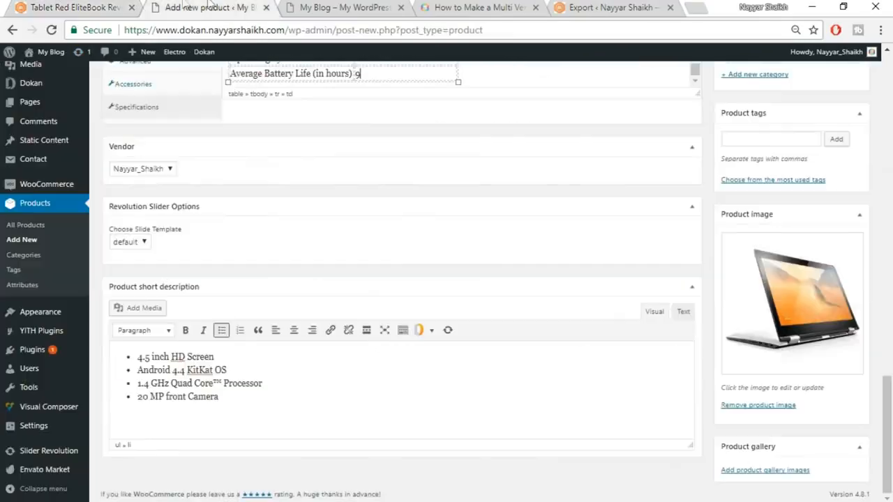
scroll(889, 303, "up", 8)
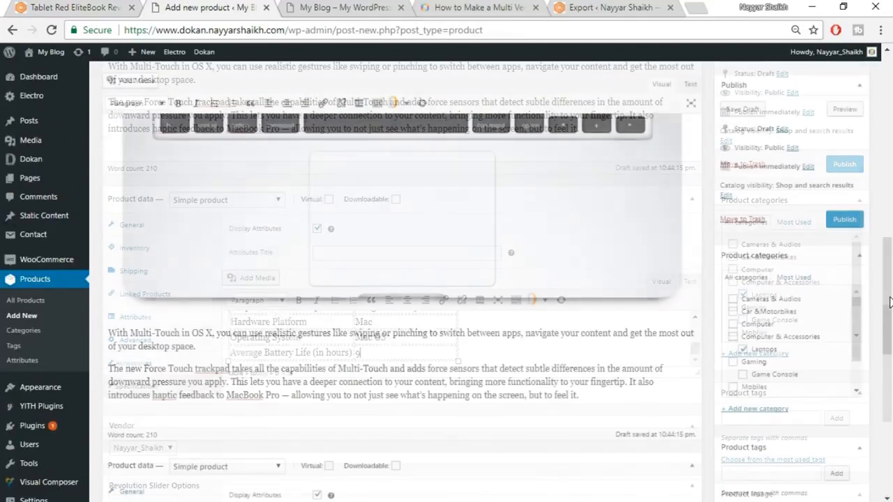
scroll(888, 298, "up", 8)
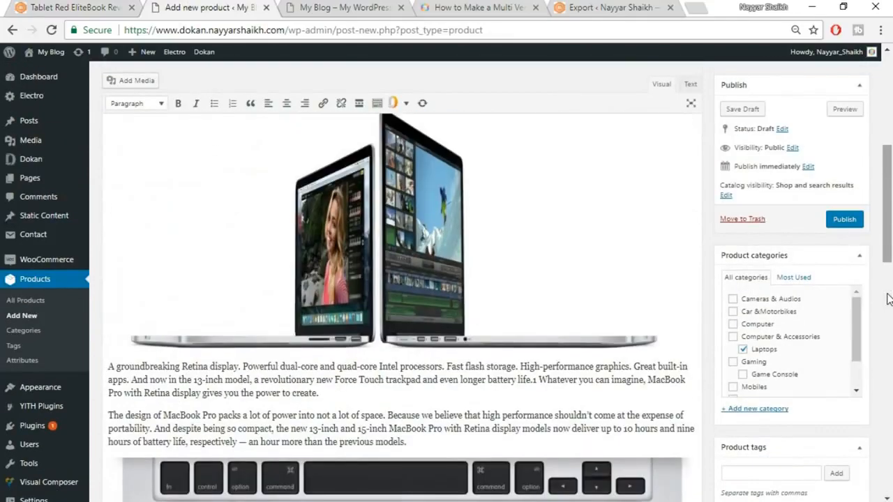
scroll(888, 298, "up", 3)
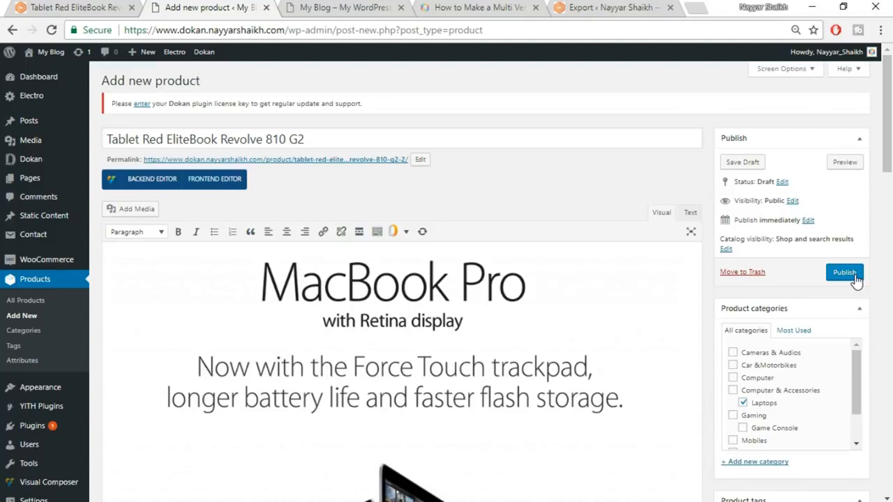
- Publish the Tablet Red EliteBook Revolve 810 G2 product and open the store's home page
left_click(847, 275)
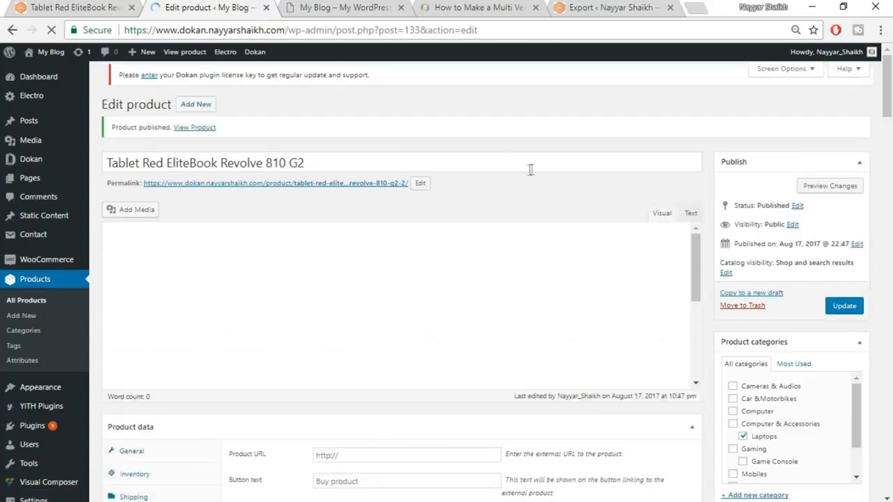
left_click(105, 8)
scroll(163, 127, "up", 2)
left_click(159, 133)
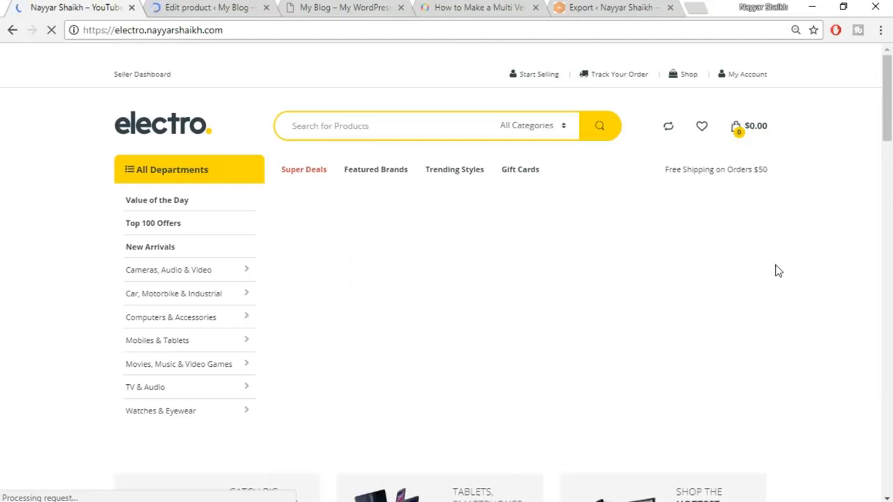
- Scroll through the storefront home page to check the new product
scroll(775, 269, "down", 5)
scroll(779, 271, "down", 3)
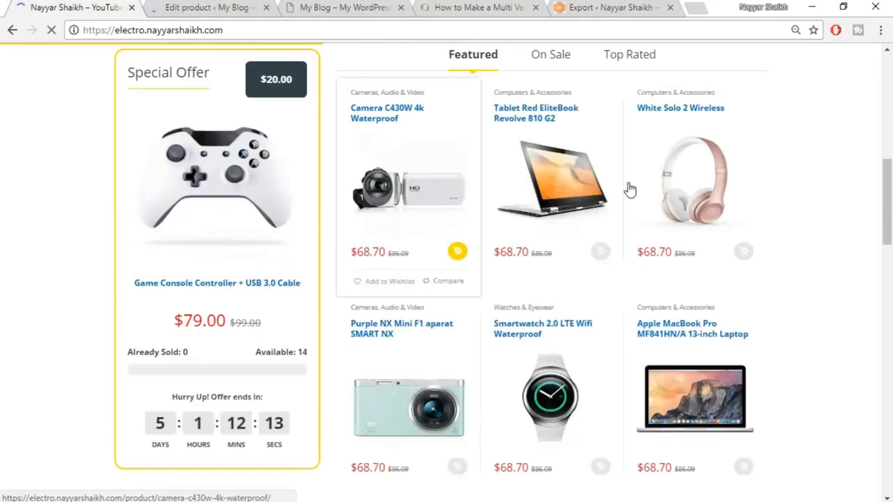
scroll(751, 293, "down", 9)
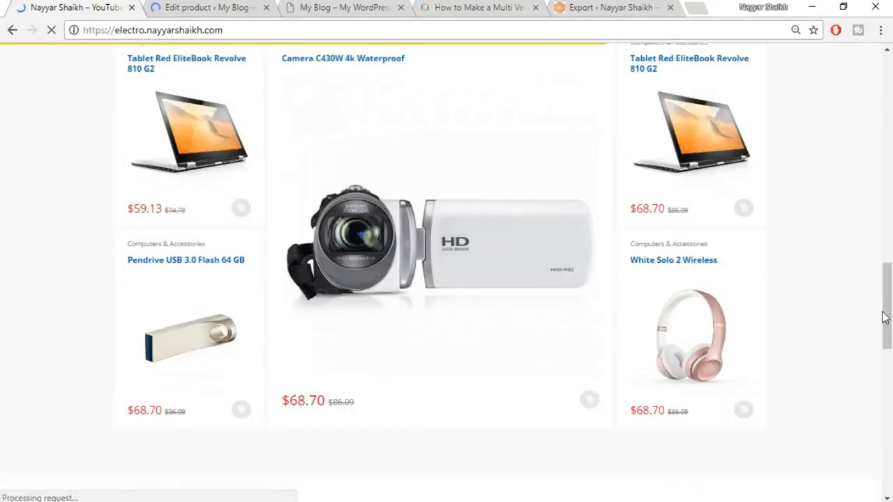
scroll(886, 315, "down", 2)
left_click_drag(892, 393, 892, 479)
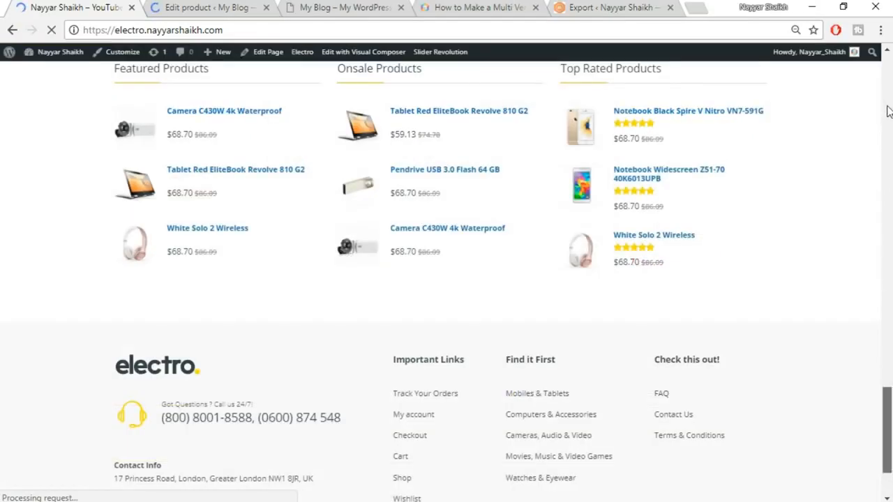
scroll(872, 149, "up", 4)
scroll(869, 232, "up", 5)
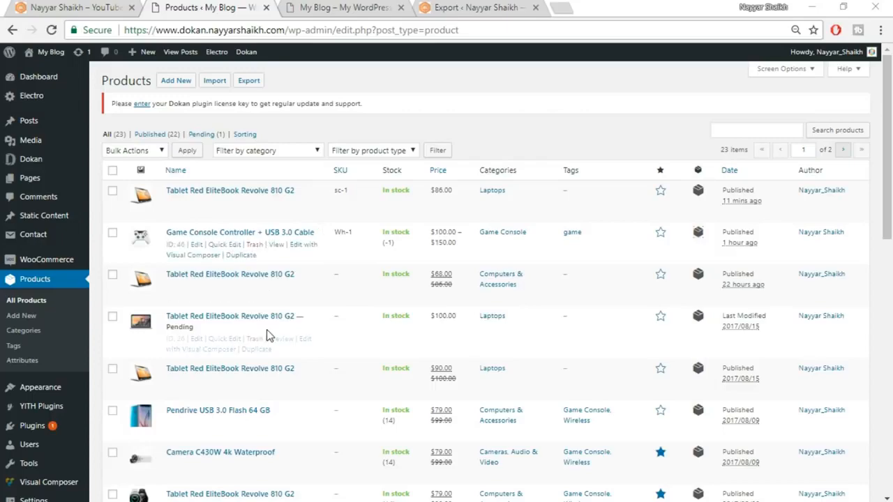
- Look over the storefront tab again
scroll(266, 334, "down", 3)
scroll(266, 370, "down", 3)
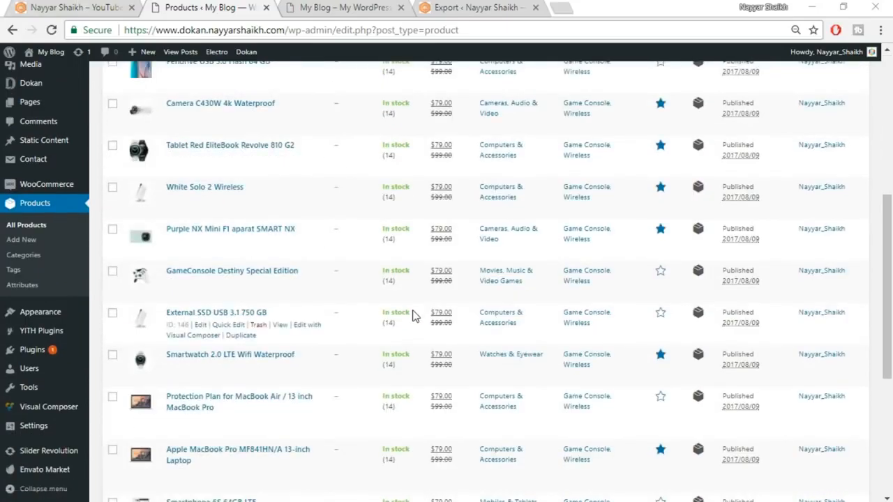
scroll(416, 313, "up", 6)
left_click(92, 6)
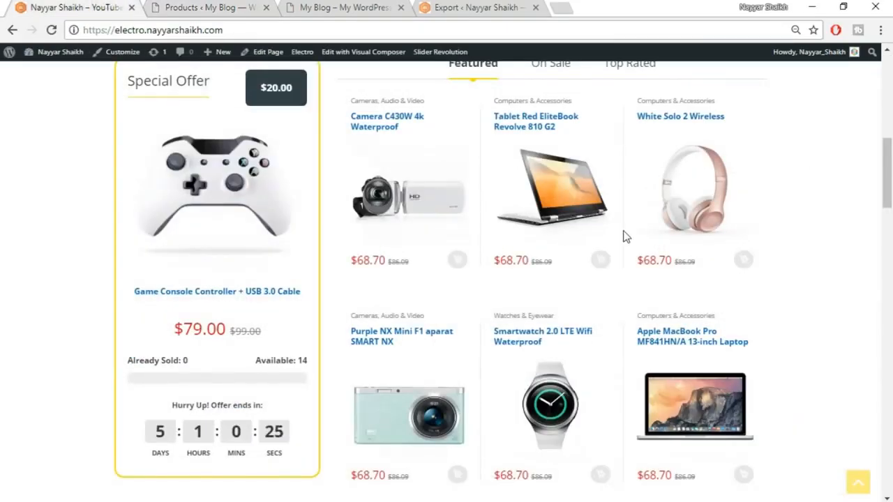
scroll(740, 265, "up", 1)
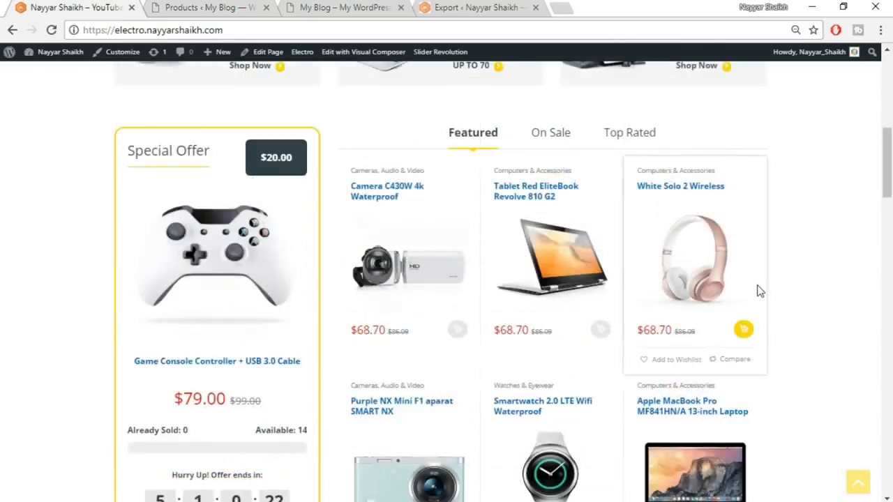
scroll(353, 355, "down", 1)
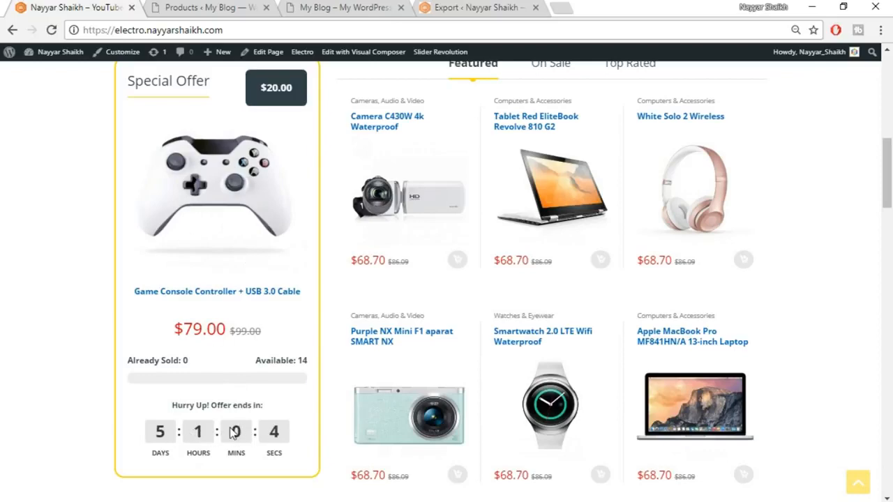
- Open the Game Console Controller + USB 3.0 Cable product for editing from the Products list
left_click(216, 5)
mouse_move(192, 176)
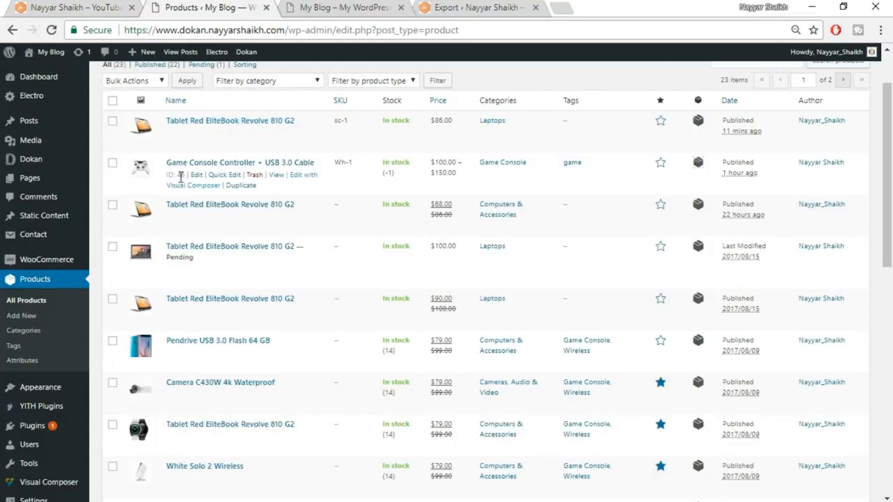
left_click(200, 178)
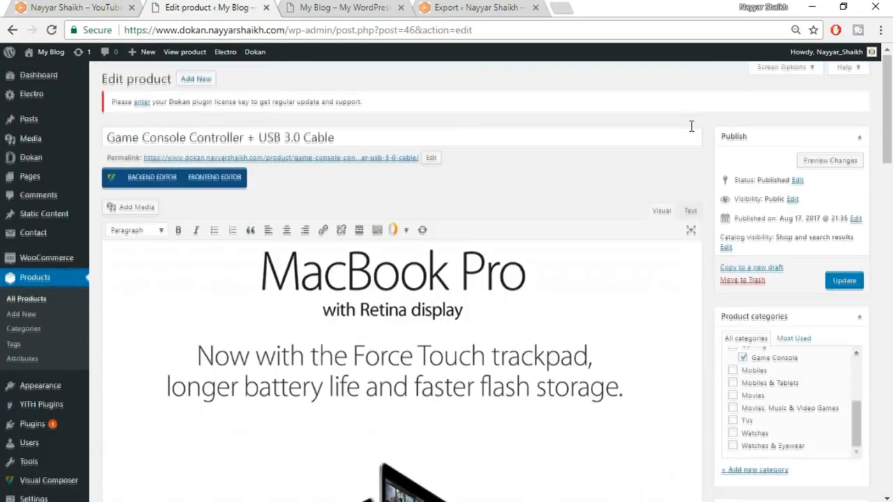
- Schedule the Game Console Controller's sale price from 2017-08-17 to 2017-08-25 and update the product
scroll(692, 133, "down", 10)
scroll(691, 126, "down", 6)
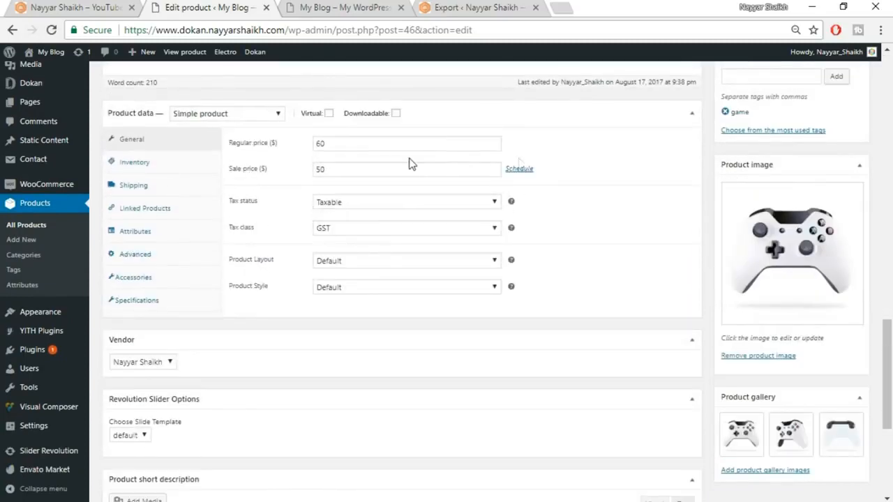
left_click(516, 173)
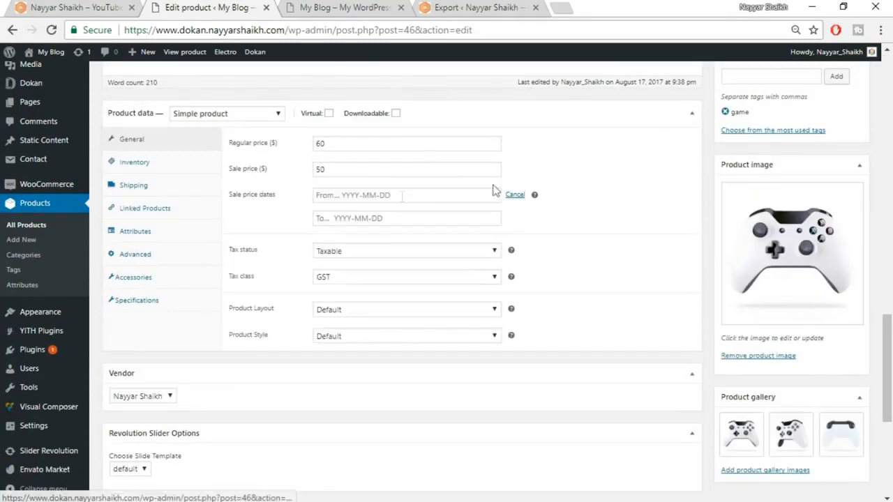
left_click(394, 196)
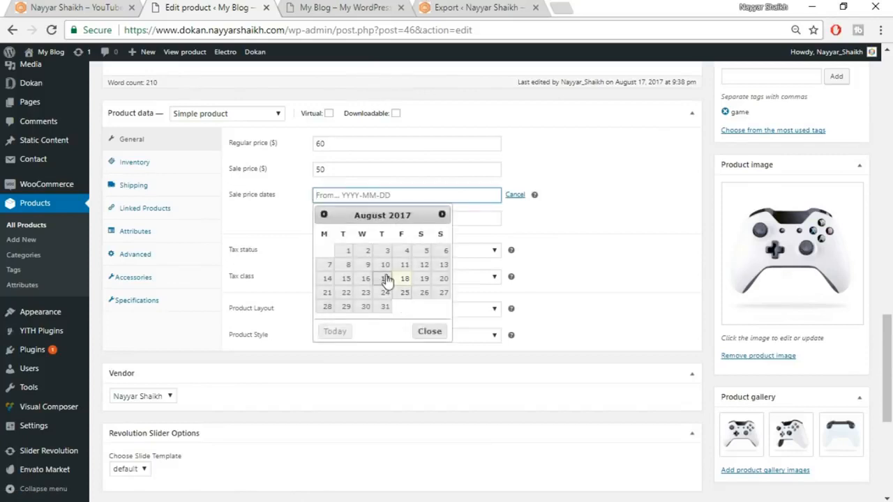
left_click(384, 281)
left_click(364, 216)
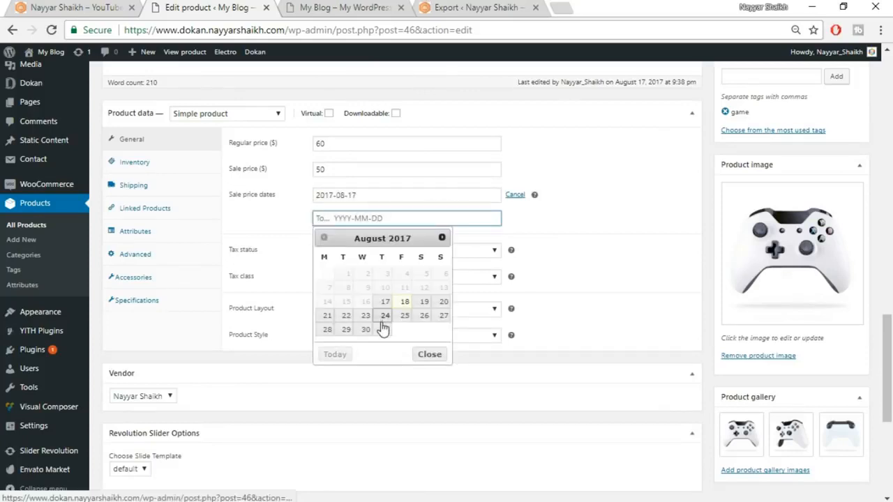
left_click(404, 316)
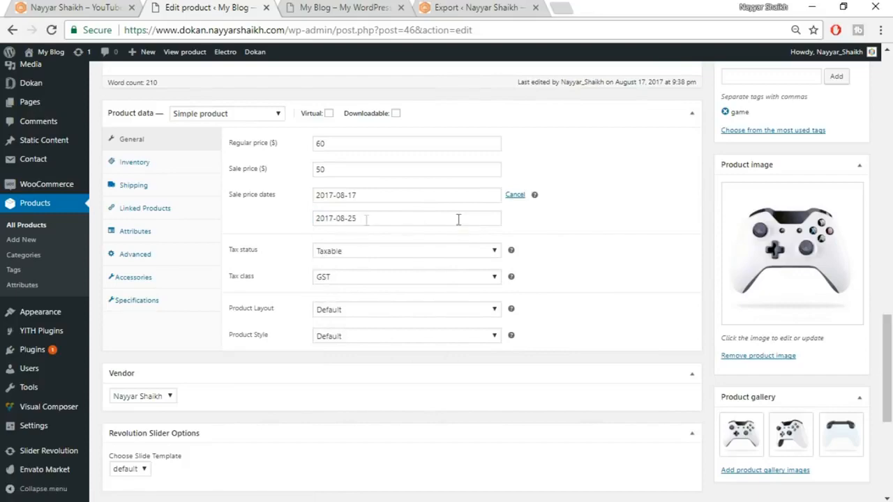
scroll(767, 223, "up", 5)
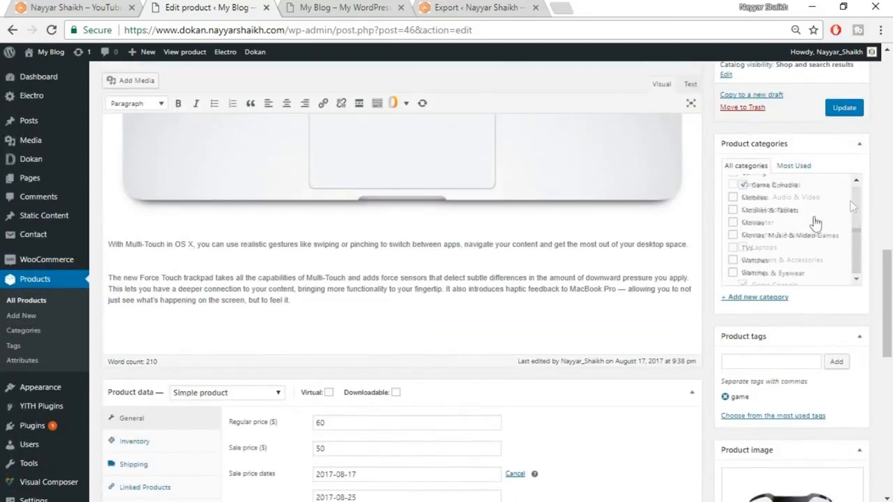
left_click(857, 112)
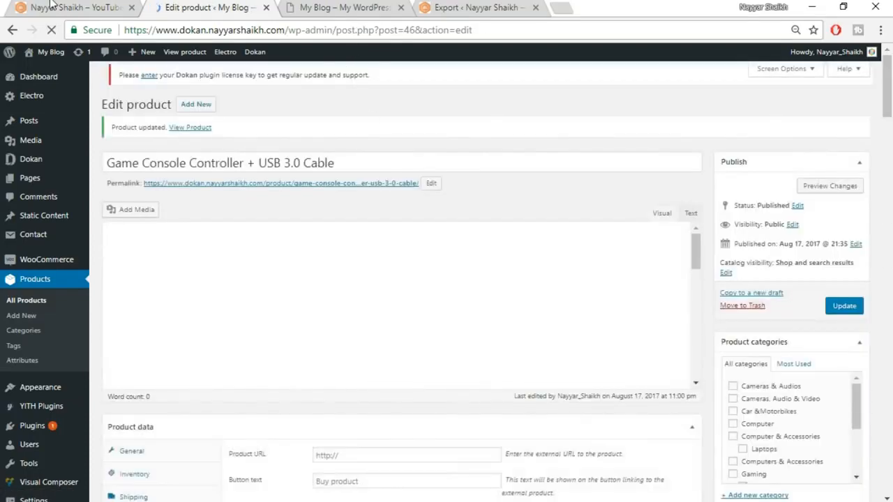
- Open the dokan store home page and launch its page editor in a new tab
left_click(50, 6)
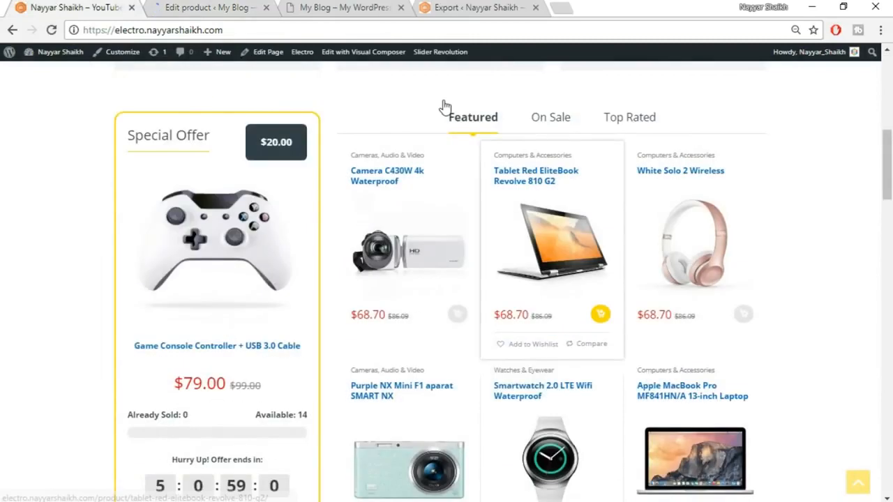
left_click(363, 6)
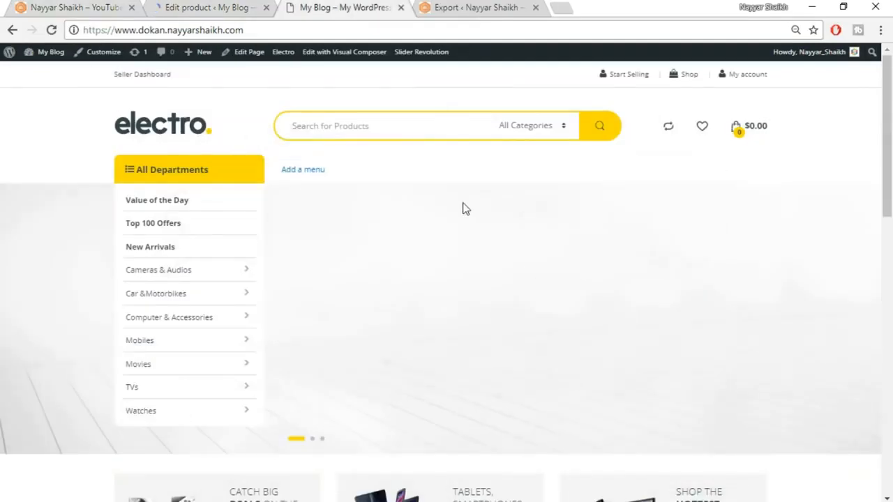
scroll(466, 209, "down", 1)
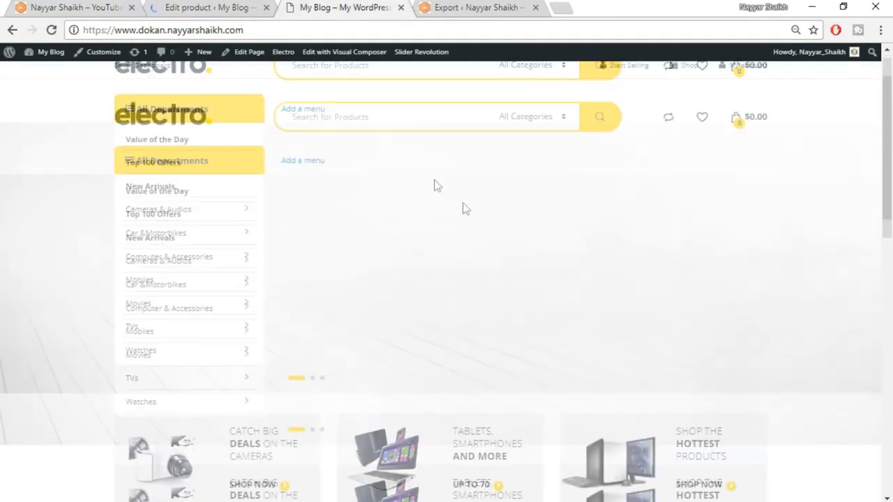
scroll(437, 185, "up", 1)
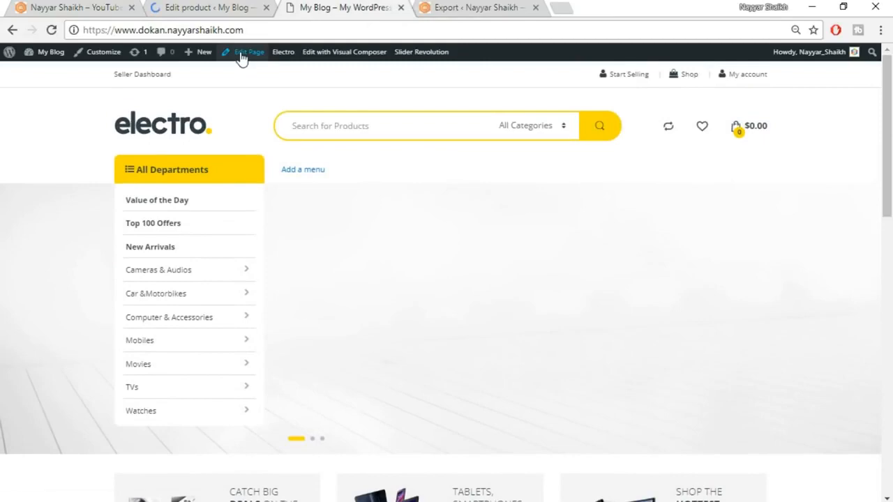
middle_click(245, 56)
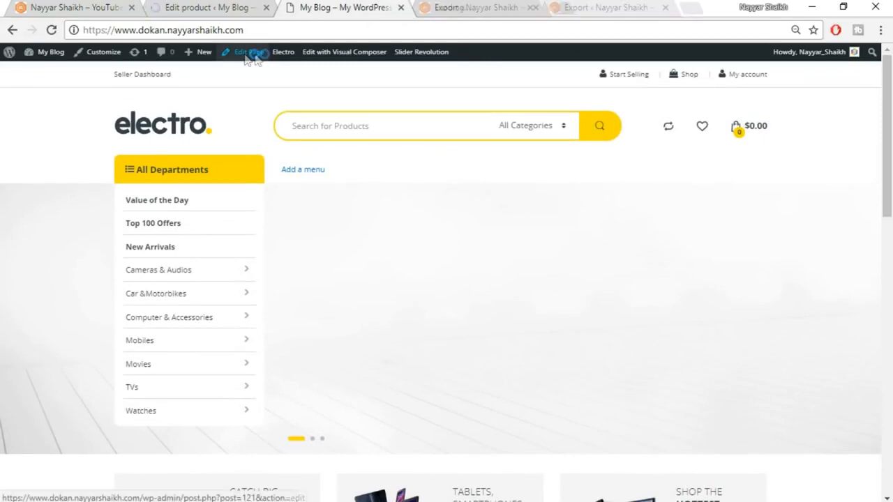
left_click(514, 11)
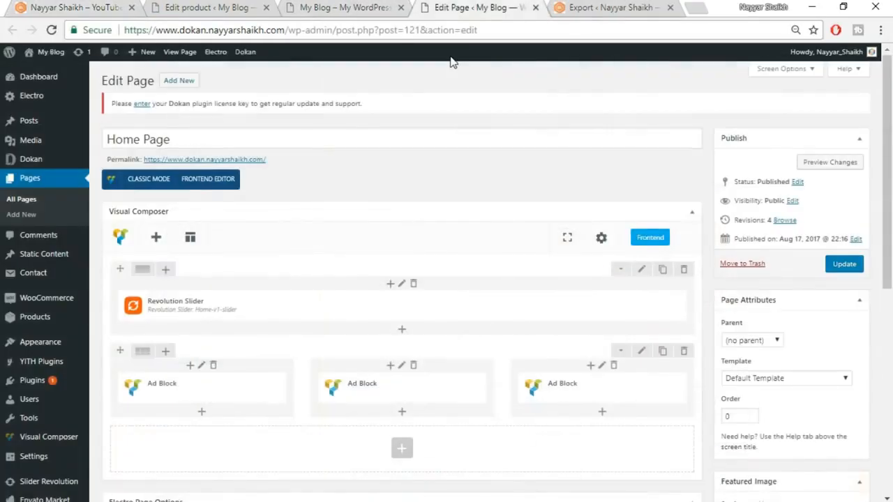
- Add an Electro Onsale Product element to the Home Page, searching 'ele'
scroll(387, 296, "down", 3)
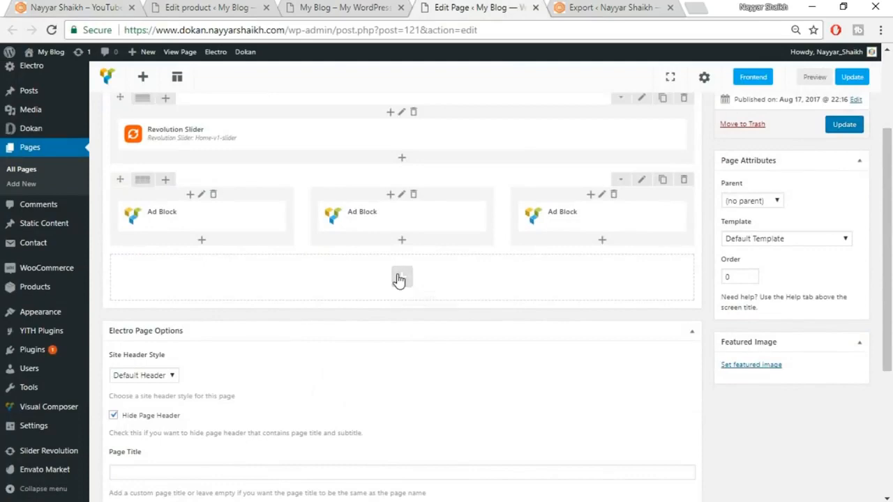
left_click(401, 277)
type("ele")
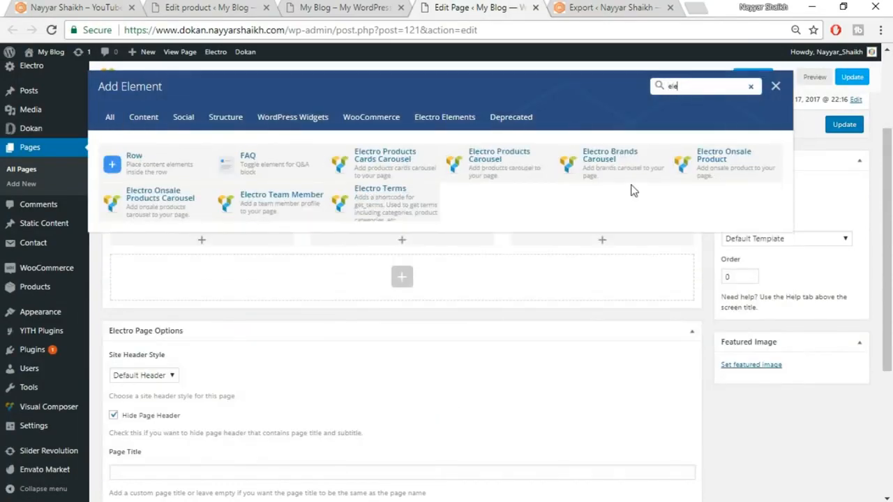
left_click(750, 163)
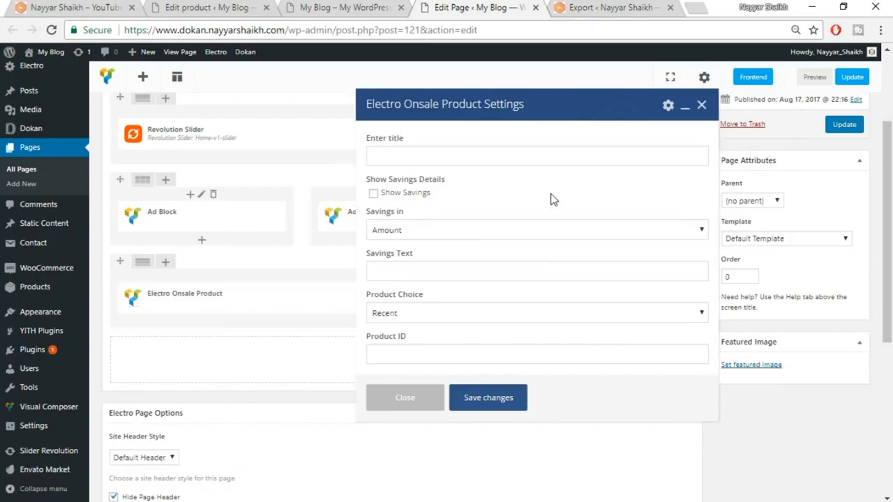
- Title the onsale element 'Special Offer', show savings details, and enter savings amount 20
left_click(84, 7)
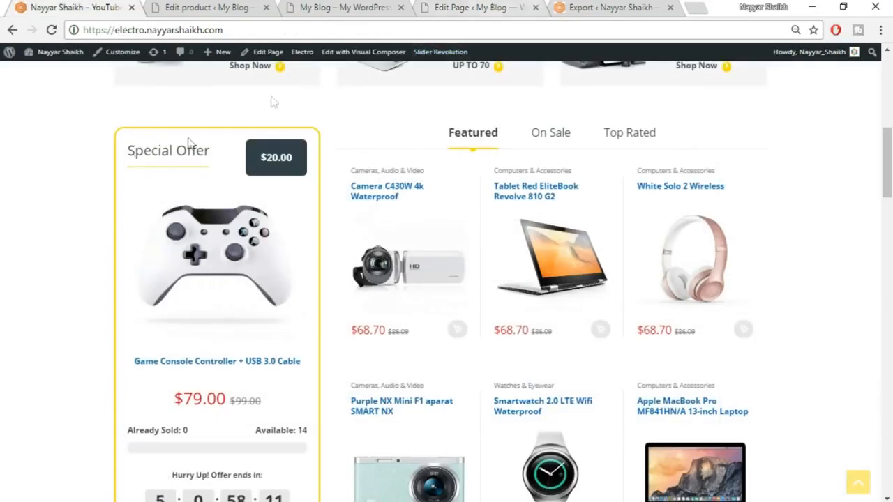
left_click_drag(128, 144, 241, 148)
key("ctrl+c")
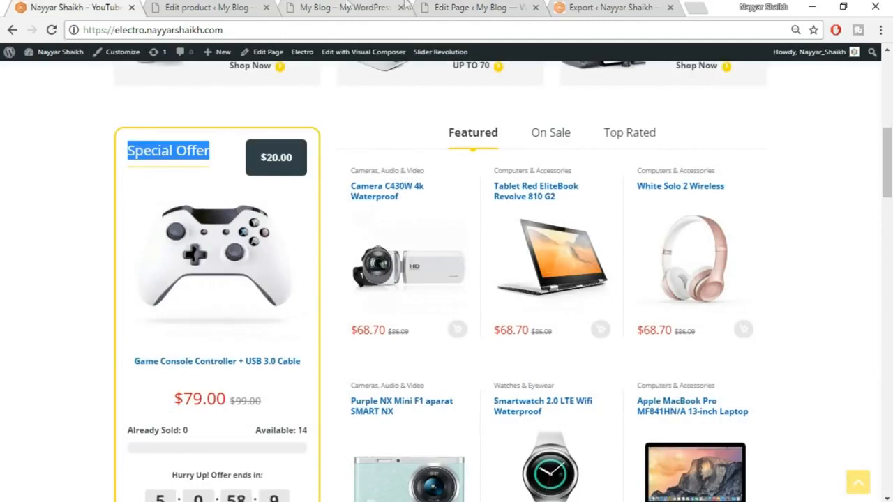
left_click(460, 6)
left_click(438, 154)
key("ctrl+v")
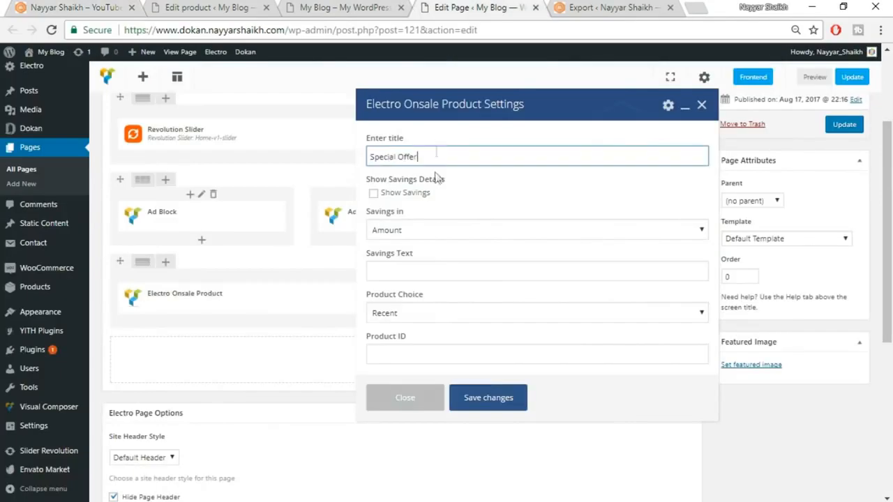
left_click(404, 195)
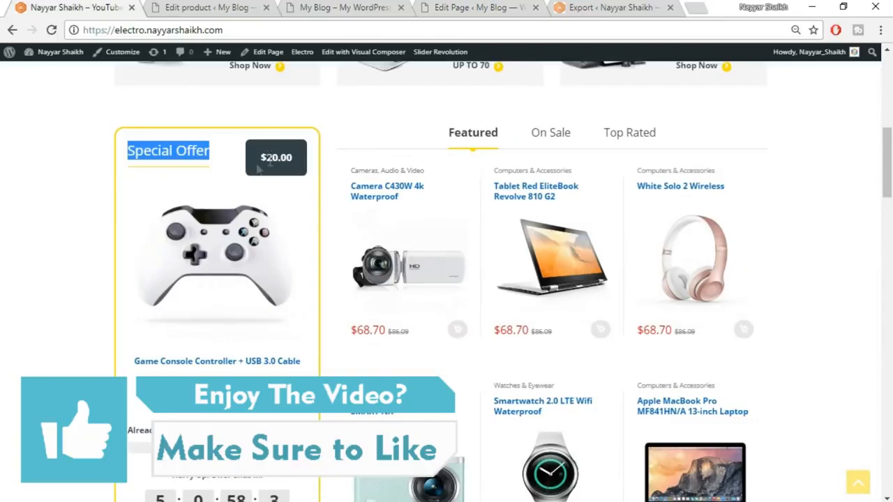
left_click(433, 8)
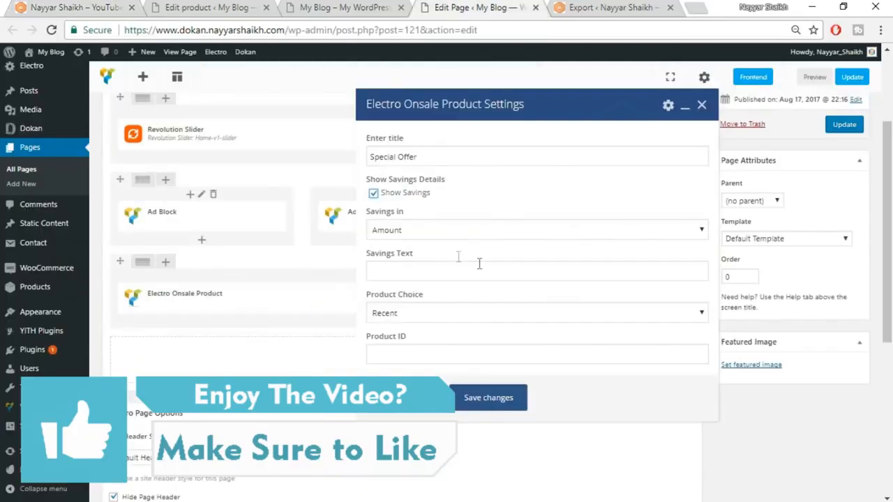
scroll(455, 270, "down", 1)
left_click(452, 271)
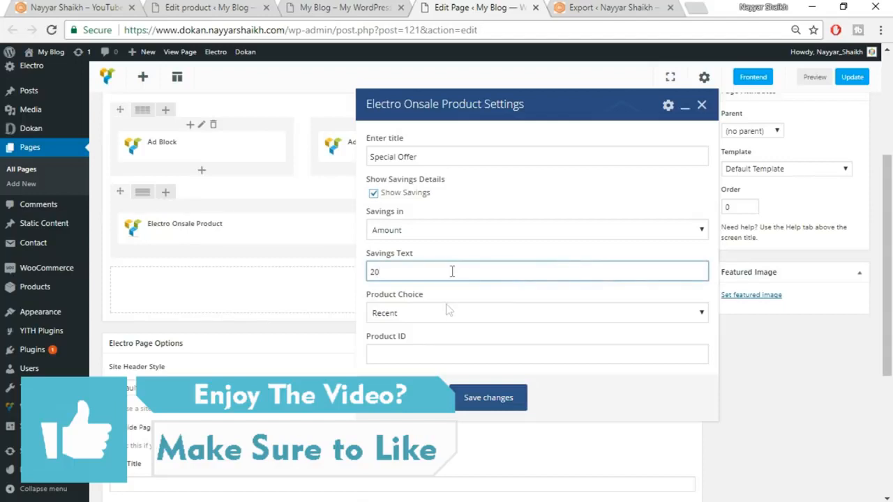
- Feature the specific product ID 46 from the product's edit URL and save the element settings
left_click(429, 315)
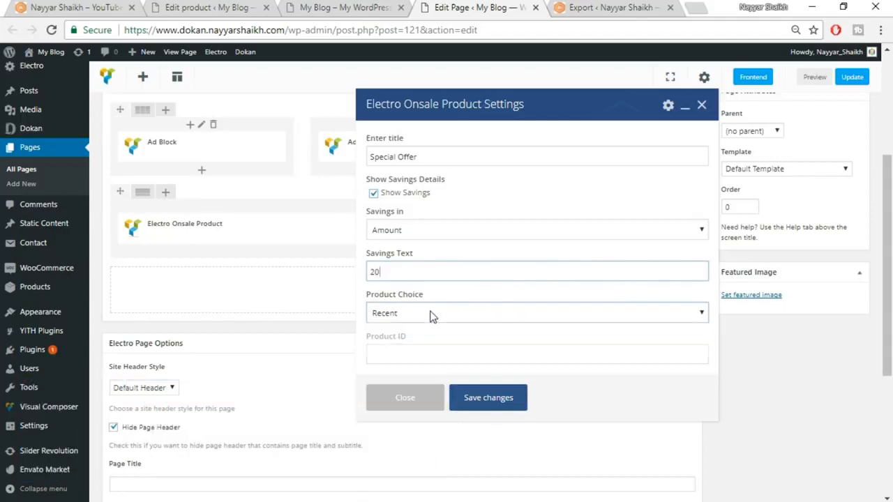
left_click(409, 351)
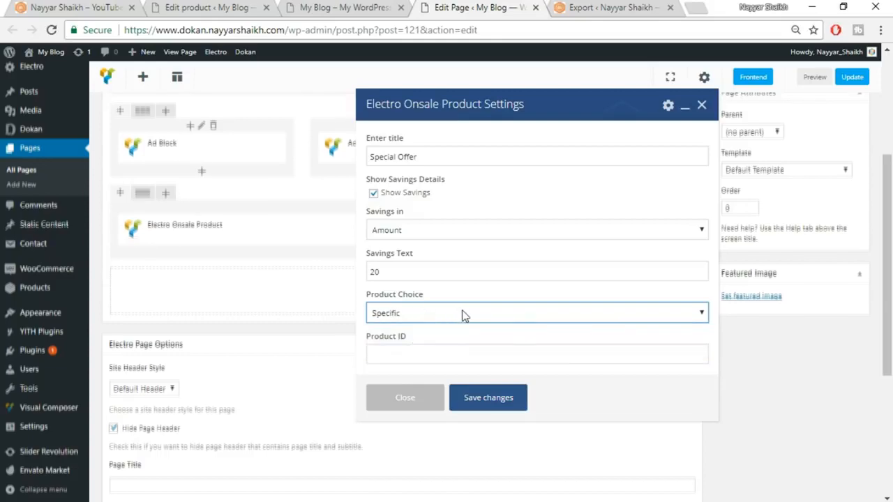
scroll(450, 327, "up", 1)
left_click(204, 7)
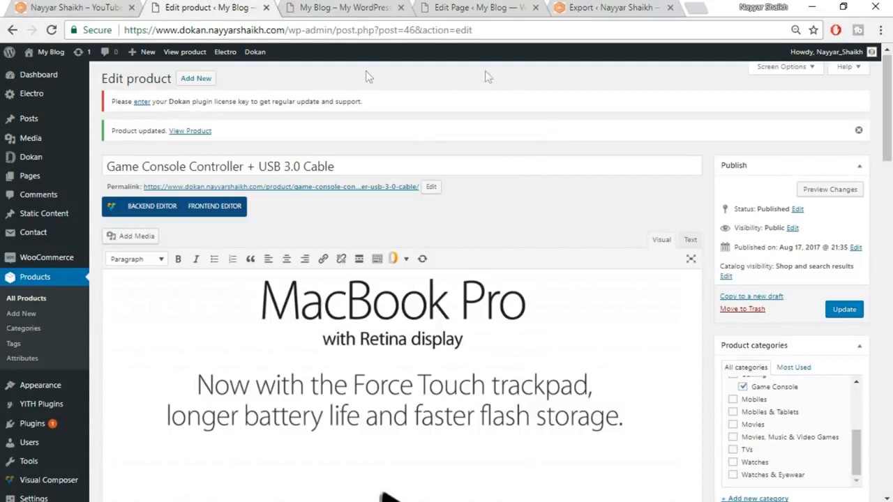
left_click_drag(404, 30, 422, 30)
left_click(471, 6)
left_click(481, 353)
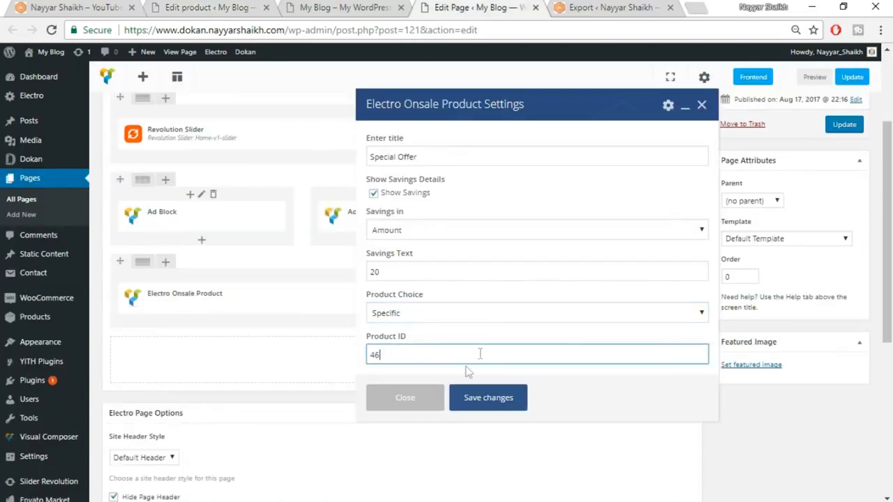
left_click(488, 403)
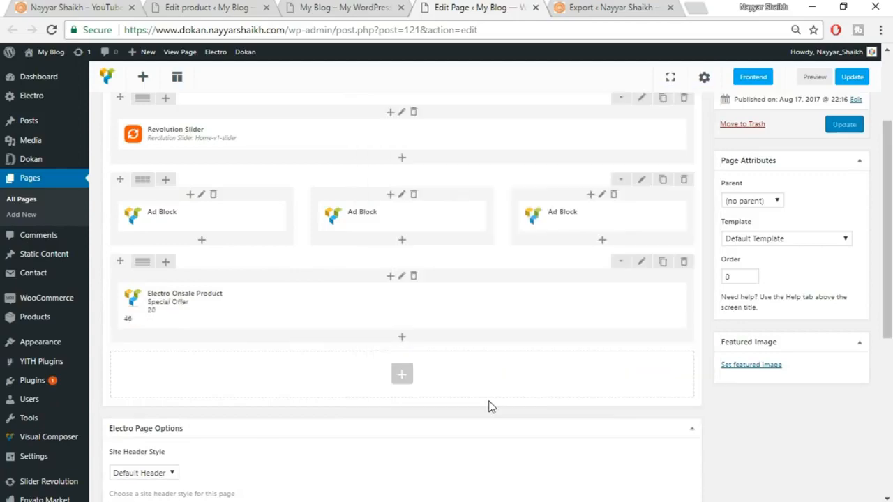
left_click(43, 5)
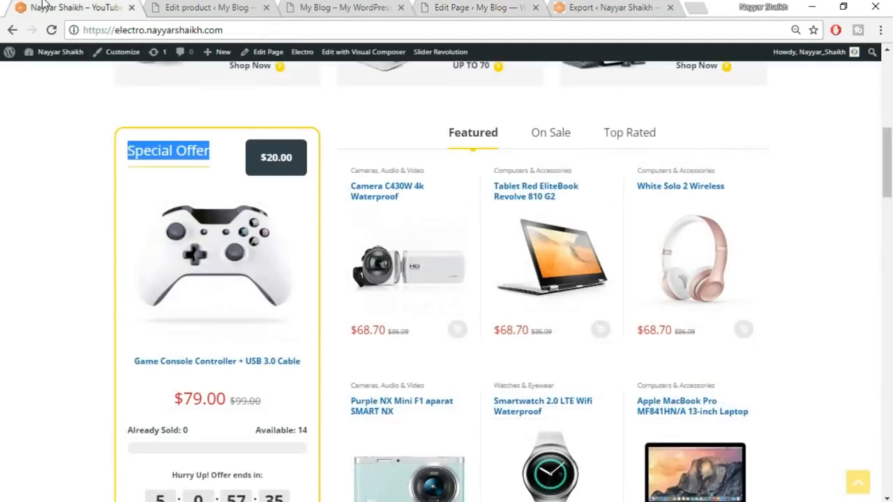
left_click(803, 158)
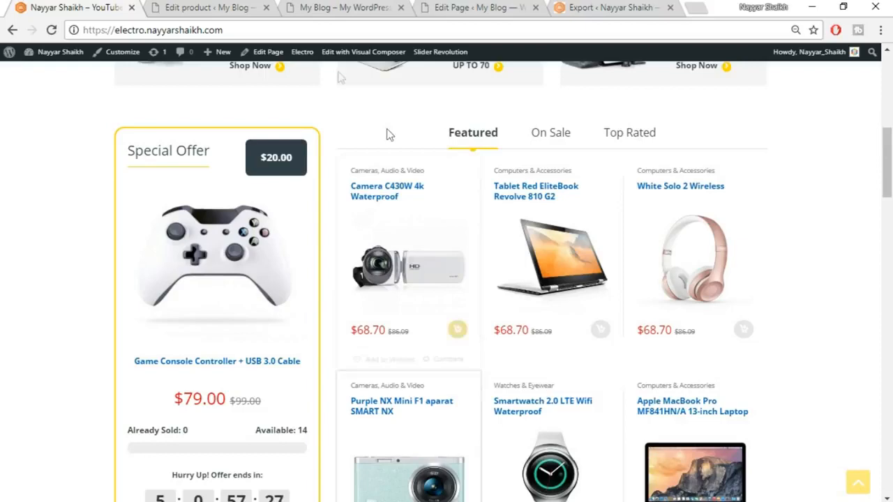
left_click(209, 7)
left_click(352, 5)
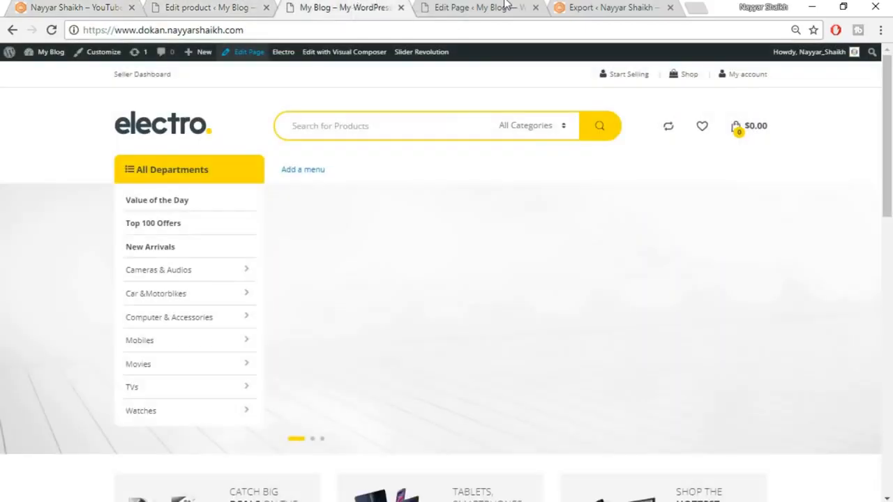
left_click(502, 7)
mouse_move(140, 270)
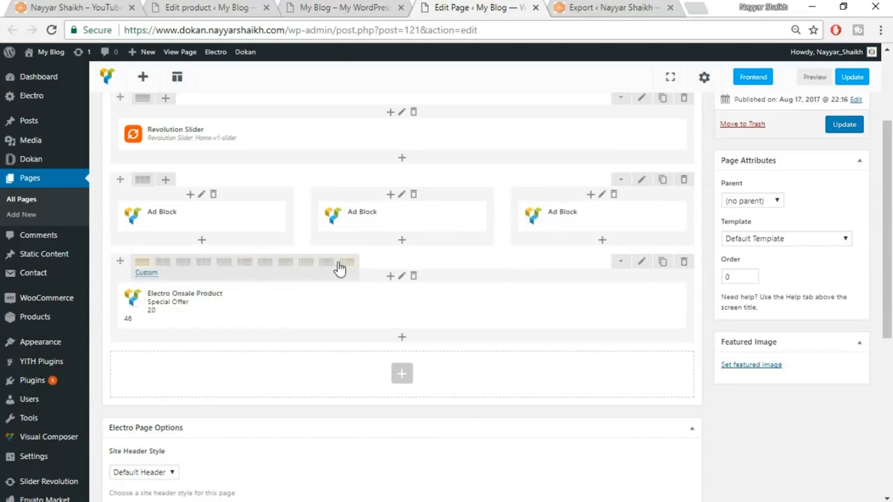
- Give the onsale product's row a custom 1/3 + 2/3 column layout
left_click(144, 274)
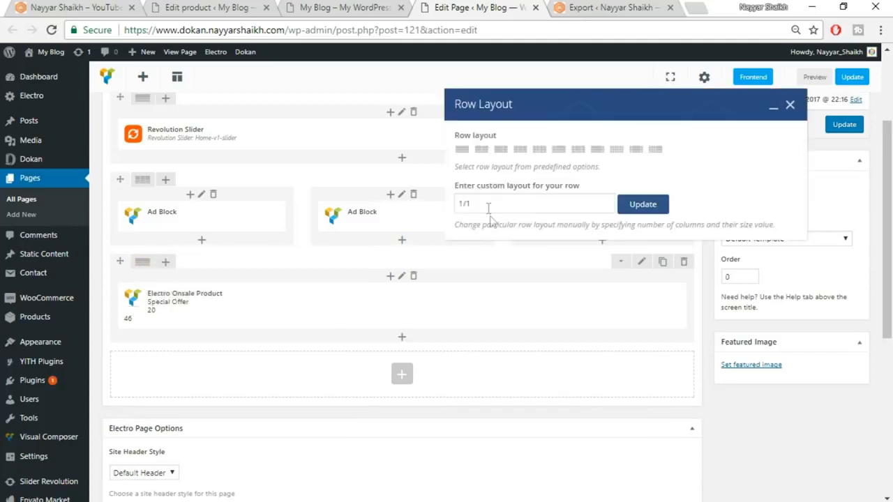
left_click(472, 204)
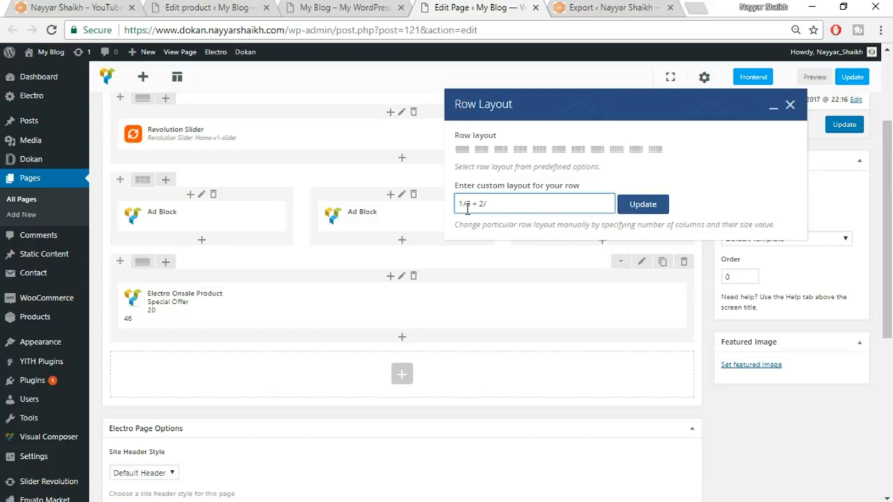
left_click(643, 206)
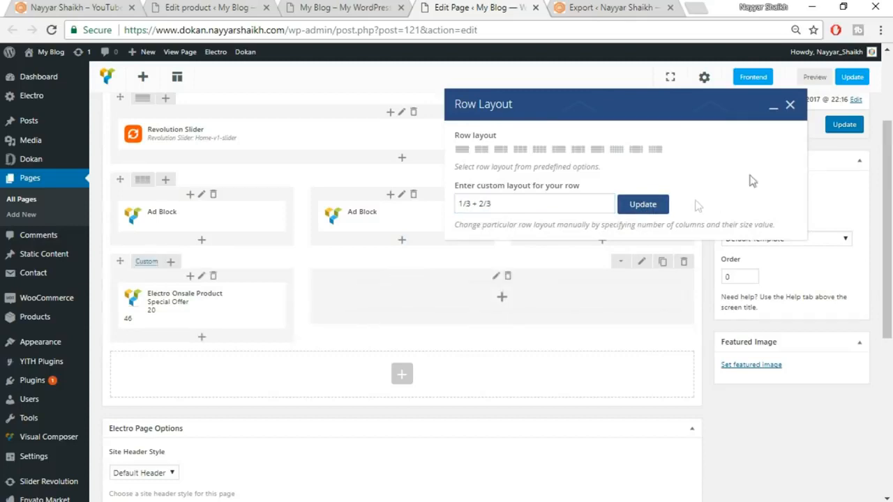
left_click(790, 105)
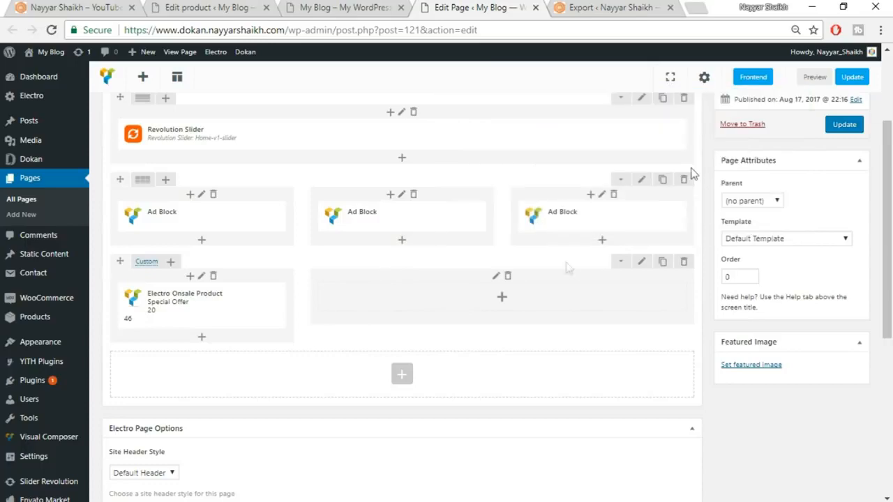
- Add a Product Tabs element to the empty 2/3 column, found by searching 'pro'
left_click(502, 299)
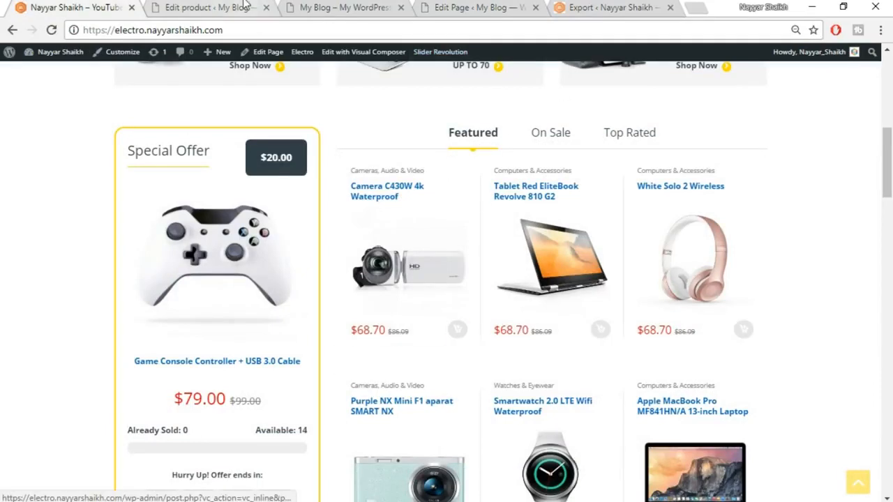
left_click(479, 7)
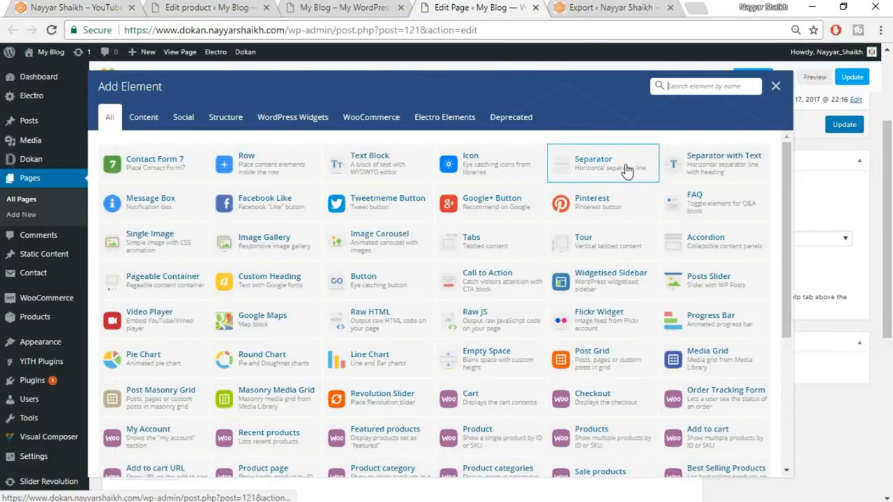
type("pro")
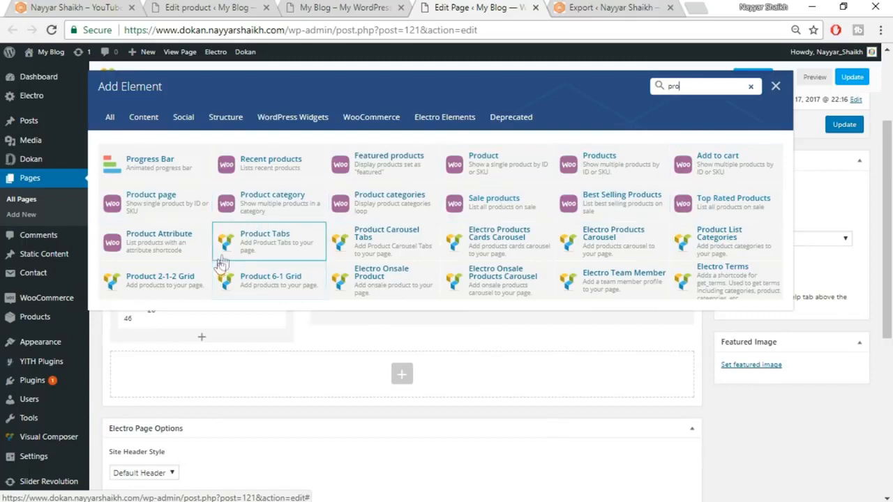
left_click(289, 245)
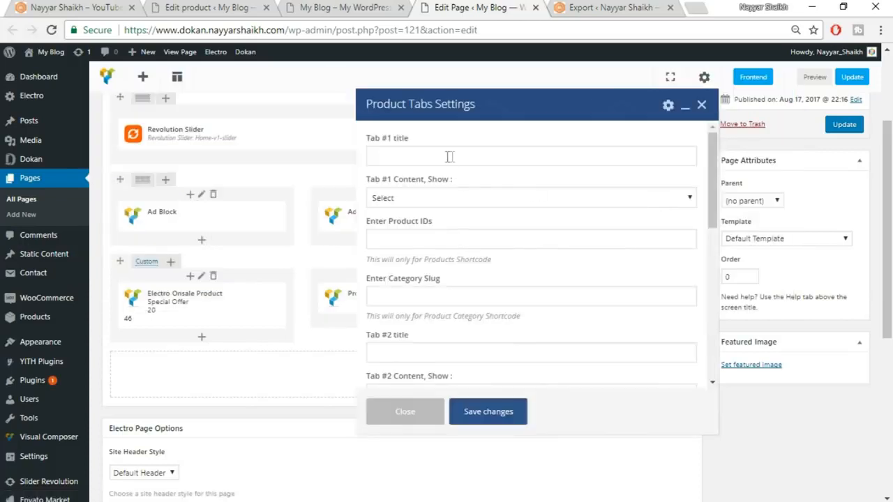
- Name the first tab and set it to show Featured Products
left_click(447, 157)
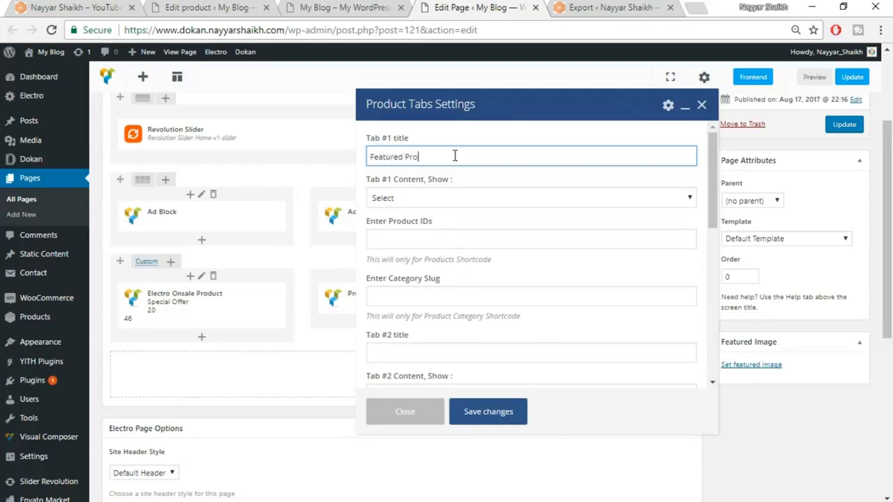
left_click(466, 202)
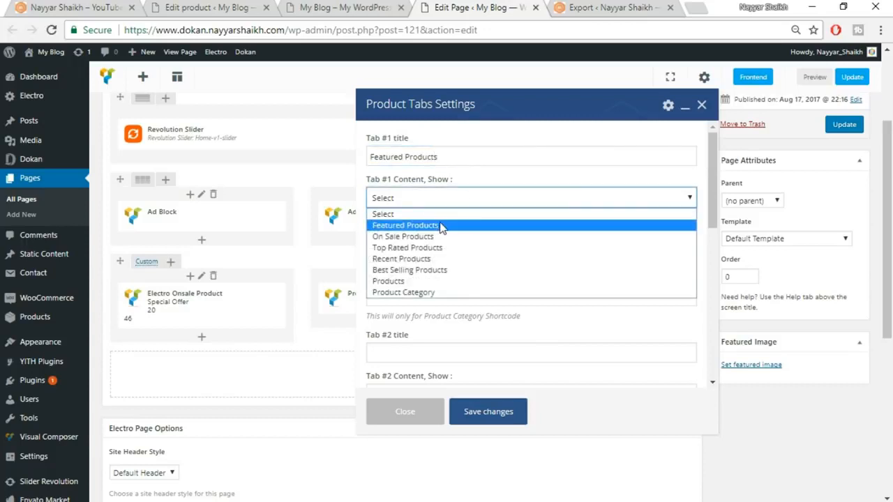
left_click(441, 226)
scroll(570, 269, "down", 4)
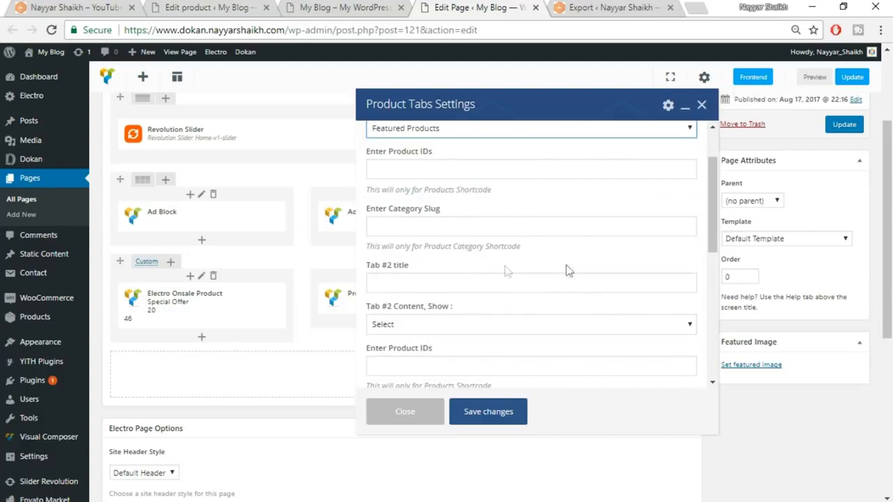
- Title the second tab 'On Sale', copied from the live store, showing On Sale Products
left_click(406, 212)
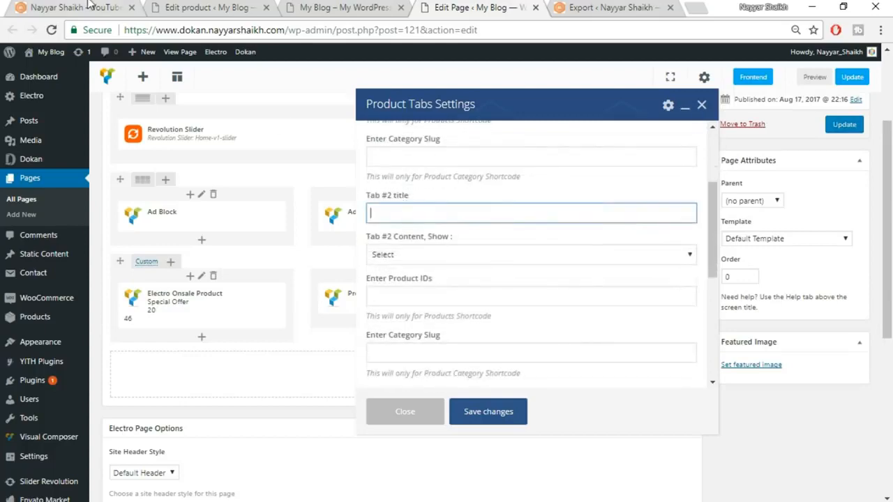
left_click(89, 6)
left_click_drag(583, 133, 533, 129)
key("ctrl+c")
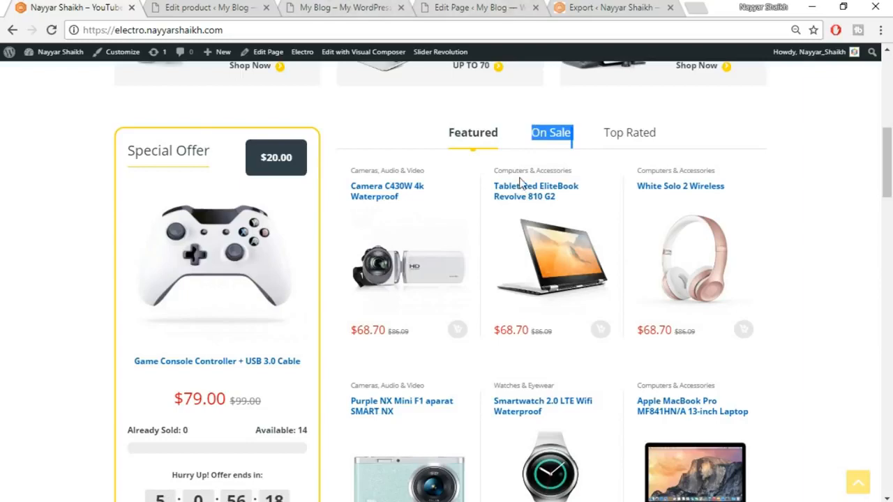
left_click(479, 7)
key("ctrl+v")
left_click(436, 256)
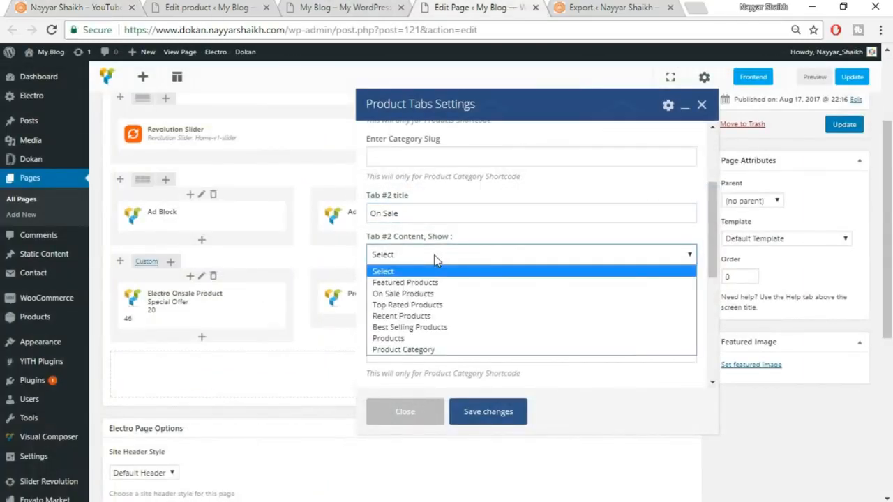
left_click(429, 294)
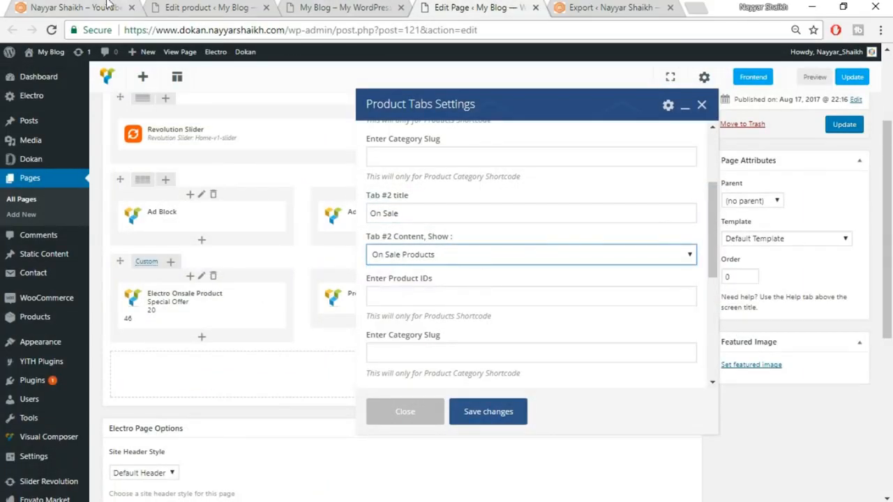
- Title the third tab 'Top Rated' showing Top Rated Products, and save the Product Tabs settings
key("ctrl+1")
left_click_drag(701, 134, 604, 133)
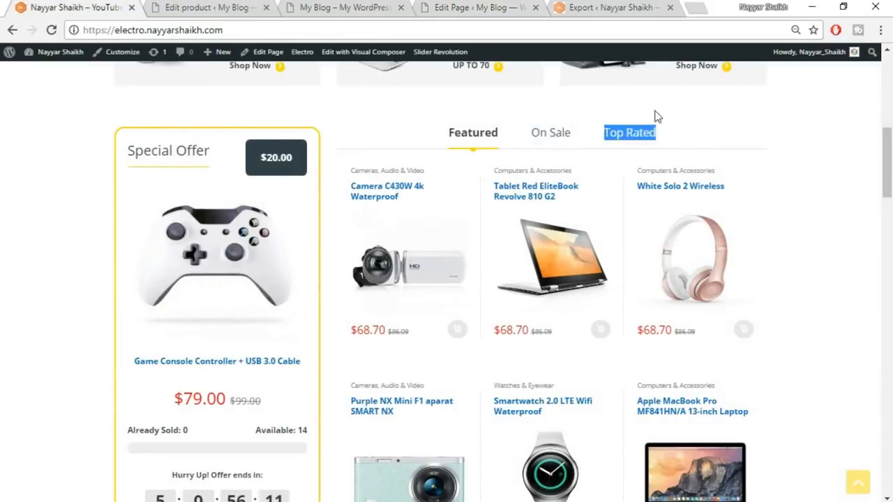
left_click(410, 7)
left_click(462, 7)
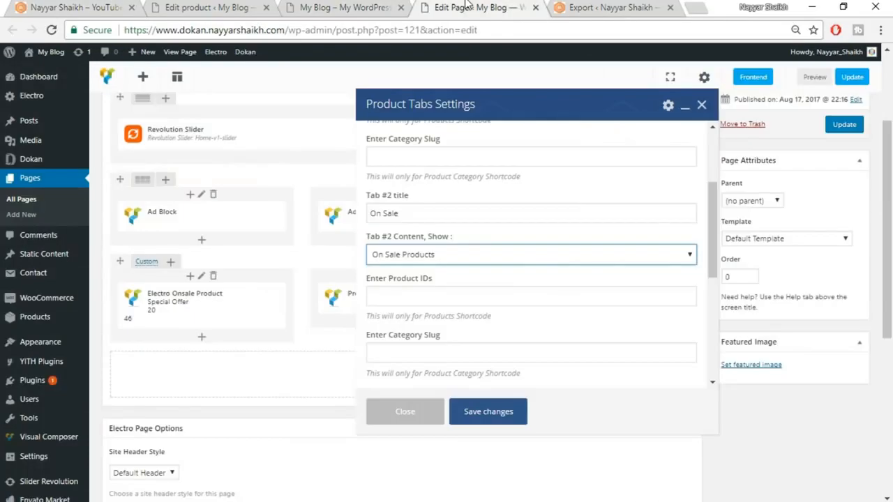
scroll(498, 292, "down", 3)
left_click(415, 201)
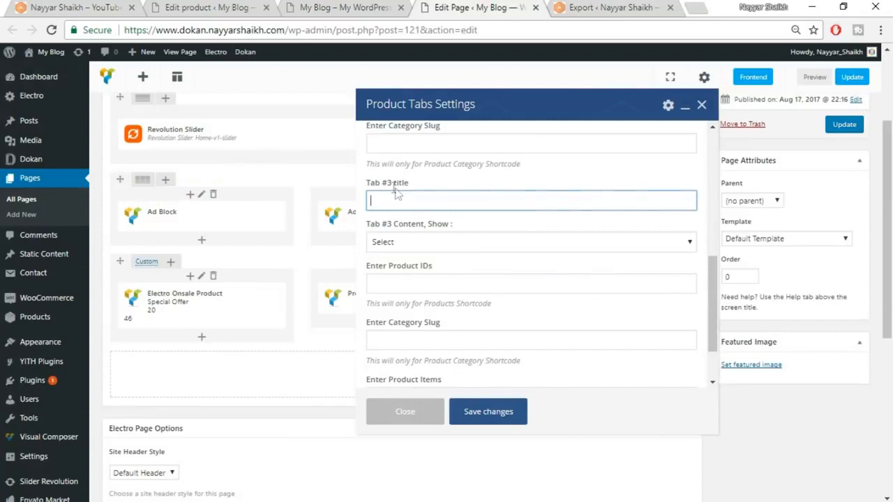
left_click(445, 248)
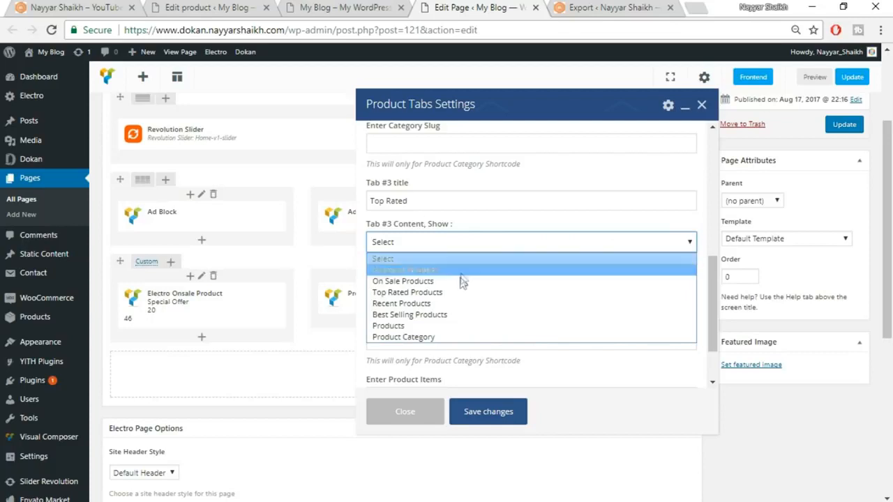
left_click(432, 295)
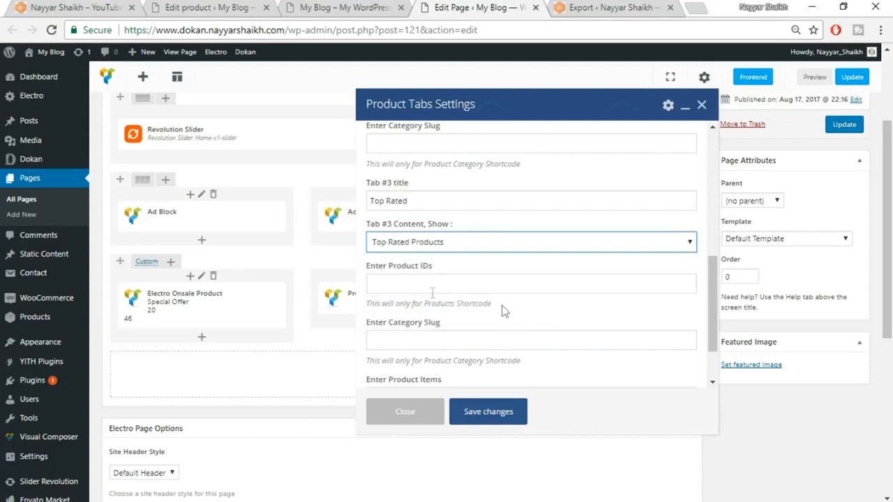
left_click(505, 411)
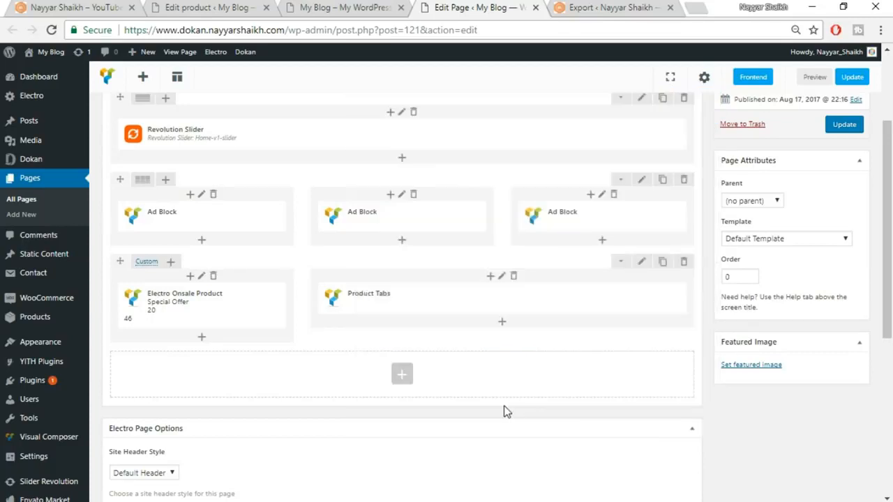
scroll(560, 412, "up", 2)
- Update the Home Page and reload the store's home page
left_click(855, 200)
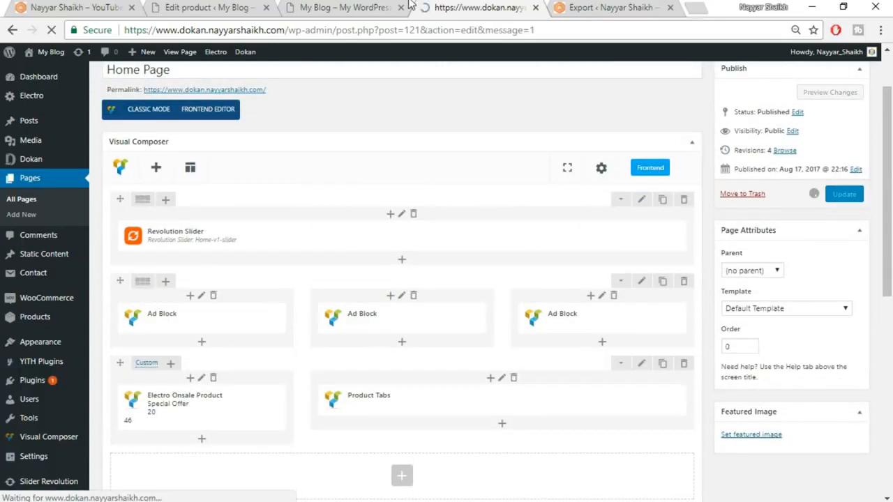
left_click(383, 7)
left_click(393, 25)
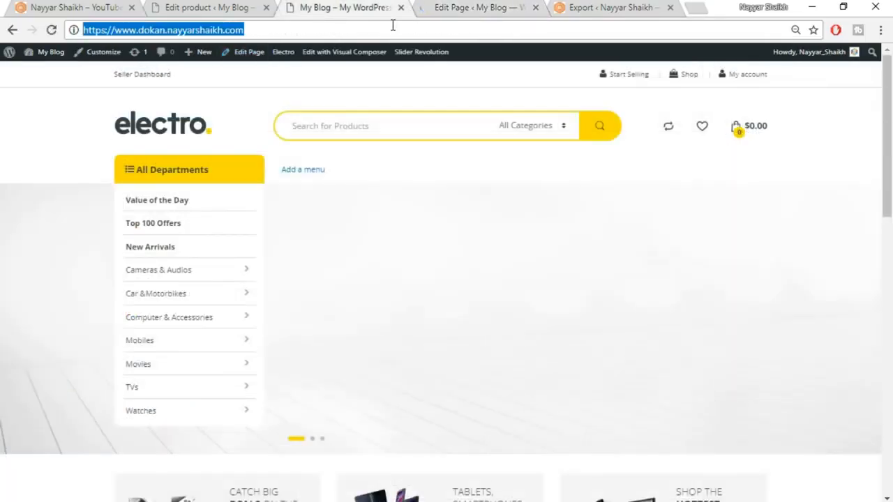
key("Return")
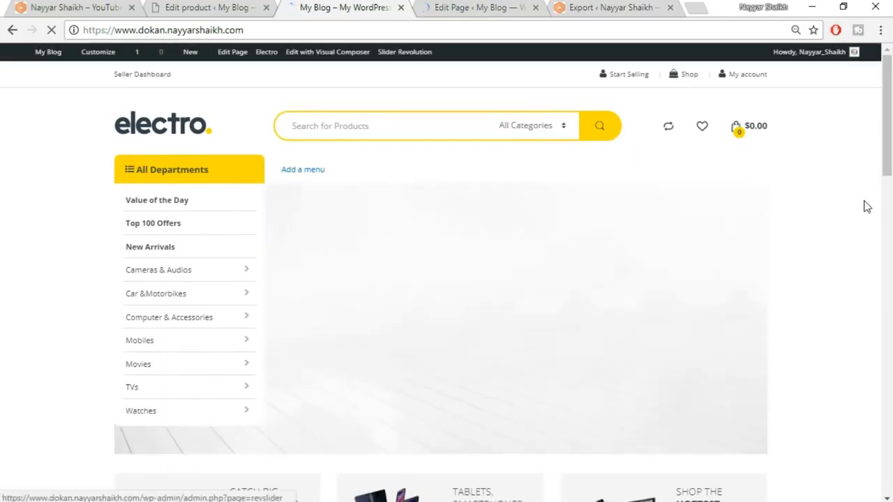
- Check the Special Offer and On Sale, Top Rated, Featured tabs, then view the Electro demo
scroll(867, 206, "down", 7)
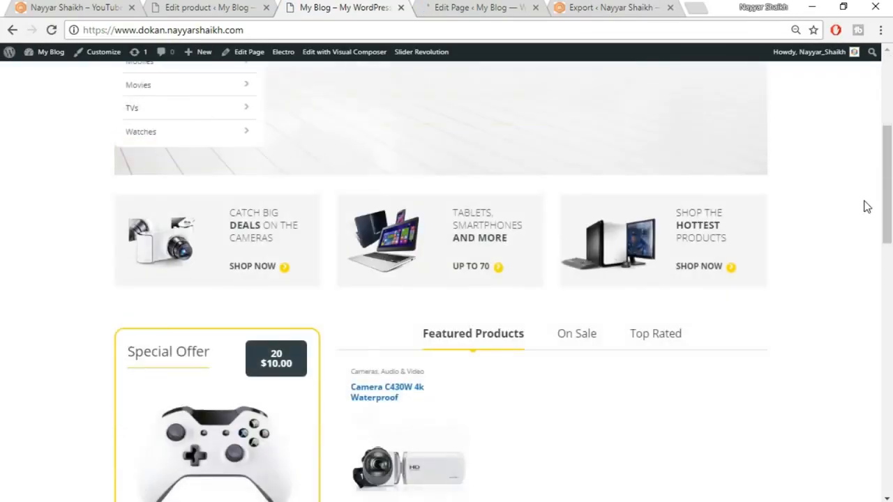
scroll(866, 206, "down", 1)
scroll(171, 254, "up", 2)
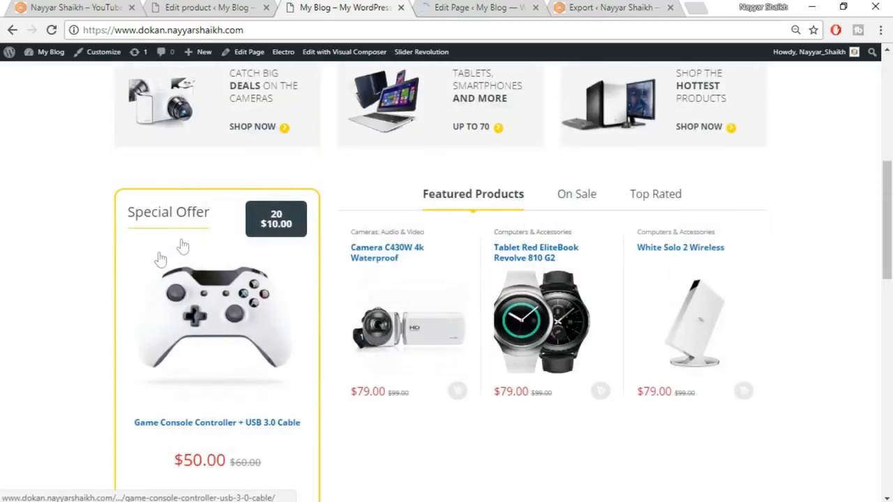
scroll(225, 233, "down", 1)
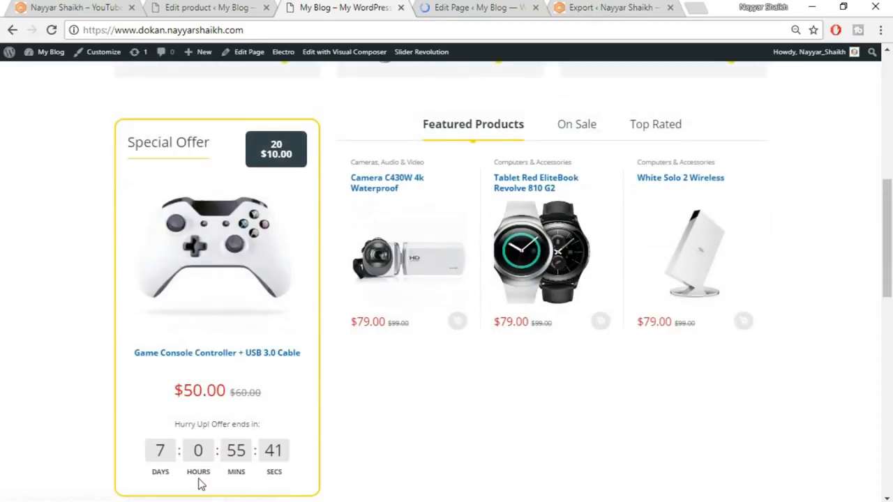
scroll(202, 446, "down", 1)
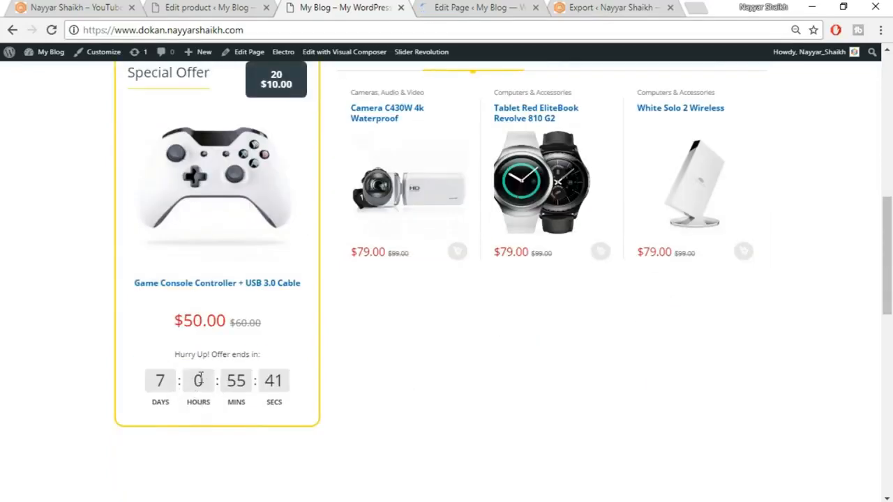
scroll(198, 381, "up", 1)
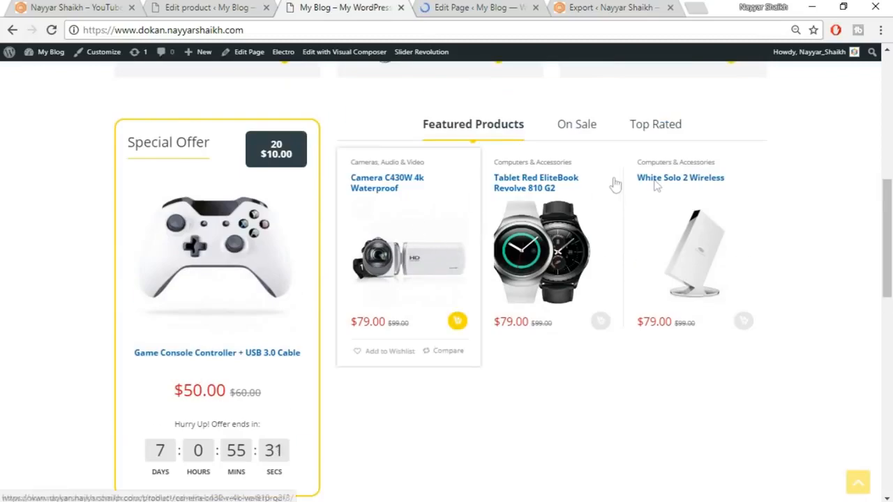
left_click(584, 127)
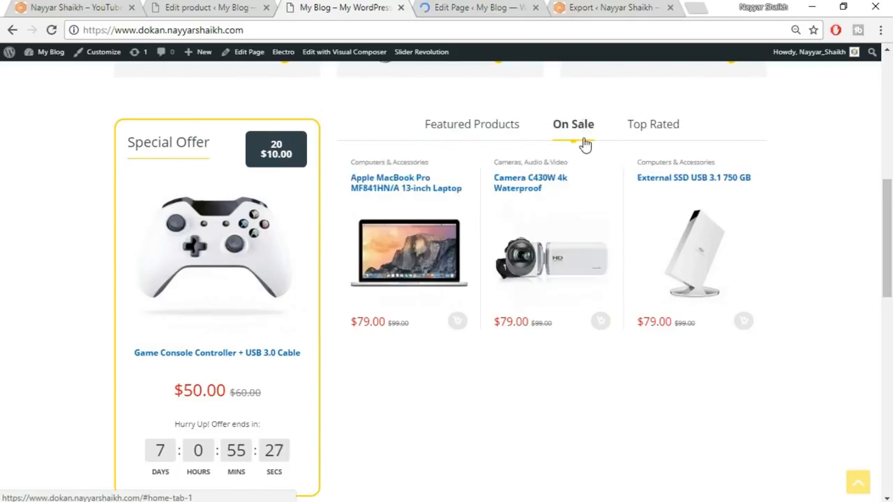
left_click(657, 130)
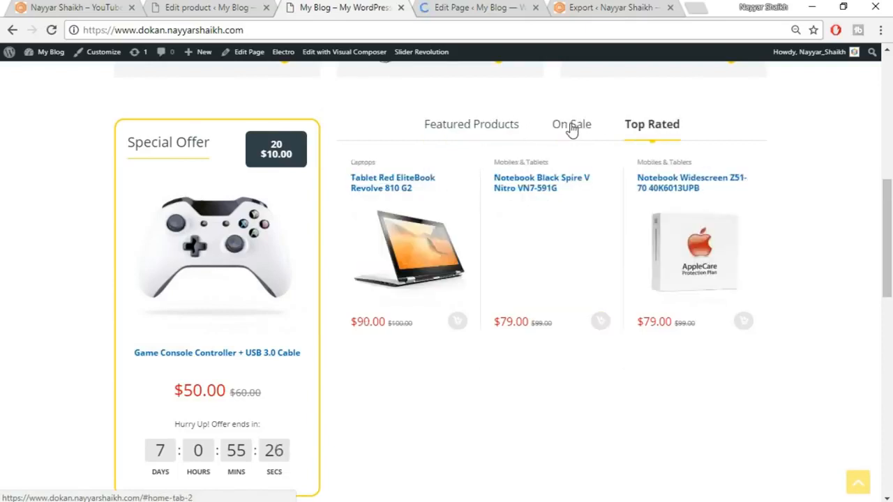
left_click(480, 129)
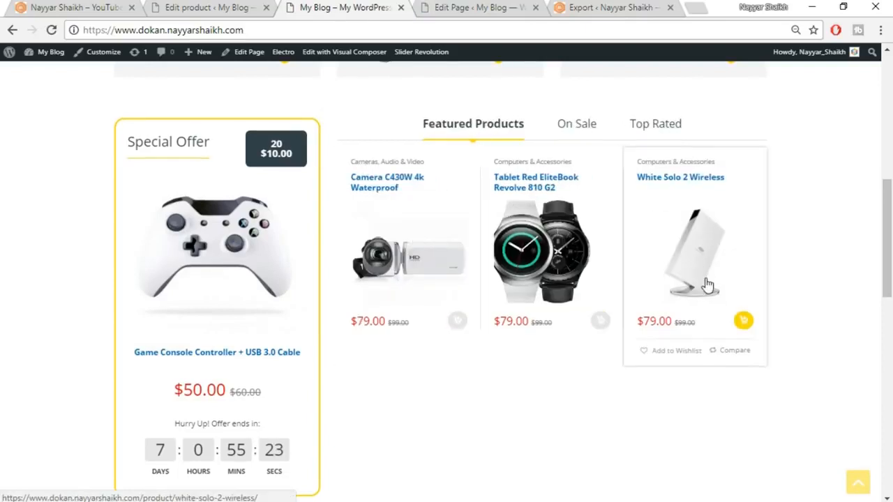
scroll(662, 314, "down", 1)
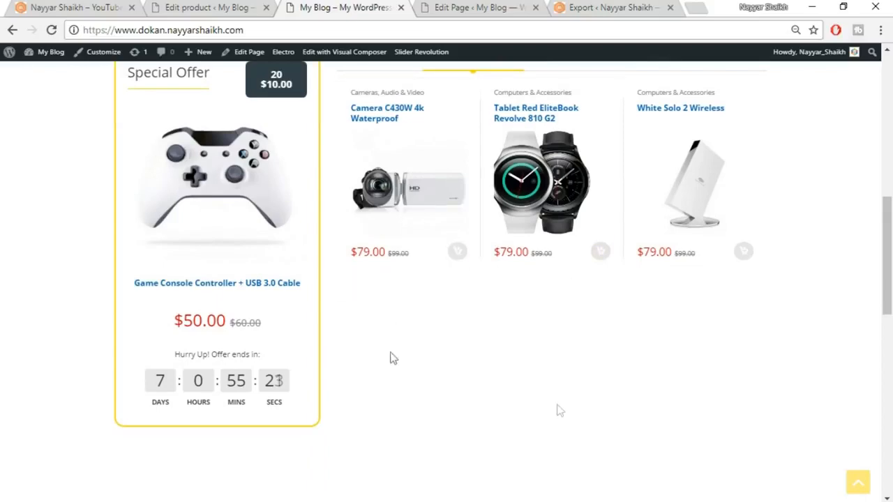
left_click(75, 8)
scroll(478, 321, "down", 2)
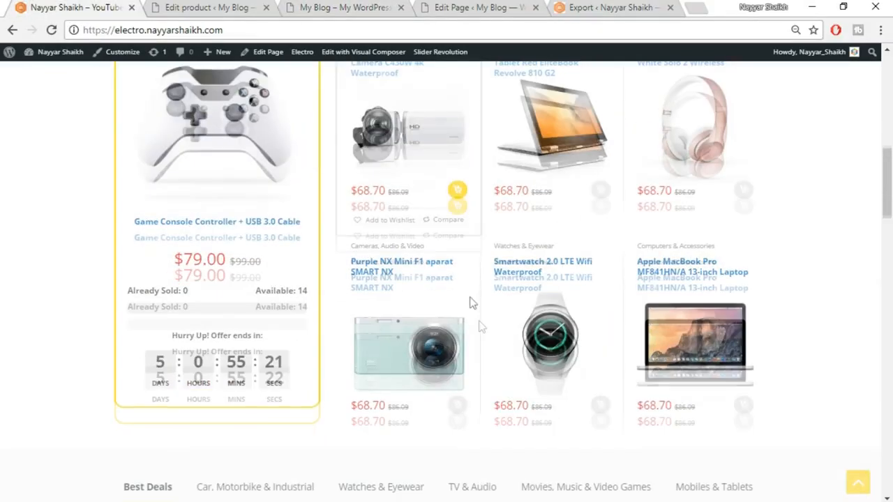
- Limit the Product Tabs element to 6 product items and update the Home Page
left_click(473, 8)
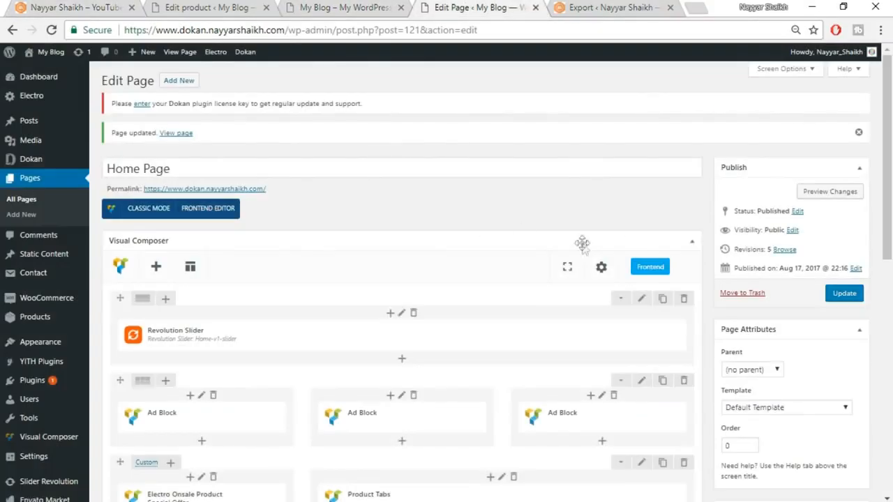
scroll(583, 244, "down", 3)
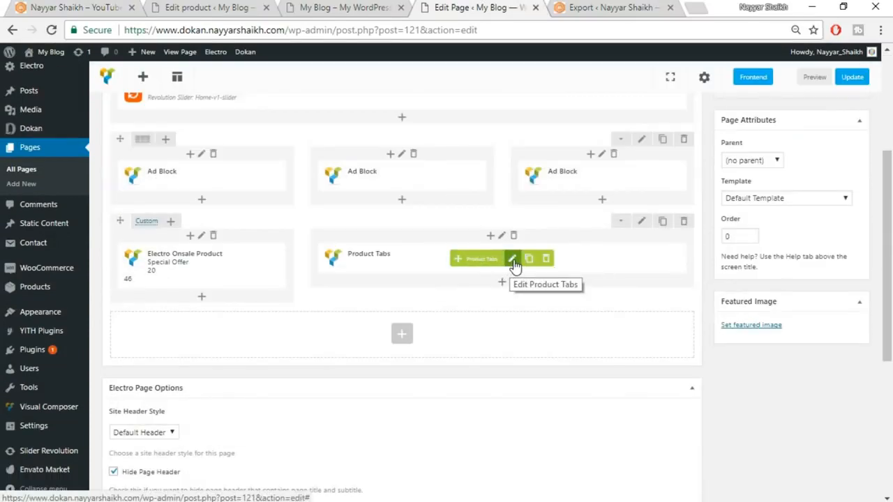
left_click(513, 261)
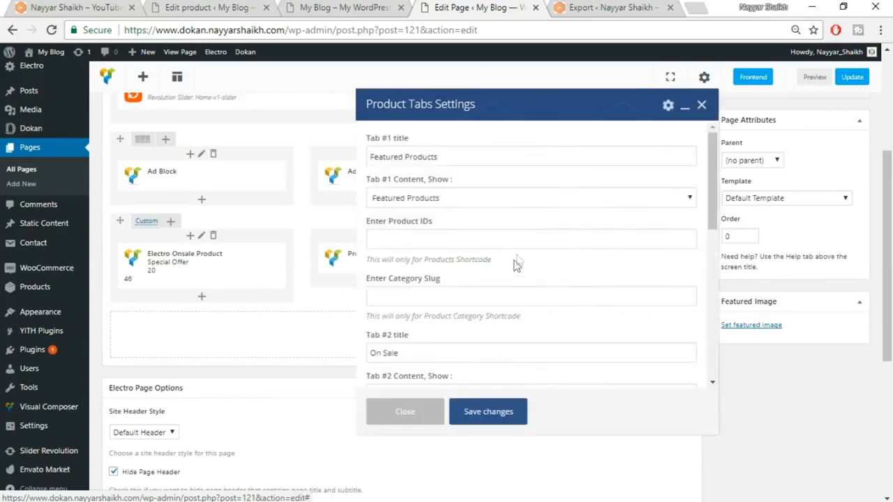
scroll(582, 251, "down", 10)
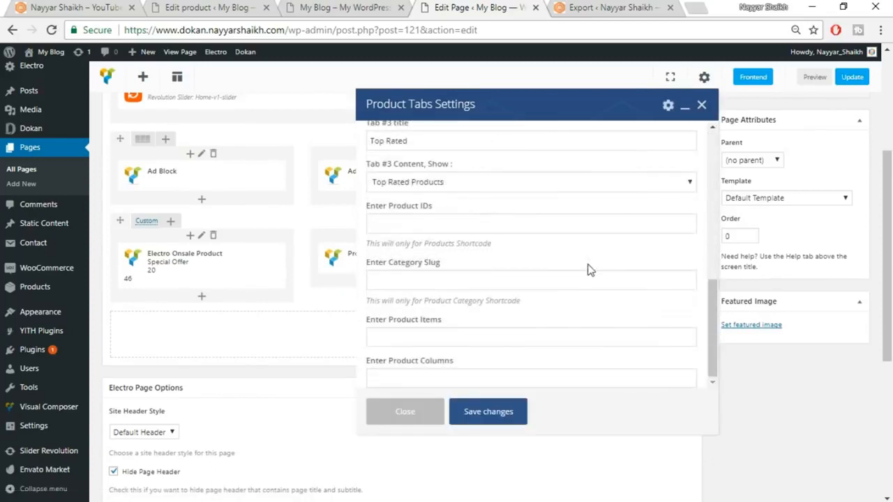
left_click(428, 339)
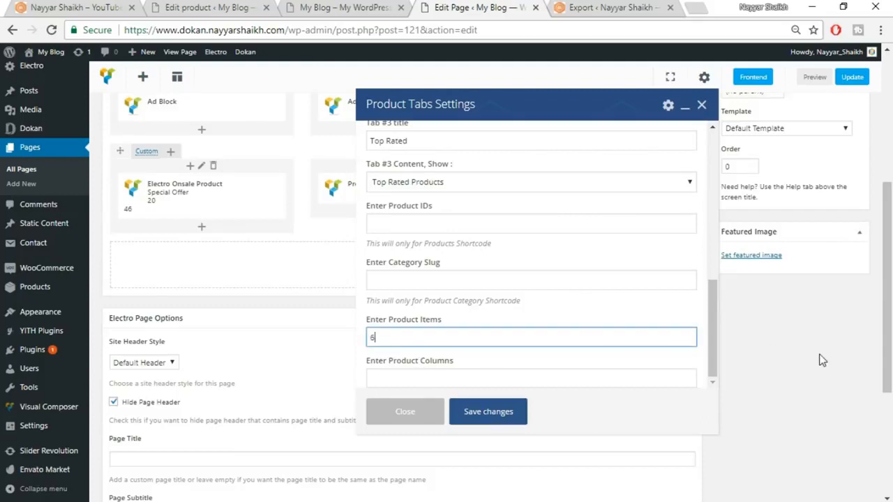
left_click(493, 418)
left_click(864, 82)
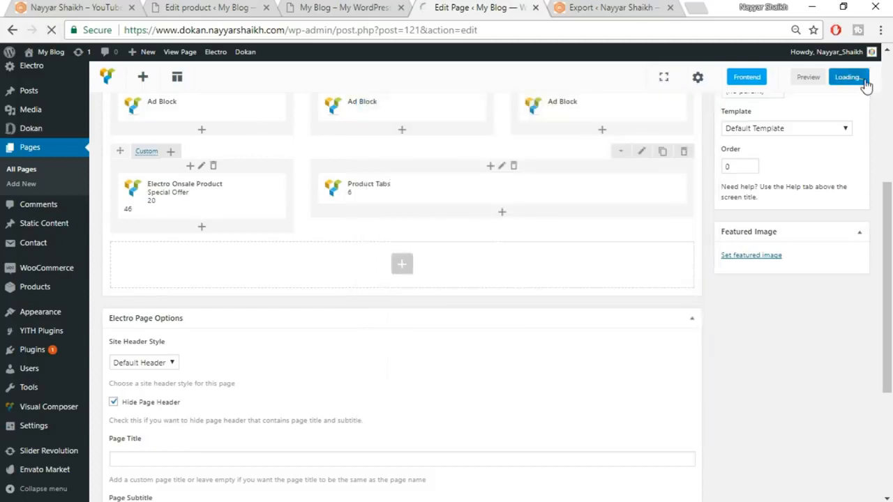
- Reload the storefront and confirm Featured Products lists six items in two rows, comparing with the demo
left_click(343, 8)
left_click(373, 30)
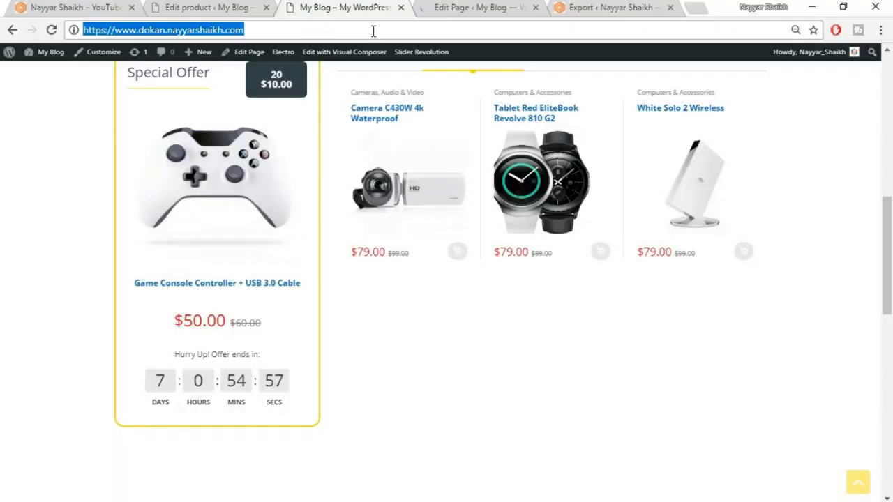
key("Return")
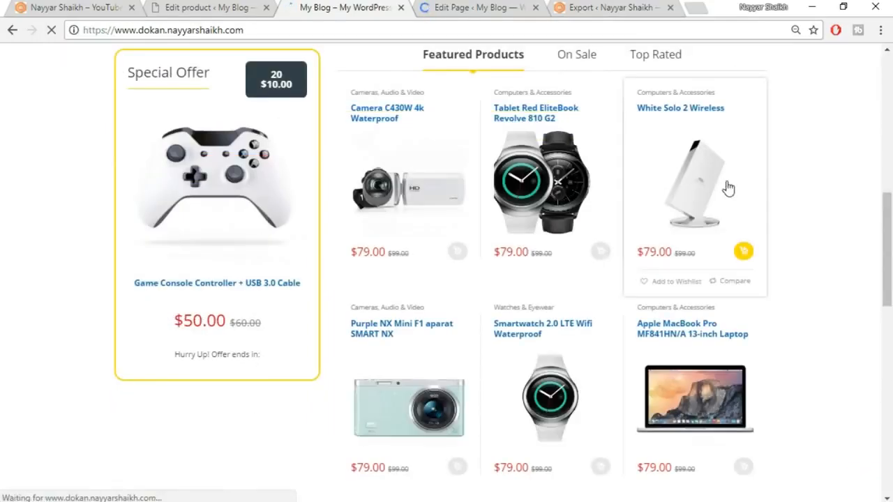
scroll(725, 185, "down", 1)
scroll(728, 188, "down", 1)
scroll(464, 221, "up", 3)
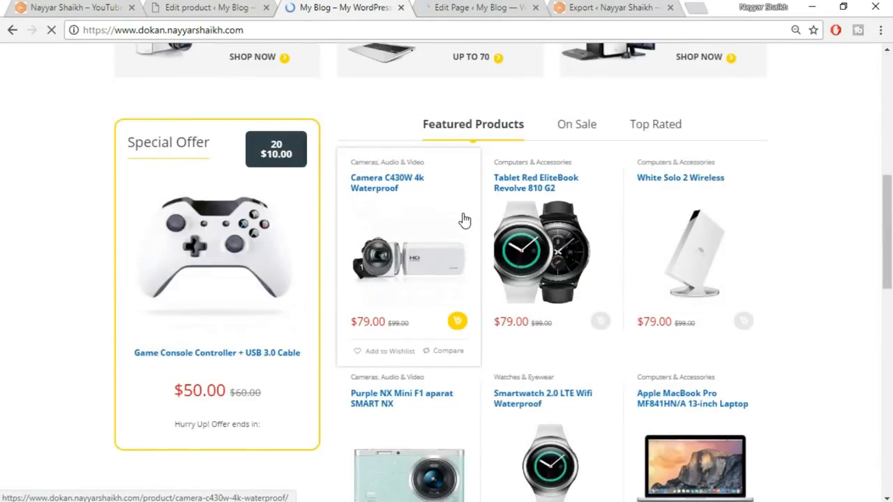
scroll(477, 317, "down", 1)
scroll(478, 319, "up", 2)
scroll(732, 199, "down", 6)
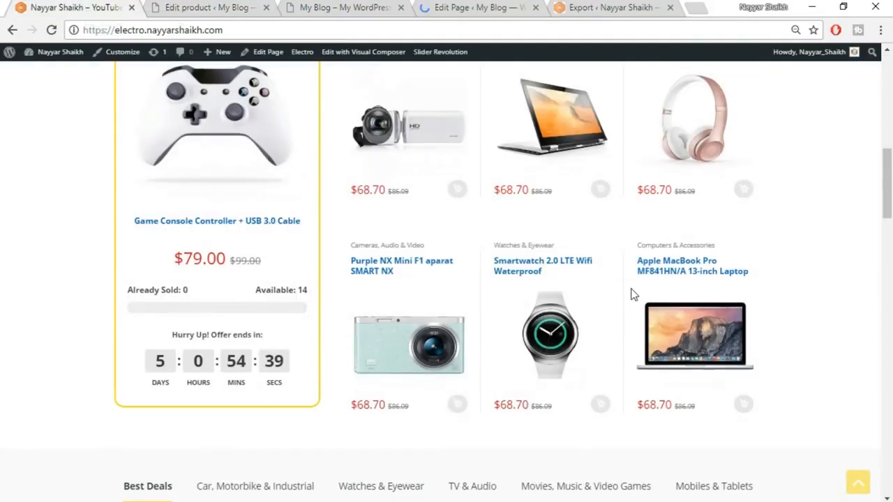
scroll(632, 294, "down", 4)
scroll(266, 227, "down", 2)
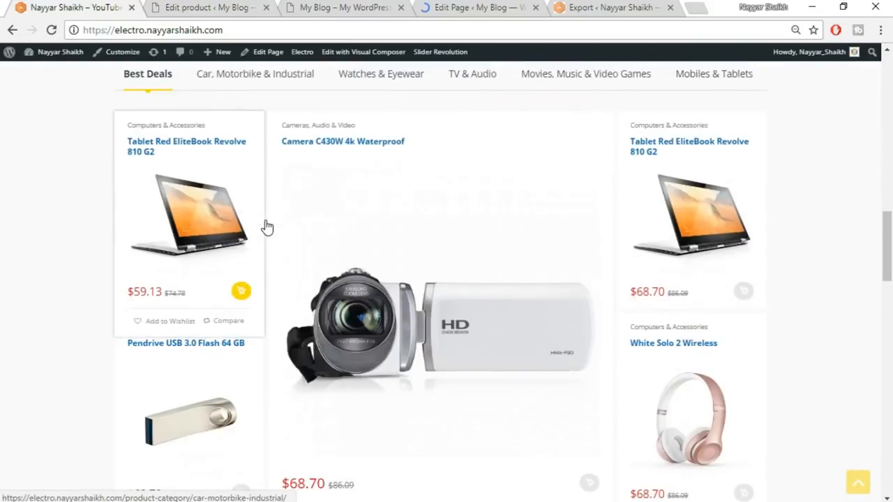
scroll(242, 219, "up", 1)
scroll(242, 219, "down", 1)
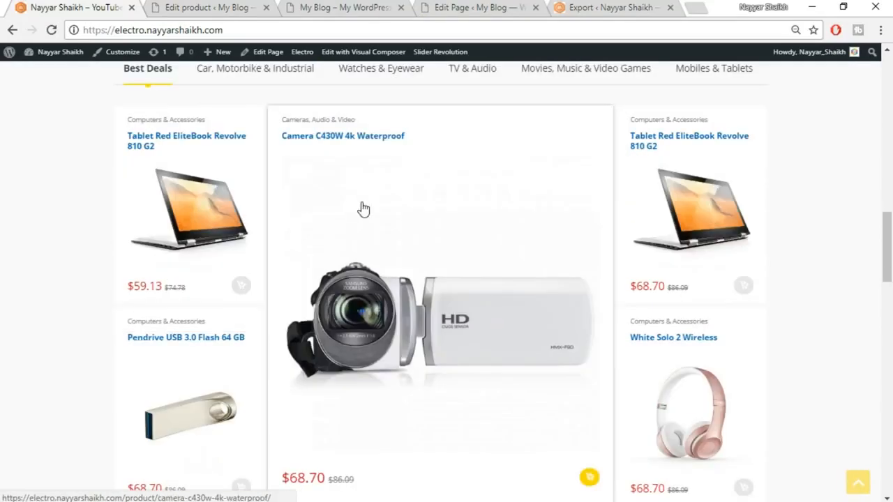
left_click(427, 7)
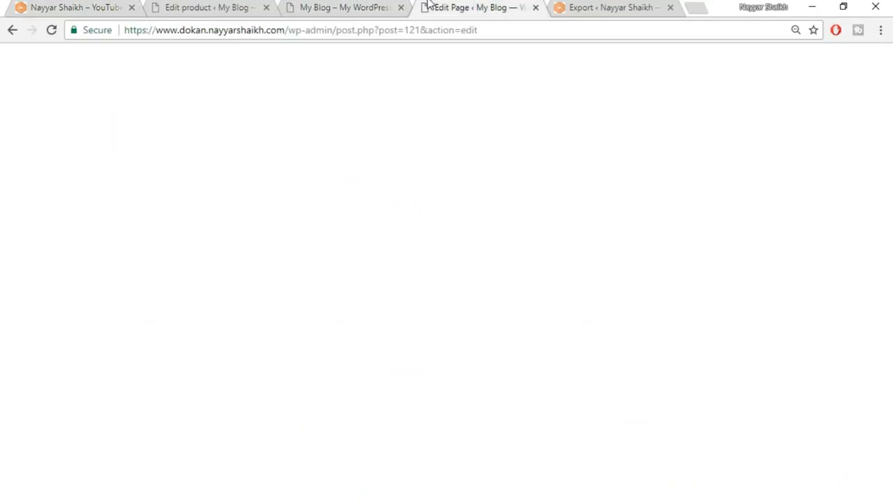
- Add a Product 2-1-2 Grid element to the empty row and title it Best Deals
scroll(428, 243, "down", 5)
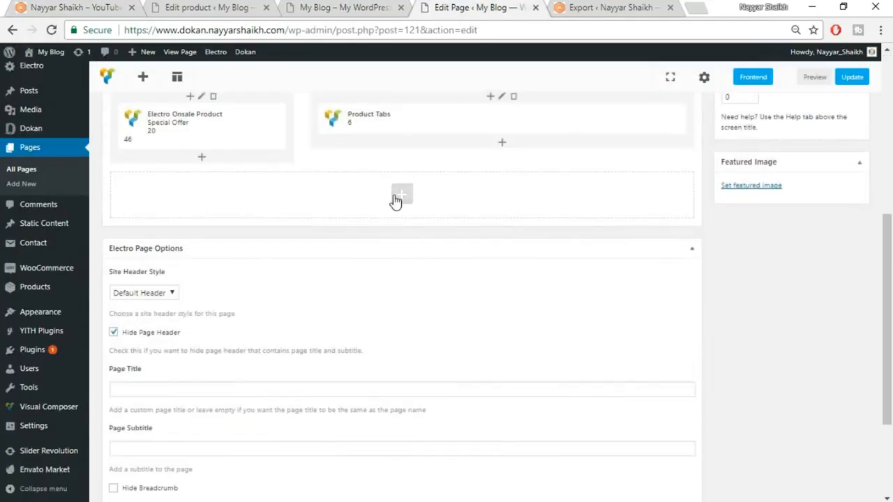
left_click(402, 196)
type("2")
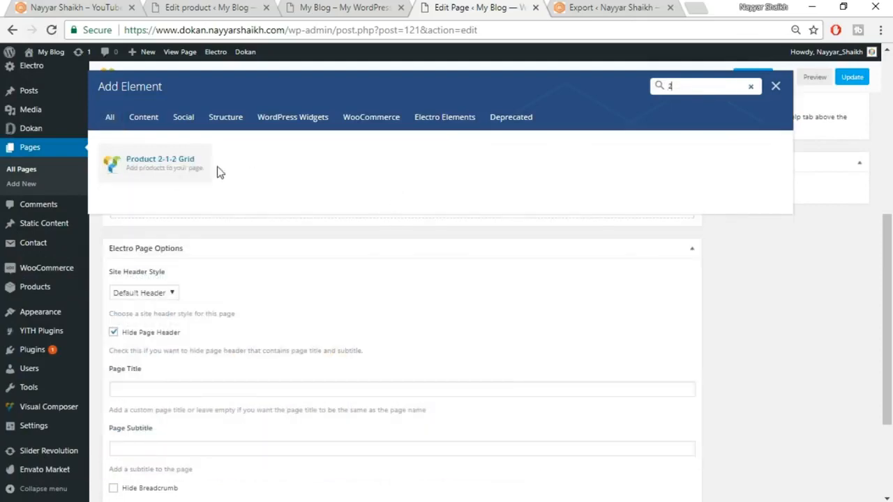
left_click(177, 174)
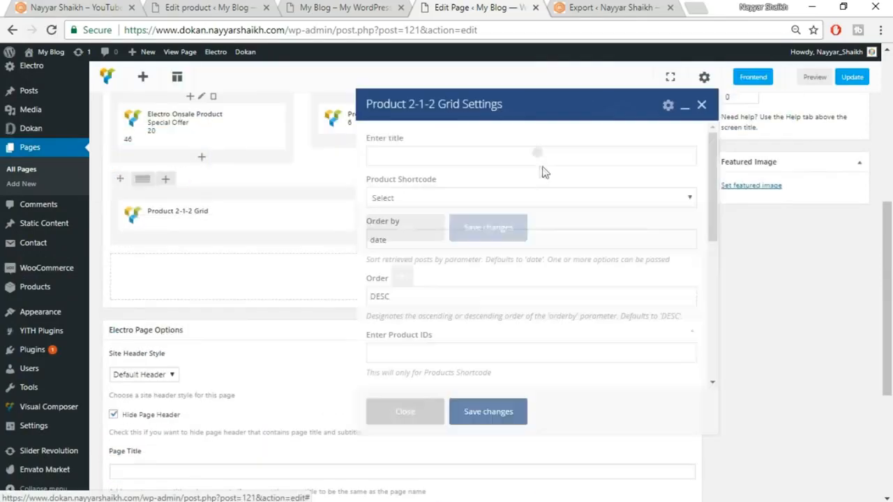
left_click(450, 155)
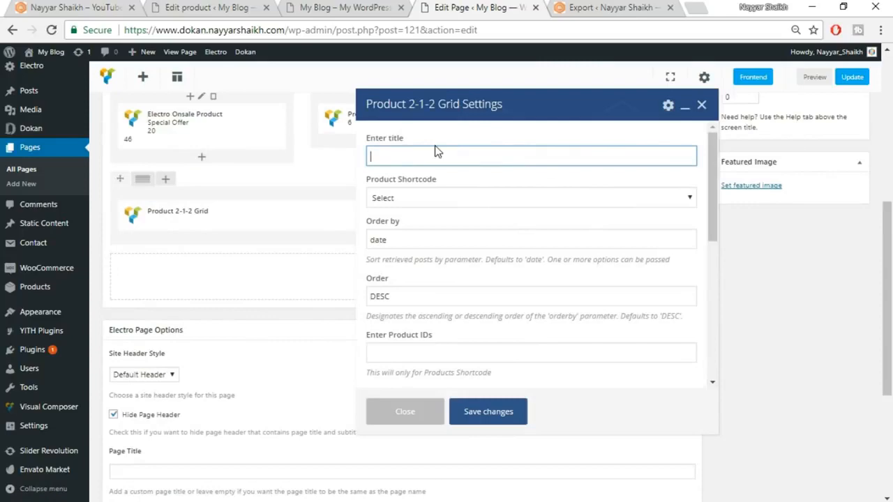
left_click(78, 5)
scroll(311, 193, "up", 3)
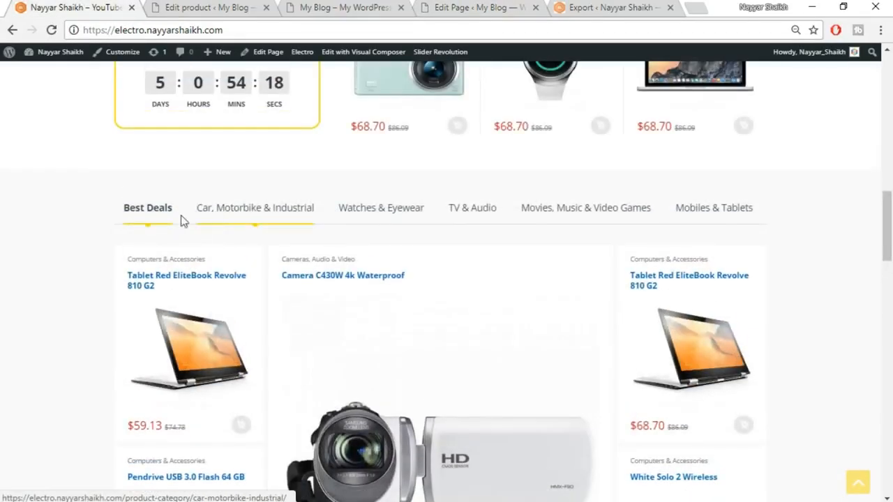
left_click(495, 5)
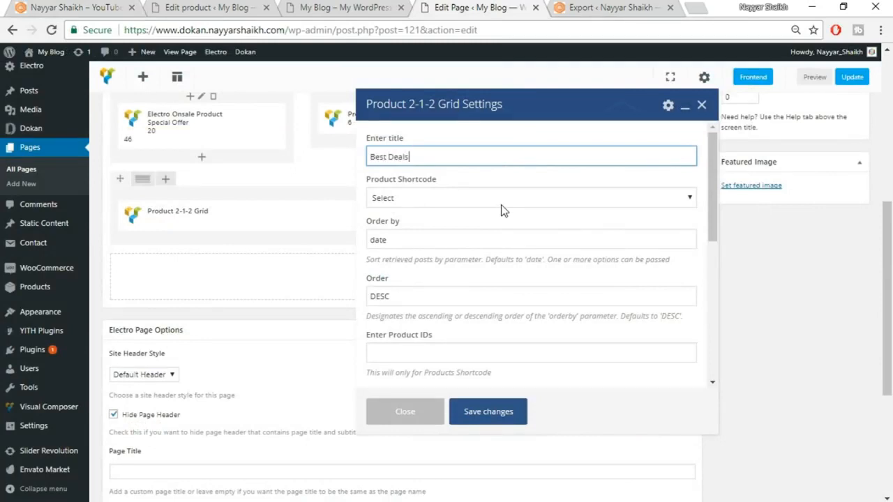
- Set the grid's Product Shortcode to Featured Products and Number of Categories to 5, then save
left_click(429, 201)
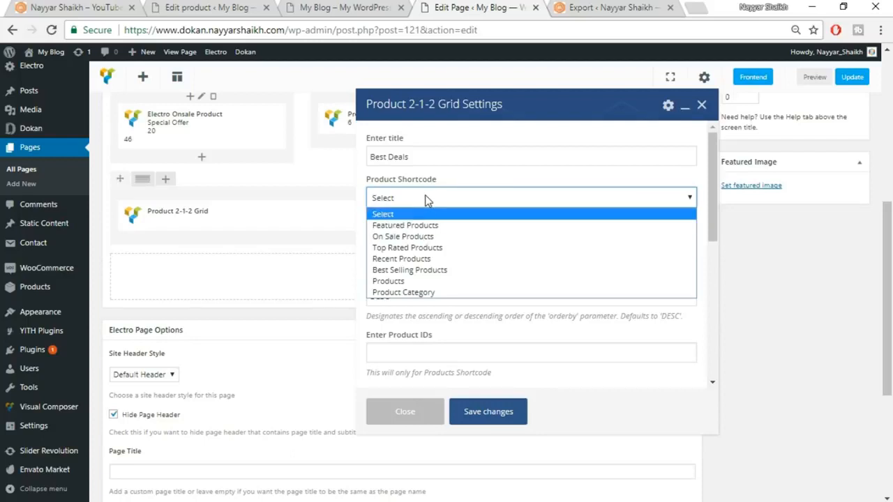
left_click(419, 225)
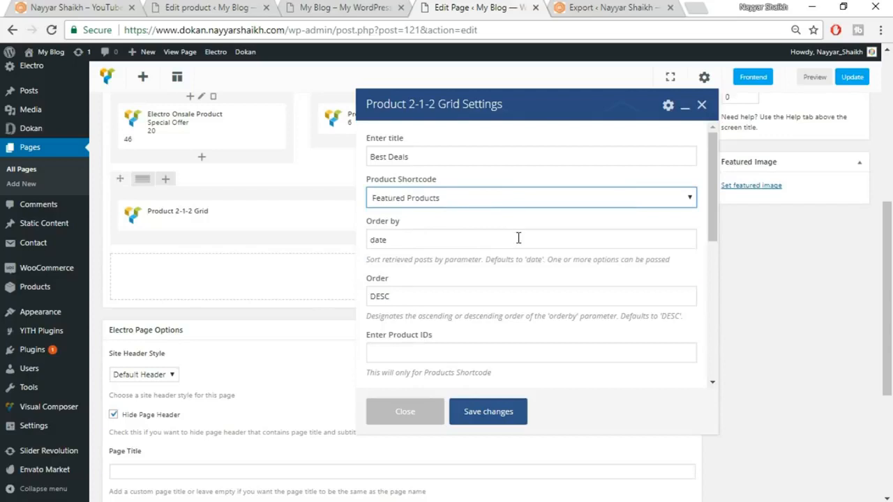
scroll(518, 239, "down", 1)
left_click(423, 288)
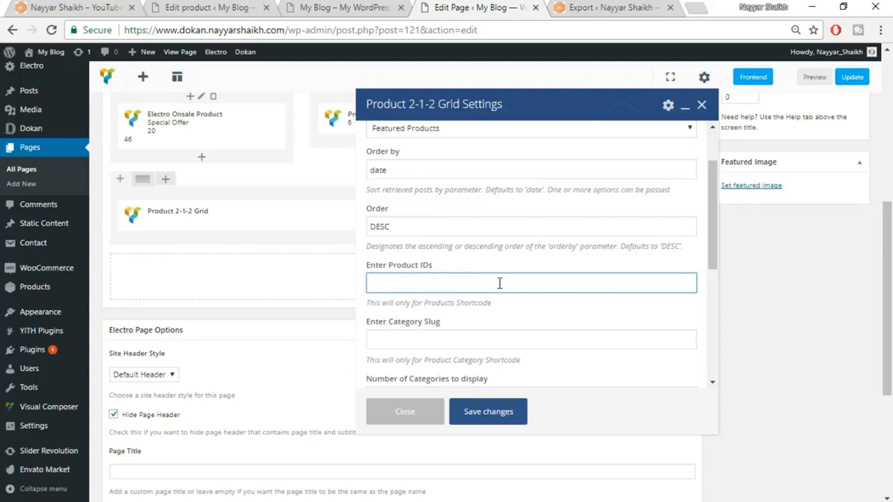
scroll(500, 282, "down", 2)
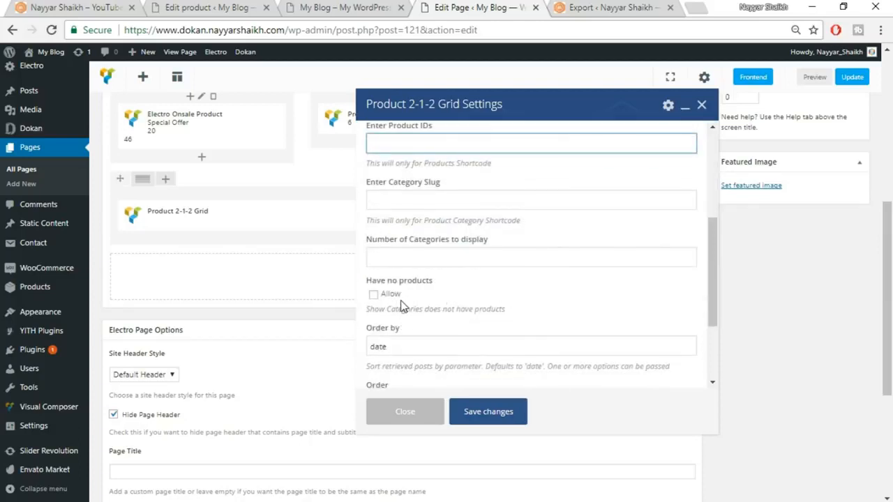
left_click(462, 256)
left_click(106, 5)
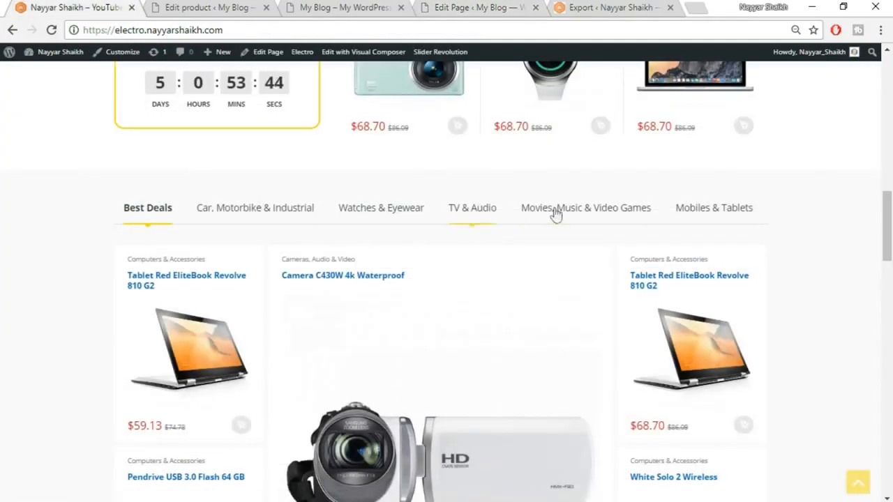
left_click(468, 8)
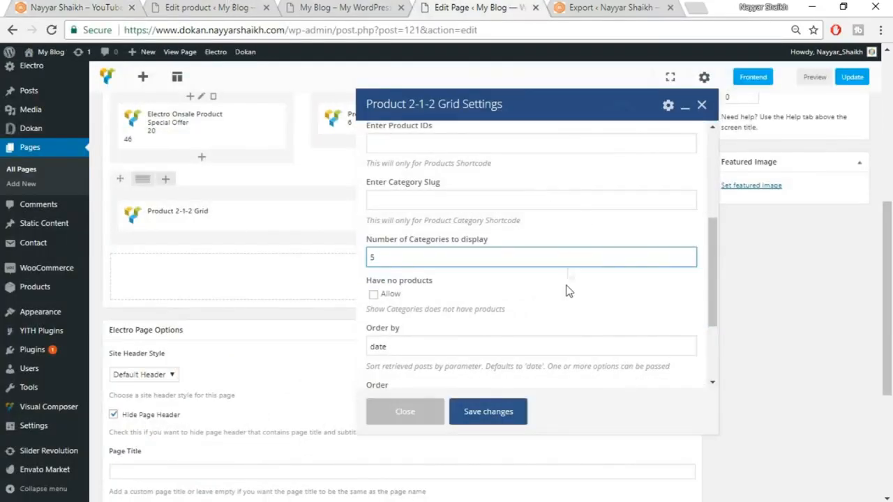
scroll(461, 240, "down", 2)
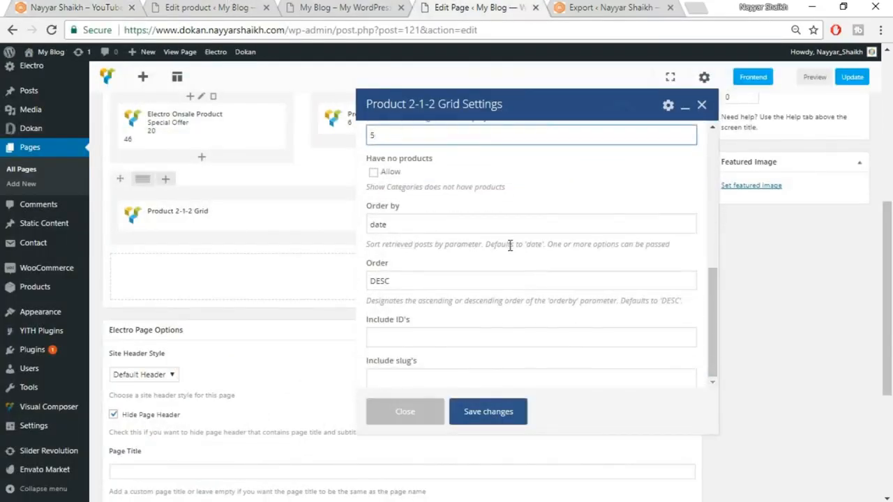
scroll(473, 300, "down", 2)
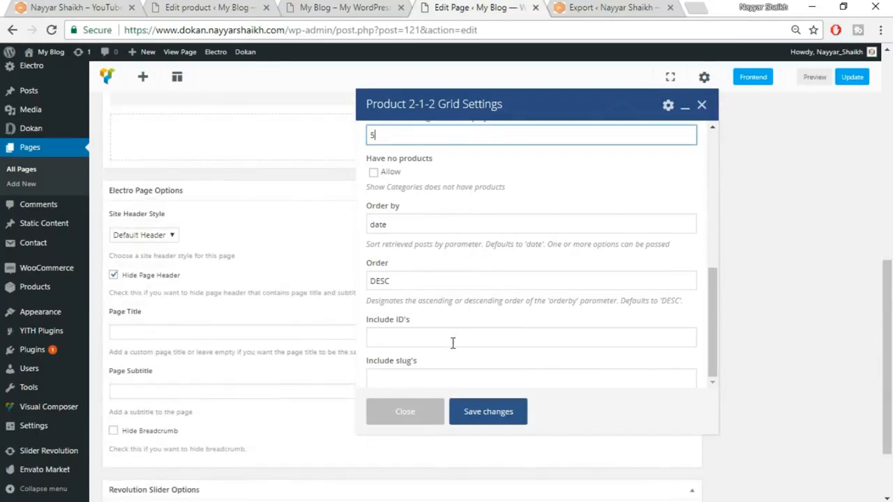
left_click(488, 414)
scroll(862, 372, "up", 3)
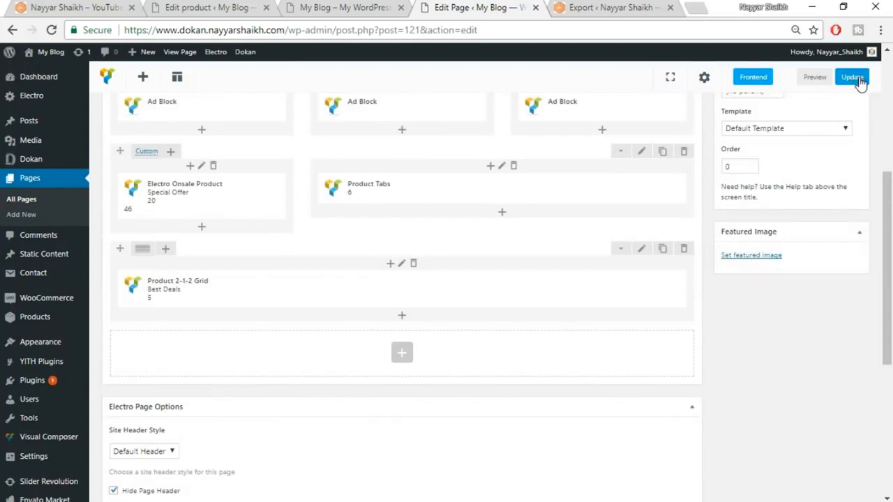
- Update the Home Page and reload both storefront tabs to check the Best Deals grid
left_click(859, 81)
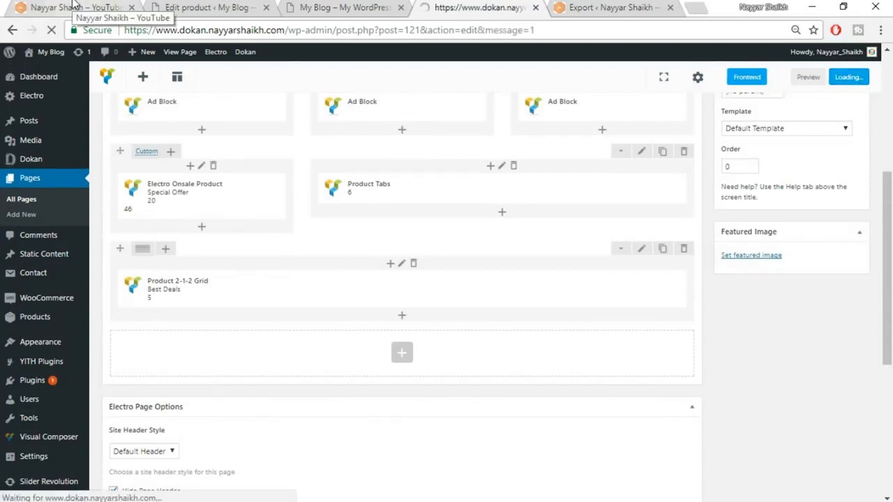
left_click(76, 9)
left_click(30, 30)
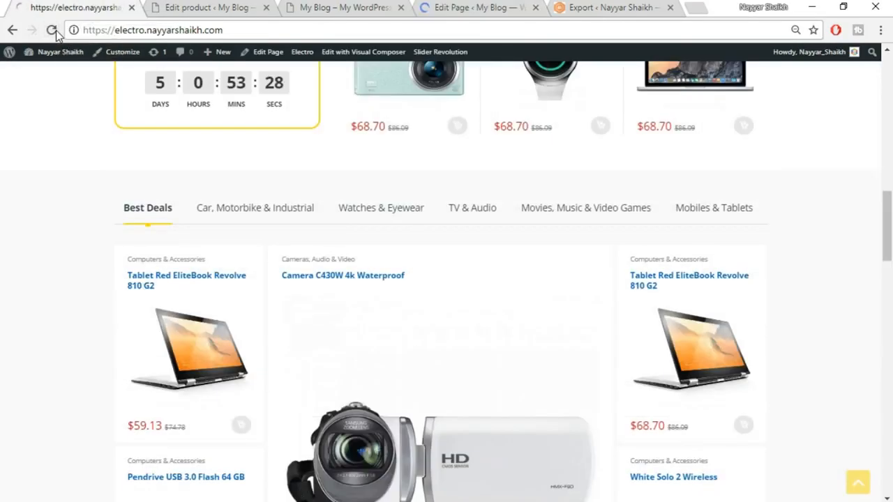
left_click(323, 4)
key("ctrl+a")
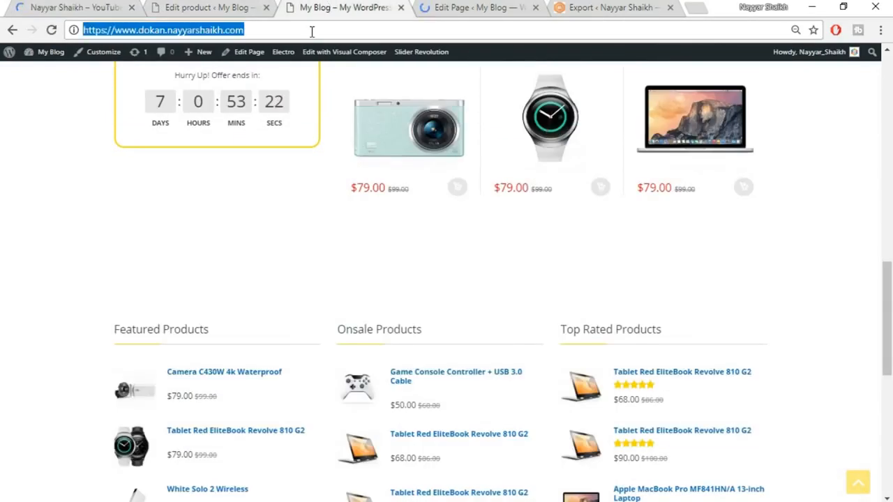
key("Return")
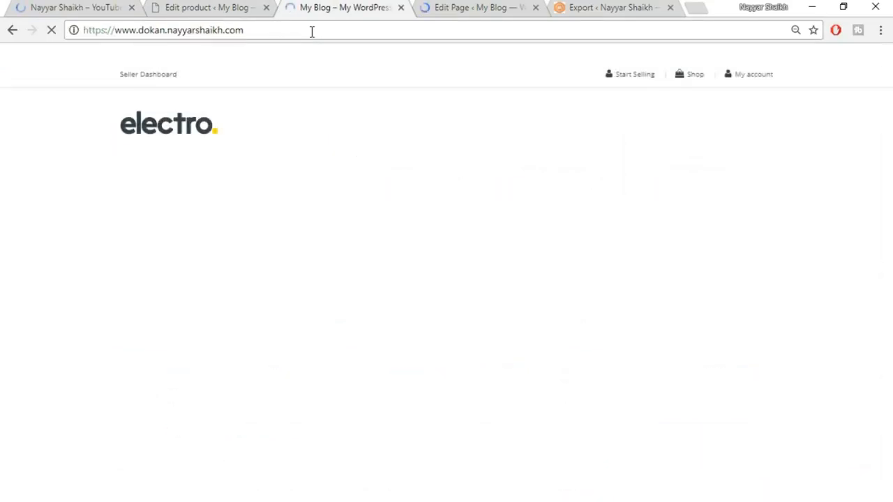
scroll(884, 242, "down", 2)
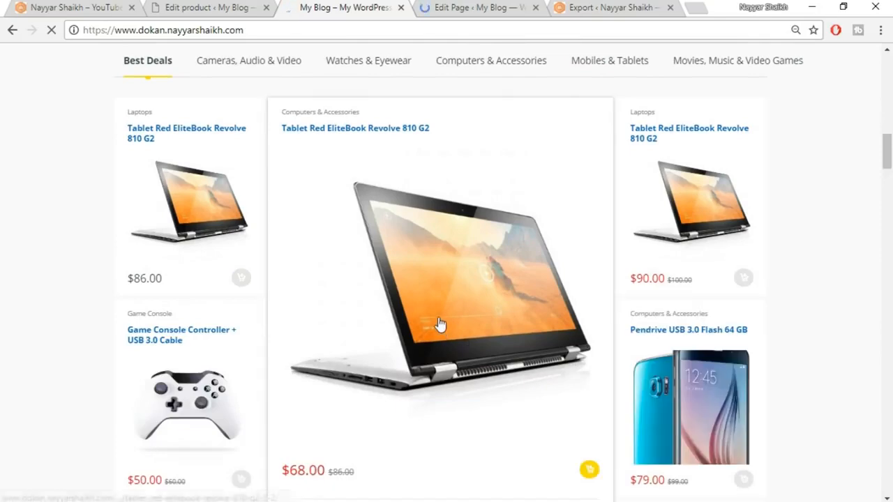
left_click(85, 5)
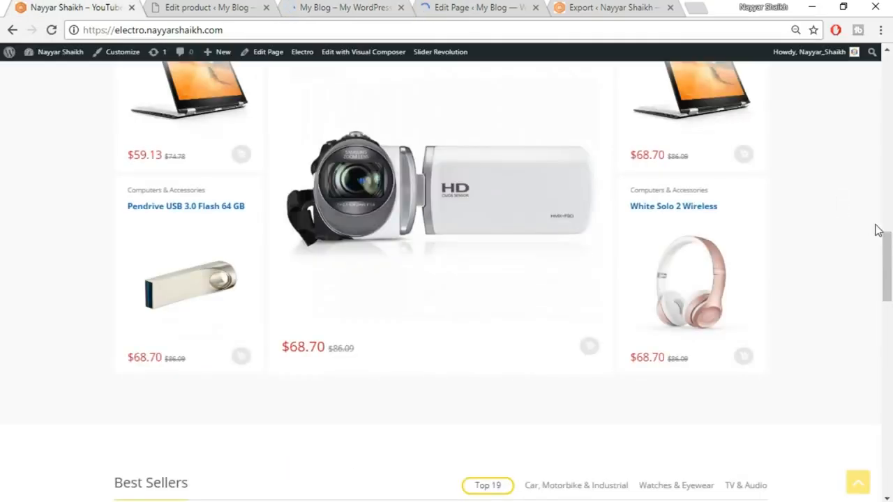
scroll(876, 230, "down", 5)
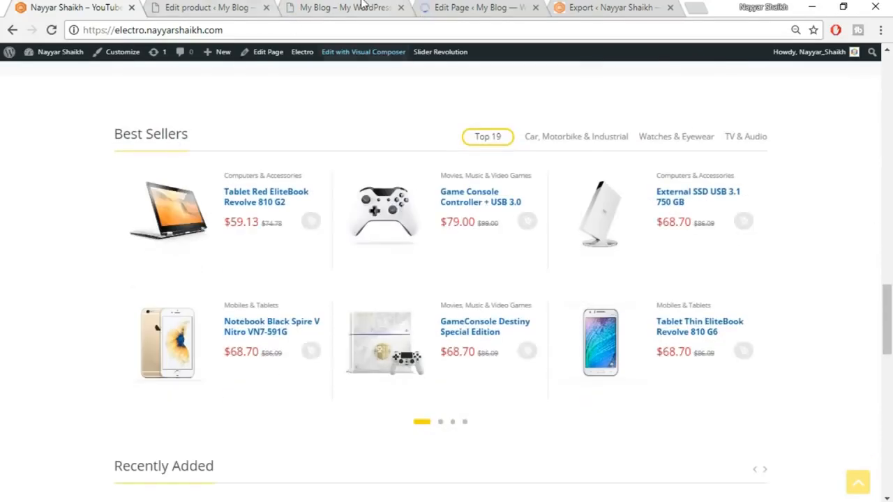
left_click(480, 6)
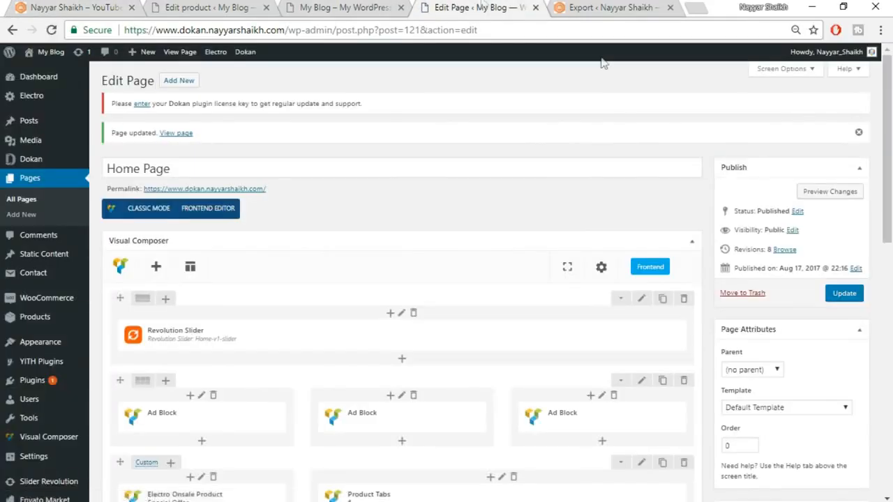
- Add an Electro Products Cards Carousel element to the empty row via a 'card' search
scroll(753, 223, "down", 6)
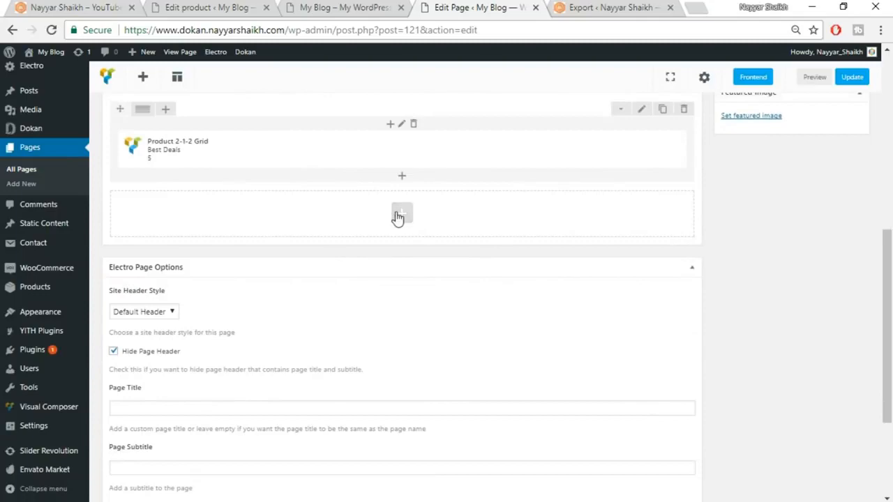
left_click(401, 213)
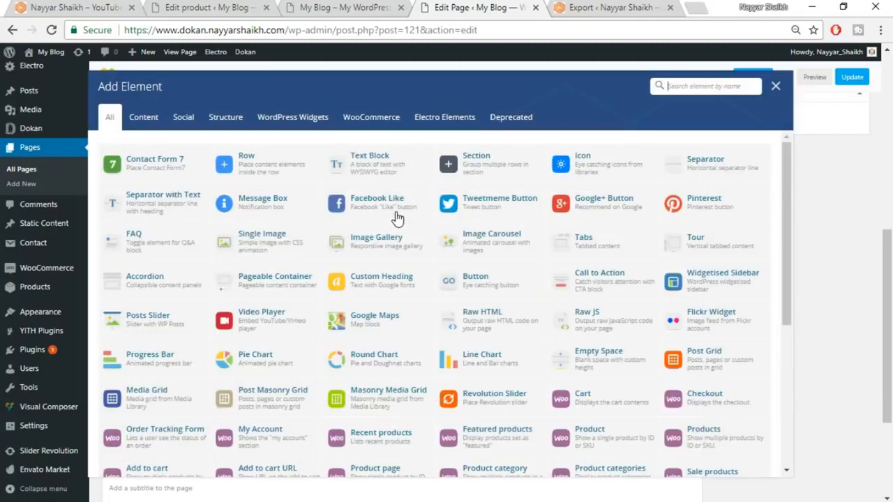
type("card")
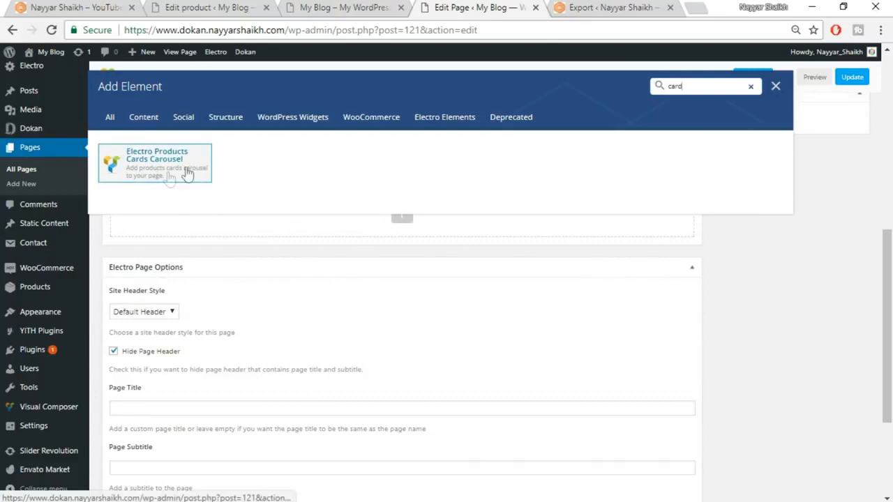
left_click(168, 173)
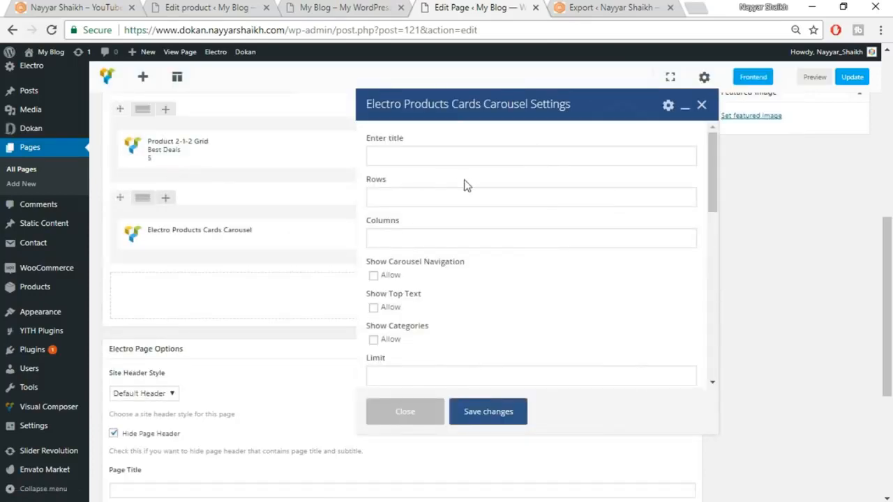
- Copy the Best Sellers heading from the demo store and paste it as the carousel title
left_click(83, 6)
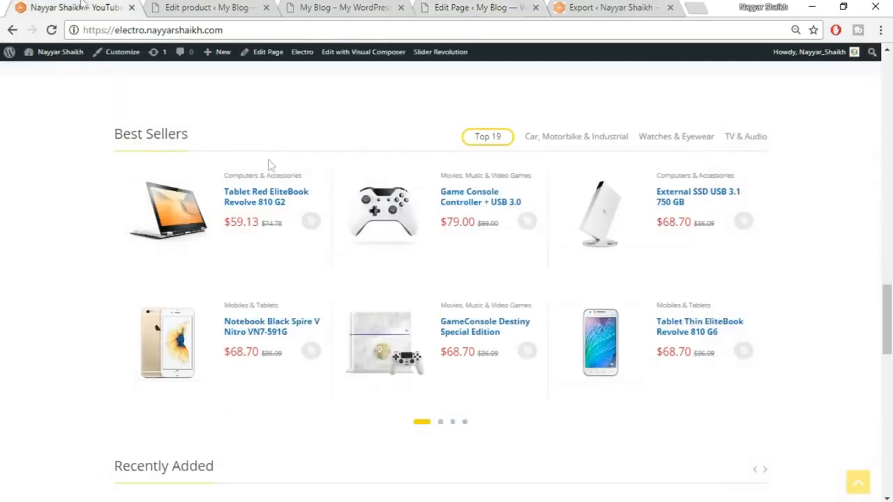
left_click_drag(124, 135, 221, 135)
left_click(220, 135)
triple_click(127, 133)
key("ctrl+c")
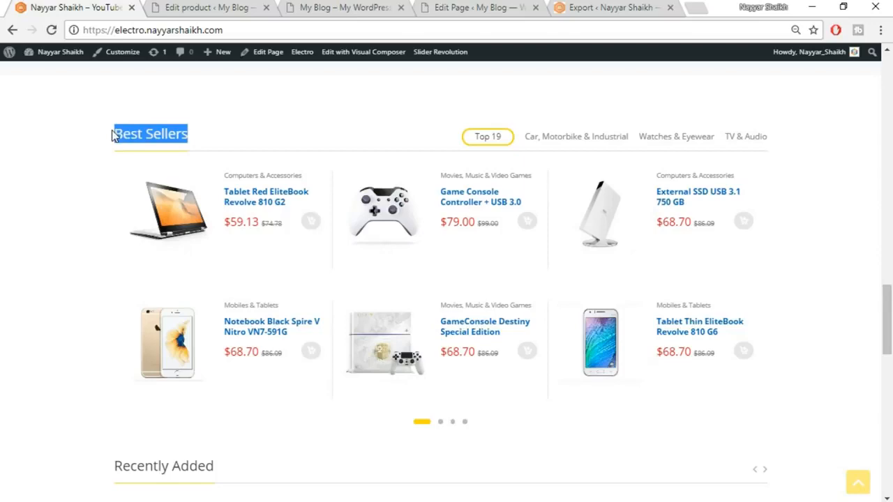
left_click(186, 6)
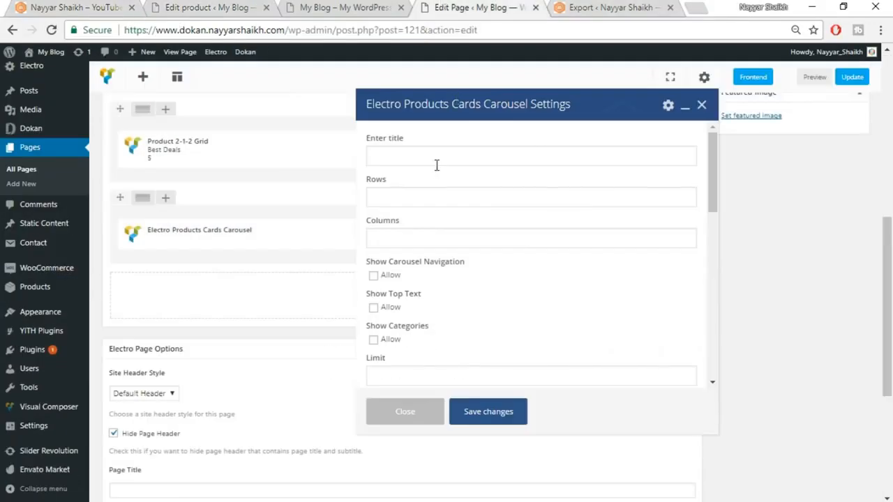
left_click(435, 157)
key("ctrl+v")
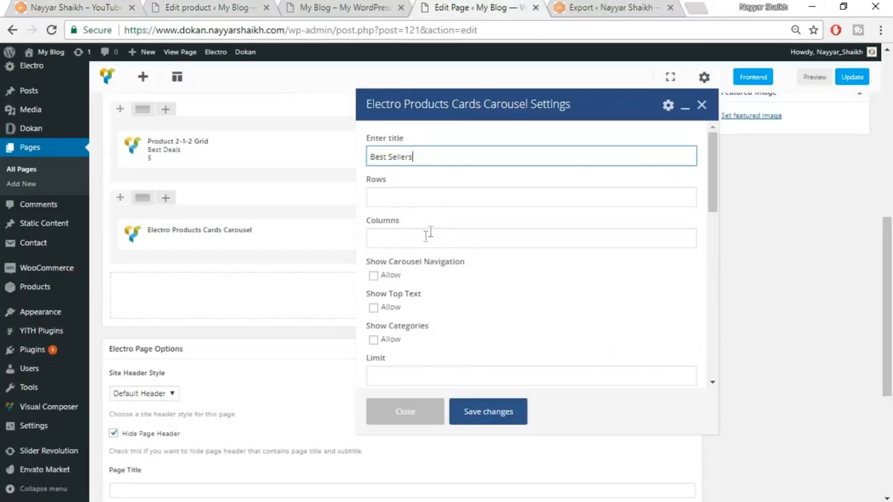
- Set the carousel shortcode to Products, allow empty categories, save, and update the page
scroll(488, 257, "down", 3)
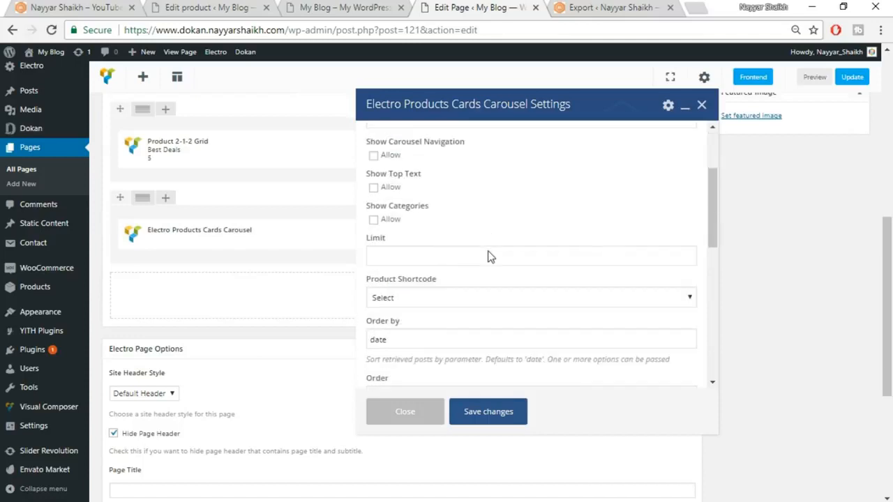
left_click(448, 280)
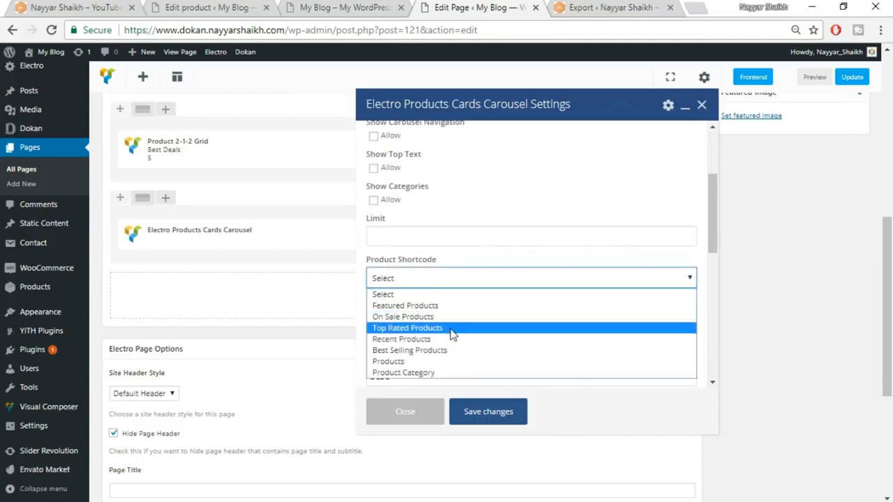
left_click(441, 363)
scroll(488, 307, "down", 5)
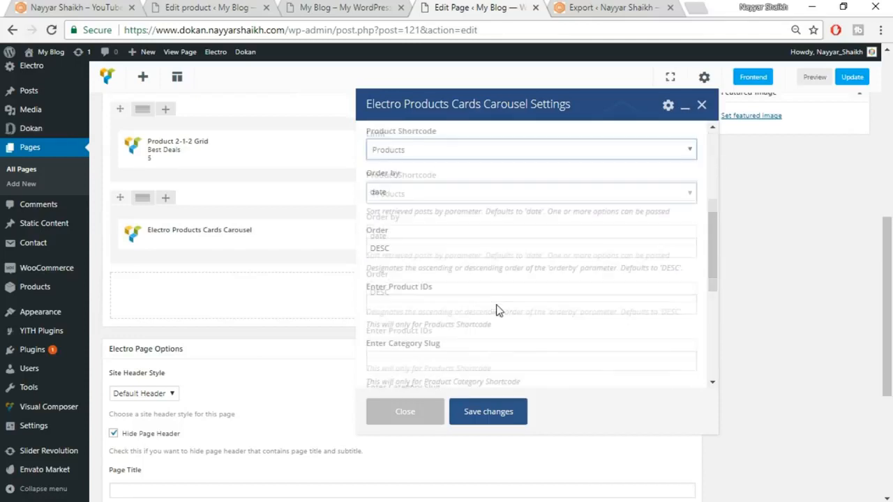
scroll(540, 283, "down", 3)
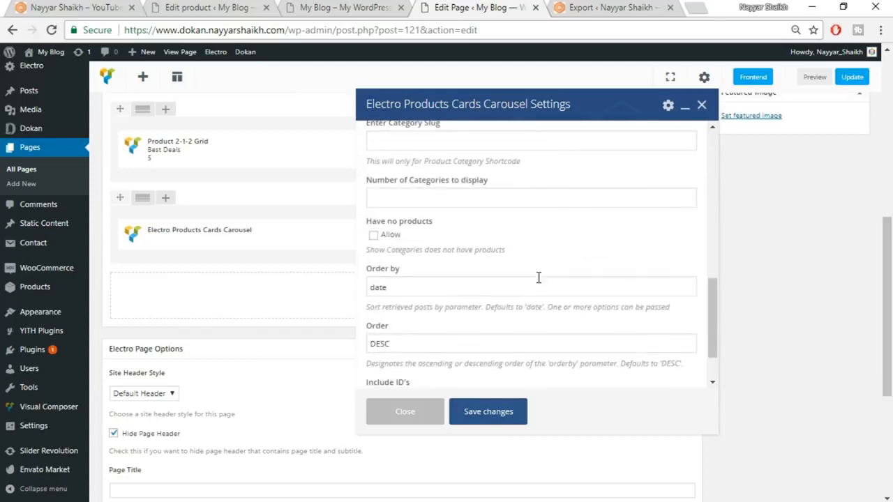
scroll(539, 278, "down", 1)
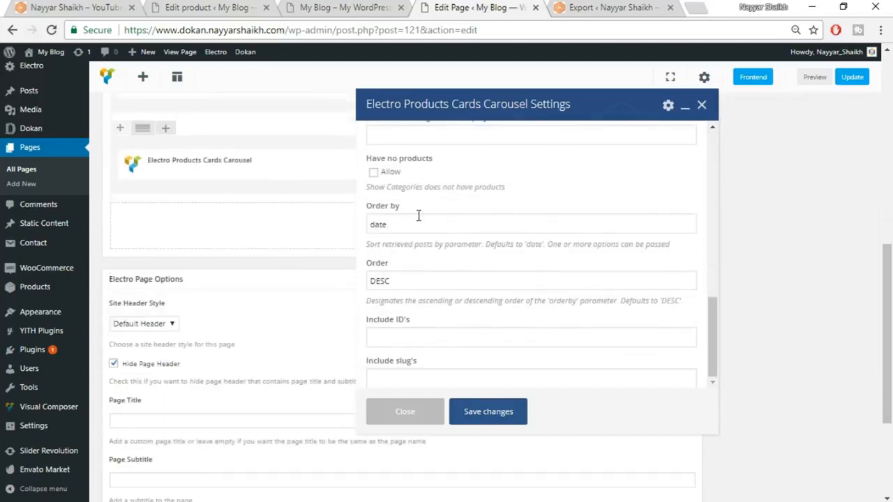
left_click(387, 178)
left_click(497, 417)
left_click(853, 77)
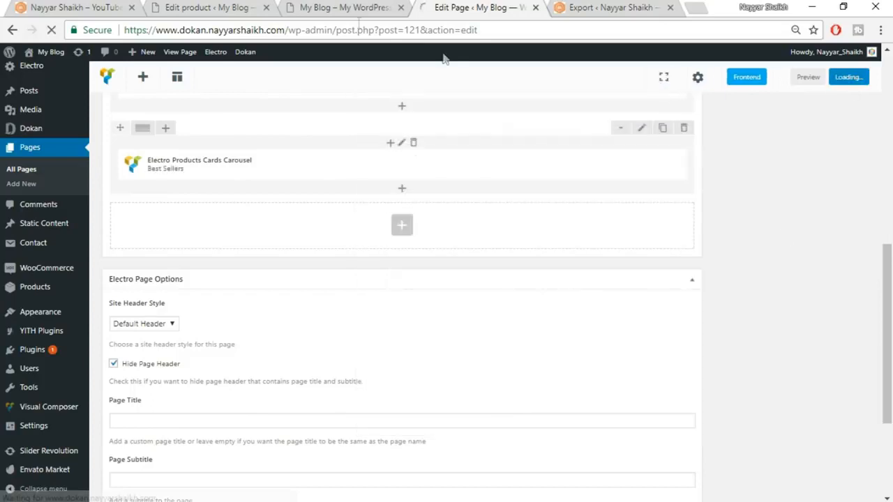
left_click(68, 6)
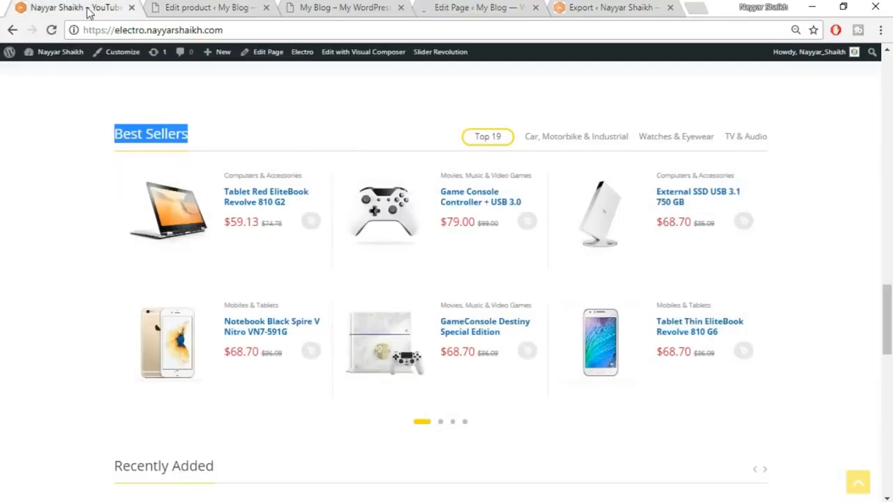
left_click(342, 7)
left_click(344, 28)
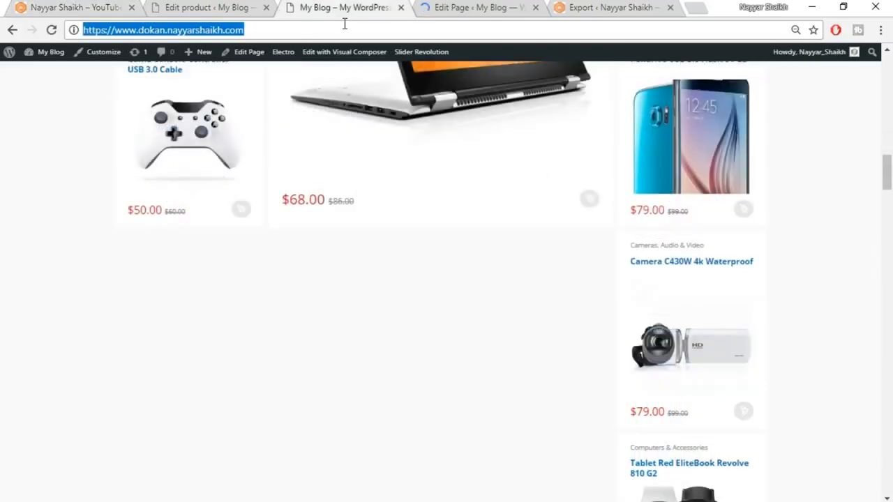
key("Return")
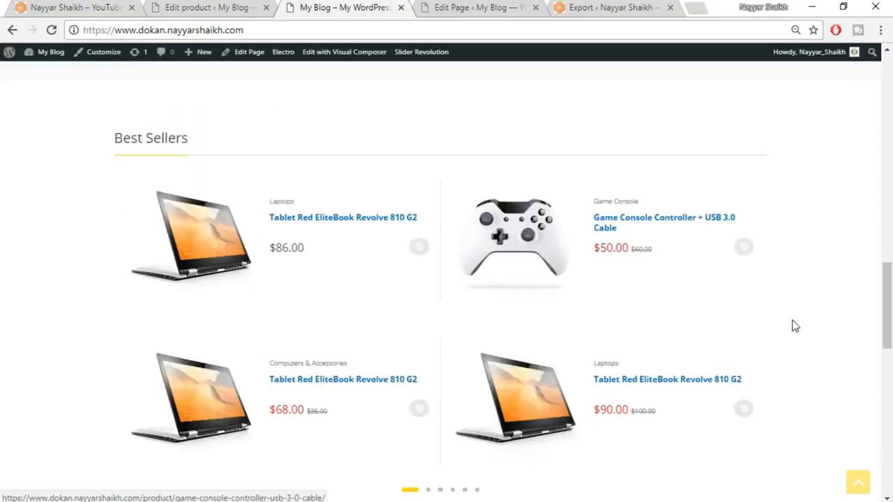
left_click(104, 9)
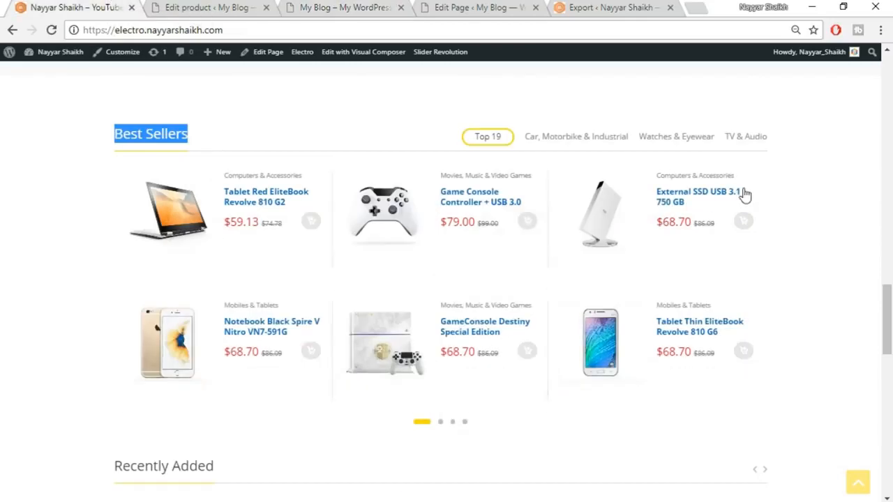
left_click(508, 7)
scroll(624, 251, "up", 3)
- Give the Best Sellers carousel 2 rows and 3 columns, with navigation and top text enabled
mouse_move(464, 318)
left_click(433, 304)
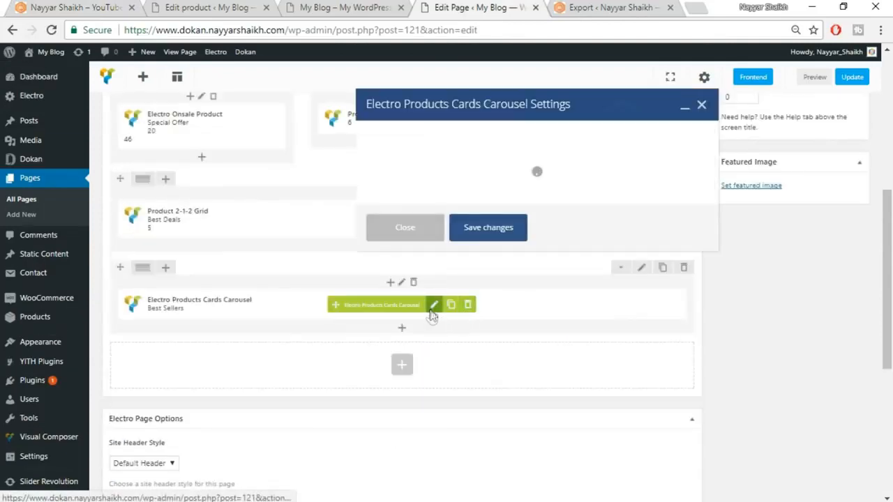
left_click(422, 193)
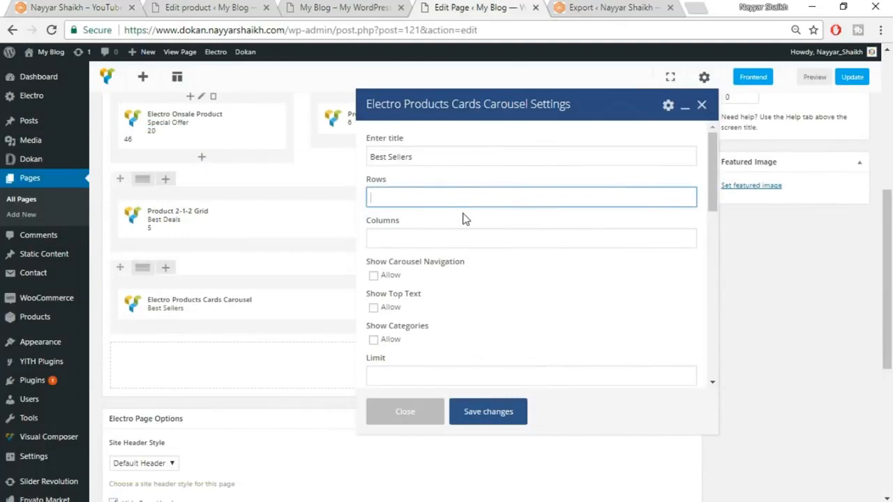
left_click(465, 239)
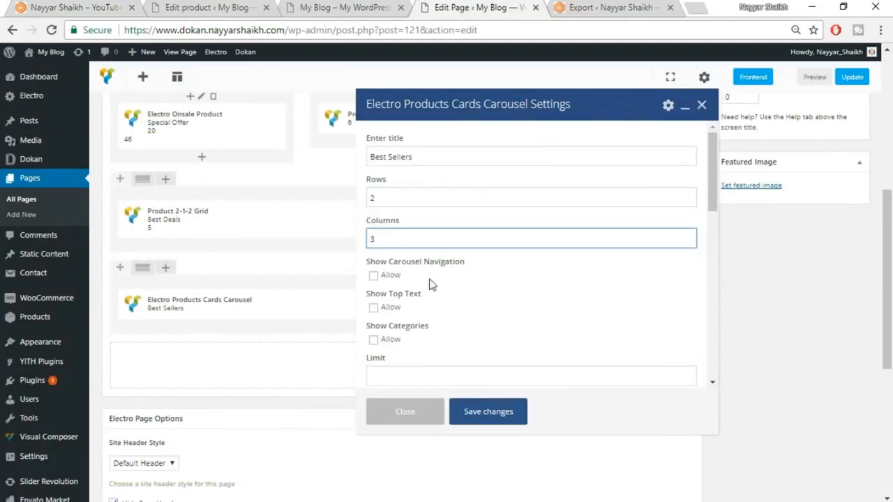
left_click(388, 283)
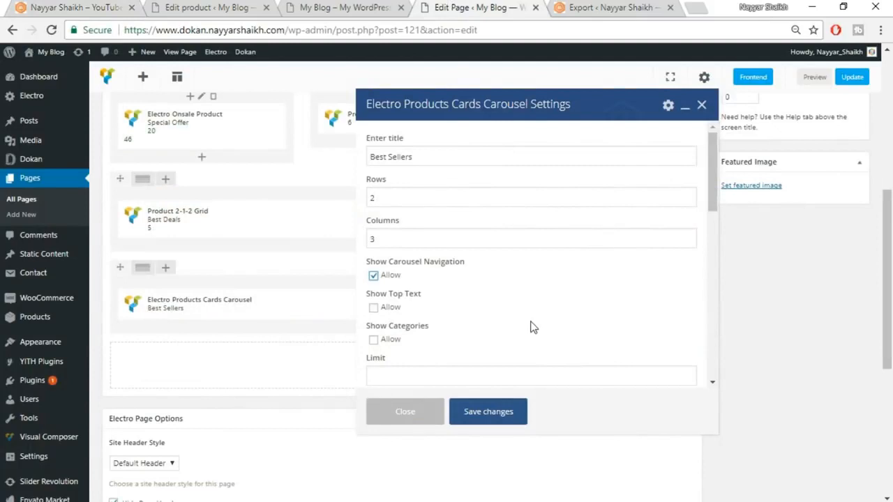
scroll(534, 326, "down", 2)
left_click(373, 238)
scroll(541, 239, "down", 2)
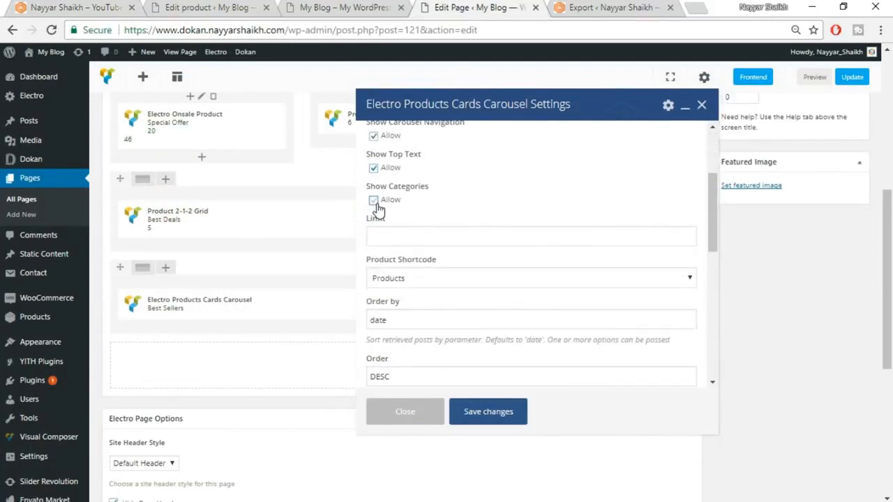
- Set the product limit to 20 and categories to 3, then save and update the page
left_click(396, 236)
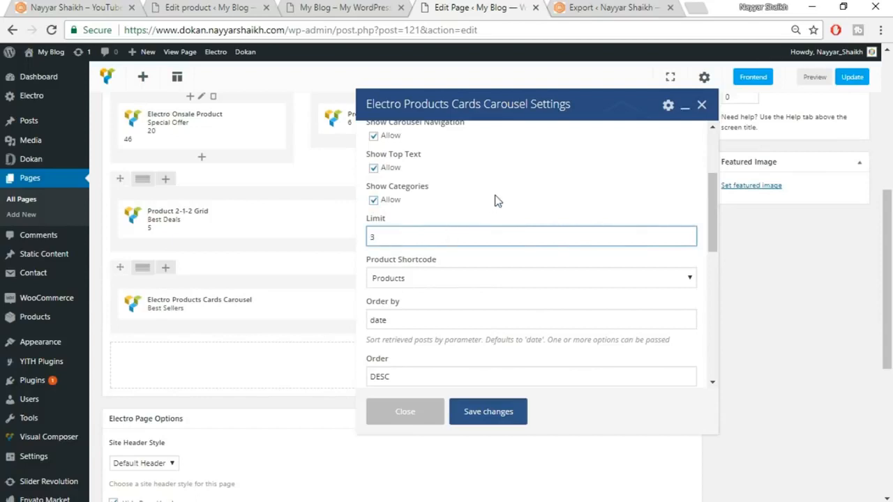
scroll(495, 206, "down", 4)
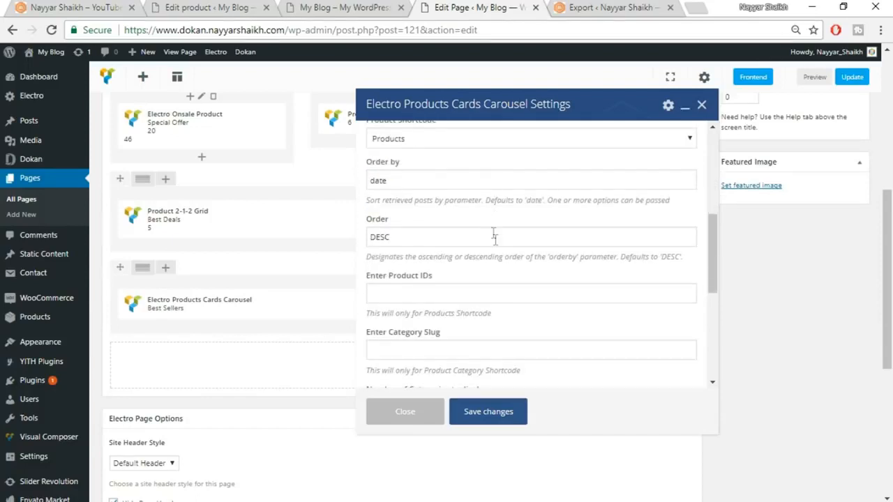
scroll(495, 241, "down", 2)
scroll(504, 364, "down", 2)
left_click(453, 267)
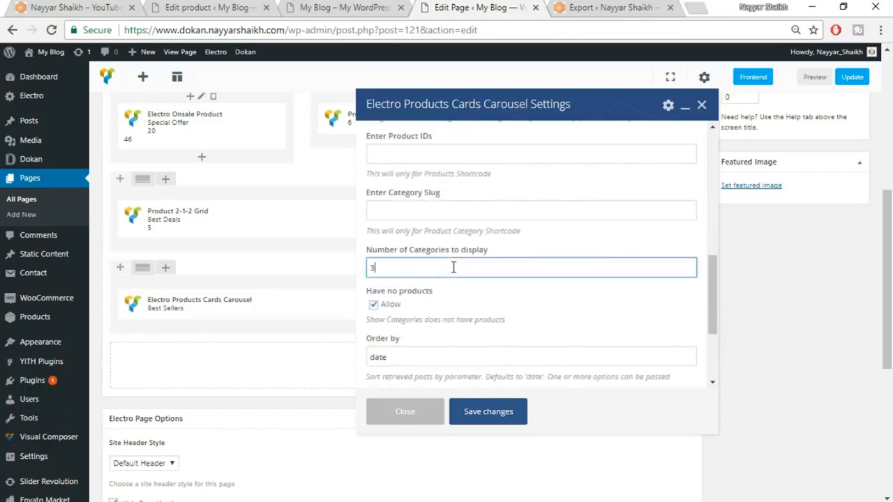
scroll(454, 268, "up", 6)
left_click_drag(380, 236, 369, 236)
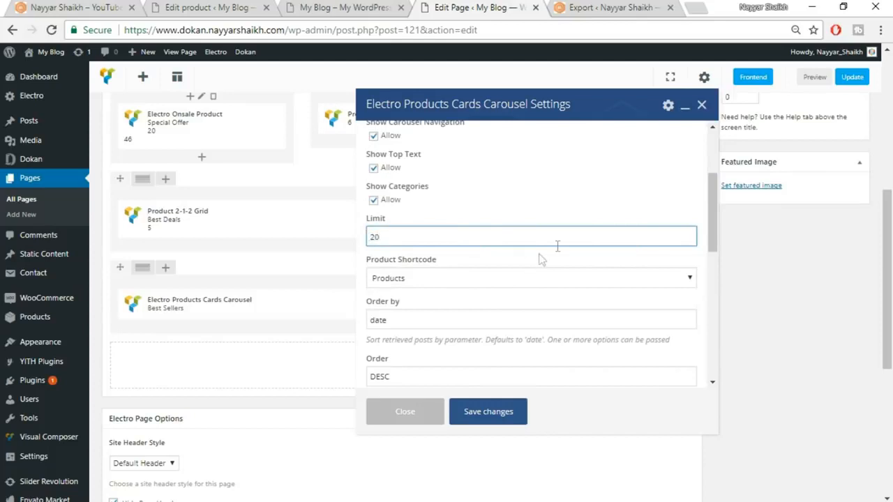
scroll(557, 245, "down", 5)
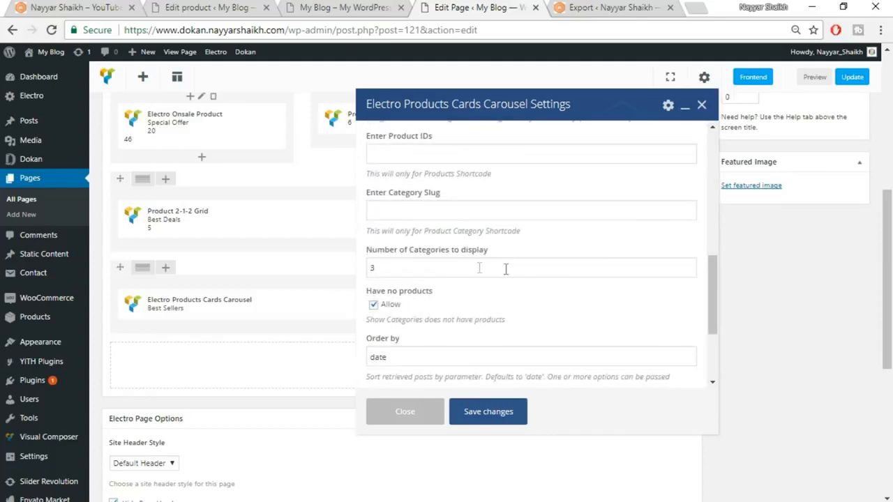
scroll(446, 277, "down", 1)
scroll(460, 314, "down", 1)
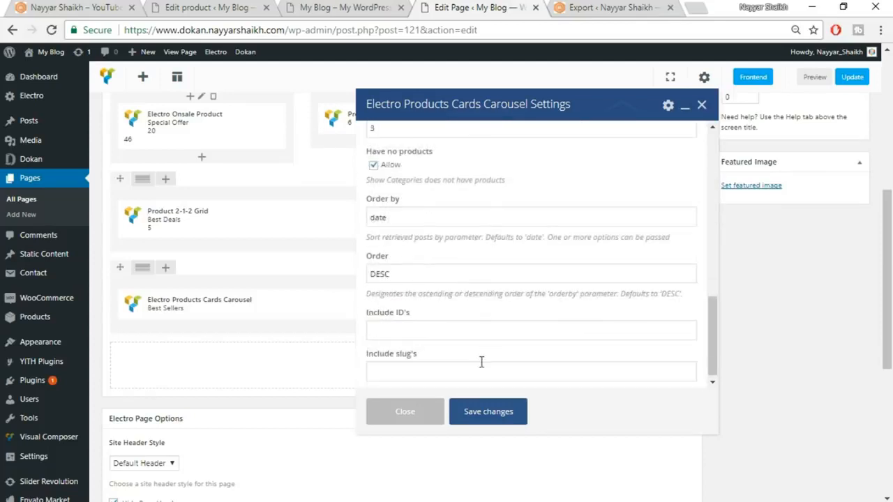
left_click(486, 419)
left_click(859, 79)
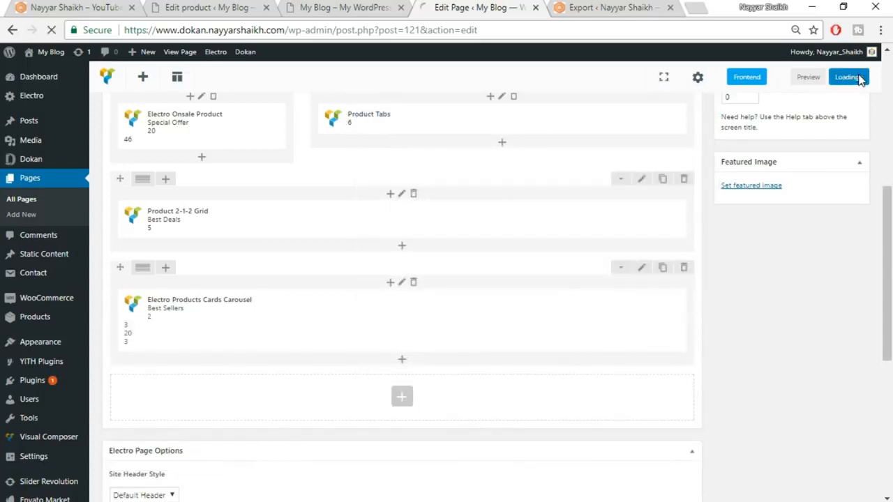
- Reload the store and compare its two-row, three-column Best Sellers section with the demo
left_click(361, 8)
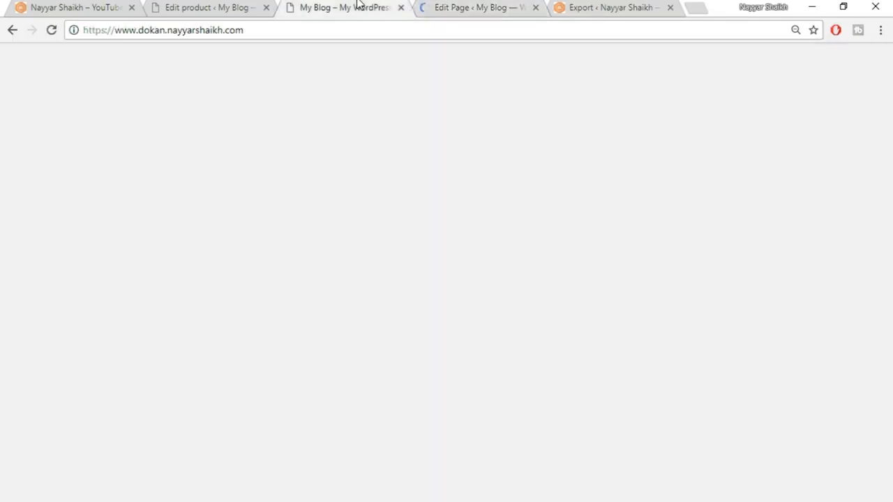
left_click(367, 30)
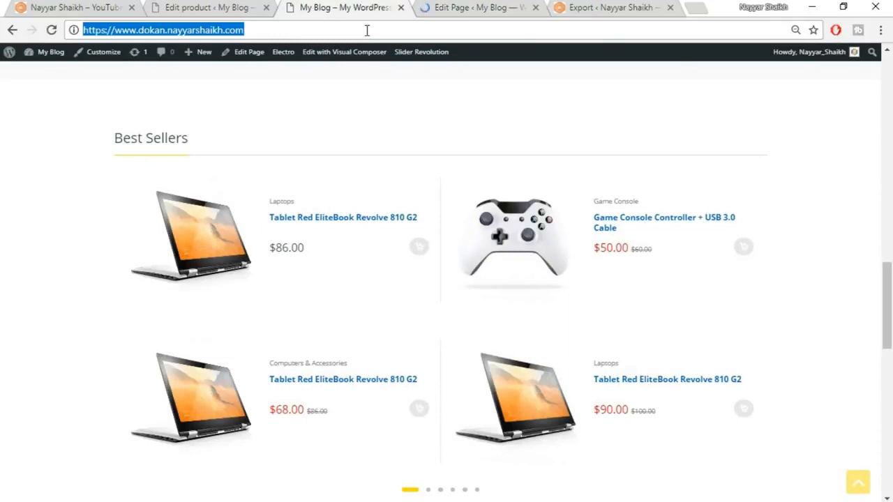
key("Return")
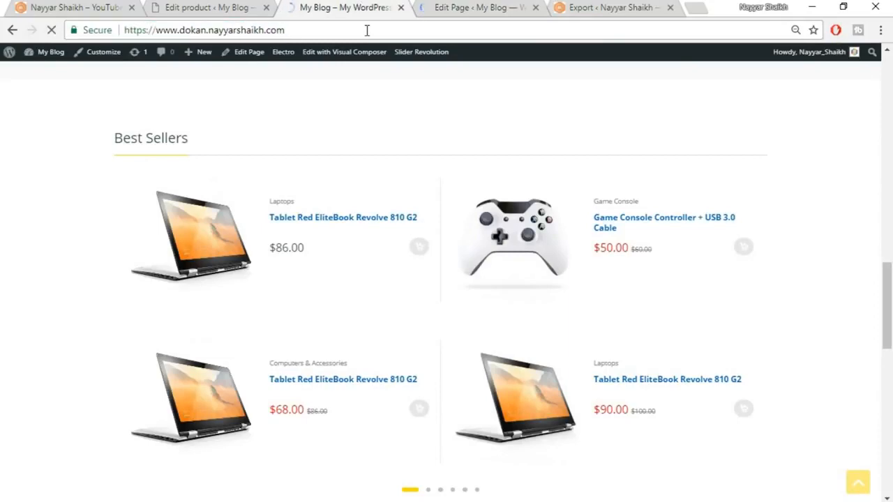
scroll(528, 192, "down", 4)
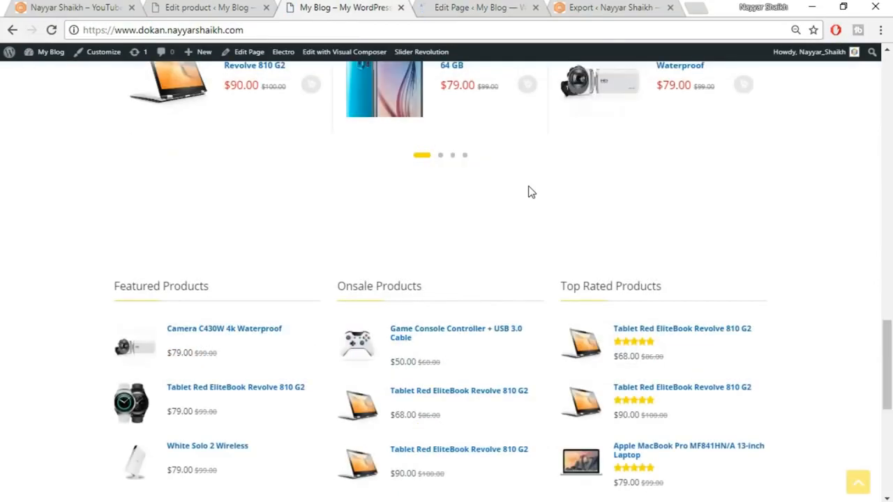
scroll(527, 192, "up", 4)
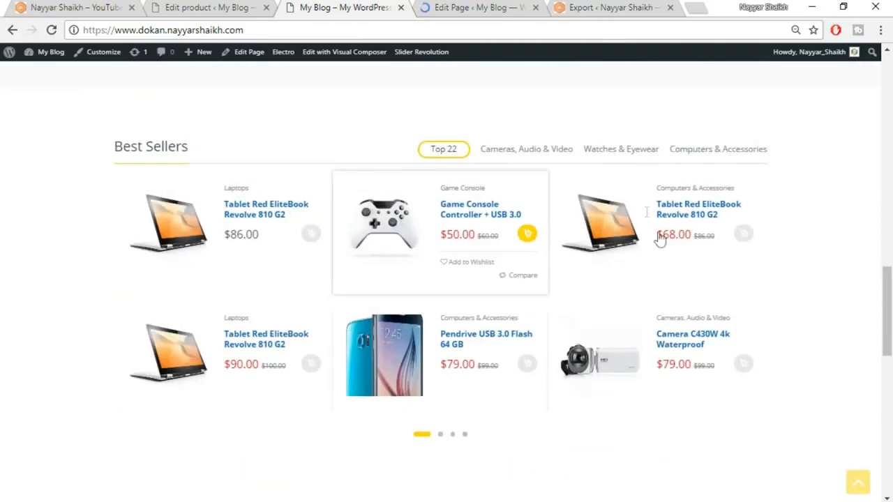
left_click(75, 6)
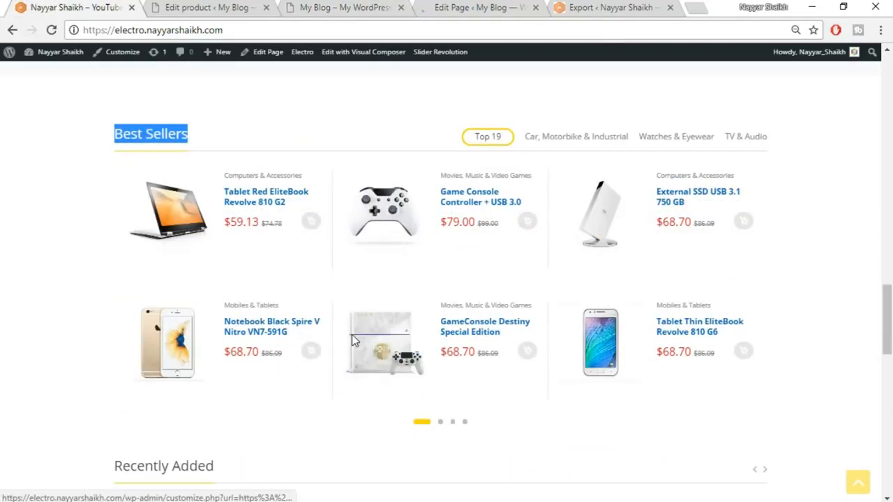
scroll(351, 334, "down", 8)
scroll(352, 339, "up", 4)
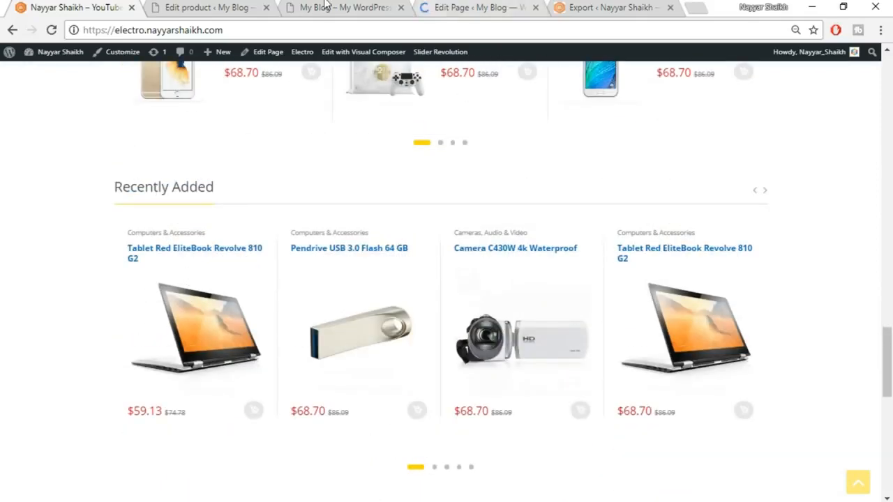
left_click(448, 5)
scroll(695, 299, "down", 5)
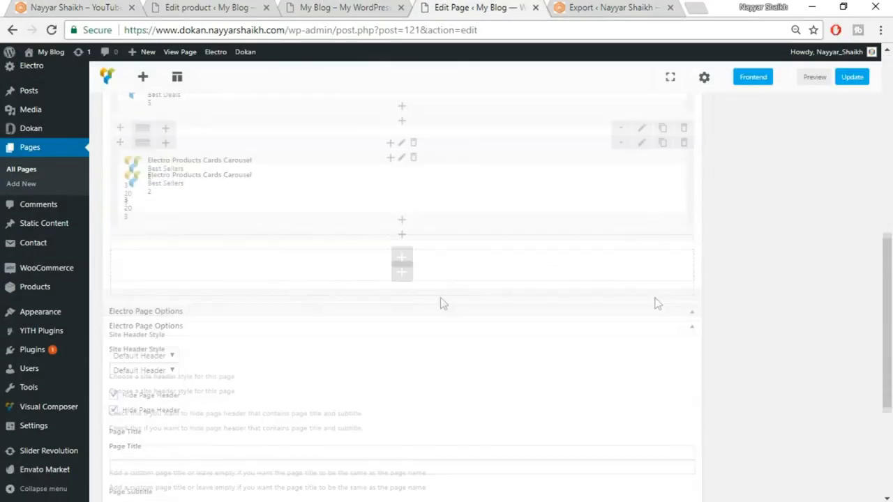
- Remove the mistakenly added Recent products element and delete its empty row
left_click(403, 256)
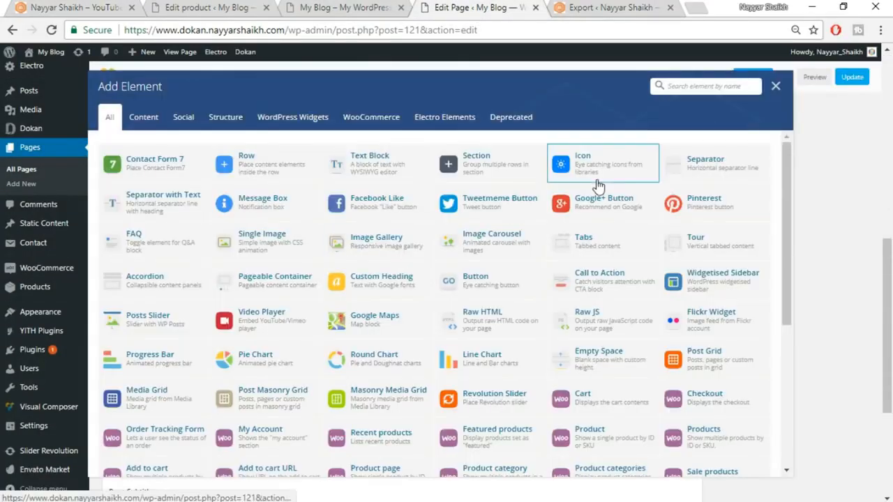
type("rec")
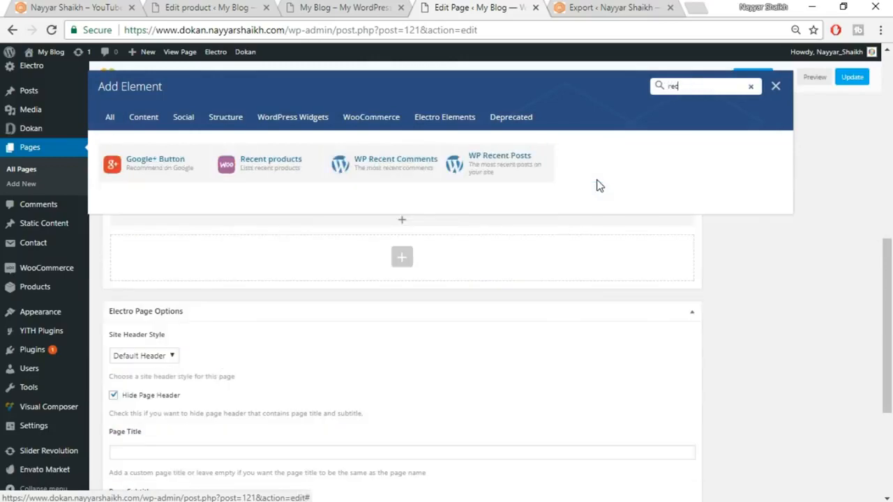
left_click(298, 170)
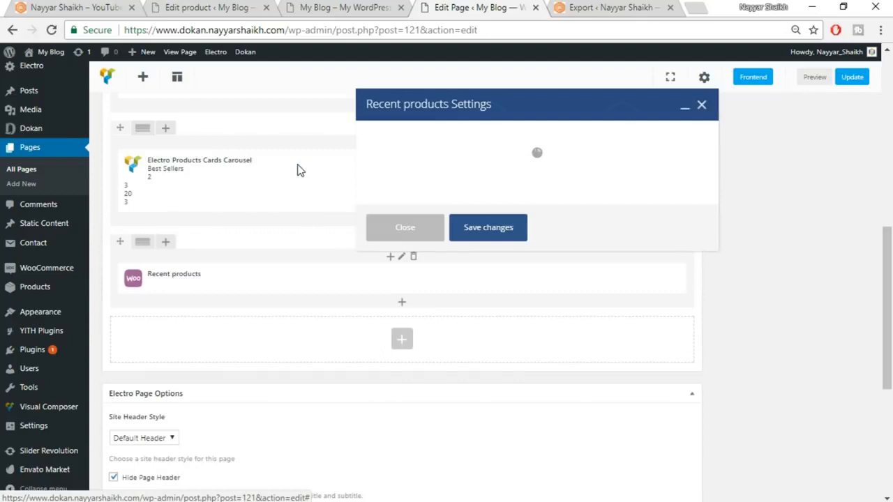
left_click(701, 105)
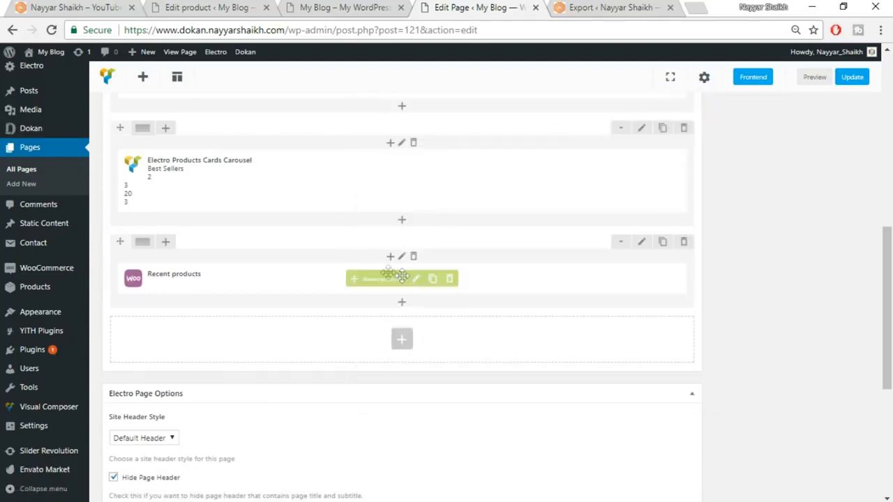
left_click(450, 281)
left_click(509, 112)
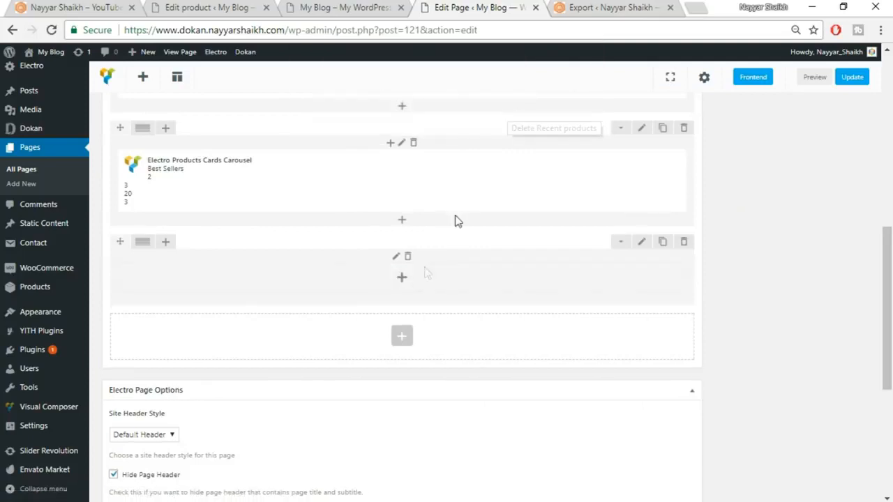
left_click(685, 242)
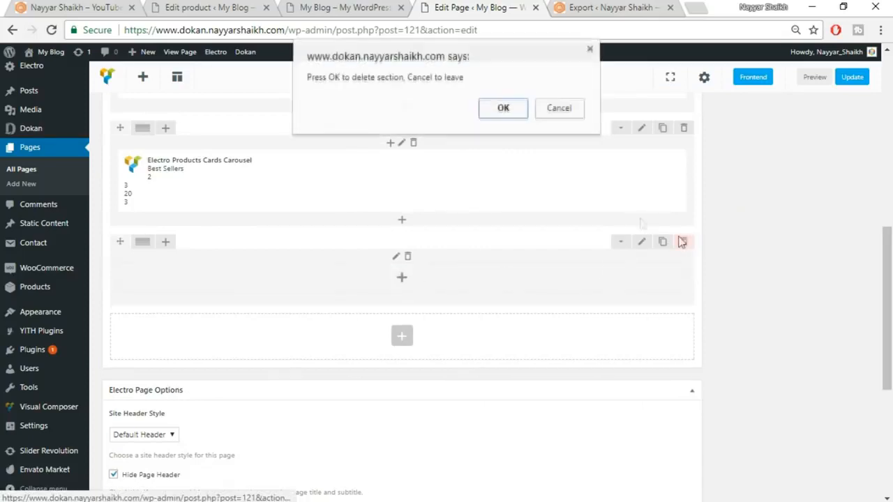
left_click(489, 115)
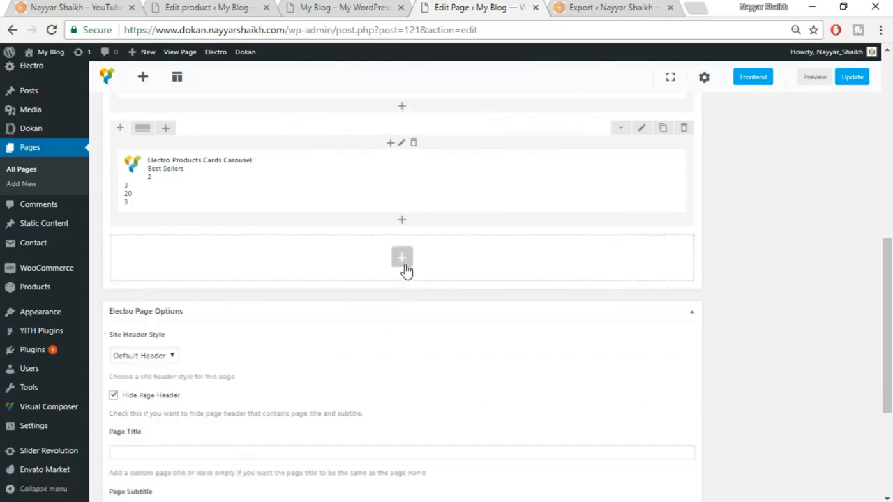
- Add an Electro Products Carousel set to Recent Products and save its settings
left_click(402, 262)
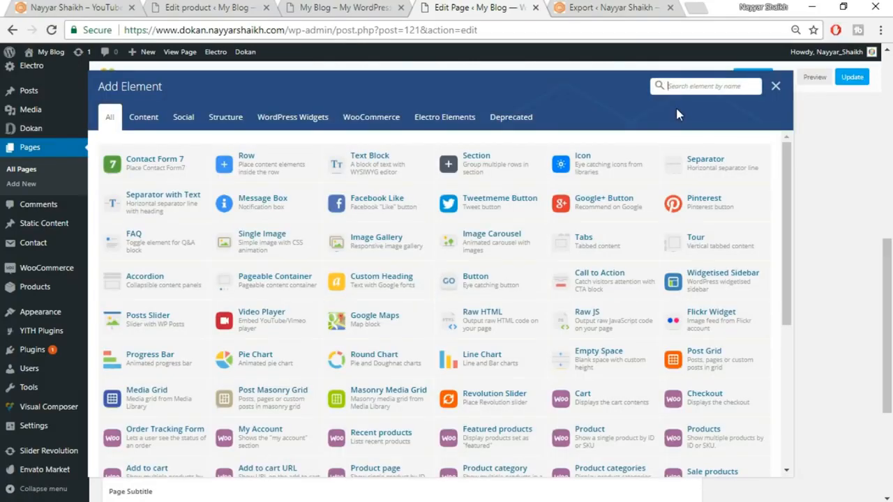
type("car")
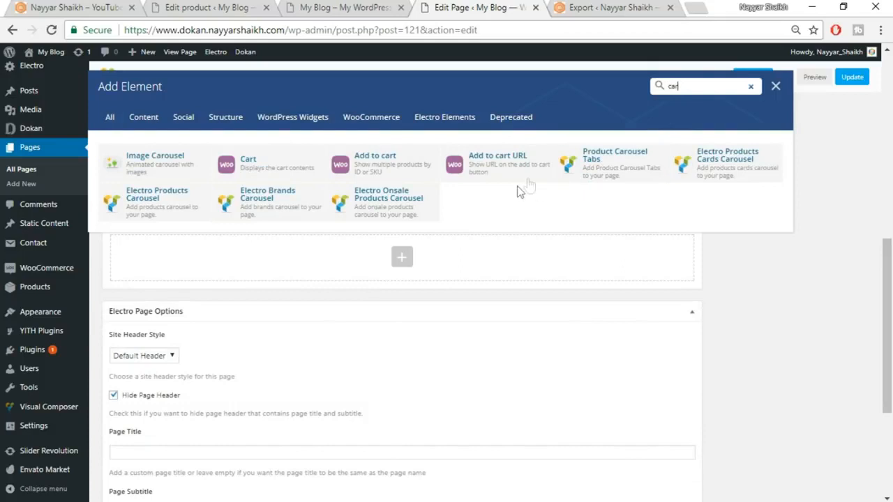
left_click(167, 213)
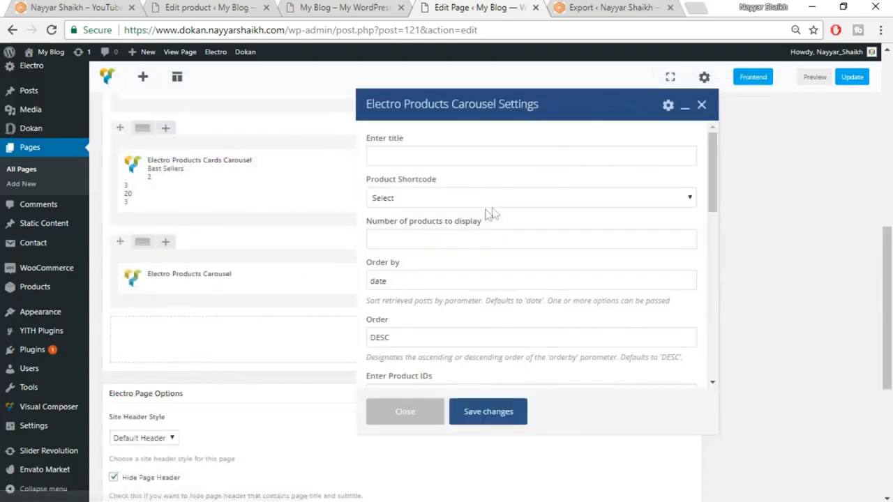
left_click(431, 199)
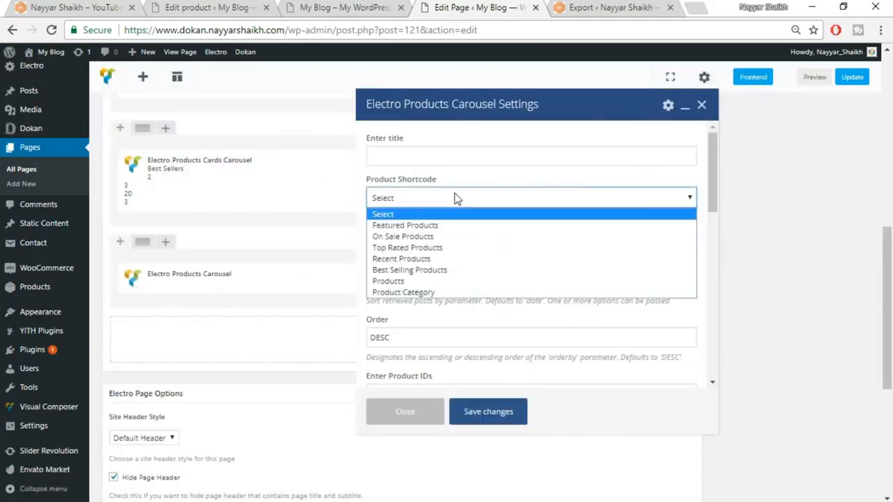
left_click(428, 259)
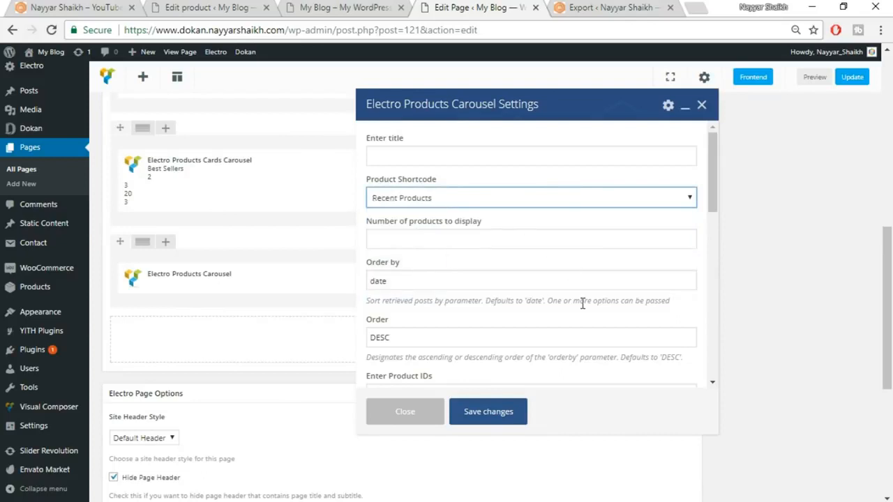
scroll(583, 303, "down", 5)
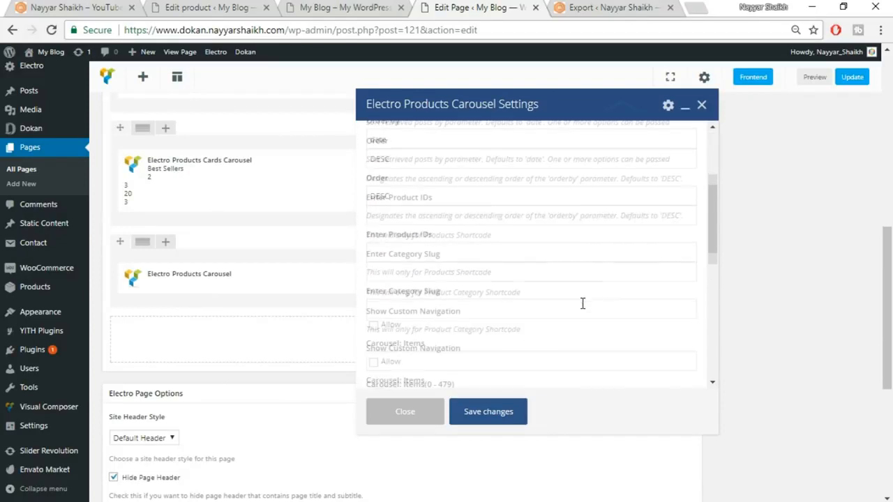
scroll(582, 303, "down", 10)
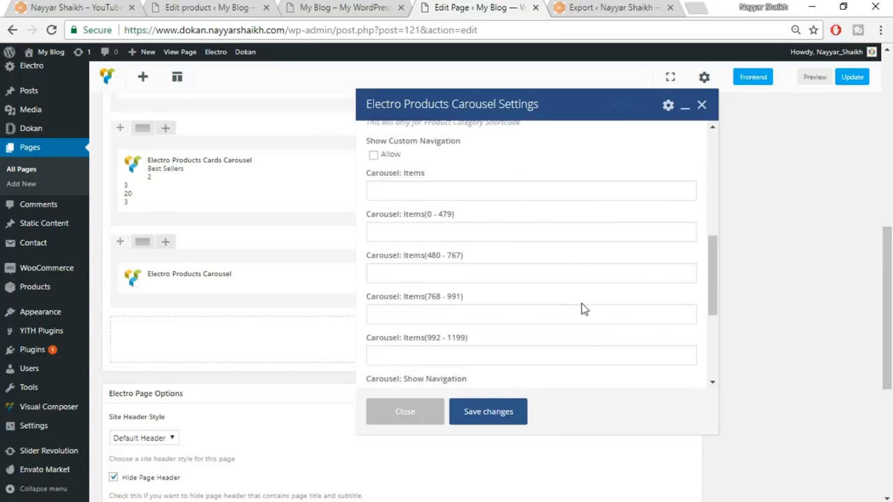
left_click(484, 413)
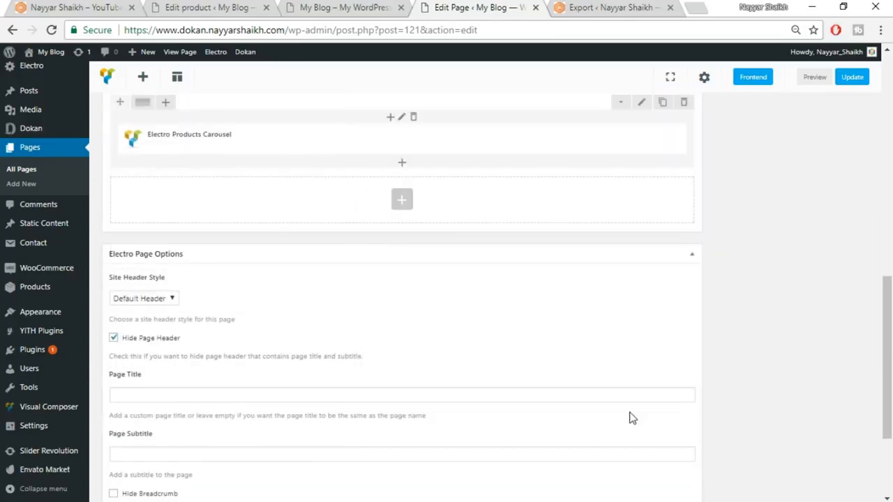
scroll(630, 416, "up", 5)
- Update the page, reload the storefront, and copy the Recently Added heading from the demo
left_click(851, 79)
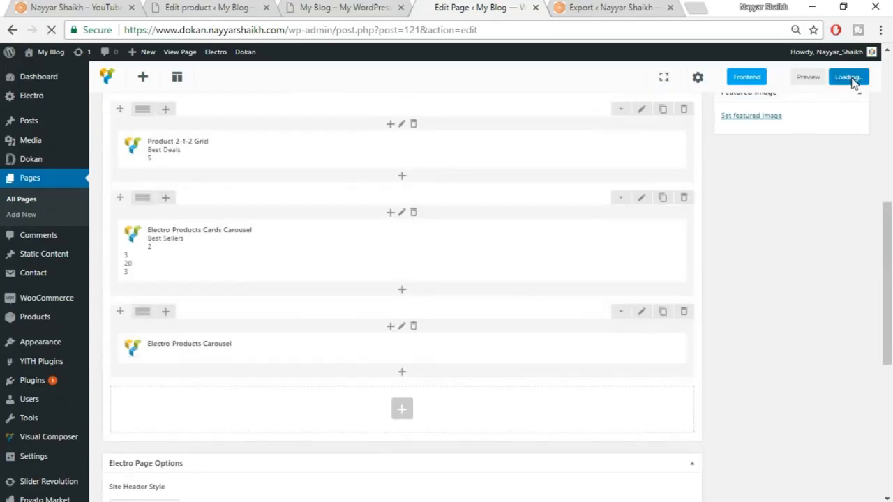
left_click(362, 6)
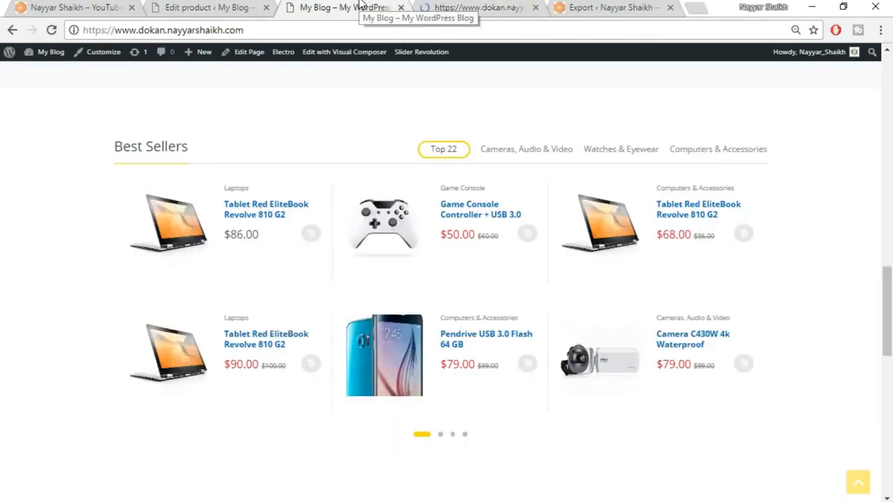
left_click(365, 30)
key("Return")
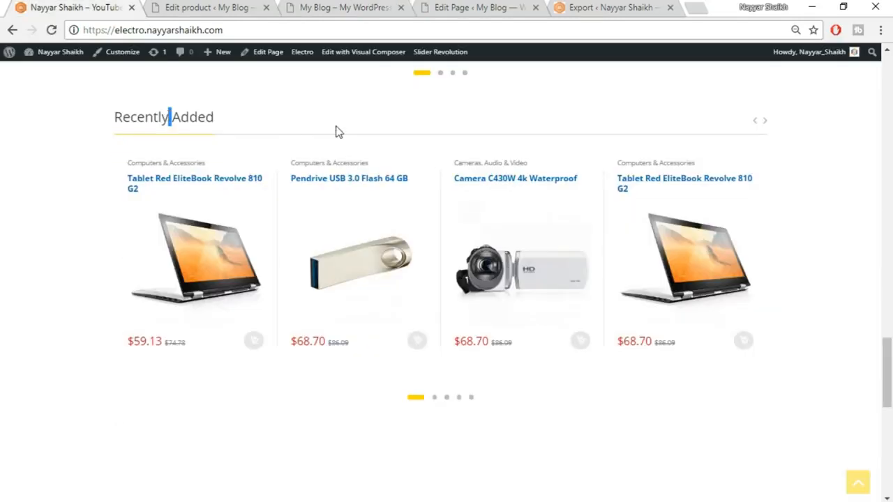
left_click(335, 126)
left_click(344, 4)
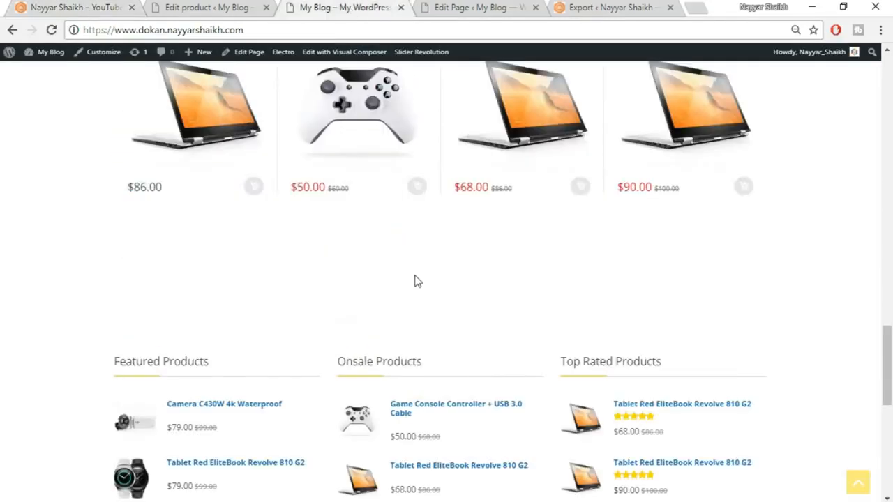
scroll(244, 177, "up", 3)
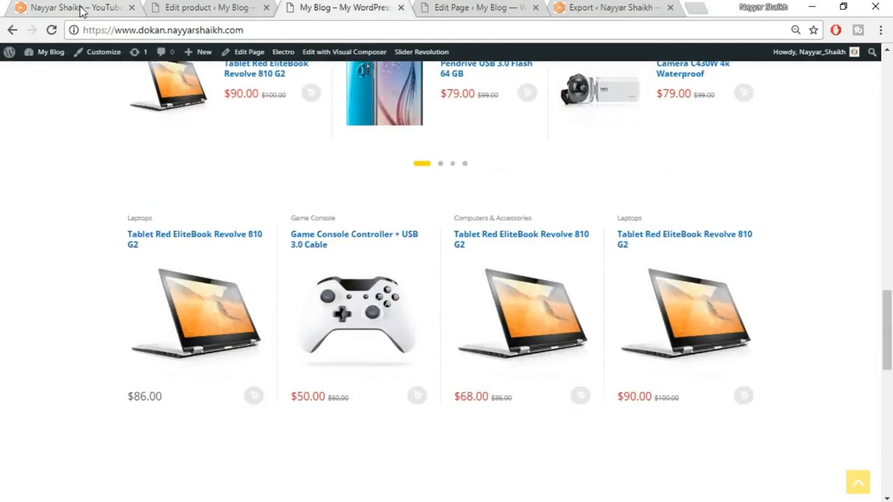
left_click(80, 12)
left_click_drag(115, 118, 265, 124)
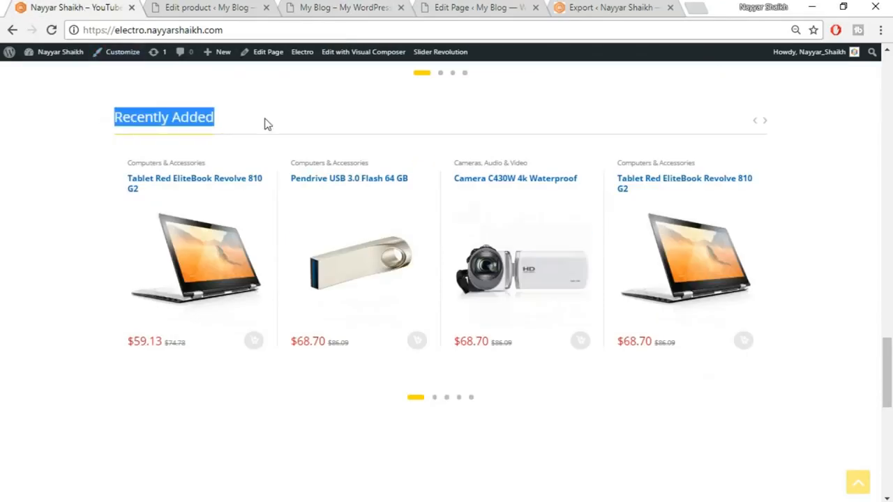
- Title the Electro Products Carousel 'Recently Added', save it, and update the Home Page
left_click(462, 5)
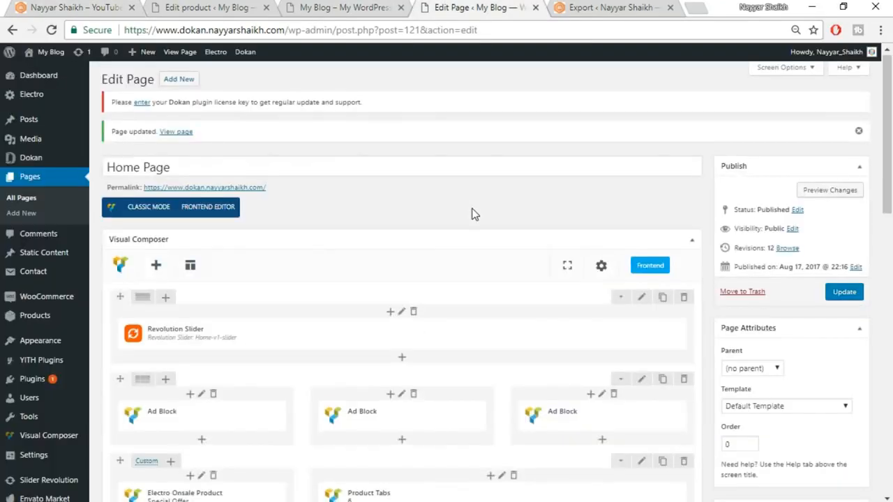
scroll(475, 214, "down", 7)
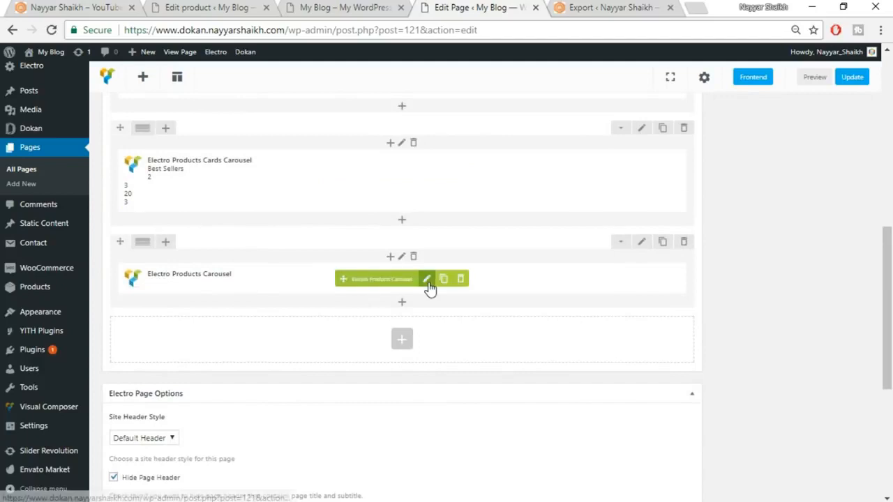
left_click(426, 281)
left_click(472, 150)
type("Recently Added")
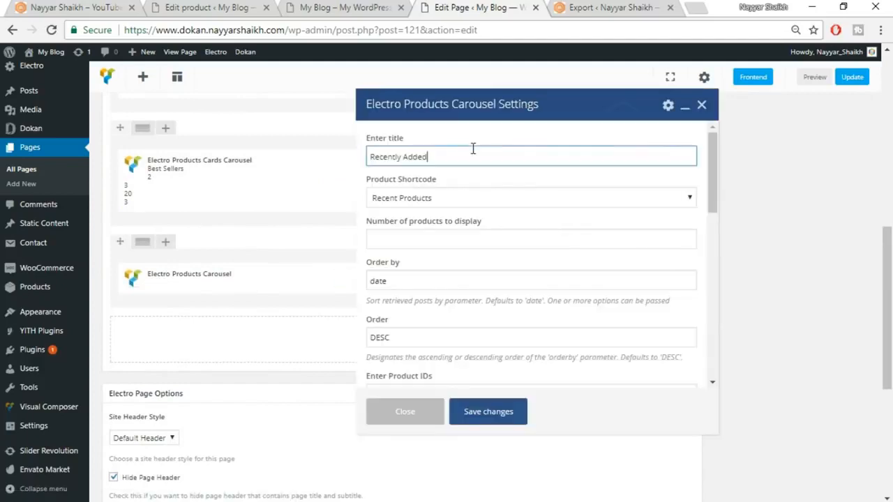
left_click(499, 415)
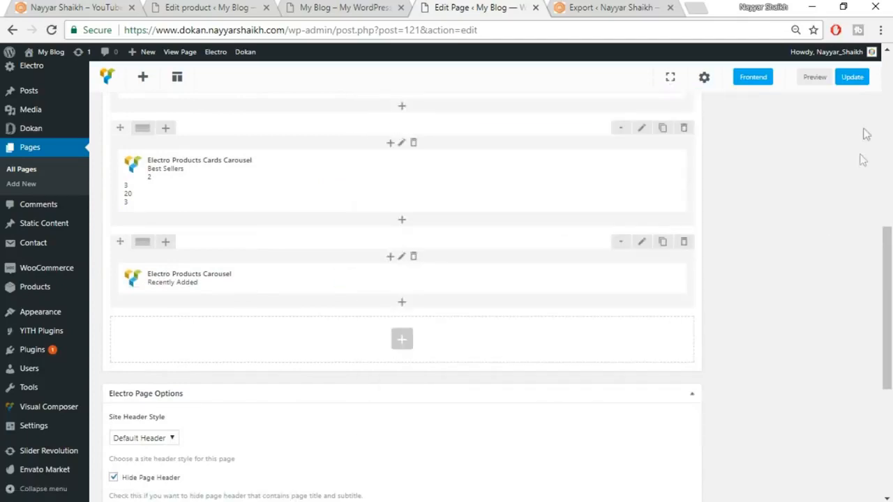
left_click(853, 83)
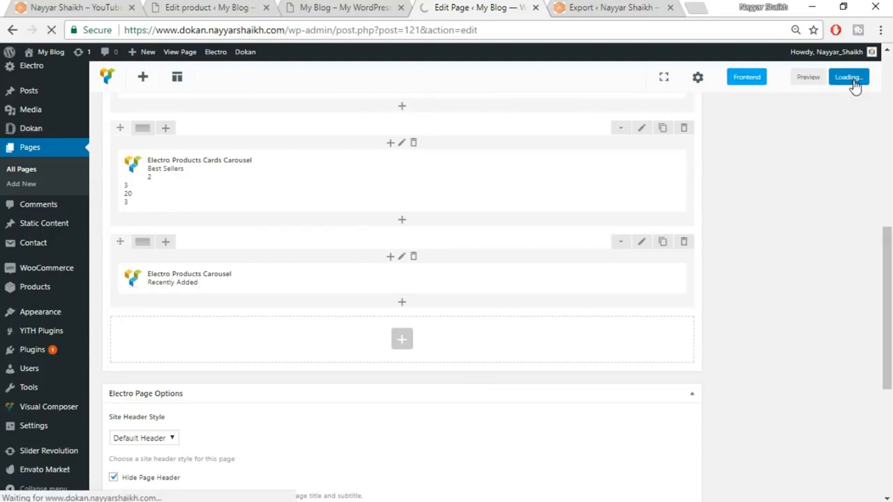
- Reload the storefront, review the Recently Added carousel down to the footer, then return to the product editor
left_click(377, 7)
left_click(377, 30)
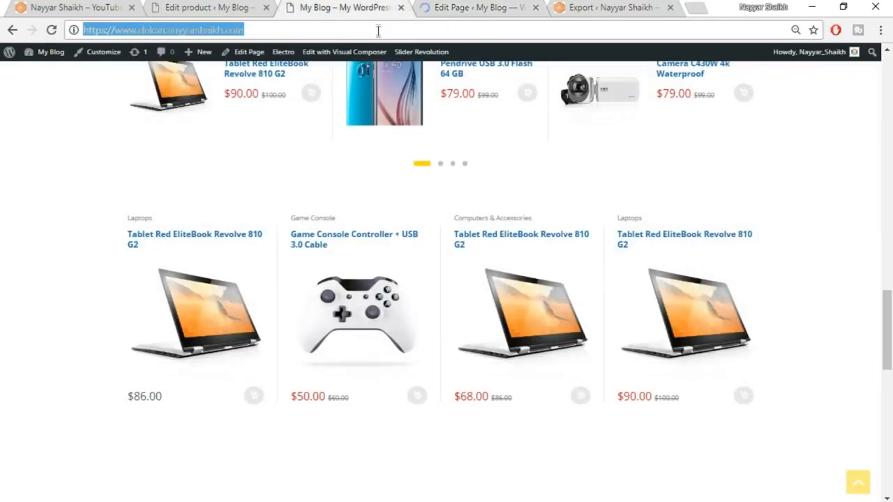
key("Return")
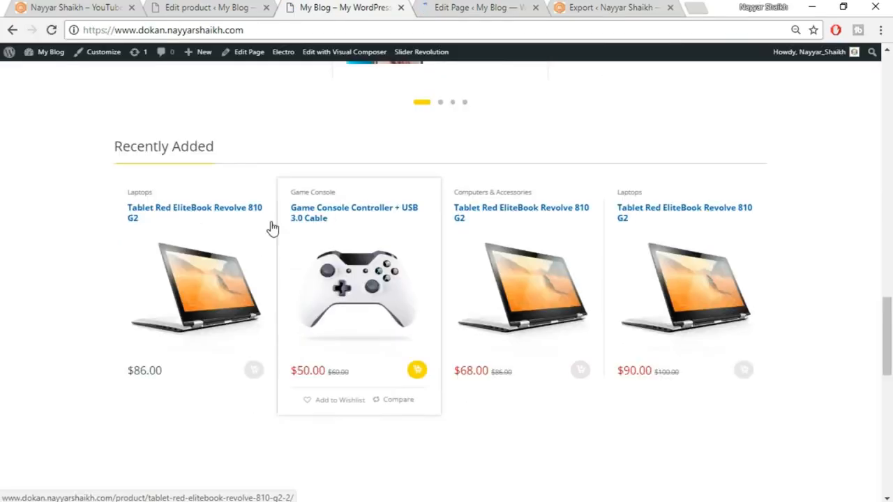
scroll(843, 311, "down", 5)
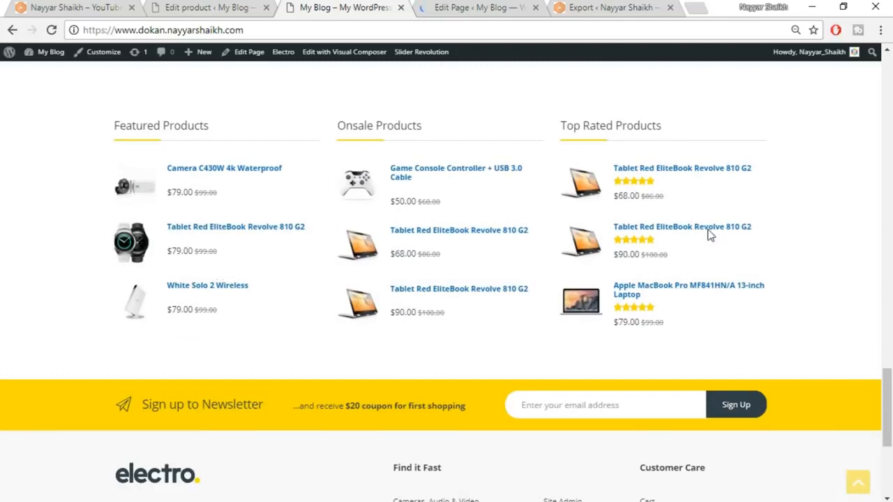
scroll(697, 241, "down", 3)
scroll(534, 272, "down", 1)
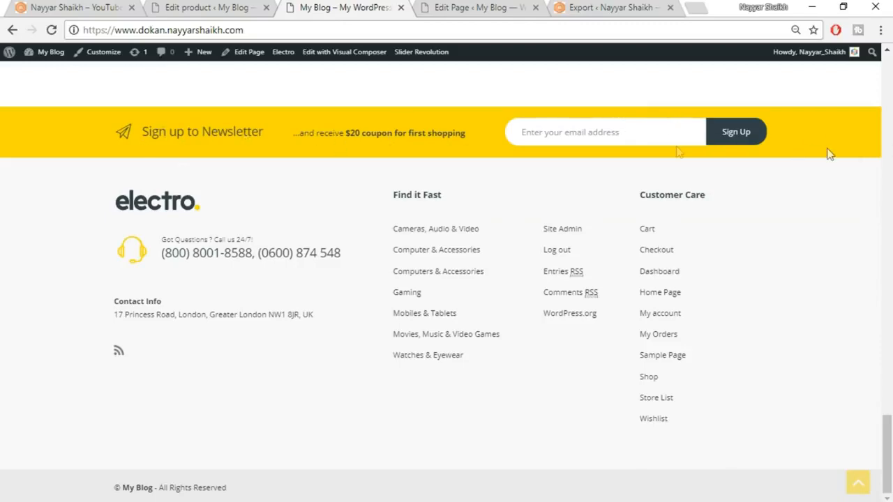
left_click(236, 7)
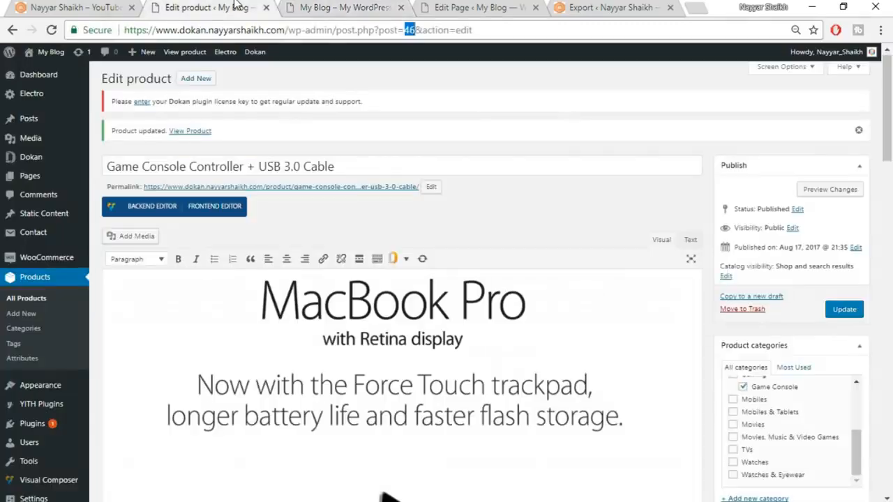
- Compare the demo storefront with your own storefront, returning to its top
left_click(74, 7)
left_click_drag(886, 355, 887, 66)
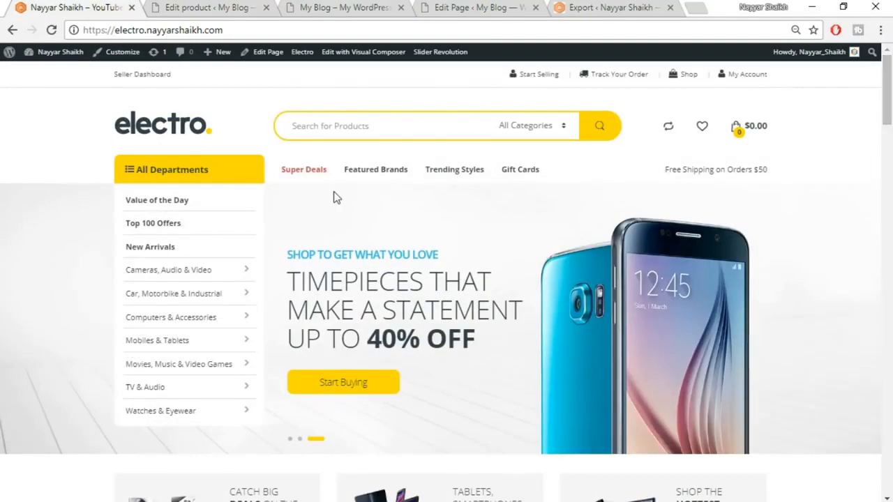
left_click(345, 7)
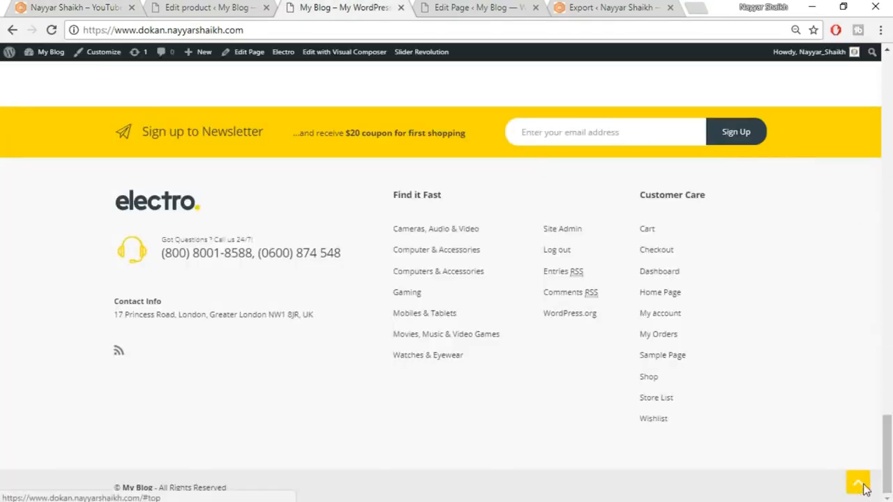
left_click(862, 488)
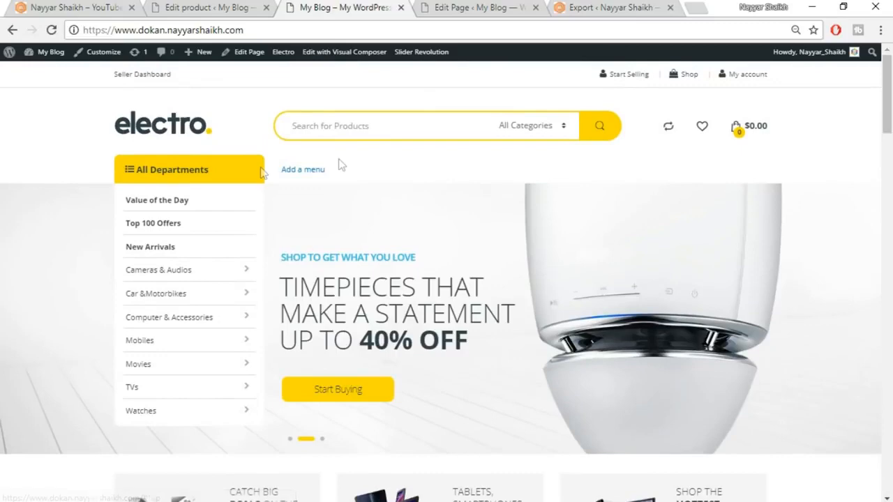
- Create a new navigation menu named Secondary in Appearance > Menus
left_click(212, 6)
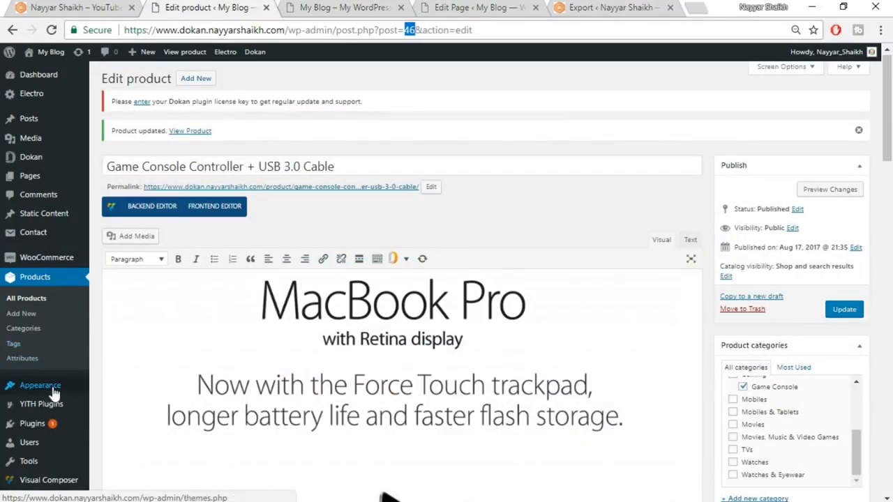
mouse_move(54, 394)
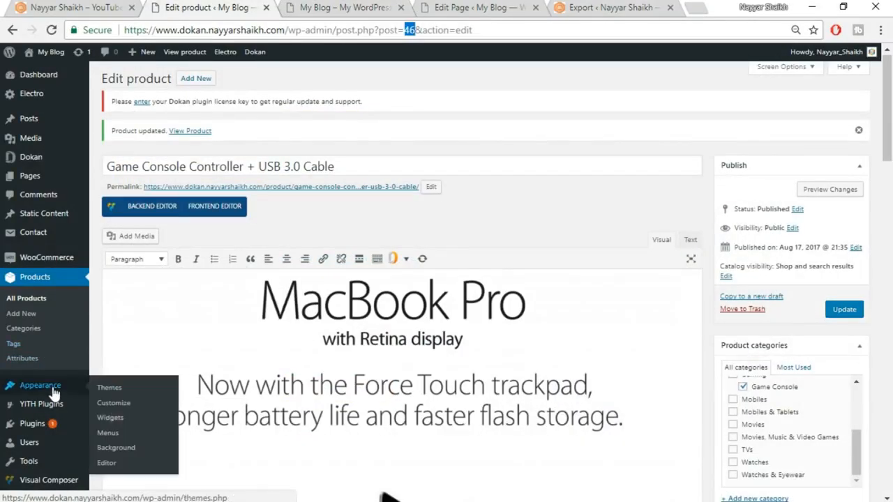
left_click(122, 437)
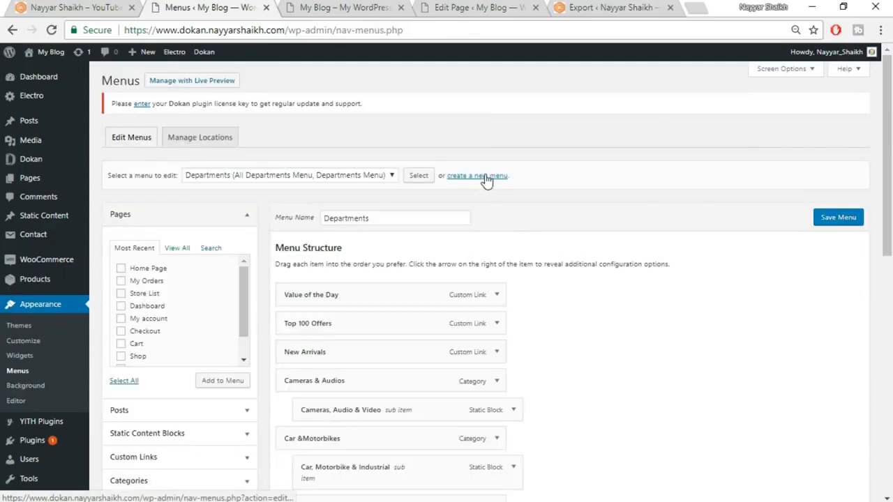
left_click(482, 176)
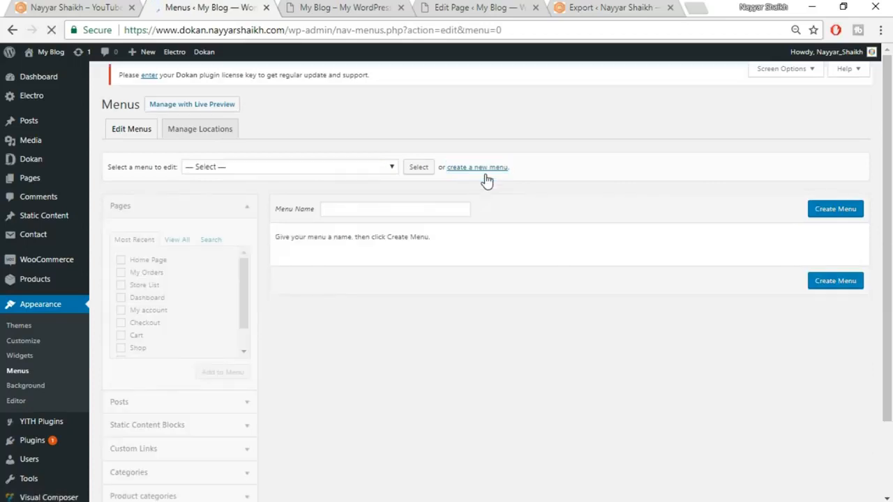
left_click(406, 217)
type("Se")
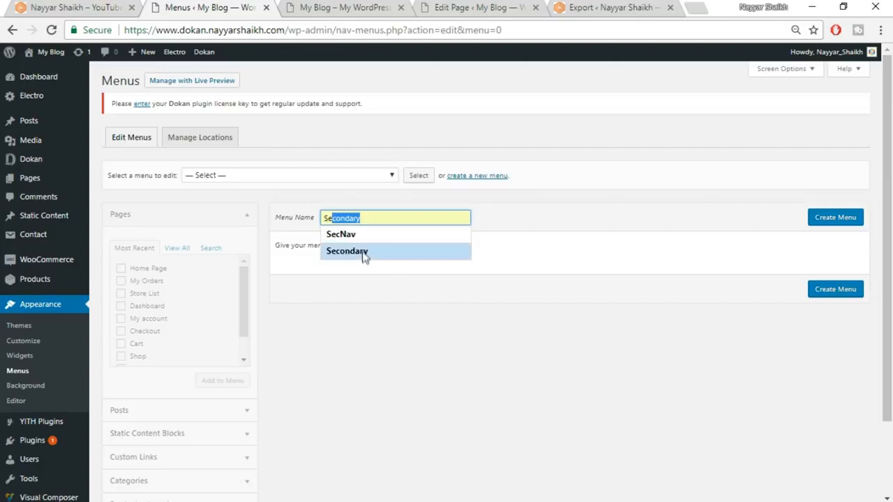
left_click(363, 253)
left_click(837, 225)
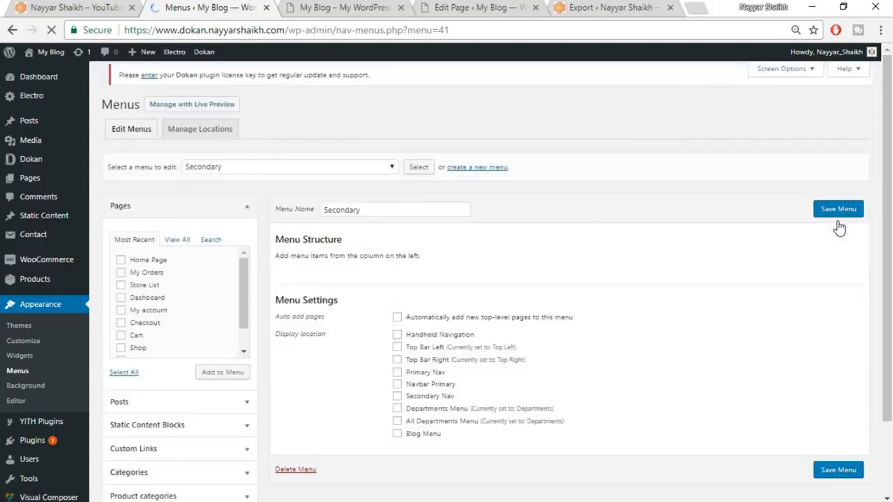
- Tick Secondary Nav as the Secondary menu's display location
left_click(398, 405)
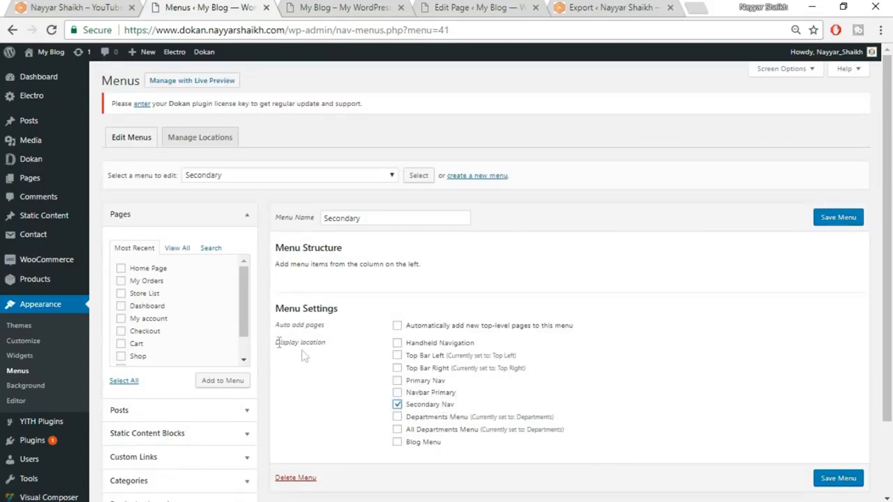
left_click(59, 6)
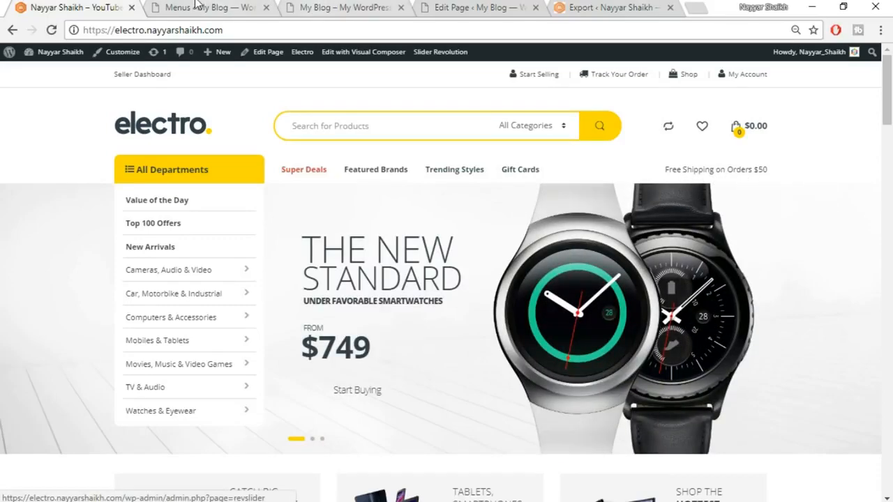
left_click(223, 8)
left_click(246, 216)
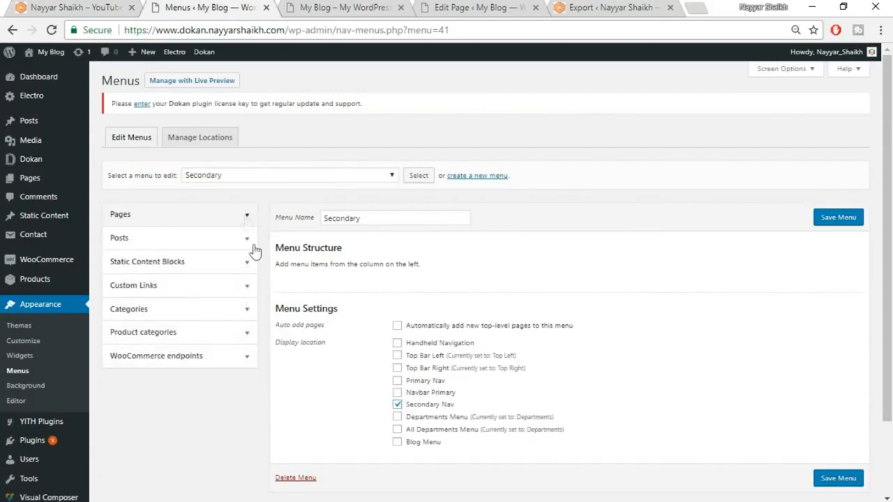
- Add a custom link with URL # and text 'Super Deals' to the menu
scroll(249, 249, "down", 2)
left_click(224, 198)
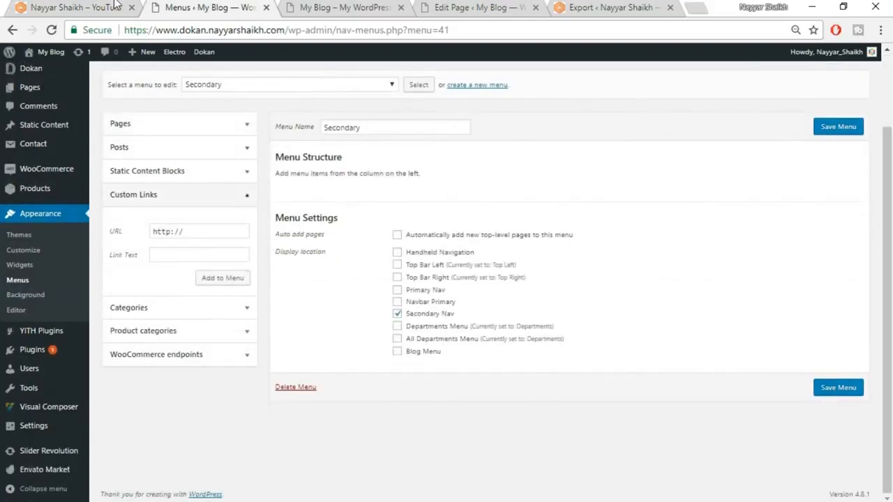
left_click(70, 8)
left_click(201, 7)
left_click_drag(200, 232, 100, 226)
type("#")
key("Tab")
type("Super De")
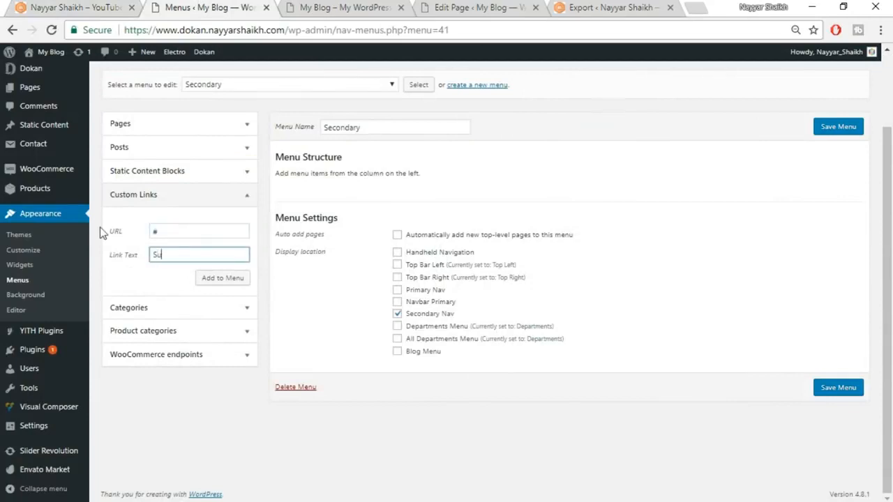
type("als")
left_click(234, 280)
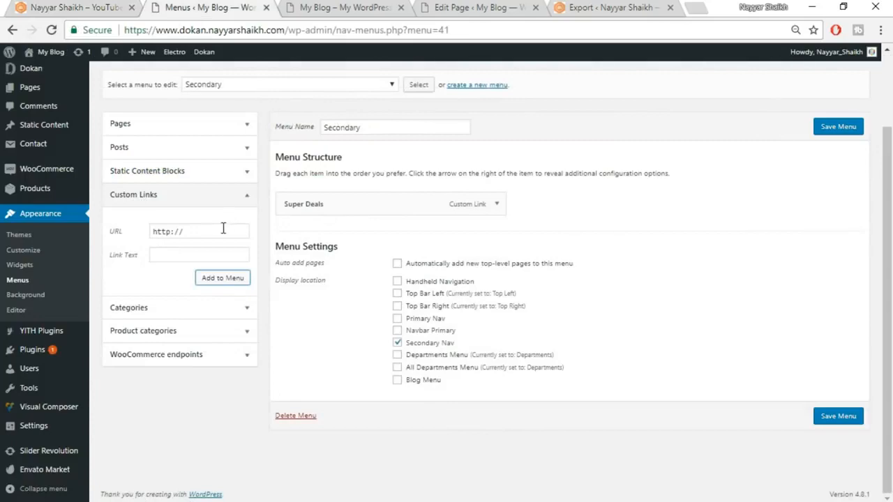
- Add # custom links 'Featured Brands' and 'Trending Styles' to the menu
left_click_drag(223, 228, 99, 232)
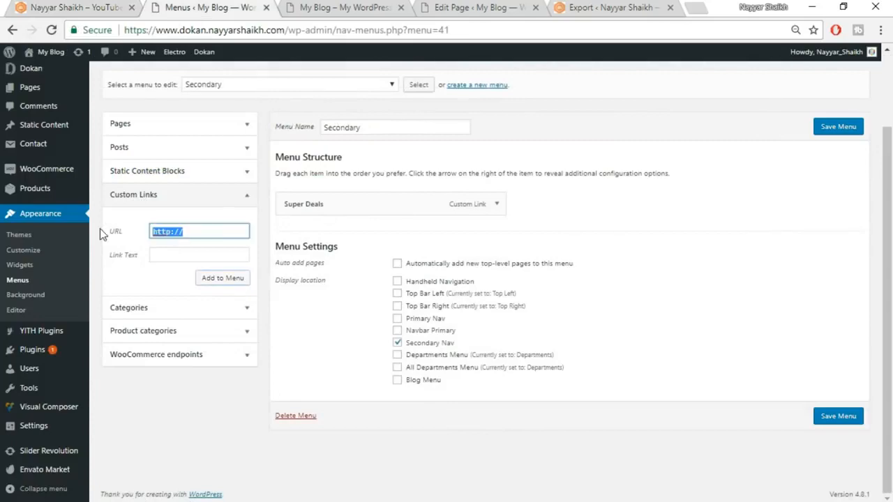
type("#")
key("Tab")
type("Featured Brands")
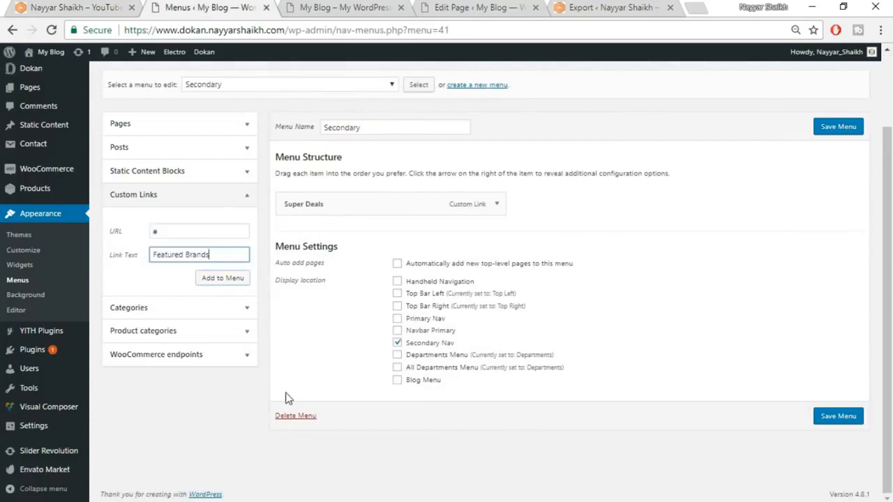
left_click(224, 279)
left_click(96, 7)
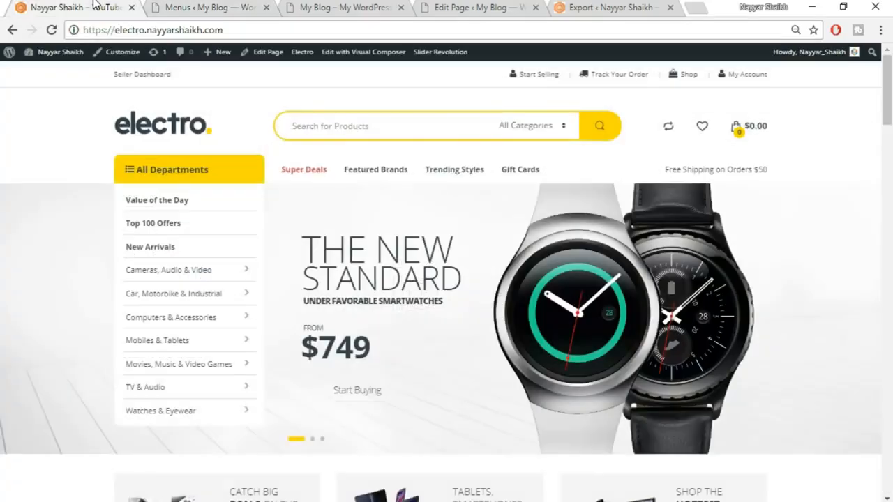
left_click(244, 7)
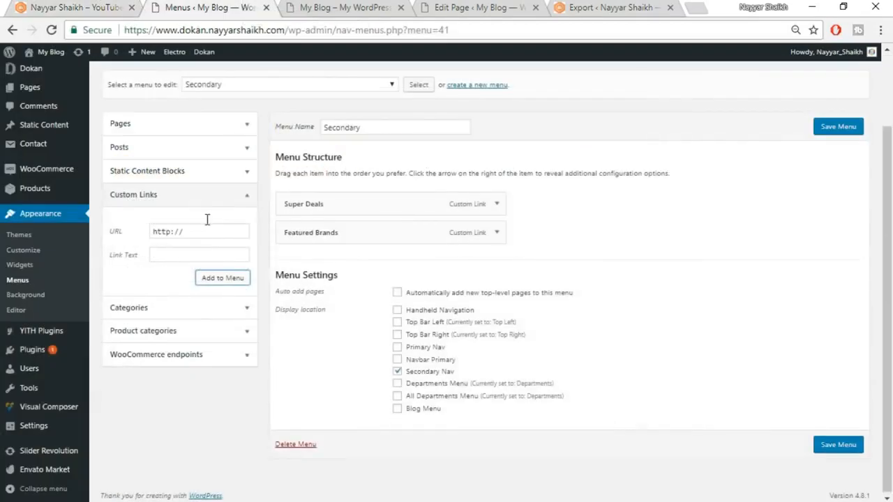
left_click(201, 233)
type("#")
key("Tab")
type("Trending Styles")
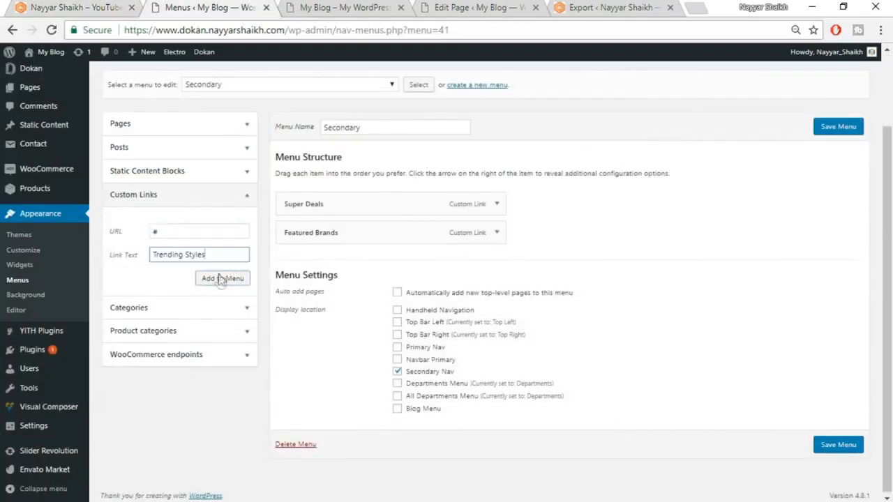
left_click(220, 278)
- Add # custom links 'Gift Cards' and 'Free Shipping over $50' to the menu
key("ctrl+1")
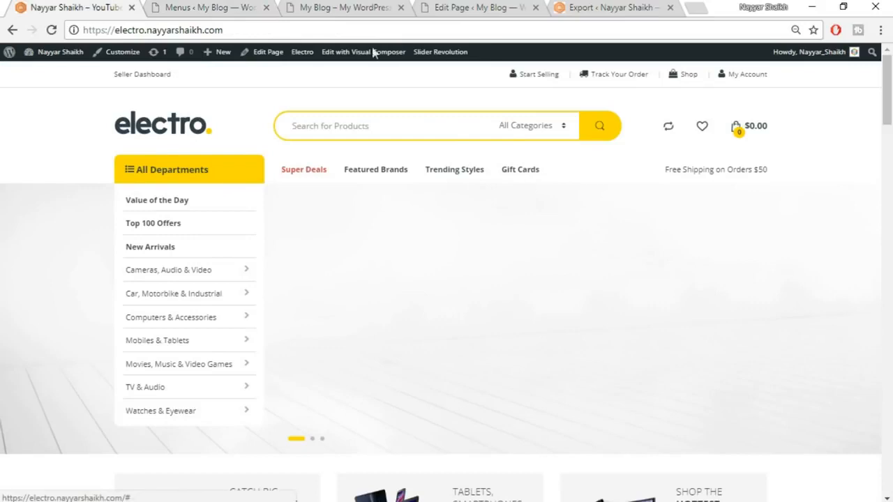
left_click(238, 7)
left_click(218, 231)
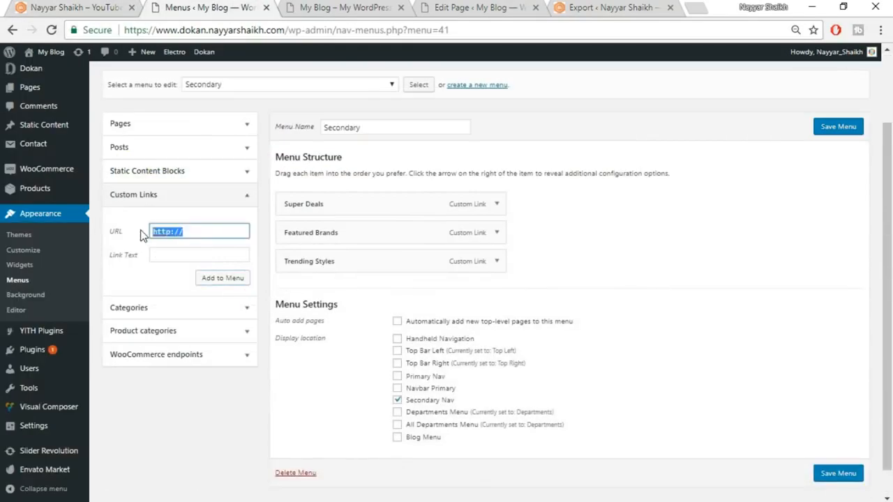
type("#")
key("Tab")
type("Gift ")
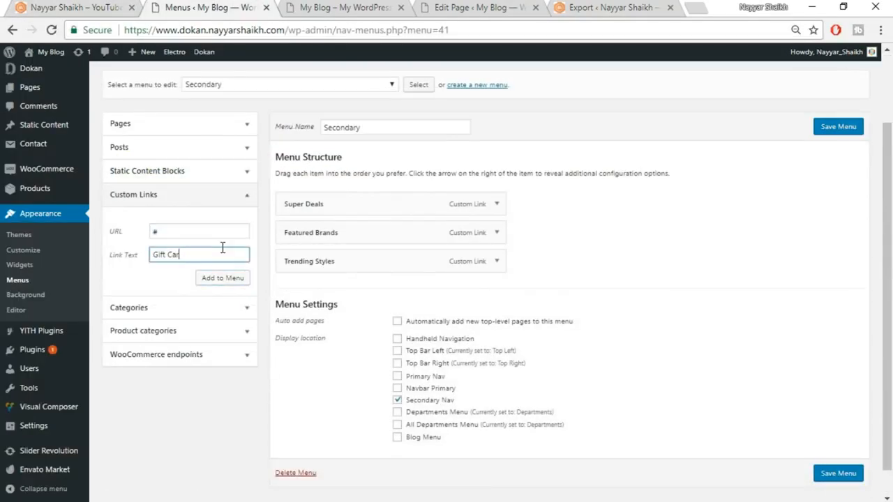
type("Cards")
left_click(223, 277)
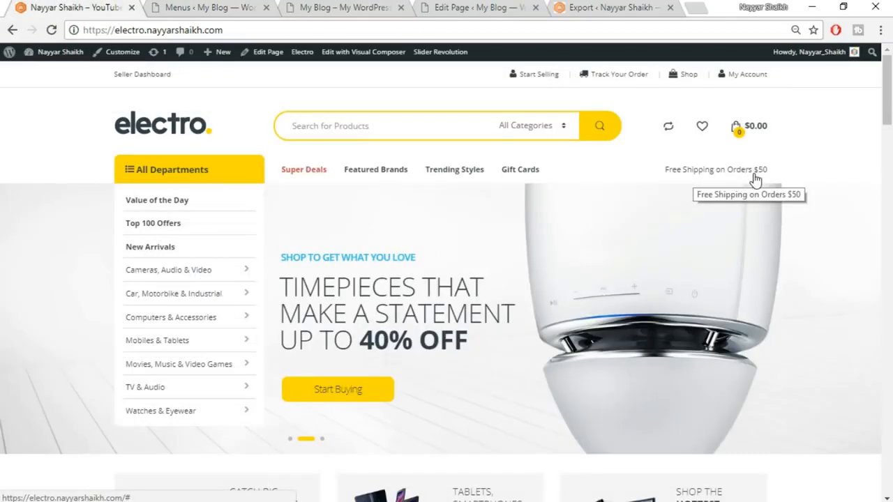
left_click(223, 7)
triple_click(197, 231)
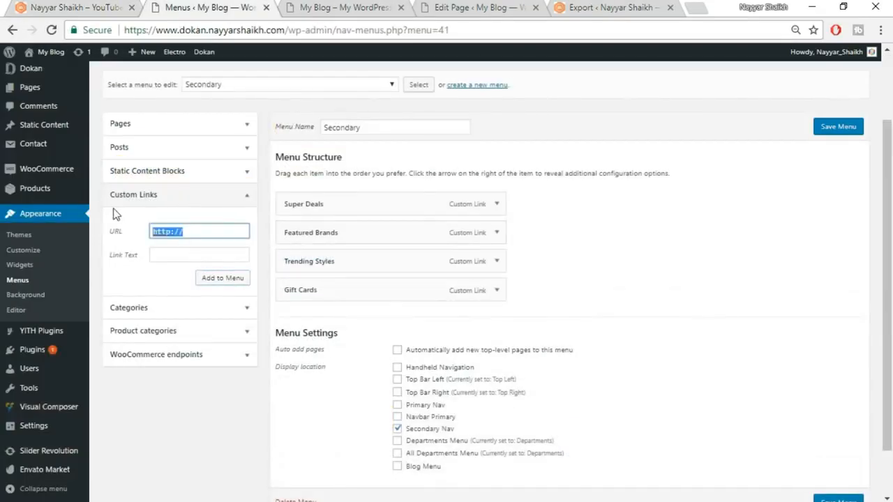
type("#")
key("Tab")
type("Free Shipping over $50")
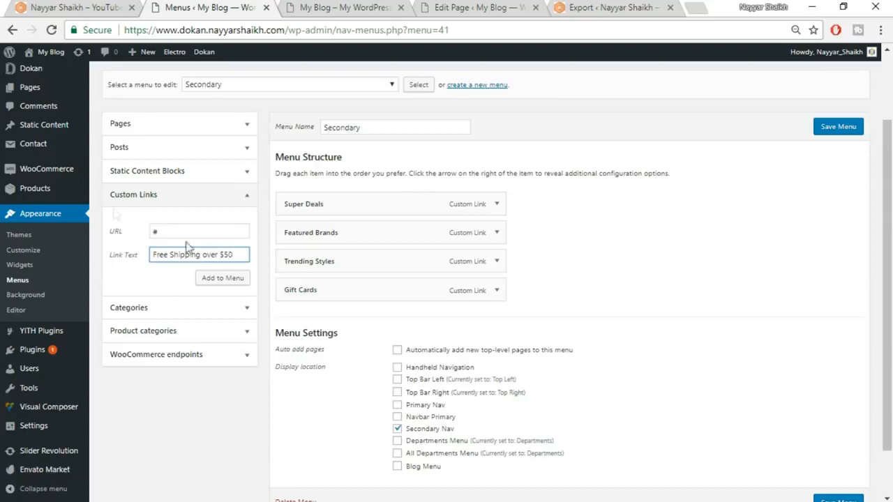
left_click(215, 278)
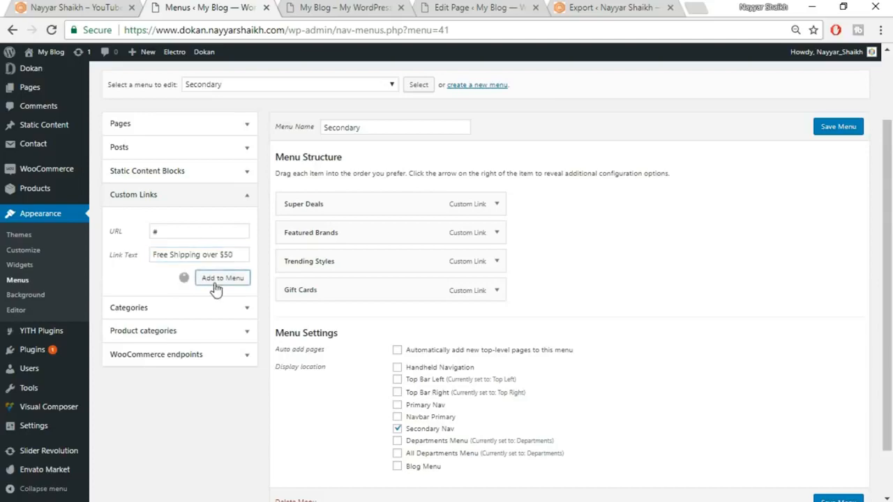
- Compare the menu links against the storefront header and dokan front page
left_click(101, 6)
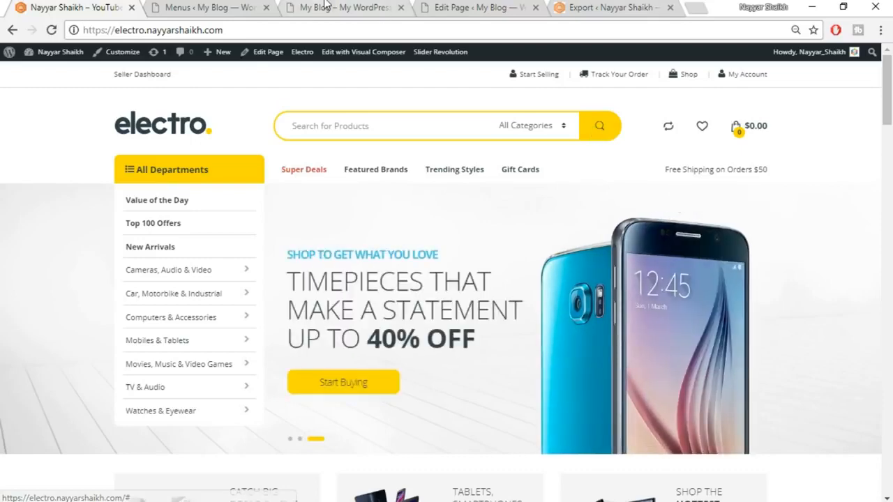
left_click(450, 6)
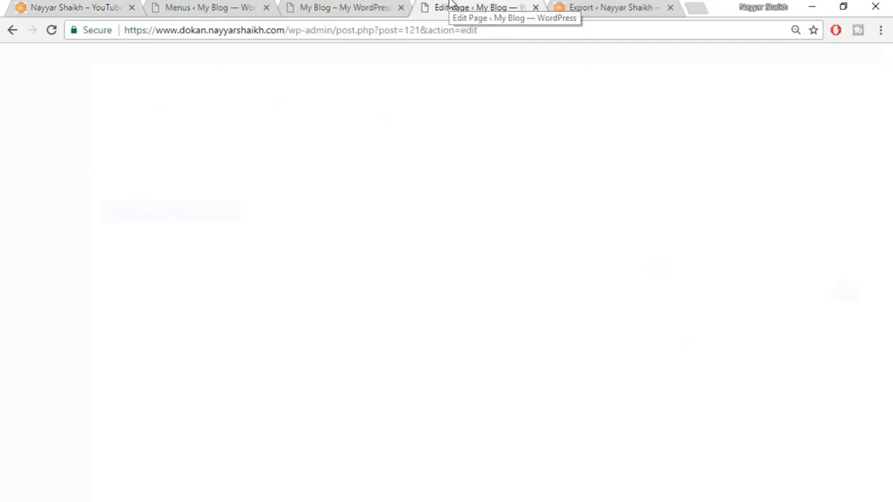
left_click(329, 6)
left_click(202, 5)
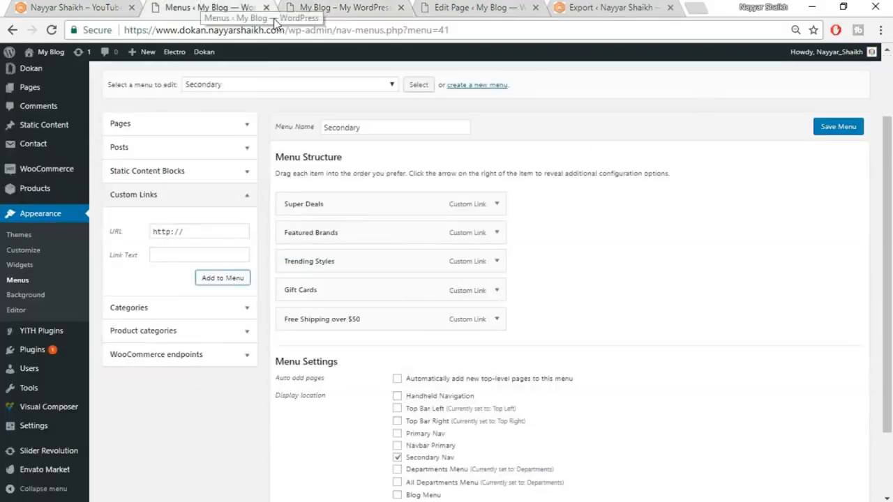
- Give the Super Deals menu item the CSS class 'highlight'
left_click(496, 204)
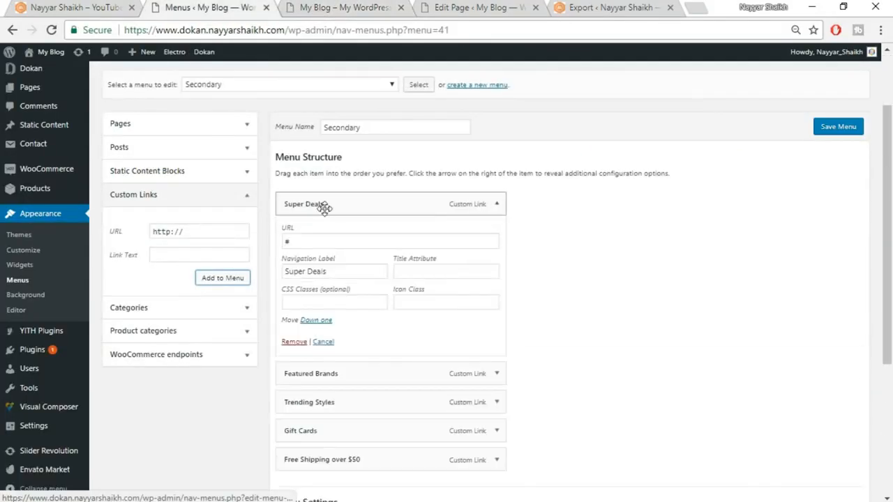
left_click(327, 300)
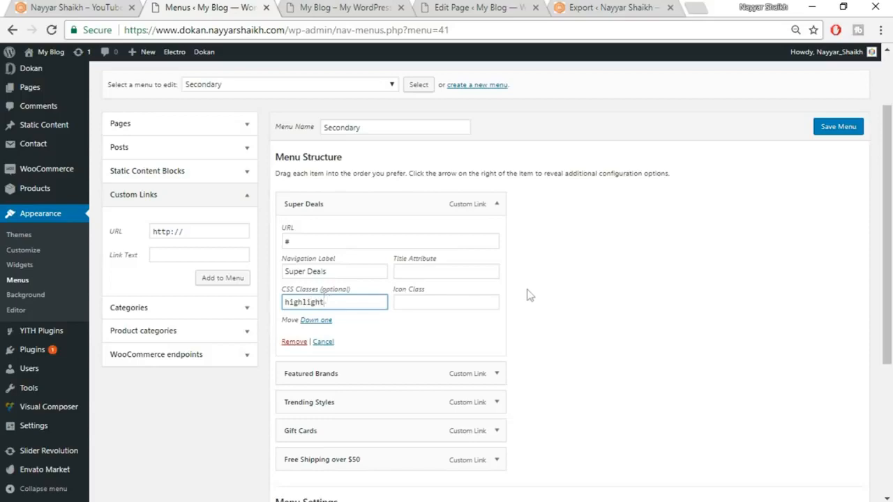
left_click(497, 204)
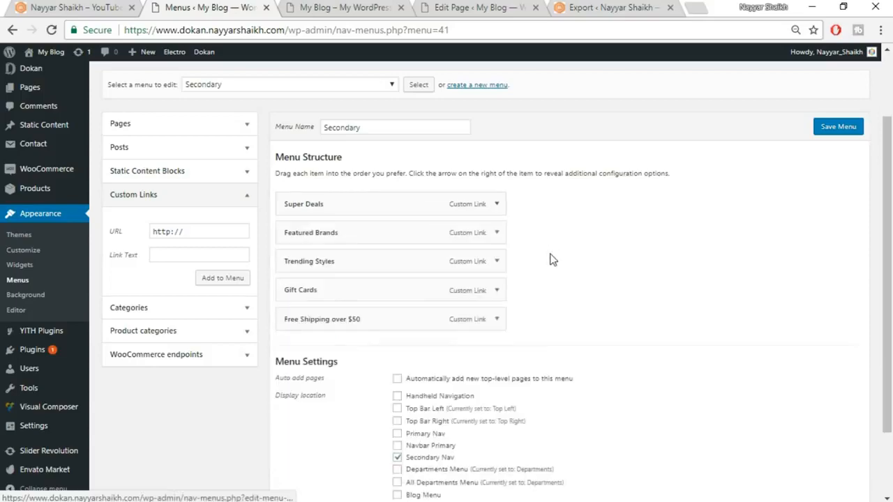
- Give Free Shipping over $50 the CSS class 'pull-right' and save the menu
scroll(508, 267, "down", 1)
left_click(496, 249)
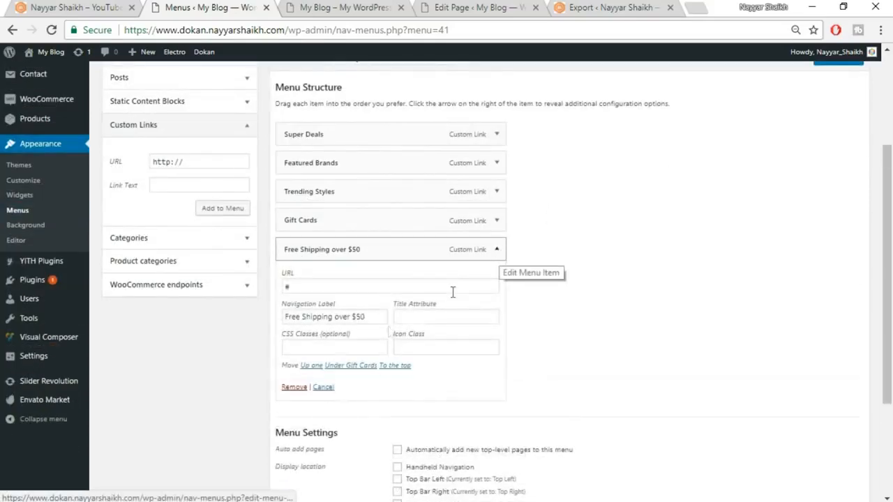
left_click(343, 351)
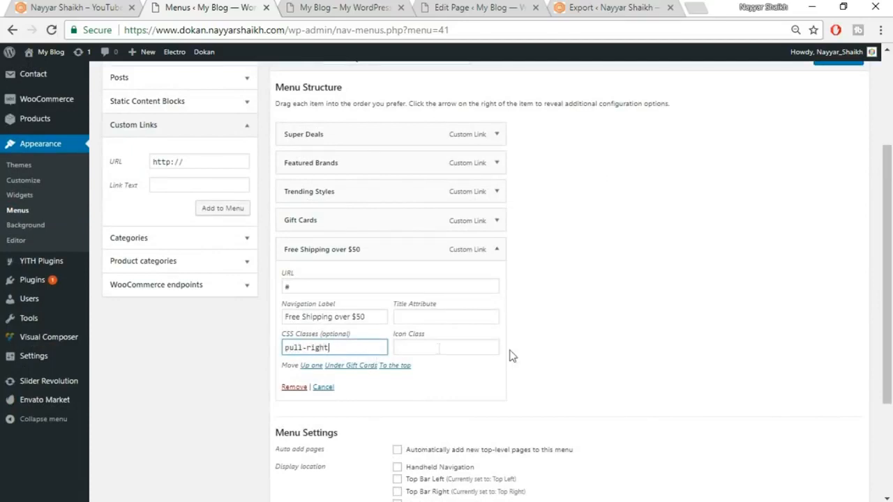
scroll(737, 351, "down", 3)
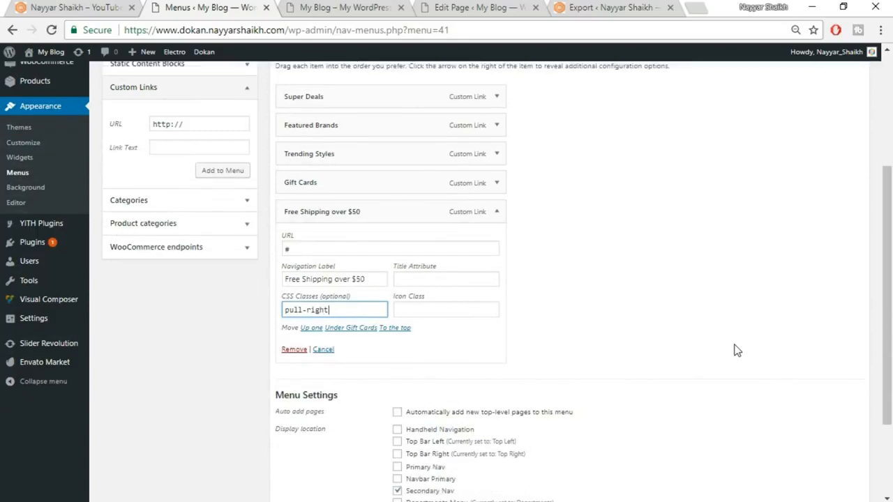
left_click(839, 443)
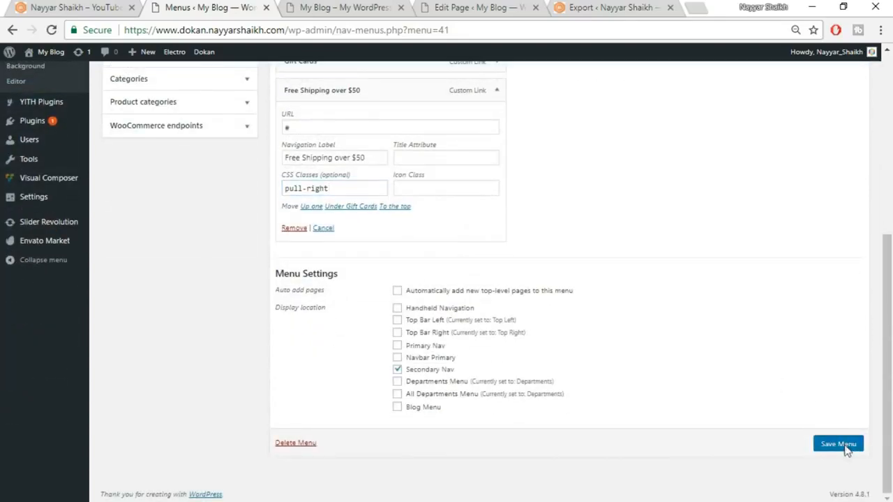
- Reload the dokan front page and open its Tablet Red EliteBook product page
left_click(361, 8)
left_click(369, 36)
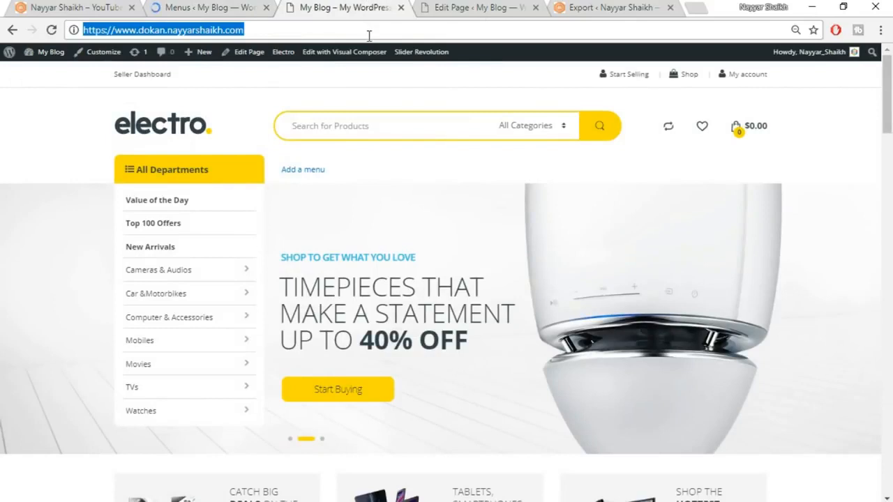
key("Return")
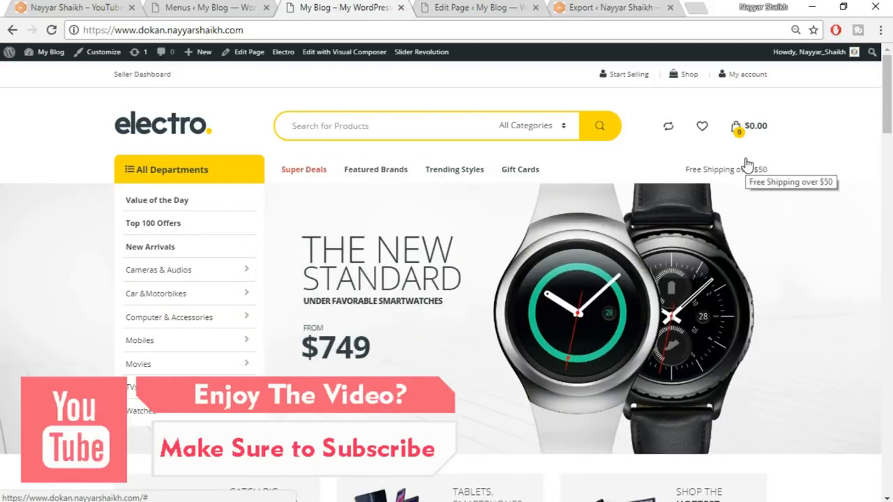
left_click_drag(888, 110, 890, 443)
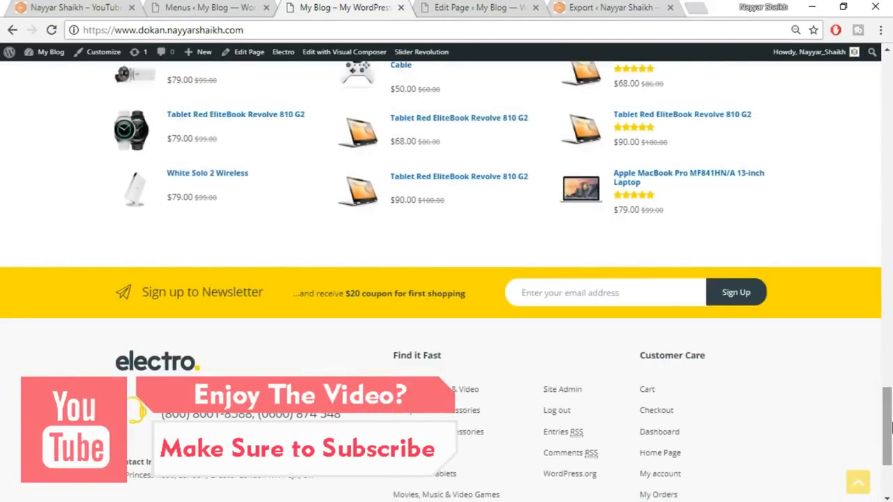
scroll(795, 395, "up", 20)
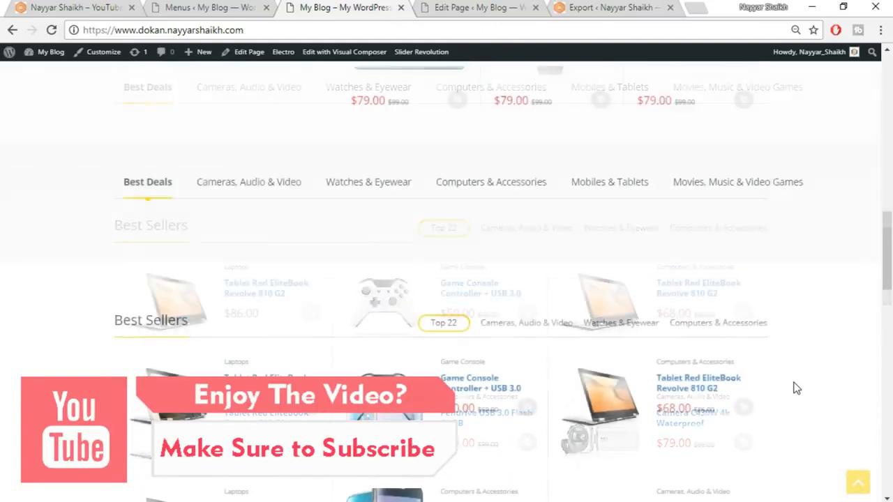
scroll(795, 389, "up", 5)
scroll(796, 389, "down", 7)
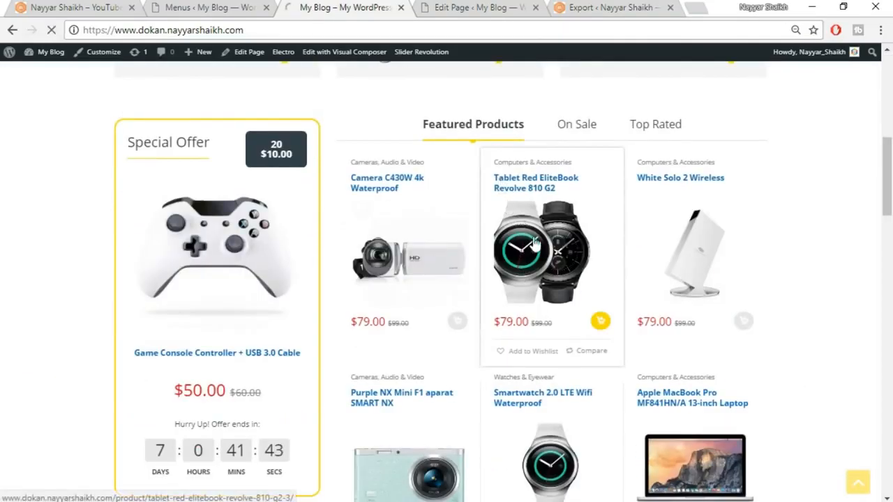
left_click(534, 242)
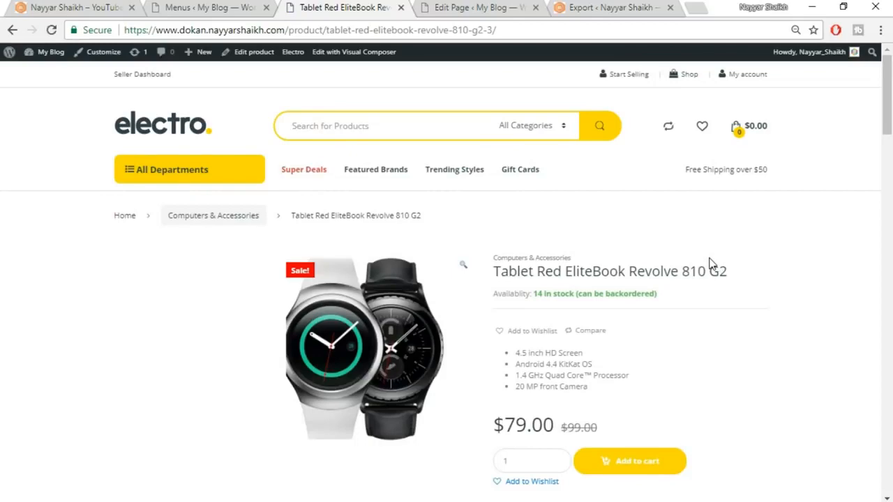
scroll(711, 263, "down", 2)
scroll(710, 262, "up", 2)
scroll(176, 317, "down", 1)
scroll(219, 243, "down", 4)
scroll(175, 96, "up", 5)
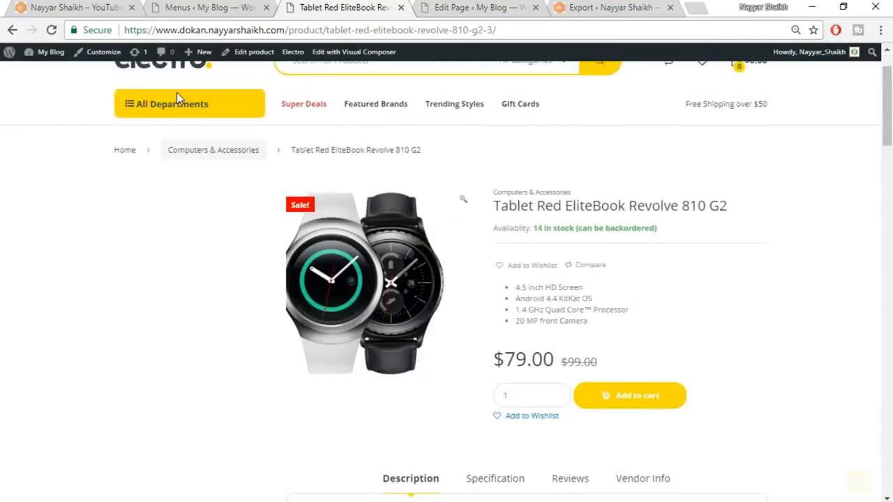
- Open the demo's Tablet Red EliteBook product page to compare its sidebar
left_click(72, 5)
scroll(593, 235, "down", 7)
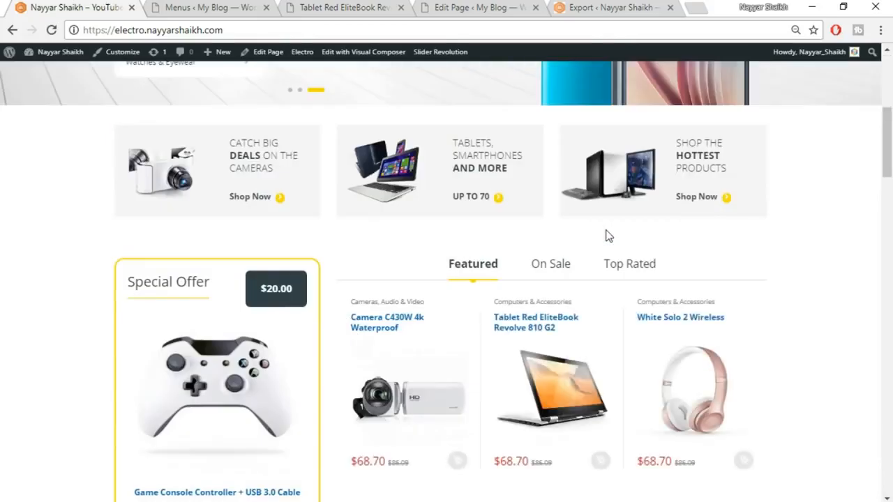
left_click(573, 236)
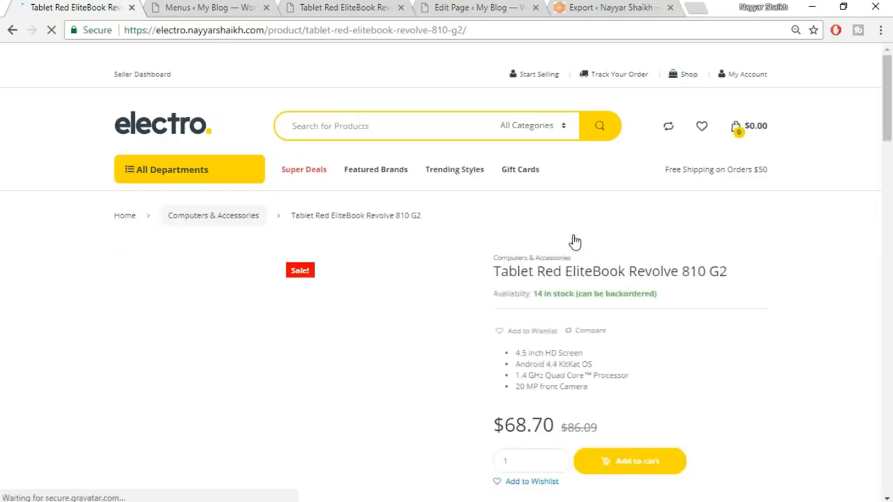
scroll(200, 300, "down", 6)
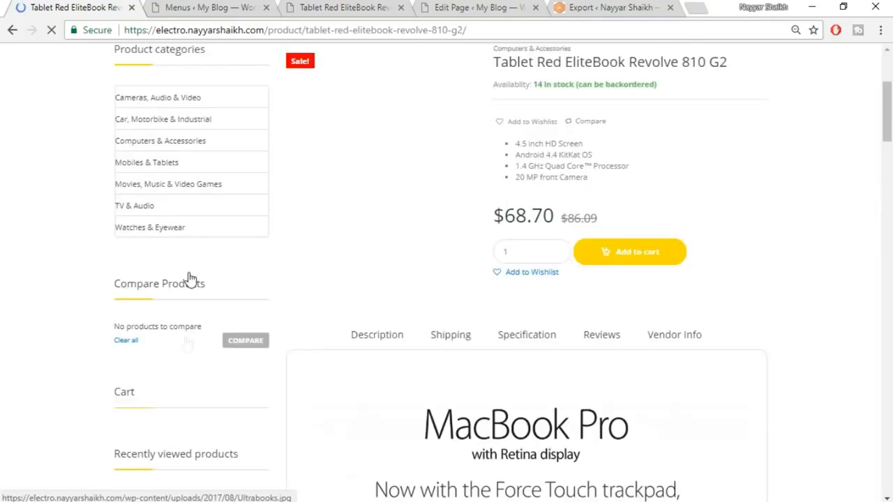
scroll(193, 351, "up", 6)
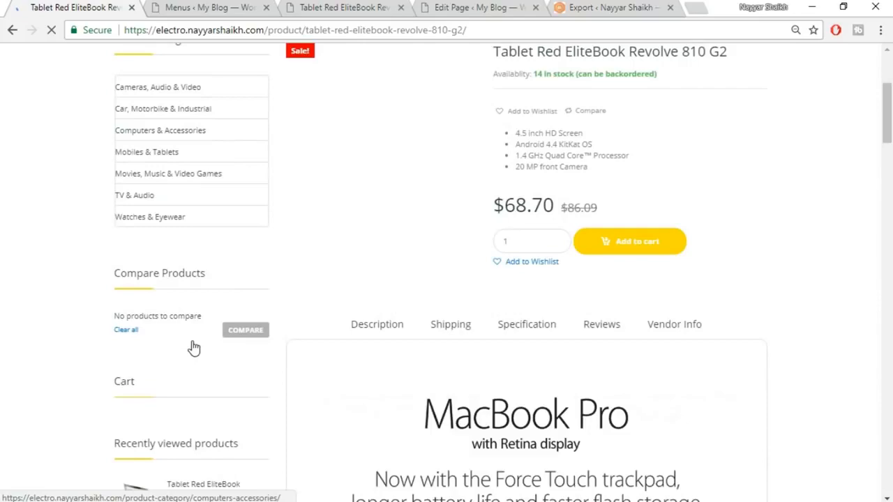
left_click(241, 6)
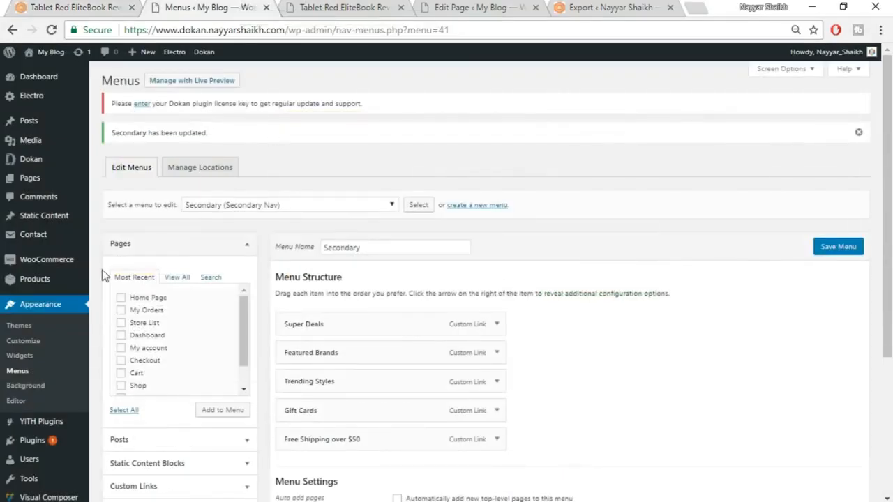
- In Appearance > Widgets, collapse Dokan Store Sidebar and expand Shop Sidebar
left_click(19, 356)
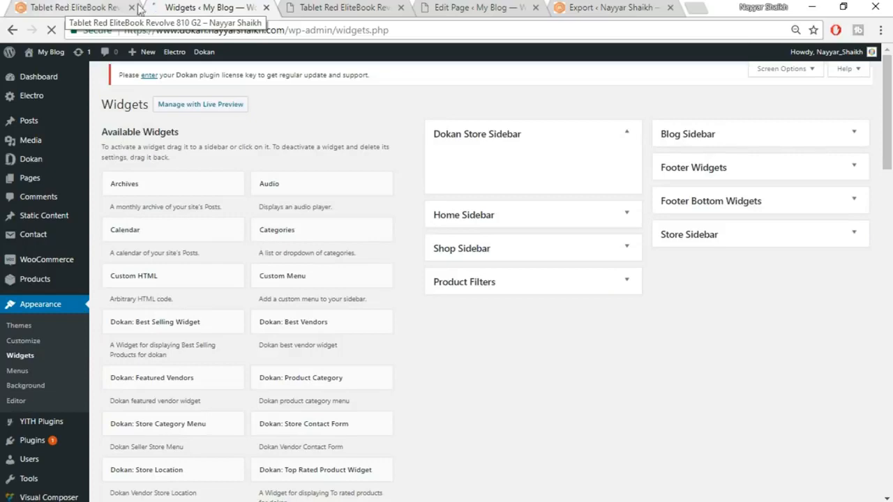
left_click(105, 7)
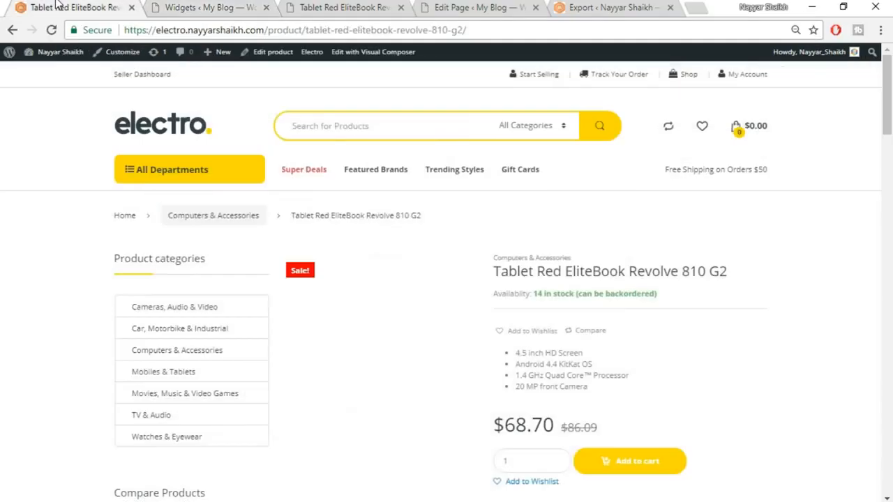
left_click(215, 7)
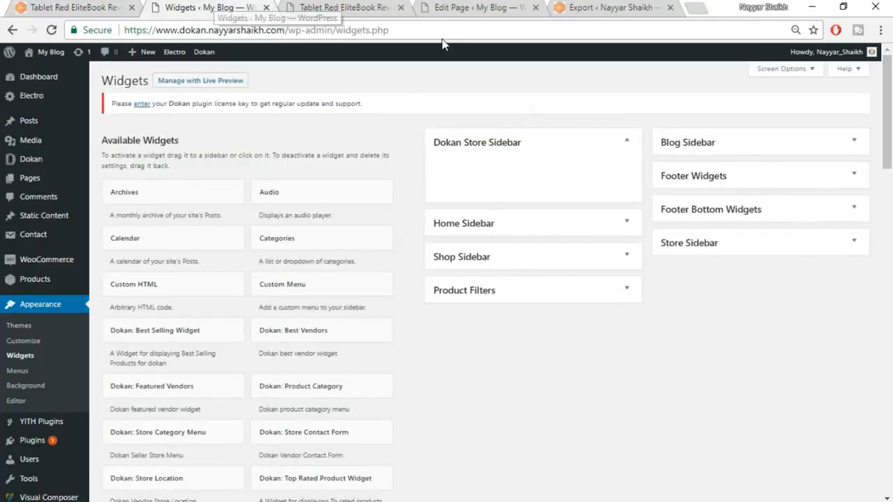
left_click(612, 145)
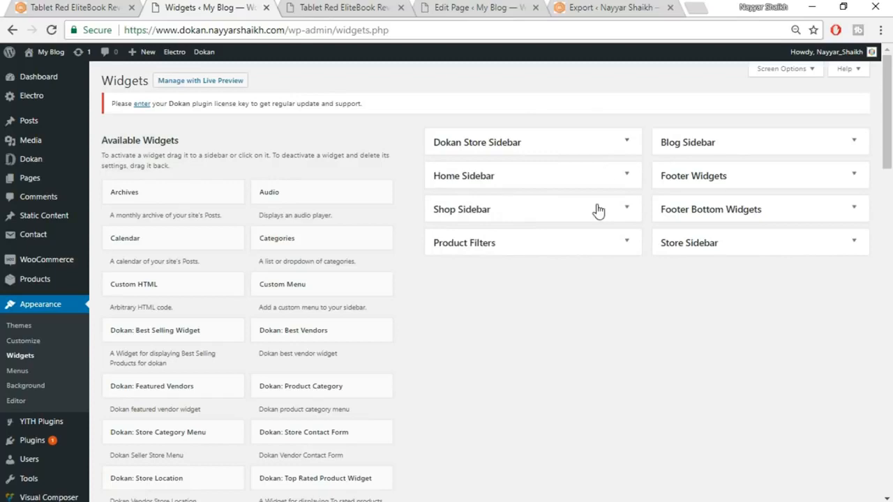
left_click(545, 214)
scroll(360, 315, "down", 3)
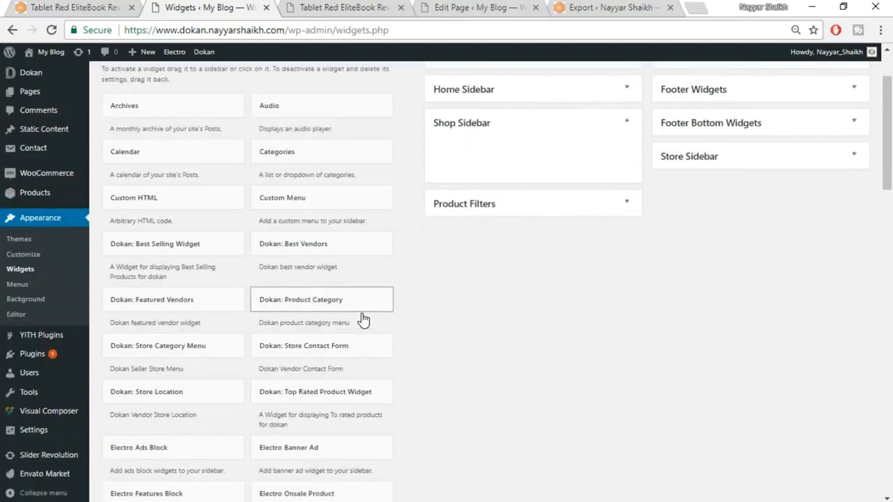
scroll(361, 320, "down", 4)
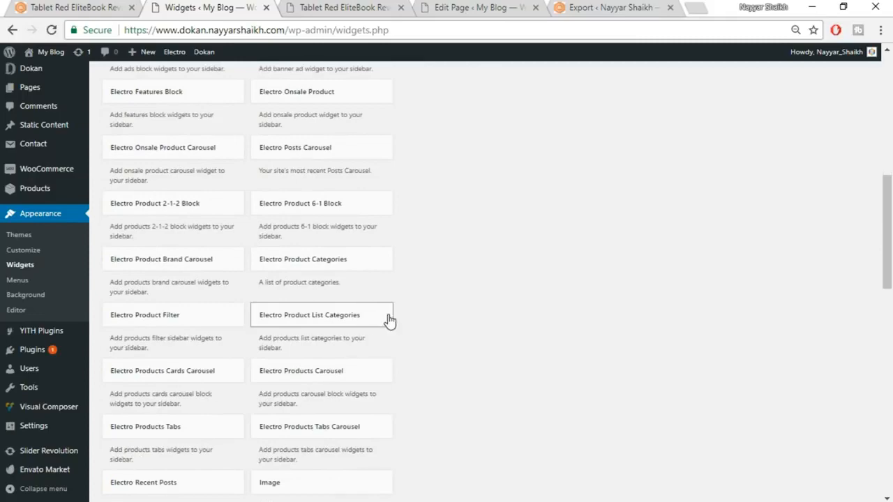
scroll(410, 321, "down", 10)
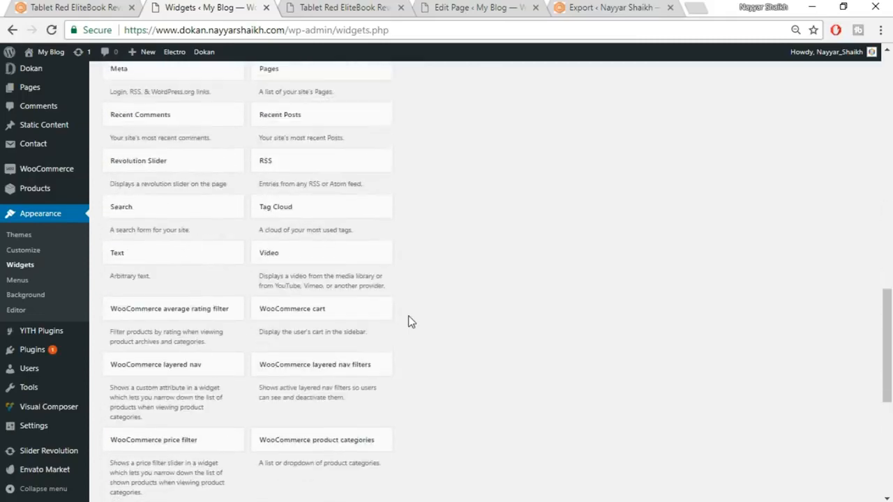
scroll(429, 346, "down", 1)
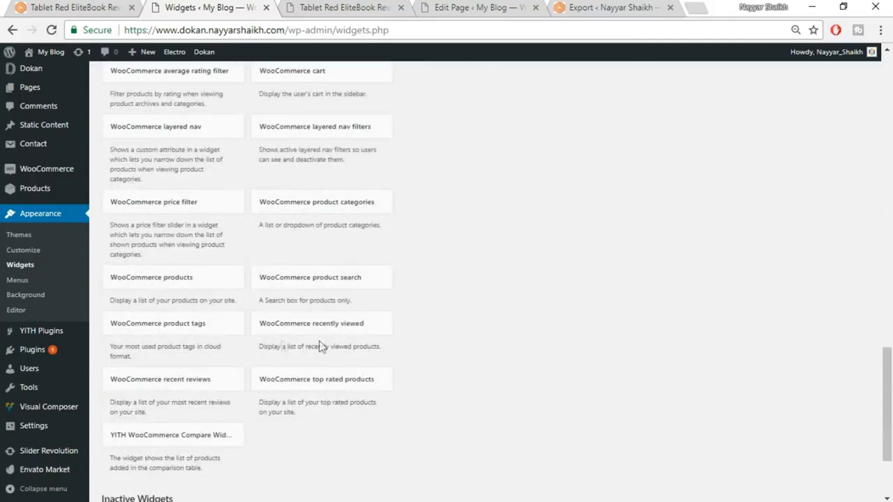
- Add and save a WooCommerce product categories widget in the Shop Sidebar
left_click(382, 214)
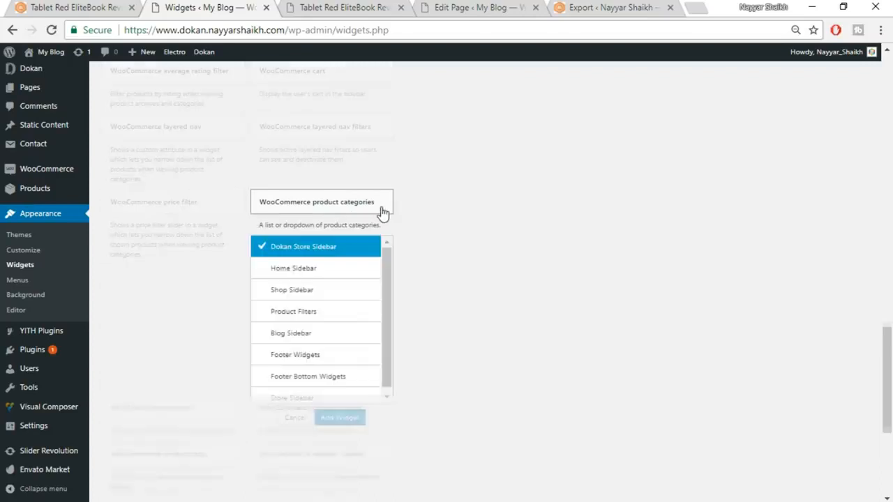
left_click(309, 296)
left_click(340, 417)
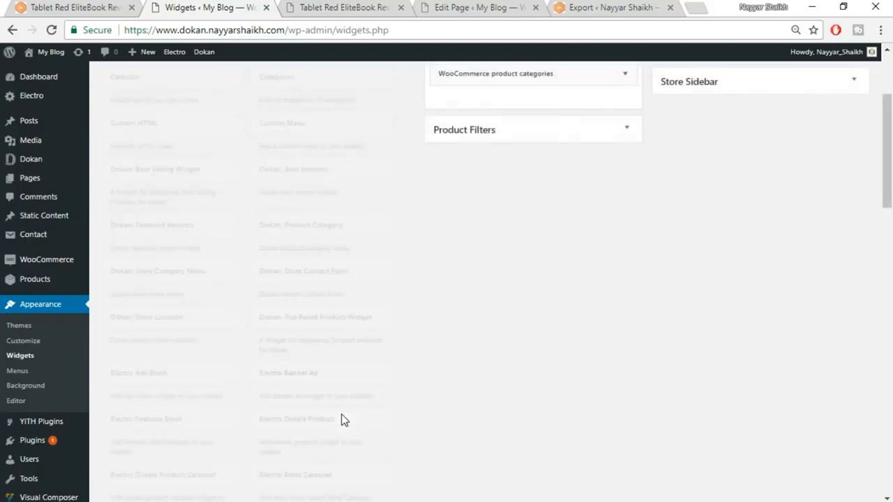
left_click(615, 343)
left_click(625, 158)
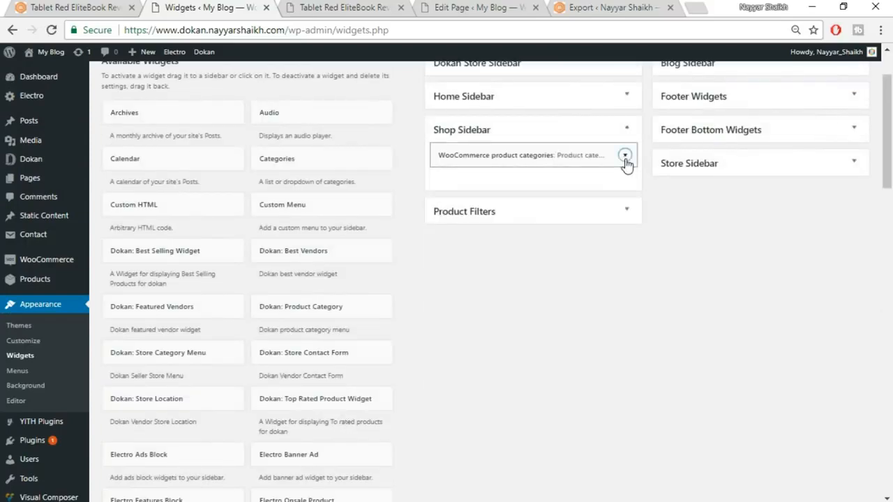
left_click(53, 7)
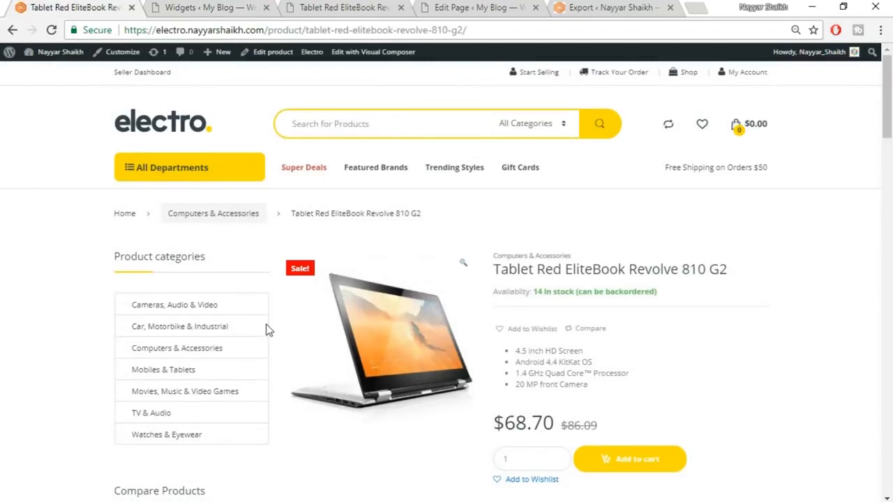
scroll(267, 325, "down", 2)
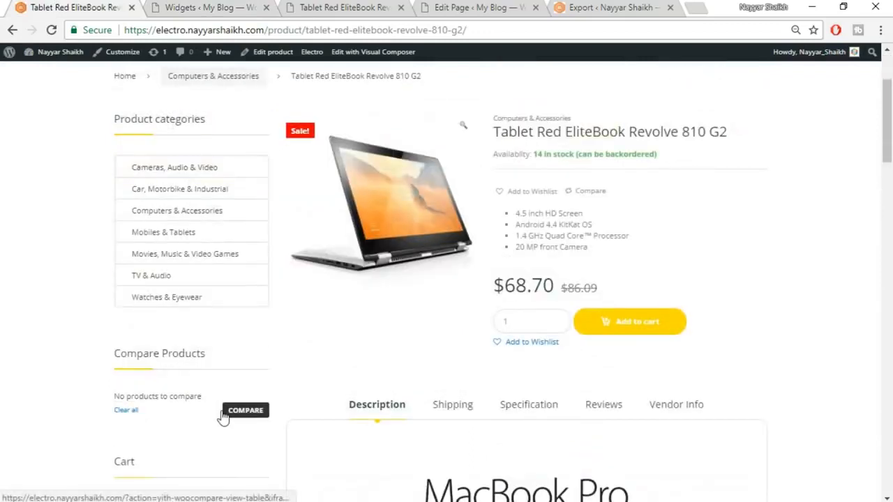
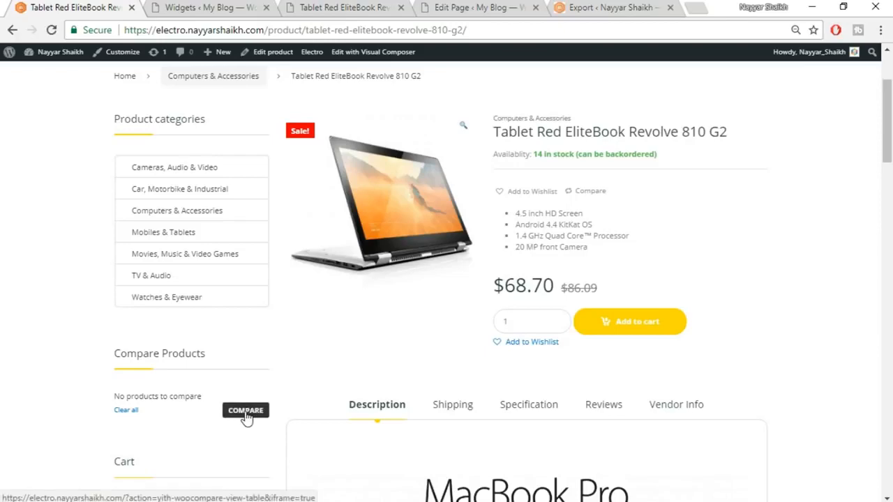
- Add a YITH WooCommerce Compare Widget to the Shop Sidebar
left_click(226, 6)
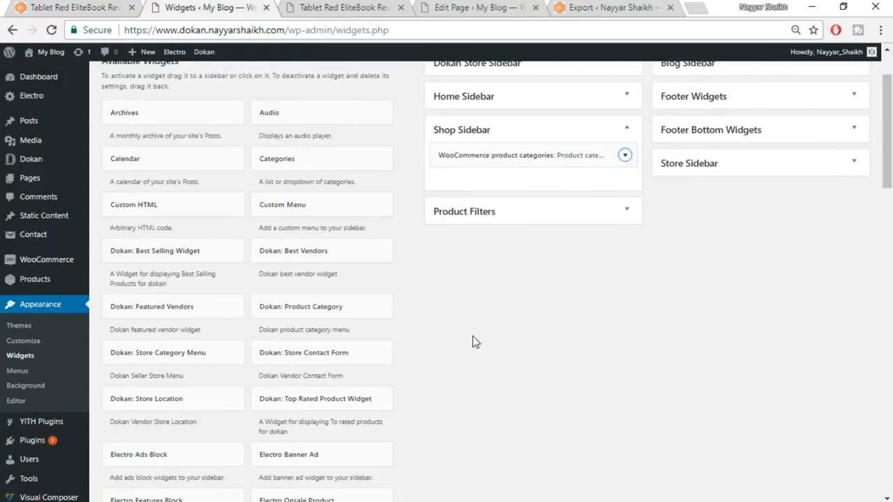
scroll(472, 341, "down", 10)
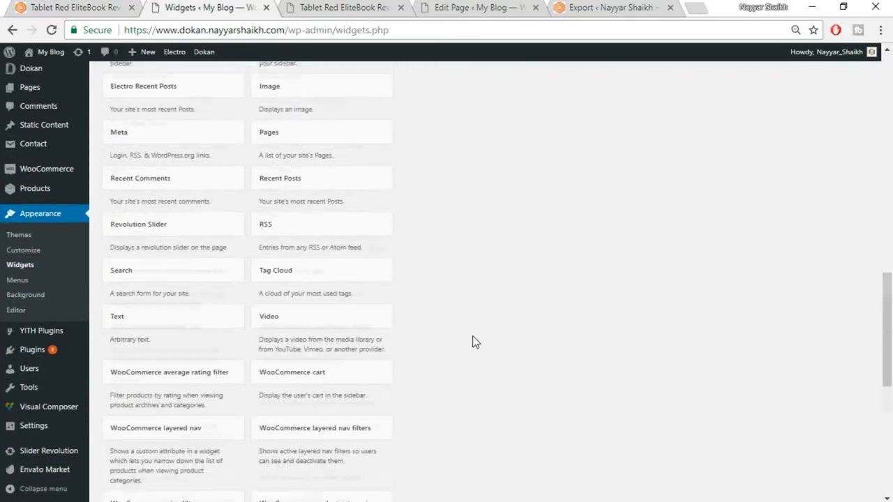
scroll(472, 342, "down", 3)
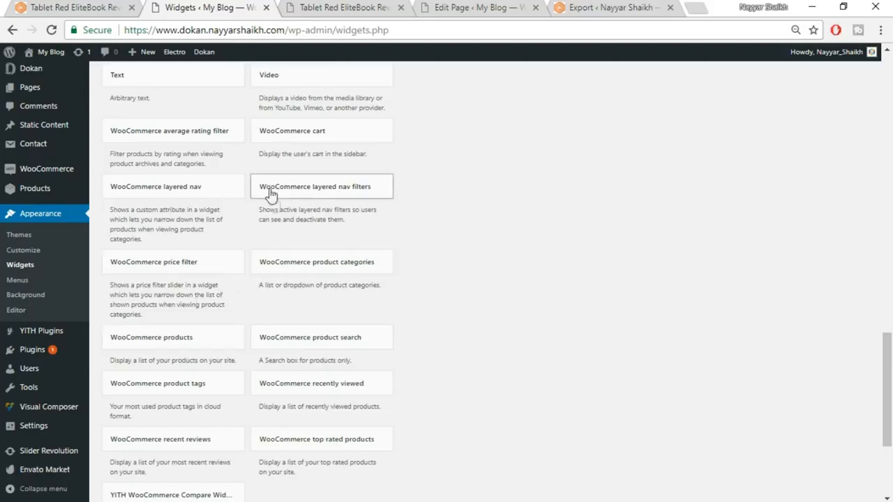
scroll(269, 202, "up", 1)
scroll(413, 296, "down", 3)
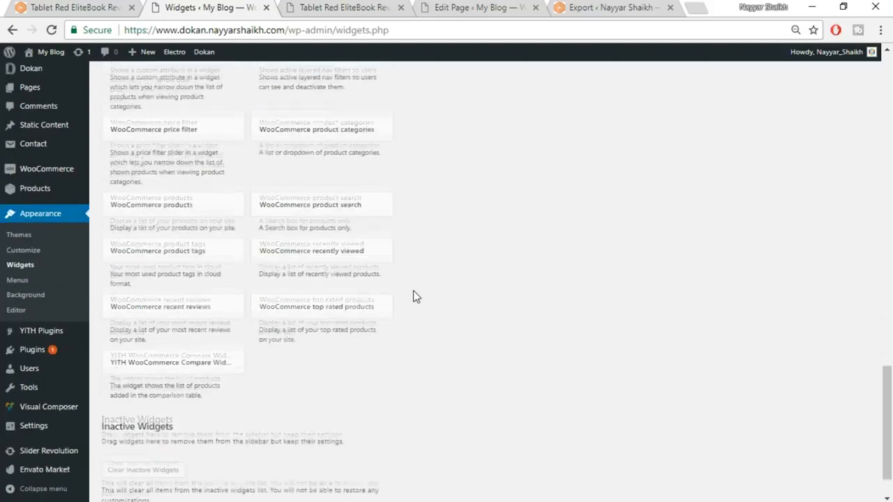
left_click(243, 361)
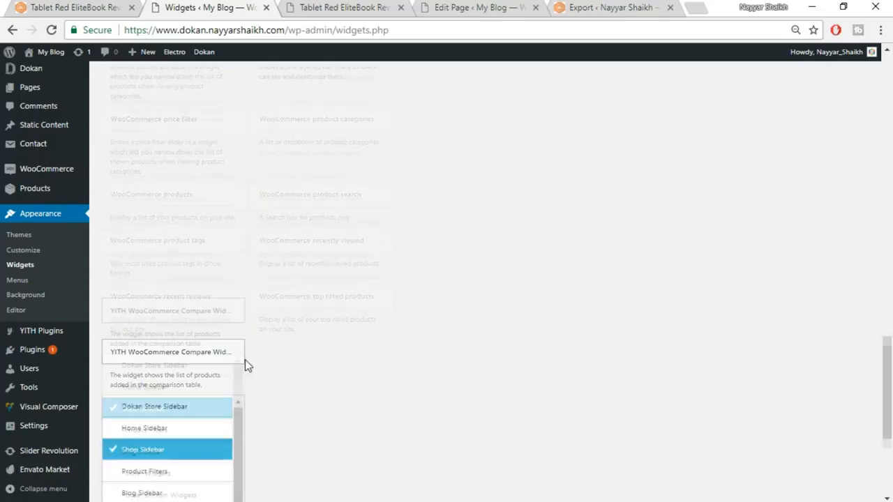
scroll(230, 391, "down", 2)
left_click(198, 444)
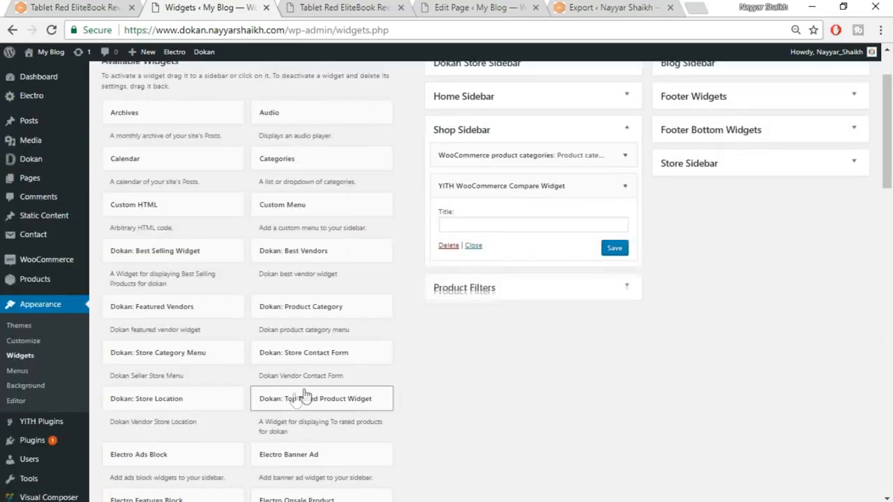
- Title the compare widget 'Compare Products', save it, and view the product page again
left_click(536, 225)
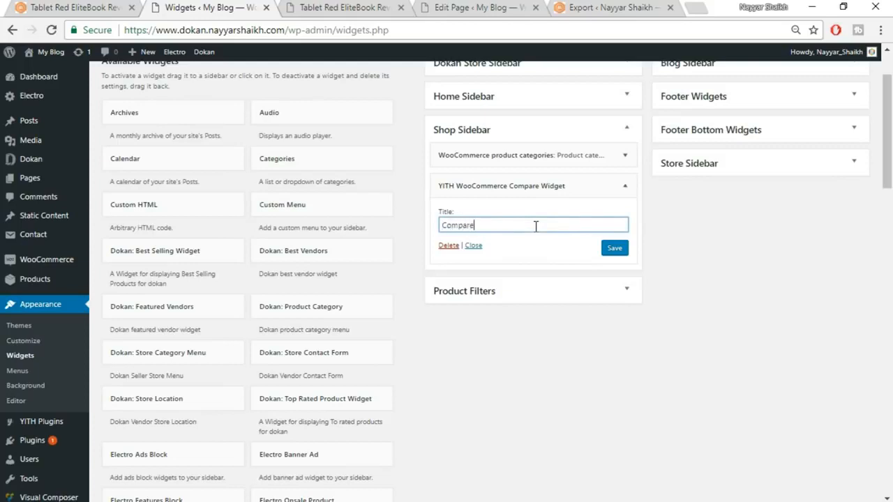
left_click(609, 248)
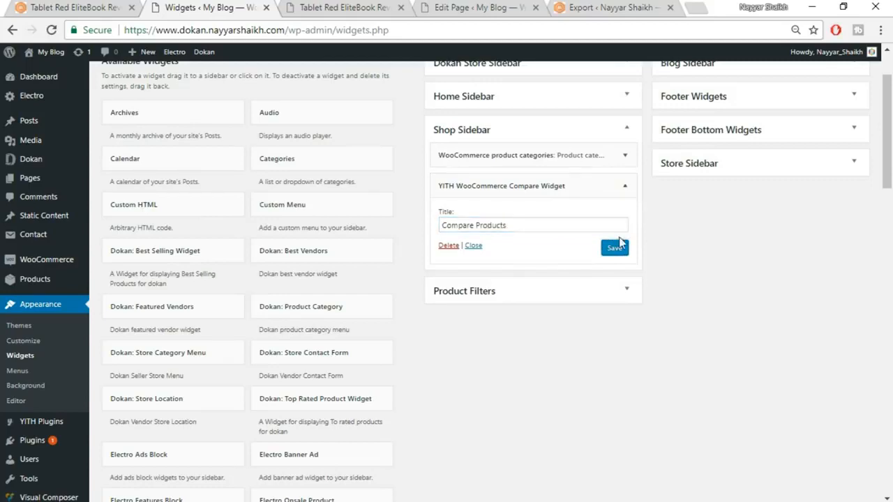
left_click(625, 187)
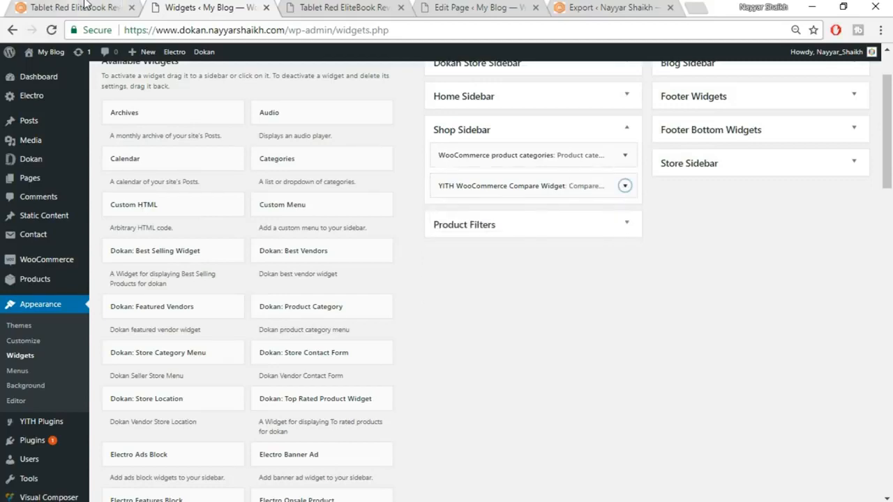
left_click(74, 7)
scroll(290, 226, "down", 3)
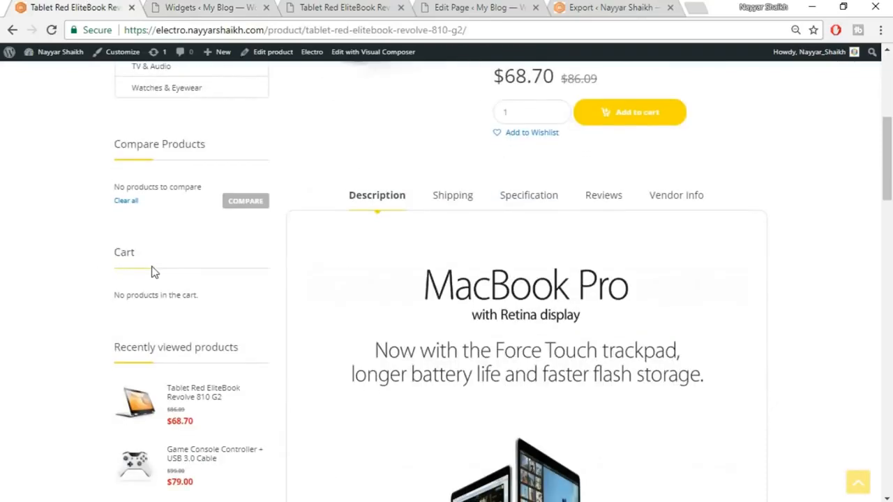
- Add and save a WooCommerce cart widget titled Cart in the Shop Sidebar
left_click(181, 8)
scroll(361, 229, "up", 2)
scroll(367, 244, "down", 2)
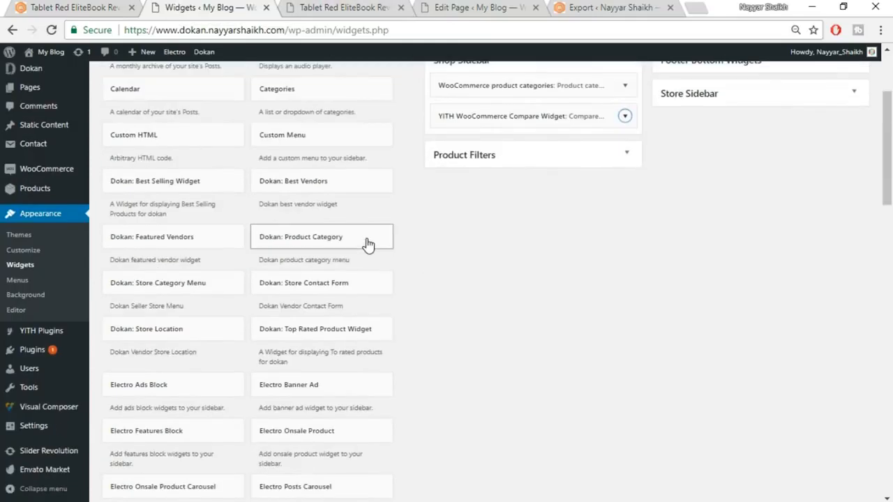
scroll(472, 320, "up", 1)
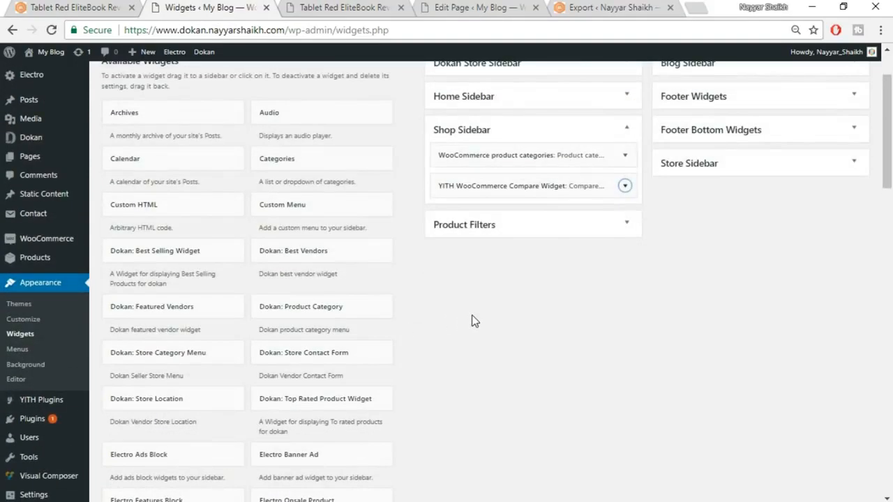
scroll(435, 339, "down", 7)
scroll(434, 339, "down", 7)
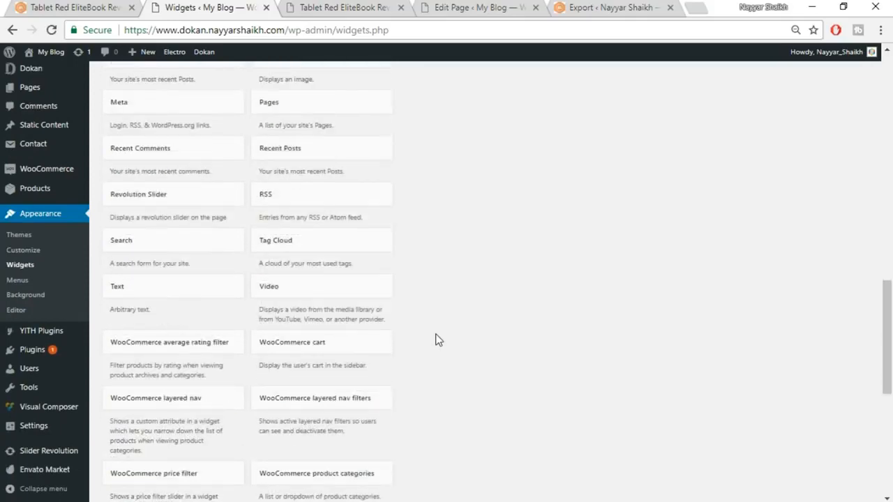
scroll(417, 315, "up", 2)
scroll(417, 315, "up", 3)
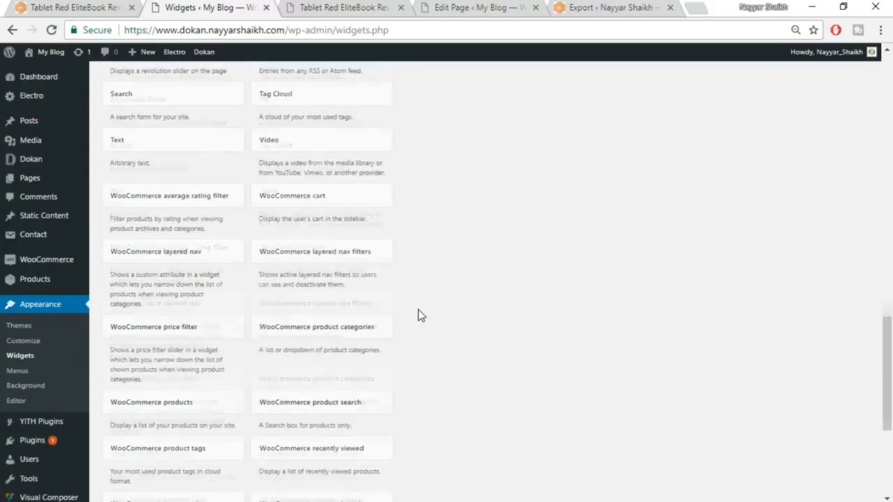
left_click(369, 274)
scroll(415, 288, "down", 1)
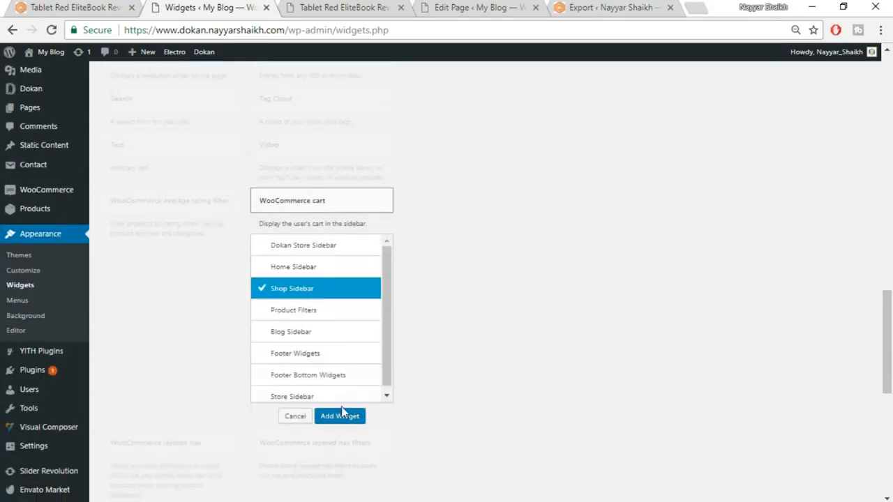
left_click(343, 419)
left_click(607, 302)
left_click(624, 218)
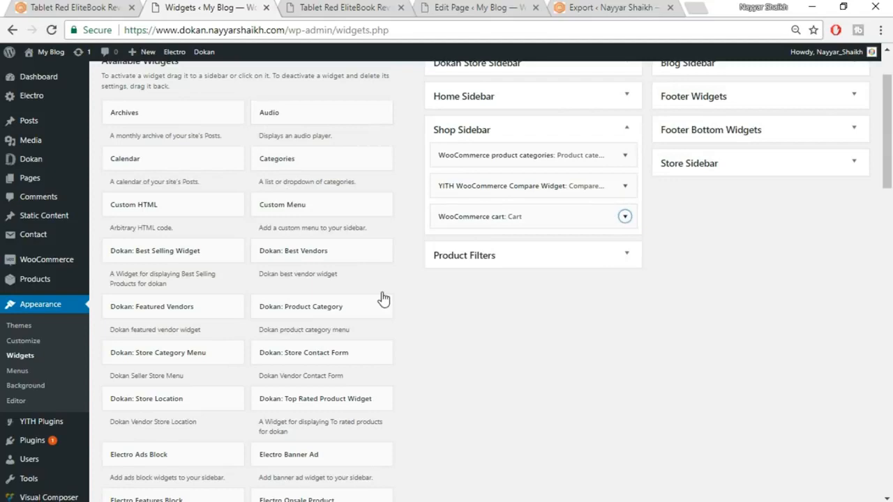
- Add a WooCommerce recently viewed products widget showing 5 products and save it
scroll(397, 322, "down", 3)
scroll(399, 326, "down", 12)
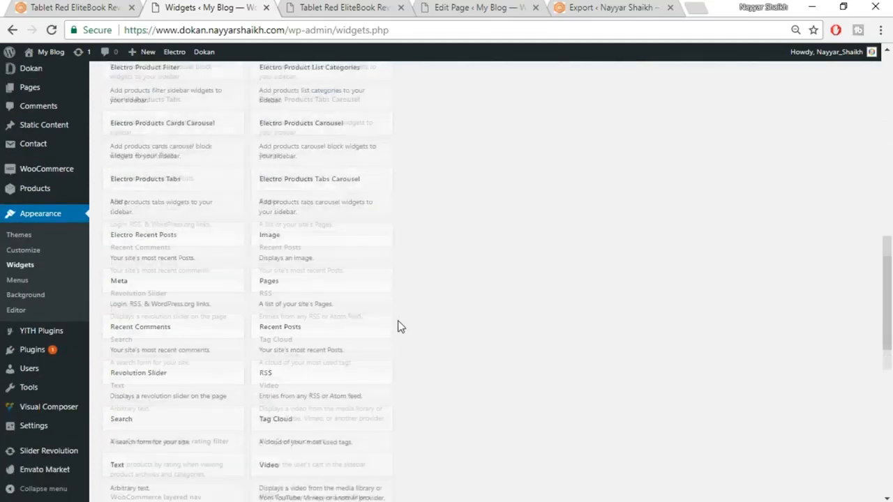
scroll(399, 326, "down", 6)
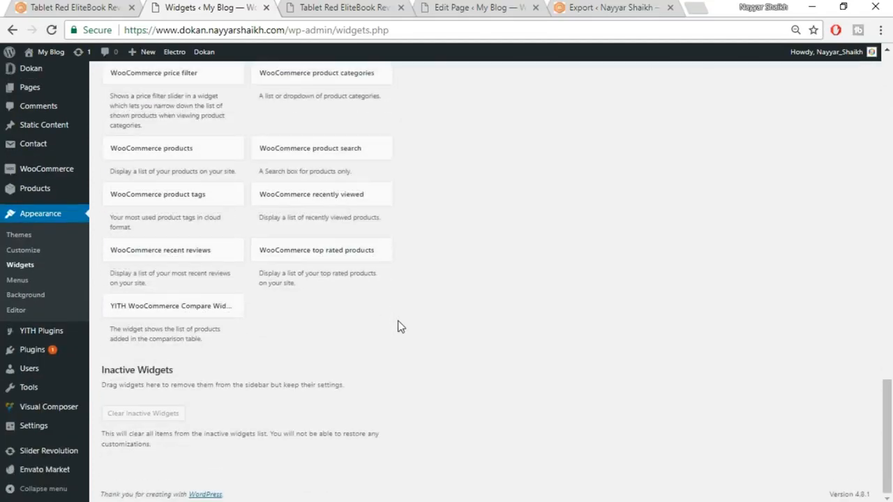
scroll(426, 321, "up", 1)
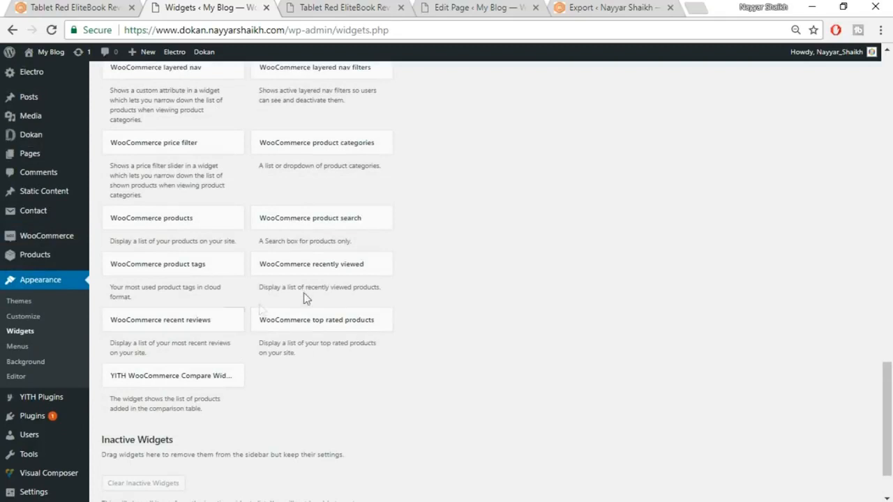
left_click(366, 267)
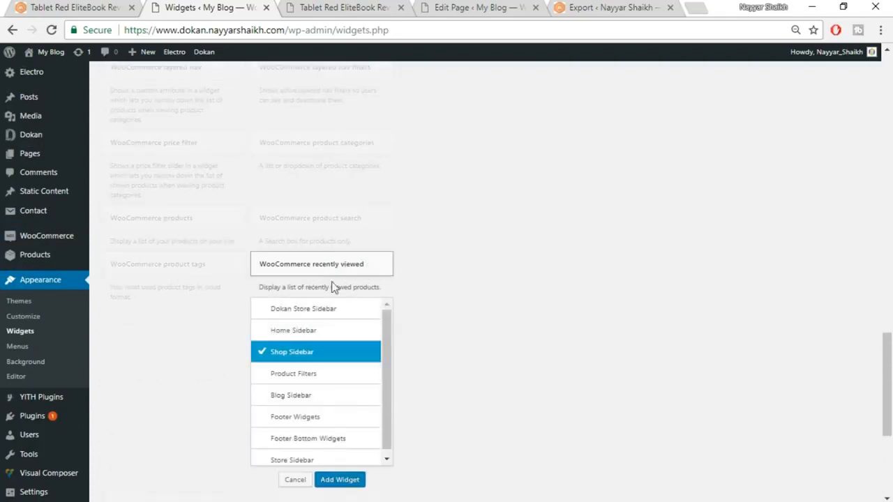
left_click(340, 480)
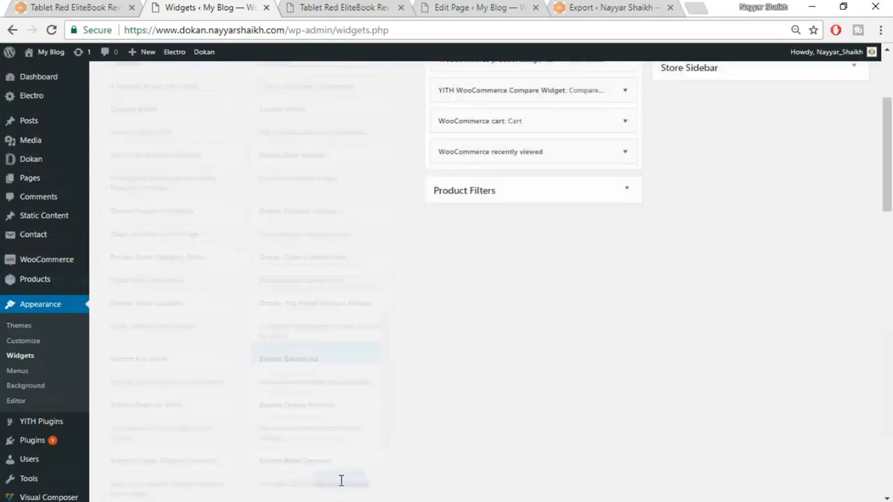
left_click_drag(491, 318, 434, 319)
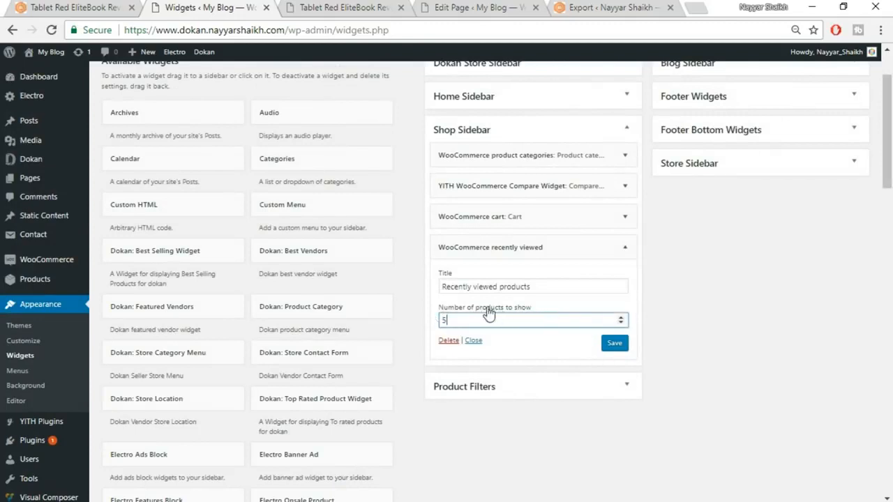
left_click(614, 343)
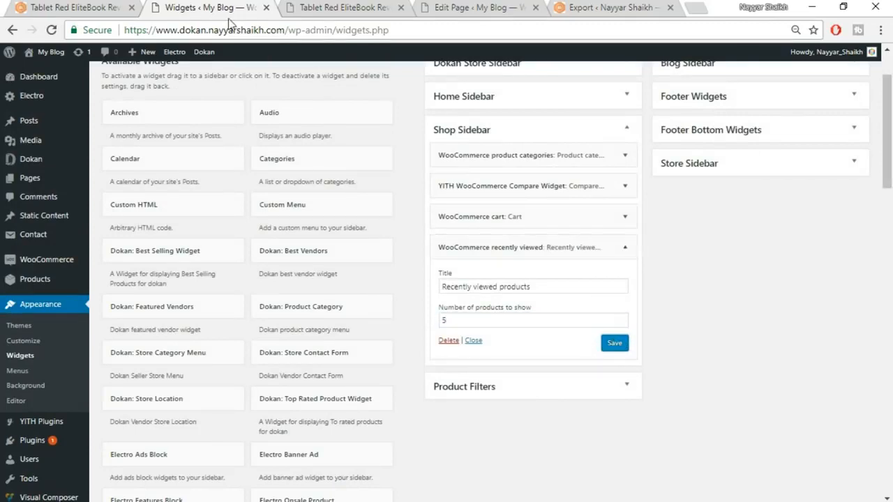
left_click(323, 4)
left_click(344, 30)
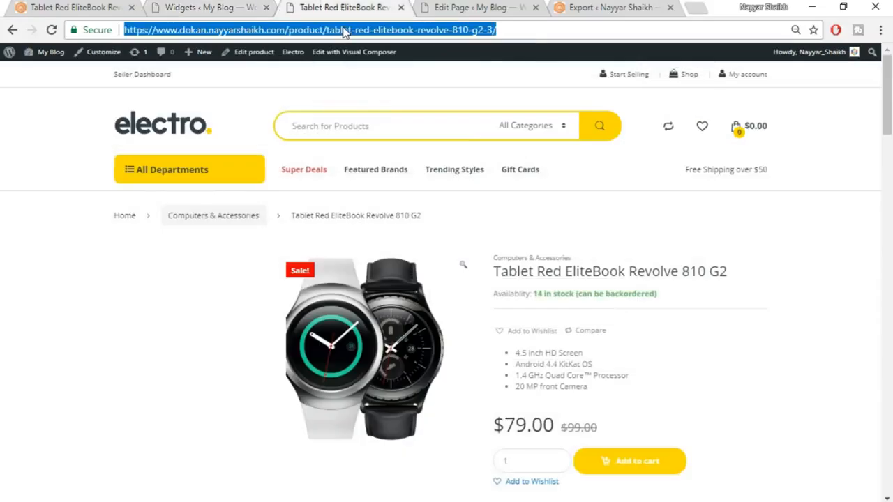
key("Return")
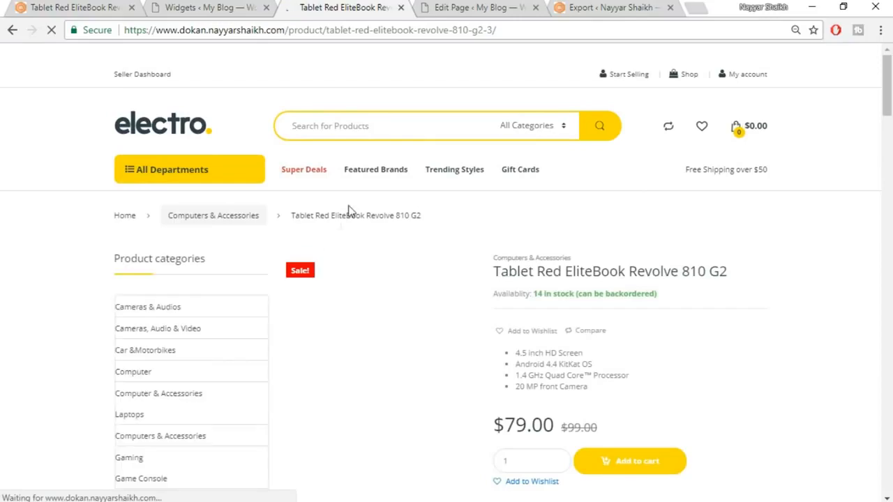
scroll(159, 283, "down", 6)
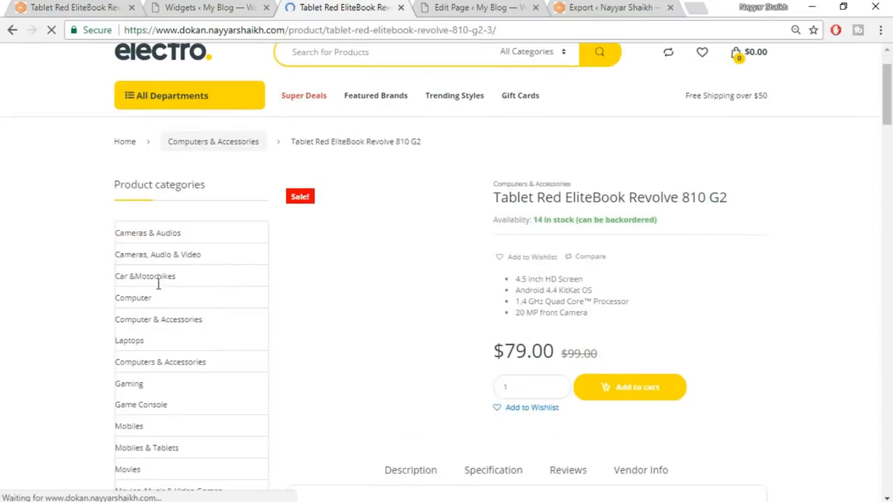
scroll(183, 310, "down", 2)
scroll(197, 374, "up", 6)
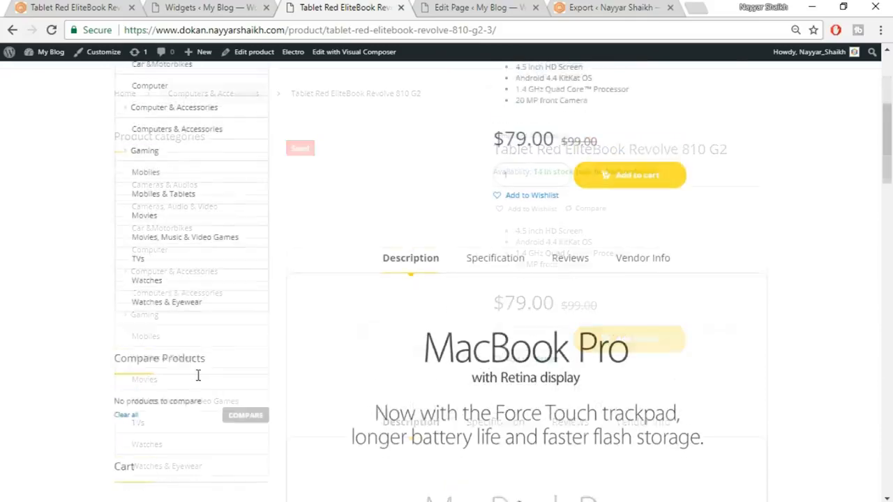
scroll(189, 366, "down", 5)
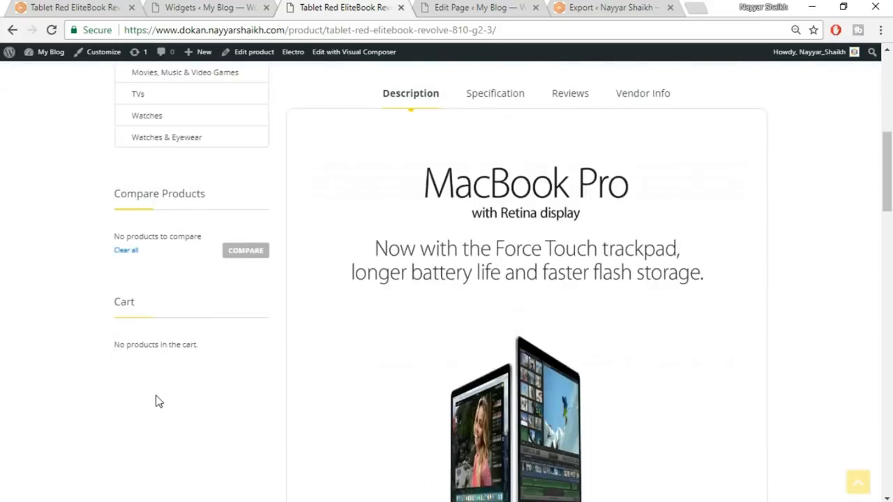
left_click_drag(109, 343, 215, 342)
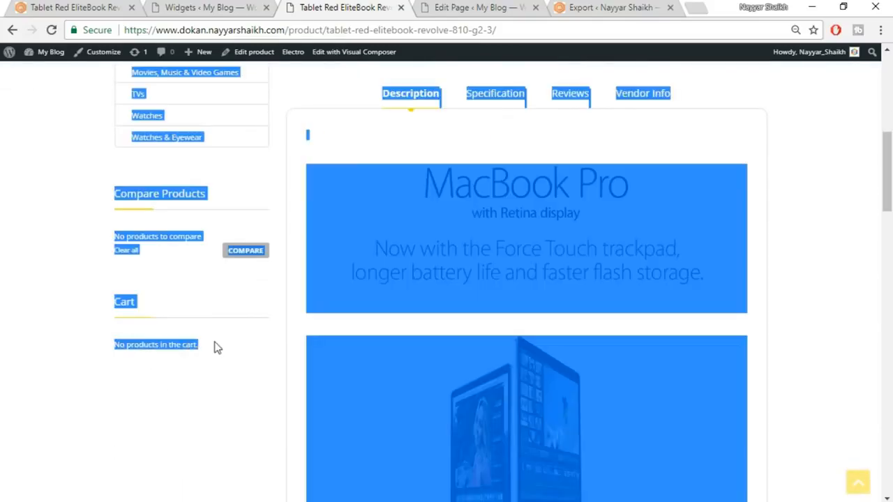
left_click(215, 343)
scroll(157, 341, "up", 8)
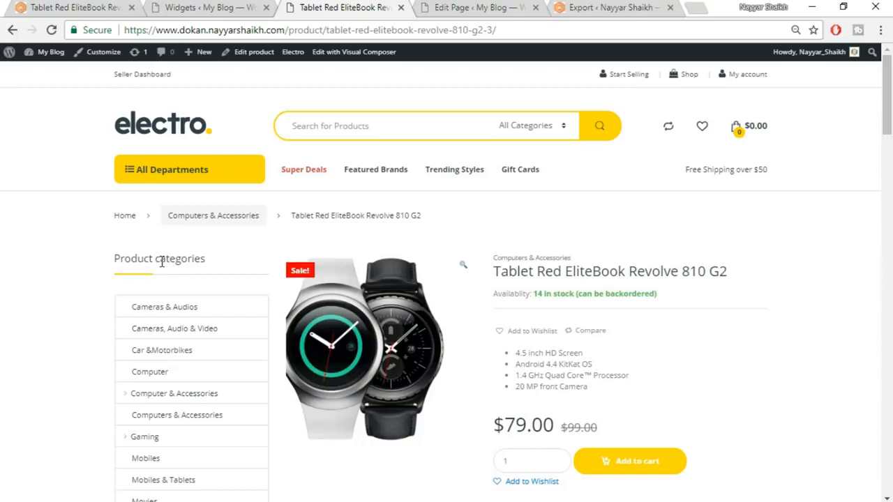
- Open the demo store's FAQ page from its footer, then return to the Widgets admin screen
left_click(25, 7)
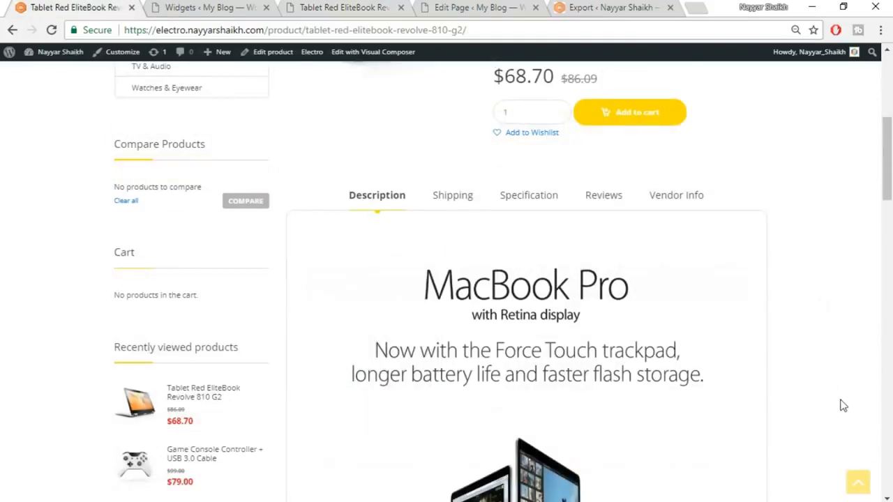
scroll(842, 406, "down", 15)
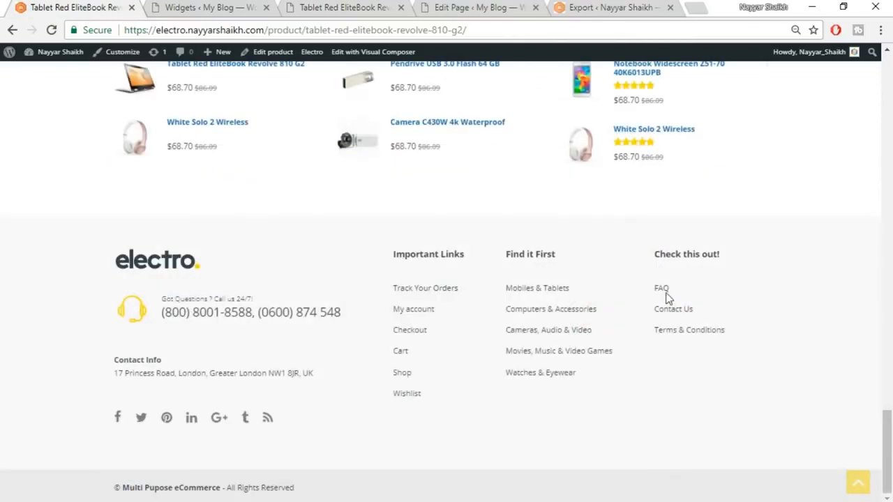
left_click(664, 295)
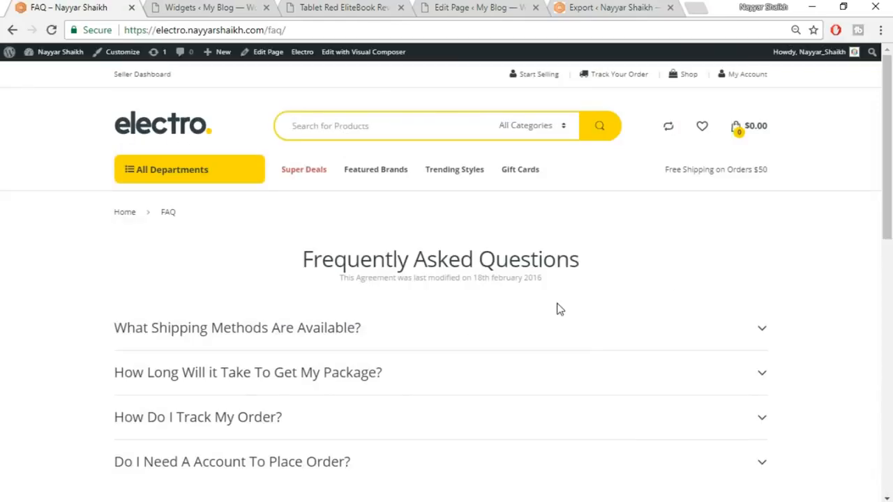
scroll(557, 309, "down", 2)
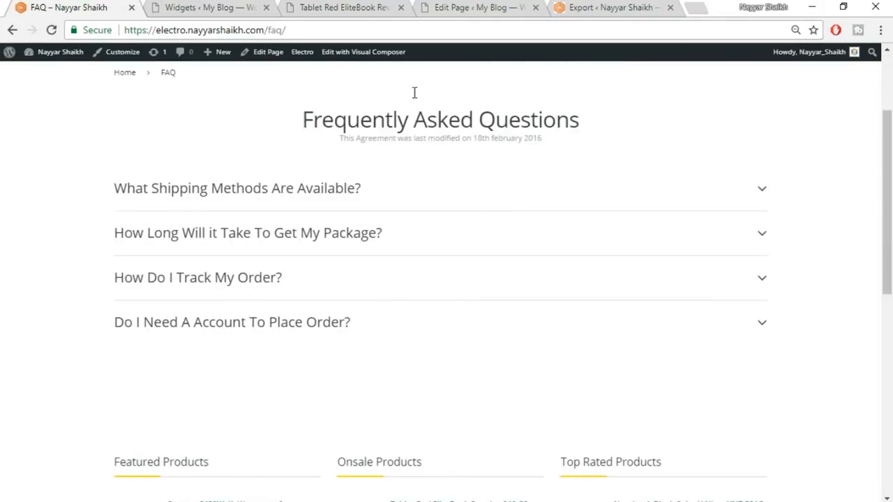
left_click(339, 7)
left_click(188, 7)
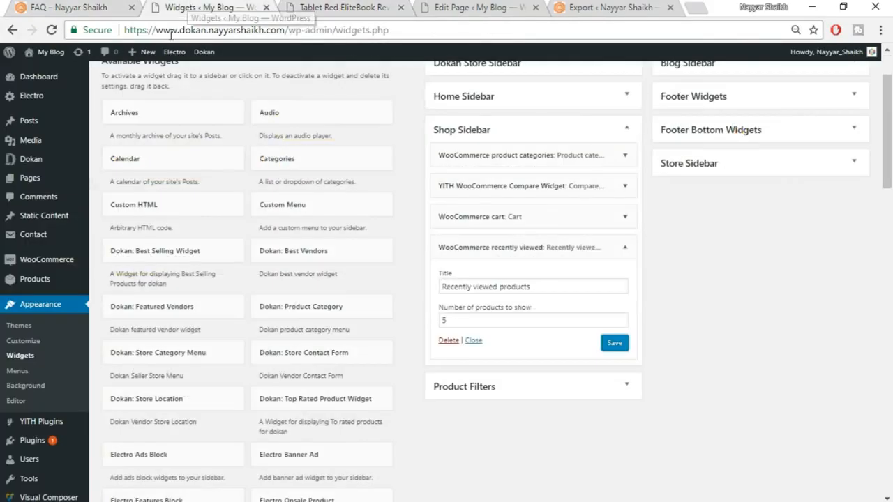
- Create a new page titled FAQ and switch it to the Visual Composer backend editor
mouse_move(38, 187)
left_click(116, 198)
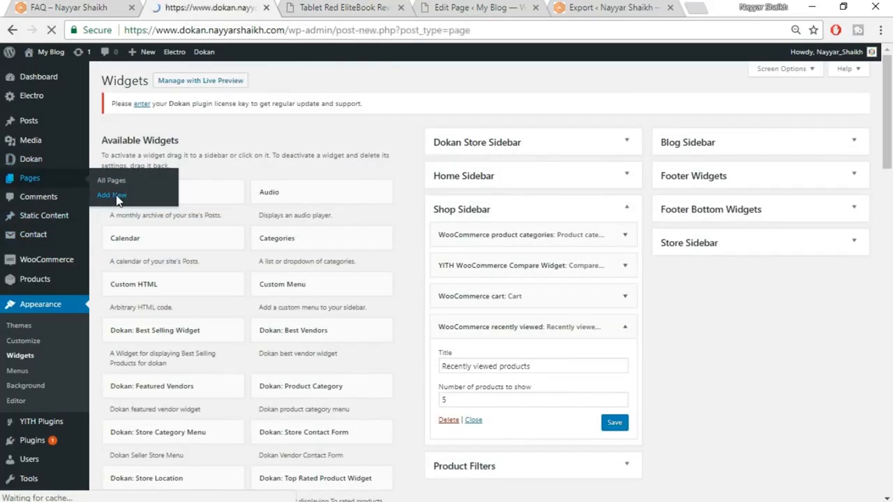
type("FAQ")
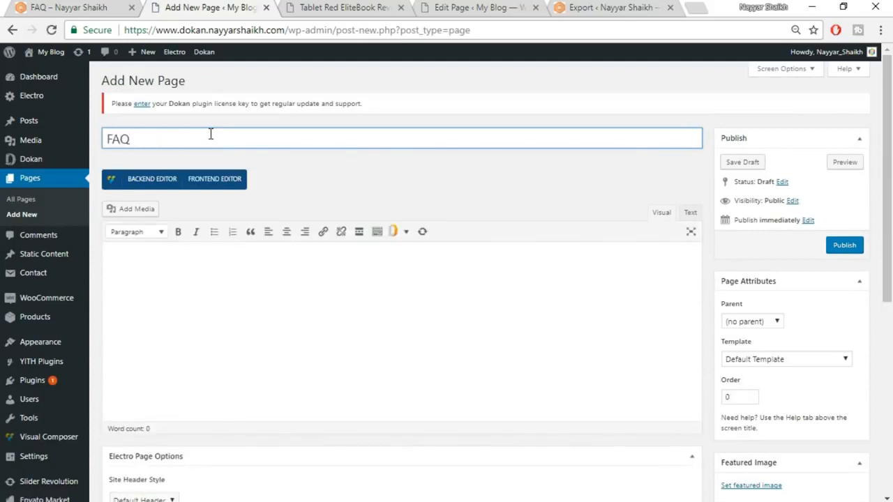
left_click(138, 187)
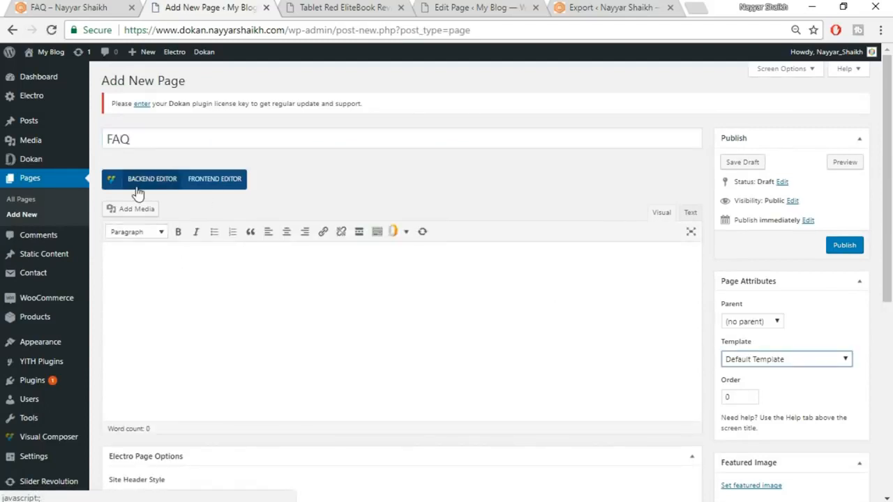
- Add an FAQ element to the page, found by searching 'faq'
scroll(293, 314, "down", 1)
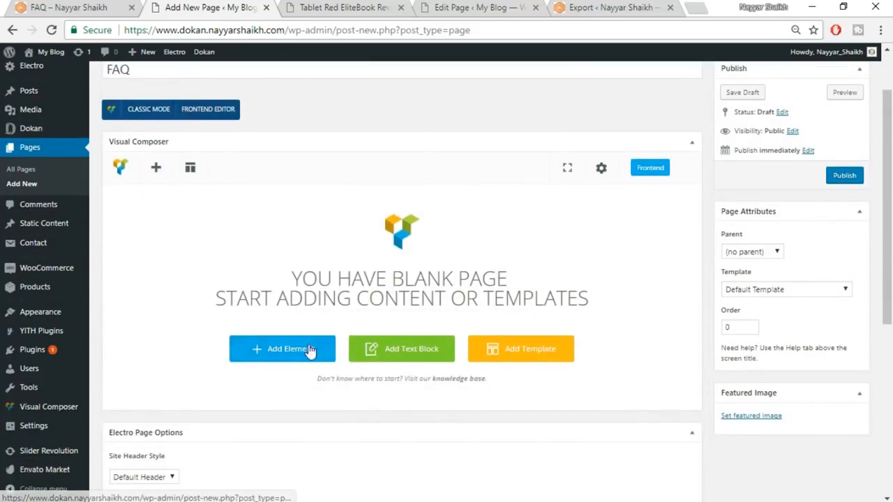
left_click(308, 349)
type("faq")
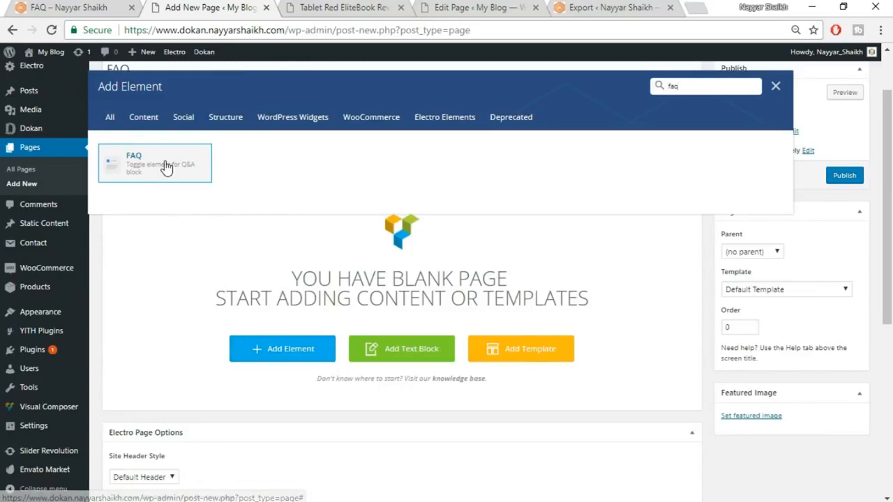
left_click(165, 167)
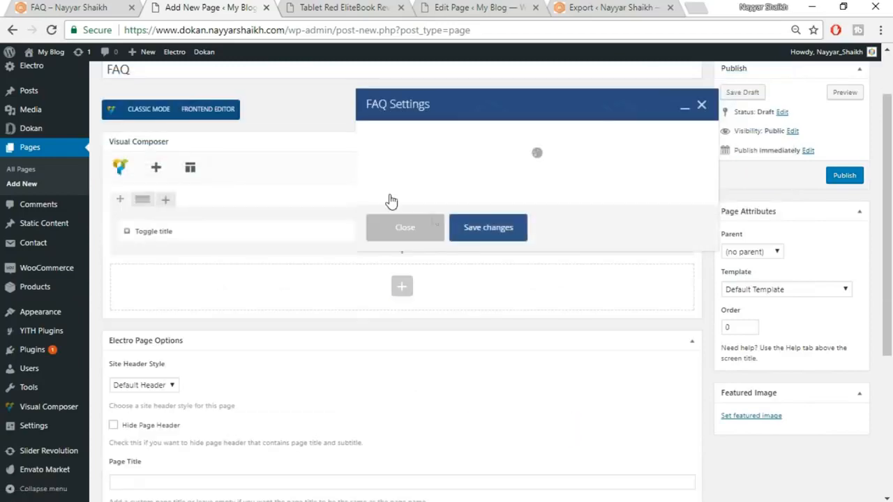
- Copy a Lorem ipsum sentence from the demo FAQ page into the Toggle title
left_click(96, 7)
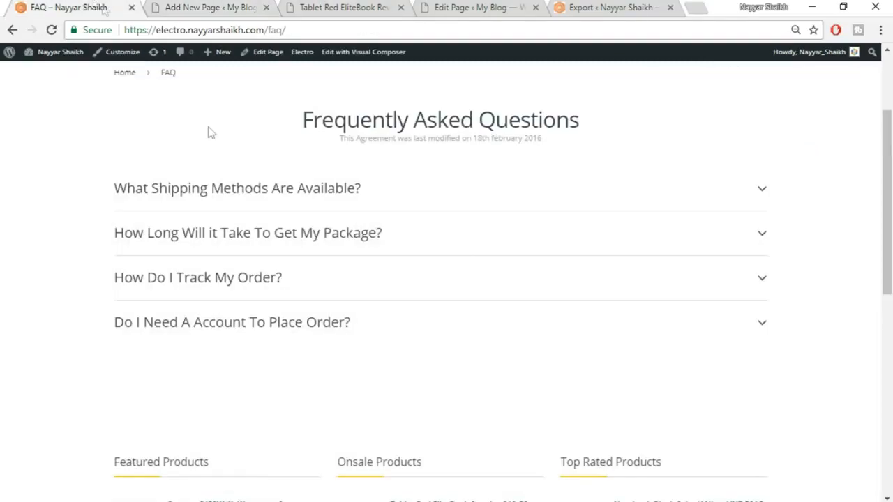
left_click(249, 190)
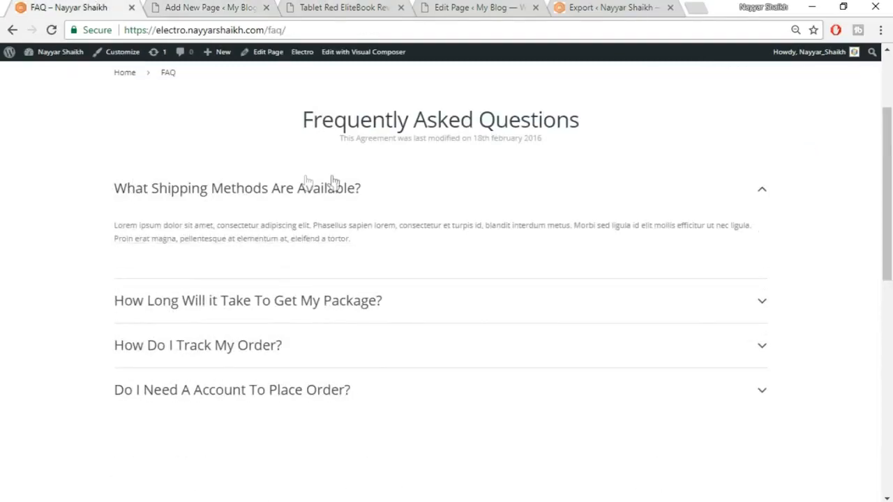
left_click(207, 201)
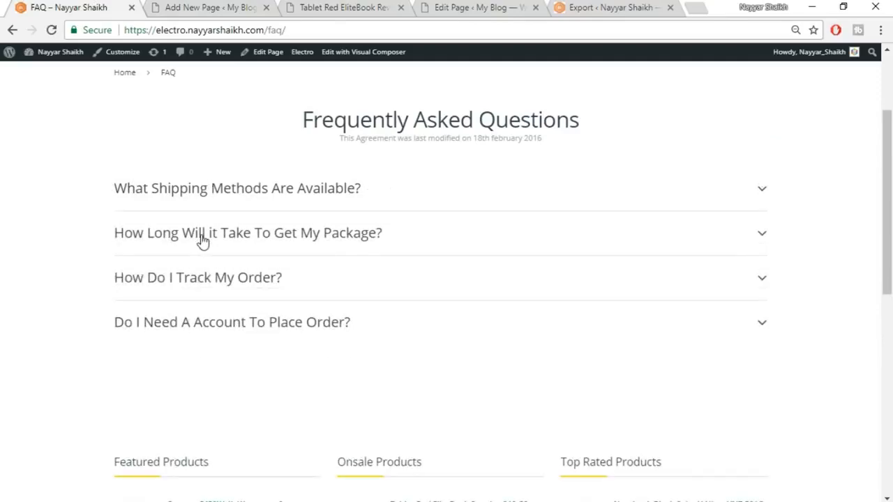
left_click(200, 242)
left_click_drag(108, 273, 291, 269)
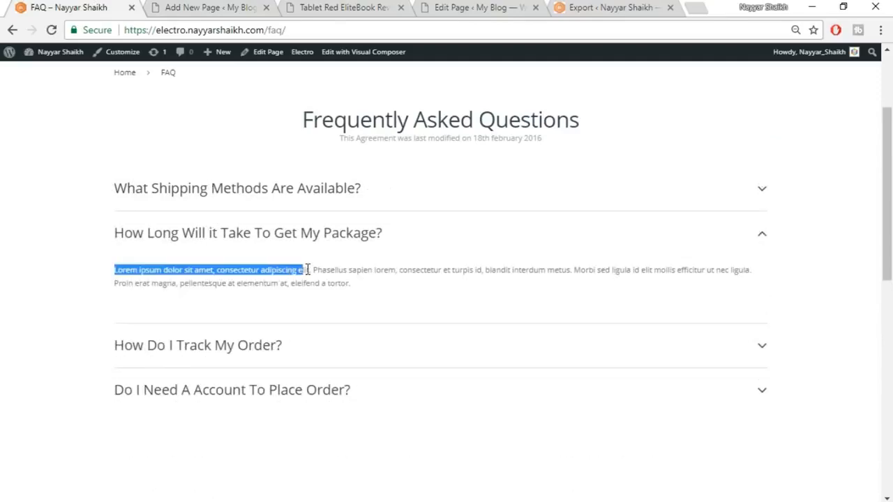
left_click(185, 5)
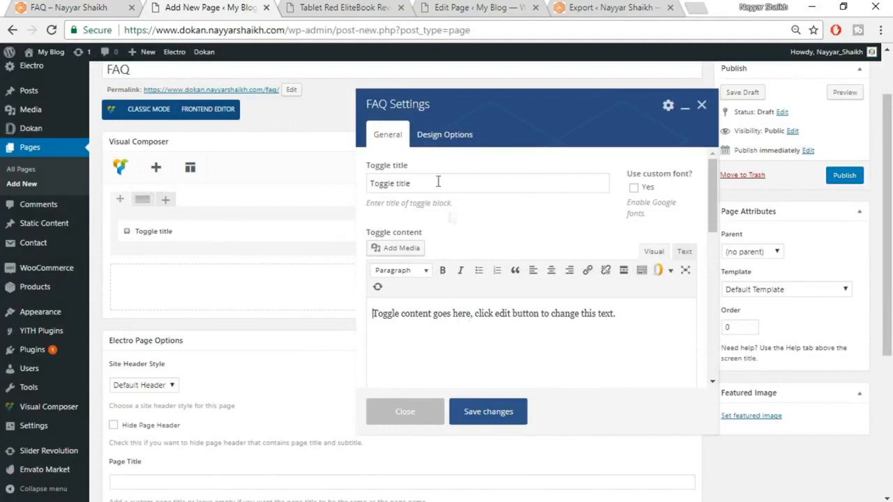
left_click_drag(411, 183, 370, 175)
type("Lorem ipsum dolor sit amet, consectetur adipiscing elit.")
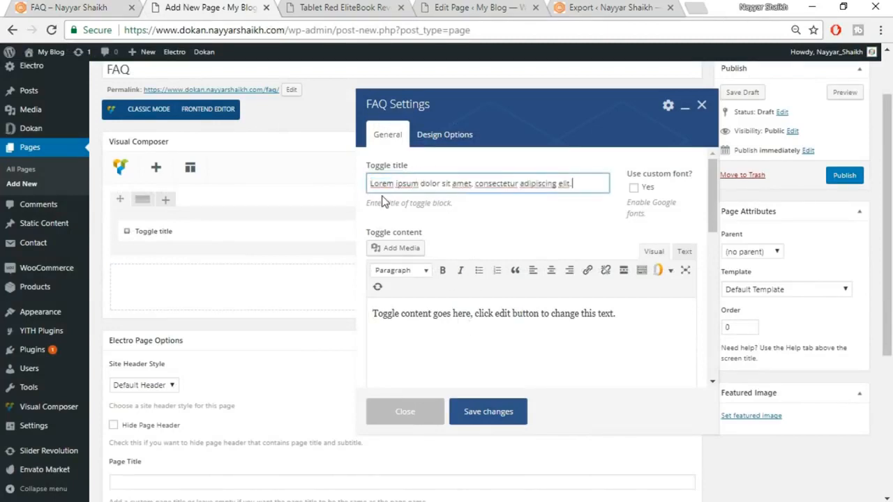
- Paste the demo's answer paragraph as Toggle content, remove the extra headings, and save
left_click(89, 5)
triple_click(264, 282)
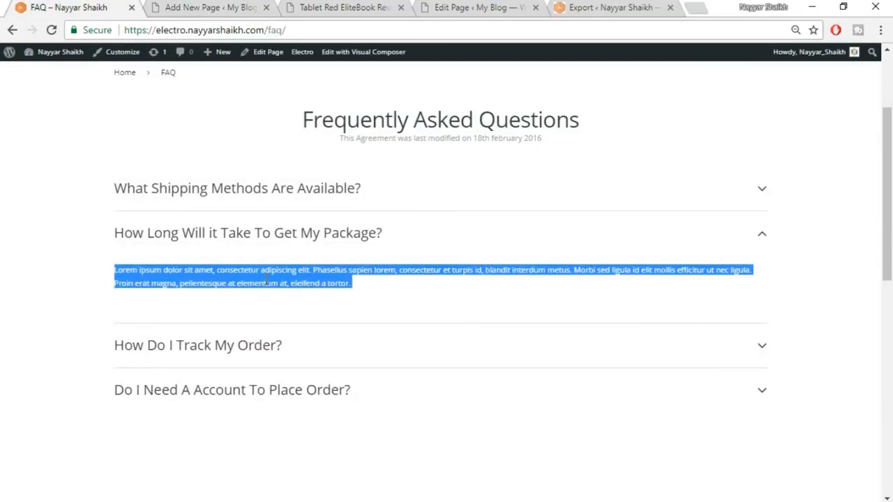
left_click(240, 9)
left_click(458, 319)
key("ctrl+a")
key("ctrl+v")
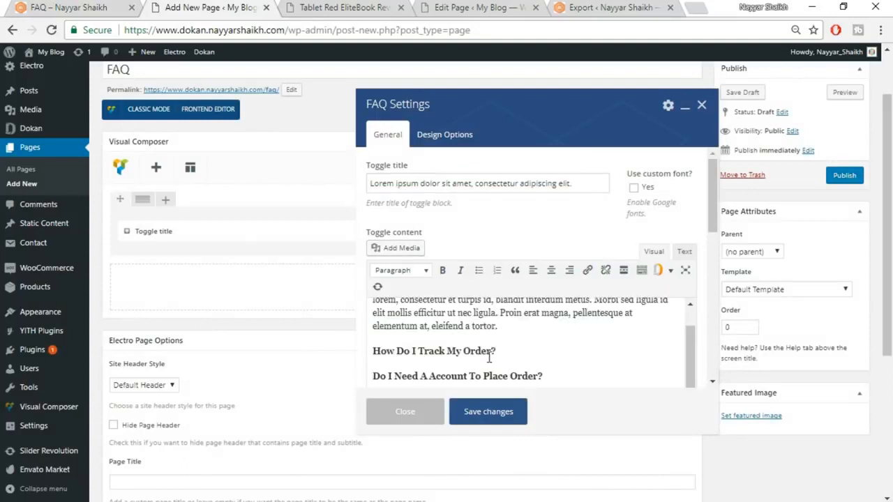
left_click_drag(377, 354, 645, 416)
key("BackSpace")
key("BackSpace")
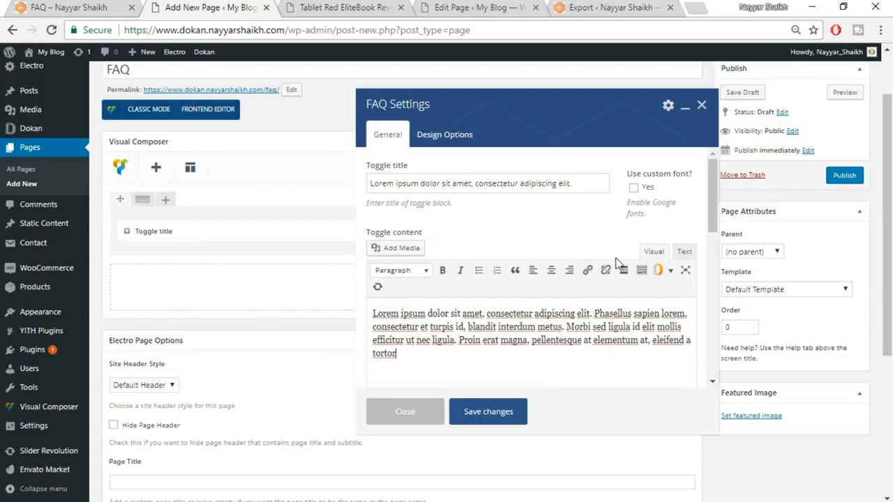
left_click(488, 412)
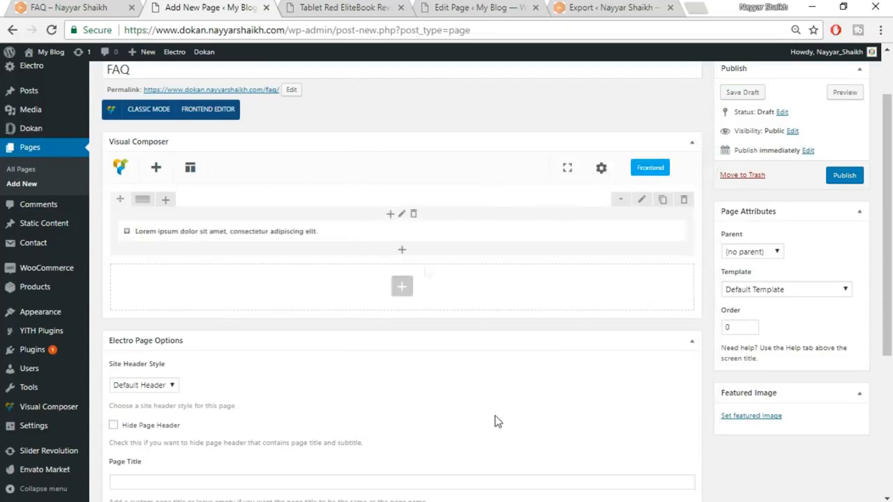
- Clone the FAQ toggle four times to get five identical toggles
mouse_move(407, 233)
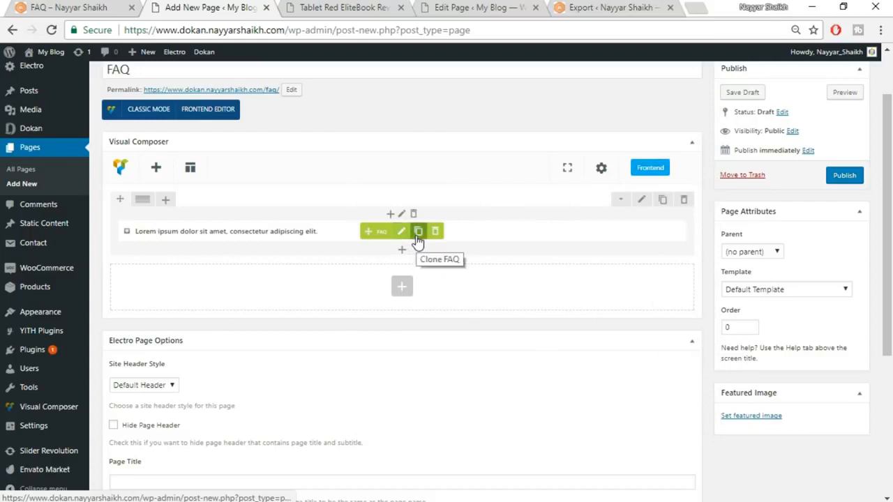
left_click(418, 235)
left_click(418, 237)
left_click(418, 237)
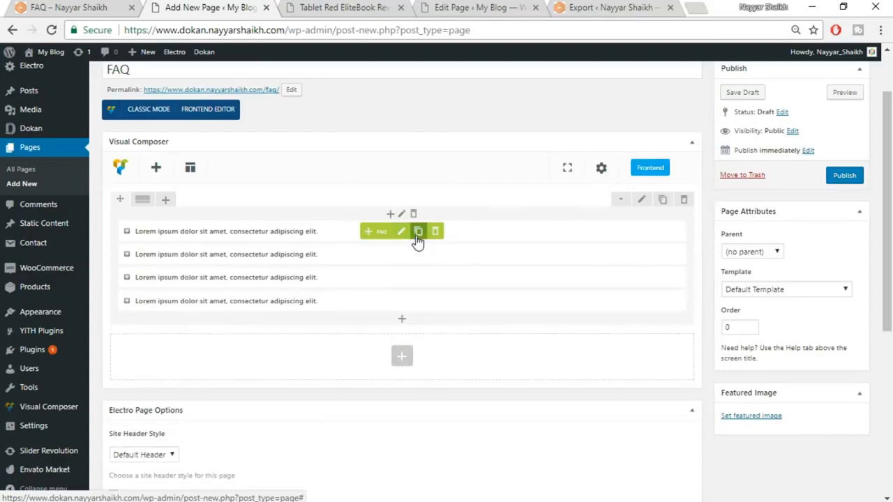
left_click(418, 237)
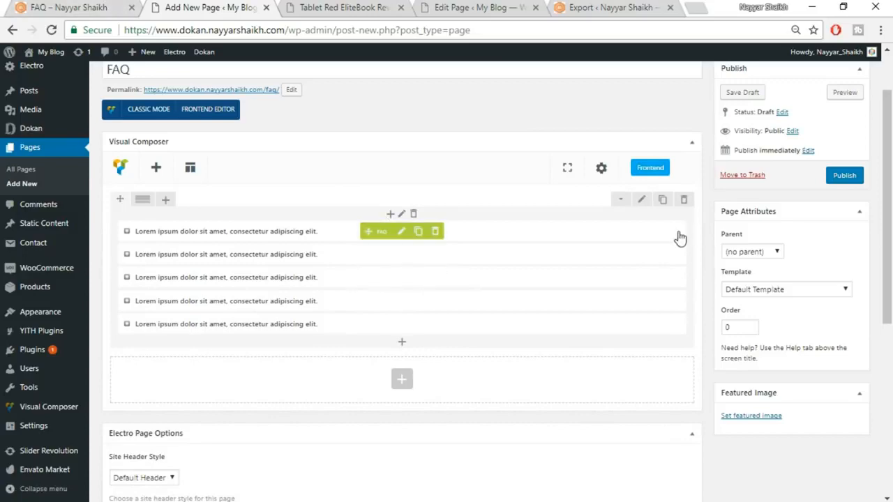
- Tick Hide Page Header in the Electro Page Options
scroll(659, 282, "down", 5)
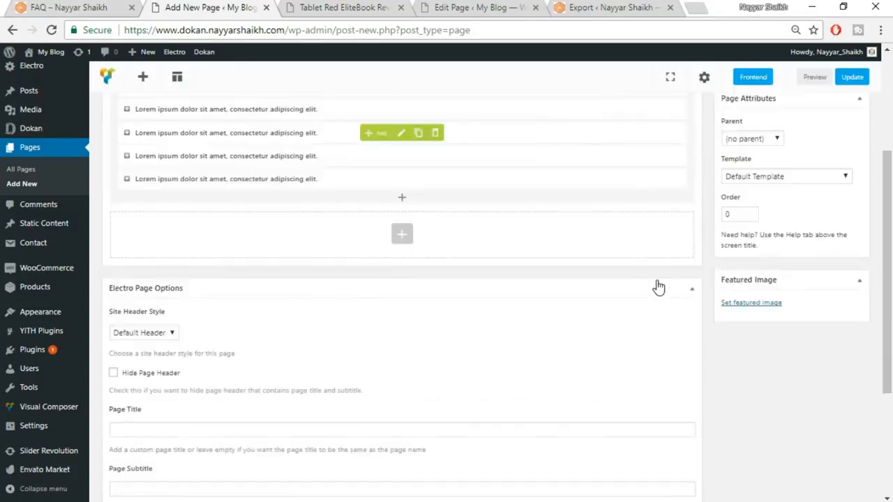
left_click(143, 214)
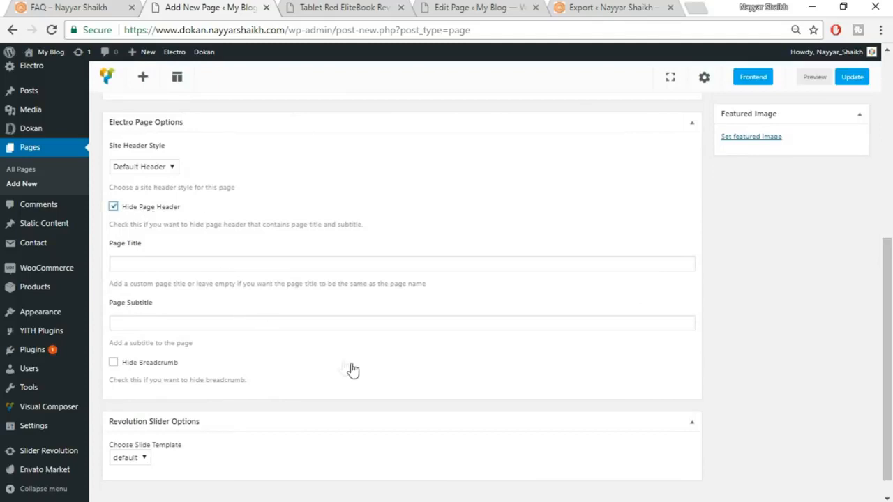
scroll(469, 243, "up", 3)
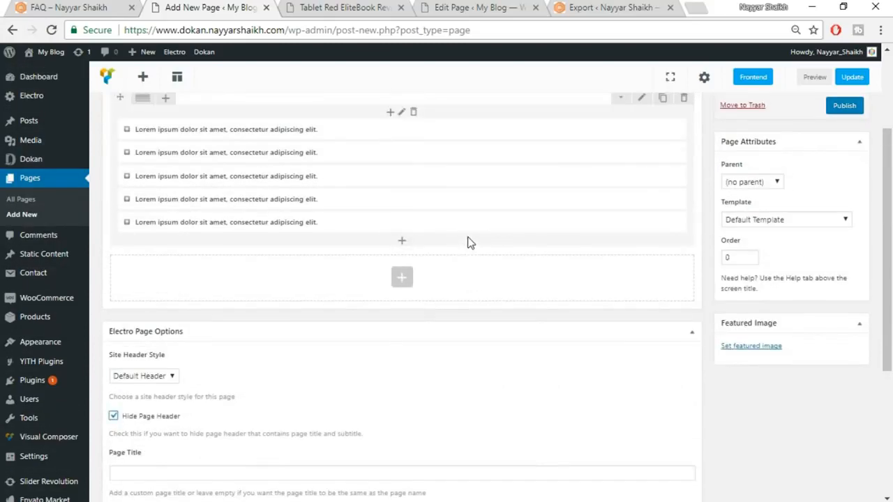
scroll(467, 241, "up", 3)
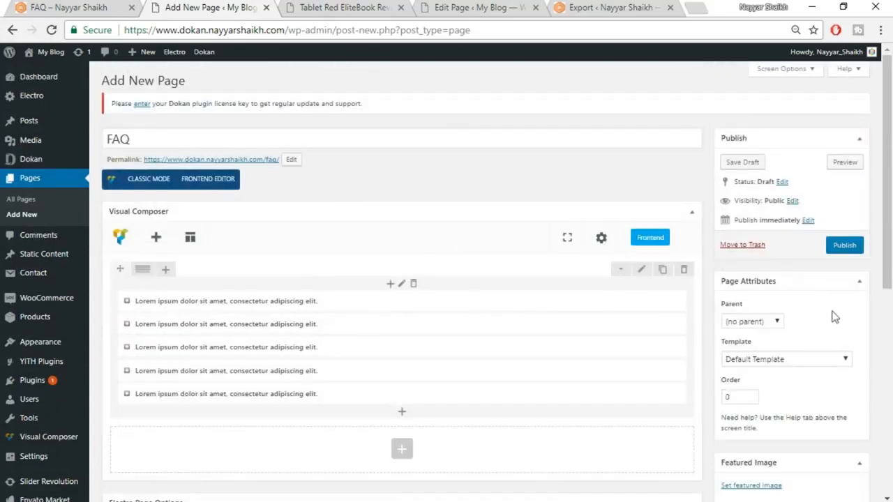
- Publish the FAQ page and test its accordion toggles on the live page in a new tab
left_click(843, 245)
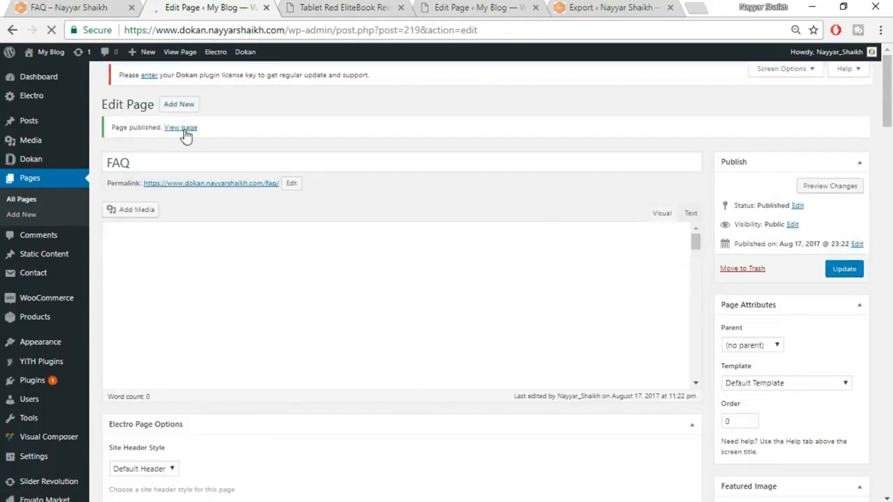
right_click(186, 131)
left_click(194, 138)
left_click(295, 5)
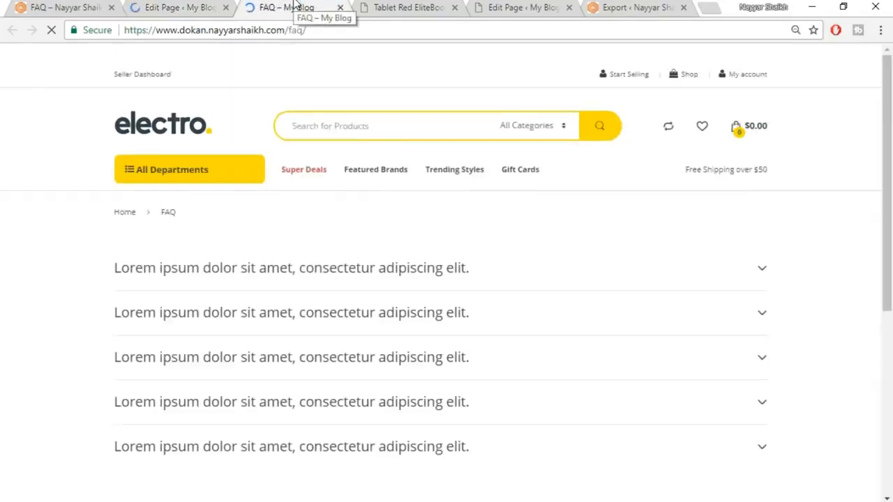
scroll(569, 351, "down", 3)
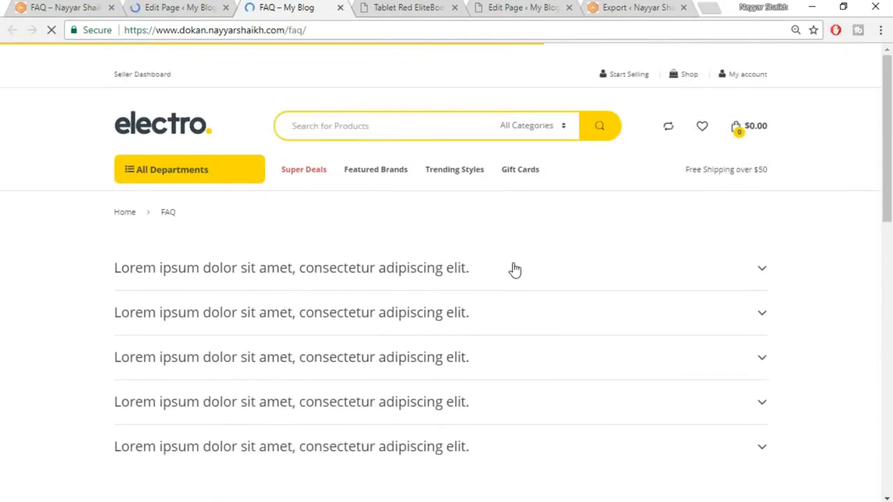
scroll(663, 268, "down", 1)
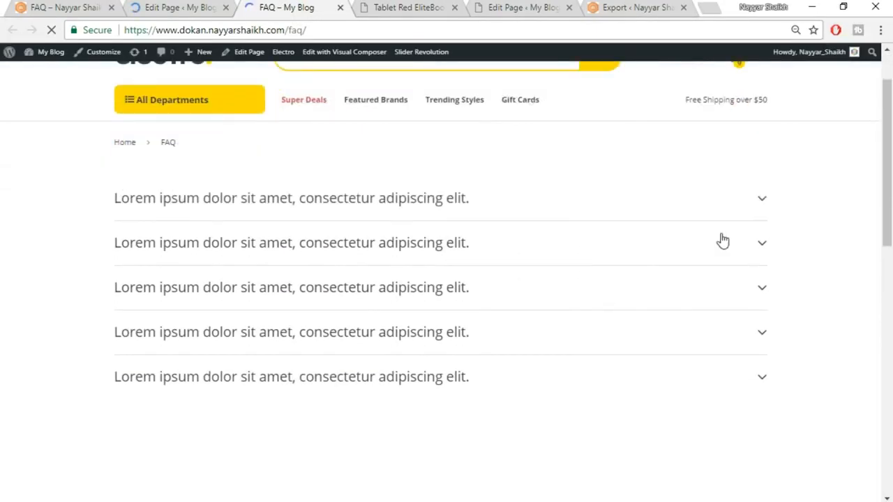
left_click(761, 201)
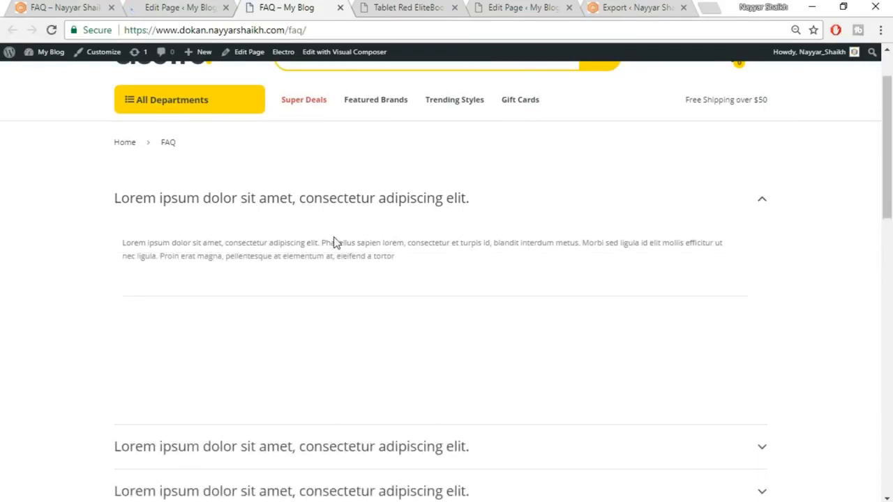
left_click(606, 213)
- Return to the demo store's FAQ page and scroll to its footer
scroll(432, 314, "up", 1)
left_click(207, 7)
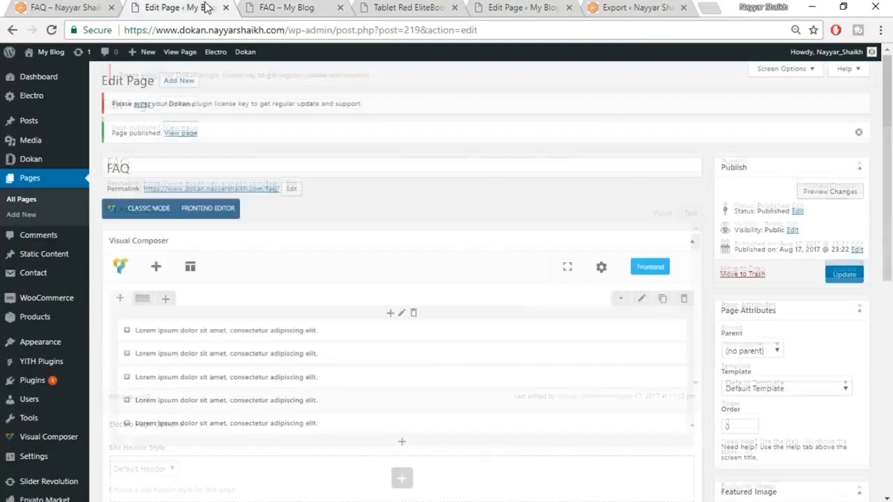
left_click(27, 6)
scroll(698, 298, "down", 10)
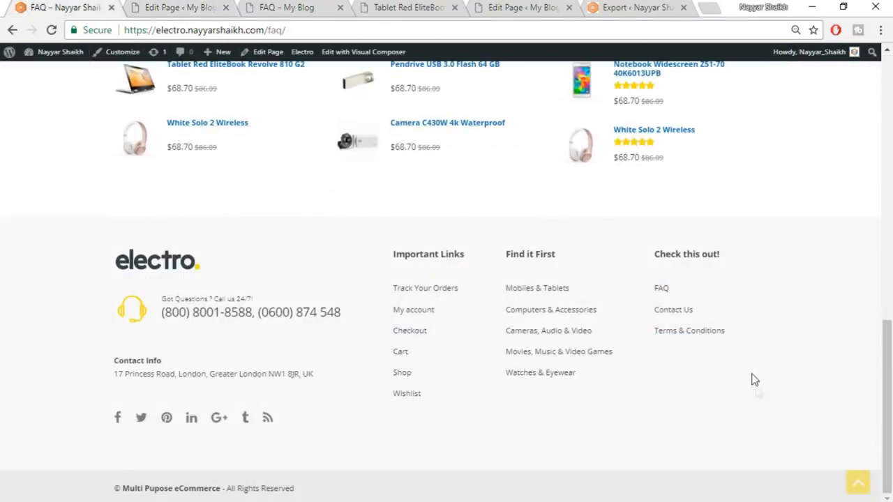
- Open and review the demo store's Contact Us page
left_click(672, 311)
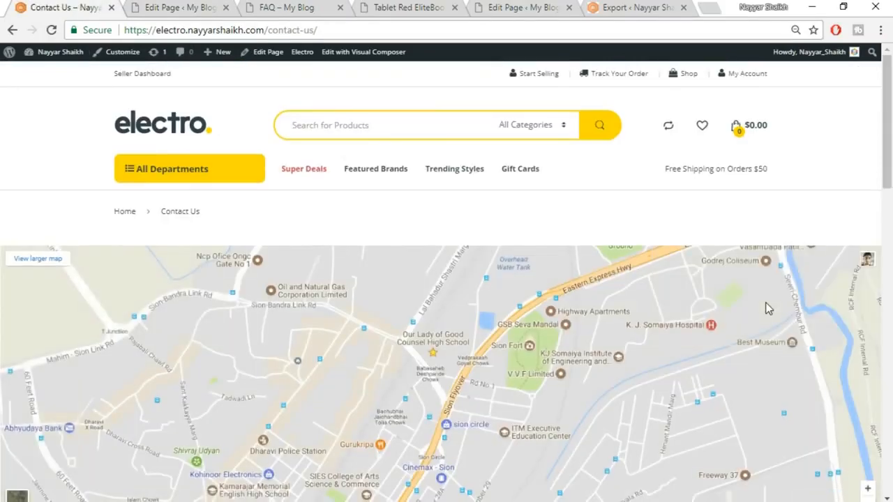
scroll(767, 307, "down", 2)
scroll(592, 351, "down", 4)
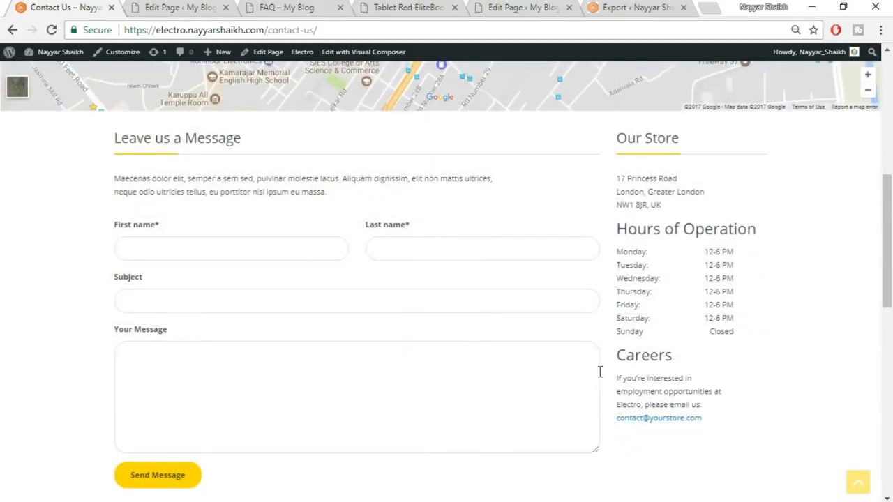
scroll(599, 370, "up", 6)
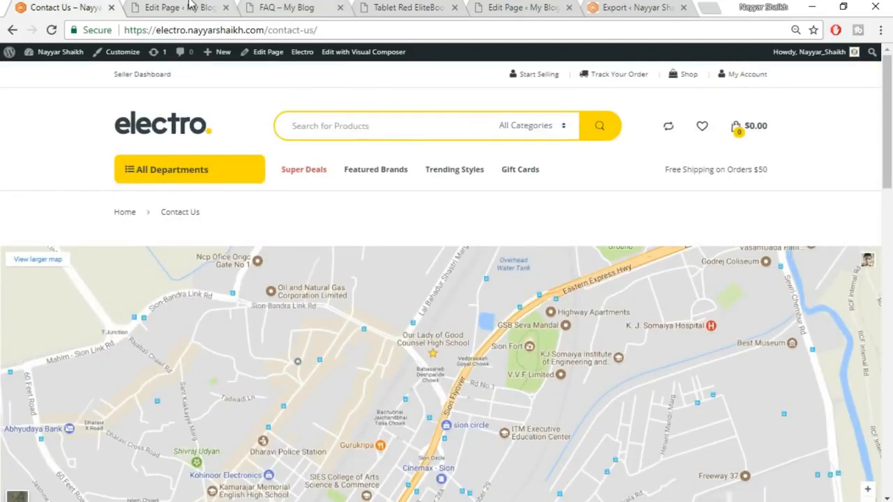
- Create a new page titled 'Contact Us' in the Visual Composer backend editor
left_click(188, 6)
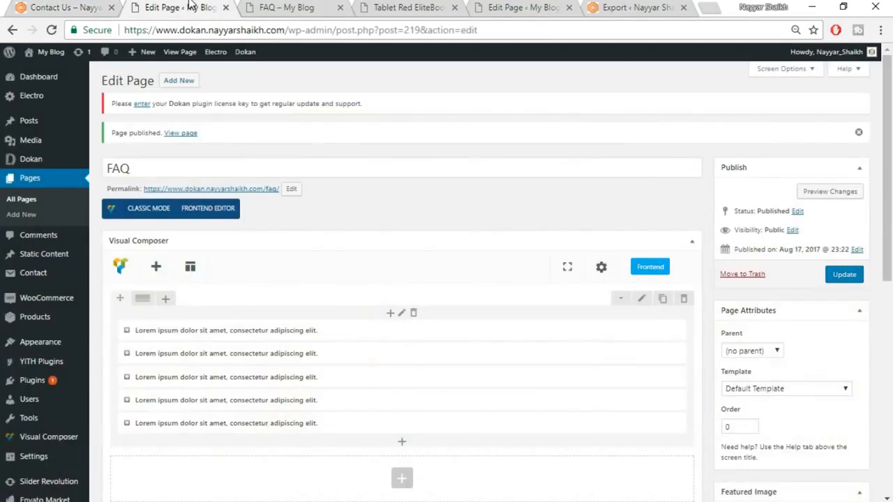
left_click(181, 82)
type("Contact Us")
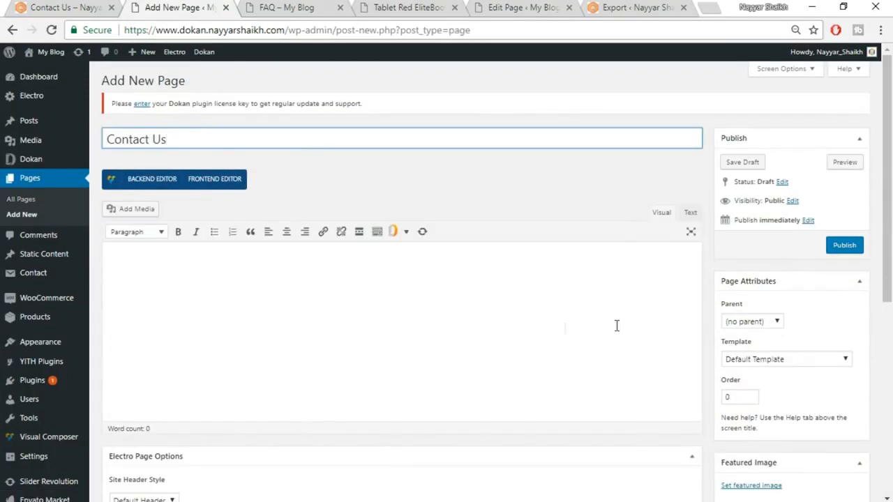
scroll(617, 326, "down", 2)
left_click(146, 112)
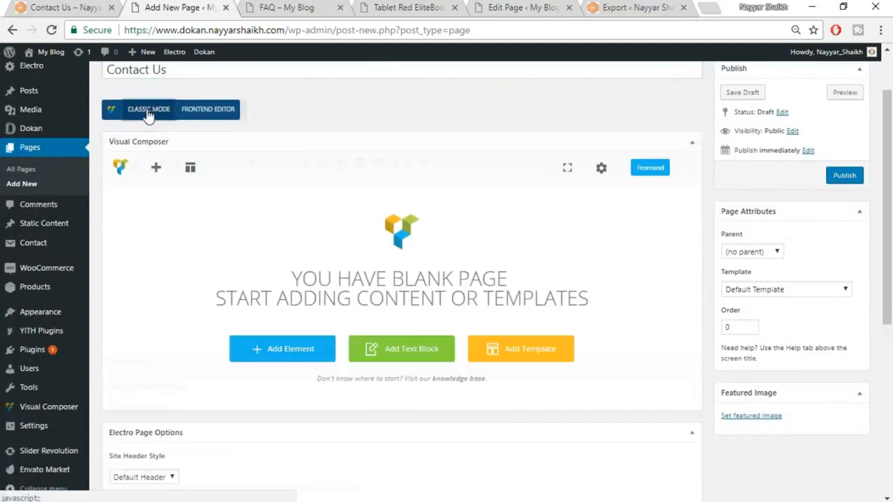
- Add a Google Maps element to the page and start loading Google Maps in a new tab
left_click(279, 359)
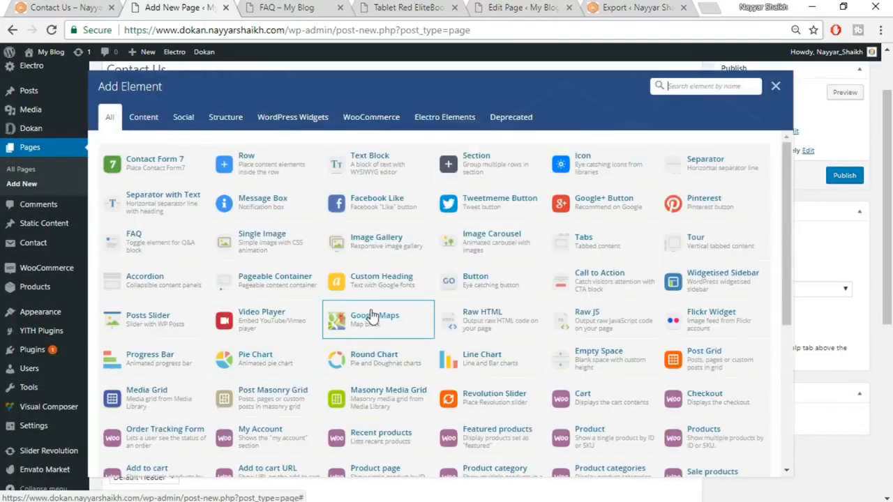
type("map")
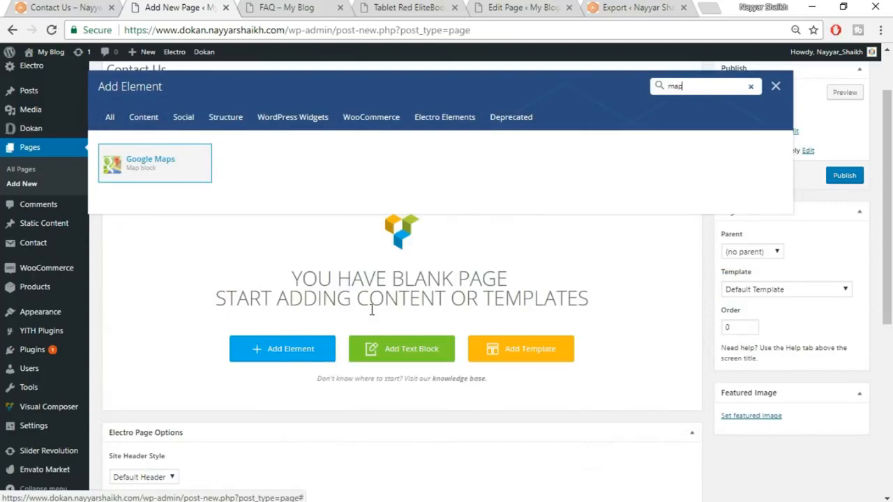
left_click(158, 164)
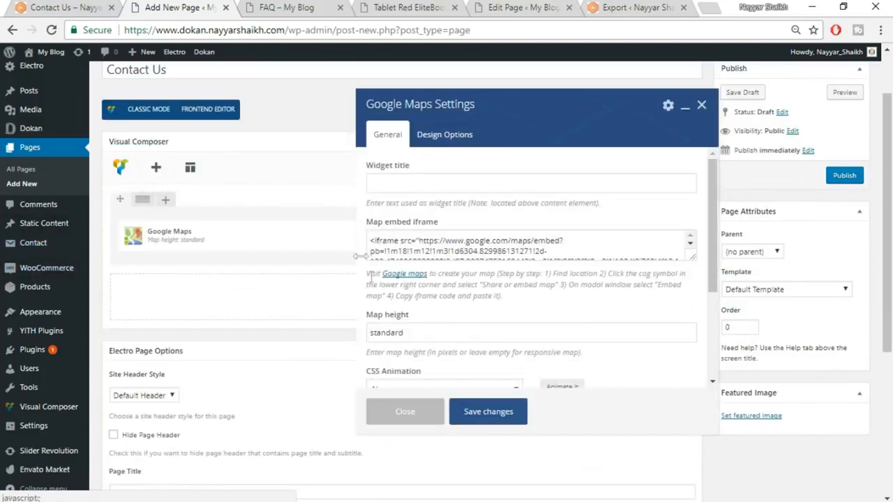
left_click_drag(693, 258, 702, 304)
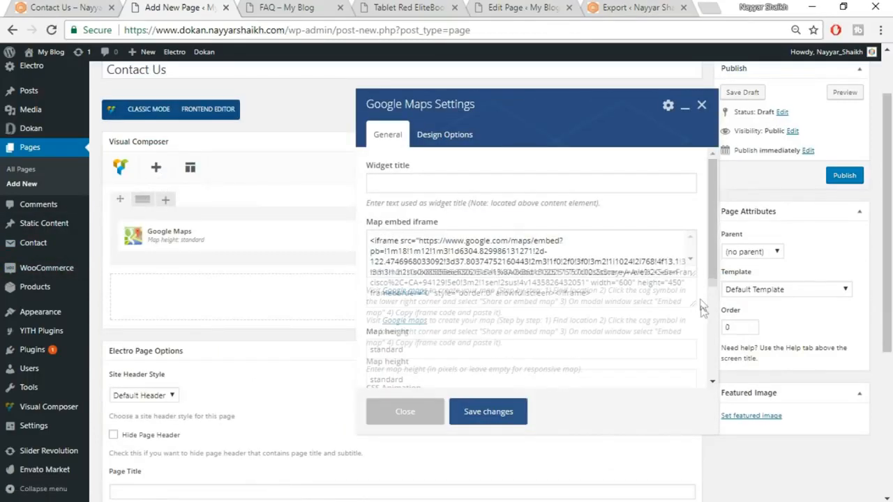
left_click(709, 10)
type("map")
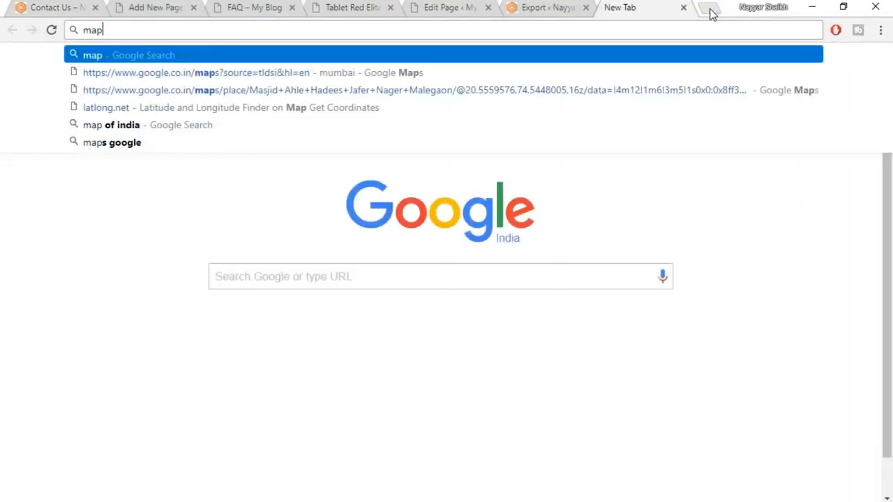
type(".goo")
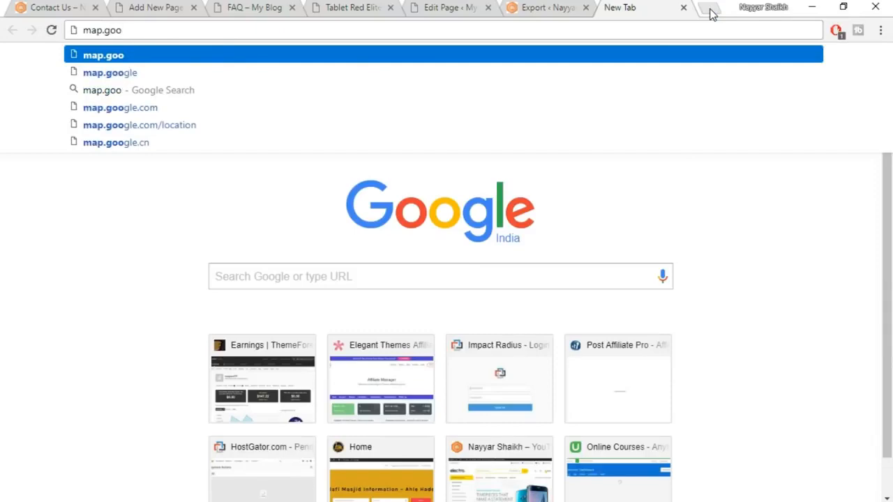
- Search Google Maps for Sion and copy the map's iframe embed code
key("Down")
key("Down")
key("Down")
key("Return")
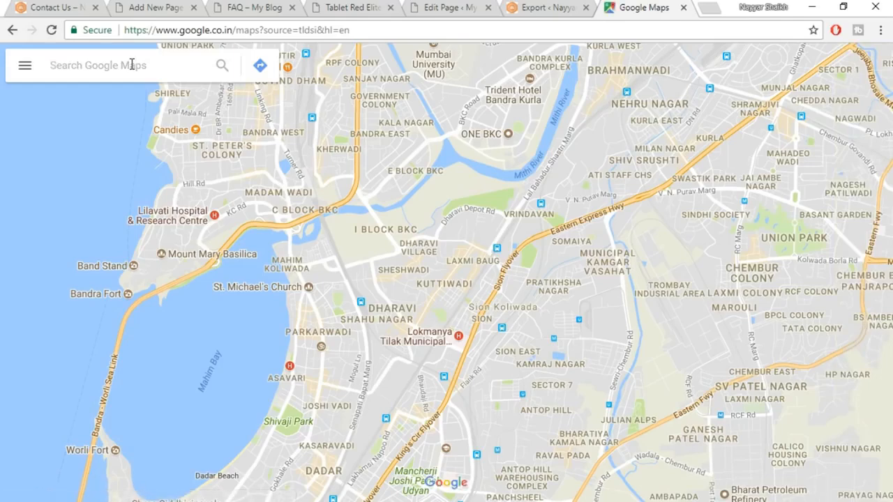
type("sion")
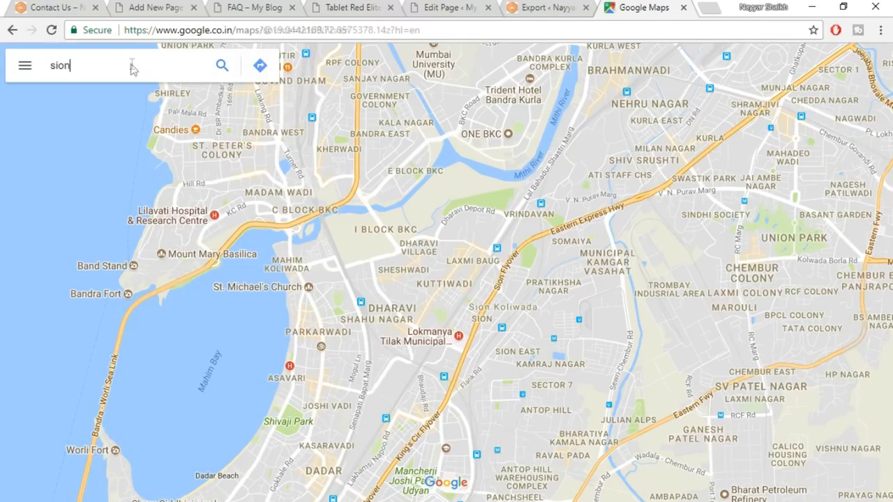
key("Return")
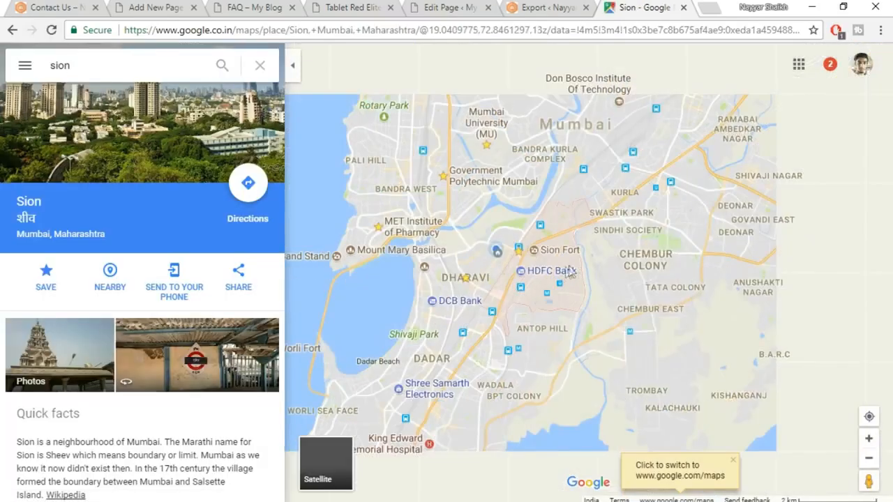
left_click(24, 68)
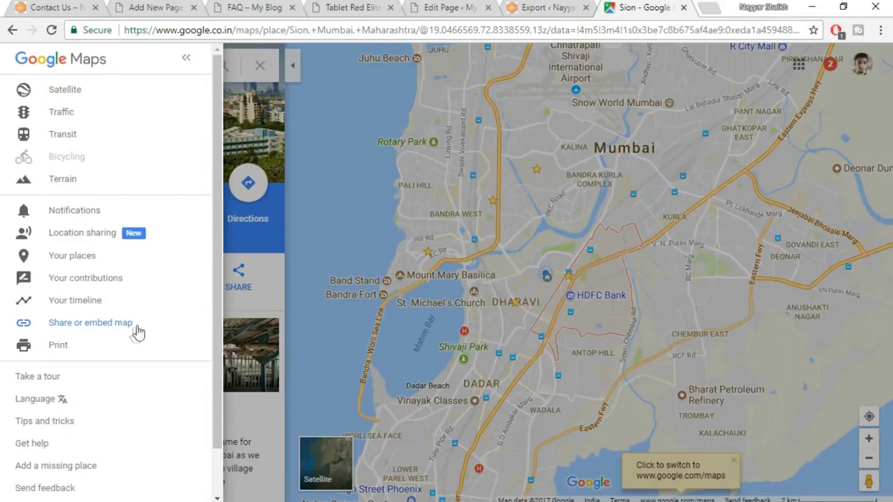
left_click(112, 326)
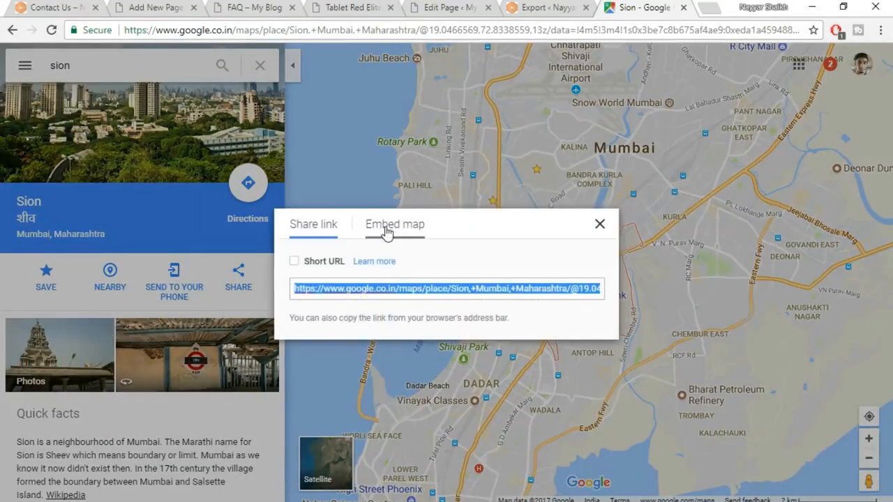
left_click(388, 231)
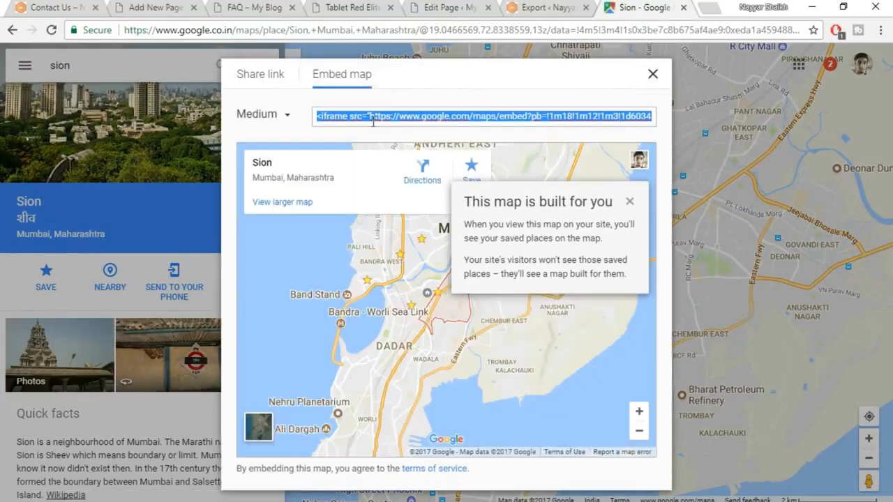
right_click(382, 123)
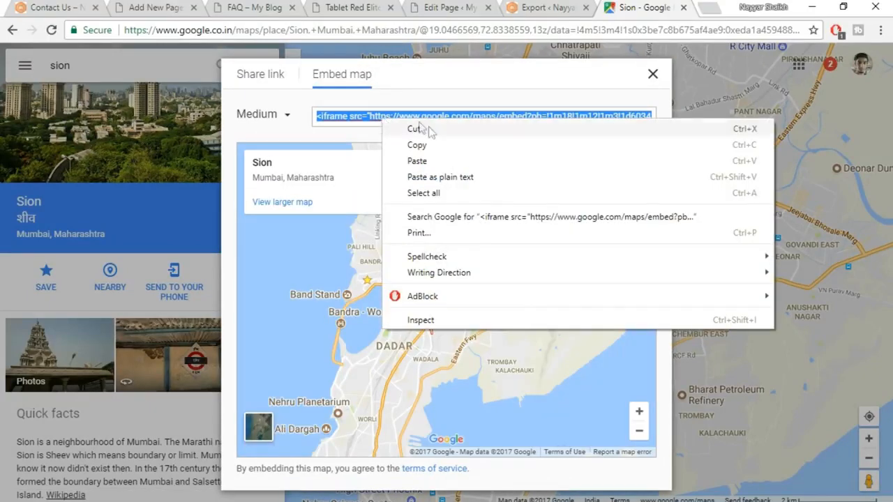
left_click(439, 148)
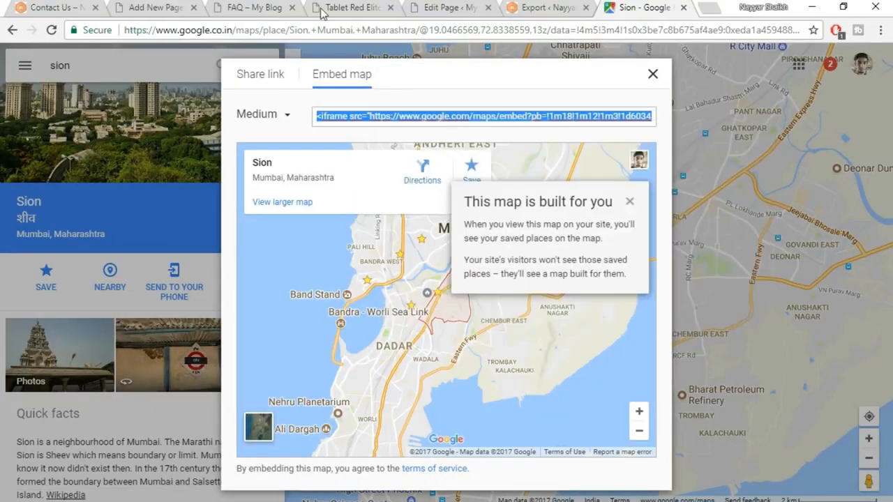
- Replace the Map embed iframe code with the Sion embed code and save the settings
left_click(180, 3)
left_click(450, 252)
key("ctrl+a")
key("BackSpace")
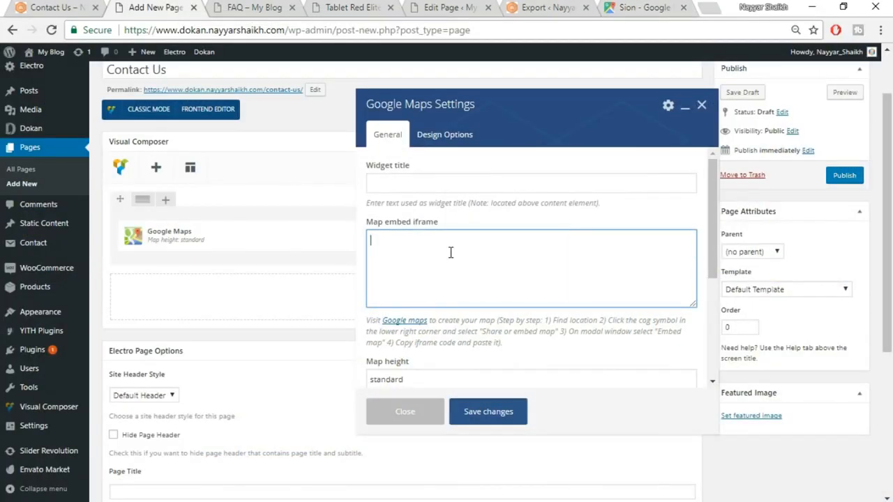
key("ctrl+v")
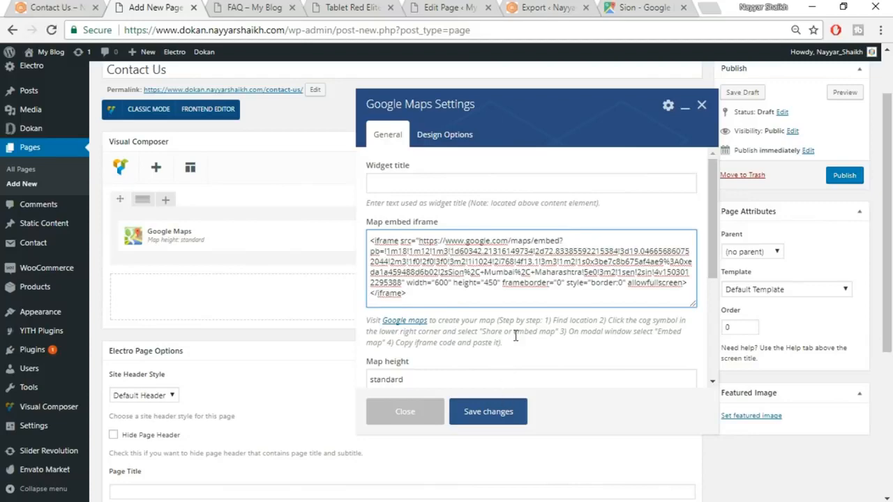
scroll(515, 333, "down", 1)
scroll(501, 312, "down", 1)
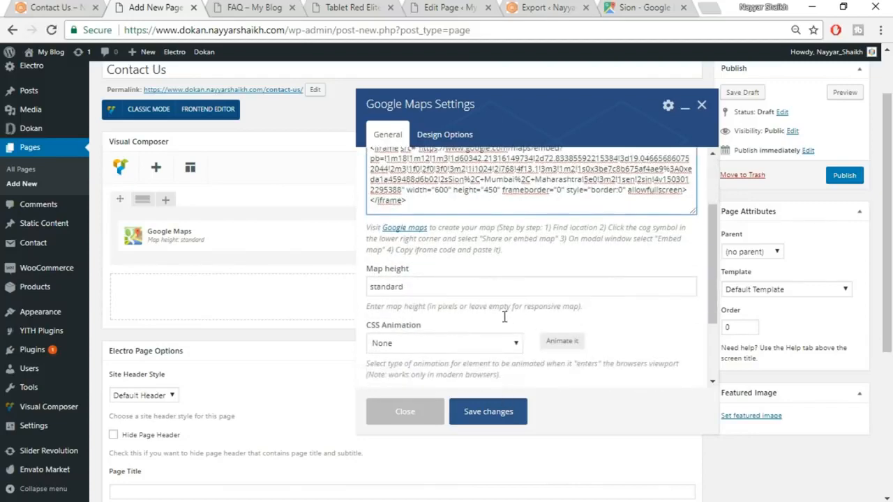
scroll(521, 349, "down", 3)
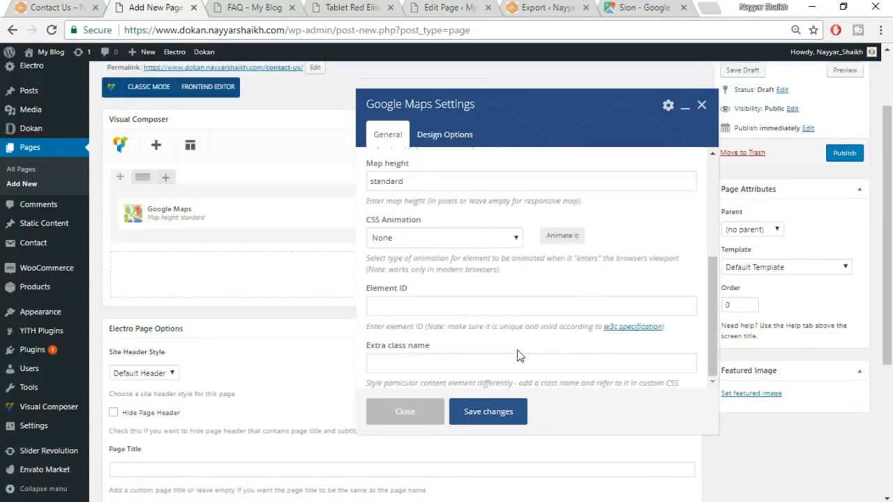
left_click(488, 412)
scroll(492, 412, "up", 3)
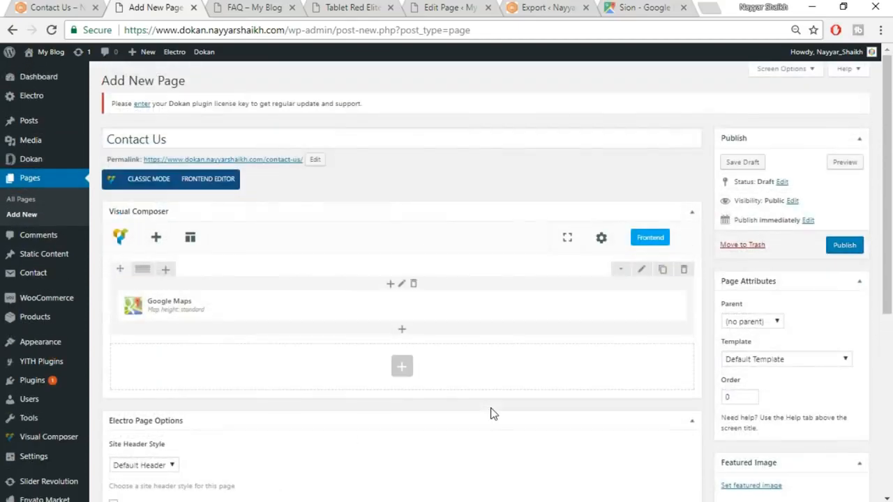
- Check the live page's 'Leave us a Message' section and add a Text Block below the map
left_click(402, 366)
left_click(46, 6)
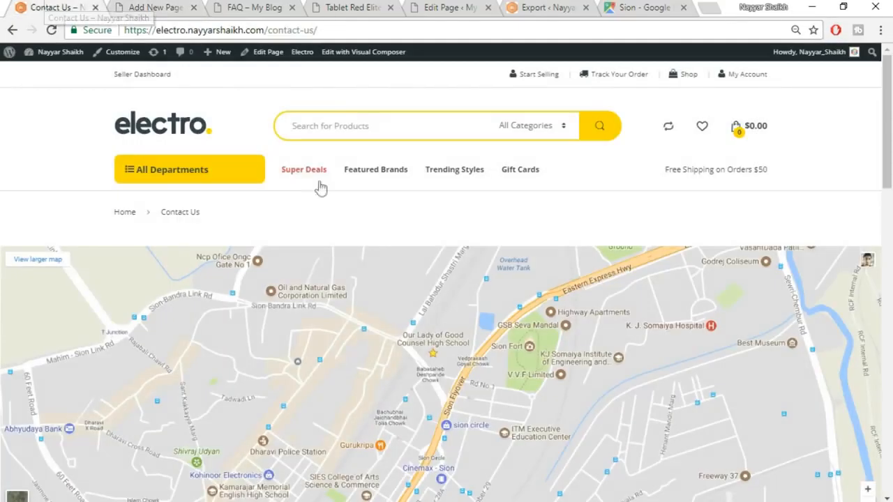
scroll(387, 252, "down", 4)
scroll(389, 258, "down", 2)
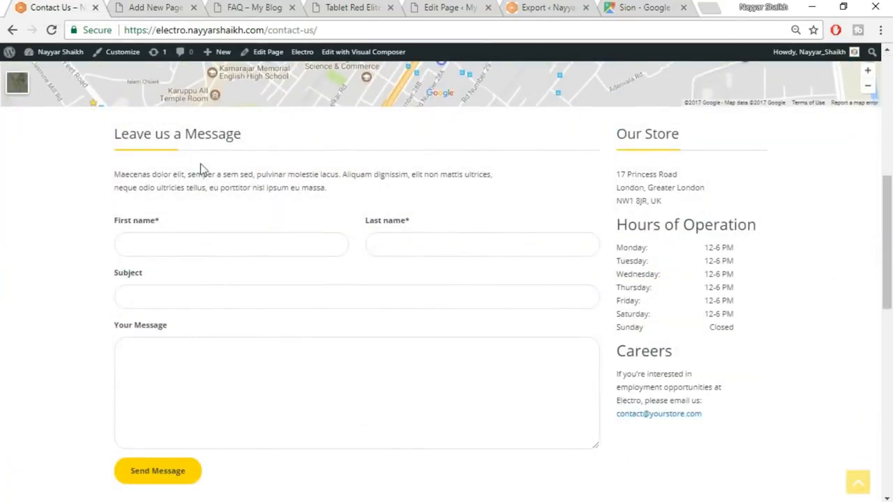
left_click_drag(110, 139, 374, 189)
left_click(374, 190)
left_click(160, 7)
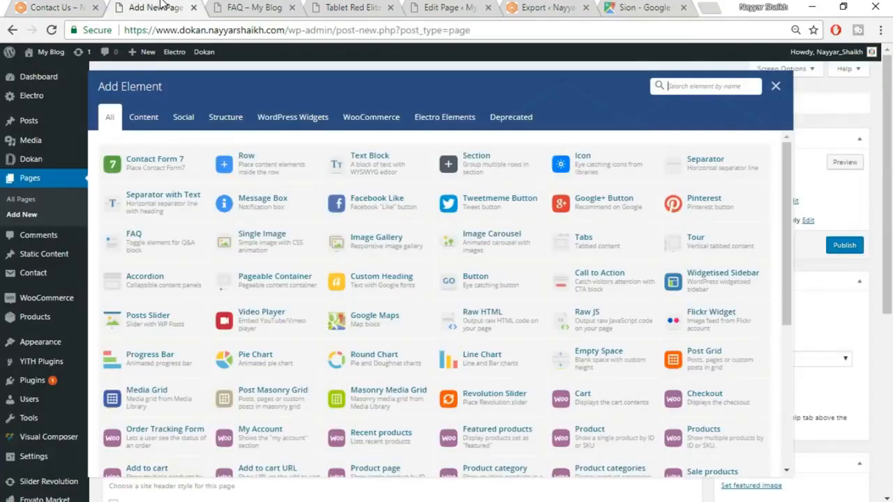
left_click(359, 169)
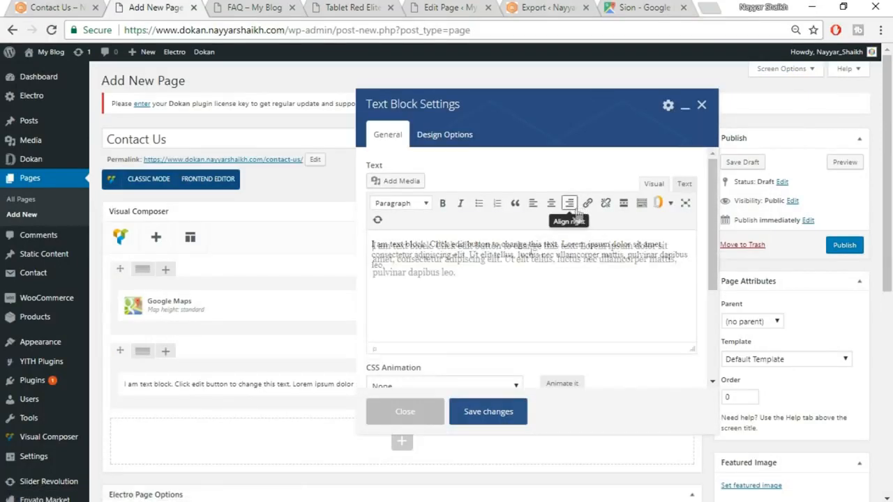
- Copy the Contact Page snippet from Notepad and select the Text Block's placeholder text
left_click(70, 6)
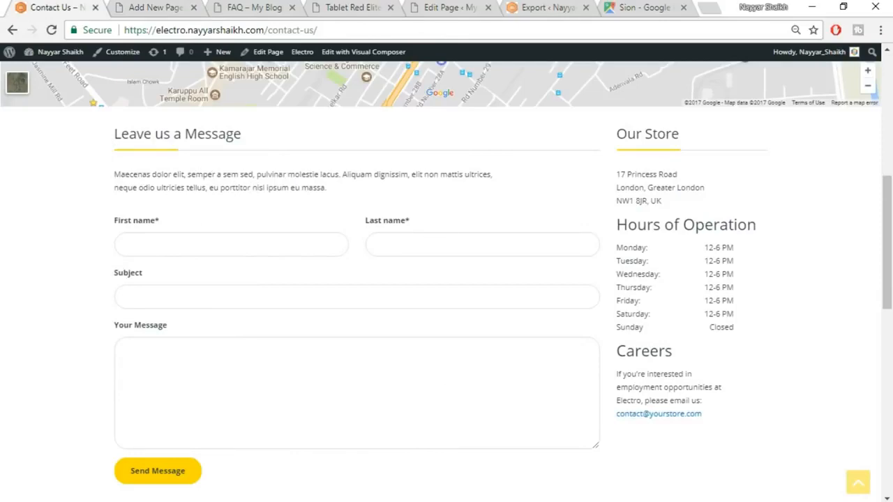
key("alt+Tab")
scroll(374, 271, "down", 2)
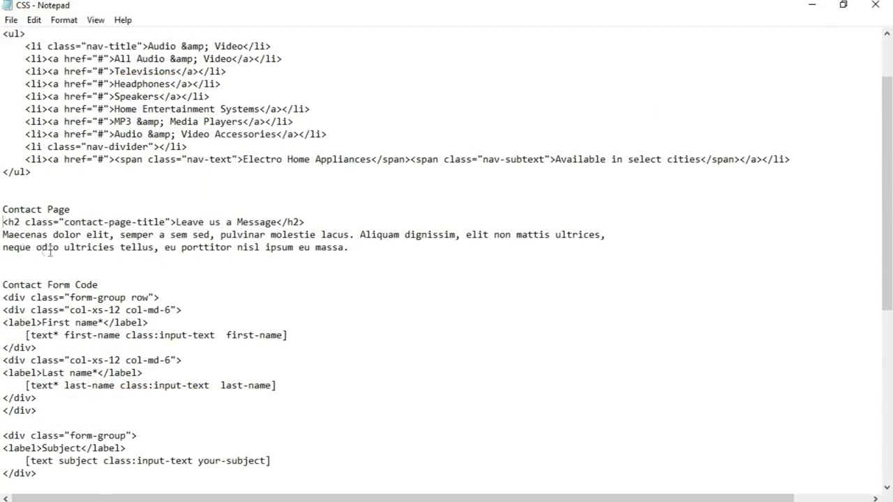
scroll(49, 251, "up", 1)
left_click_drag(3, 259, 451, 281)
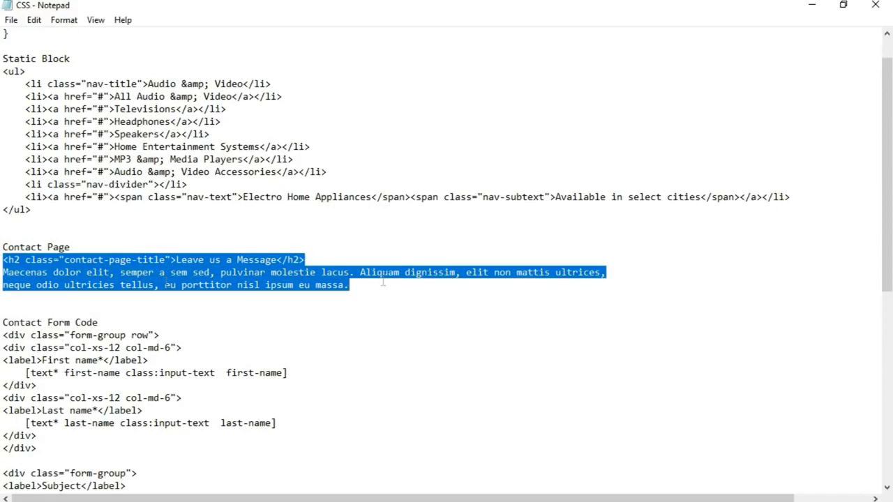
key("alt+Tab")
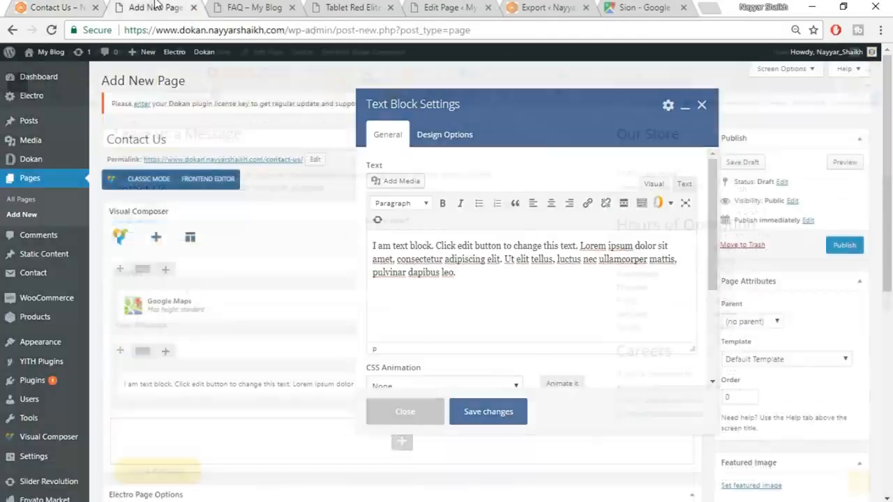
left_click(156, 7)
key("ctrl+a")
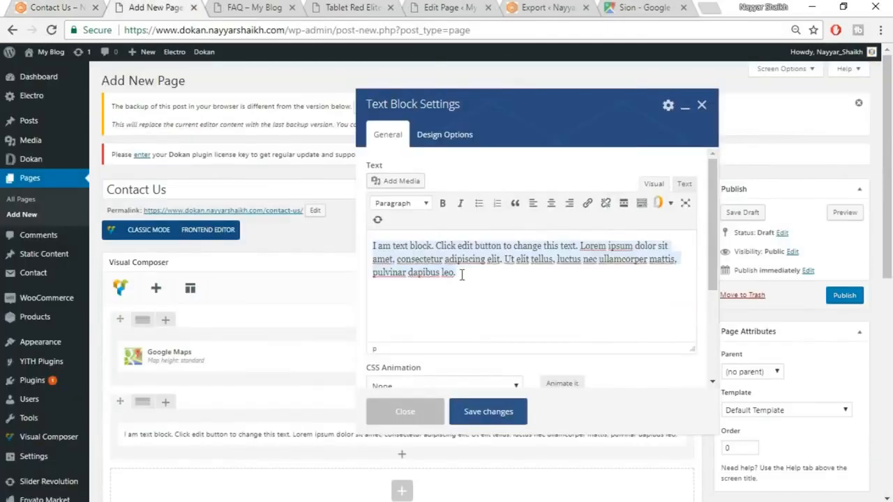
- Paste the Leave us a Message heading and paragraph into the text block, save, and publish the page
key("ctrl+v")
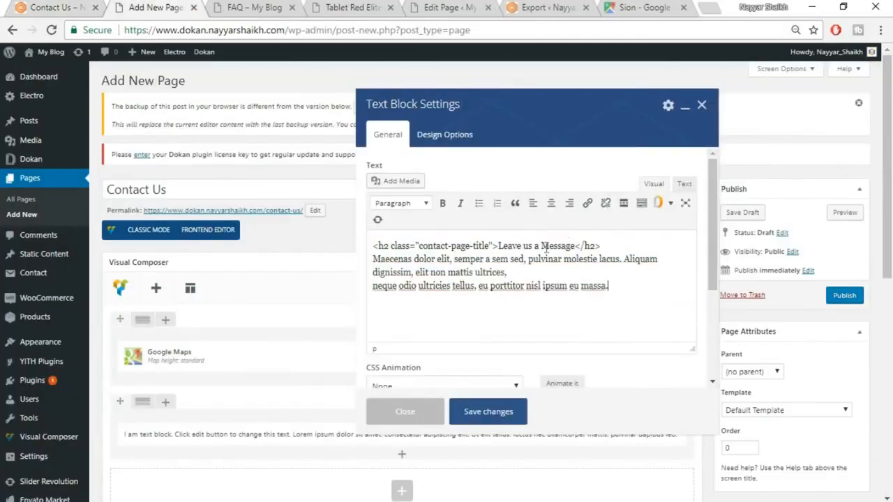
left_click(503, 417)
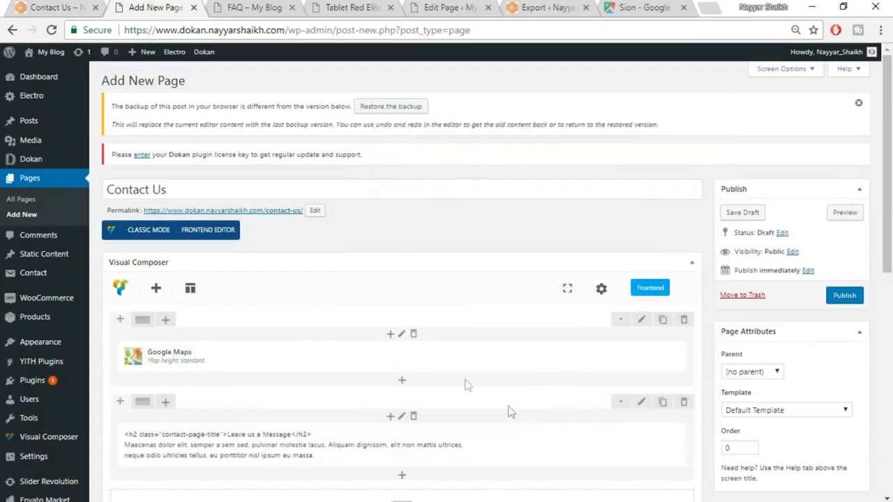
left_click(61, 7)
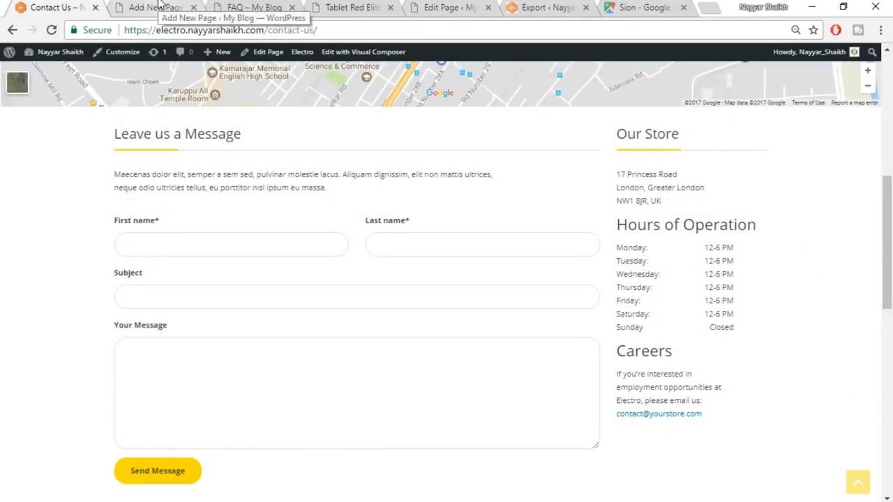
left_click(159, 5)
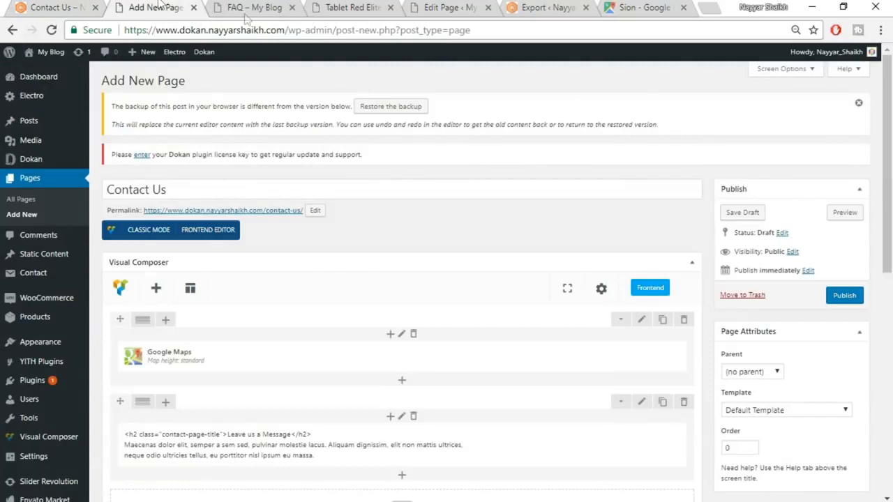
left_click(843, 295)
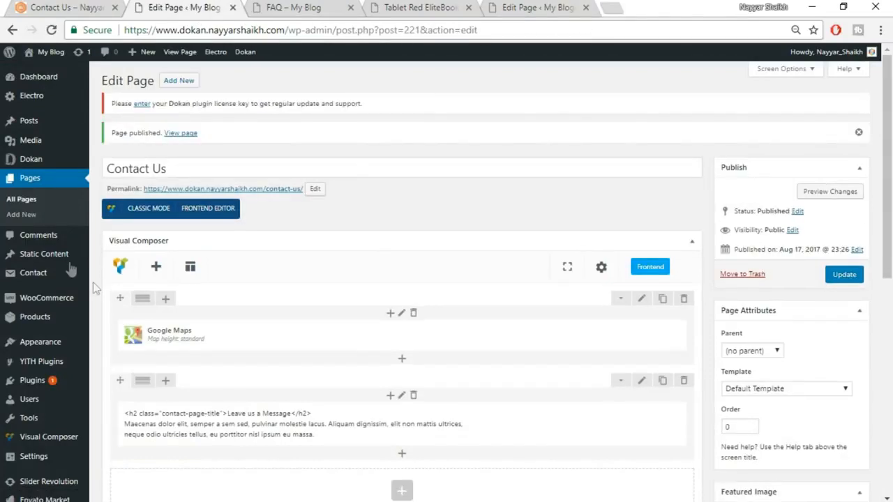
mouse_move(46, 283)
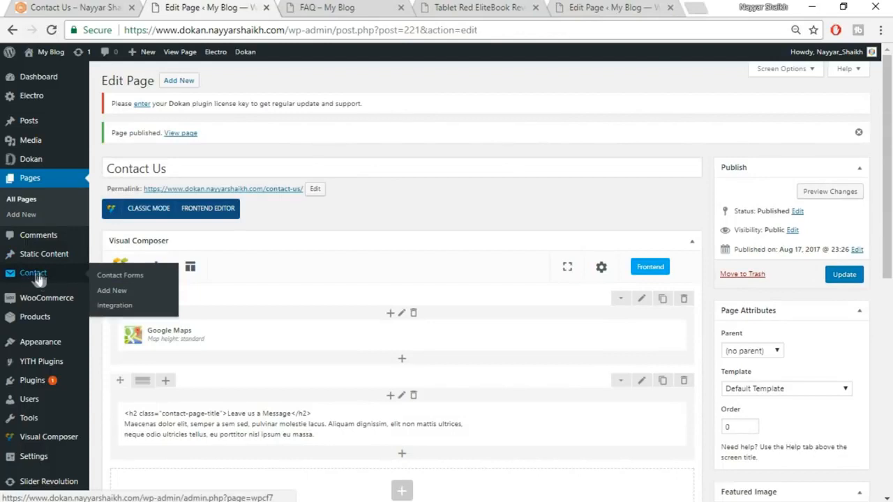
- Open Contact > Add New in a new tab and copy the Contact Form Code from the notes
right_click(109, 299)
left_click(139, 305)
left_click(305, 8)
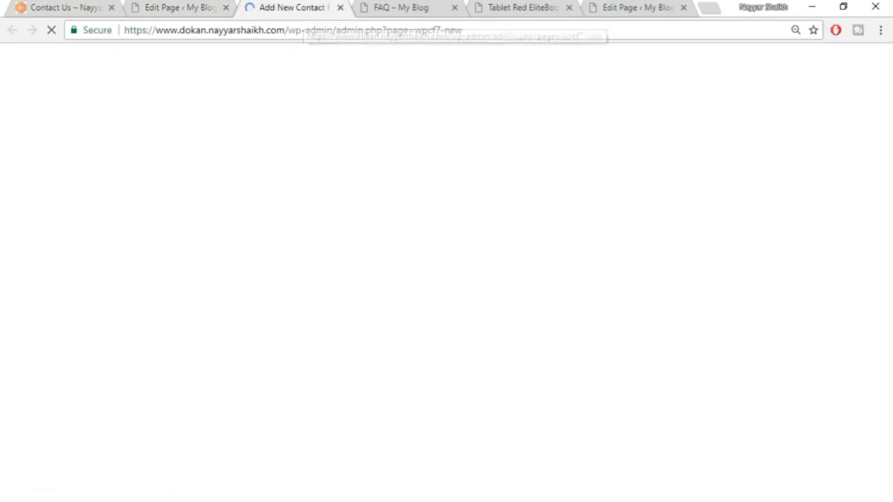
key("alt+Tab")
scroll(469, 322, "down", 2)
scroll(468, 322, "down", 3)
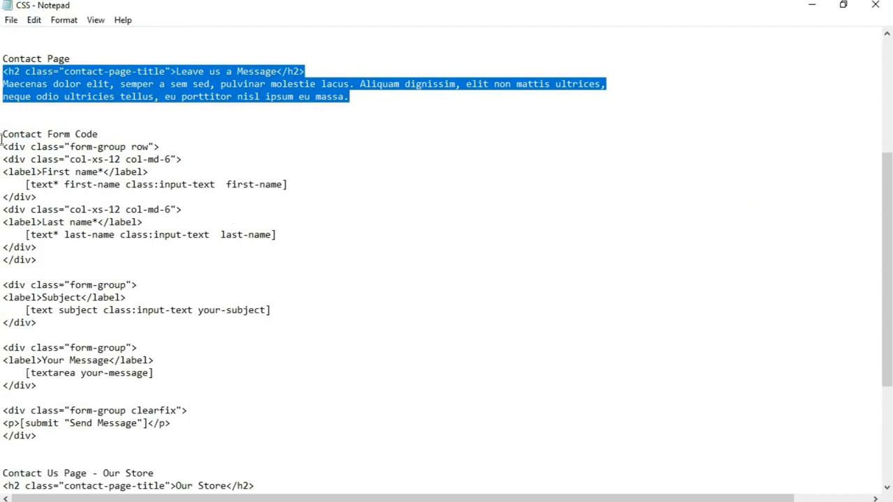
left_click_drag(2, 148, 176, 462)
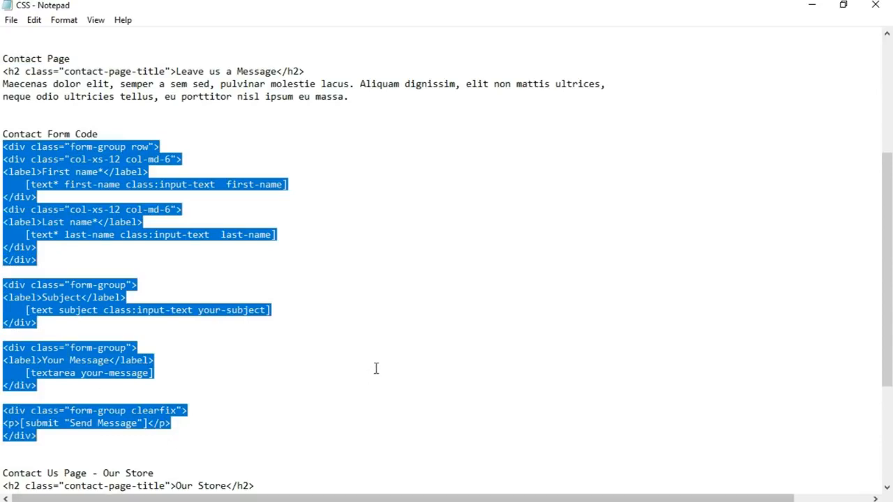
scroll(375, 369, "down", 1)
left_click(381, 501)
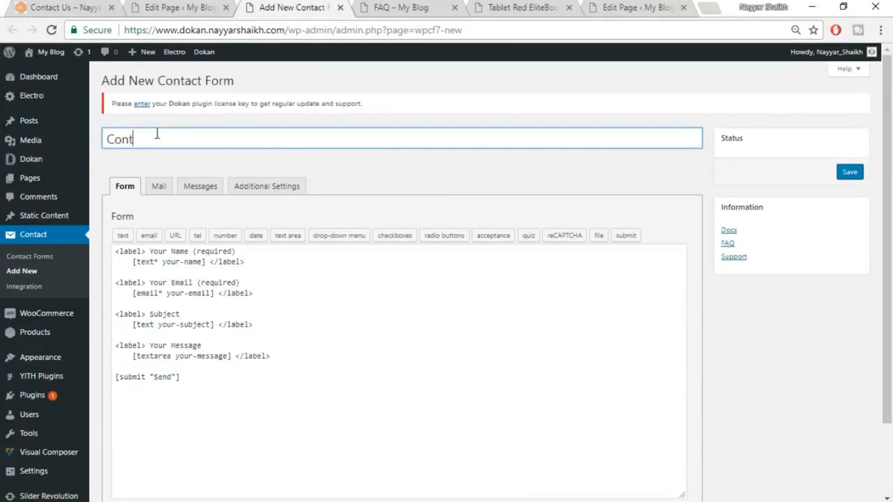
- Replace the default form code with the custom name, subject and message markup and save the form
left_click(165, 309)
key("ctrl+a")
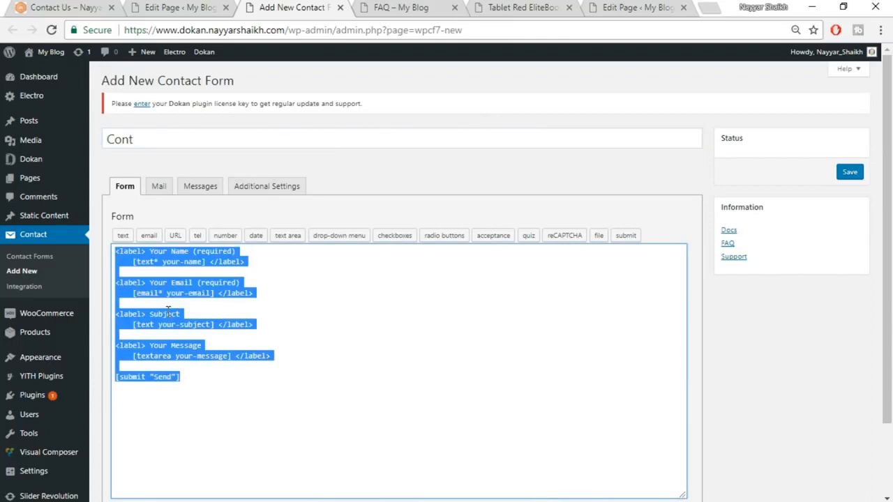
key("BackSpace")
key("ctrl+v")
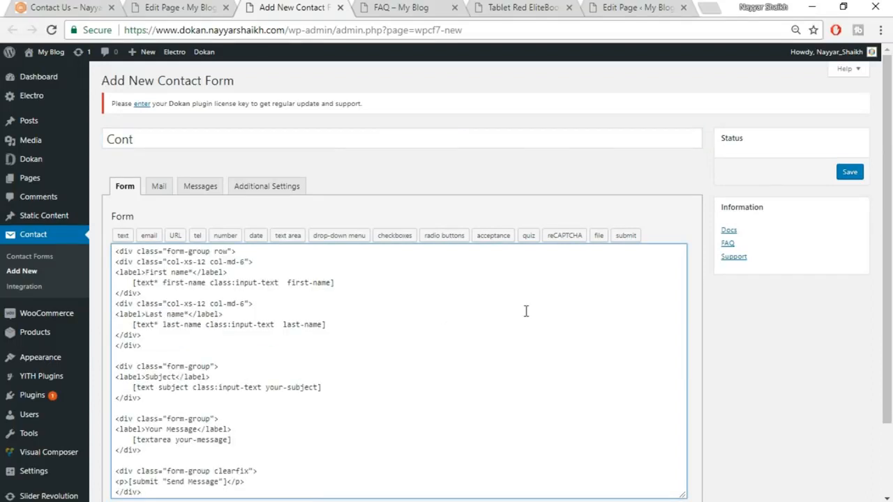
left_click(855, 174)
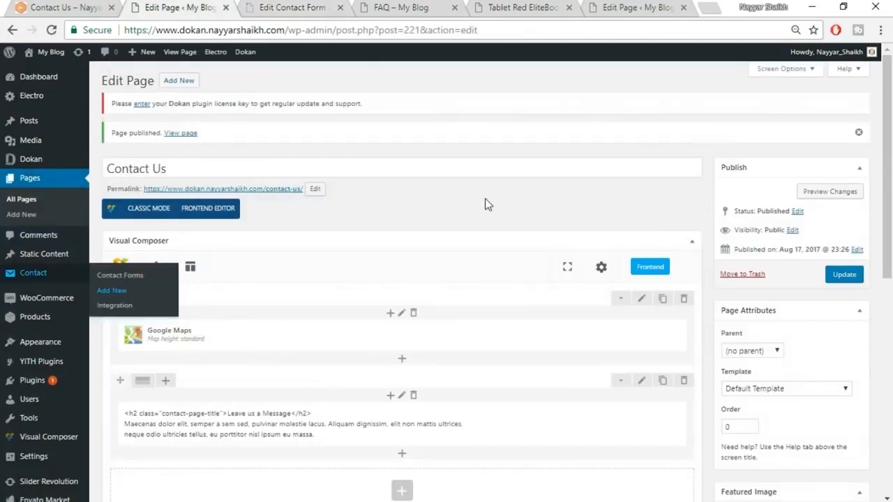
- Add a Contact Form 7 element below the text block, select the Cont form, and save it
scroll(454, 279, "down", 3)
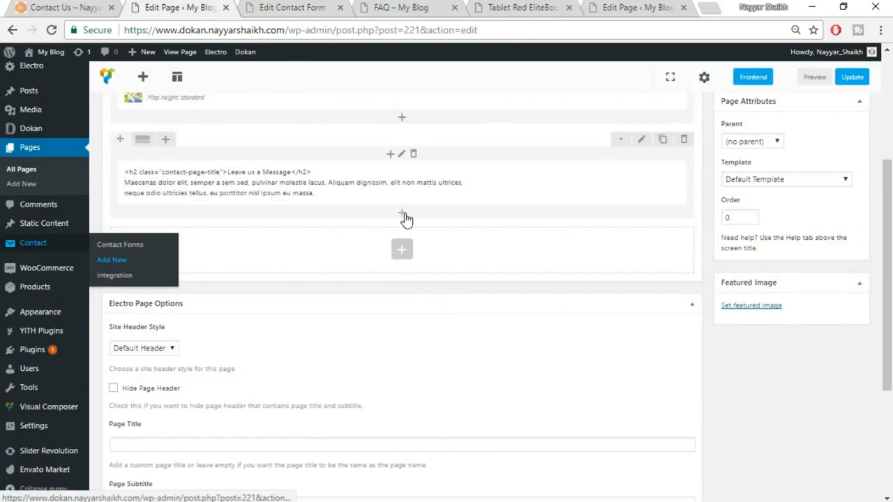
left_click(403, 215)
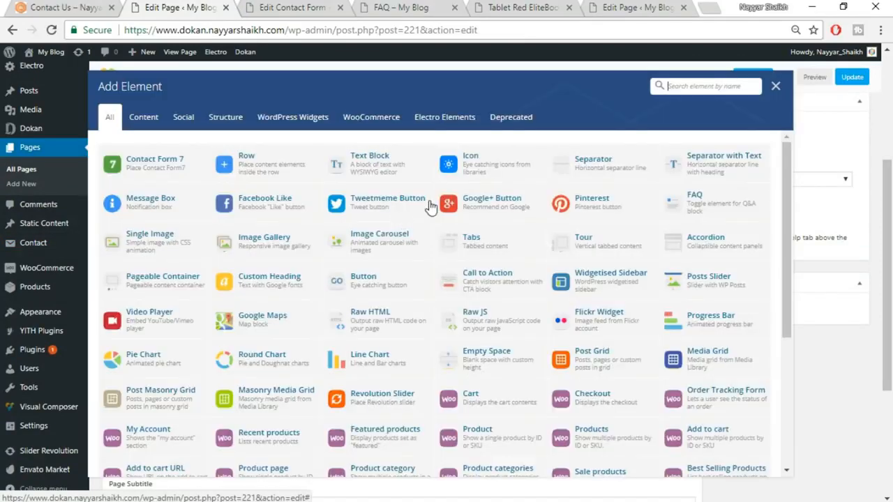
type("con")
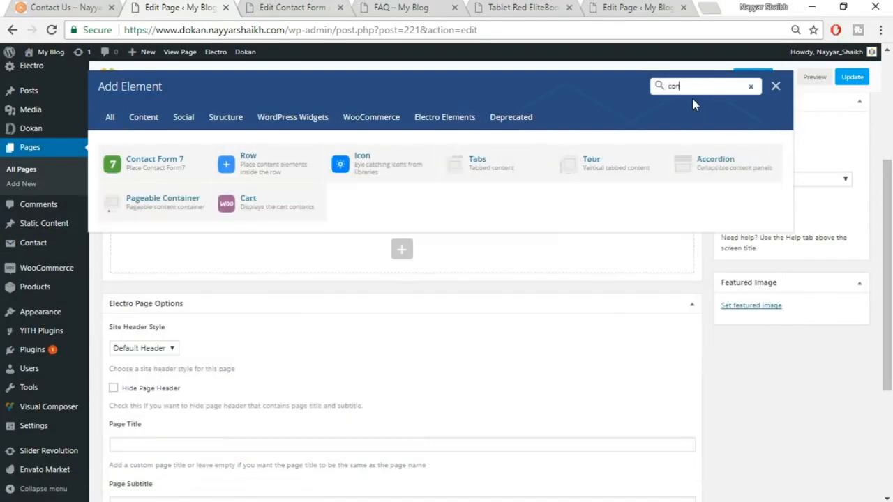
left_click(130, 167)
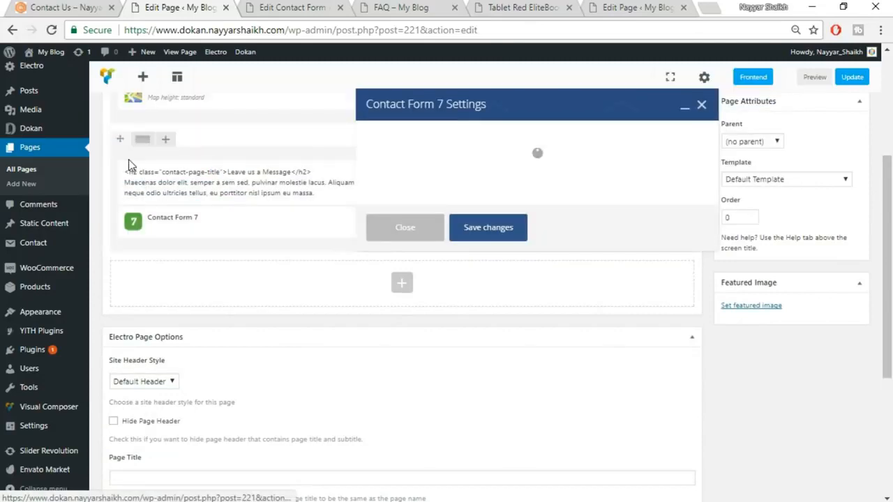
left_click(481, 158)
left_click(412, 172)
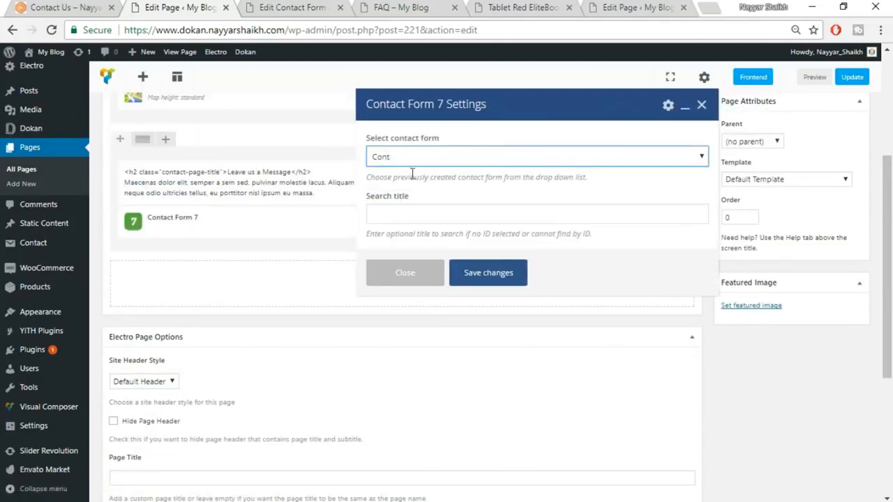
left_click(489, 272)
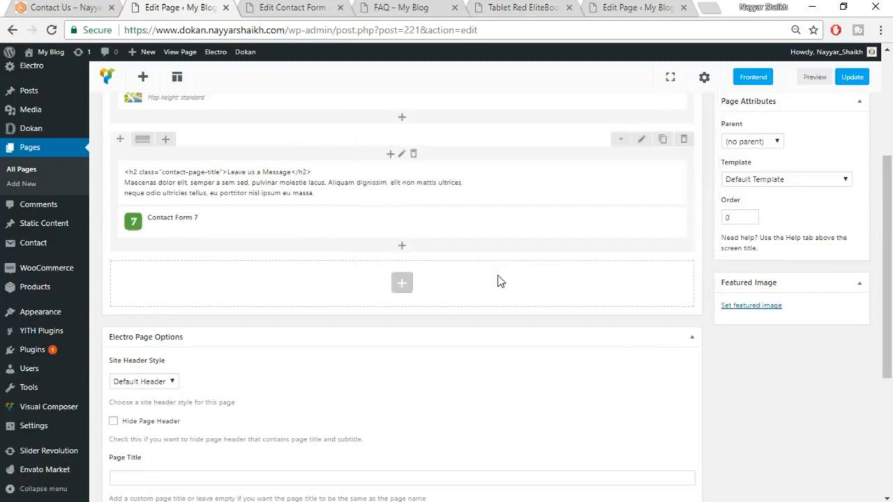
mouse_move(142, 145)
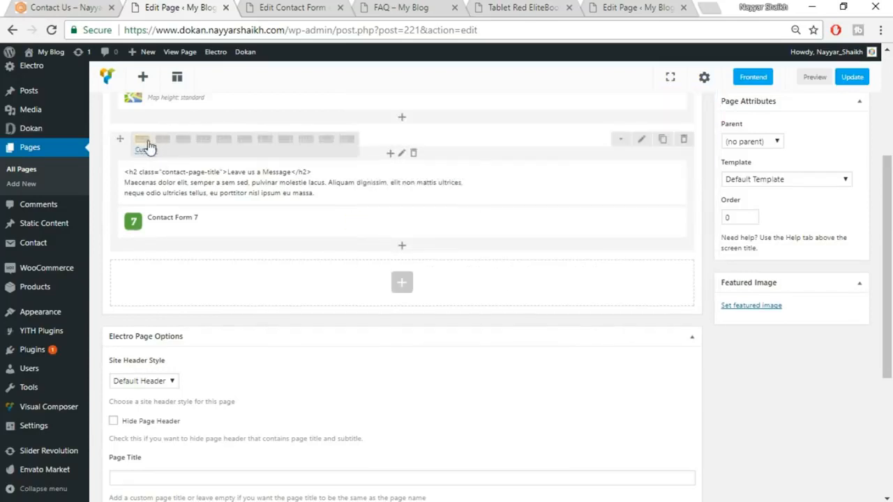
- Set the row to a 2/3 + 1/3 layout and add a Text Block to the right column
left_click(163, 145)
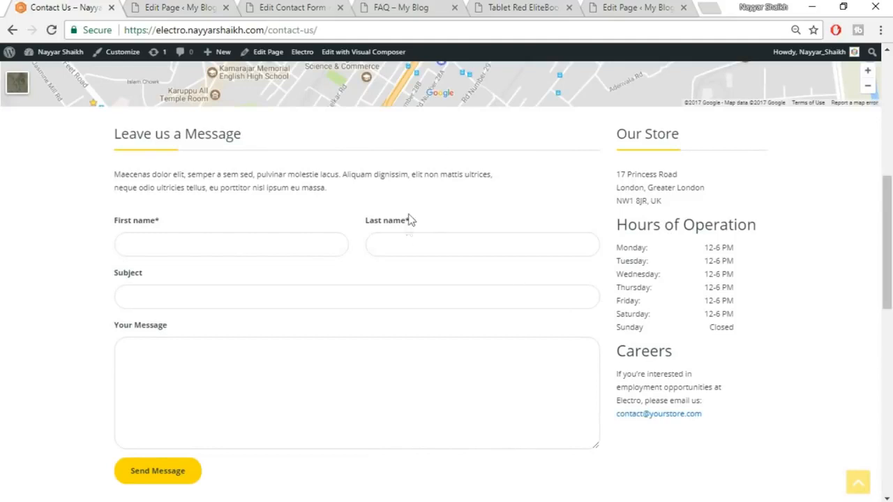
left_click(167, 7)
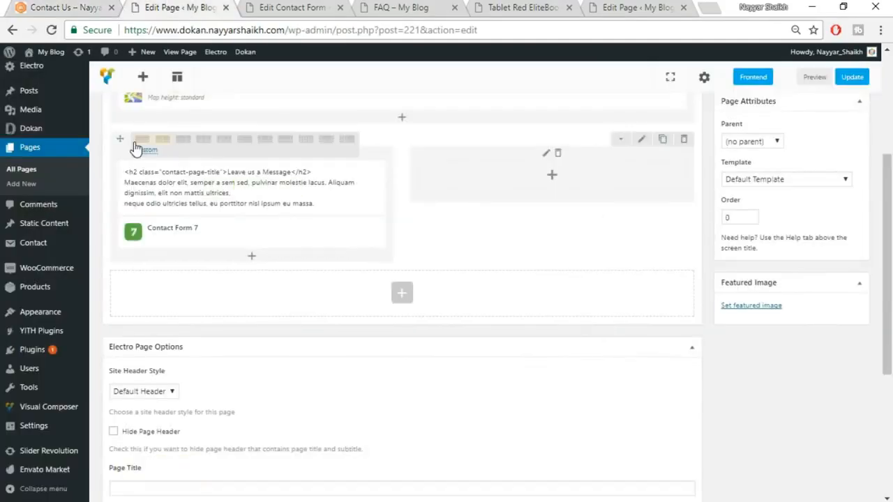
left_click(183, 142)
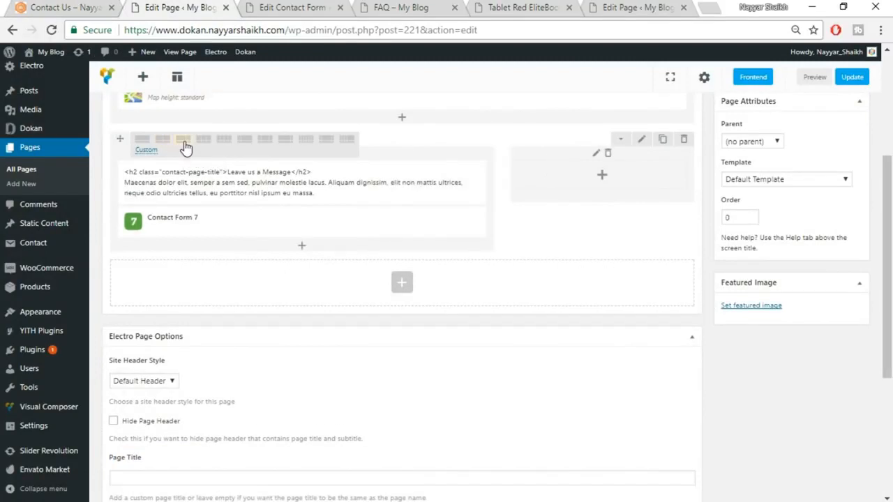
left_click(602, 177)
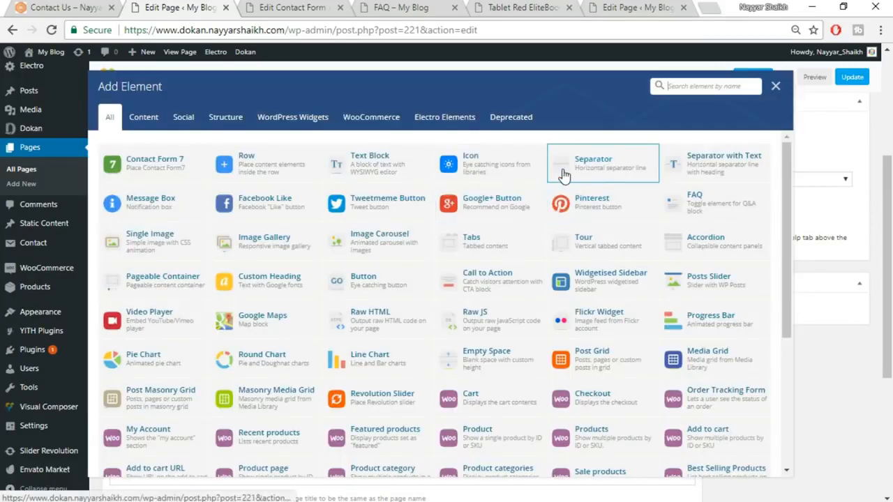
type("text")
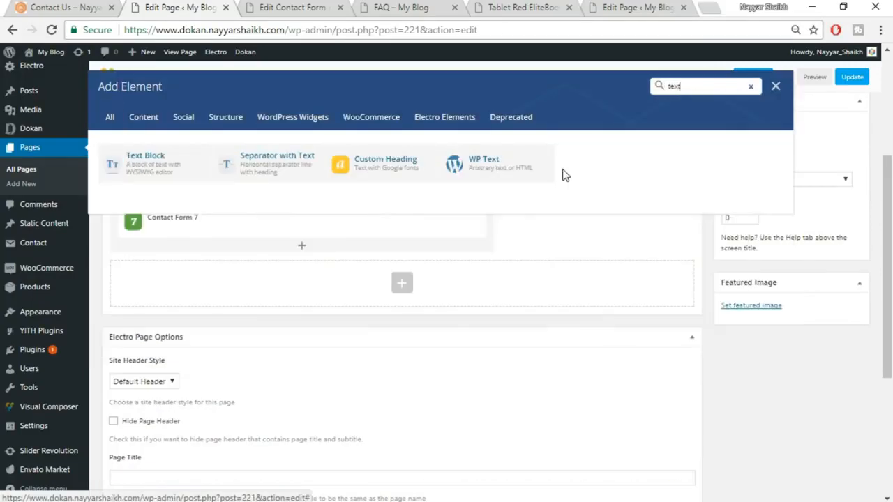
left_click(139, 163)
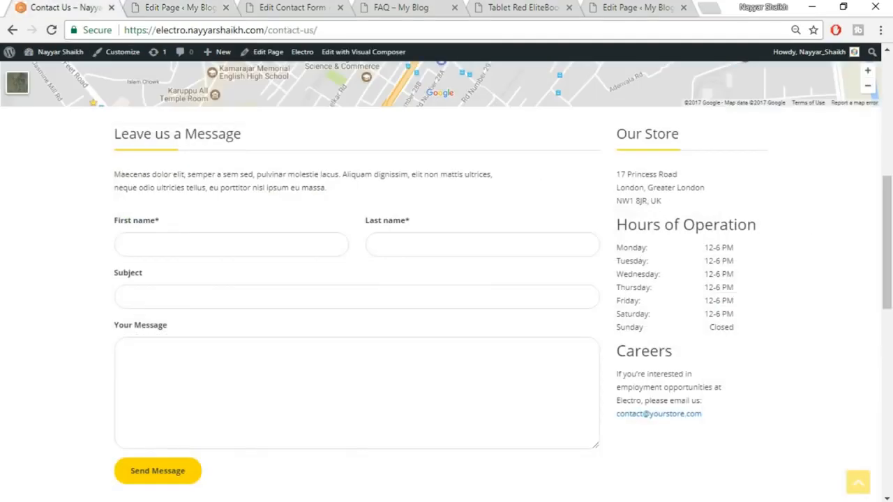
- Copy the Our Store through Careers code from the notes and paste it into the new text block
key("alt+Tab")
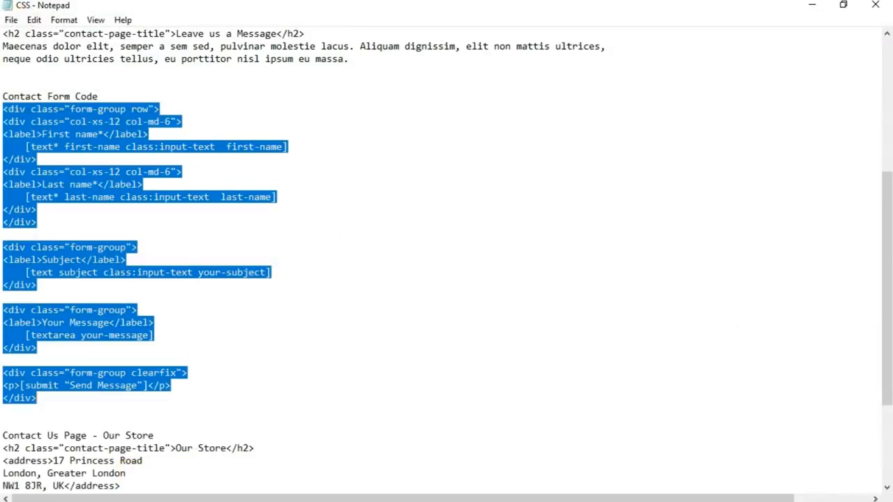
scroll(438, 405, "down", 4)
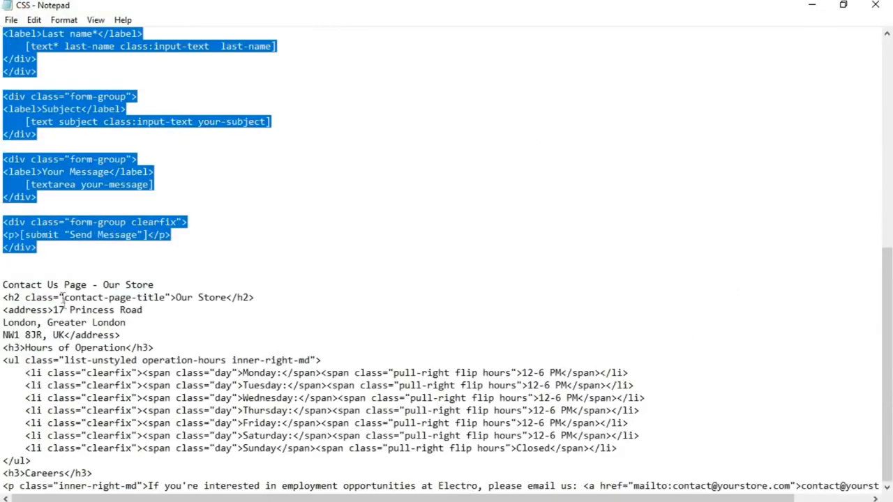
left_click_drag(2, 297, 879, 486)
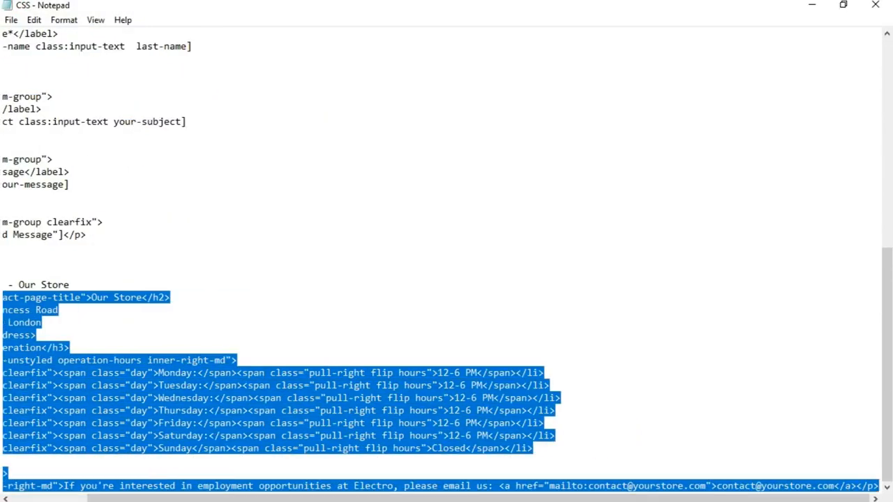
key("alt+Tab")
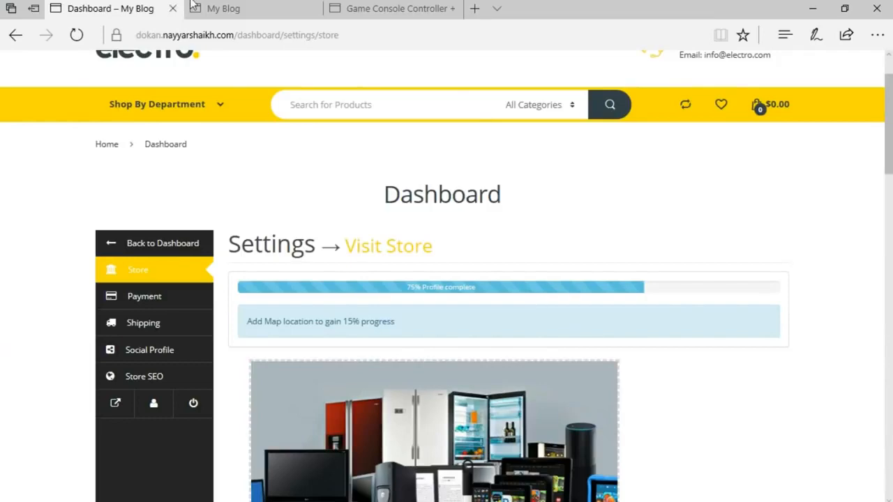
key("alt+Tab")
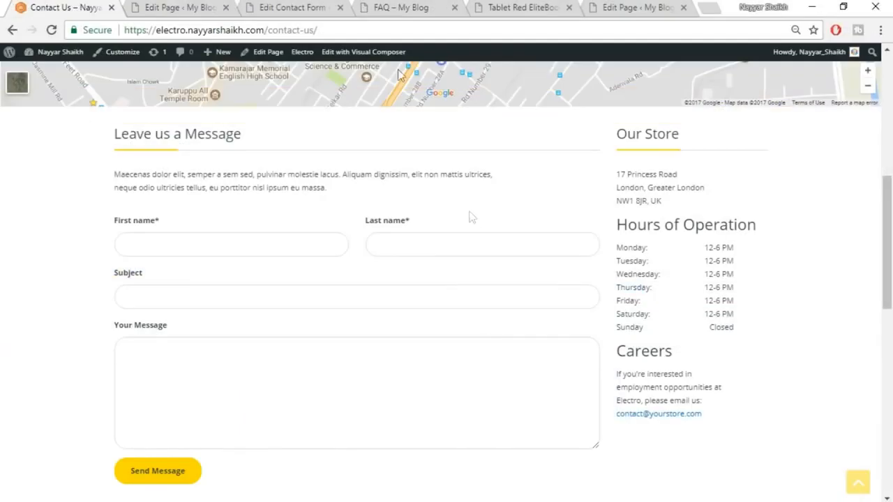
left_click(160, 7)
key("ctrl+a")
key("ctrl+v")
- Check the store address and careers e-mail against the live page, then save the text block
key("ctrl+shift+Tab")
left_click_drag(615, 178, 678, 201)
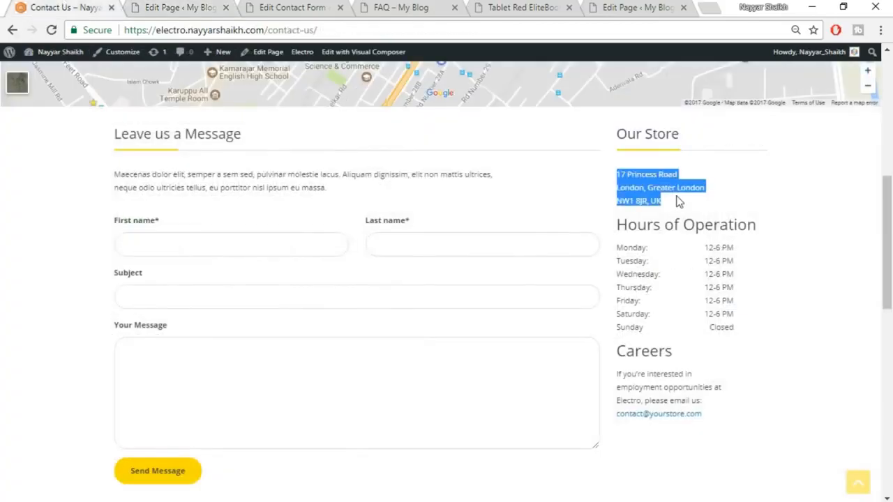
left_click(169, 5)
scroll(436, 269, "up", 6)
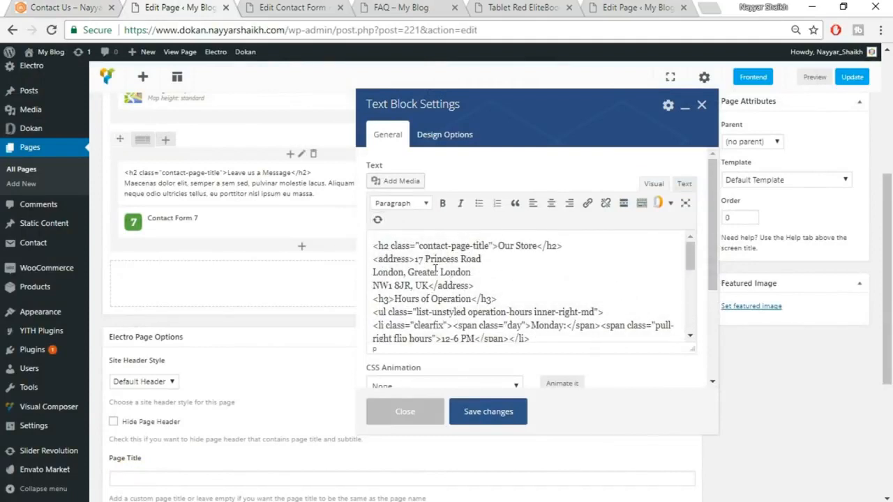
left_click_drag(417, 259, 436, 286)
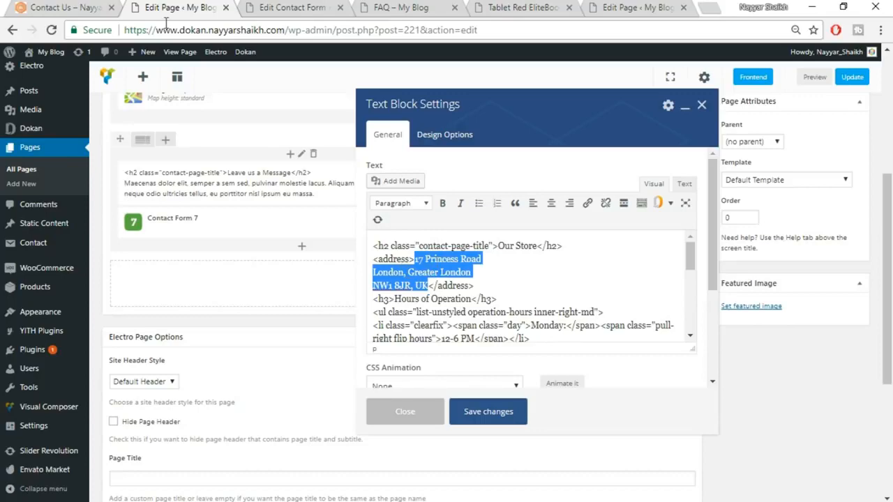
left_click(102, 5)
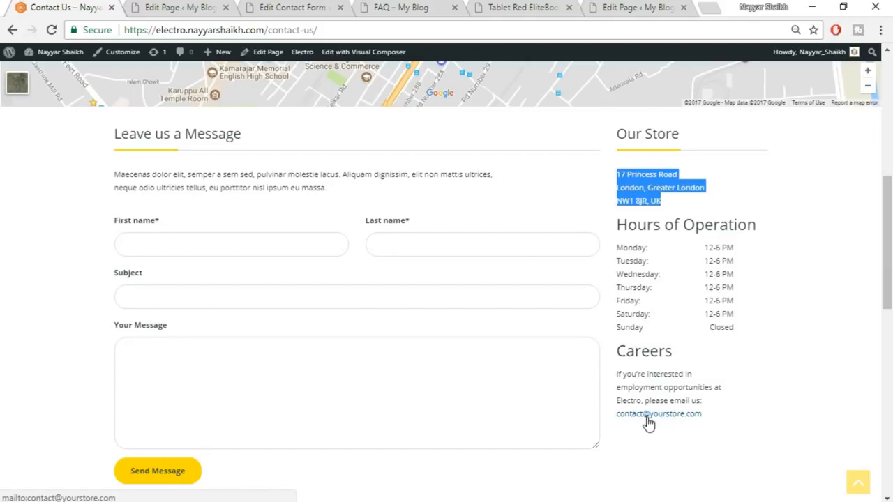
left_click(184, 6)
scroll(530, 321, "down", 6)
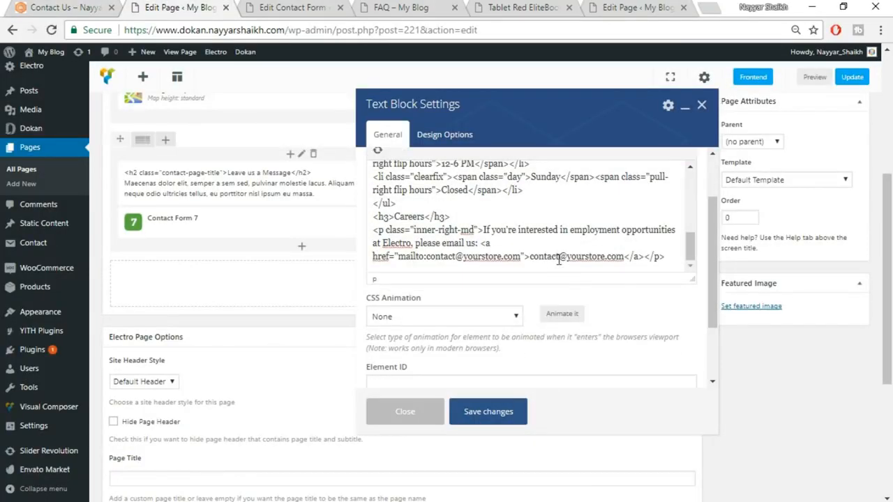
left_click_drag(530, 258, 625, 255)
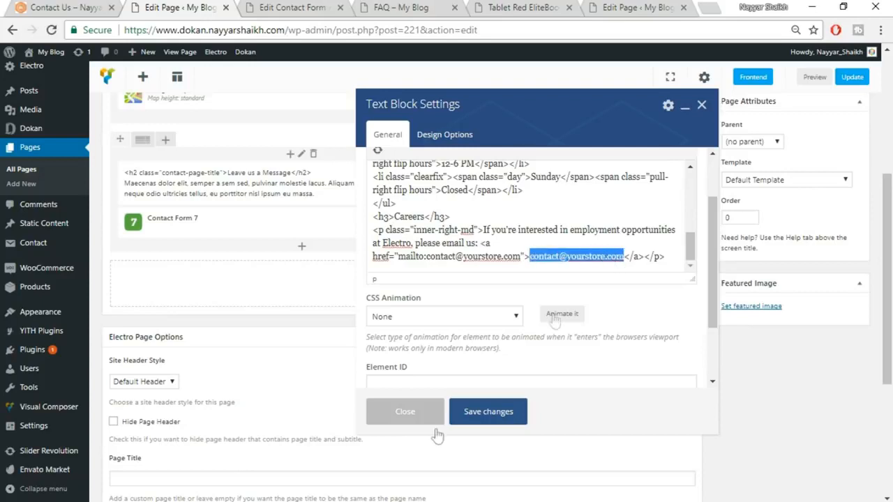
left_click(490, 419)
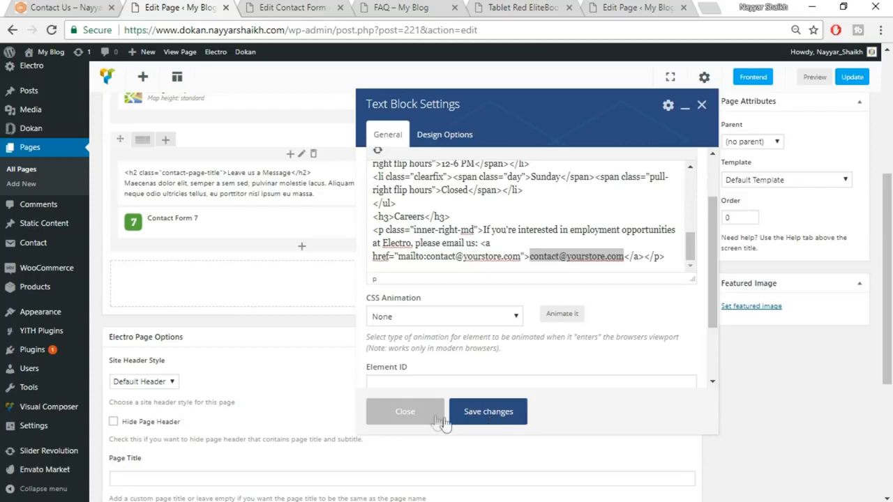
- Hide the page header on Contact Us and update the page
scroll(683, 390, "down", 5)
scroll(684, 390, "down", 3)
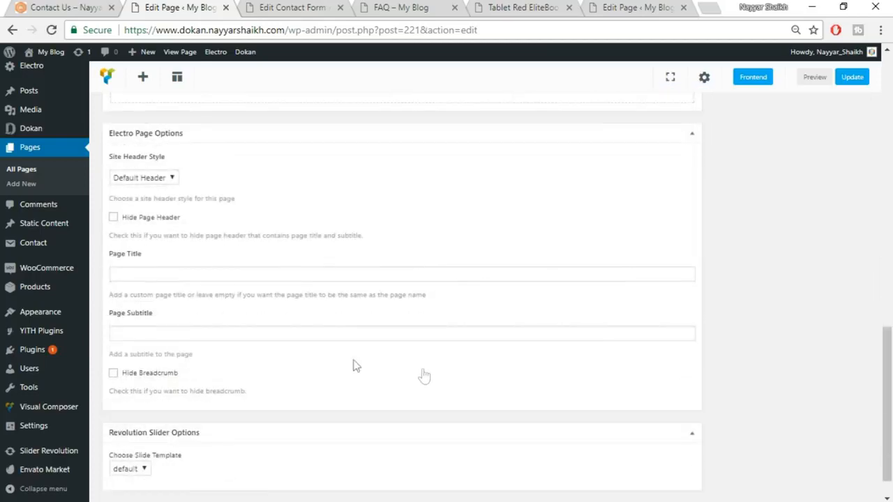
left_click(132, 220)
left_click_drag(890, 371, 864, 159)
left_click(843, 206)
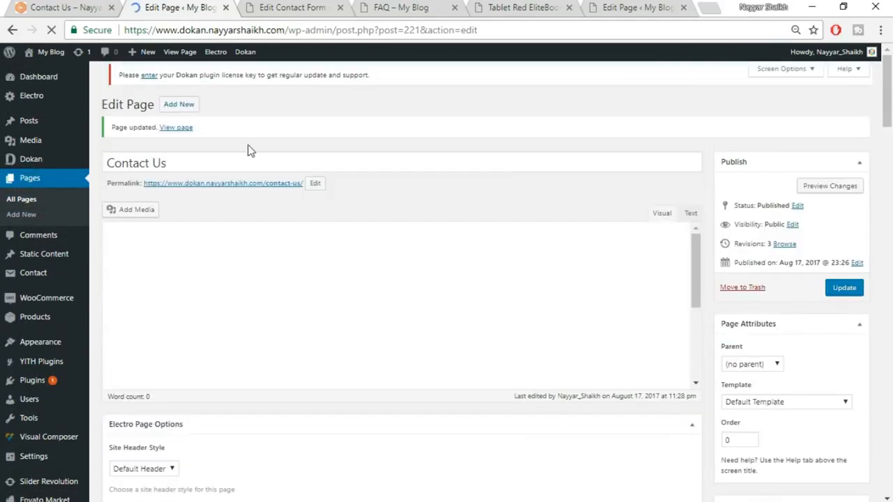
- Open the live Contact Us page in a new tab and review its text blocks showing raw HTML
right_click(175, 127)
left_click(209, 135)
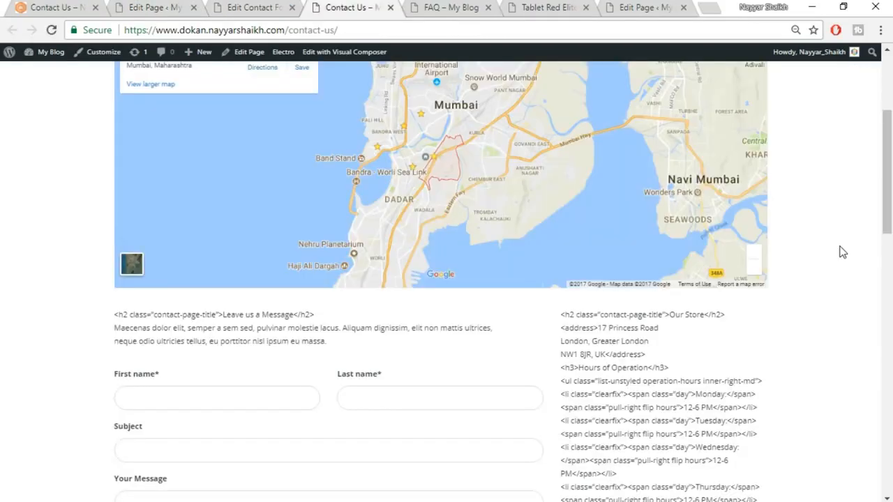
scroll(841, 251, "up", 2)
scroll(841, 251, "up", 1)
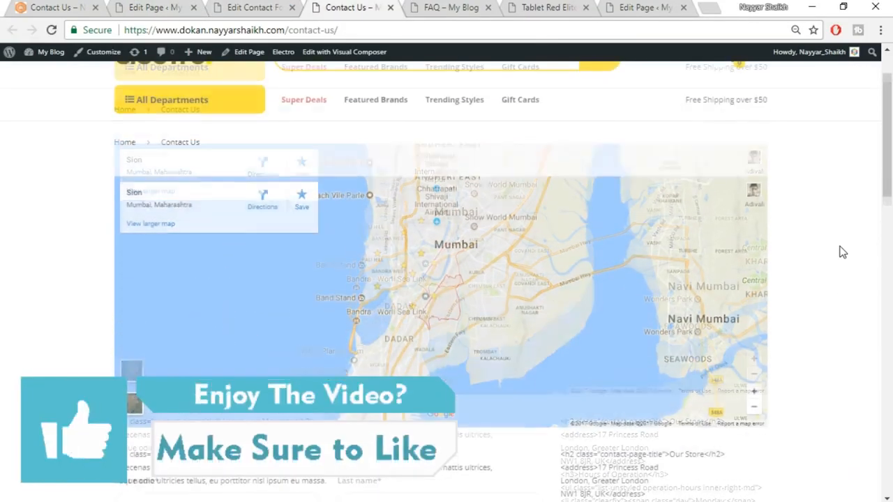
scroll(473, 307, "down", 3)
left_click_drag(206, 249, 105, 253)
left_click(325, 270)
left_click(115, 252)
scroll(646, 297, "down", 2)
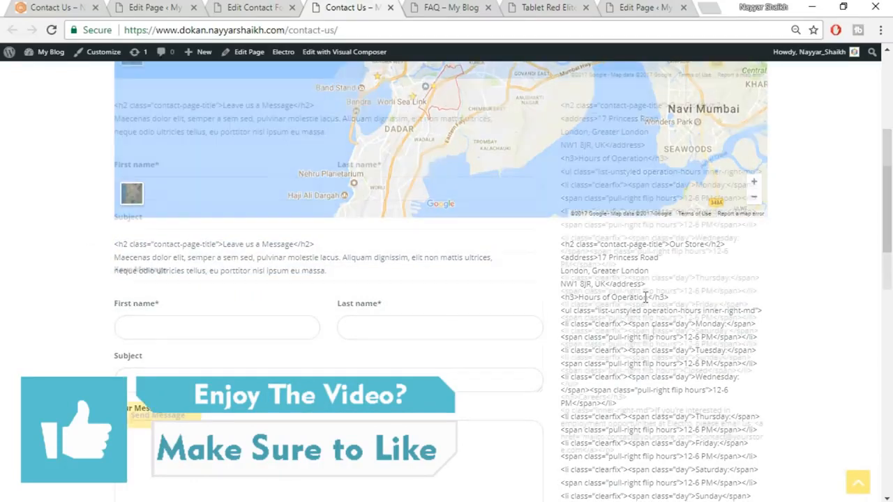
scroll(659, 370, "up", 1)
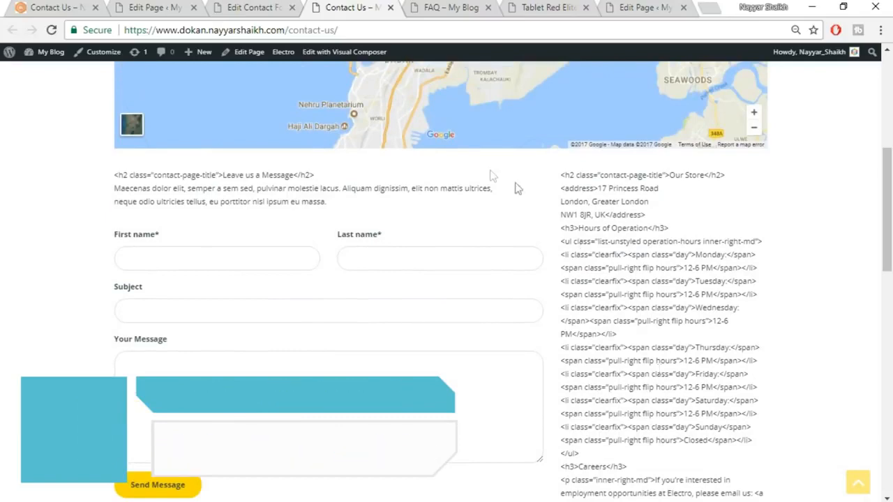
left_click(250, 7)
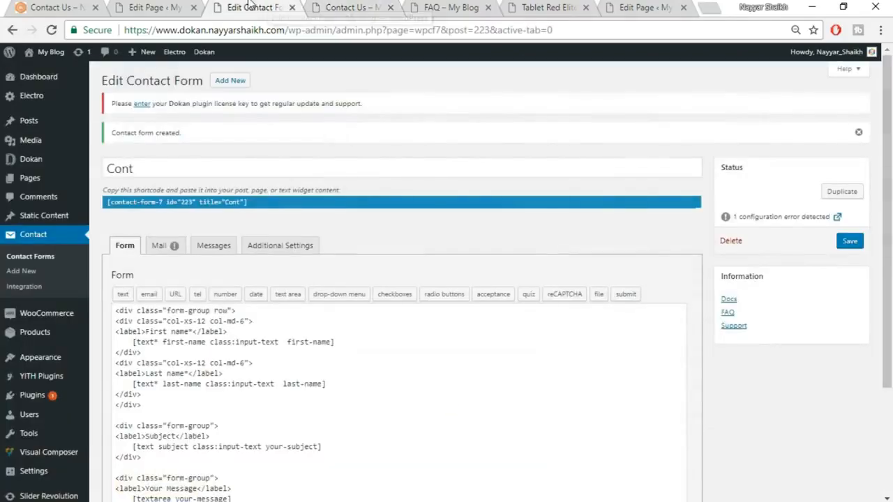
left_click(155, 7)
scroll(330, 213, "down", 2)
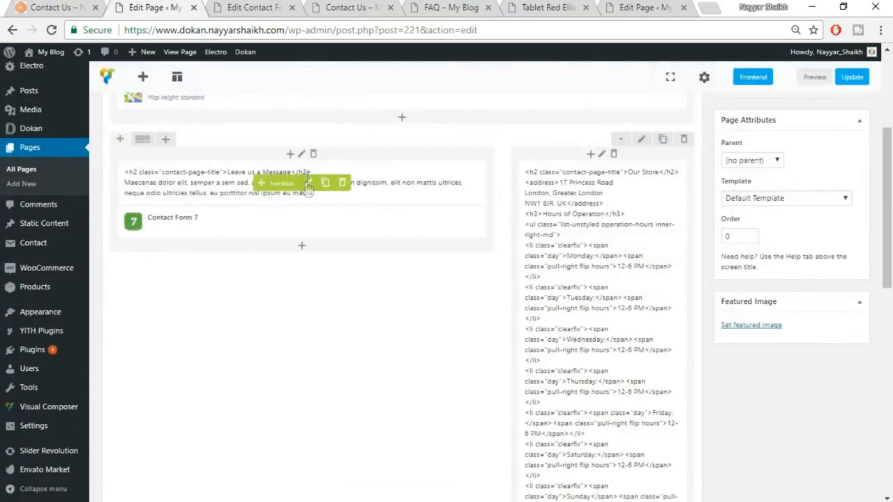
- Clear the Leave us a Message block and paste its heading and paragraph HTML in the Text tab
left_click(307, 182)
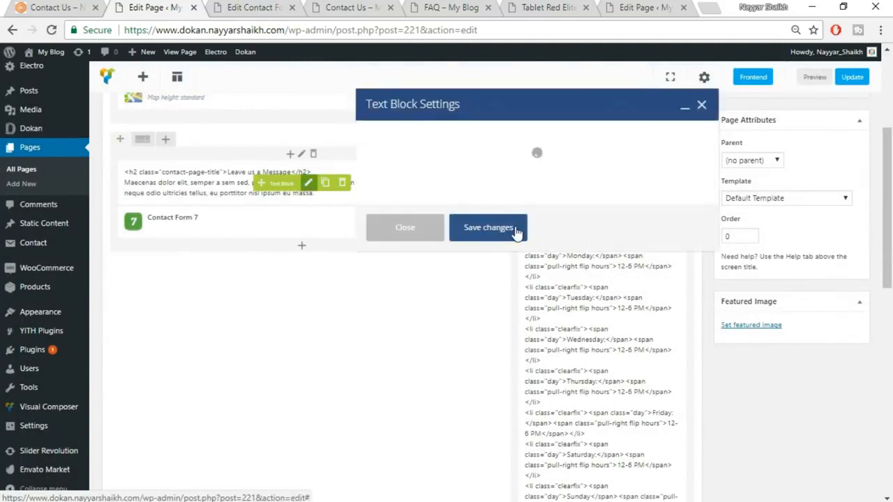
key("ctrl+a")
key("ctrl+c")
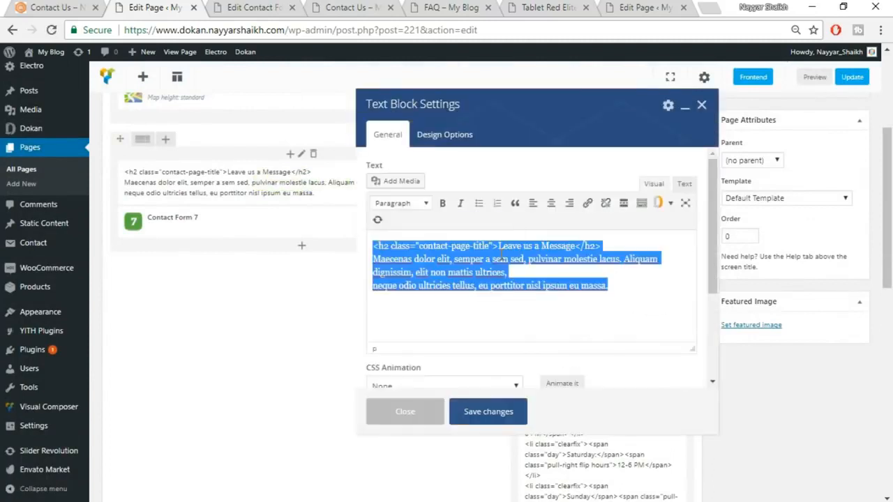
key("BackSpace")
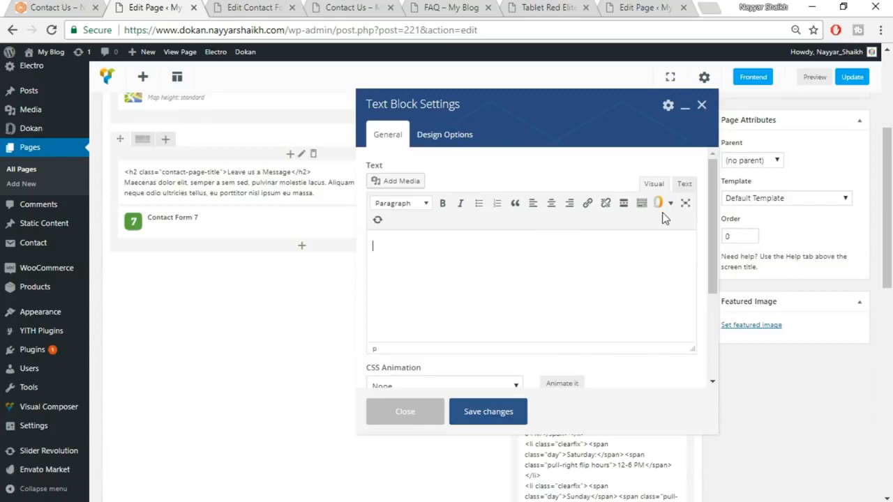
left_click(686, 184)
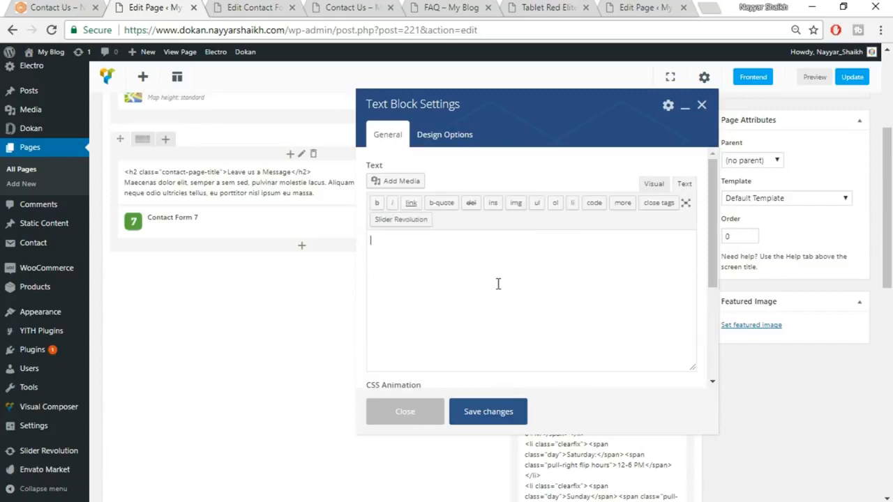
key("ctrl+v")
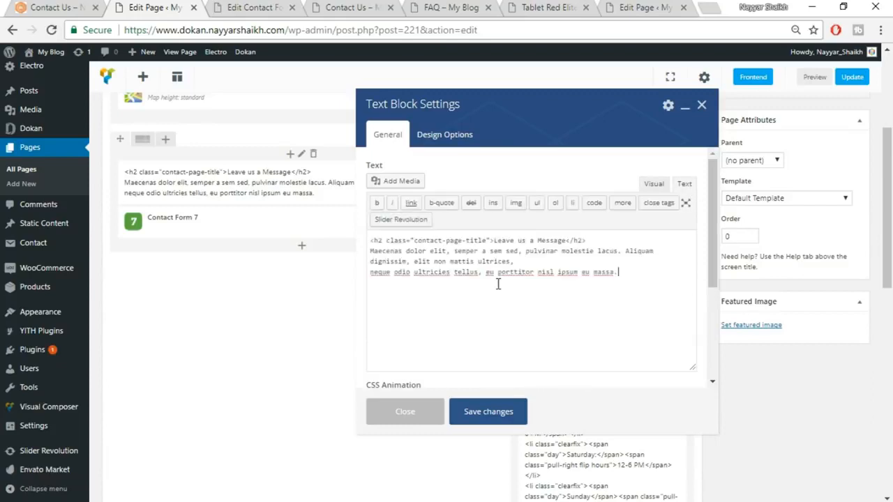
left_click(488, 411)
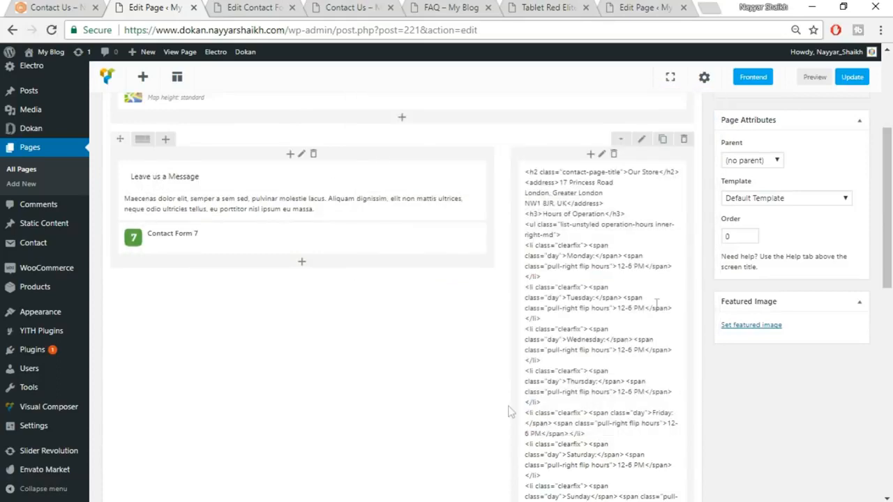
- Re-paste the Our Store address, opening hours and Careers HTML in the Text tab, then update the page
left_click(608, 377)
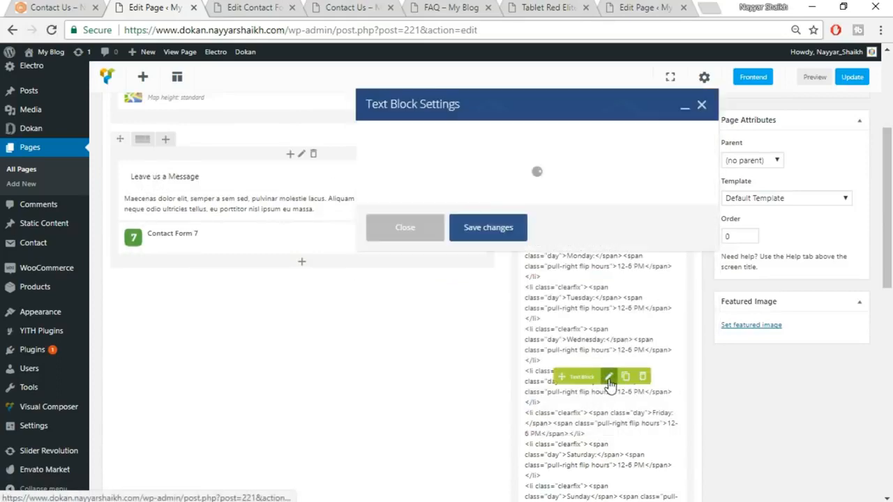
key("ctrl+a")
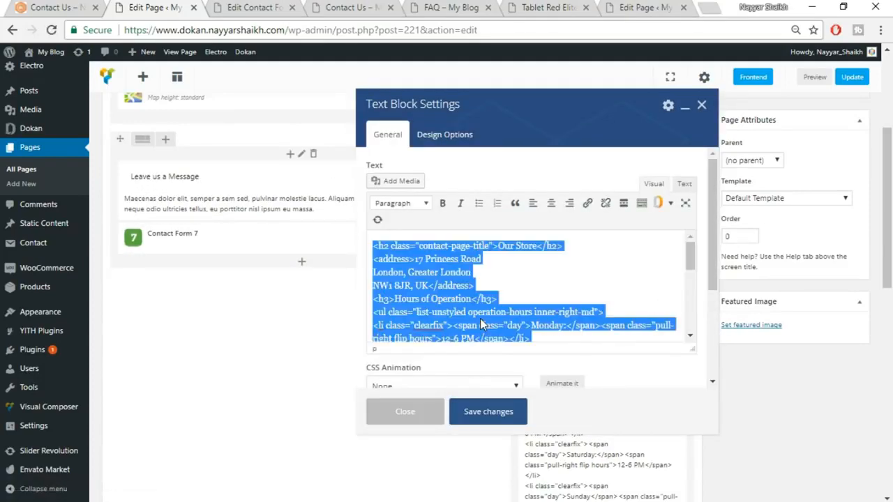
key("BackSpace")
left_click(684, 185)
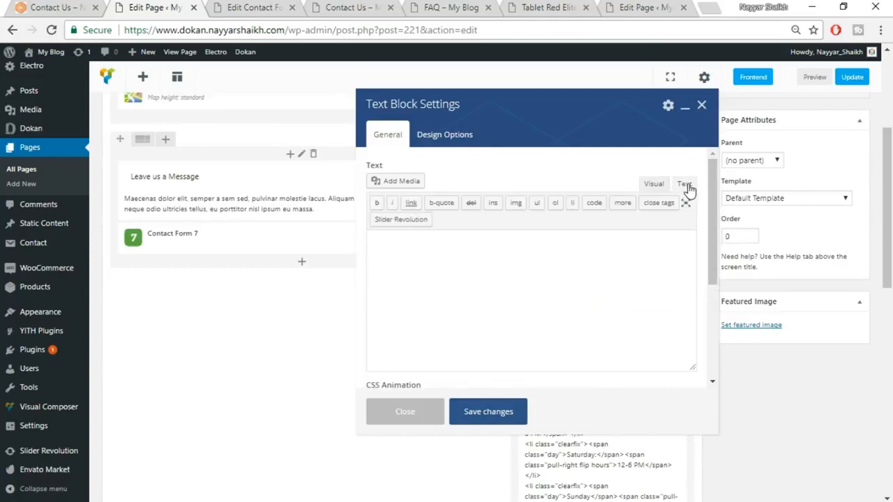
key("ctrl+v")
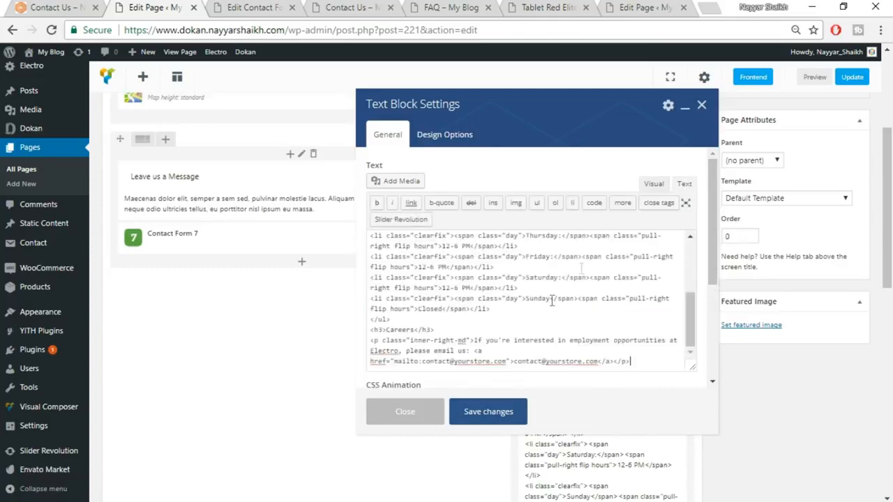
left_click(488, 412)
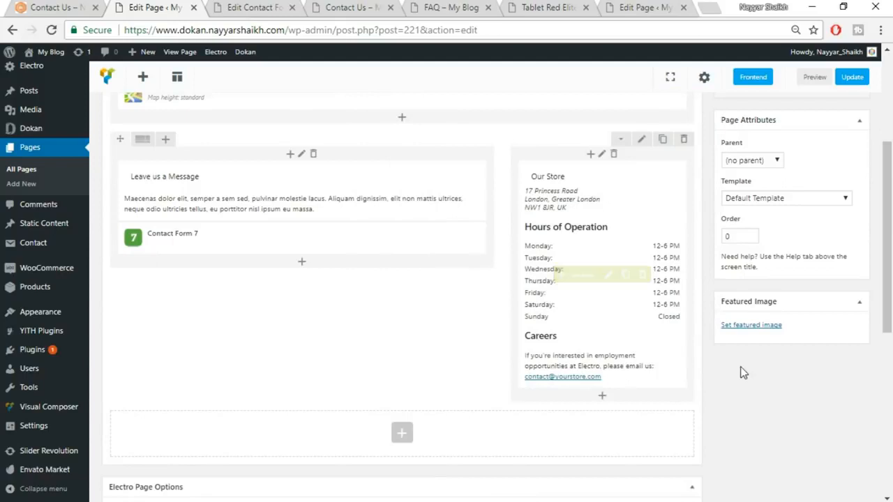
scroll(741, 373, "down", 2)
scroll(741, 373, "up", 5)
left_click(843, 294)
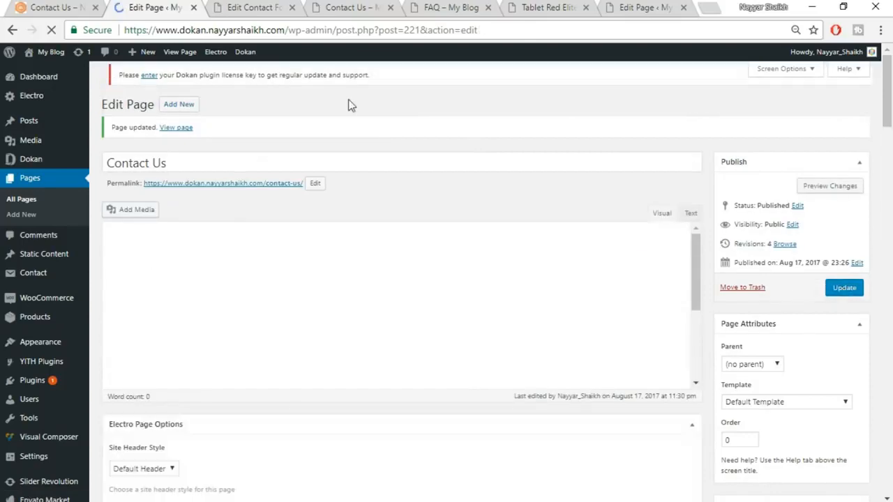
- Reload the live Contact Us page to check the formatted sections, then scroll the Electro demo page
left_click(360, 5)
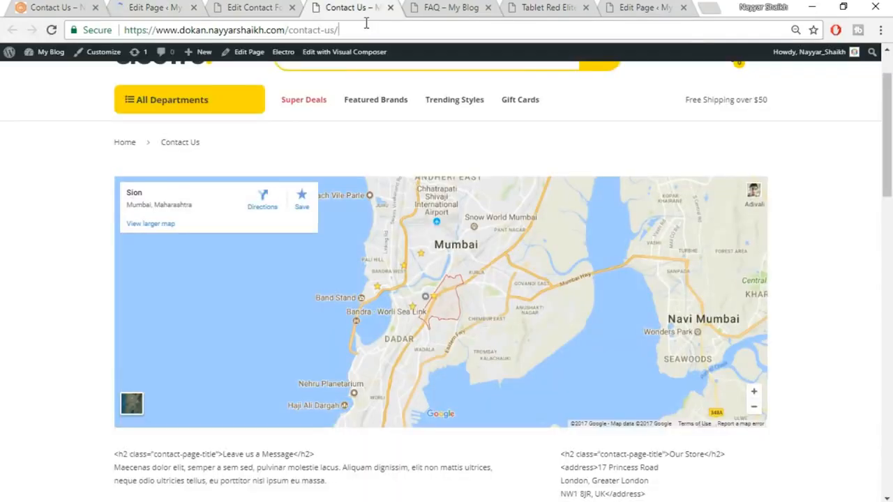
left_click(366, 24)
key("Return")
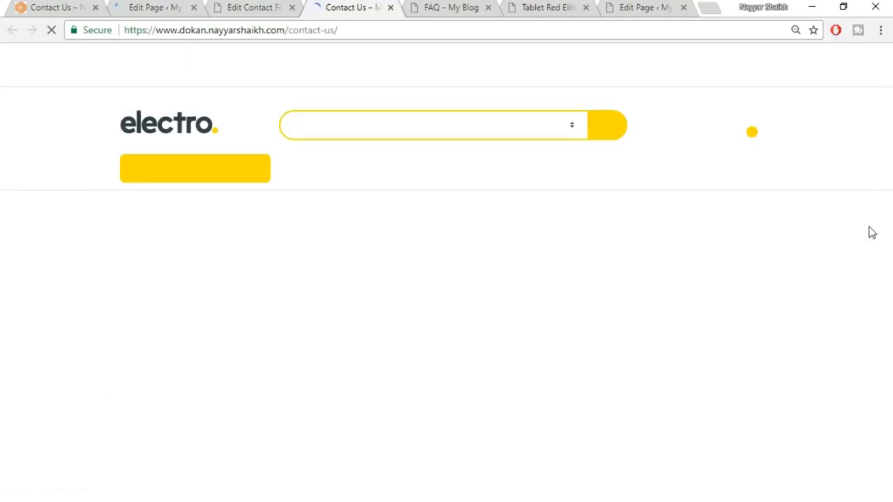
scroll(871, 232, "down", 1)
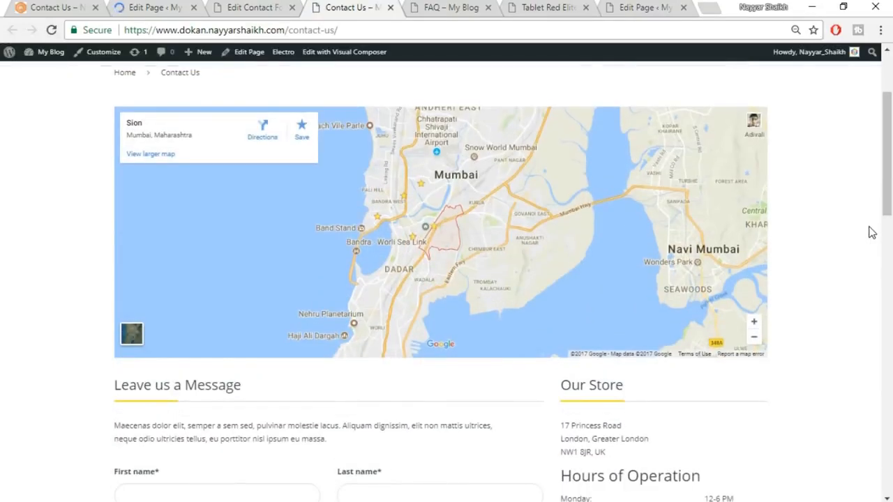
scroll(706, 258, "down", 4)
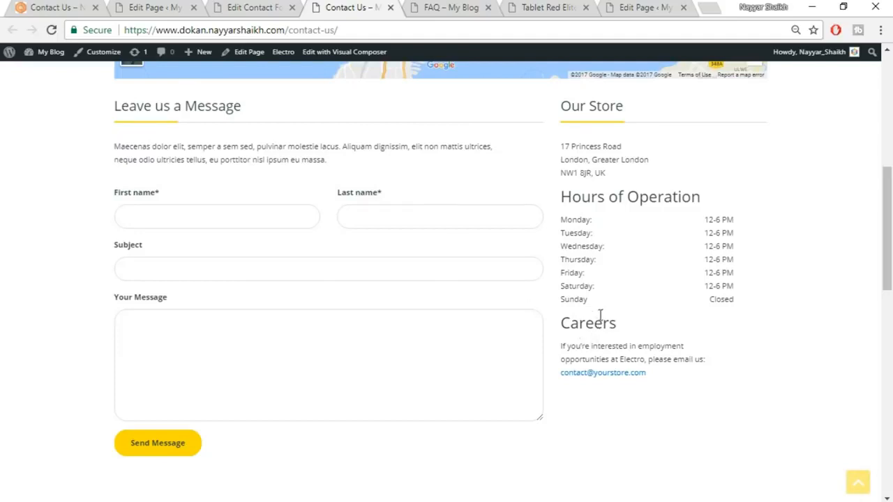
left_click(105, 7)
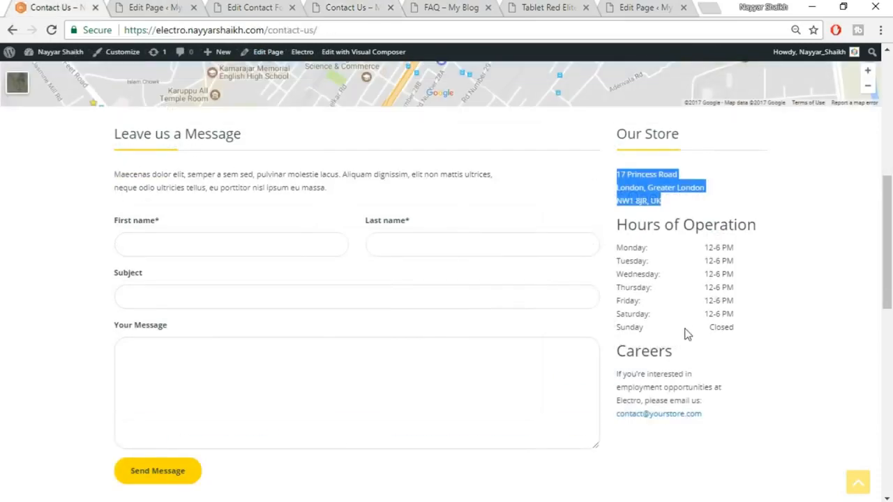
scroll(687, 331, "down", 9)
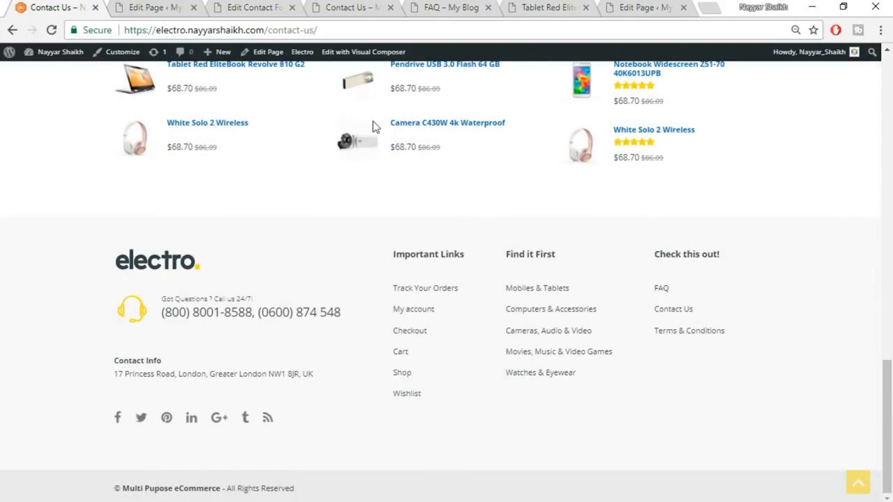
- Create a new menu named FooterMenu
left_click(179, 6)
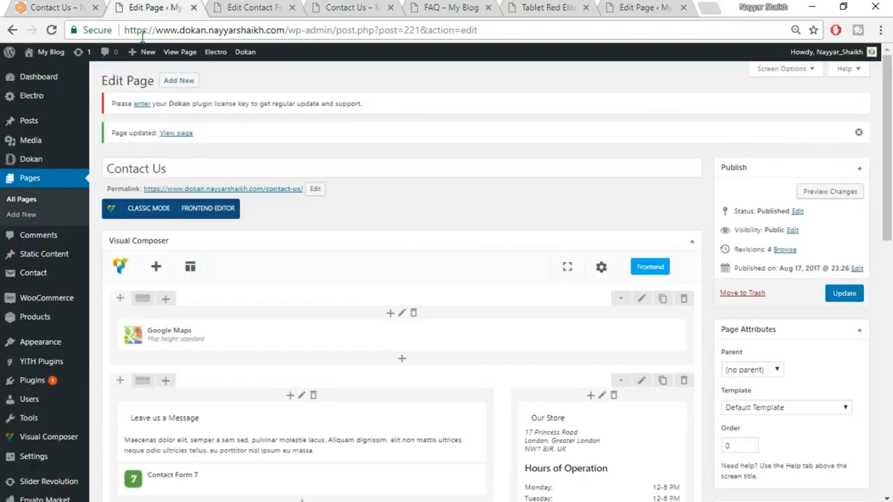
scroll(64, 310, "down", 2)
mouse_move(60, 312)
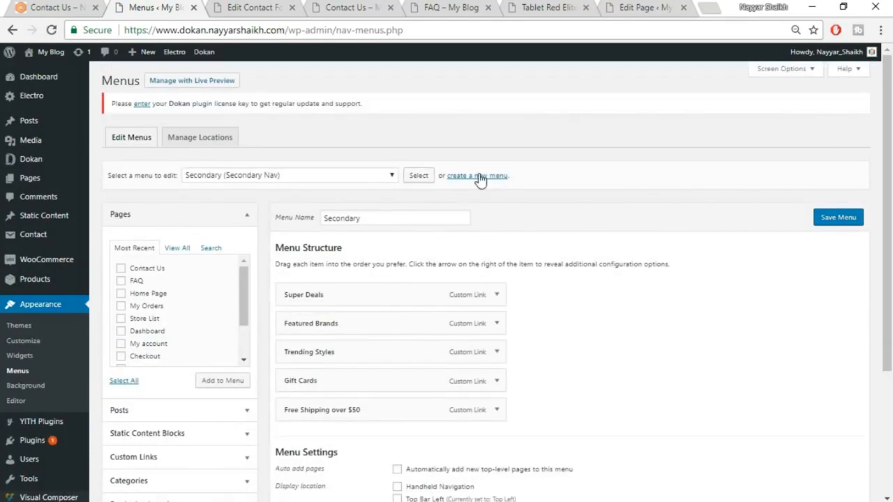
left_click(479, 176)
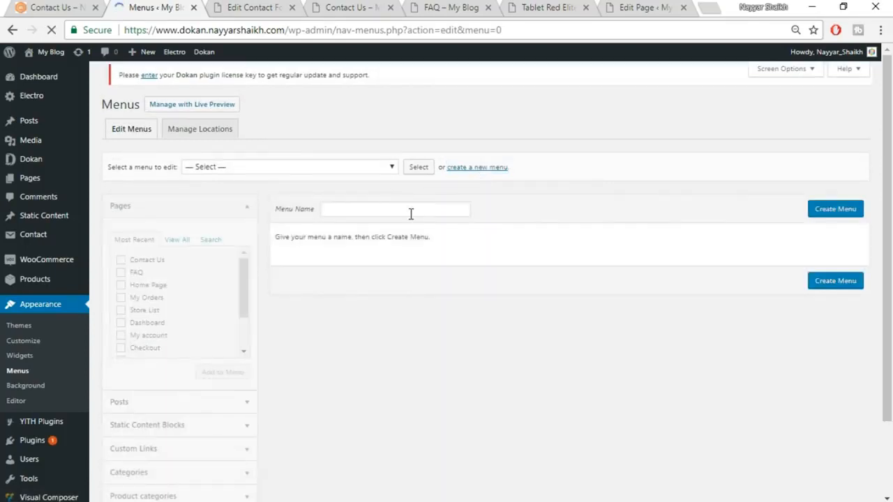
left_click(411, 215)
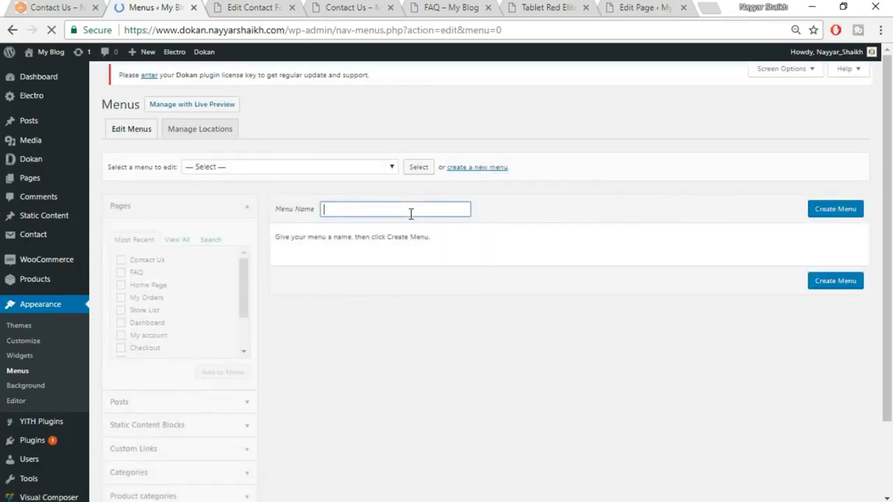
type("Foo")
key("Down")
key("Return")
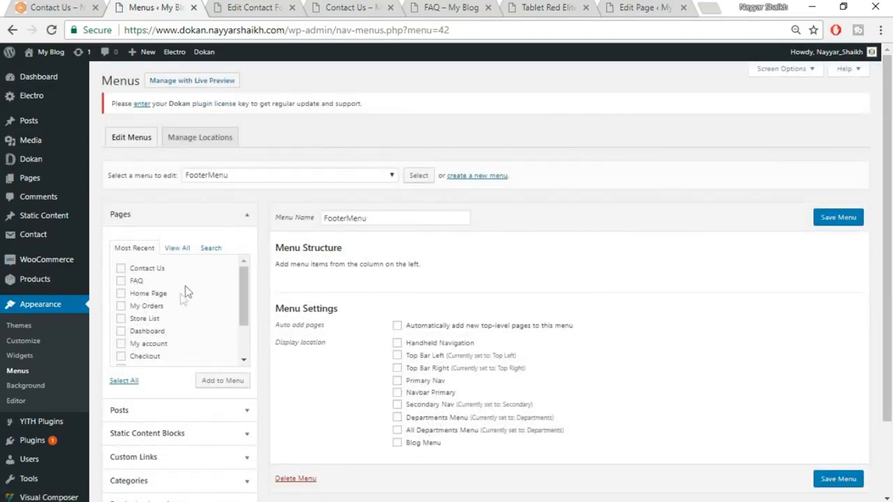
- Add the Contact Us and FAQ pages to FooterMenu
left_click(121, 281)
scroll(163, 355, "down", 2)
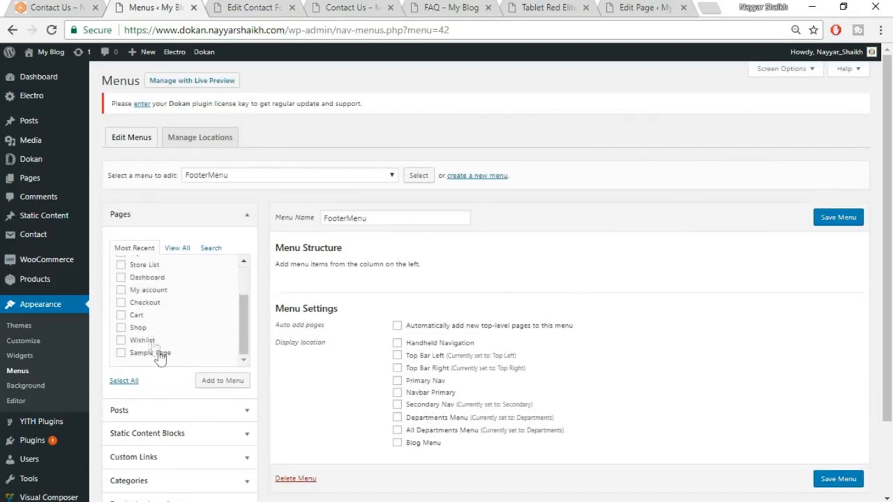
left_click(179, 253)
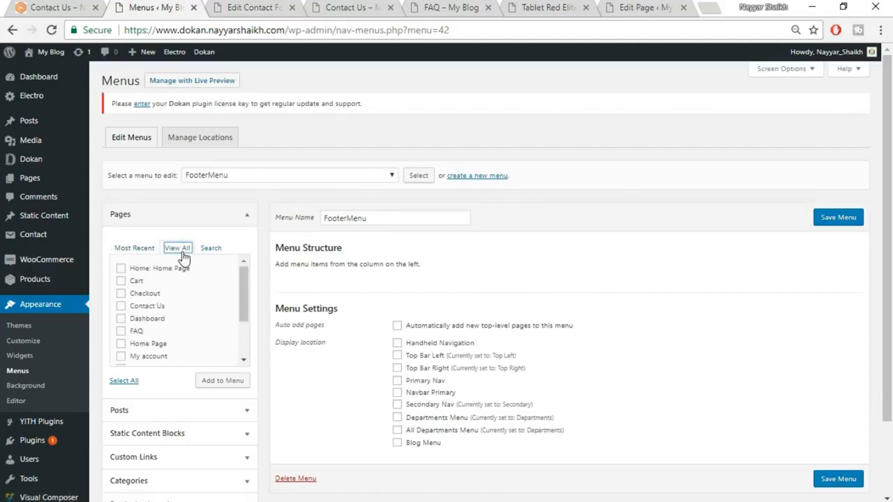
left_click(152, 307)
left_click(136, 331)
left_click(224, 382)
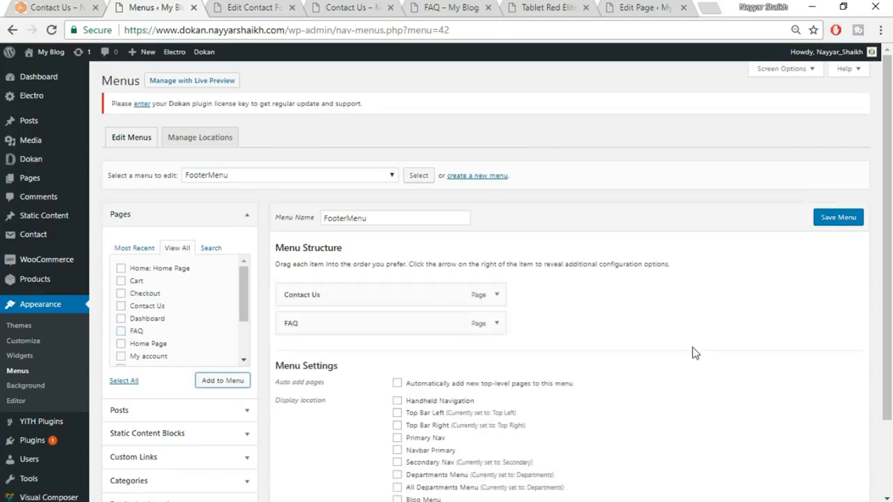
- Add a custom link with URL # and text Terms & Conditions copied from the demo footer
scroll(694, 354, "down", 2)
left_click(169, 389)
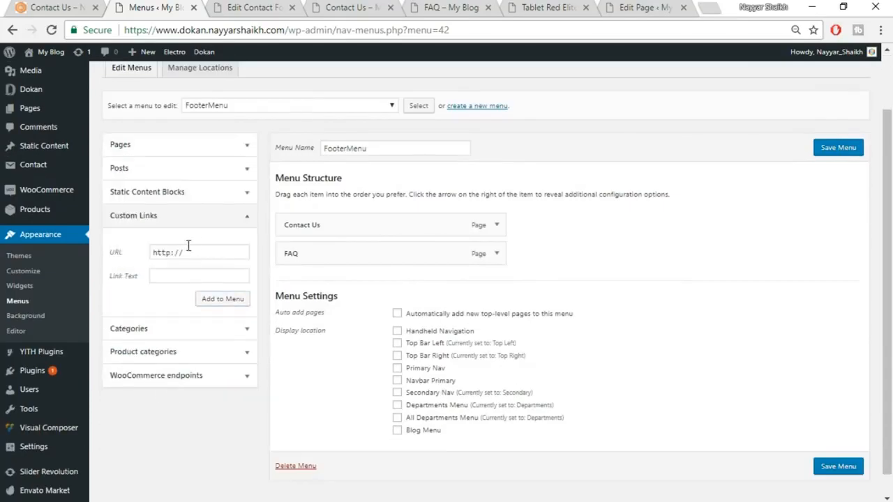
left_click_drag(200, 258, 139, 258)
type("#")
key("Tab")
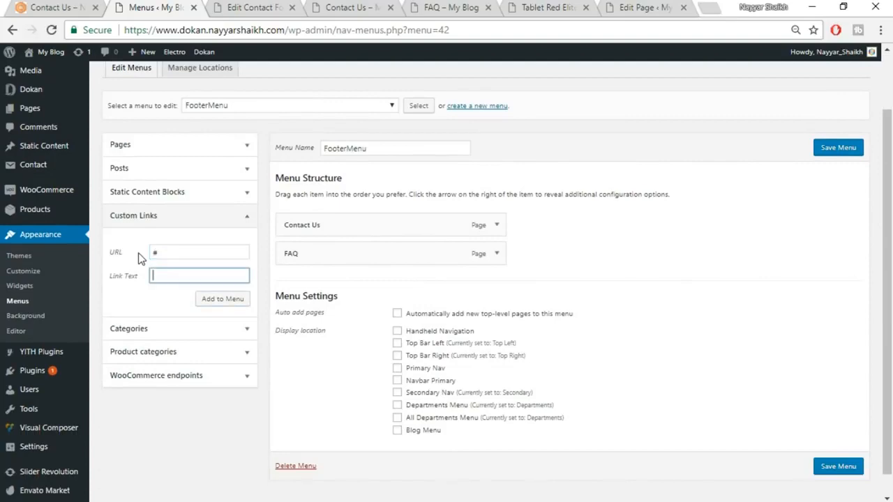
left_click(77, 7)
left_click_drag(754, 331, 664, 327)
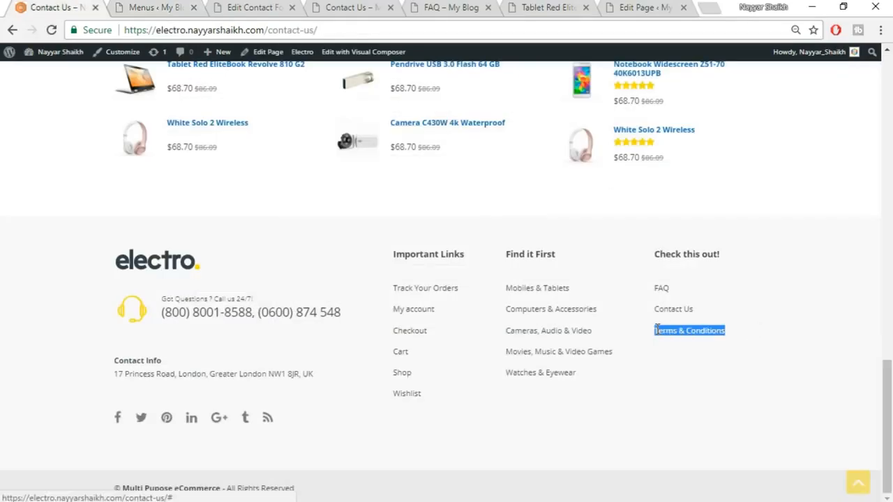
key("ctrl+c")
left_click(157, 7)
key("ctrl+v")
left_click(223, 304)
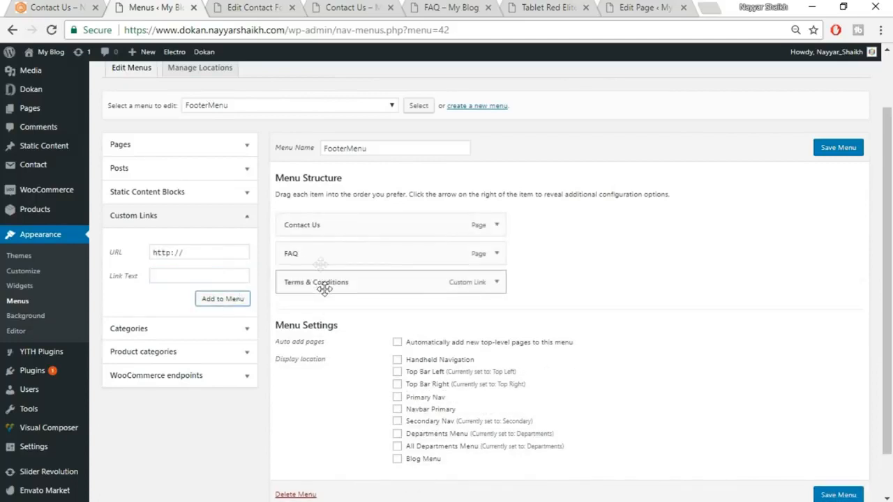
- Move FAQ above Contact Us and save FooterMenu
left_click_drag(320, 254, 320, 217)
left_click(837, 494)
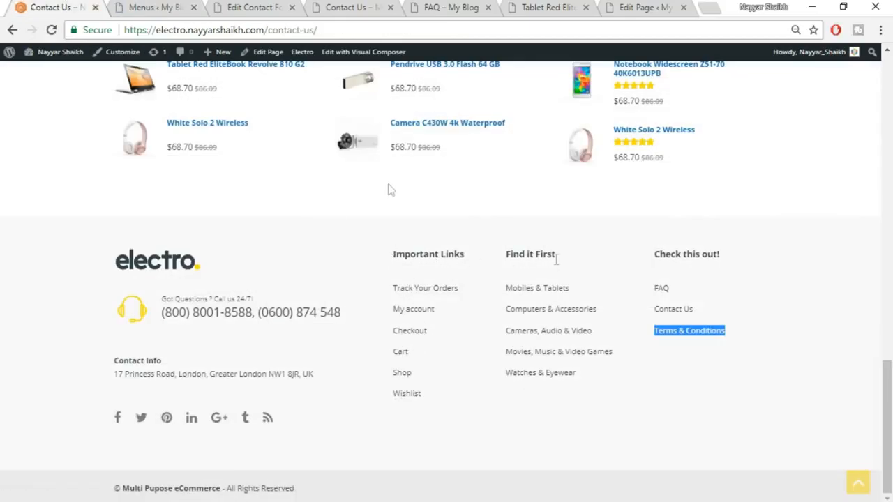
left_click(148, 7)
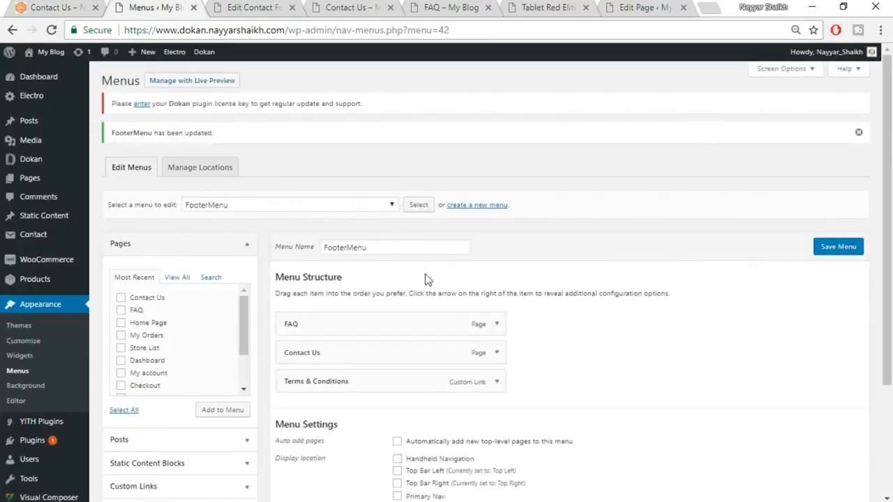
- Create a new menu named Important Links, copying the name from the storefront footer heading
left_click(481, 206)
key("ctrl+shift+Tab")
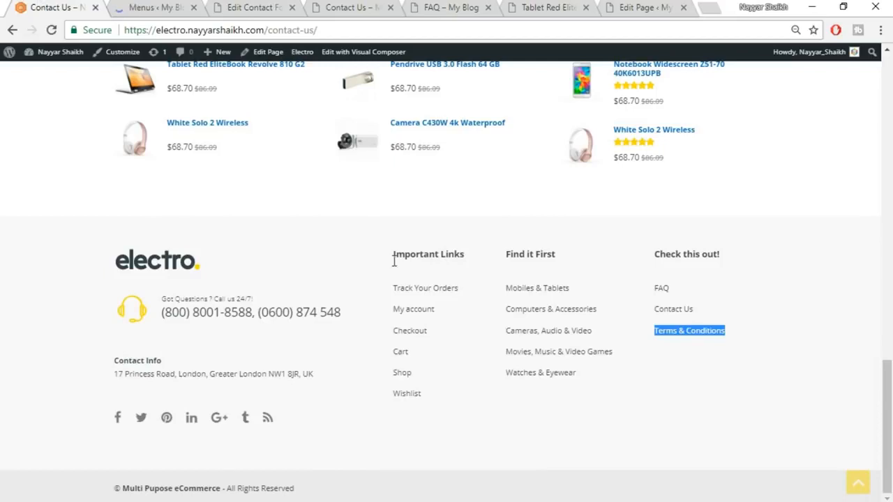
left_click(394, 262)
left_click_drag(422, 254, 418, 394)
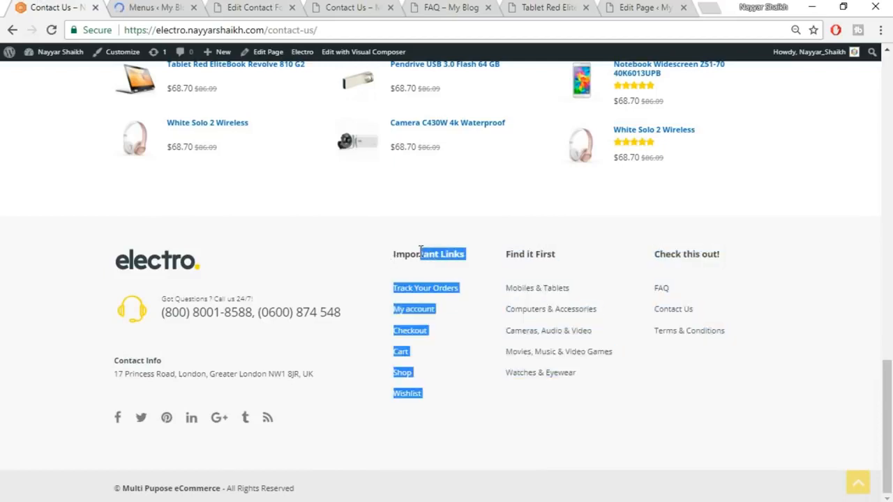
triple_click(419, 255)
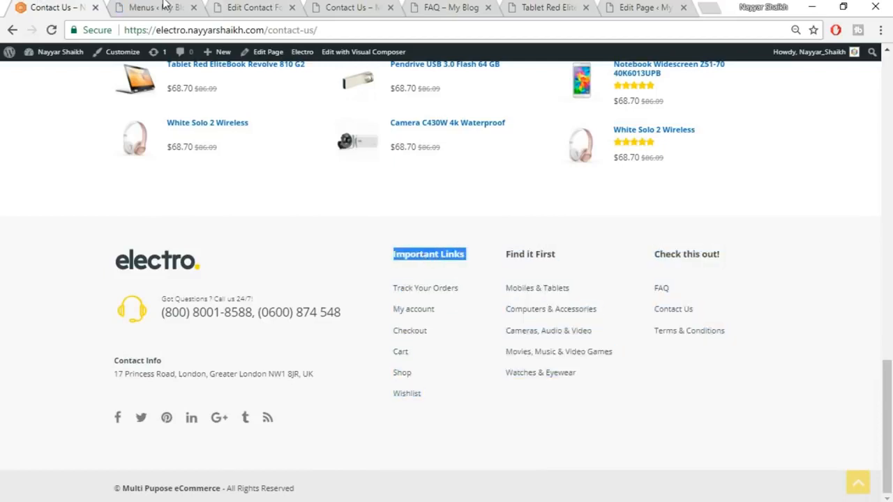
left_click(166, 7)
left_click(350, 221)
key("ctrl+v")
left_click(824, 216)
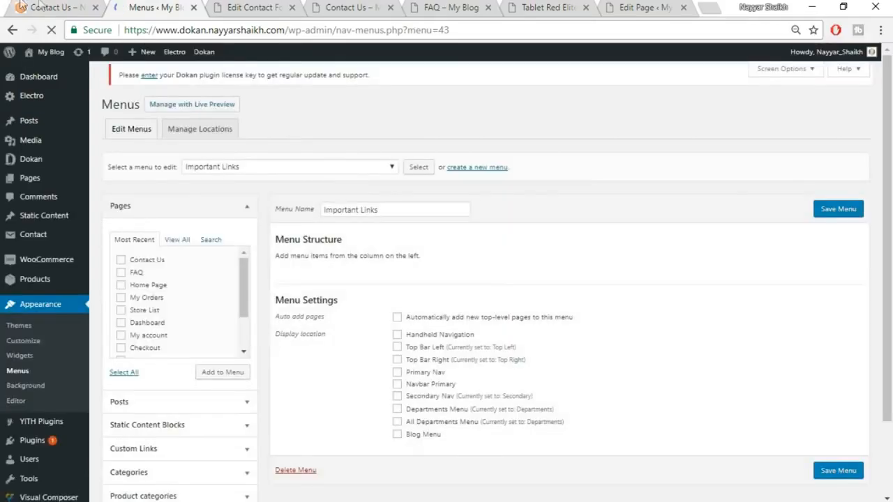
- Add the Cart, My account, My Orders and Wishlist pages to Important Links and save it
left_click(10, 7)
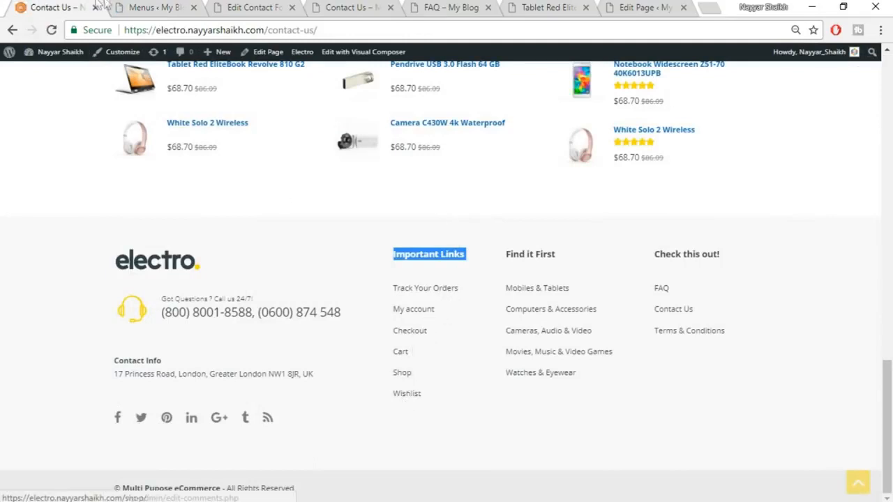
left_click(155, 7)
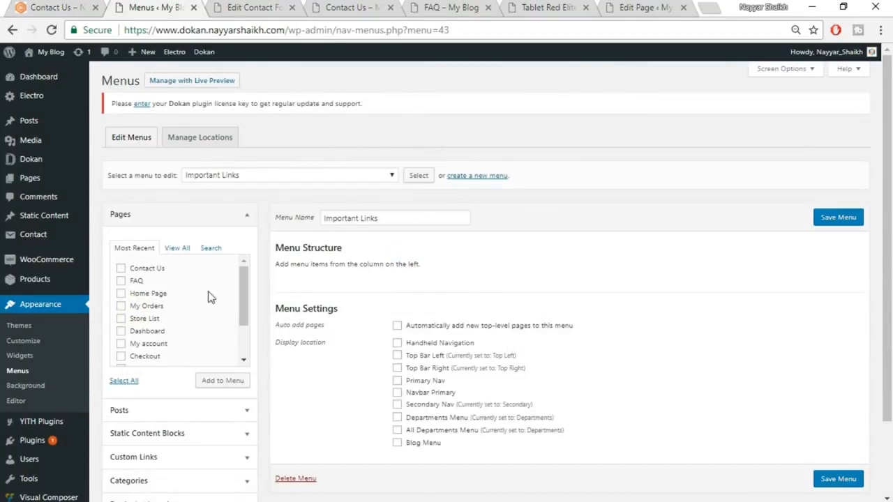
left_click(179, 254)
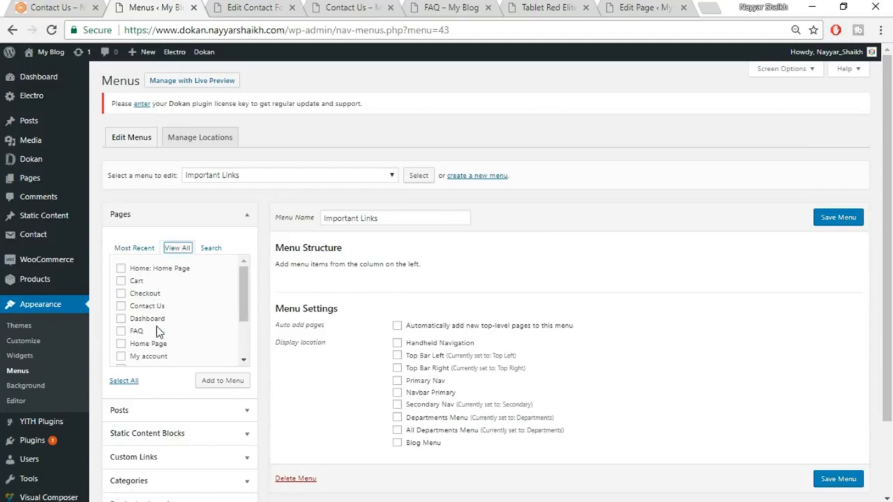
left_click(156, 357)
left_click(139, 281)
scroll(178, 313, "down", 2)
left_click(143, 353)
left_click(148, 307)
left_click(223, 384)
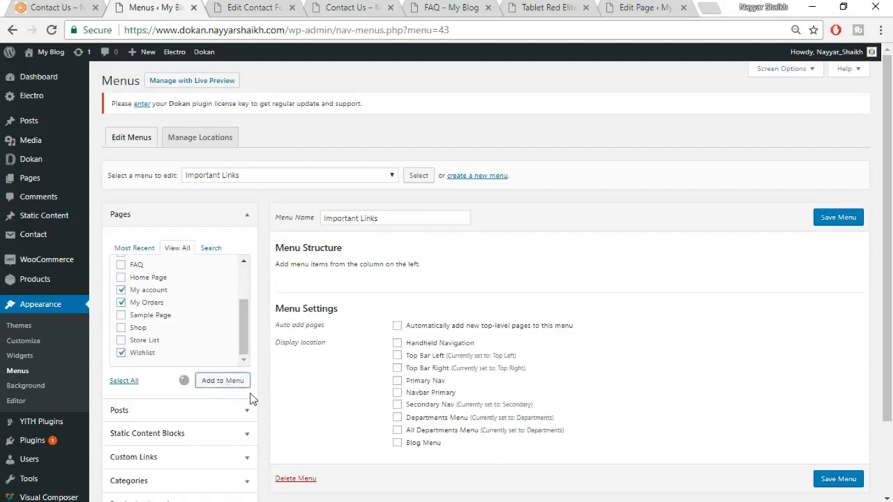
left_click(837, 217)
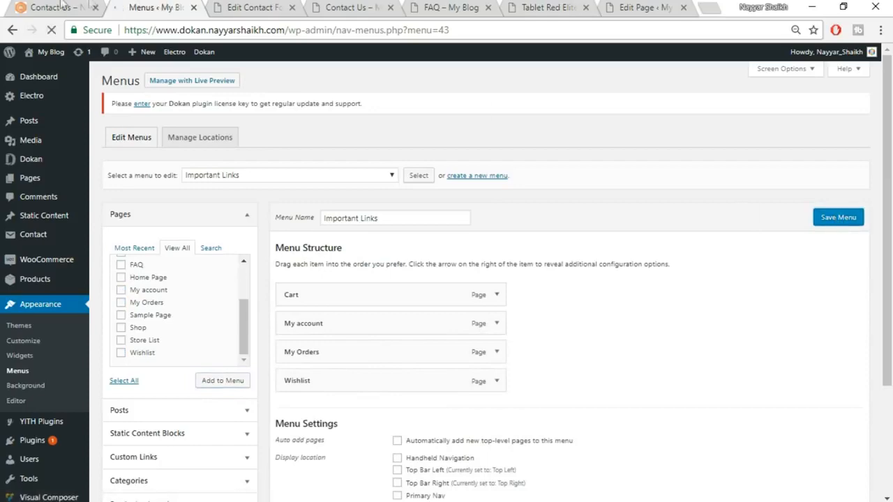
- Select the Find it First heading text in the storefront footer
left_click(62, 7)
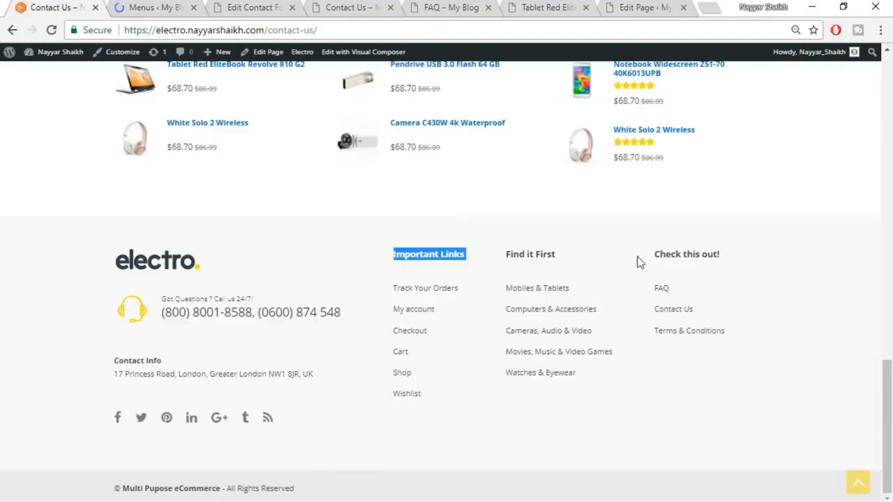
triple_click(539, 256)
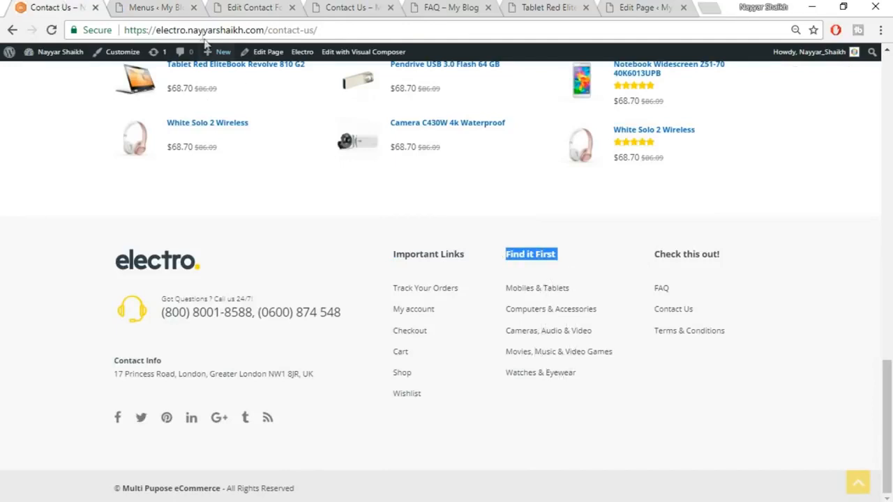
left_click(187, 12)
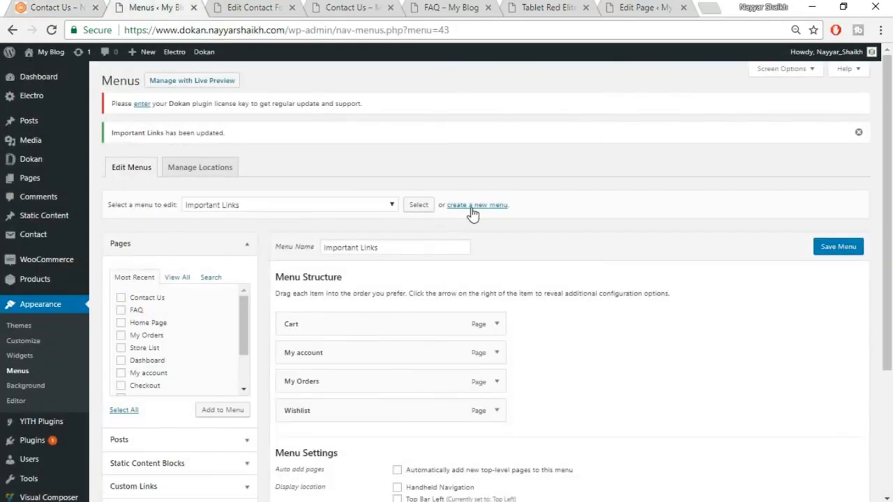
- Create another new menu named Find It First
left_click(470, 208)
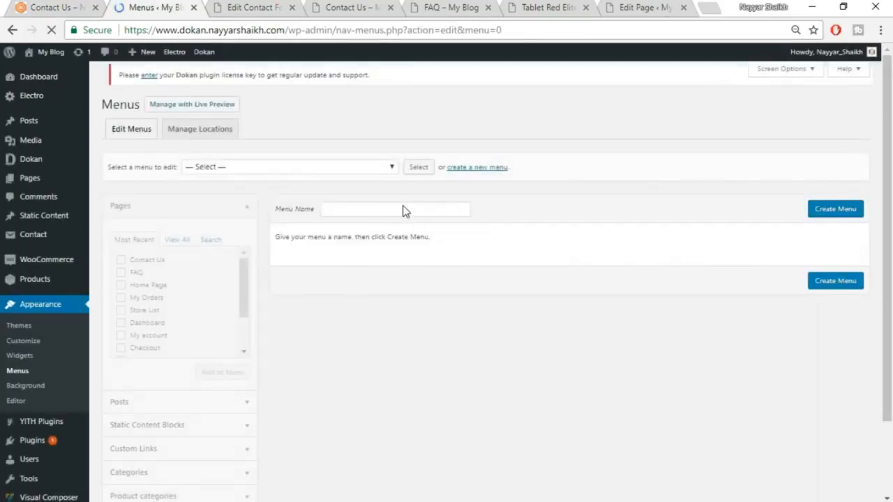
left_click(405, 219)
type("Find It First")
left_click(828, 221)
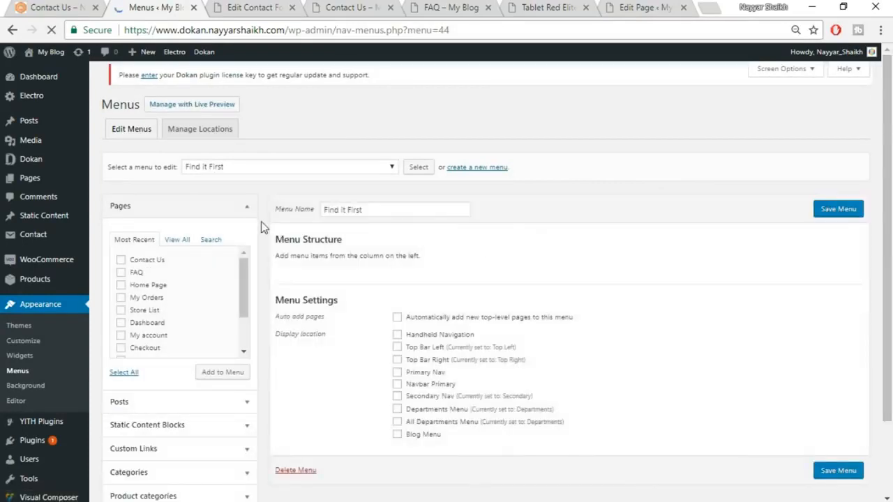
- Tick six product categories, from Mobiles & Tablets through Watches & Eyewear to Laptops
left_click(249, 209)
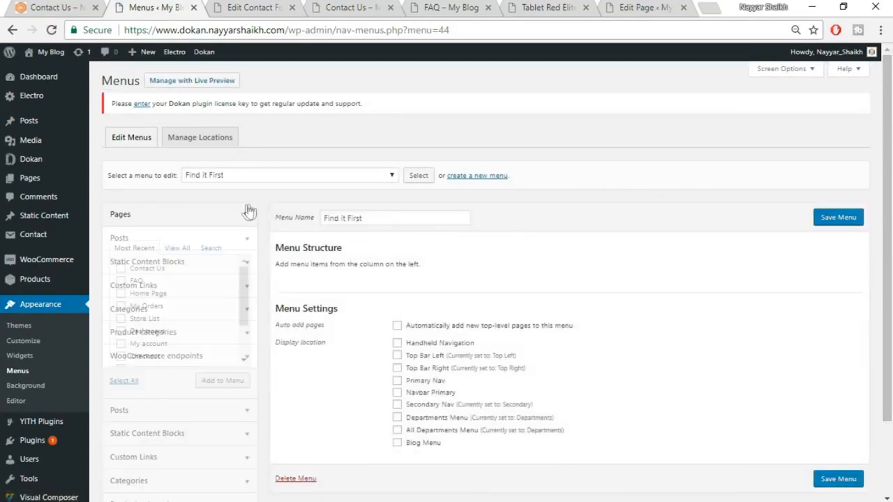
left_click(176, 317)
left_click(176, 316)
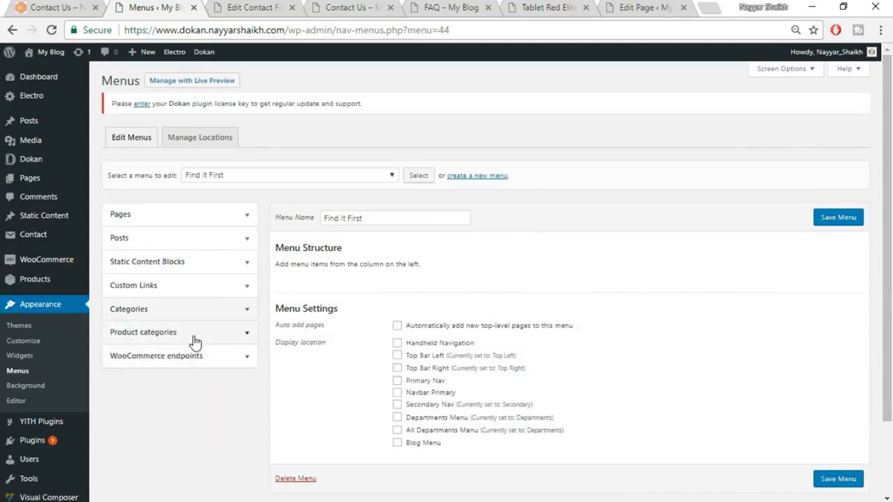
left_click(195, 341)
left_click(121, 386)
left_click(120, 398)
left_click(121, 411)
left_click(120, 423)
left_click(121, 436)
left_click(120, 448)
- Add the ticked categories to Find It First and save the menu
left_click(222, 486)
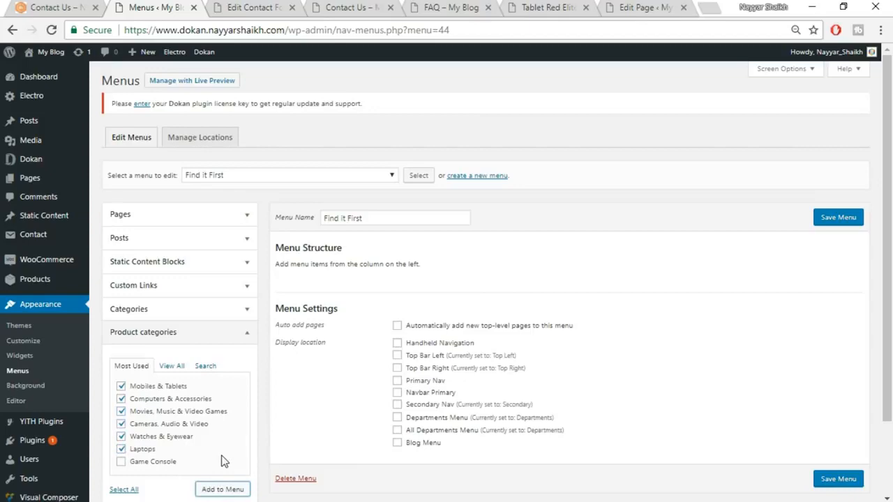
left_click(224, 489)
scroll(592, 279, "down", 3)
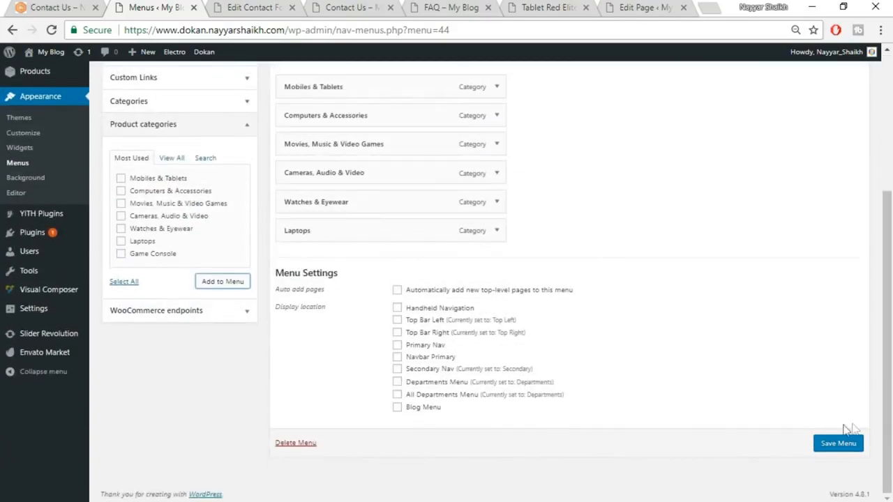
left_click(846, 448)
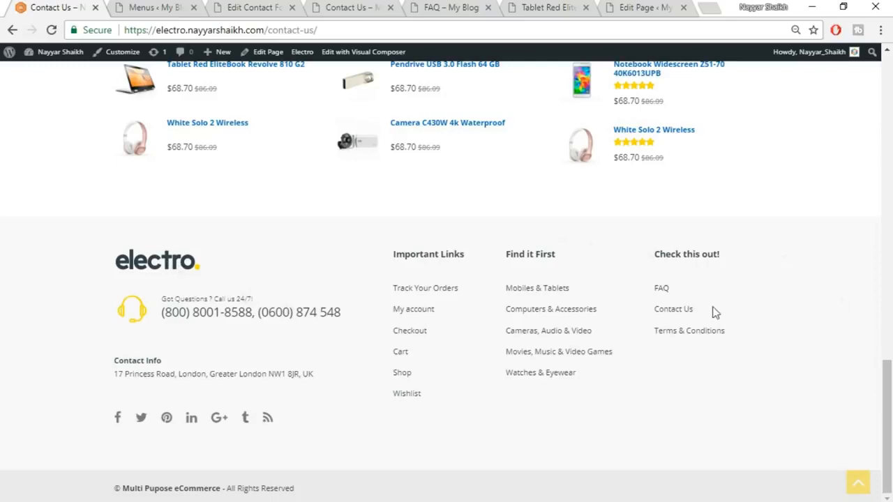
left_click(146, 7)
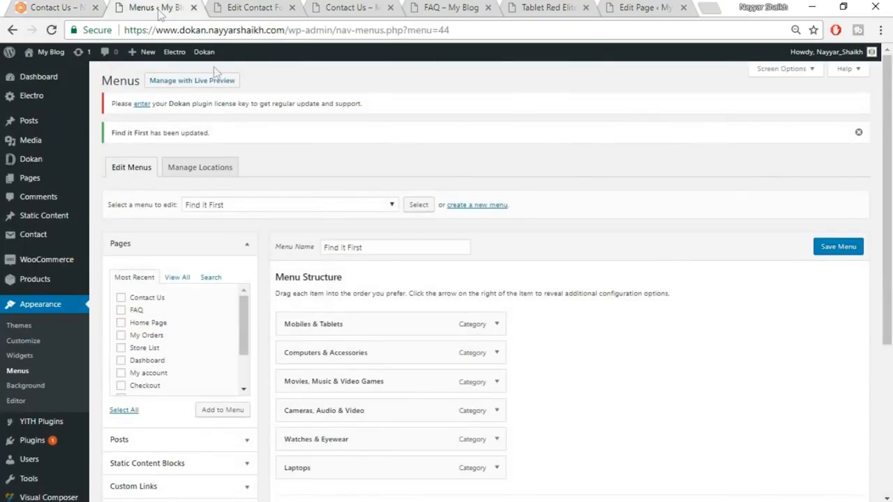
mouse_move(181, 60)
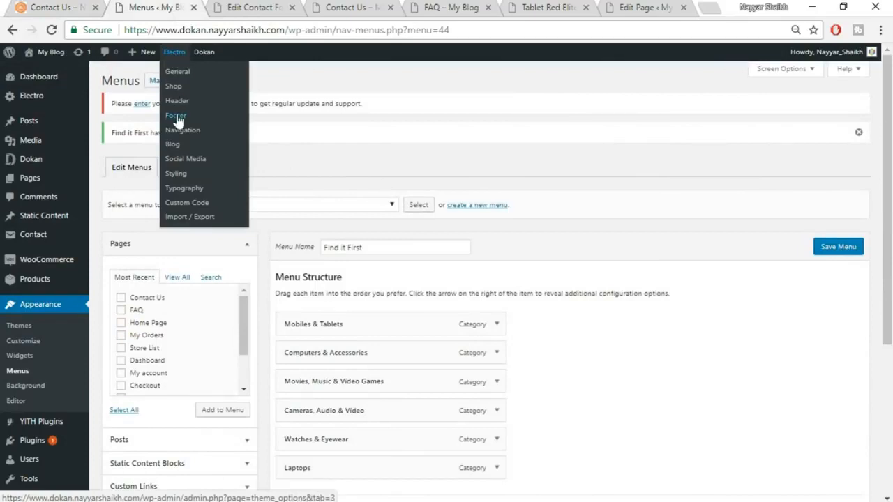
- In the theme's social media settings, paste # into the Twitter, Google+ and Pinterest URL fields
left_click(187, 166)
left_click(44, 8)
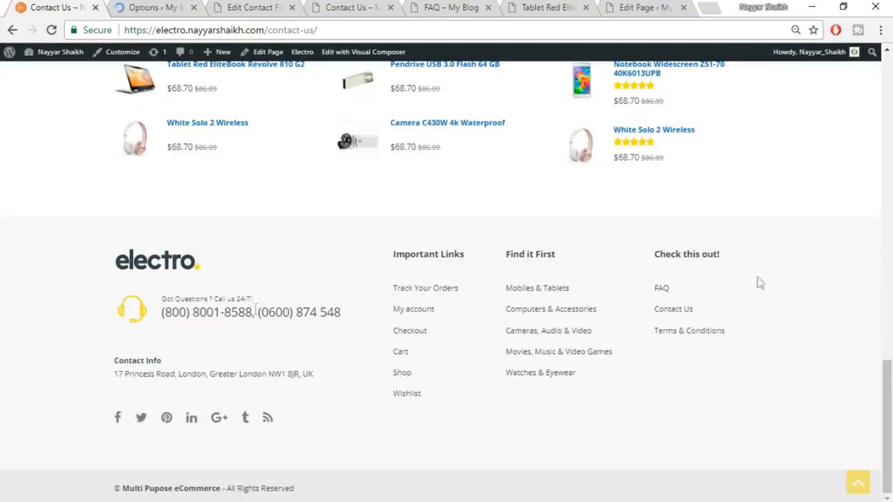
left_click(152, 7)
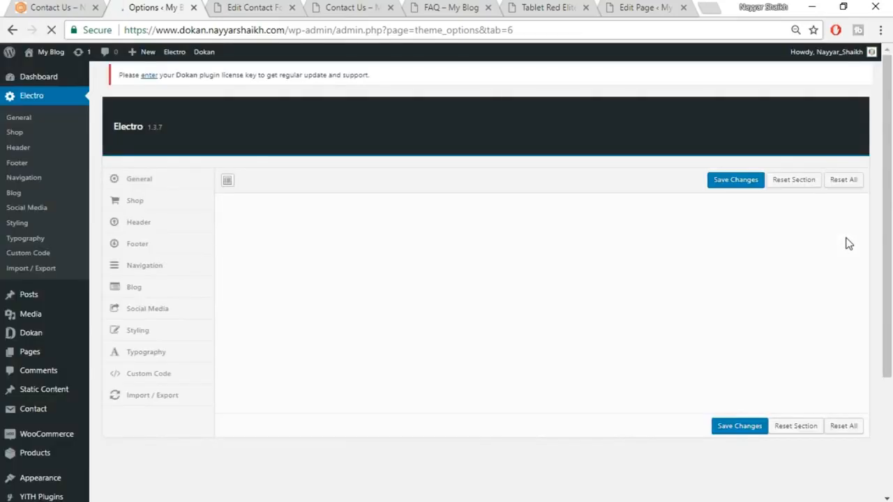
left_click(529, 264)
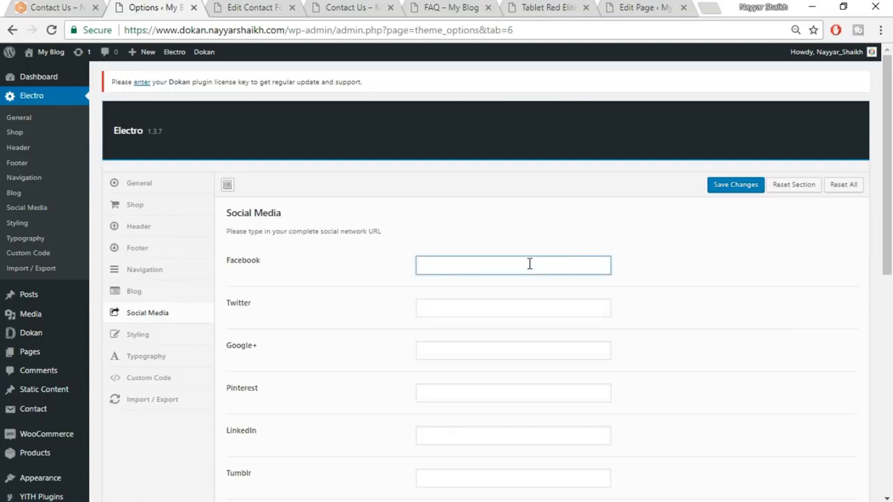
left_click(509, 312)
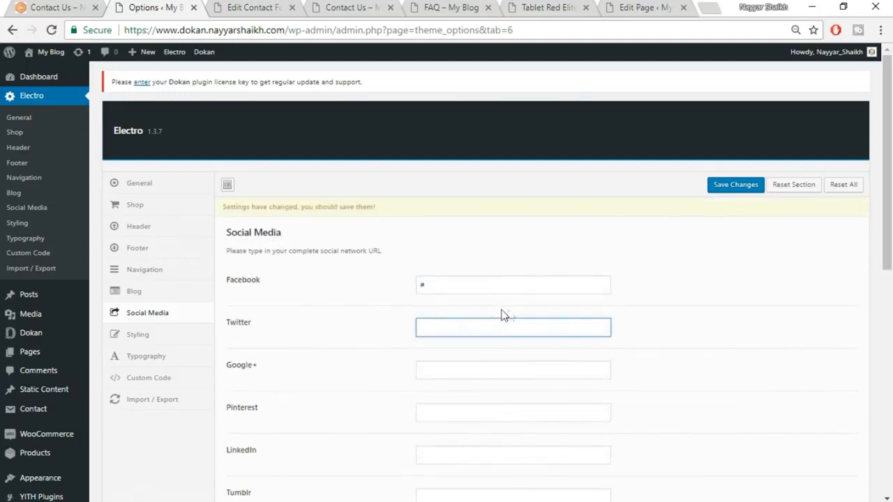
left_click_drag(475, 292, 409, 293)
key("ctrl+c")
left_click(468, 323)
key("ctrl+v")
scroll(525, 341, "down", 2)
left_click(466, 231)
key("ctrl+v")
left_click(458, 271)
key("ctrl+v")
left_click(459, 315)
- Paste # into the Tumblr and Instagram link fields and save the social media settings
left_click(454, 362)
key("ctrl+v")
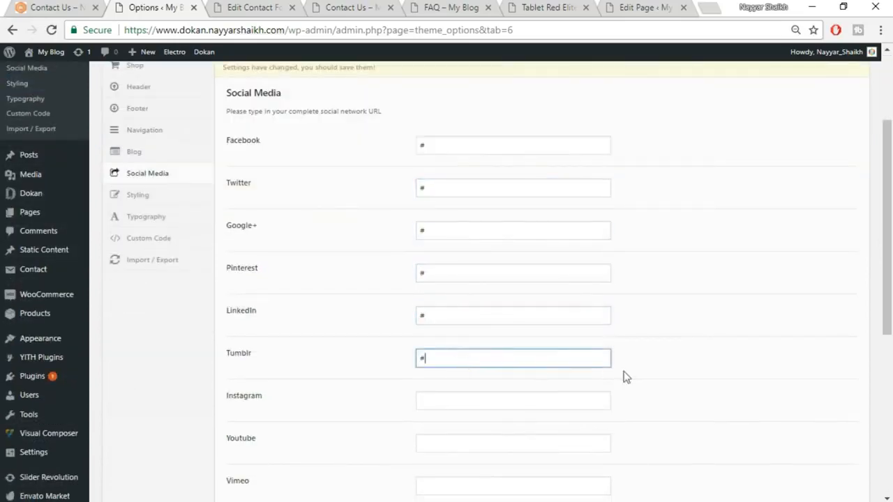
scroll(621, 374, "down", 2)
left_click(467, 279)
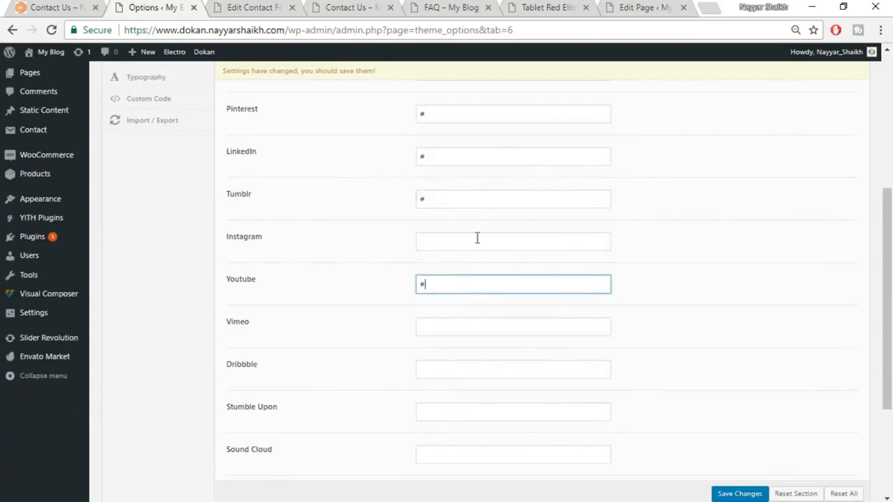
left_click(468, 241)
key("ctrl+v")
scroll(612, 305, "down", 1)
scroll(666, 375, "down", 2)
left_click(733, 465)
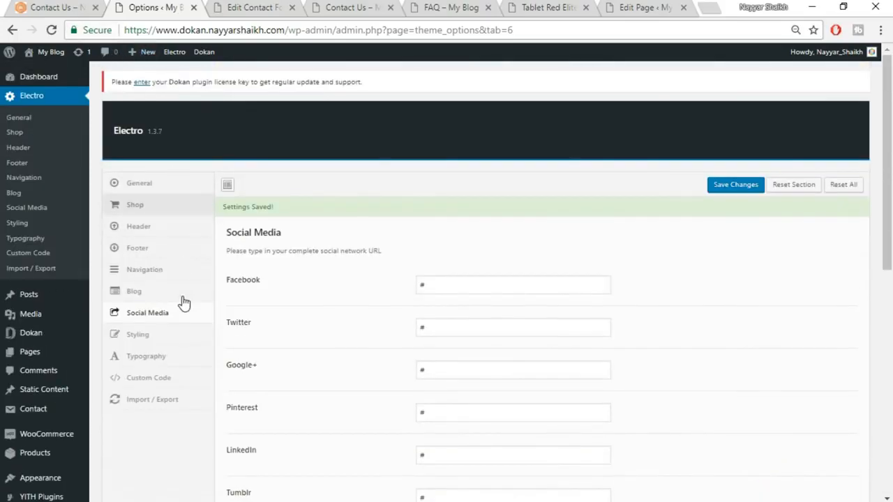
- Turn off the newsletter block in the theme's Footer settings
left_click(149, 255)
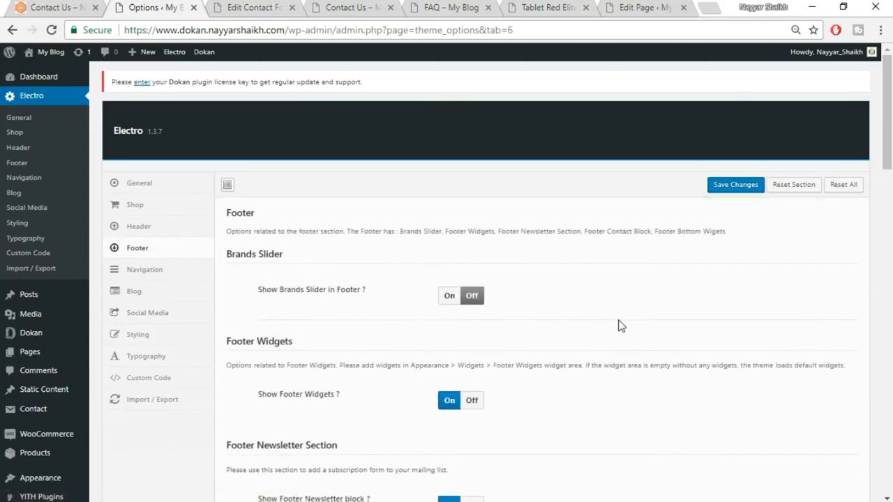
scroll(617, 325, "down", 1)
scroll(608, 343, "down", 2)
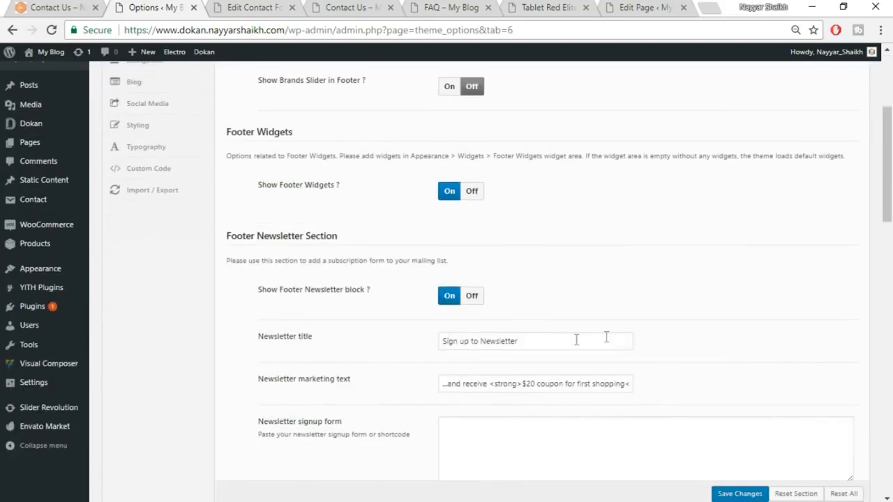
left_click(471, 295)
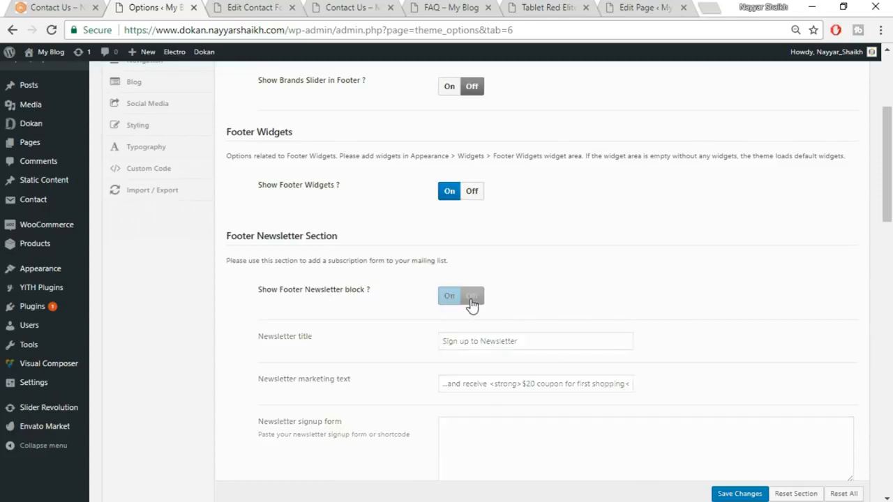
scroll(702, 313, "down", 3)
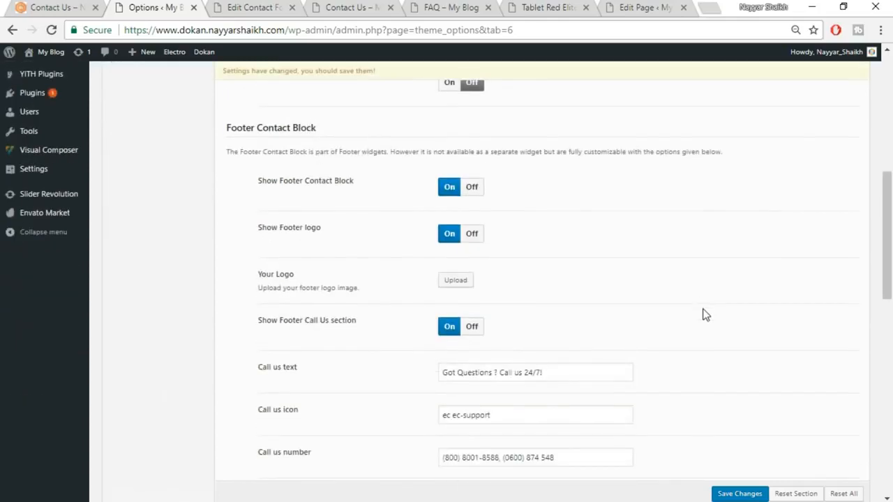
scroll(702, 315, "down", 2)
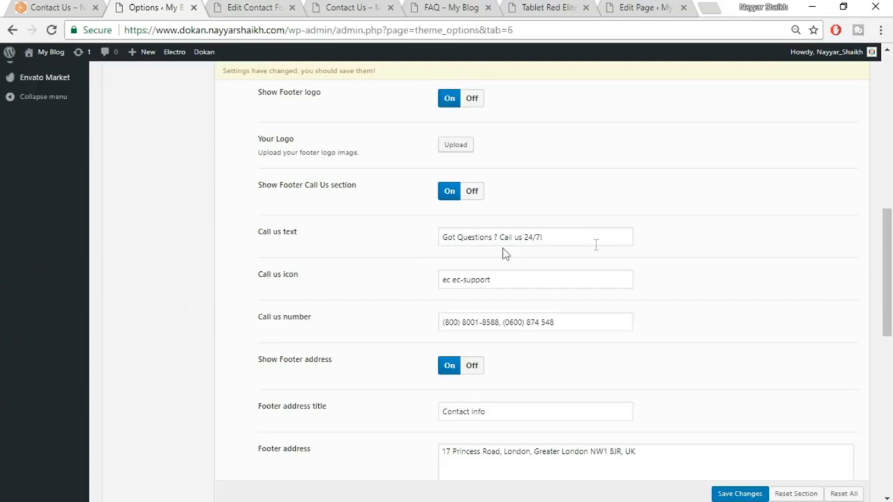
- Compare the footer settings with the live site footer's Got Questions call-us line
left_click(79, 3)
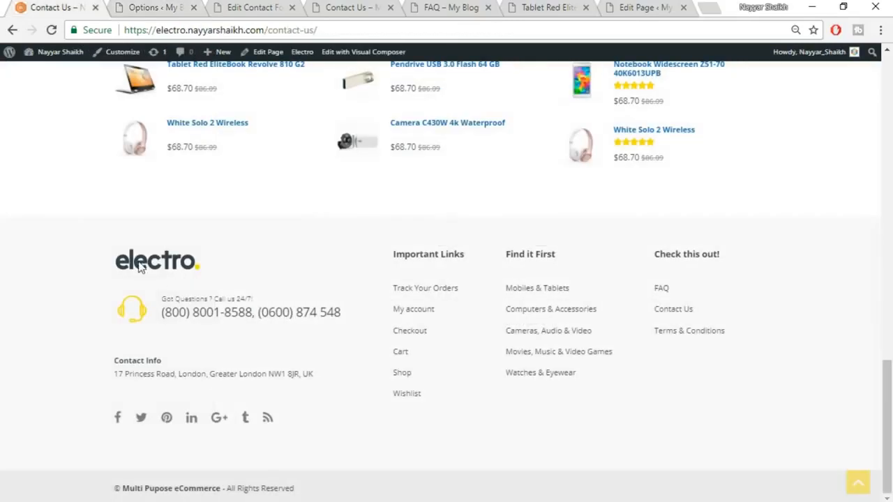
left_click(180, 6)
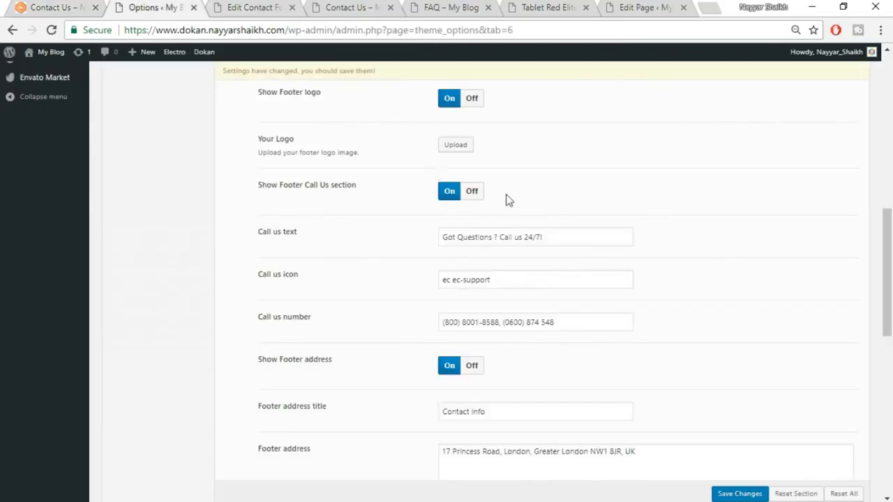
scroll(558, 258, "up", 1)
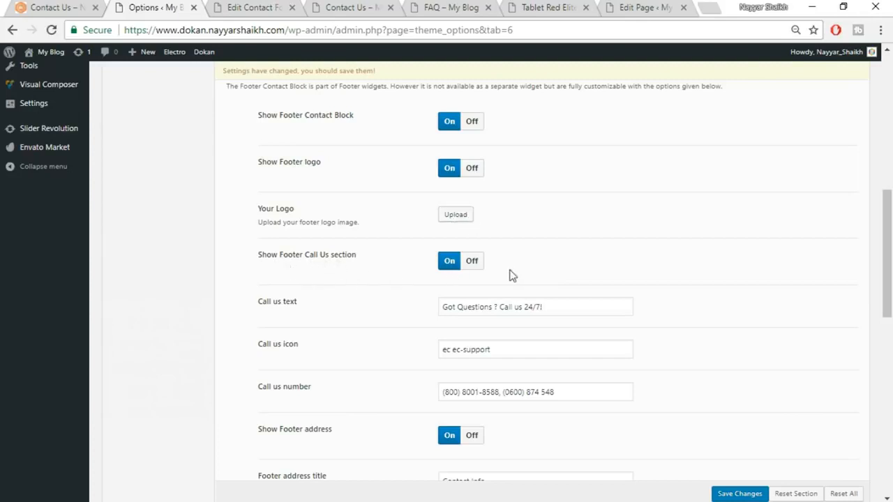
left_click(39, 5)
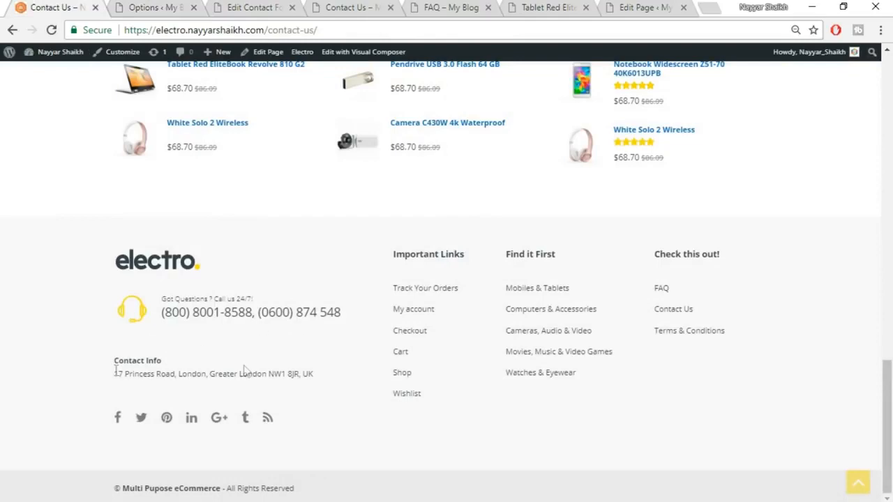
left_click(168, 7)
scroll(518, 308, "down", 1)
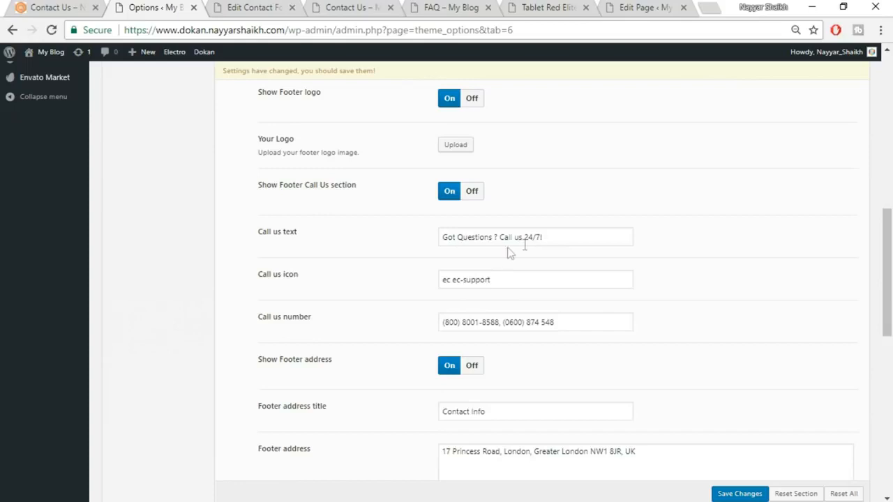
left_click(78, 7)
triple_click(259, 300)
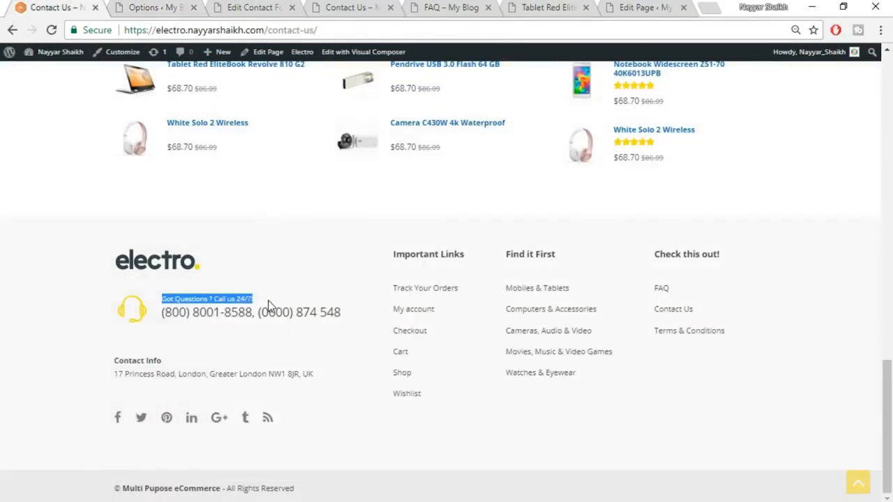
left_click(221, 316)
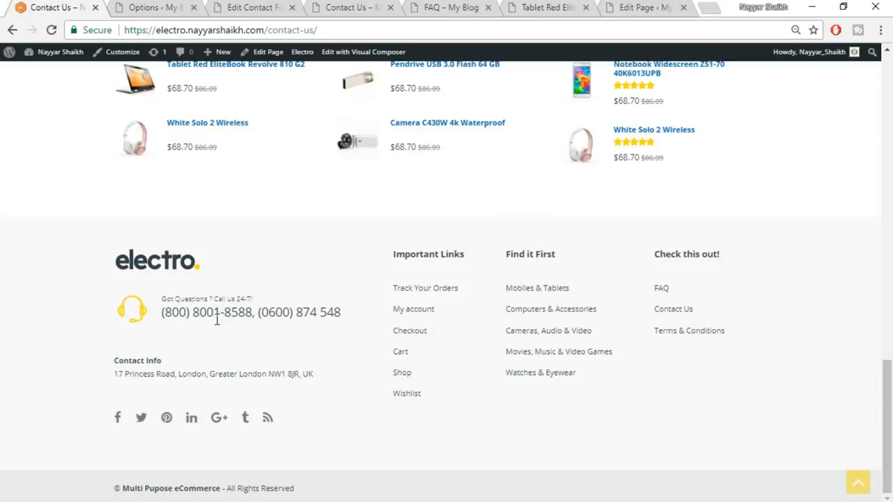
- Check the call-us number and contact info settings against the live footer
left_click(139, 7)
left_click_drag(569, 325, 447, 325)
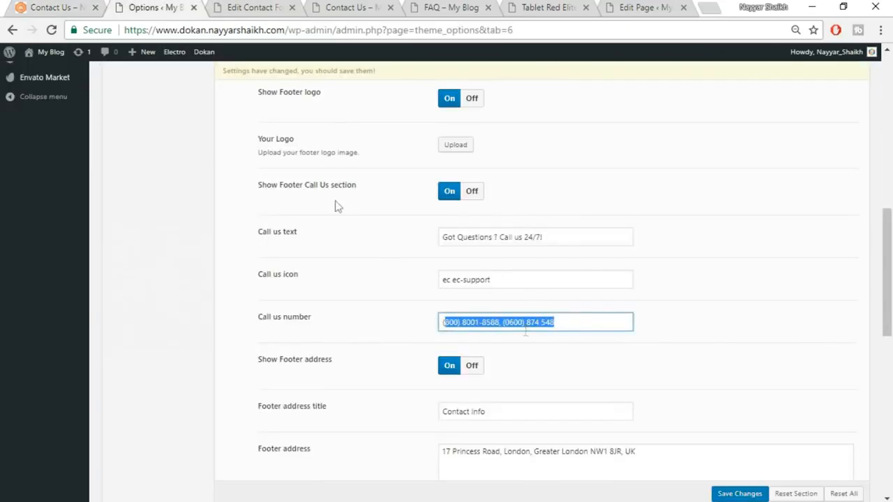
left_click(88, 8)
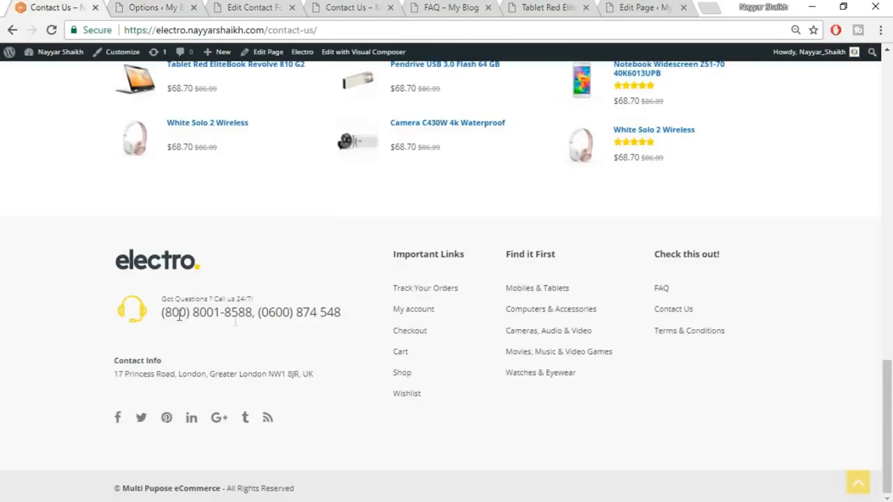
left_click(183, 10)
scroll(611, 325, "down", 2)
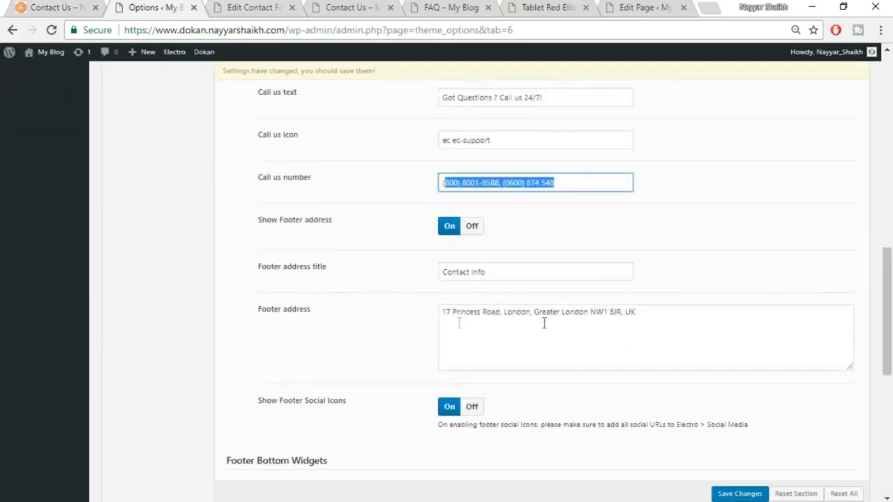
left_click(87, 7)
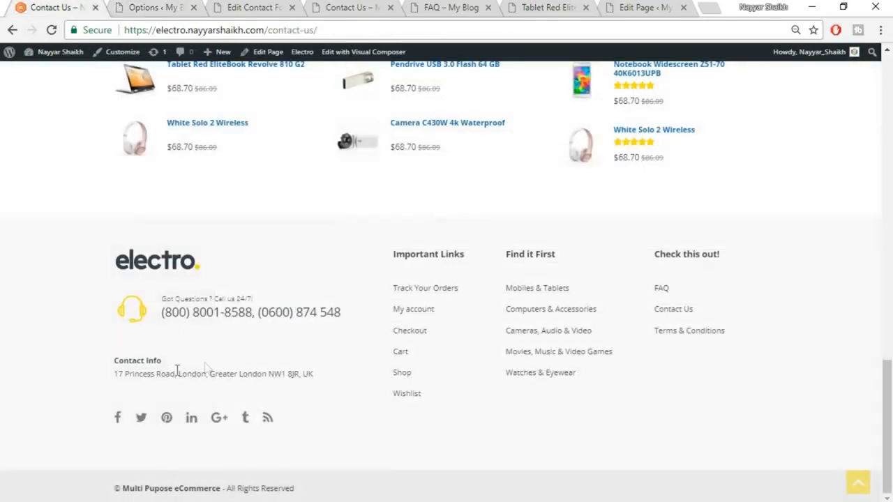
left_click(159, 7)
scroll(653, 313, "down", 6)
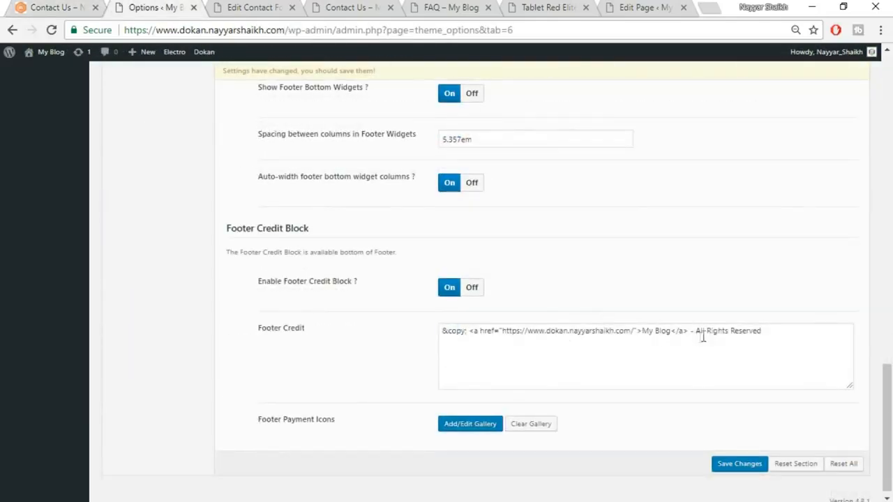
- Save the footer settings and review the credit line on the live site footer
scroll(580, 329, "down", 1)
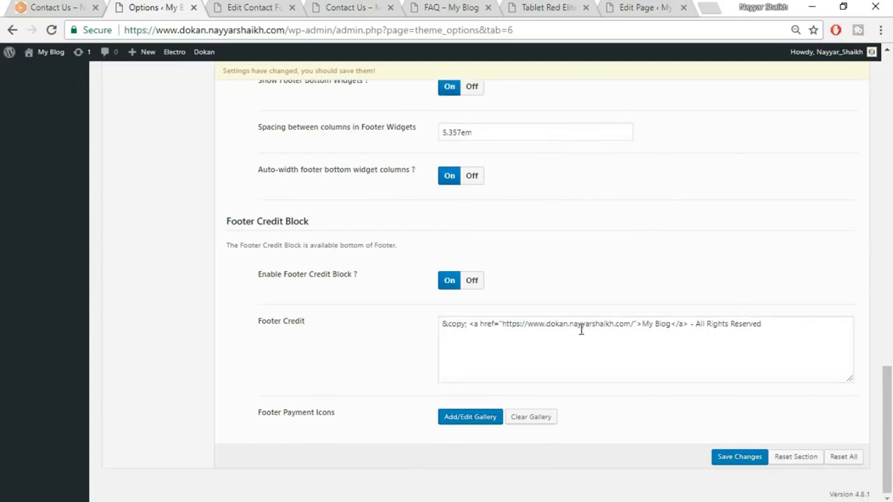
left_click(737, 458)
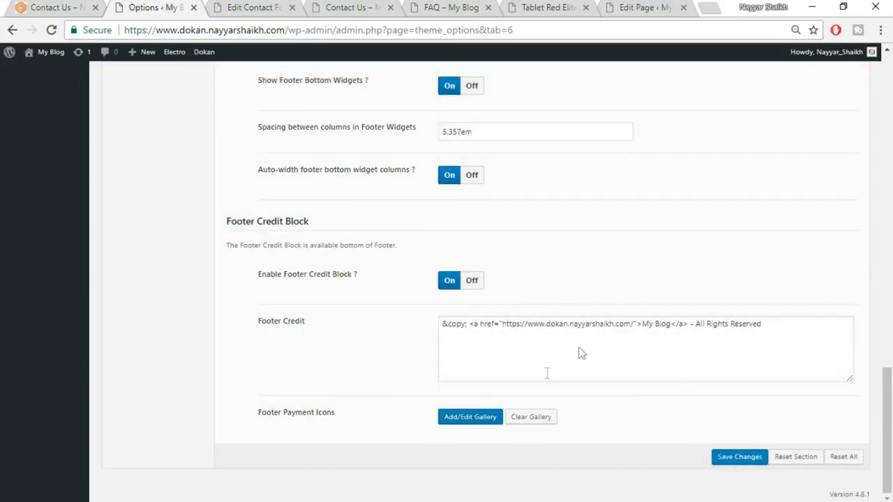
left_click(105, 6)
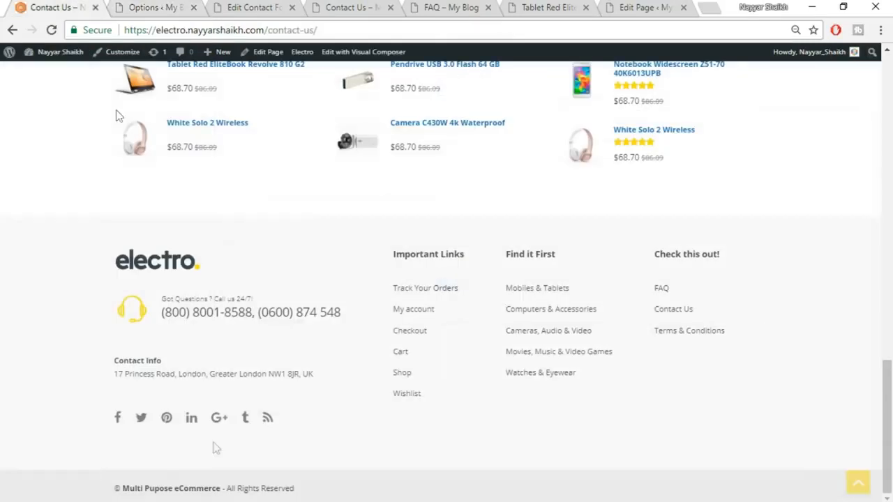
left_click_drag(115, 490, 358, 496)
left_click(189, 486)
- Replace My Blog in the footer credit text with the site owner's name and save
left_click(175, 6)
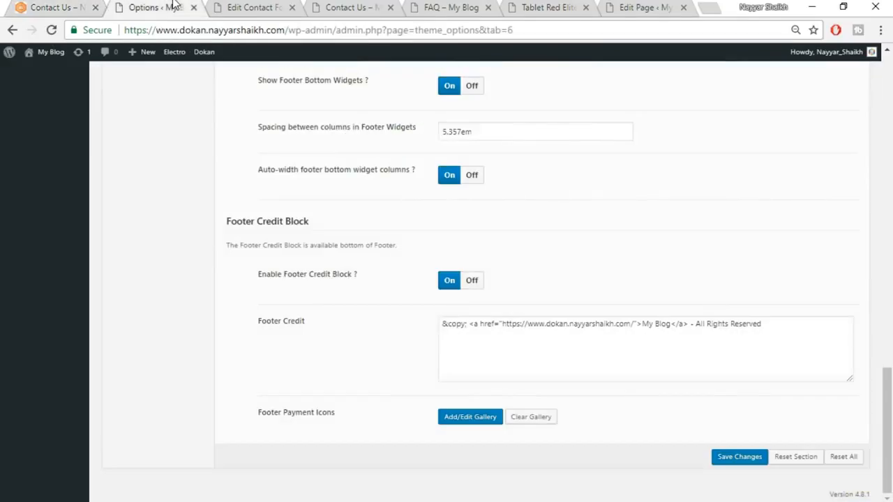
left_click_drag(642, 325, 660, 327)
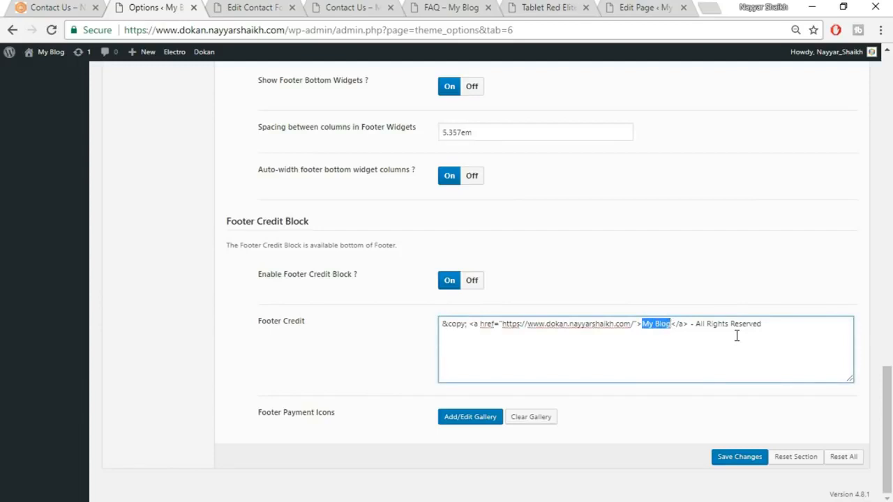
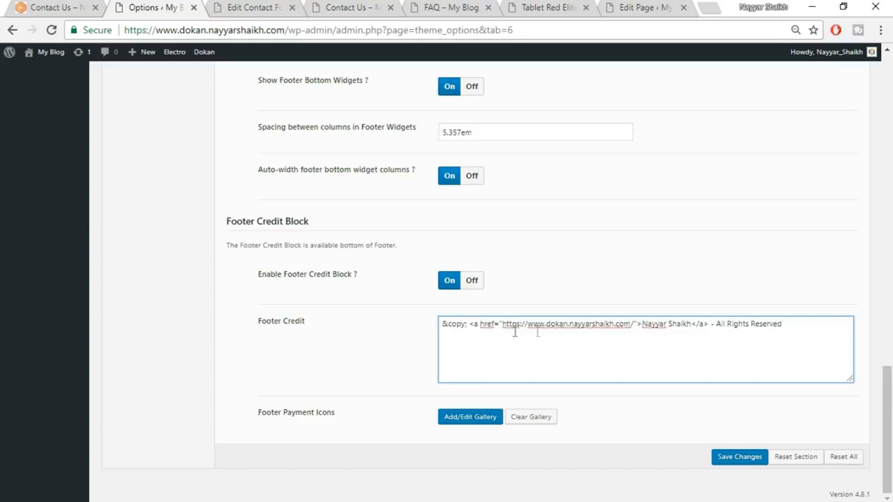
left_click(733, 460)
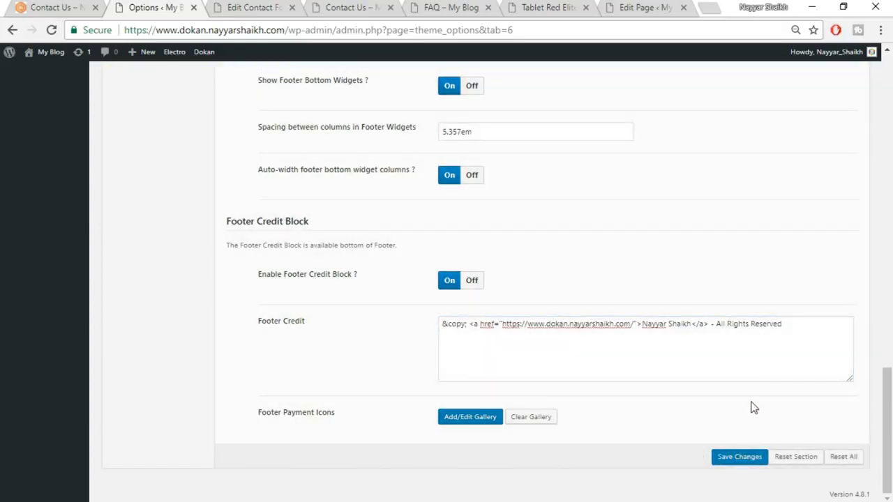
scroll(753, 403, "up", 17)
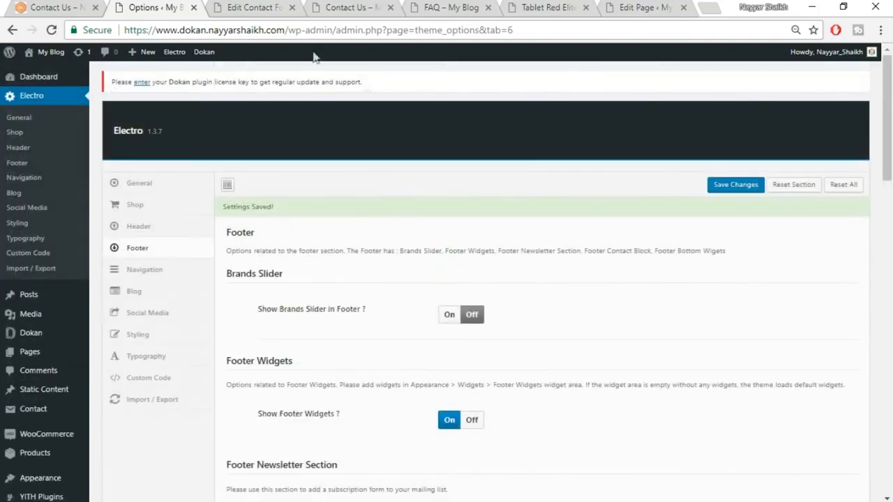
- Reload the live Contact Us page and review its updated footer credit
left_click(352, 7)
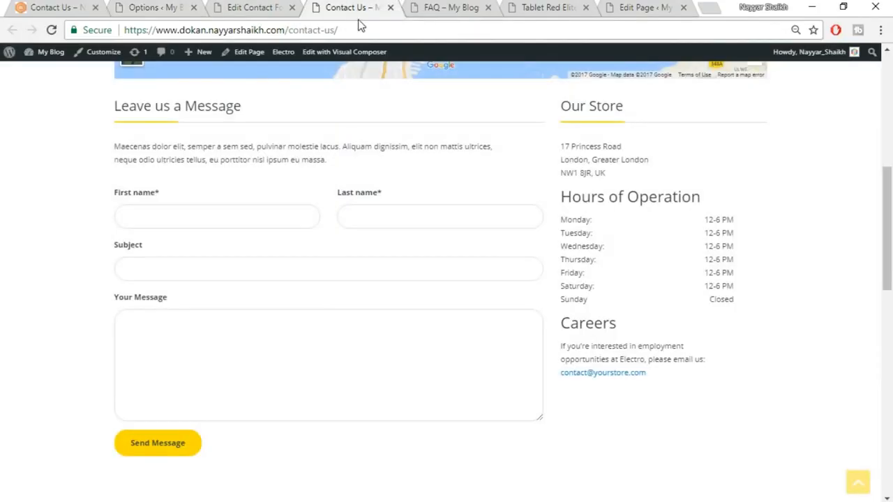
left_click(353, 24)
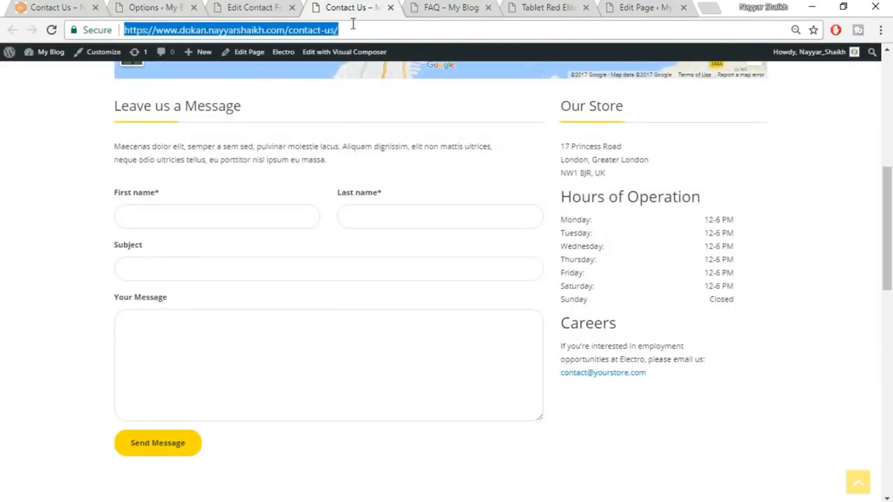
key("Return")
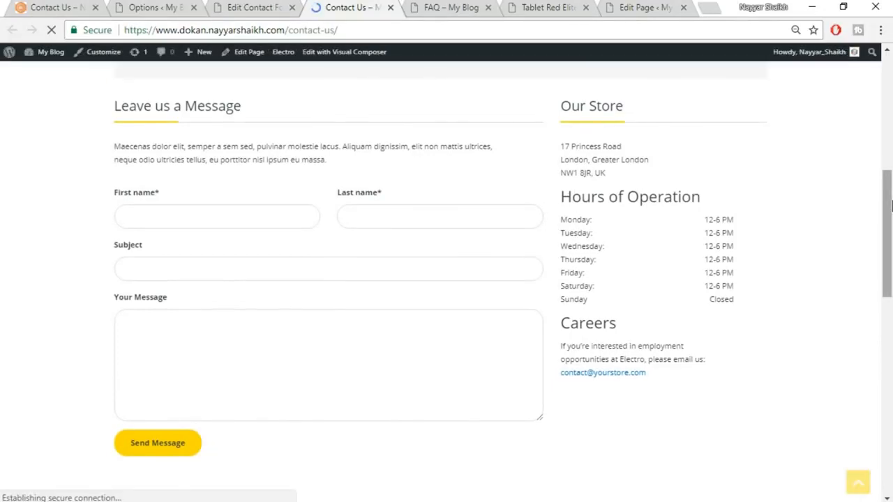
scroll(891, 282, "down", 10)
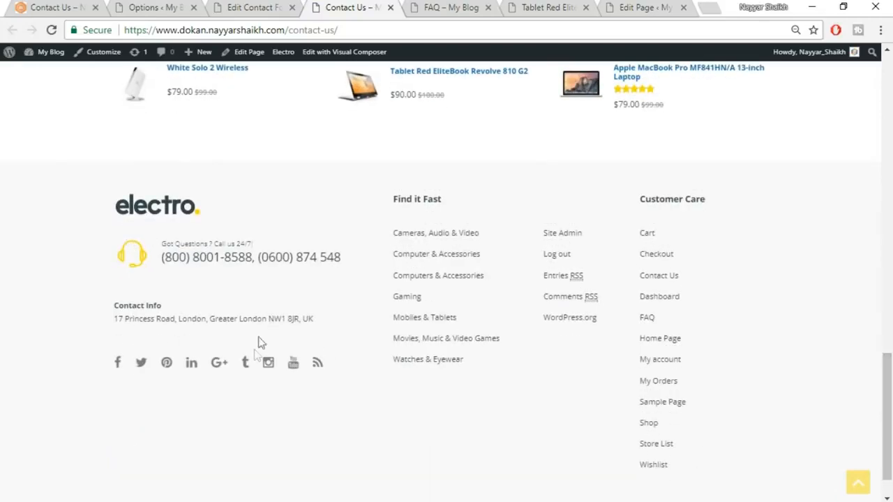
scroll(258, 356, "down", 1)
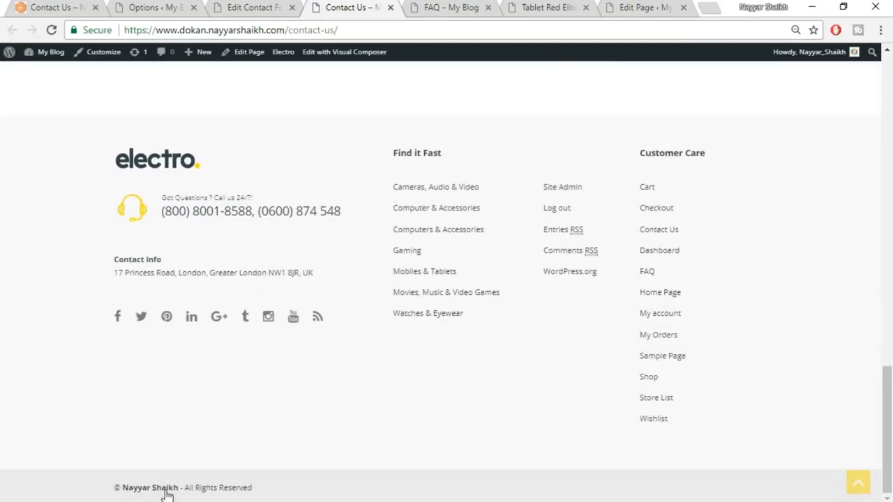
scroll(260, 446, "up", 1)
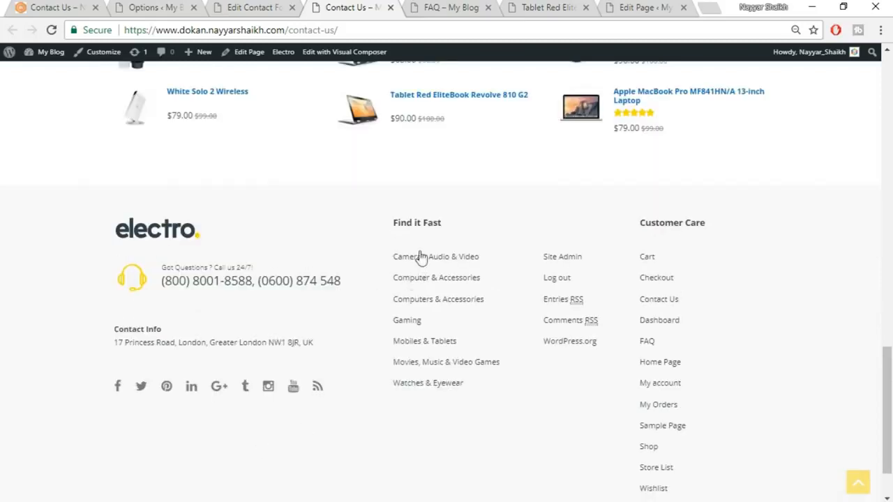
scroll(679, 237, "down", 1)
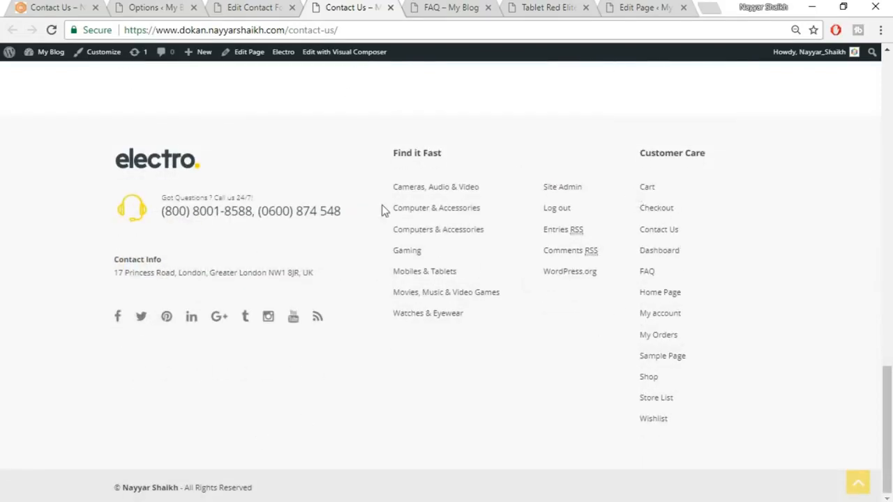
- Return to the Edit Contact Form admin page
left_click(153, 7)
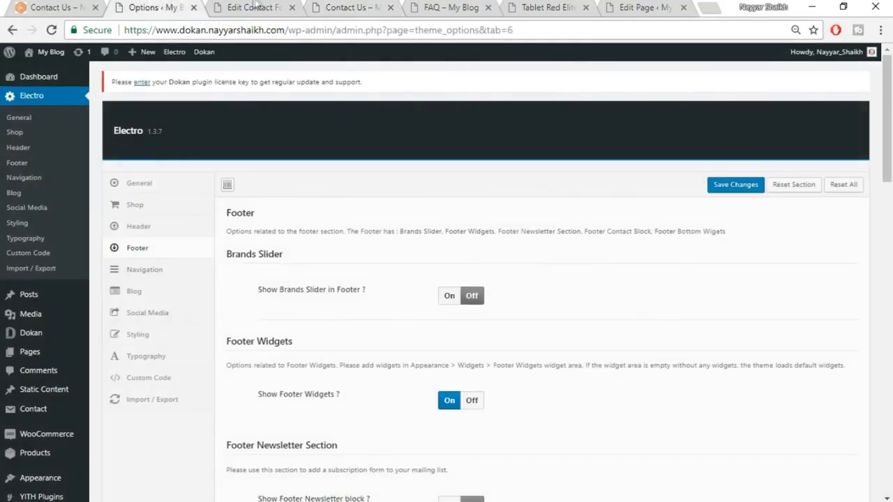
left_click(256, 5)
mouse_move(53, 357)
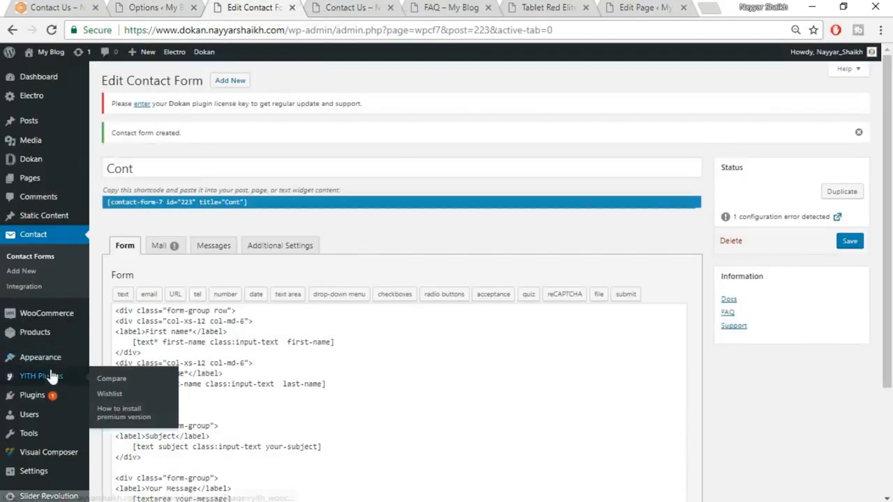
- Add a Custom Menu widget to the Footer Bottom Widgets area
left_click(122, 395)
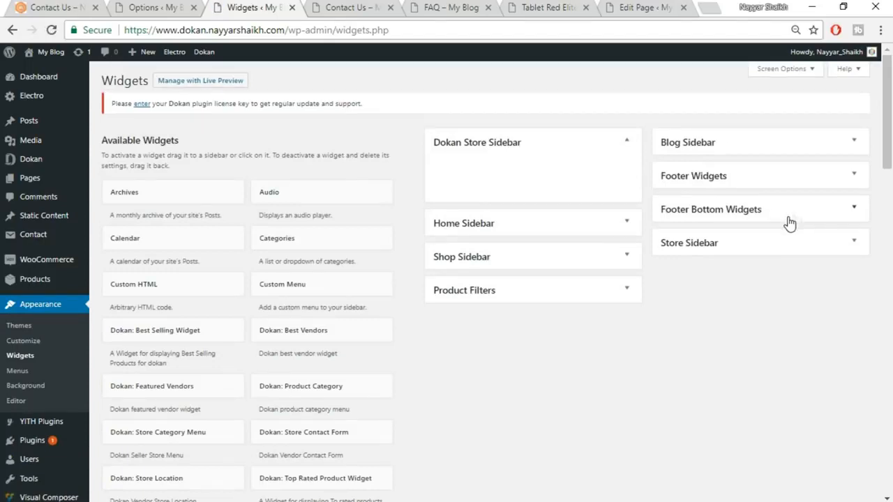
left_click(794, 217)
left_click(793, 217)
scroll(400, 369, "down", 5)
scroll(400, 369, "up", 5)
left_click(318, 296)
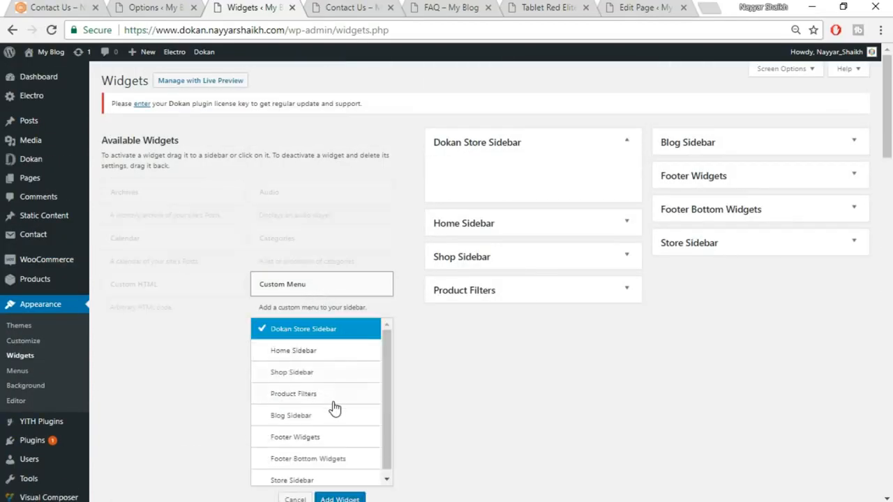
left_click(346, 459)
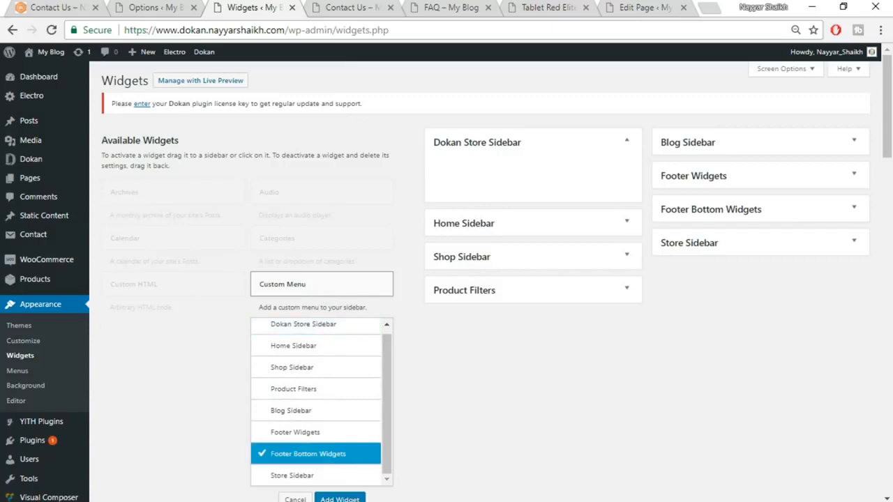
scroll(400, 468, "down", 2)
left_click(357, 358)
- Title the new widget 'Important Links', assign the Important Links menu, and save it
left_click(43, 6)
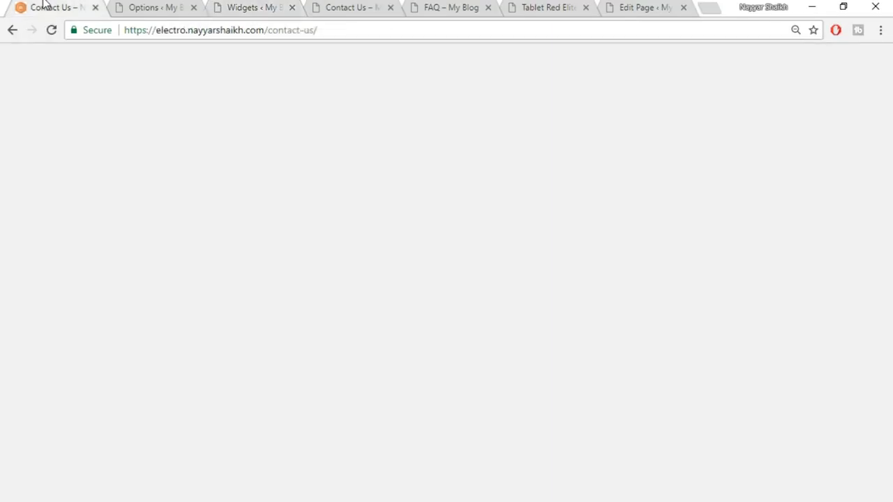
left_click_drag(391, 260, 470, 259)
triple_click(455, 255)
key("ctrl+c")
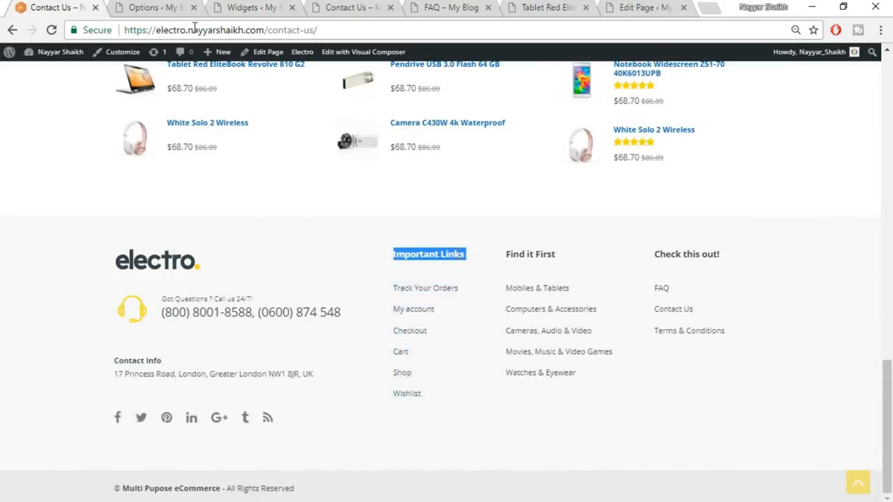
left_click(218, 7)
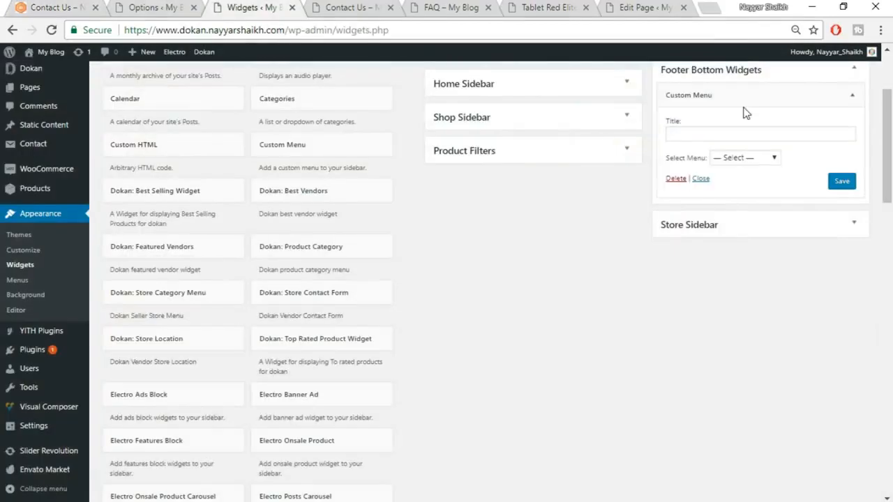
left_click(719, 133)
key("ctrl+v")
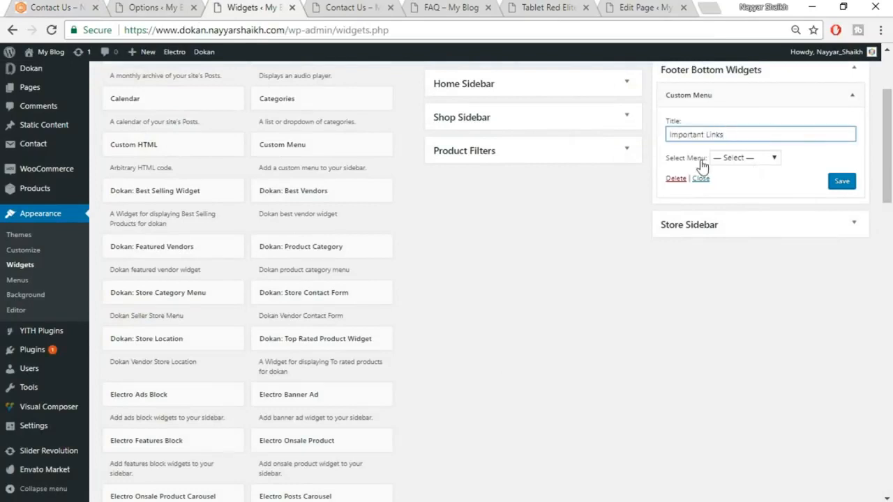
left_click(749, 161)
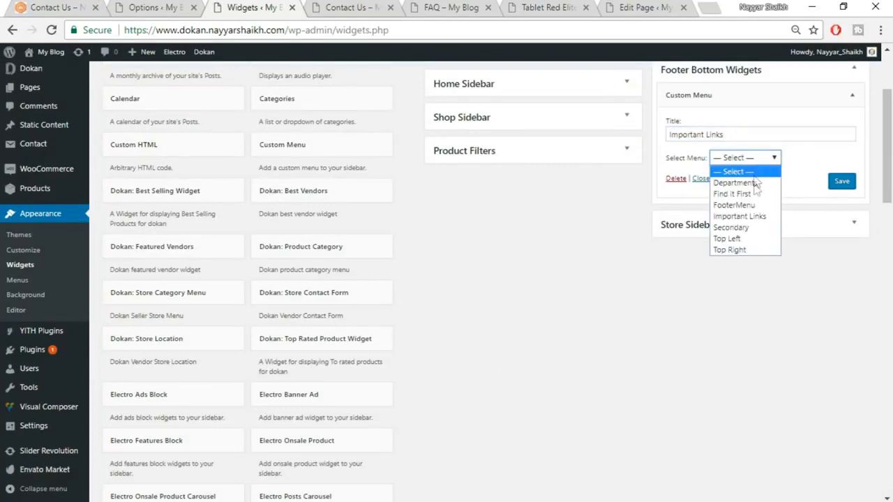
left_click(763, 218)
left_click(850, 186)
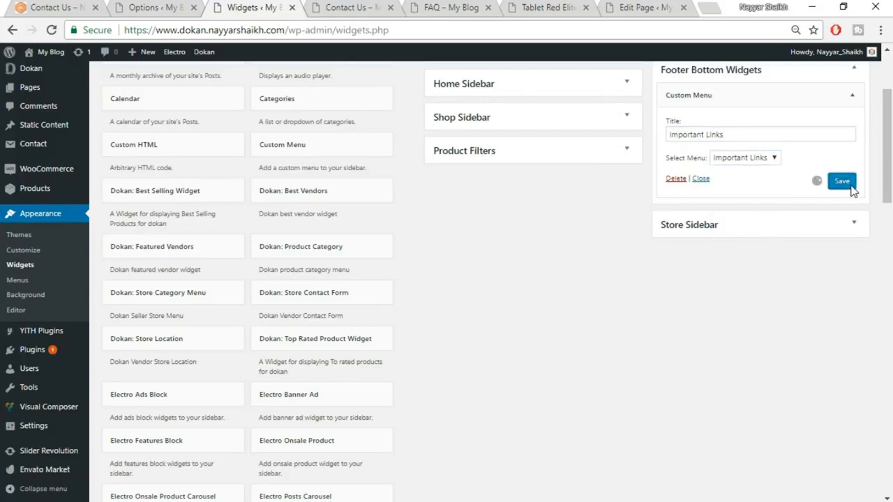
- Add a second Footer Bottom Custom Menu widget titled 'Find it First' with the Find it First menu, saved
left_click(318, 146)
left_click(340, 360)
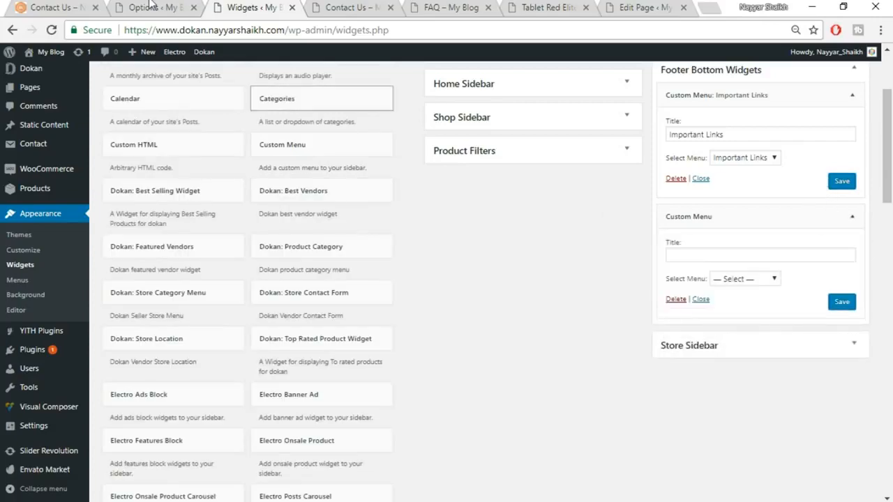
left_click(66, 6)
triple_click(530, 254)
key("ctrl+c")
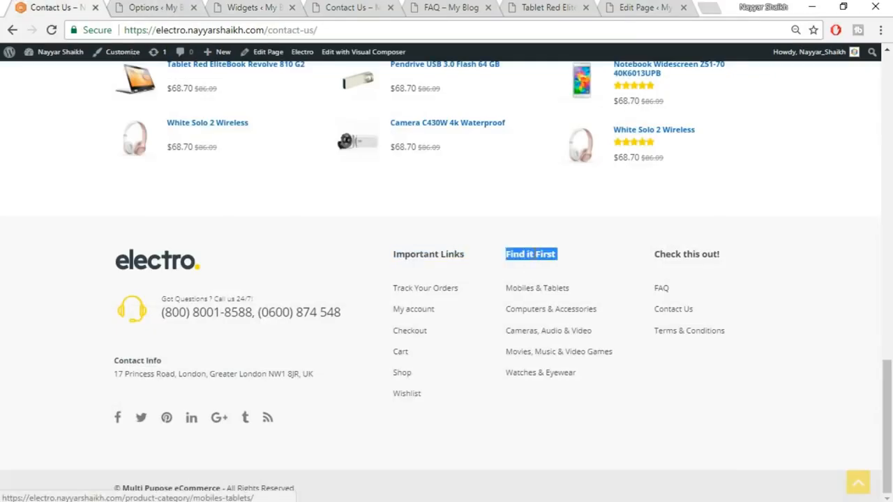
left_click(247, 7)
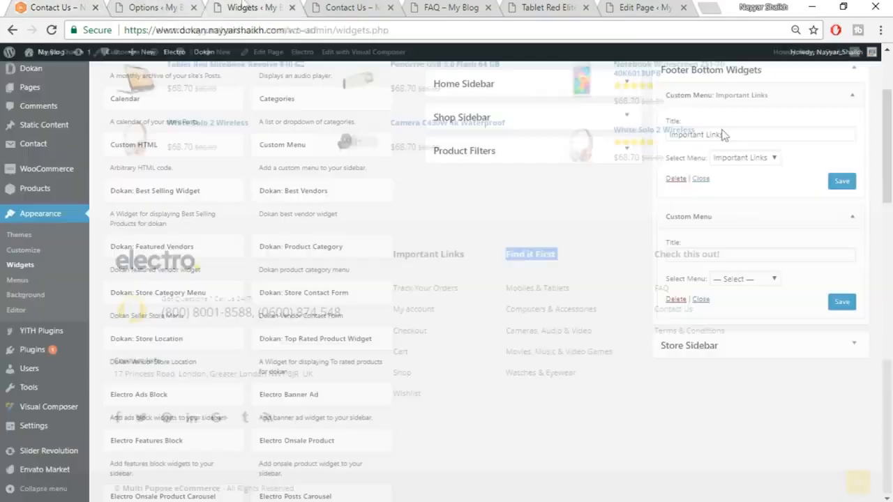
left_click(753, 255)
key("ctrl+v")
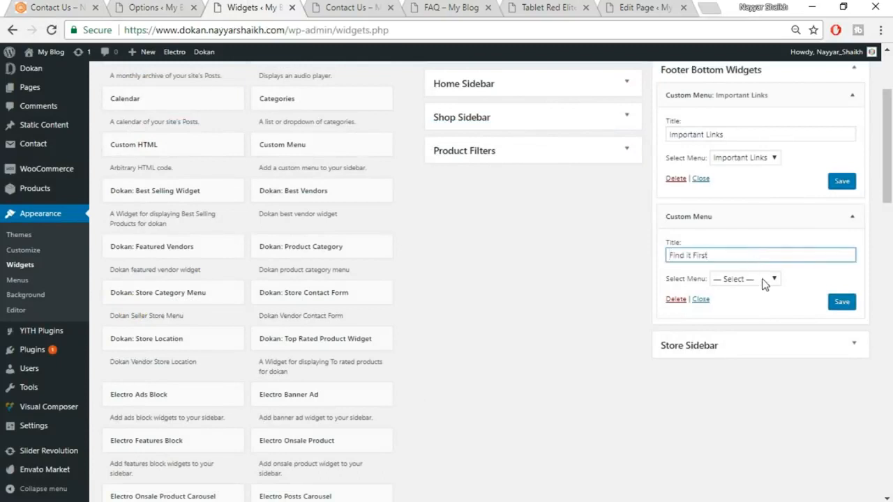
left_click(765, 279)
left_click(760, 314)
left_click(844, 304)
- Add a third Footer Bottom Custom Menu widget titled 'Check this out!'
left_click(38, 6)
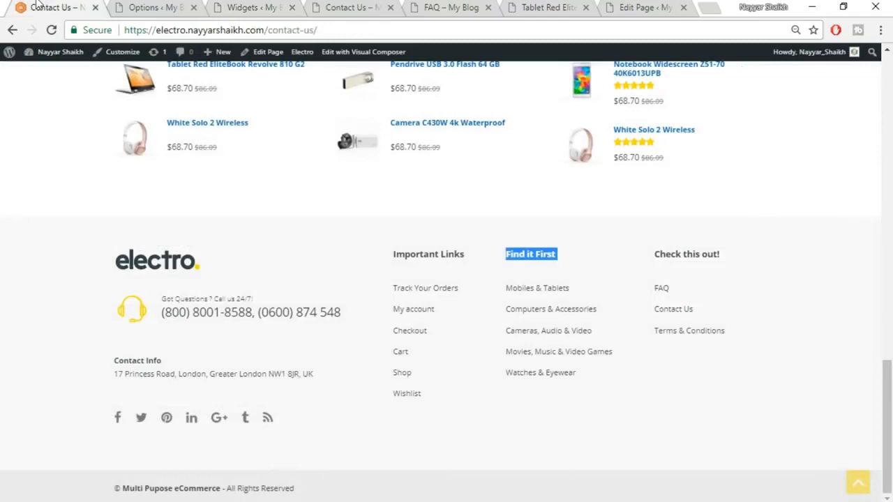
triple_click(686, 255)
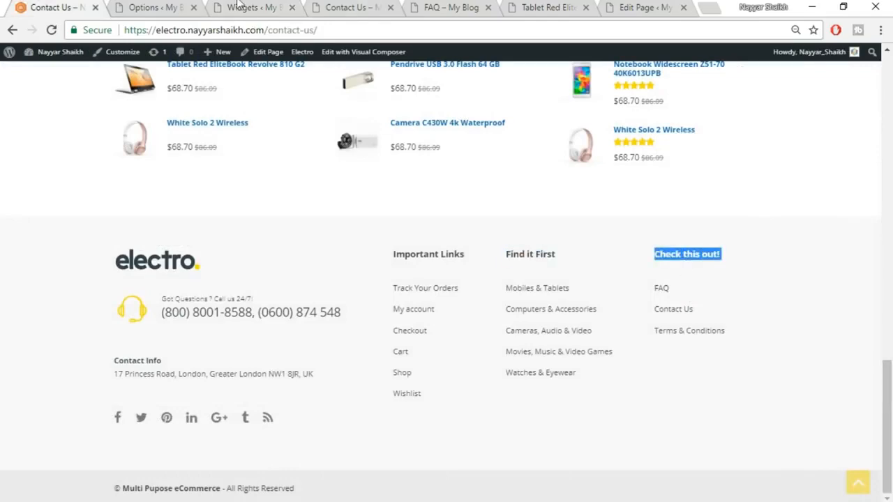
left_click(165, 8)
left_click(253, 7)
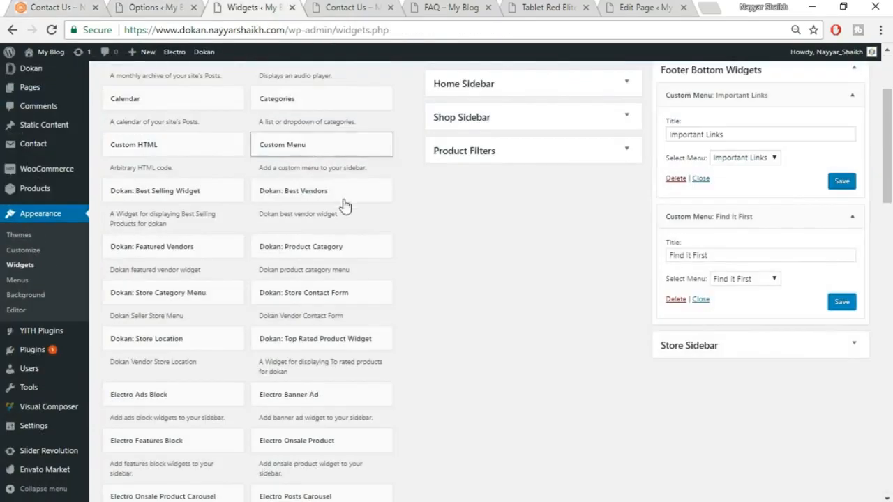
left_click(311, 154)
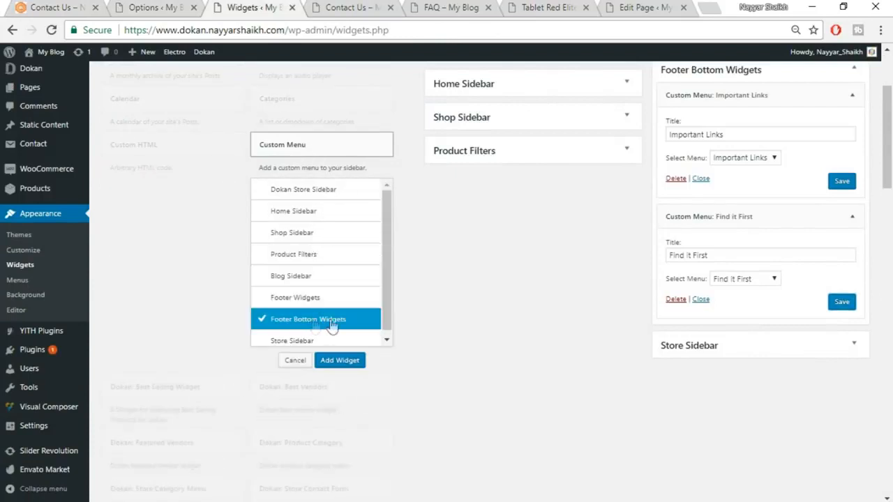
left_click(349, 361)
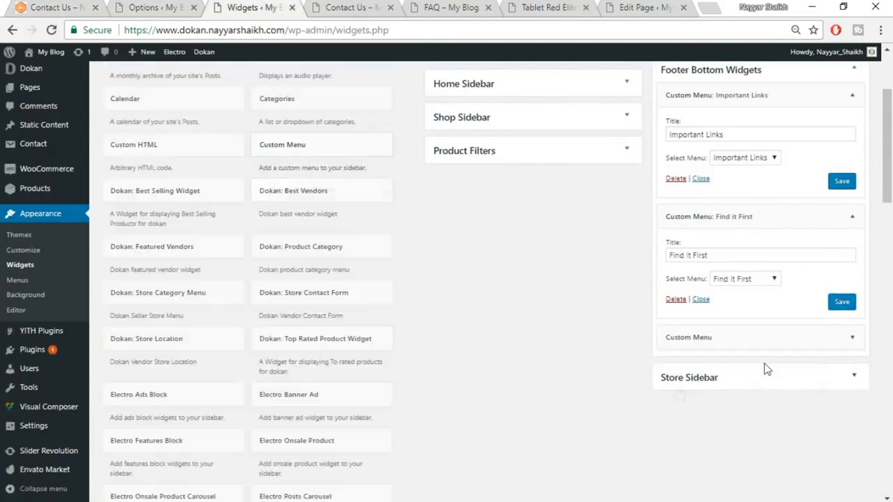
left_click(758, 375)
type("Check this out!")
- Set the Check this out! widget's menu to FooterMenu and save it
left_click(765, 402)
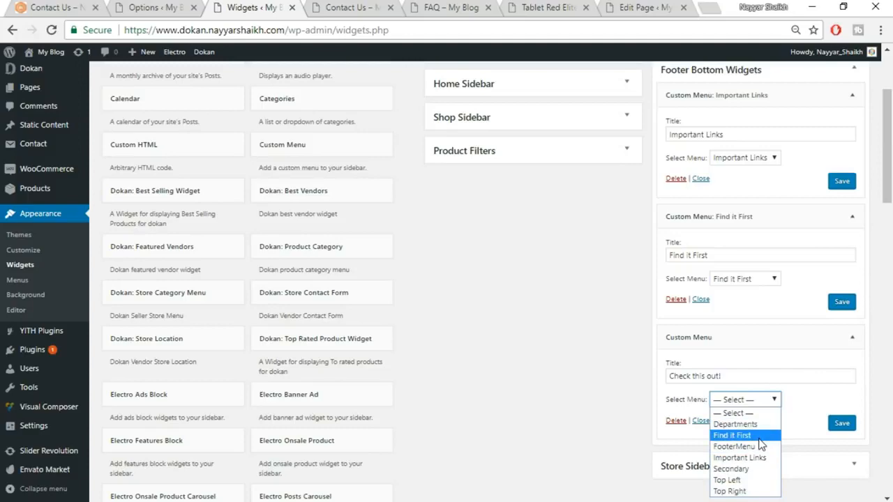
left_click(69, 7)
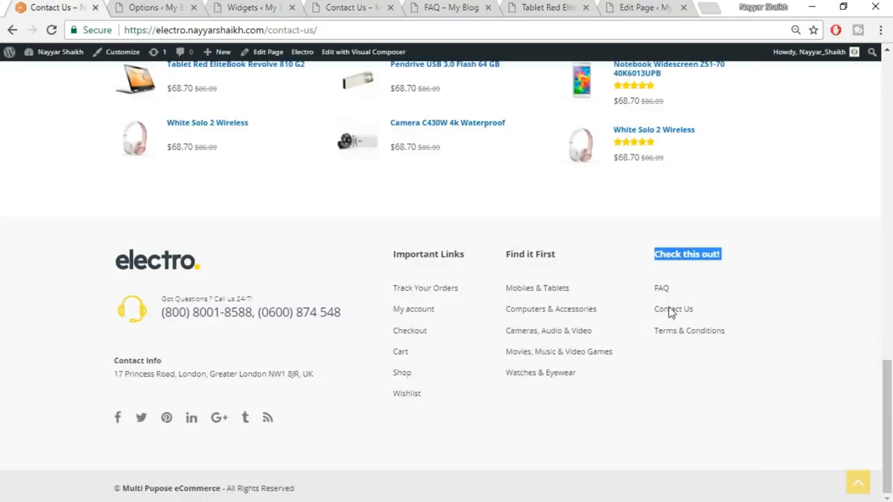
left_click(153, 7)
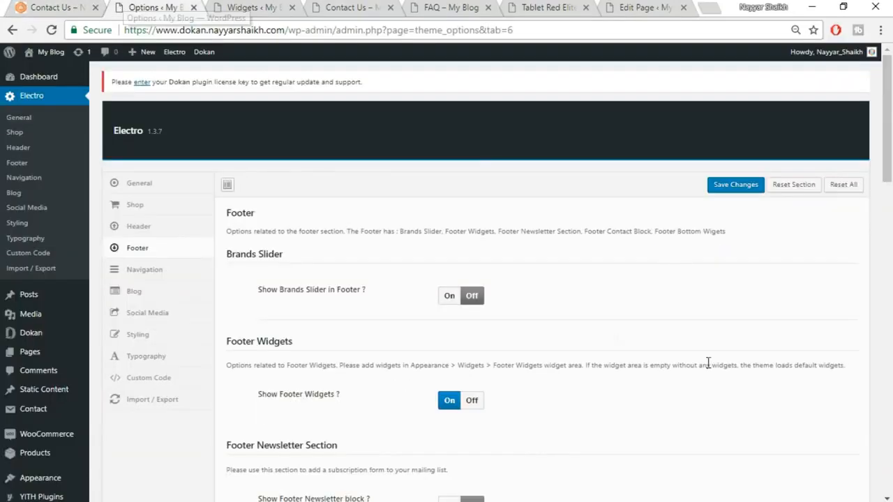
left_click(259, 7)
left_click(770, 400)
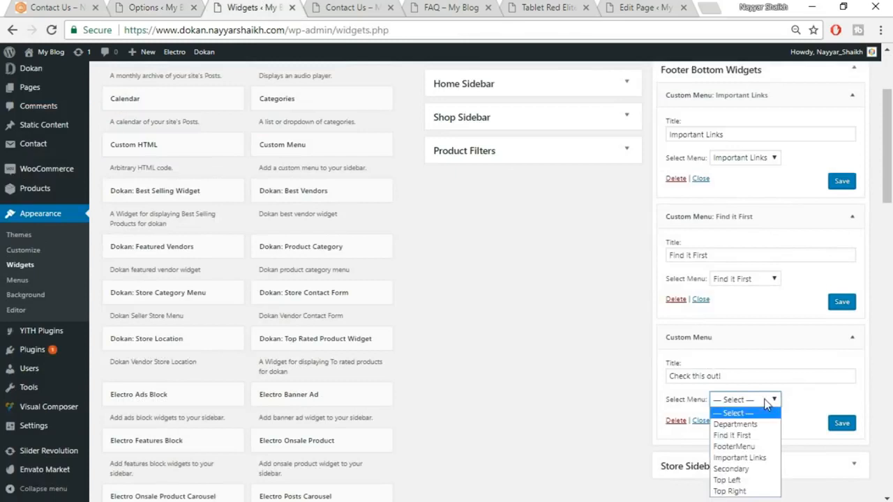
left_click(758, 447)
left_click(841, 424)
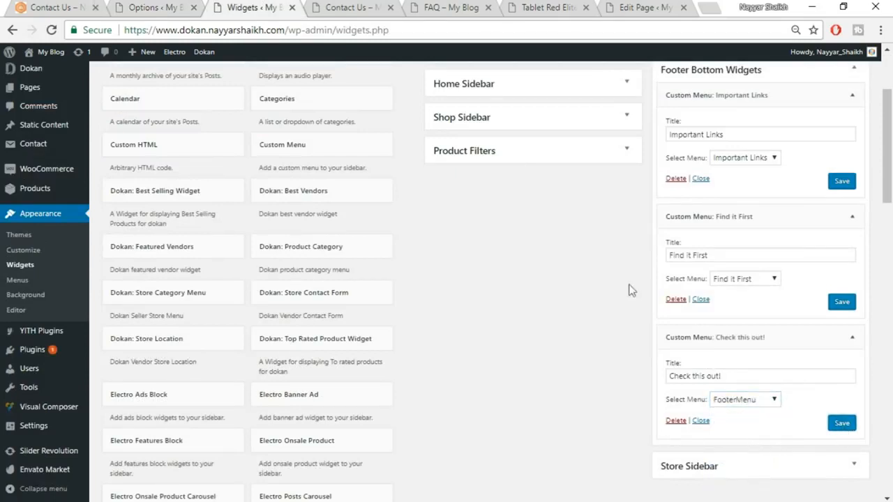
- Reload the Contact Us page and confirm the footer shows Important Links, Find it First and Check this out! columns
left_click(331, 7)
left_click(348, 30)
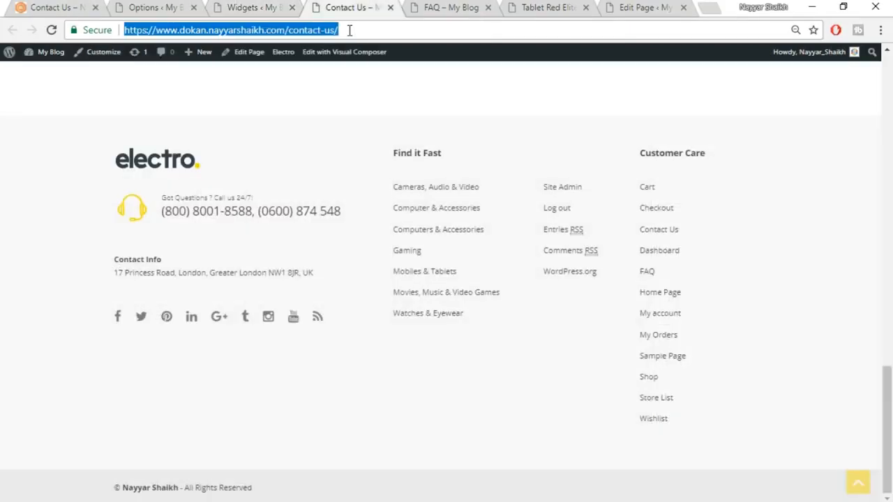
key("Return")
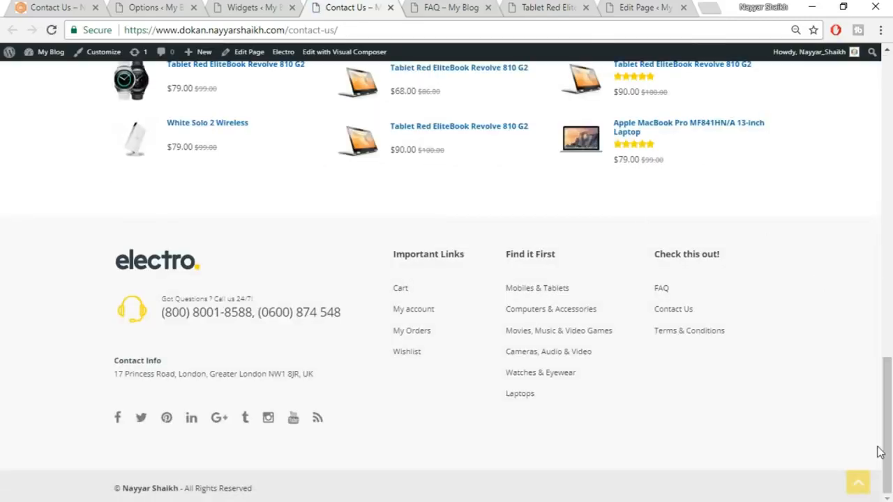
left_click(861, 482)
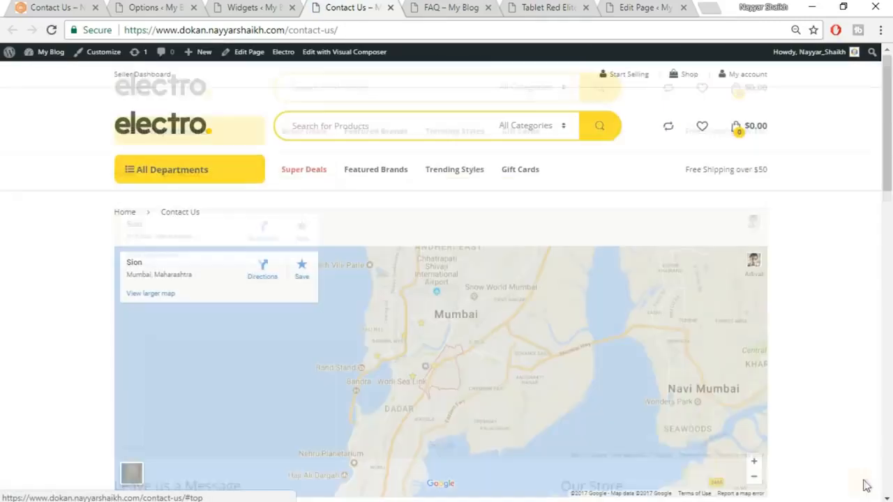
left_click_drag(887, 182, 888, 473)
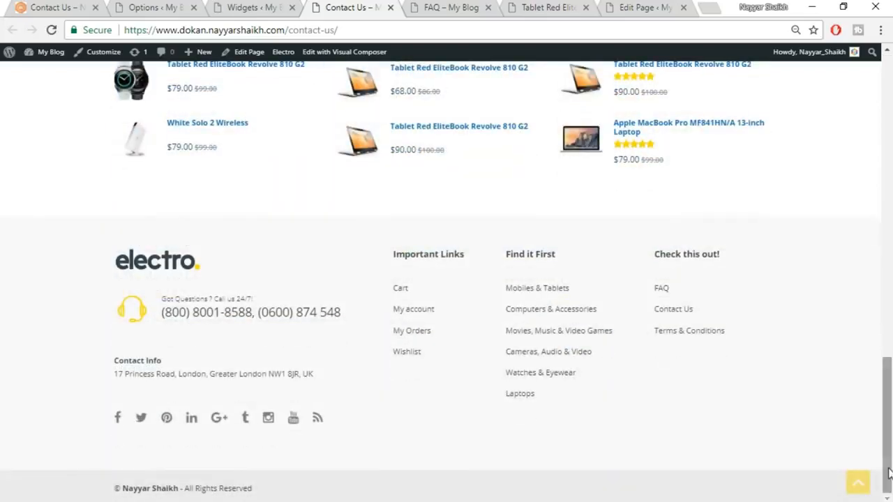
left_click(857, 481)
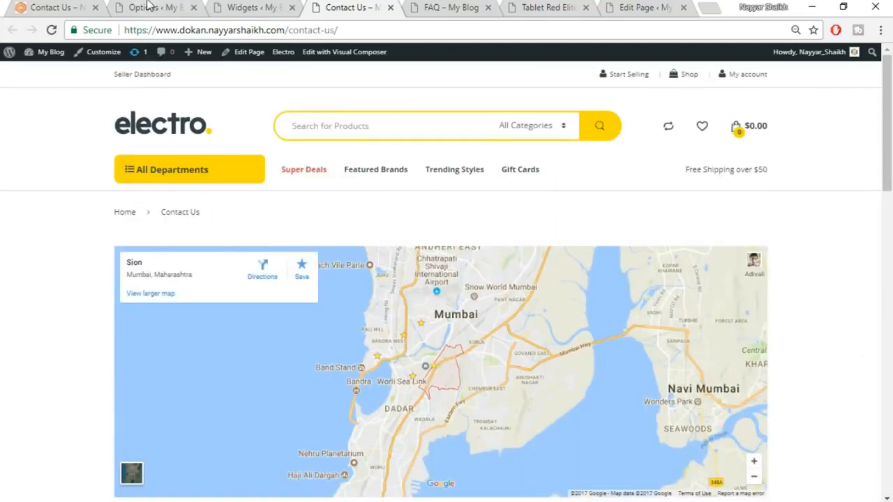
left_click(191, 7)
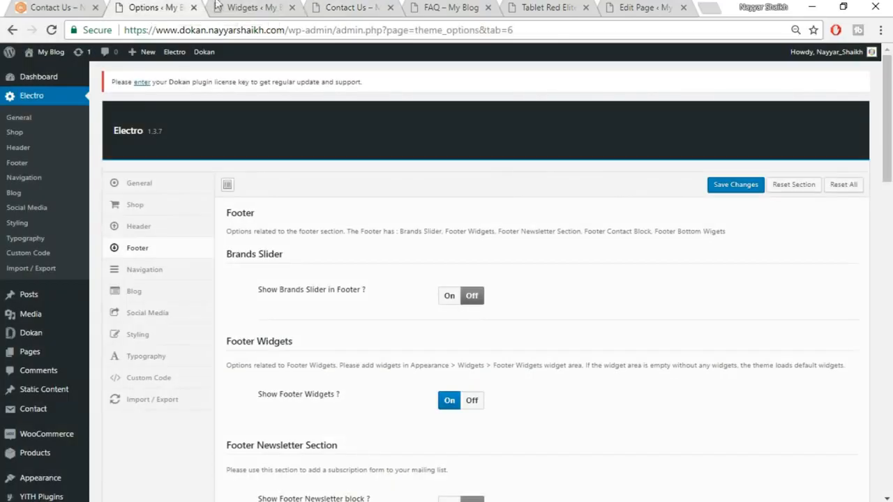
- Review the Electro General and Header options, then return to the Contact Us storefront page
left_click(147, 184)
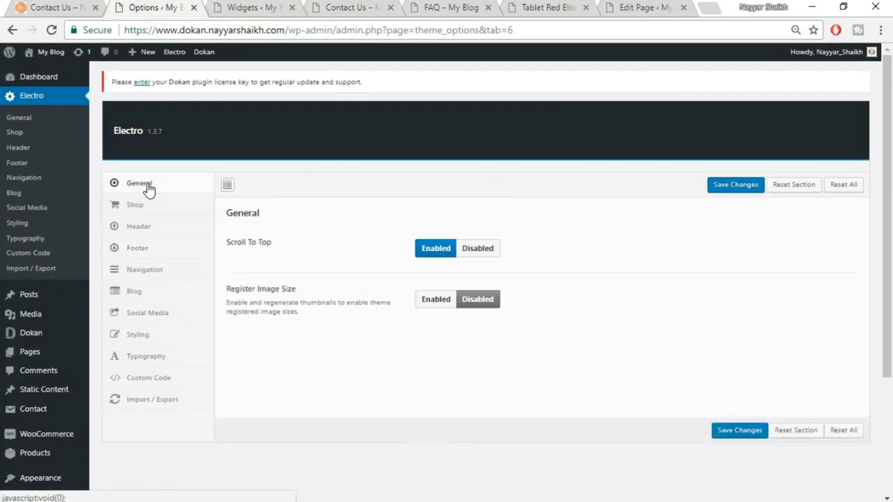
left_click(155, 230)
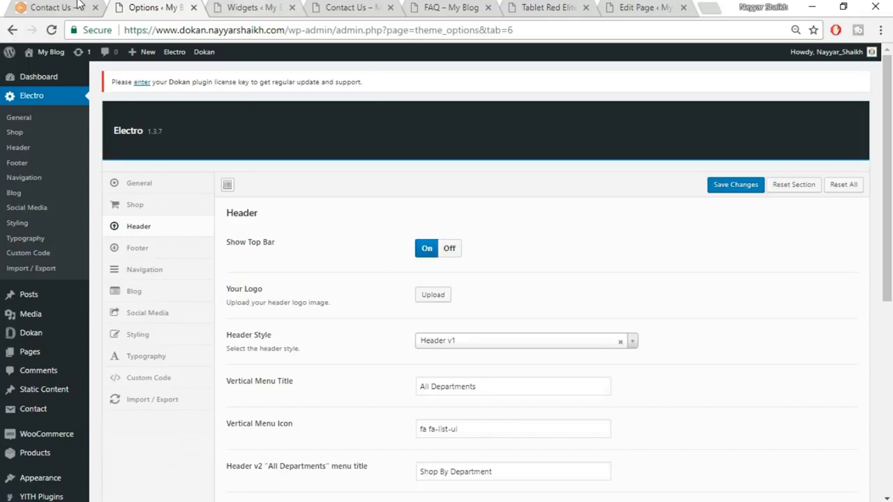
left_click(79, 4)
left_click(347, 7)
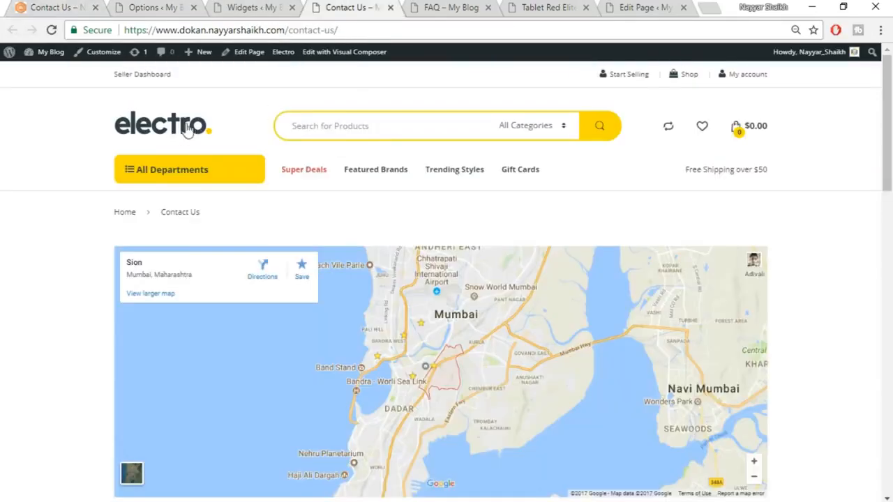
left_click(161, 7)
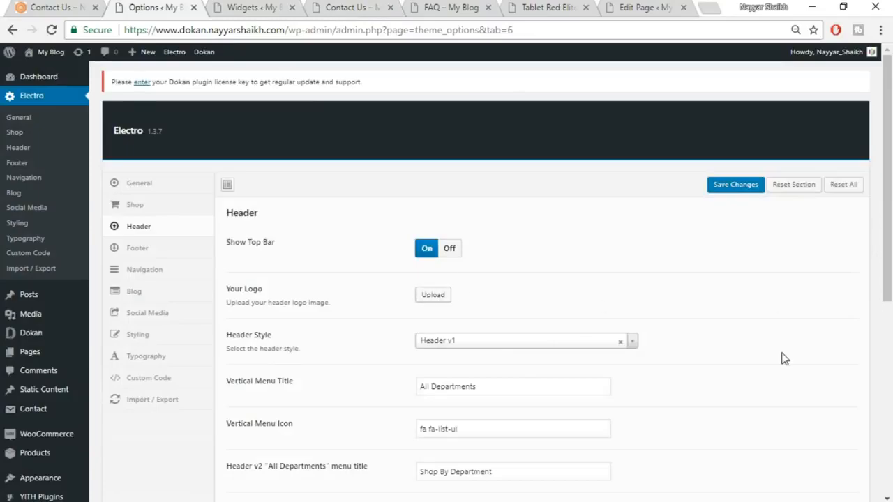
scroll(783, 360, "down", 3)
scroll(782, 360, "down", 2)
scroll(780, 366, "up", 5)
left_click(362, 7)
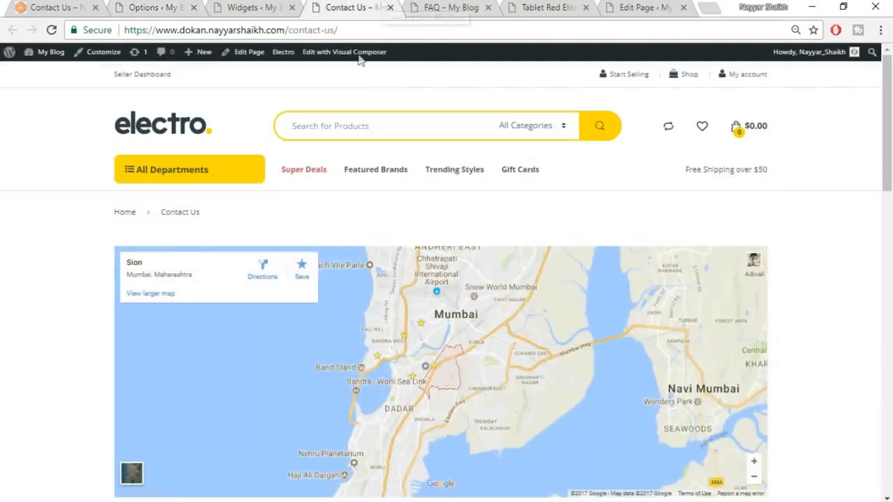
- In Customizer Site Identity, set the site title to 'Ntech Solutions' and tagline to 'Best eCommerce Site'
left_click(95, 56)
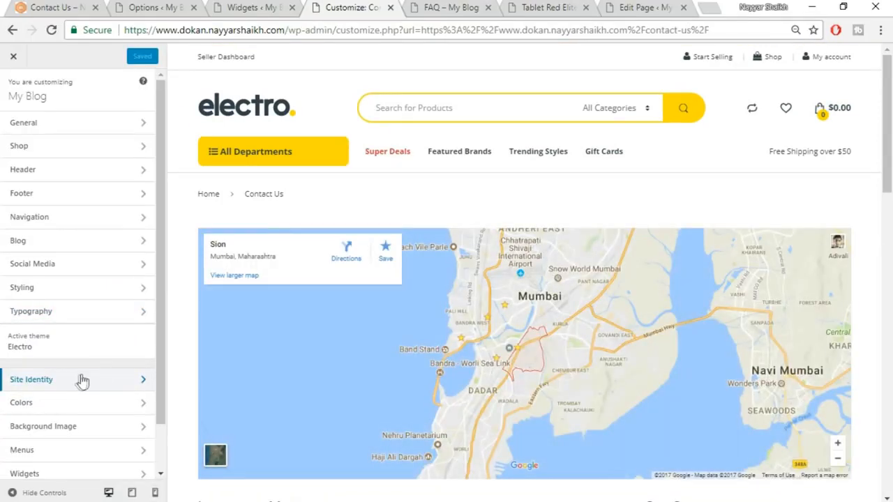
left_click(83, 380)
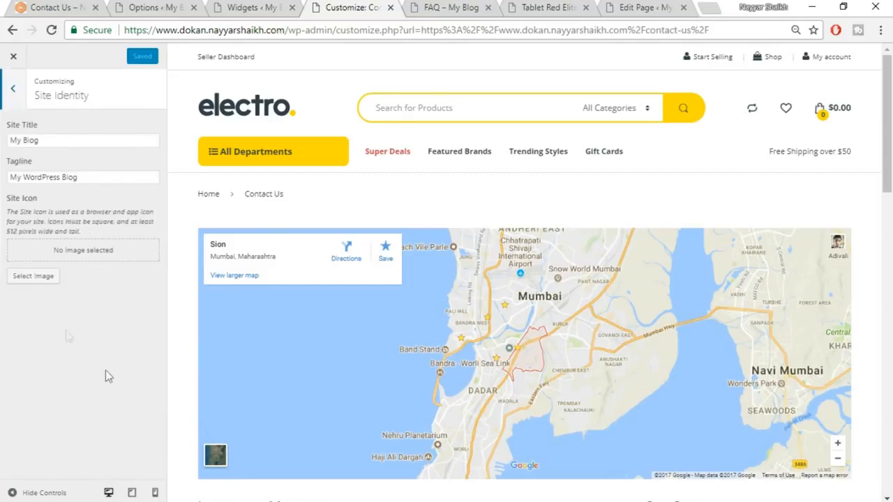
left_click(62, 140)
triple_click(61, 141)
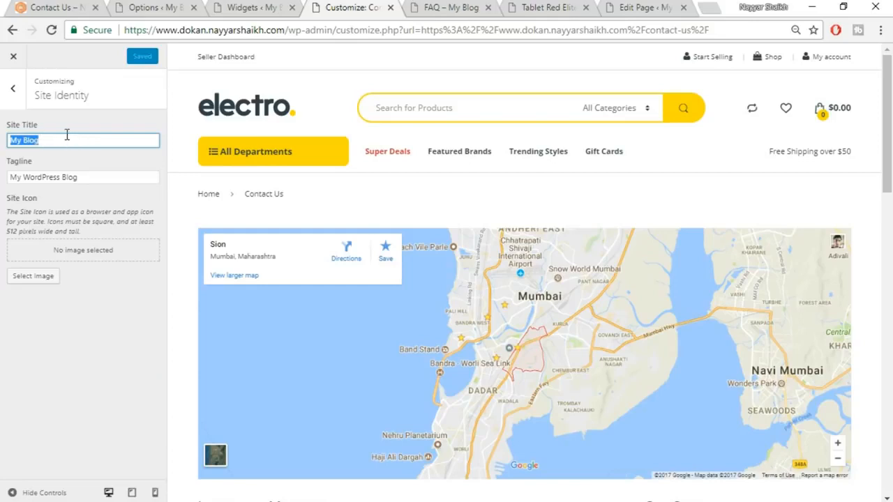
type("N")
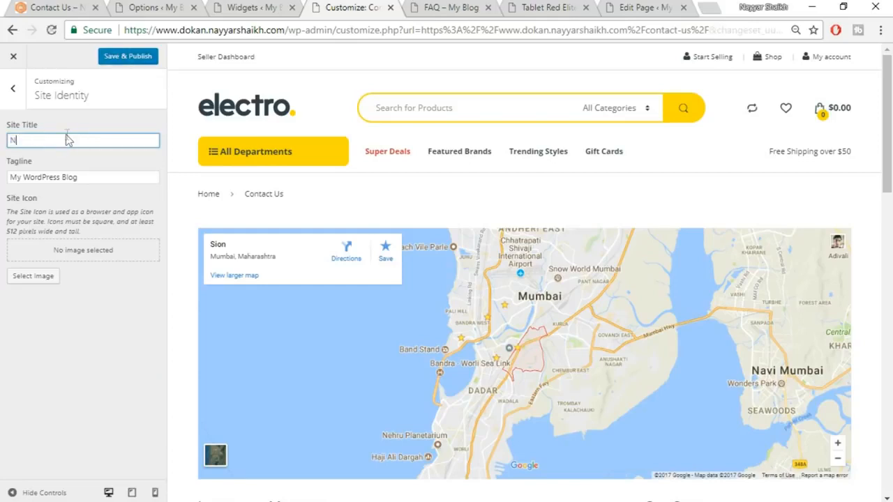
type("tech Sol")
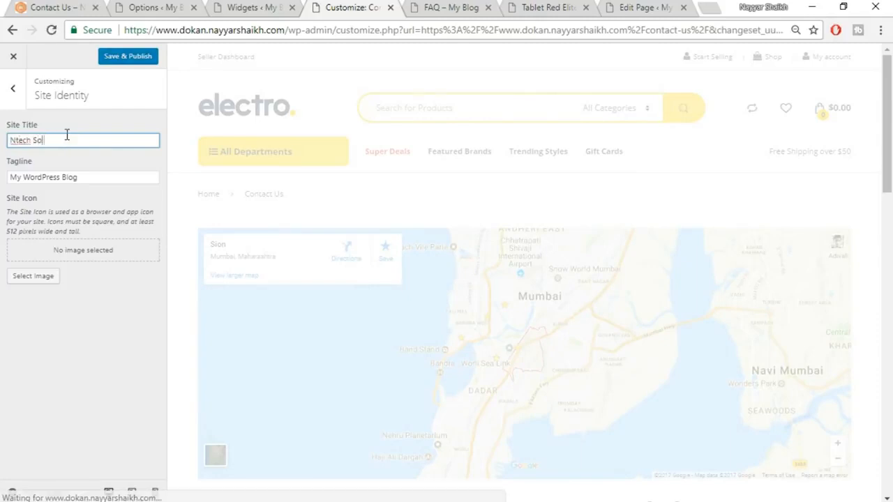
type("utions")
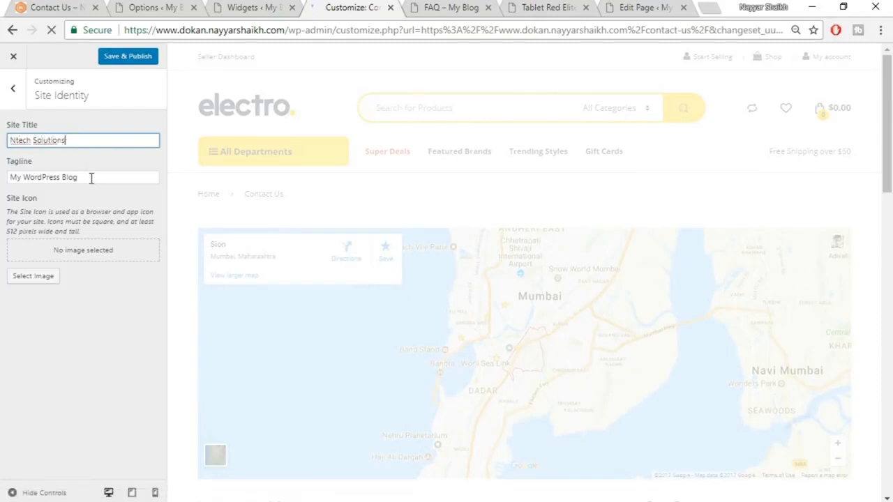
left_click_drag(89, 178, 2, 177)
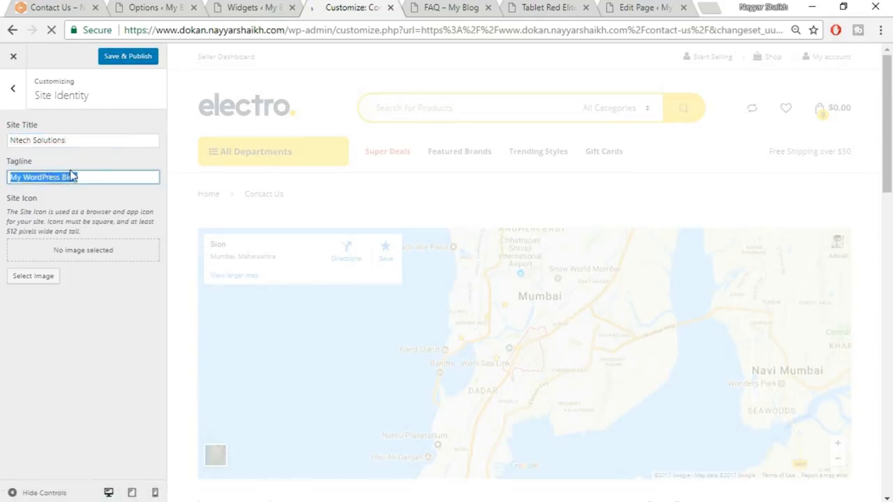
type("Best ")
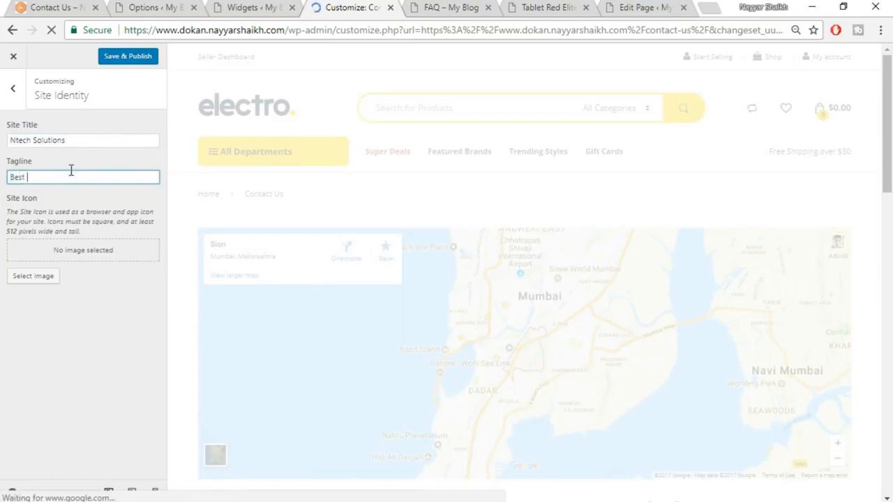
type("eCommerce")
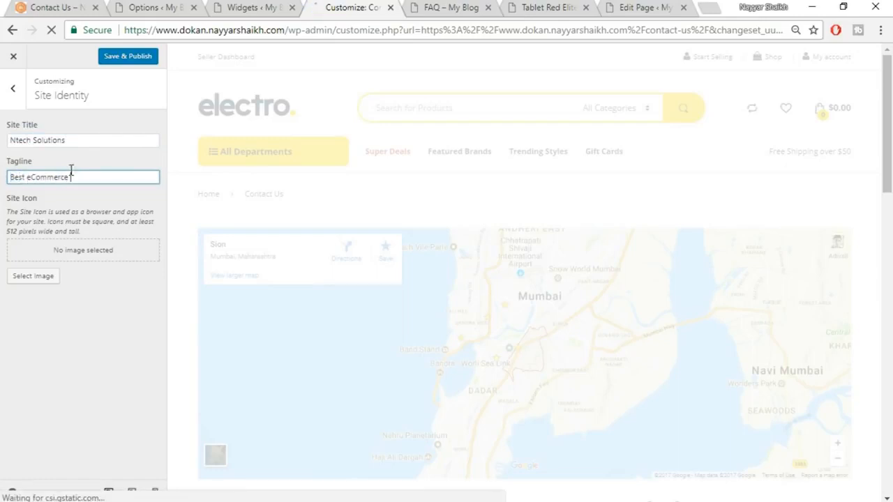
type(" Site")
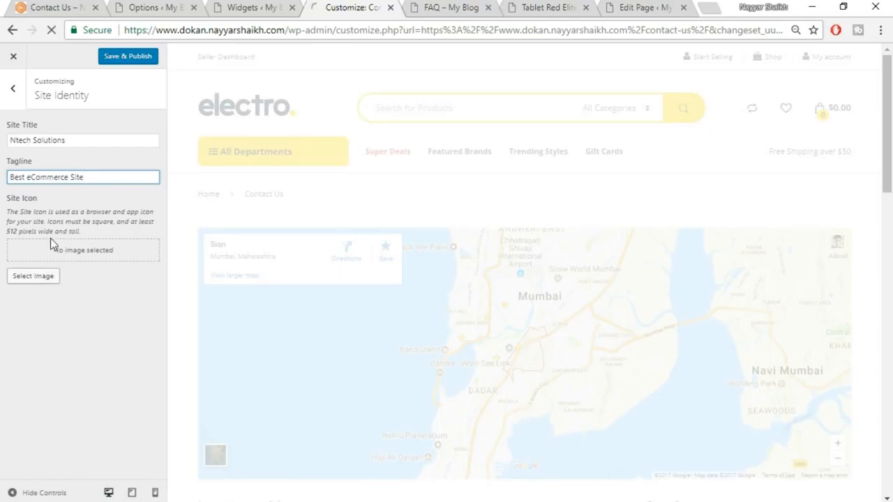
- Save & Publish the new site identity and close the Customizer
left_click(44, 7)
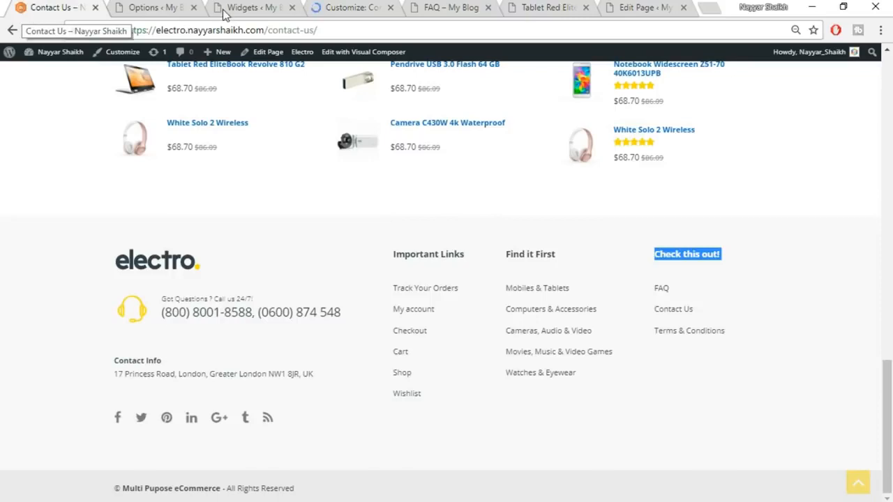
left_click(342, 7)
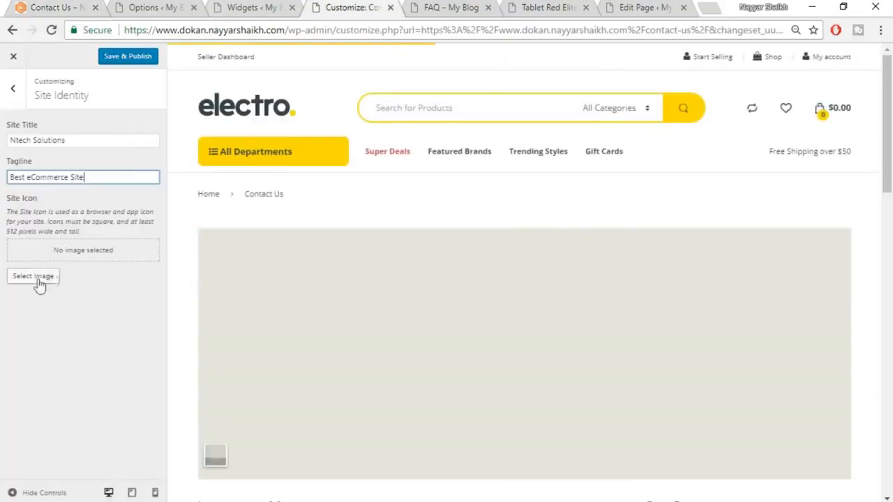
left_click(142, 59)
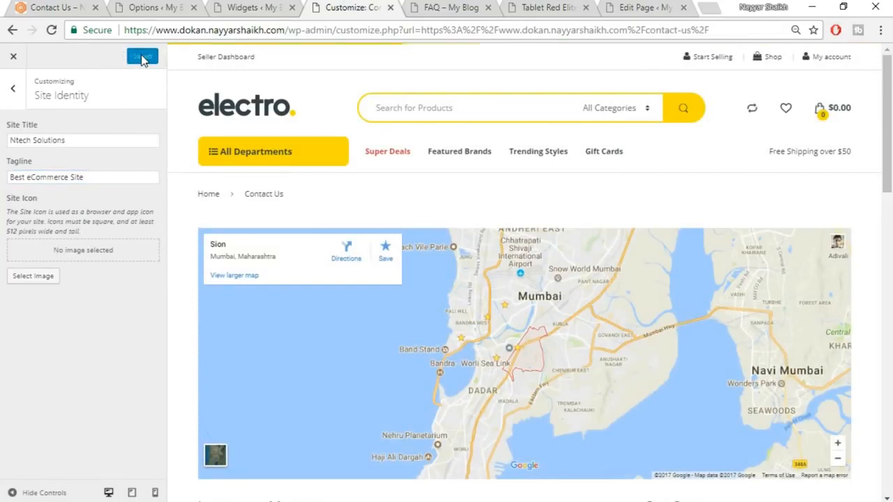
left_click(13, 61)
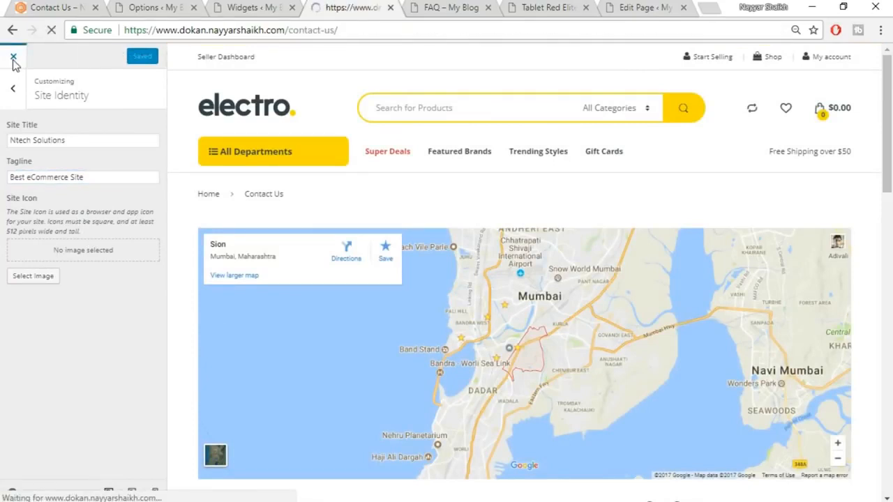